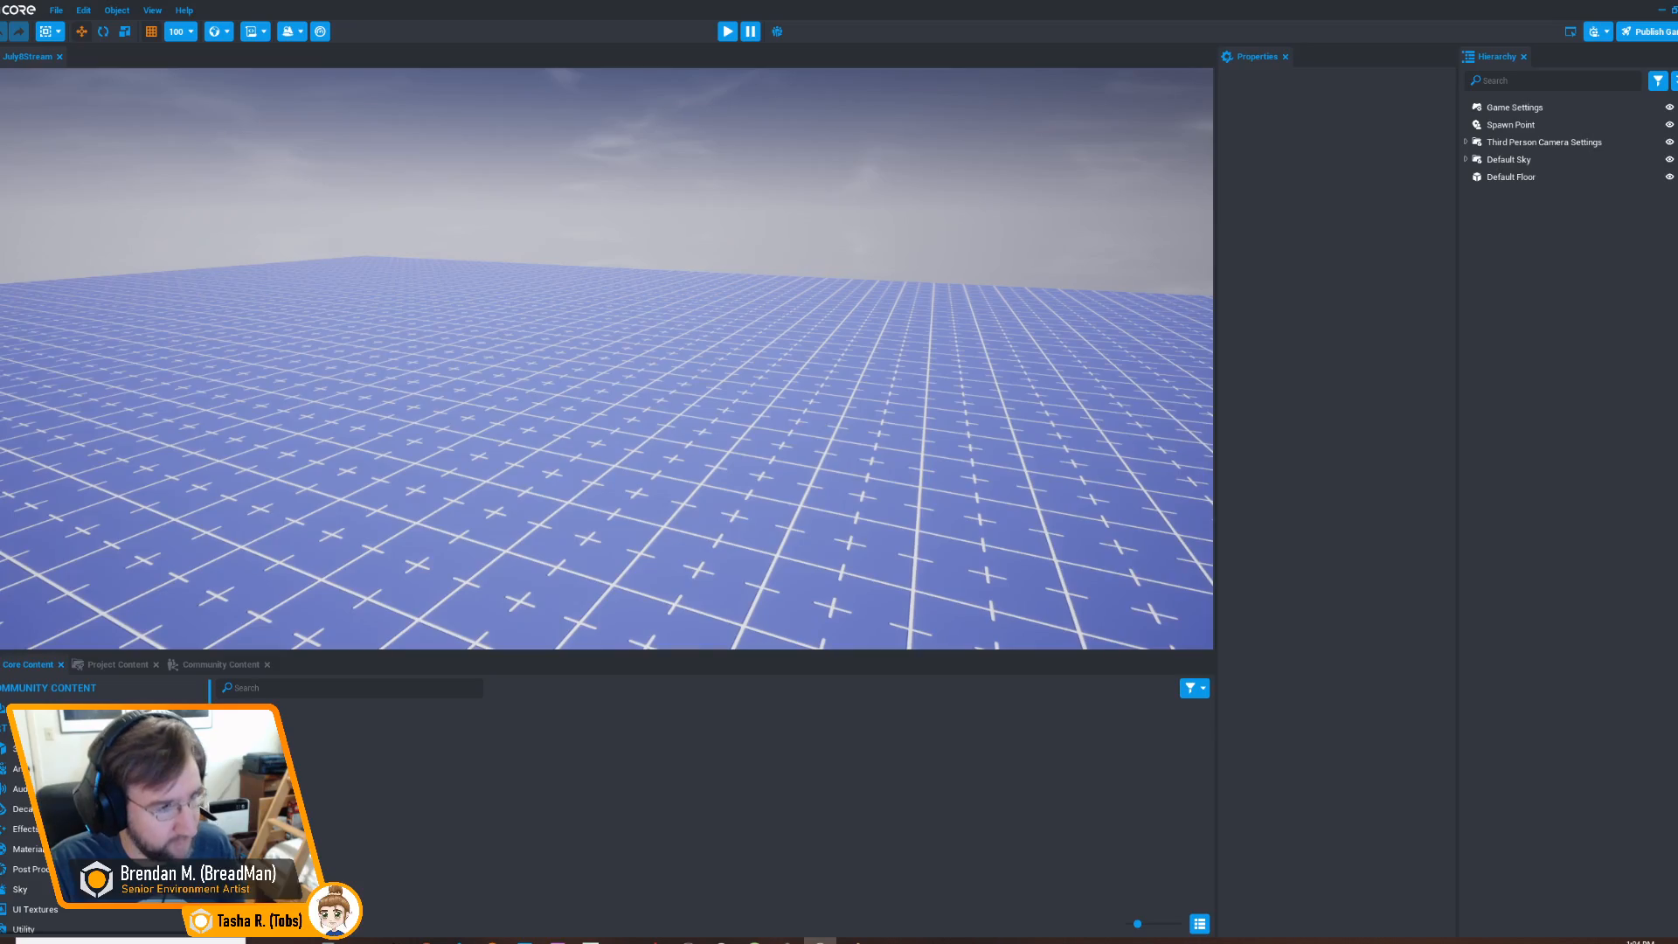
right_drag(607, 349, 577, 428)
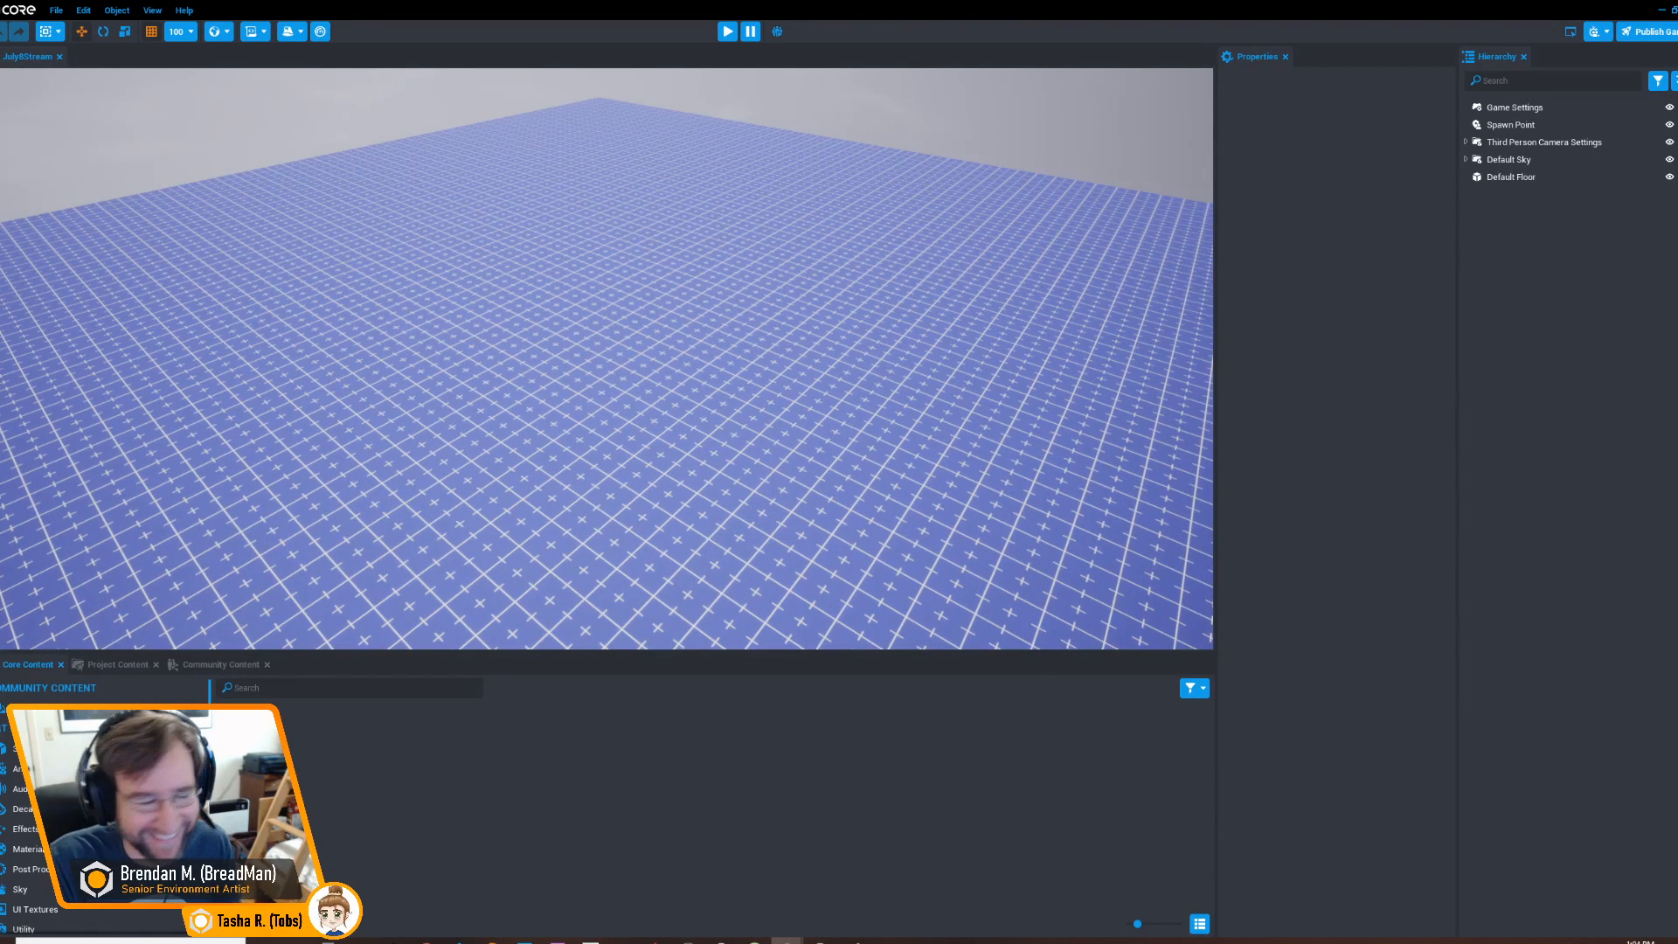
mouse_move(576, 428)
right_down()
mouse_move(647, 410)
mouse_move(607, 425)
right_up()
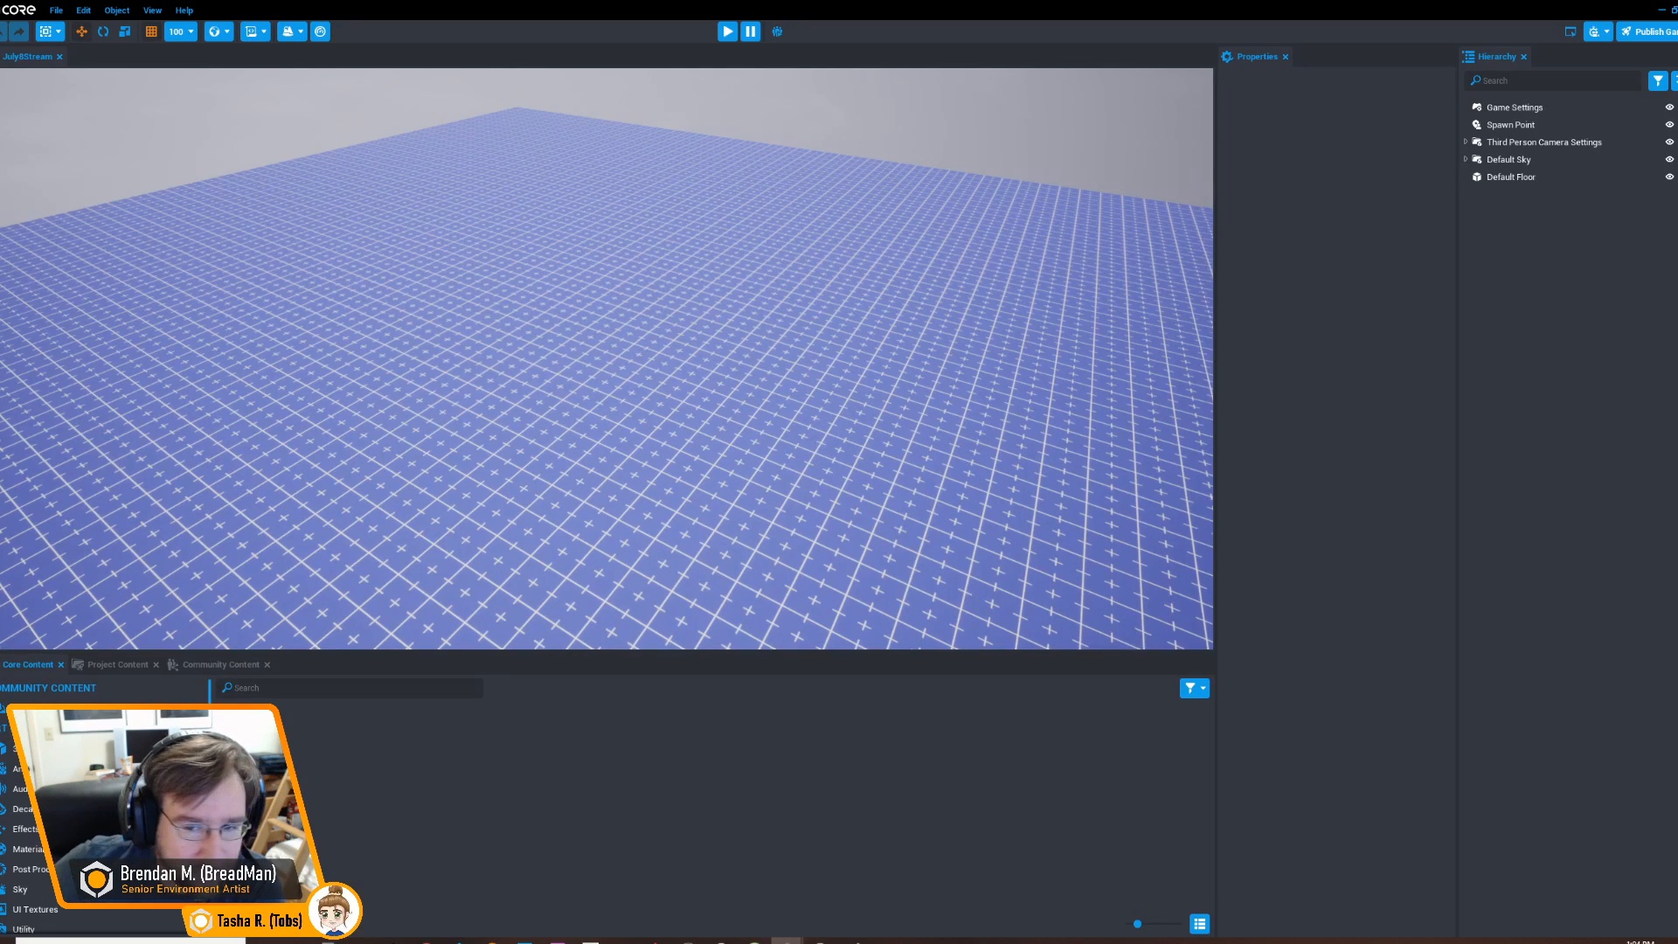
right_drag(606, 358, 595, 293)
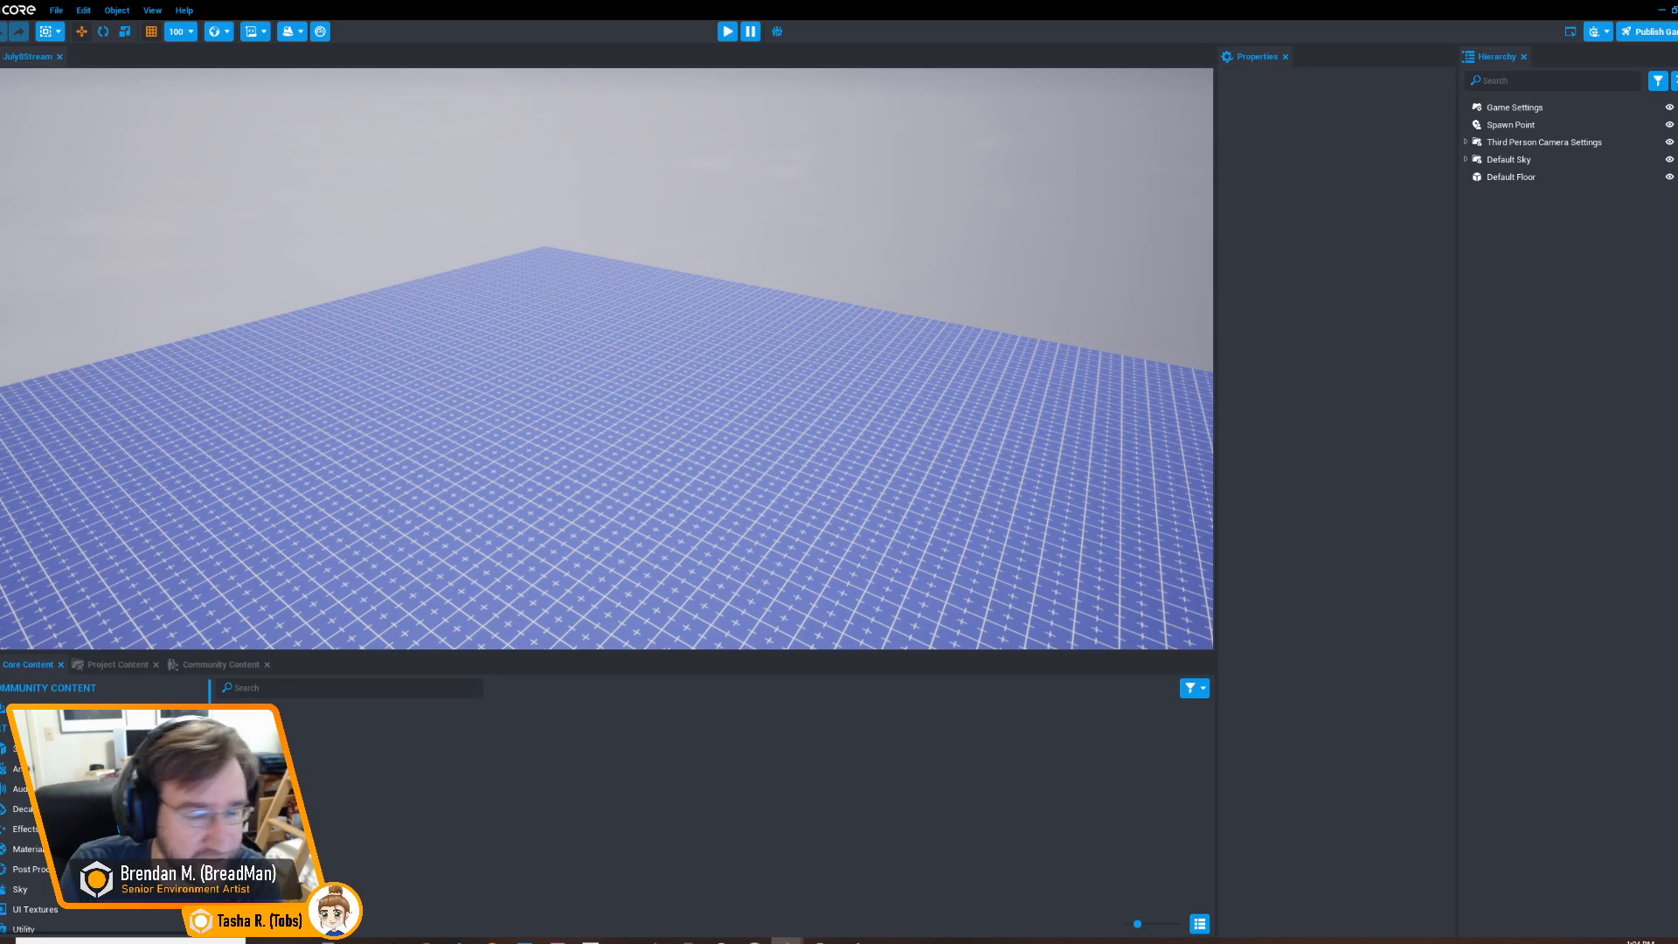
key(alt+Tab)
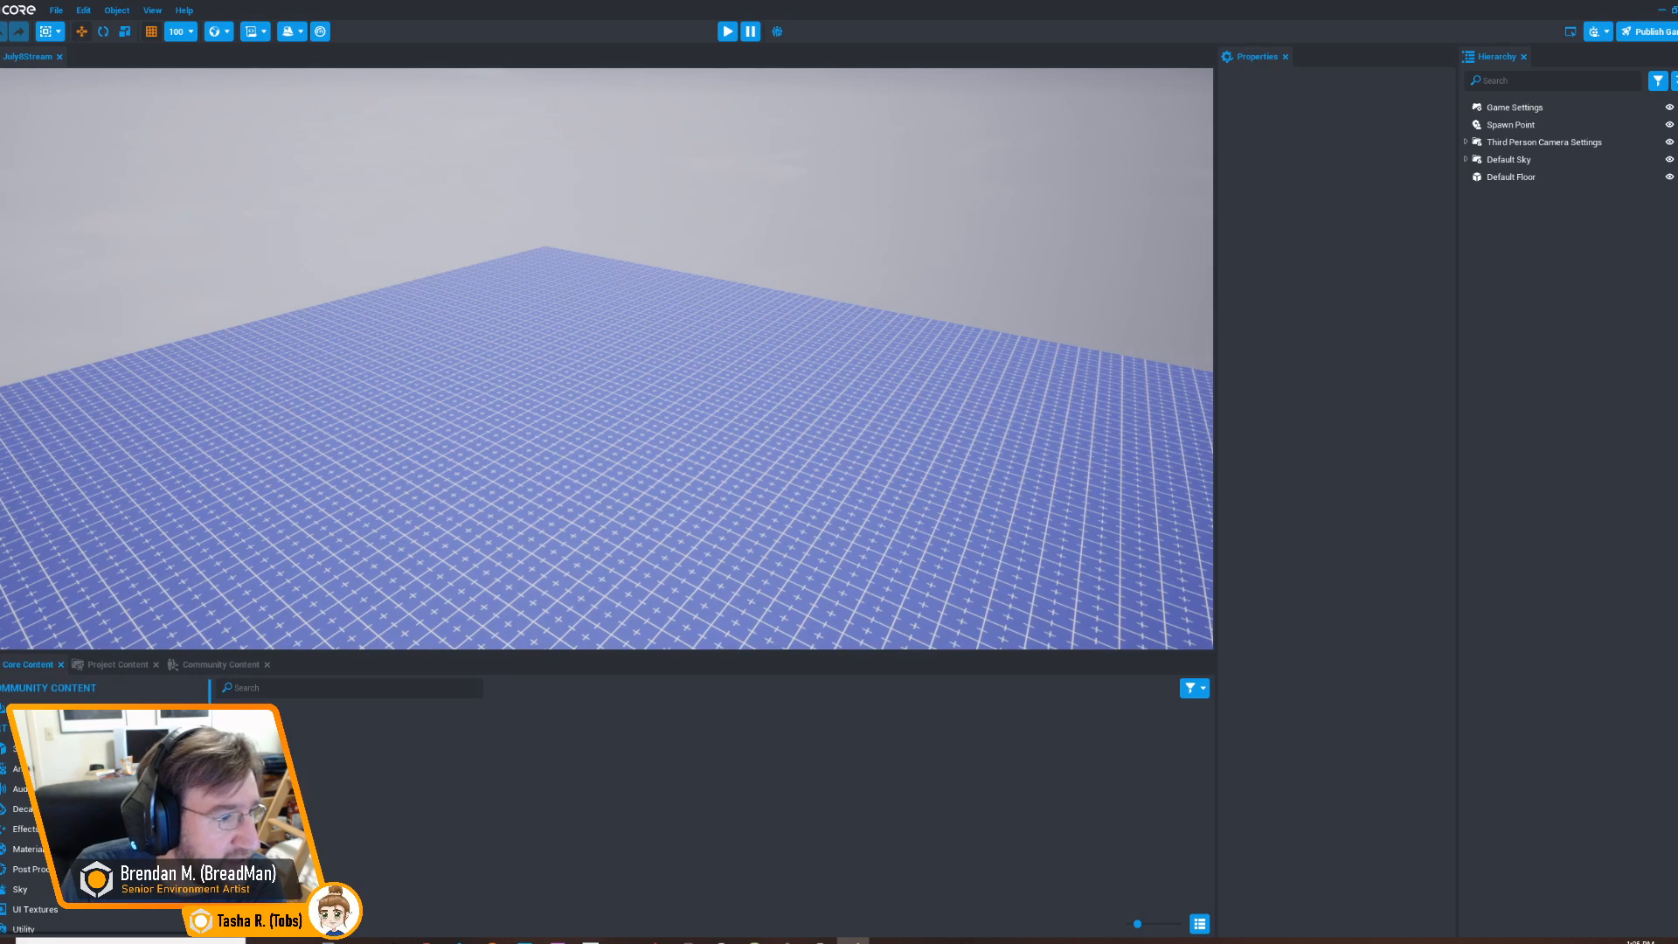
click(291, 31)
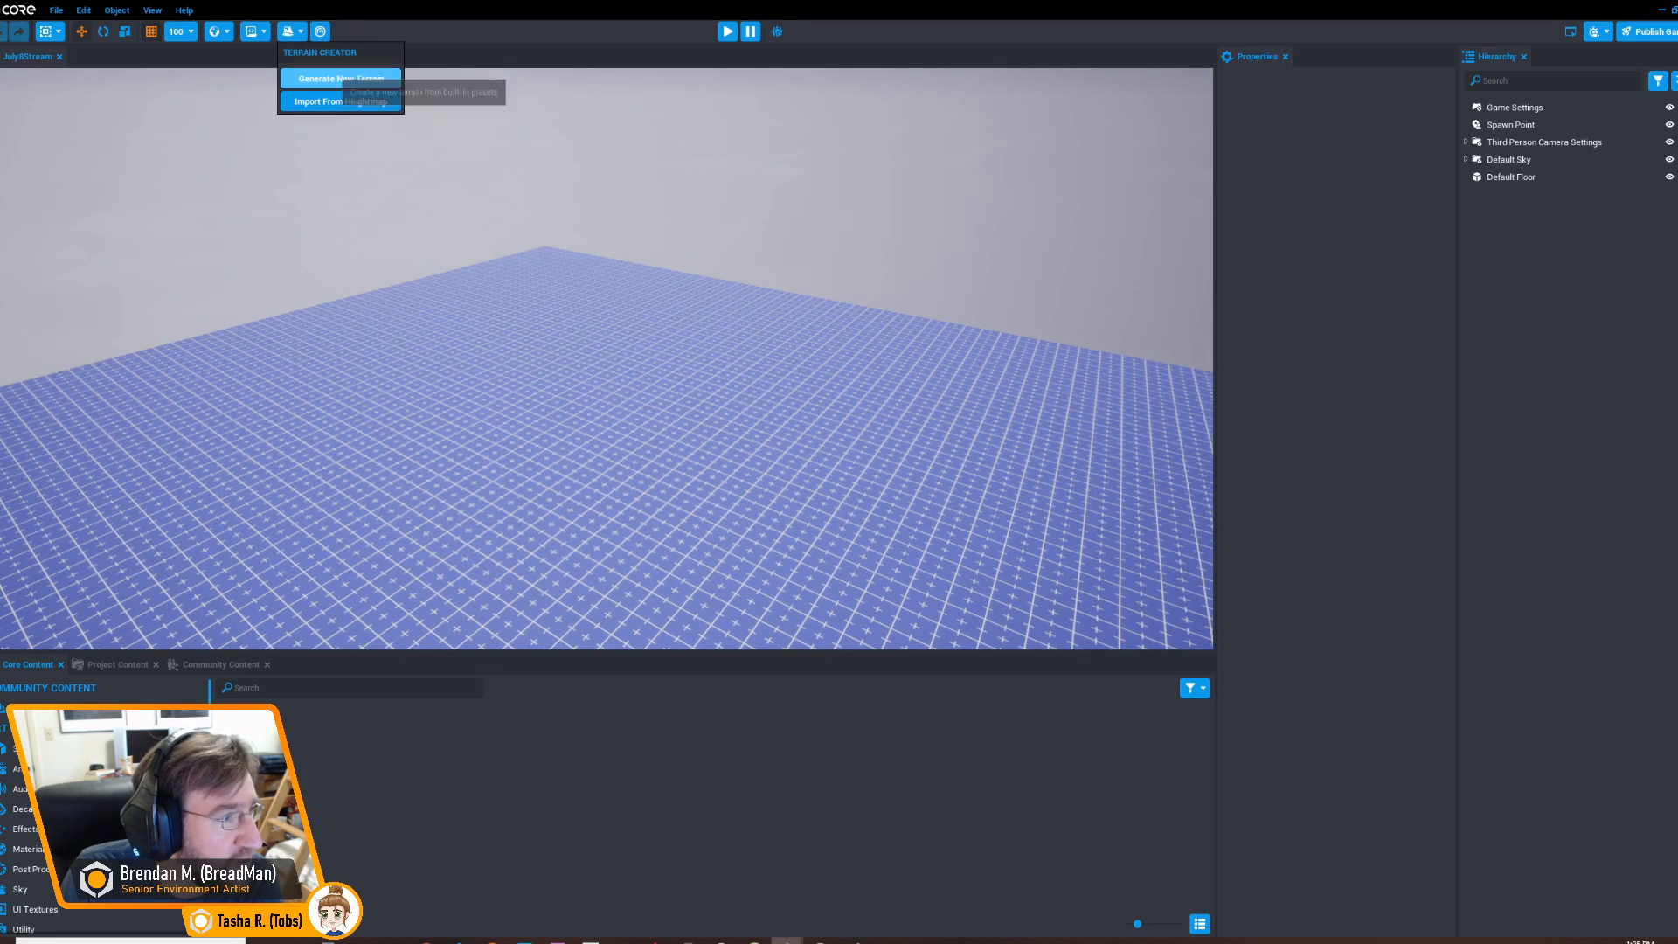
click(341, 79)
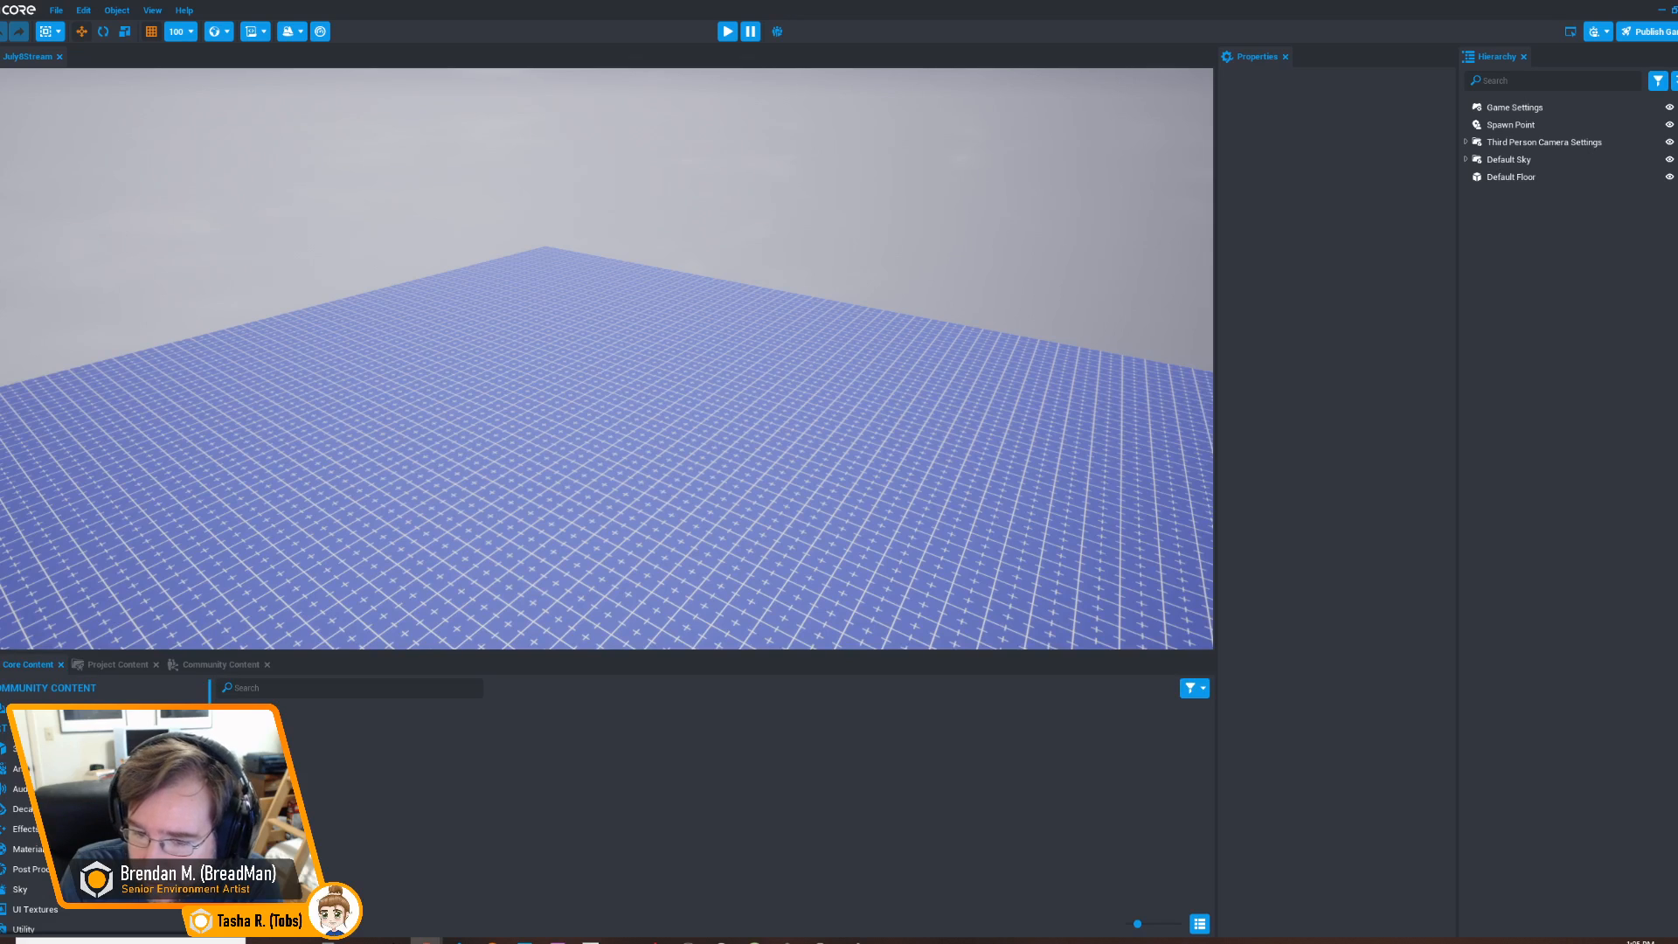
Switch to the Tangram Heightmapper browser window, enlarge it and zoom the elevation map in on western North America
drag(1234, 309, 344, 120)
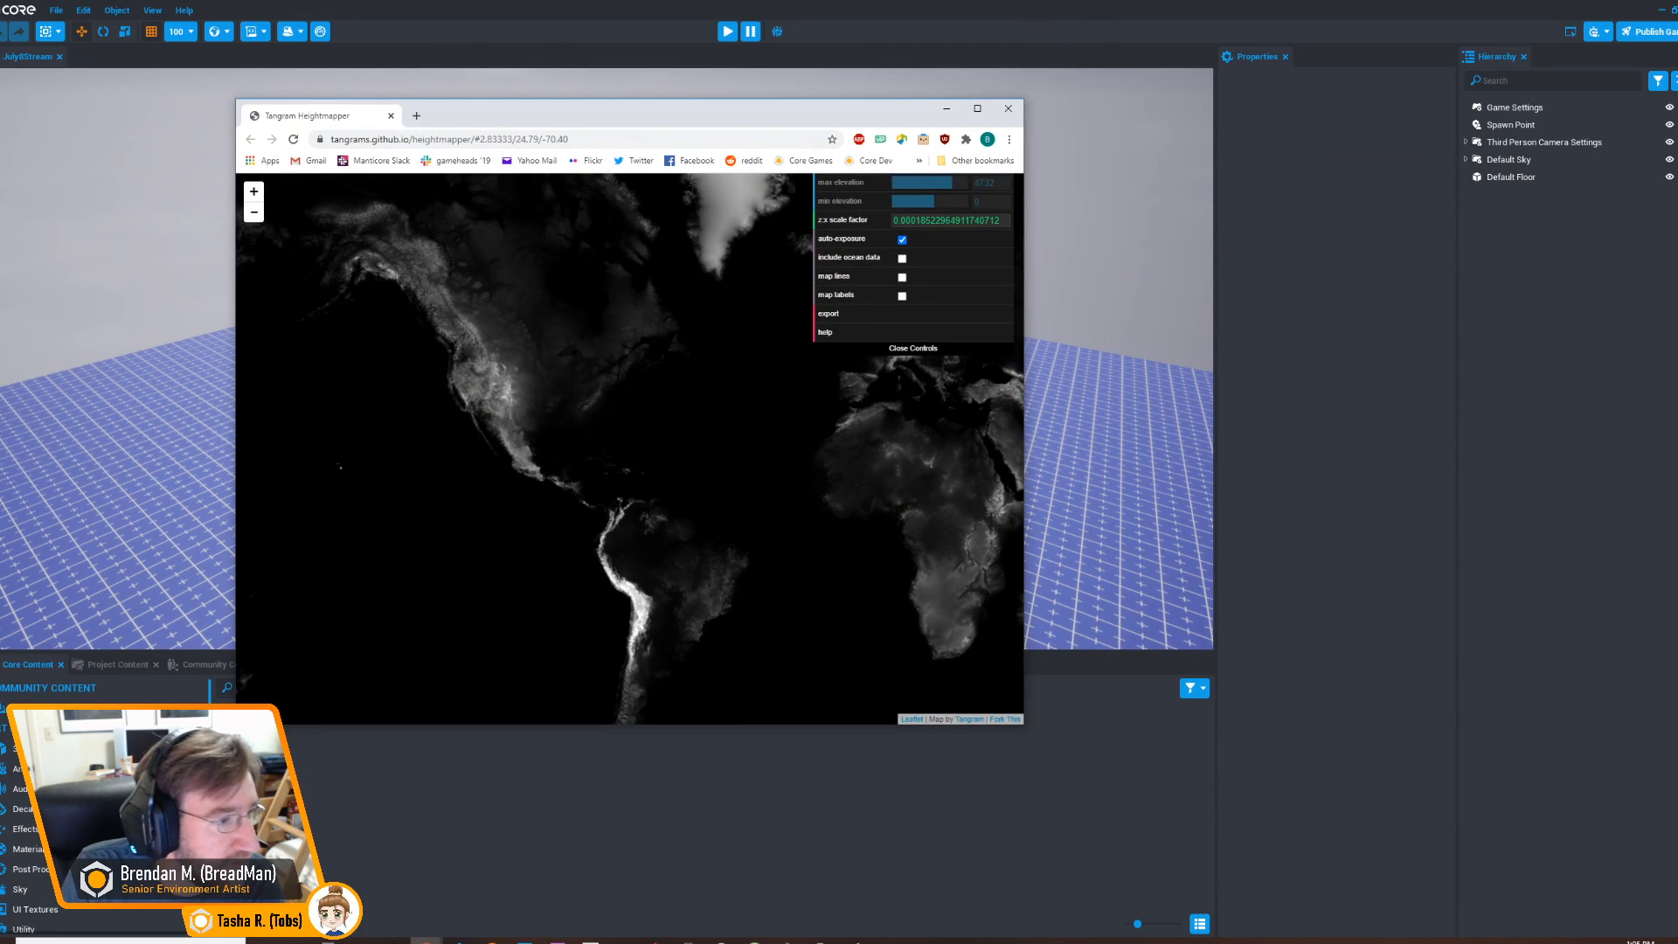
drag(1023, 726, 1448, 846)
drag(714, 444, 831, 455)
scroll(831, 454, up, 4)
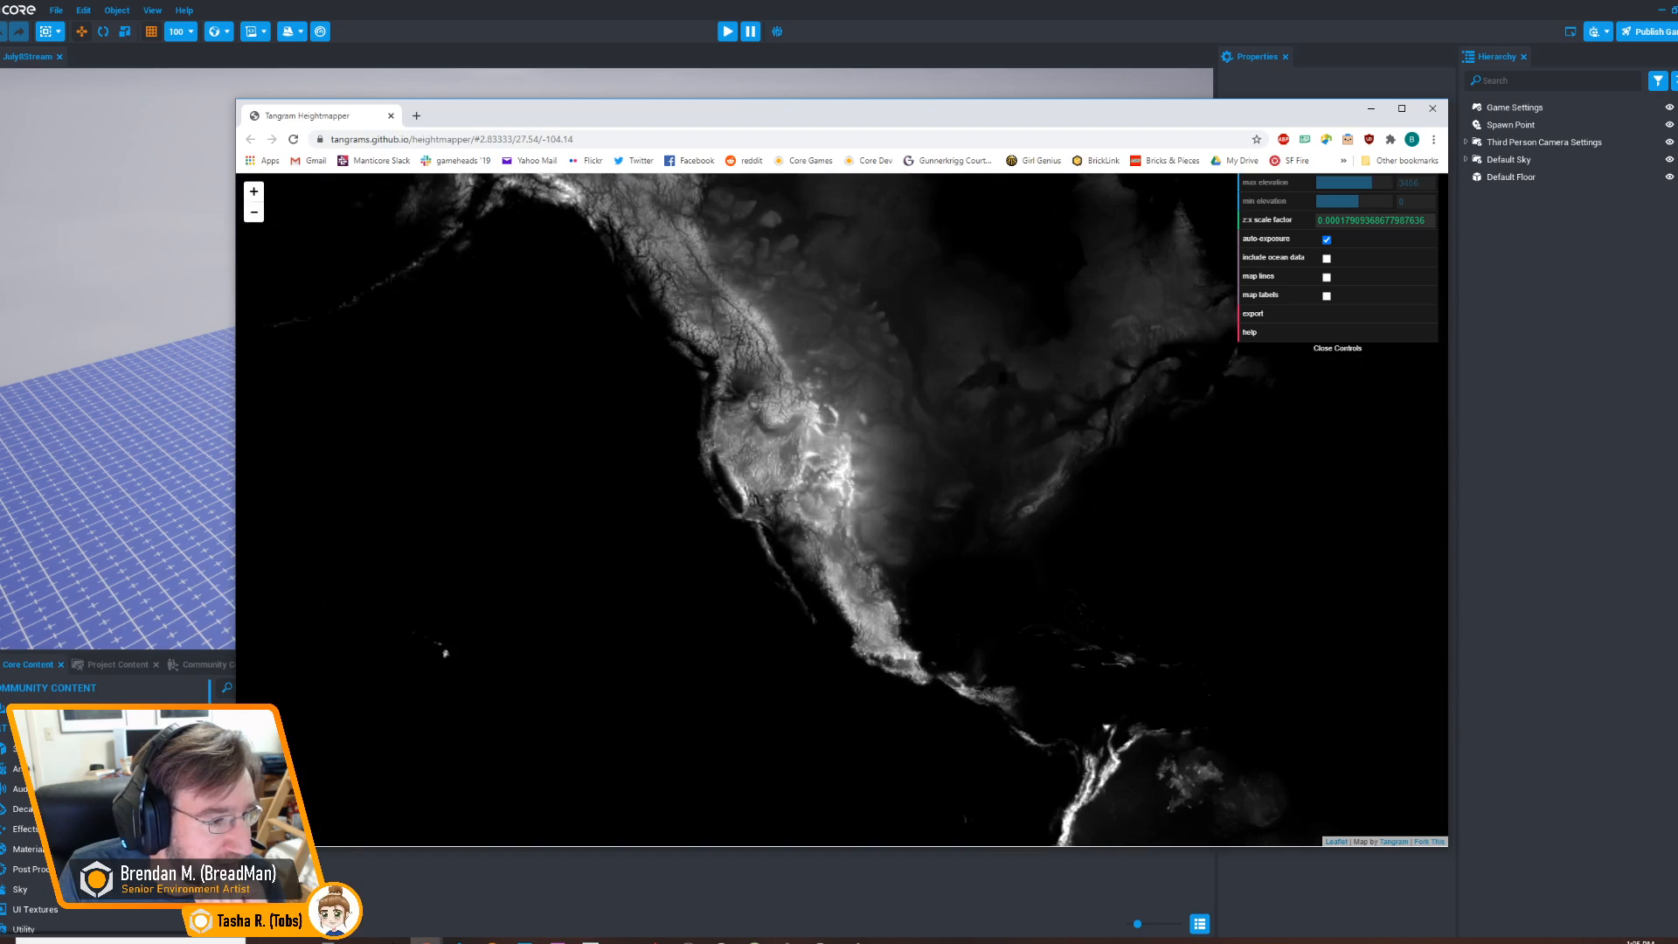
scroll(786, 435, up, 5)
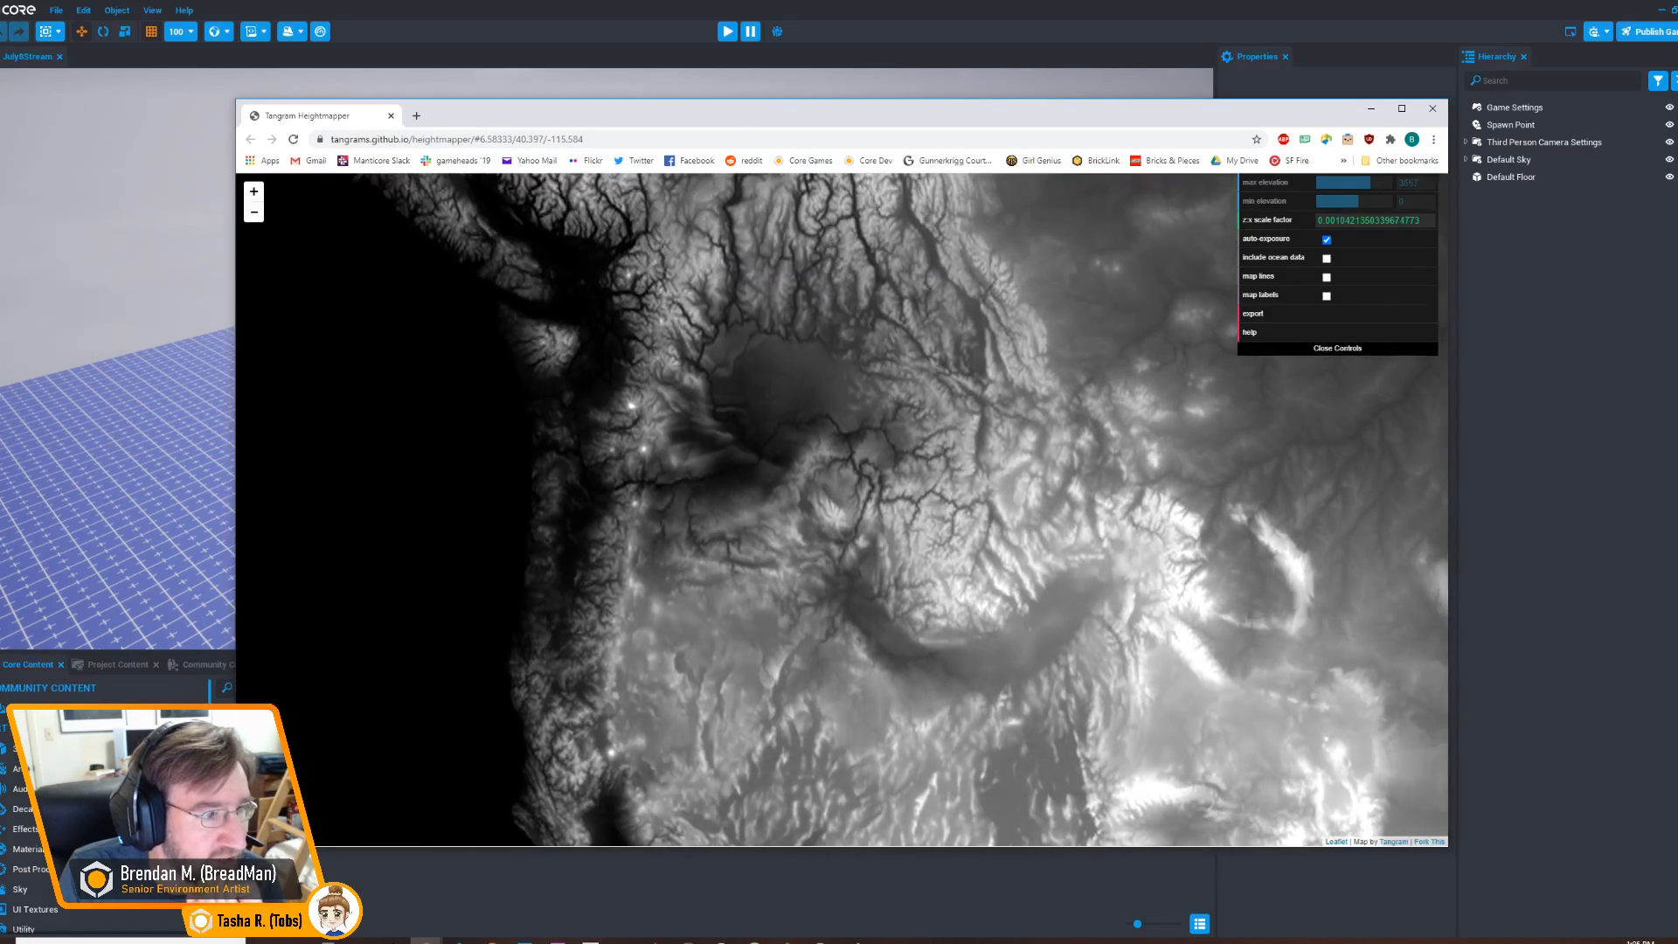
Examine the river valleys and mountain ridges around southern British Columbia on the elevation map, then put the browser window away
drag(683, 267, 710, 560)
scroll(709, 560, up, 4)
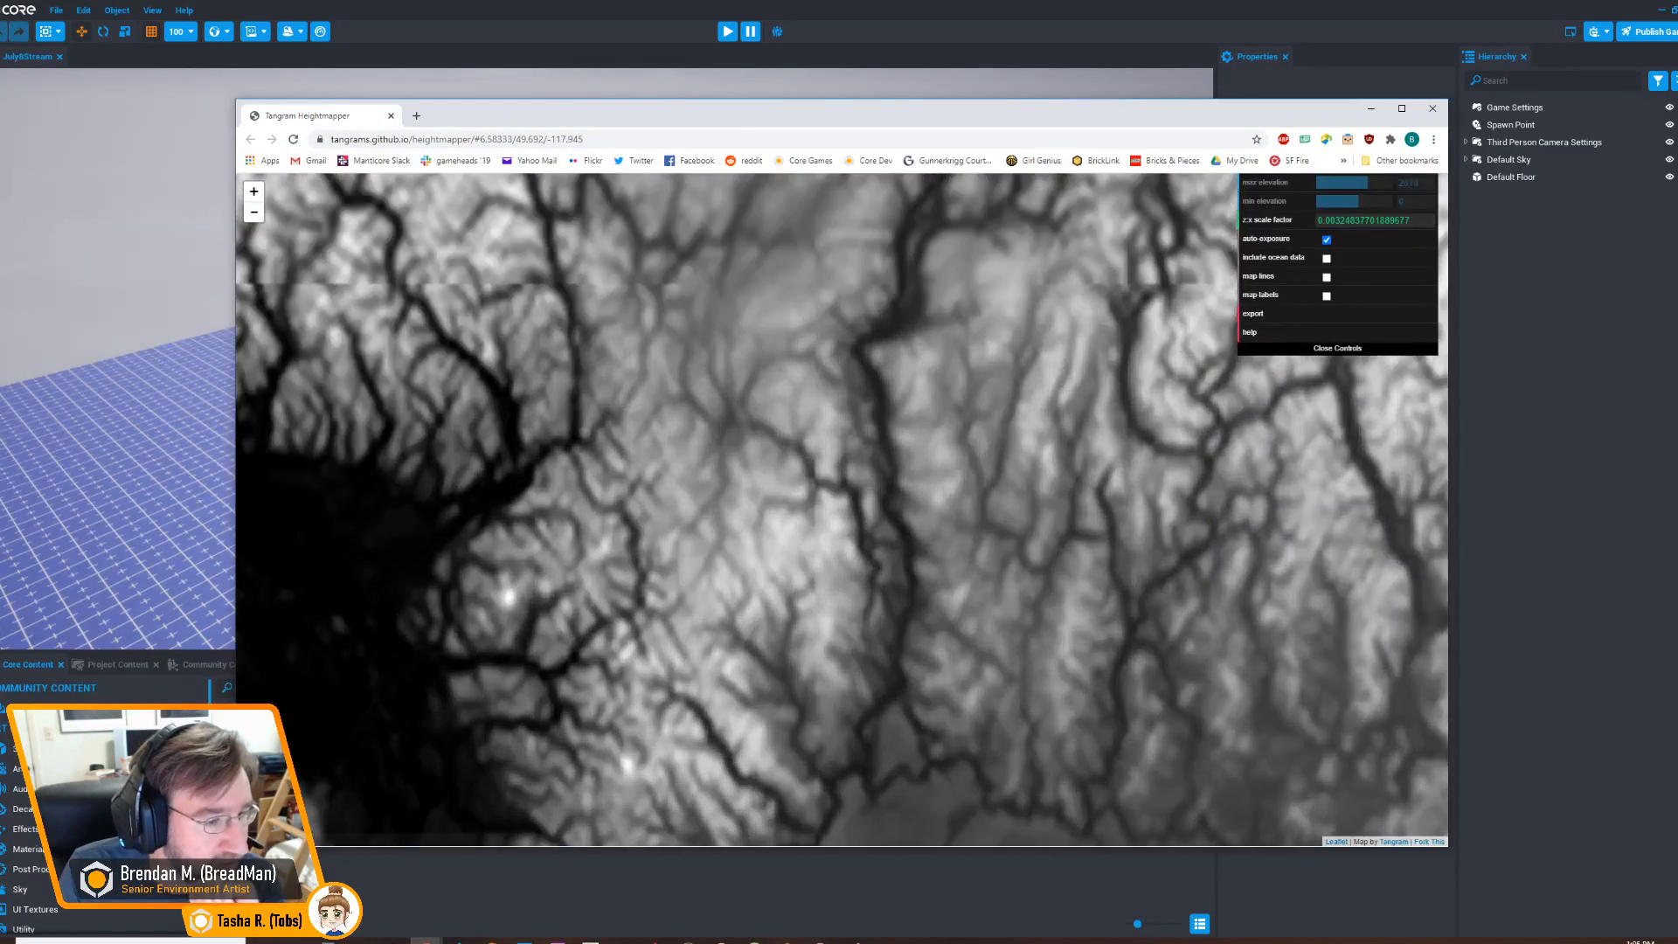
scroll(743, 550, up, 4)
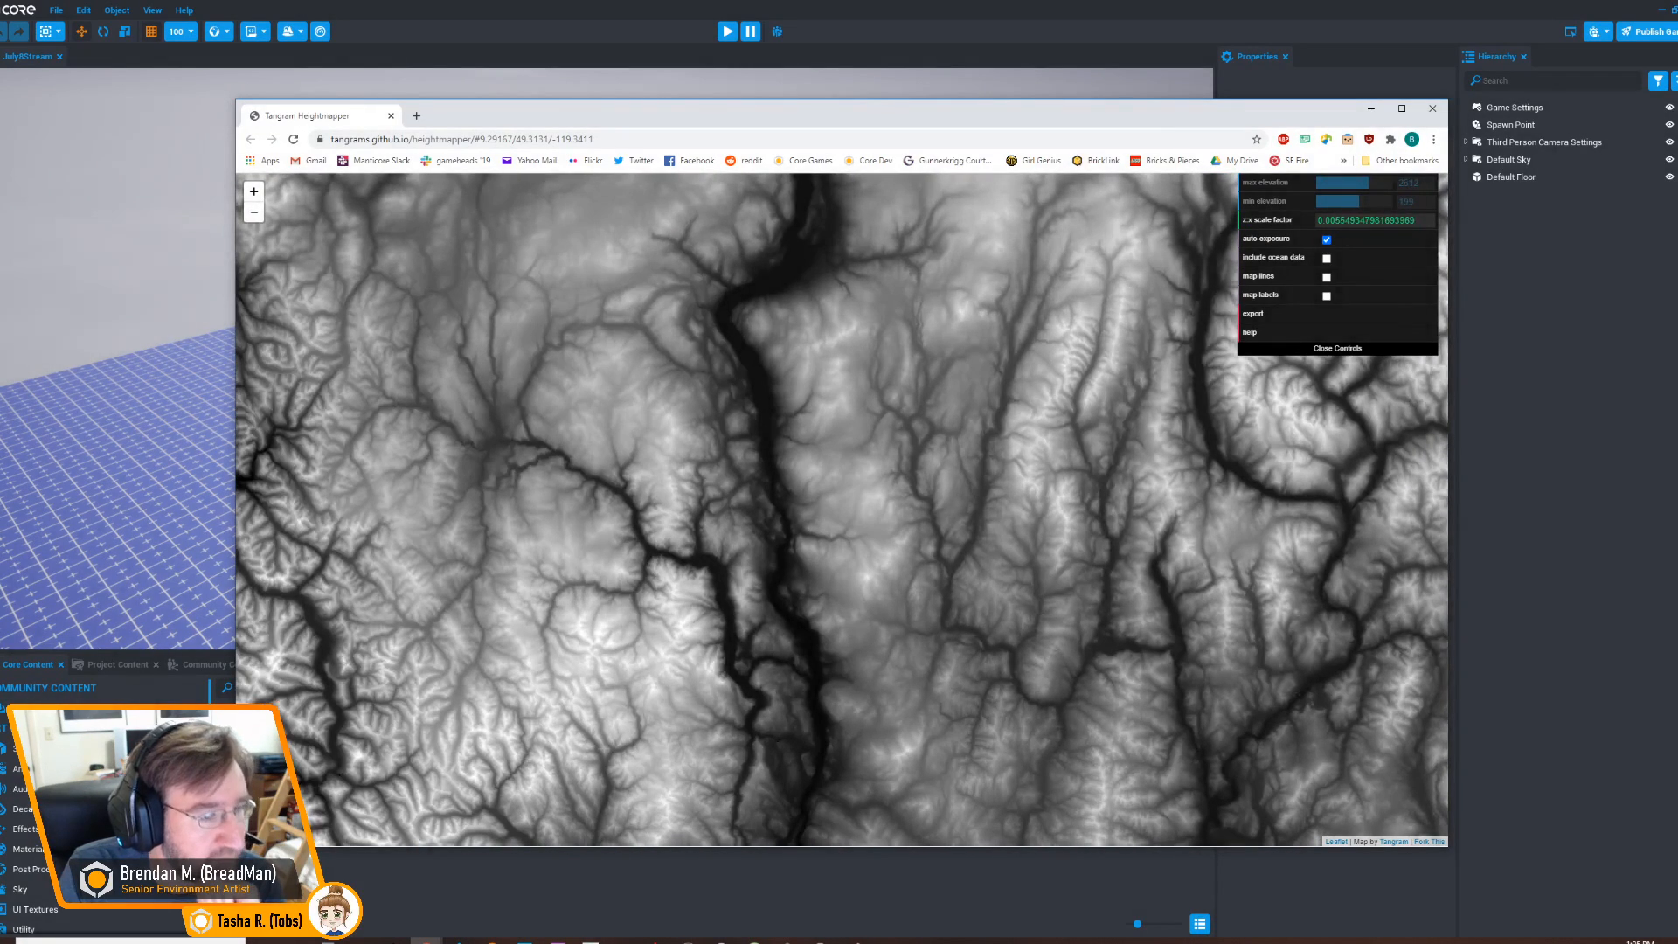
scroll(832, 390, up, 3)
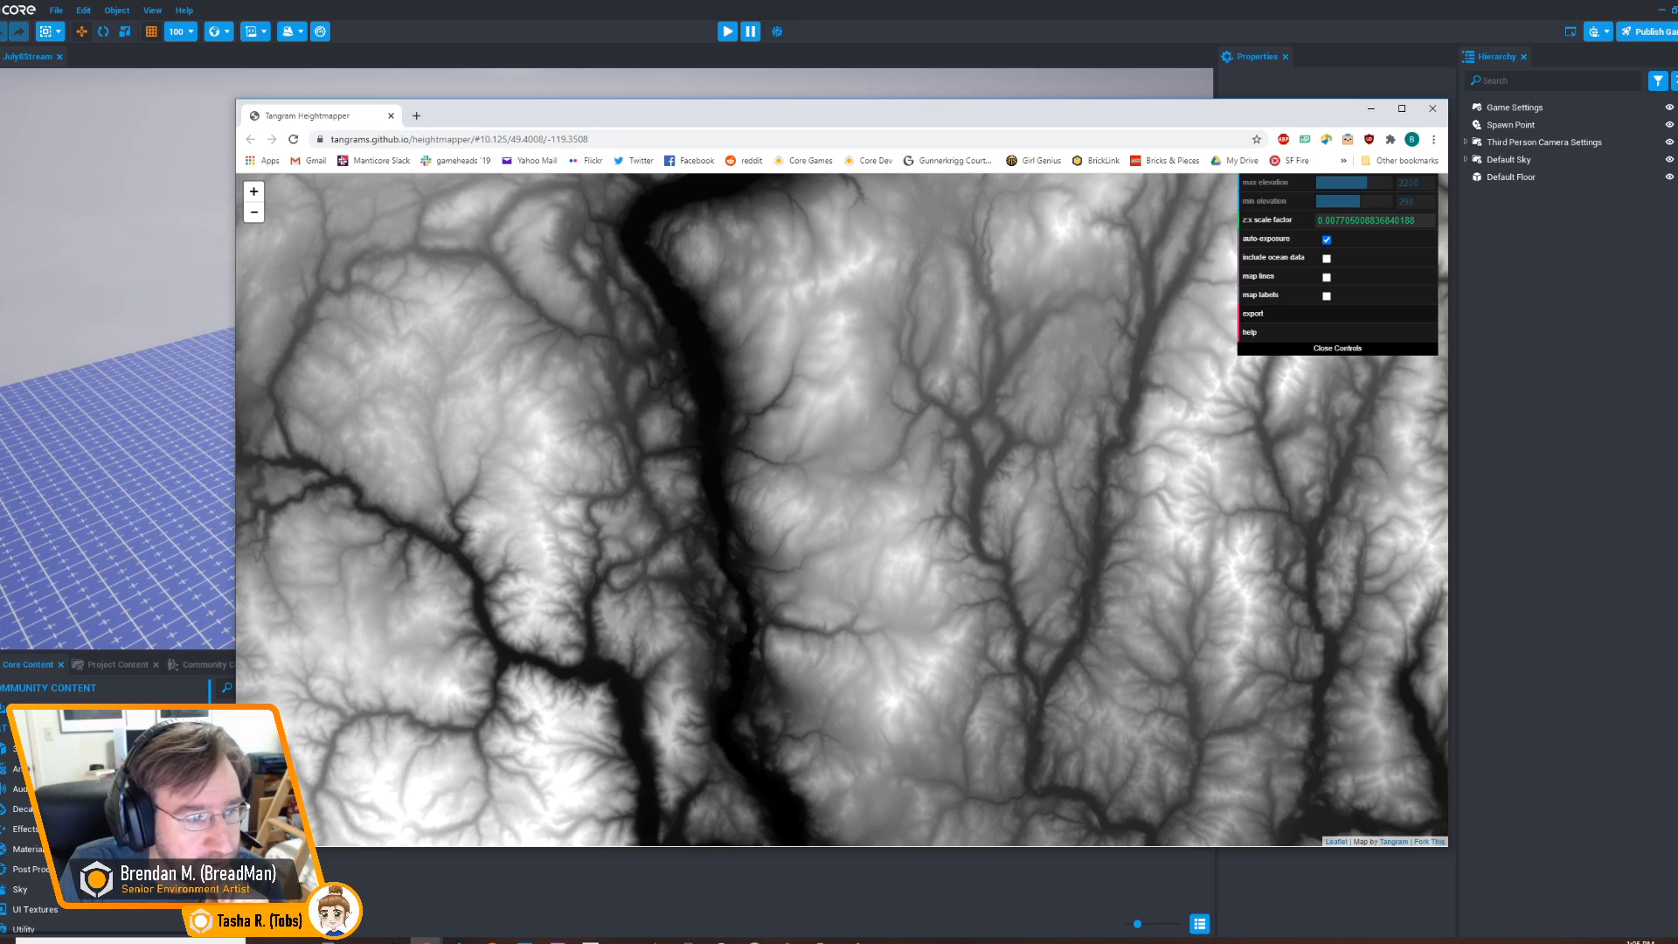
mouse_move(824, 393)
mouse_down()
mouse_move(947, 542)
mouse_move(831, 372)
mouse_up()
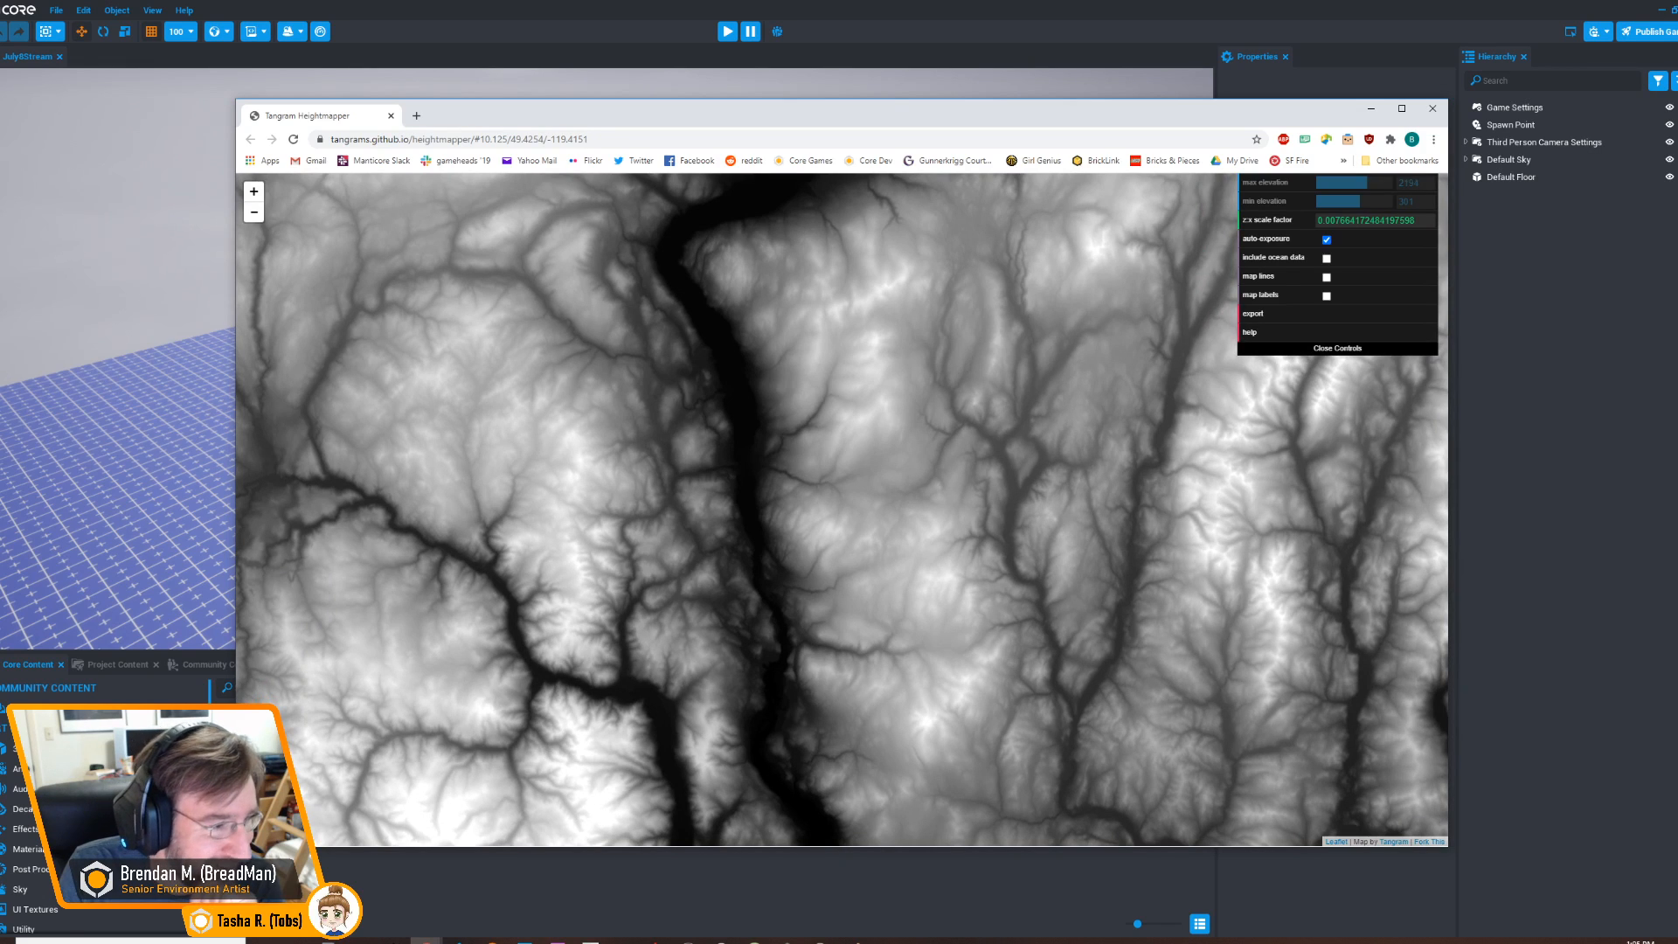
drag(614, 530, 684, 499)
scroll(684, 499, up, 3)
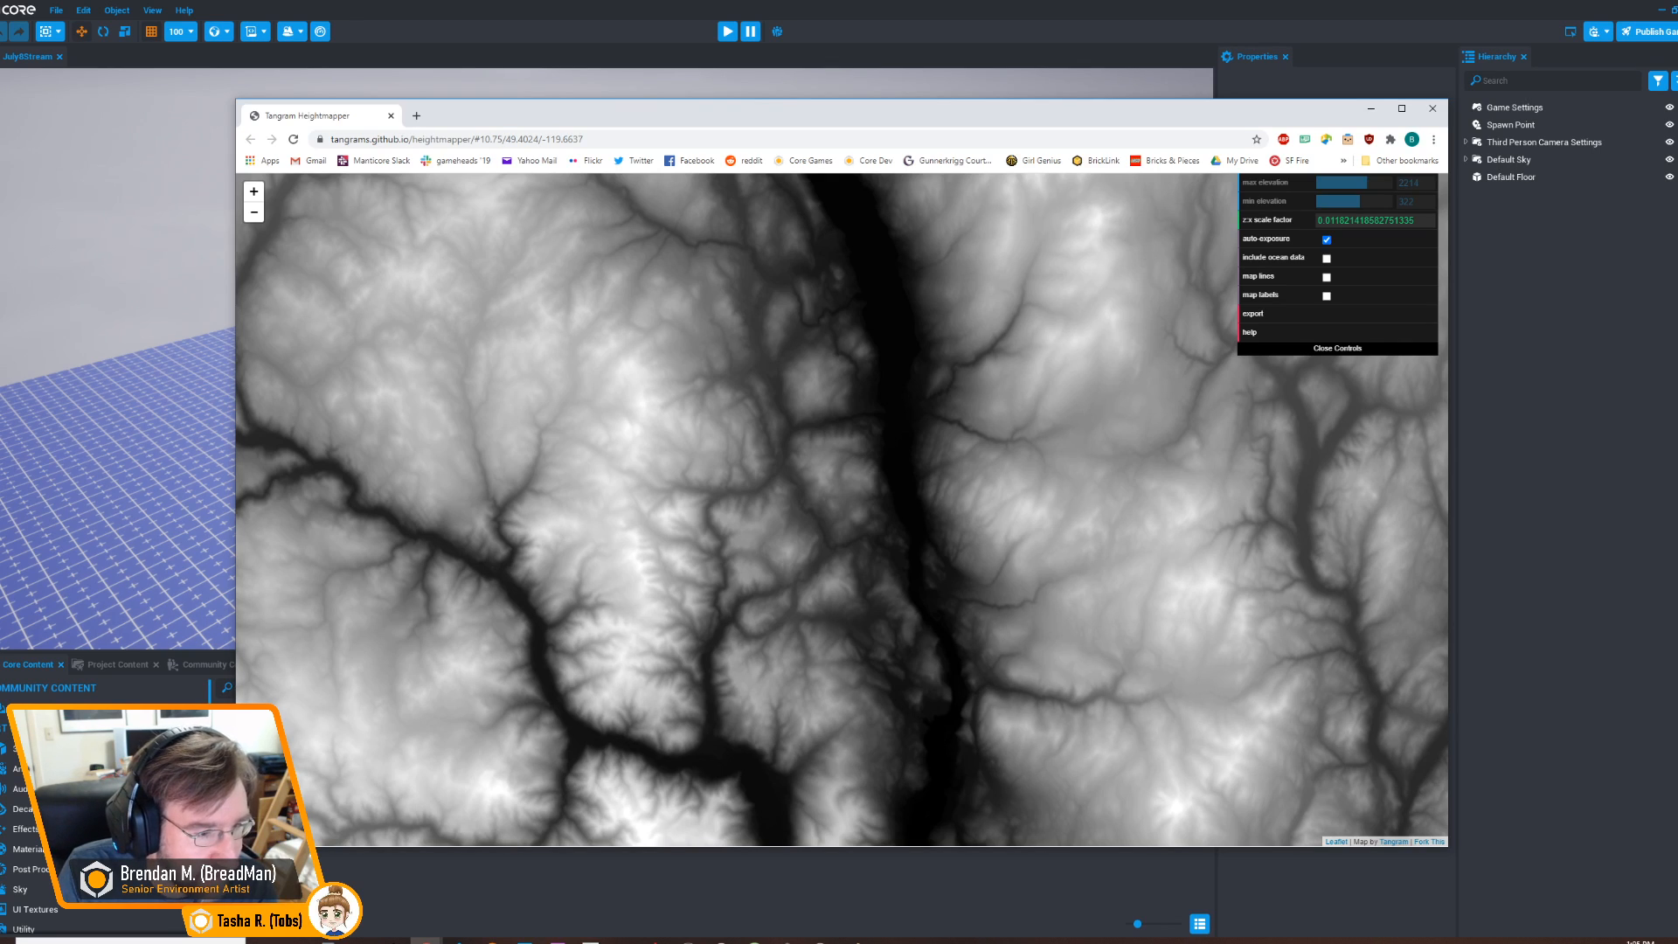
drag(684, 499, 562, 367)
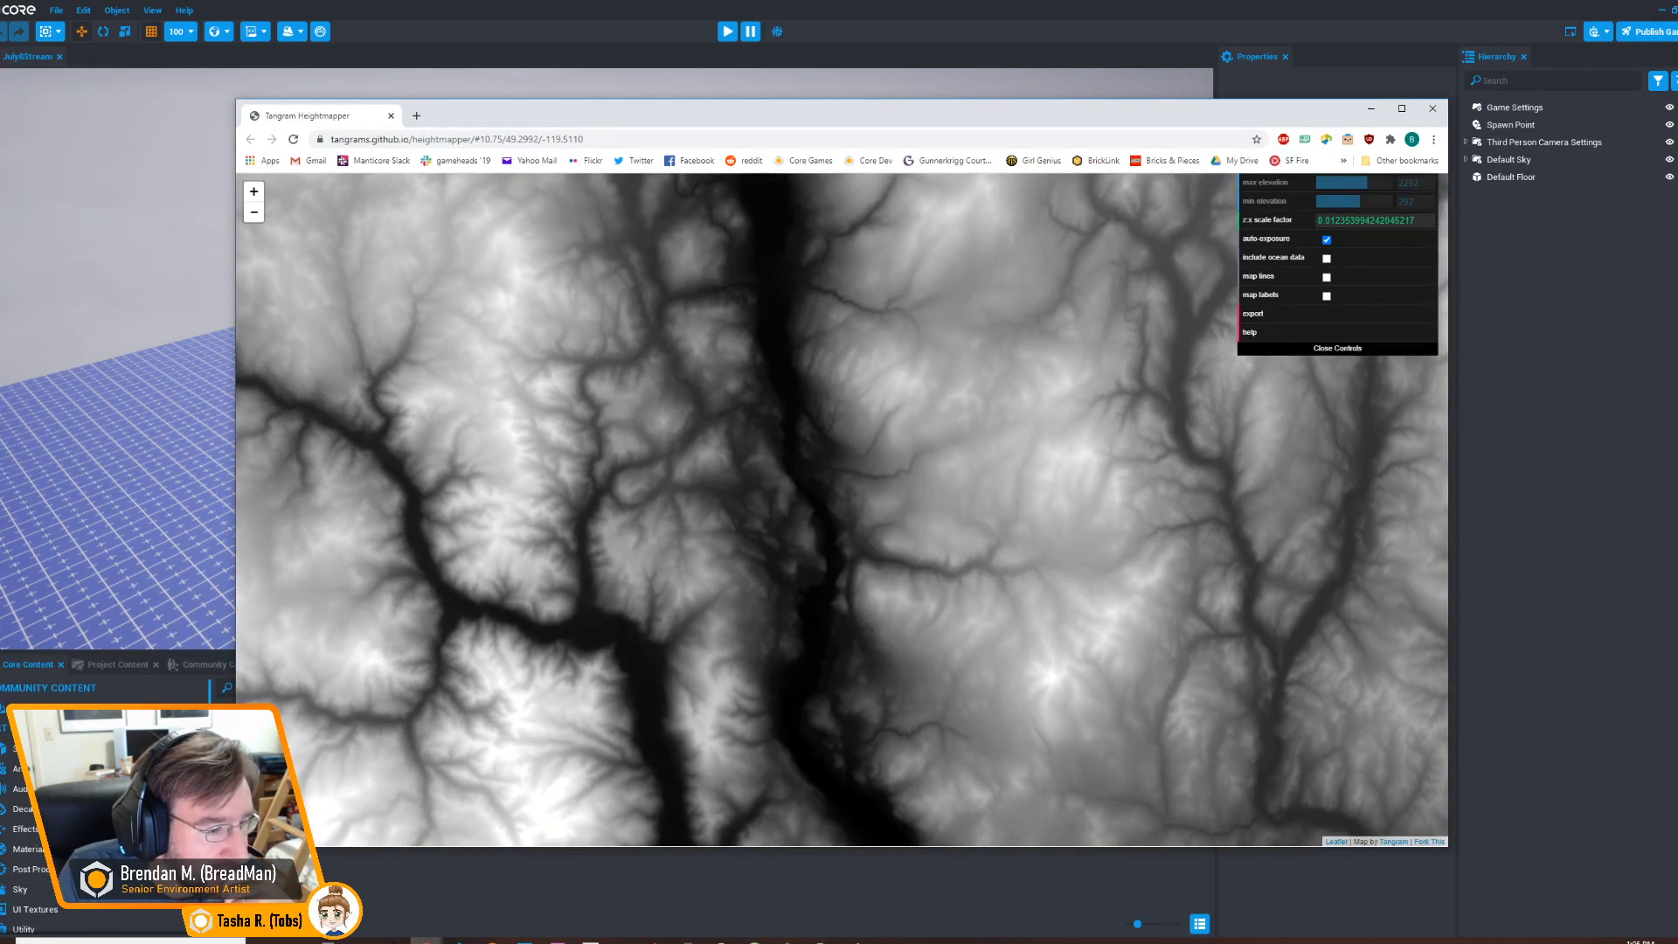
drag(715, 483, 644, 367)
scroll(853, 495, down, 1)
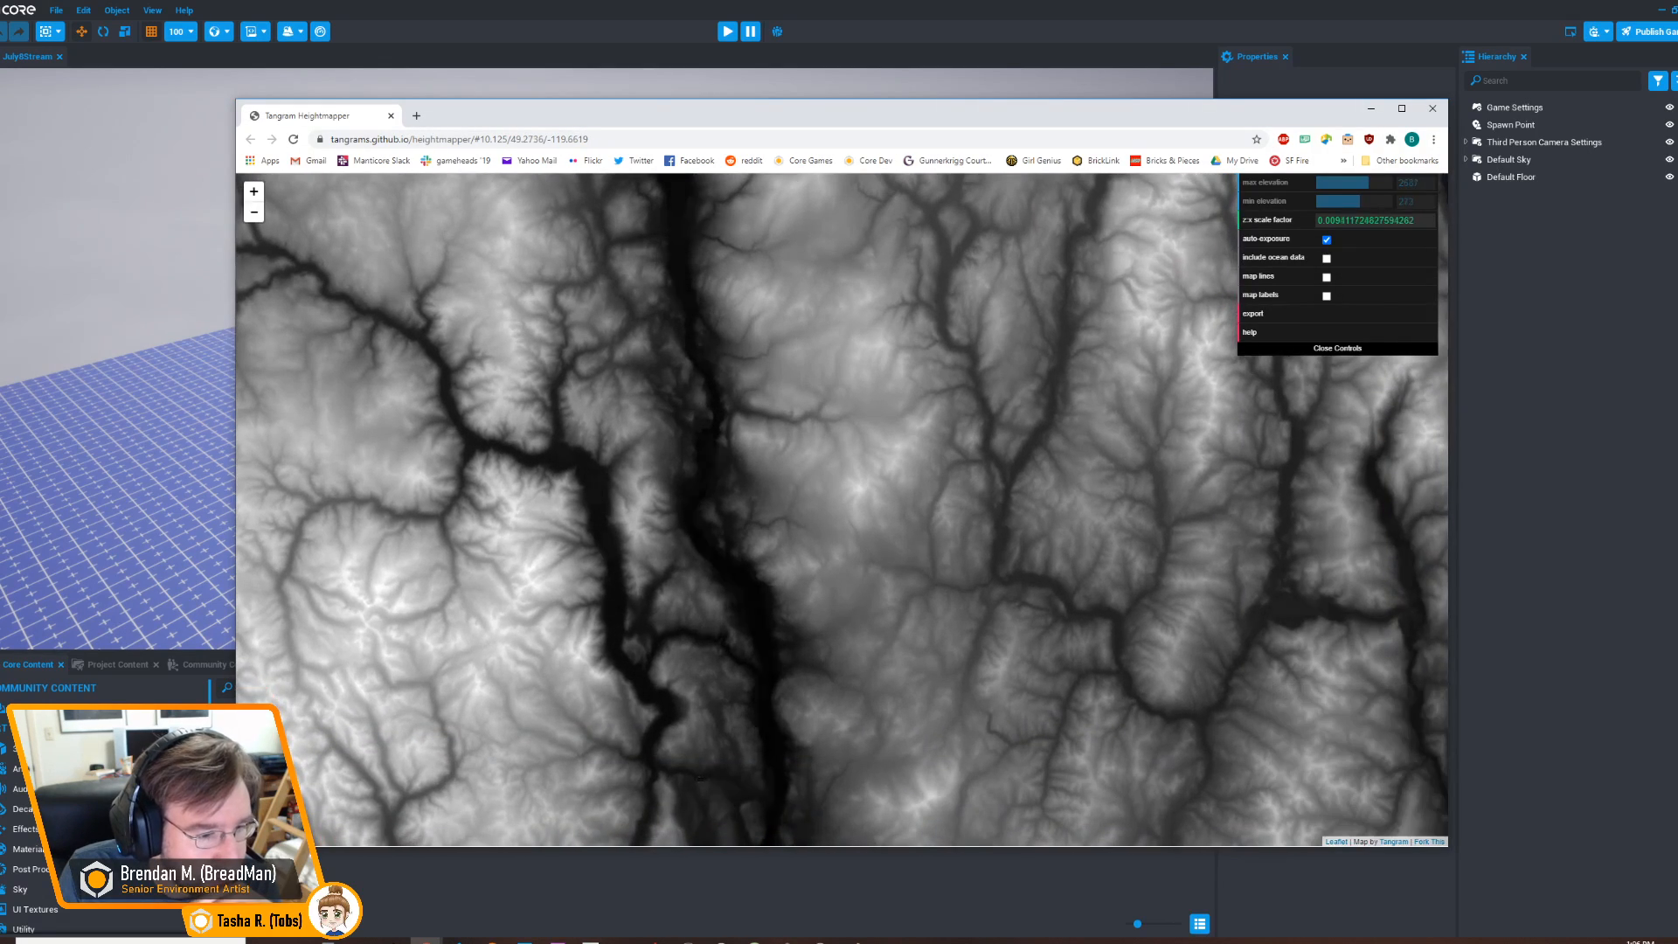
drag(306, 116, 1677, 229)
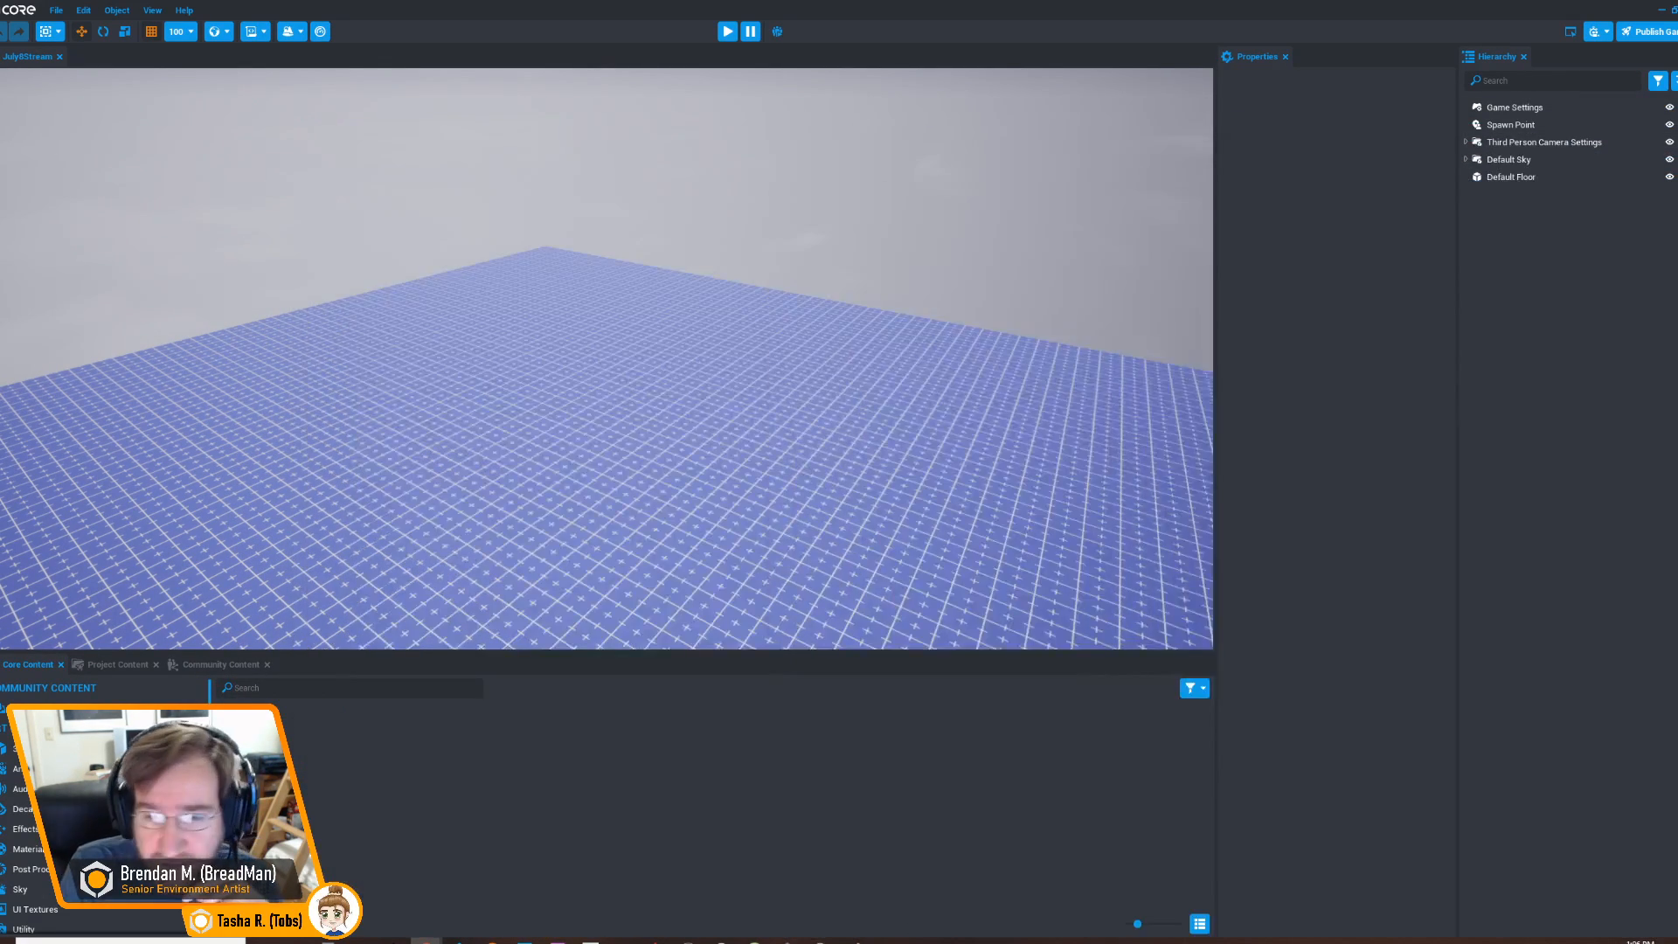
Switch to Paint and look over the british_columbia_01.png heightmap image, then move its window away
mouse_move(1676, 297)
mouse_down()
mouse_move(944, 202)
mouse_move(898, 86)
mouse_up()
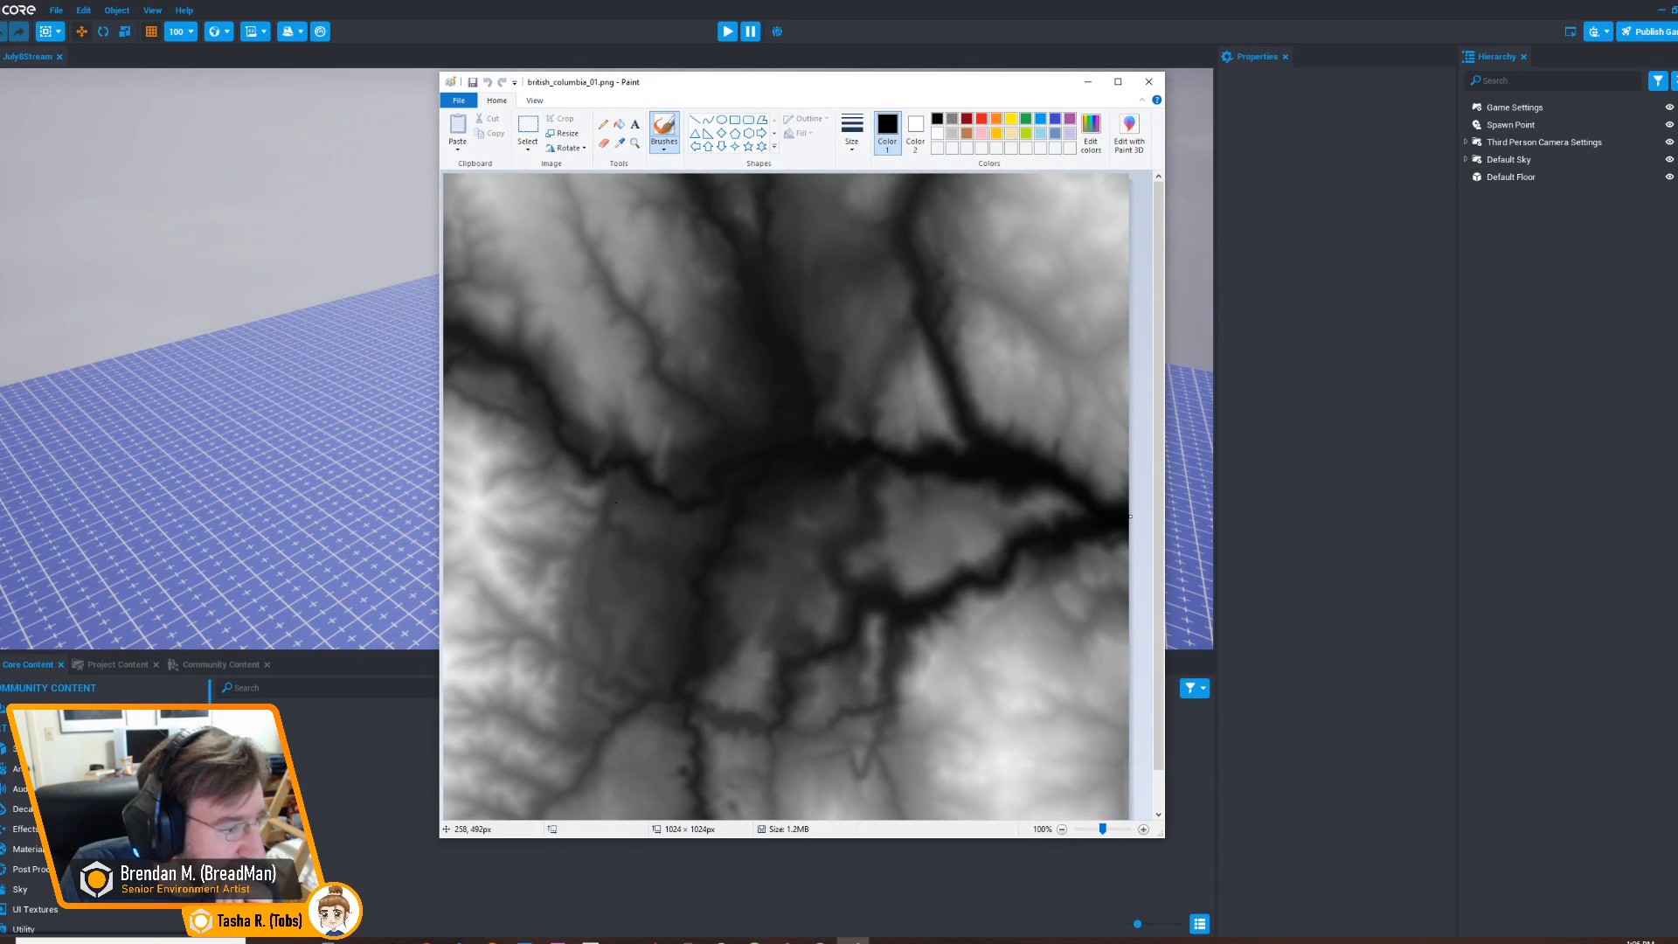
scroll(859, 497, down, 2)
scroll(859, 497, up, 2)
drag(815, 85, 1048, 131)
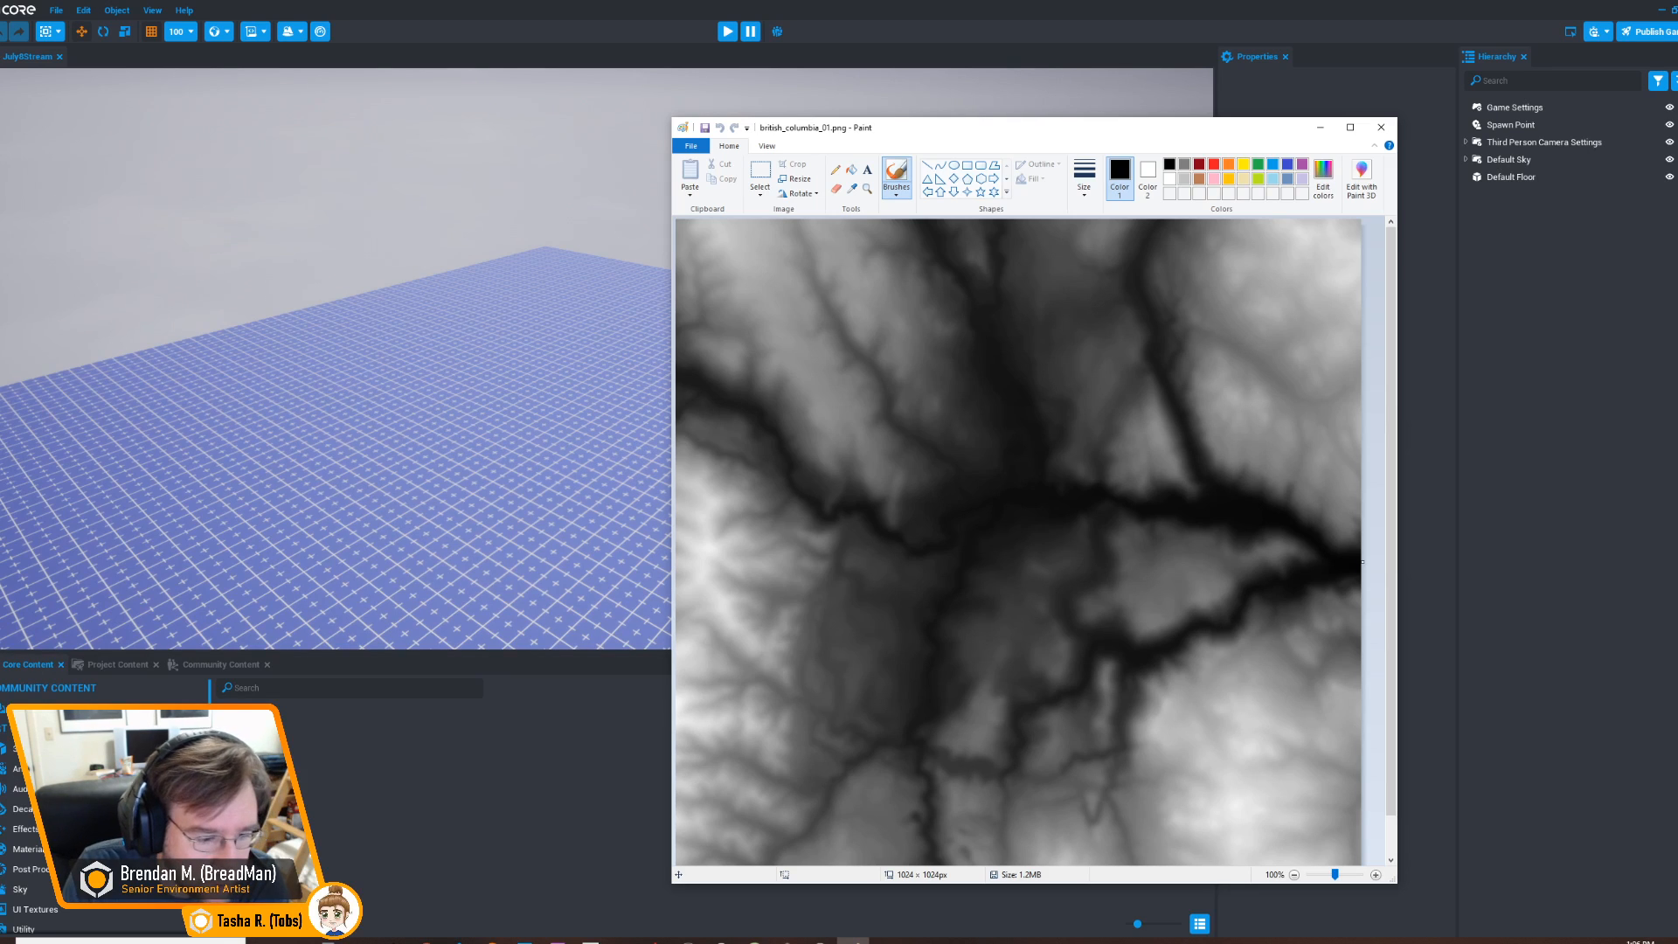
mouse_move(1034, 132)
mouse_down()
mouse_move(946, 97)
mouse_move(1676, 131)
mouse_up()
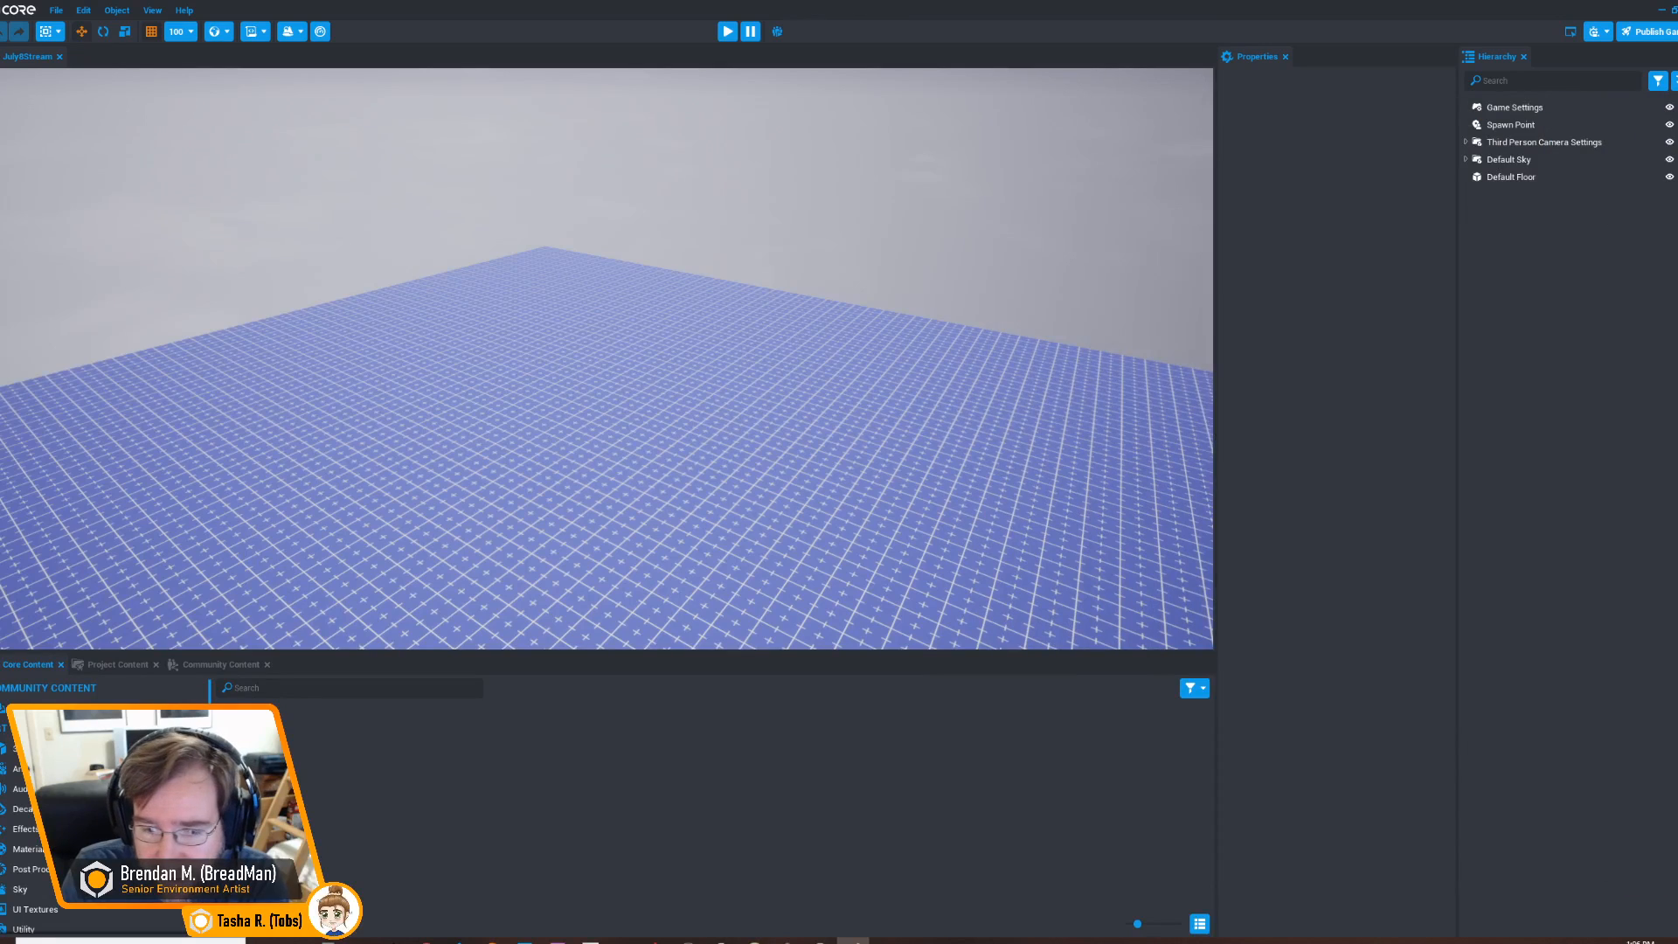
Start a terrain import from a heightmap and load british_columbia_01.png as the heightmap file
click(292, 31)
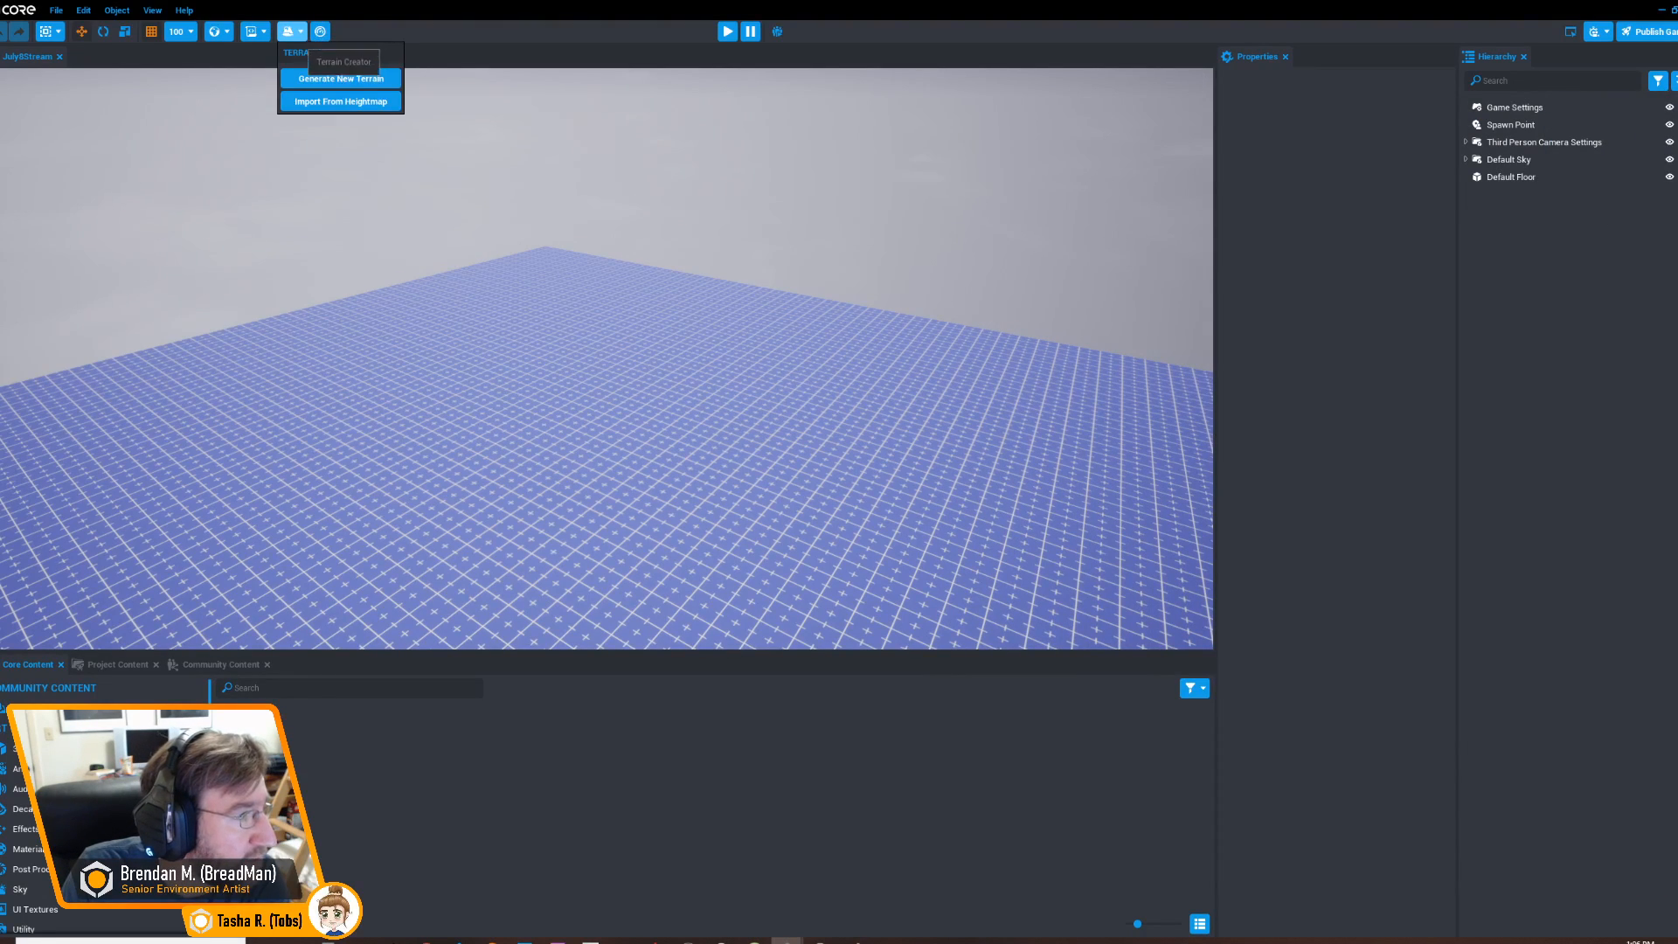
click(340, 101)
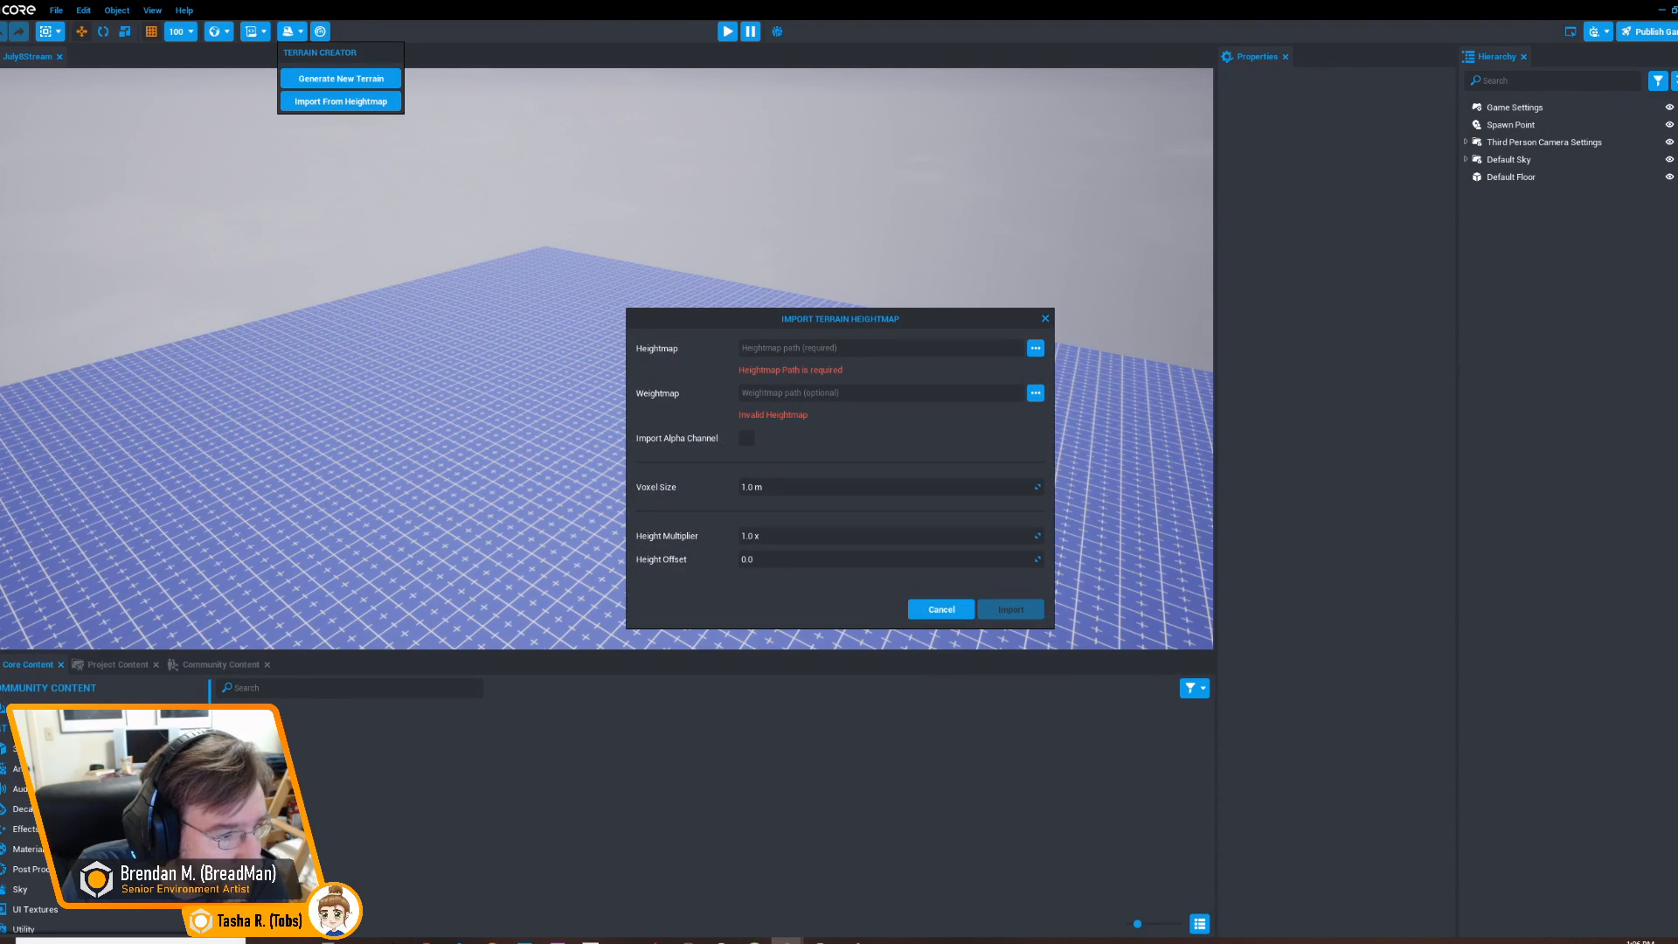
click(1035, 347)
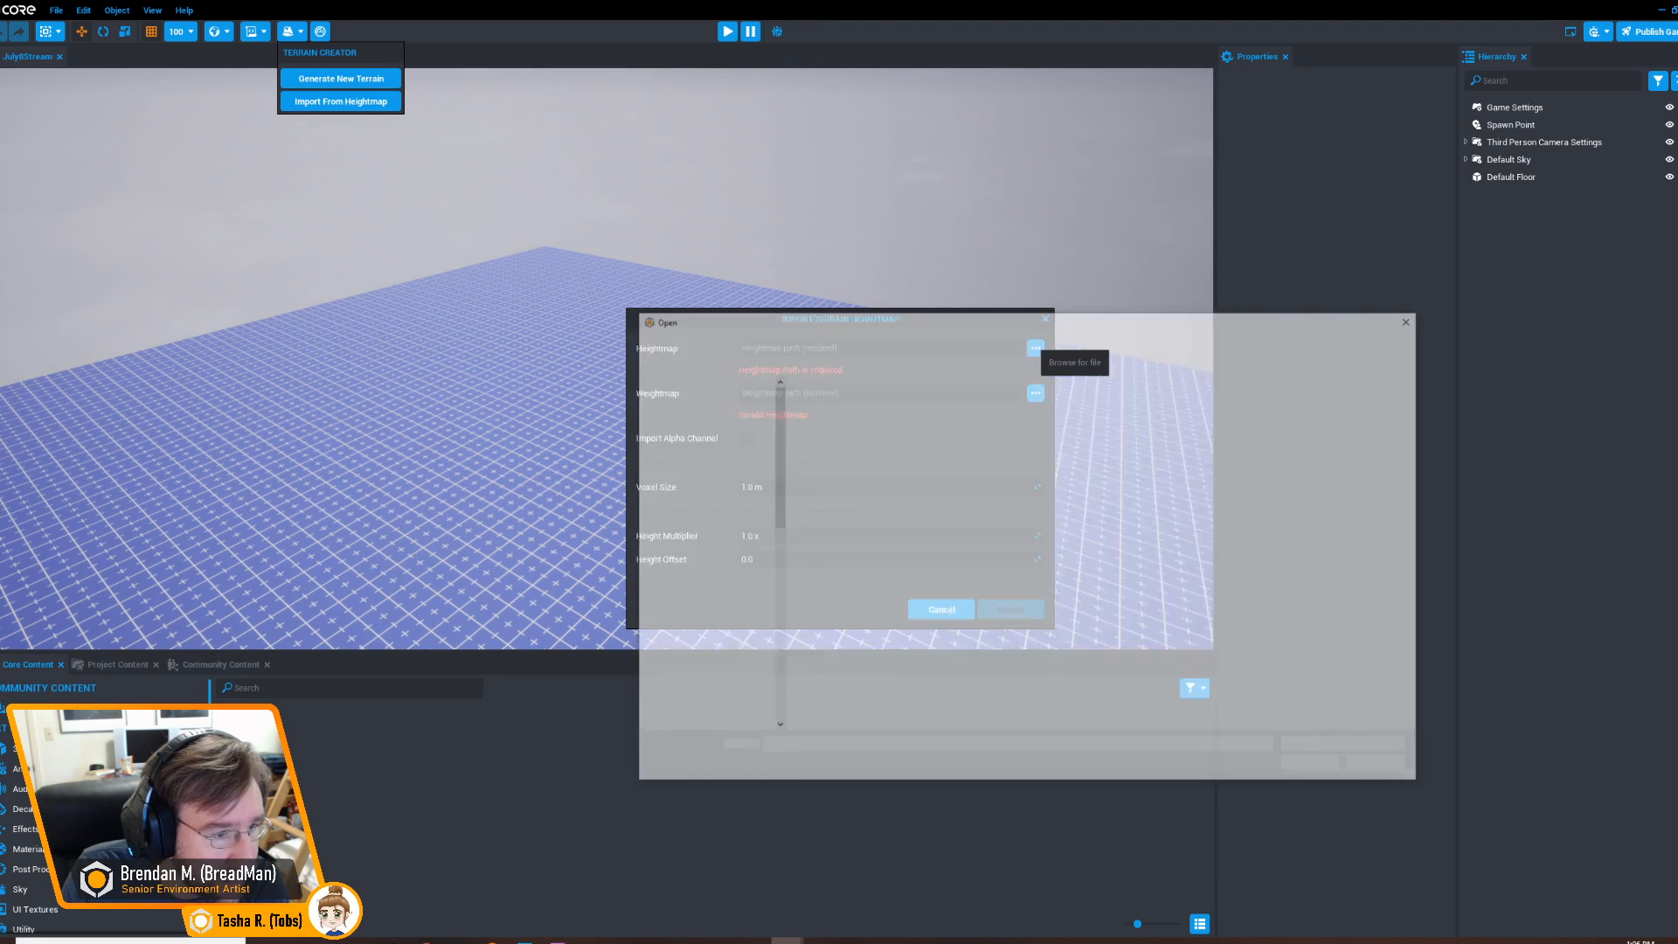
click(1059, 411)
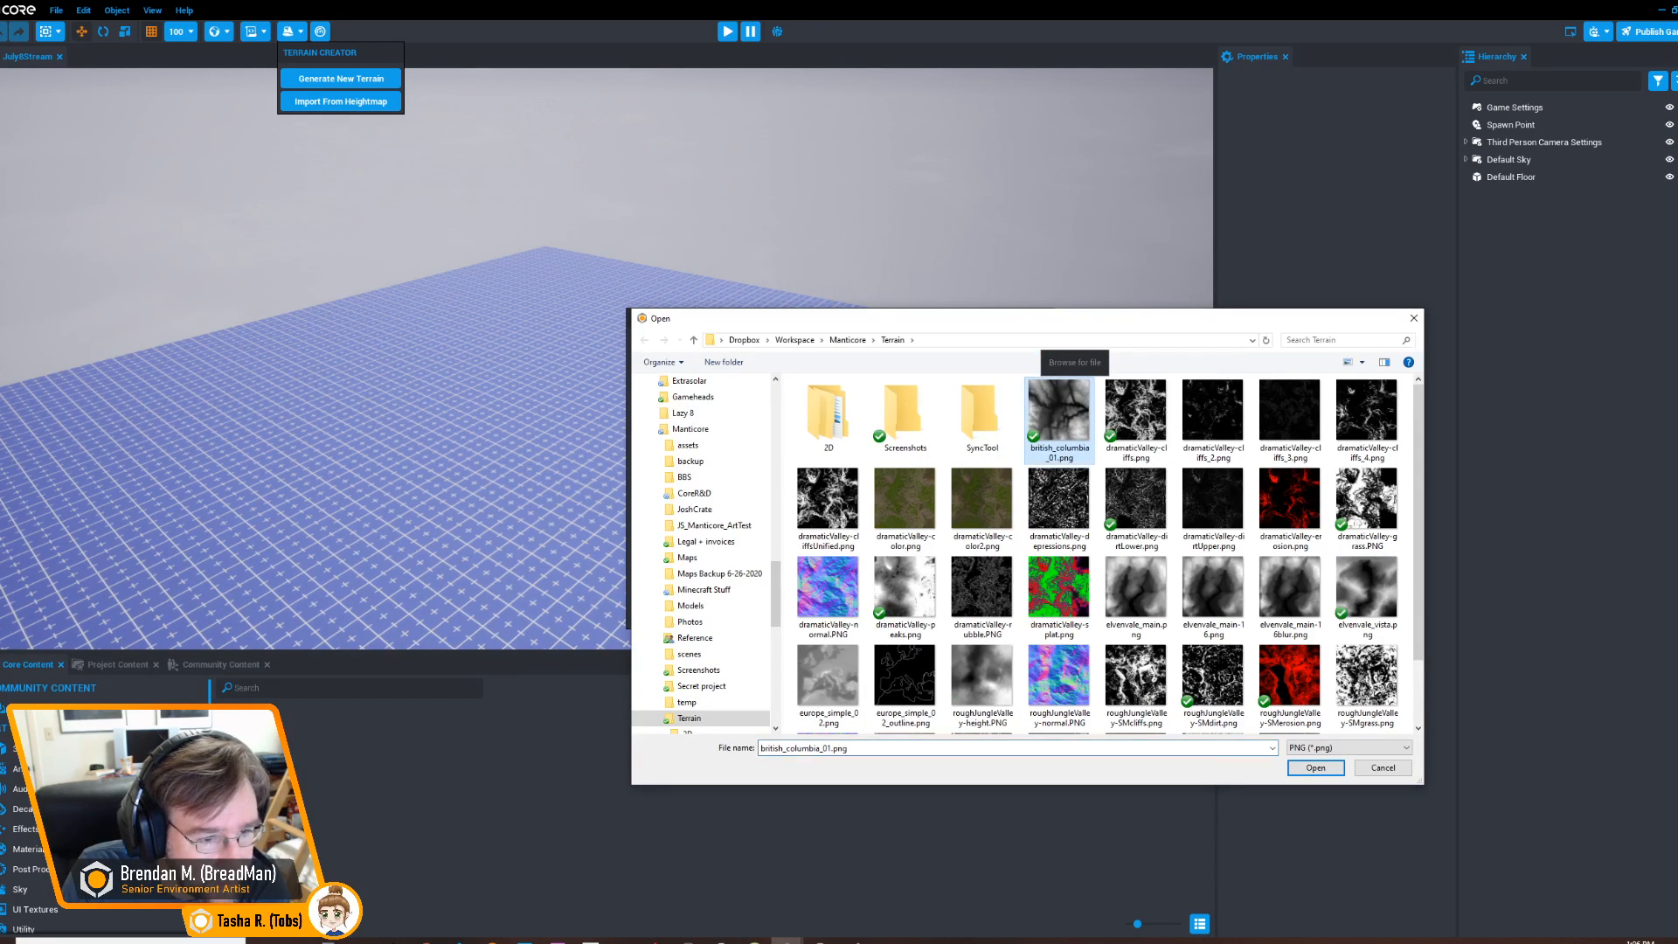
click(1315, 767)
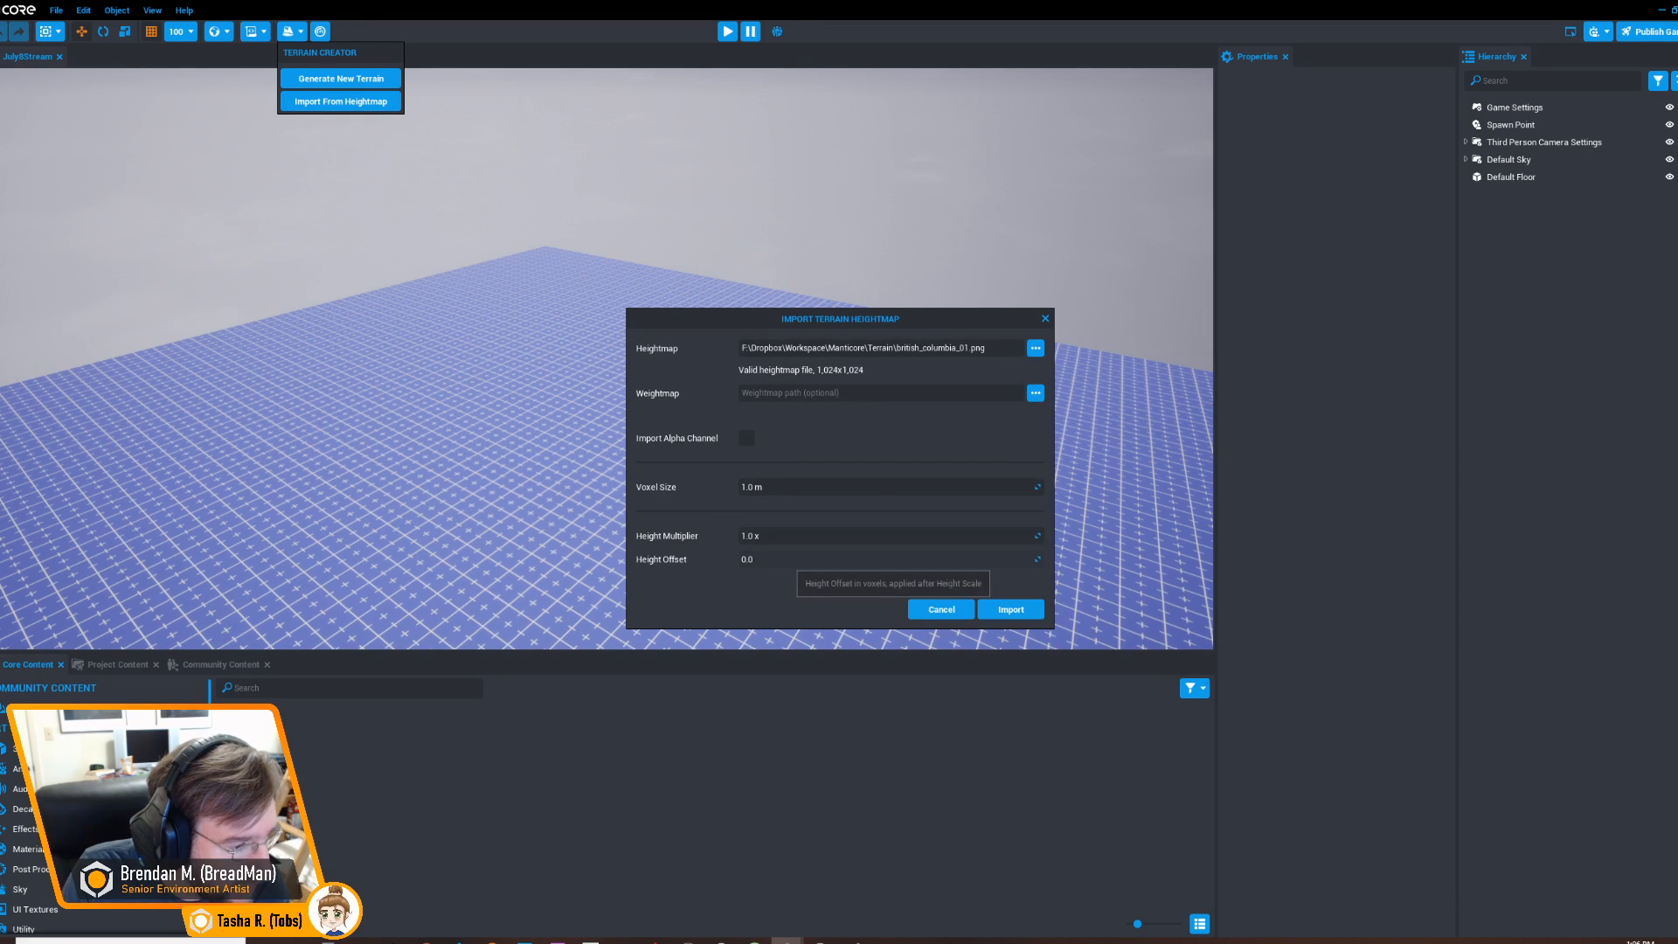
Set the heightmap's Height Offset to -20 and import the terrain
click(795, 559)
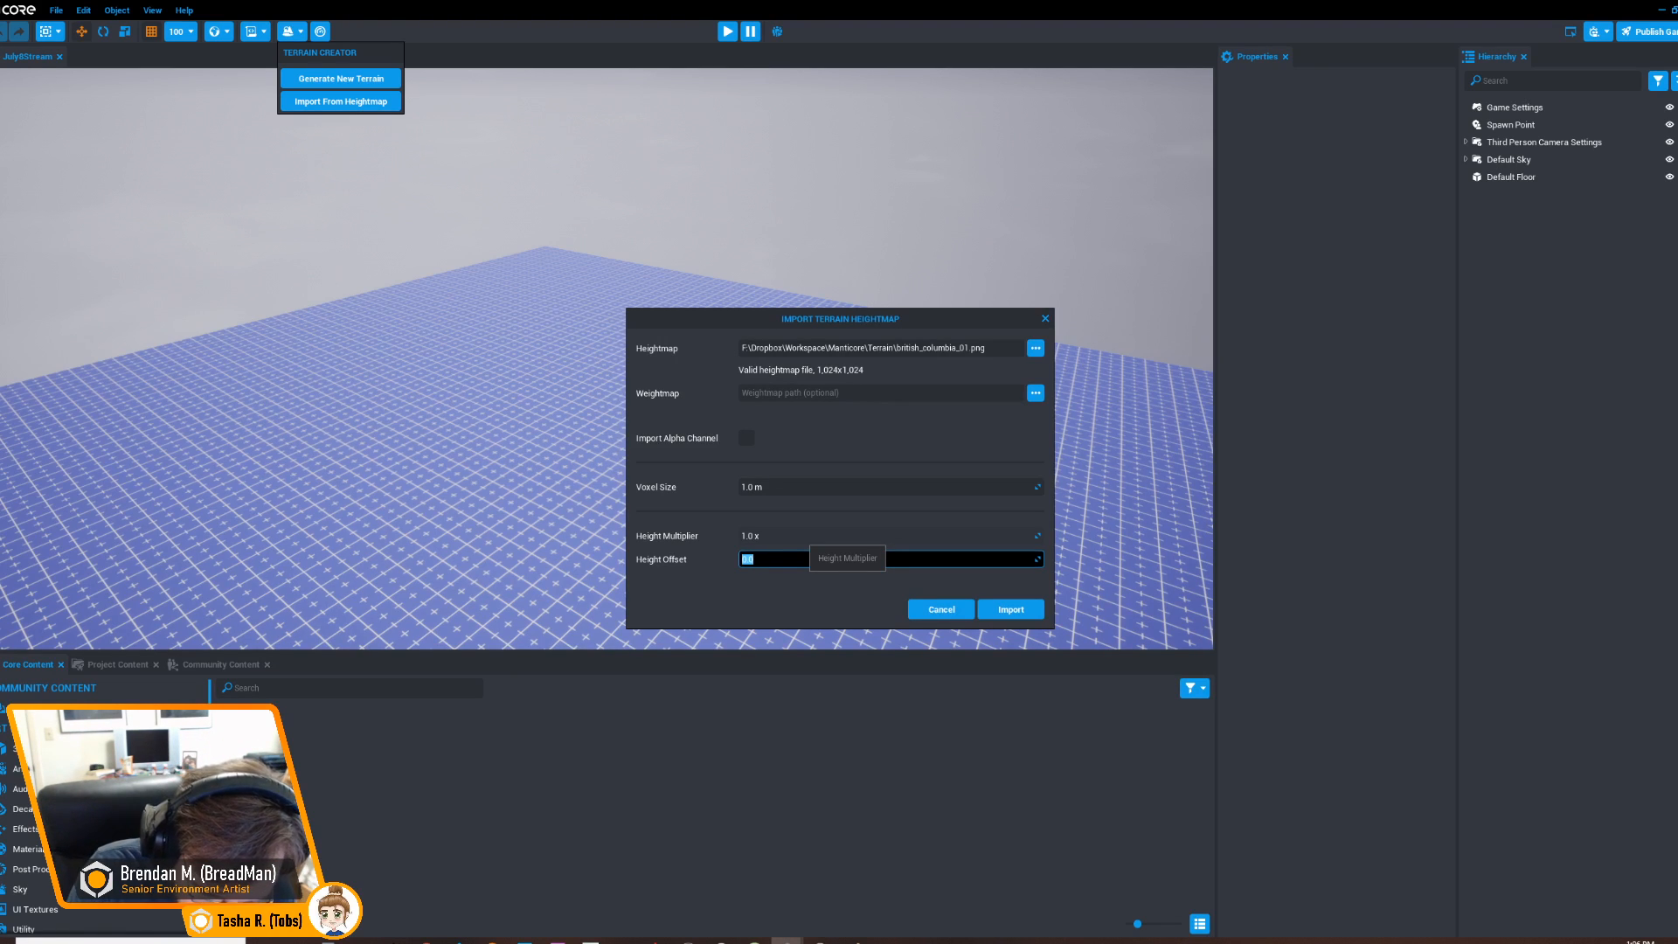
text(-20)
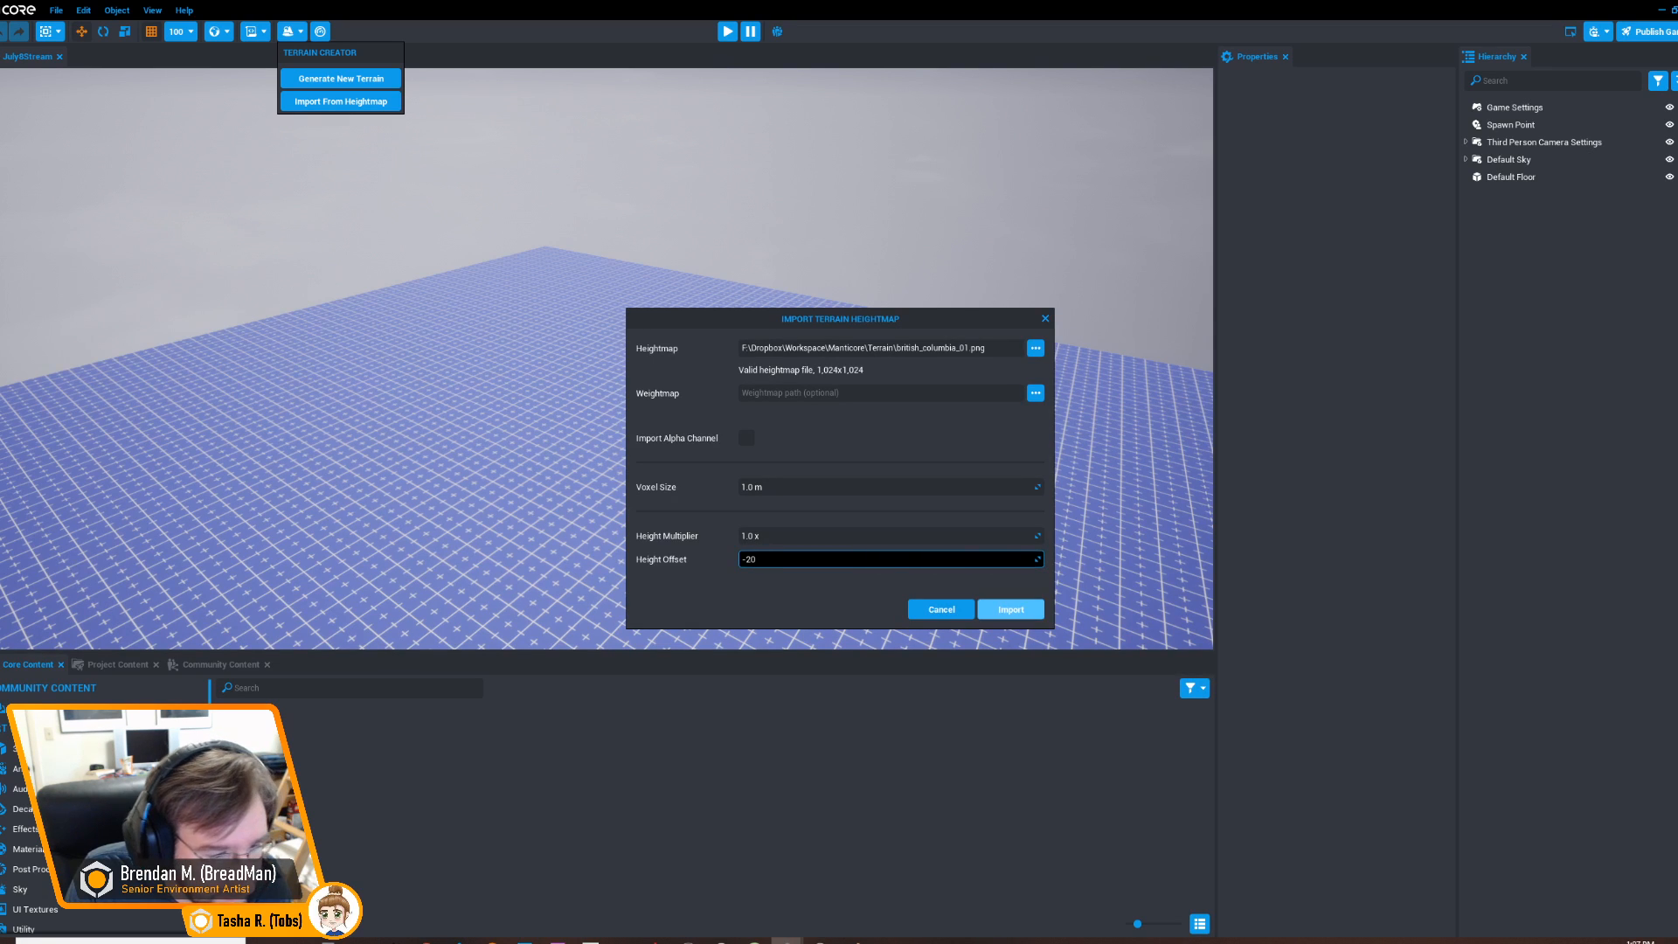
click(1011, 609)
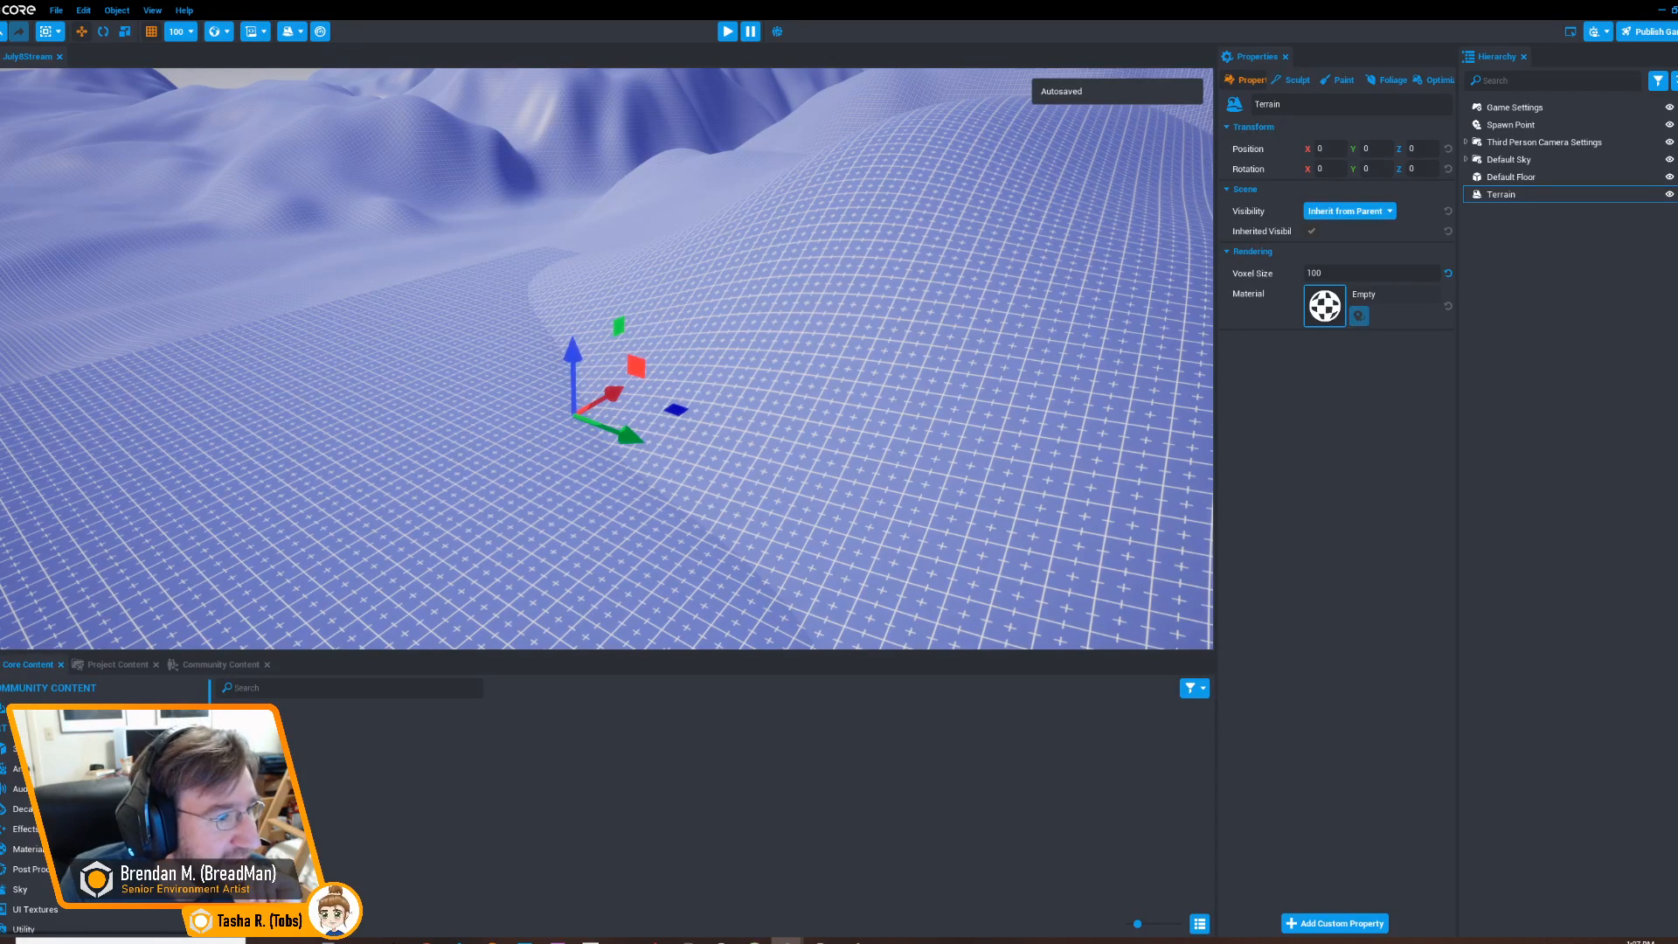
Inspect the imported terrain around the default floor, checking its height and the shape of its hills
right_drag(606, 358, 367, 301)
right_drag(606, 358, 262, 359)
right_drag(606, 358, 95, 384)
click(1501, 194)
key(w)
key(a)
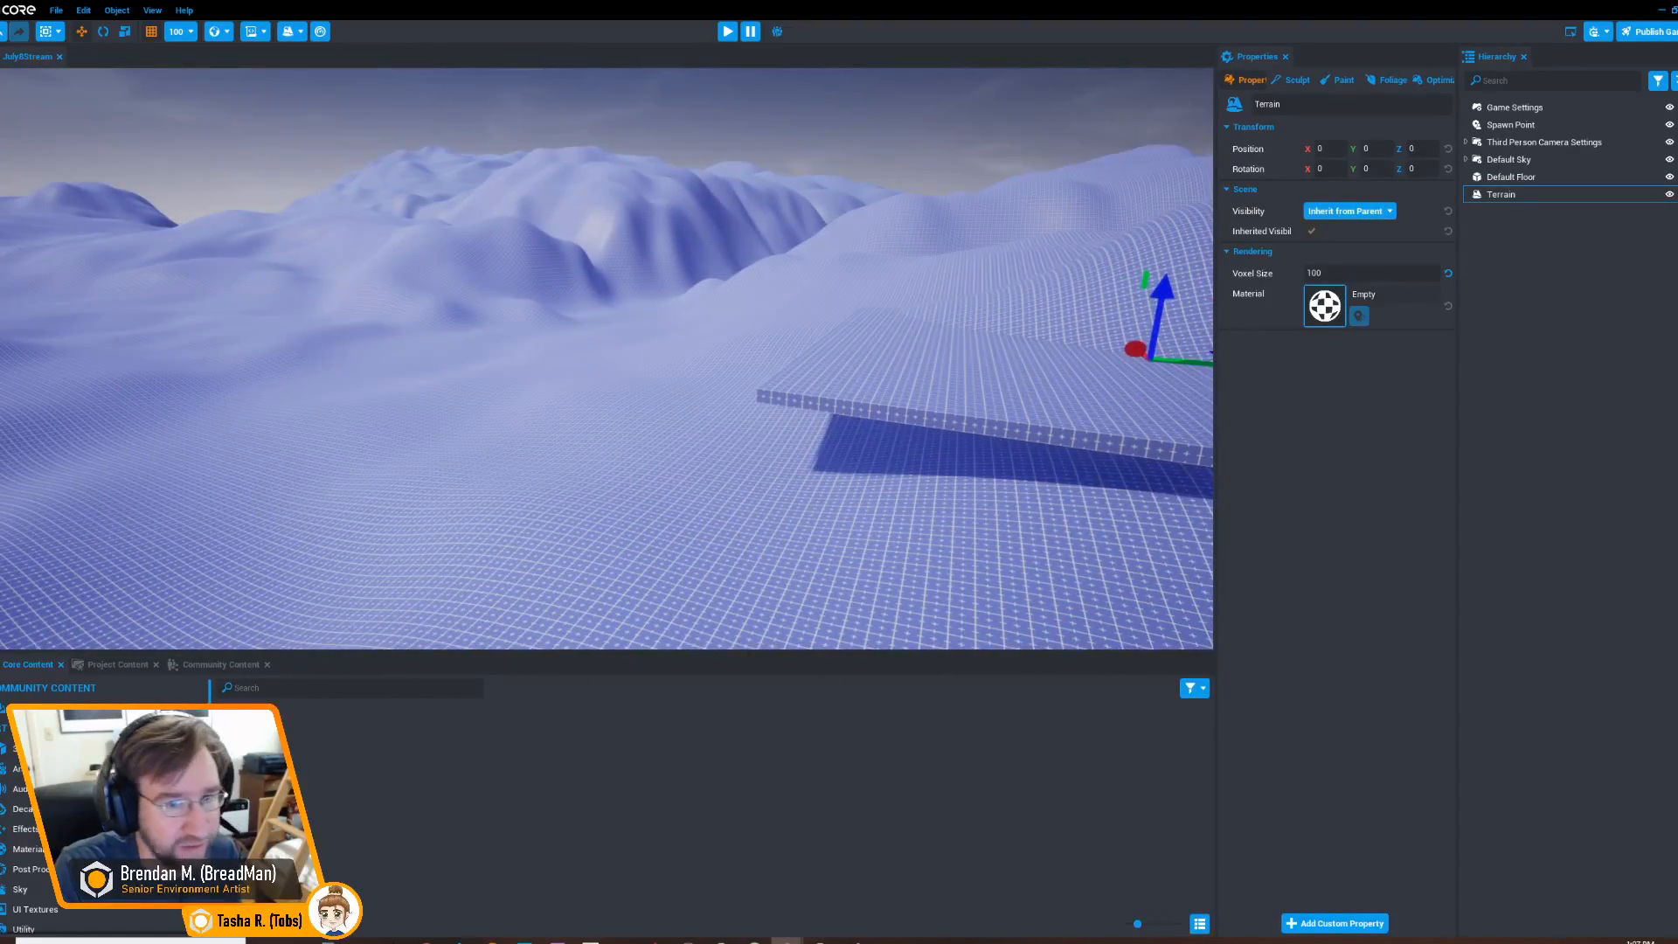
key(a)
key(e)
Delete the imported Terrain object from the scene, keeping the default floor
click(1510, 176)
click(1501, 194)
key(Delete)
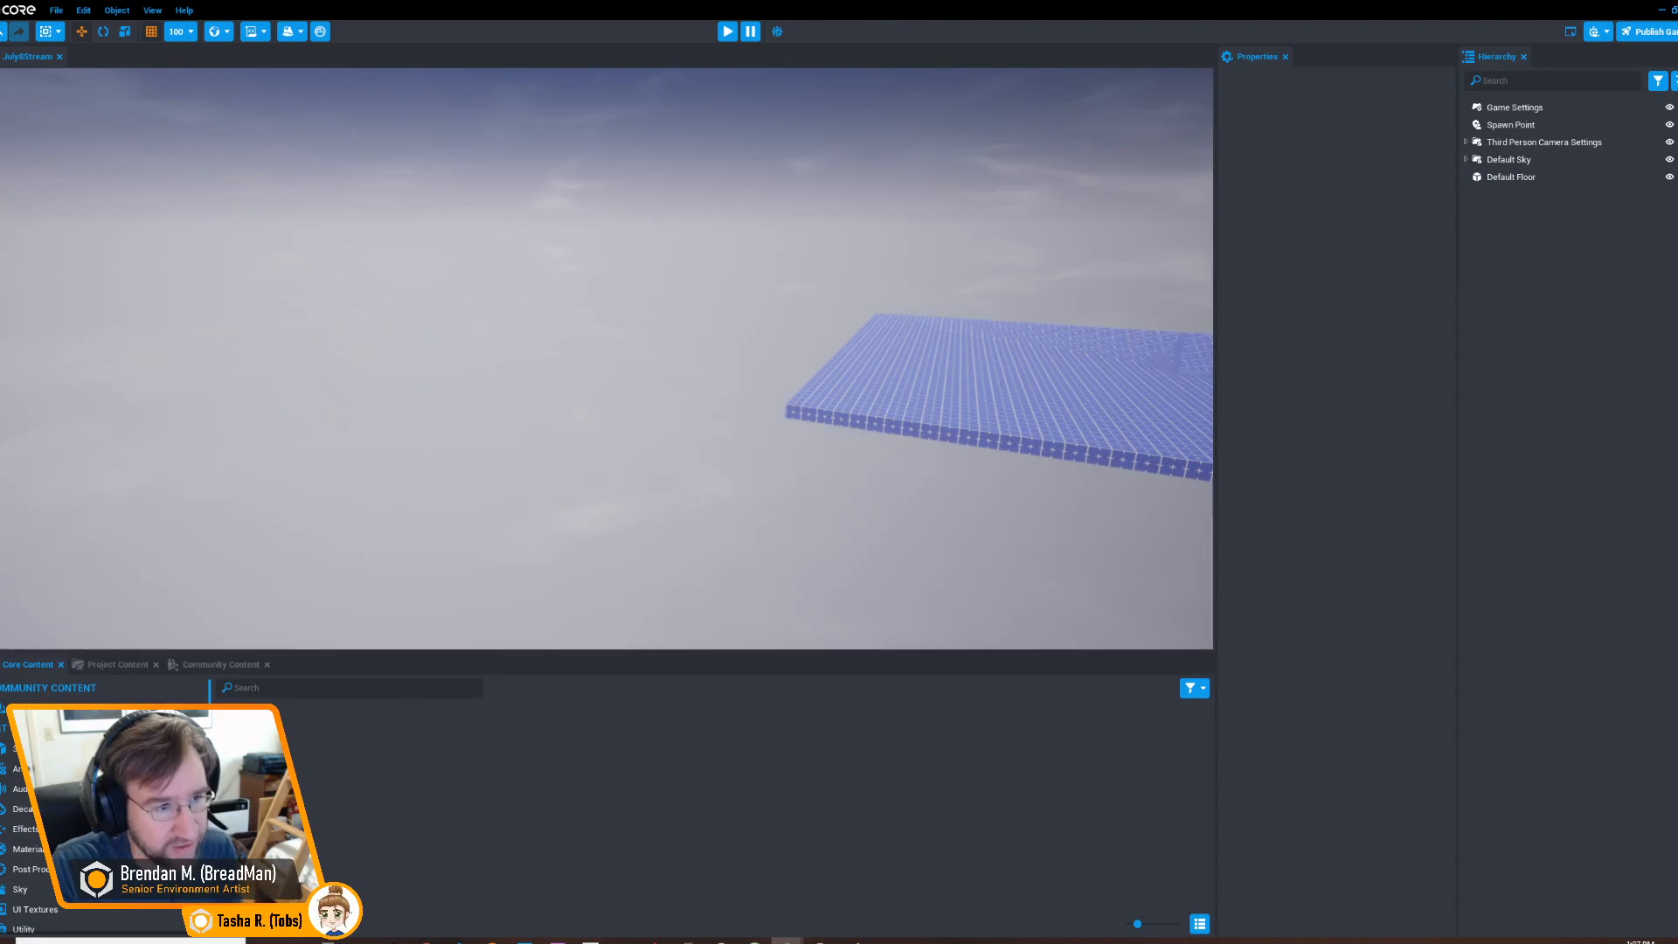
Begin a new heightmap terrain import with british_columbia_01.png as the source file
click(292, 32)
click(341, 101)
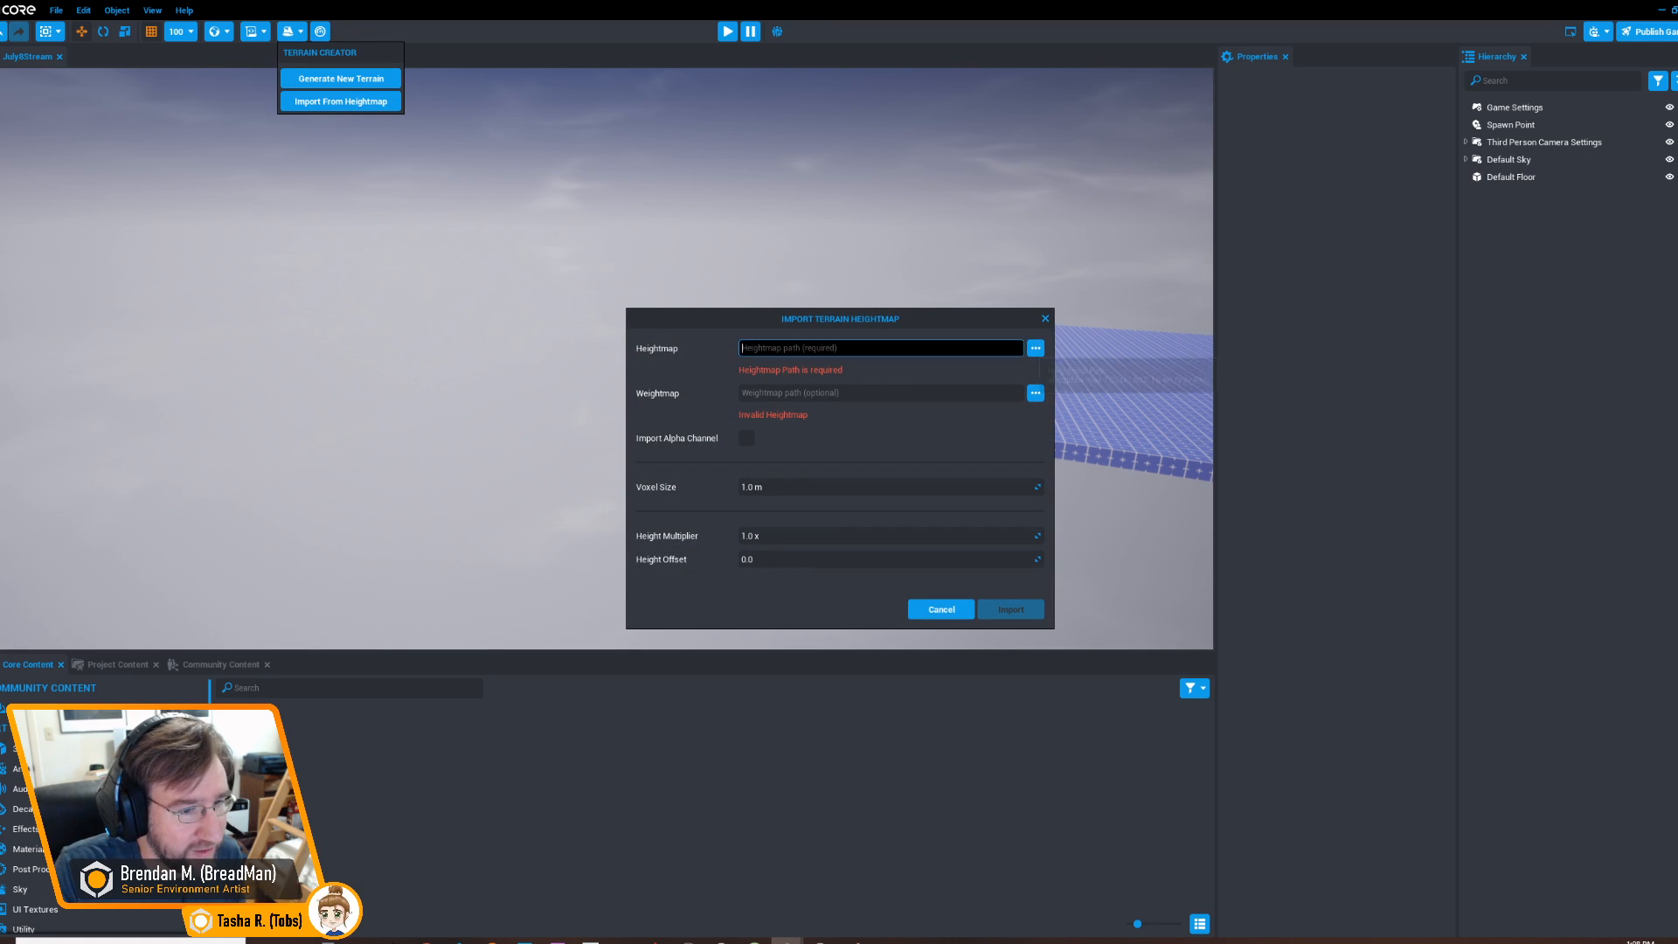
click(1035, 348)
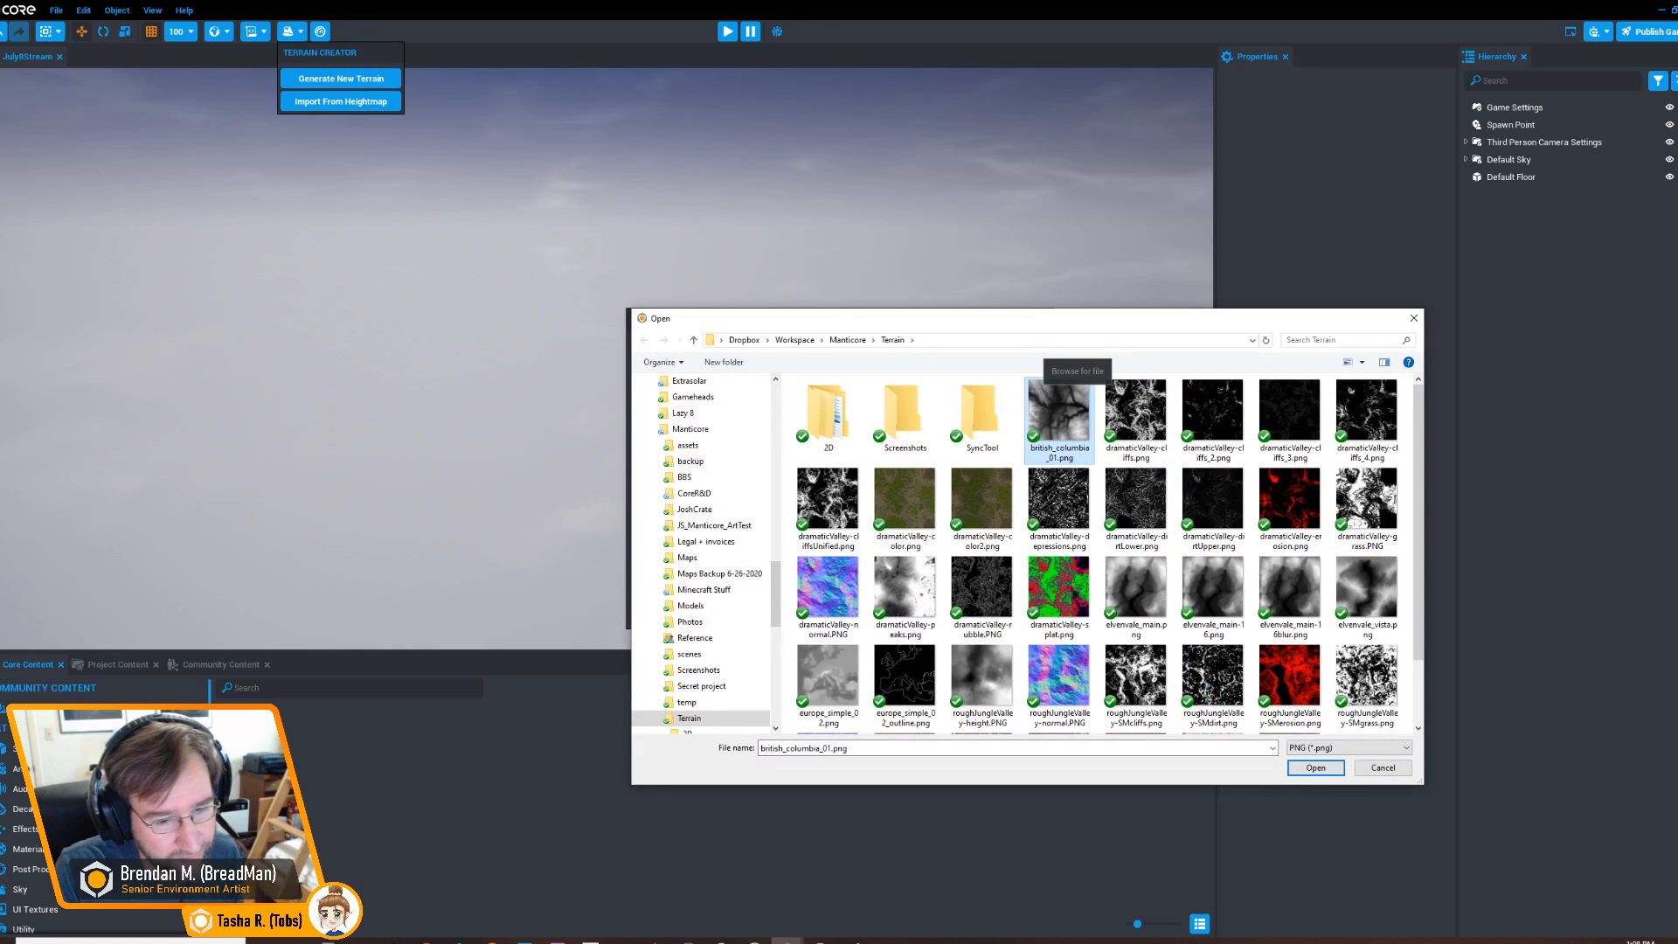
click(1315, 768)
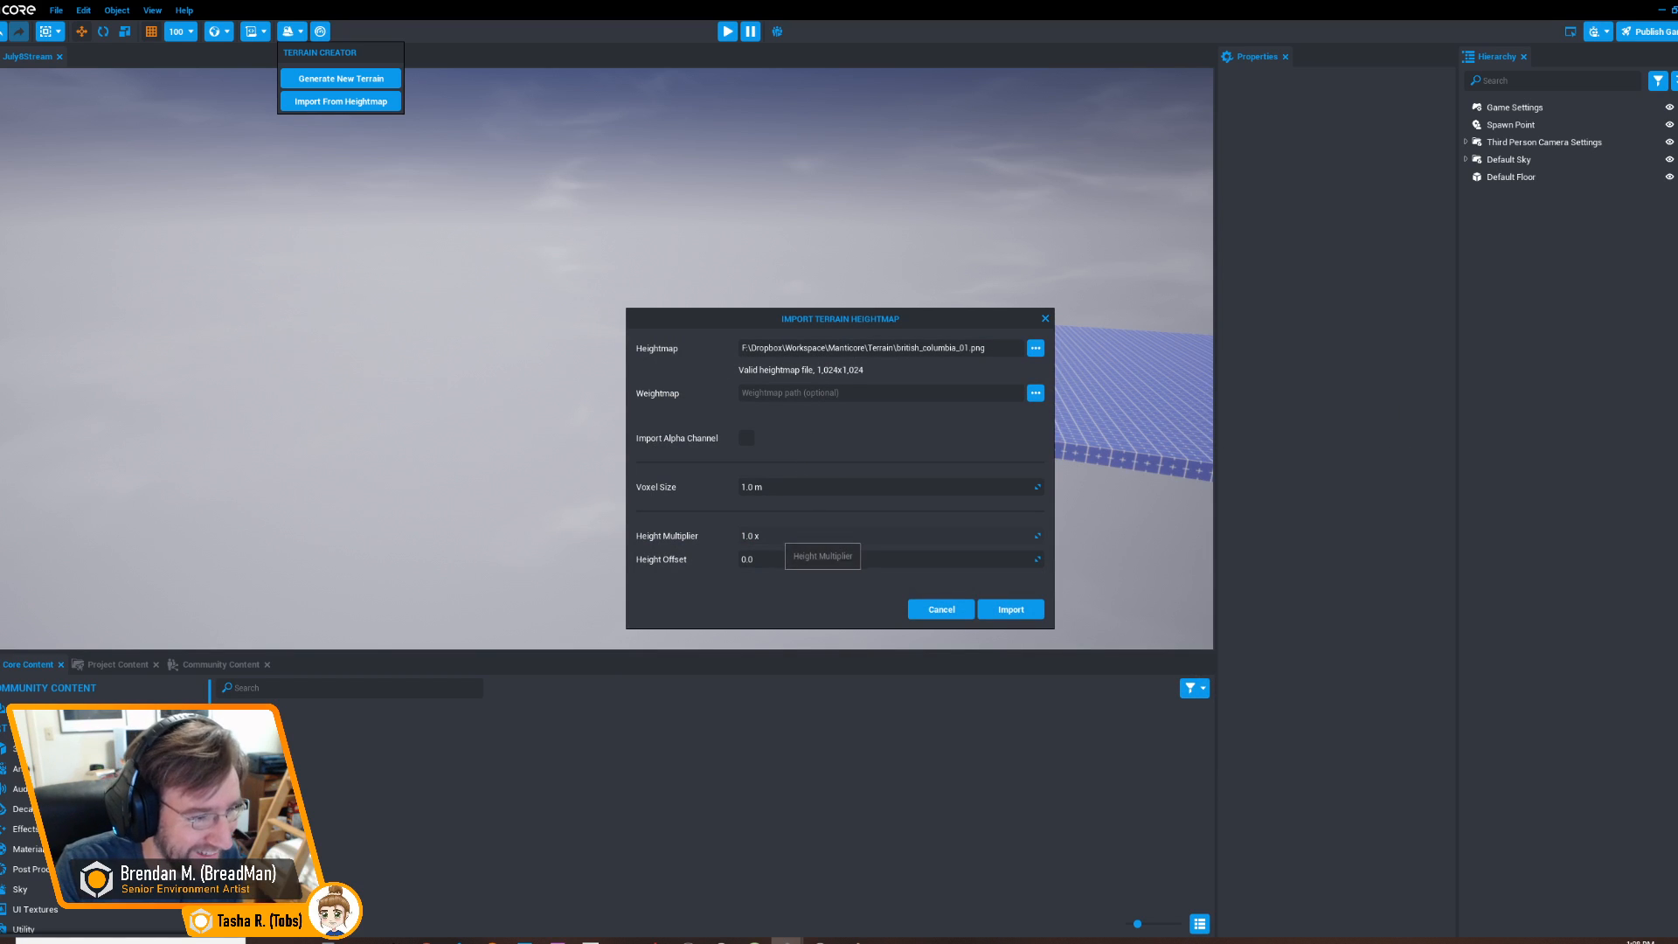
Set the Height Offset to -20 and the Height Multiplier to 1.5, and import the heightmap as terrain
click(769, 559)
text(-20)
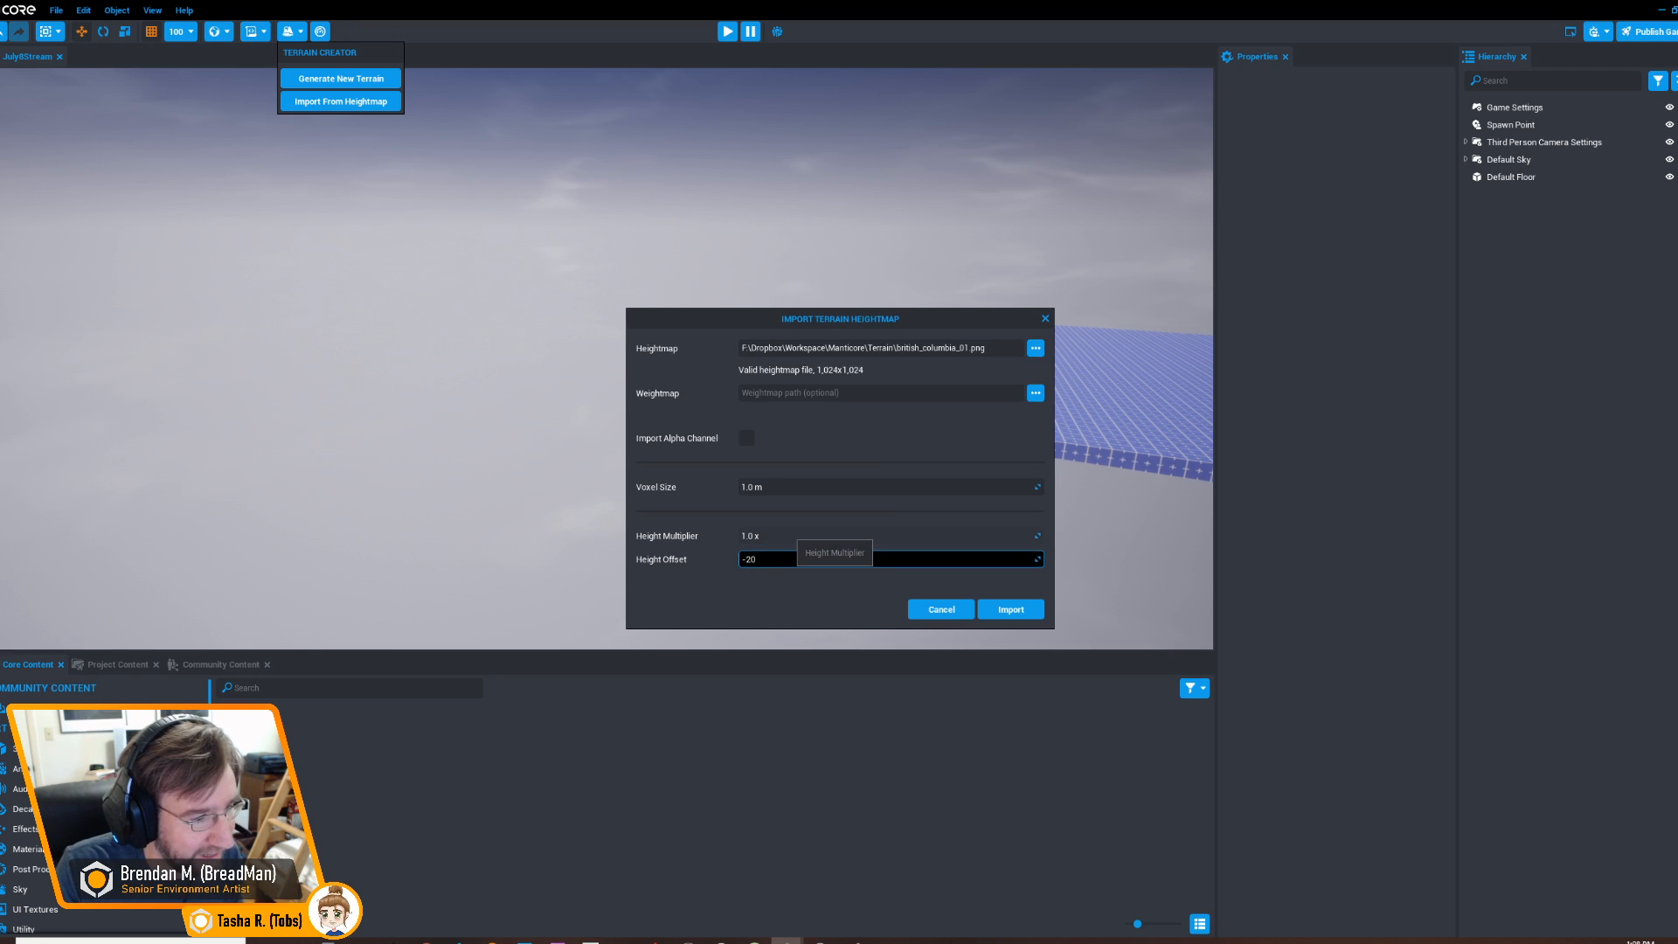
click(786, 536)
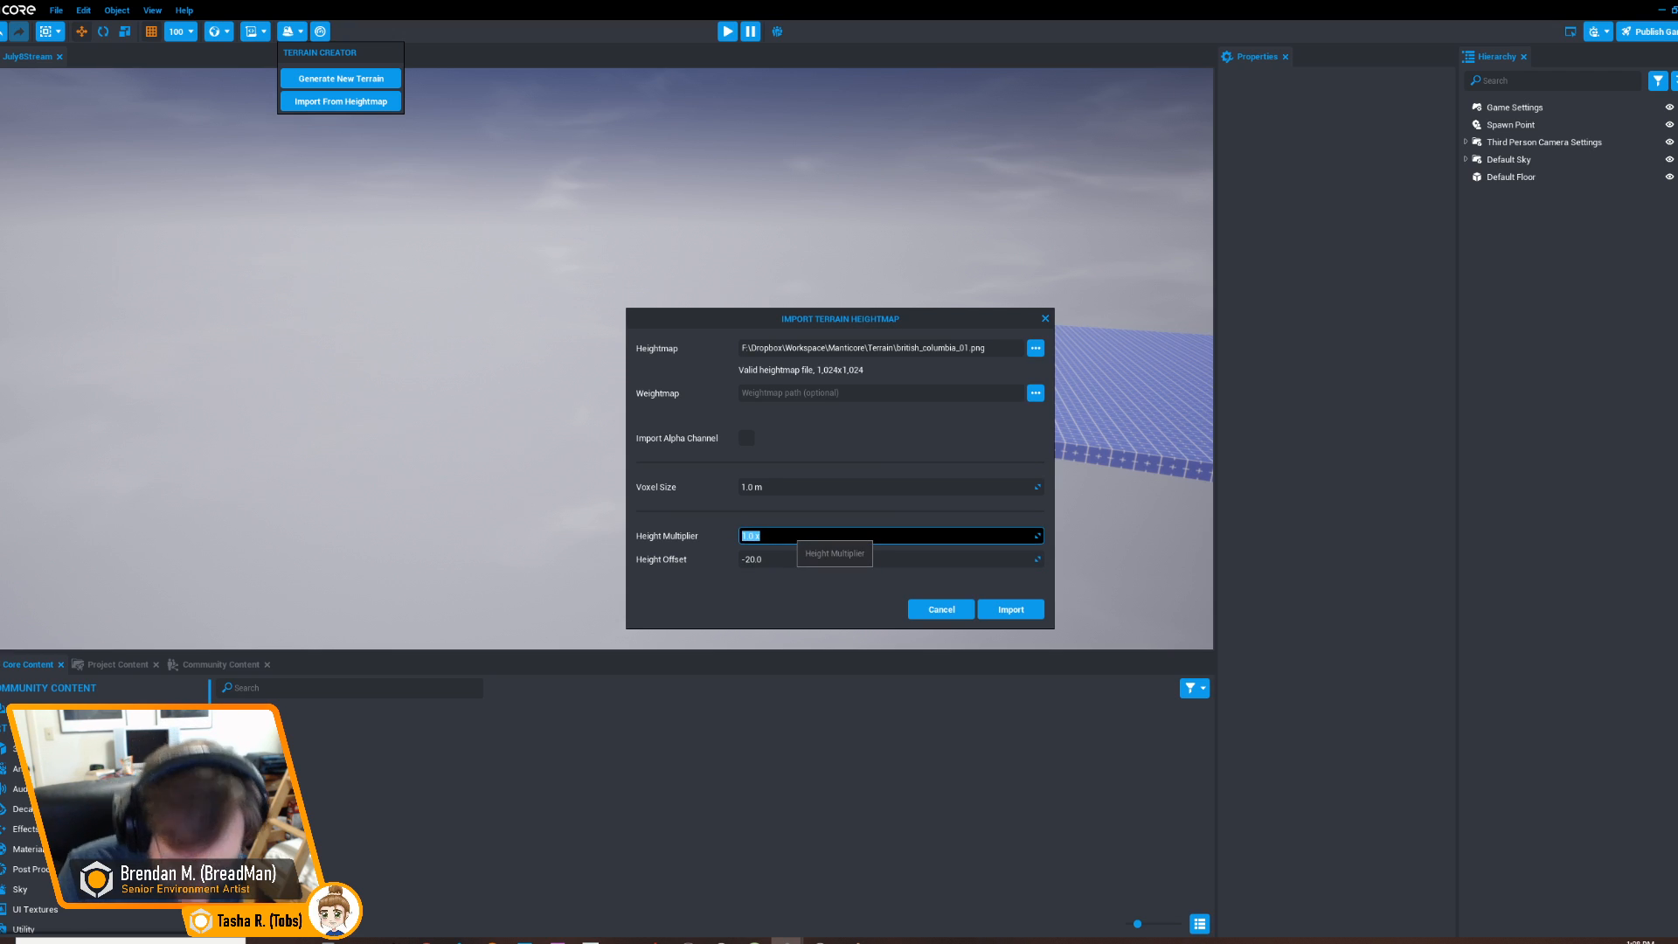
text(1.5)
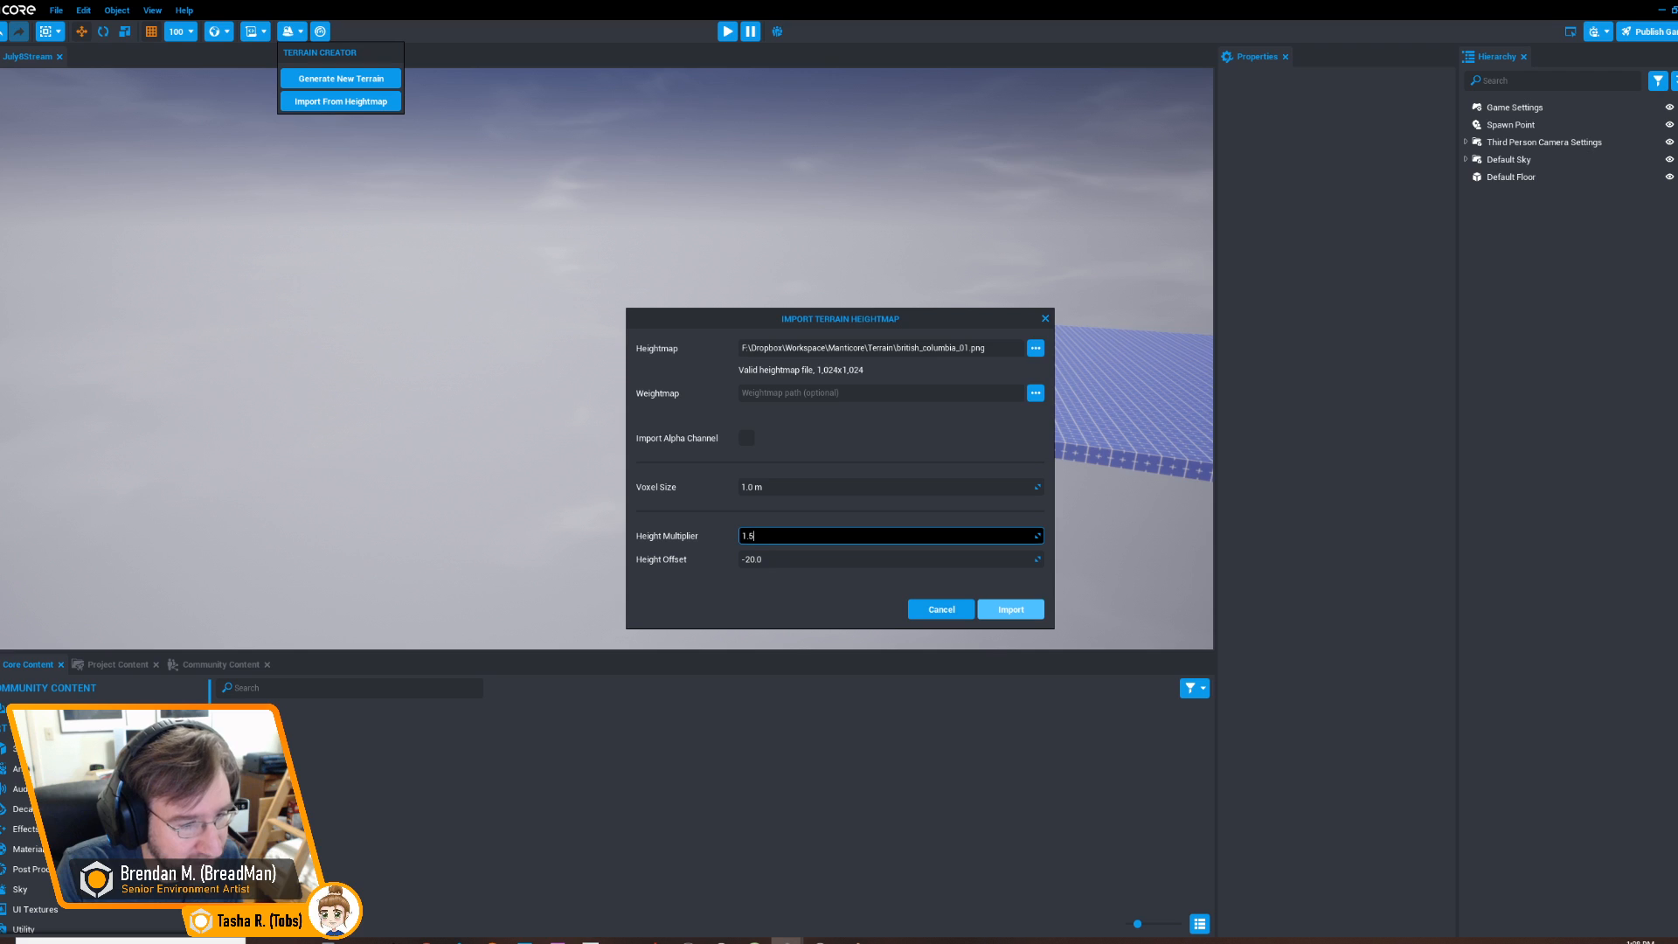
click(1011, 609)
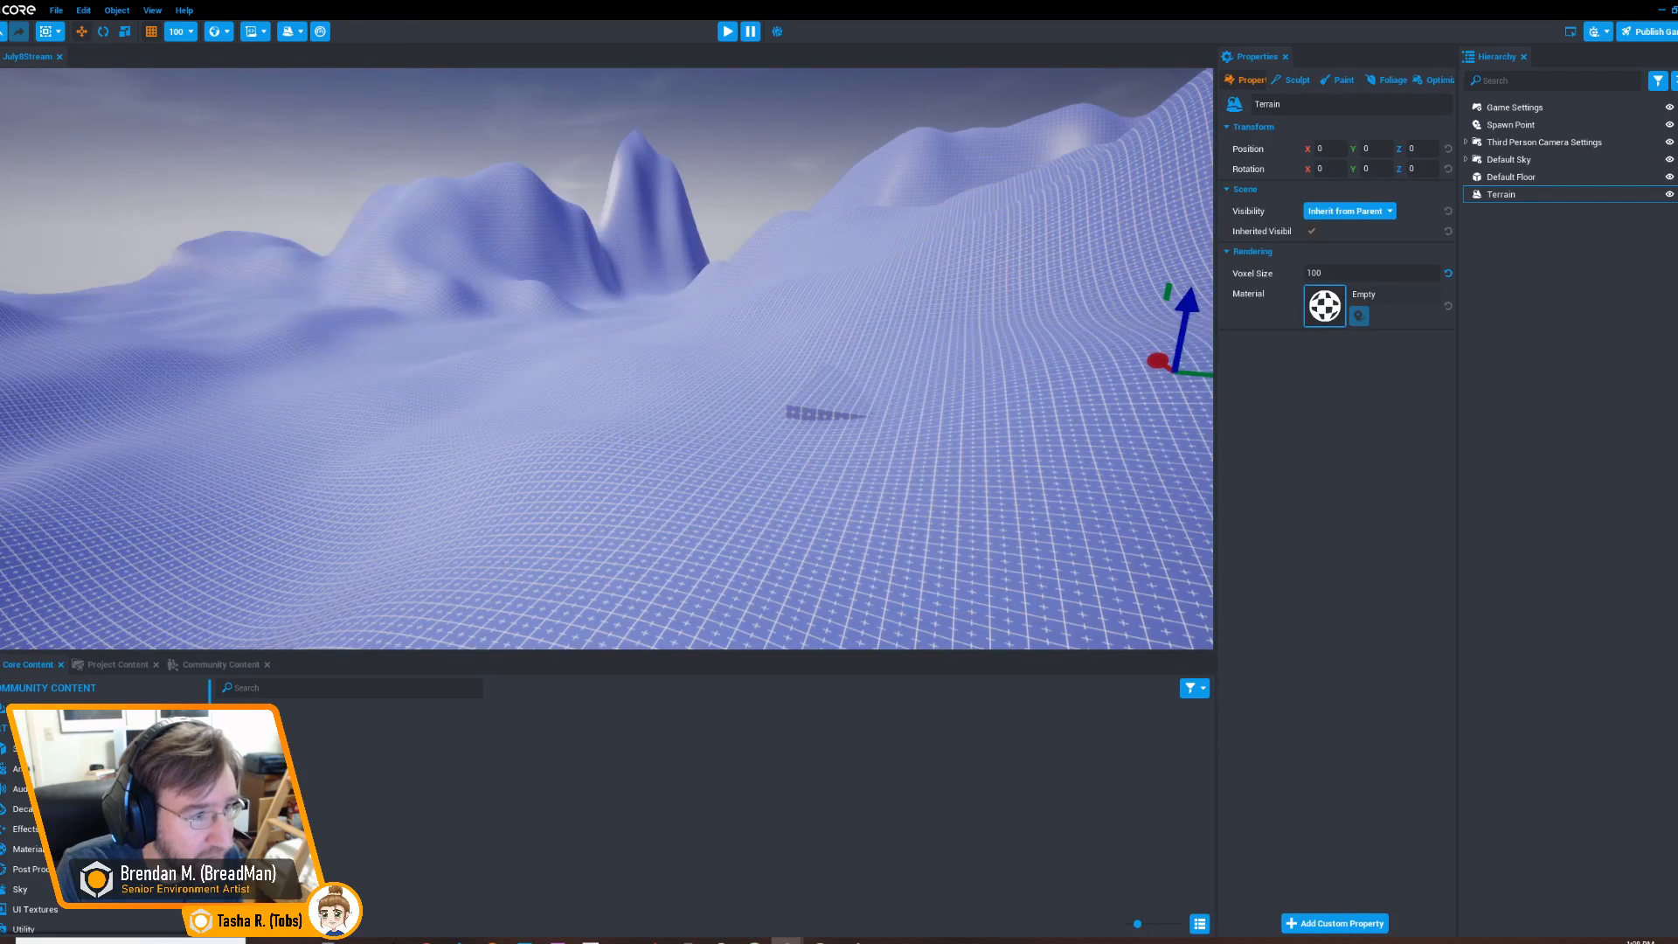
Delete the Default Floor from the scene, keeping the imported Terrain
right_drag(699, 394, 1088, 471)
click(701, 423)
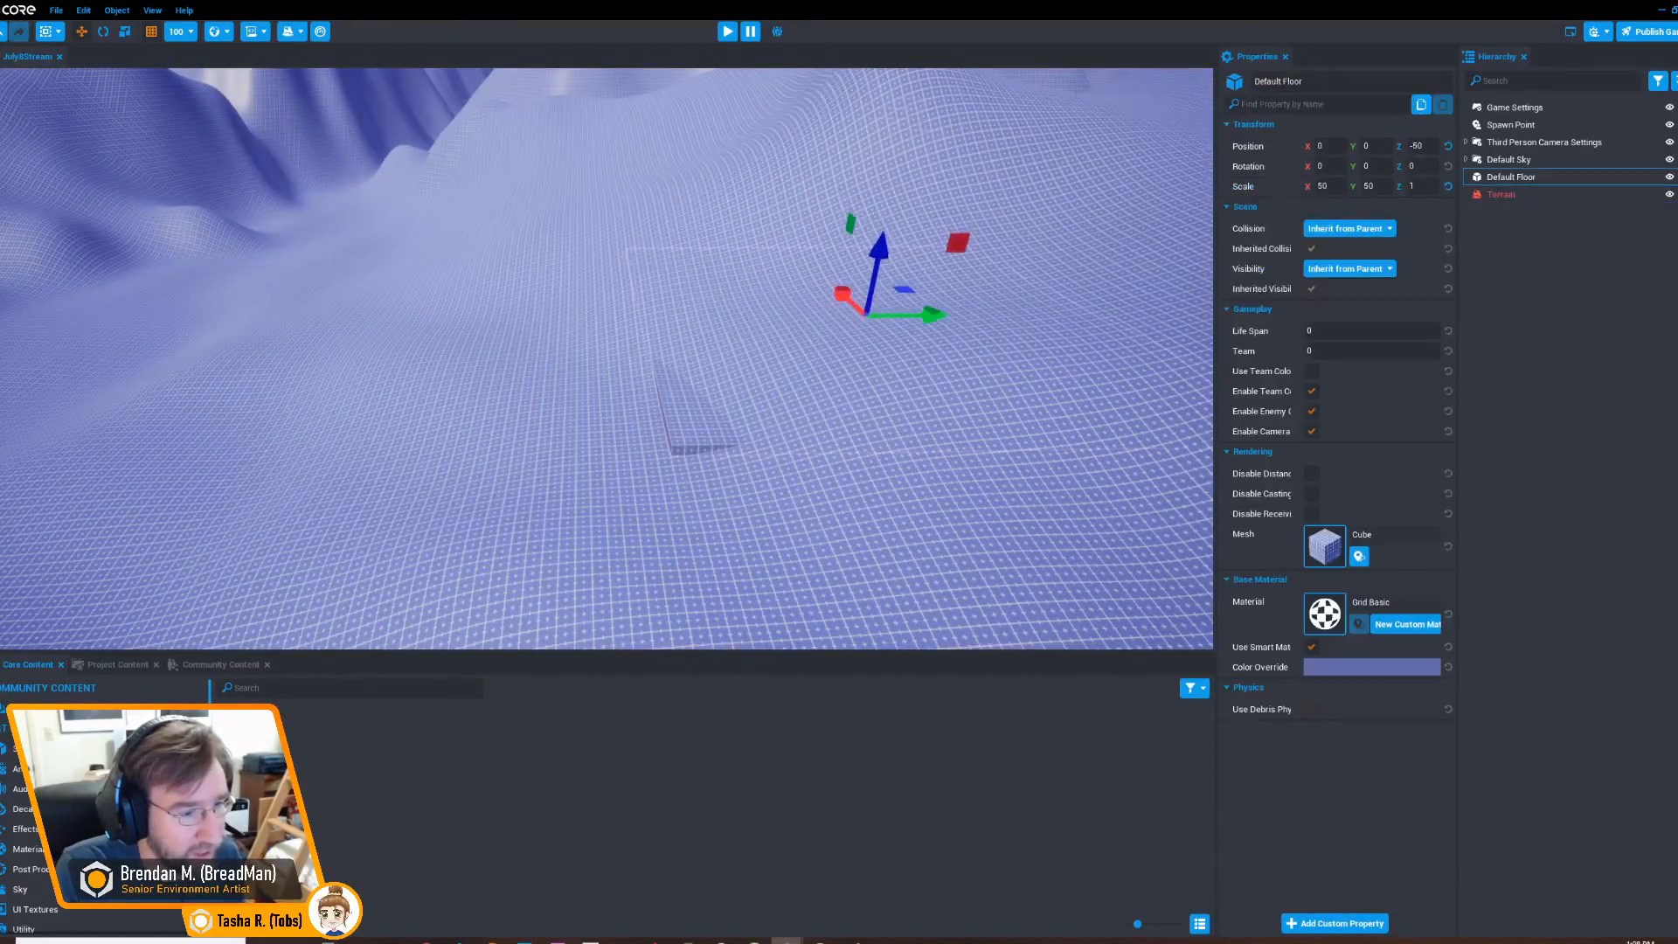
key(Delete)
right_drag(612, 358, 170, 366)
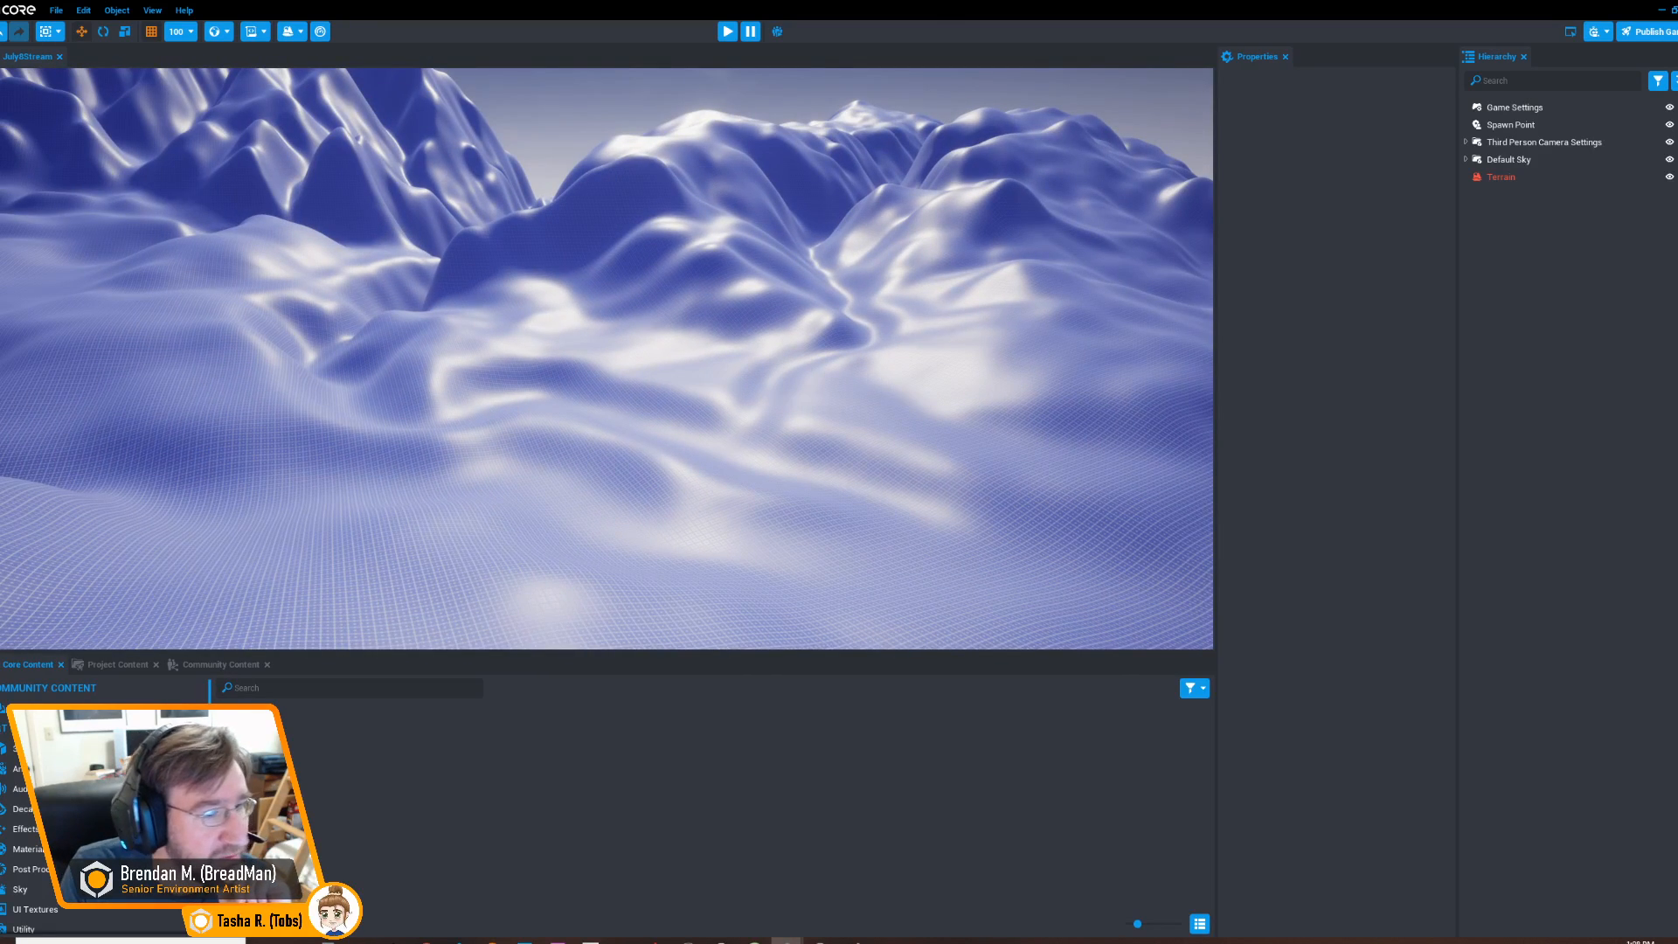
right_drag(607, 358, 760, 389)
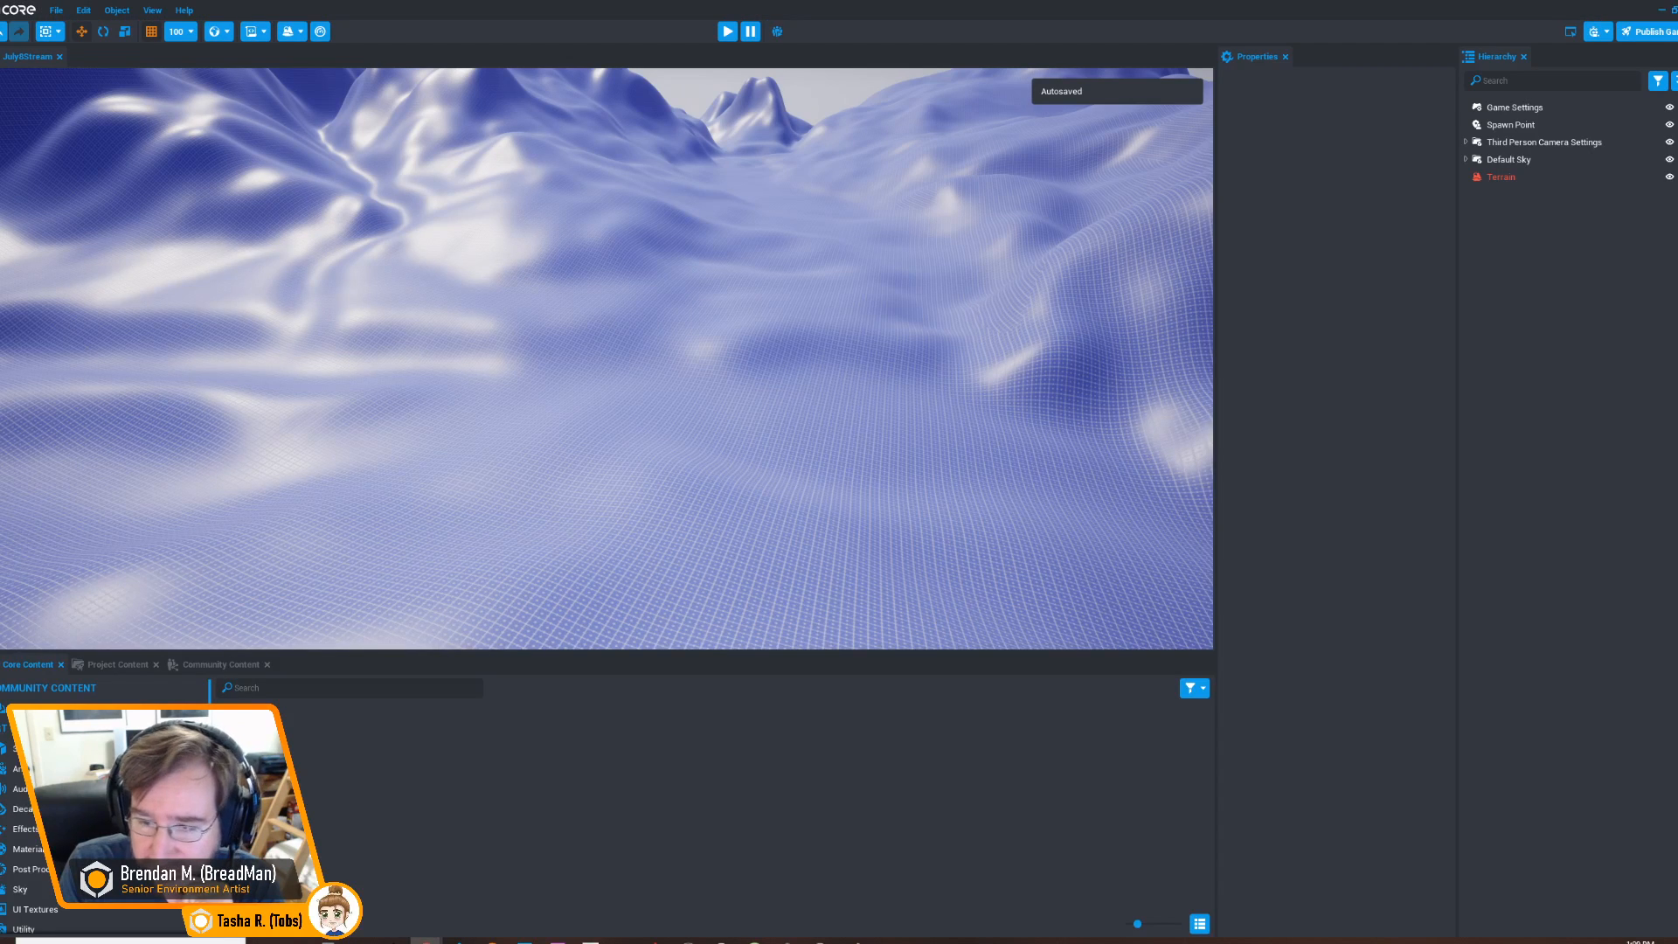
Bring up the browser with "The city of Light" pixel art post, examine the enlarged artwork as reference, and move the browser away again
drag(1660, 376, 444, 161)
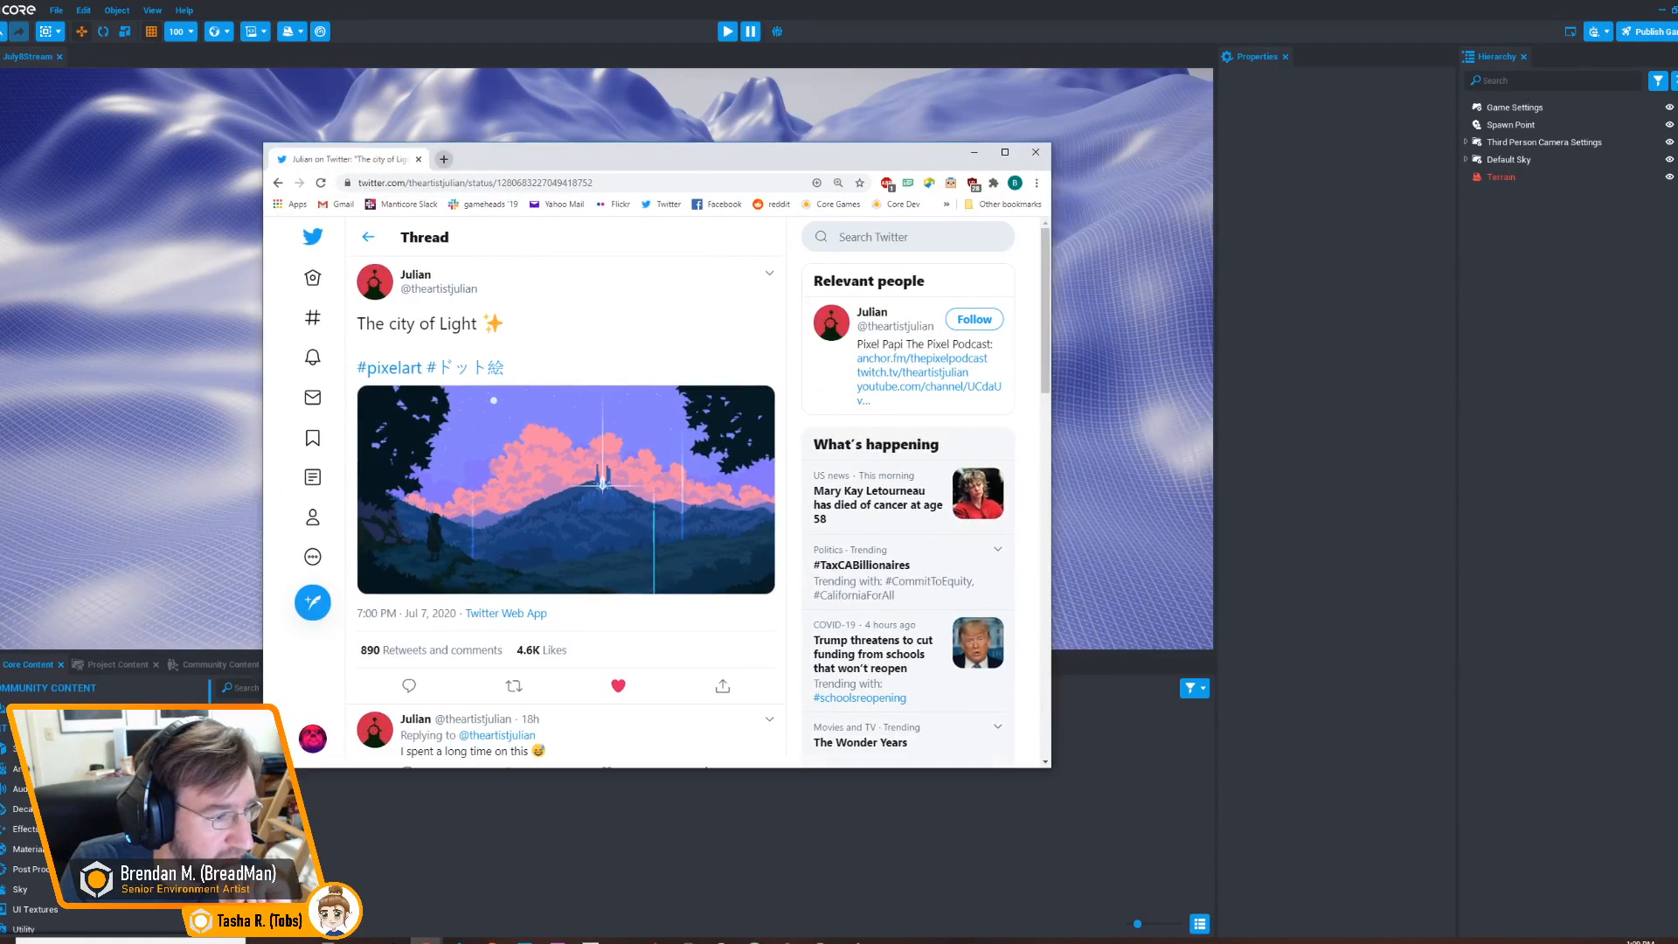
click(564, 485)
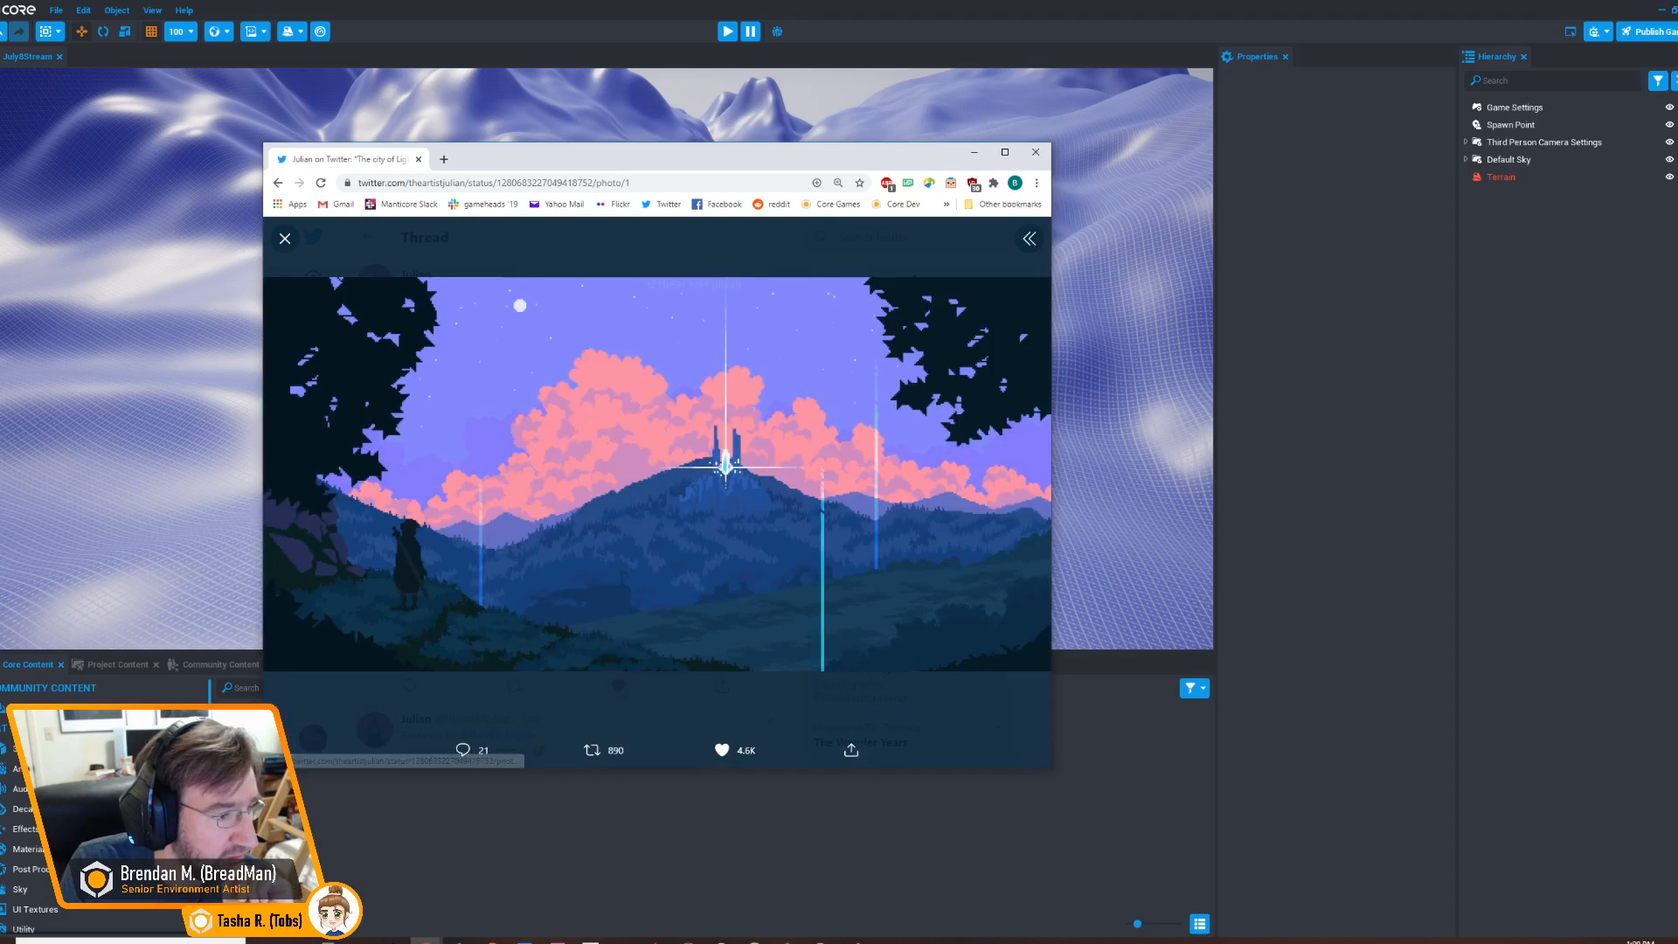
drag(1052, 769, 1405, 858)
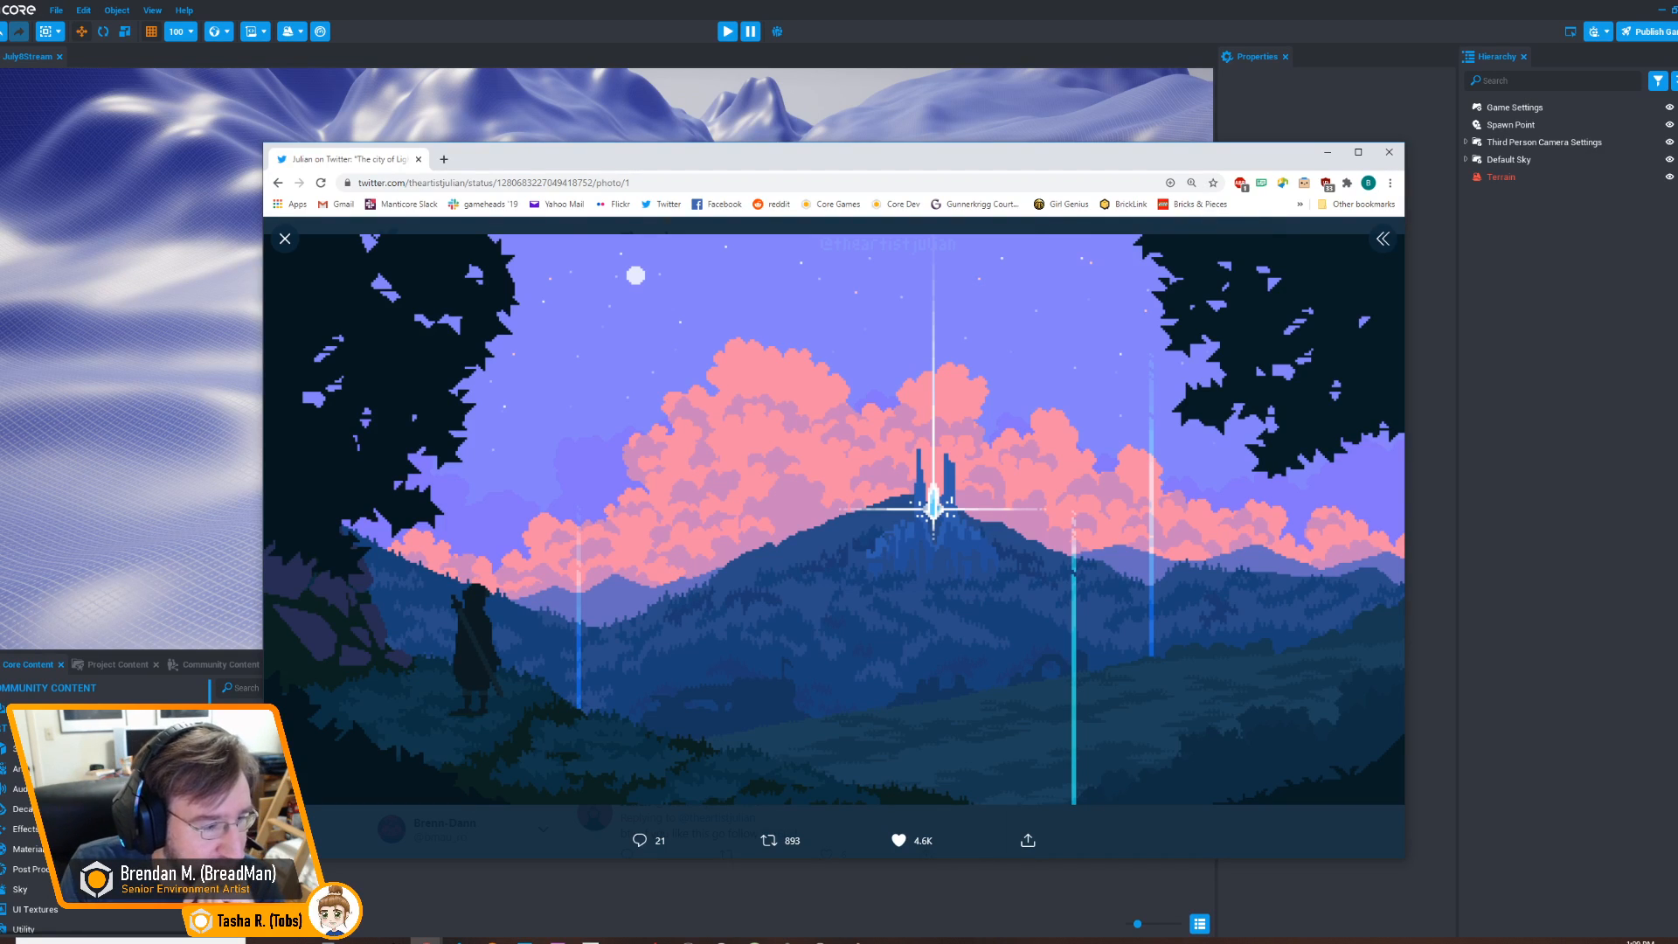
click(285, 238)
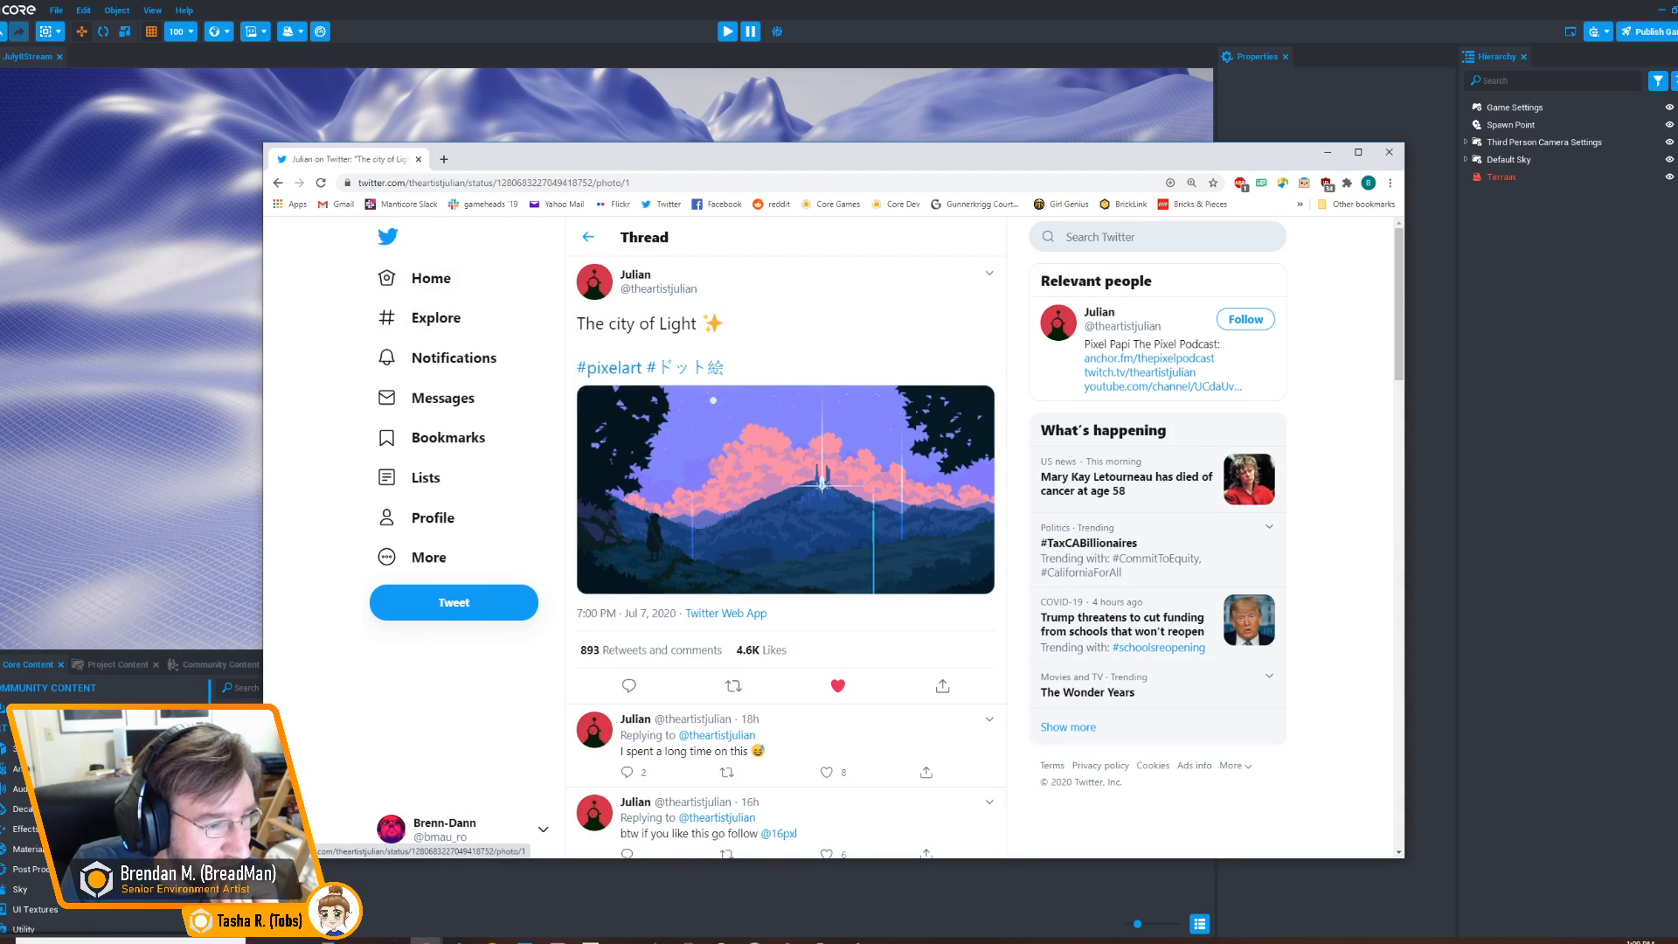
click(785, 490)
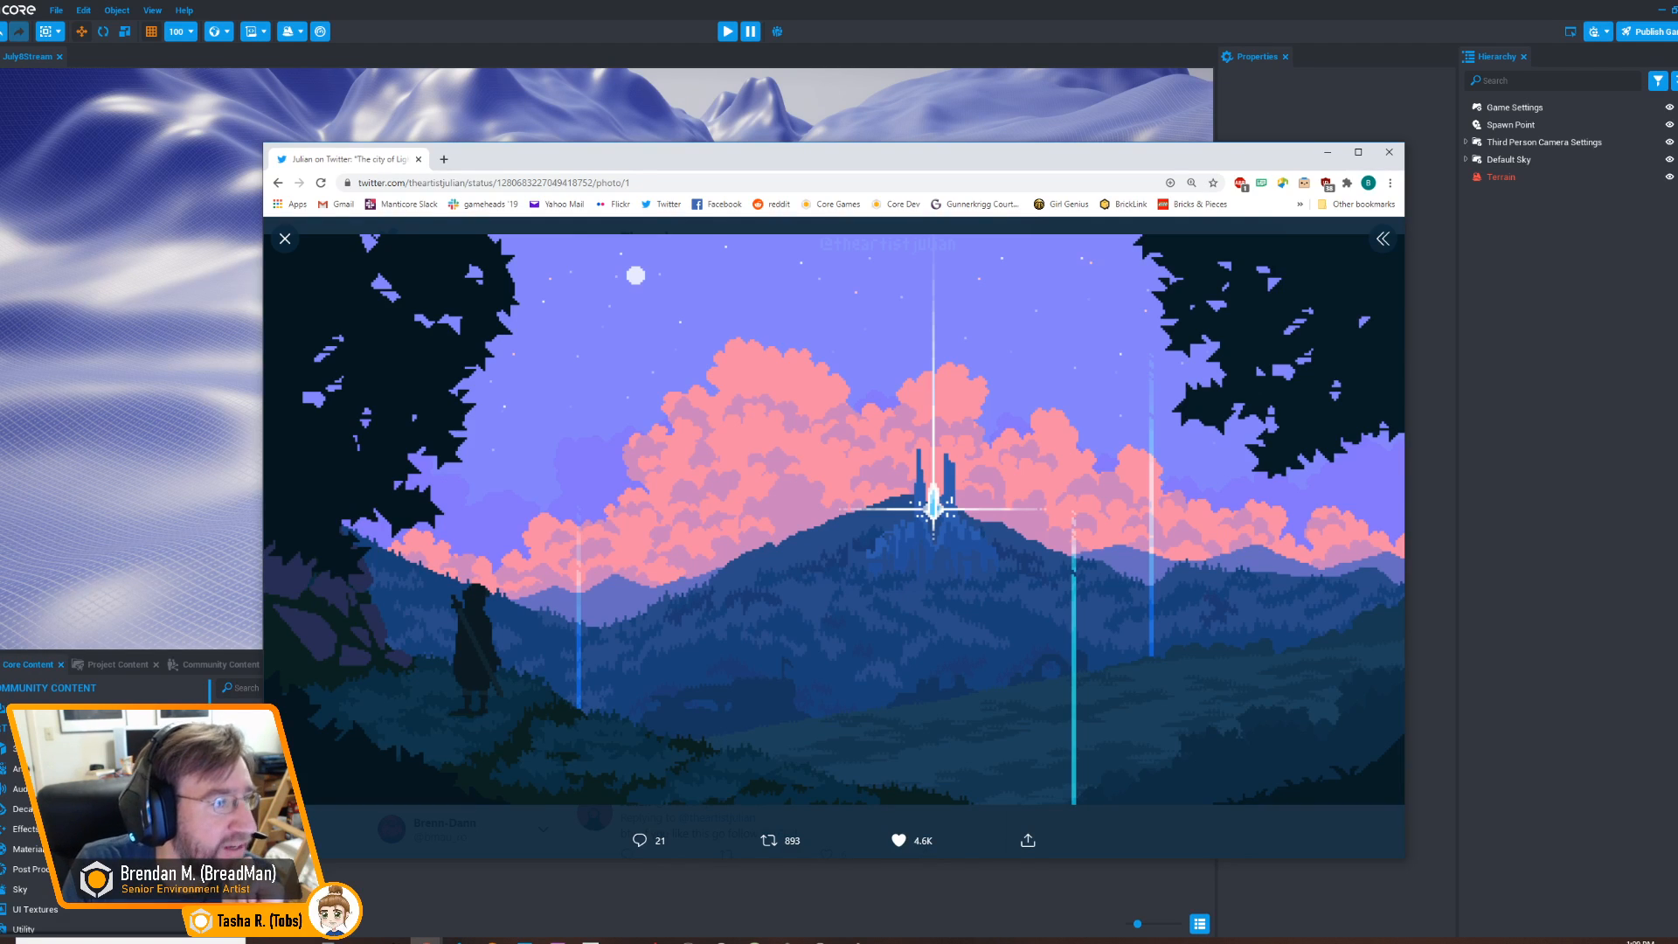
click(285, 239)
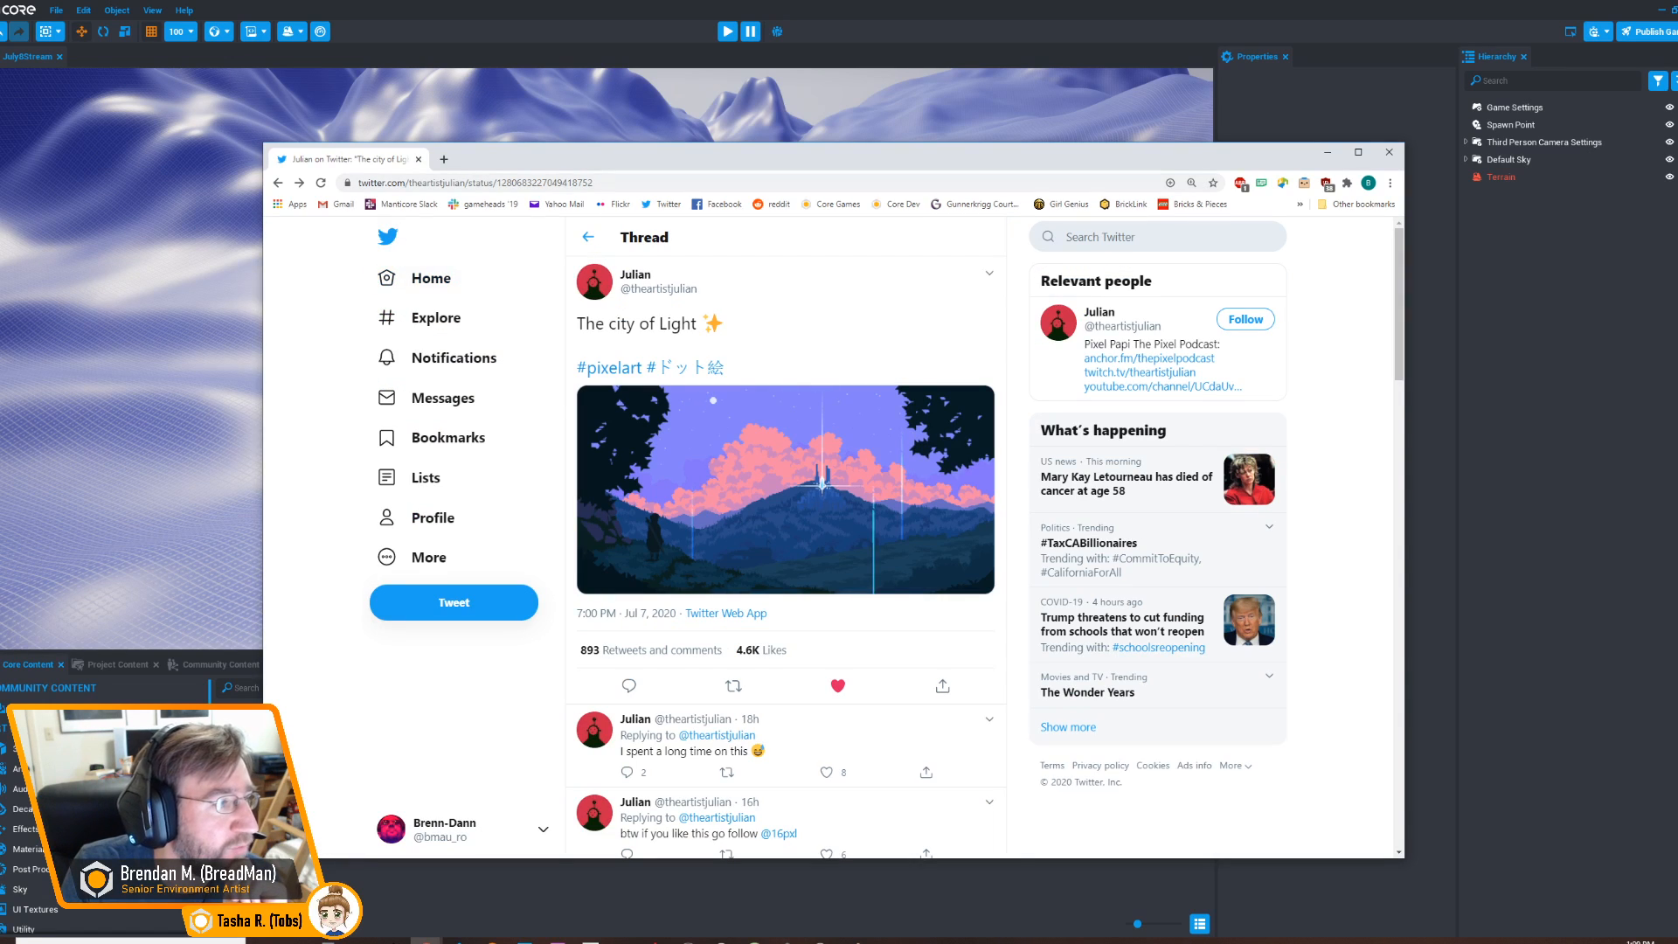
drag(699, 156, 1676, 171)
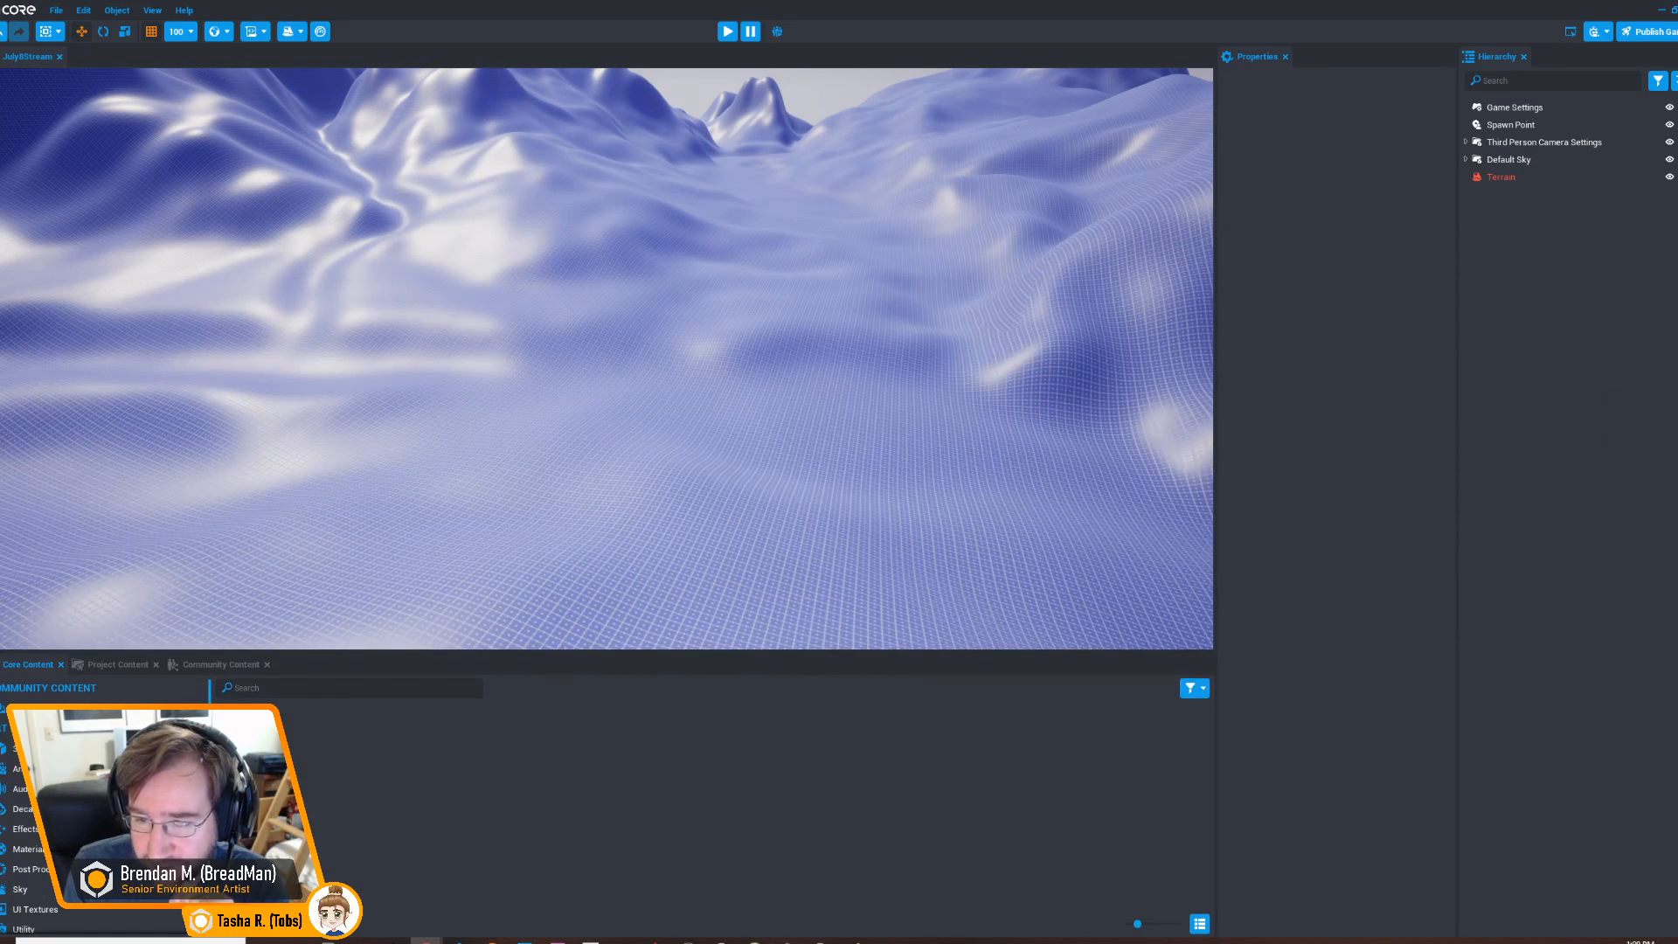
Select the Terrain and generate a paint material palette for it, covering the landscape with grass and rock materials
scroll(35, 804, down, 3)
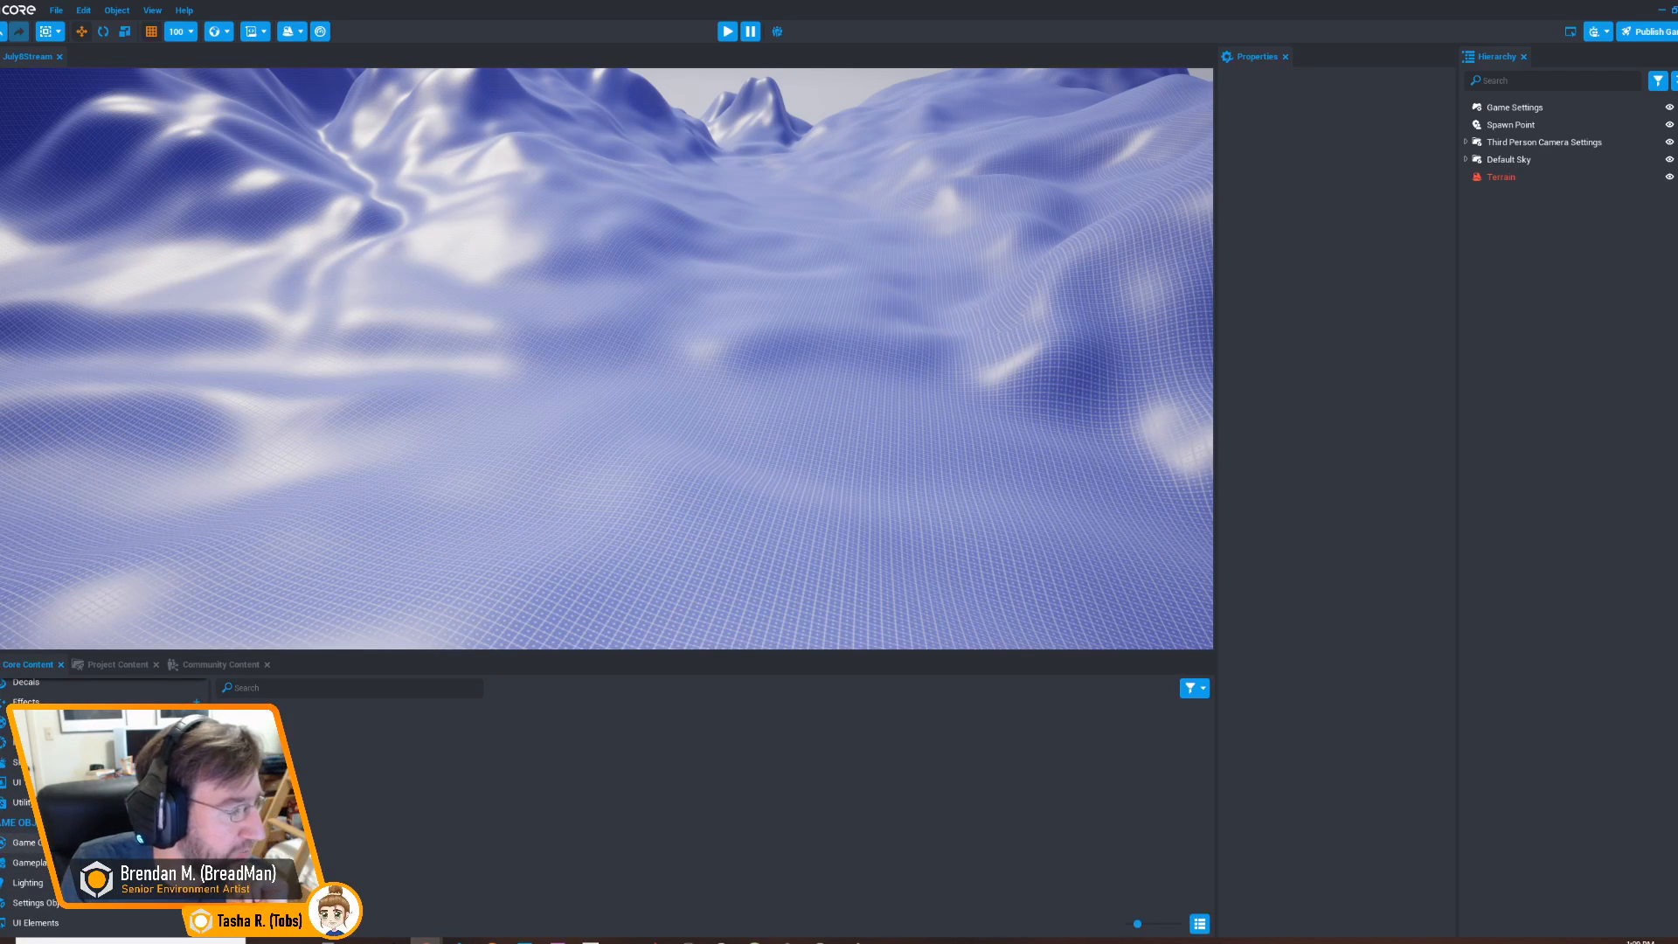
right_drag(606, 358, 647, 364)
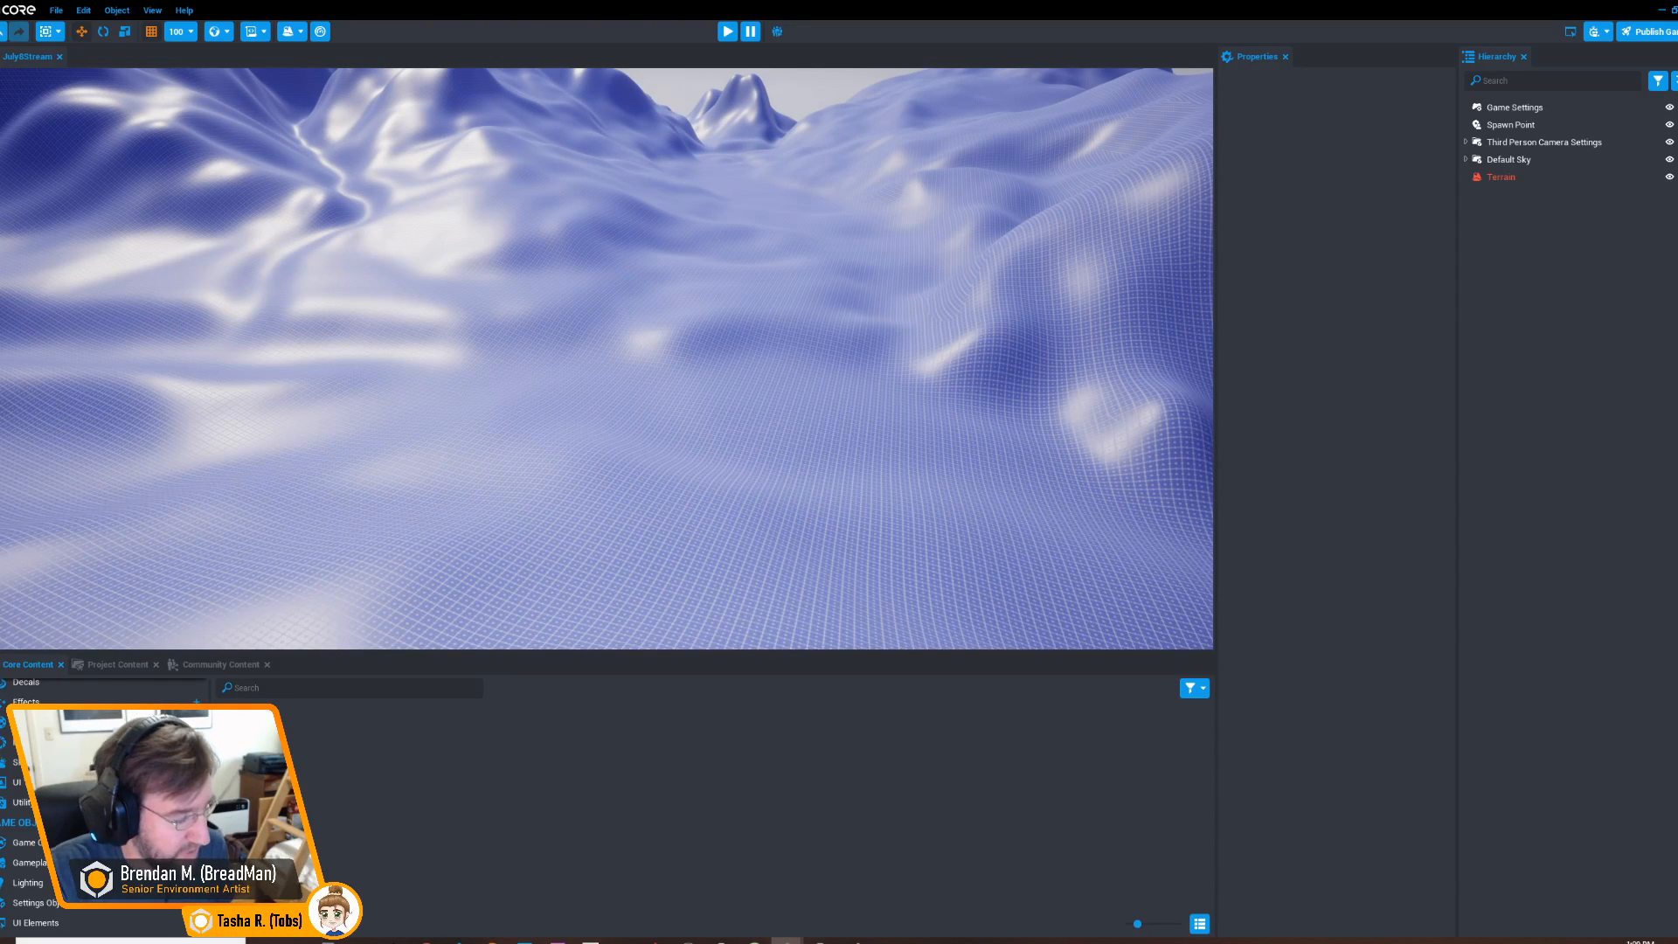
right_drag(606, 359, 642, 285)
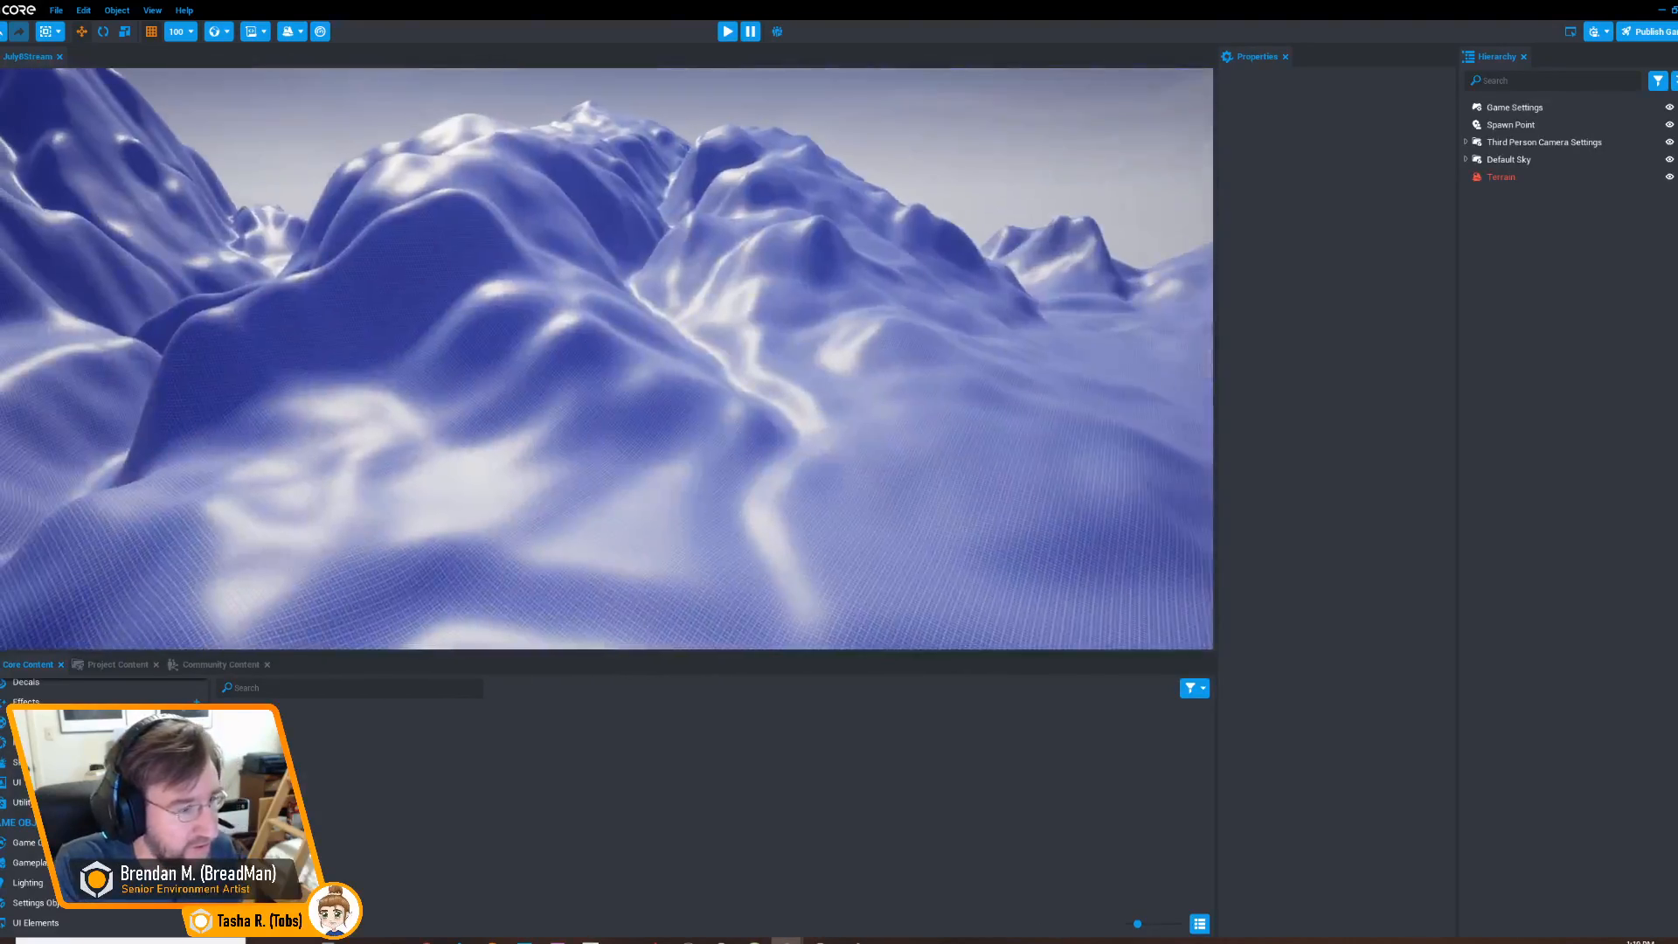
right_drag(606, 358, 349, 346)
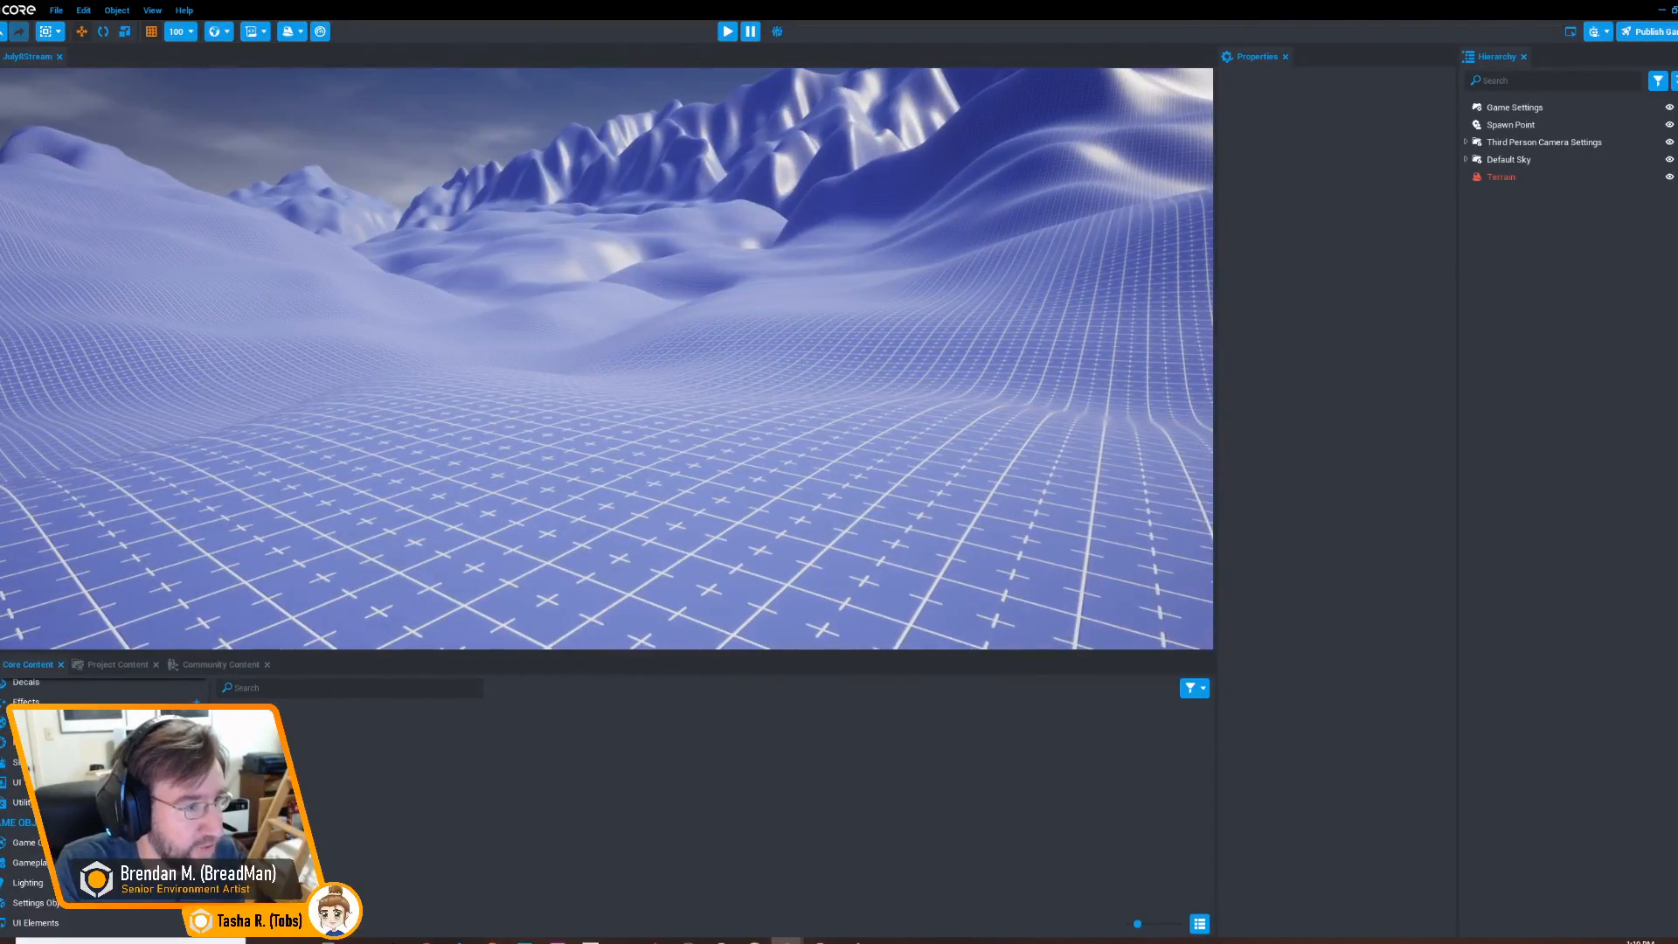
right_drag(607, 359, 811, 351)
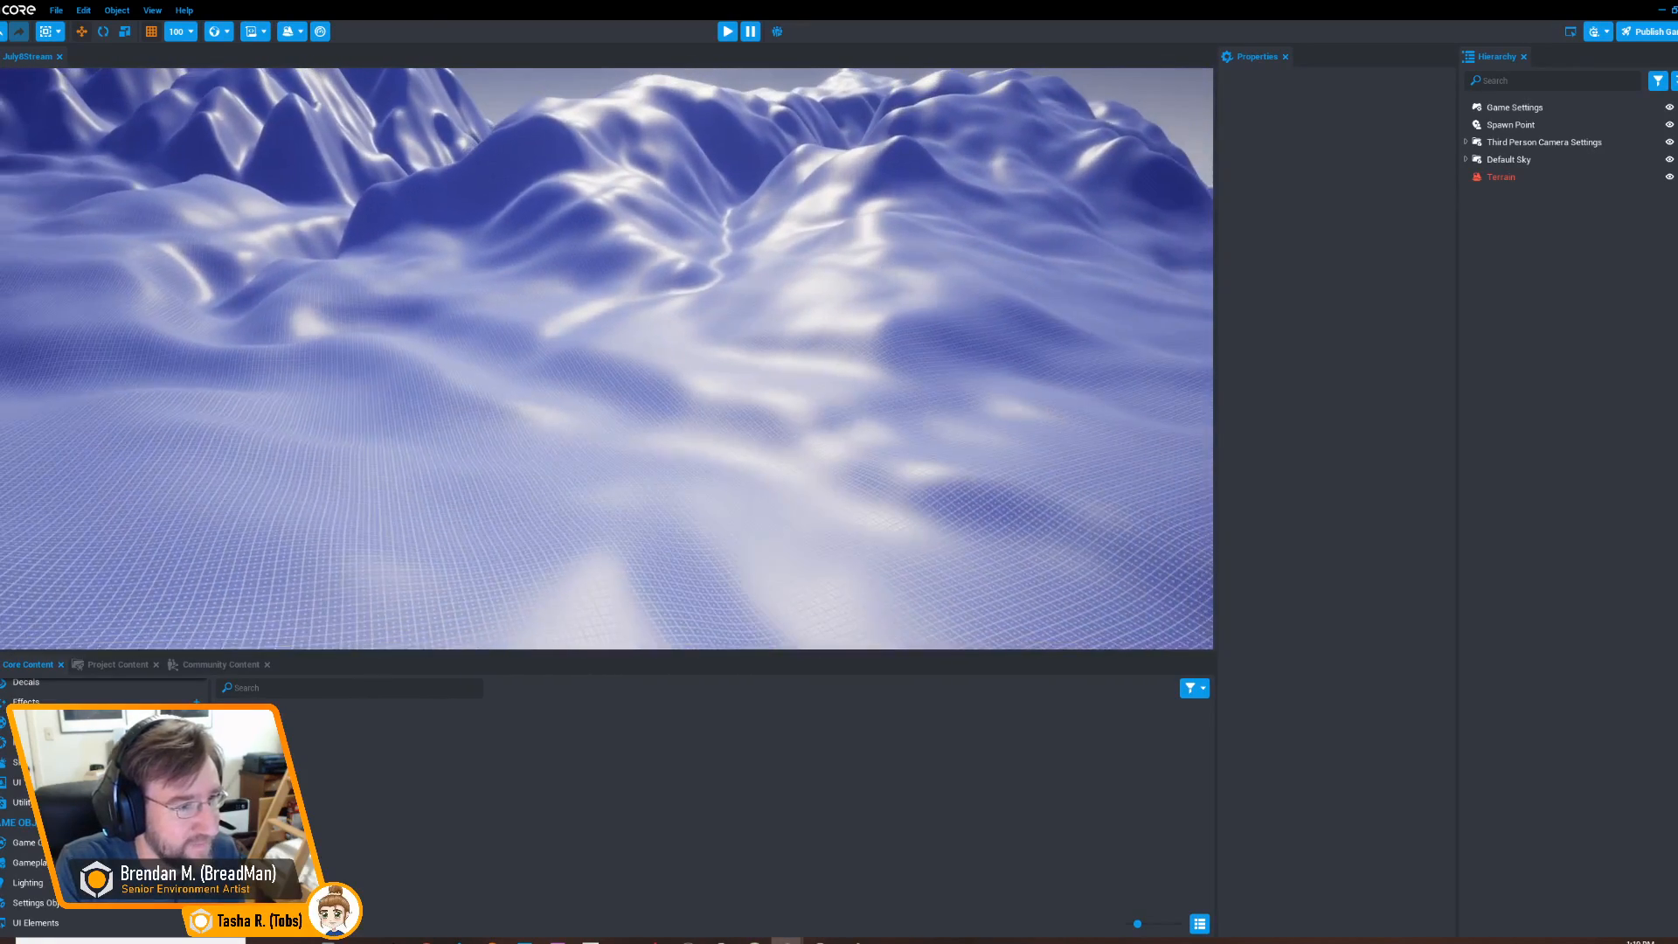
click(1501, 177)
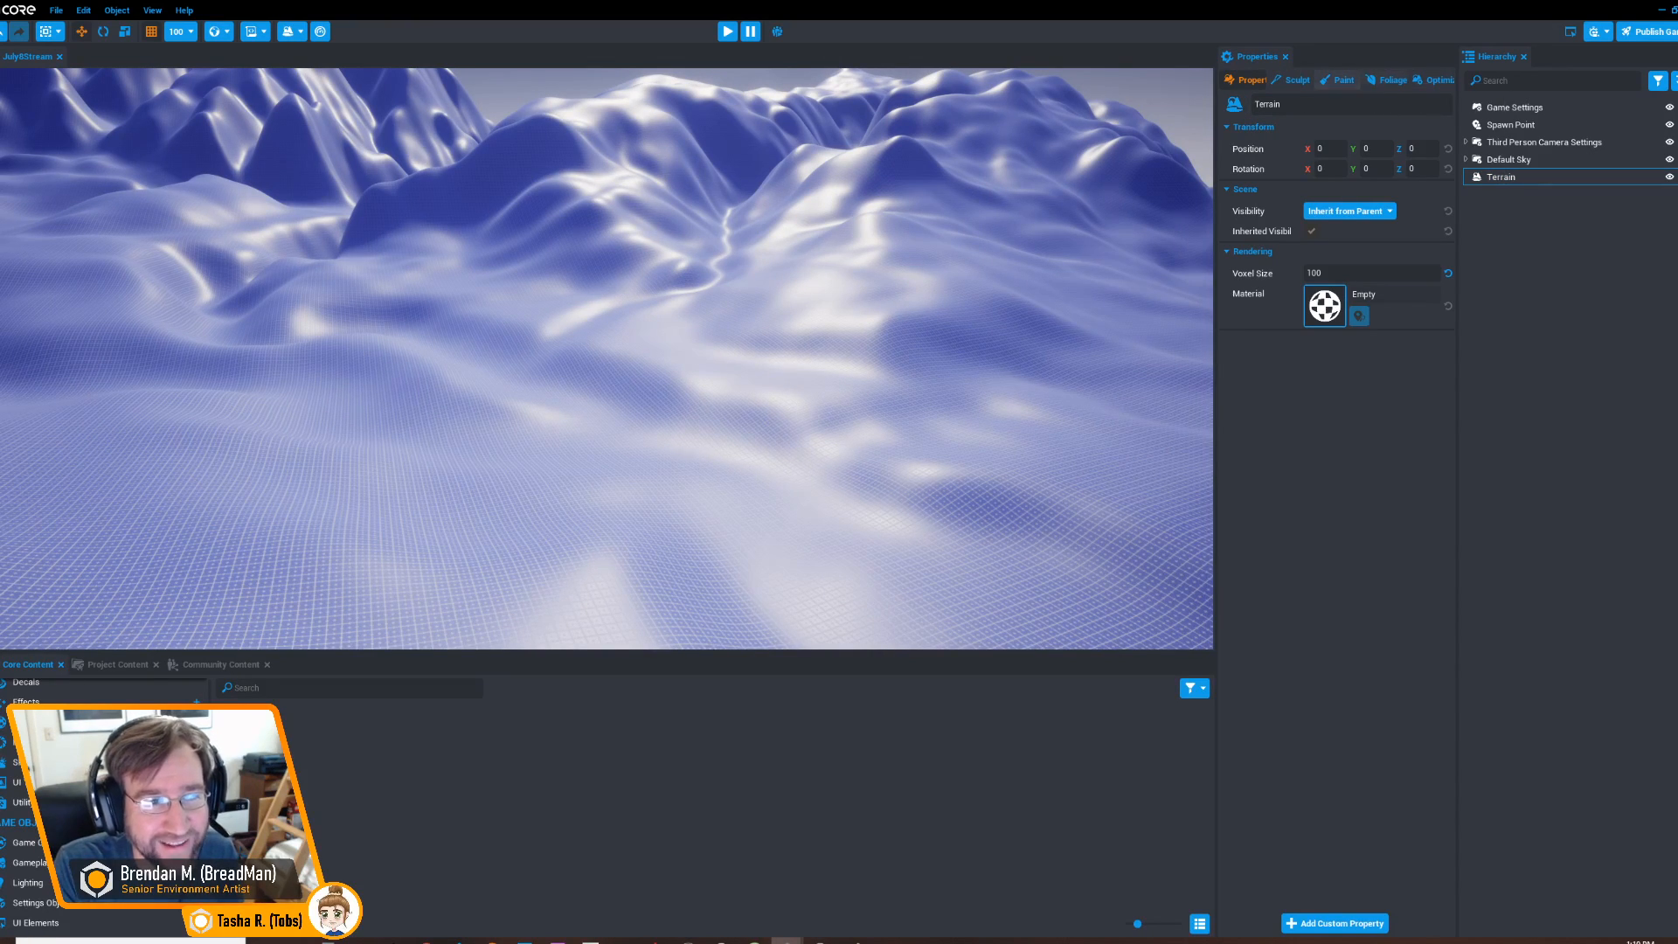
click(1339, 80)
click(1336, 138)
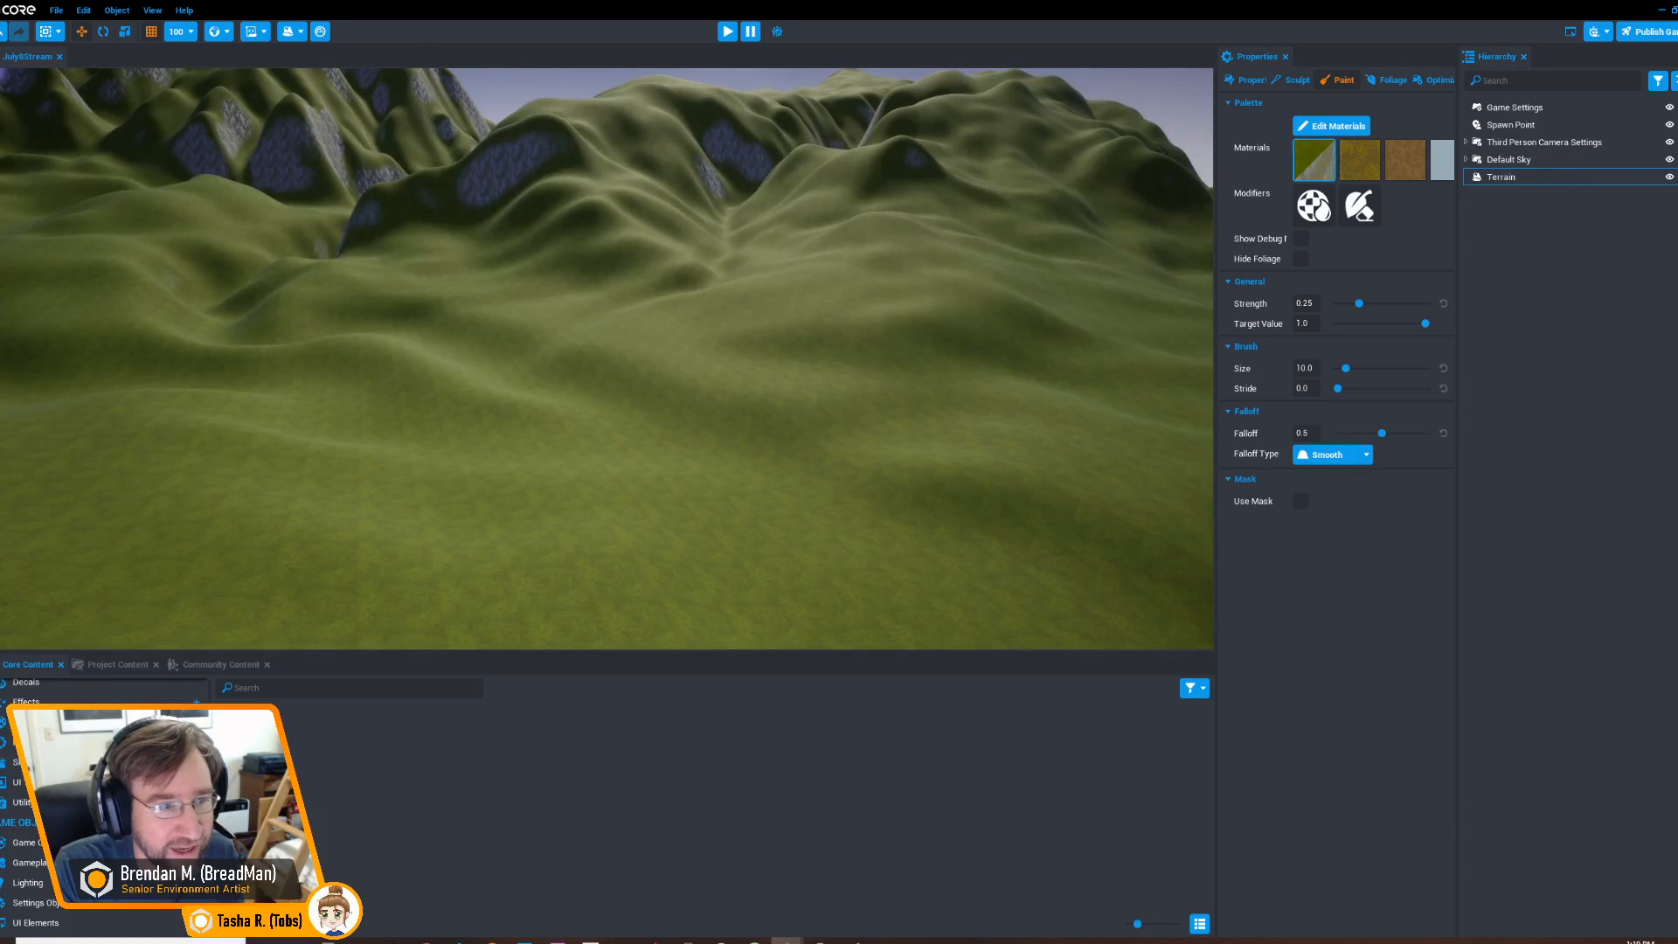
Open the Terrain Material for editing and inspect how the rock texture tiles on the steep cliffs
mouse_move(800, 446)
right_down()
mouse_move(674, 431)
mouse_move(869, 412)
mouse_move(618, 428)
mouse_move(939, 433)
mouse_move(731, 412)
right_up()
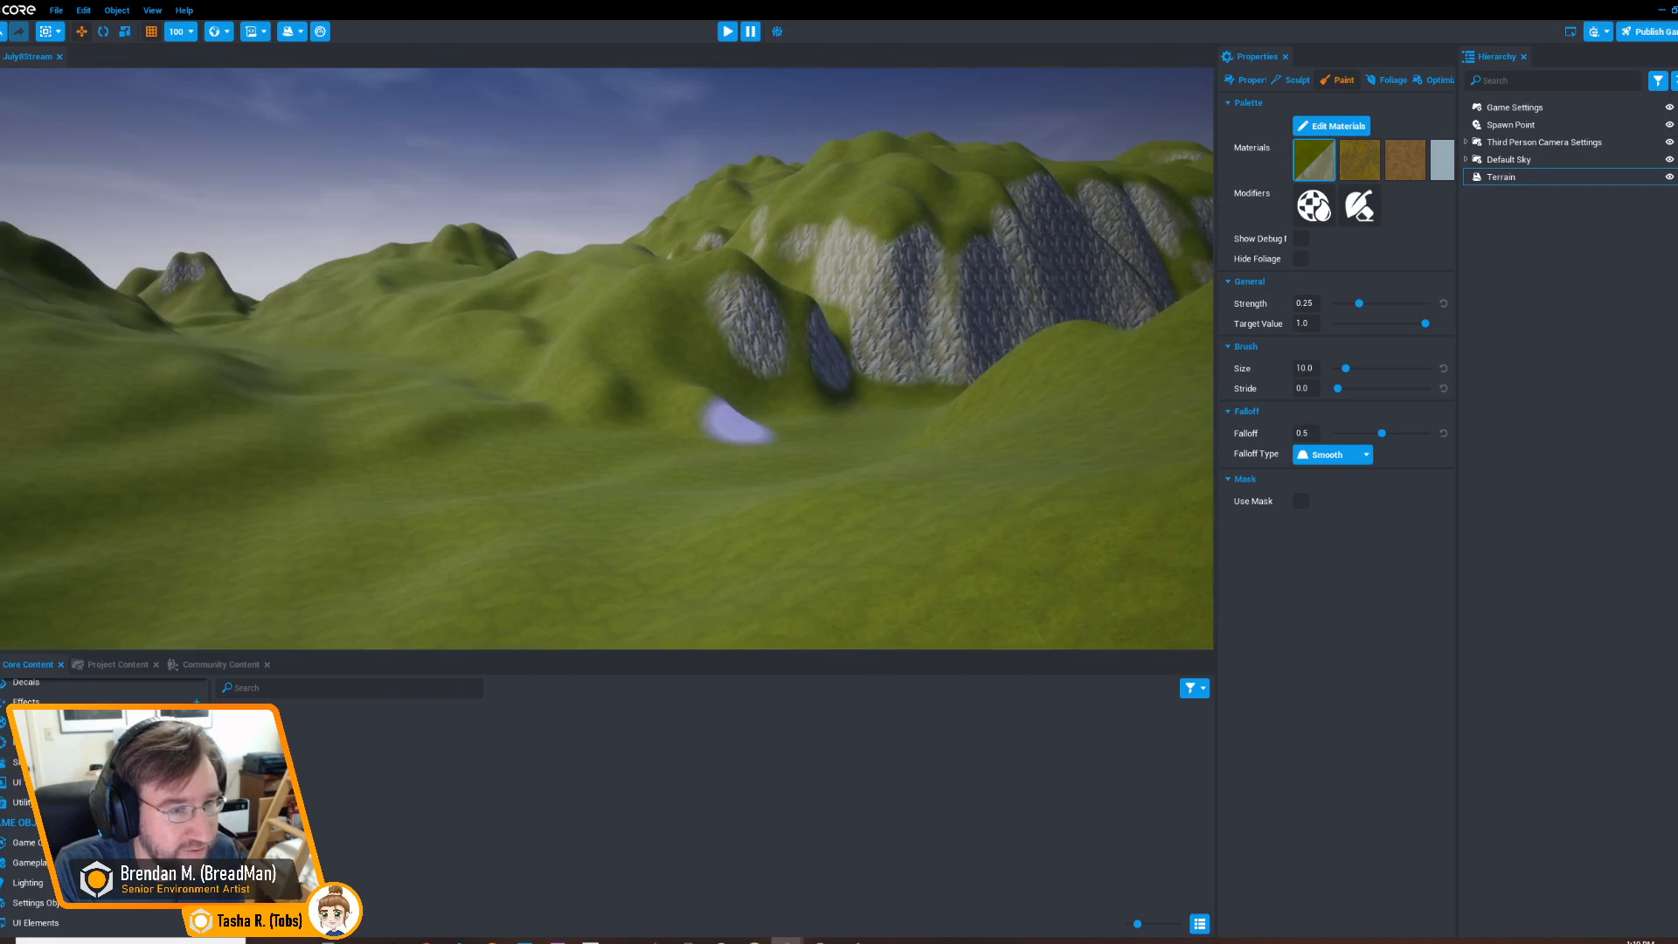
mouse_move(887, 341)
right_down()
mouse_move(1010, 337)
mouse_move(984, 341)
right_up()
key(w)
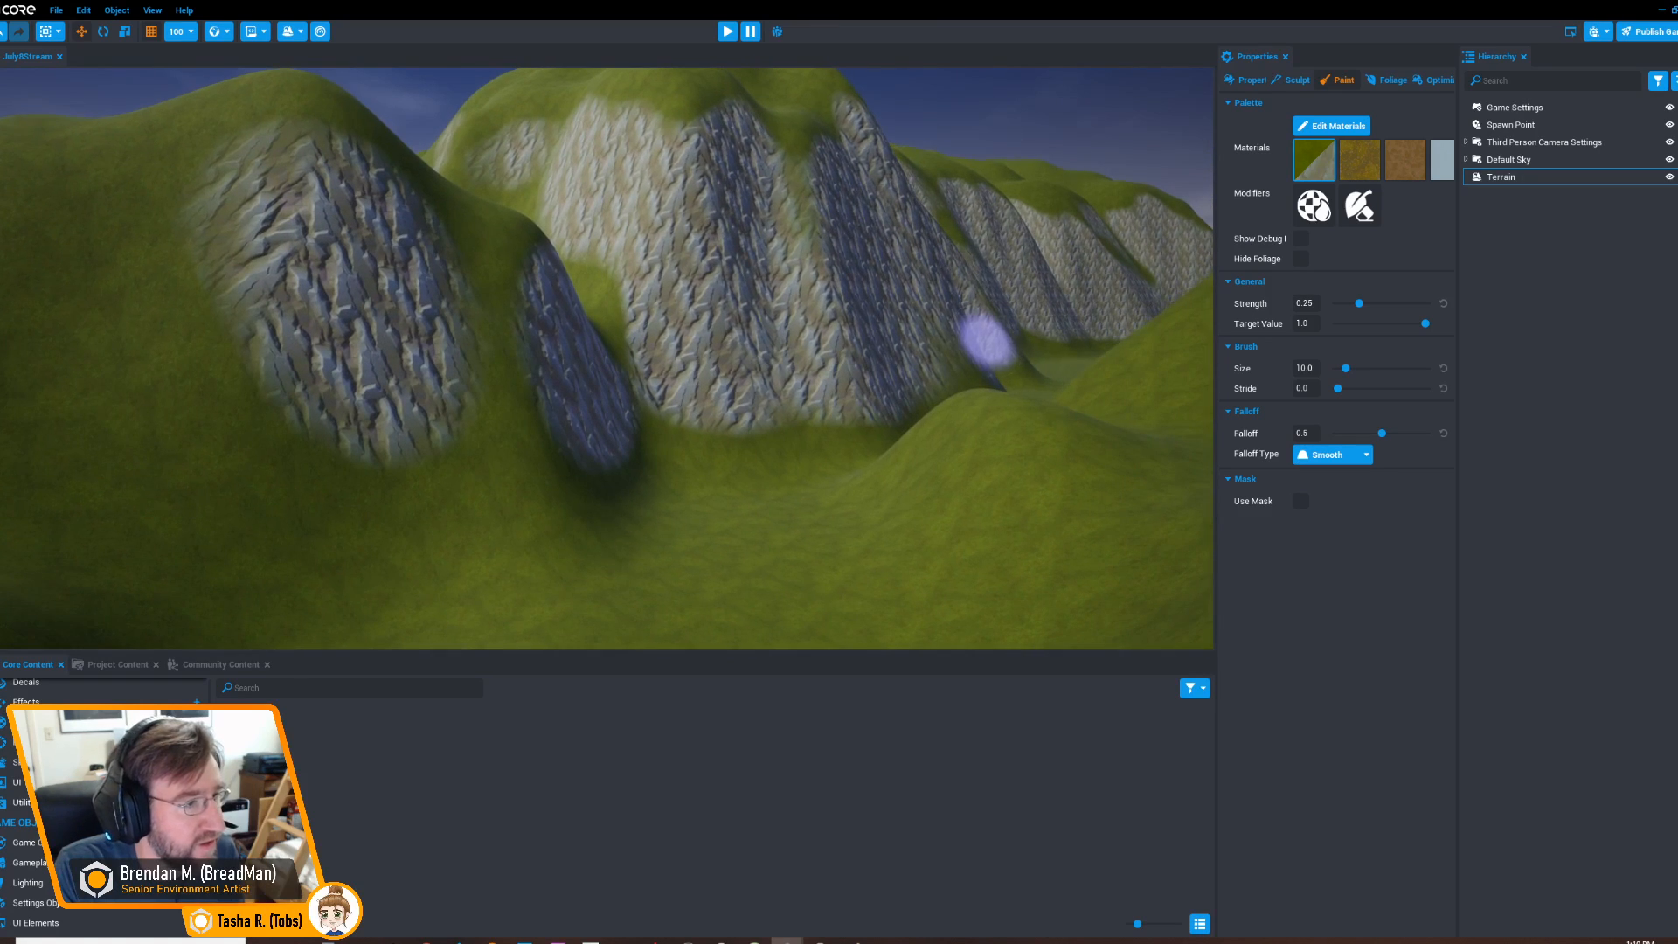
click(1331, 126)
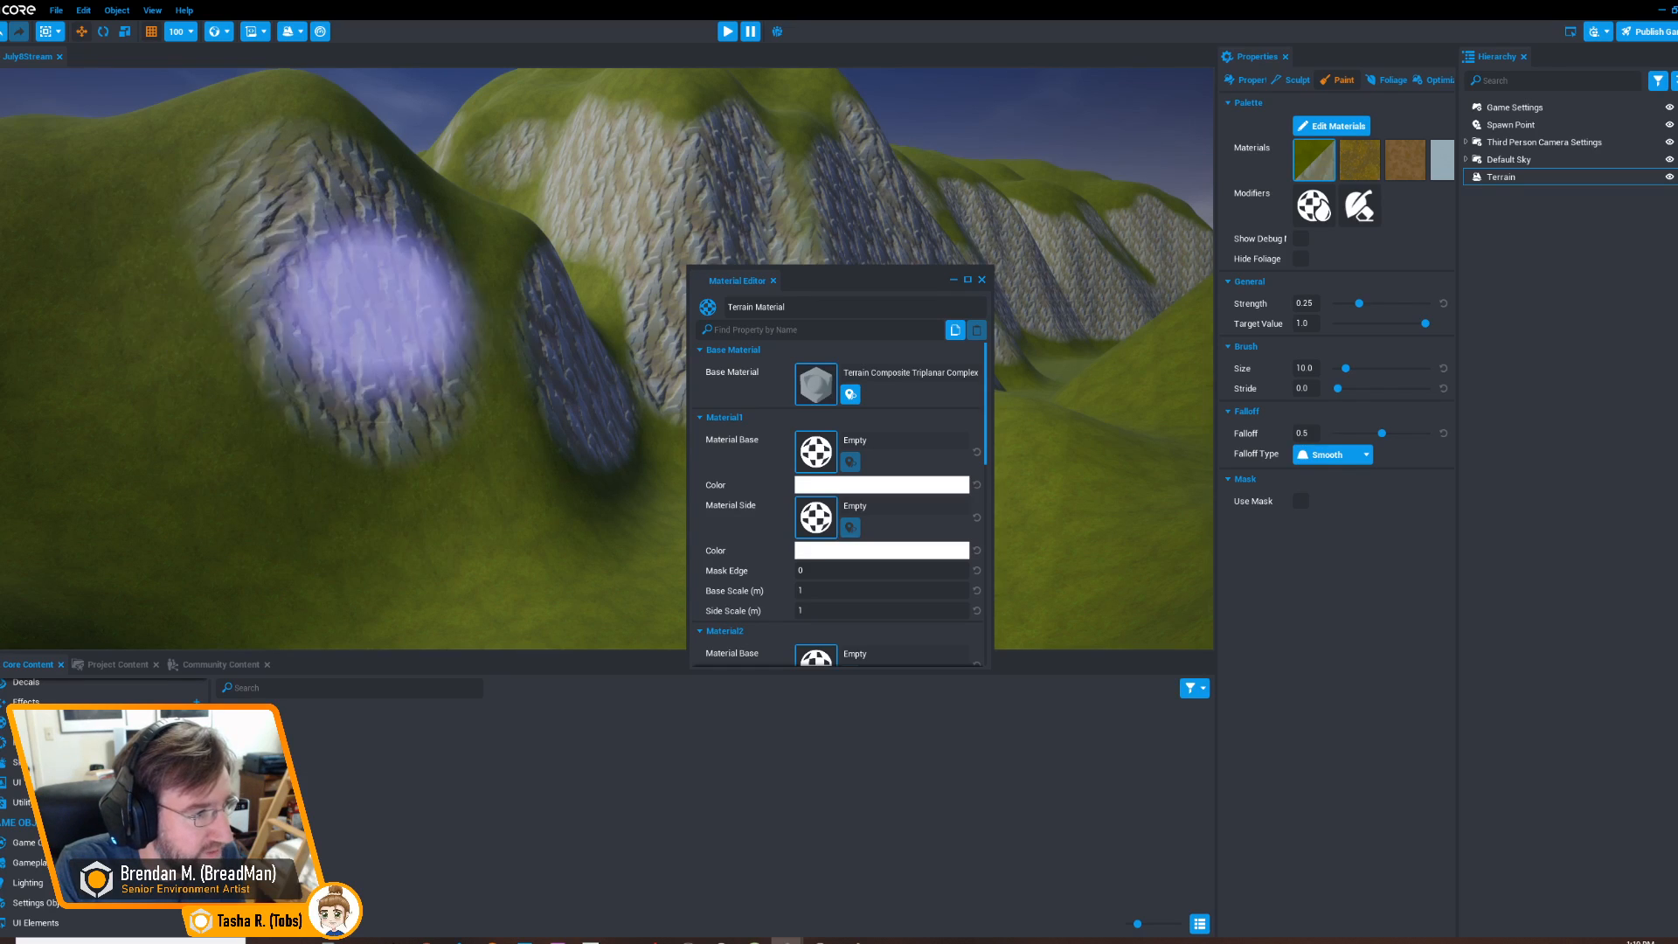
mouse_move(540, 264)
right_down()
mouse_move(505, 269)
mouse_move(599, 269)
right_up()
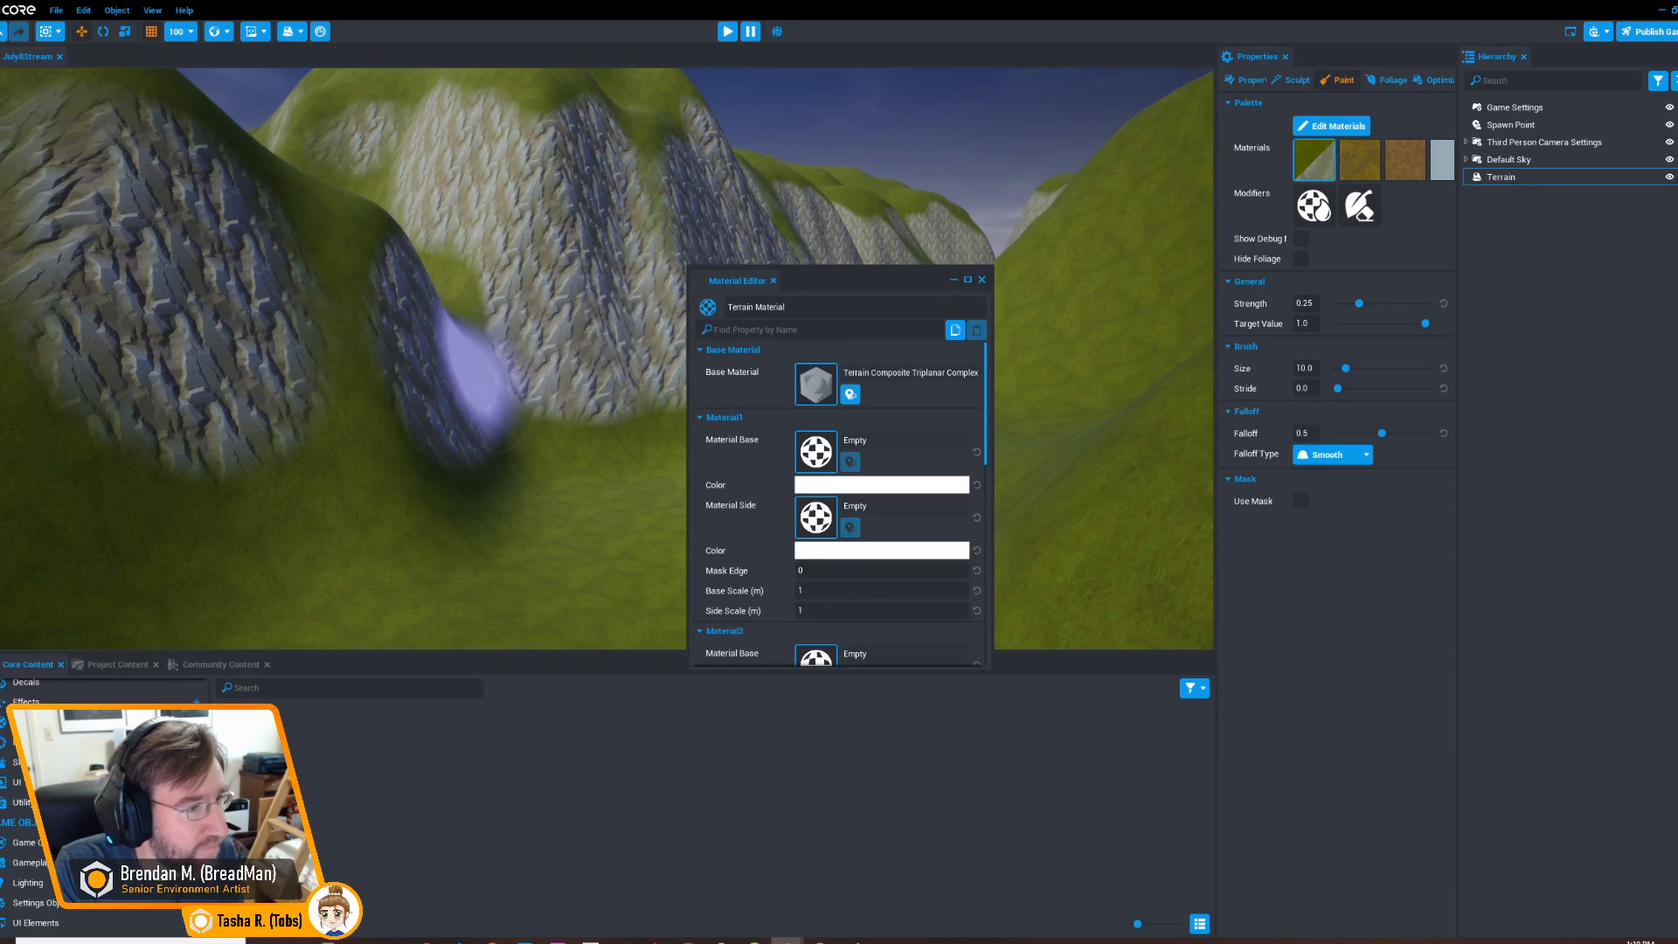
mouse_move(487, 356)
right_down()
mouse_move(419, 384)
mouse_move(393, 337)
mouse_move(431, 394)
mouse_move(336, 367)
right_up()
right_drag(339, 382, 616, 409)
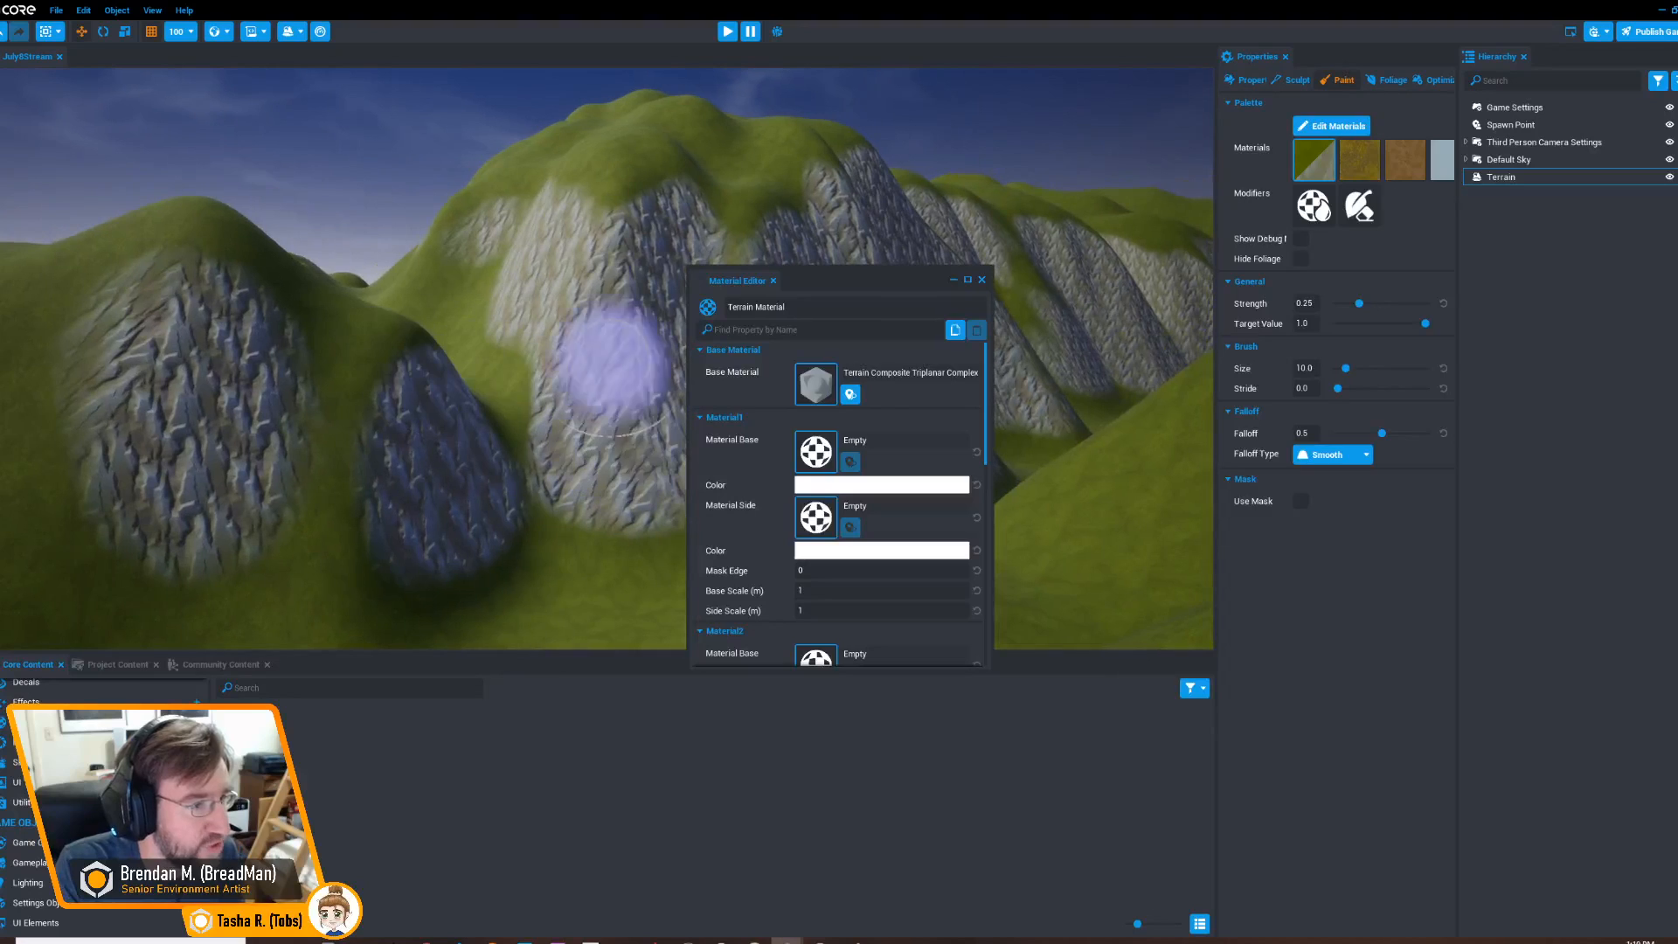
key(w)
right_drag(438, 401, 511, 406)
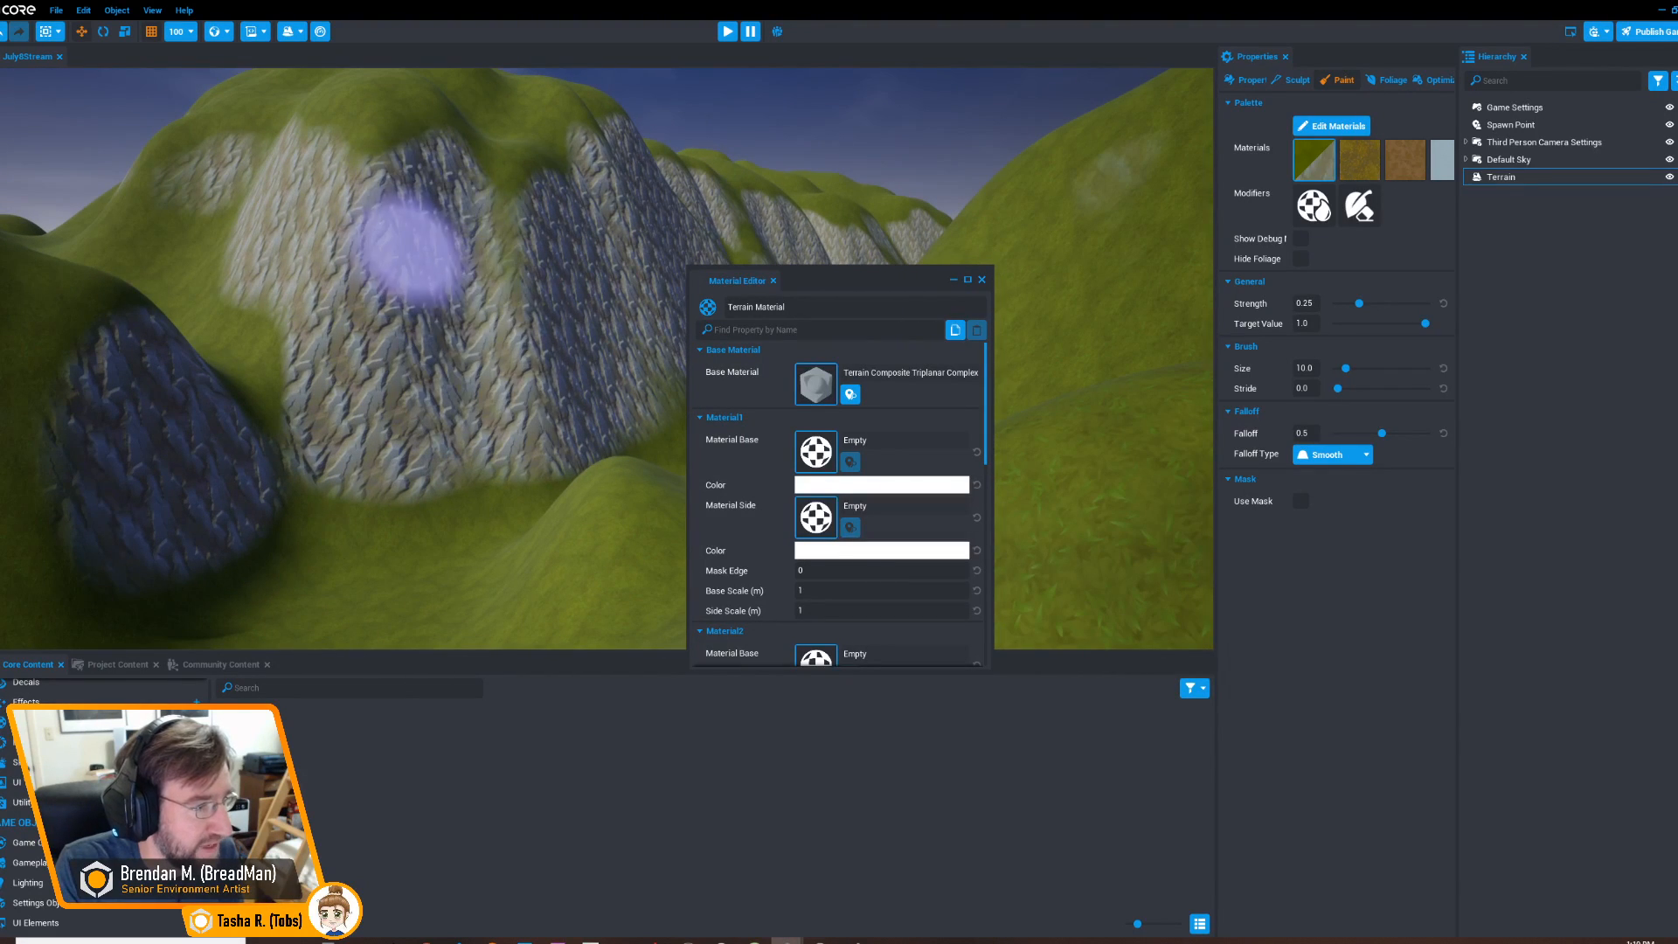
mouse_move(529, 318)
right_down()
mouse_move(514, 328)
mouse_move(577, 321)
mouse_move(425, 320)
mouse_move(468, 318)
right_up()
Move the Material Editor clear of the cliff view and widen the Properties panel to fit the paint materials
drag(867, 282, 1020, 361)
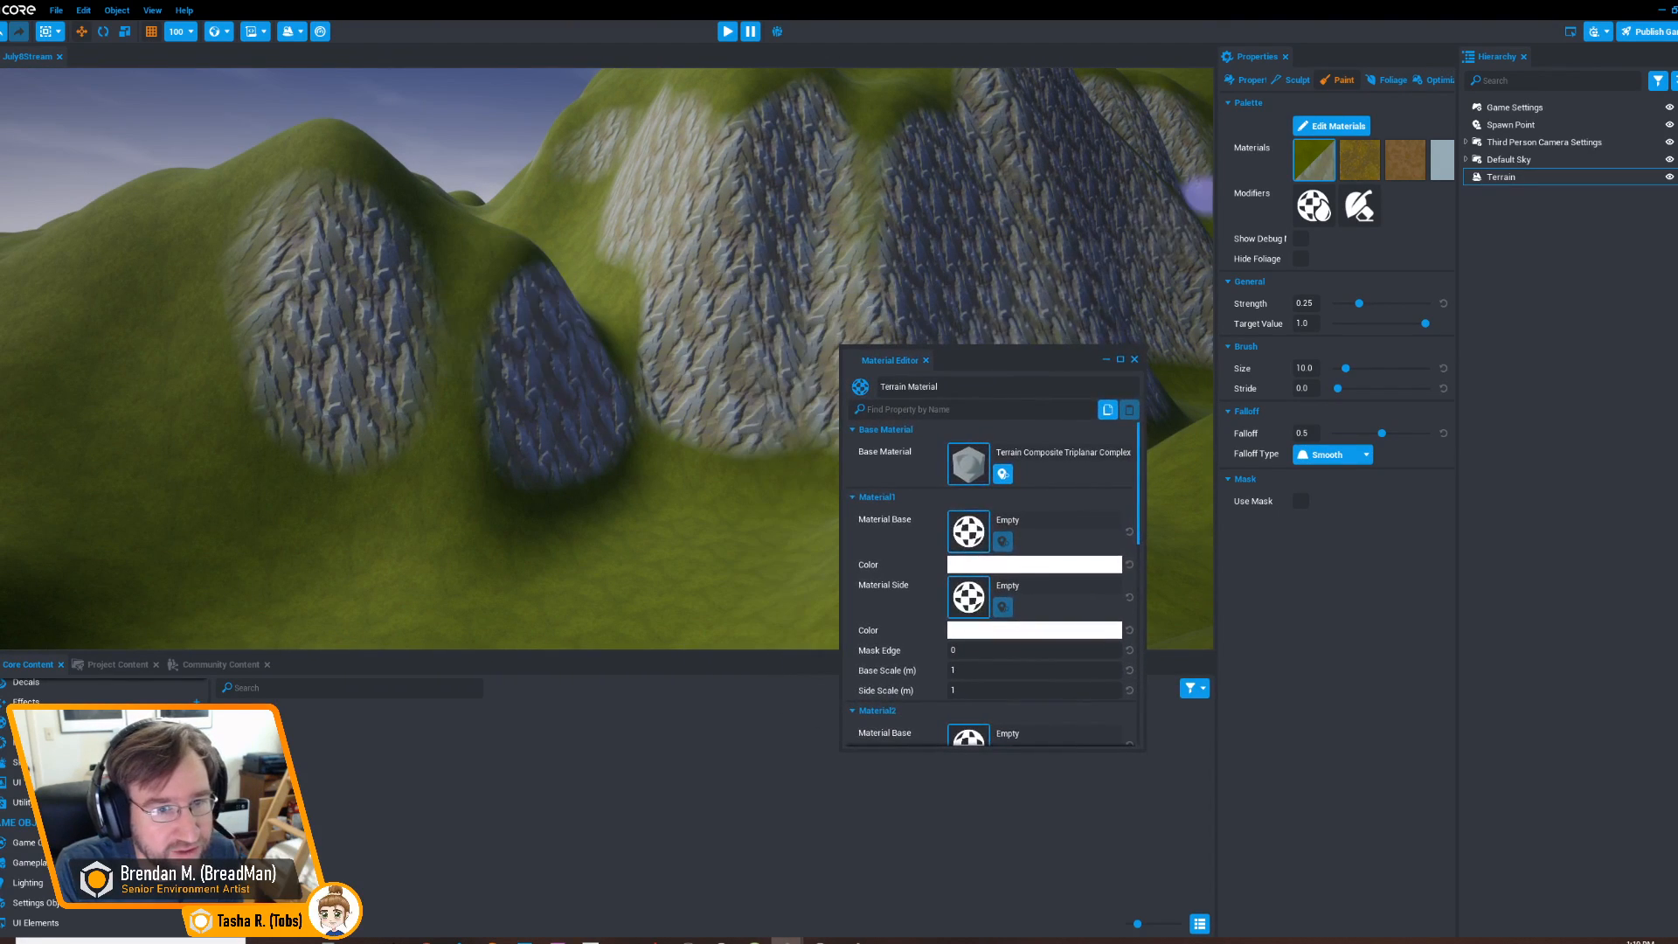
scroll(1057, 566, down, 2)
scroll(1057, 565, down, 4)
scroll(892, 563, down, 2)
scroll(891, 563, up, 4)
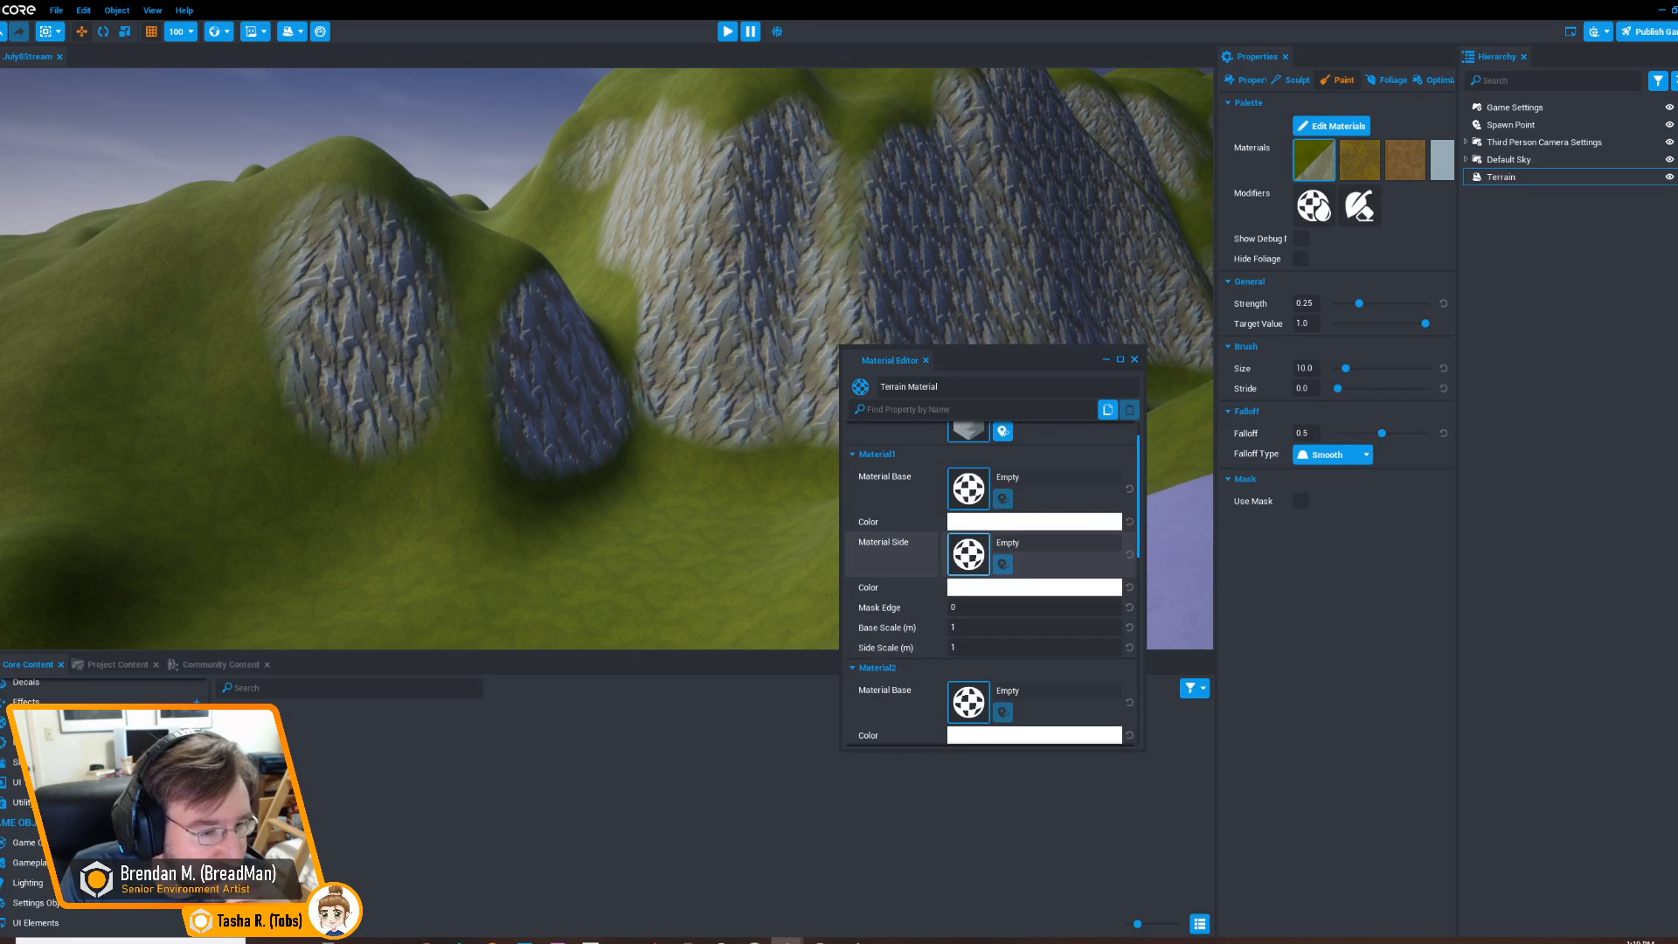
scroll(892, 546, up, 1)
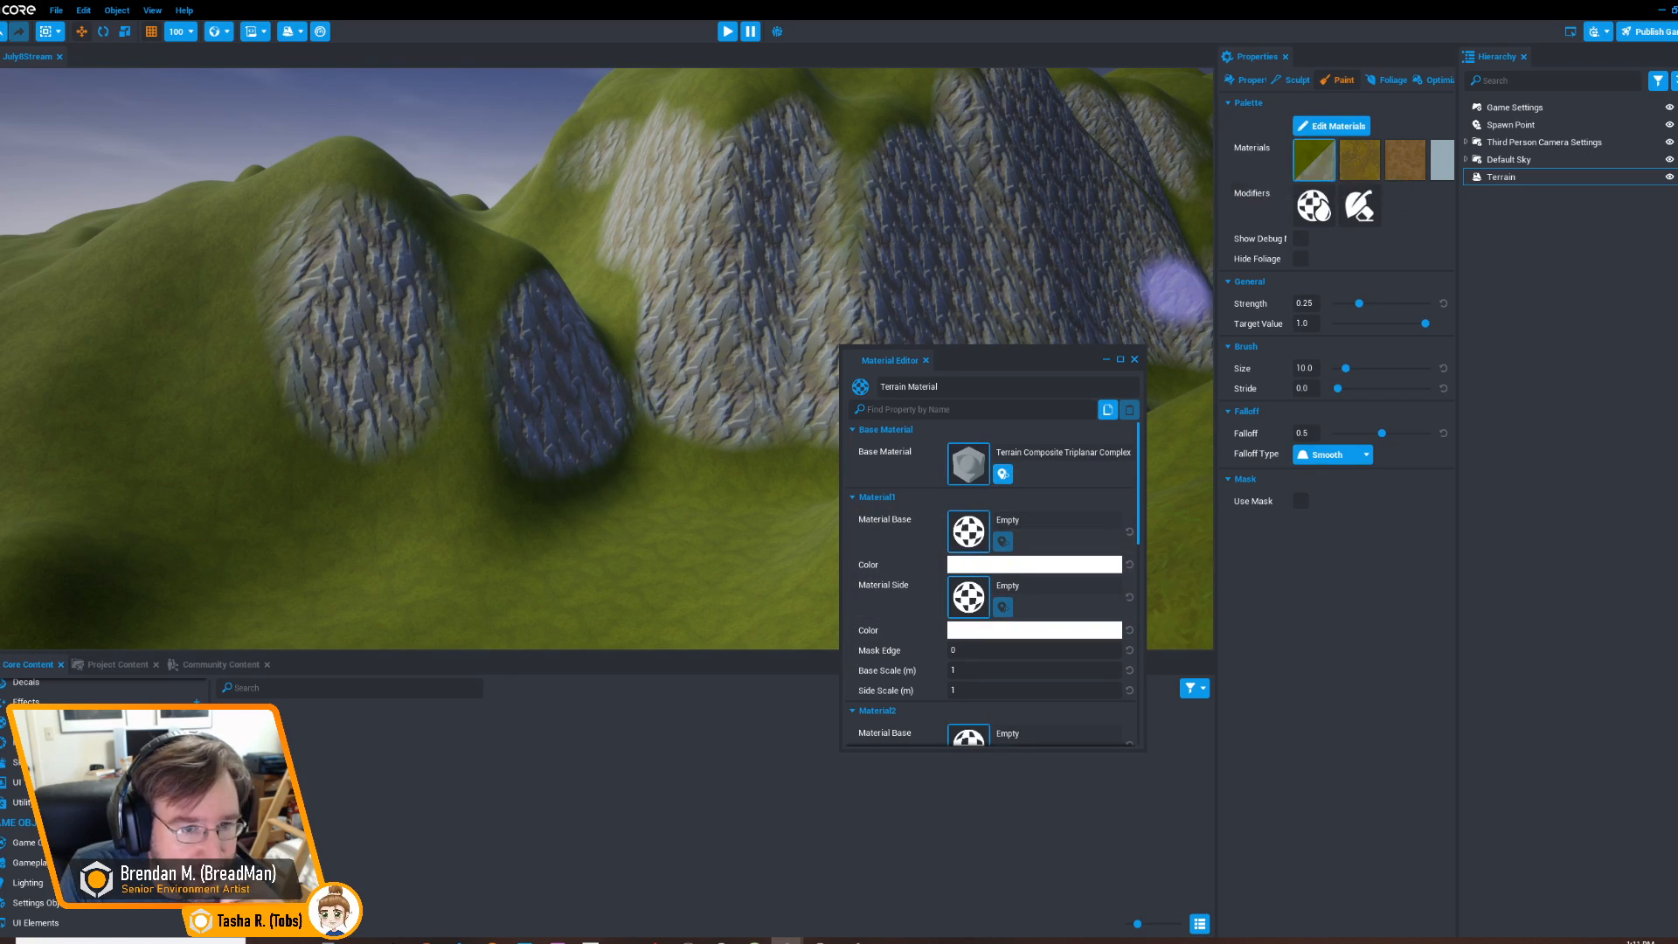
drag(1216, 197, 1203, 197)
drag(1457, 197, 1477, 198)
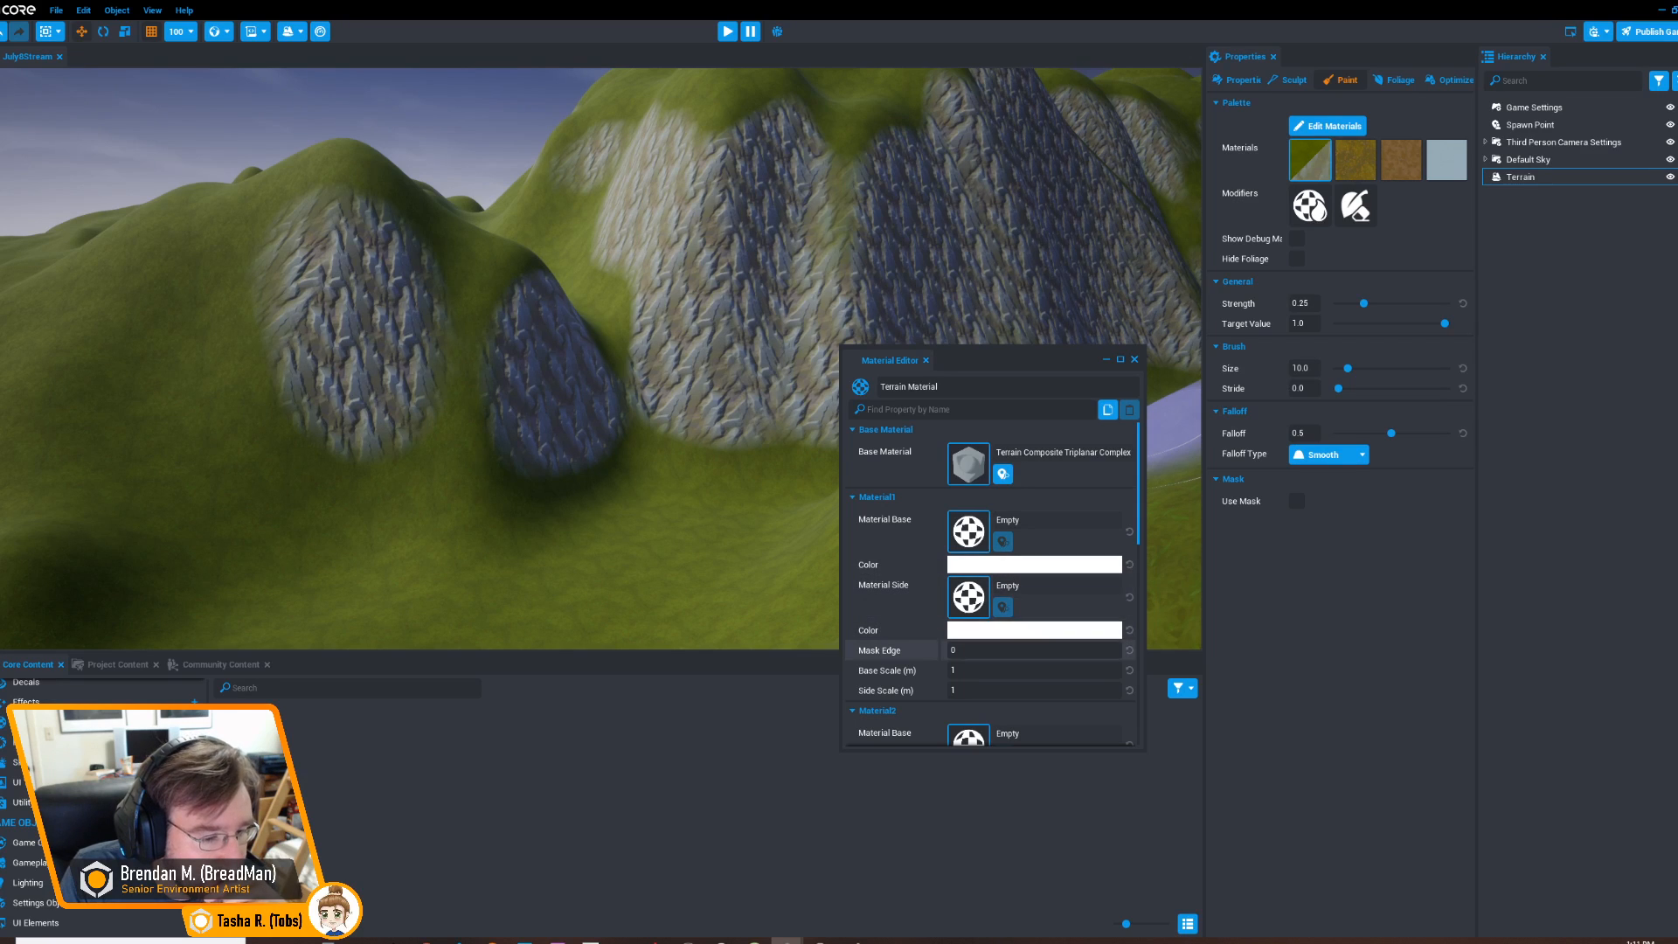
Set Material1's Side Scale to 0.186702 m to enlarge the rock texture on the terrain's cliffs
scroll(891, 668, down, 1)
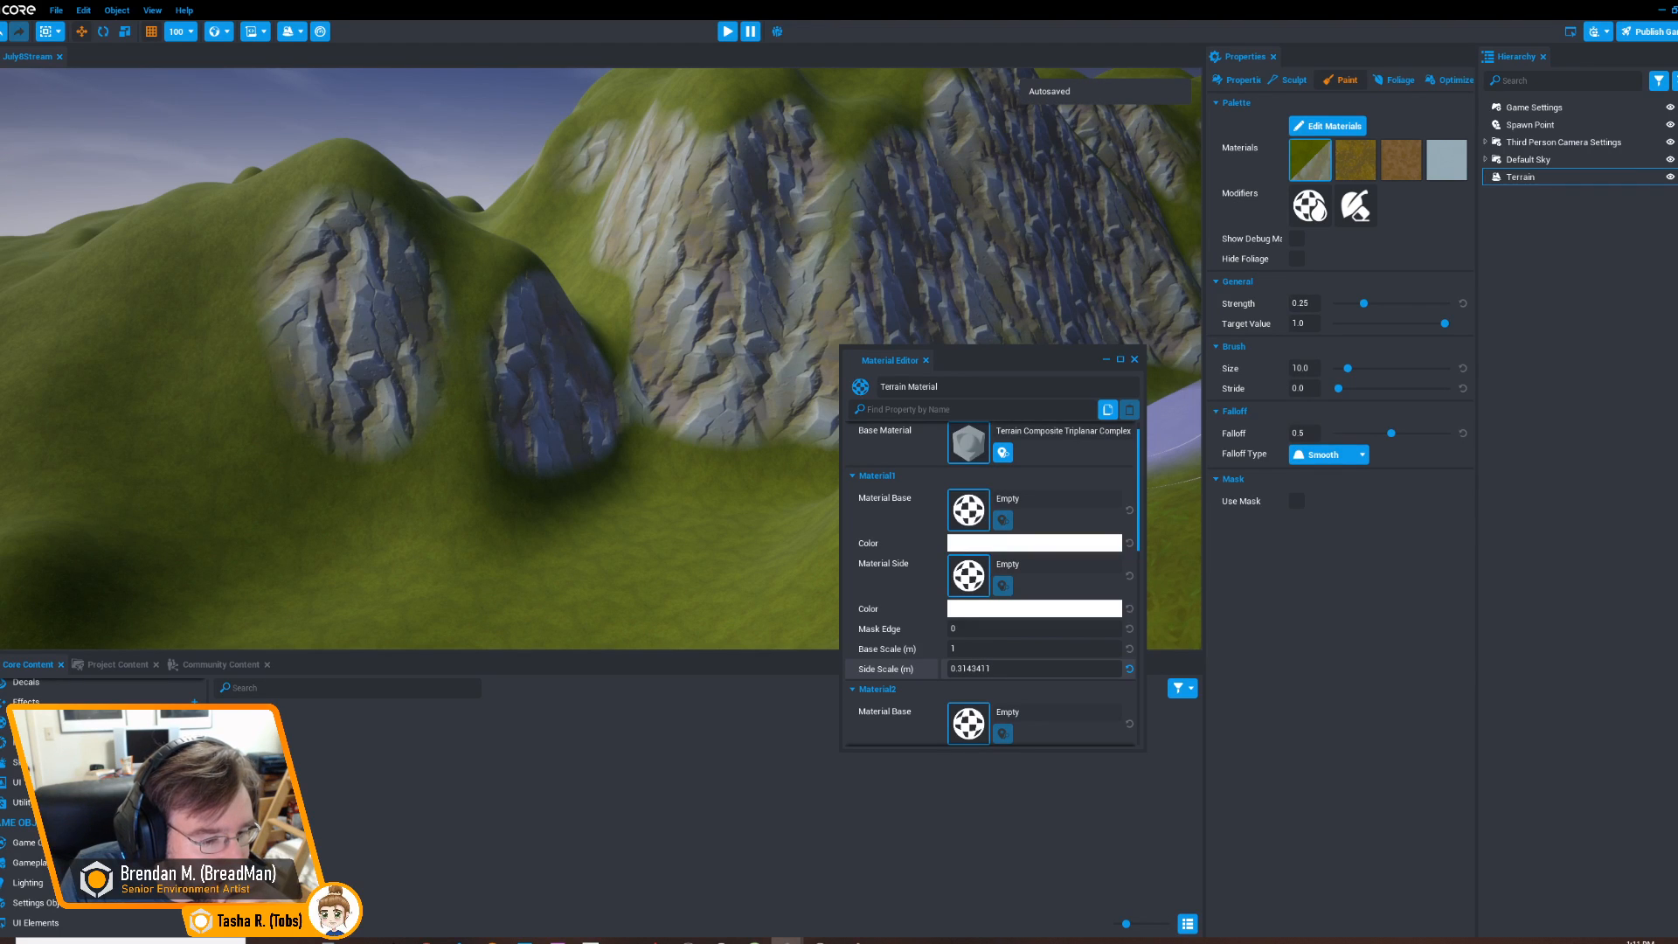
alt+drag(559, 450, 952, 341)
mouse_move(657, 339)
right_down()
mouse_move(724, 340)
mouse_move(716, 379)
right_up()
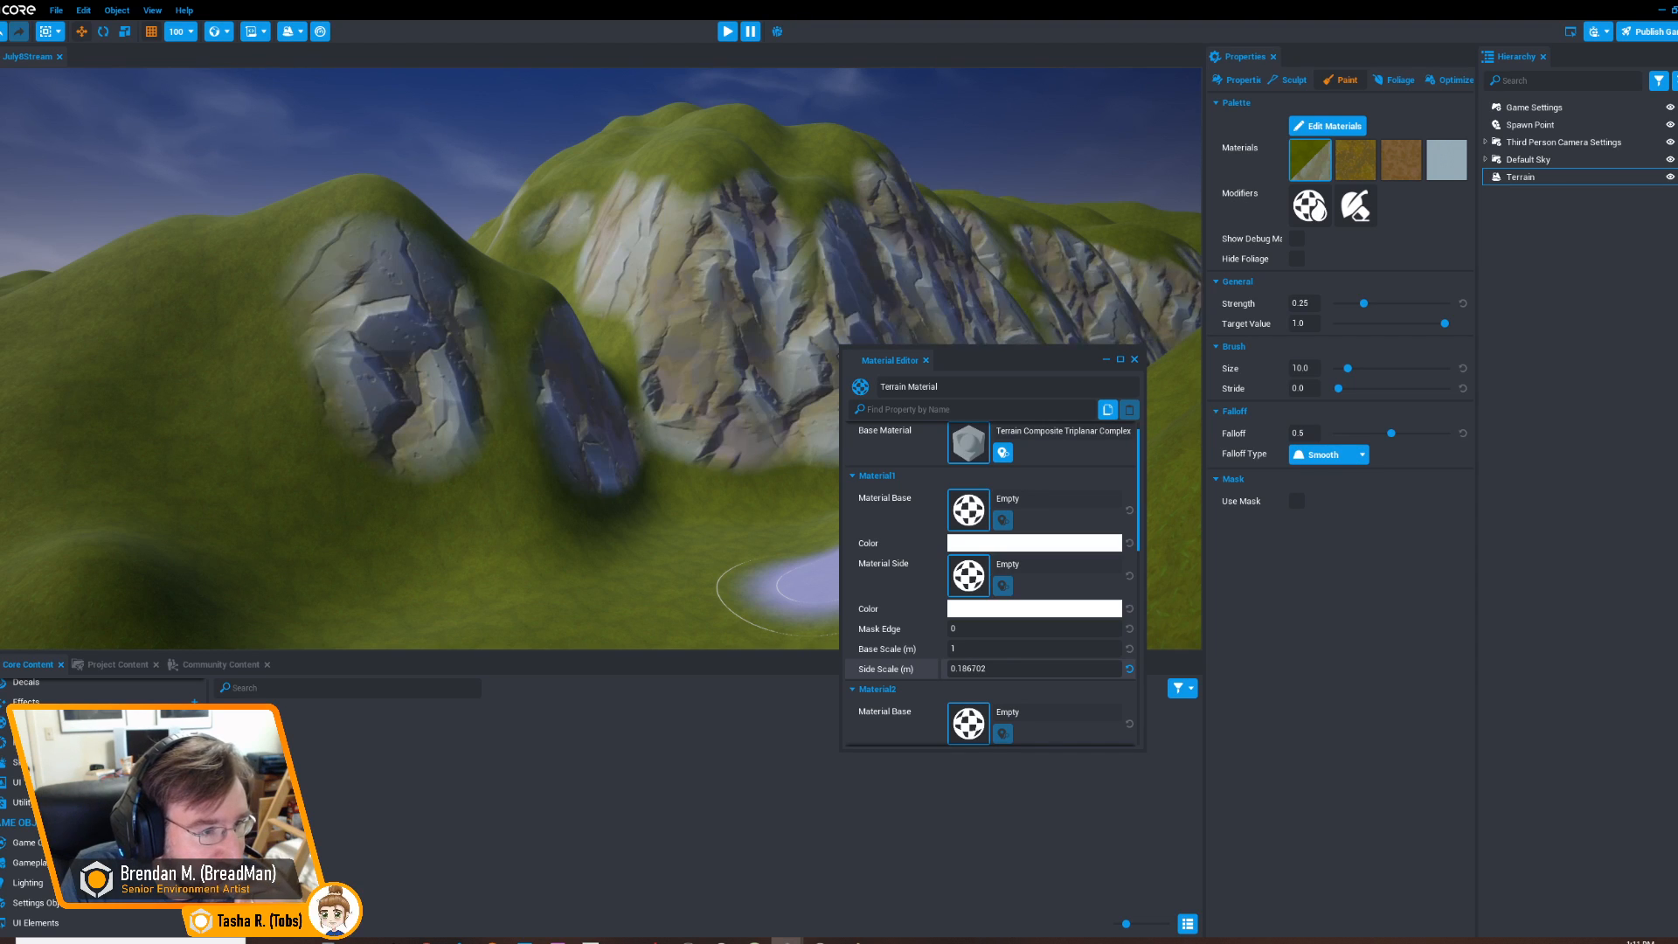
Examine the rescaled rock texture on the cliffs from near and far, and its look across the surrounding hills
mouse_move(699, 517)
right_down()
mouse_move(603, 441)
mouse_move(631, 398)
mouse_move(699, 435)
mouse_move(762, 441)
mouse_move(161, 449)
mouse_move(288, 424)
mouse_move(367, 435)
mouse_move(442, 412)
mouse_move(610, 449)
mouse_move(729, 441)
mouse_move(783, 458)
mouse_move(673, 401)
mouse_move(426, 472)
mouse_move(393, 460)
mouse_move(620, 453)
right_up()
key(w)
key(s)
key(w)
key(w)
key(s)
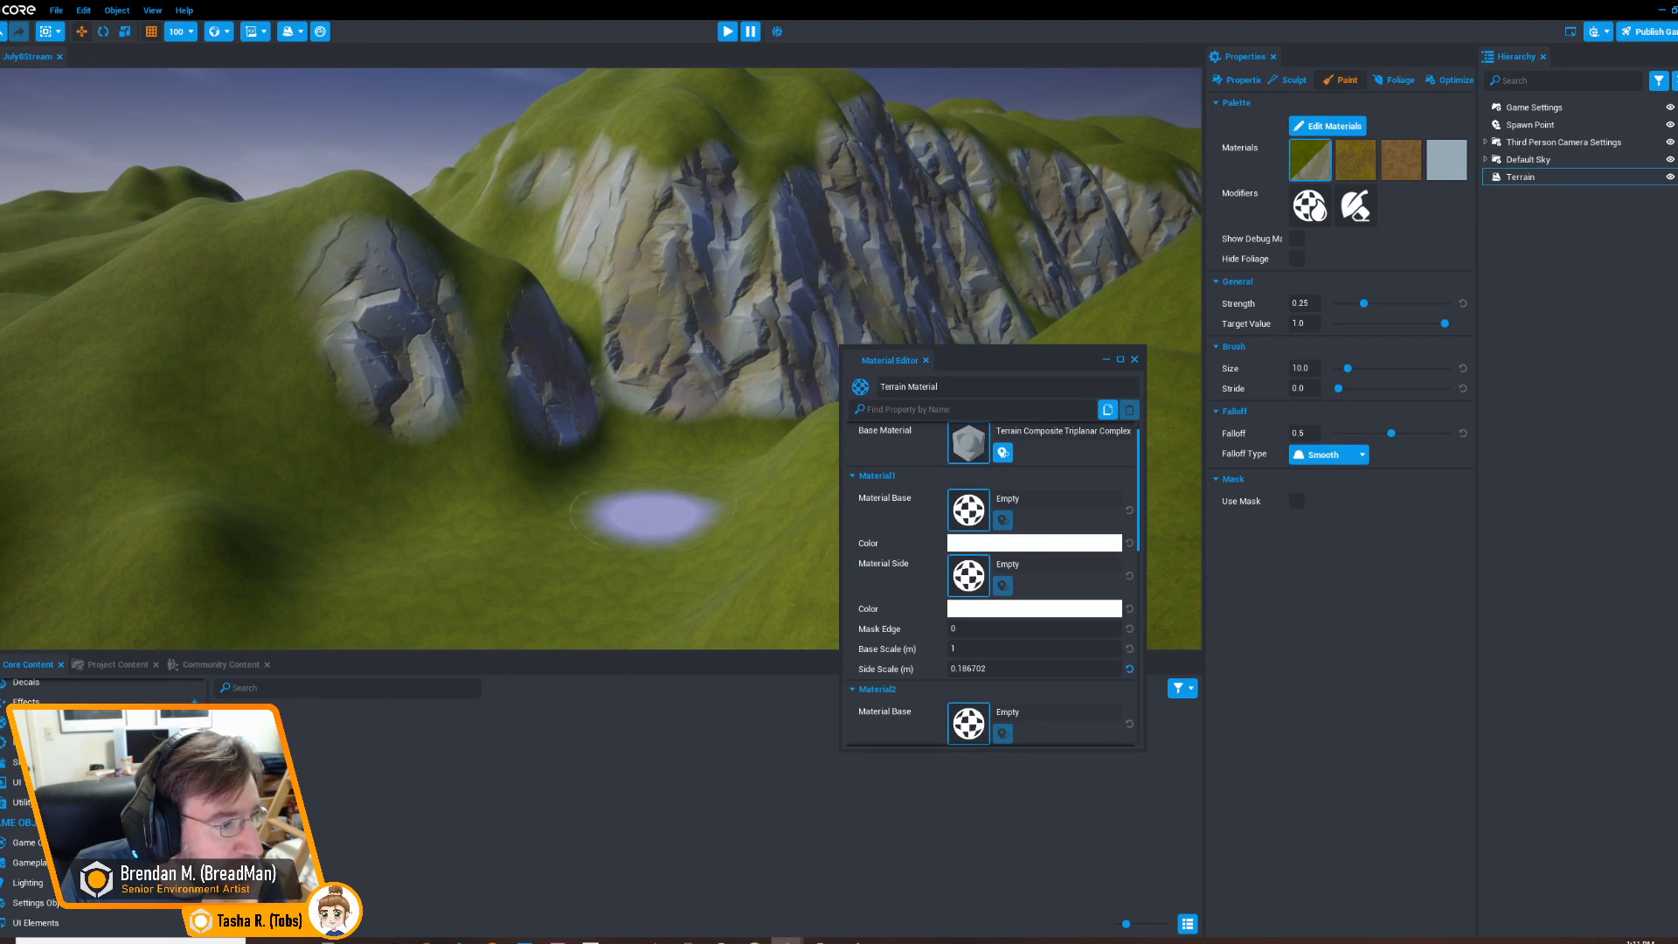
mouse_move(816, 494)
right_down()
mouse_move(516, 518)
mouse_move(506, 550)
mouse_move(716, 501)
mouse_move(668, 506)
right_up()
mouse_move(457, 510)
right_down()
mouse_move(768, 517)
mouse_move(467, 520)
mouse_move(591, 464)
mouse_move(712, 462)
right_up()
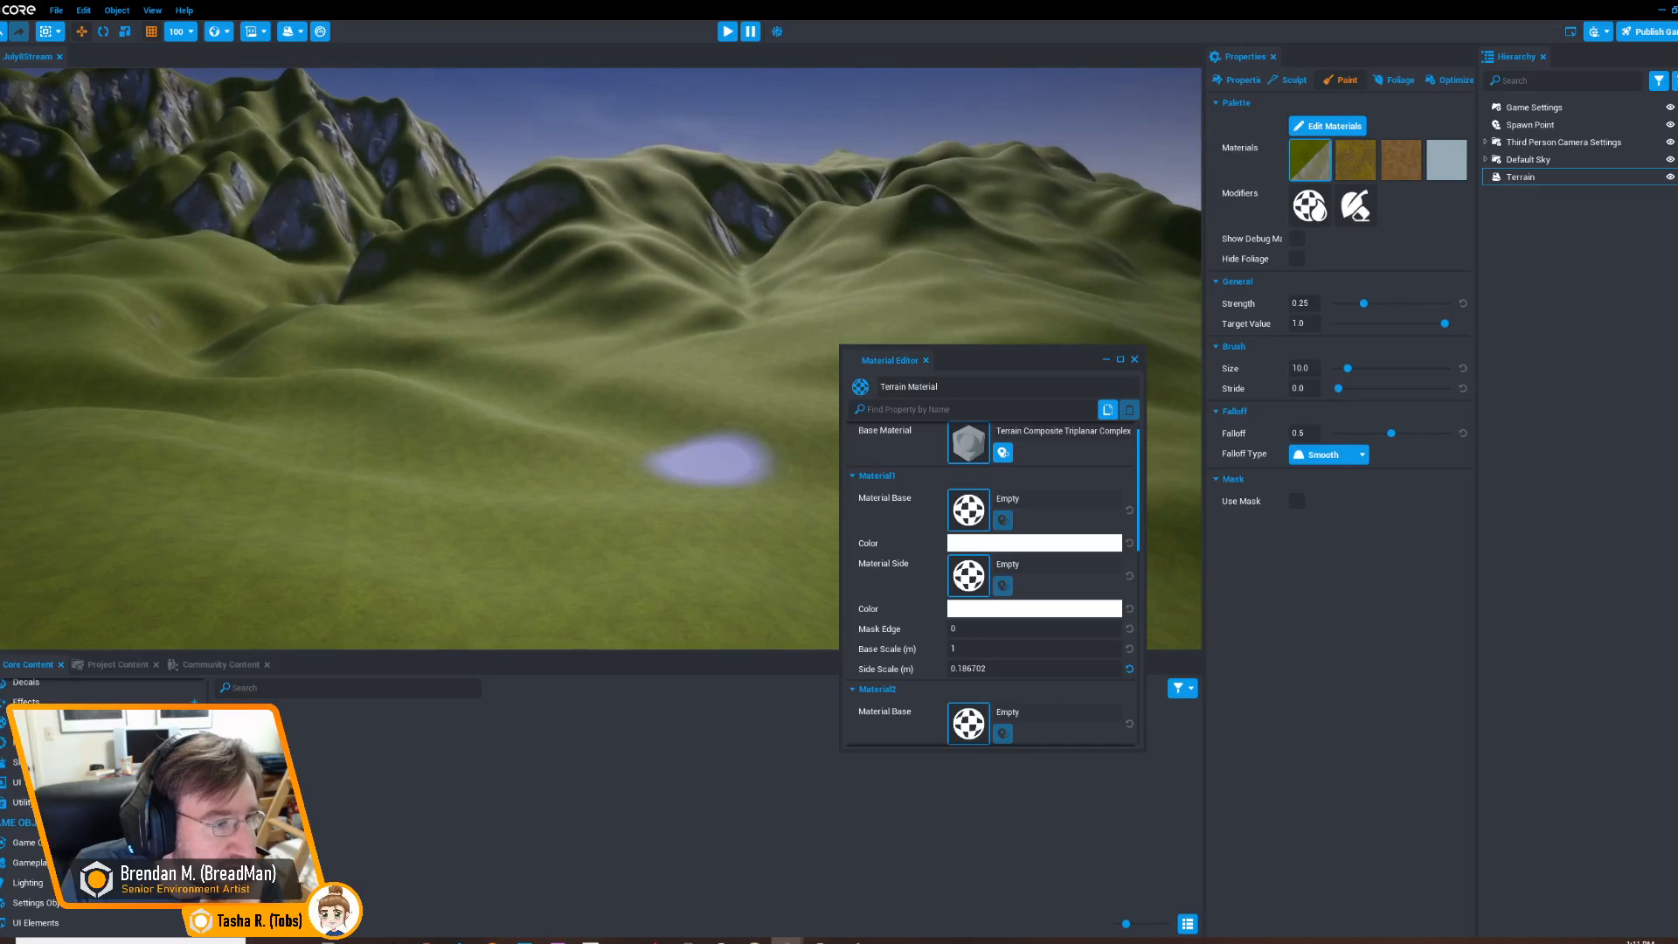
Check the rescaled rock texture across the surrounding hills and close the Material Editor
mouse_move(522, 461)
right_down()
mouse_move(348, 457)
mouse_move(406, 474)
right_up()
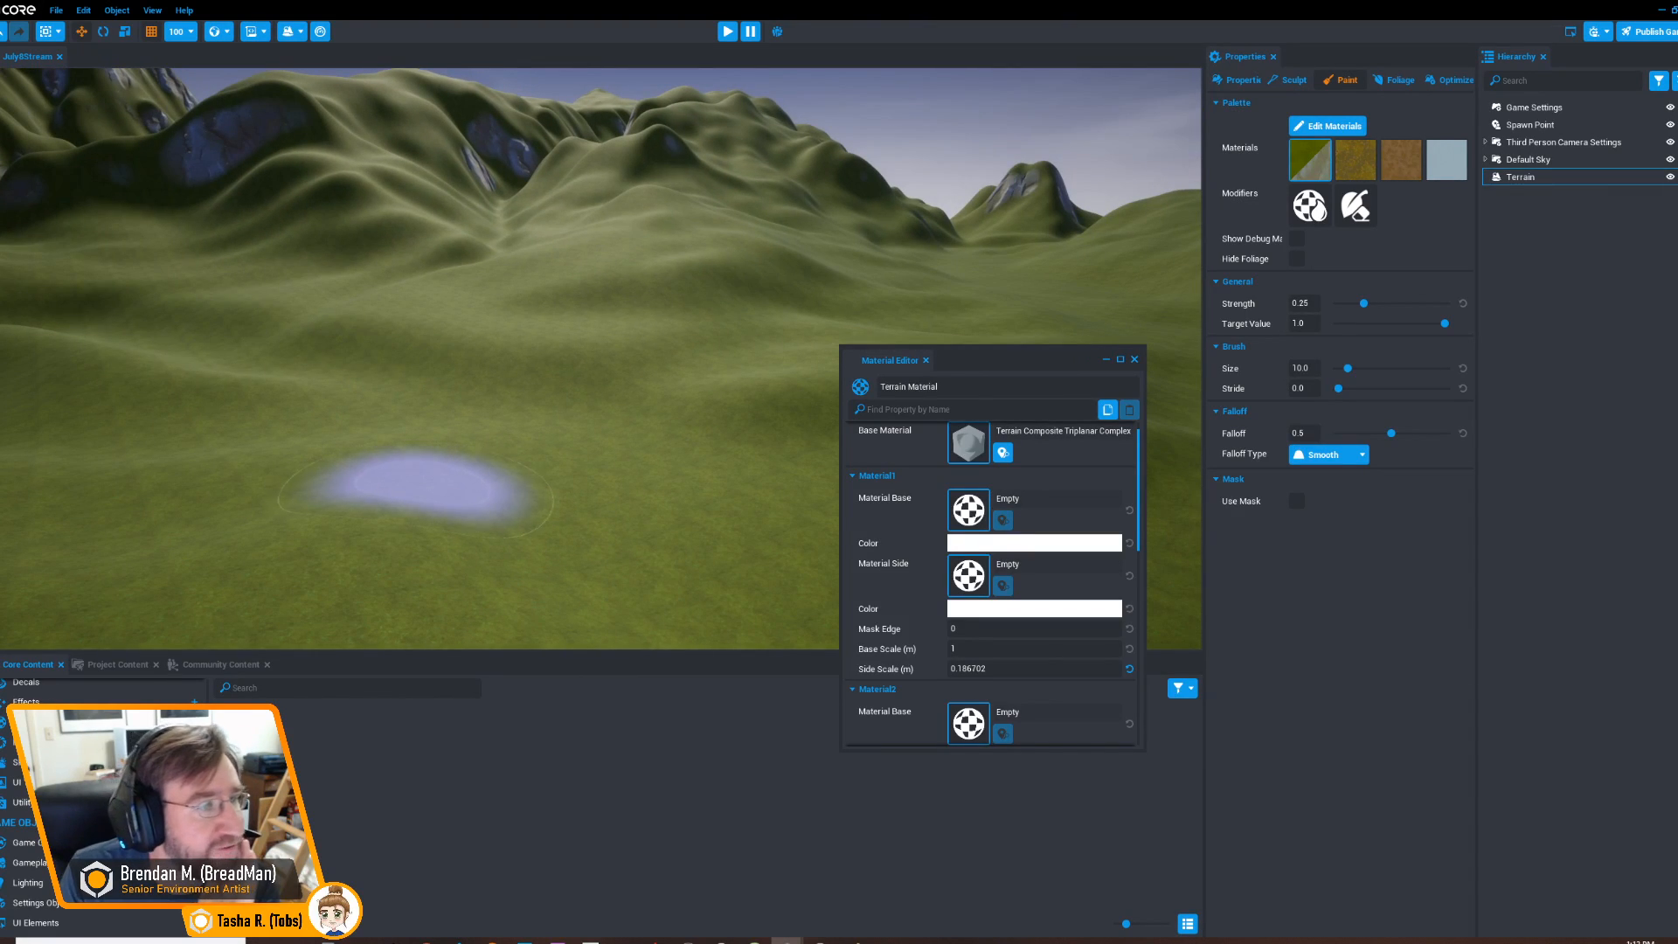
mouse_move(440, 495)
right_down()
mouse_move(663, 428)
mouse_move(380, 430)
mouse_move(420, 423)
mouse_move(187, 405)
mouse_move(489, 414)
right_up()
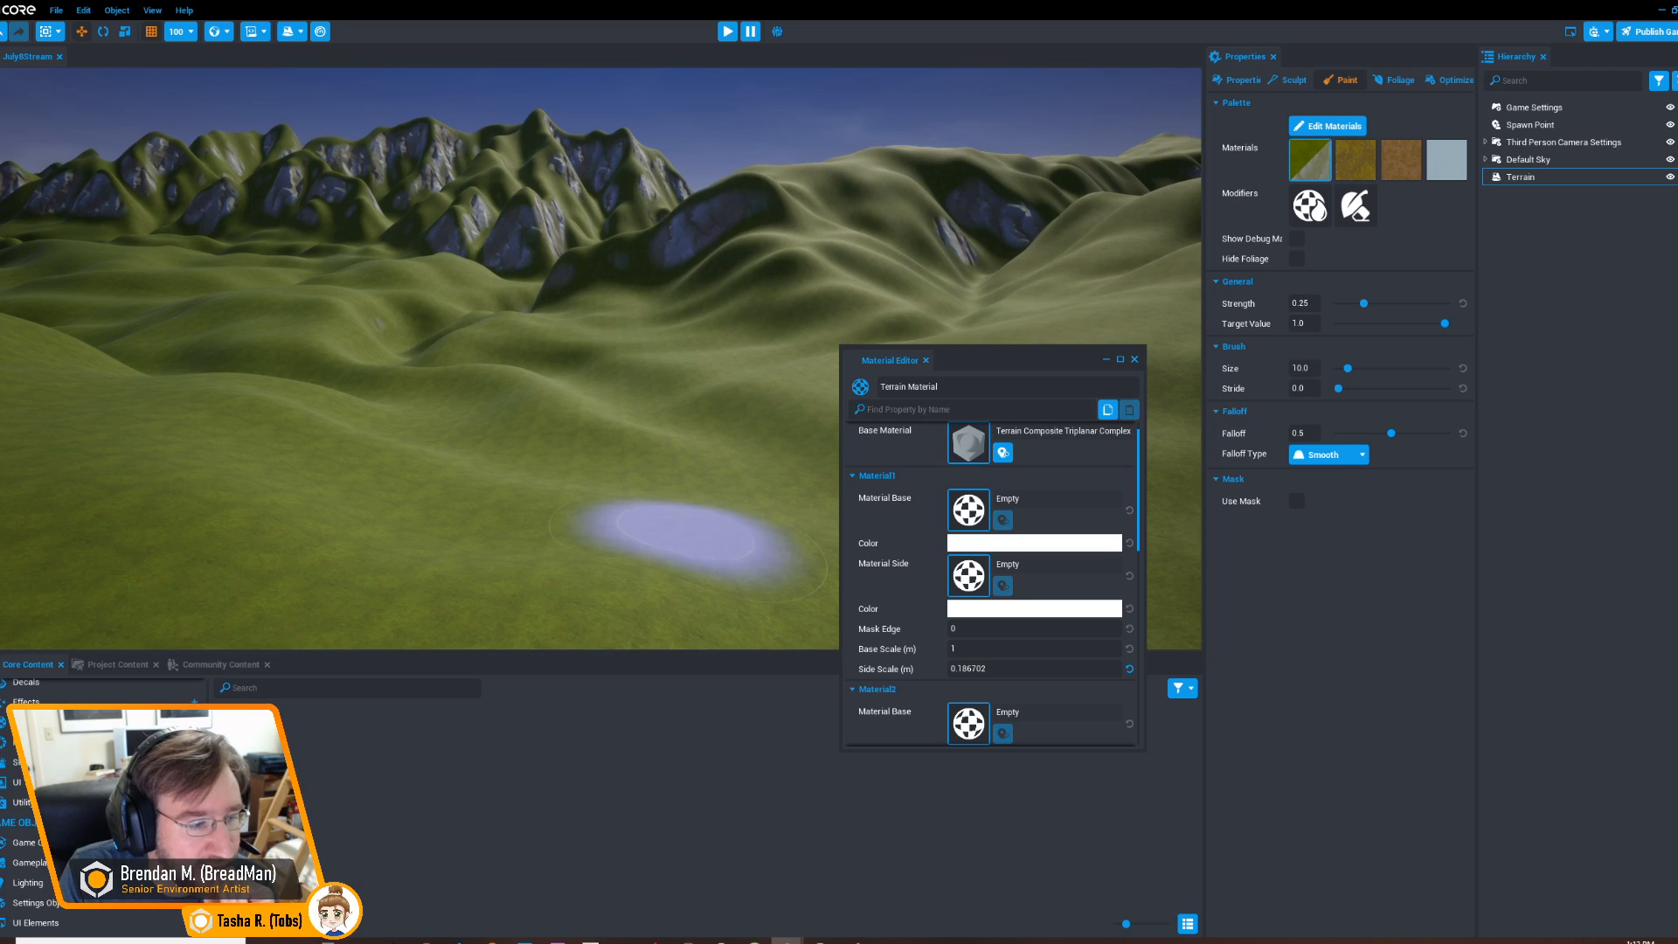
click(1134, 359)
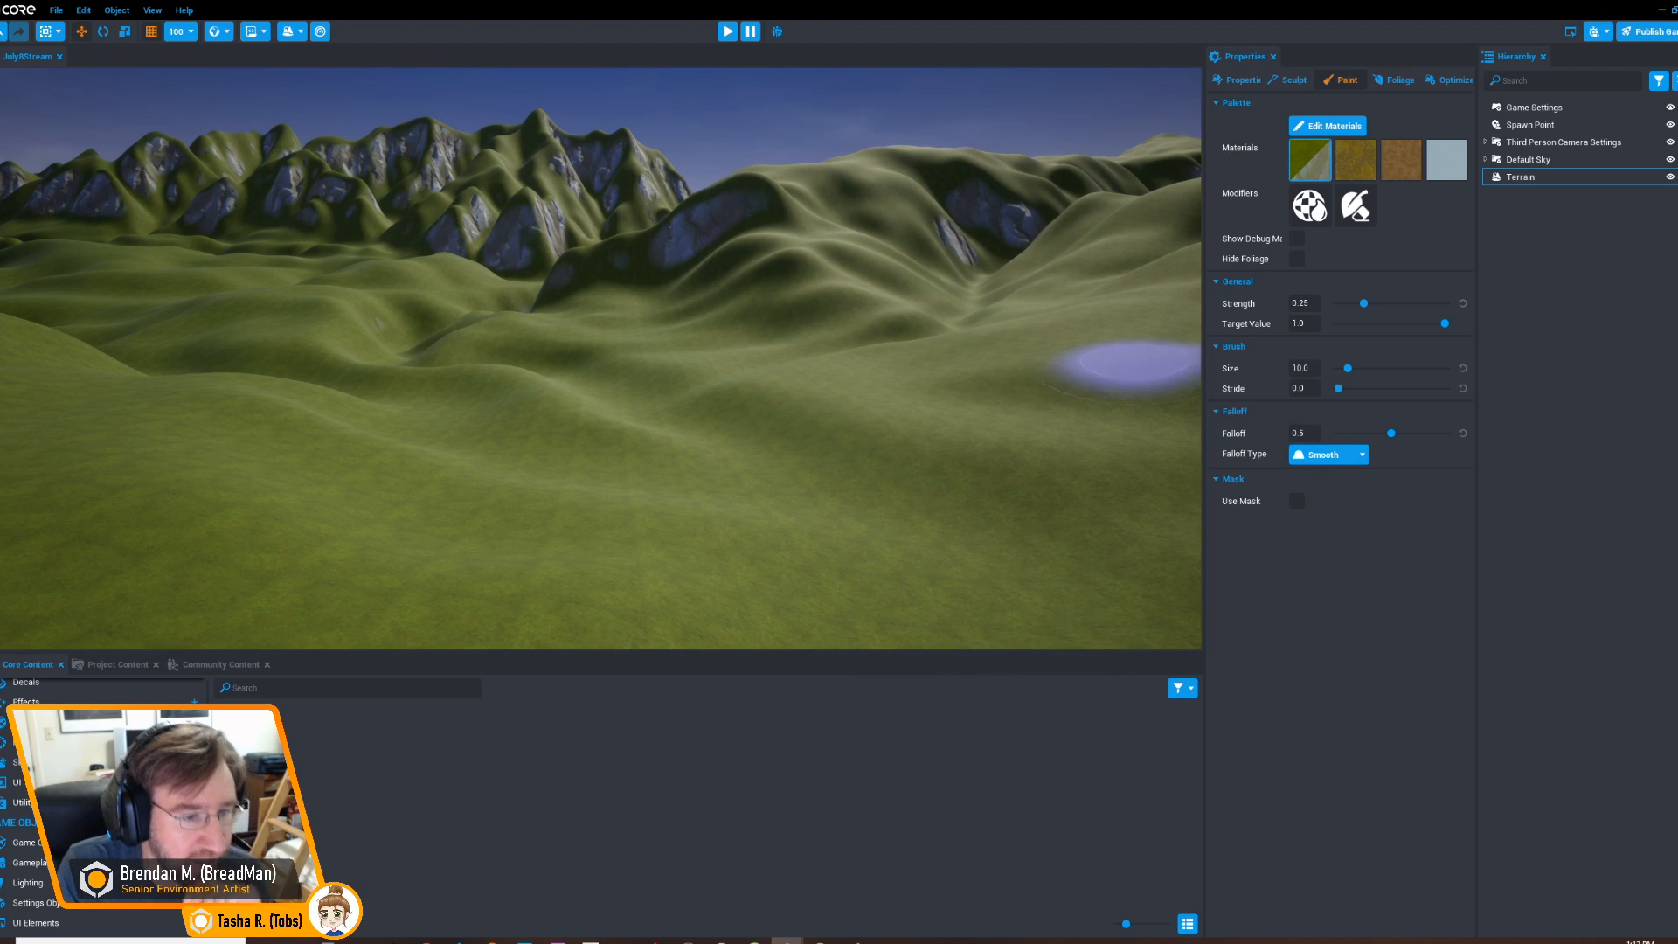
Paint a patch of the brown dirt material on the grassy hillside at strength 0.25 and brush size 10.0, and inspect it up close
mouse_move(681, 446)
right_down()
mouse_move(629, 489)
mouse_move(431, 464)
mouse_move(461, 453)
mouse_move(382, 487)
mouse_move(399, 498)
right_up()
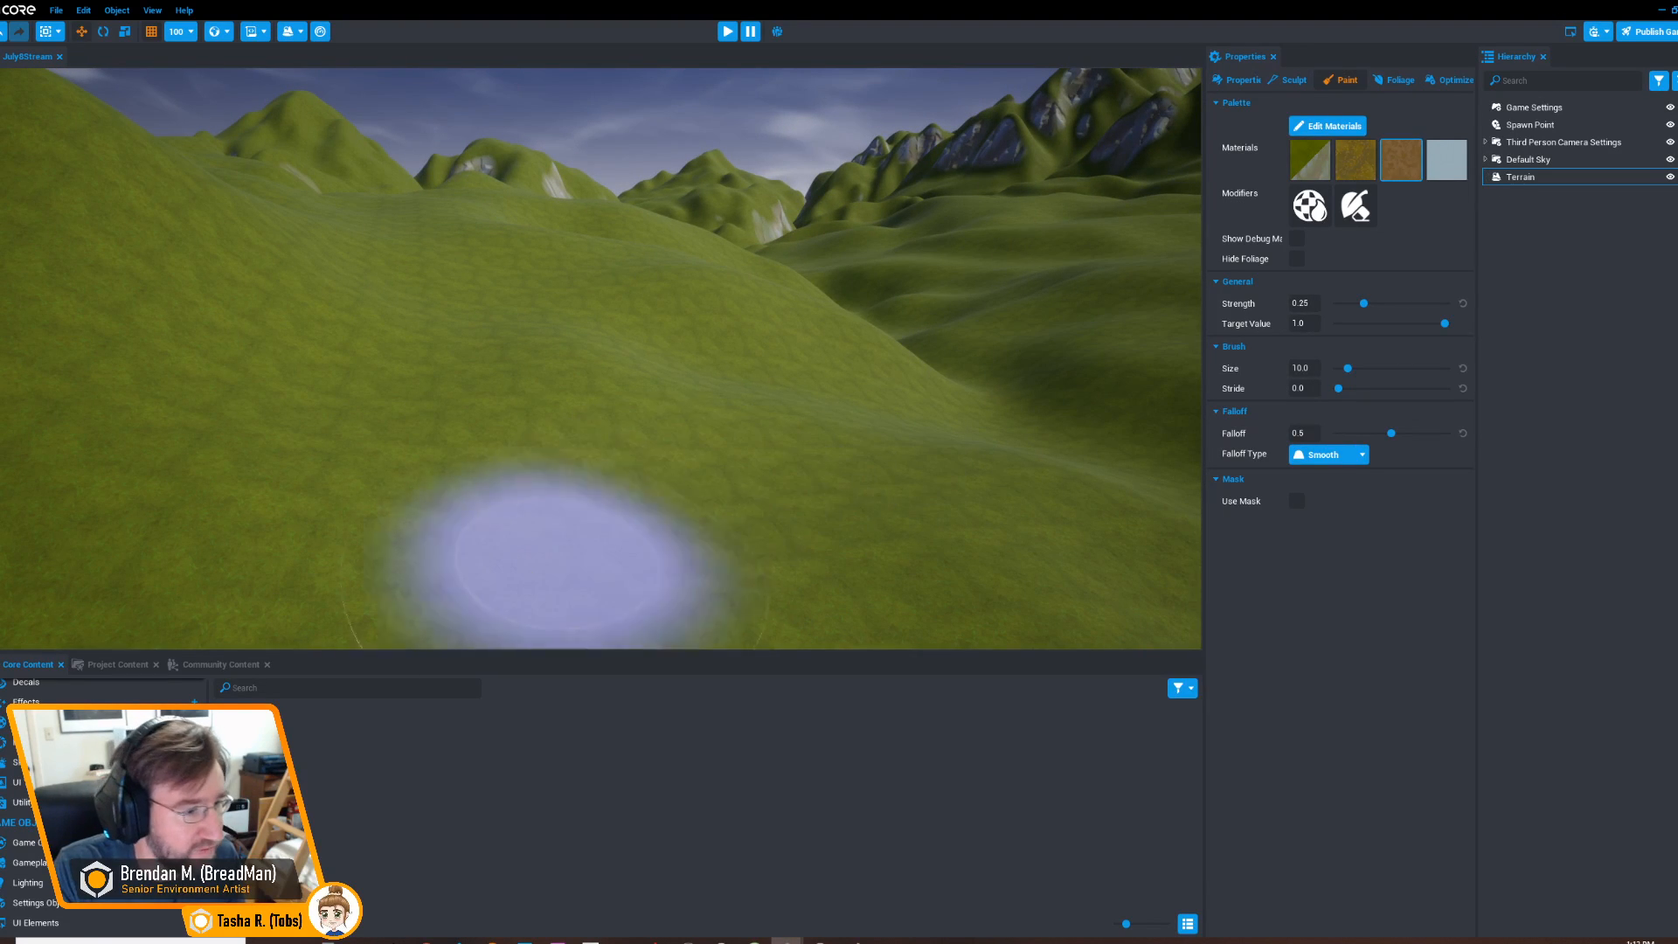
mouse_move(480, 498)
mouse_down()
mouse_move(554, 401)
mouse_move(572, 425)
mouse_up()
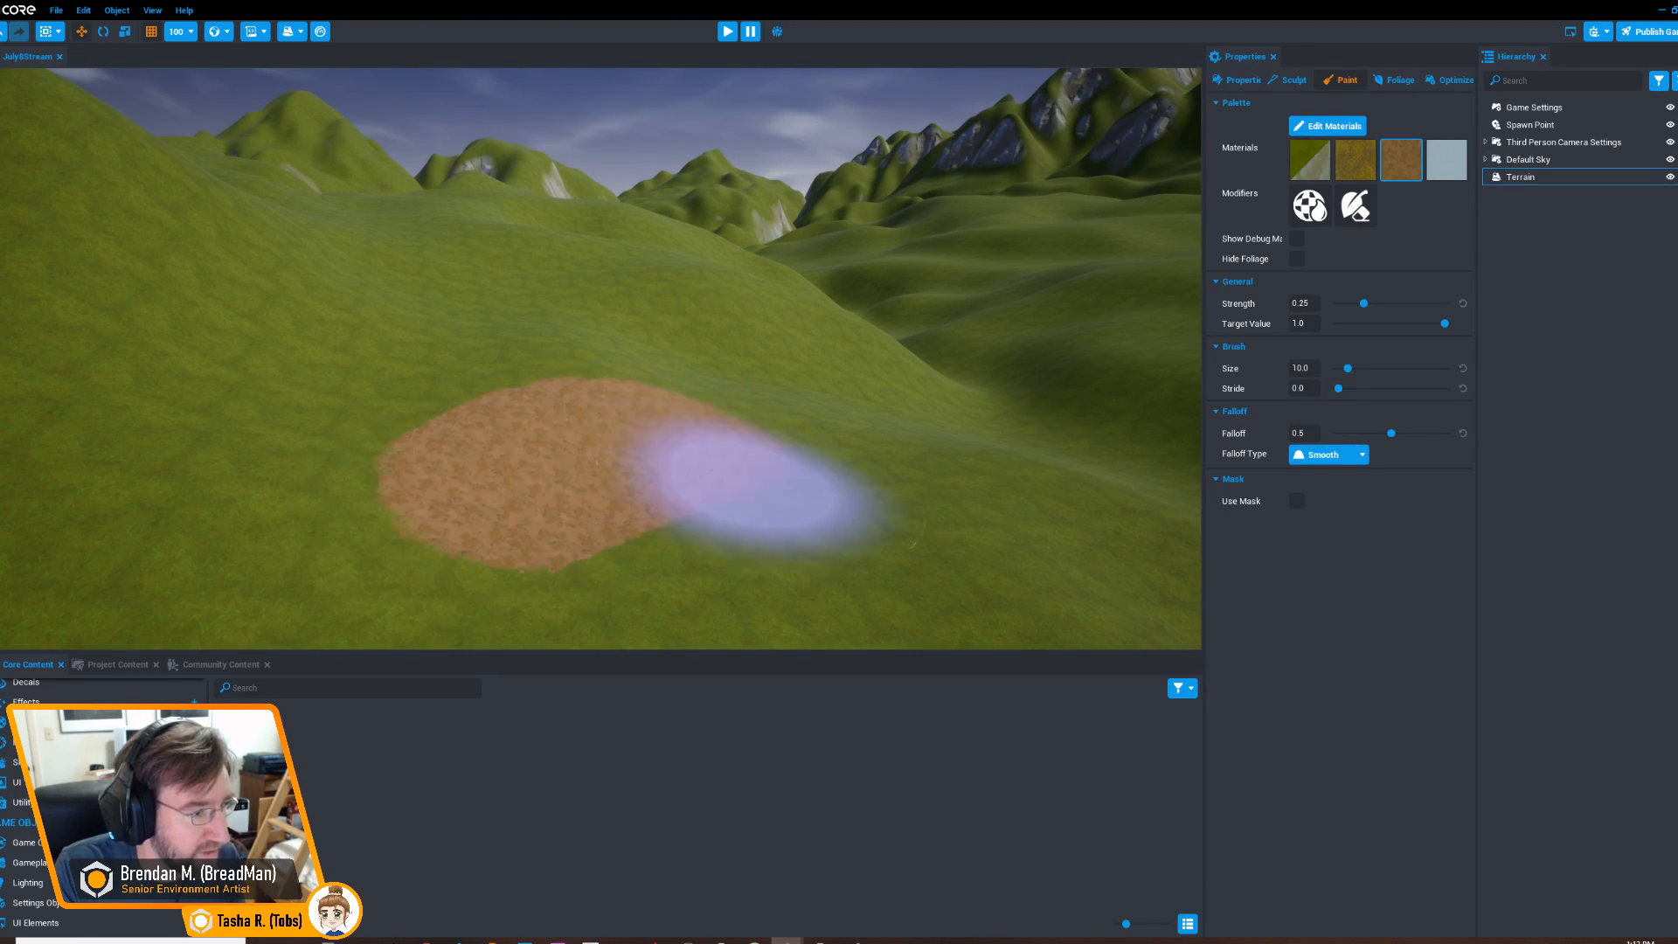
drag(758, 487, 734, 489)
right_drag(506, 524, 648, 503)
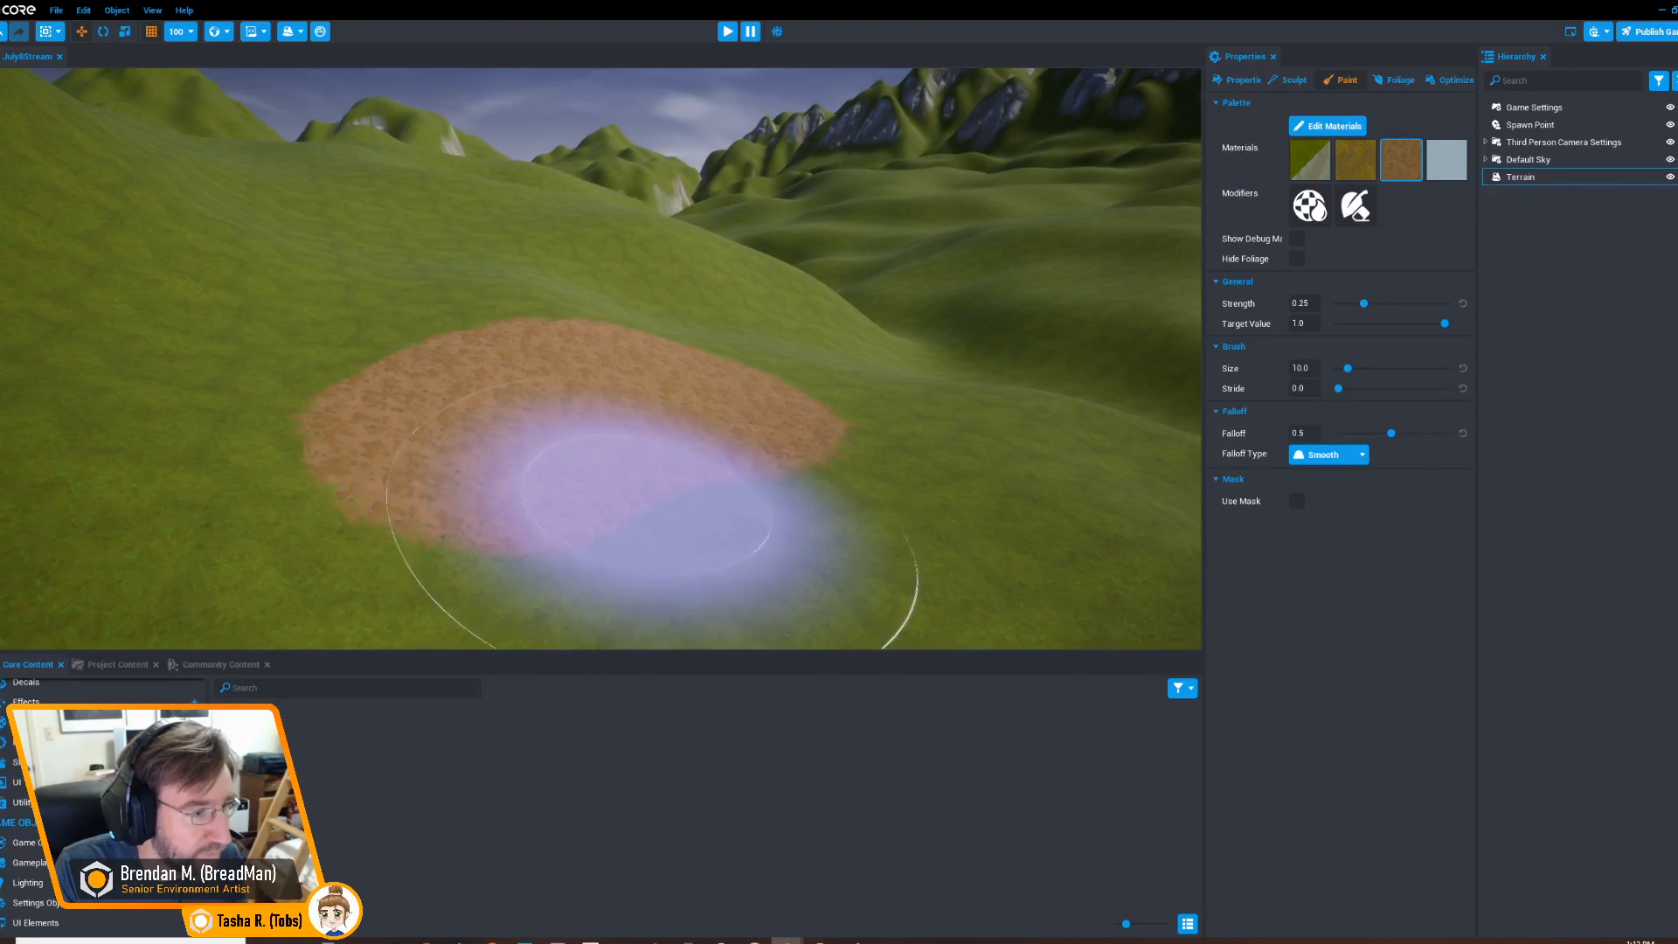
right_drag(600, 444, 753, 475)
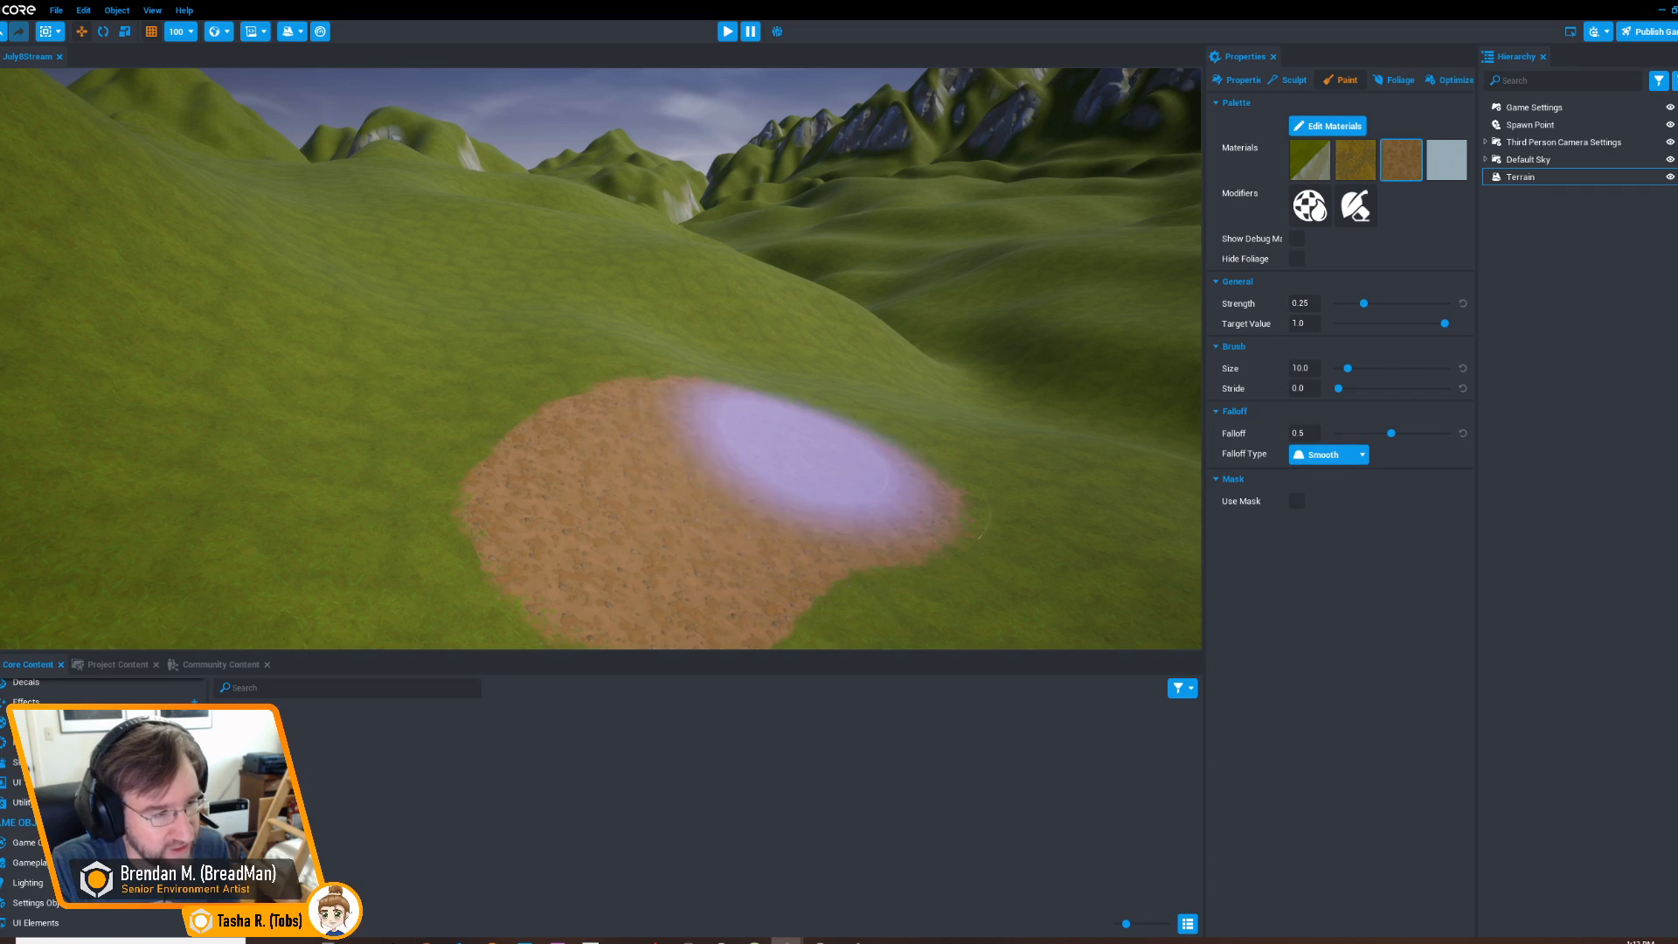
mouse_move(696, 480)
right_down()
mouse_move(673, 469)
mouse_move(621, 498)
right_up()
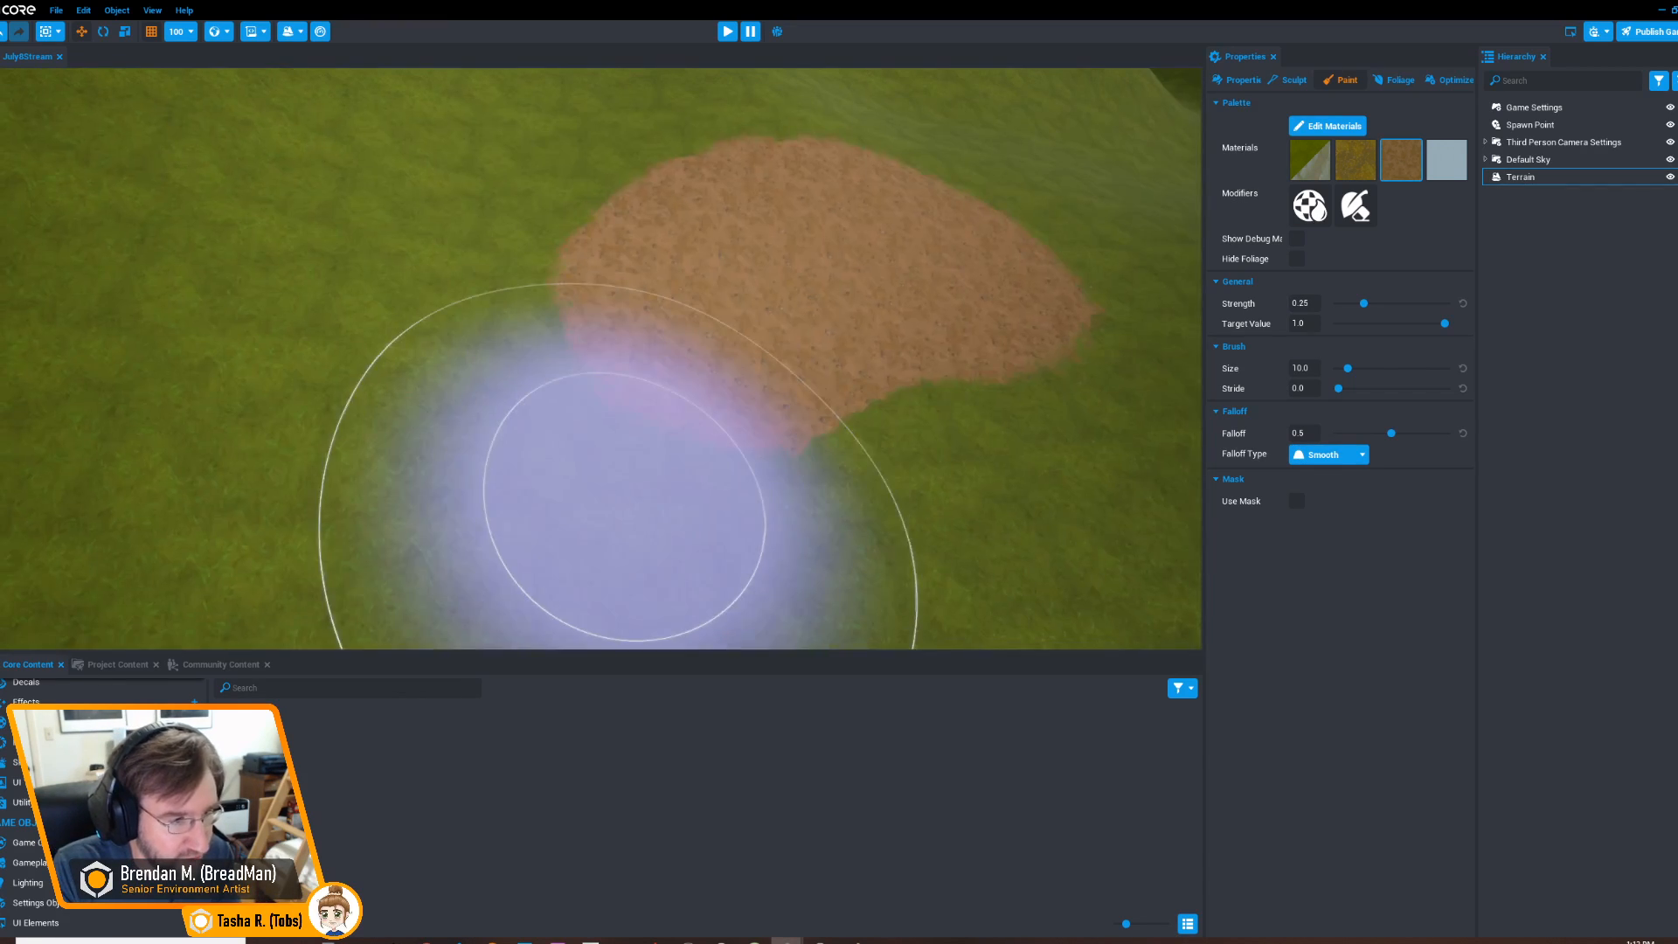
mouse_move(861, 411)
right_down()
mouse_move(778, 401)
mouse_move(856, 385)
mouse_move(883, 405)
mouse_move(828, 406)
right_up()
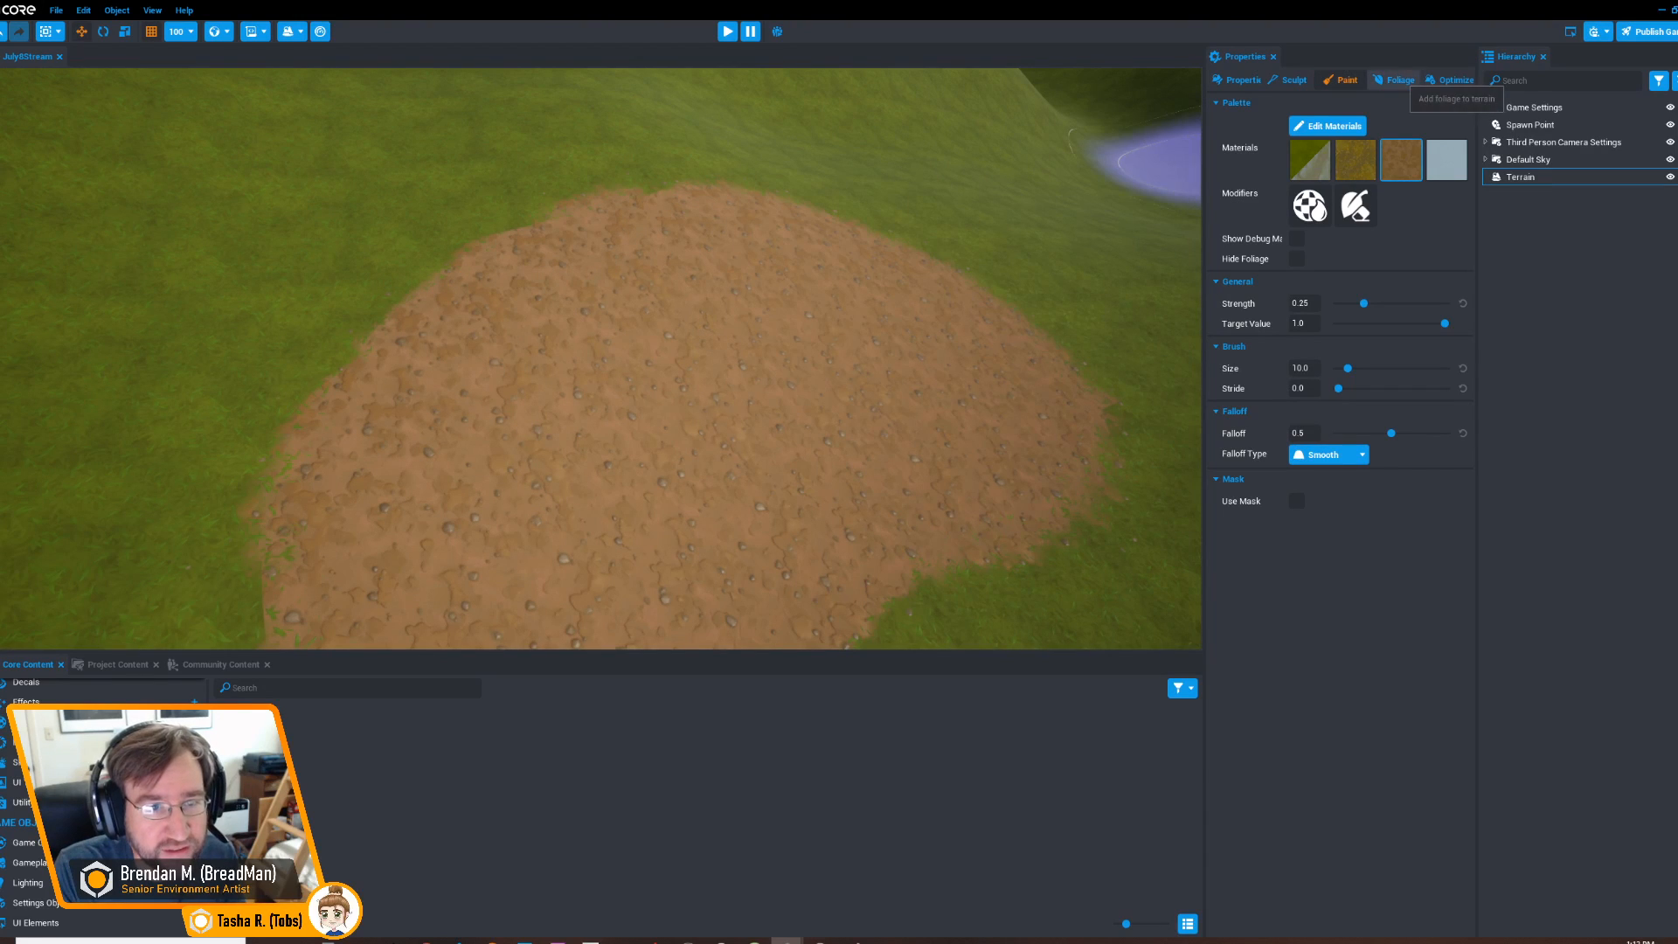
right_drag(805, 393, 880, 398)
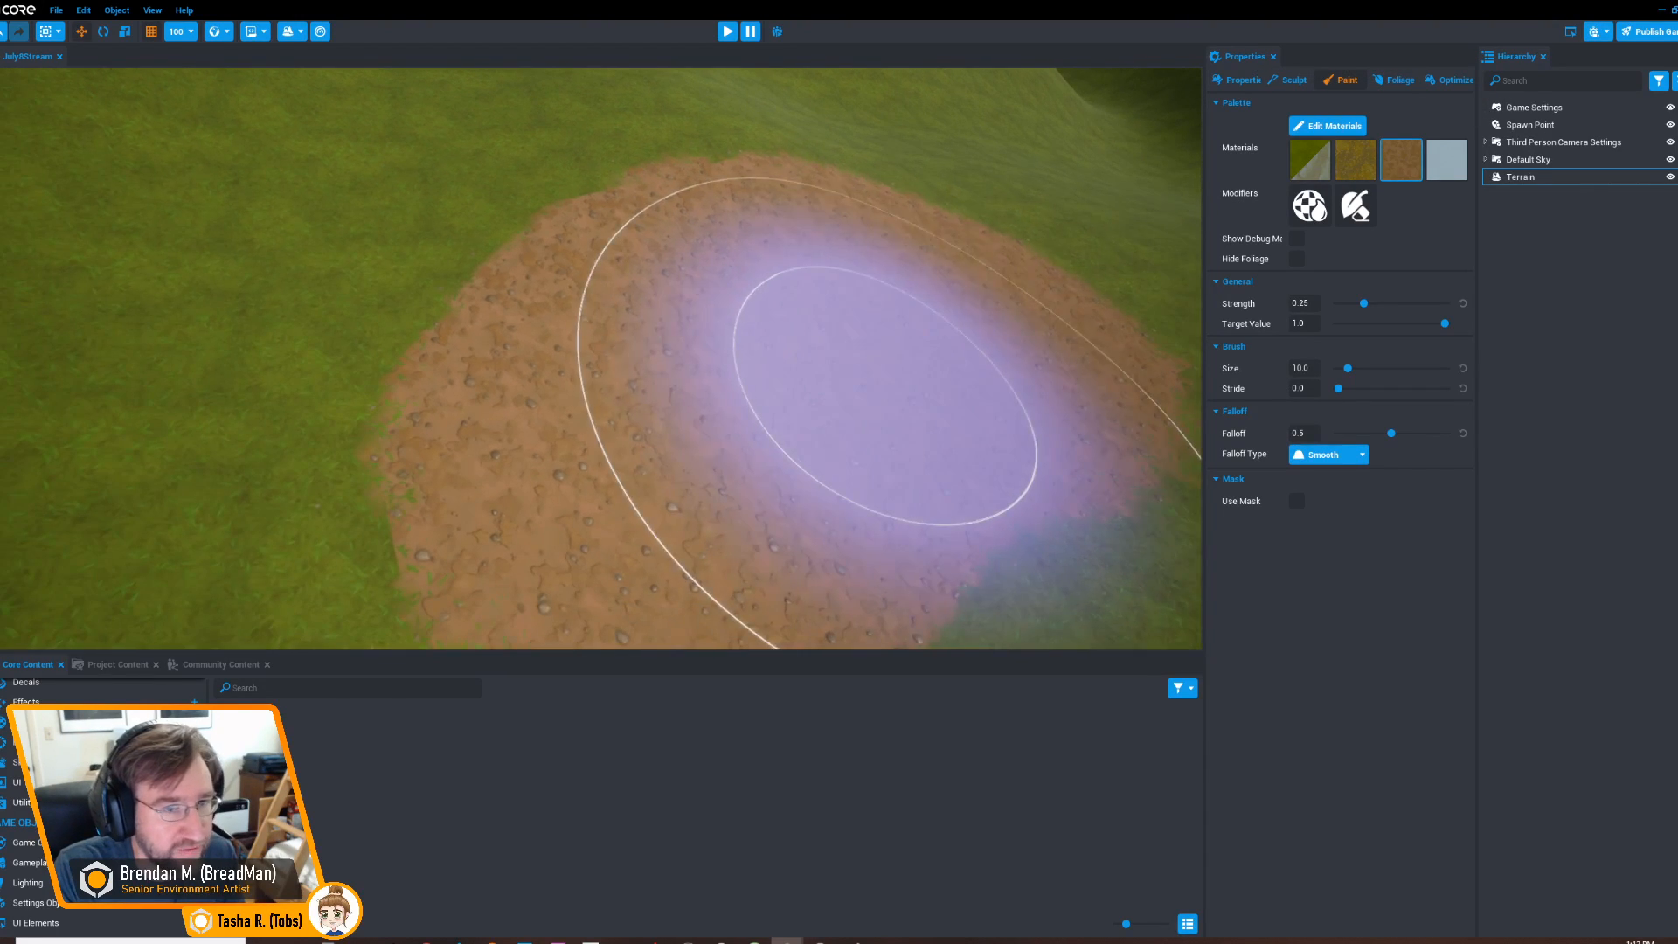
Try sculpting a steep mound beside the dirt patch with the Surface tool at strength 0.5 and brush size 10.0
click(1288, 79)
mouse_move(572, 271)
mouse_down()
mouse_move(584, 281)
mouse_move(553, 293)
mouse_move(660, 336)
mouse_up()
mouse_move(660, 336)
right_down()
mouse_move(686, 301)
mouse_move(584, 292)
mouse_move(485, 253)
right_up()
mouse_move(597, 297)
right_down()
mouse_move(691, 367)
mouse_move(507, 263)
mouse_move(562, 299)
mouse_move(712, 338)
mouse_move(573, 306)
mouse_move(992, 337)
mouse_move(1018, 449)
mouse_move(678, 374)
mouse_move(719, 319)
mouse_move(893, 372)
right_up()
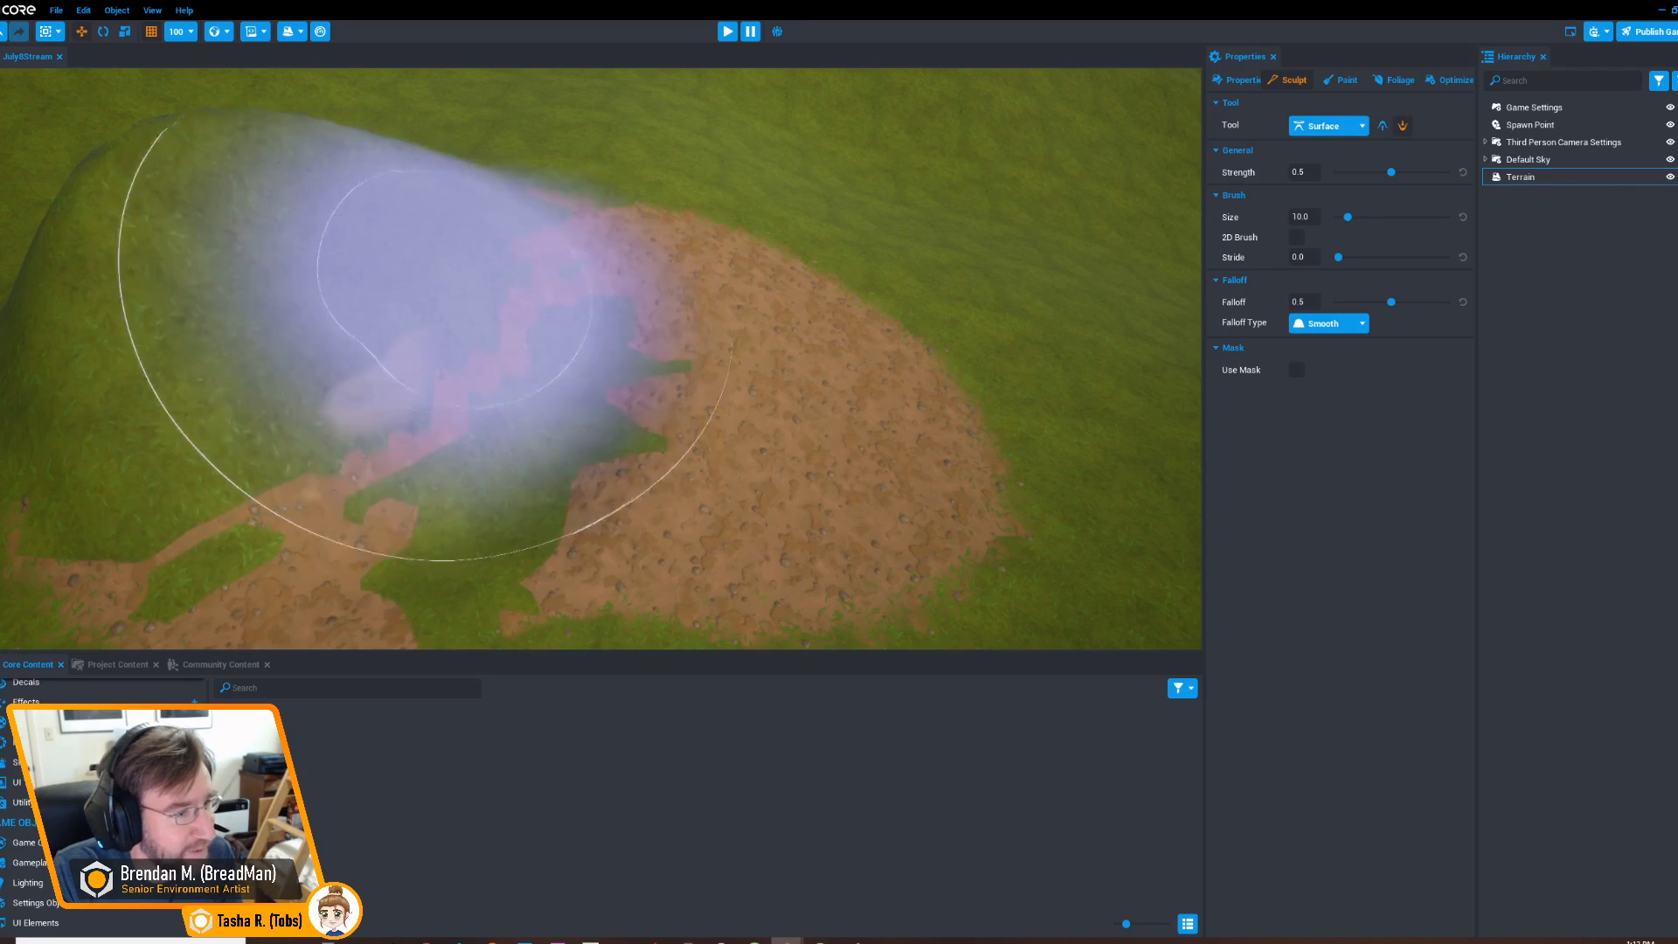
Try reshaping the dirt patch next to the mound into a rounded hollow with the Surface tool
mouse_move(544, 341)
right_down()
mouse_move(449, 288)
mouse_move(637, 334)
mouse_move(786, 326)
mouse_move(709, 356)
right_up()
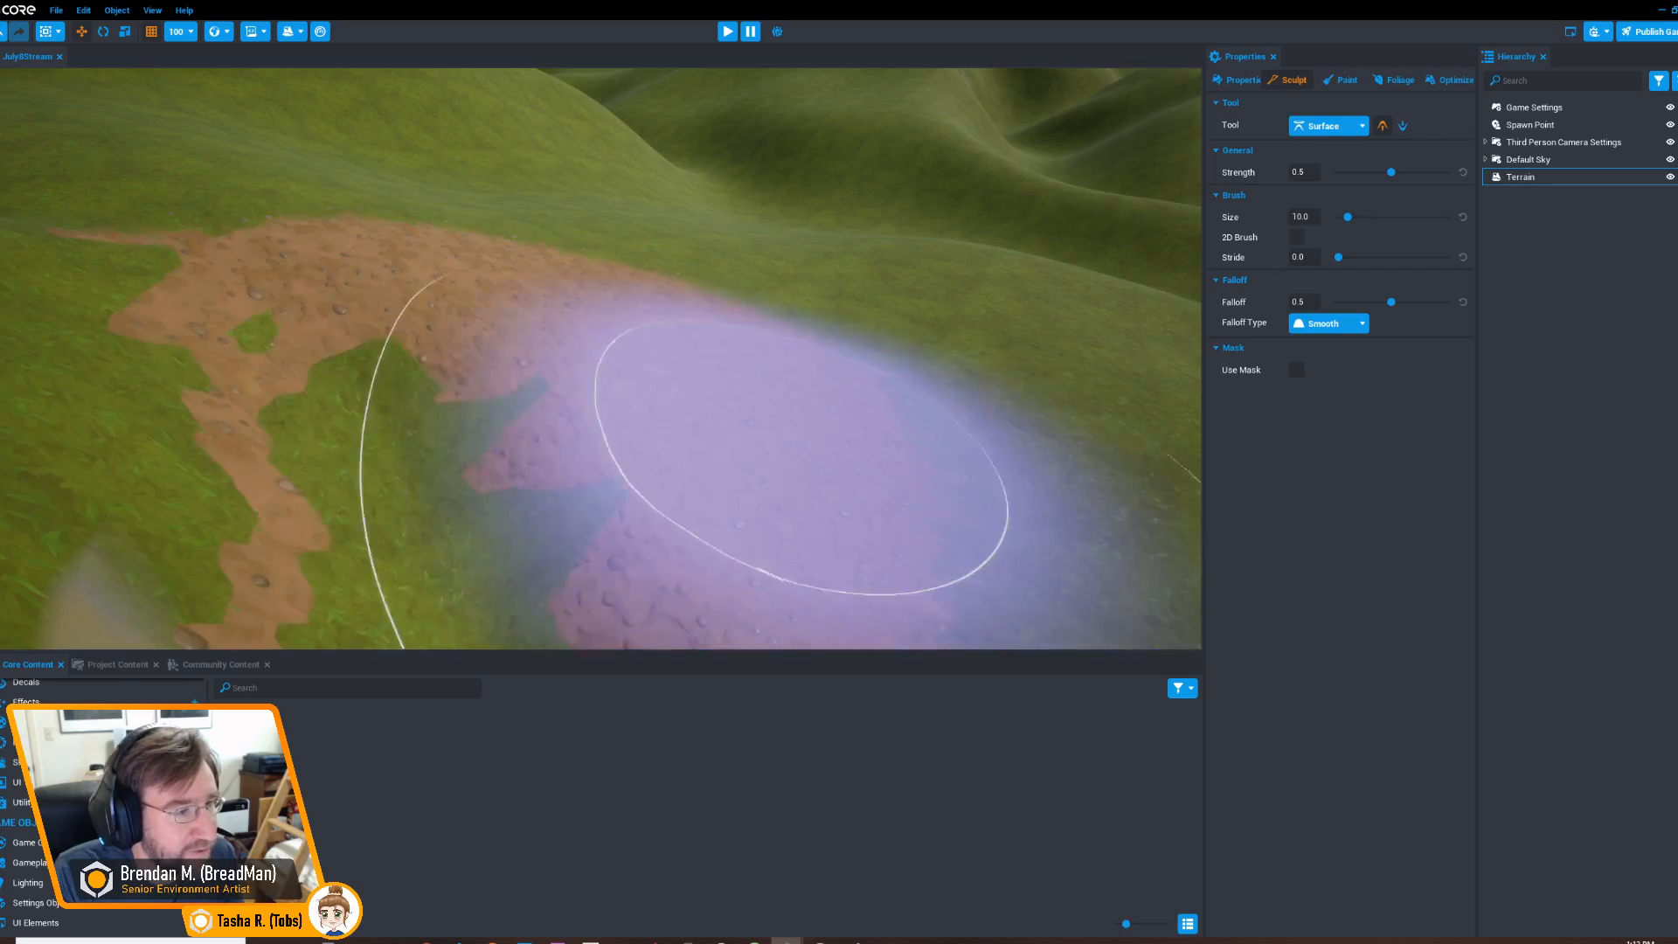
mouse_move(706, 437)
right_down()
mouse_move(589, 393)
mouse_move(543, 302)
right_up()
scroll(393, 376, down, 5)
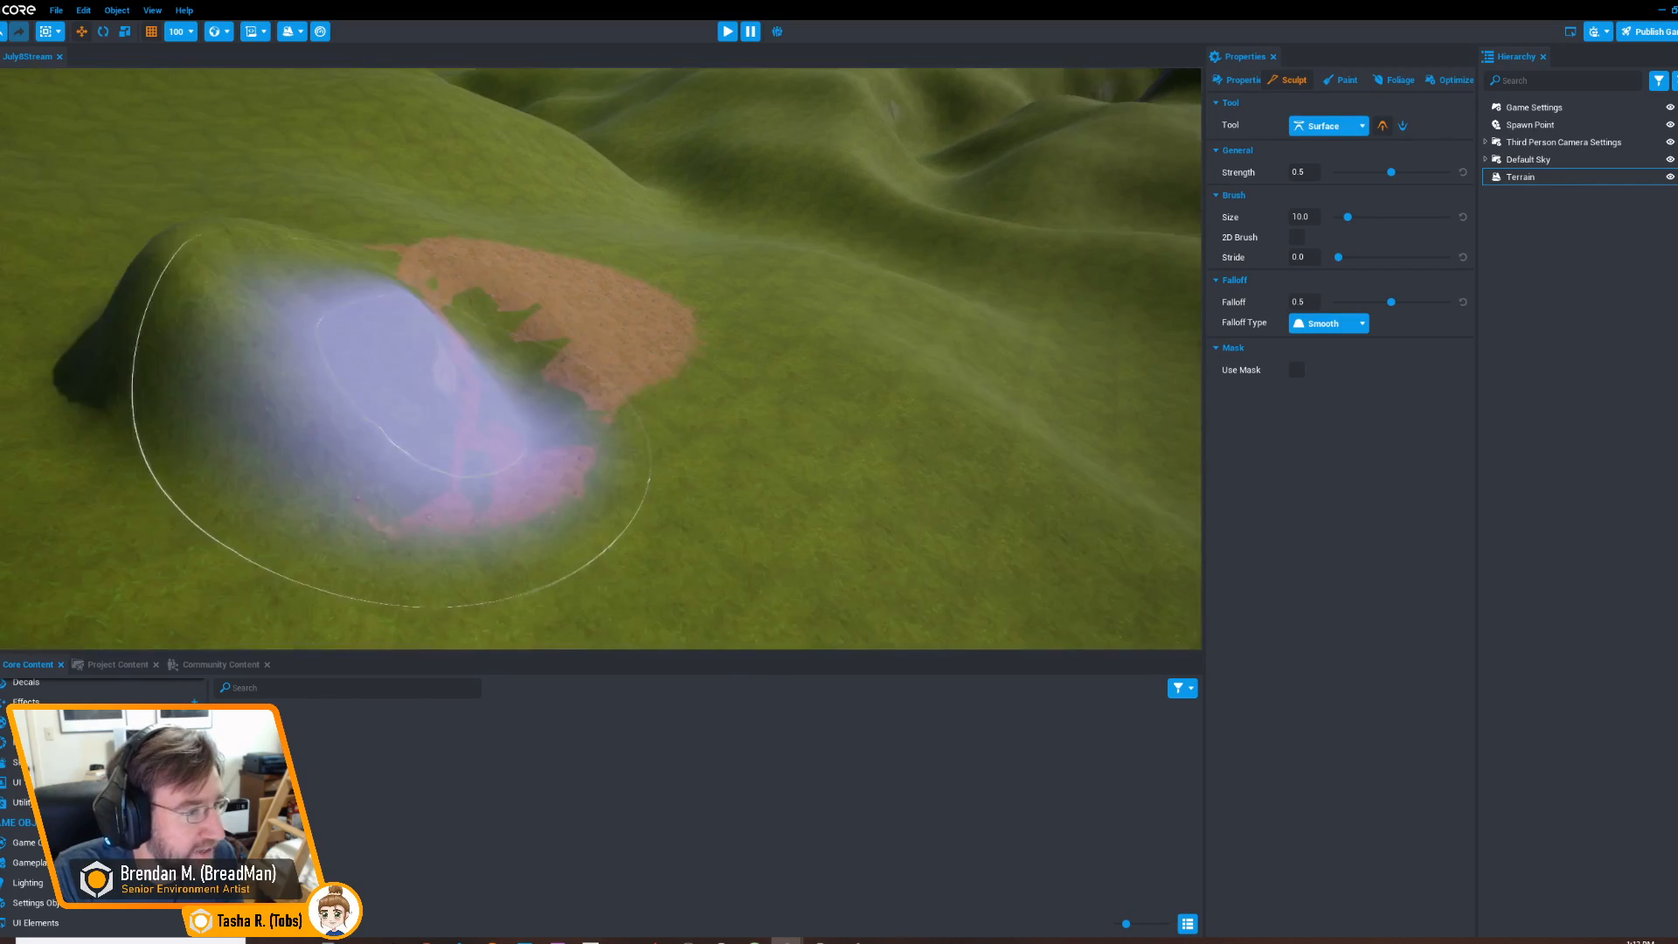
scroll(398, 349, up, 5)
scroll(490, 354, down, 2)
scroll(489, 359, down, 2)
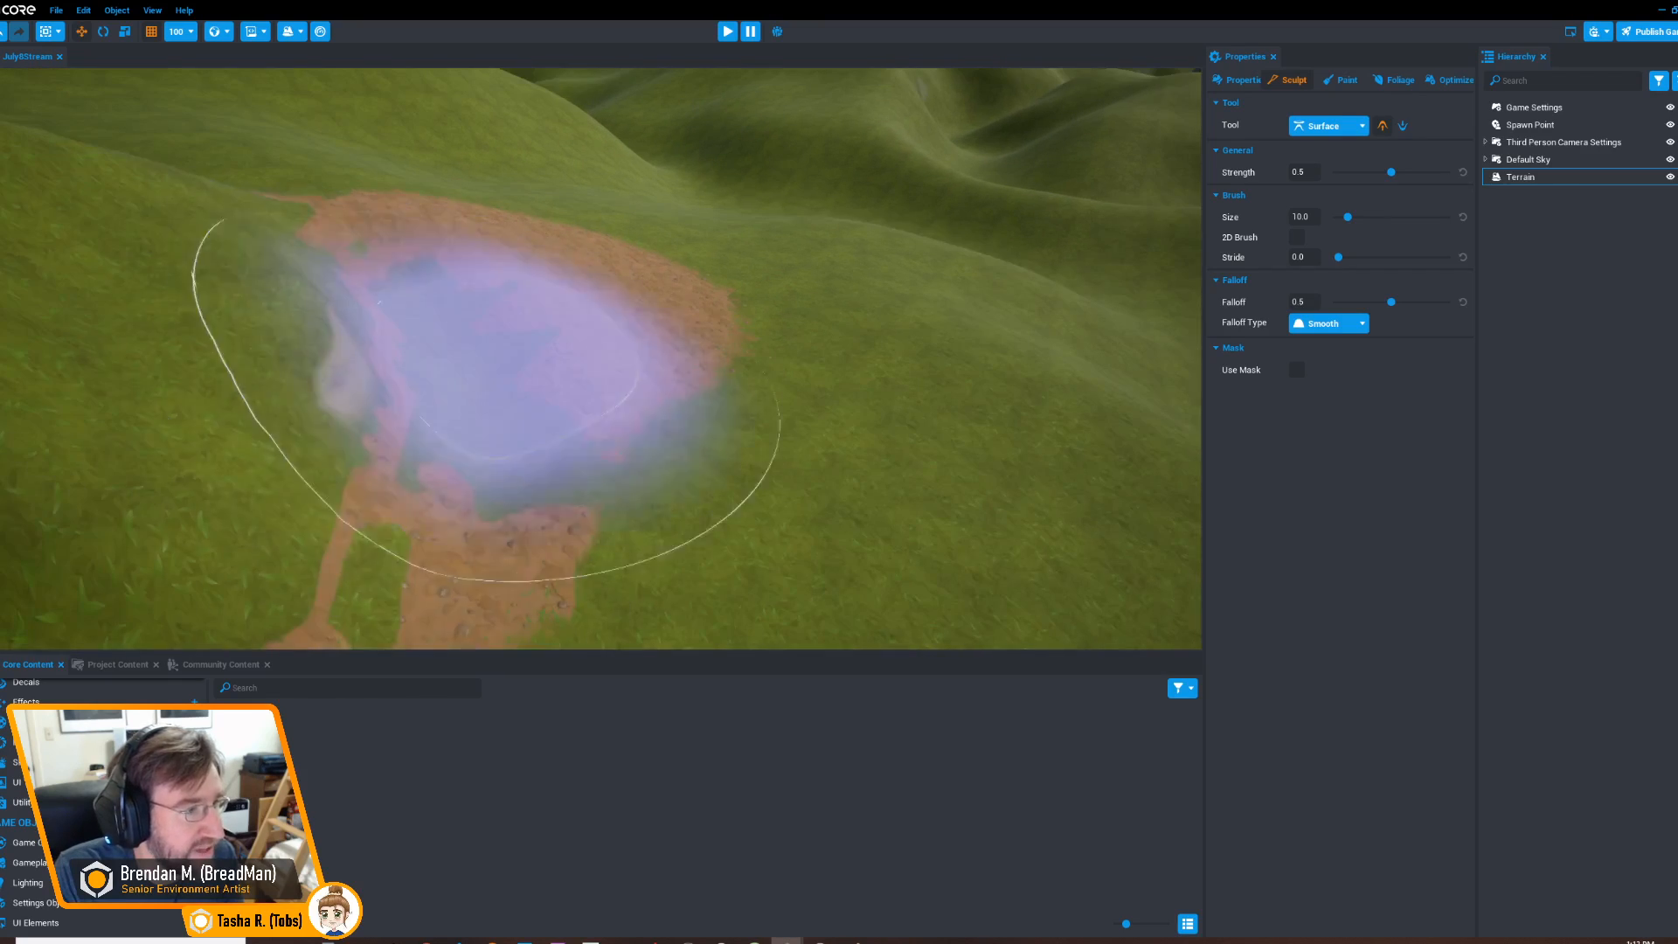
mouse_move(524, 372)
right_down()
mouse_move(804, 376)
mouse_move(515, 372)
mouse_move(516, 349)
mouse_move(474, 363)
right_up()
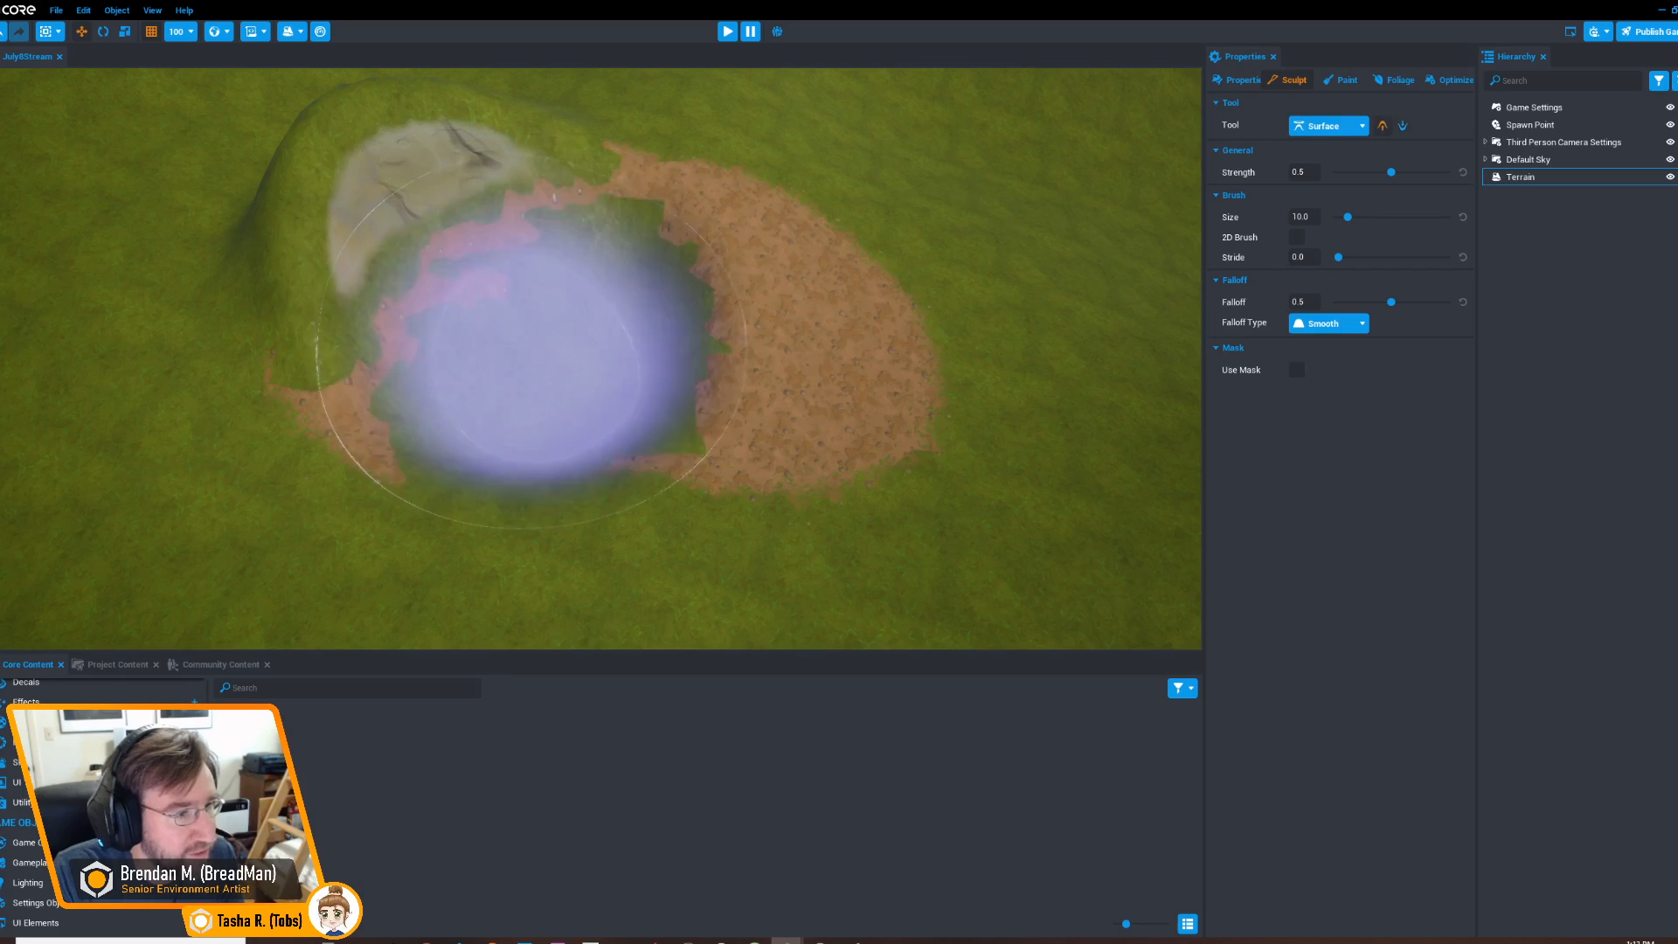
right_drag(695, 325, 813, 330)
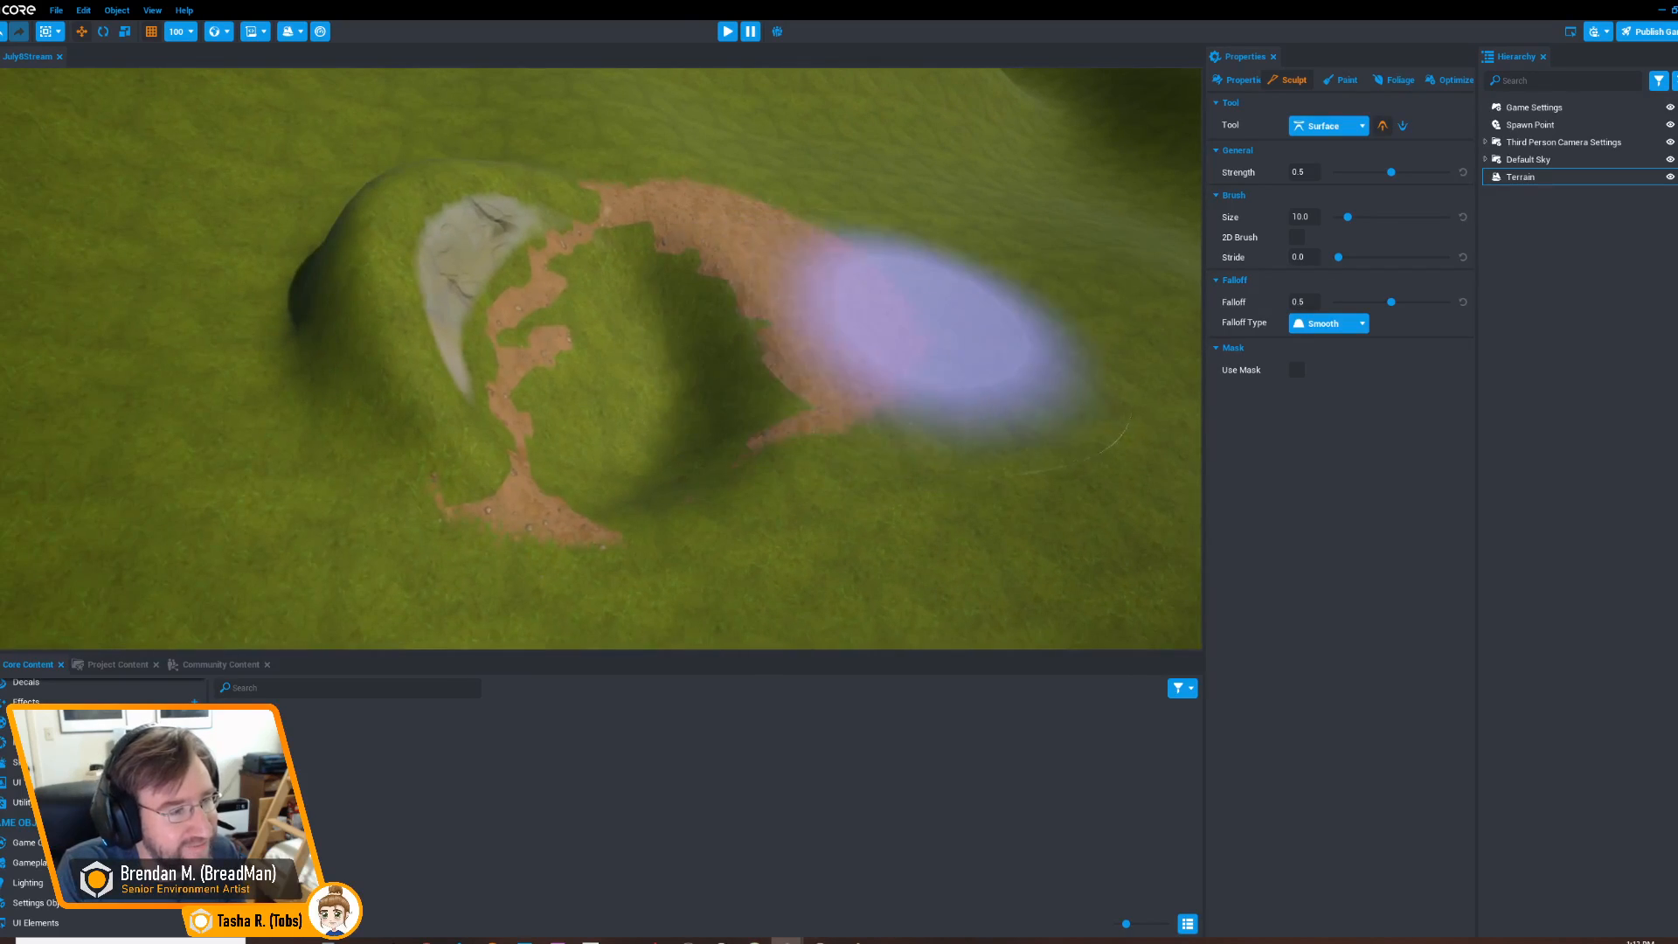
Inspect the sculpted hollow from near and far, and undo the Surface sculpting on the dirt patch
mouse_move(991, 320)
right_down()
mouse_move(1092, 249)
mouse_move(795, 325)
right_up()
key(w)
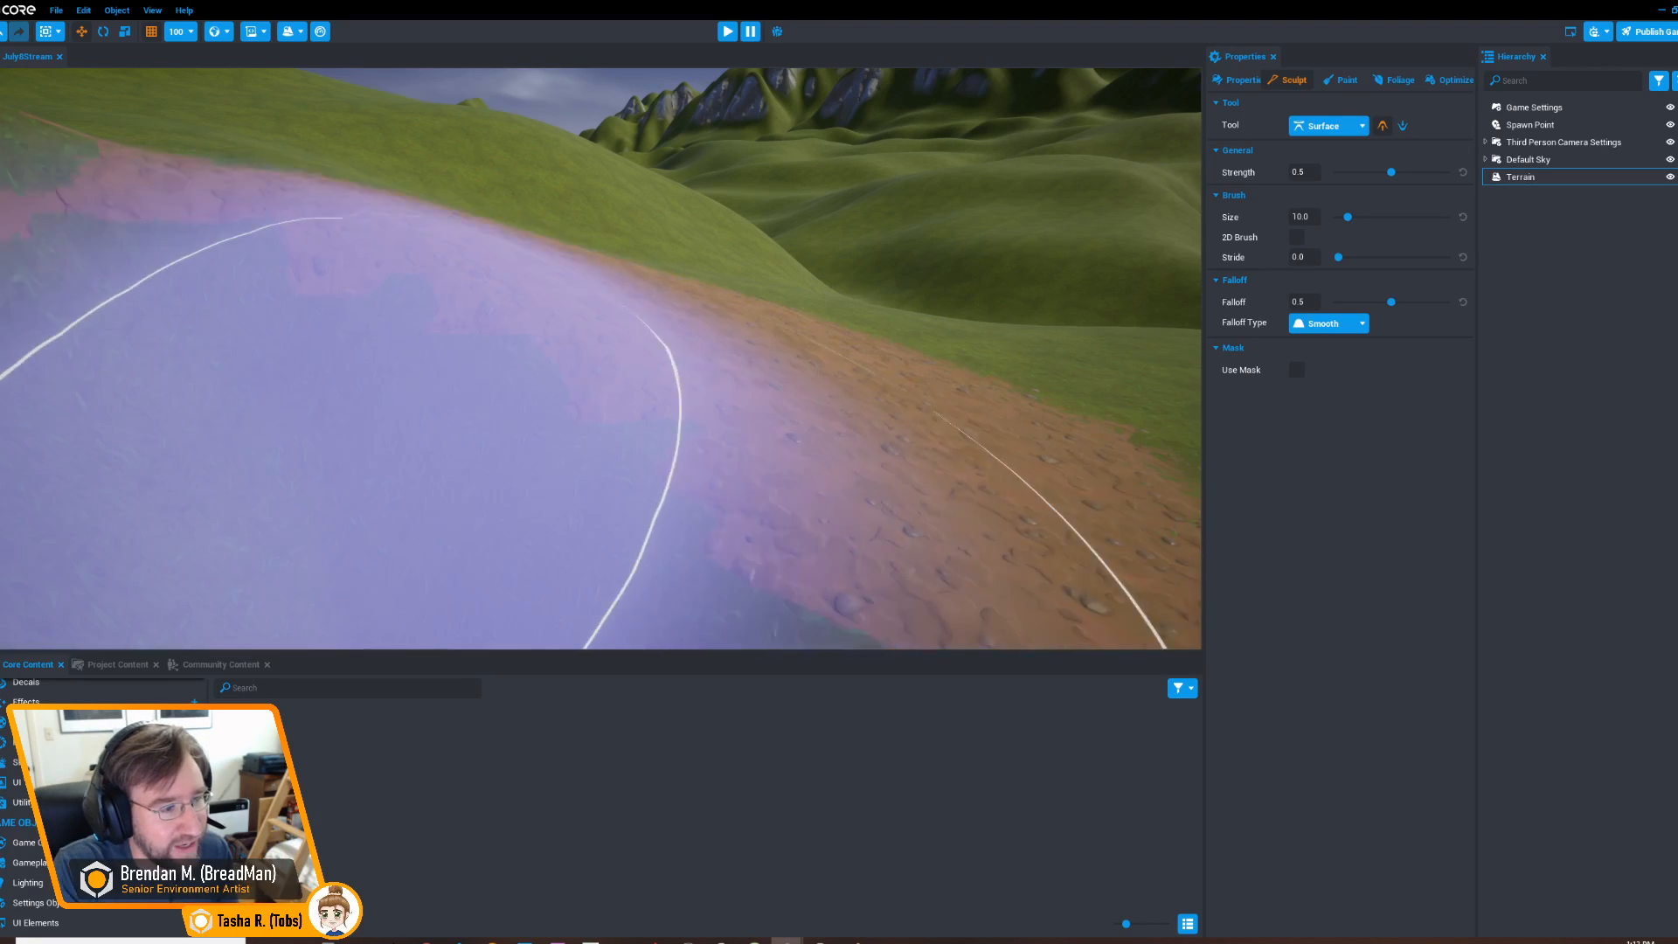
mouse_move(568, 393)
right_down()
mouse_move(725, 389)
mouse_move(668, 350)
right_up()
key(s)
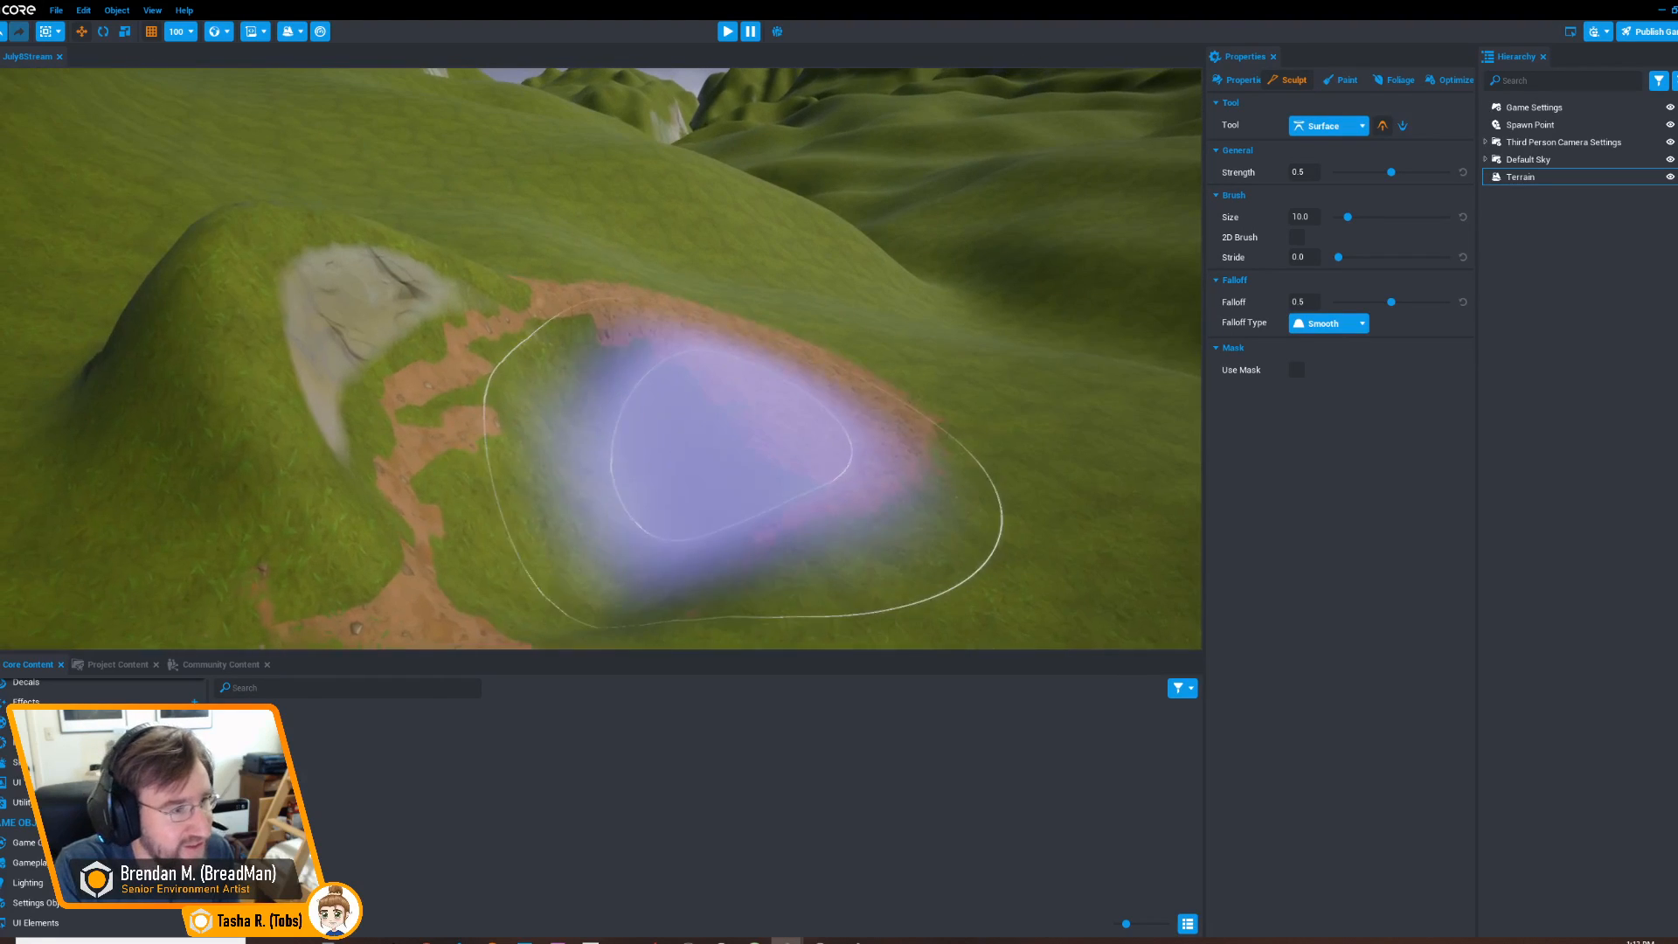
key(ctrl+z)
key(ctrl+z)
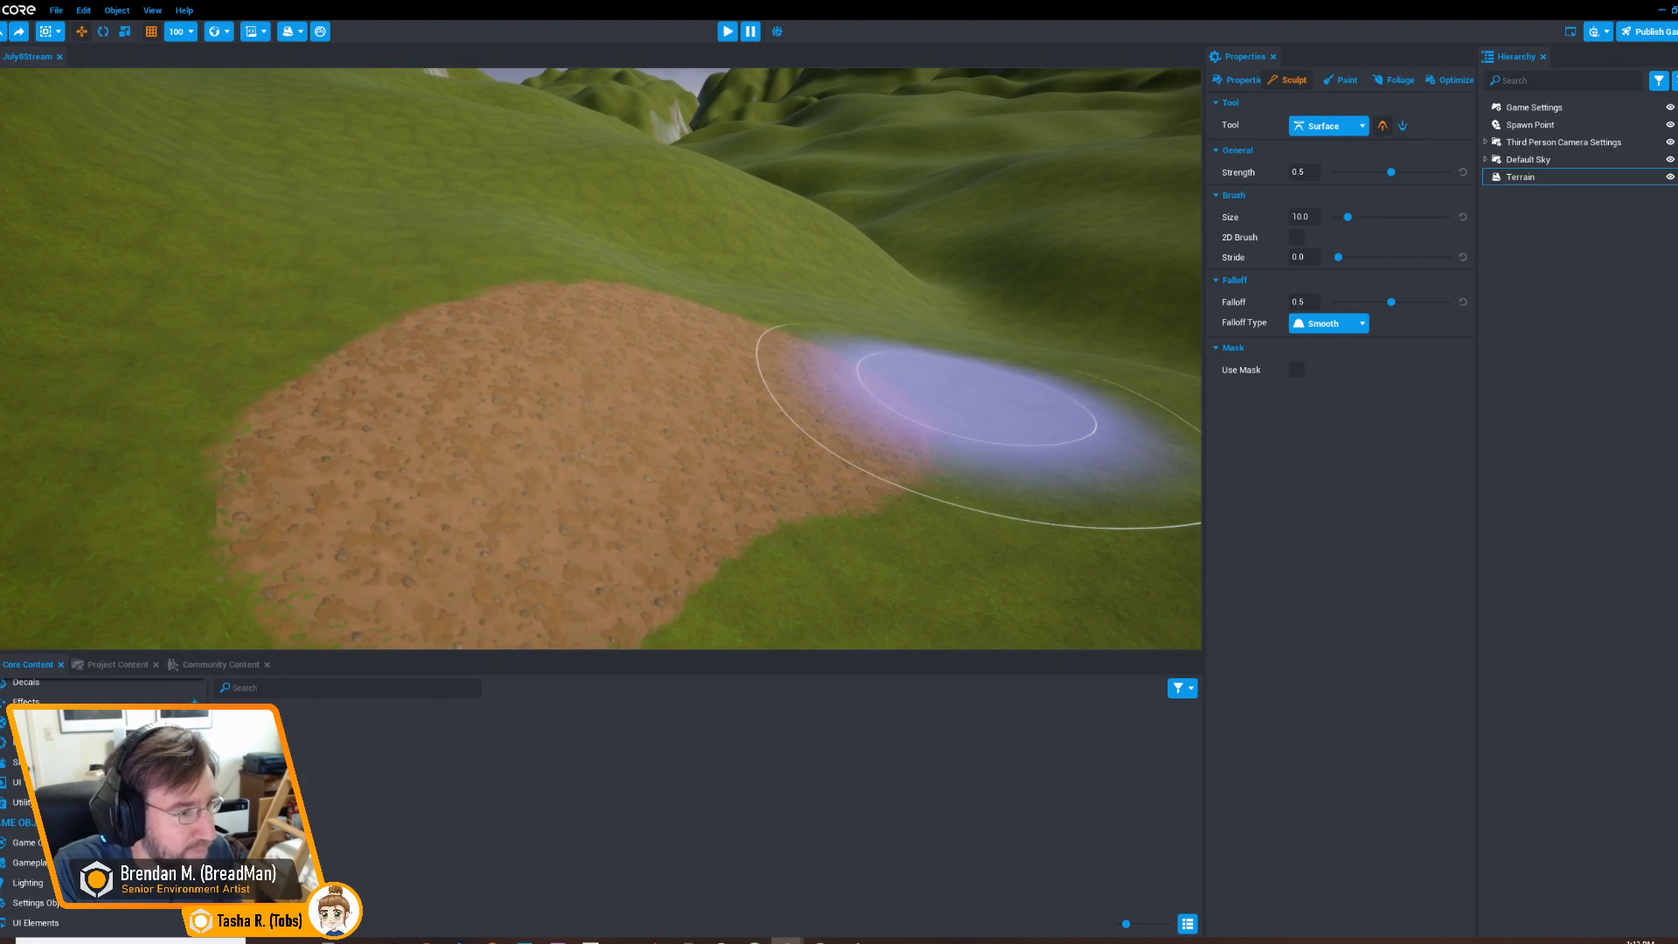
Build a flat raised platform on the grassy slope using the Level tool with radius 10.0, height 10.0 and falloff 0.1
mouse_move(797, 384)
right_down()
mouse_move(376, 441)
mouse_move(887, 387)
mouse_move(743, 423)
mouse_move(775, 429)
mouse_move(398, 419)
mouse_move(548, 402)
mouse_move(442, 431)
mouse_move(644, 385)
mouse_move(554, 418)
mouse_move(442, 411)
mouse_move(685, 449)
mouse_move(600, 416)
mouse_move(709, 433)
mouse_move(749, 516)
mouse_move(1114, 328)
right_up()
click(1350, 126)
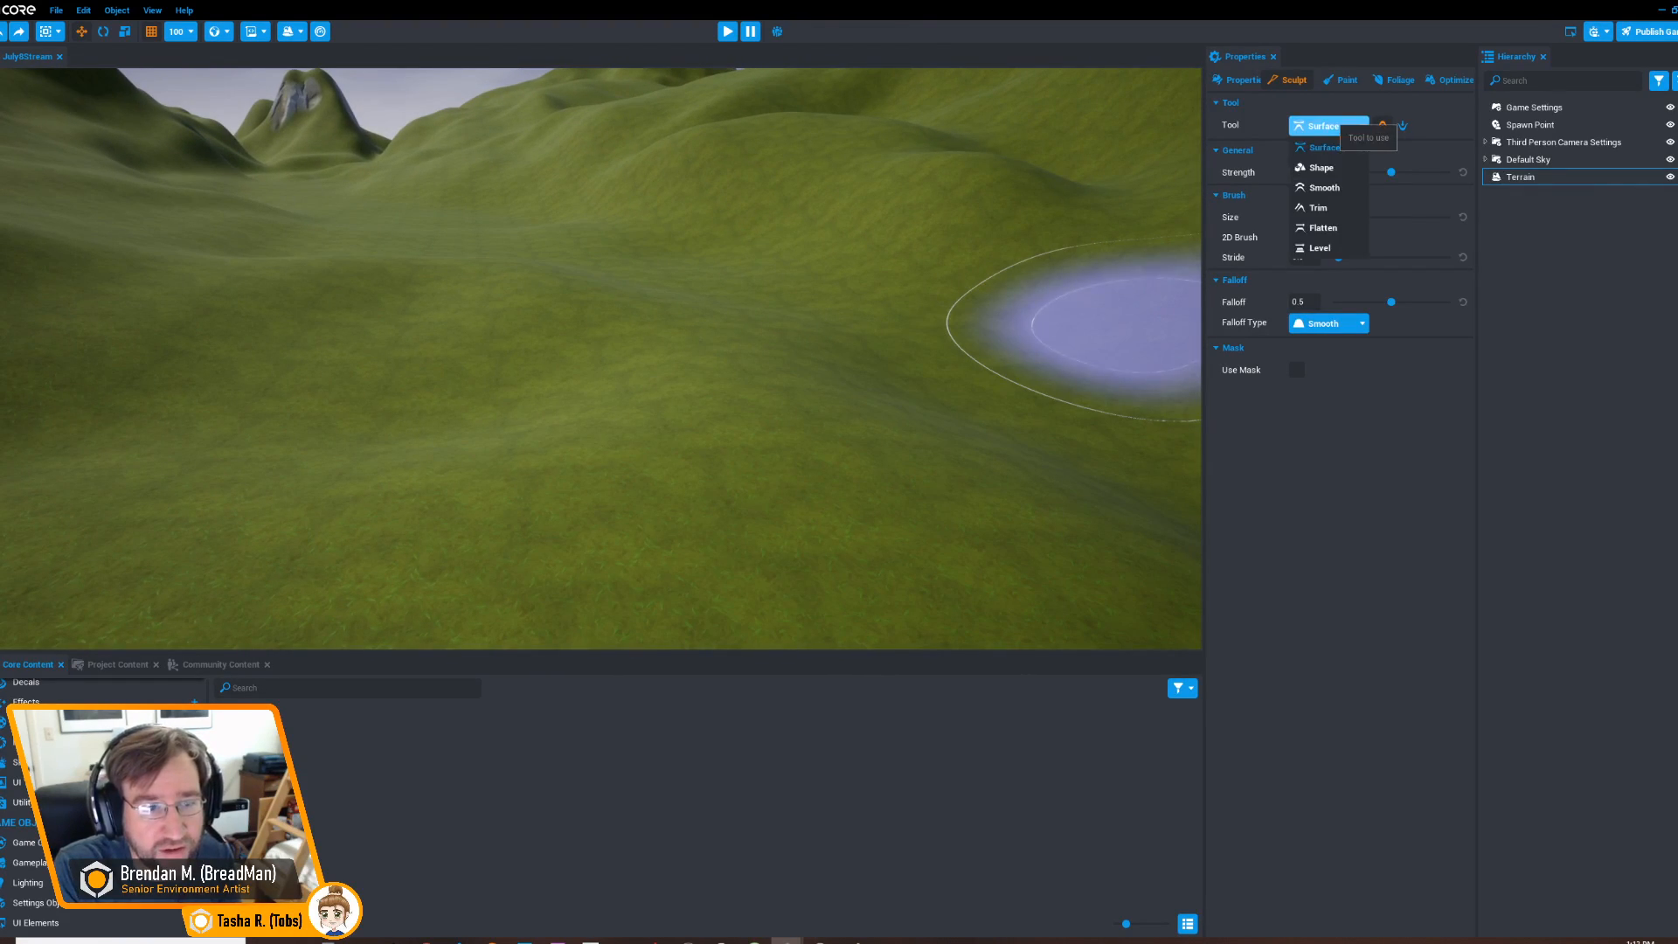
click(1317, 248)
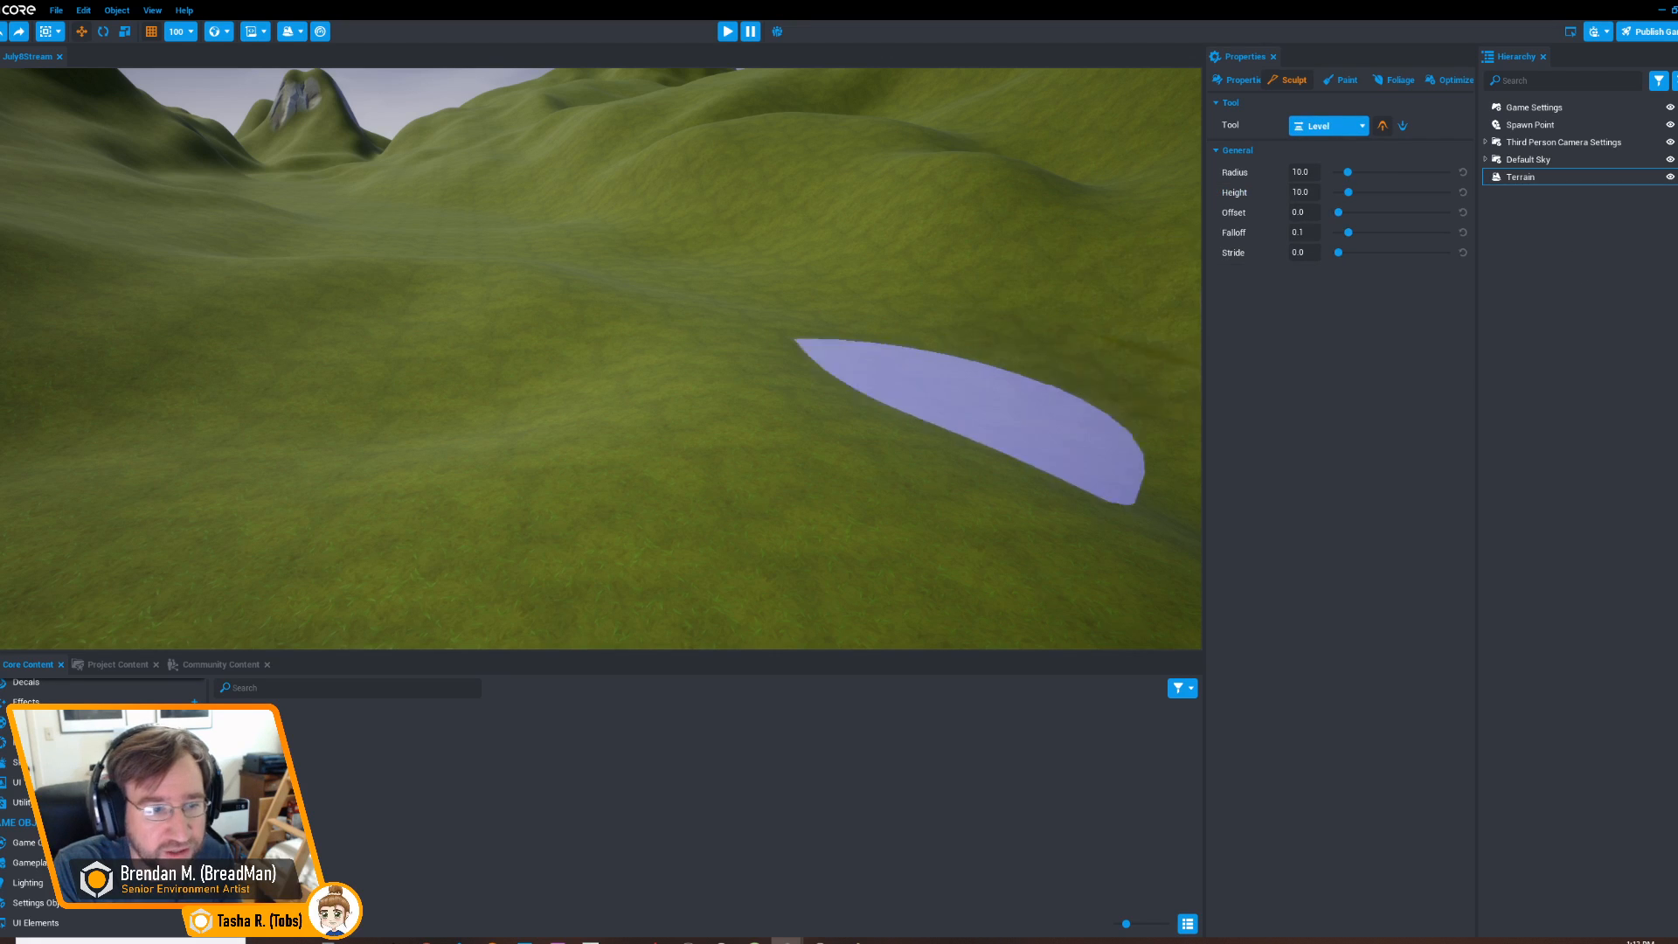
mouse_move(393, 419)
right_down()
mouse_move(576, 476)
mouse_move(712, 472)
mouse_move(680, 449)
mouse_move(577, 506)
mouse_move(494, 516)
mouse_move(563, 463)
mouse_move(410, 489)
mouse_move(411, 507)
mouse_move(423, 389)
mouse_move(611, 446)
mouse_move(367, 407)
right_up()
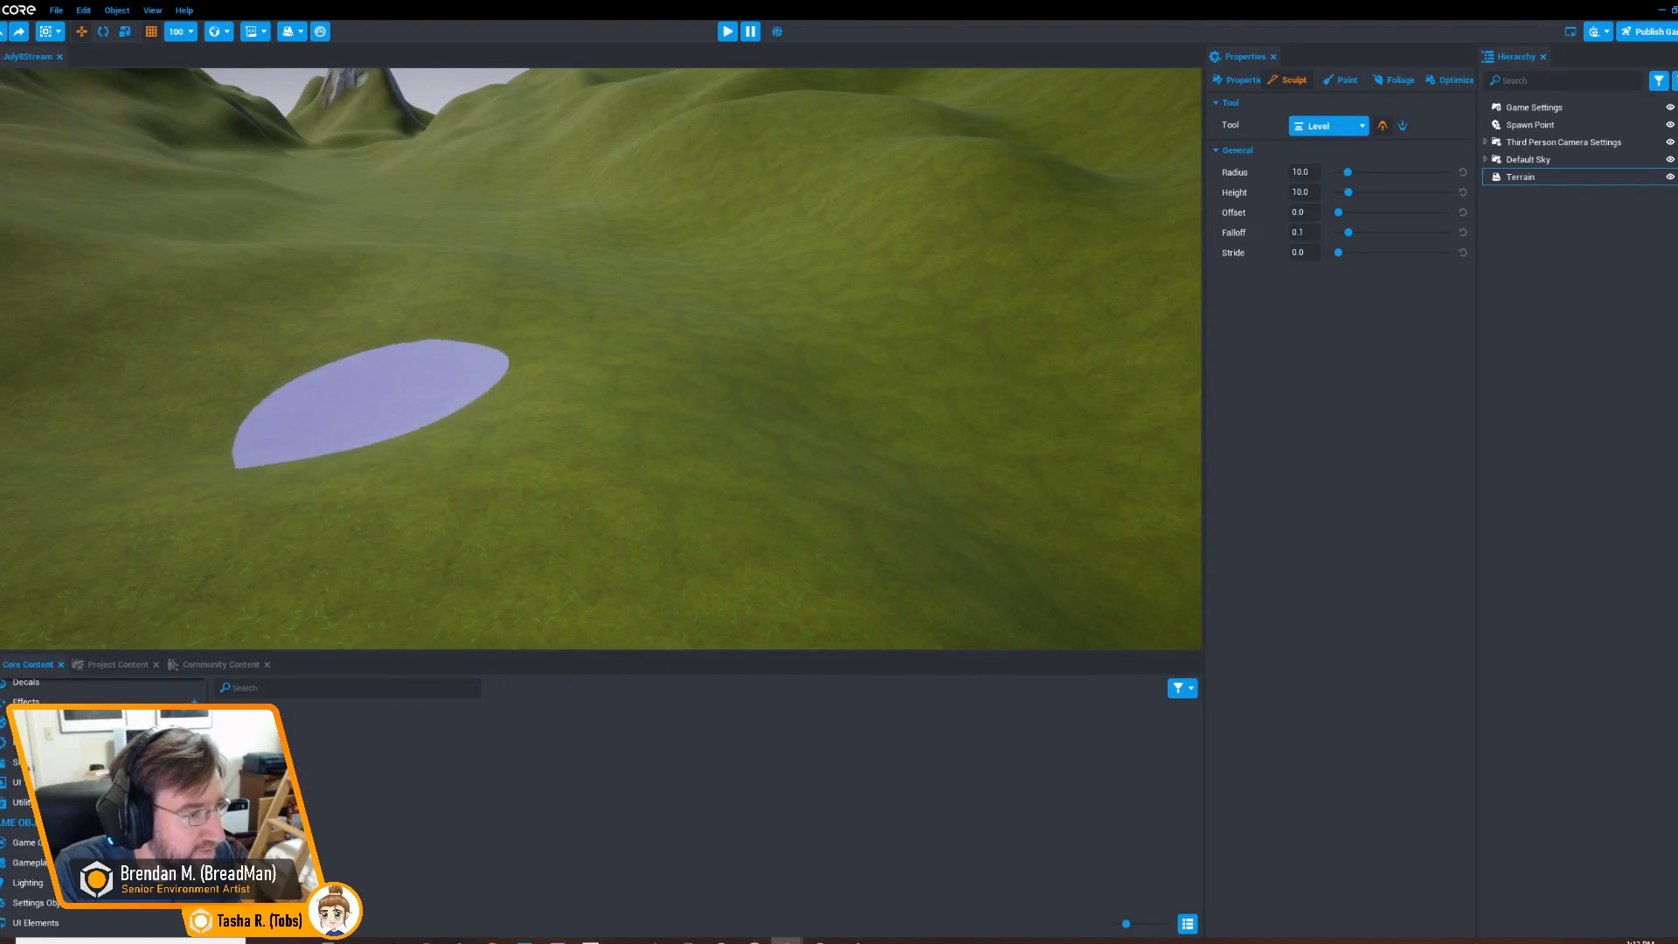
drag(515, 437, 516, 374)
click(262, 398)
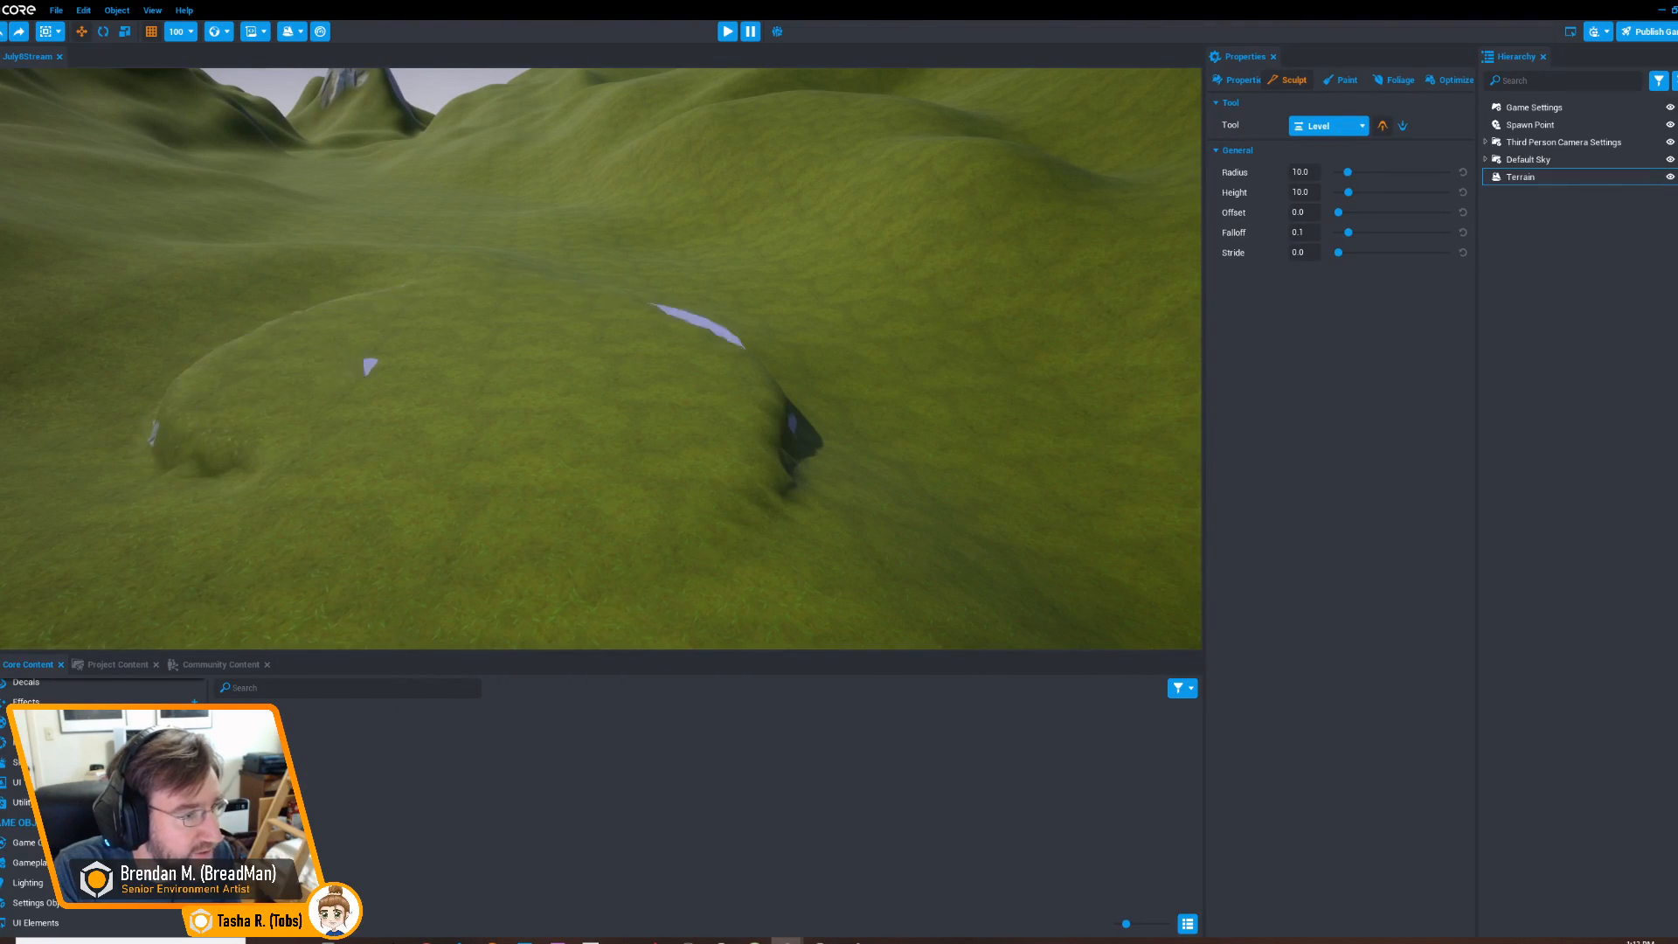
mouse_move(603, 485)
right_down()
mouse_move(752, 480)
mouse_move(787, 415)
mouse_move(804, 432)
right_up()
click(769, 454)
key(s)
Raise rounded bumps over the levelled platform with the Surface tool at strength 0.5 and brush size 10.0
click(1328, 126)
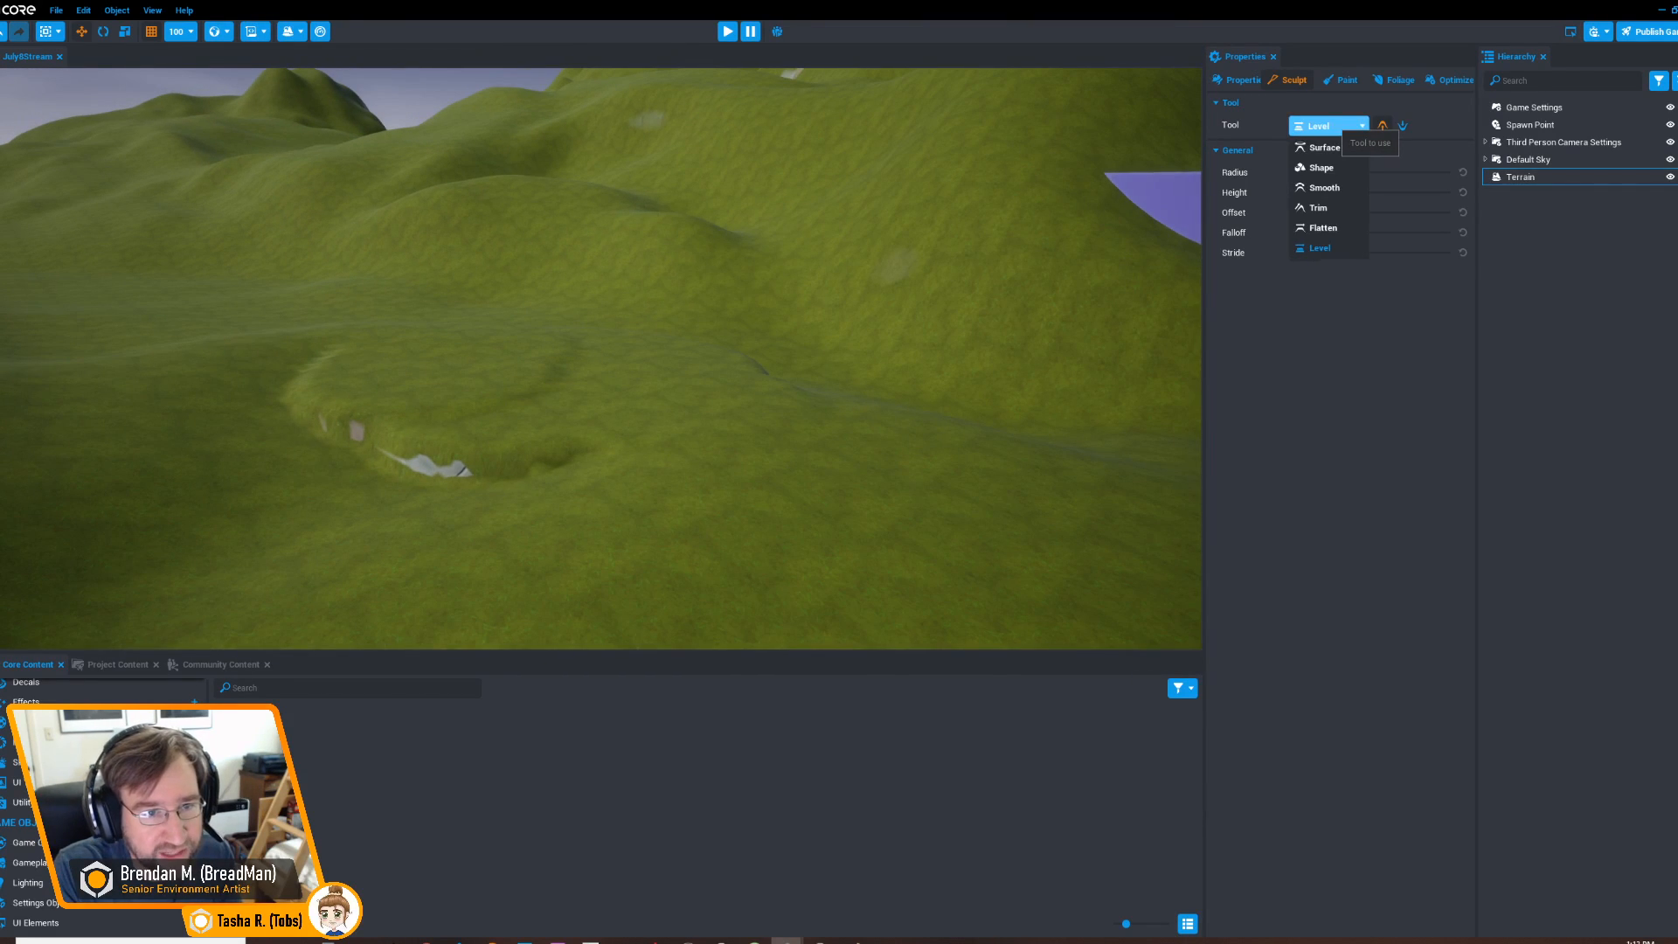
click(1328, 126)
click(1332, 126)
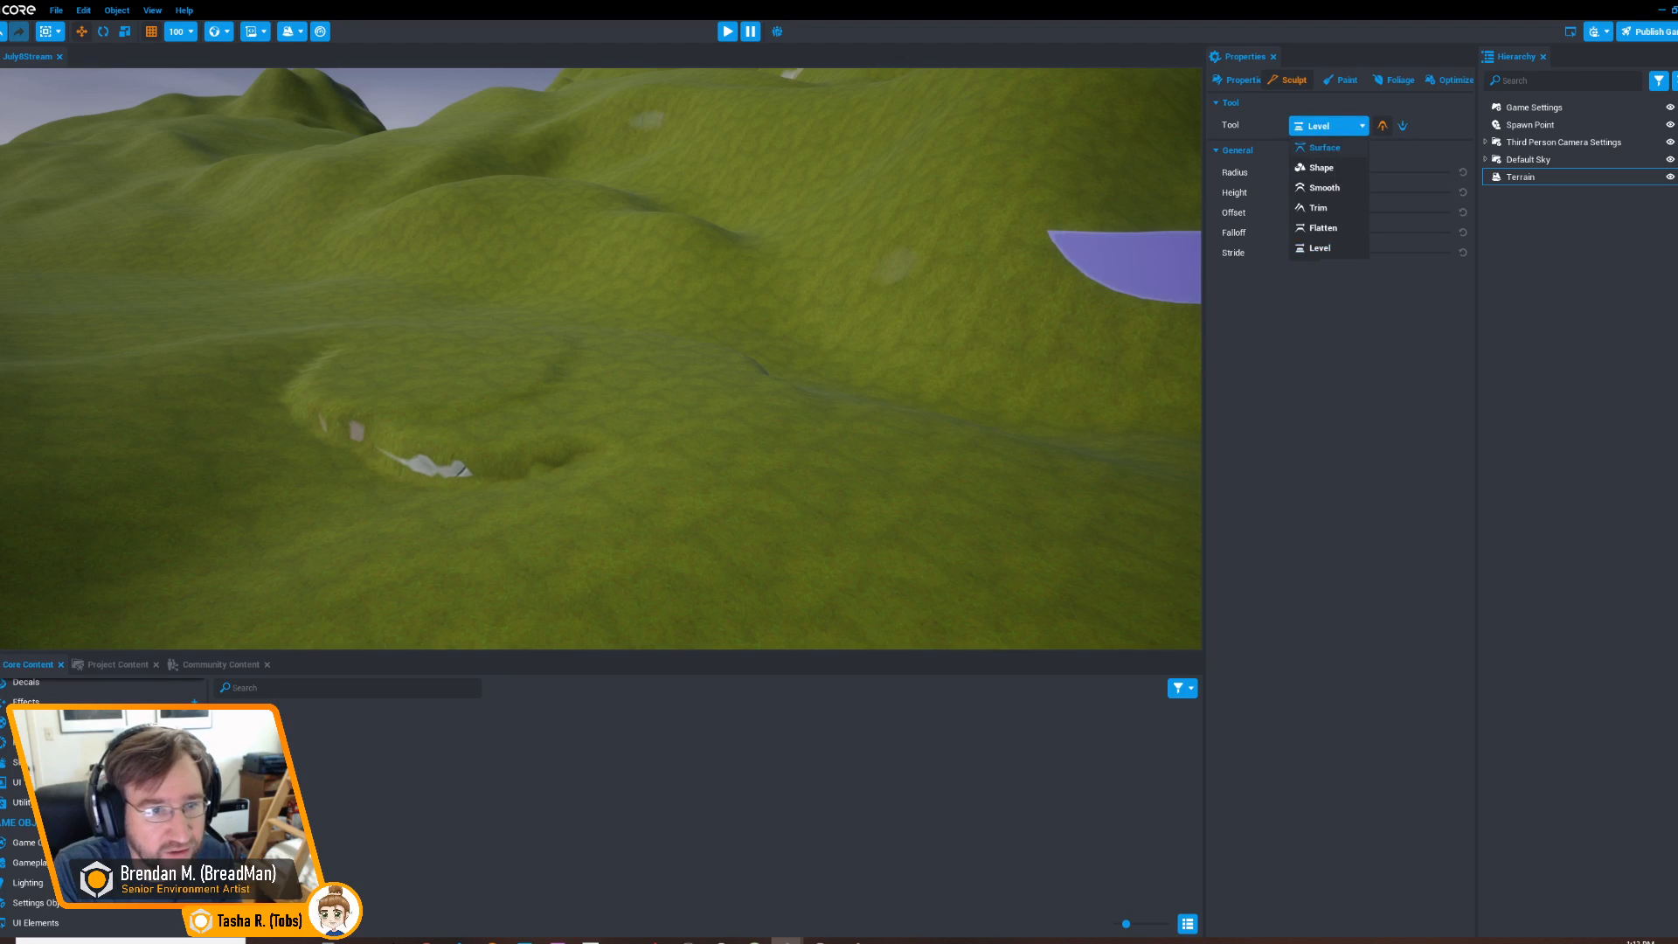
click(1324, 147)
mouse_move(690, 349)
right_down()
mouse_move(562, 359)
mouse_move(348, 339)
right_up()
mouse_move(187, 385)
right_down()
mouse_move(420, 367)
mouse_move(731, 382)
right_up()
mouse_move(730, 382)
mouse_down()
mouse_move(406, 343)
mouse_move(908, 385)
mouse_up()
mouse_move(909, 384)
right_down()
mouse_move(698, 393)
mouse_move(1067, 385)
right_up()
drag(1067, 386, 394, 393)
right_drag(397, 428, 974, 426)
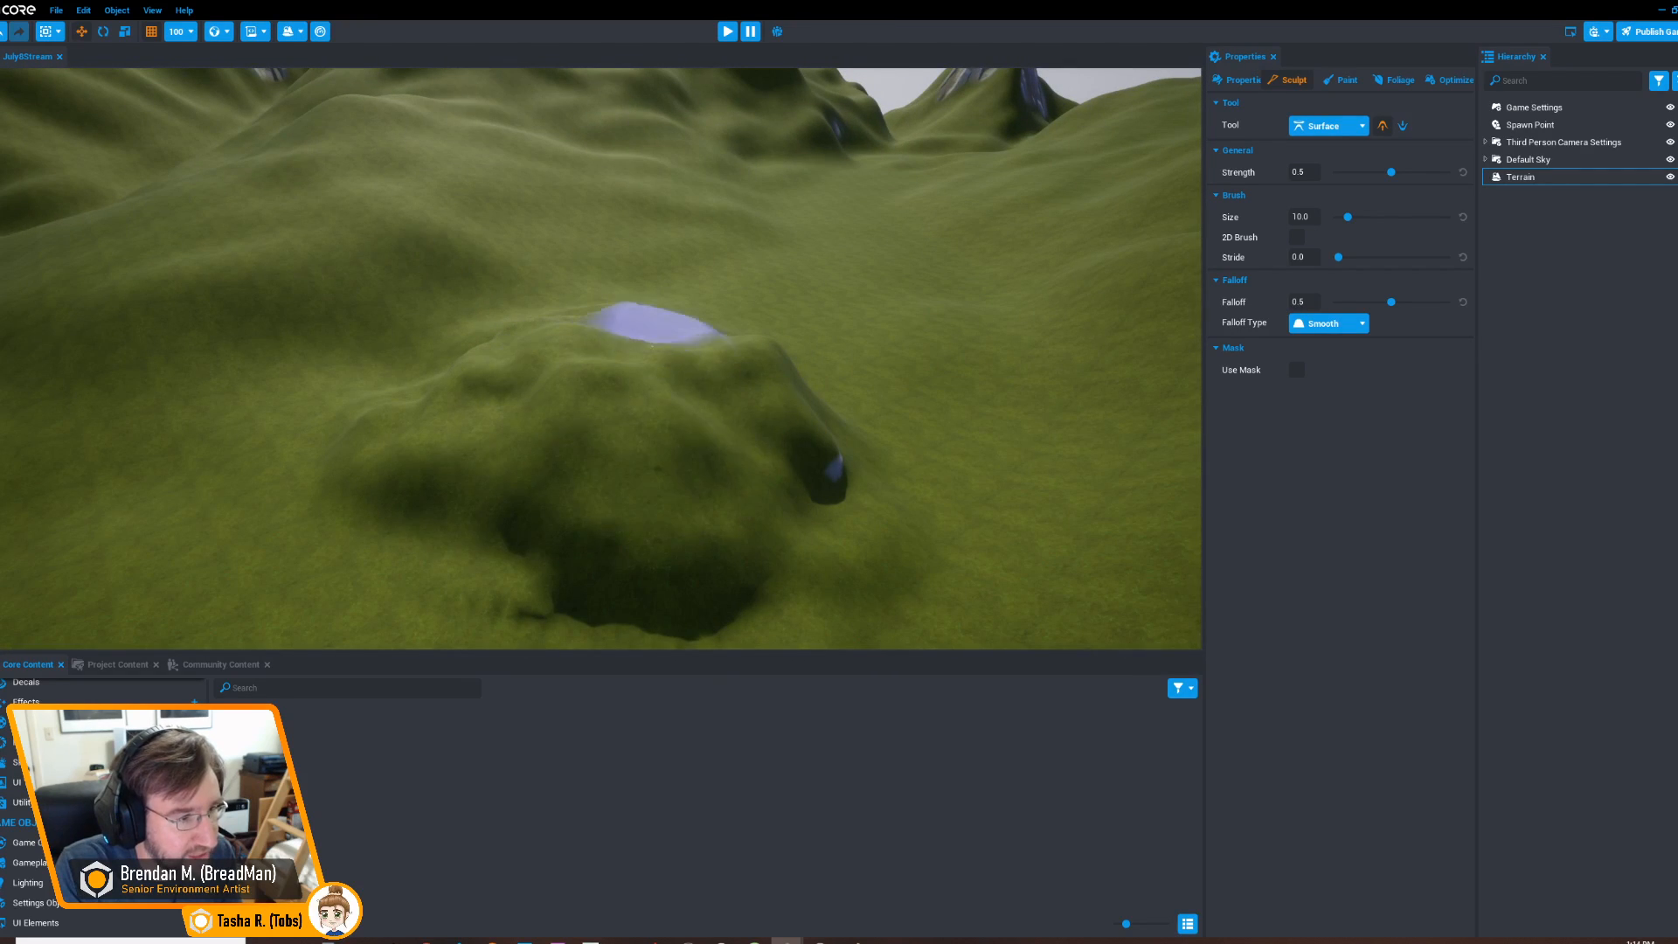
Add more Surface tool strokes around the mound's sides to build it into a taller, lumpy hill
right_drag(699, 444, 838, 419)
mouse_move(681, 353)
right_down()
mouse_move(860, 398)
mouse_move(1031, 393)
right_up()
drag(874, 410, 441, 410)
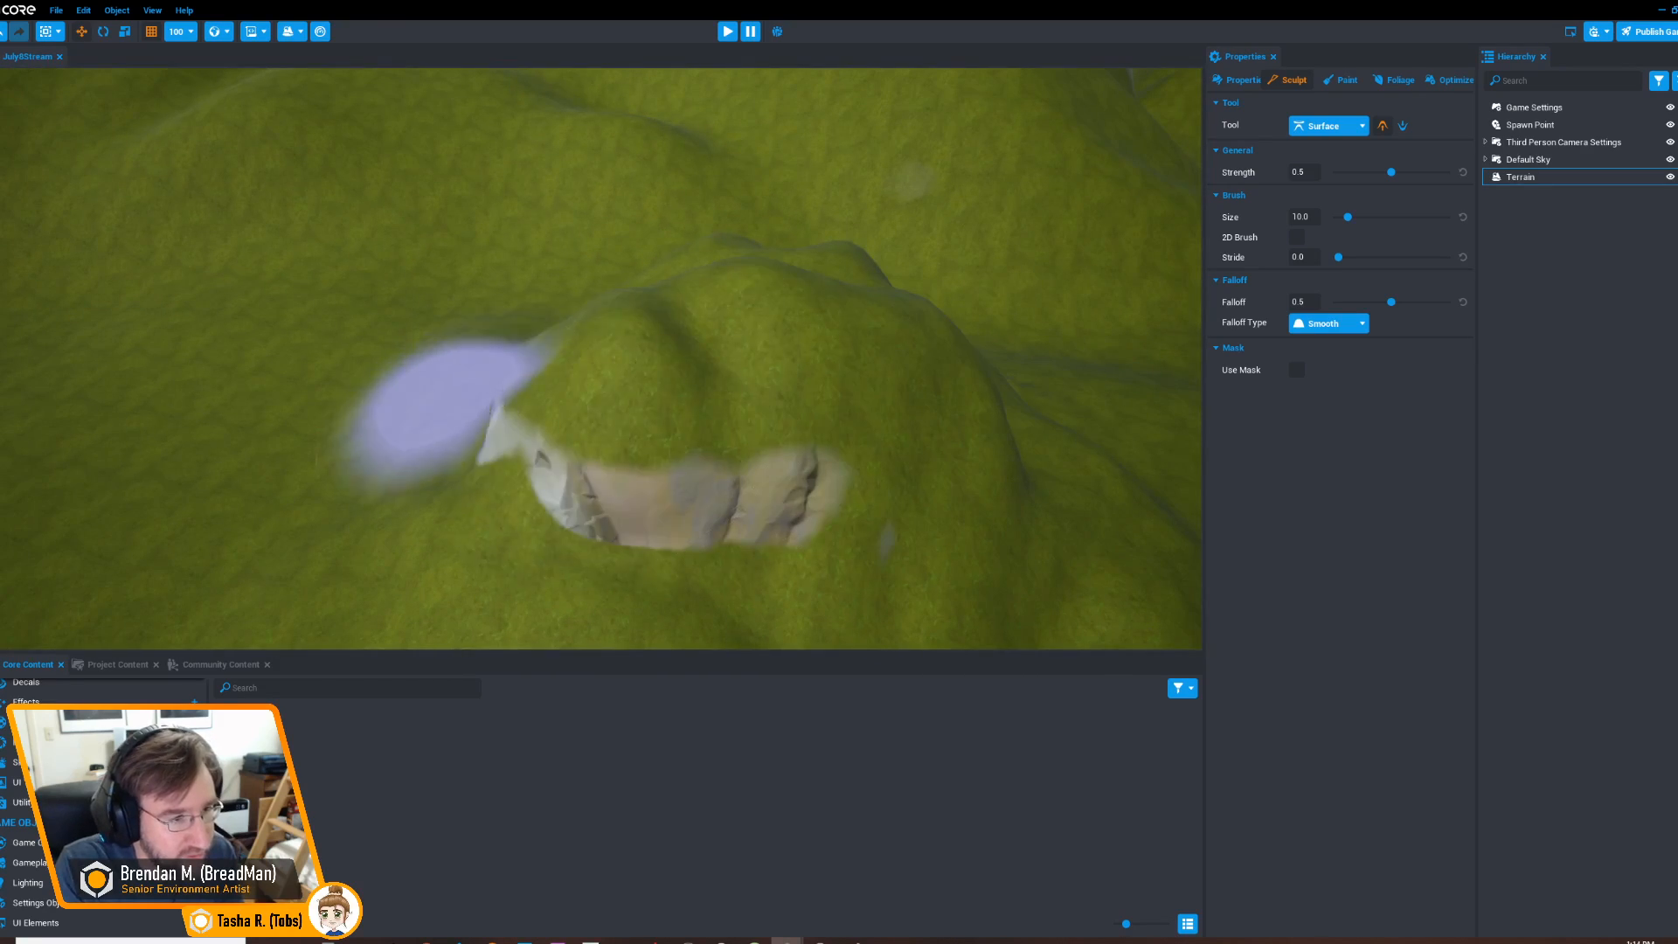
right_drag(441, 411, 883, 445)
drag(883, 445, 711, 498)
mouse_move(711, 498)
right_down()
mouse_move(706, 471)
mouse_move(292, 431)
mouse_move(307, 480)
mouse_move(262, 485)
right_up()
drag(262, 485, 559, 503)
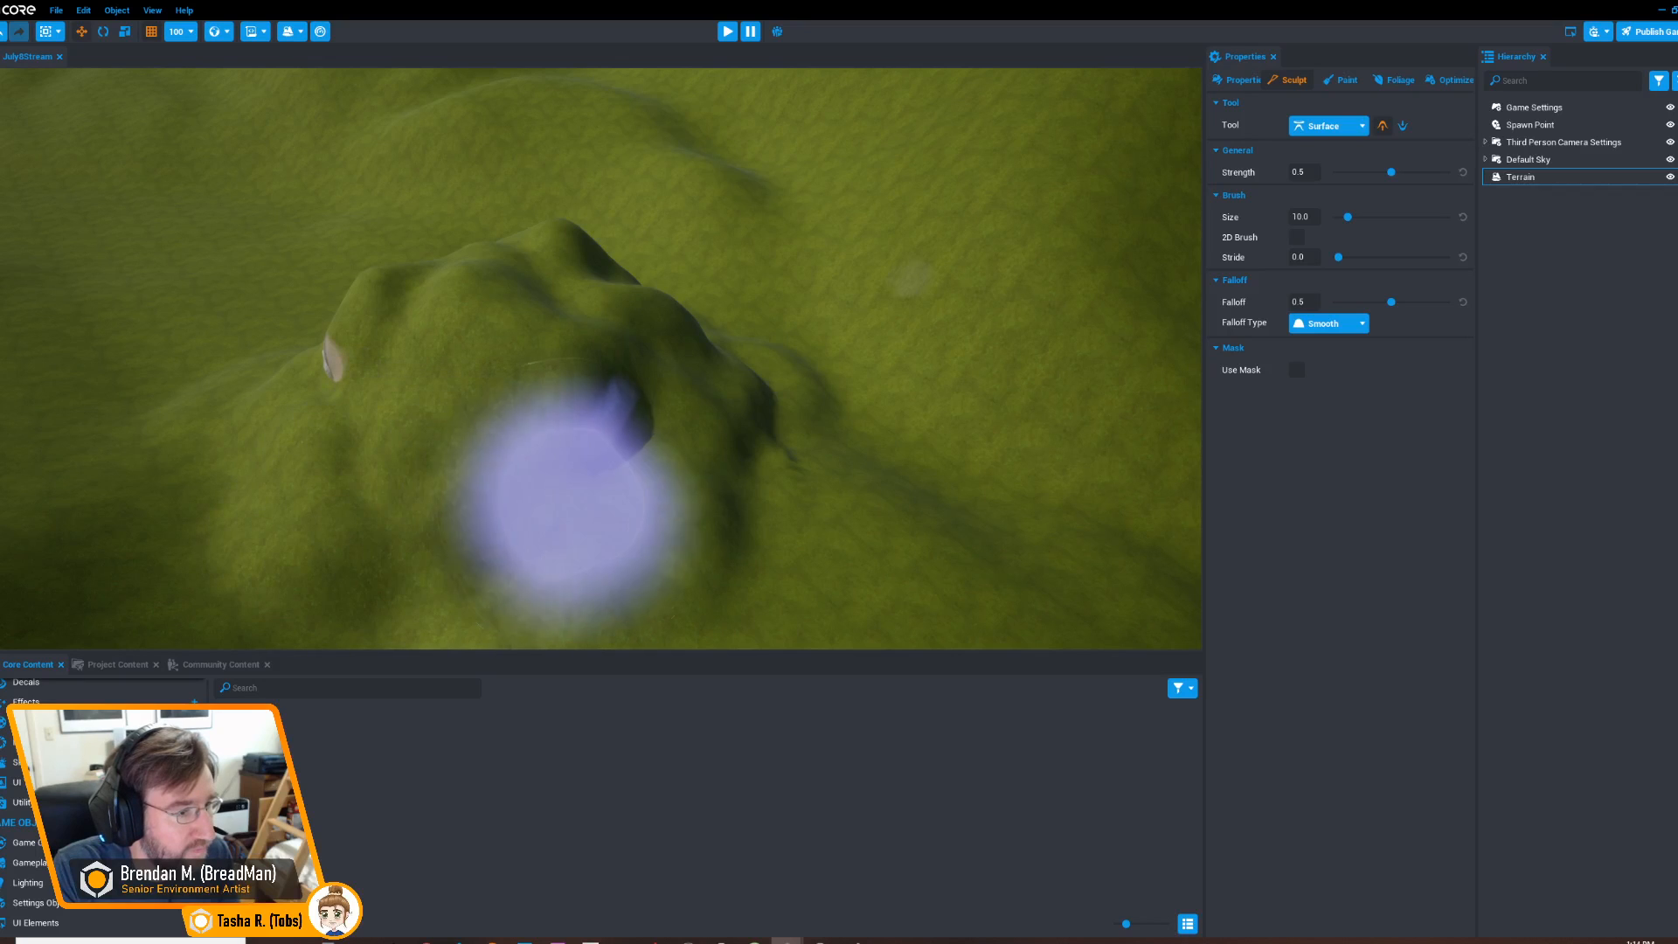
mouse_move(846, 445)
right_down()
mouse_move(711, 449)
mouse_move(741, 485)
mouse_move(502, 397)
mouse_move(544, 449)
mouse_move(624, 446)
right_up()
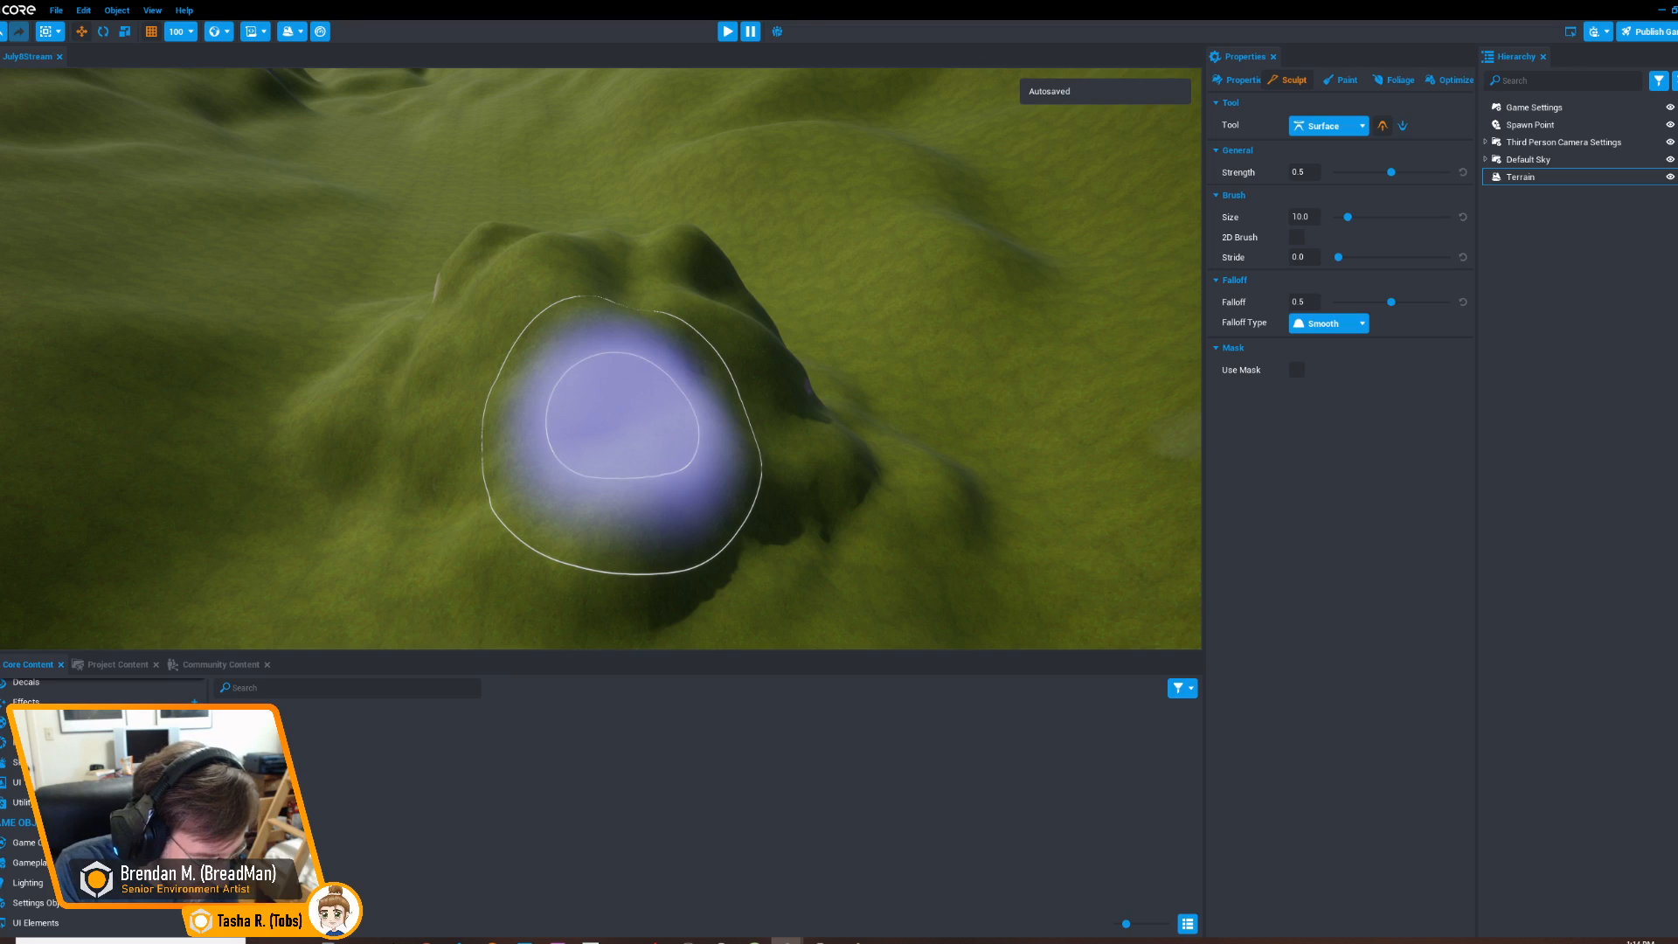
Try enlarging and shrinking the Surface brush over the lumpy hill, ending at size 10.0
mouse_move(621, 415)
right_down()
mouse_move(693, 388)
mouse_move(703, 341)
right_up()
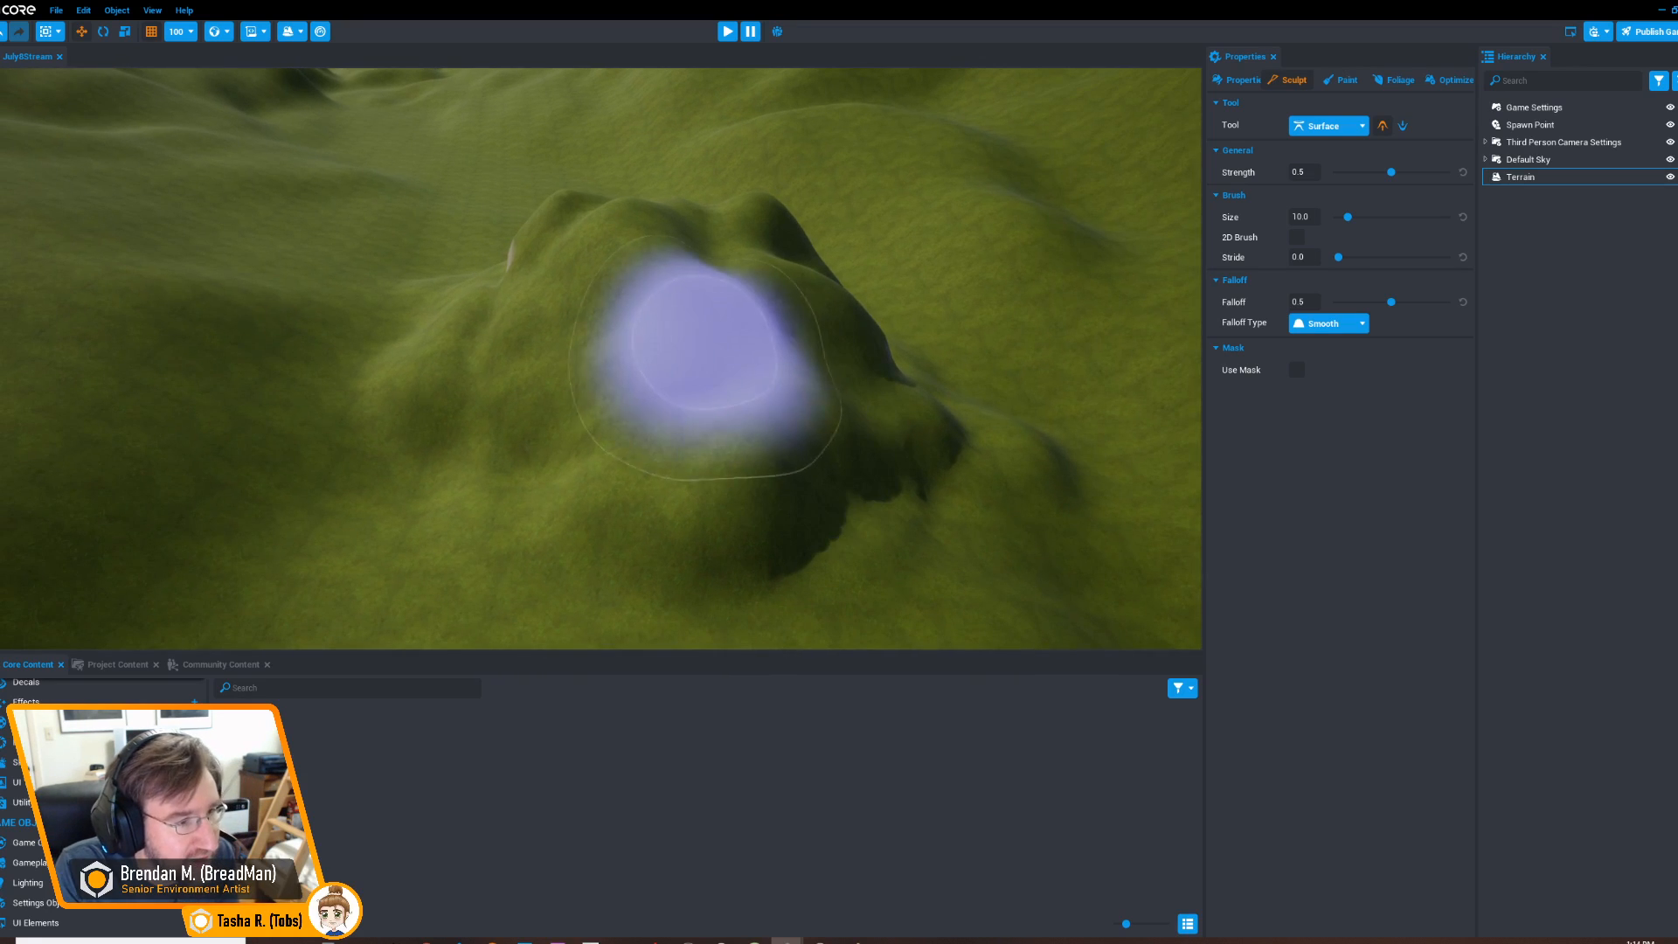
key(bracketright)
key(bracketright)
key(bracketright)
key(bracketright)
key(bracketleft)
key(bracketleft)
key(bracketleft)
key(bracketleft)
key(bracketleft)
key(bracketleft)
key(bracketleft)
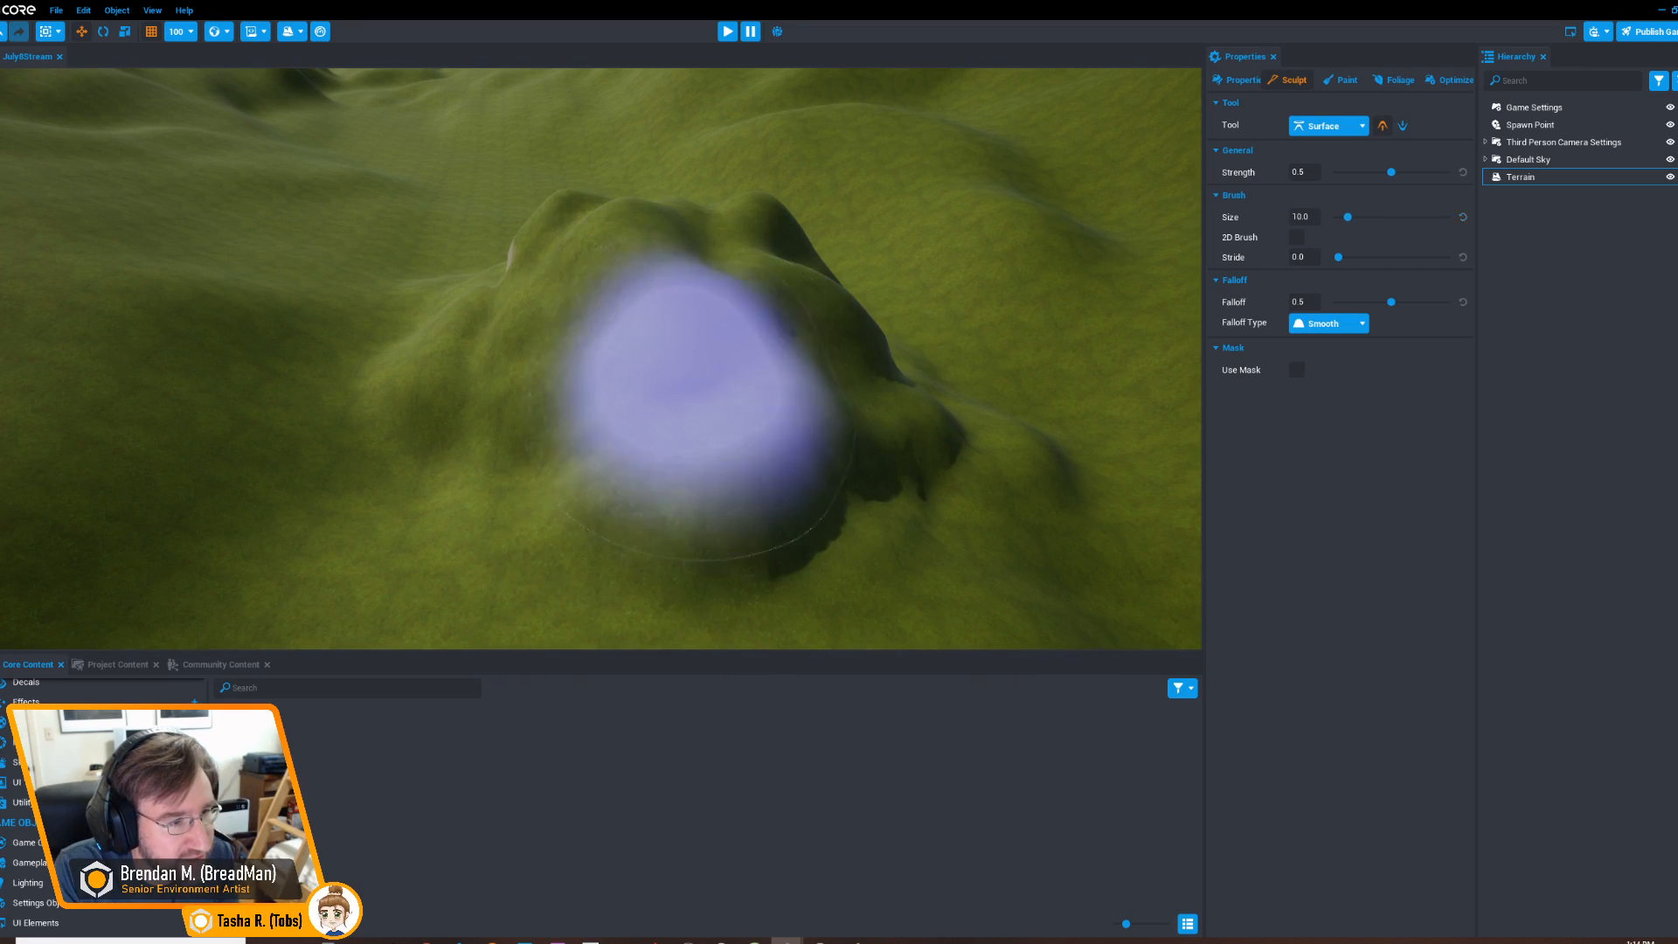
key(bracketleft)
key(bracketleft)
key(bracketleft)
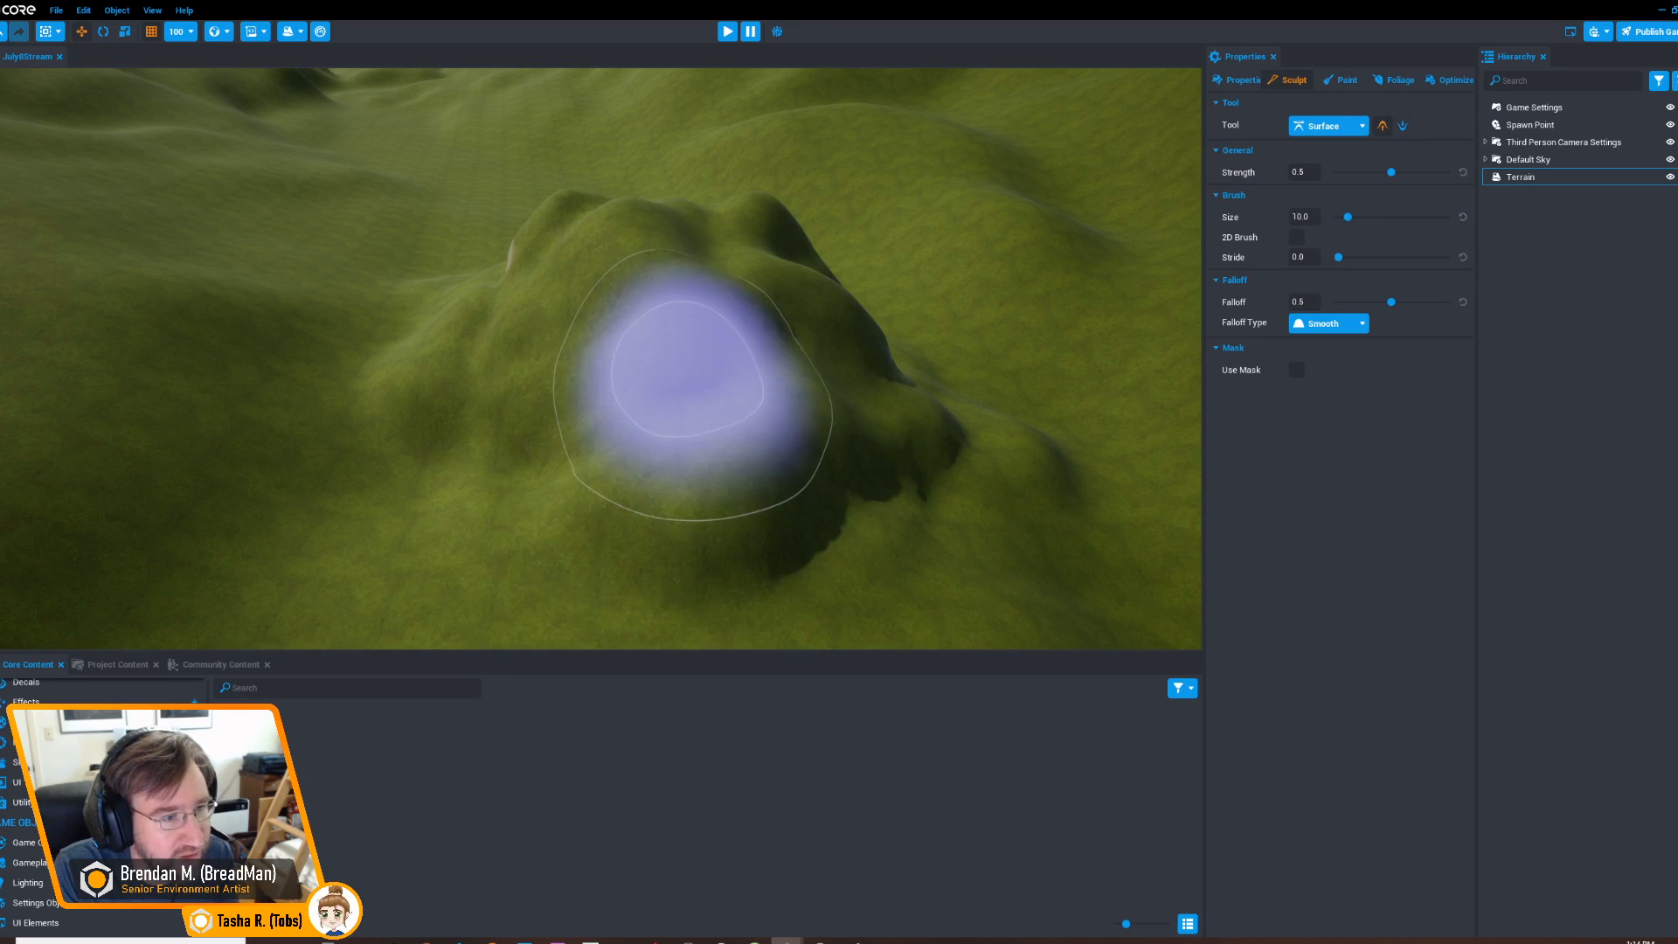
Soften the bumps of the lumpy hill with the Smooth tool at strength 0.5 and size 10.0
mouse_move(703, 472)
right_down()
mouse_move(580, 443)
mouse_move(842, 411)
mouse_move(899, 431)
mouse_move(686, 437)
mouse_move(643, 463)
mouse_move(666, 442)
mouse_move(646, 428)
mouse_move(711, 373)
mouse_move(805, 431)
right_up()
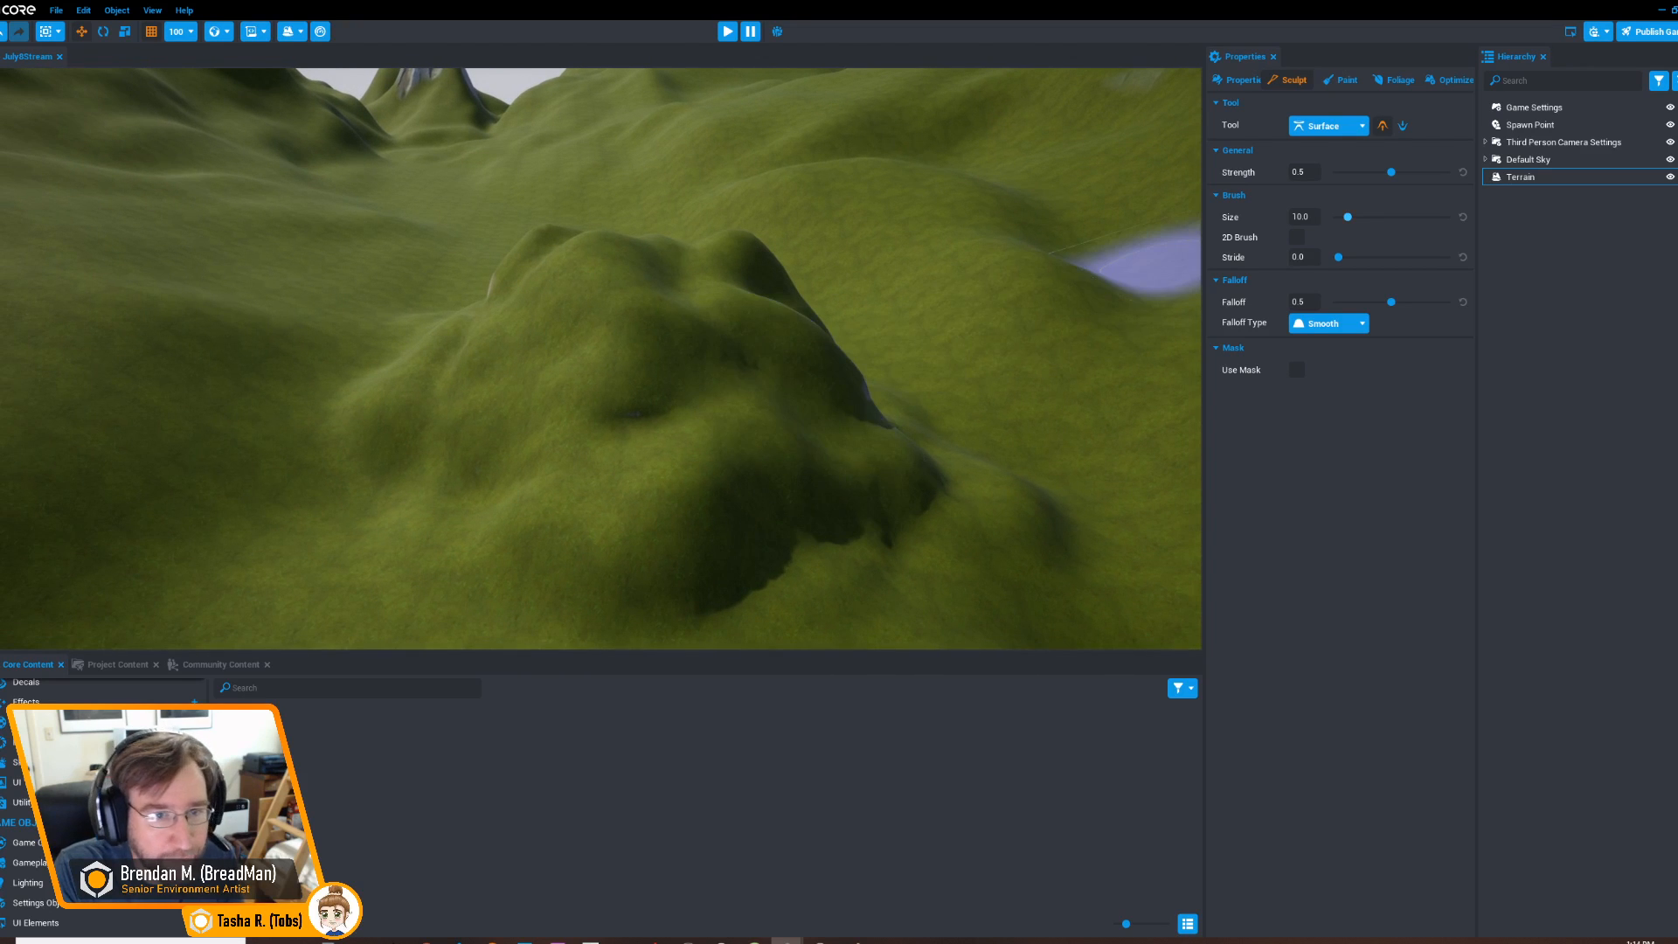
click(1328, 125)
click(1315, 202)
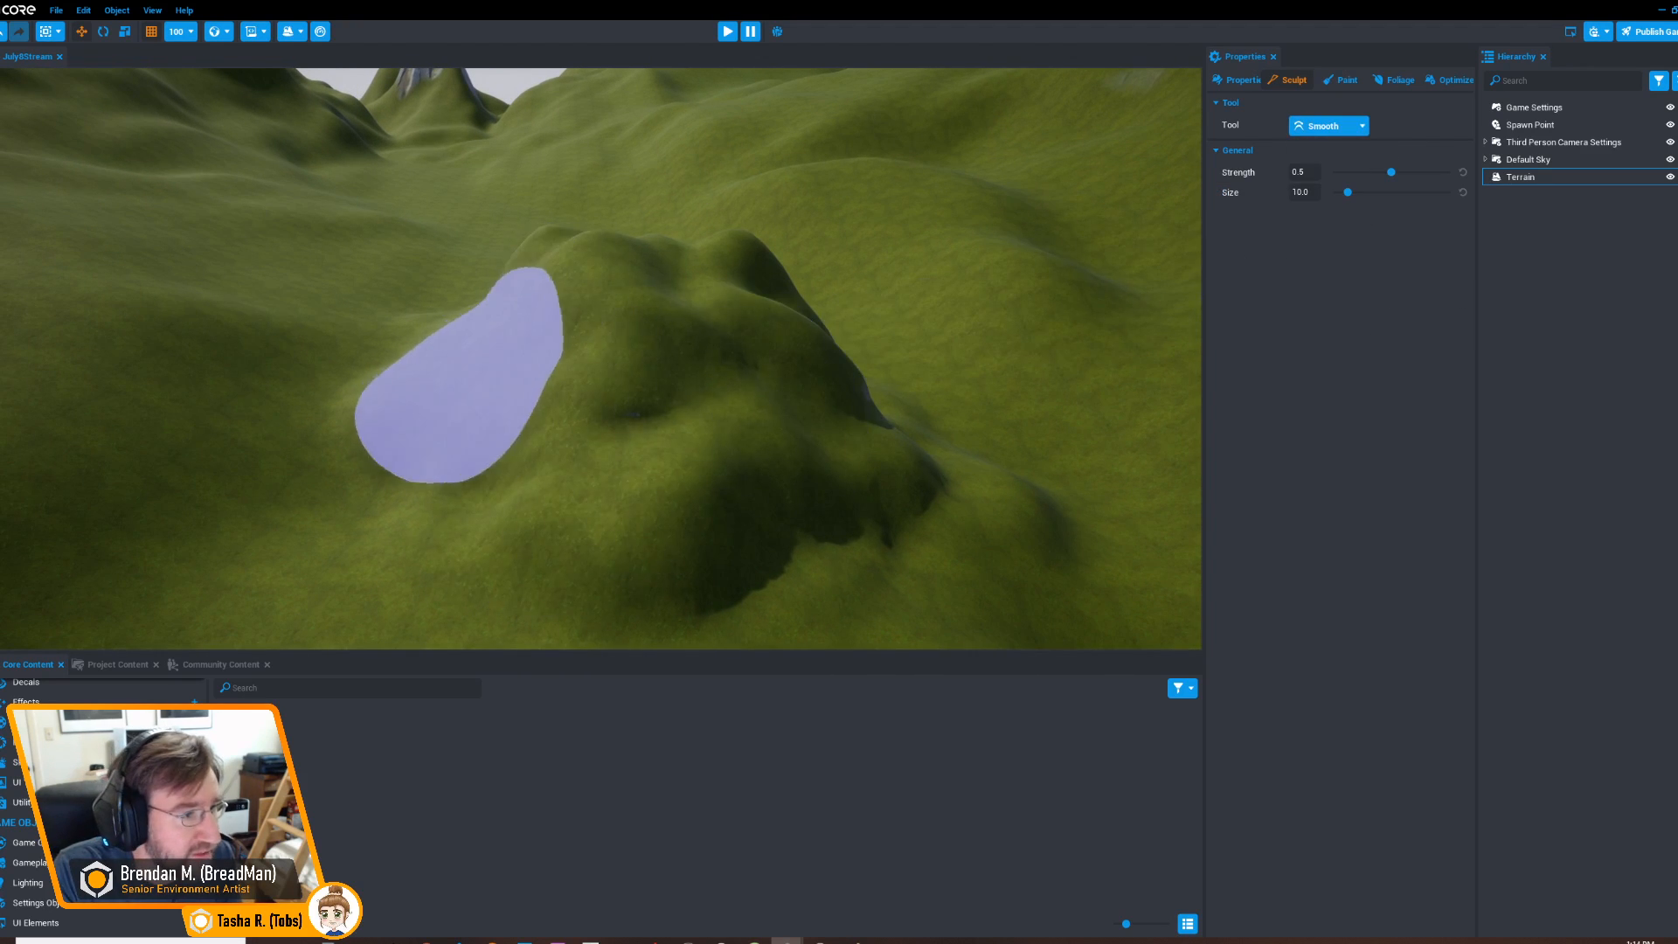
right_drag(681, 515, 445, 472)
mouse_move(693, 344)
right_down()
mouse_move(555, 376)
mouse_move(469, 341)
mouse_move(682, 349)
mouse_move(581, 335)
right_up()
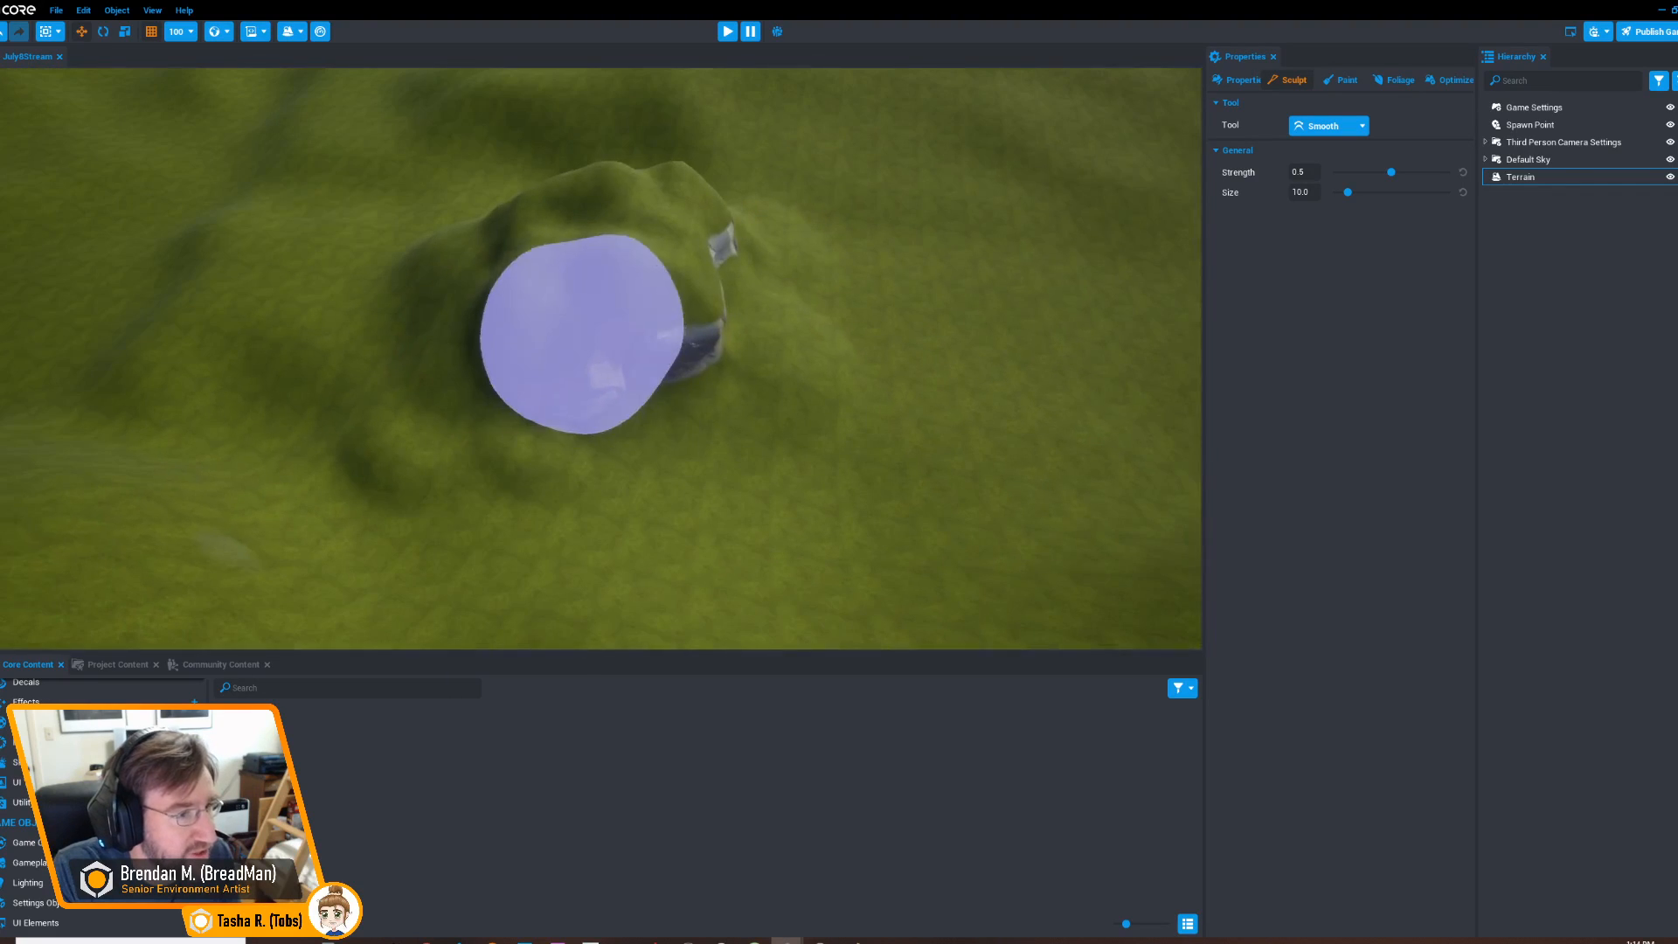
mouse_move(704, 528)
right_down()
mouse_move(786, 533)
mouse_move(959, 487)
mouse_move(1123, 337)
right_up()
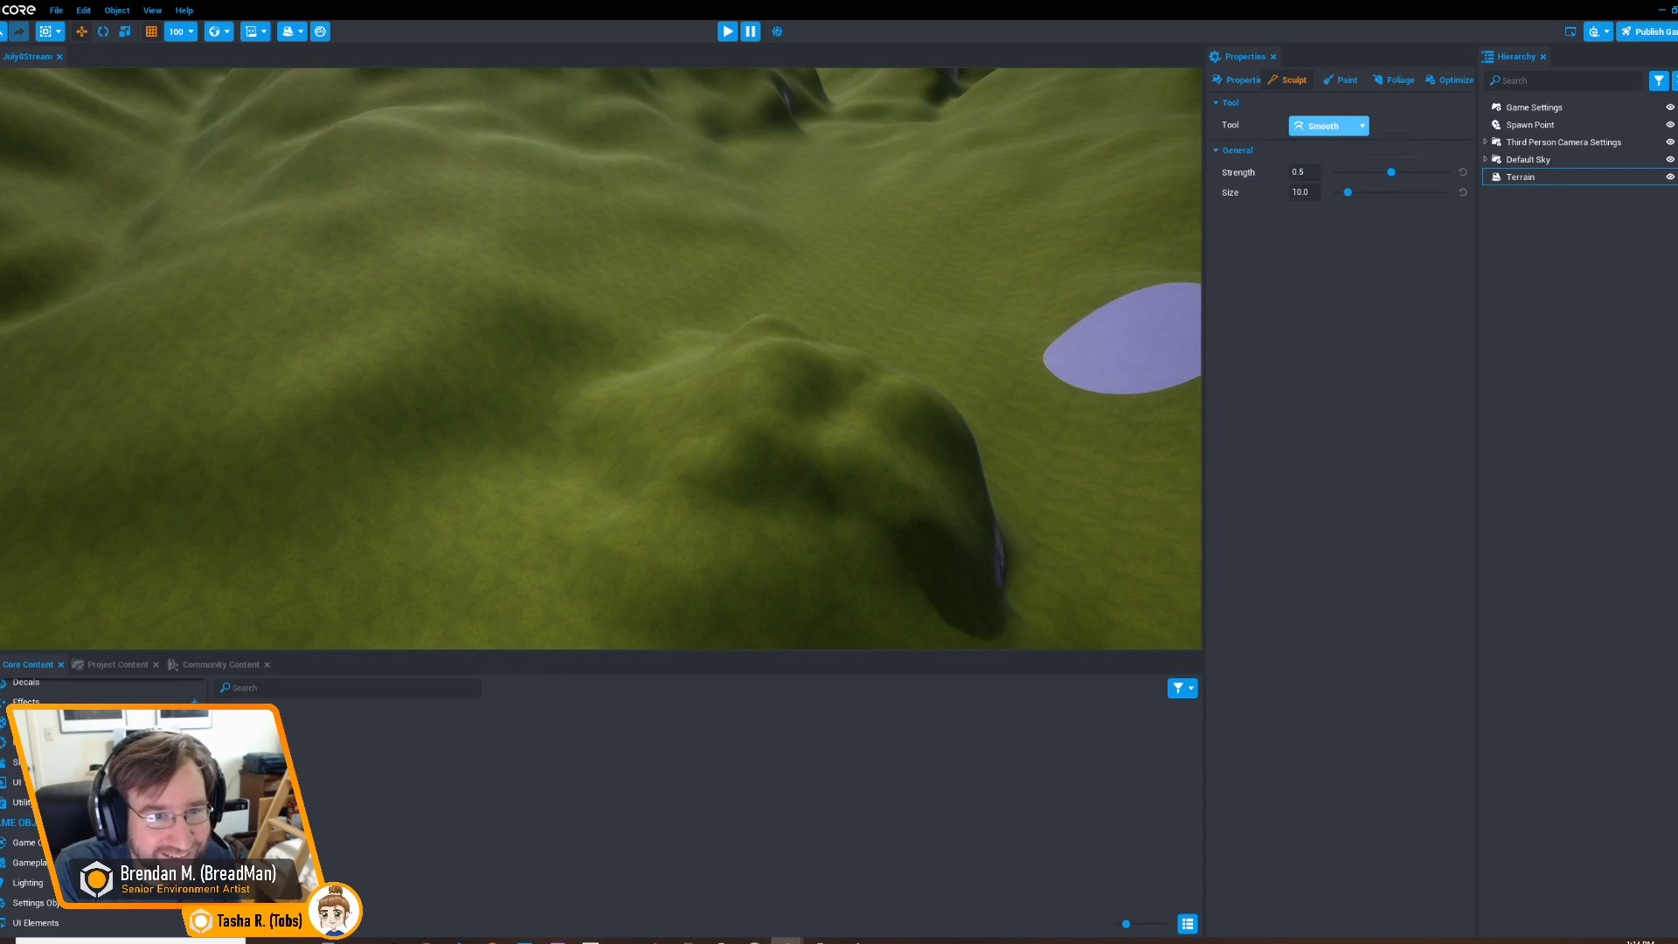
Flatten the smoothed hill into a broad, steep-sided platform with the Level tool at radius 10.0, height 10.0 and falloff 0.1
click(1328, 126)
click(1319, 249)
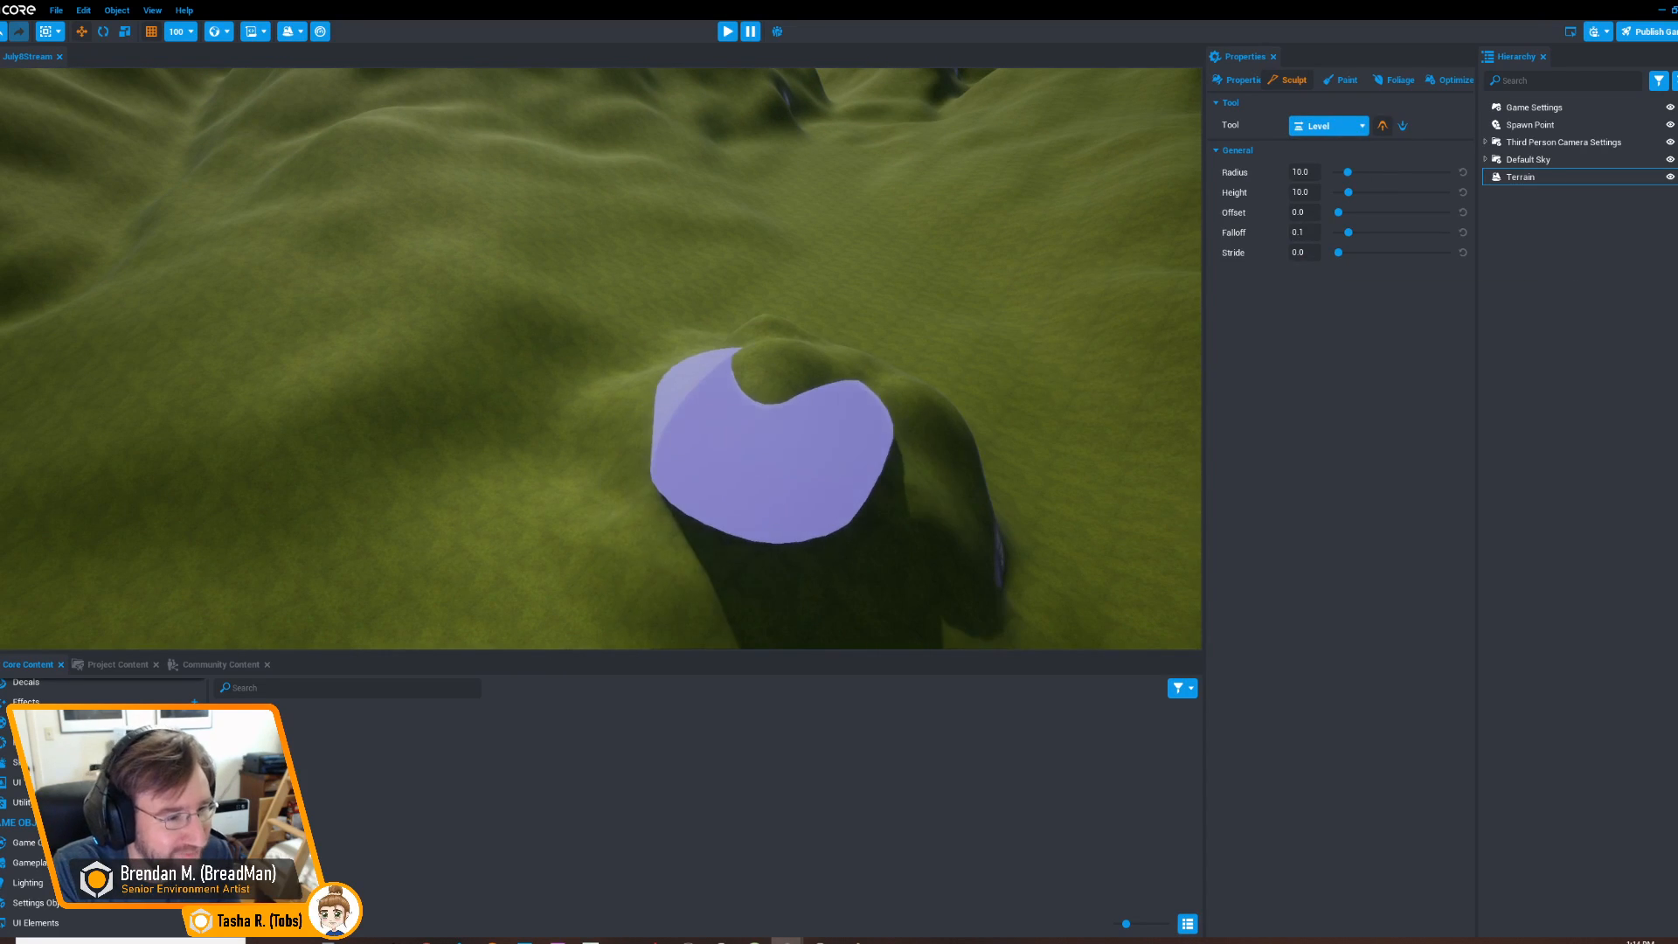
mouse_move(769, 437)
mouse_down()
mouse_move(882, 516)
mouse_move(734, 402)
mouse_up()
mouse_move(777, 415)
right_down()
mouse_move(839, 480)
mouse_move(601, 485)
mouse_move(574, 349)
right_up()
drag(626, 371, 642, 398)
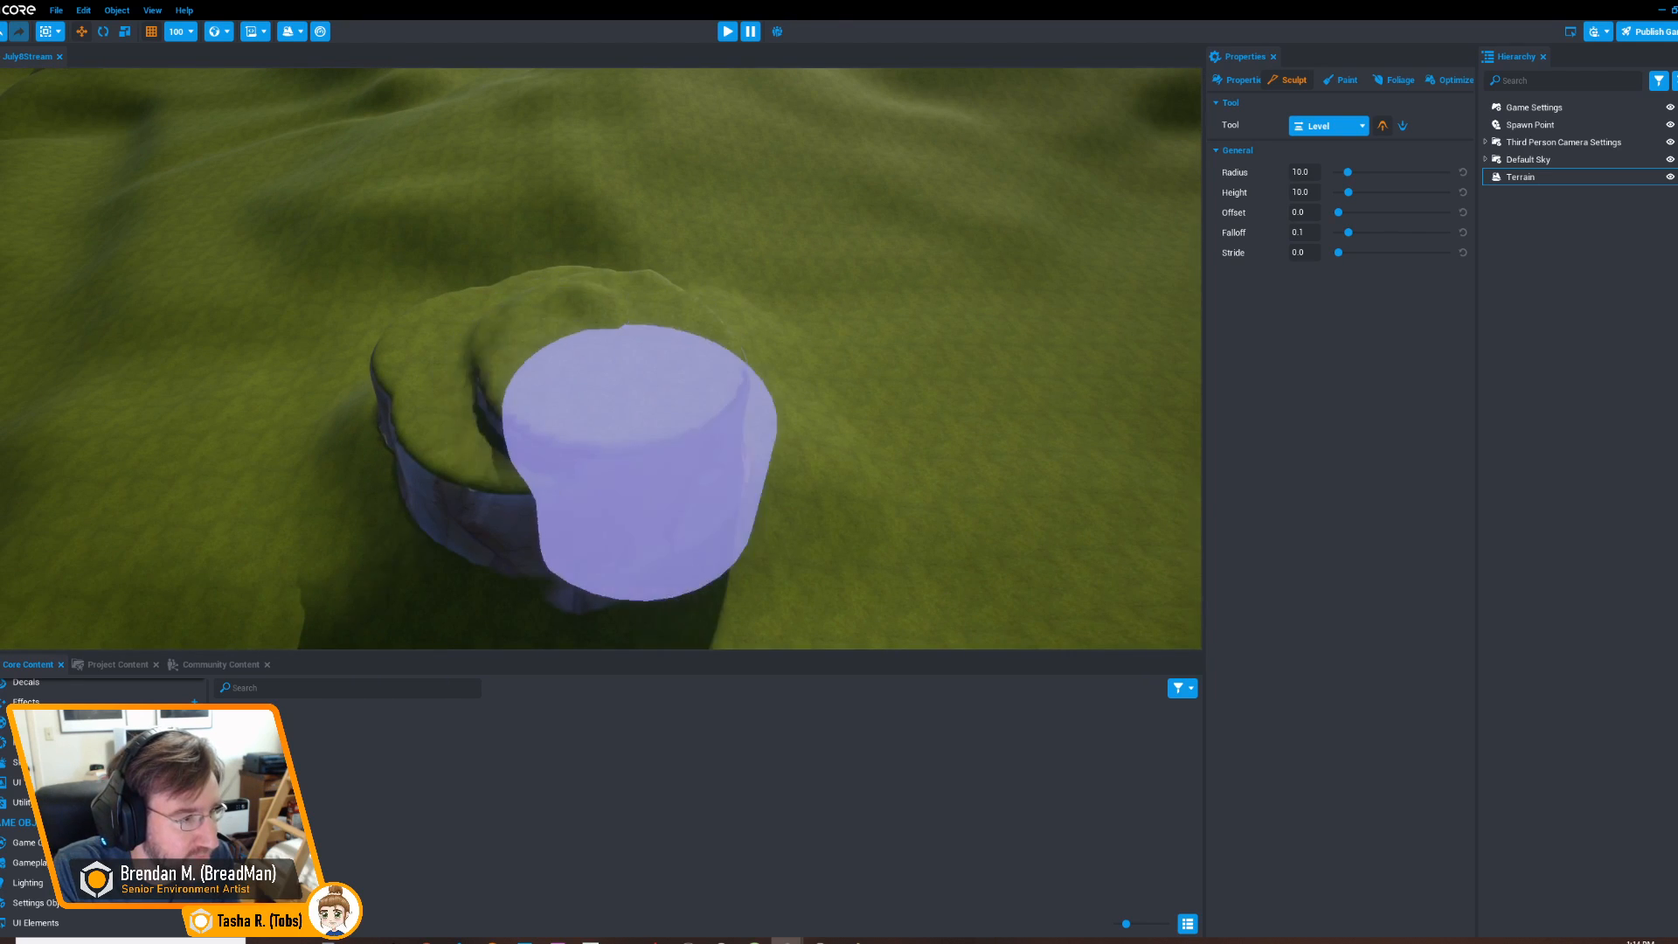
right_drag(643, 398, 801, 381)
mouse_move(801, 381)
mouse_down()
mouse_move(563, 498)
mouse_move(644, 393)
mouse_move(879, 393)
mouse_move(583, 317)
mouse_move(870, 450)
mouse_move(690, 445)
mouse_up()
mouse_move(690, 445)
right_down()
mouse_move(737, 472)
mouse_move(957, 461)
mouse_move(835, 401)
mouse_move(753, 463)
mouse_move(739, 450)
mouse_move(959, 444)
mouse_move(1022, 463)
mouse_move(800, 468)
mouse_move(668, 516)
mouse_move(575, 507)
mouse_move(525, 454)
right_up()
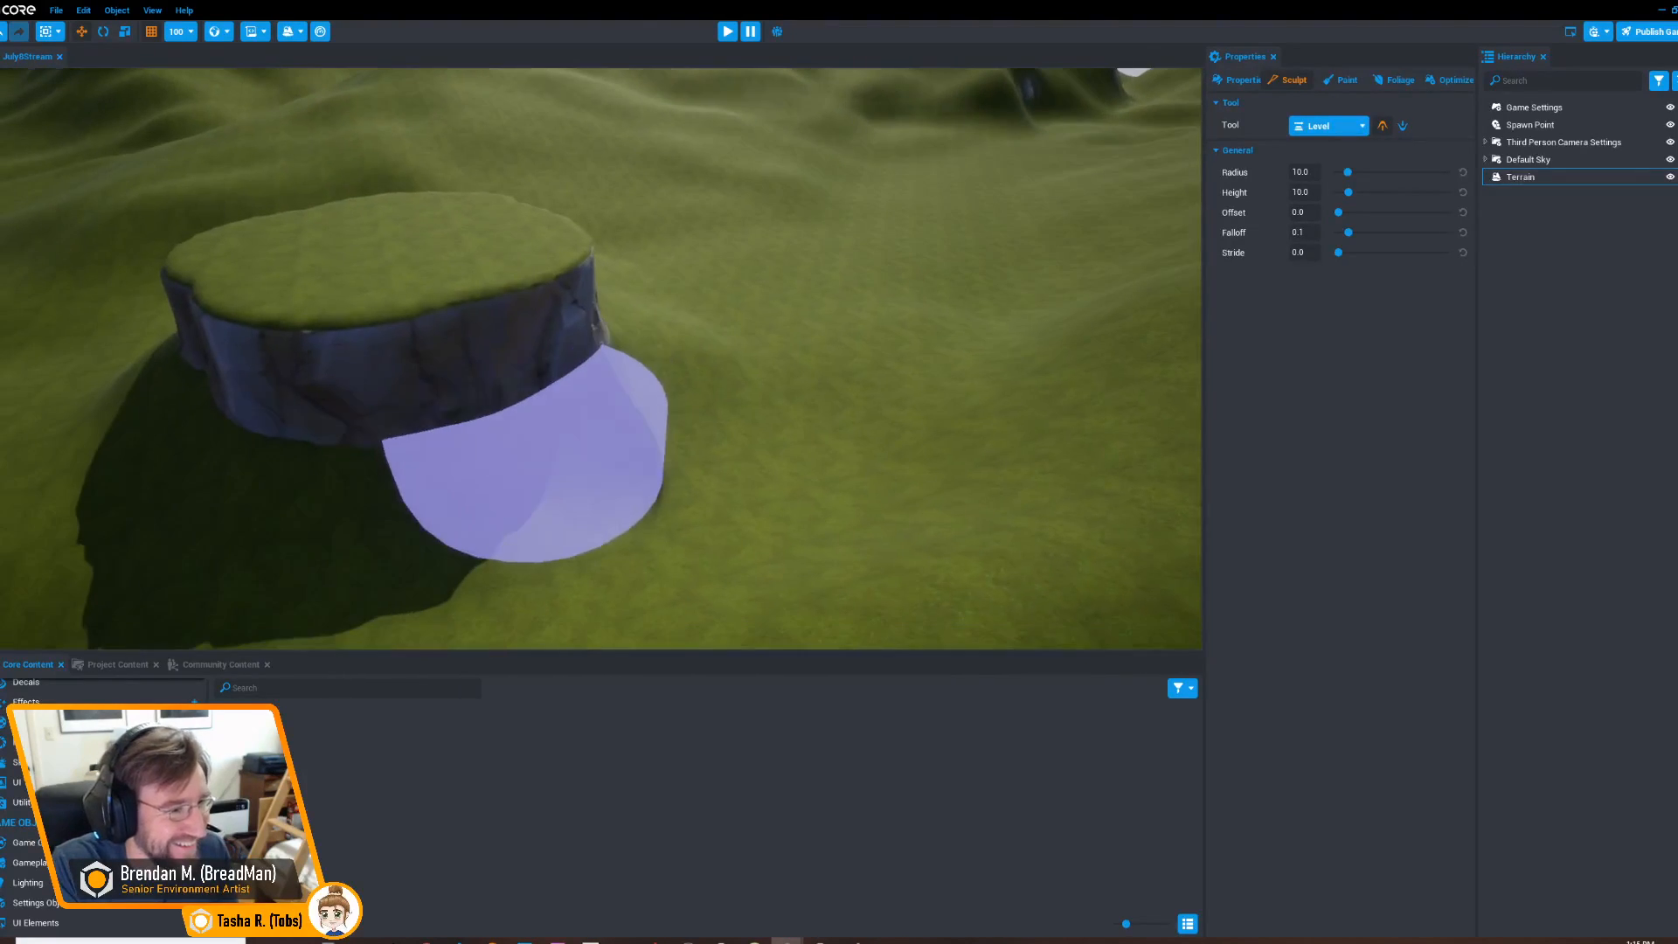
Raise the grassy ground along the platform's base with the Surface tool at strength 0.5 and brush size 10.0
right_drag(651, 446, 1180, 306)
click(1330, 126)
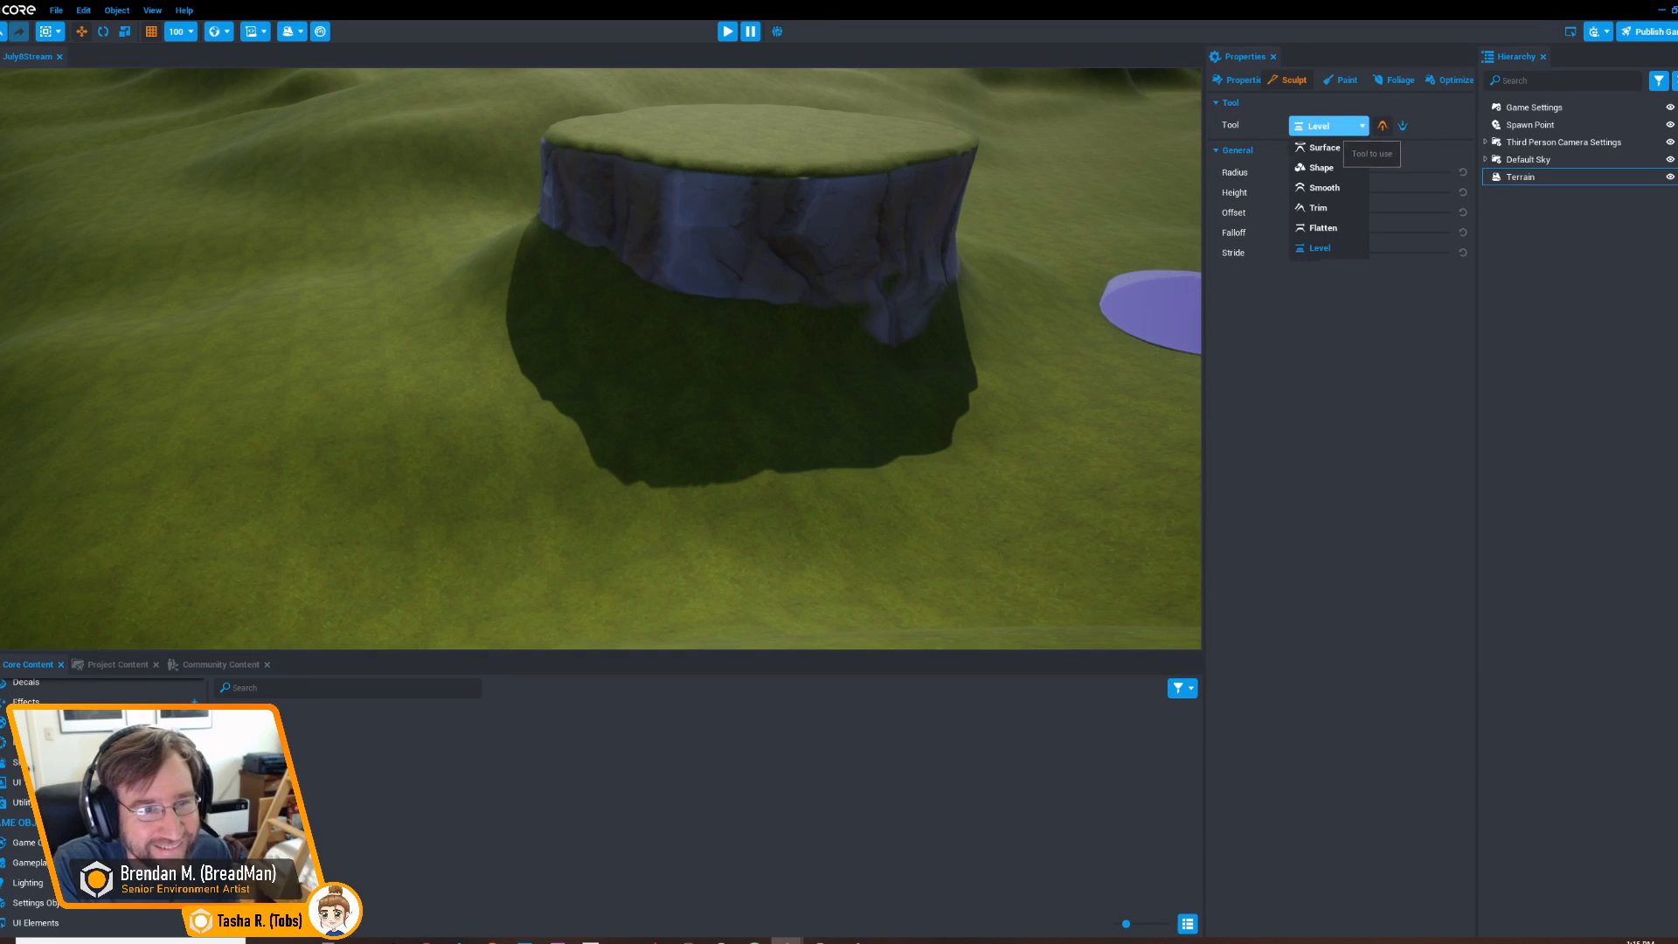
click(1328, 146)
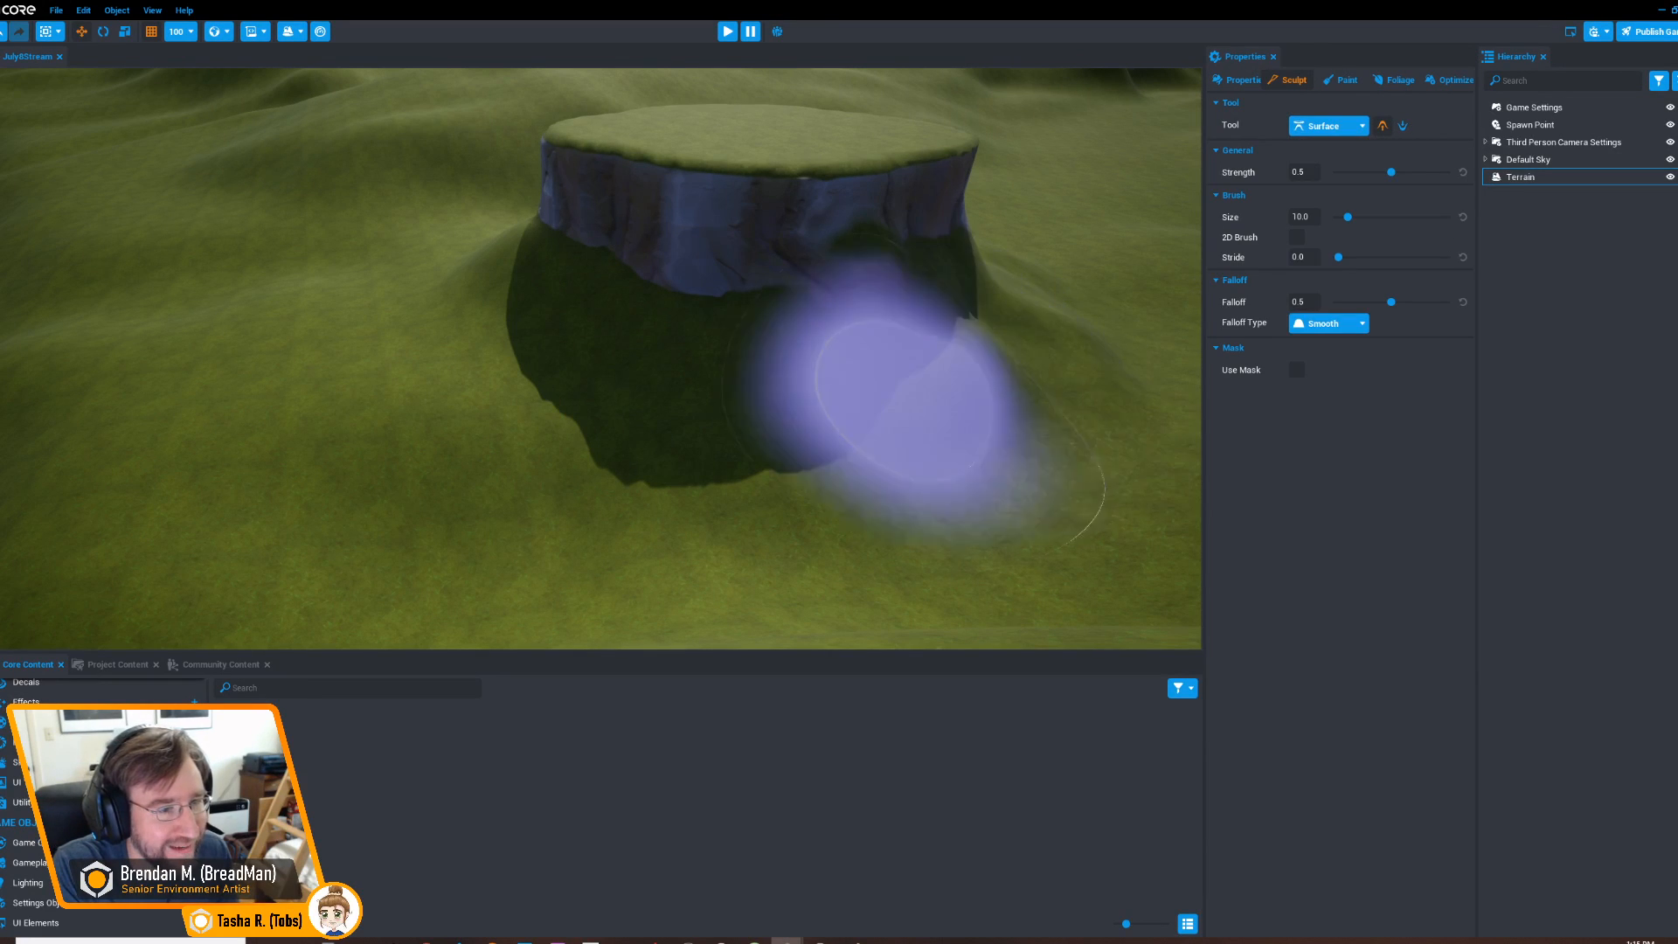
drag(917, 405, 712, 480)
mouse_move(711, 479)
right_down()
mouse_move(734, 457)
mouse_move(533, 437)
right_up()
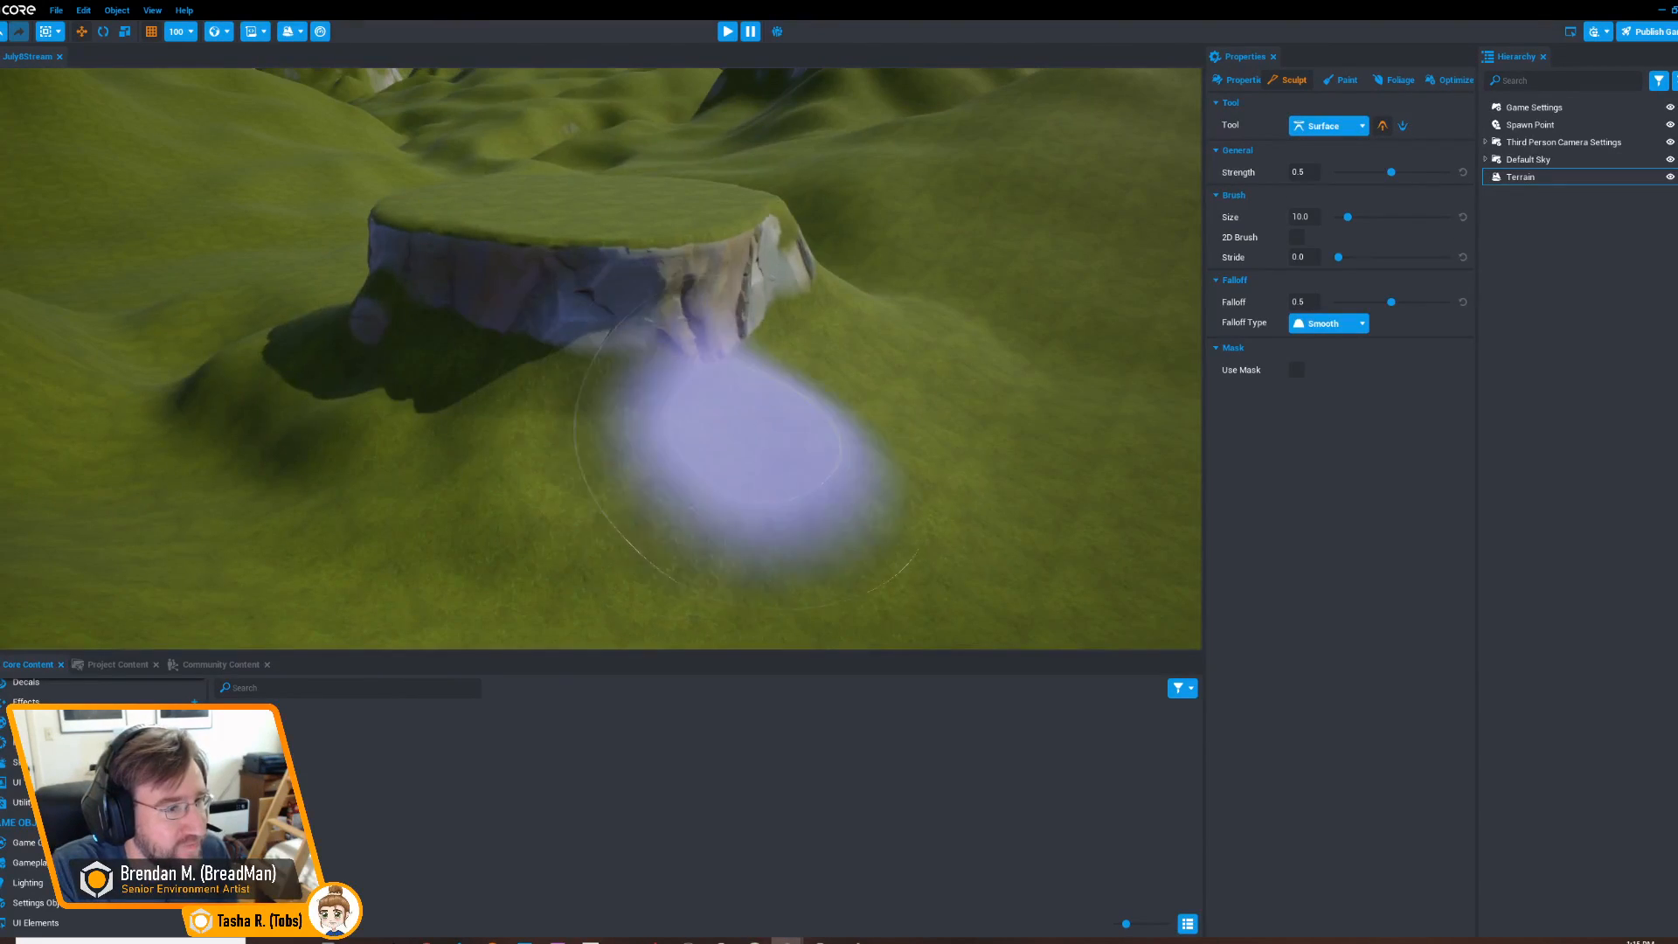
mouse_move(931, 384)
right_down()
mouse_move(700, 401)
mouse_move(531, 366)
right_up()
mouse_move(531, 367)
mouse_down()
mouse_move(374, 382)
mouse_move(443, 490)
mouse_move(194, 428)
mouse_up()
Add more Surface tool strokes around the platform's foot to build grassy slopes up against its cliff sides
mouse_move(194, 428)
right_down()
mouse_move(423, 385)
mouse_move(288, 385)
mouse_move(350, 353)
right_up()
mouse_move(350, 354)
mouse_down()
mouse_move(489, 387)
mouse_move(617, 276)
mouse_move(718, 288)
mouse_up()
right_drag(718, 288, 468, 329)
mouse_move(469, 329)
mouse_down()
mouse_move(689, 292)
mouse_move(722, 344)
mouse_up()
mouse_move(723, 344)
right_down()
mouse_move(670, 337)
mouse_move(854, 355)
mouse_move(669, 349)
mouse_move(731, 404)
mouse_move(962, 412)
mouse_move(825, 381)
right_up()
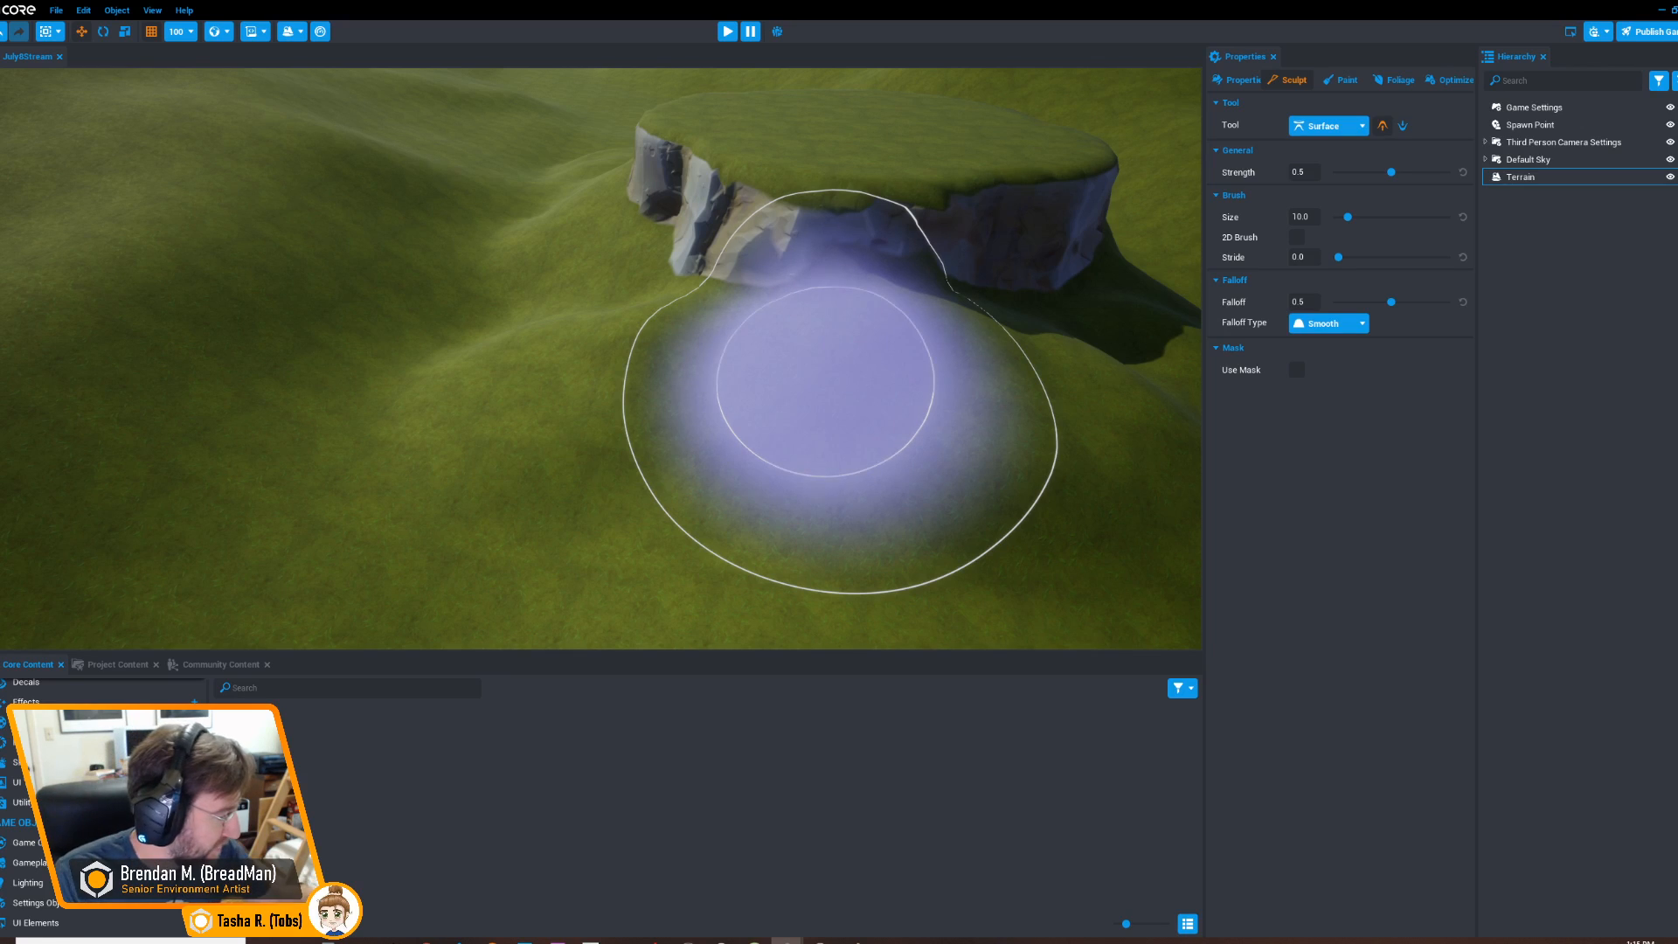
drag(825, 382, 883, 400)
right_drag(883, 400, 704, 375)
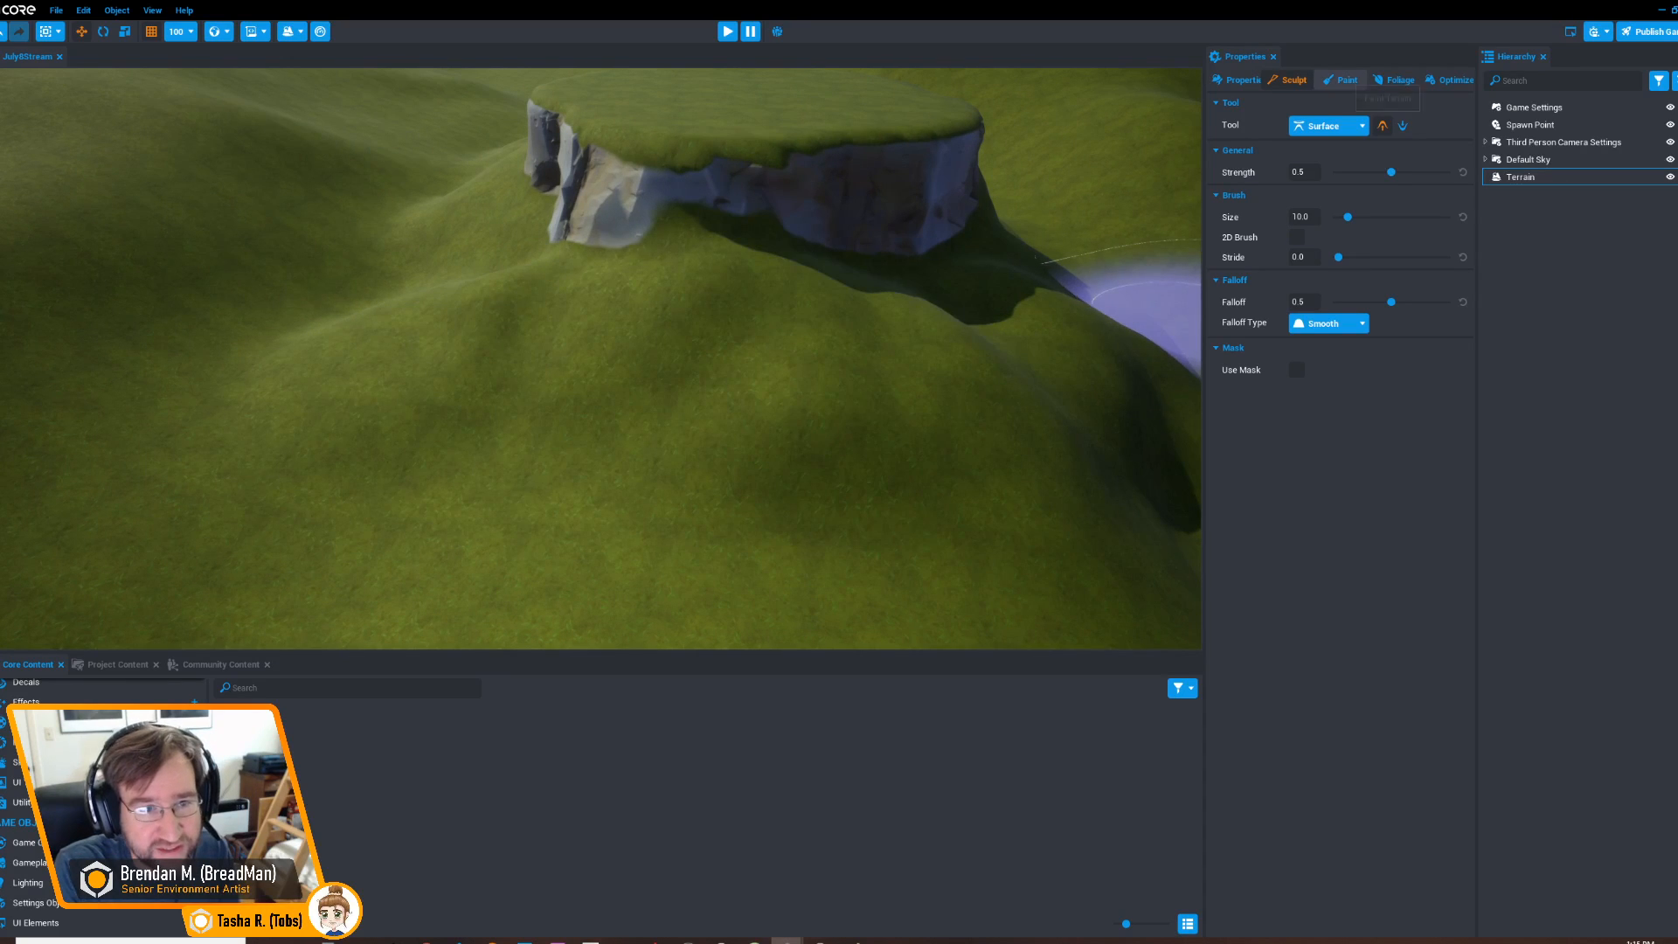
click(1341, 79)
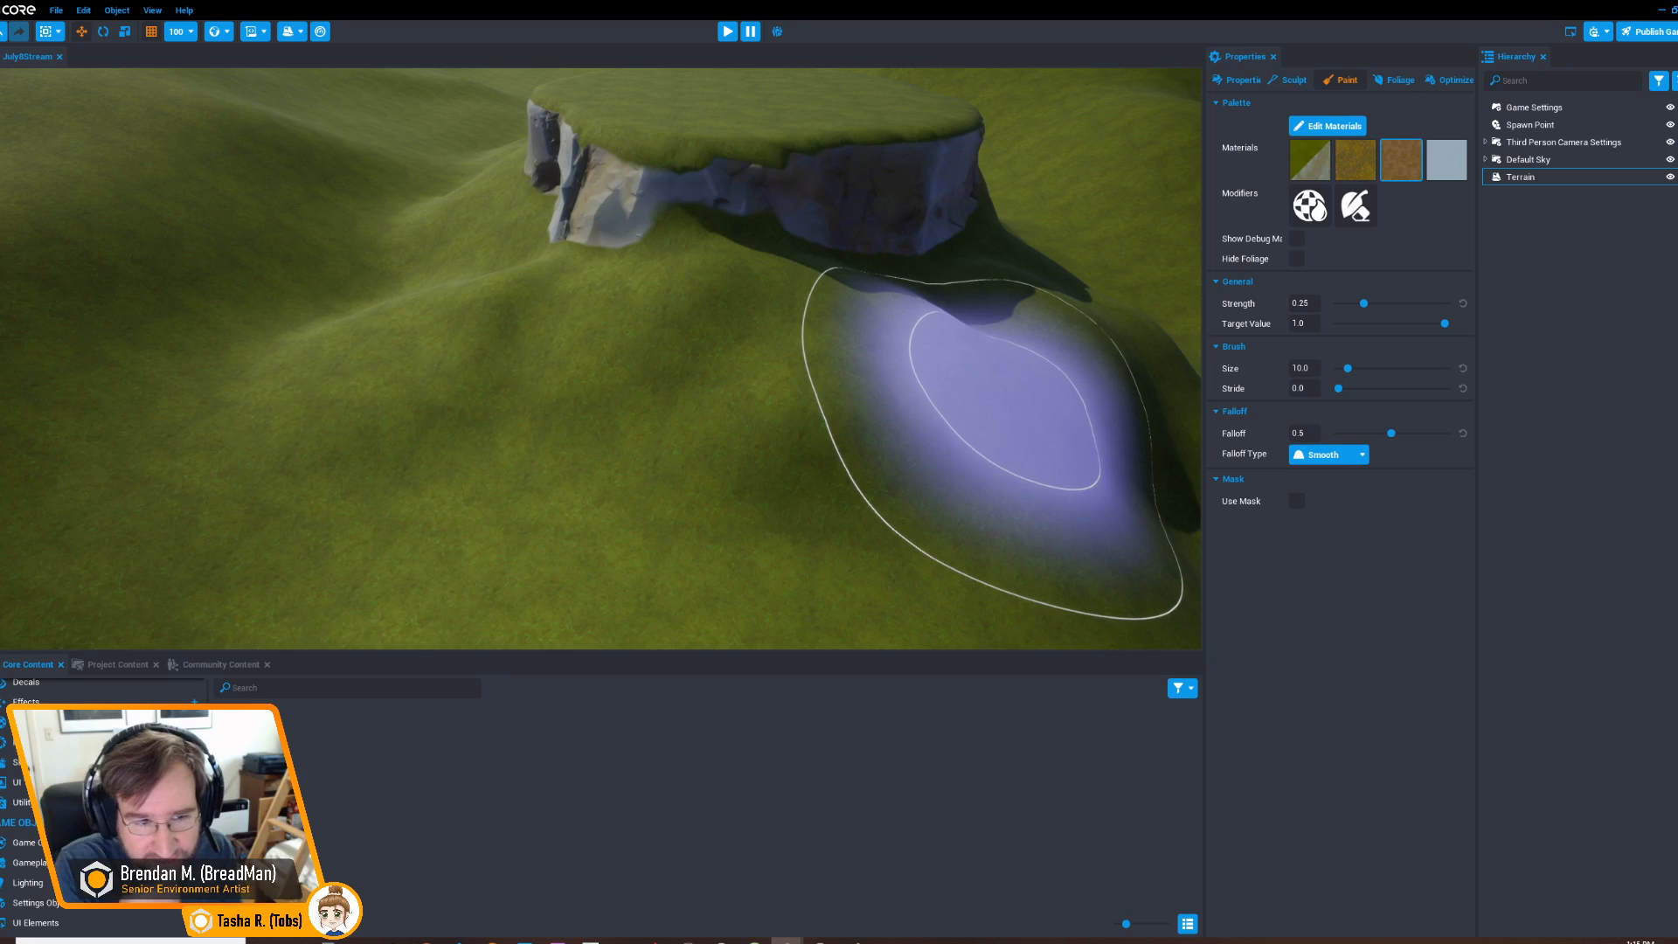
mouse_move(764, 387)
right_down()
mouse_move(760, 409)
mouse_move(935, 419)
mouse_move(909, 376)
right_up()
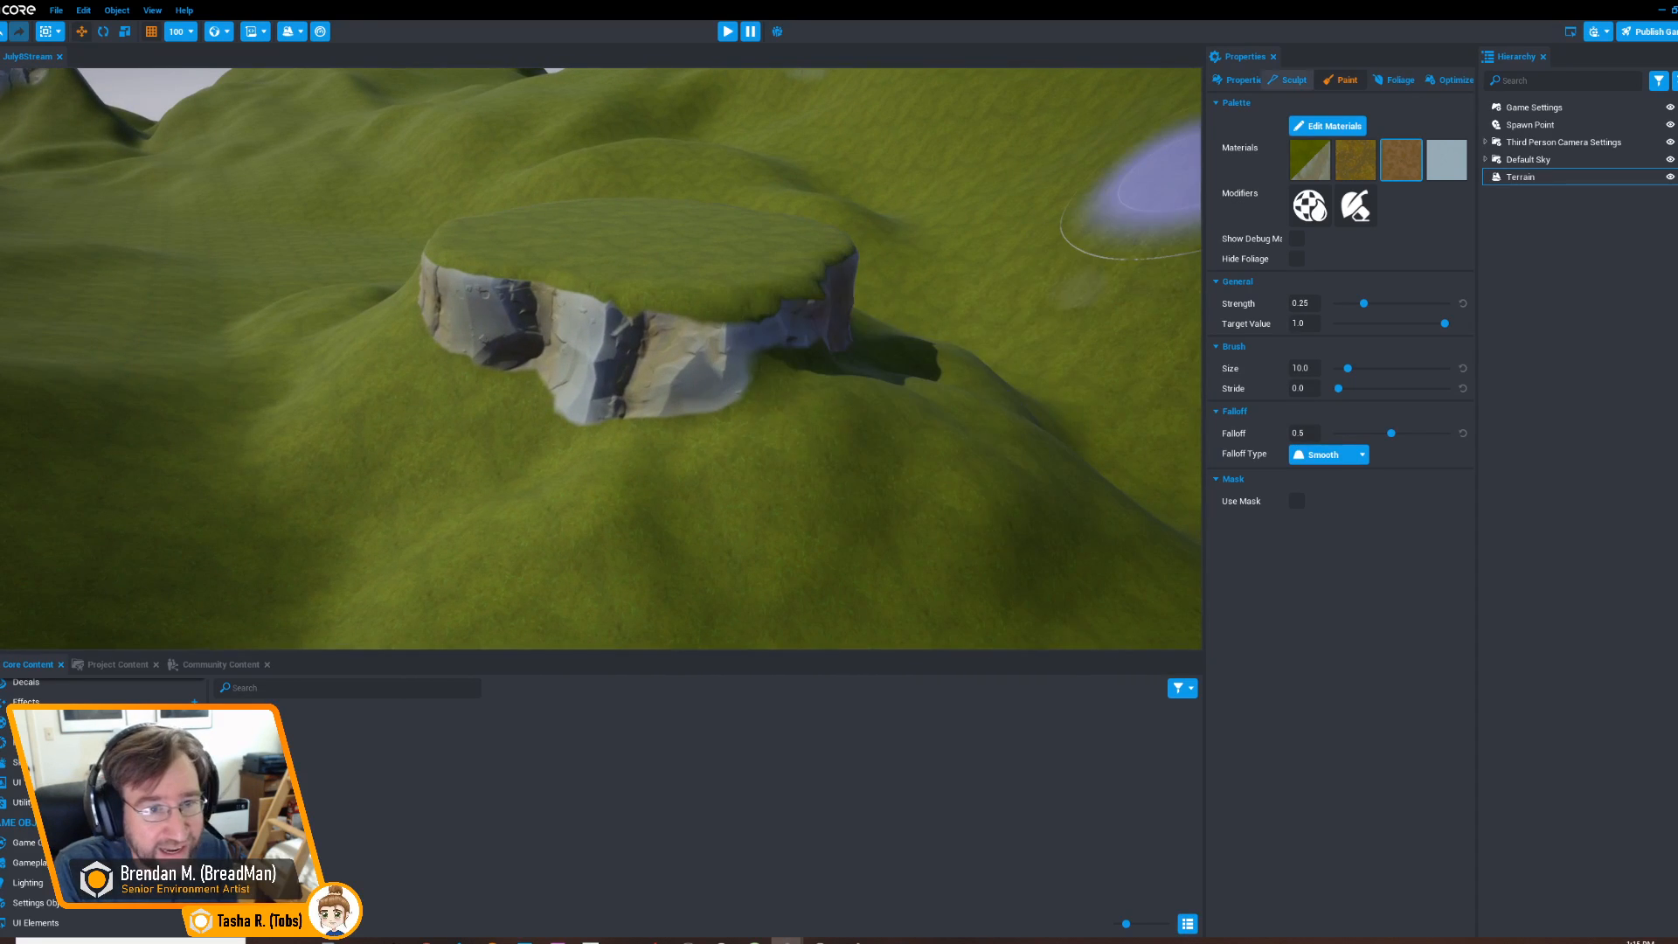
click(1287, 81)
Smooth the platform's cliff edges with the Smooth tool at strength 0.1158 and size 3.1437
mouse_move(734, 412)
right_down()
mouse_move(699, 418)
mouse_move(681, 450)
mouse_move(743, 406)
mouse_move(934, 437)
mouse_move(682, 449)
mouse_move(913, 490)
mouse_move(943, 472)
right_up()
key(w)
key(s)
click(1341, 126)
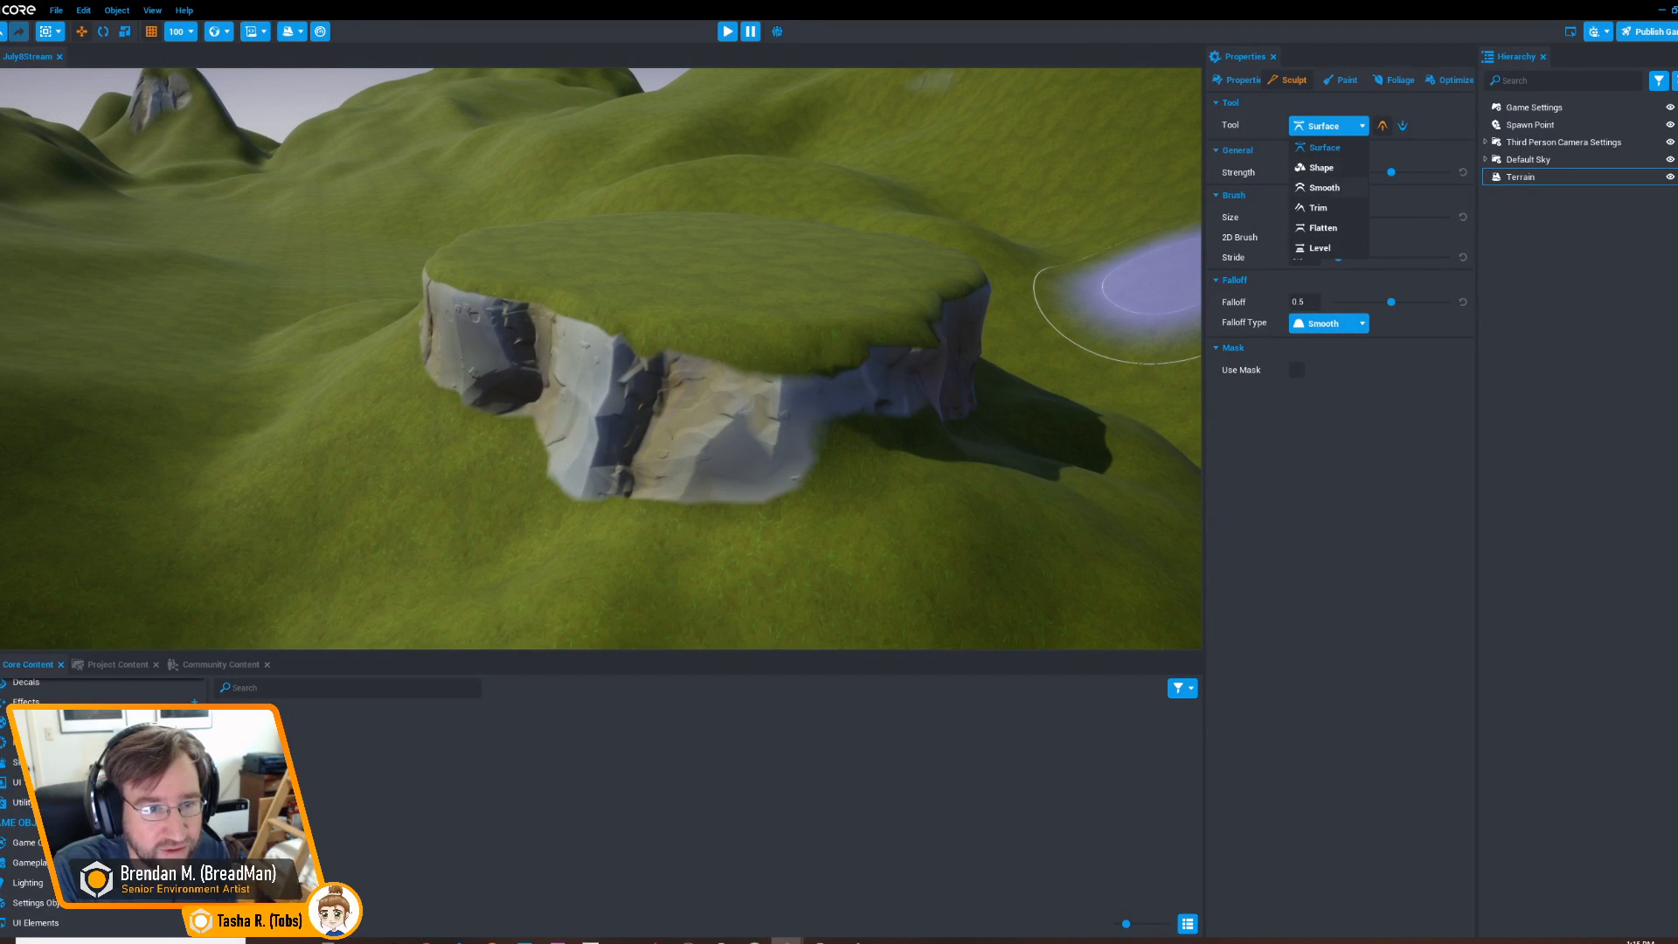
click(1324, 187)
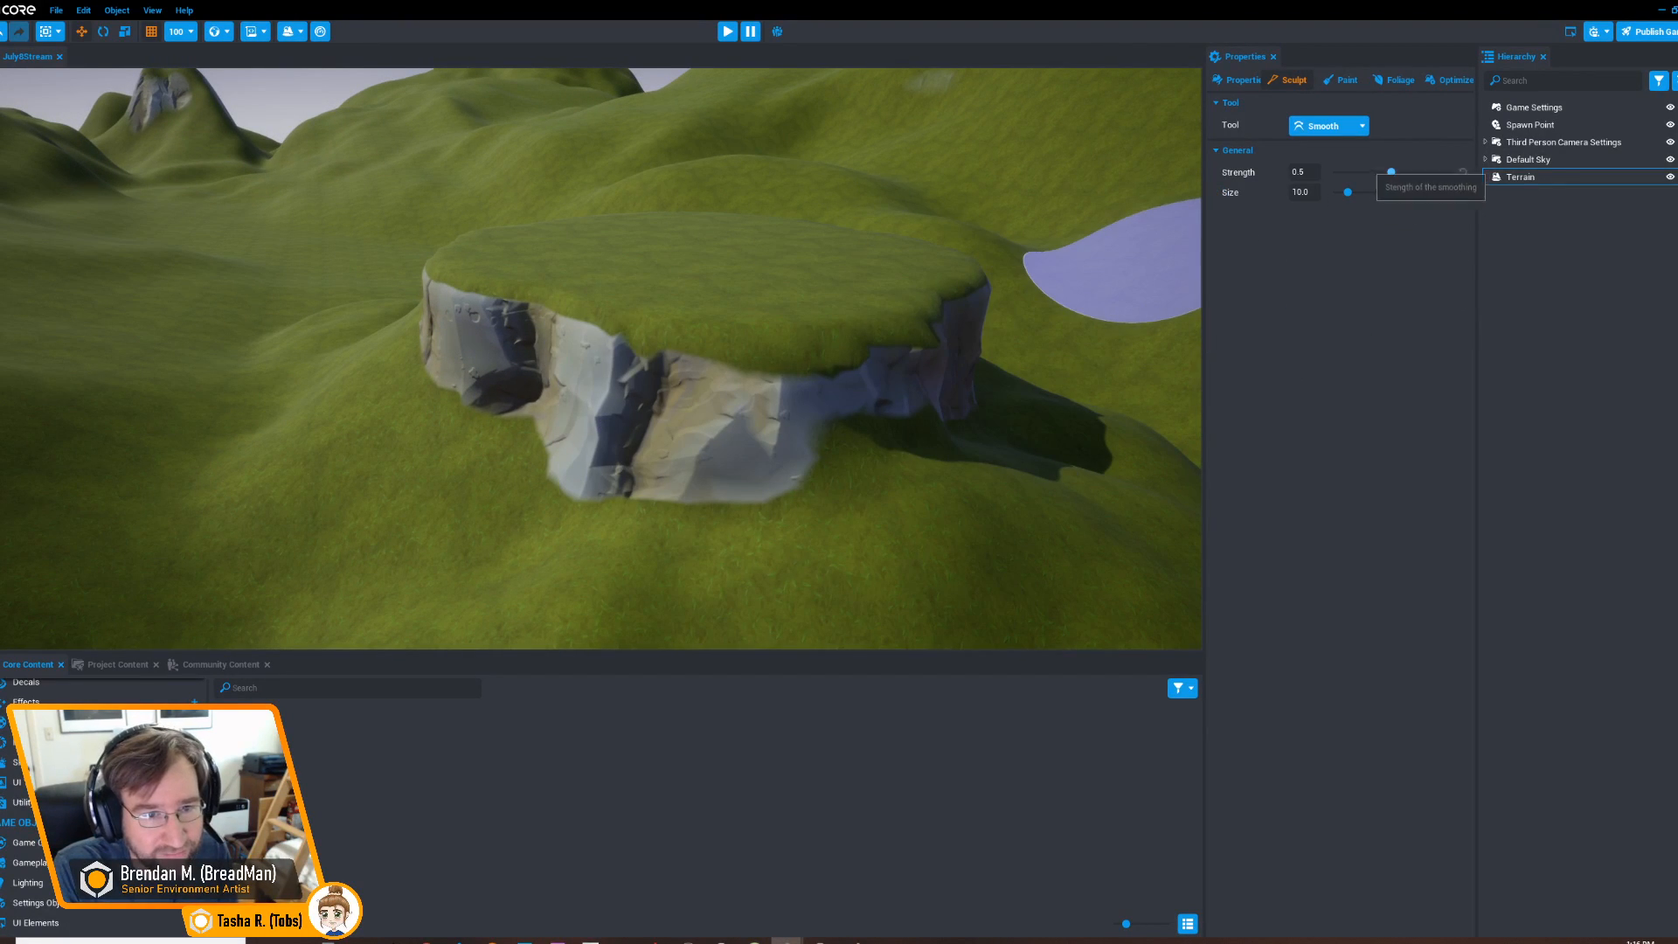
drag(1347, 192, 1340, 192)
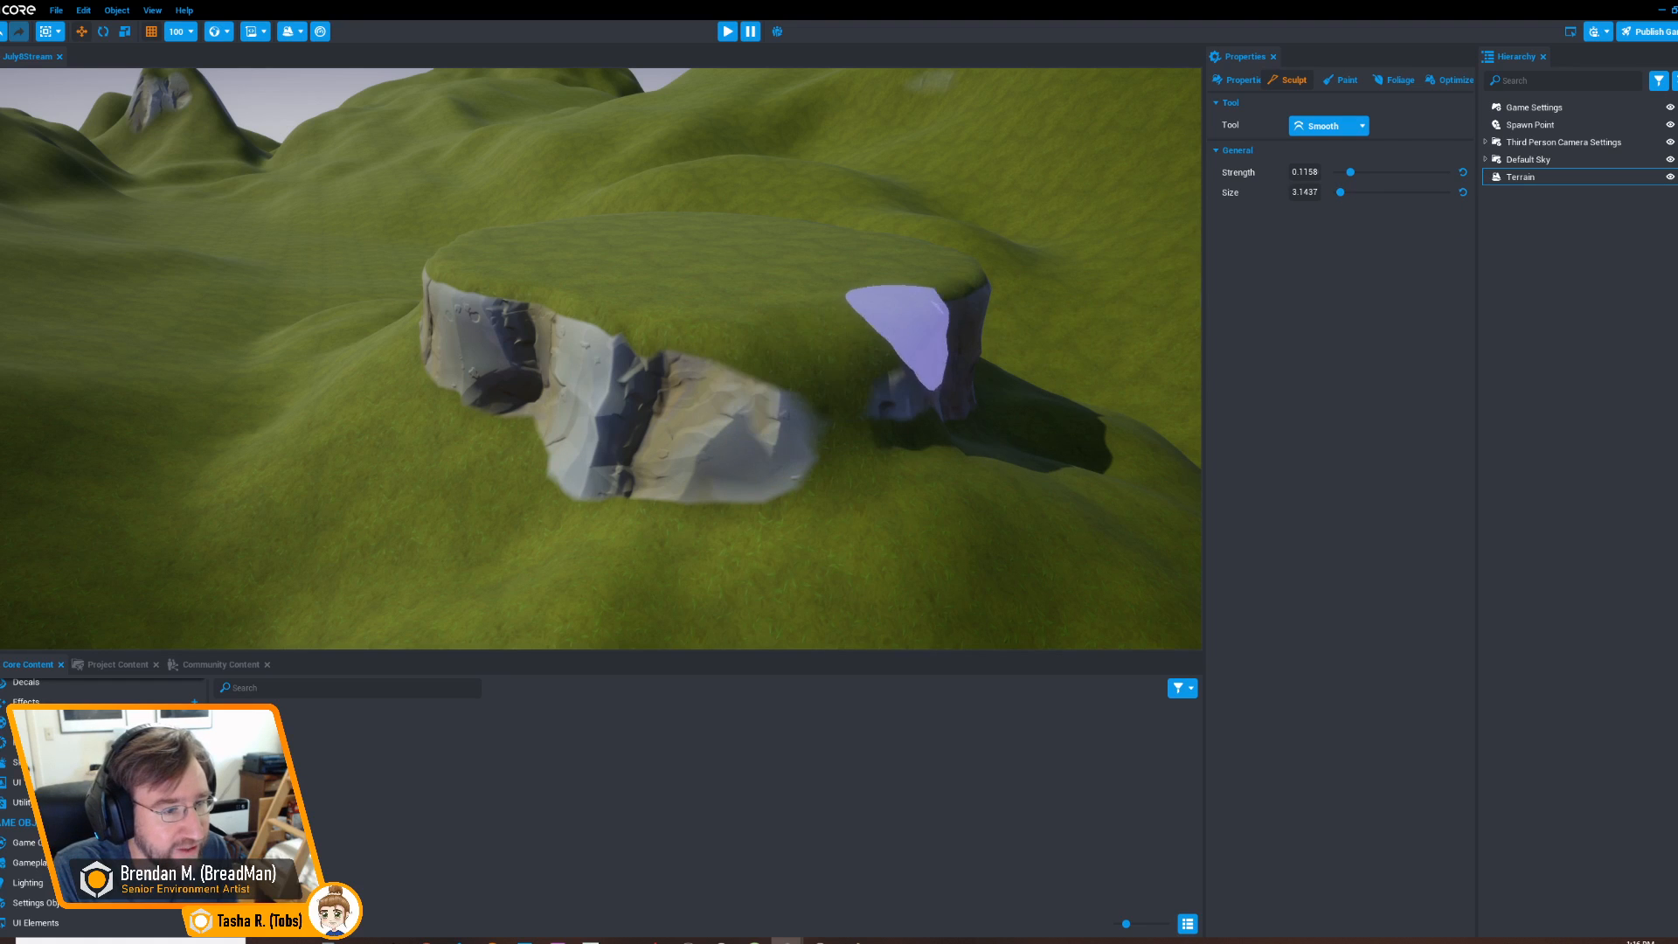
alt+drag(681, 380, 1071, 363)
mouse_move(322, 443)
alt+mouse_down()
mouse_move(547, 486)
mouse_move(708, 485)
alt+mouse_up()
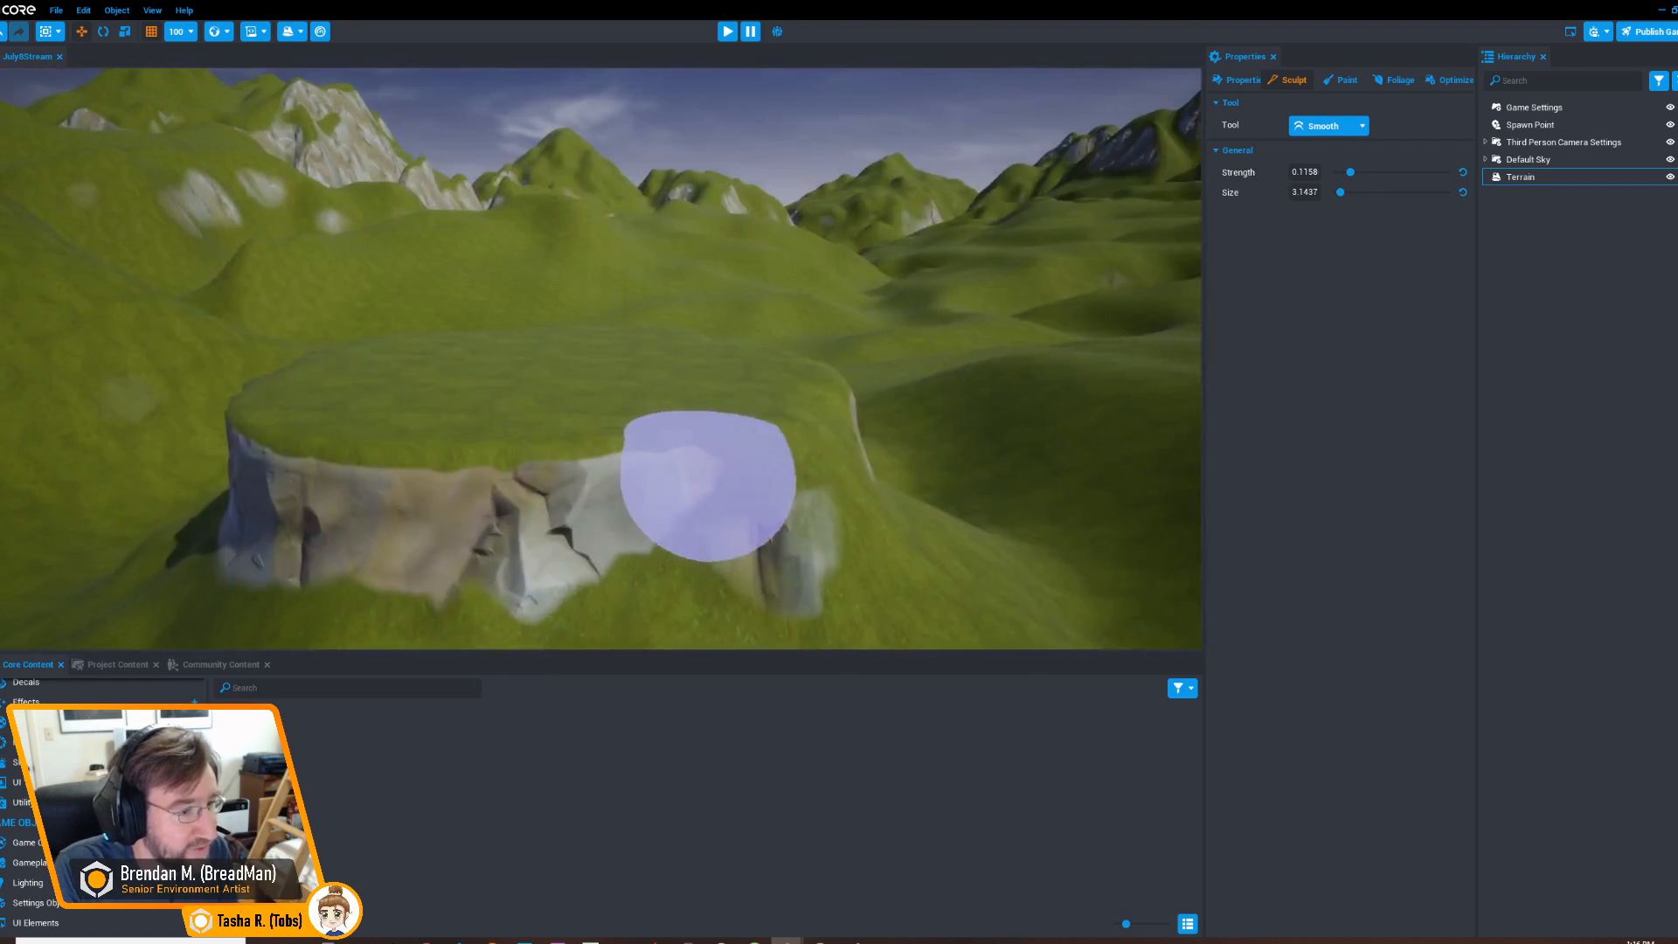
alt+drag(542, 492, 811, 496)
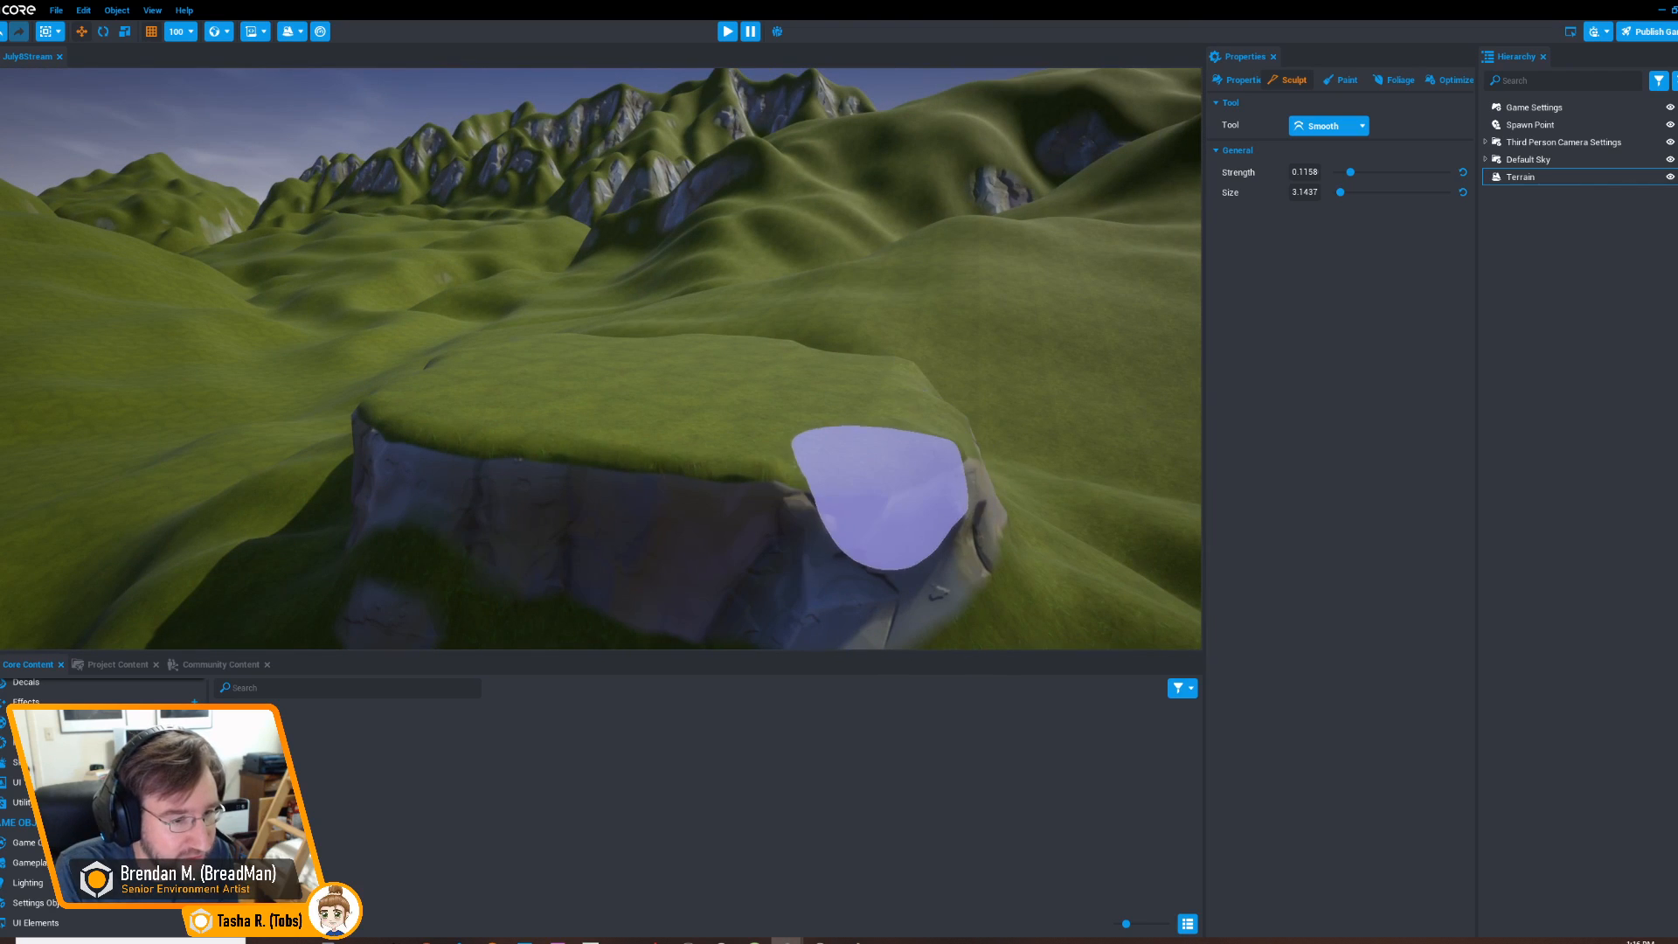
mouse_move(939, 471)
alt+mouse_down()
mouse_move(1022, 442)
mouse_move(1066, 463)
alt+mouse_up()
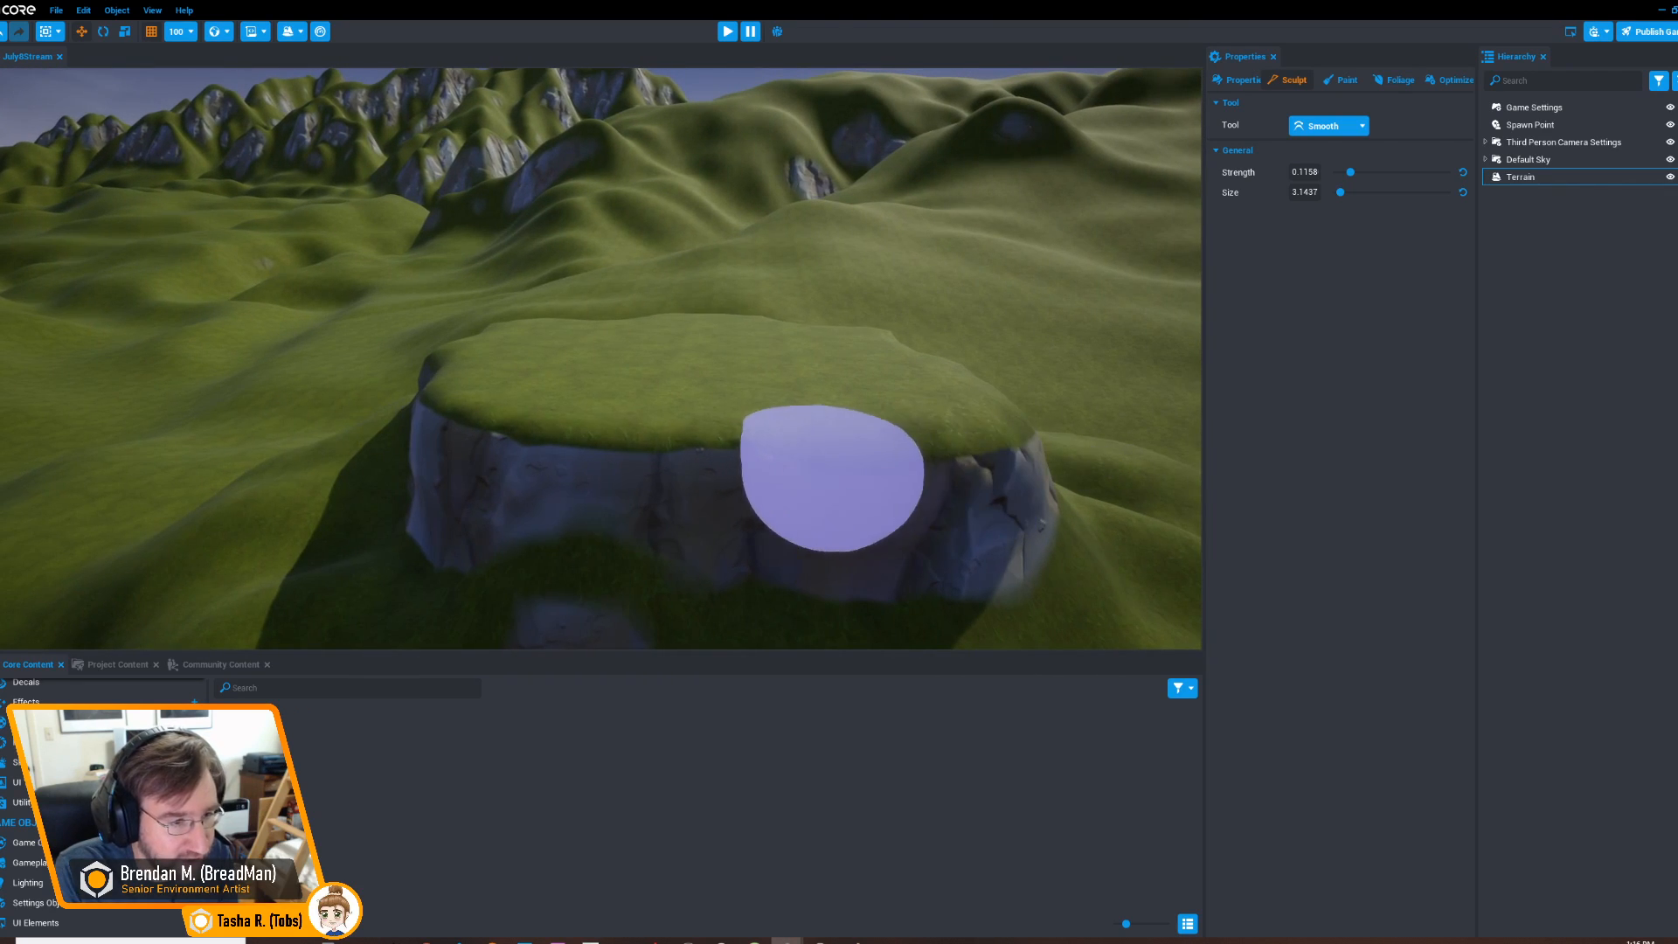
mouse_move(742, 468)
alt+mouse_down()
mouse_move(869, 486)
mouse_move(830, 476)
mouse_move(1166, 457)
mouse_move(665, 427)
mouse_move(932, 445)
alt+mouse_up()
Form stepped, rock-sided terraces down the slope below the platform using the Level tool with a reduced radius, height 10.0 and falloff 0.1
click(1356, 126)
click(1321, 168)
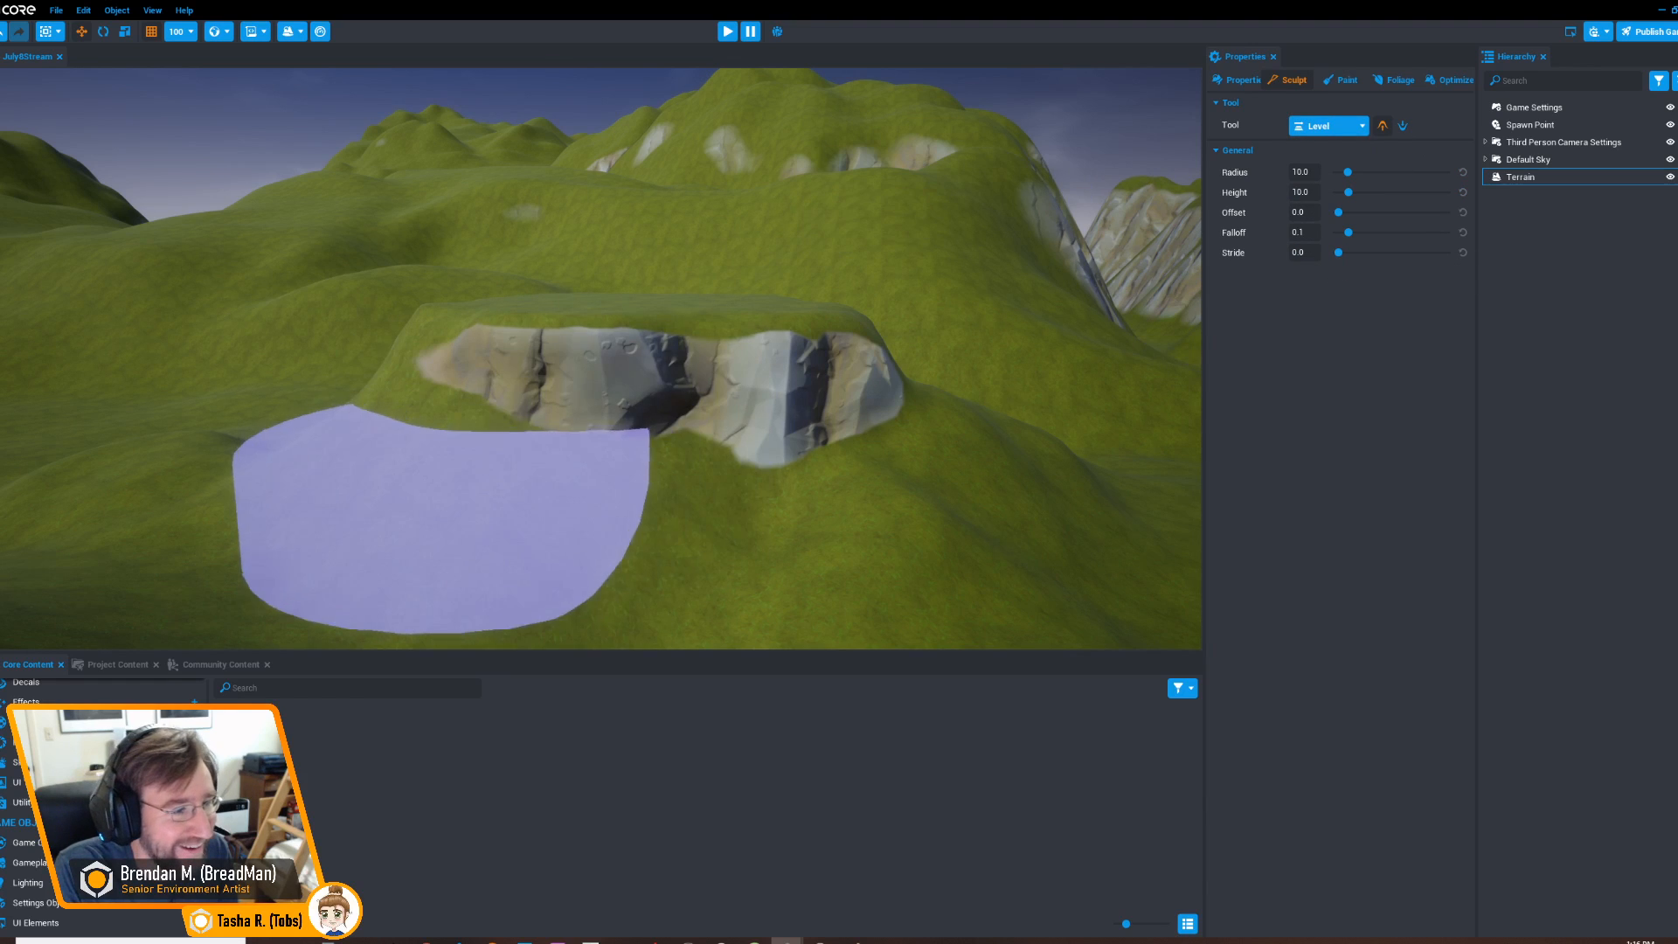
mouse_move(816, 505)
alt+mouse_down()
mouse_move(487, 467)
mouse_move(502, 463)
mouse_move(367, 421)
mouse_move(234, 410)
mouse_move(330, 391)
mouse_move(420, 493)
mouse_move(466, 485)
mouse_move(376, 446)
mouse_move(384, 432)
alt+mouse_up()
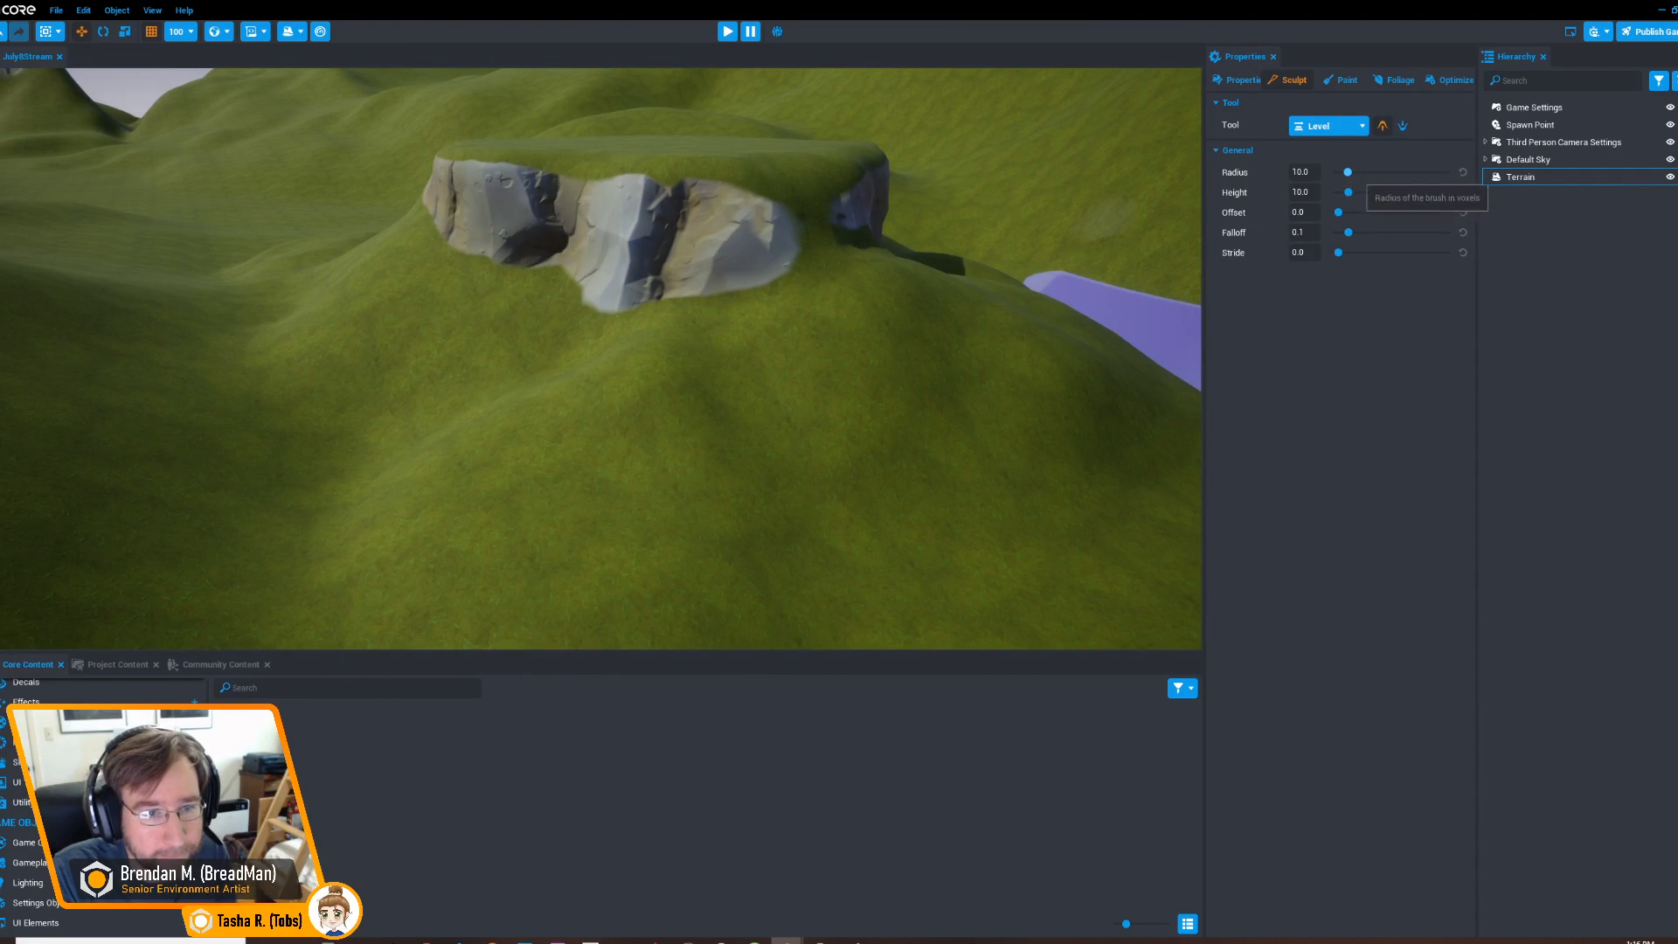
key(bracketleft)
key(bracketleft)
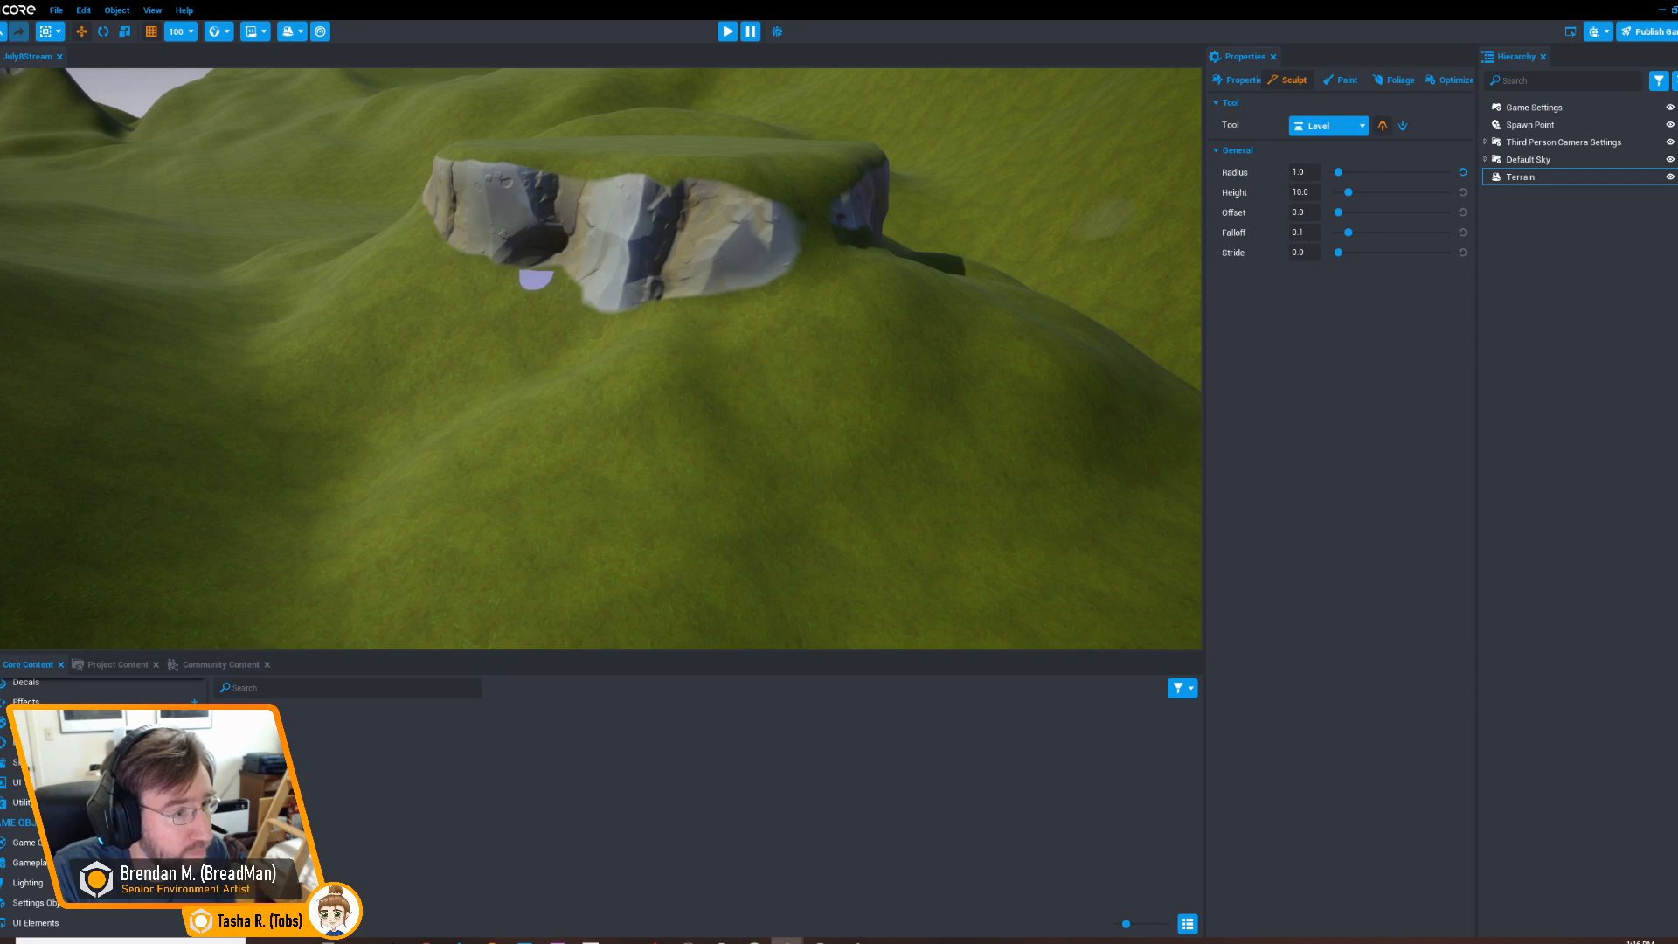
key(bracketright)
key(bracketleft)
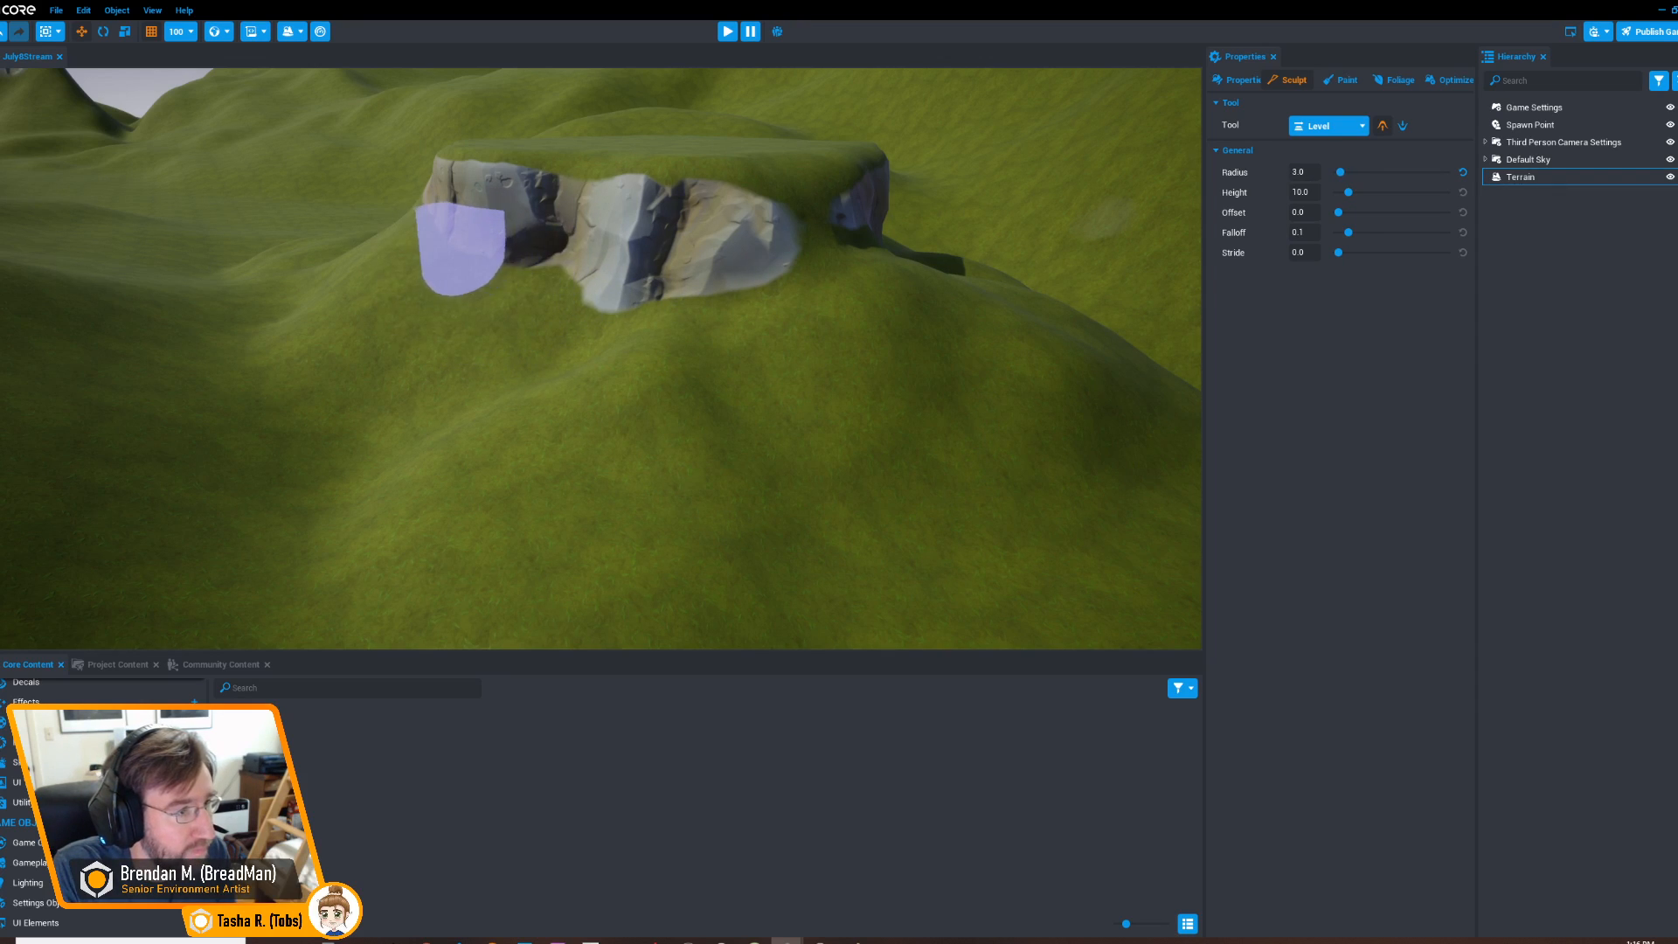
key(bracketright)
mouse_move(443, 262)
mouse_down()
mouse_move(468, 302)
mouse_move(542, 345)
mouse_move(577, 337)
mouse_move(693, 401)
mouse_move(731, 411)
mouse_move(786, 382)
mouse_move(993, 420)
mouse_move(914, 438)
mouse_move(935, 479)
mouse_move(1022, 542)
mouse_up()
mouse_move(1023, 542)
right_down()
mouse_move(816, 471)
mouse_move(699, 502)
right_up()
mouse_move(761, 449)
mouse_down()
mouse_move(825, 493)
mouse_move(976, 458)
mouse_up()
mouse_move(977, 459)
right_down()
mouse_move(935, 450)
mouse_move(981, 506)
mouse_move(768, 532)
right_up()
Switch to painting the terrain and open its Terrain Material for editing
click(1332, 127)
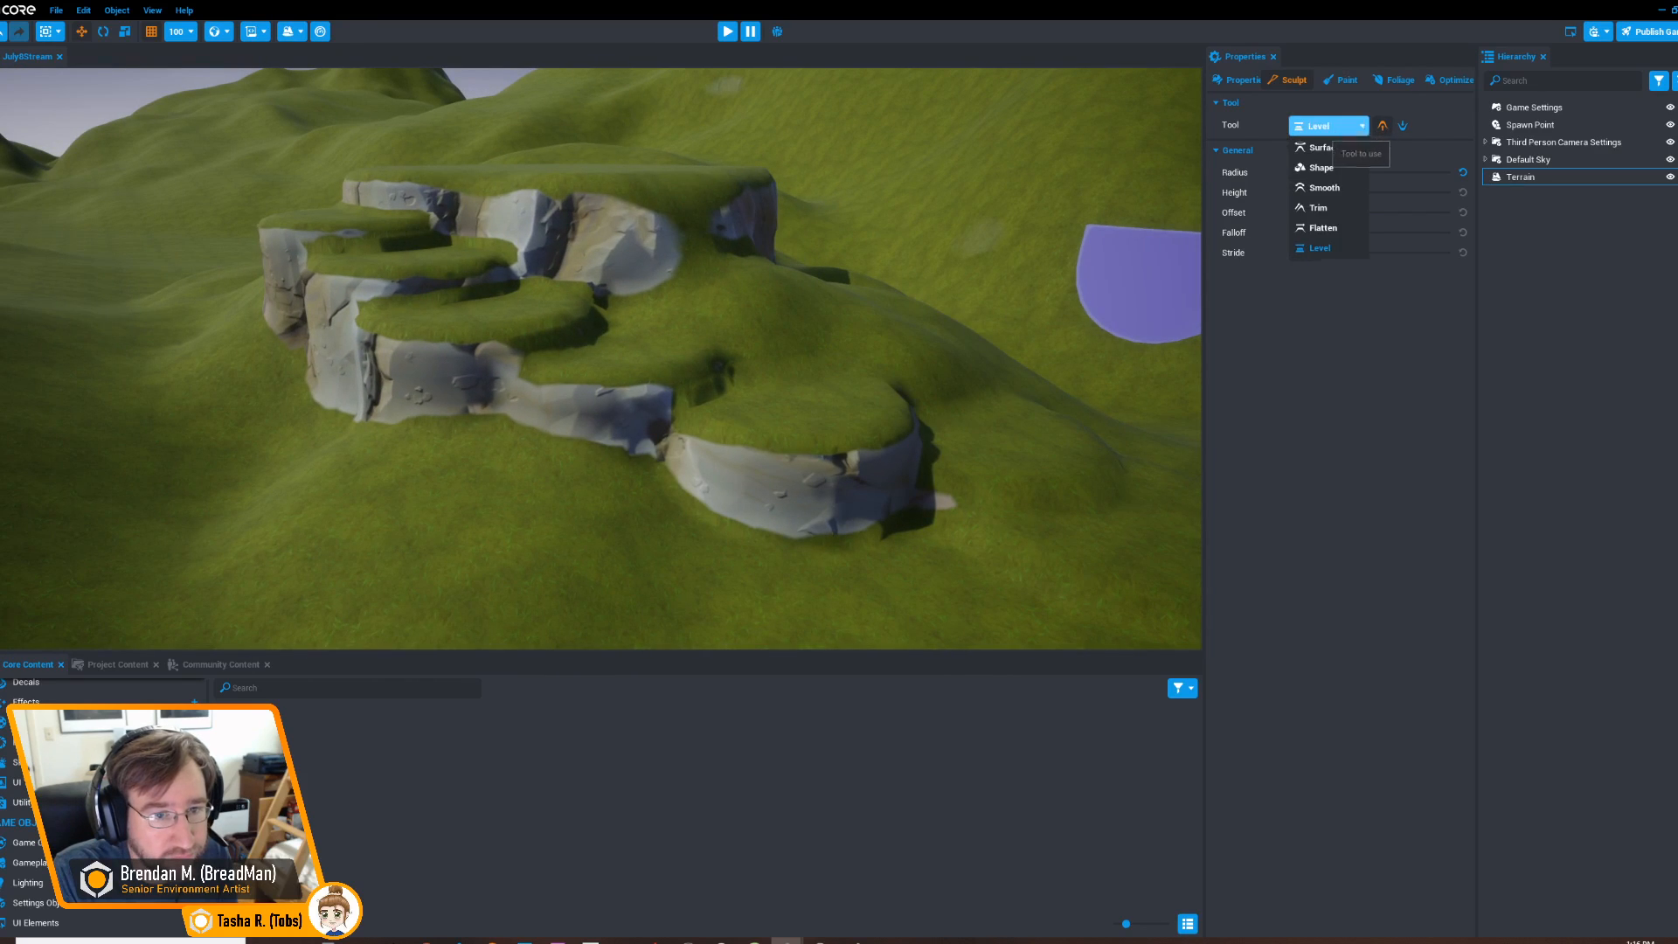
click(1324, 187)
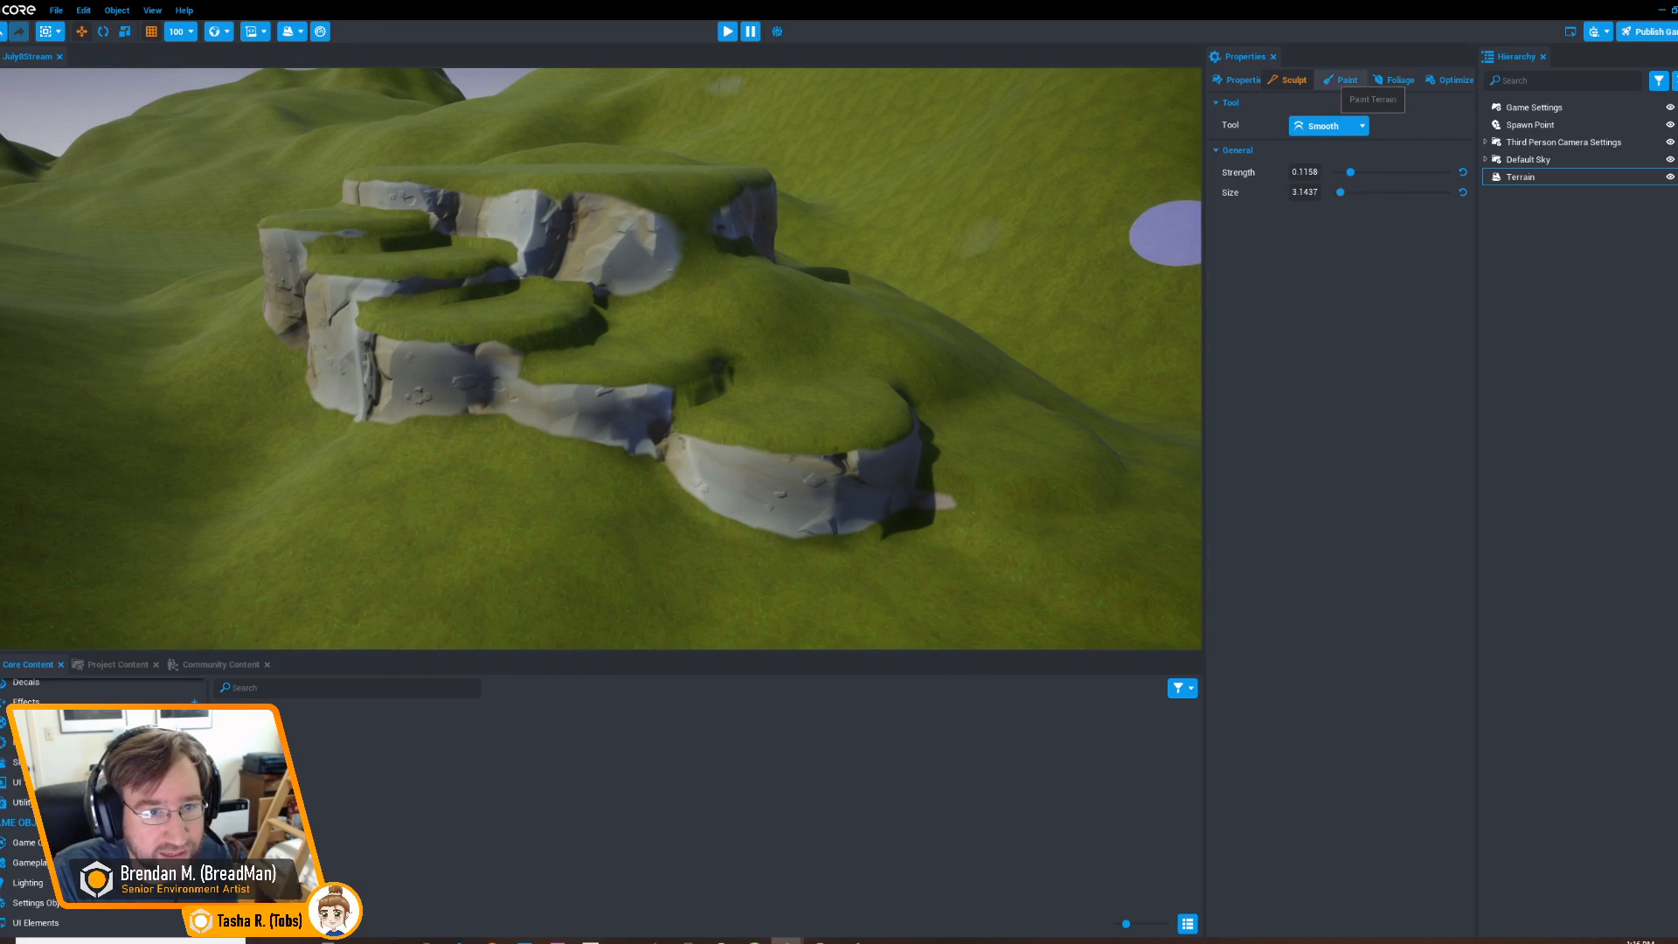
click(1346, 80)
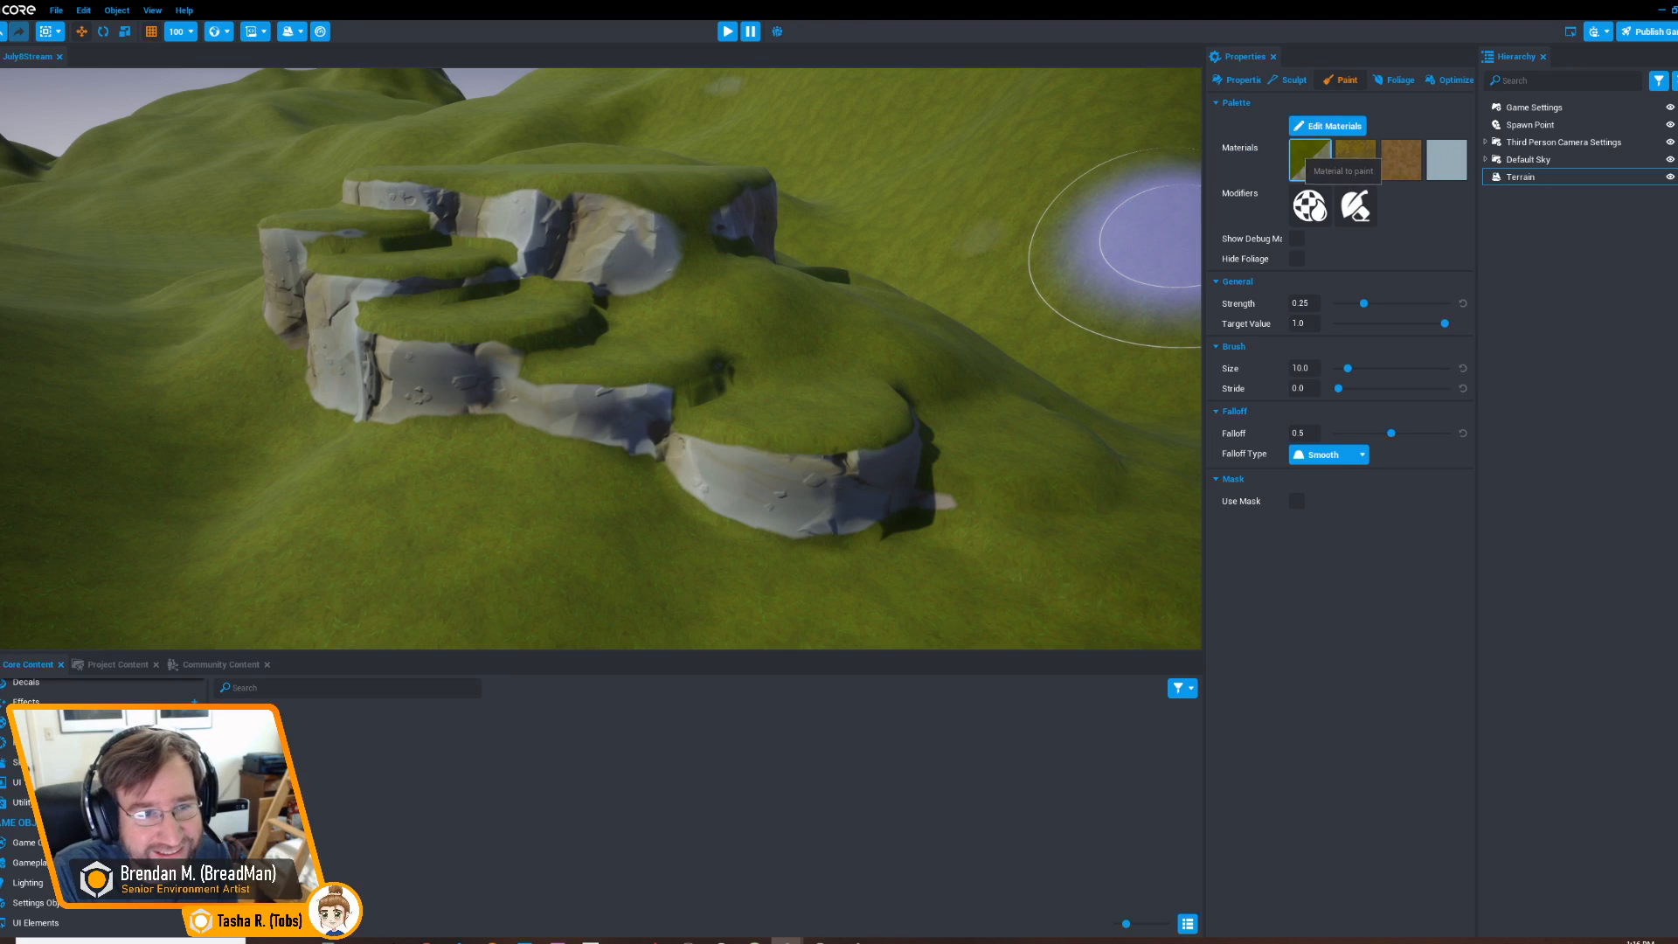
click(1328, 126)
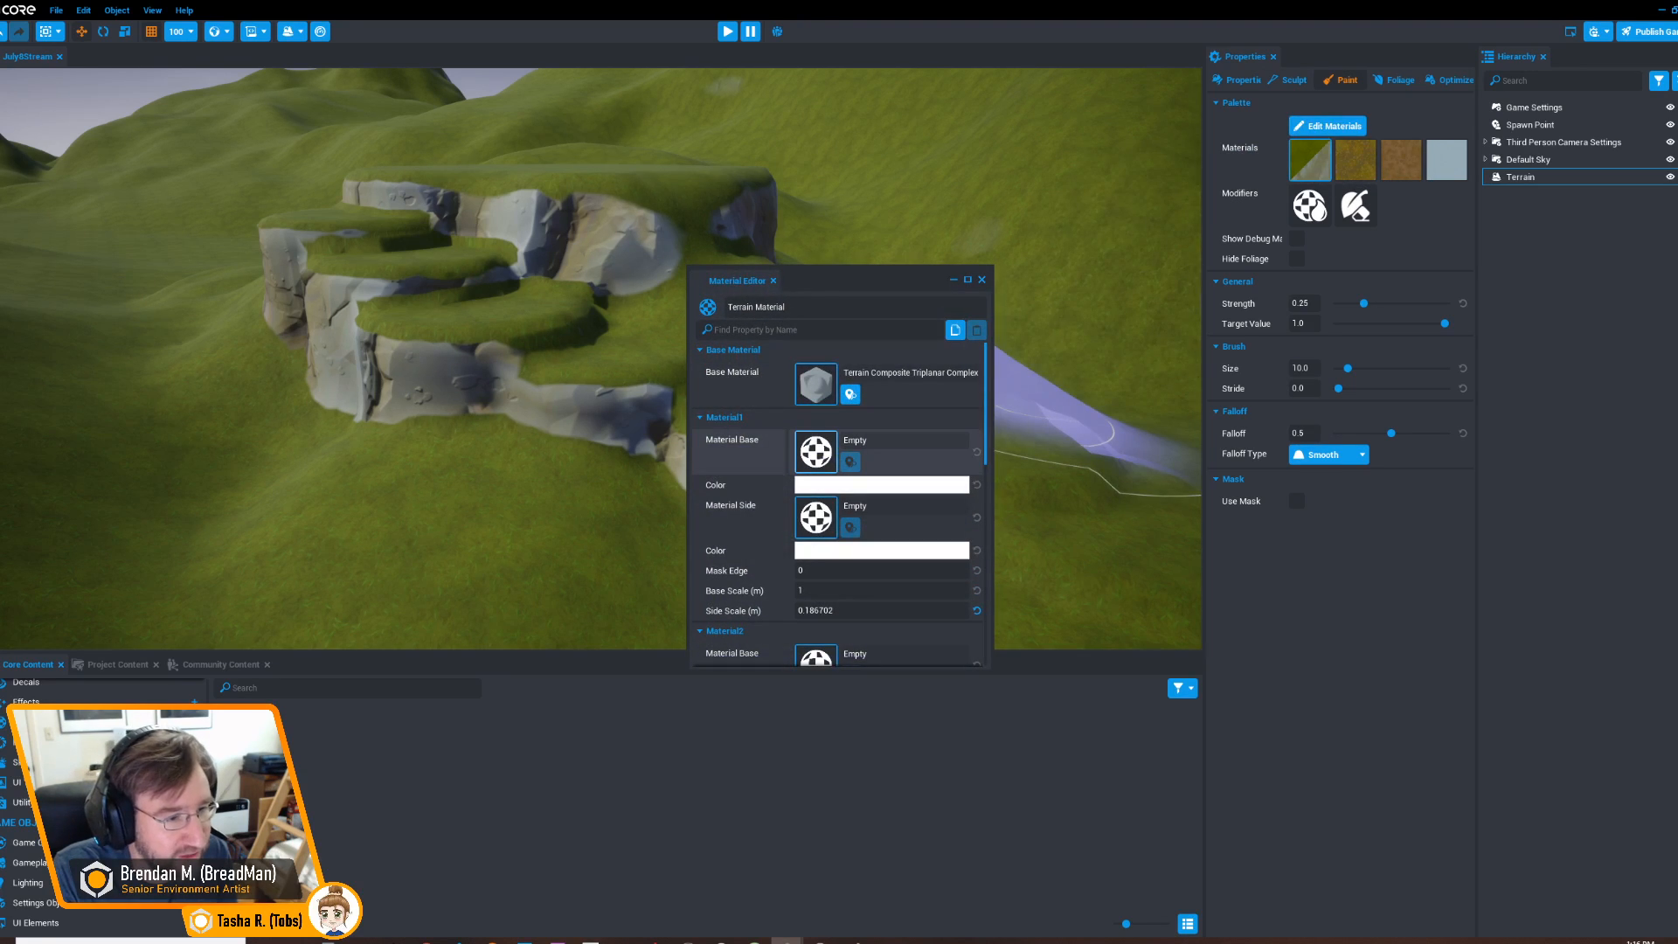
Try Bark Redwood 01, Bricks Mortar Thick 01 and Grass Clumps as Material1's base material, settling on Grass Basic
click(816, 452)
drag(943, 278, 530, 243)
scroll(839, 489, down, 3)
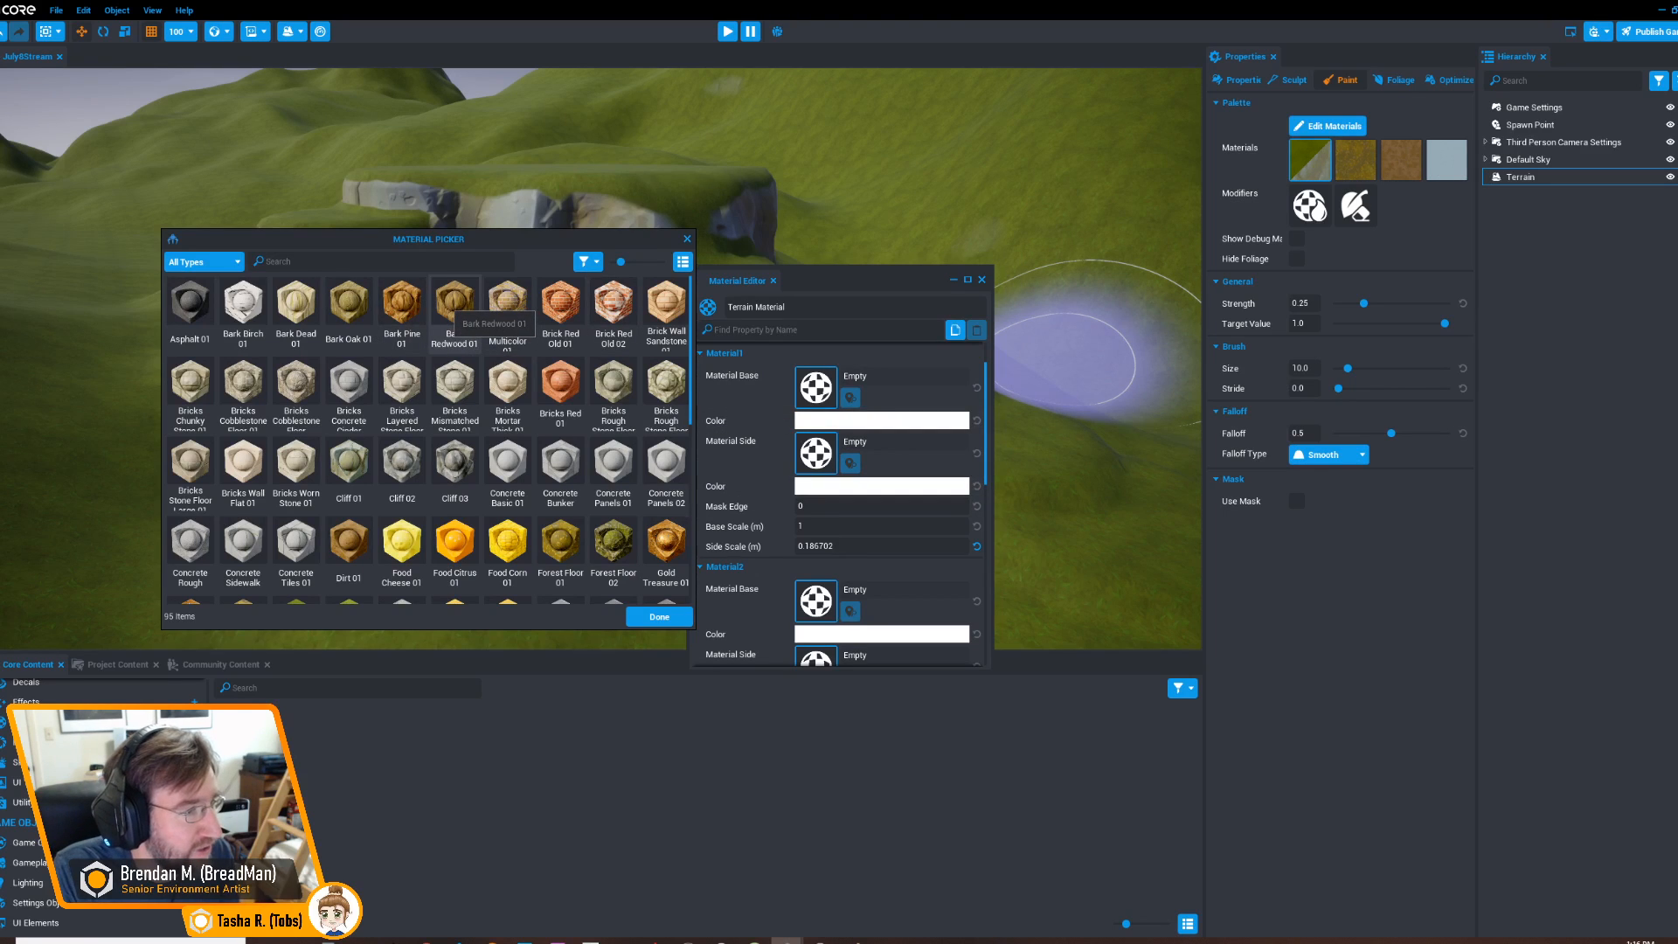
click(455, 306)
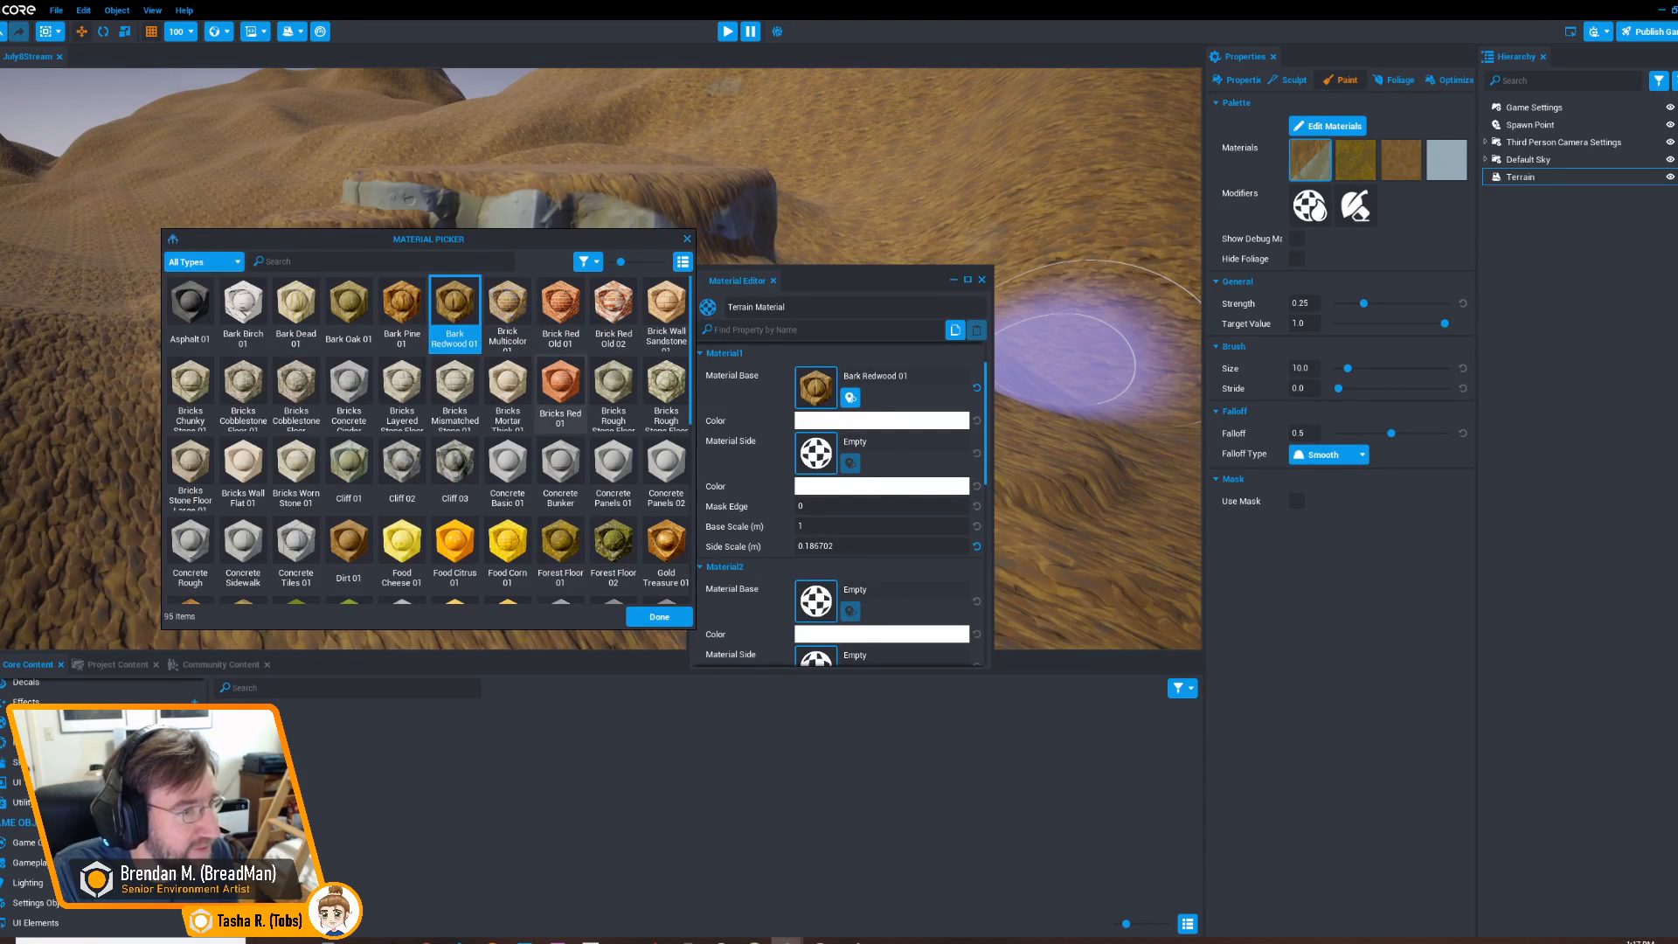
click(508, 397)
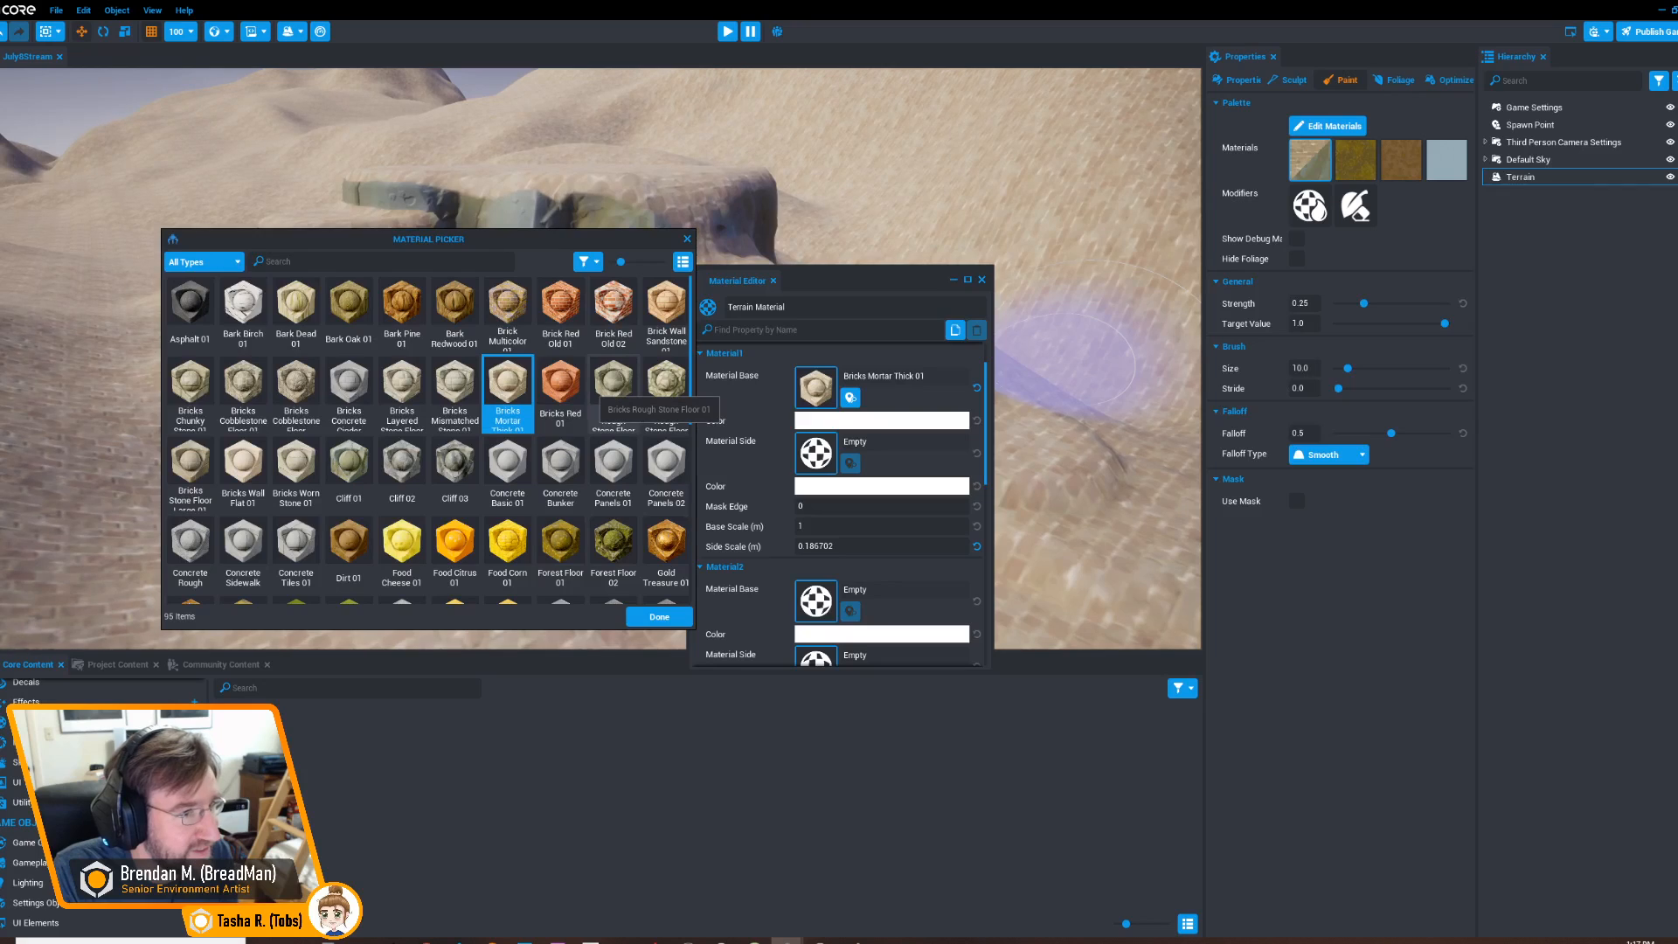
scroll(560, 411, down, 3)
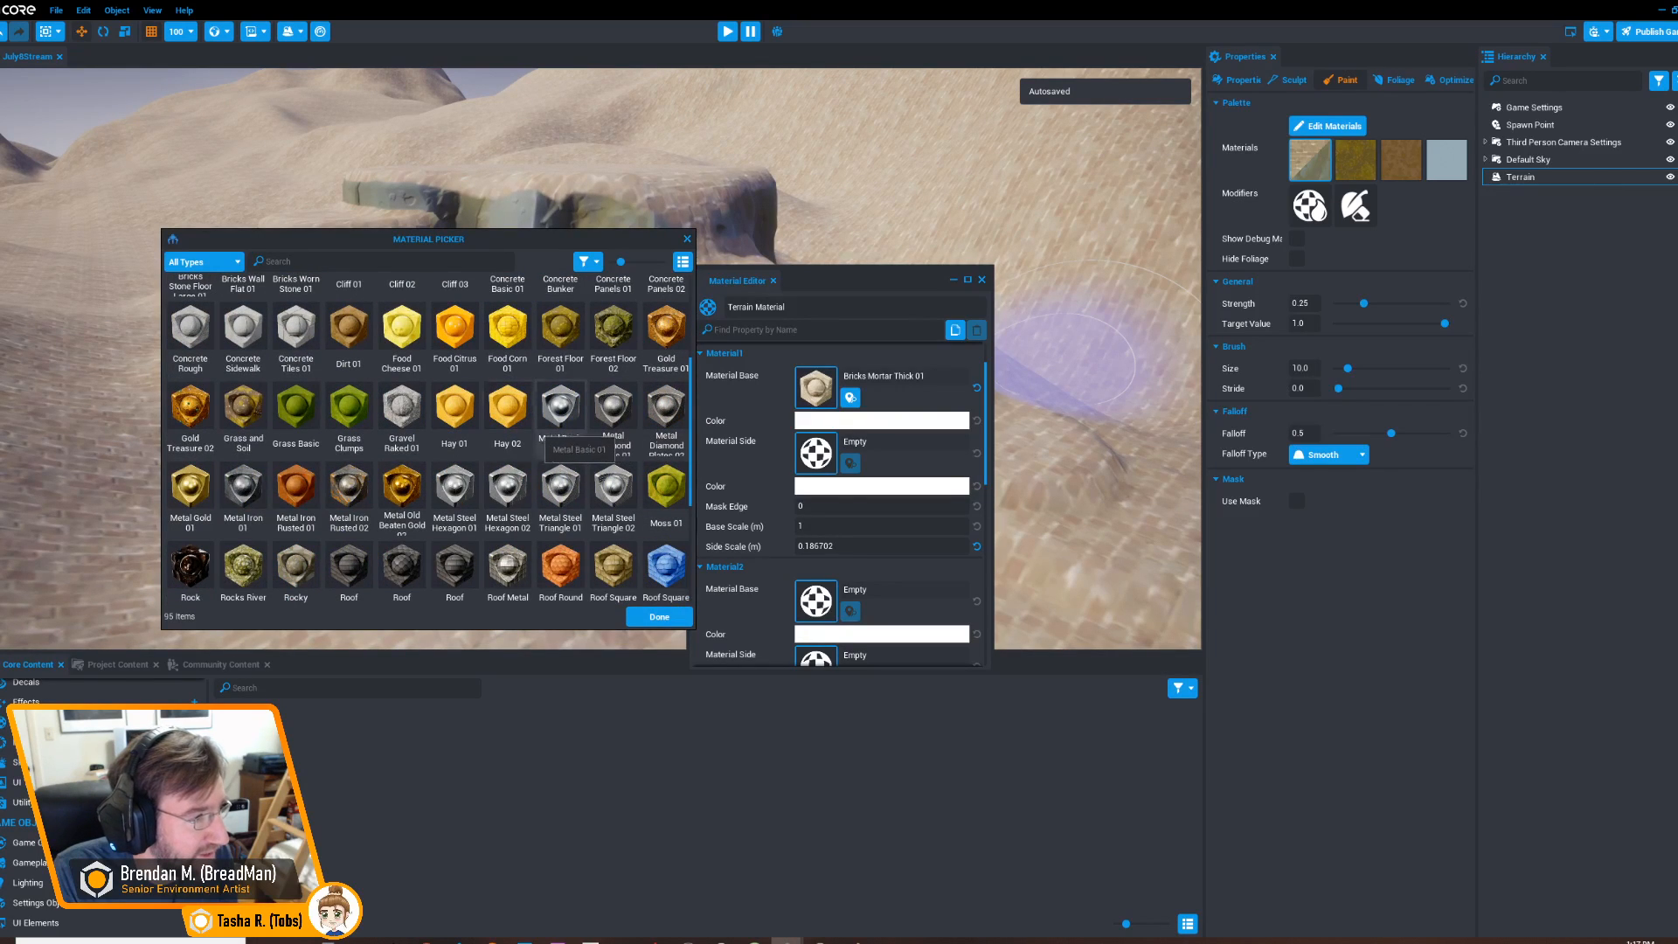
scroll(494, 462, up, 1)
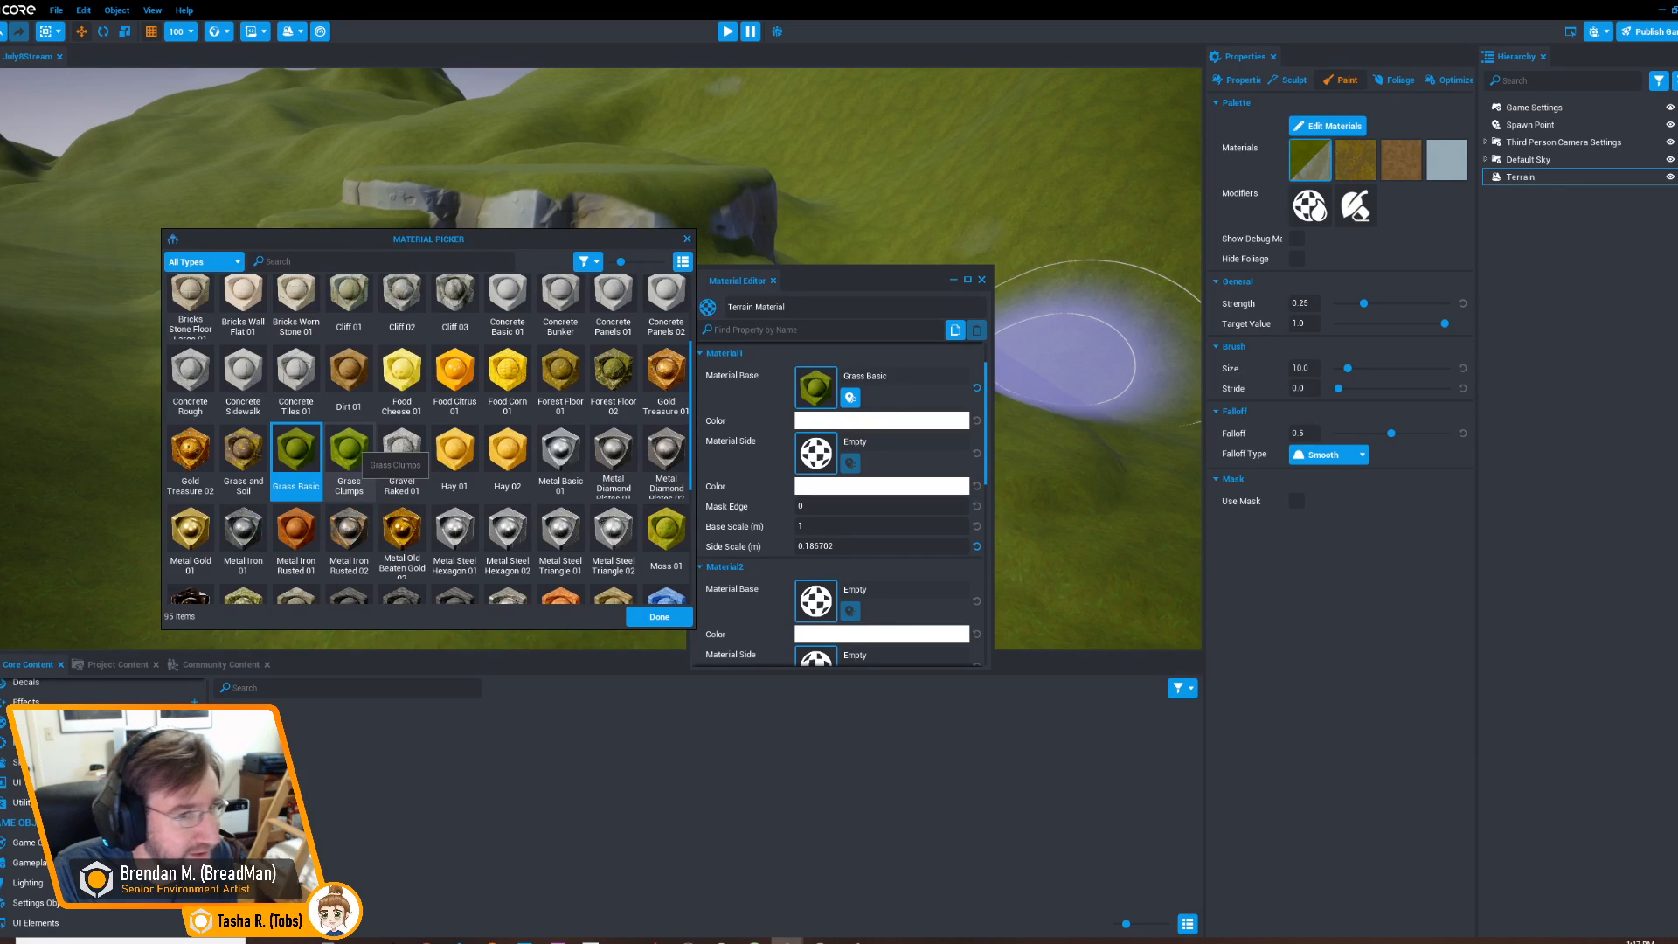
click(354, 450)
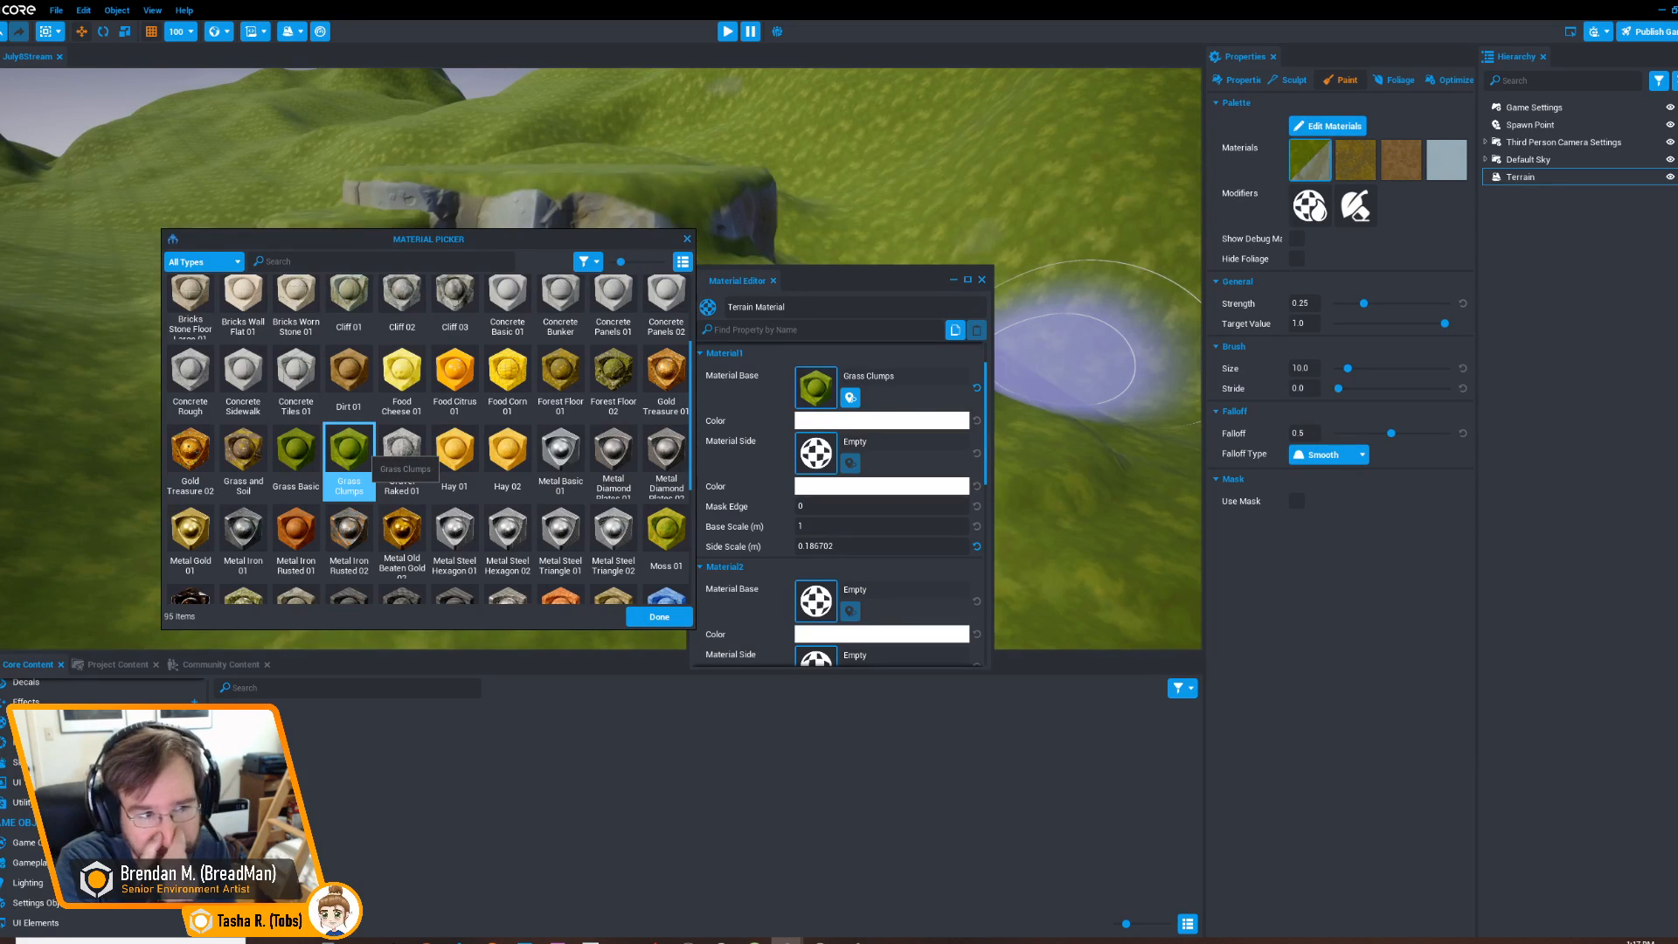
click(301, 463)
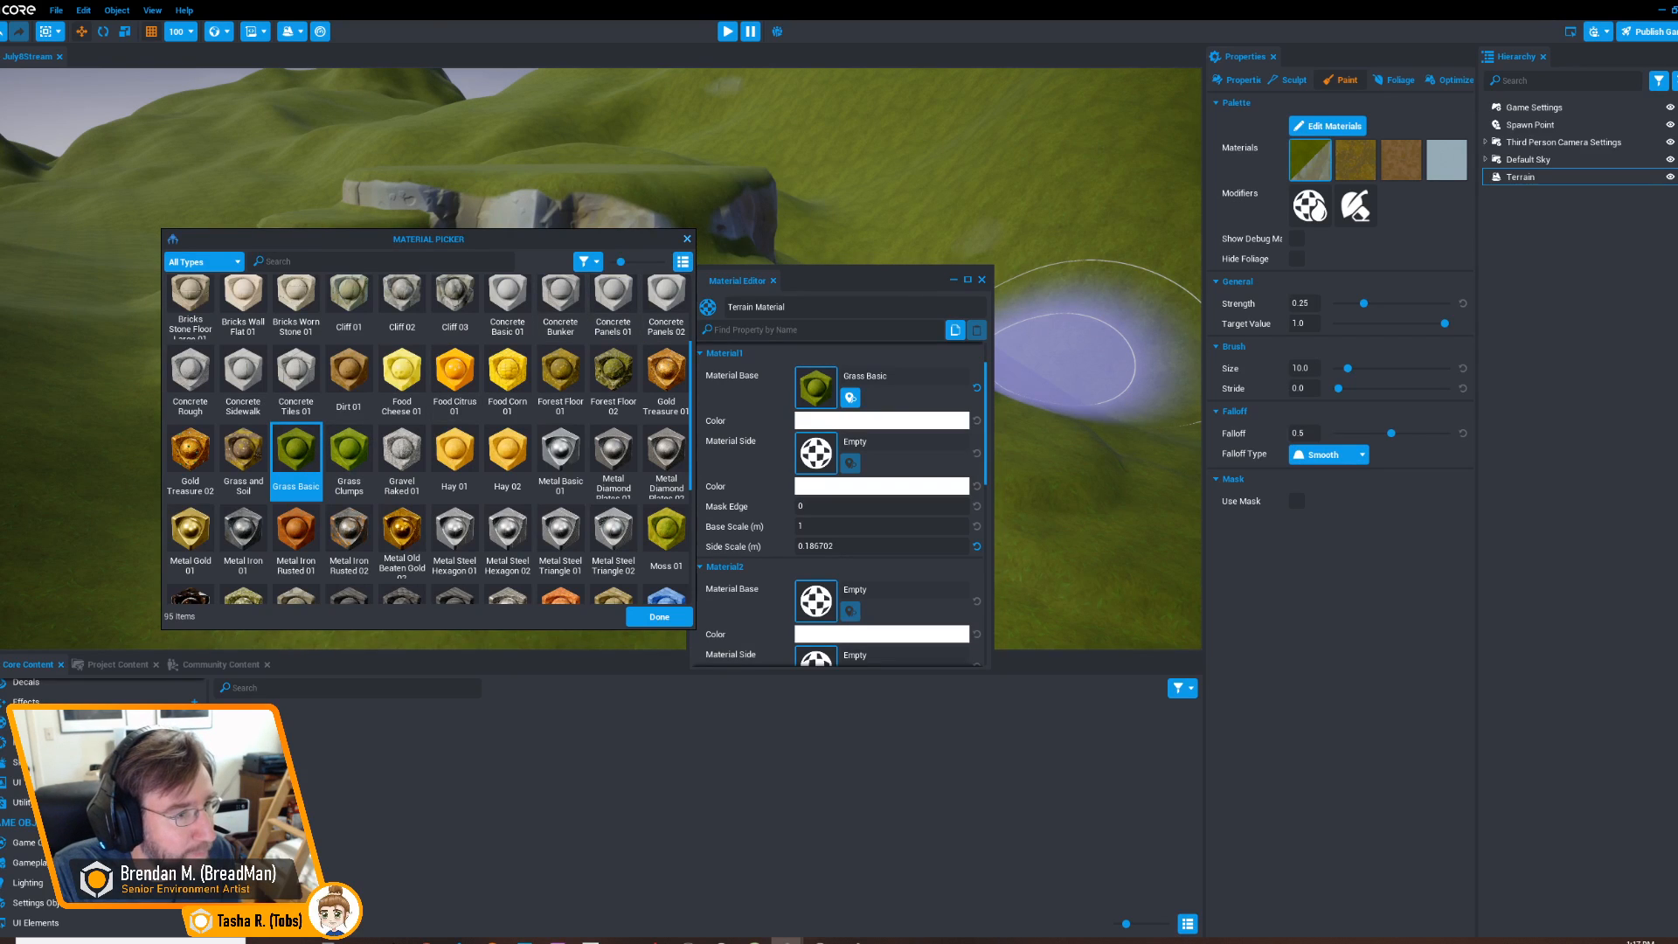
Close the material picker and the Terrain Material editor, and examine the rock-sided terraces from several angles
click(687, 238)
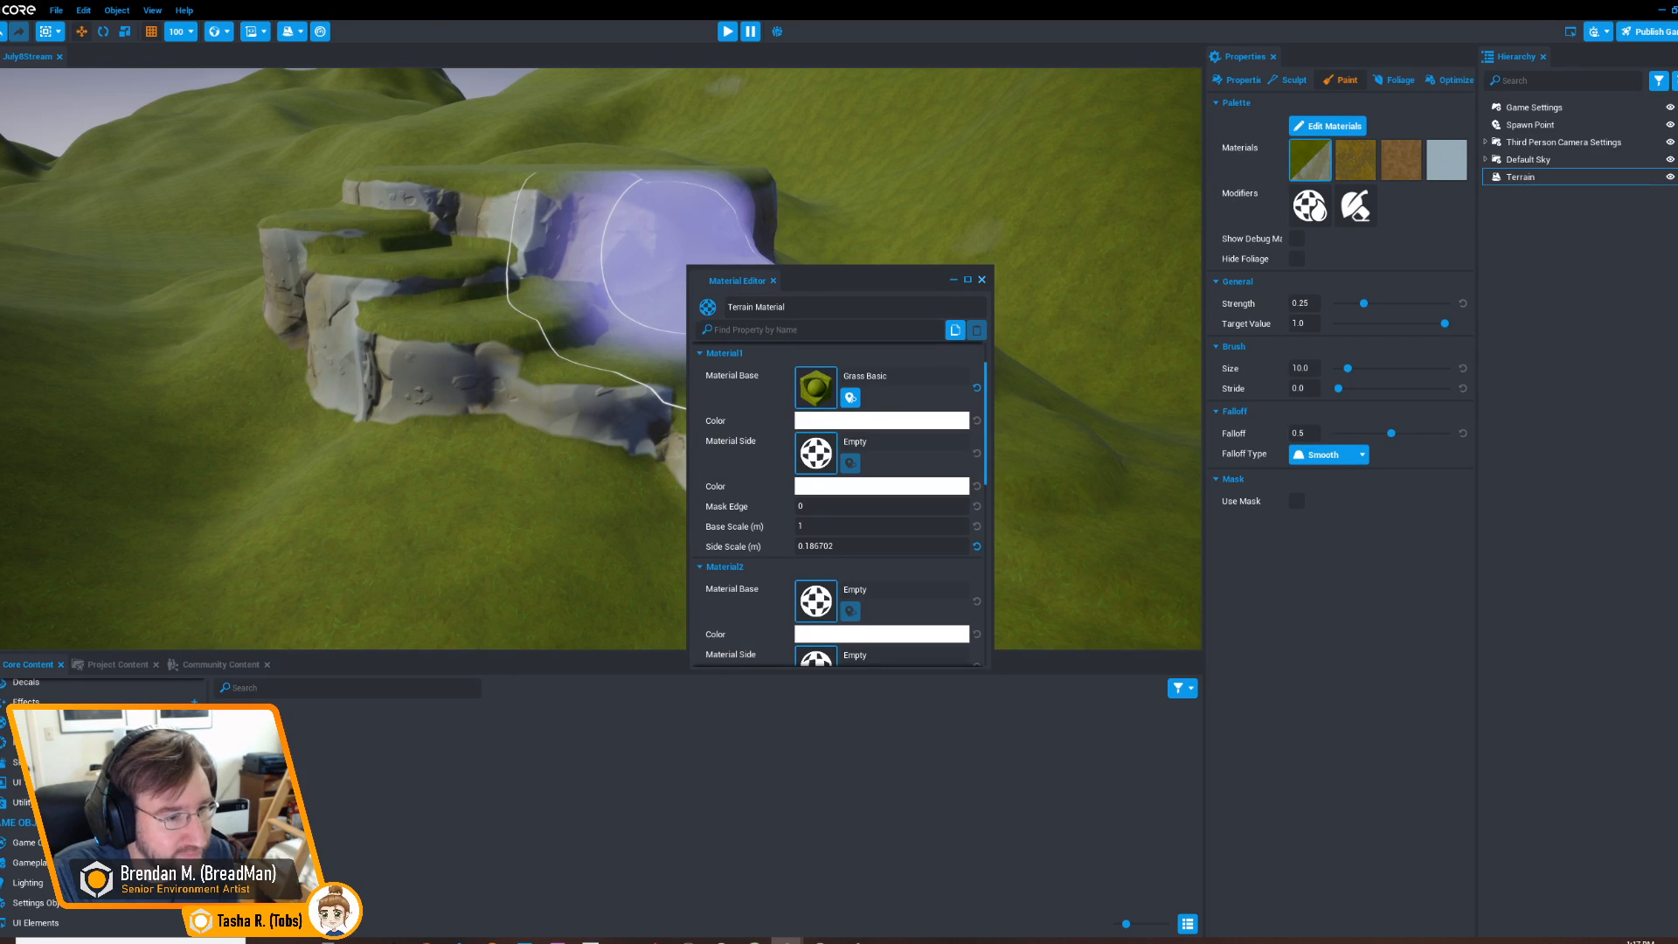
click(981, 279)
mouse_move(468, 356)
right_down()
mouse_move(769, 420)
mouse_move(793, 405)
mouse_move(681, 406)
mouse_move(711, 449)
mouse_move(681, 425)
right_up()
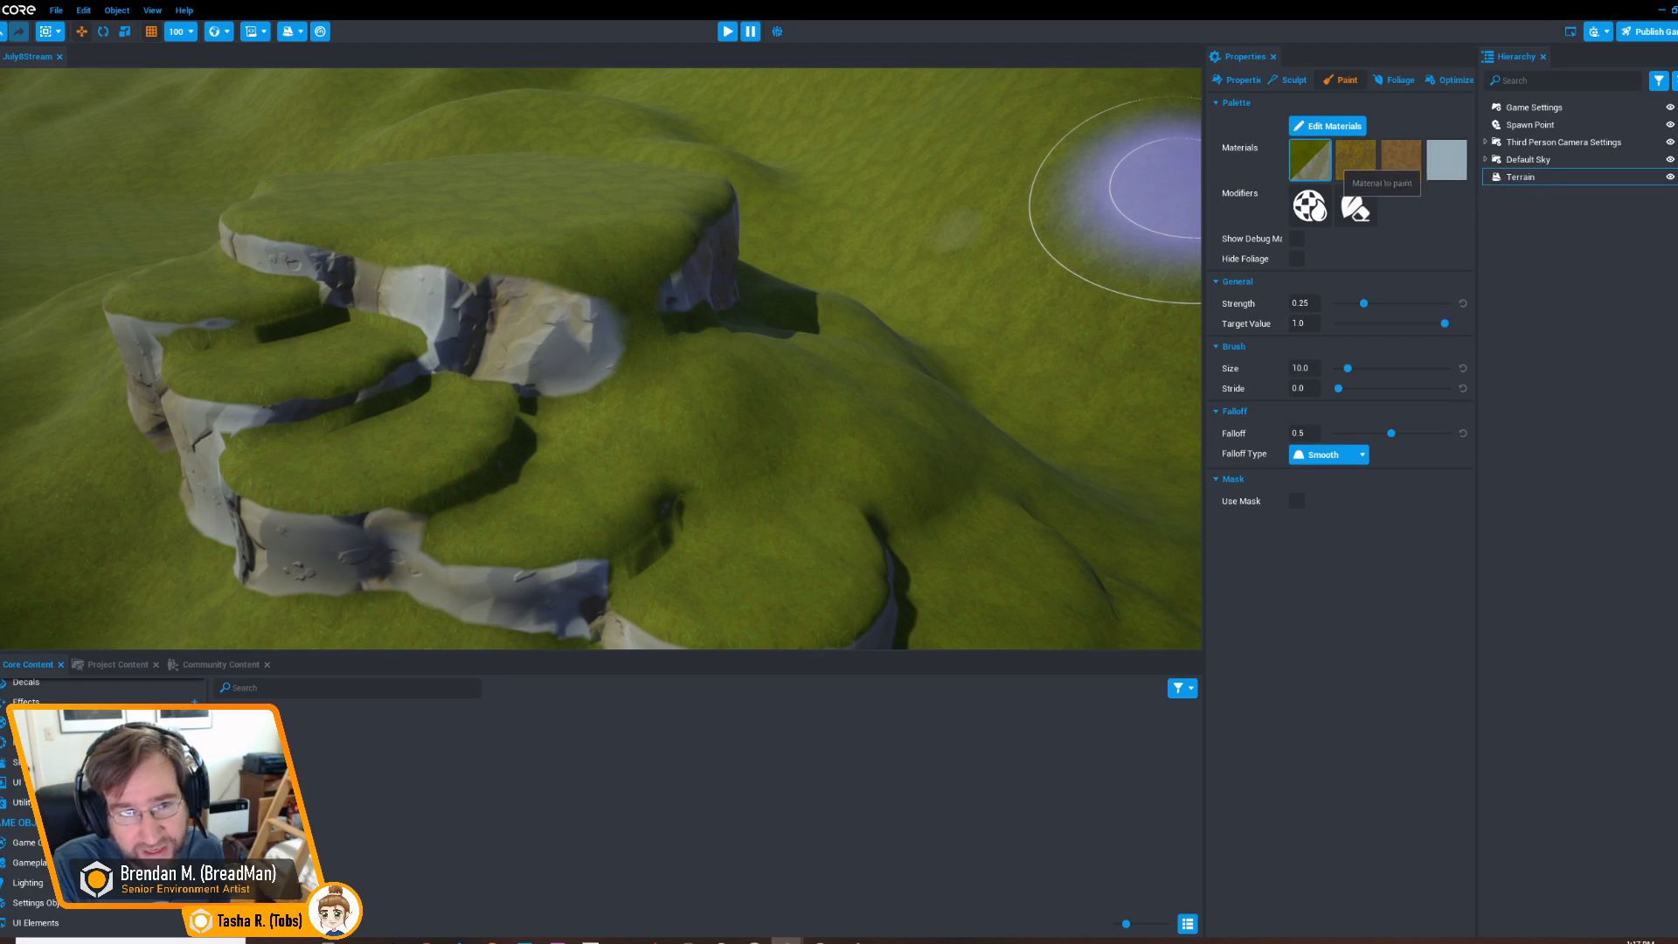
mouse_move(758, 489)
middle_down()
mouse_move(917, 415)
mouse_move(1018, 428)
middle_up()
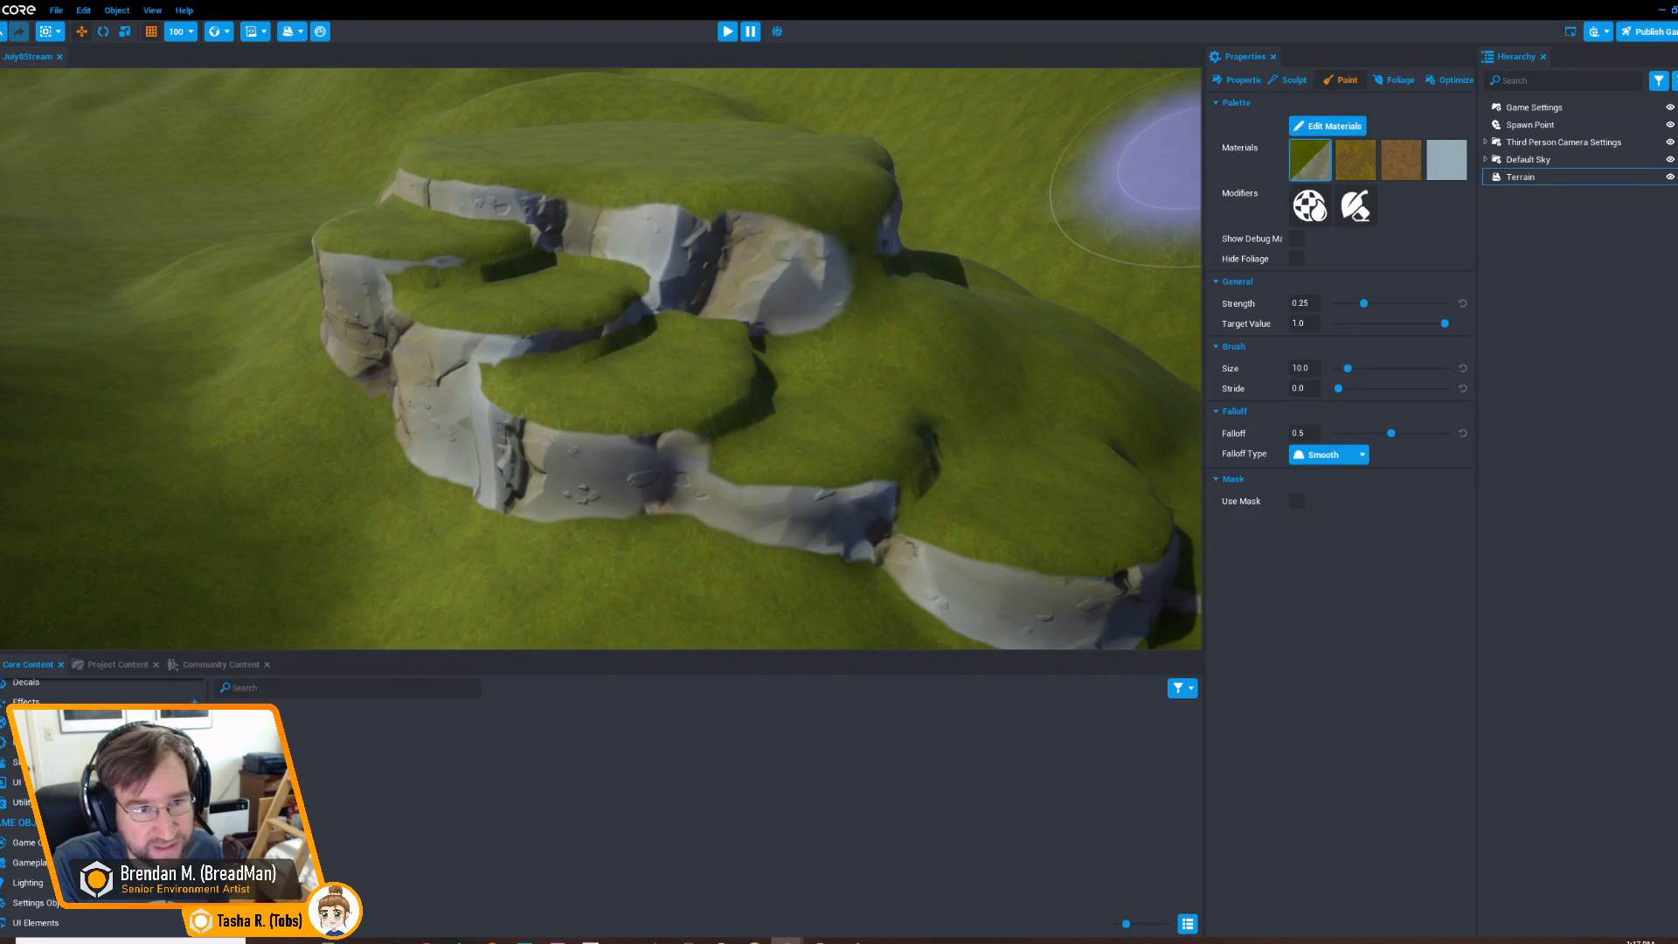
middle_drag(787, 456, 899, 479)
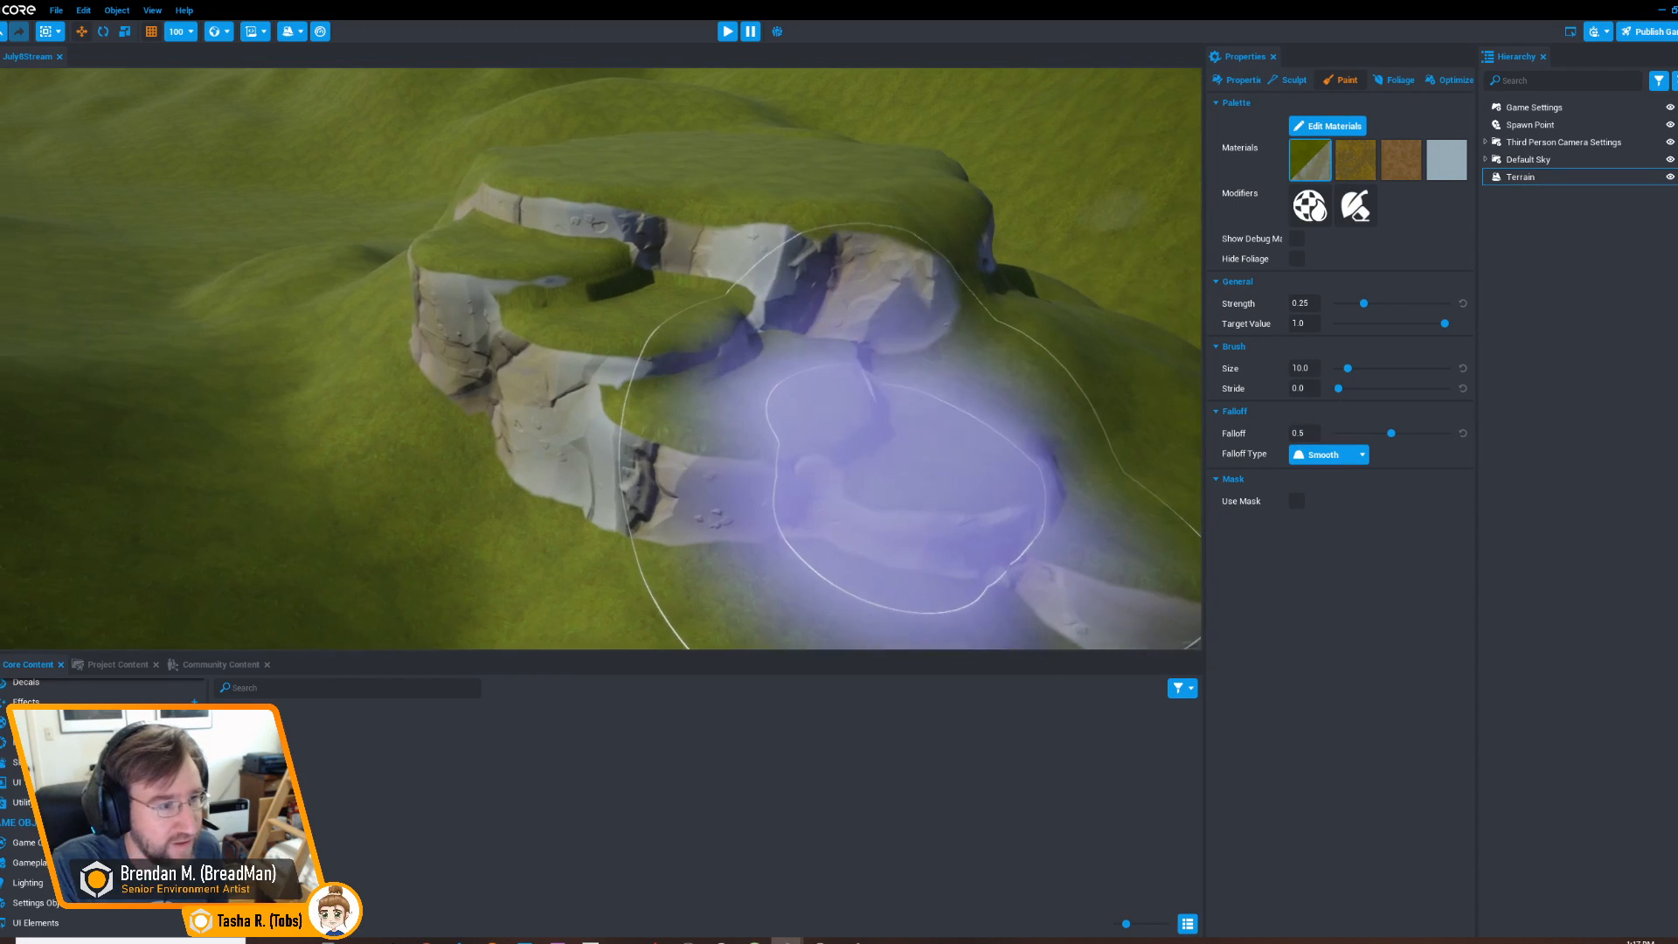
middle_drag(930, 402, 647, 381)
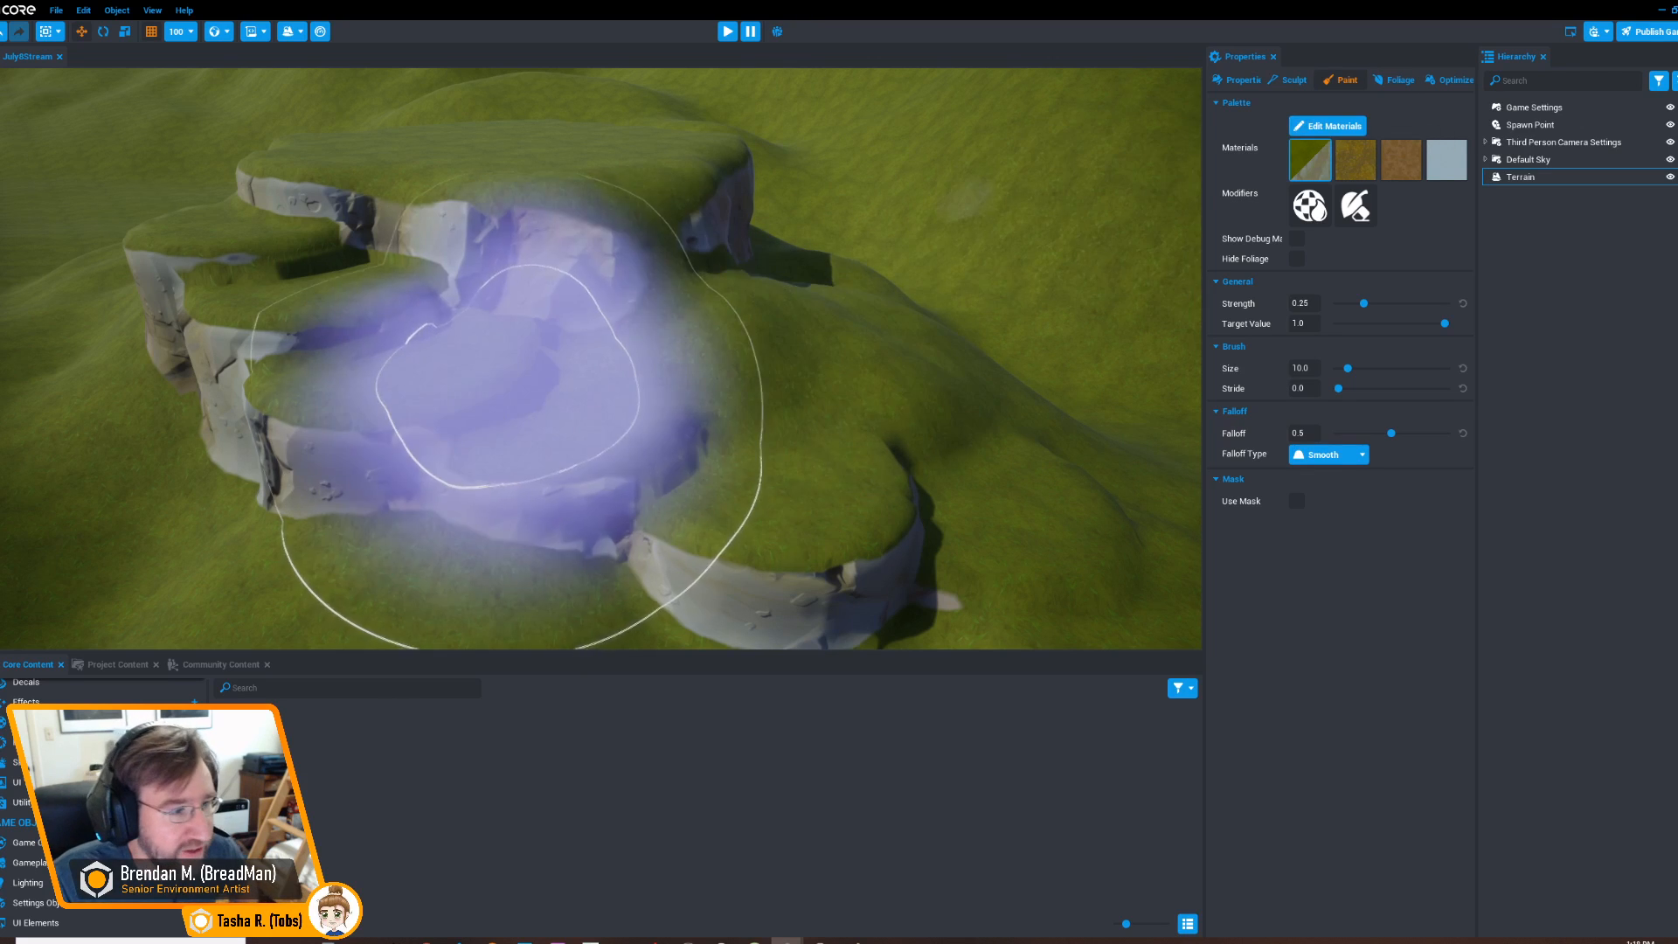
middle_drag(502, 373, 452, 354)
middle_drag(992, 292, 1079, 341)
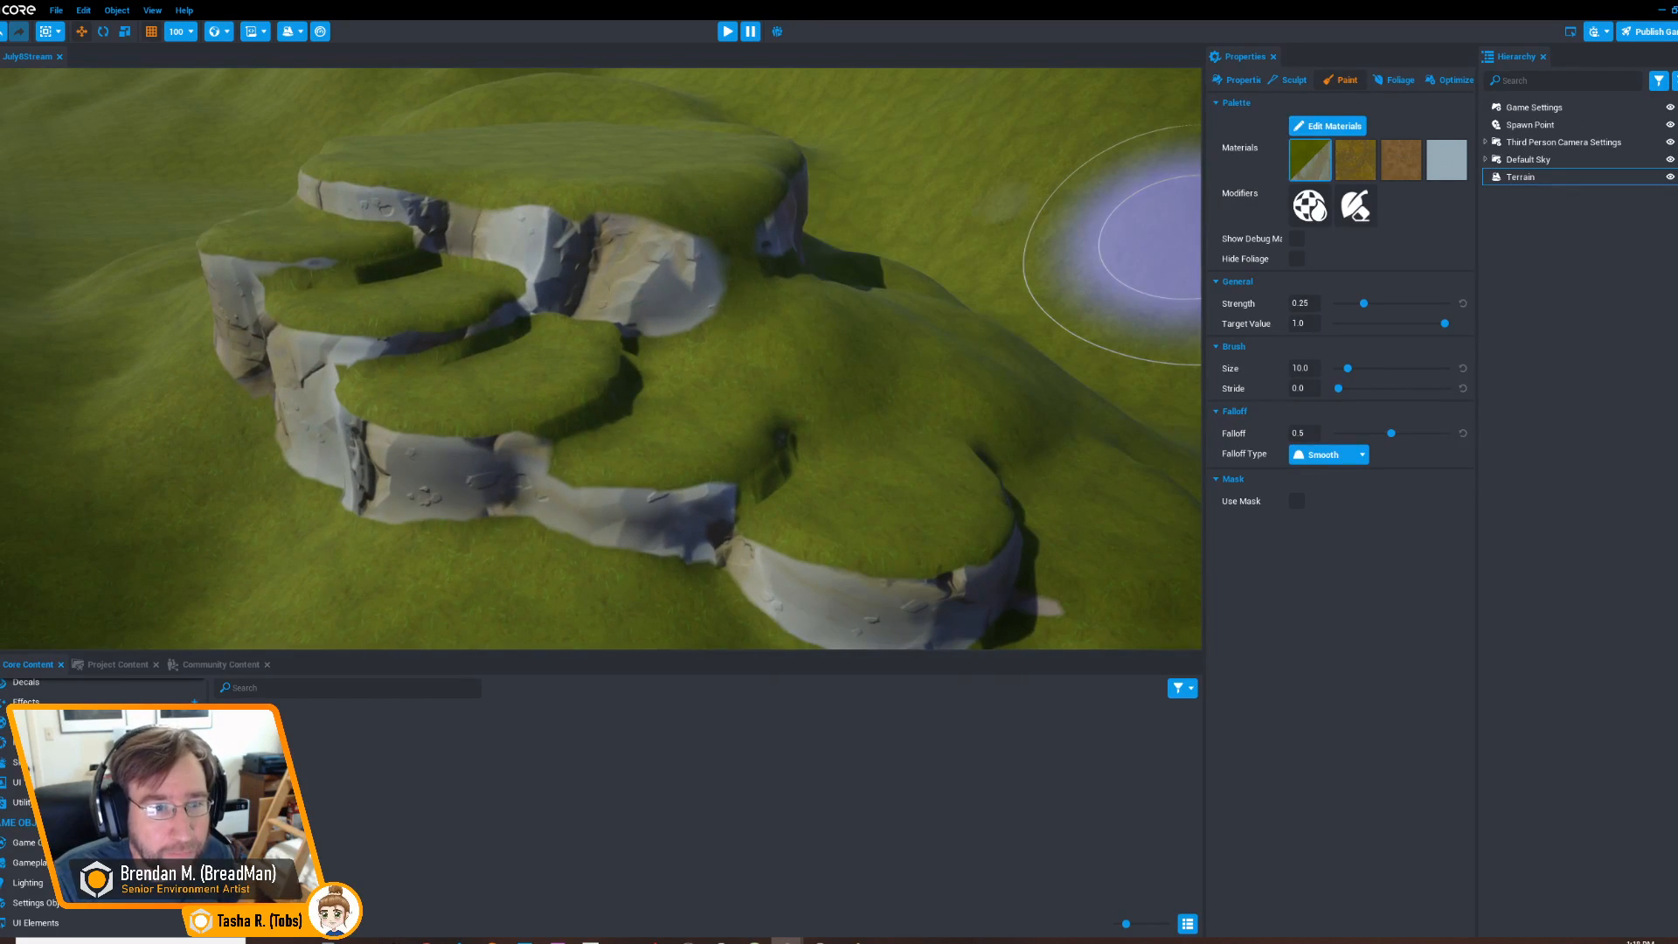
Blend the terraces below the platform into the slope using the Smooth sculpting tool at strength 0.1158 and size 3.1437
click(1292, 80)
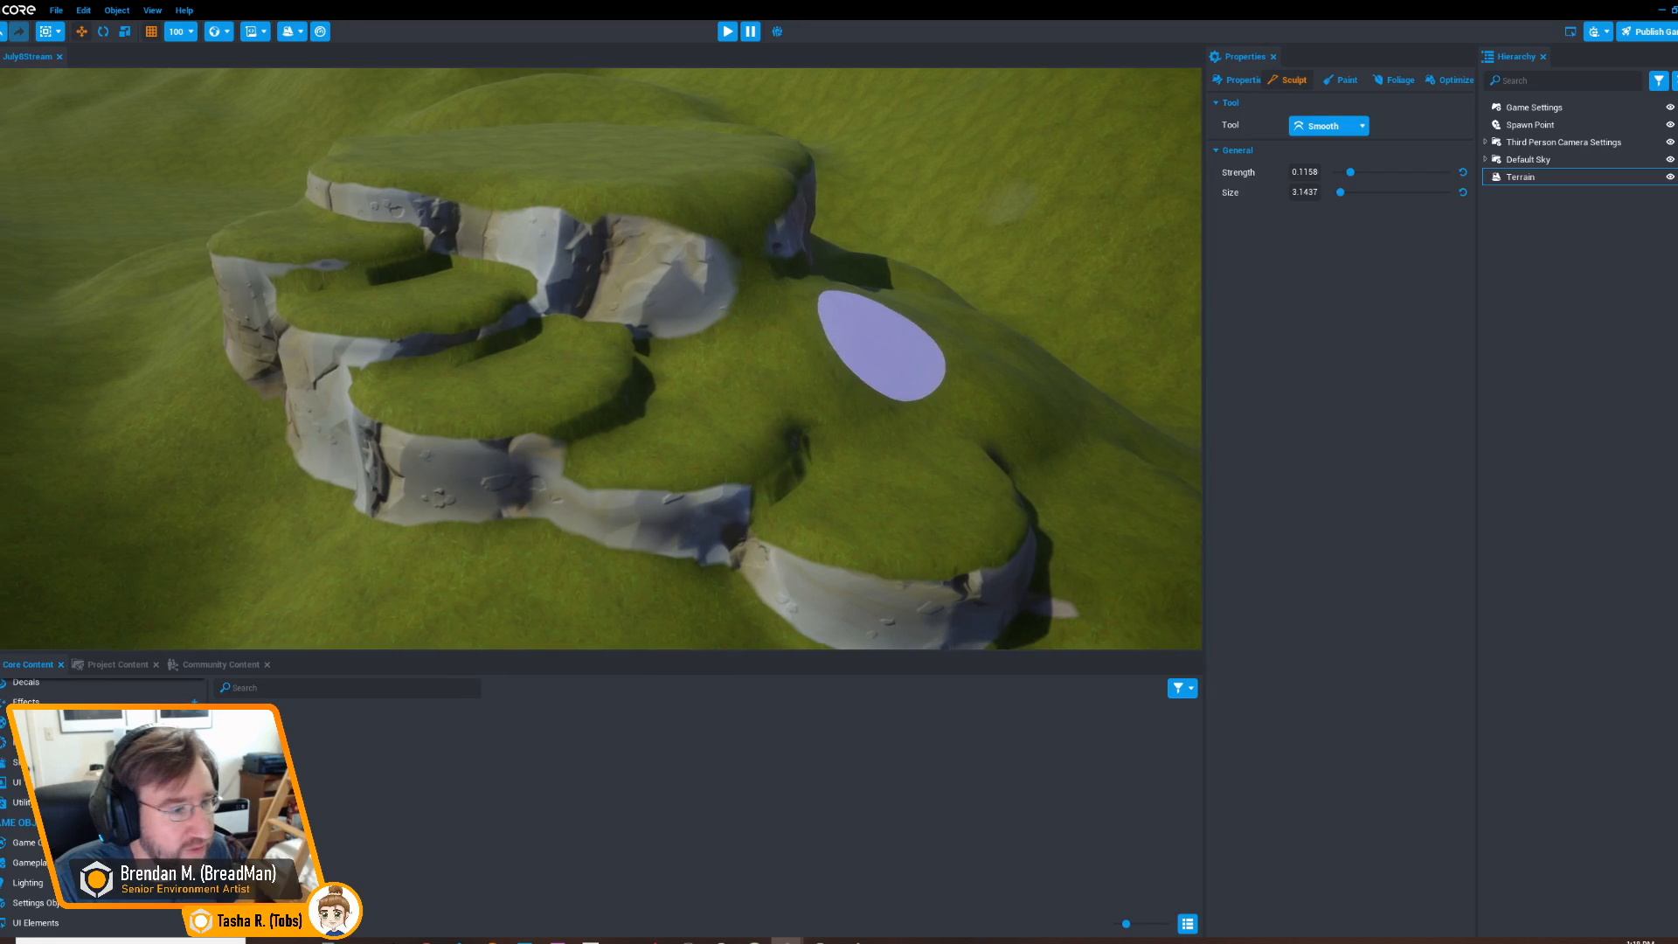
click(1360, 127)
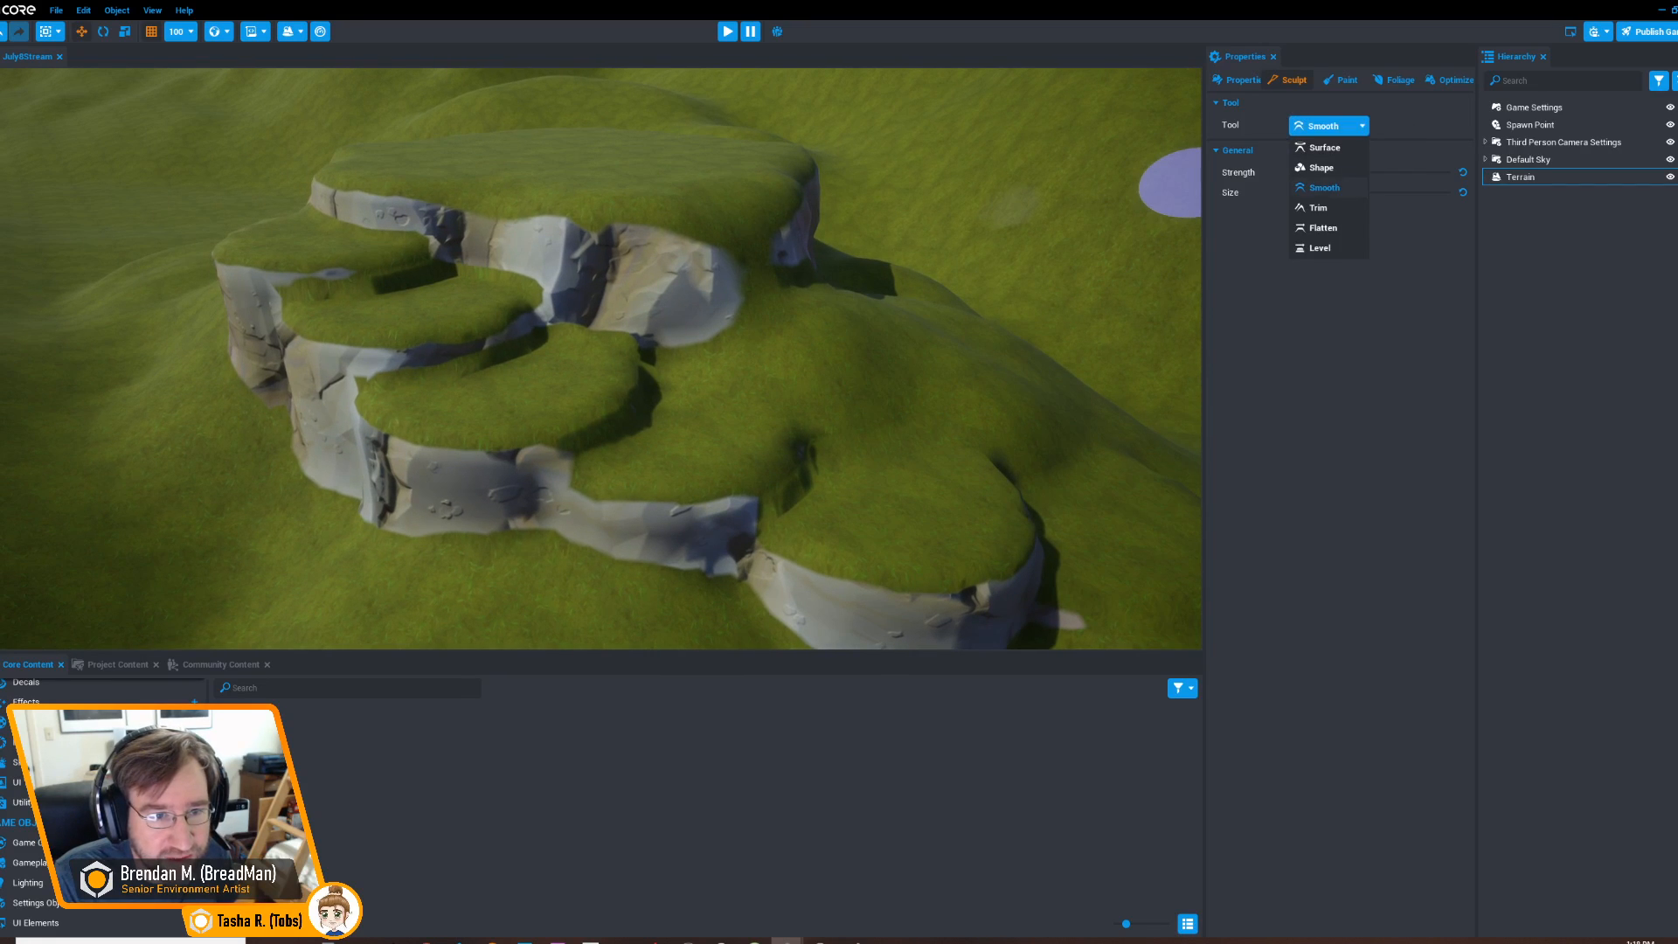
click(1326, 188)
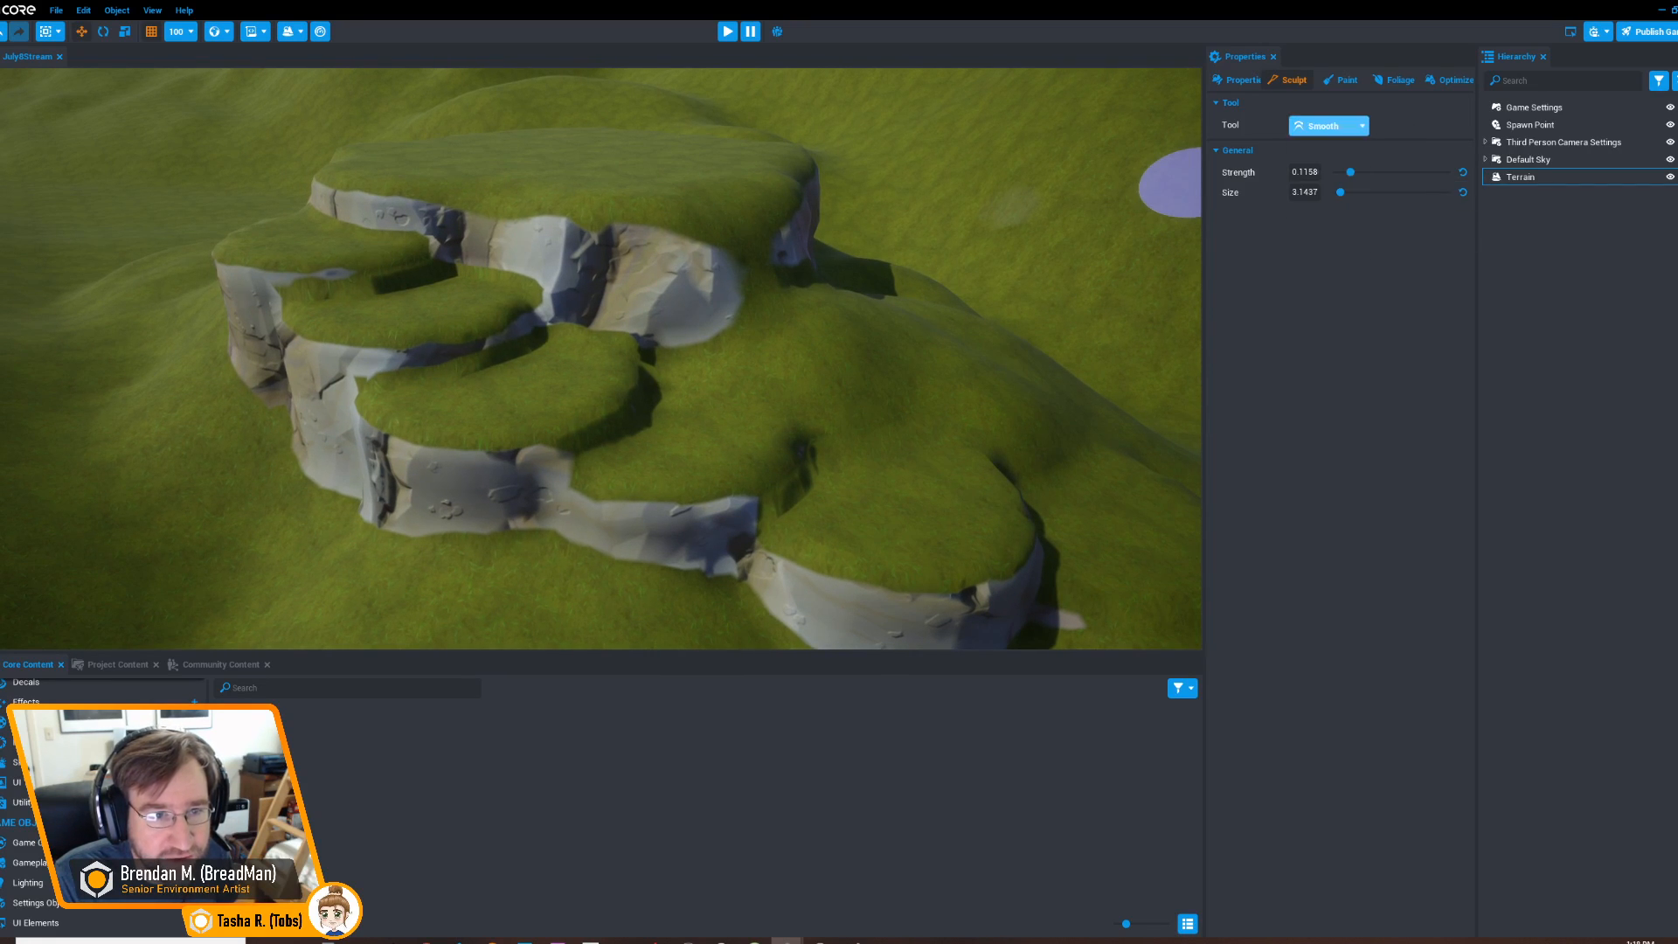
middle_drag(559, 411, 805, 437)
mouse_move(489, 281)
mouse_down()
mouse_move(535, 280)
mouse_move(562, 311)
mouse_move(552, 371)
mouse_move(580, 364)
mouse_move(685, 423)
mouse_move(693, 457)
mouse_move(745, 473)
mouse_up()
scroll(746, 472, down, 3)
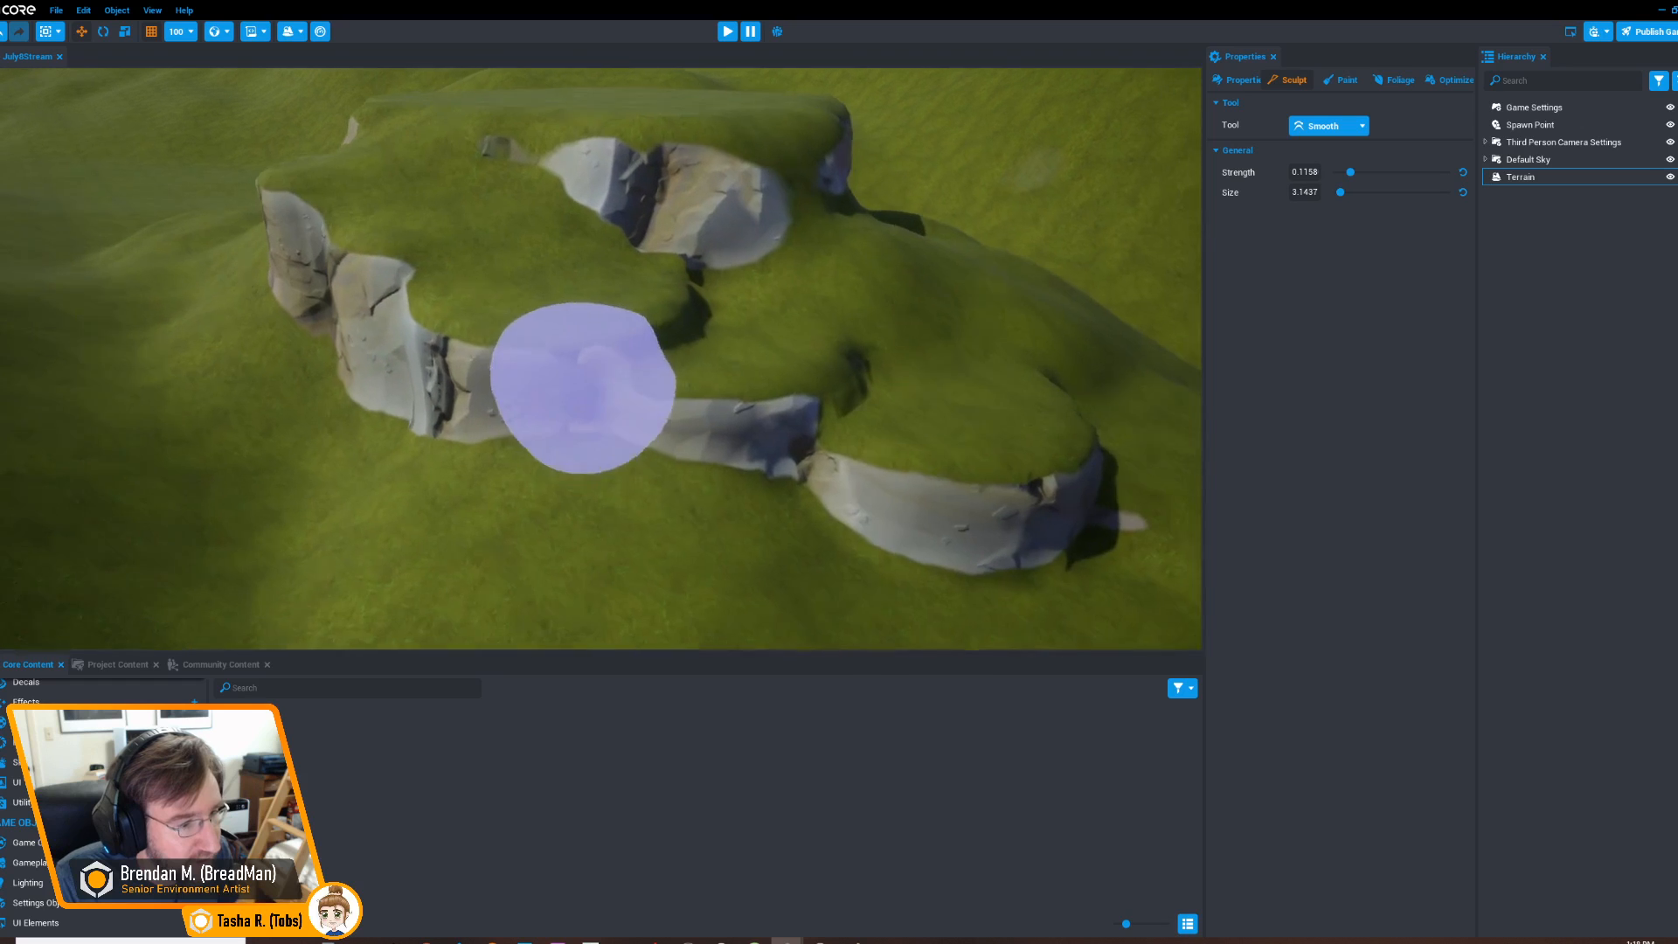
middle_drag(752, 385, 543, 364)
drag(543, 364, 646, 324)
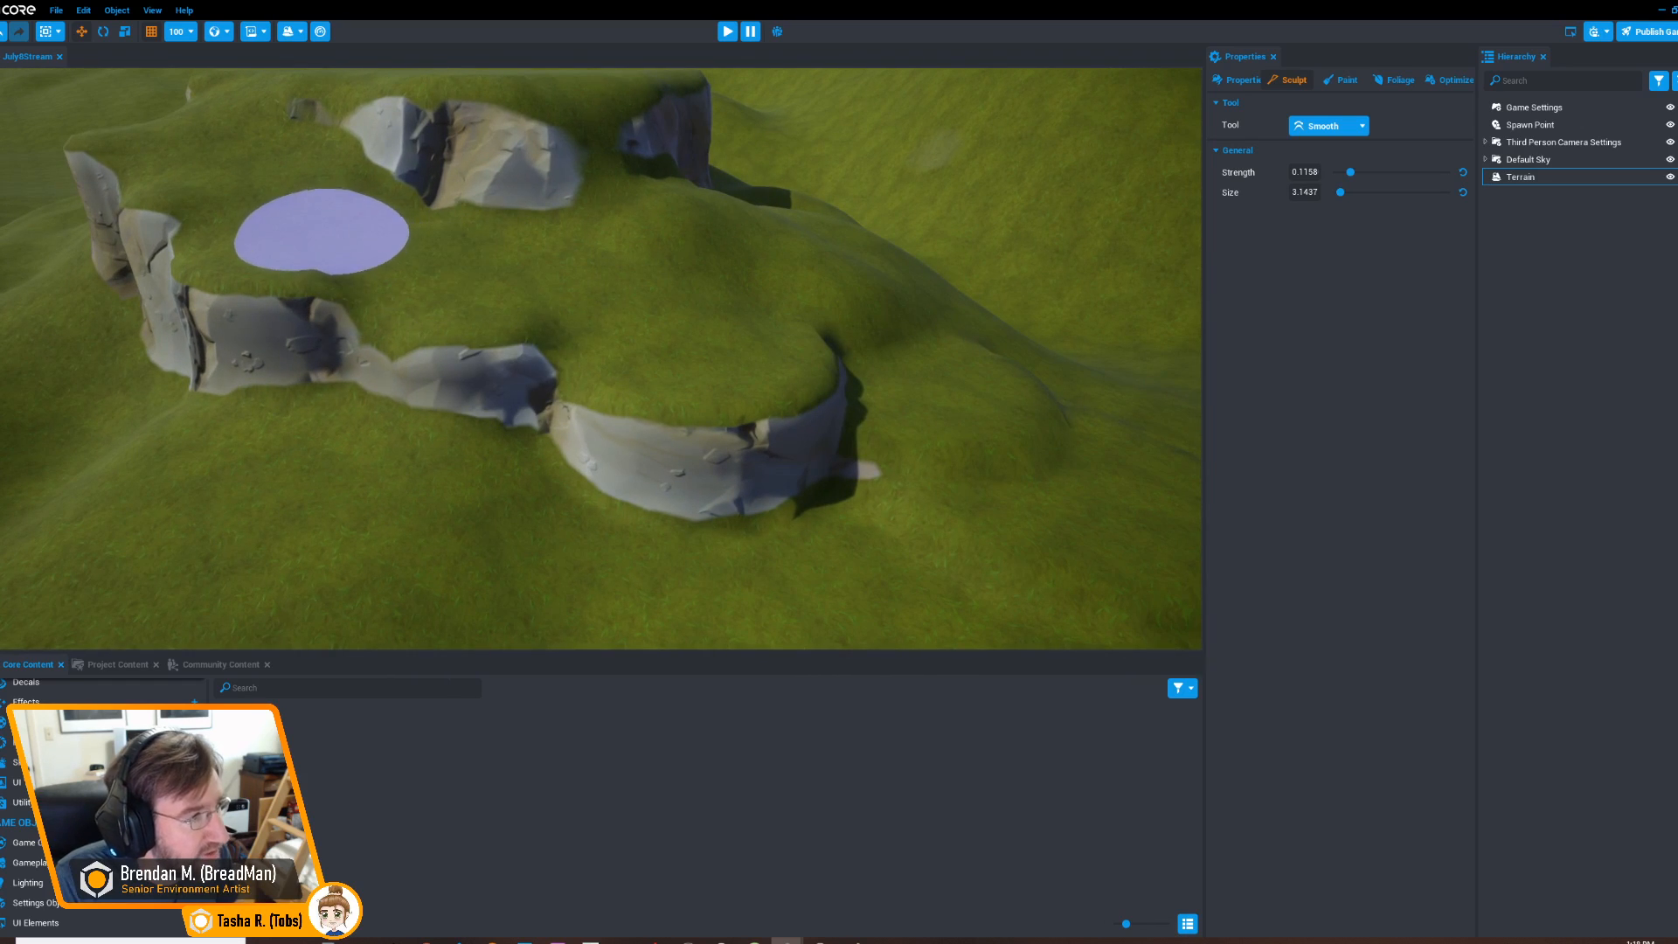
mouse_move(330, 293)
middle_down()
mouse_move(667, 446)
mouse_move(686, 477)
middle_up()
drag(463, 437, 486, 408)
mouse_move(606, 579)
middle_down()
mouse_move(468, 445)
mouse_move(381, 426)
middle_up()
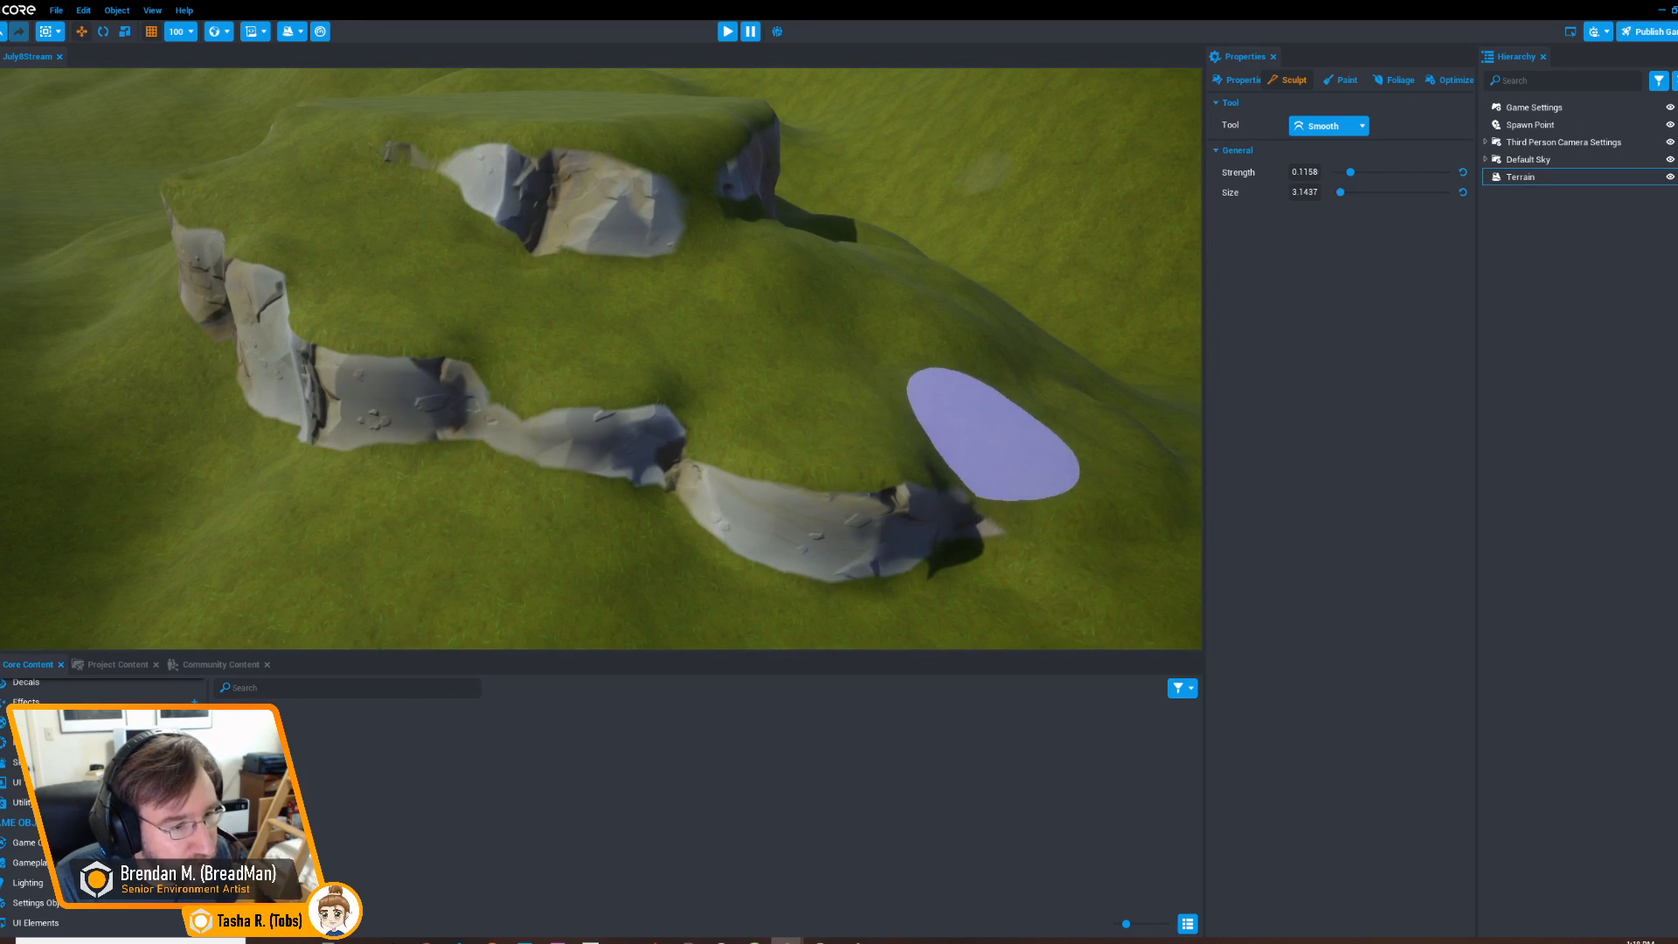
mouse_move(791, 432)
alt+mouse_down()
mouse_move(874, 457)
mouse_move(652, 413)
mouse_move(398, 409)
alt+mouse_up()
alt+drag(580, 382, 542, 452)
mouse_move(541, 452)
middle_down()
mouse_move(408, 404)
mouse_move(554, 460)
middle_up()
Switch to the Level sculpting tool for the smoothed slope below the platform
click(1361, 125)
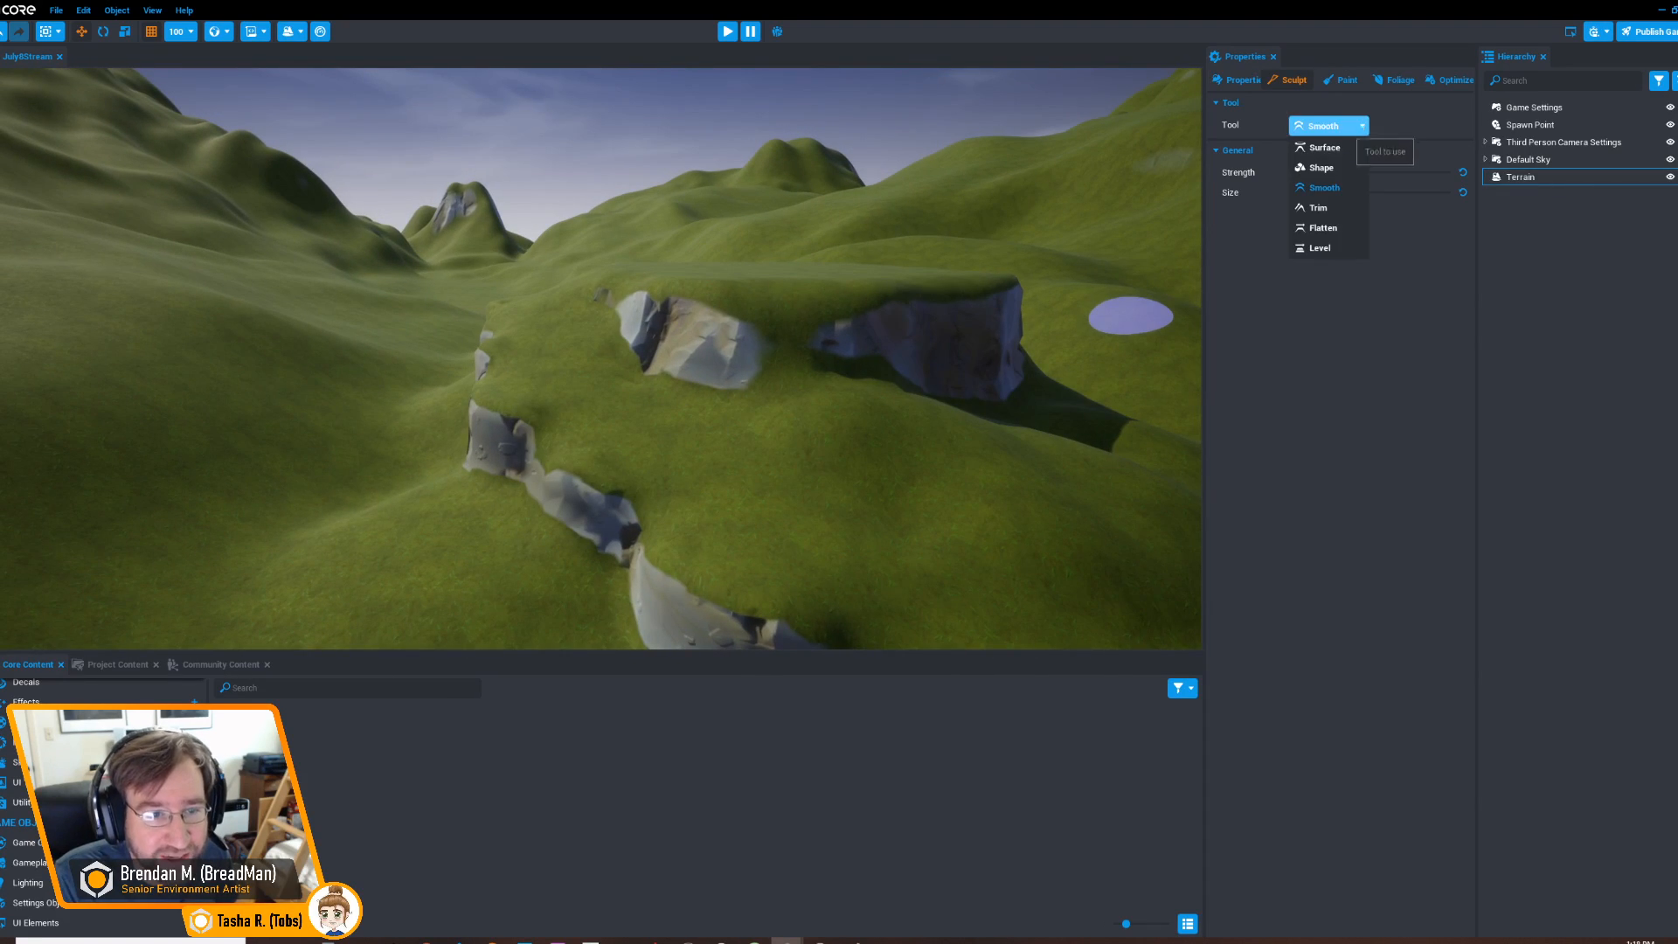
click(1315, 244)
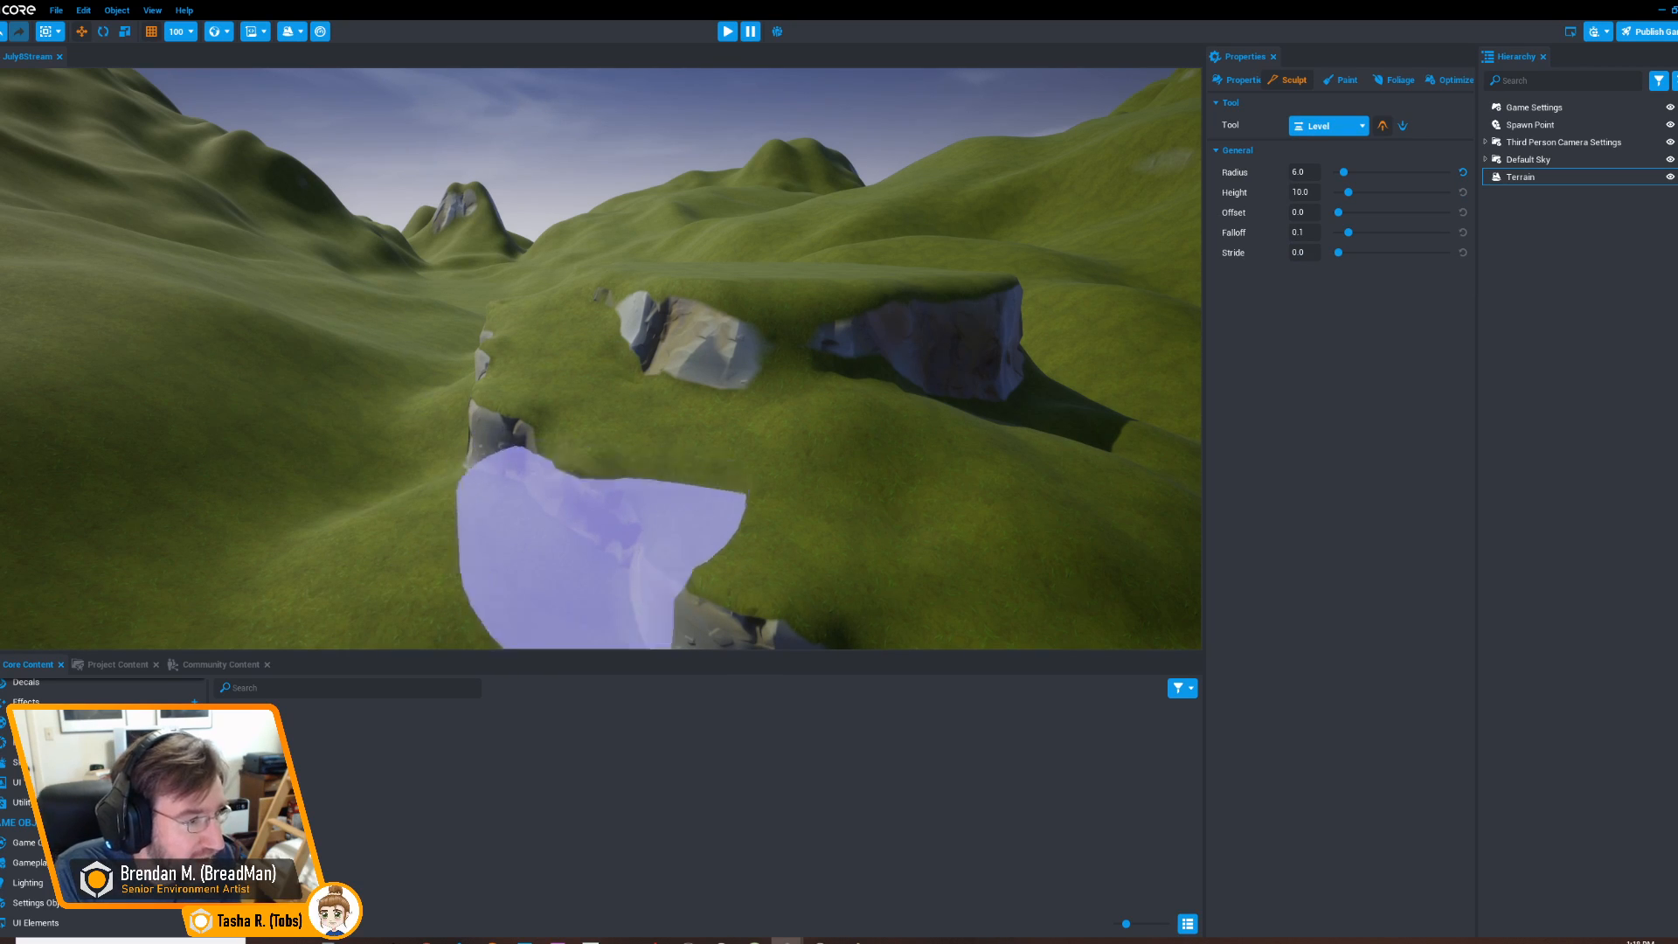
right_drag(647, 467, 655, 502)
Try cutting into and leveling the slope below the platform with the inverted Level brush, and undo those strokes
key(shift)
shift+drag(618, 401, 633, 384)
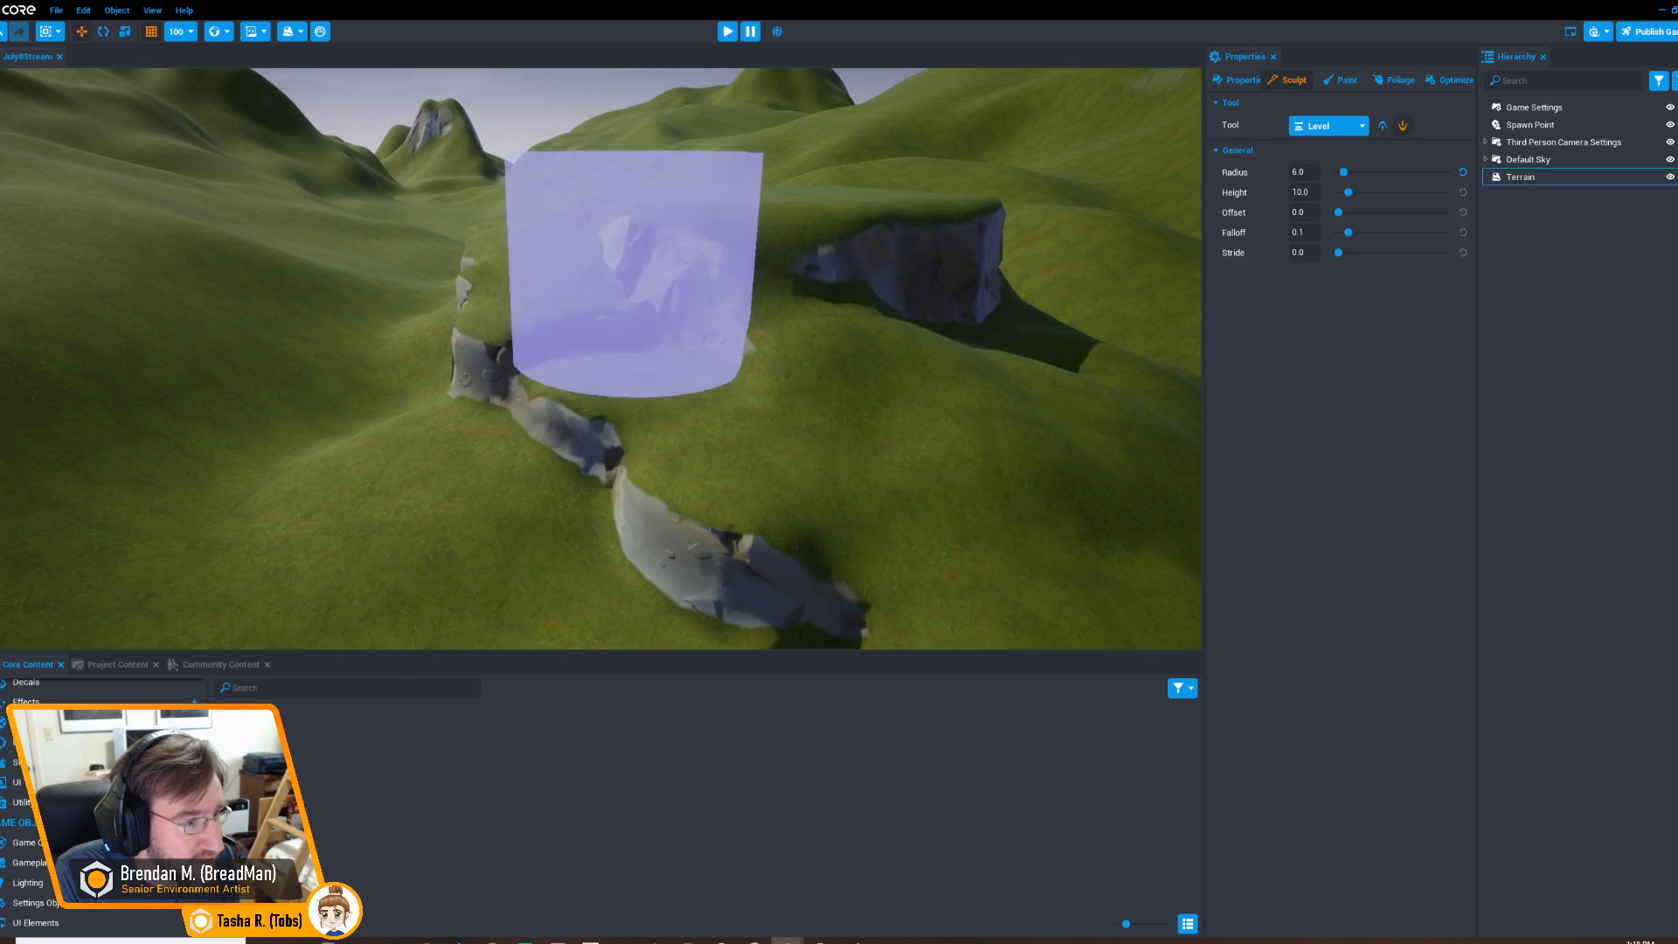
shift+drag(660, 555, 712, 516)
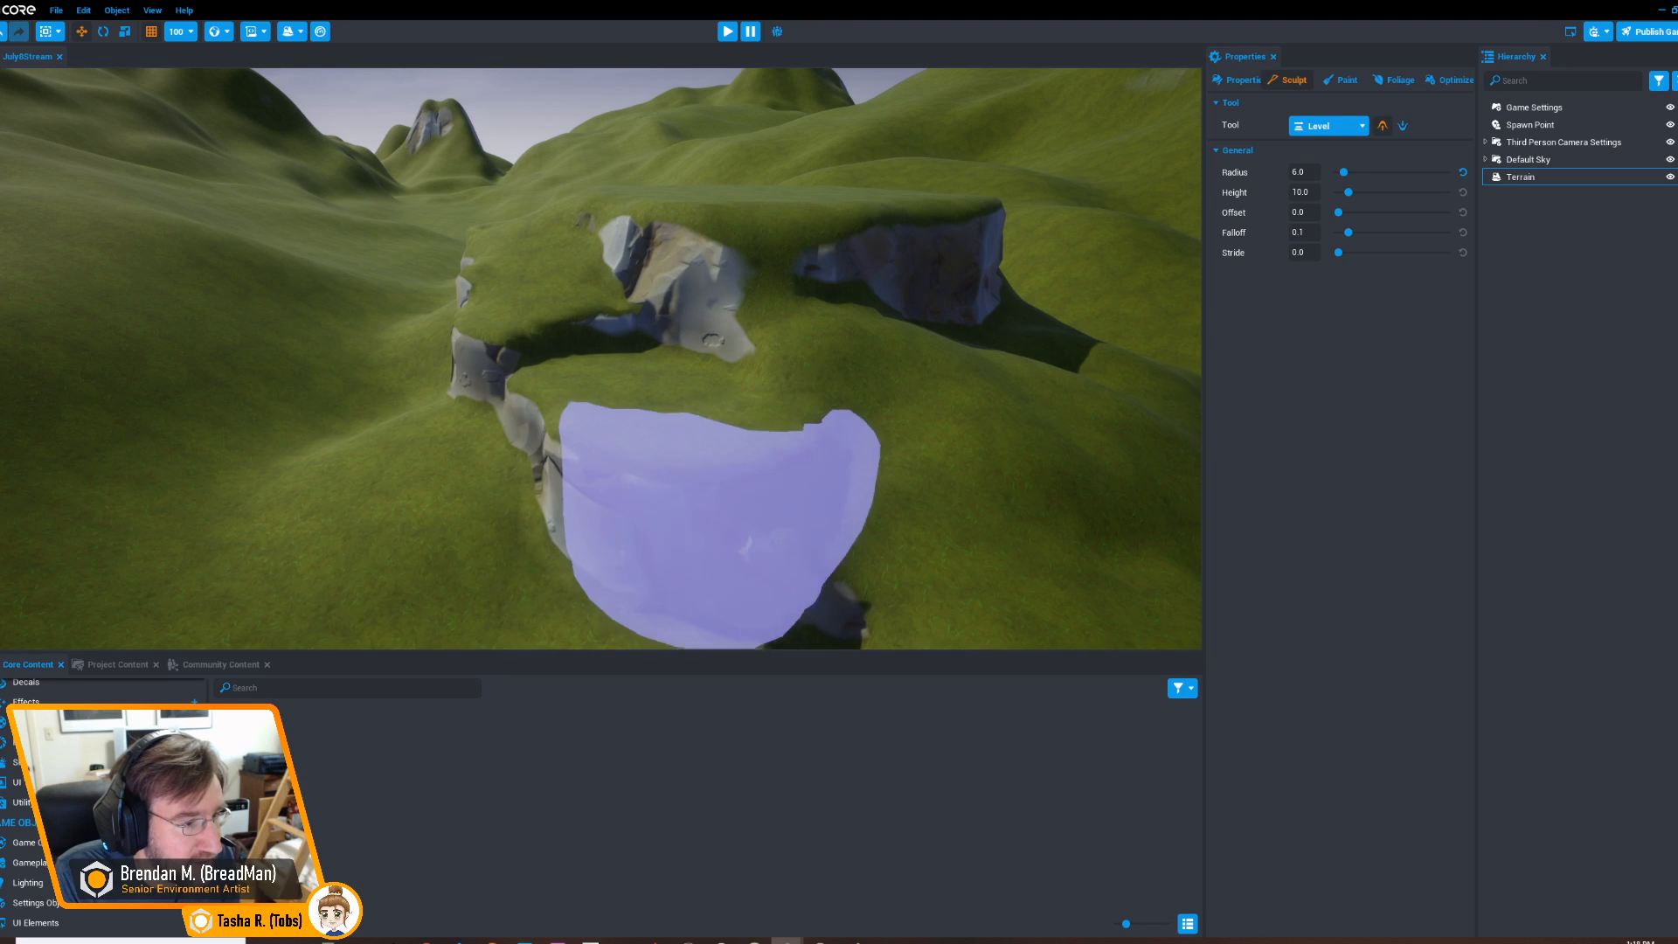
middle_drag(487, 513, 542, 455)
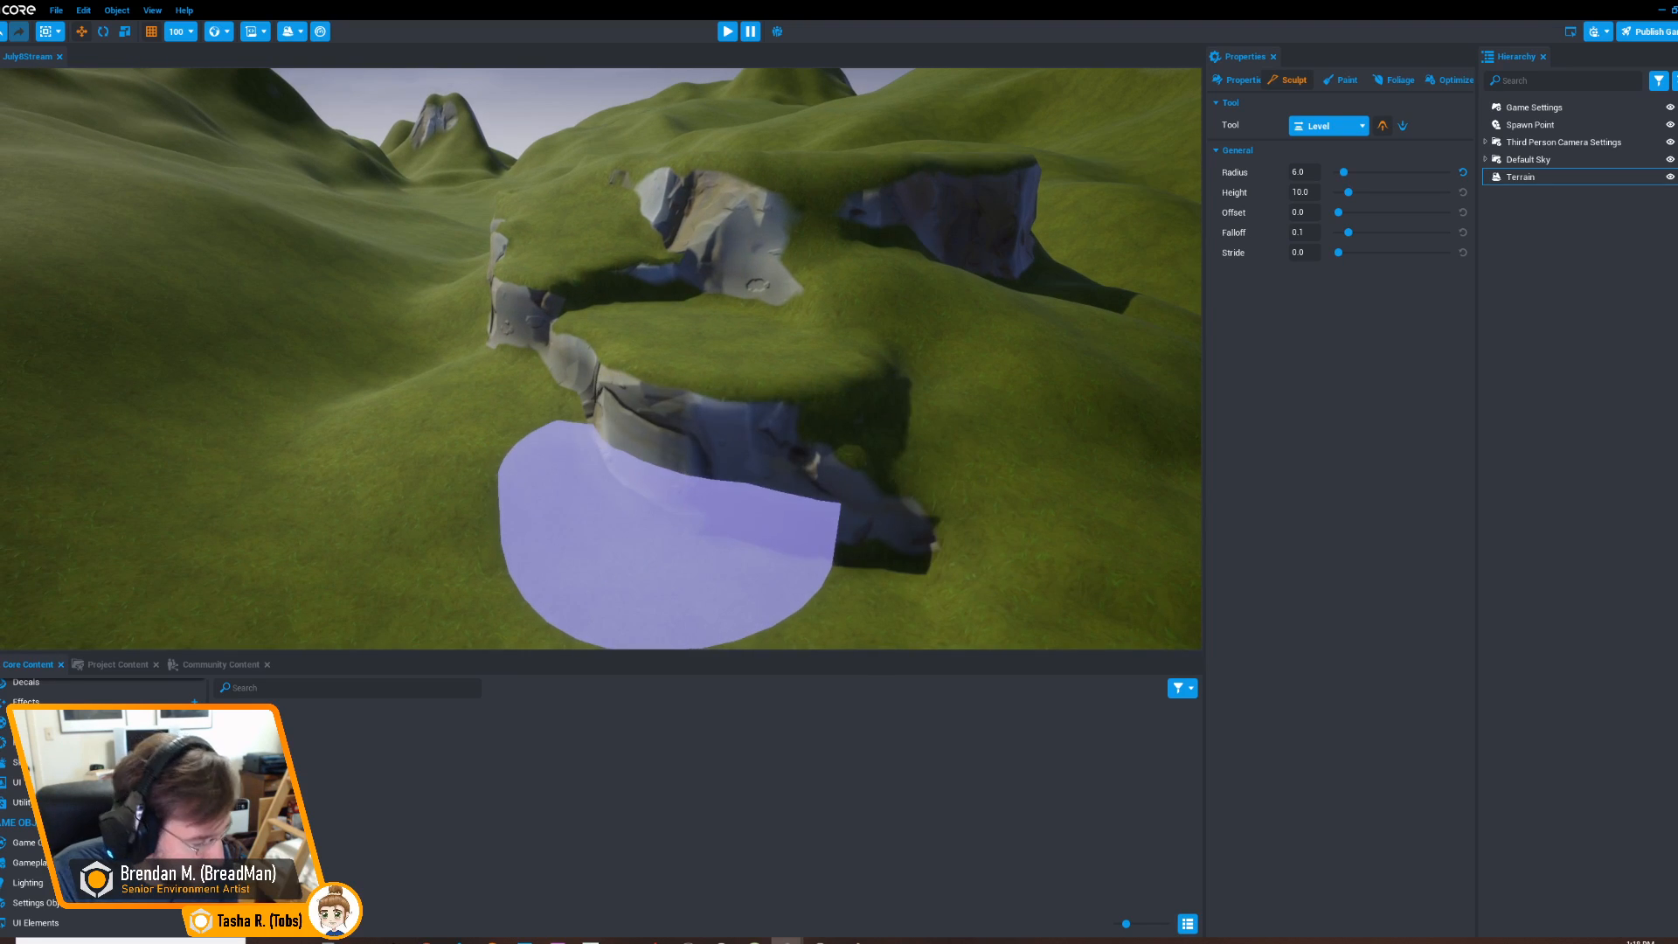
key(ctrl+z)
key(ctrl+z)
key(ctrl+z)
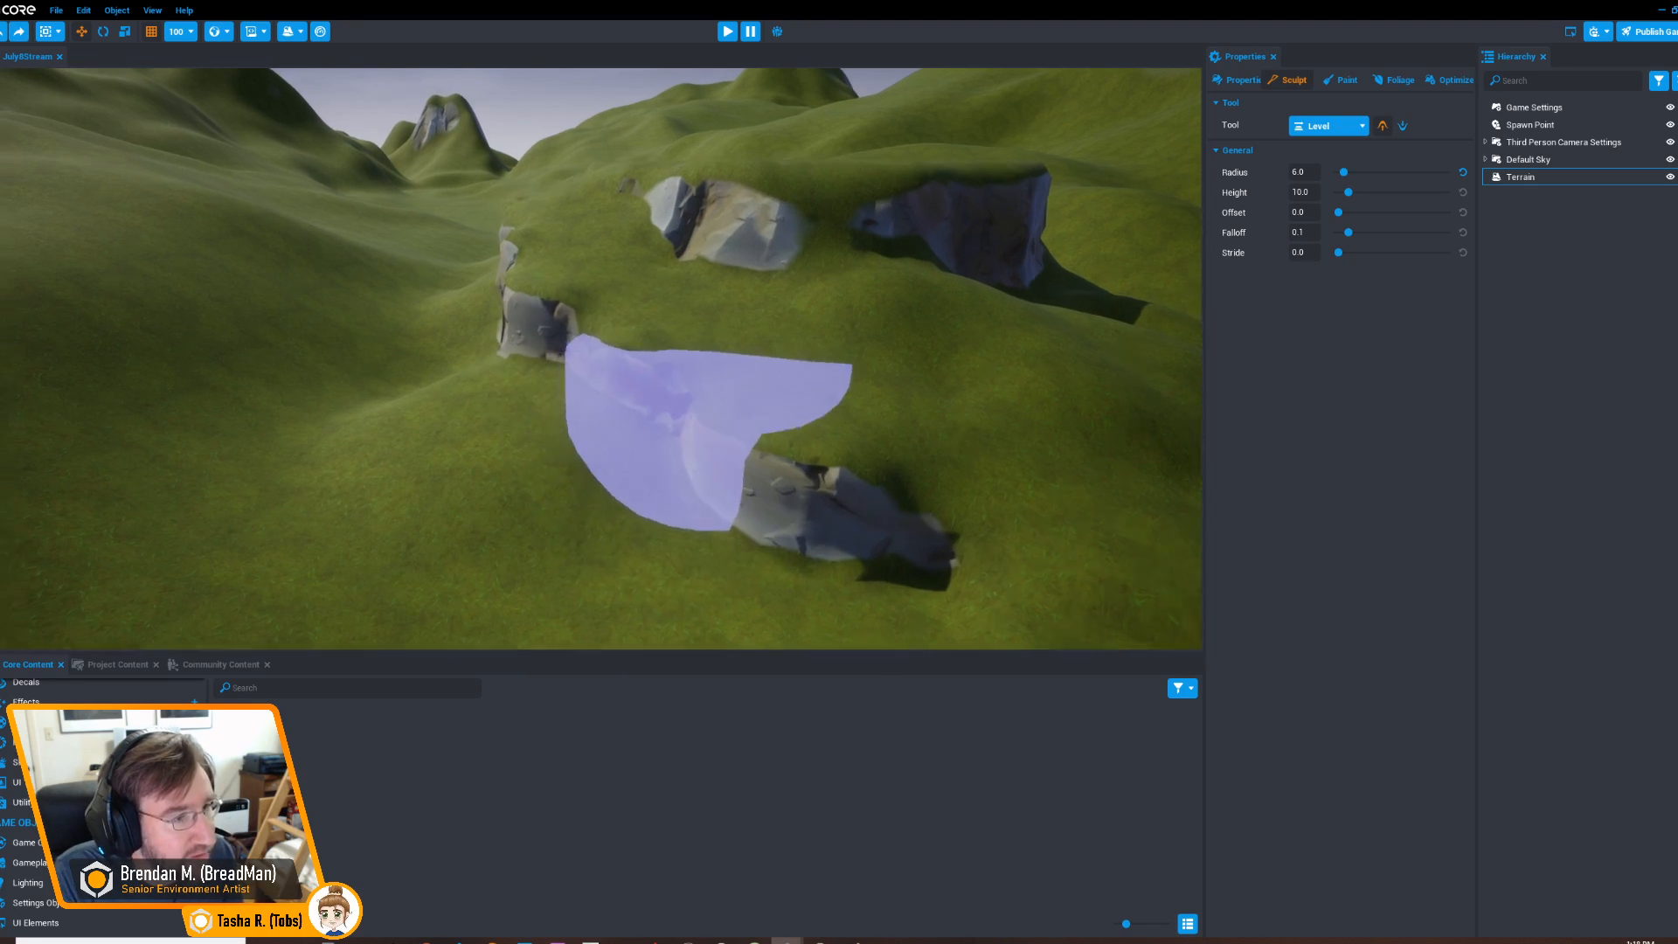
Form a new series of stepped terraces down the slope with the Level tool at radius 6.0, height 10.0 and falloff 0.1
right_drag(699, 420, 831, 520)
drag(831, 520, 887, 542)
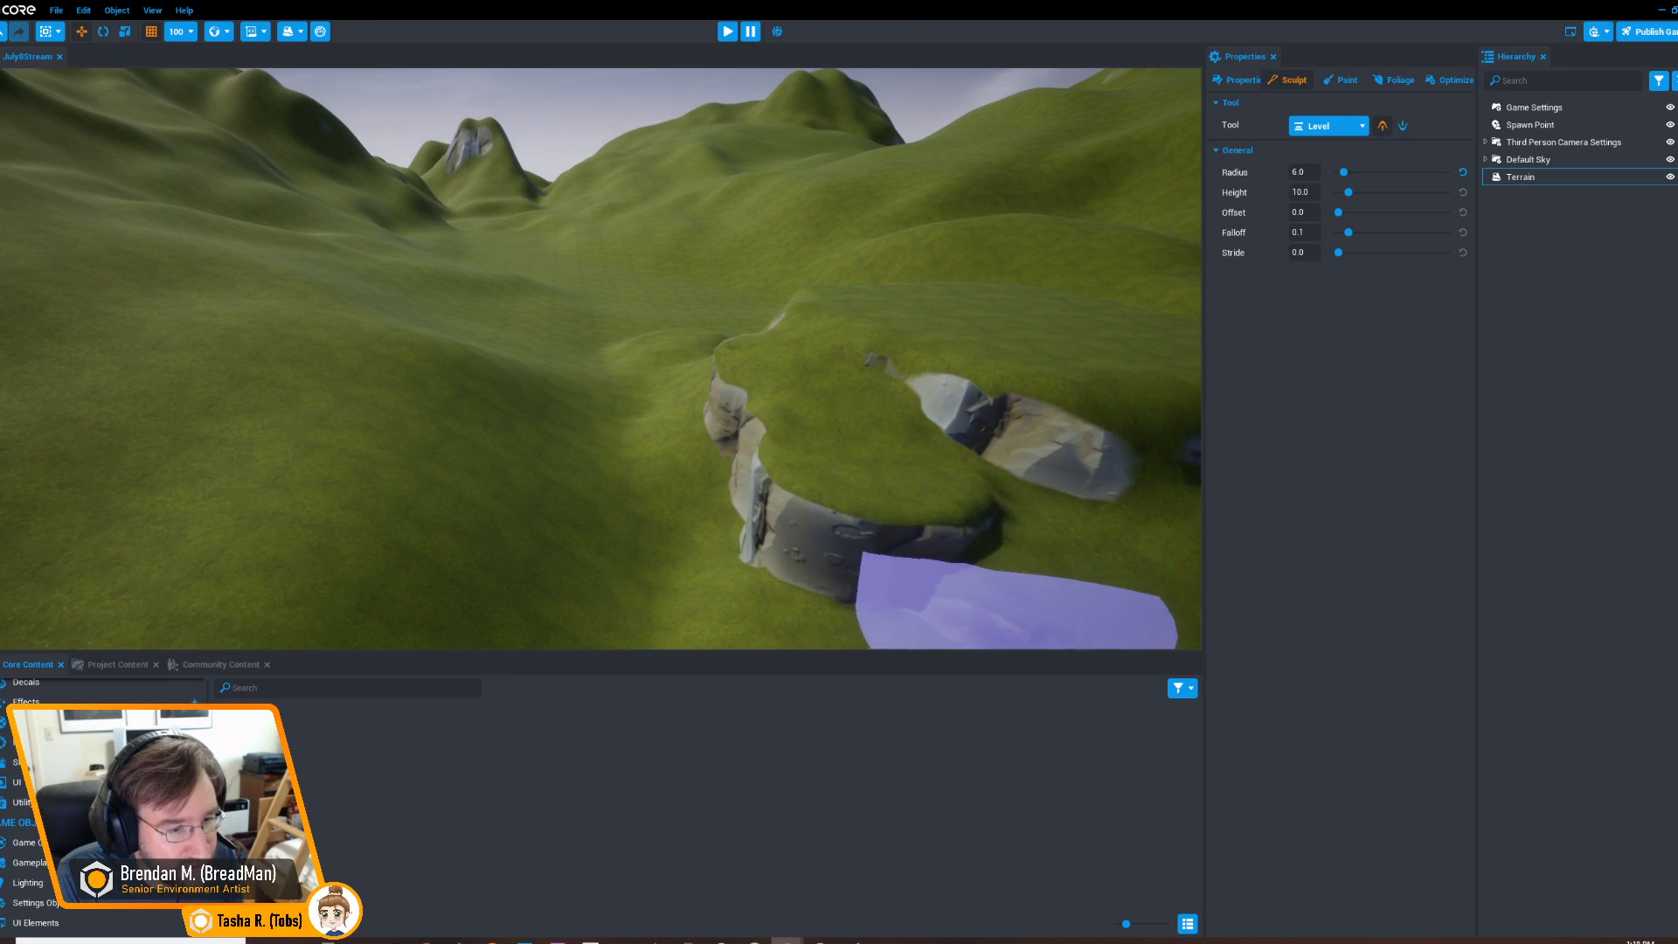
right_drag(1014, 603, 793, 535)
drag(843, 472, 861, 432)
drag(996, 546, 940, 541)
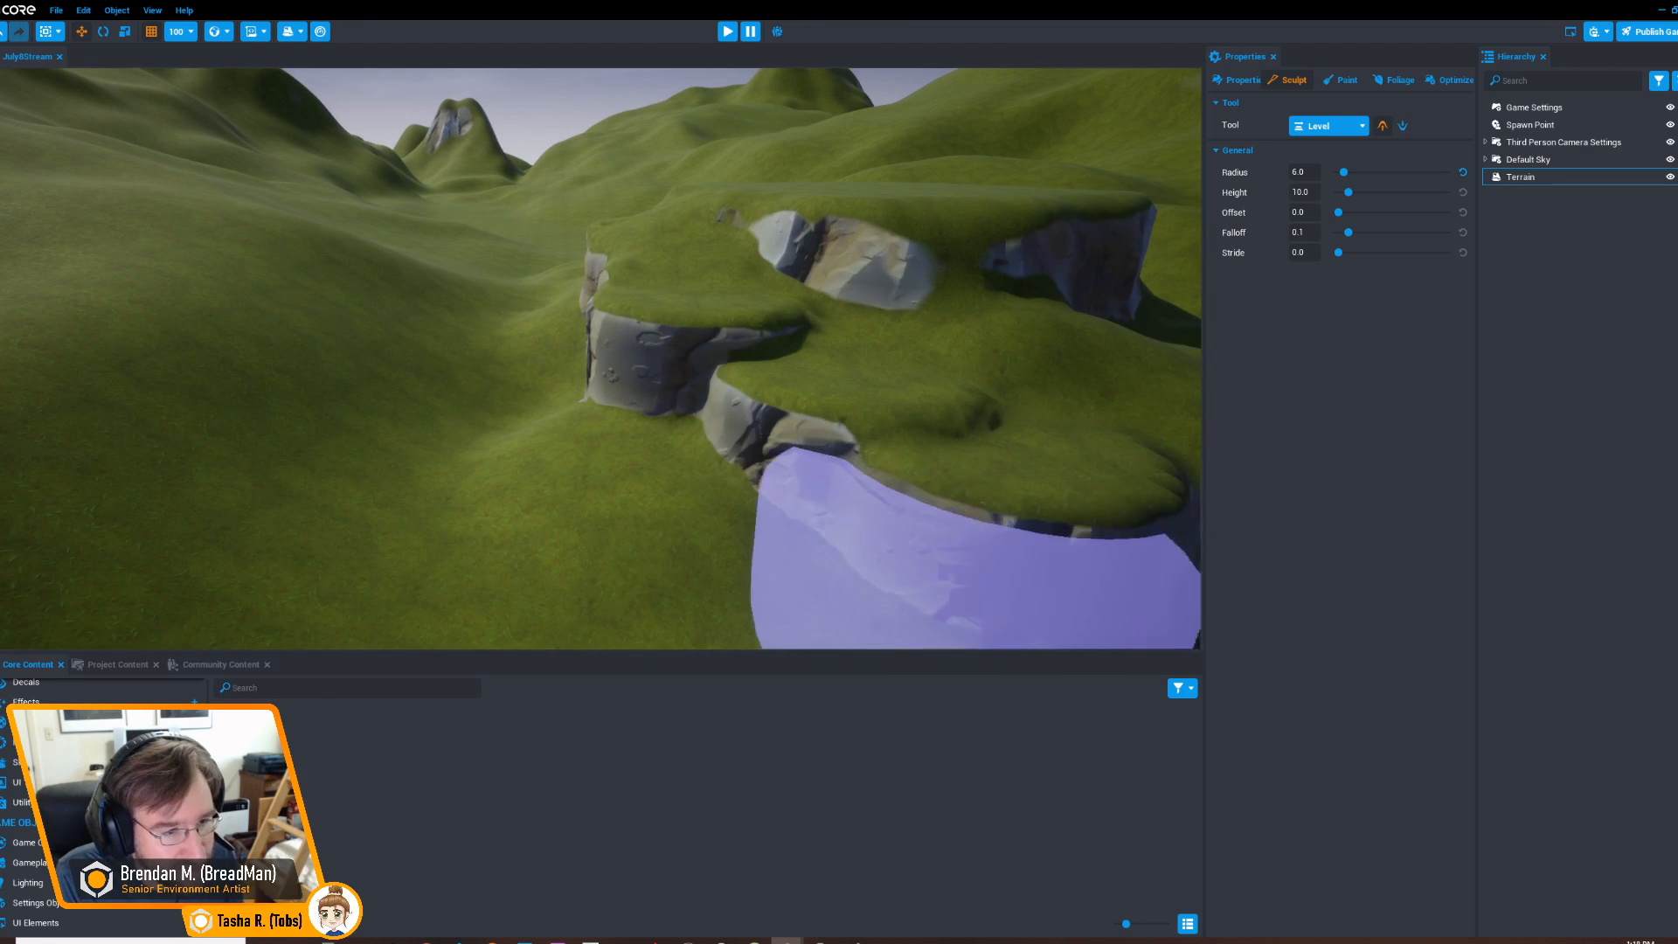
right_drag(939, 541, 935, 459)
drag(934, 459, 996, 380)
right_drag(926, 506, 861, 498)
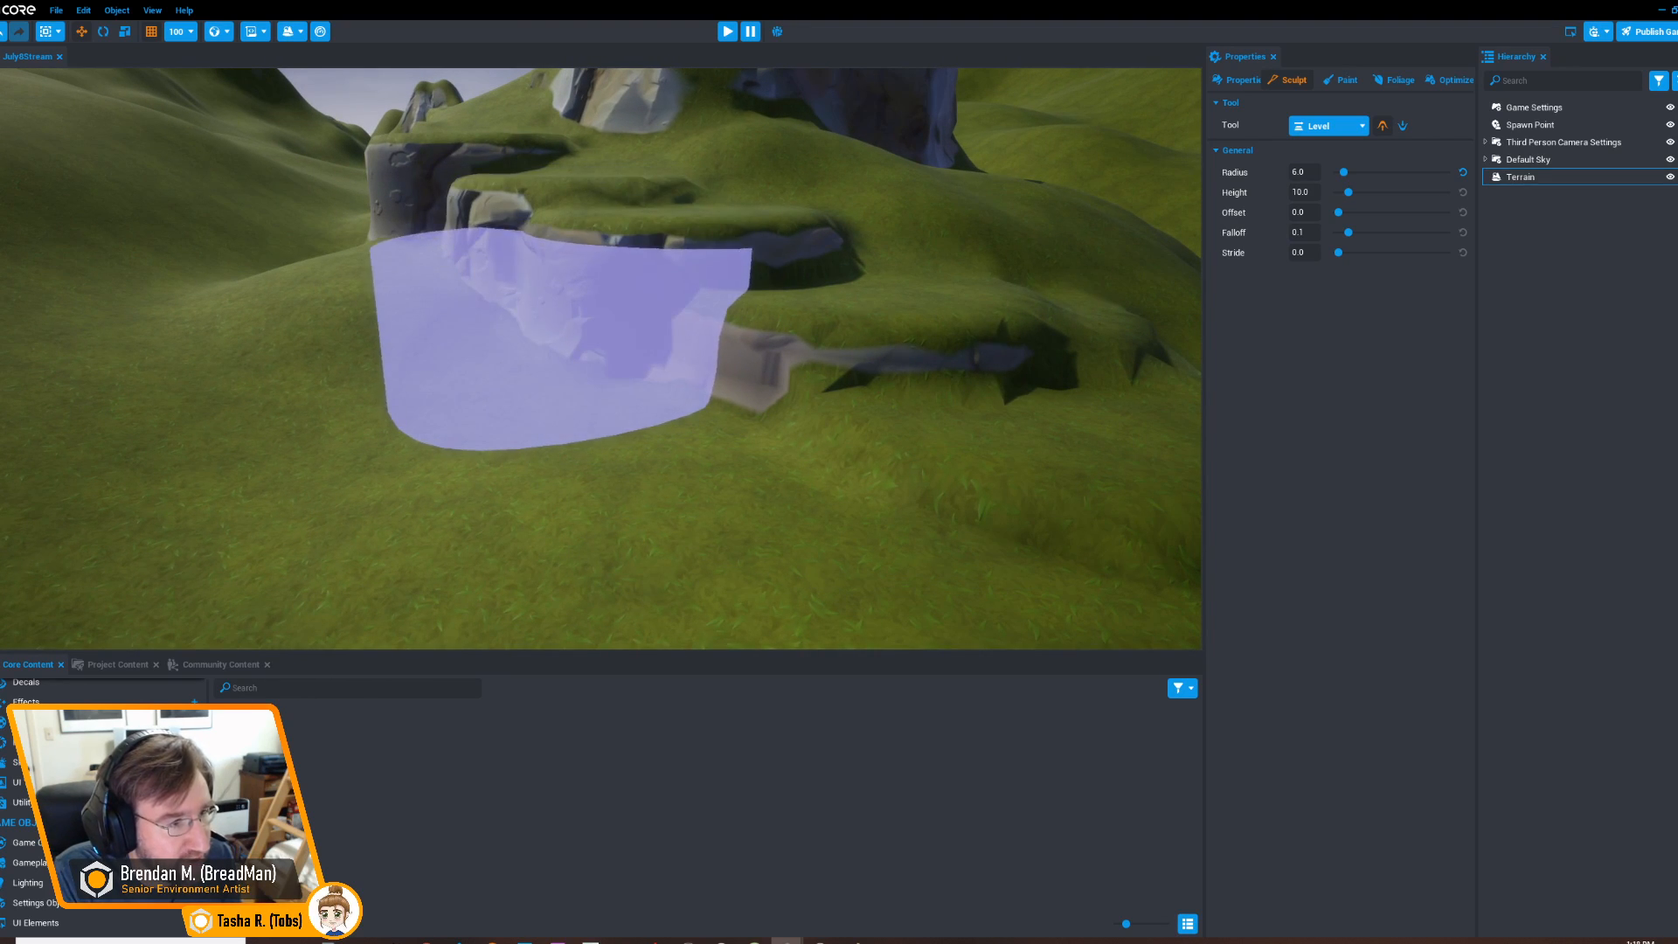
drag(812, 450, 817, 462)
scroll(874, 533, down, 3)
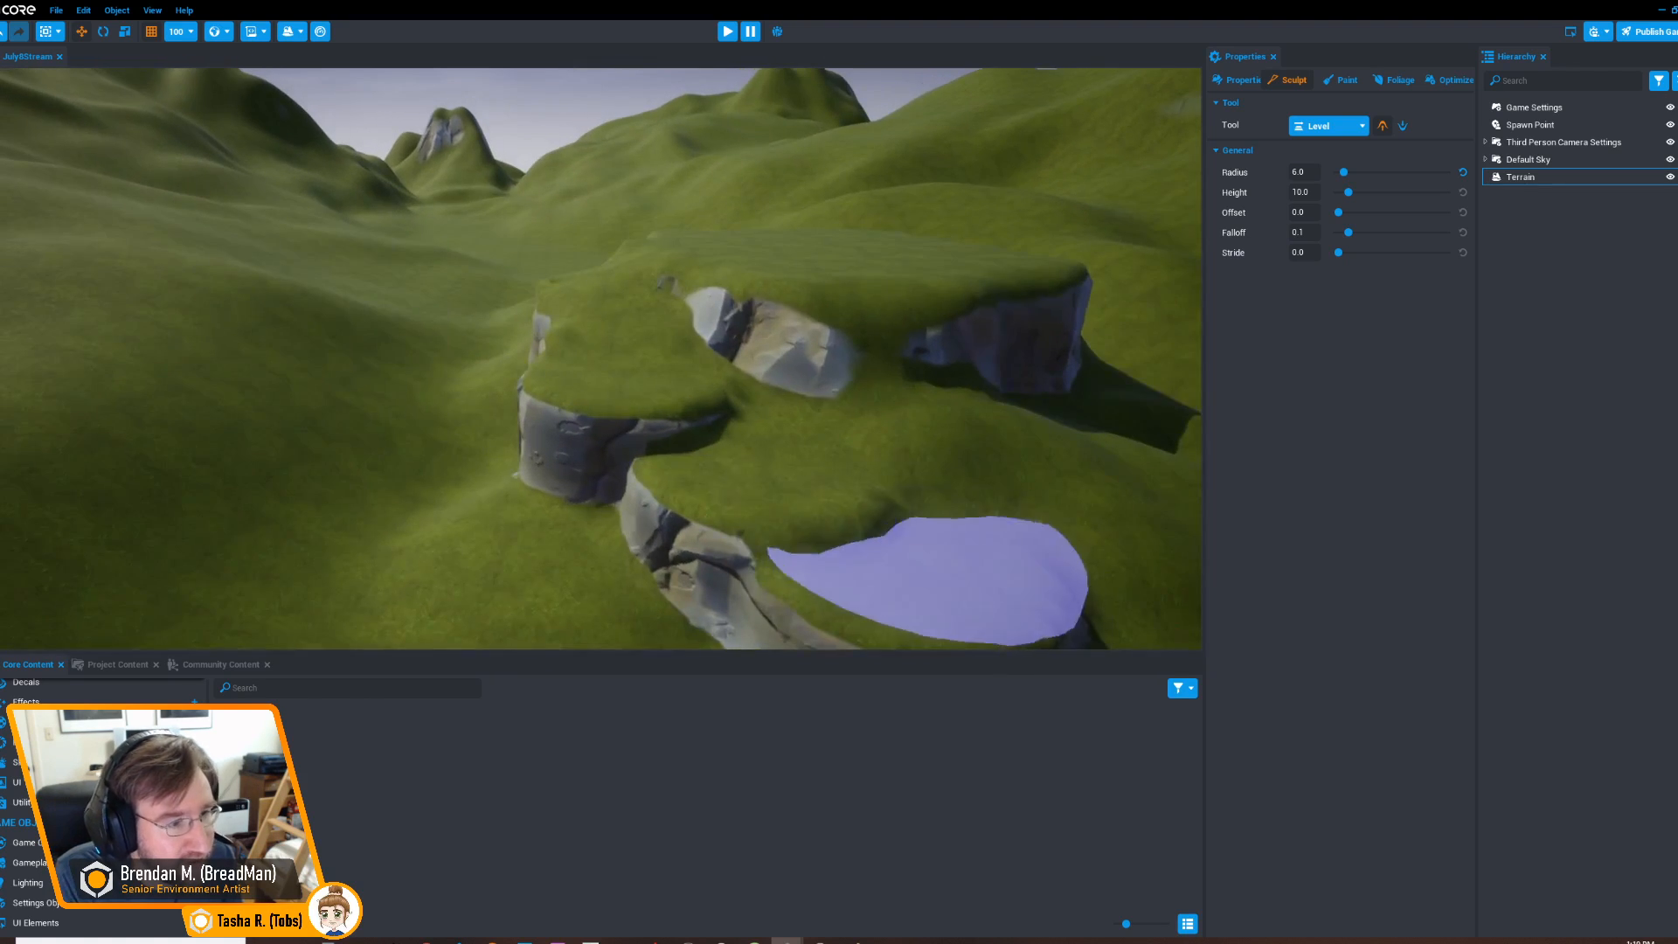
scroll(917, 573, up, 3)
Soften the new terraces into a rounded slope with exposed rock faces using the Smooth tool at strength 0.1158 and size 3.1437
click(1328, 126)
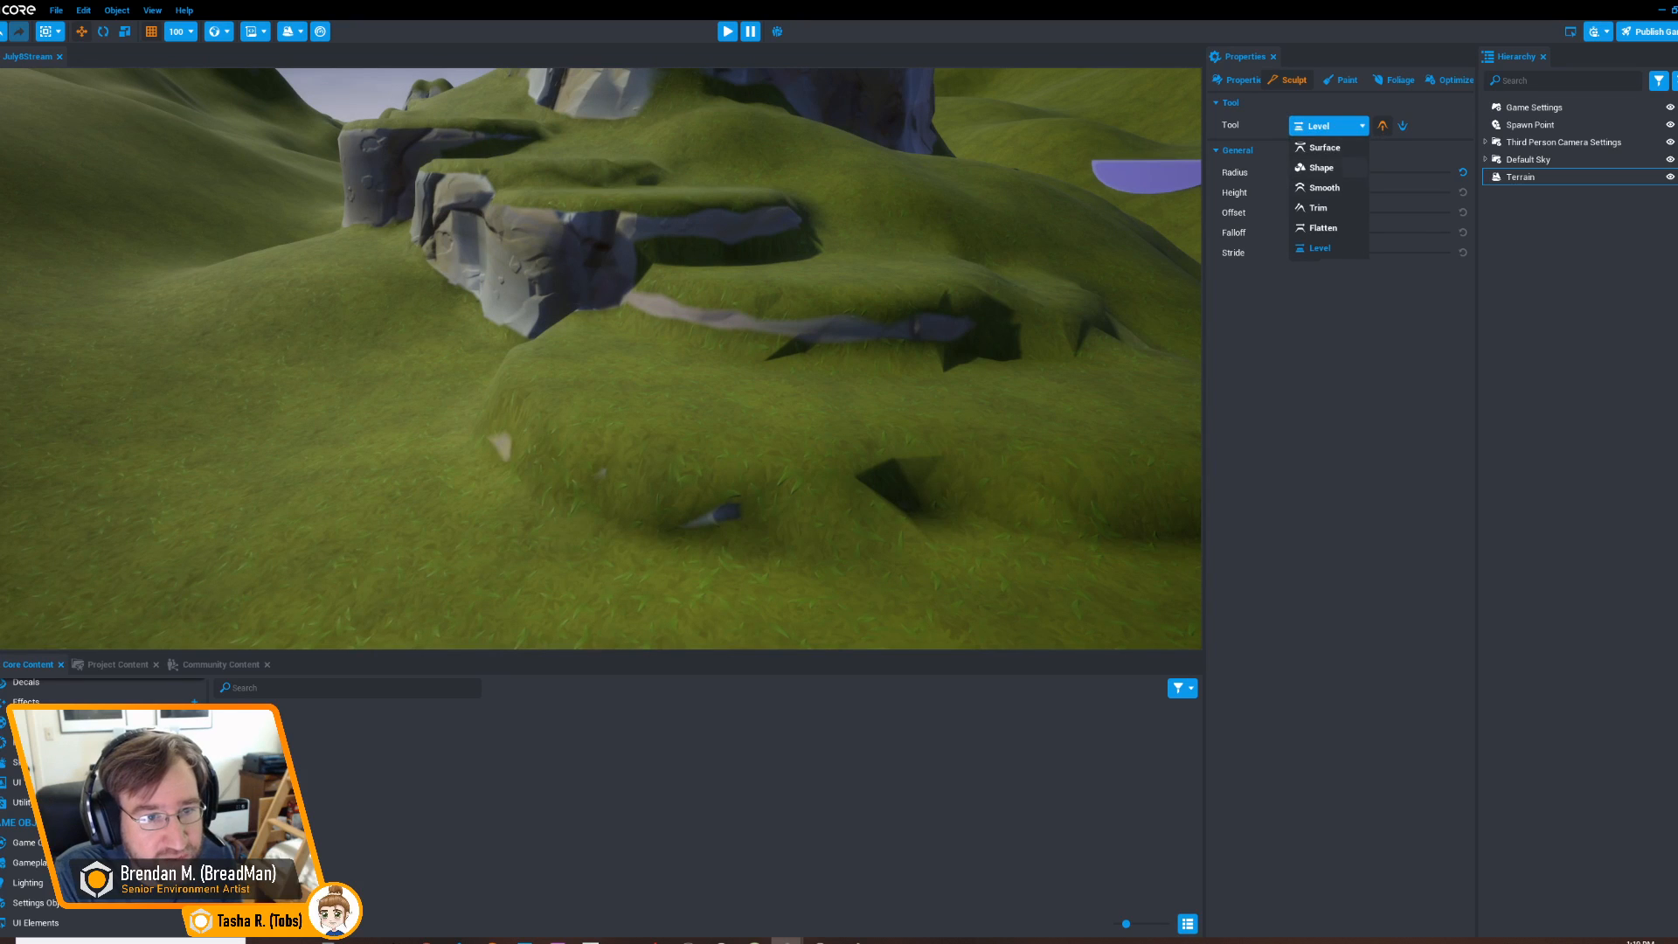
click(1323, 187)
scroll(532, 329, down, 3)
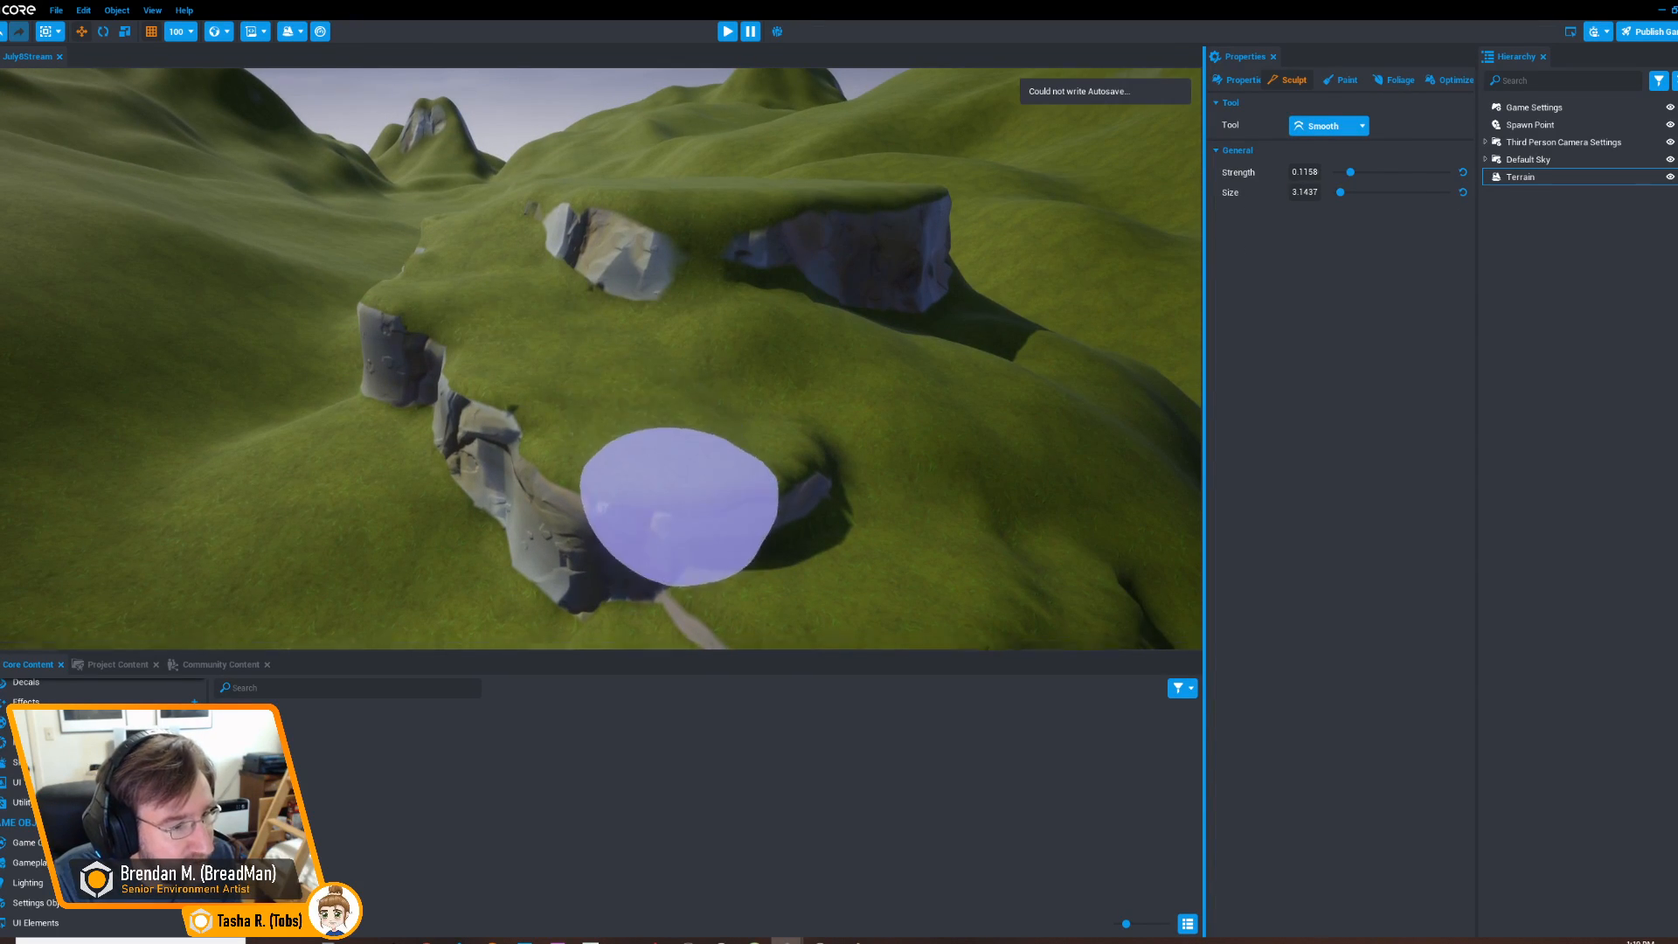
scroll(632, 398, up, 3)
mouse_move(799, 404)
mouse_down()
mouse_move(737, 374)
mouse_move(618, 550)
mouse_up()
mouse_move(646, 581)
middle_down()
mouse_move(670, 490)
mouse_move(778, 495)
middle_up()
mouse_move(778, 495)
mouse_down()
mouse_move(564, 520)
mouse_move(1079, 331)
mouse_up()
mouse_move(1013, 524)
middle_down()
mouse_move(757, 495)
mouse_move(611, 506)
middle_up()
mouse_move(611, 506)
mouse_down()
mouse_move(884, 251)
mouse_move(769, 425)
mouse_up()
mouse_move(768, 425)
right_down()
mouse_move(821, 457)
mouse_move(768, 487)
mouse_move(685, 441)
right_up()
middle_drag(685, 442, 963, 498)
mouse_move(963, 498)
right_down()
mouse_move(798, 468)
mouse_move(929, 480)
mouse_move(1075, 461)
mouse_move(1088, 477)
right_up()
mouse_move(876, 404)
mouse_down()
mouse_move(943, 422)
mouse_move(787, 349)
mouse_move(931, 425)
mouse_up()
mouse_move(930, 425)
right_down()
mouse_move(806, 398)
mouse_move(730, 411)
mouse_move(712, 490)
mouse_move(708, 345)
right_up()
mouse_move(912, 369)
right_down()
mouse_move(768, 367)
mouse_move(737, 386)
right_up()
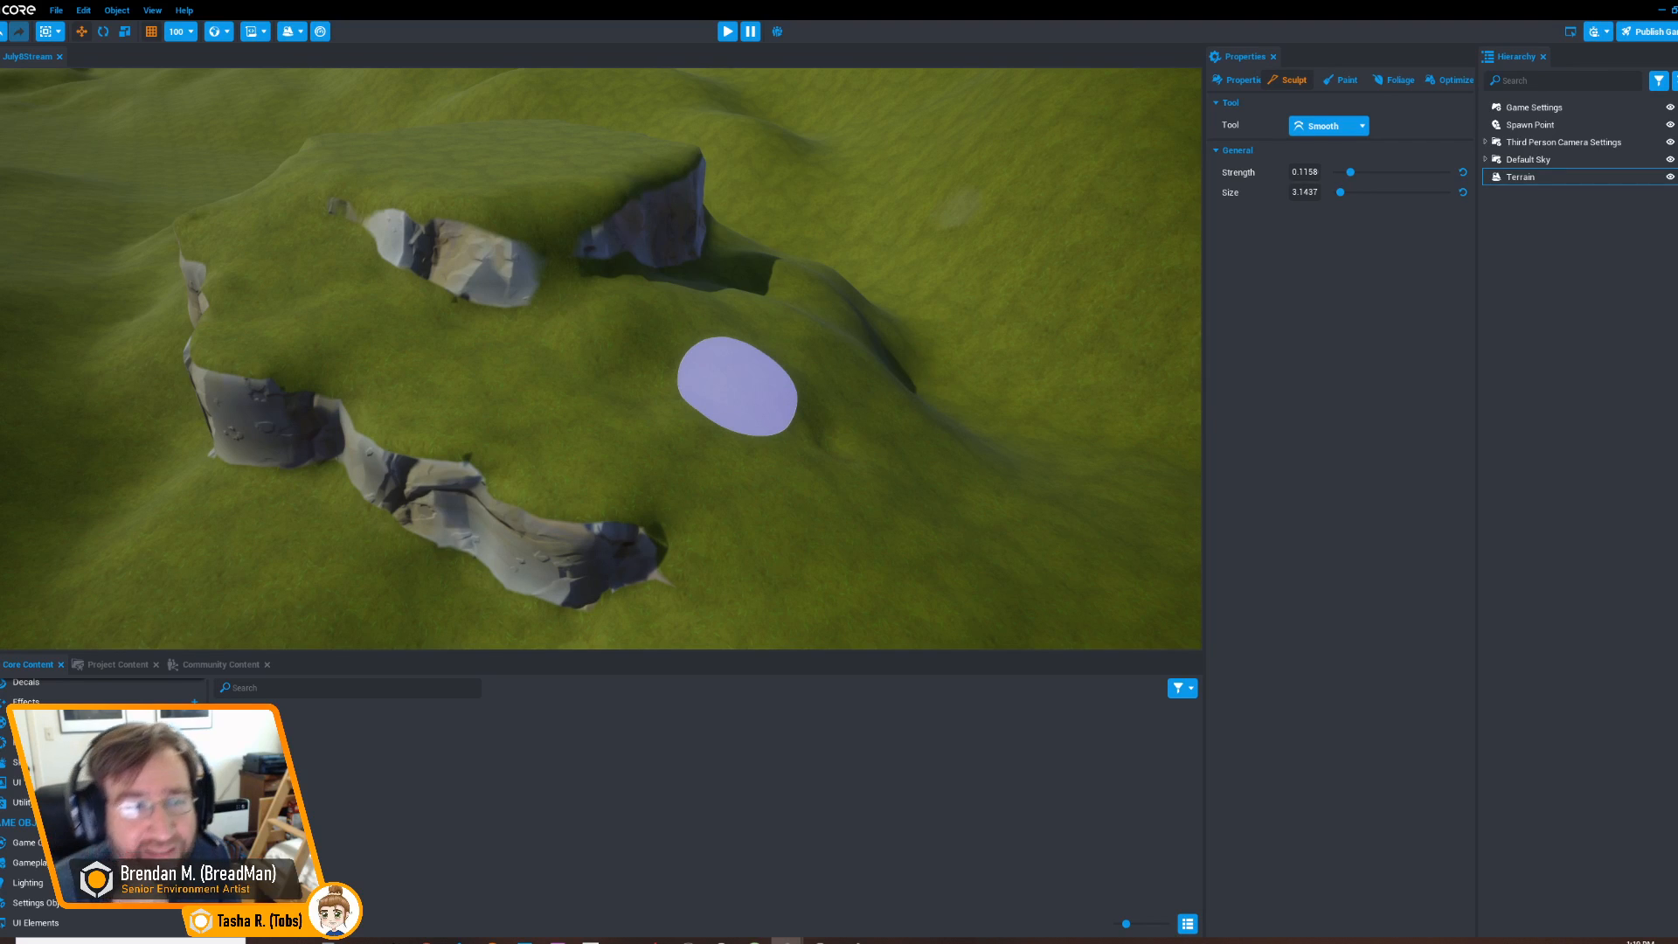
click(1343, 80)
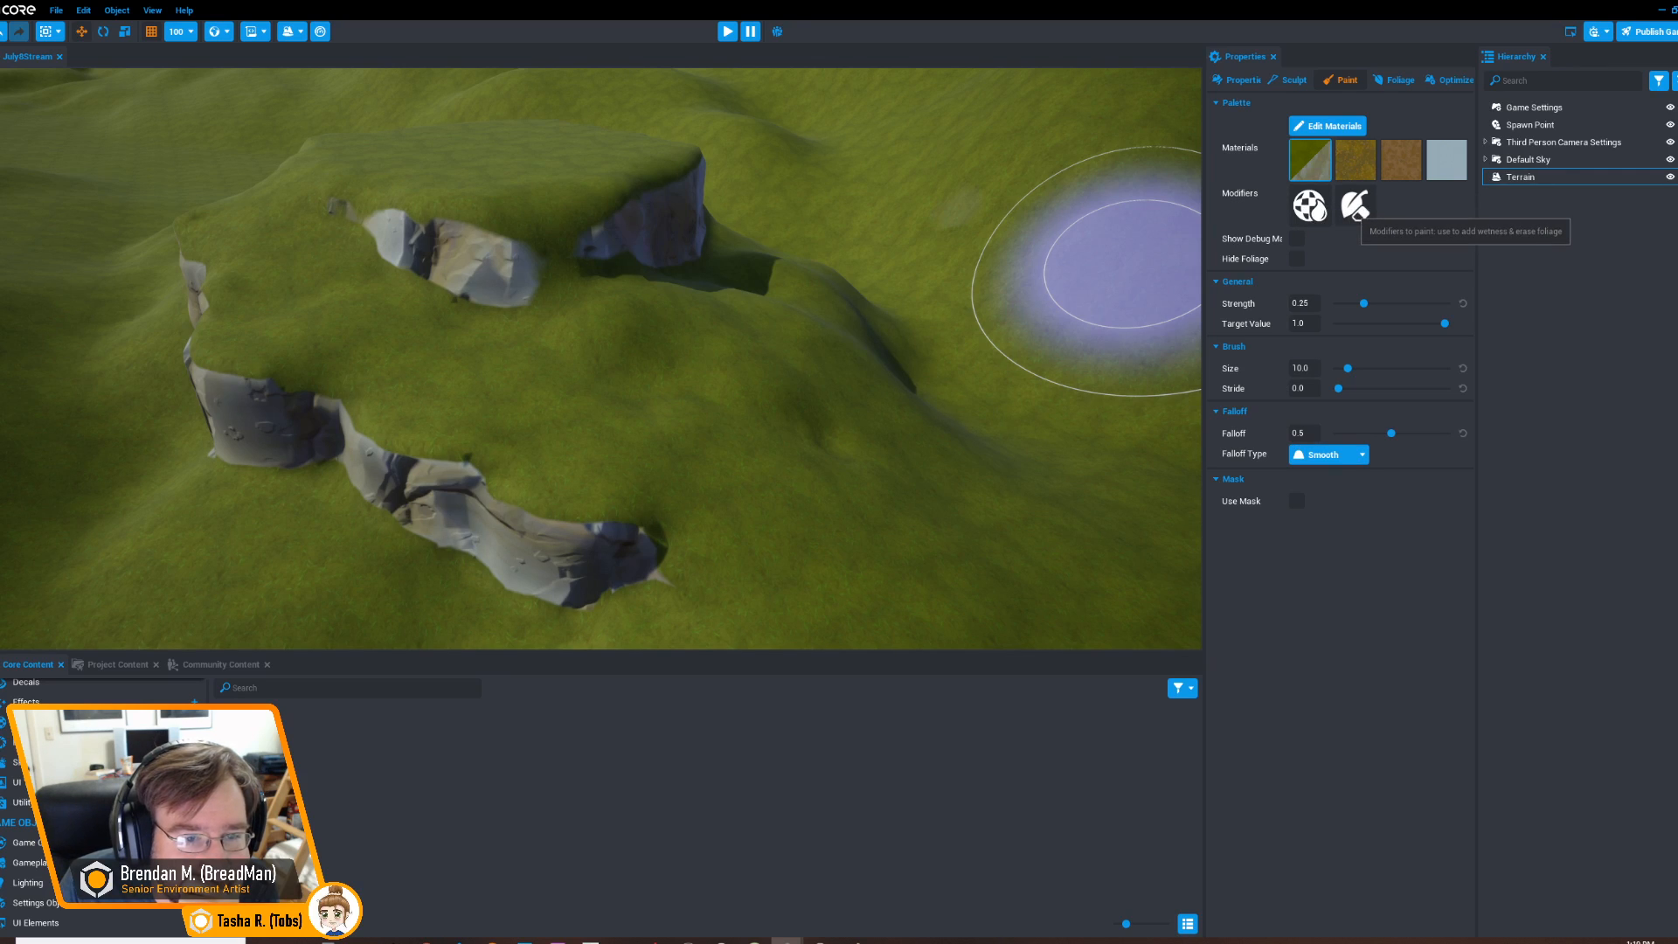
right_drag(830, 538, 883, 563)
right_drag(830, 454, 732, 397)
middle_drag(808, 397, 834, 412)
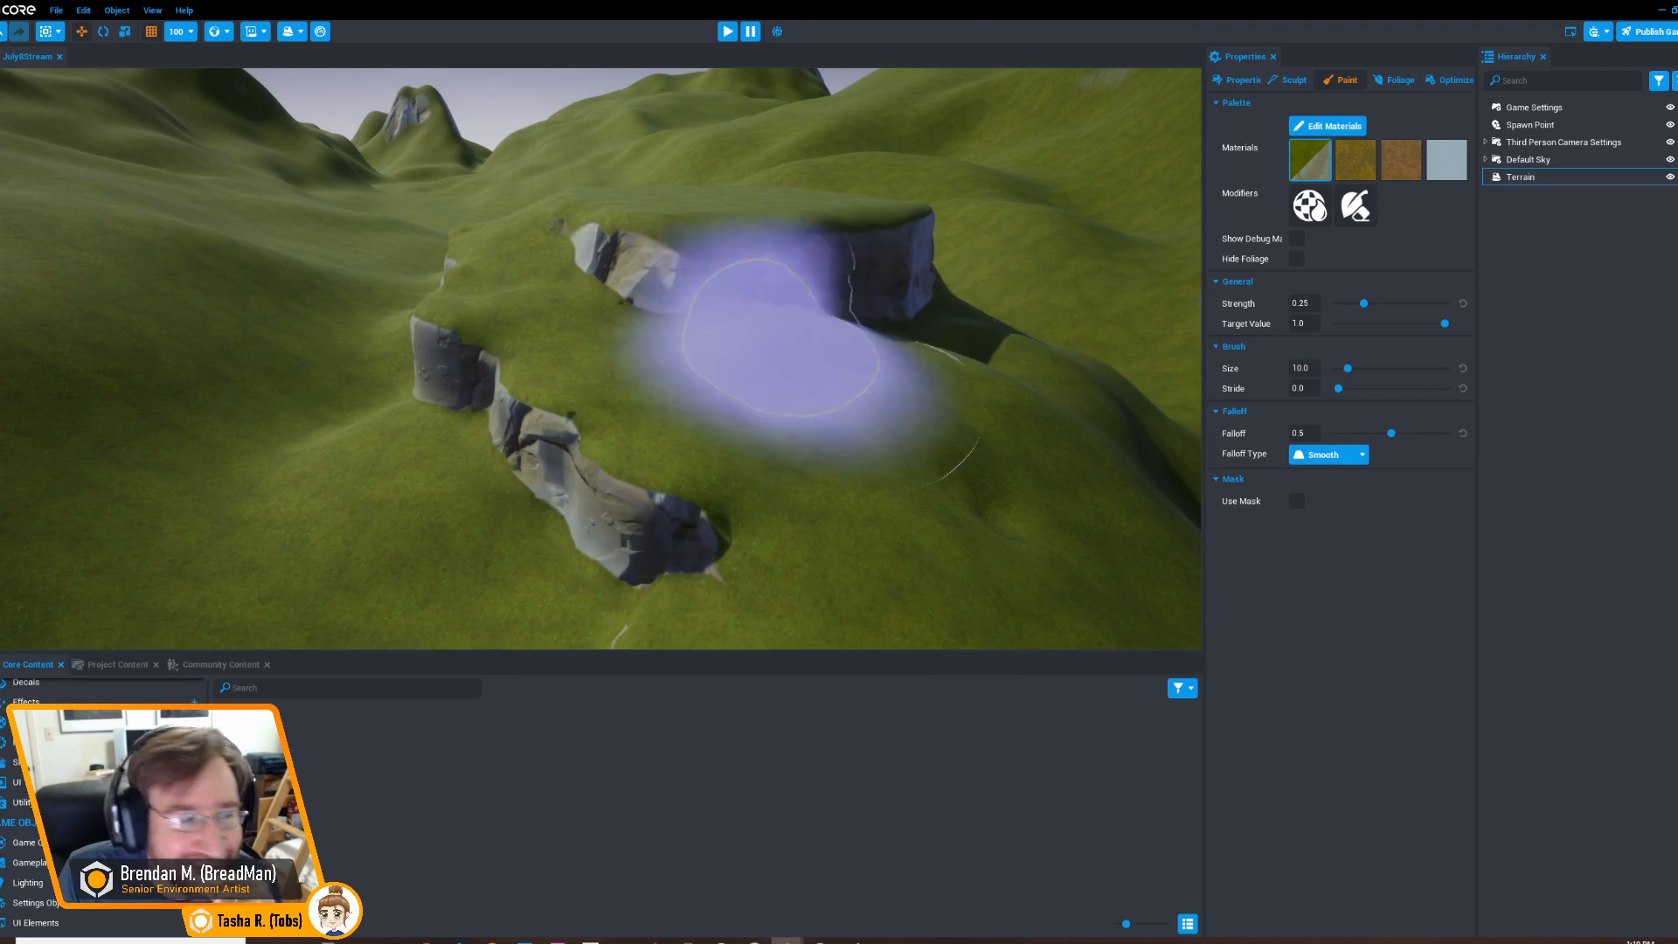
mouse_move(690, 480)
right_down()
mouse_move(721, 505)
mouse_move(694, 486)
right_up()
key(d)
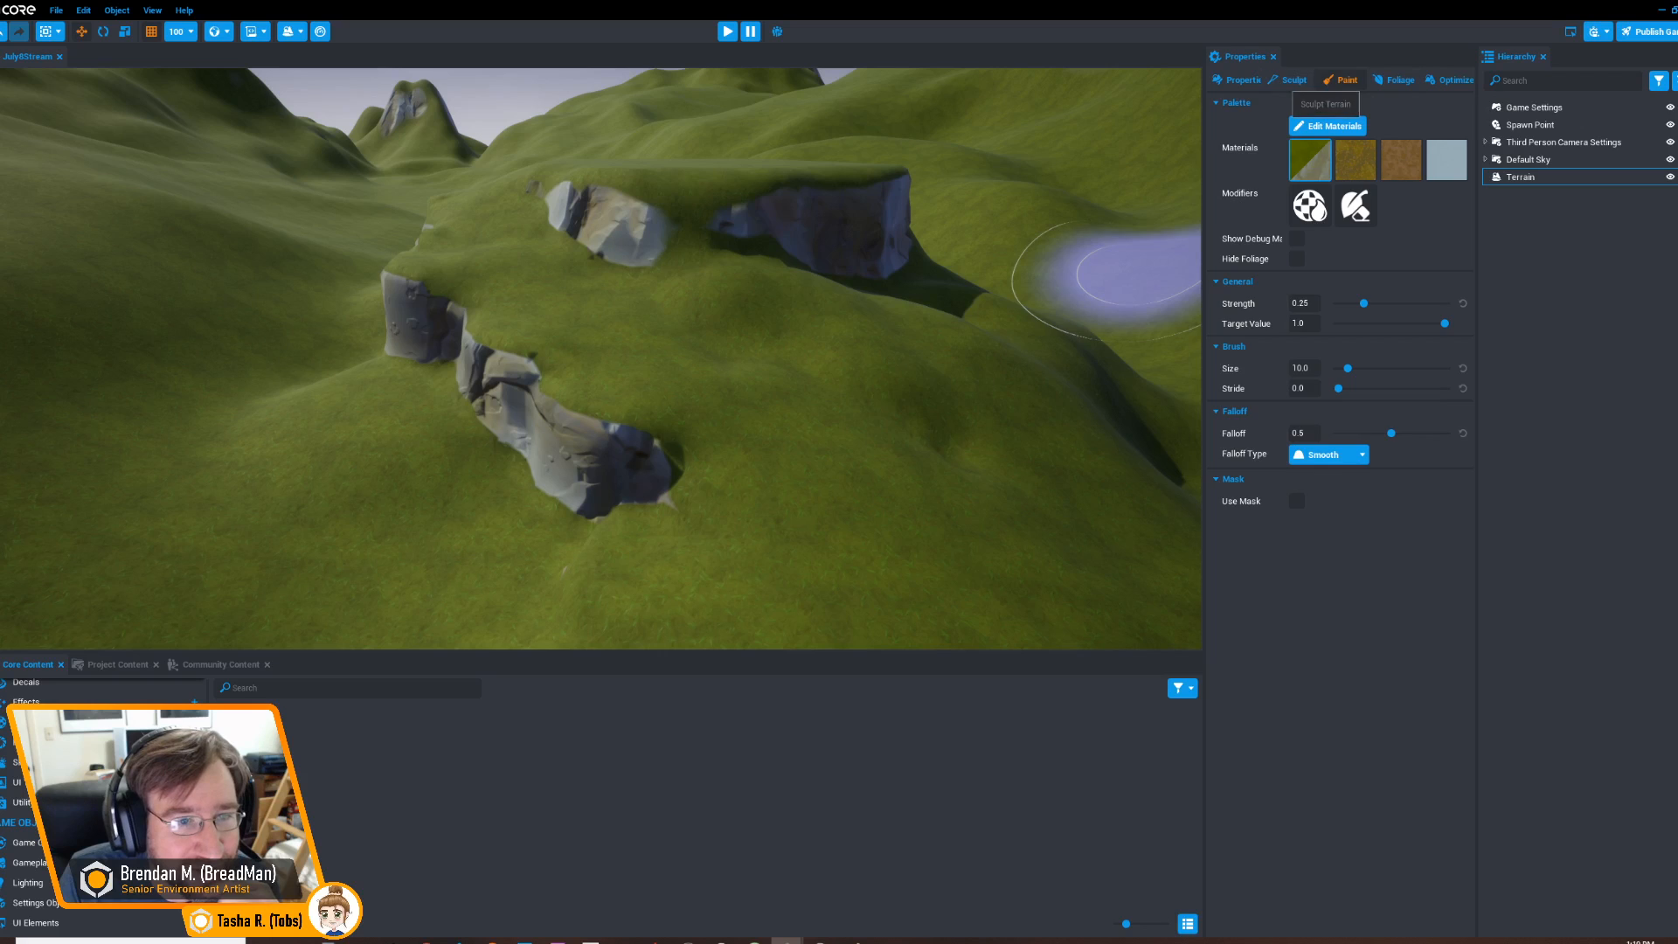
click(1287, 81)
middle_drag(816, 441, 723, 434)
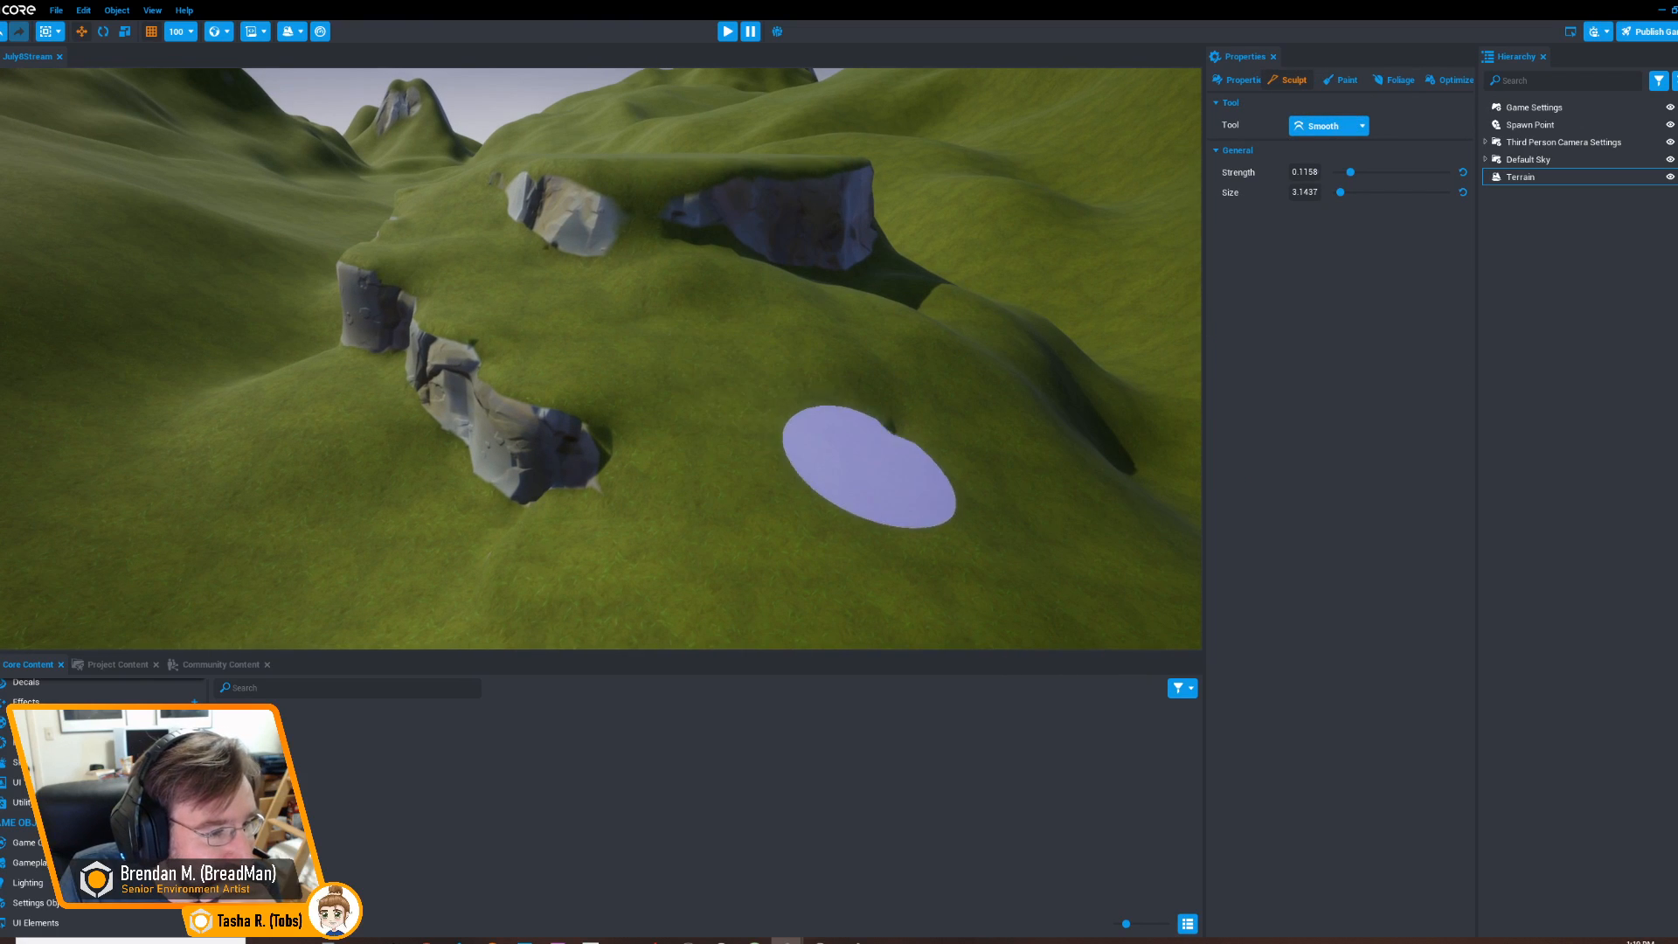
mouse_move(967, 486)
middle_down()
mouse_move(712, 431)
mouse_move(652, 371)
mouse_move(887, 476)
middle_up()
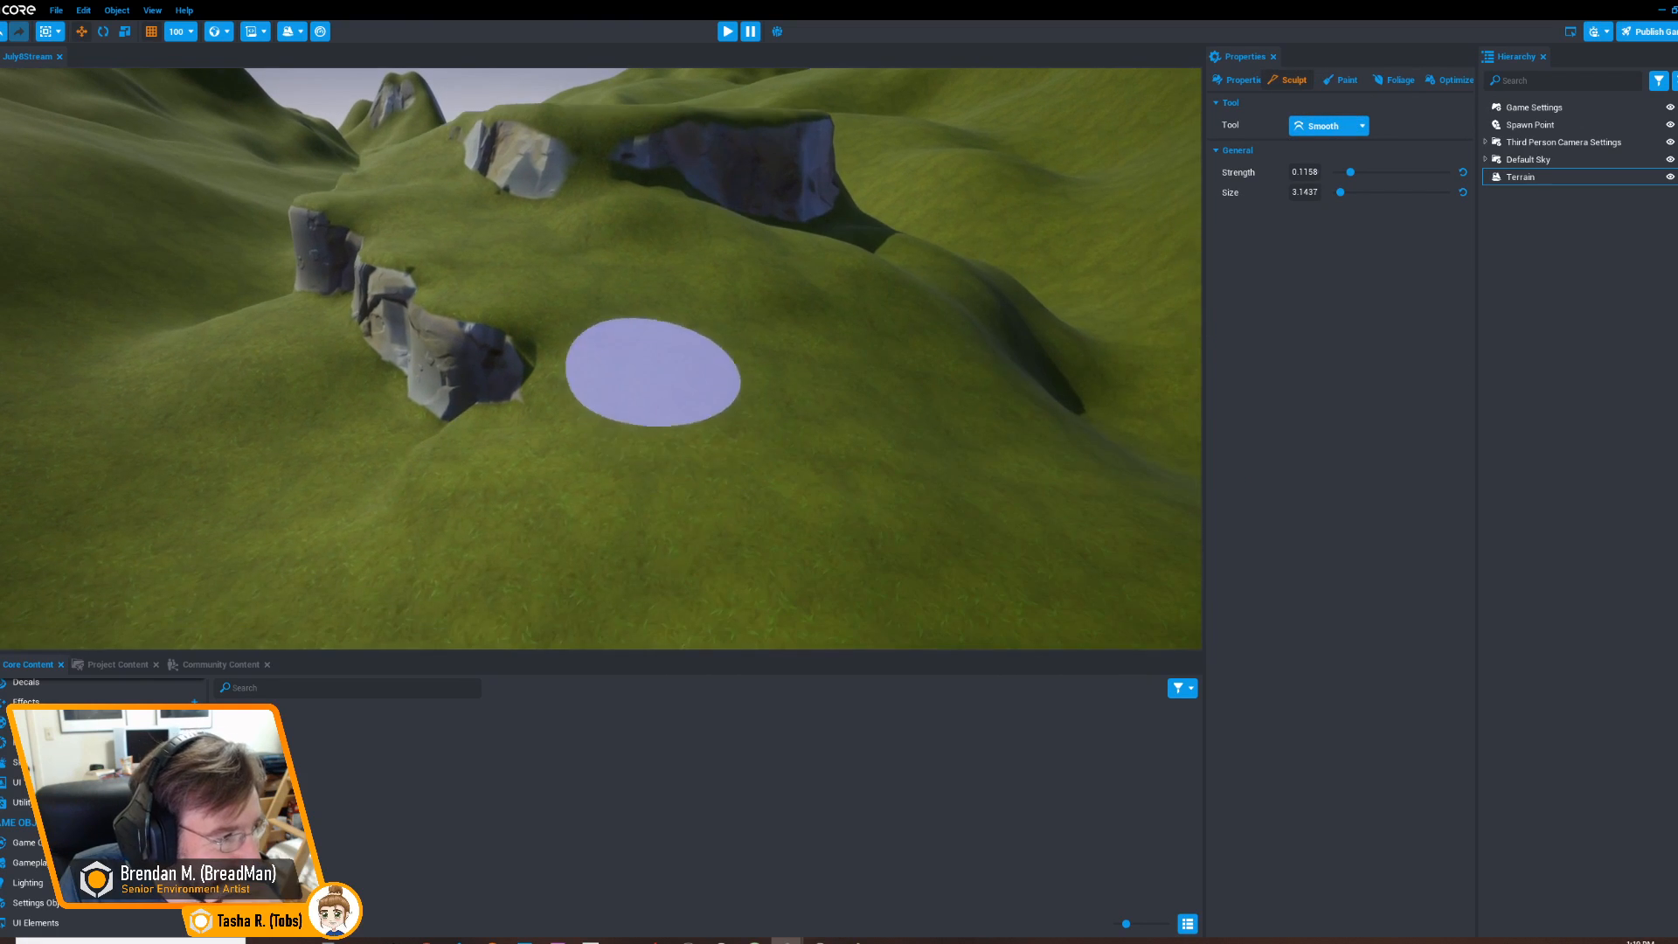
mouse_move(695, 494)
middle_down()
mouse_move(657, 437)
mouse_move(554, 378)
mouse_move(726, 438)
middle_up()
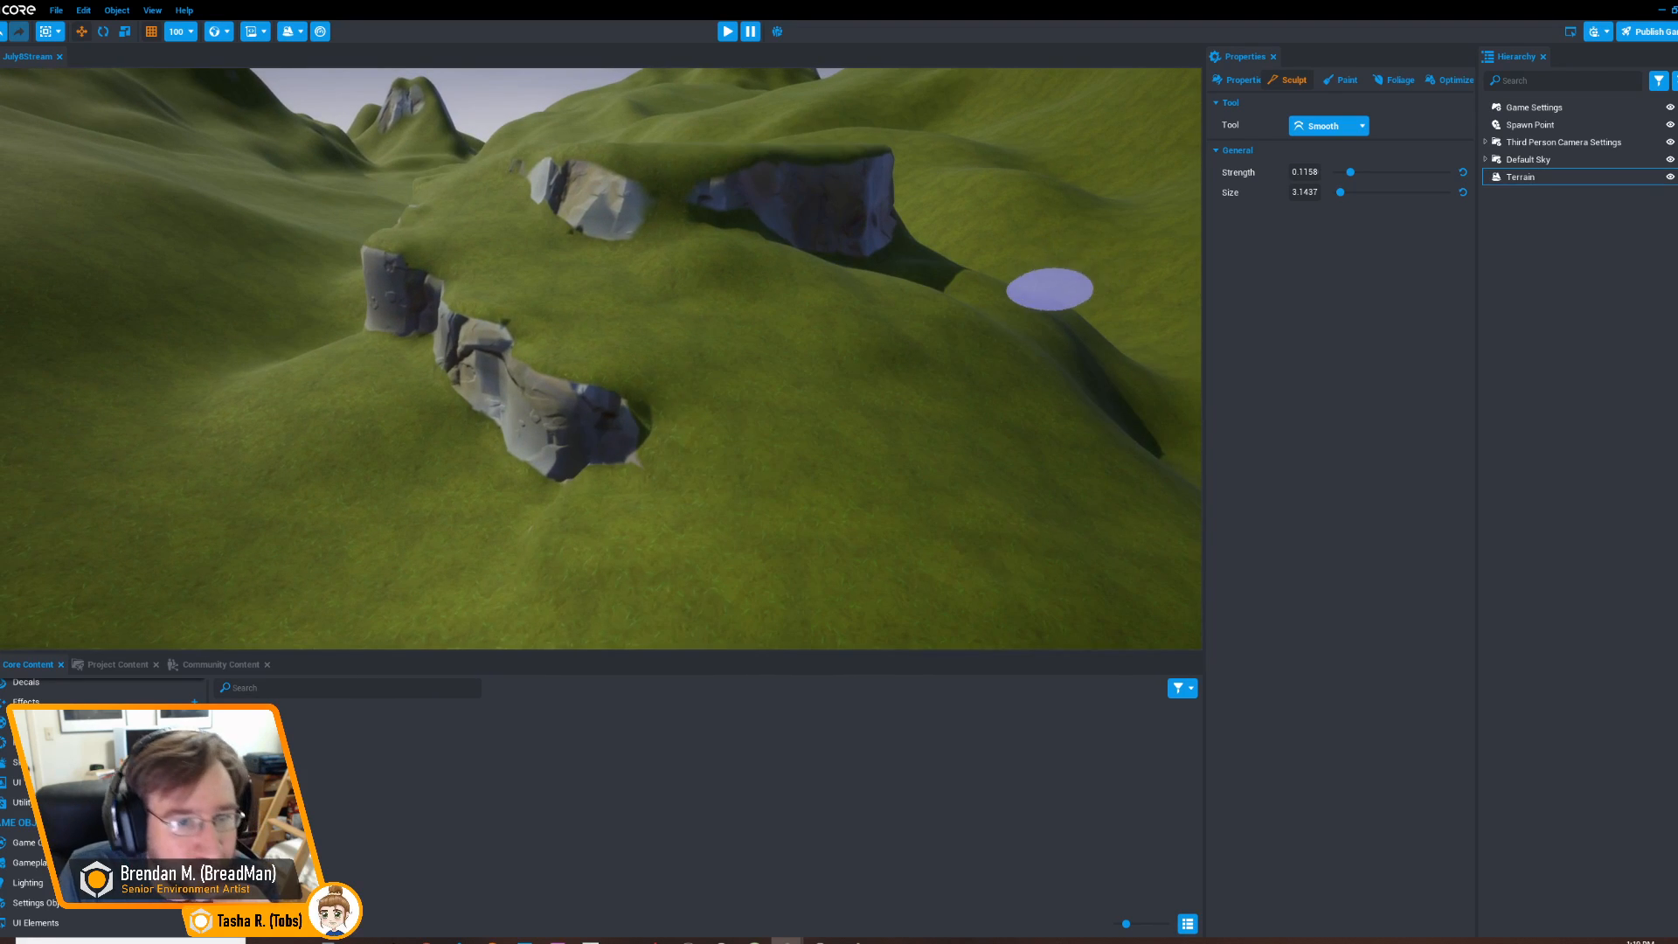
Check the terrain's memory usage and optimization options, and return to the sculpting tools
click(1452, 79)
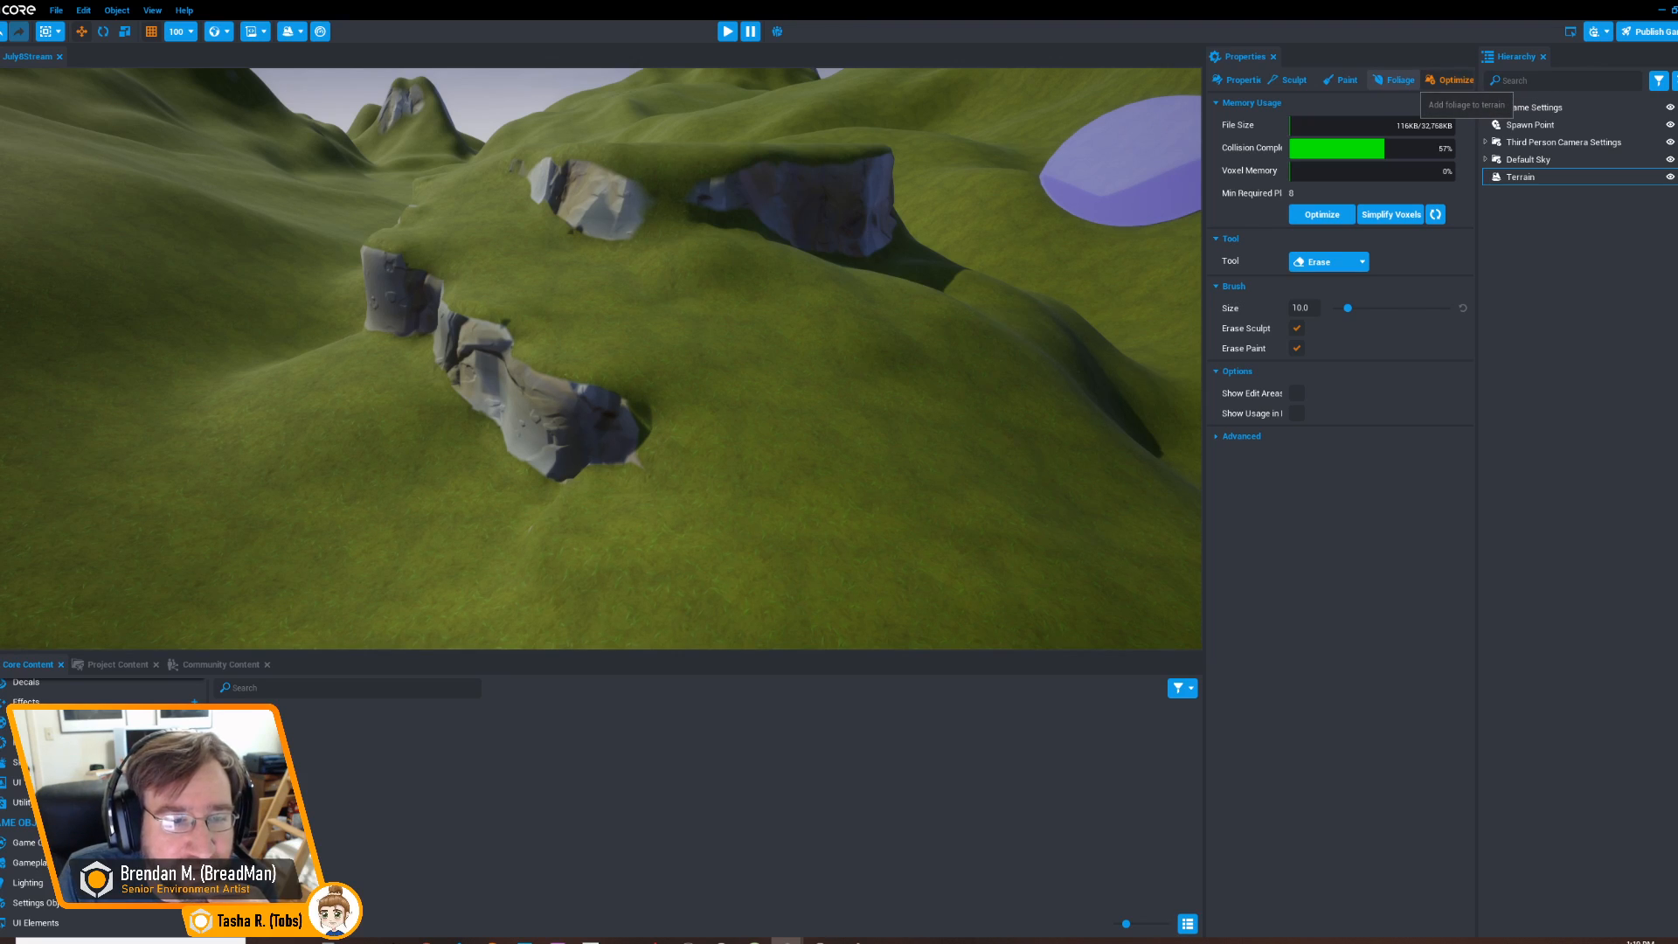
click(1294, 81)
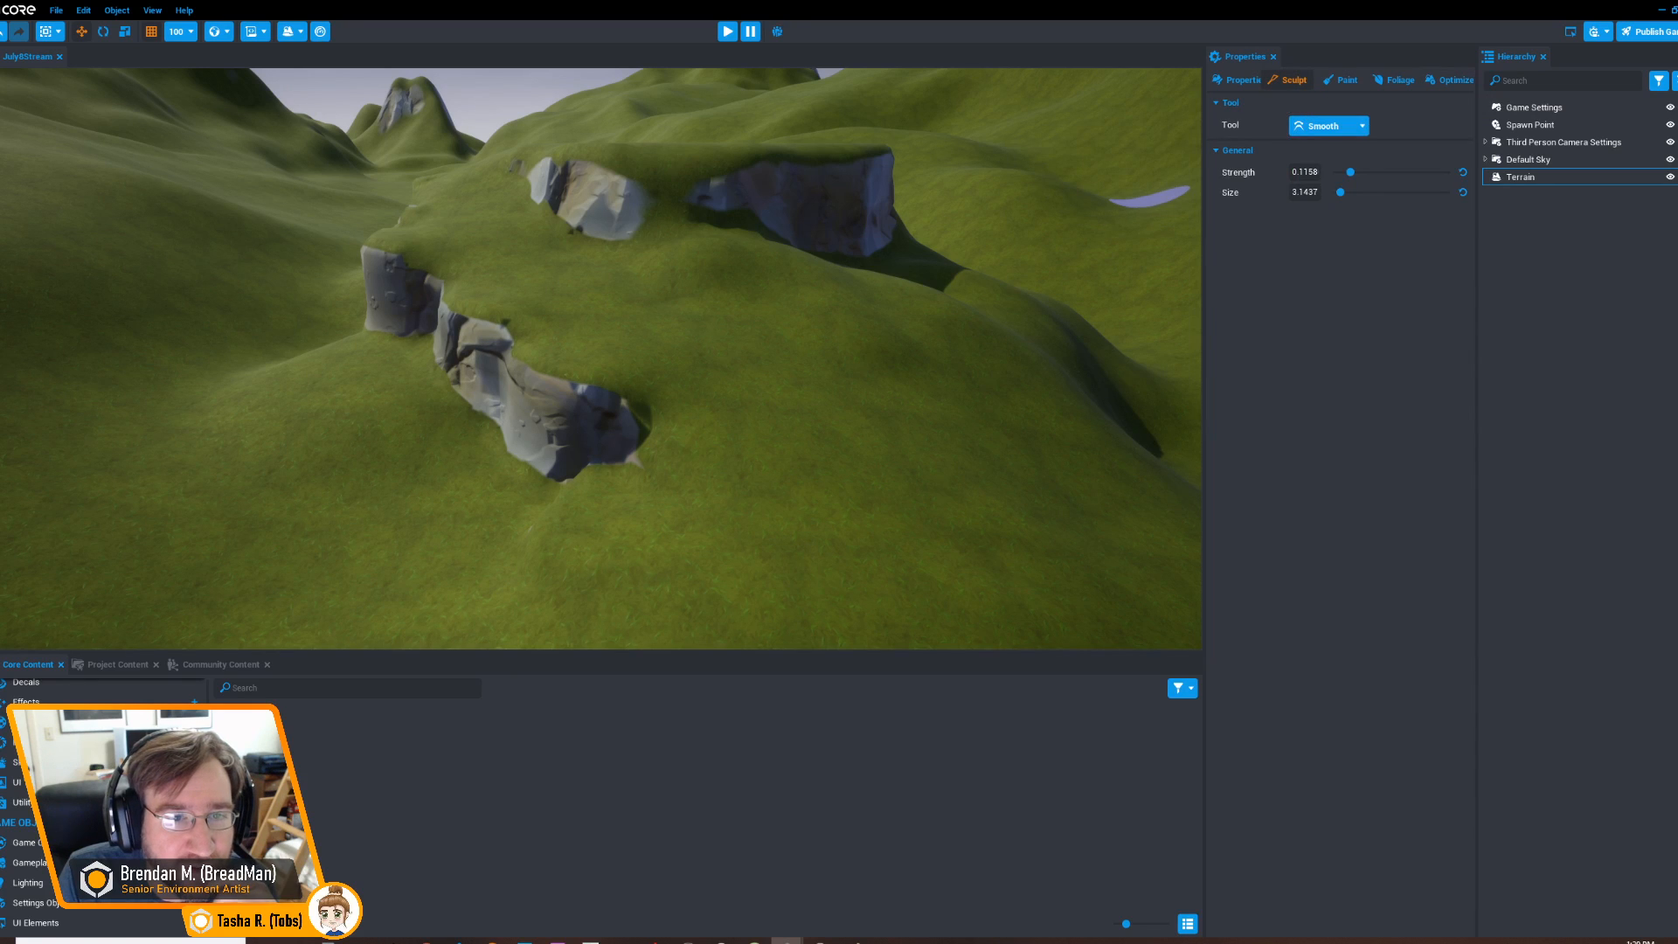
Start a game preview to try out the sculpted terrain with the player character
mouse_move(900, 349)
middle_down()
mouse_move(962, 319)
mouse_move(842, 334)
mouse_move(811, 296)
middle_up()
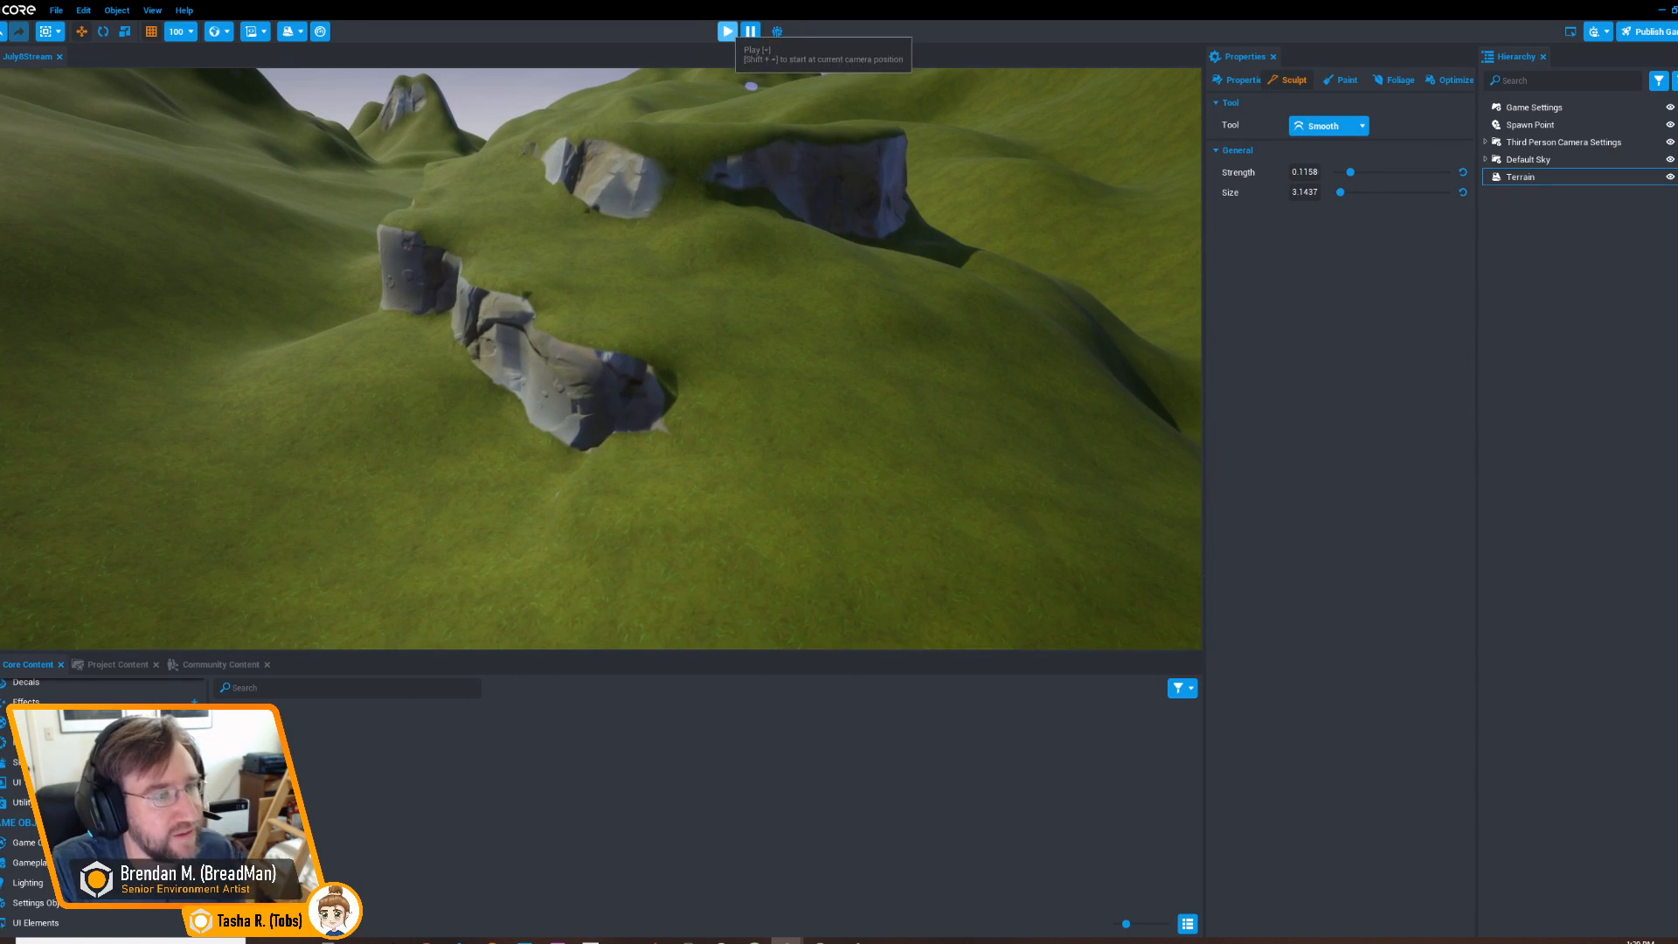
click(727, 31)
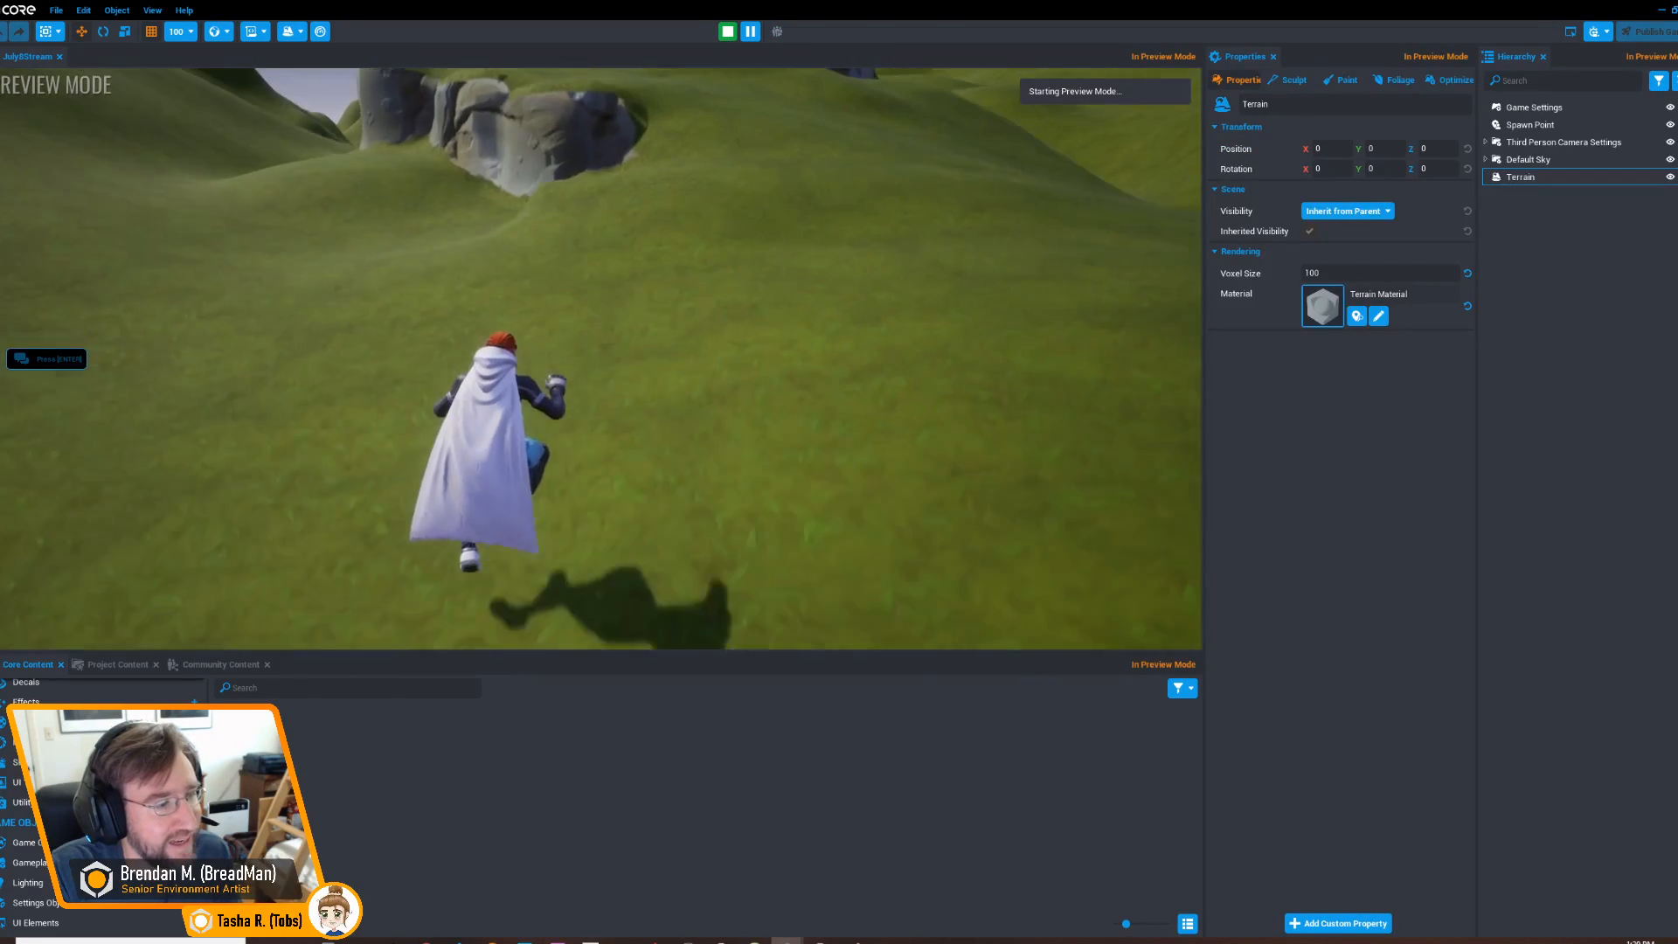
Run the character uphill across the grassy slopes toward the cliffs, and end the game preview
key(w)
key(w)
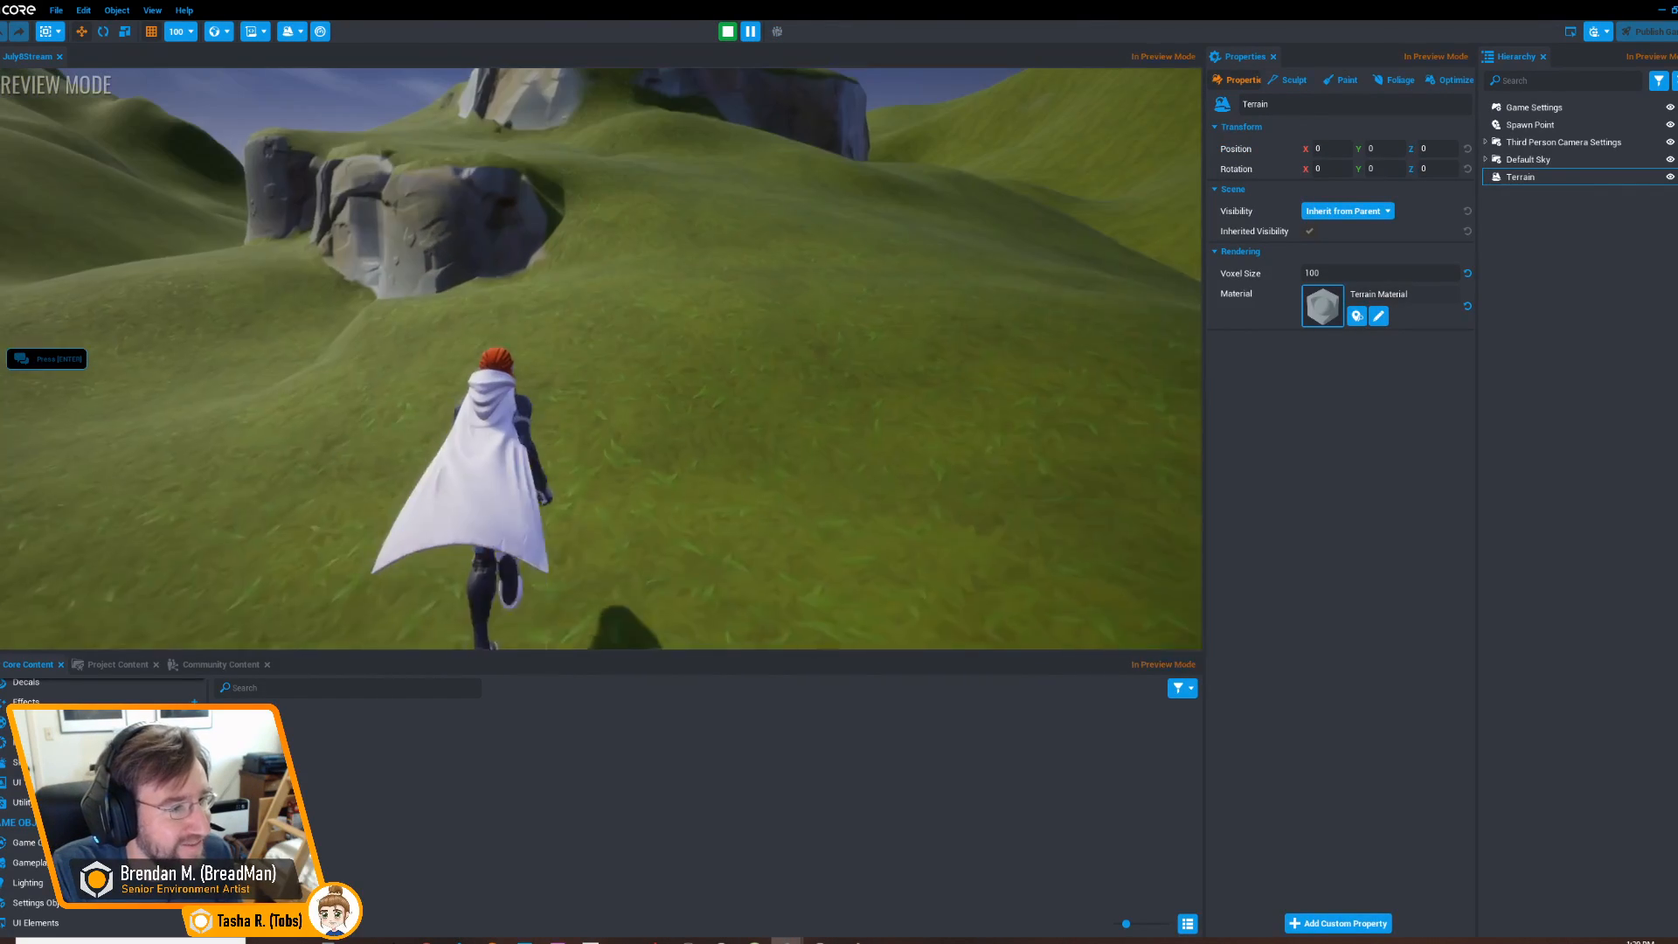
key(d)
key(w)
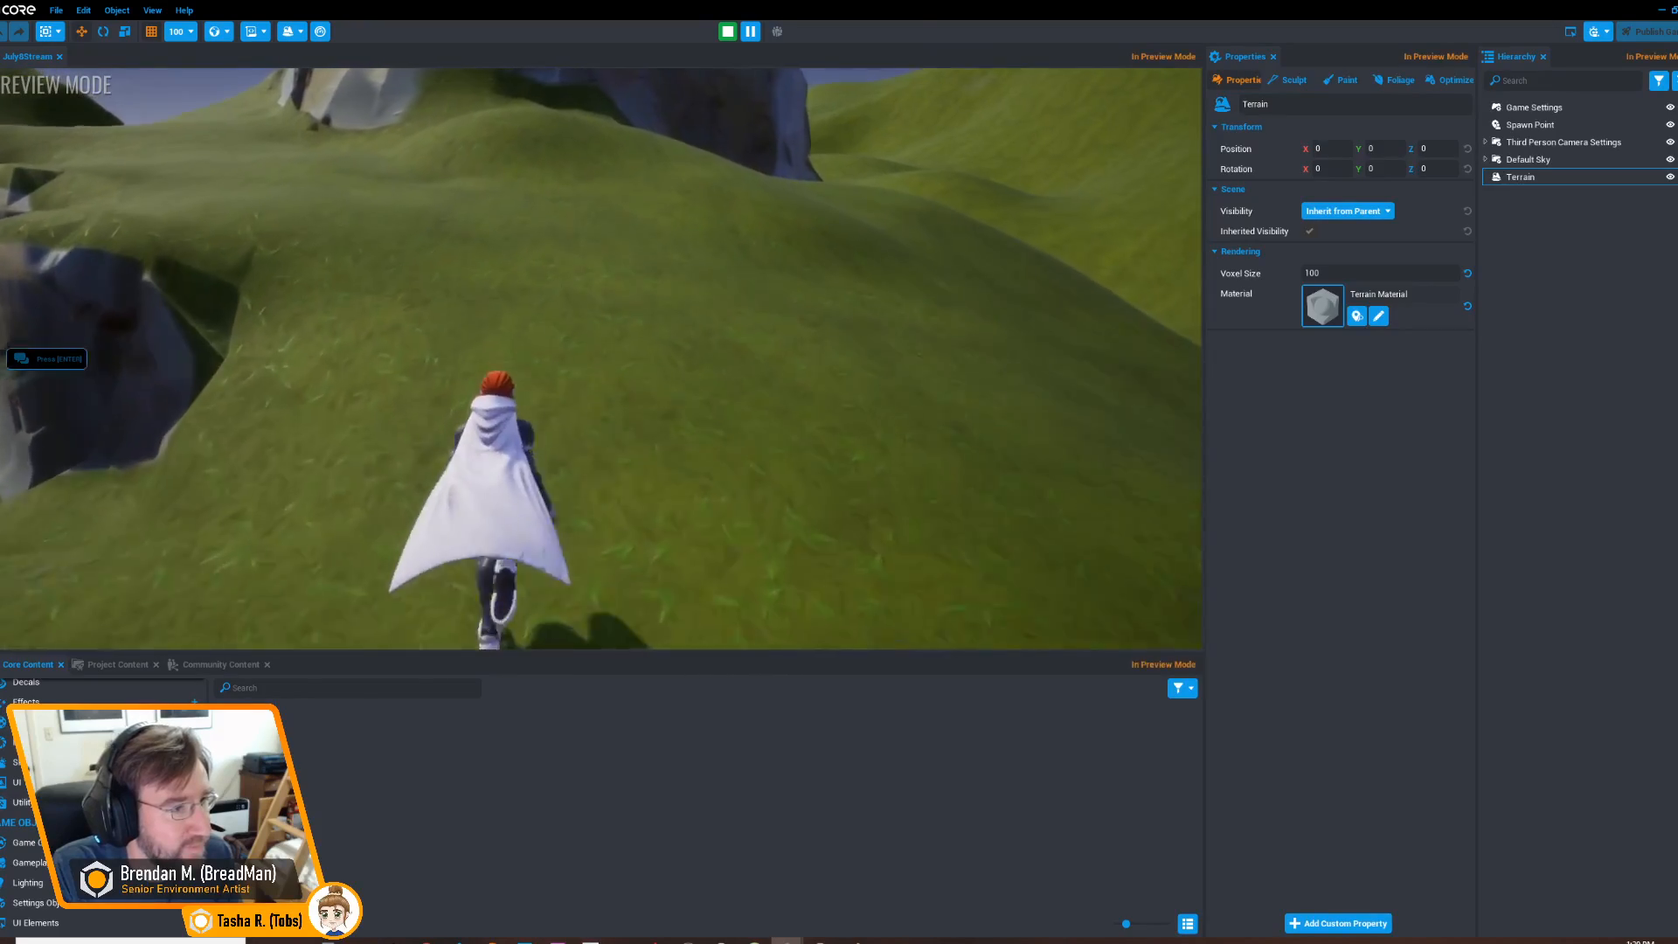
key(w)
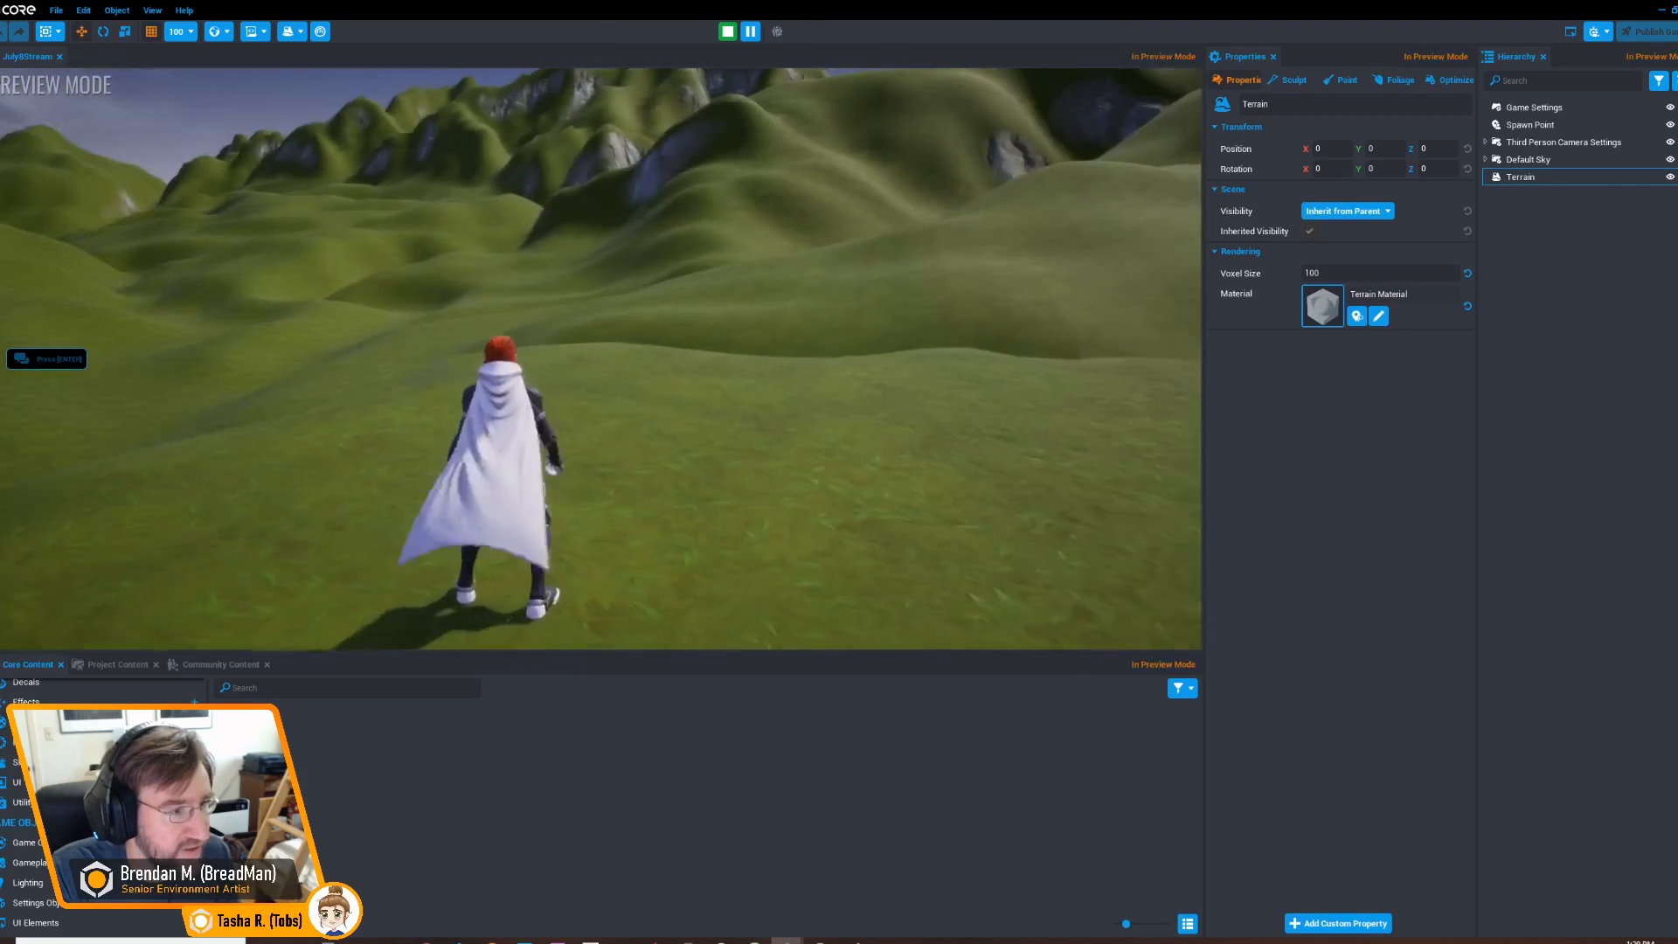
key(Escape)
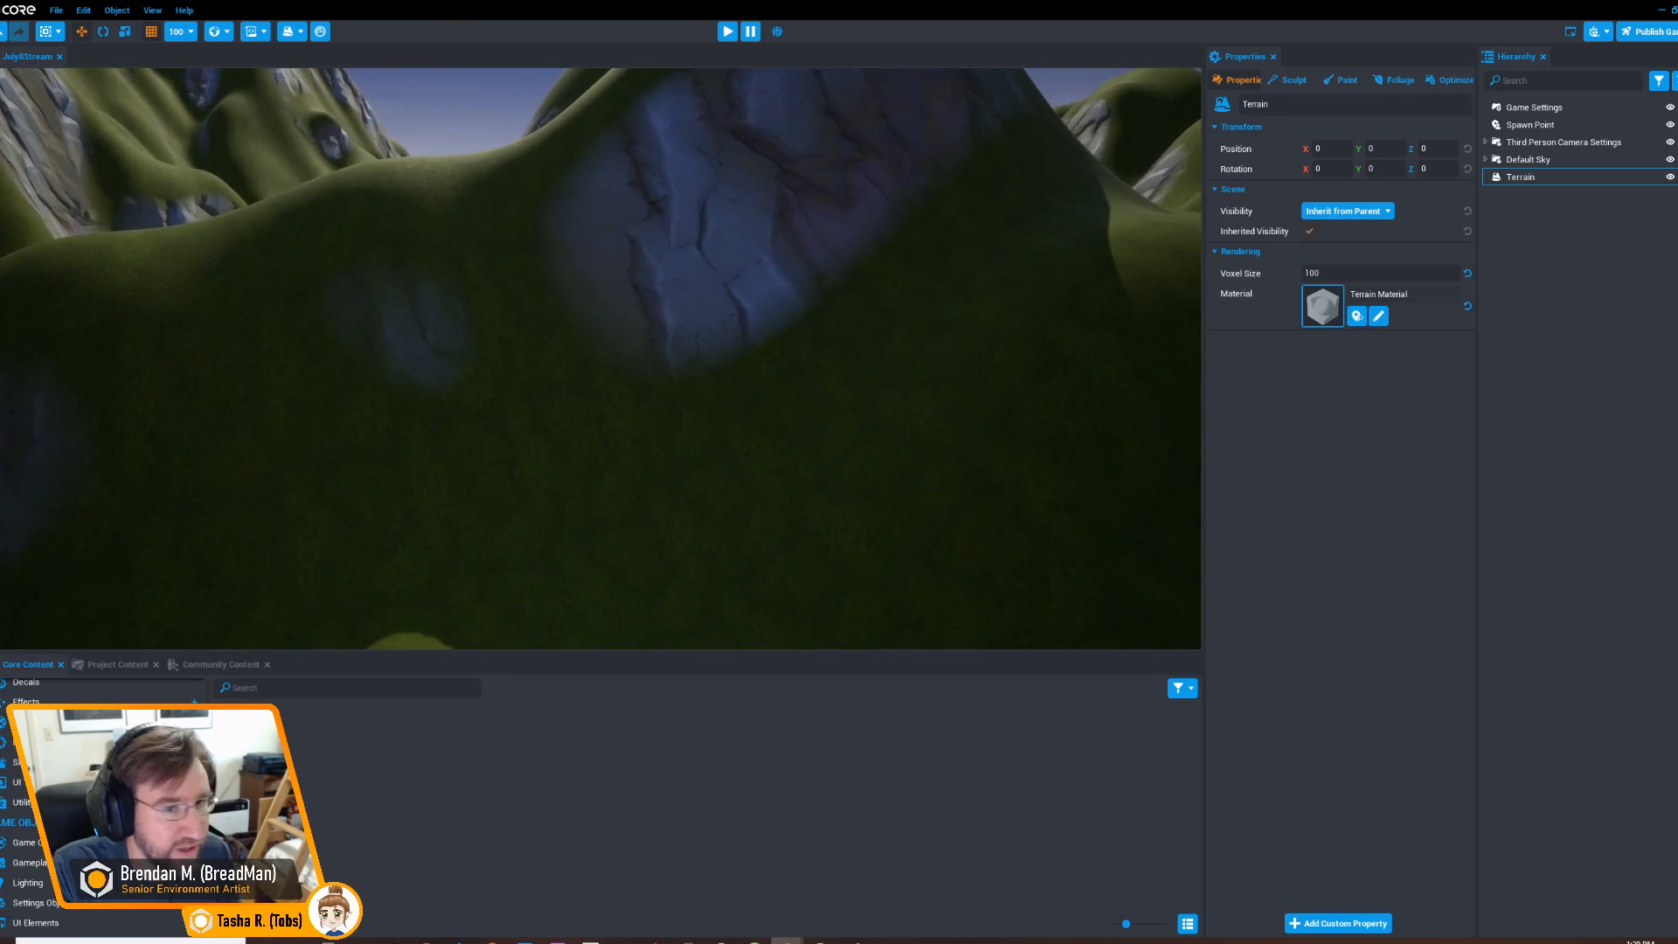
Return to sculpting the terrain and switch to the Shape tool in front of the rocky ridge
click(1289, 80)
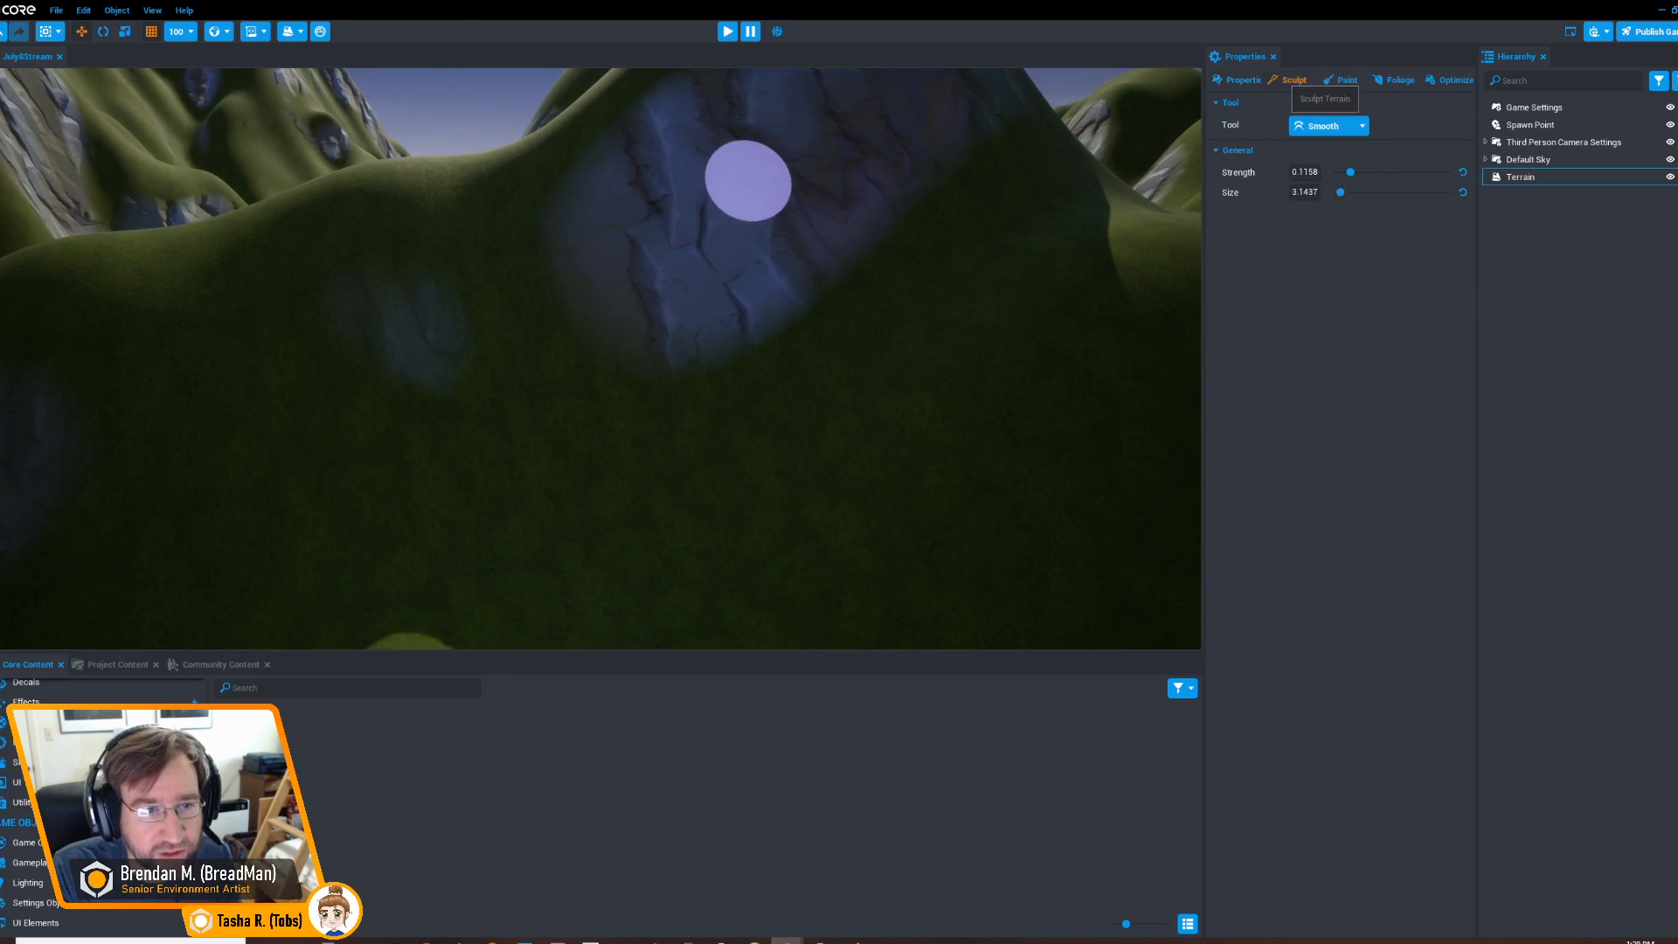
mouse_move(668, 505)
right_down()
mouse_move(835, 484)
mouse_move(569, 501)
mouse_move(745, 502)
mouse_move(652, 525)
mouse_move(685, 302)
mouse_move(719, 476)
mouse_move(820, 468)
mouse_move(753, 411)
right_up()
mouse_move(622, 465)
right_down()
mouse_move(719, 472)
mouse_move(550, 457)
mouse_move(665, 465)
right_up()
mouse_move(608, 520)
right_down()
mouse_move(1048, 344)
mouse_move(917, 401)
mouse_move(670, 369)
right_up()
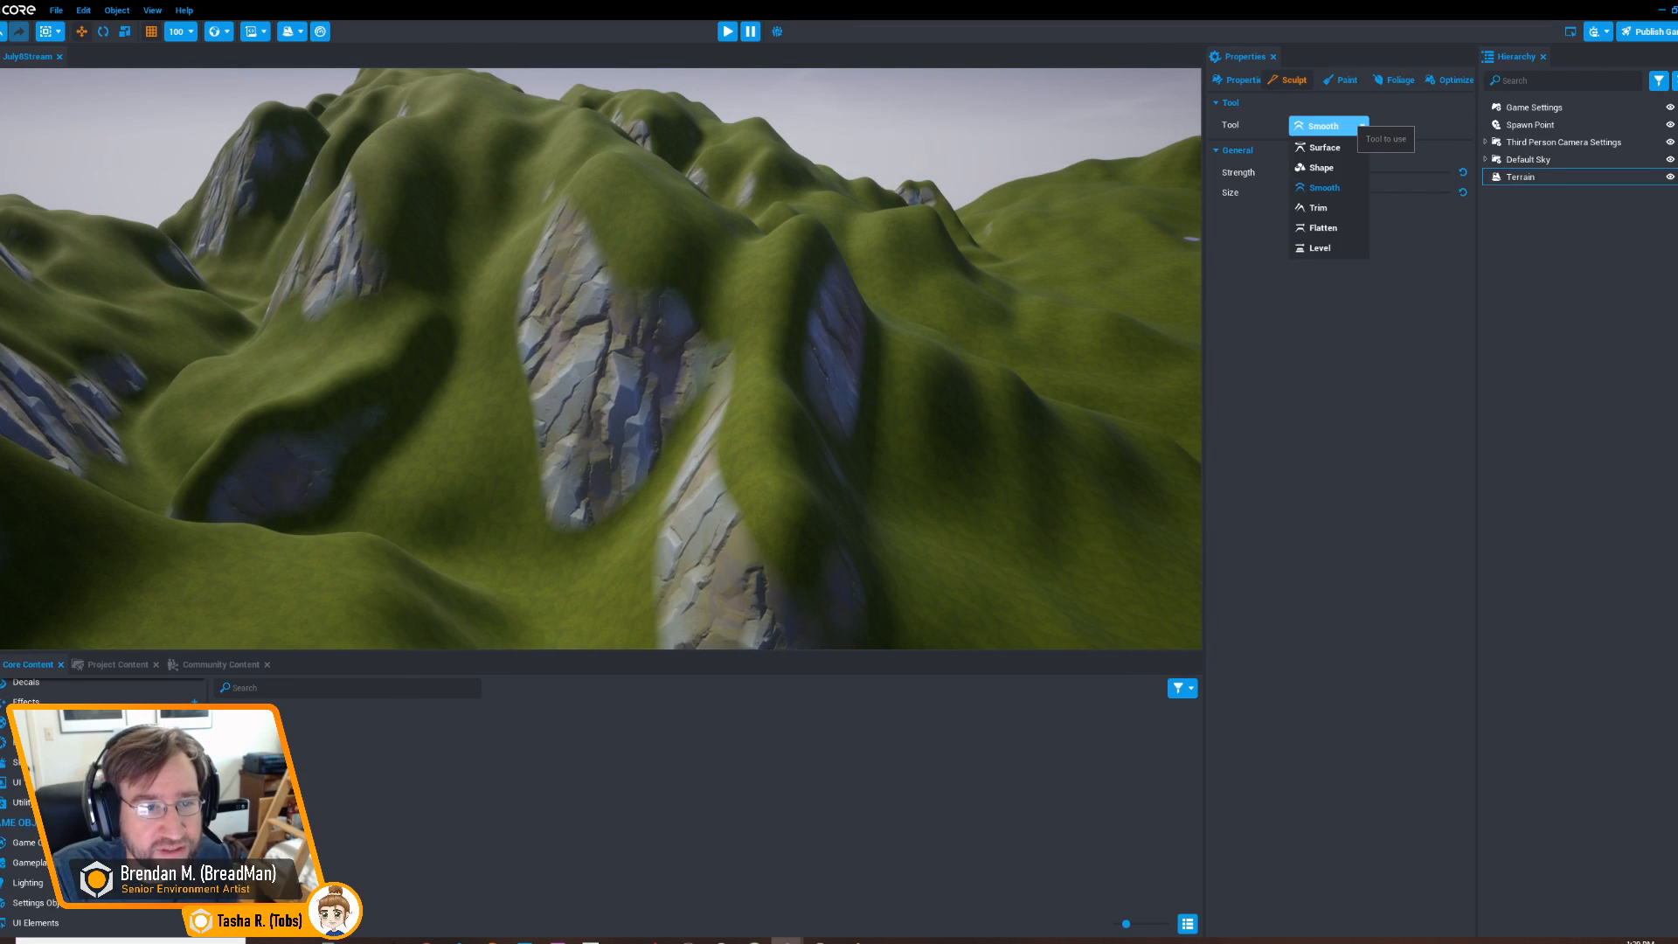
click(1320, 166)
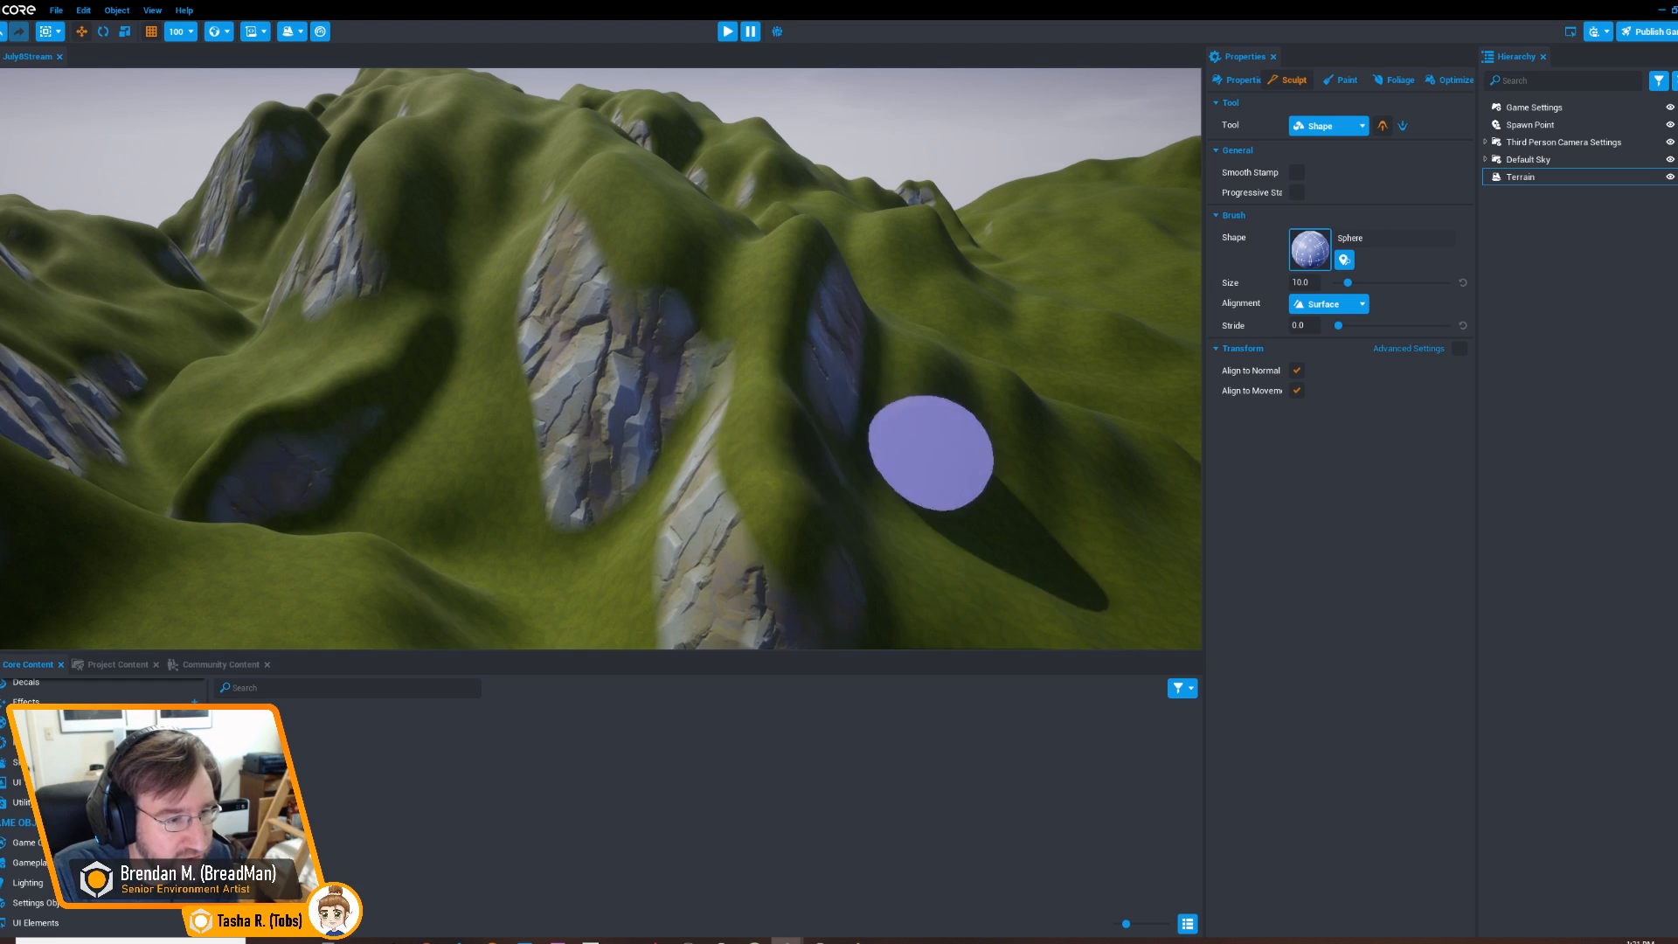
Try stamping size 10.0 spheres onto the ridge with the Shape tool, and undo the stamps
click(775, 418)
mouse_move(933, 498)
right_down()
mouse_move(510, 444)
mouse_move(757, 467)
mouse_move(457, 487)
mouse_move(1135, 411)
mouse_move(854, 390)
mouse_move(865, 404)
right_up()
click(431, 338)
mouse_move(767, 431)
right_down()
mouse_move(1048, 419)
mouse_move(573, 468)
mouse_move(390, 475)
mouse_move(355, 457)
right_up()
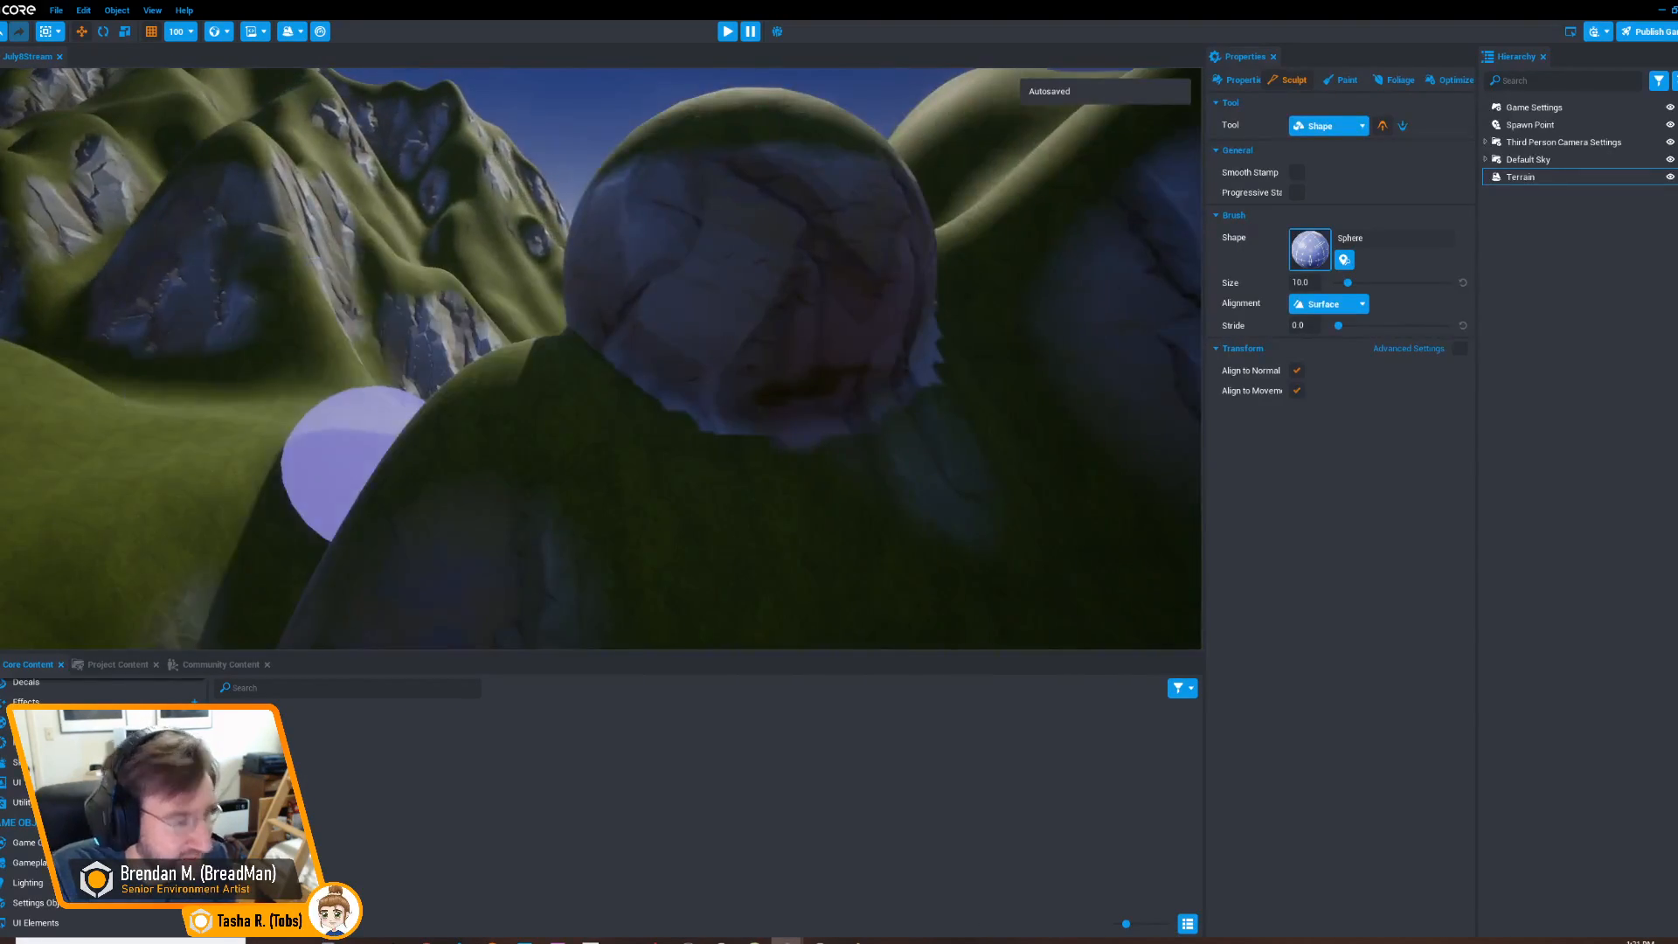
key(ctrl+z)
key(ctrl+z)
mouse_move(606, 355)
right_down()
mouse_move(846, 407)
mouse_move(824, 374)
right_up()
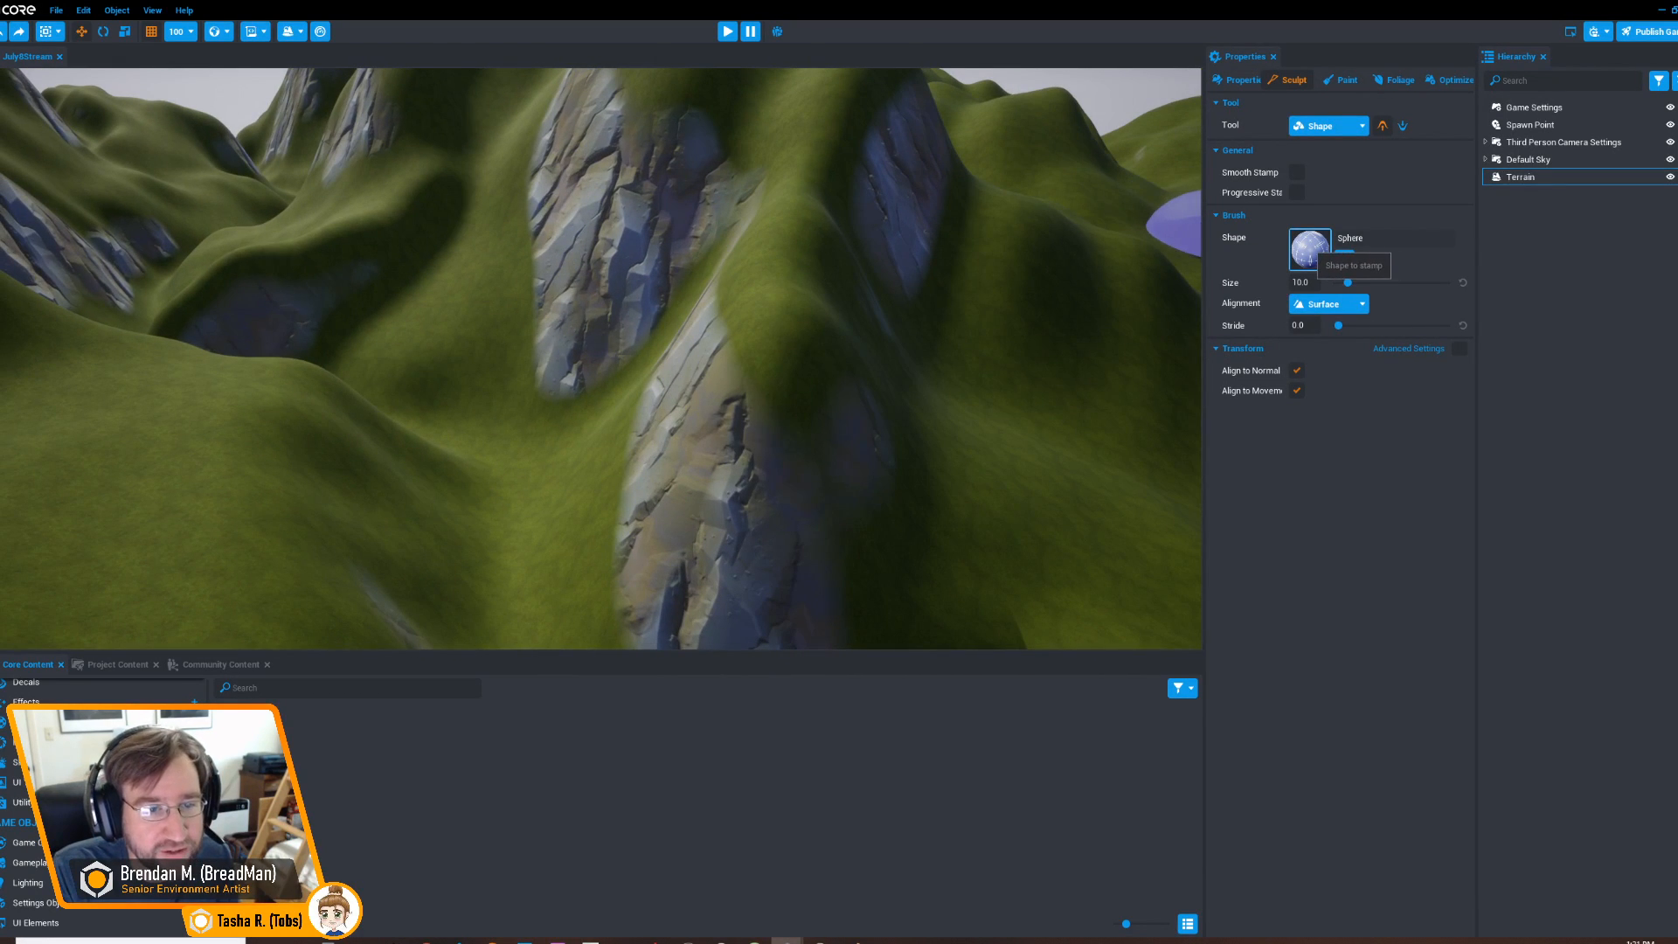
Set the Shape brush to the Rock 01 mesh at size 56.581, without Align to Normal, scaled 1.1030 in X and 1.4756 in Y
click(1309, 249)
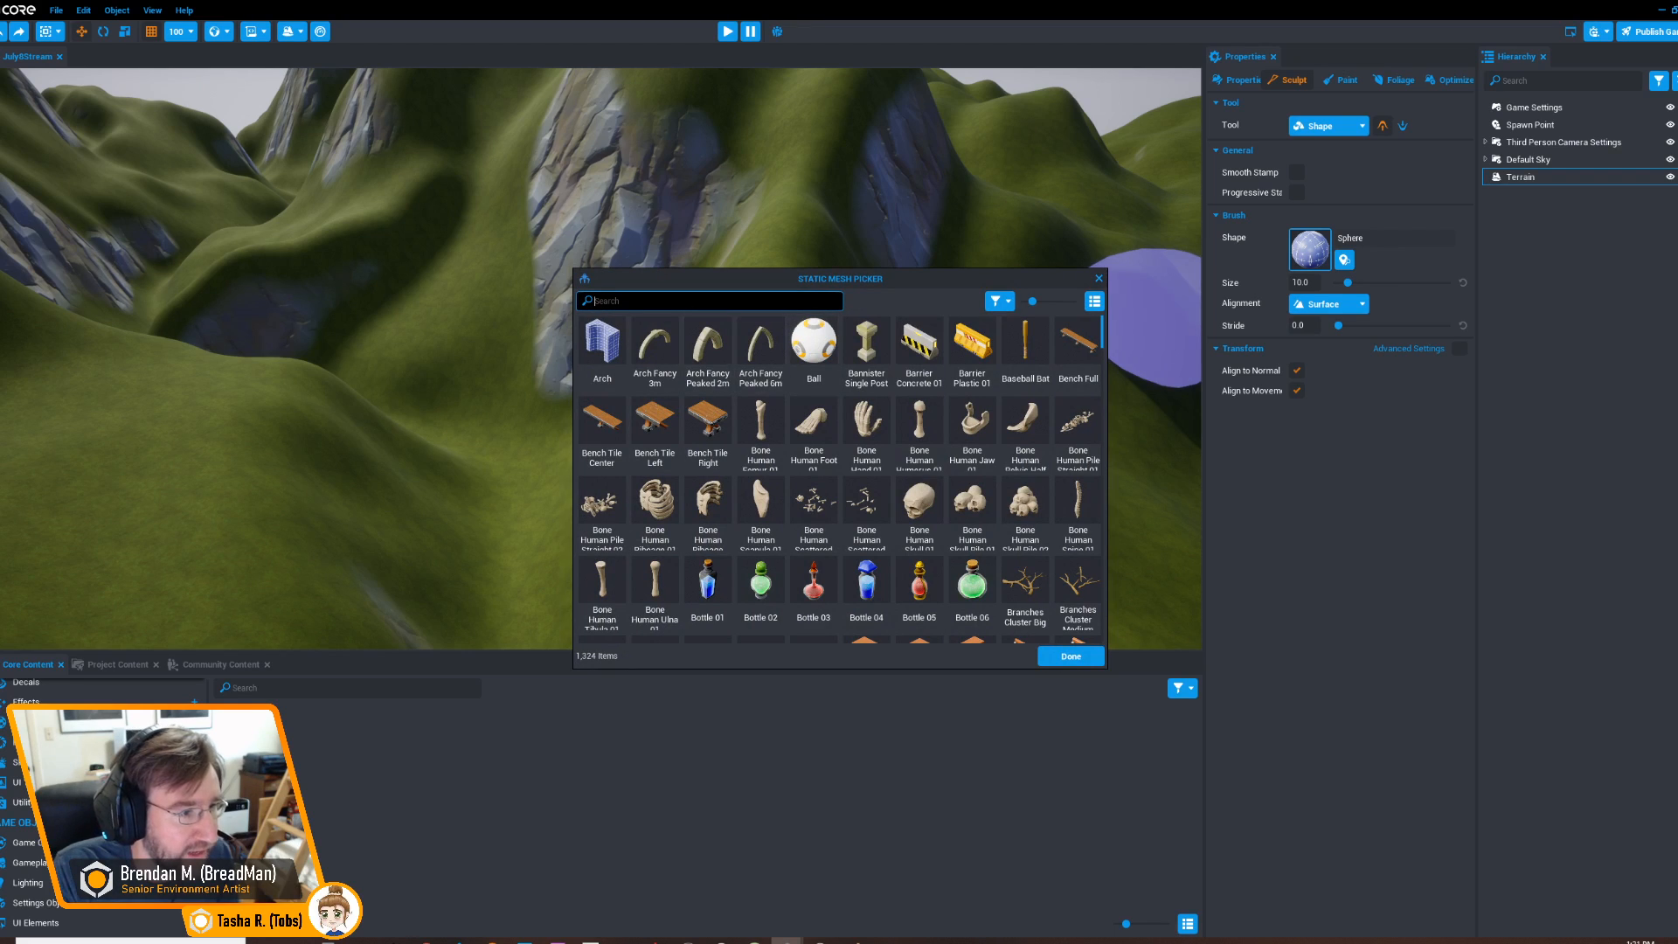
text(rock)
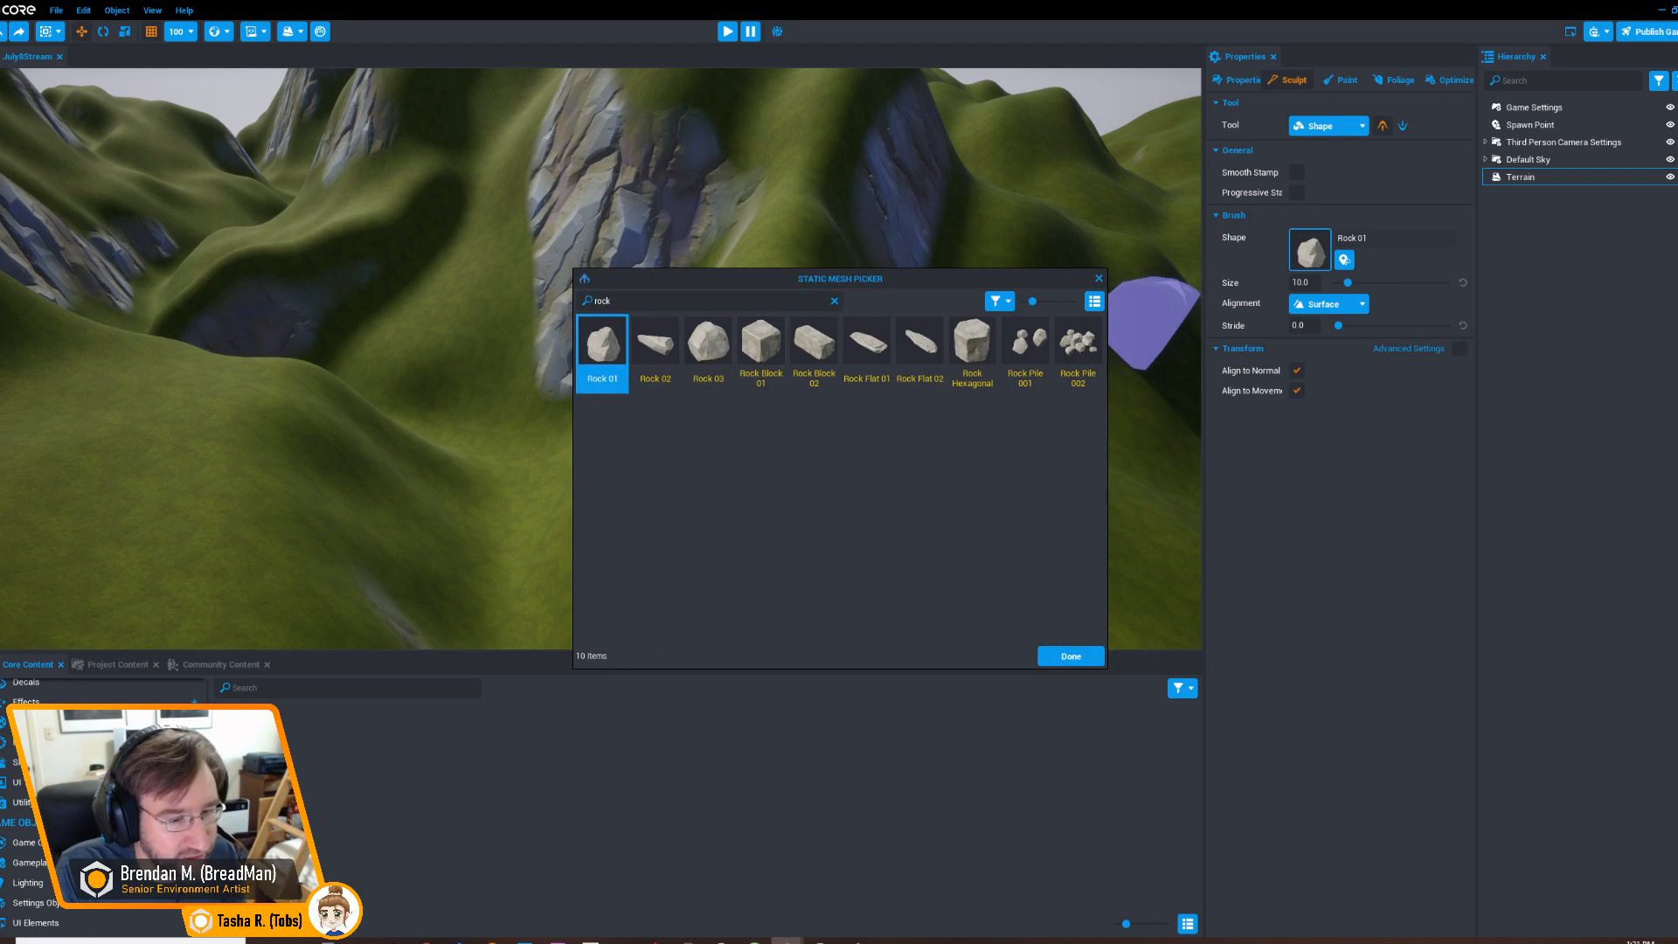
click(1070, 656)
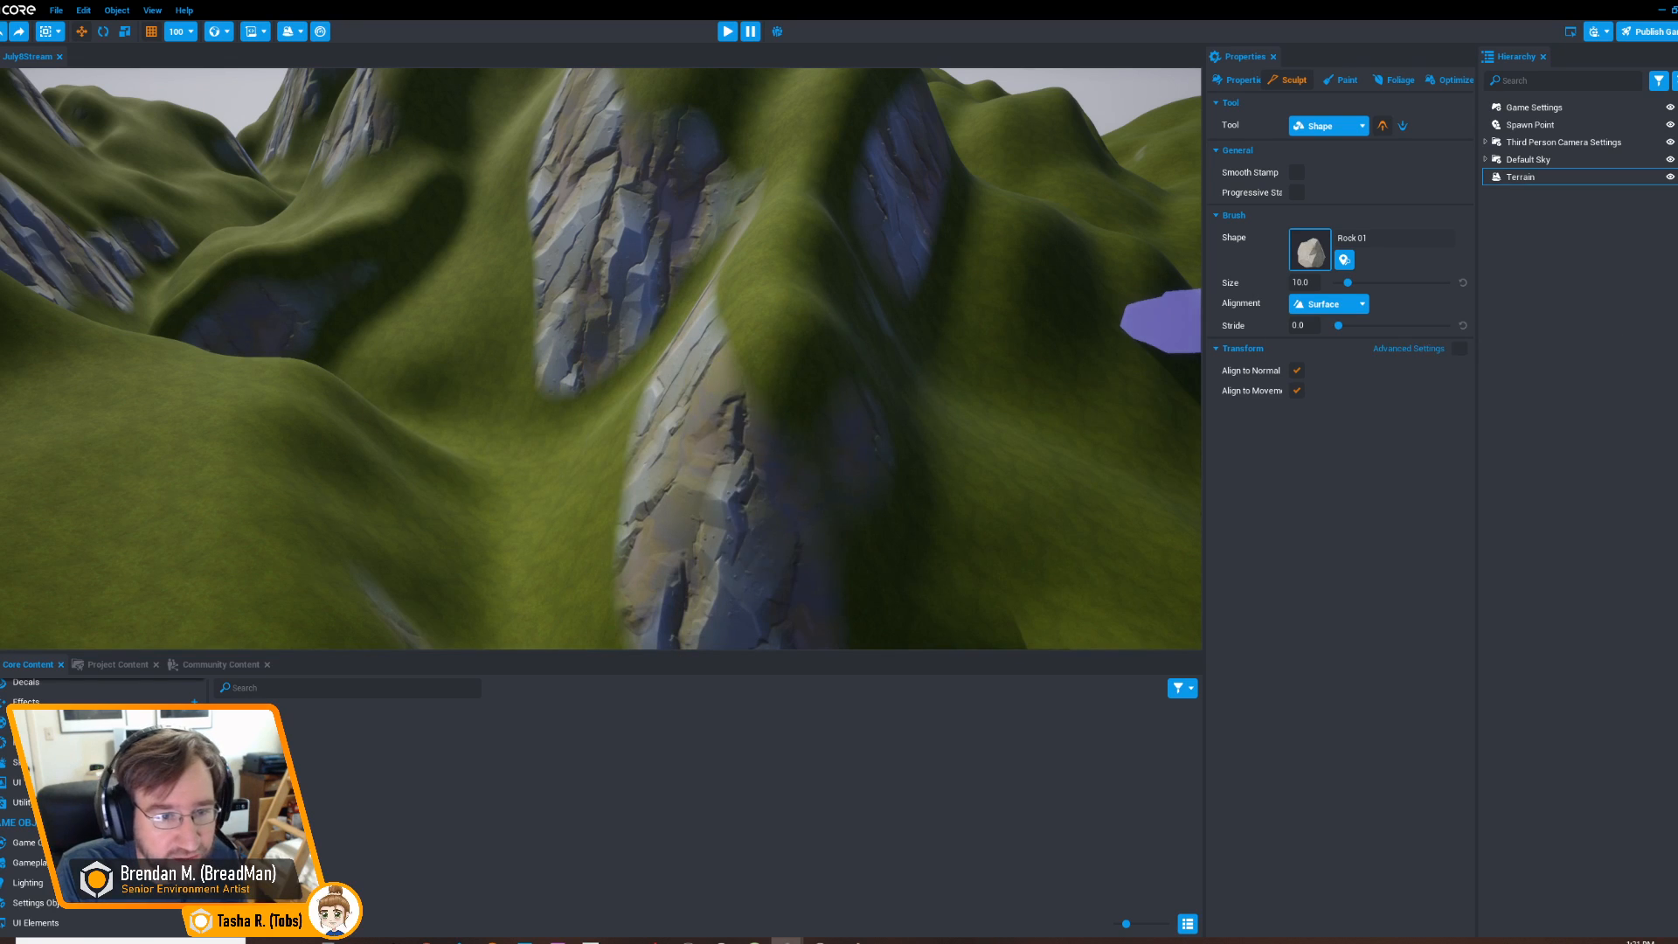
drag(1347, 282, 1397, 283)
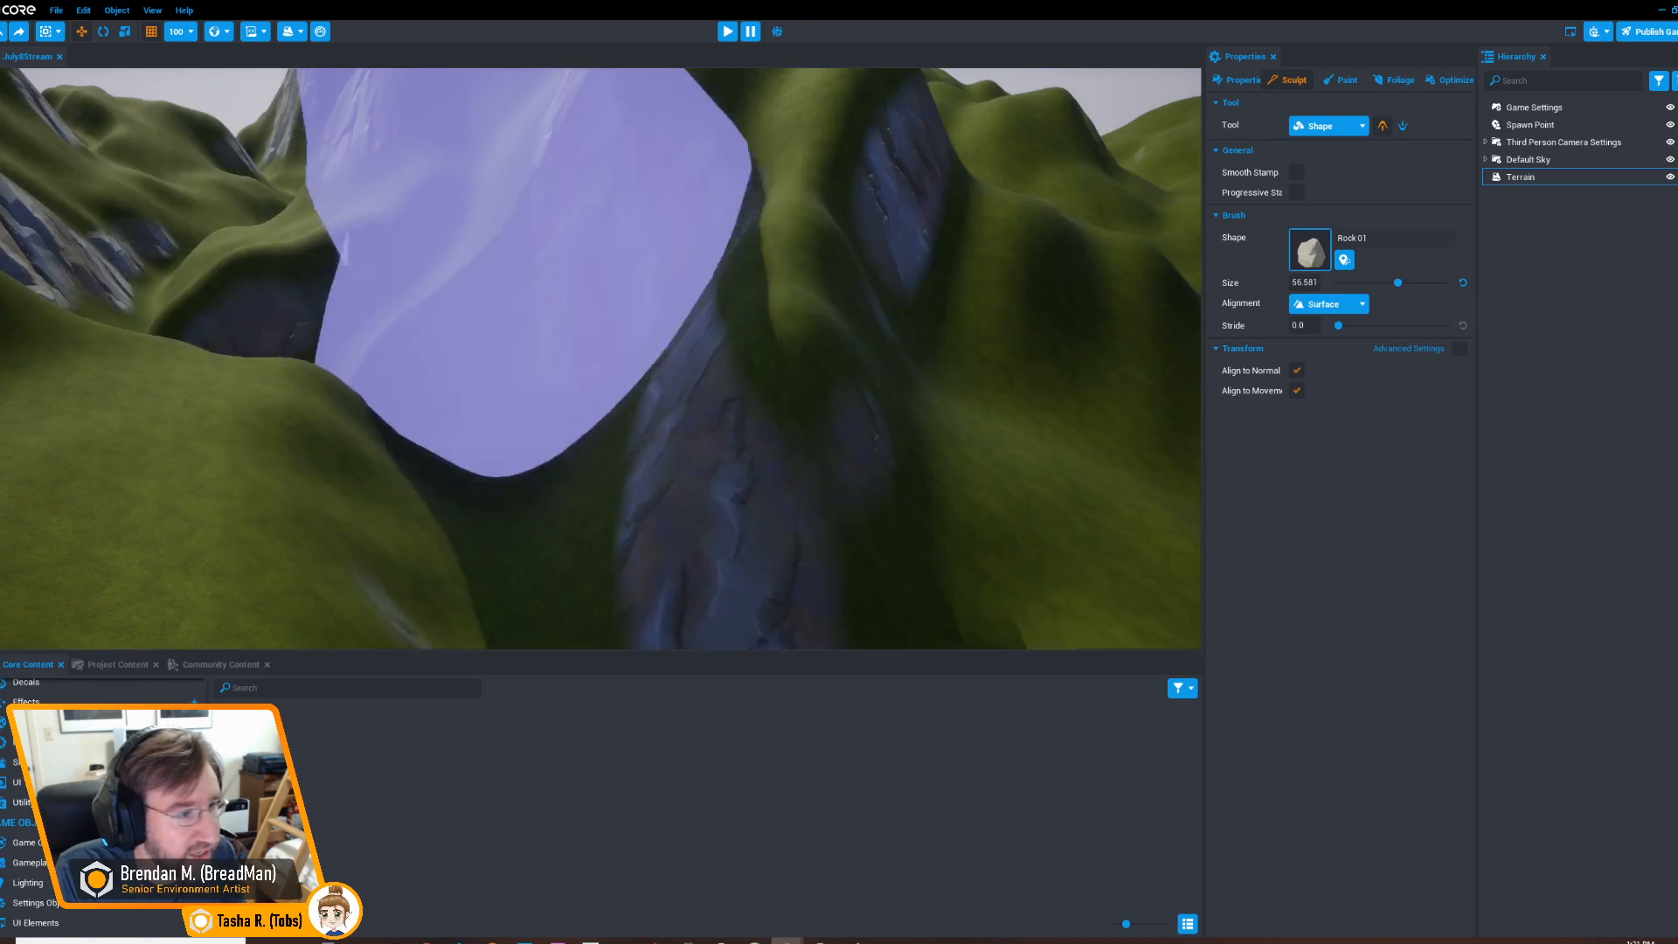
scroll(537, 315, down, 3)
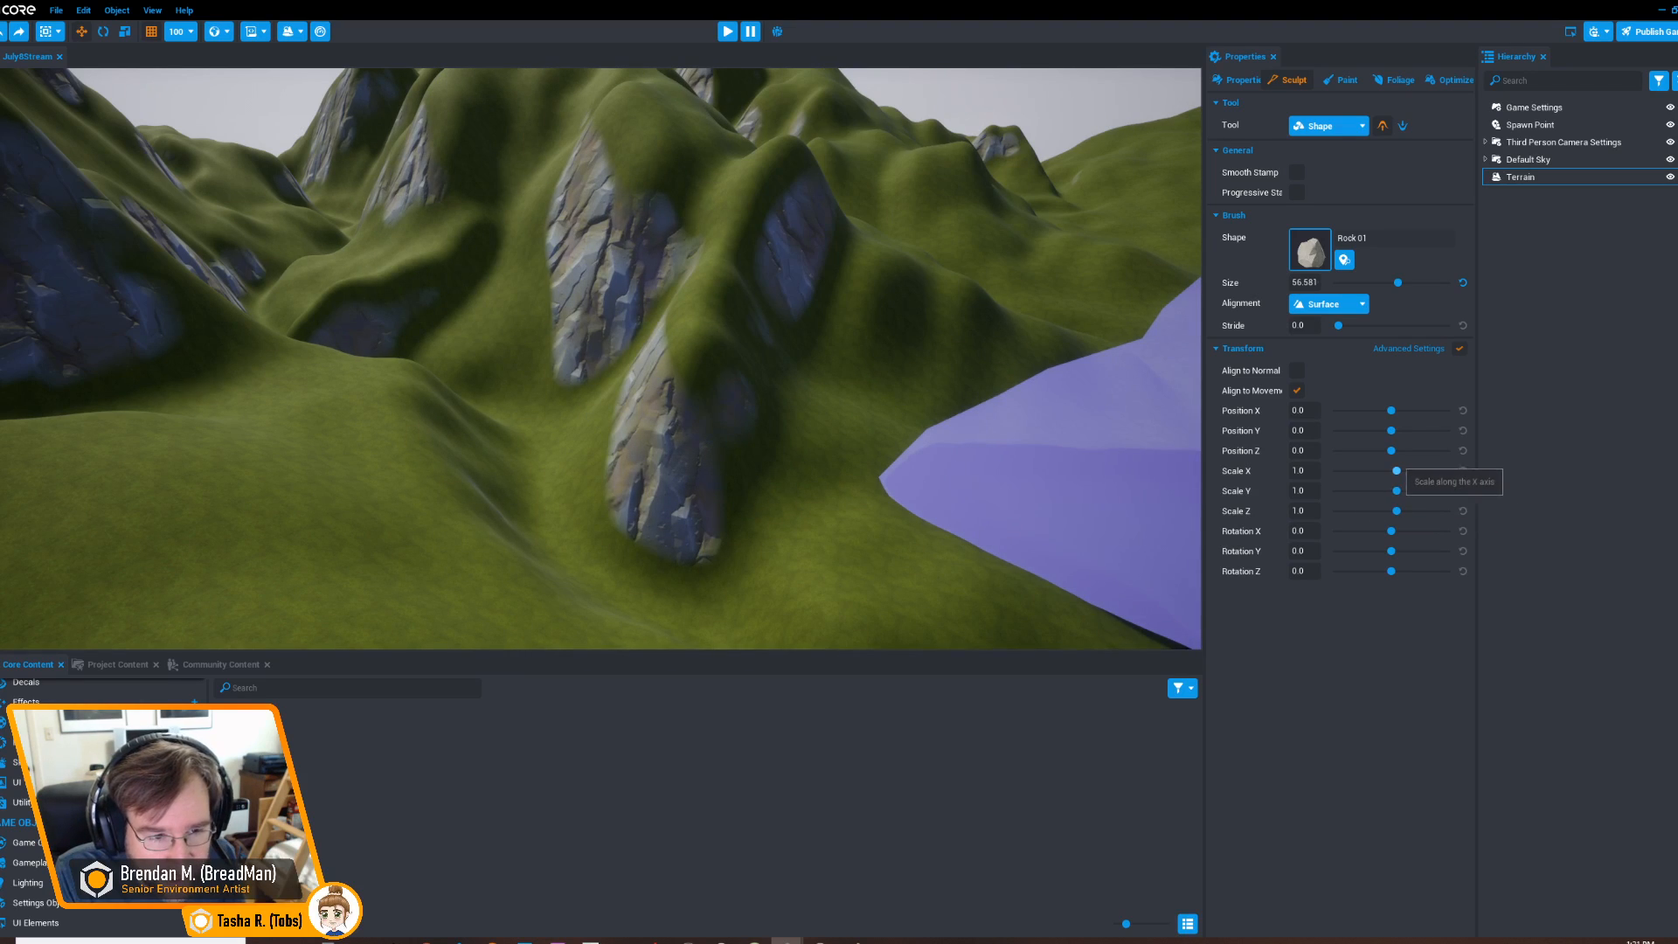
mouse_move(1401, 470)
mouse_down()
mouse_move(1399, 490)
mouse_move(1396, 470)
mouse_up()
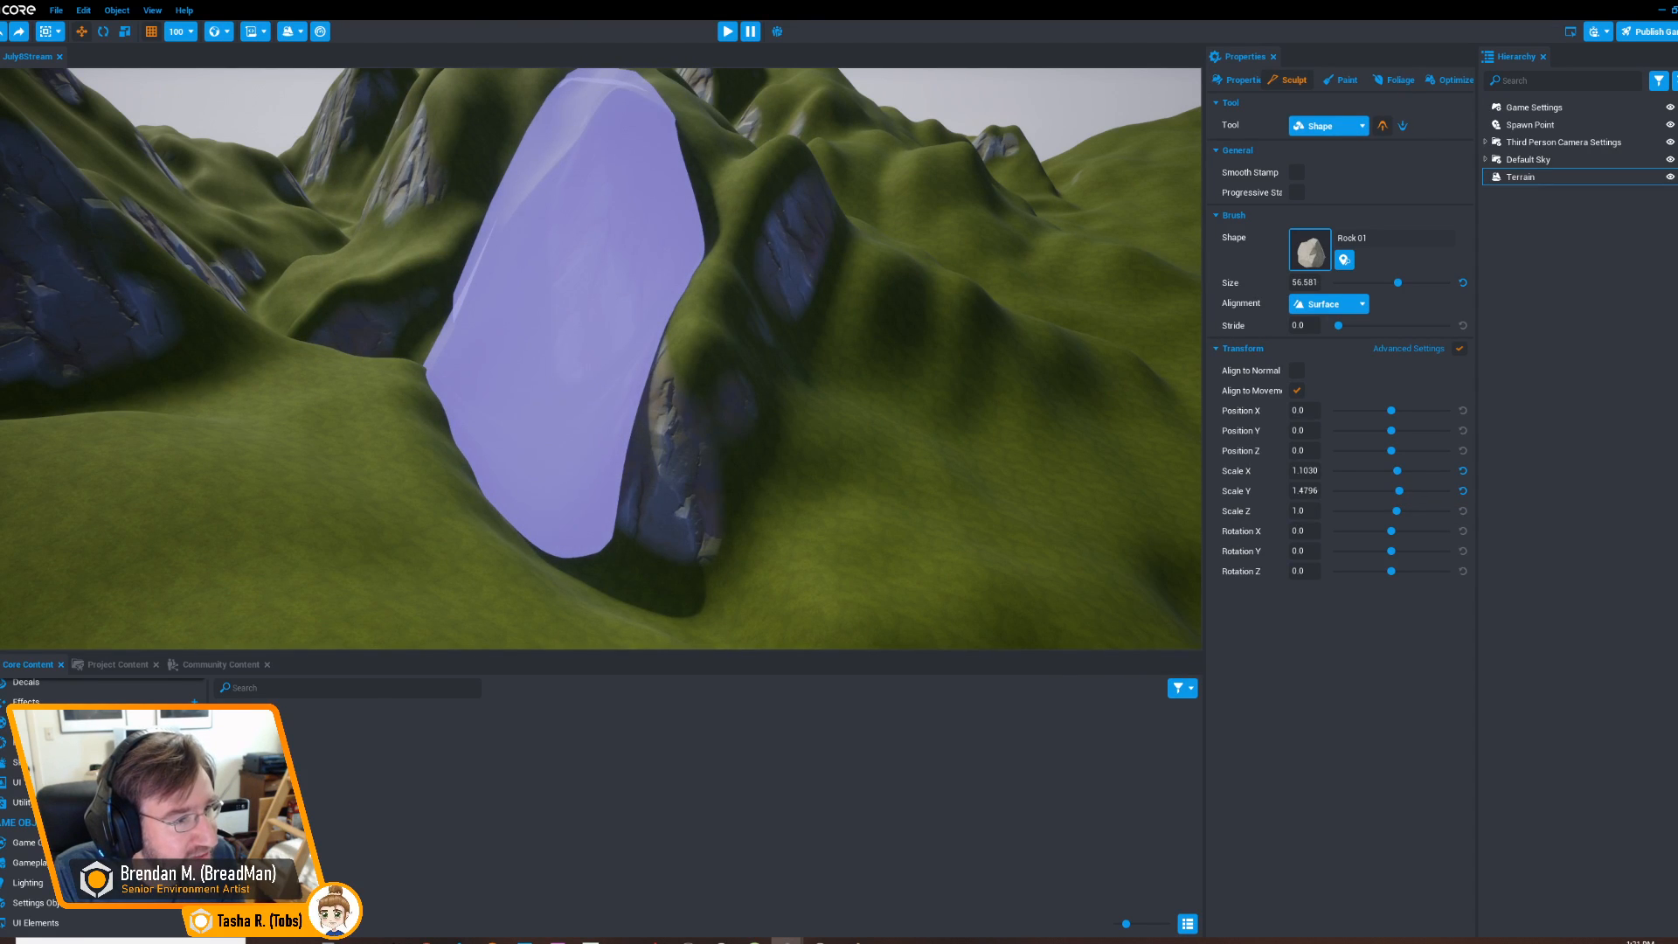
Stamp large Rock 01 shapes onto the ridge to form overlapping faceted cliffs and a tall rock spire
click(573, 327)
key(d)
right_drag(1004, 349, 839, 341)
right_drag(769, 393, 812, 385)
right_drag(961, 315, 611, 227)
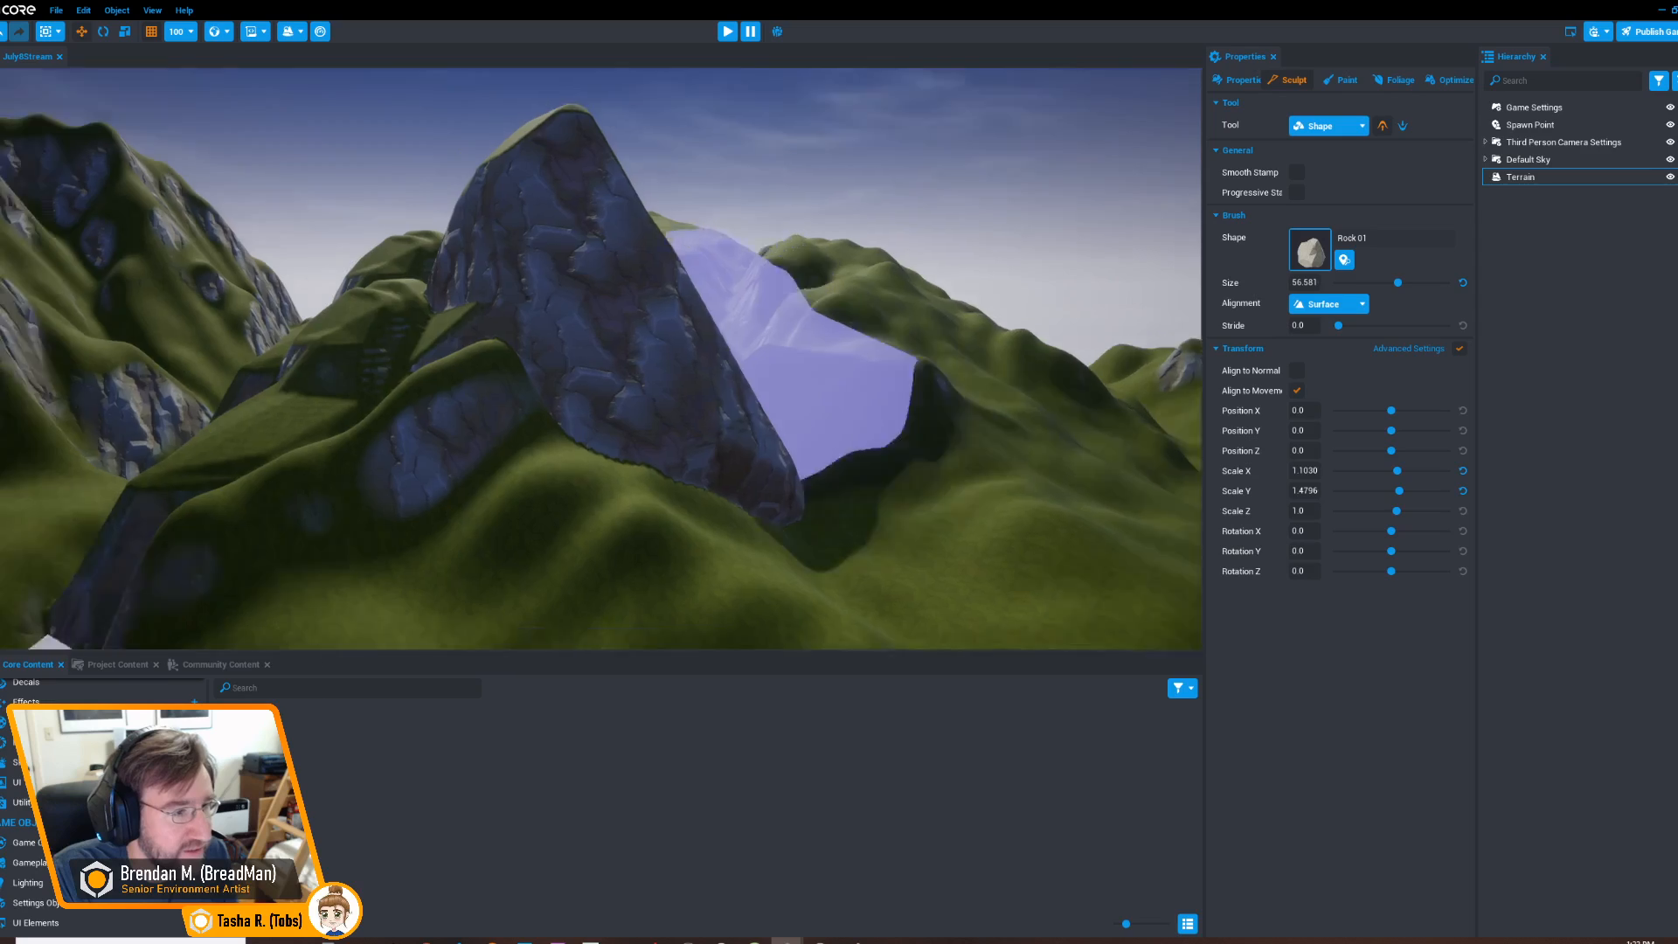
mouse_move(812, 367)
right_down()
mouse_move(1031, 384)
mouse_move(874, 410)
right_up()
mouse_move(979, 415)
right_down()
mouse_move(935, 411)
mouse_move(983, 436)
mouse_move(970, 459)
mouse_move(787, 428)
mouse_move(633, 271)
mouse_move(297, 366)
mouse_move(236, 410)
mouse_move(642, 393)
mouse_move(624, 411)
mouse_move(358, 341)
mouse_move(603, 393)
mouse_move(699, 376)
mouse_move(821, 384)
mouse_move(787, 428)
right_up()
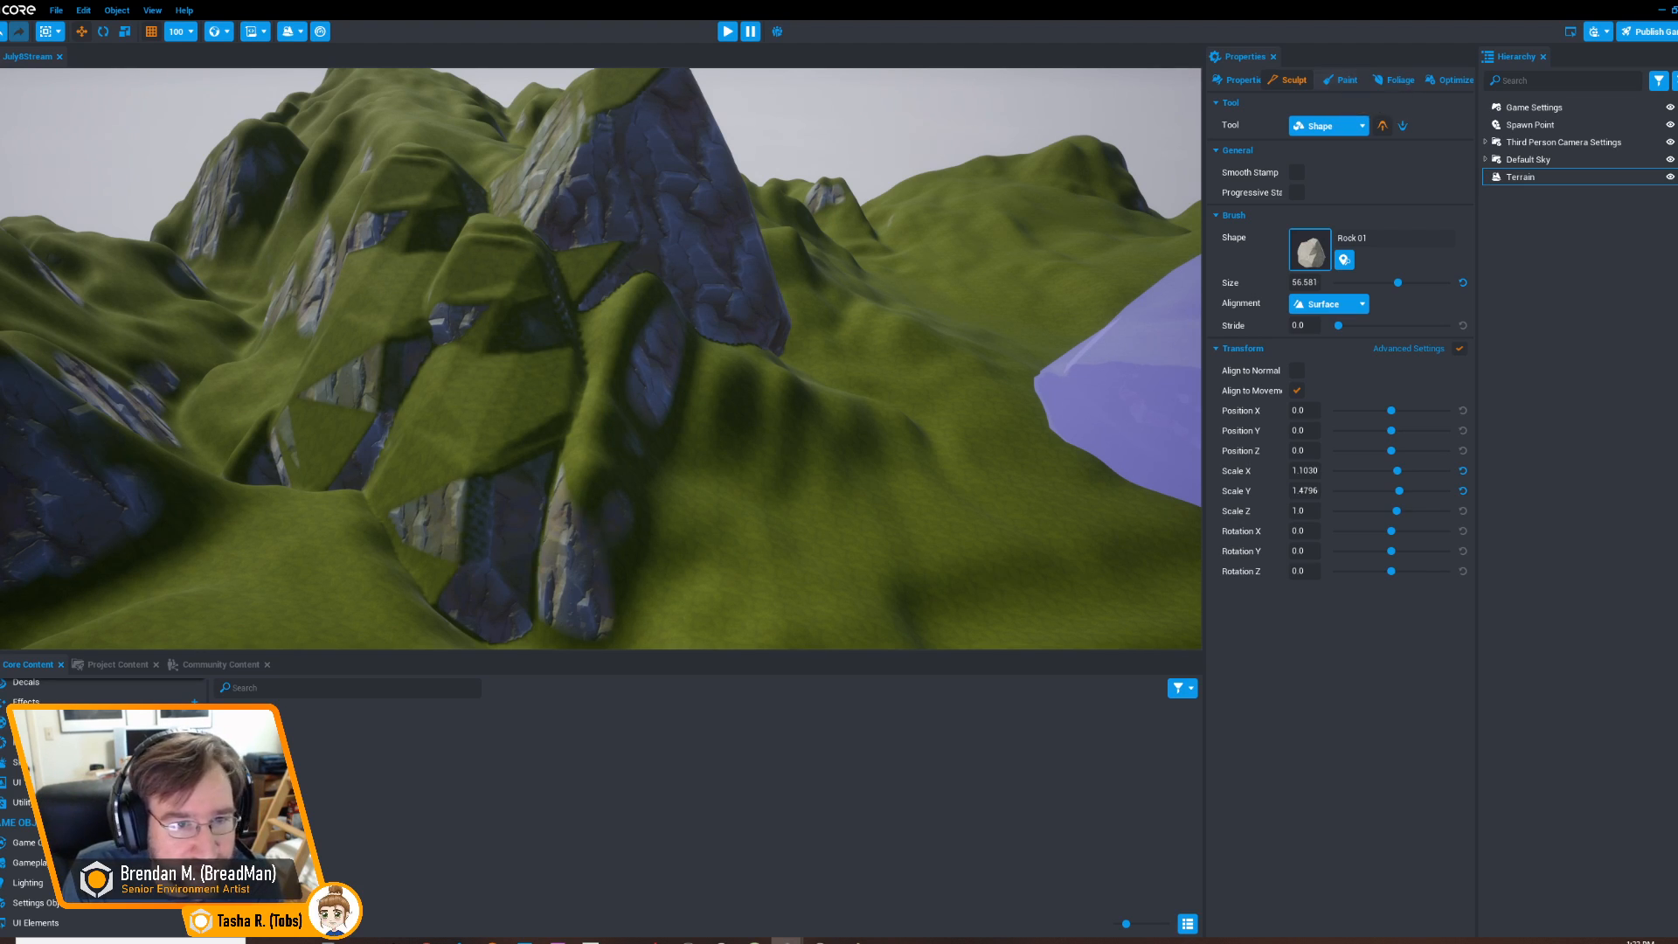
Blend the faceted rock stamps on the lower ridge into the hillside with the Smooth tool at strength 0.1158 and size 22.143
click(1323, 187)
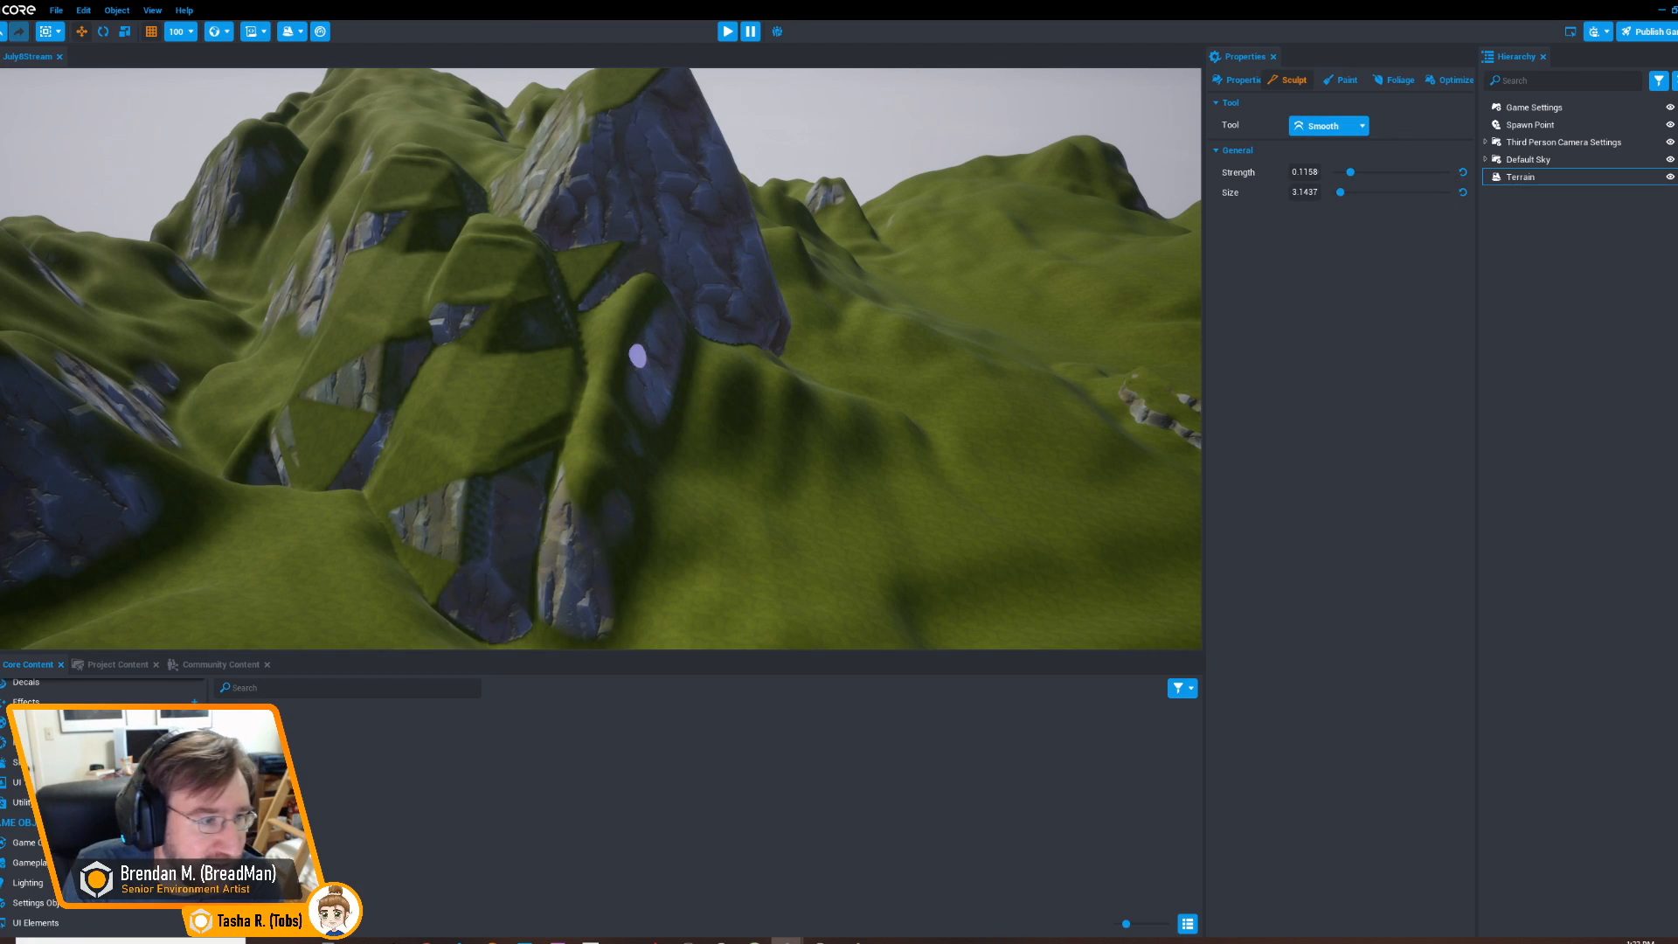
mouse_move(619, 383)
right_down()
mouse_move(820, 389)
mouse_move(723, 419)
mouse_move(824, 375)
mouse_move(787, 389)
right_up()
key(w)
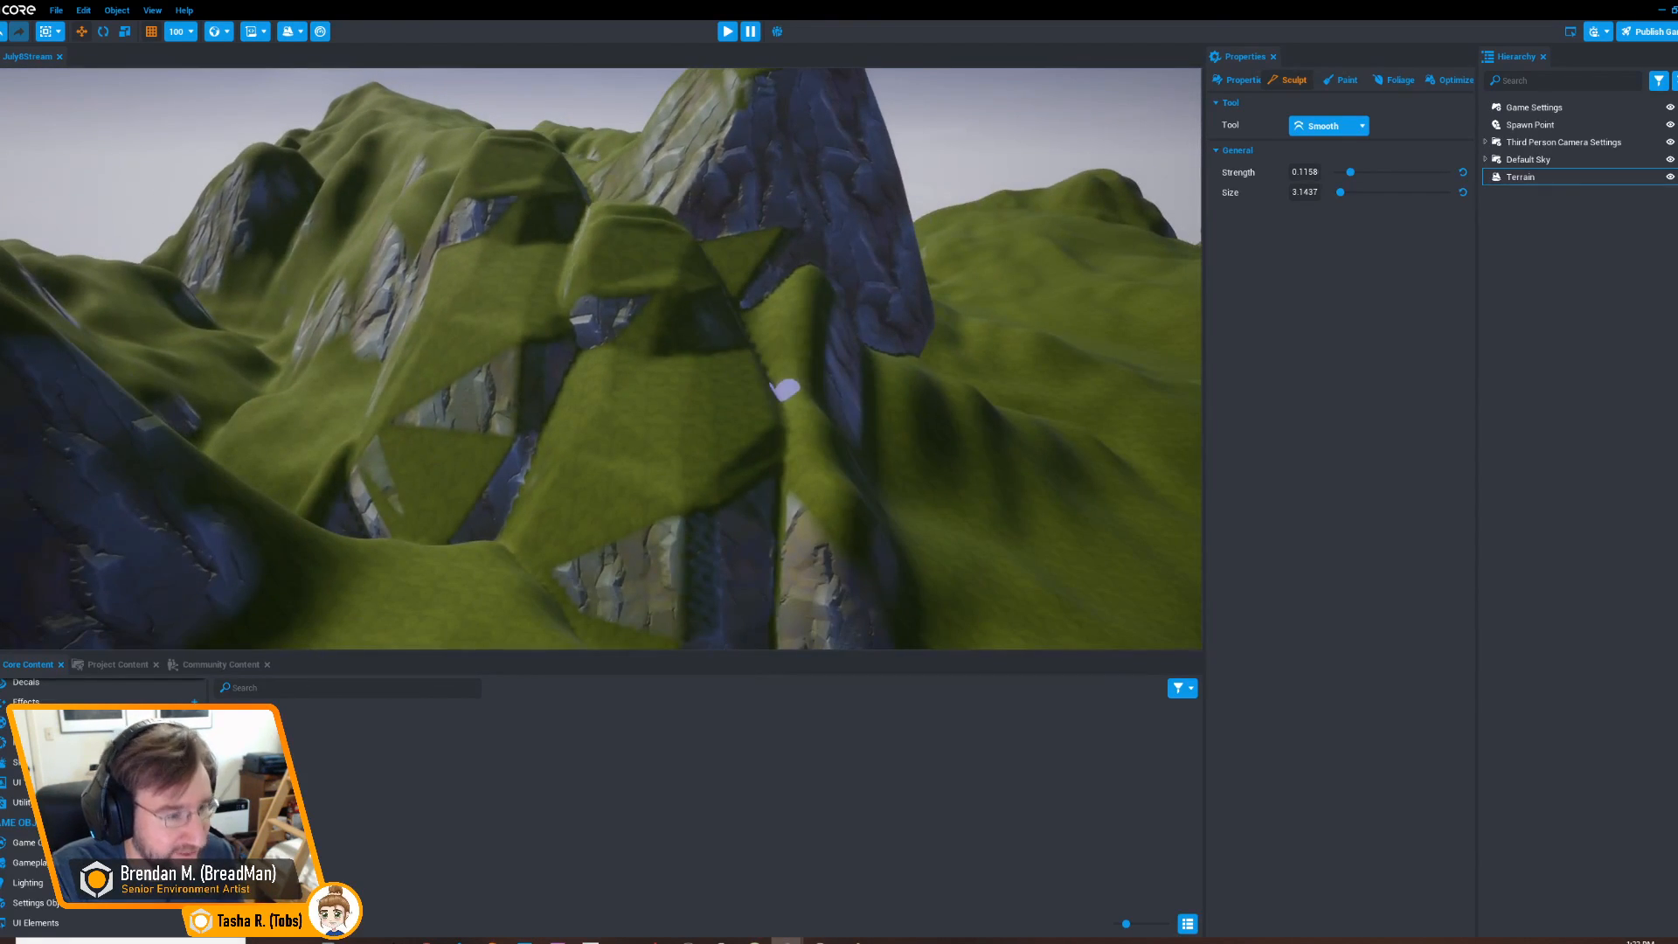
key(bracketright)
key(bracketright)
key(bracketright)
key(bracketright)
key(bracketright)
key(bracketright)
key(bracketright)
key(bracketright)
key(bracketright)
key(bracketright)
key(bracketright)
key(bracketright)
key(bracketright)
key(bracketright)
key(bracketright)
key(bracketright)
key(bracketright)
key(bracketright)
key(bracketright)
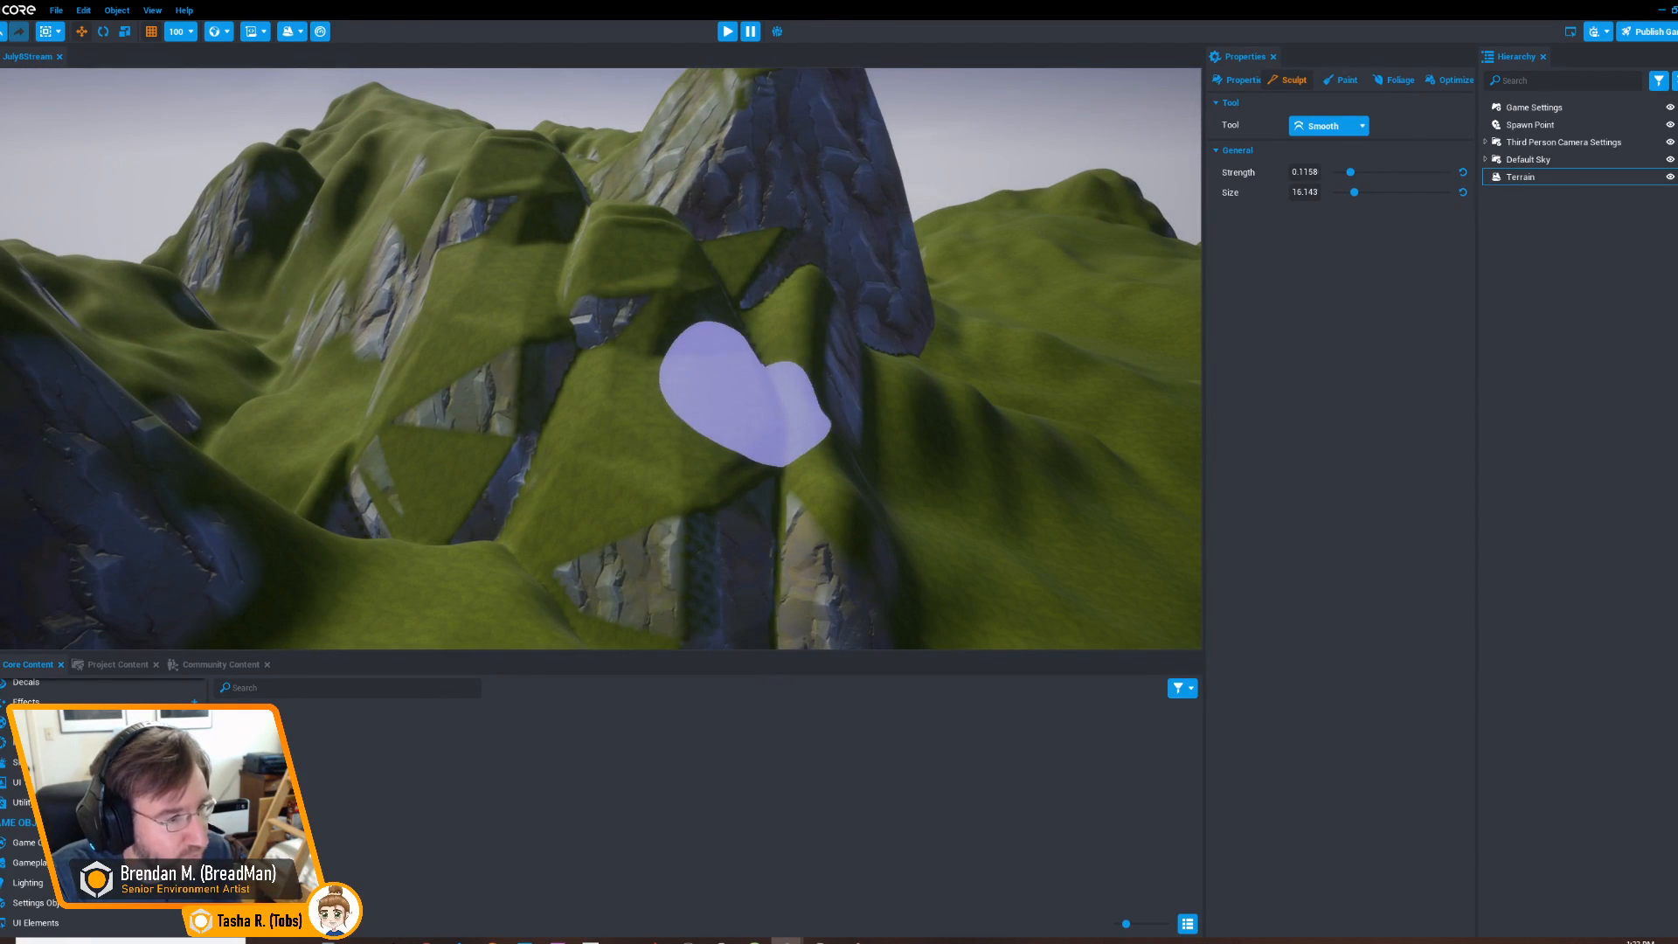
mouse_move(670, 408)
mouse_down()
mouse_move(570, 280)
mouse_move(618, 278)
mouse_move(655, 453)
mouse_move(618, 411)
mouse_move(647, 483)
mouse_move(749, 522)
mouse_move(762, 305)
mouse_move(731, 235)
mouse_up()
mouse_move(730, 236)
right_down()
mouse_move(693, 388)
mouse_move(601, 397)
mouse_move(680, 349)
mouse_move(696, 379)
mouse_move(682, 366)
right_up()
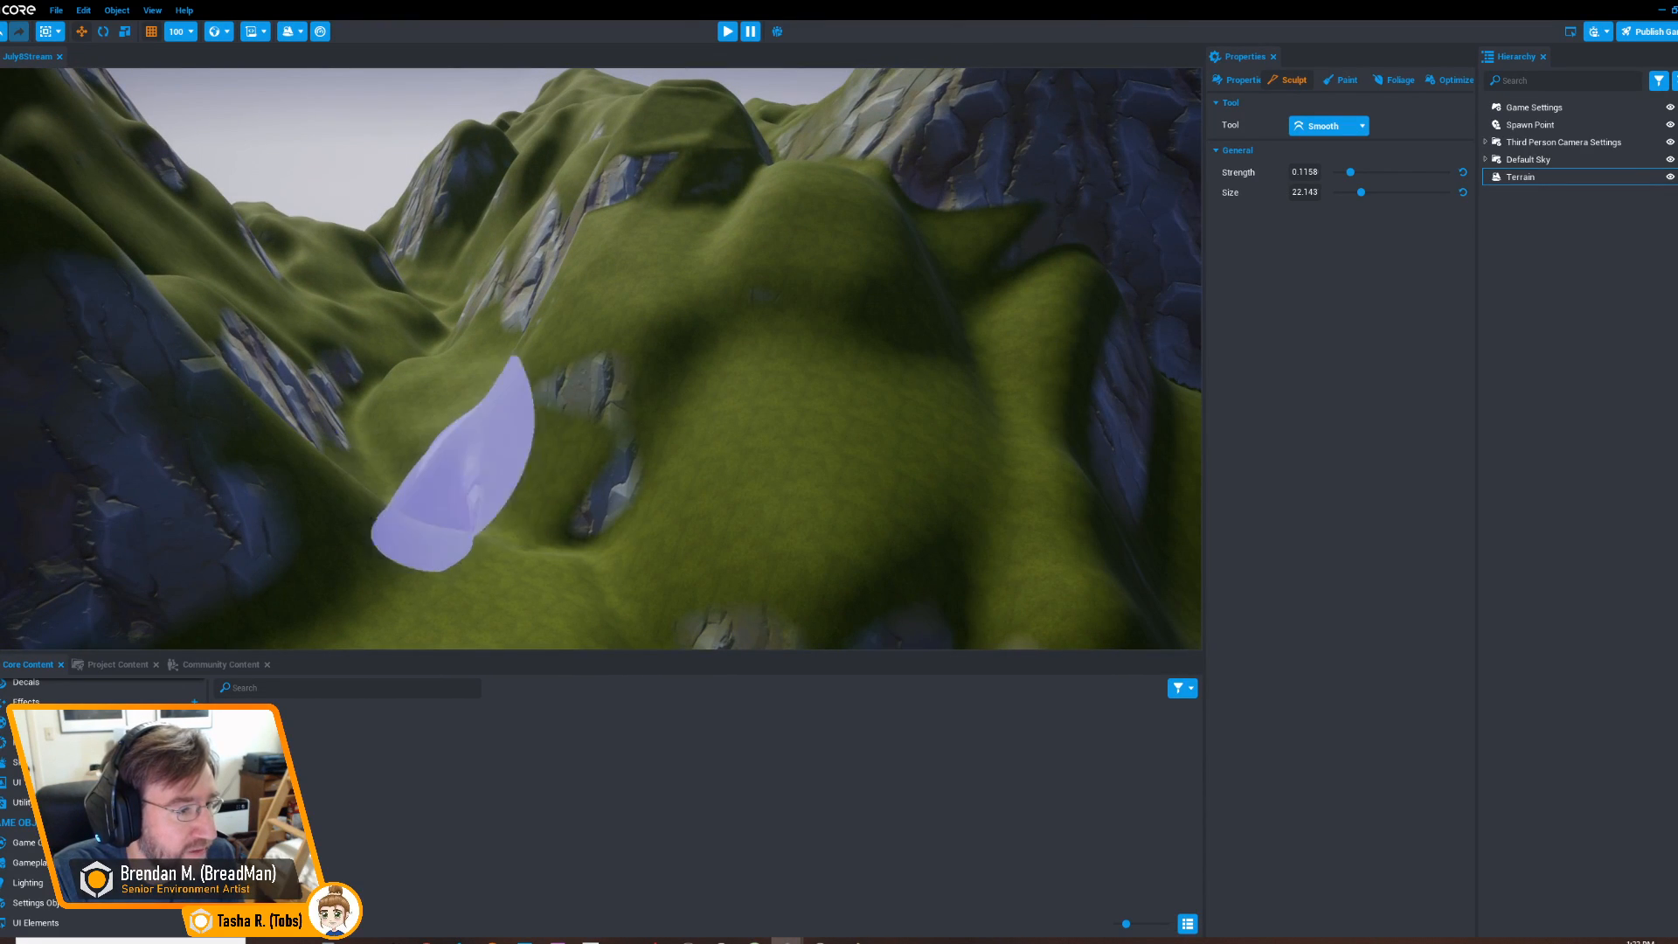
mouse_move(734, 445)
right_down()
mouse_move(644, 457)
mouse_move(457, 337)
right_up()
mouse_move(616, 461)
right_down()
mouse_move(498, 345)
mouse_move(626, 329)
mouse_move(606, 325)
right_up()
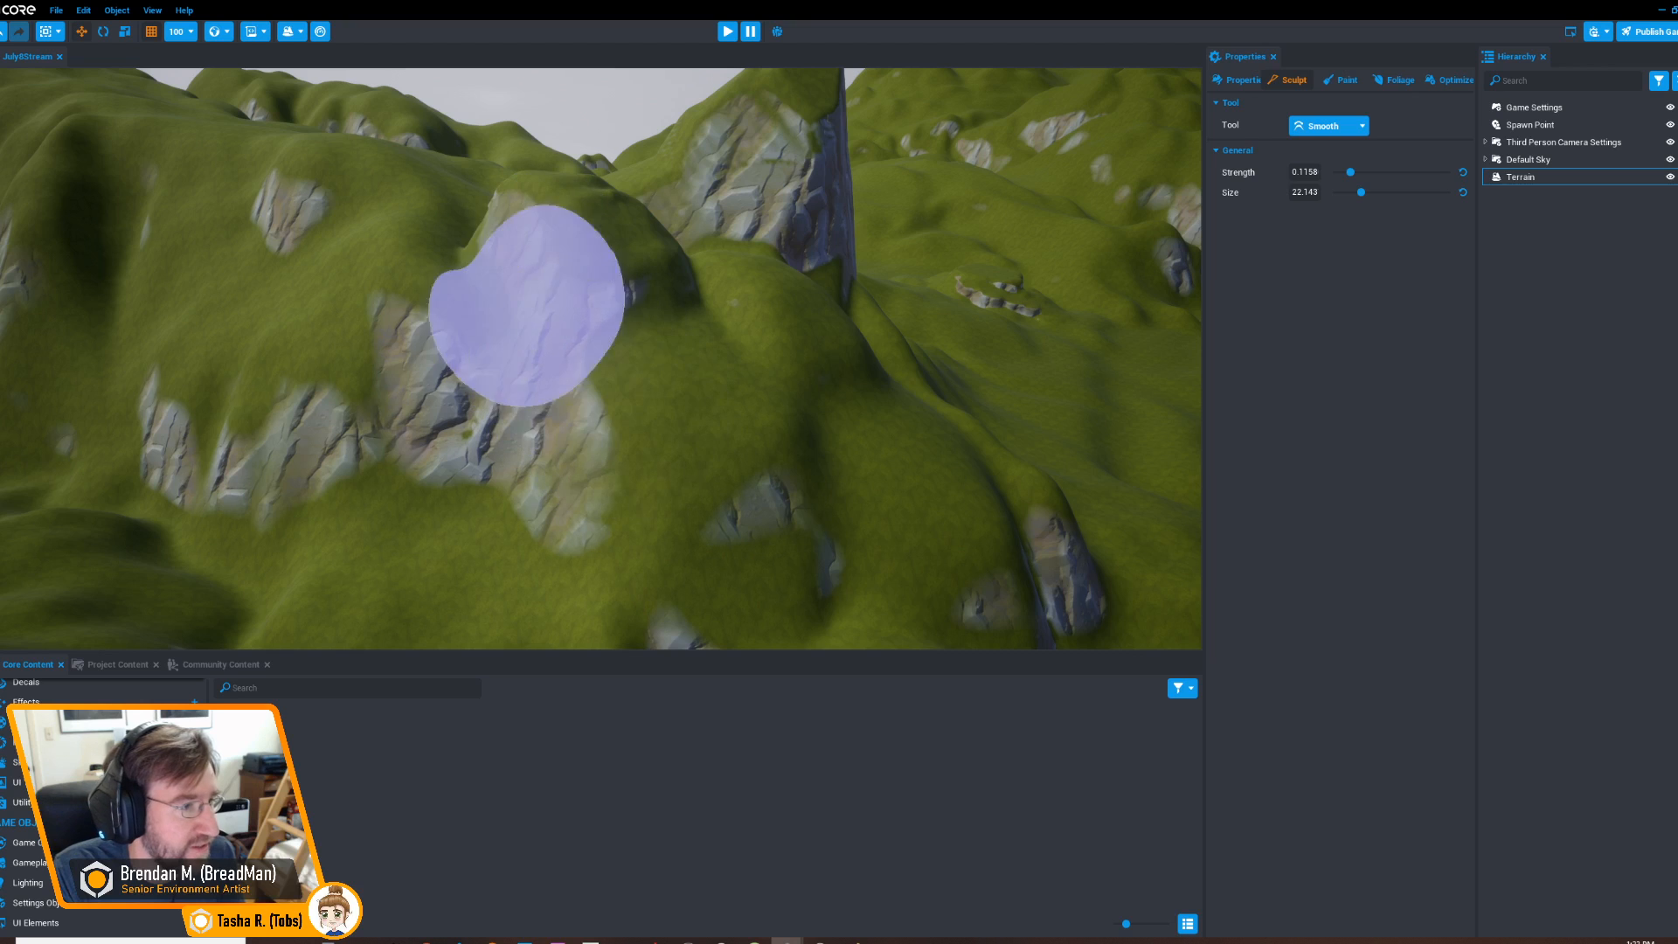
mouse_move(544, 252)
right_down()
mouse_move(595, 323)
mouse_move(536, 225)
mouse_move(749, 270)
mouse_move(638, 390)
right_up()
mouse_move(749, 301)
right_down()
mouse_move(562, 419)
mouse_move(458, 376)
mouse_move(662, 422)
right_up()
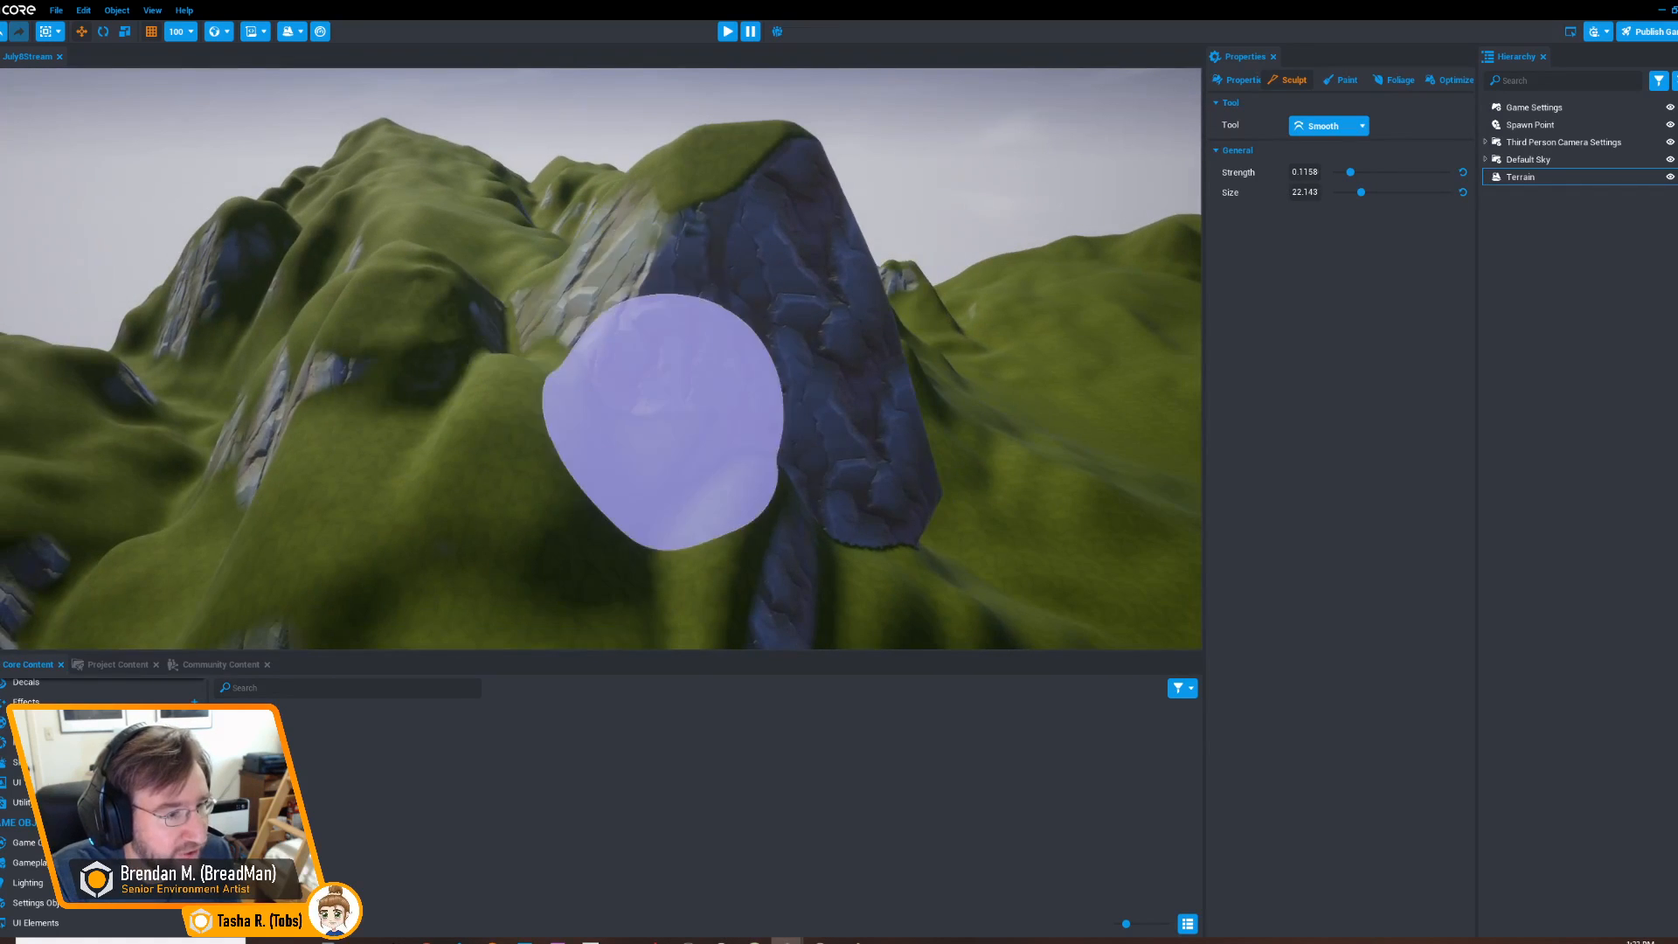
Smooth the faces and edges of the tall rock spire with the same Smooth brush
mouse_move(594, 374)
right_down()
mouse_move(599, 423)
mouse_move(562, 442)
mouse_move(434, 319)
right_up()
mouse_move(716, 502)
right_down()
mouse_move(693, 506)
mouse_move(571, 428)
right_up()
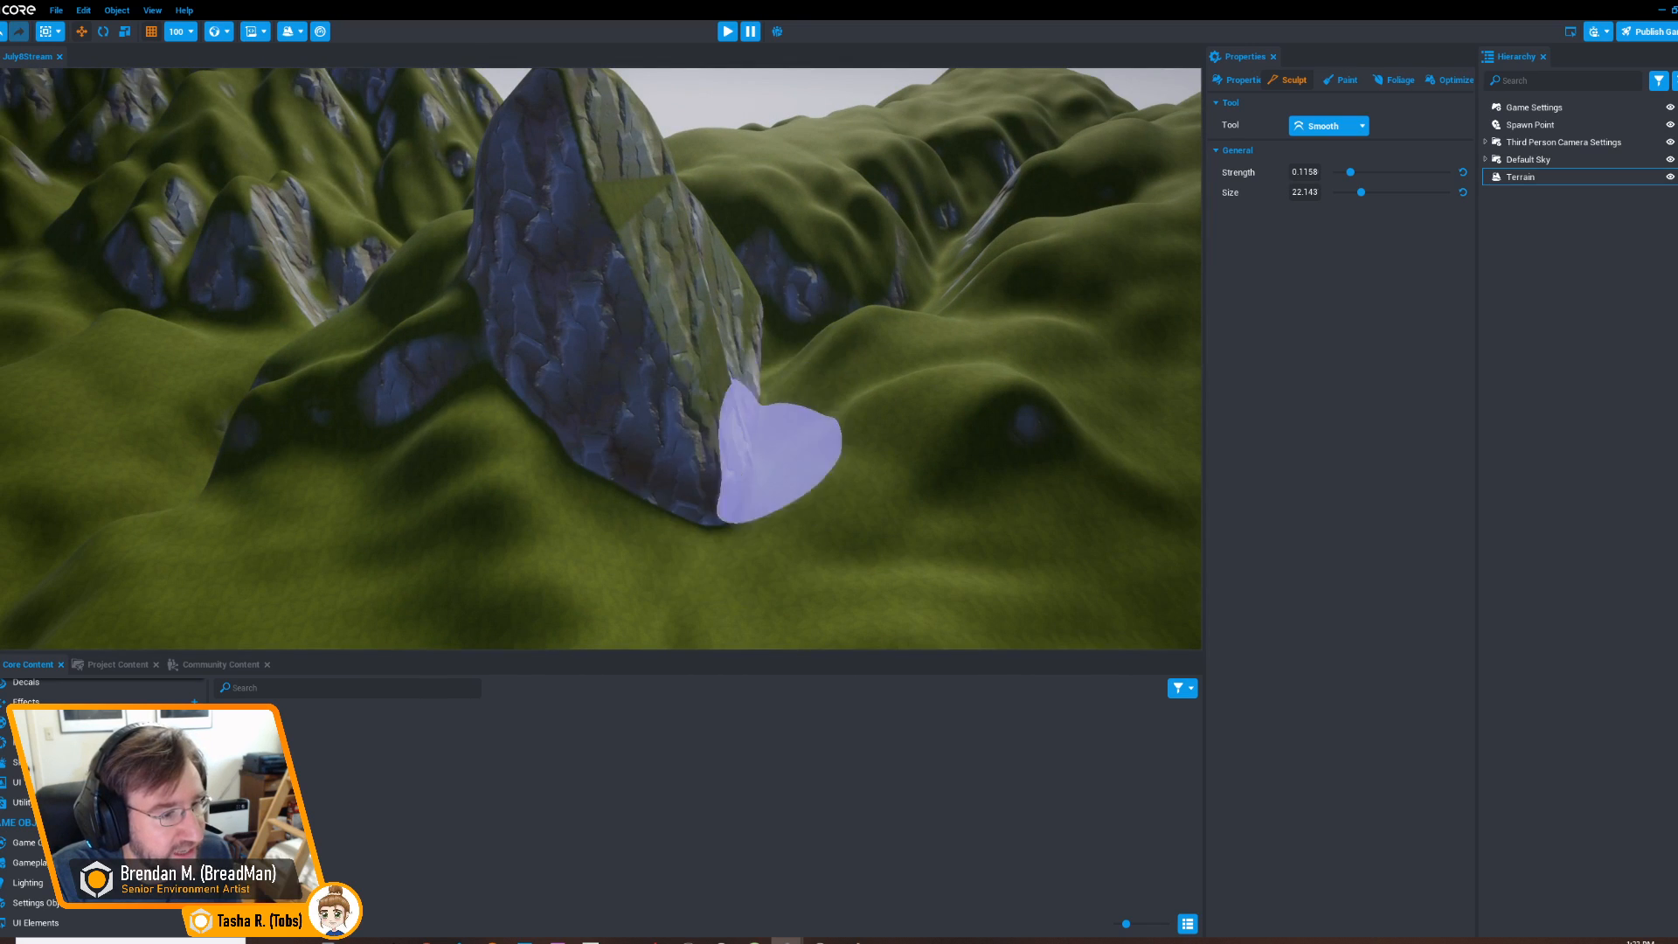
mouse_move(799, 314)
right_down()
mouse_move(652, 326)
mouse_move(780, 309)
mouse_move(700, 281)
mouse_move(732, 308)
right_up()
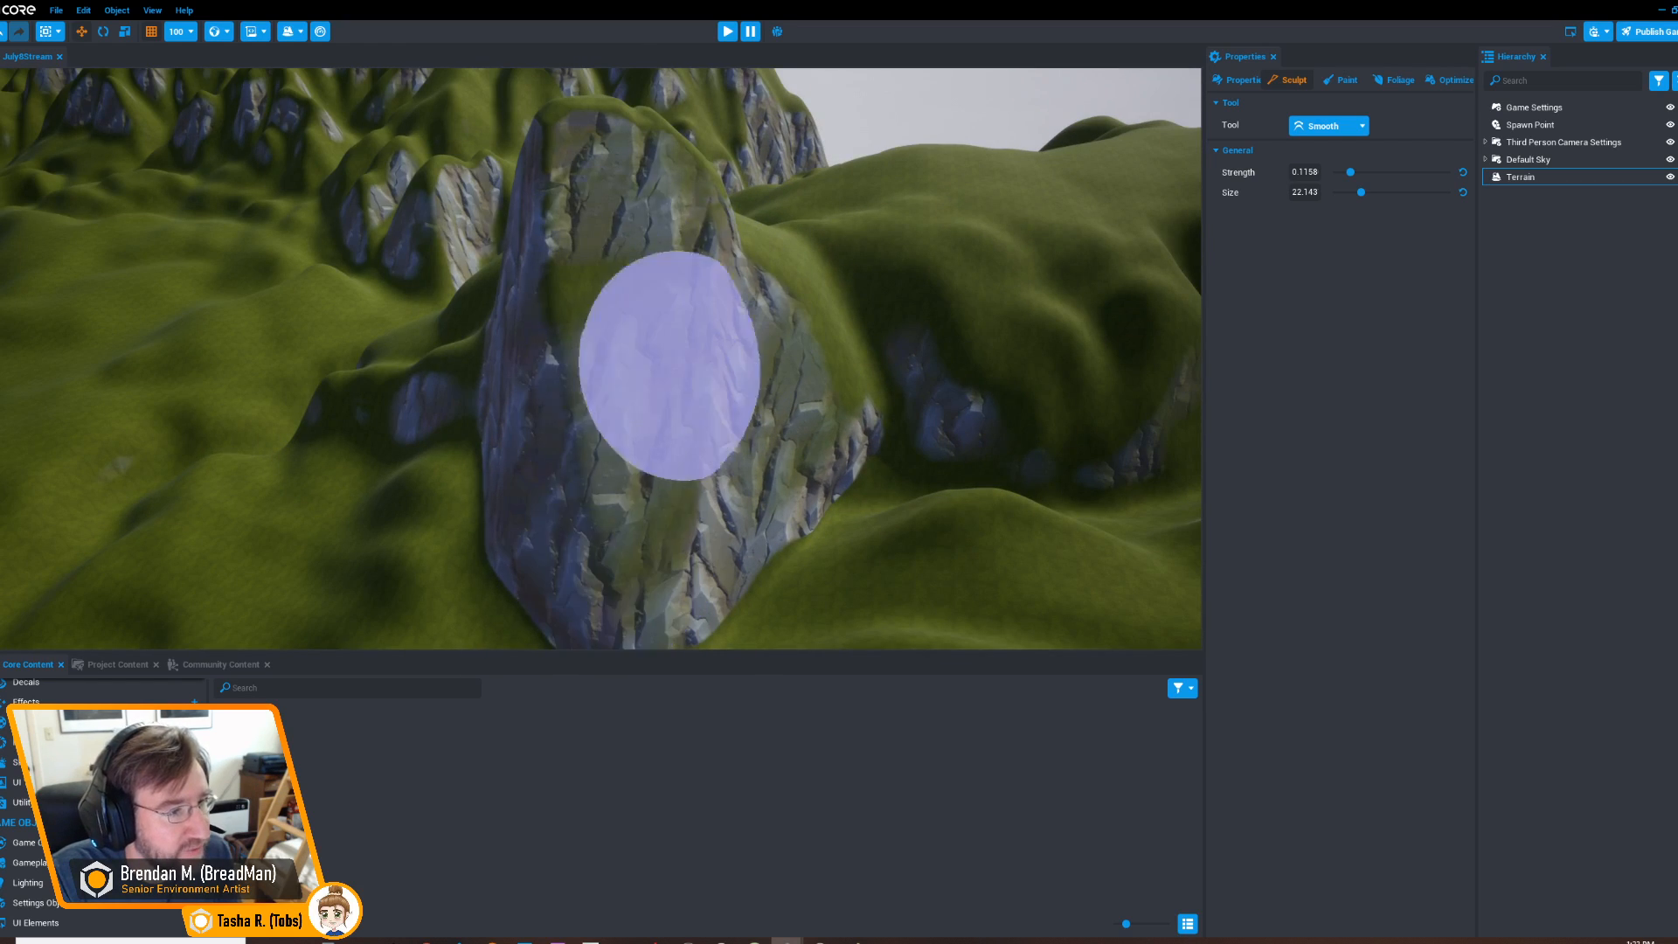
drag(599, 227, 732, 262)
mouse_move(747, 284)
right_down()
mouse_move(787, 349)
mouse_move(857, 341)
mouse_move(704, 349)
mouse_move(727, 419)
mouse_move(869, 629)
mouse_move(655, 562)
mouse_move(655, 600)
mouse_move(837, 533)
mouse_move(967, 532)
mouse_move(899, 542)
right_up()
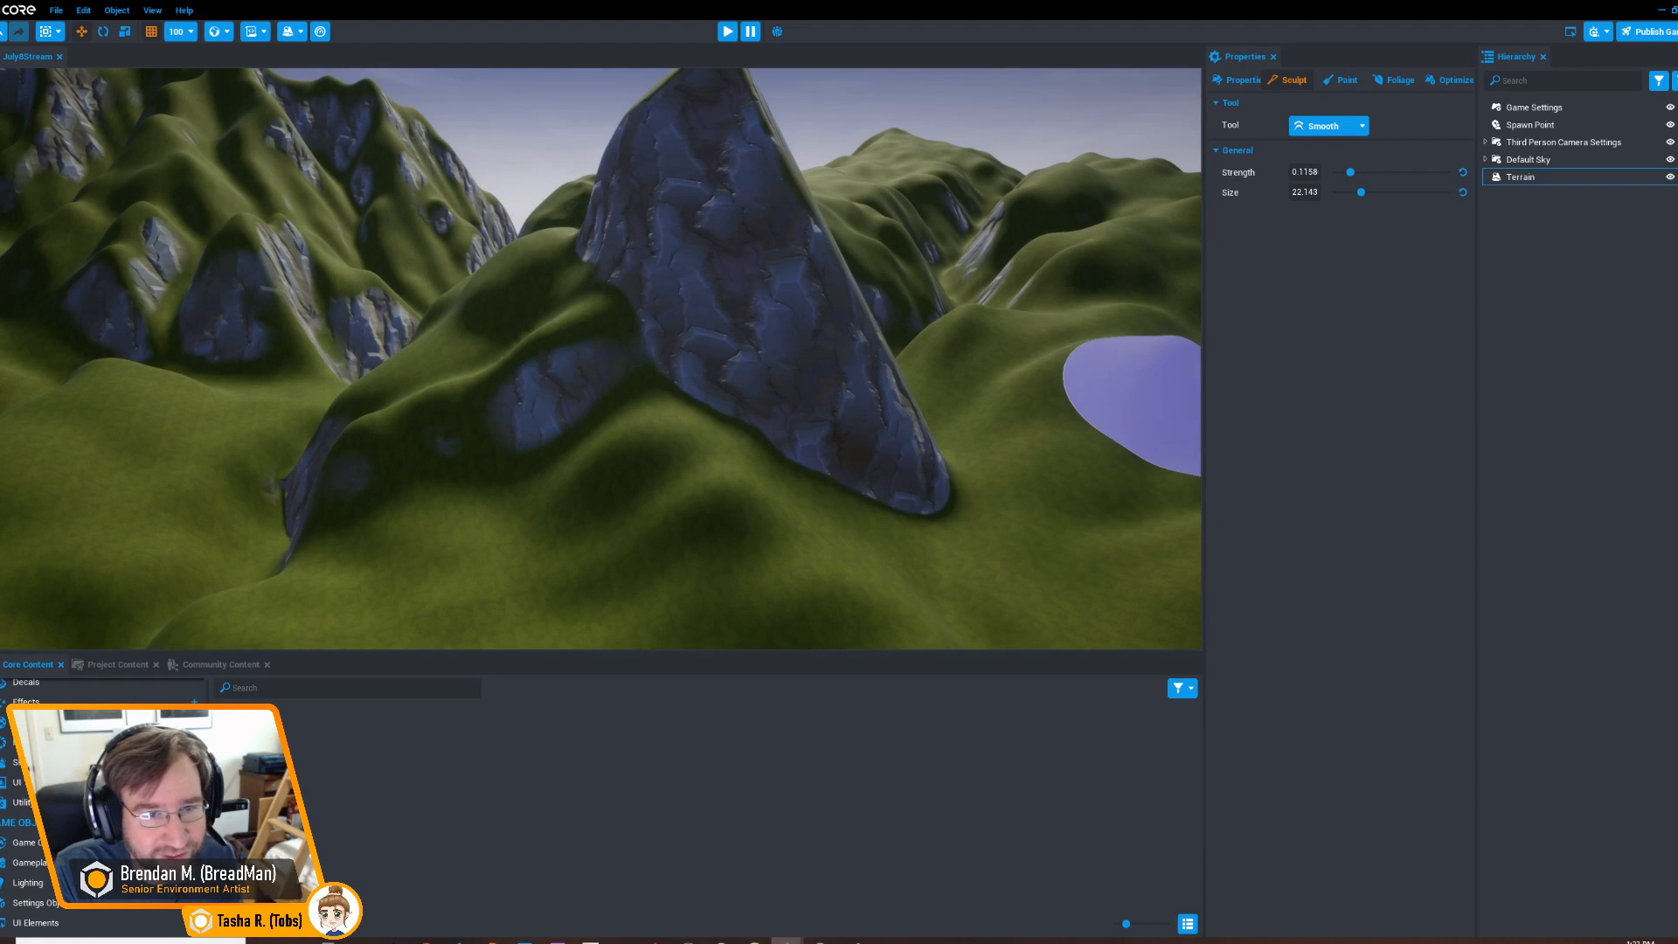
Build up mounds of ground around the spire's base with the Surface tool at strength 0.5, size 10.0 and falloff 0.5
click(1324, 147)
mouse_move(845, 480)
mouse_down()
mouse_move(925, 517)
mouse_move(768, 442)
mouse_move(839, 494)
mouse_up()
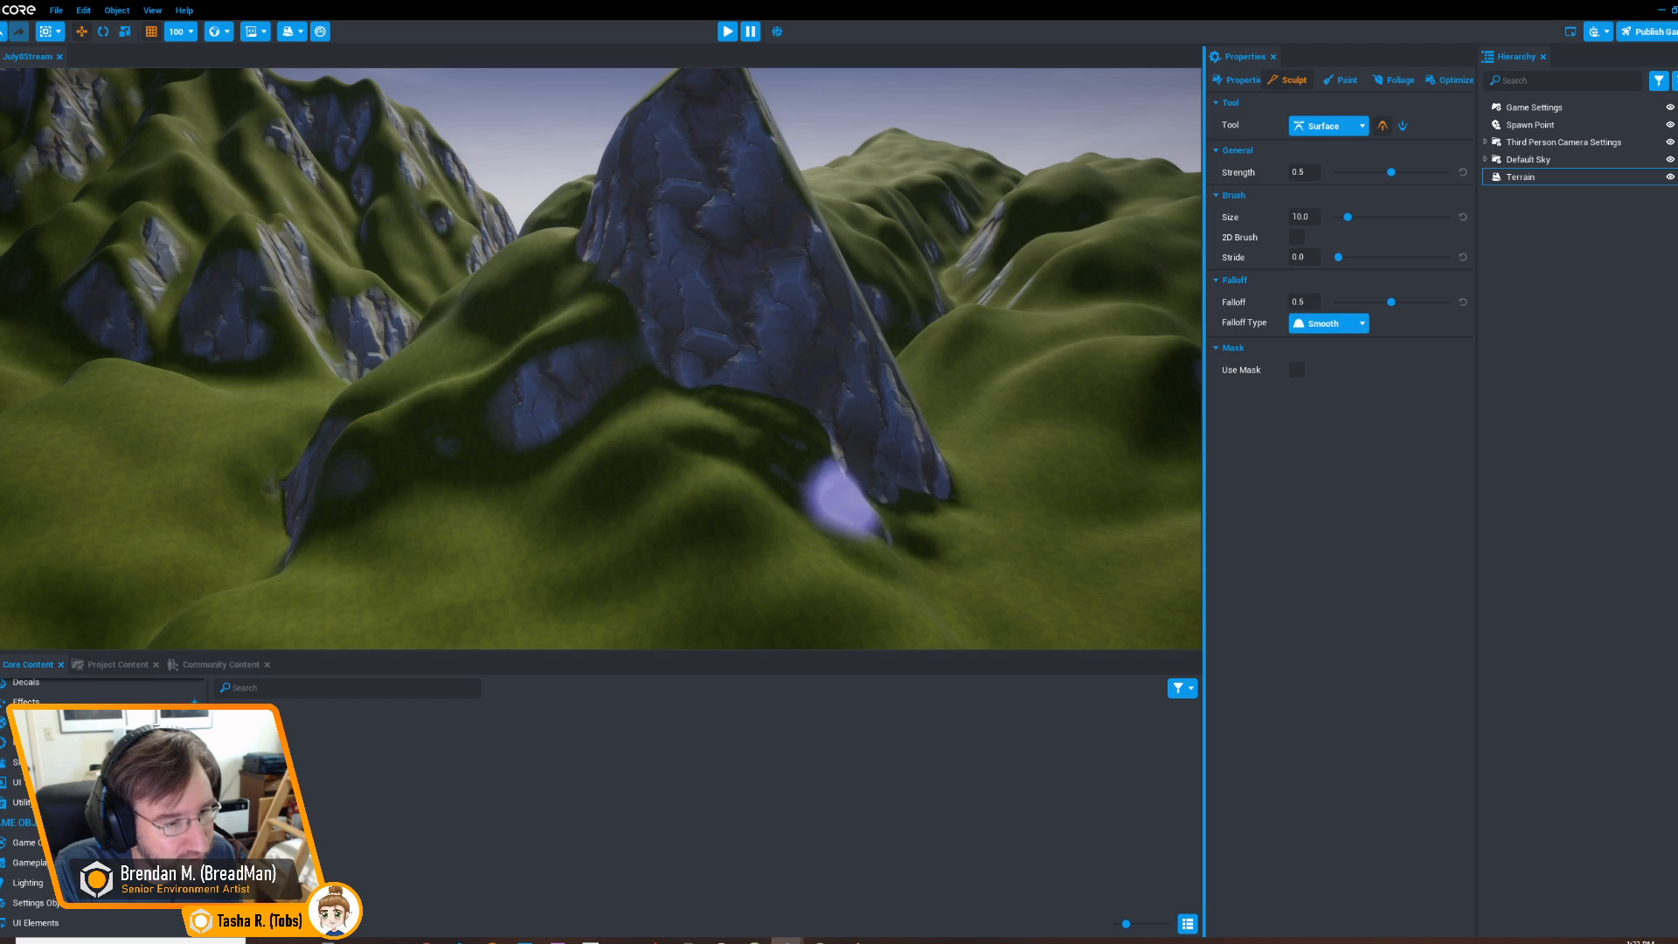
mouse_move(966, 520)
right_down()
mouse_move(988, 539)
mouse_move(888, 546)
right_up()
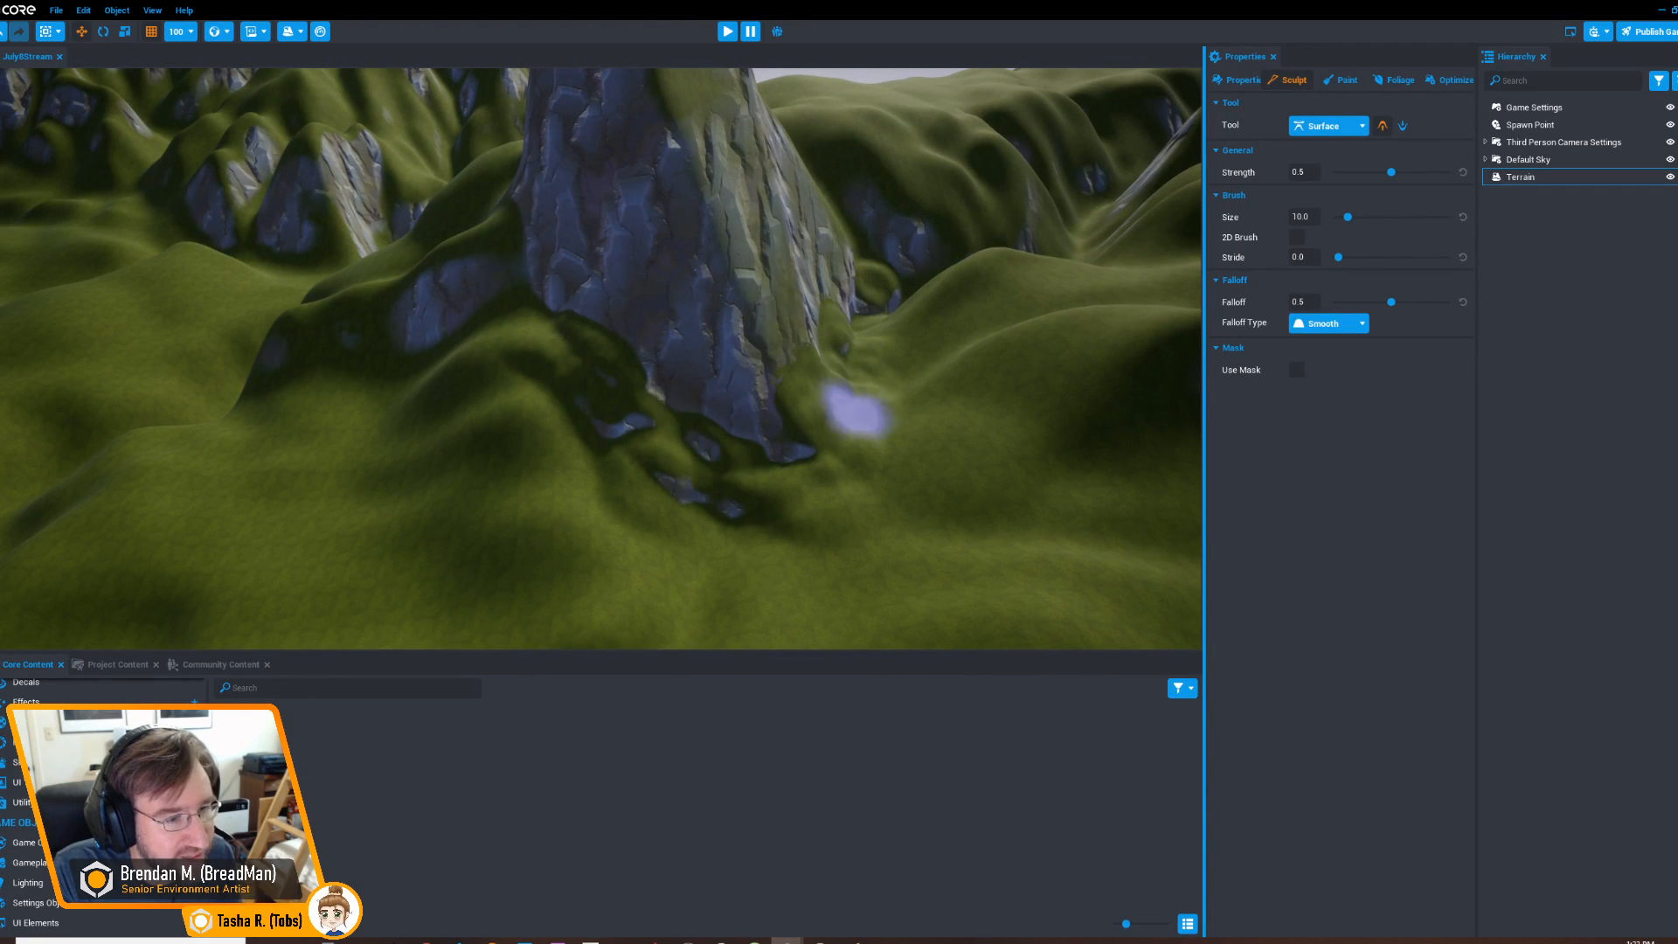
mouse_move(795, 444)
mouse_down()
mouse_move(794, 486)
mouse_move(599, 430)
mouse_move(853, 376)
mouse_up()
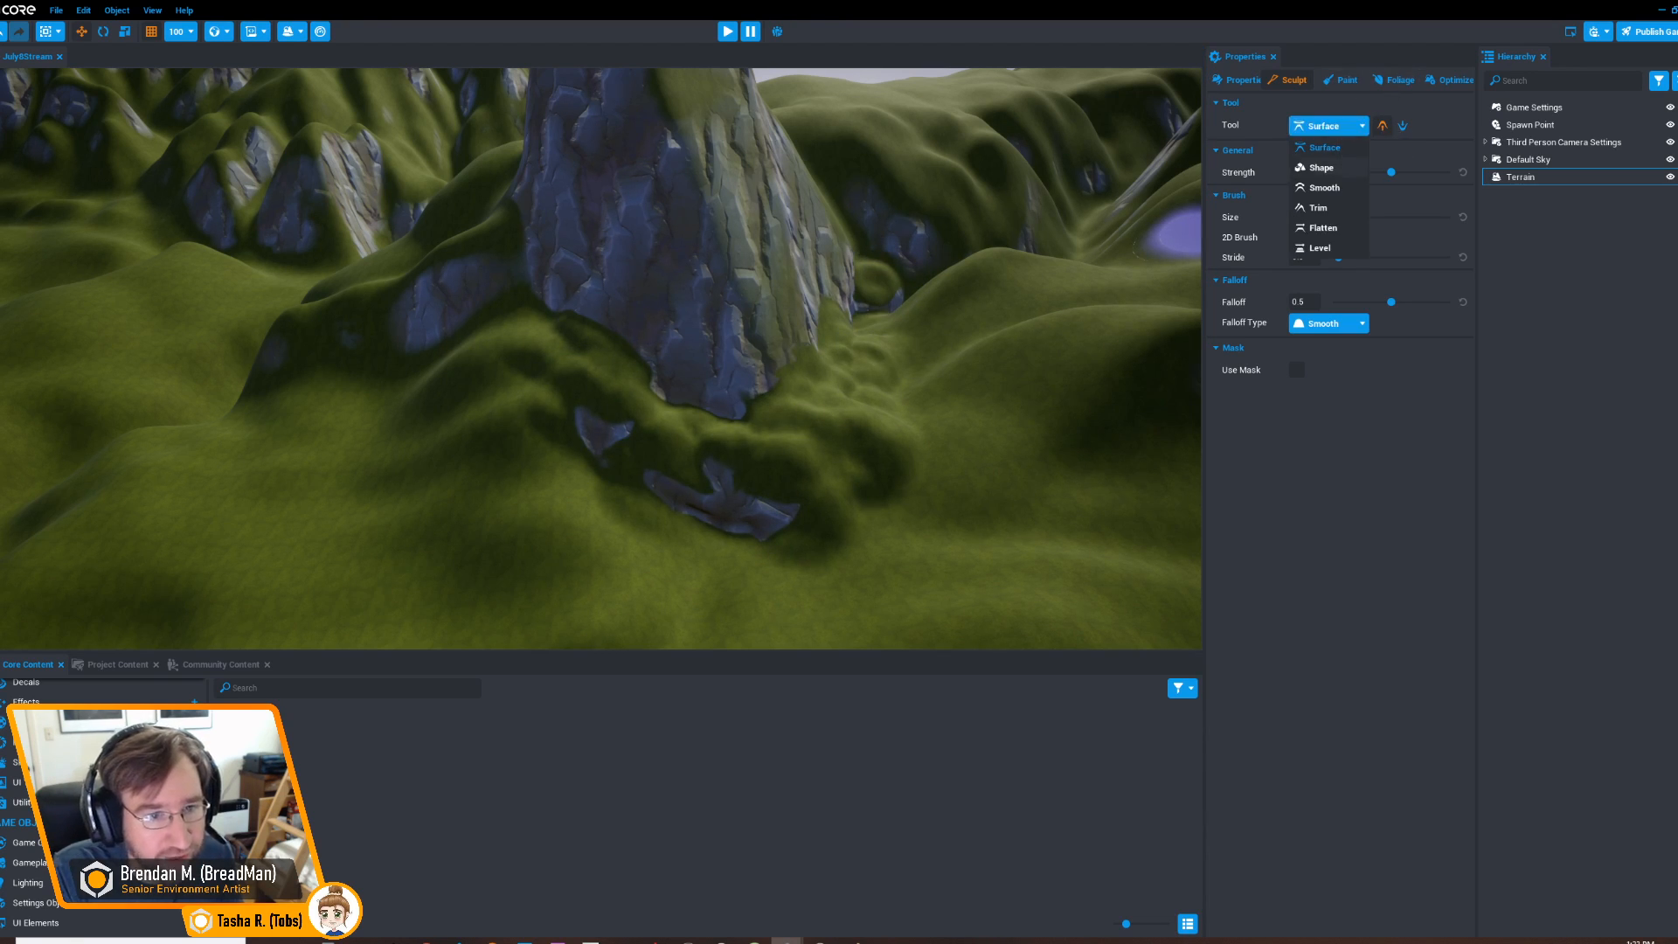
Smooth the mounds around the spire's base into the surrounding slope
click(1319, 187)
mouse_move(629, 337)
mouse_down()
mouse_move(768, 479)
mouse_move(900, 358)
mouse_move(854, 442)
mouse_move(565, 375)
mouse_move(850, 416)
mouse_move(862, 443)
mouse_move(533, 419)
mouse_up()
mouse_move(629, 463)
right_down()
mouse_move(680, 505)
mouse_move(874, 487)
right_up()
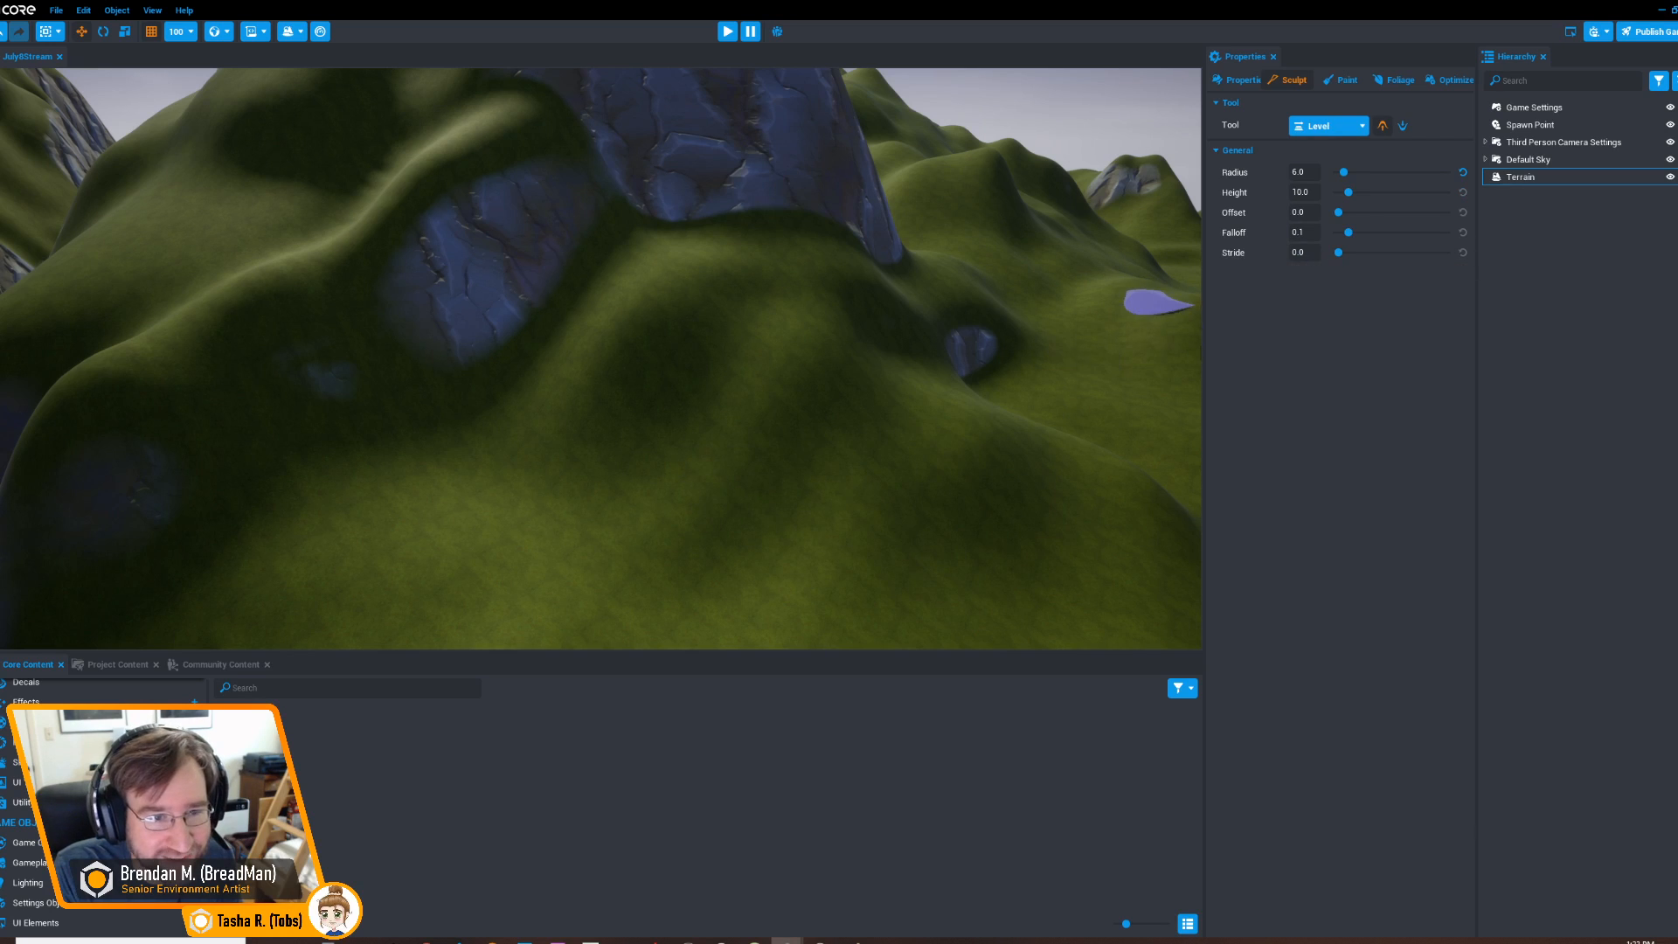
Set the Level tool's radius to 20.542 and its height to 72.461
drag(1345, 172, 1350, 172)
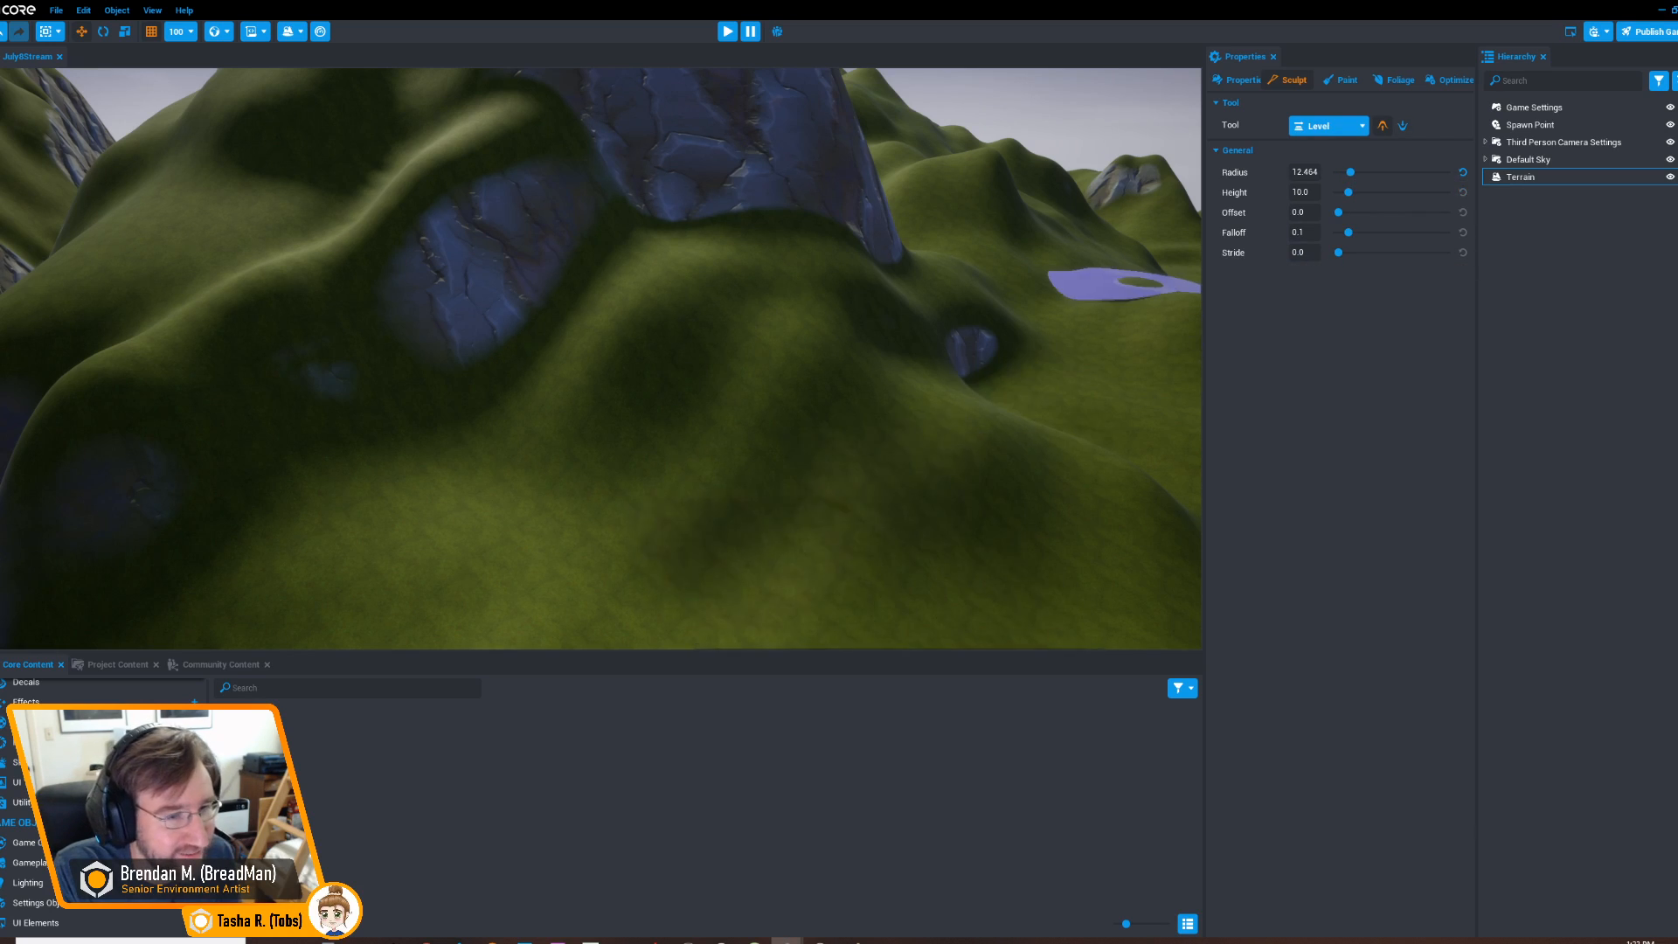
shift+drag(676, 444, 667, 378)
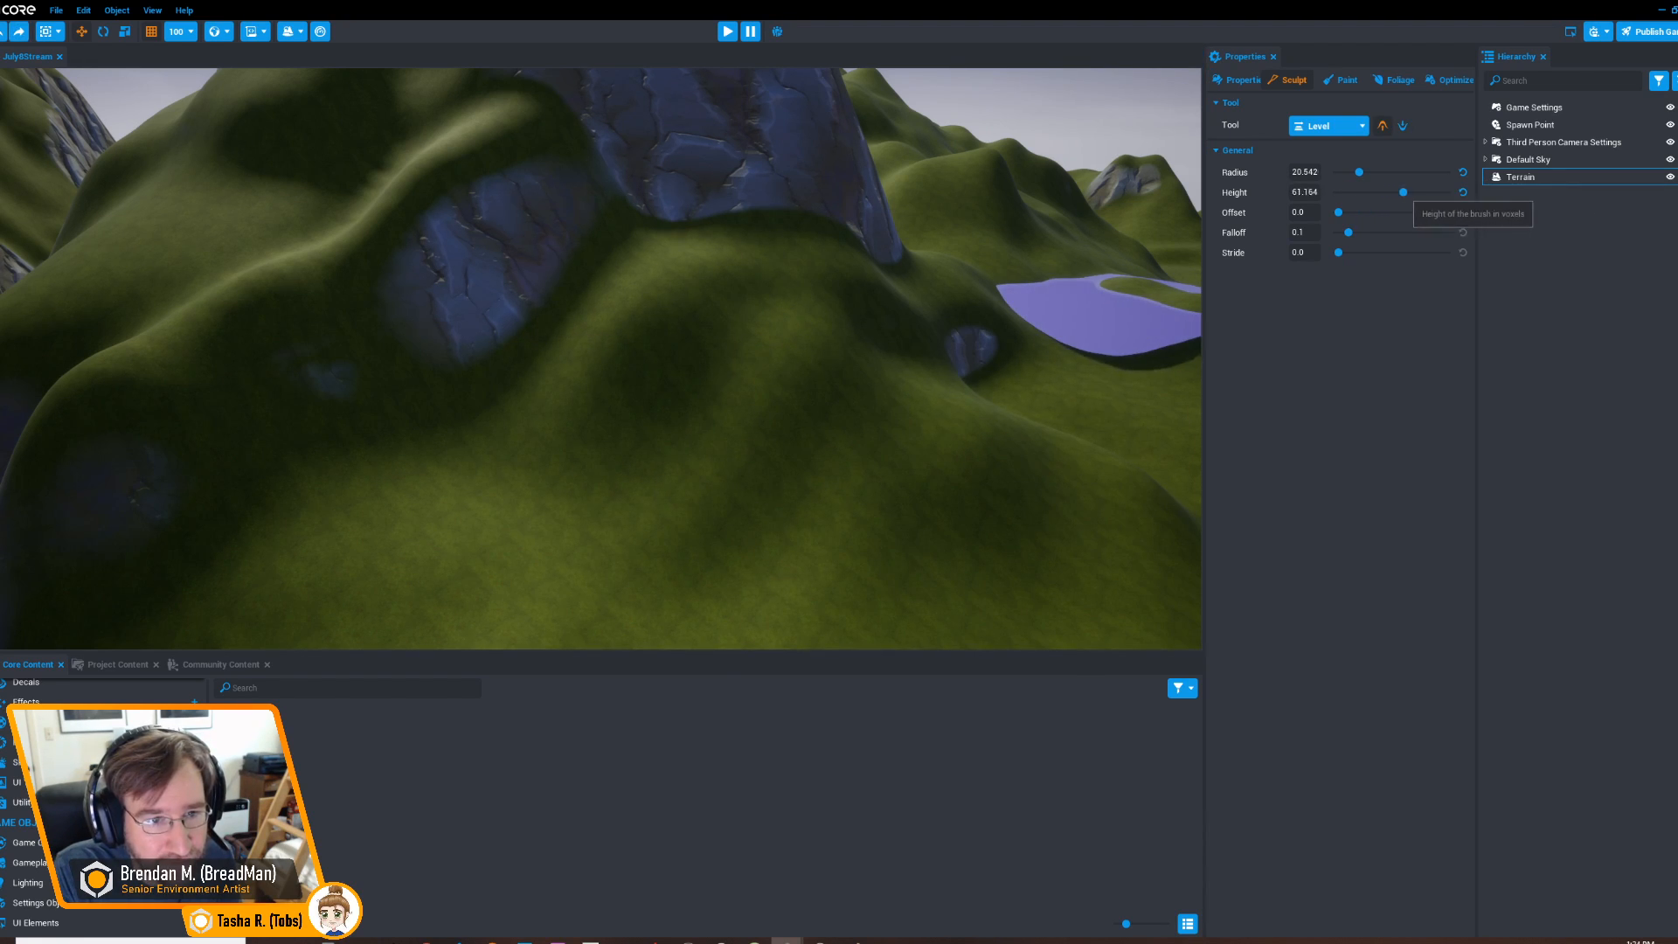
drag(1402, 192, 1415, 192)
Try carving a deep level cut into the slope below the spire, and undo the cut
key(shift)
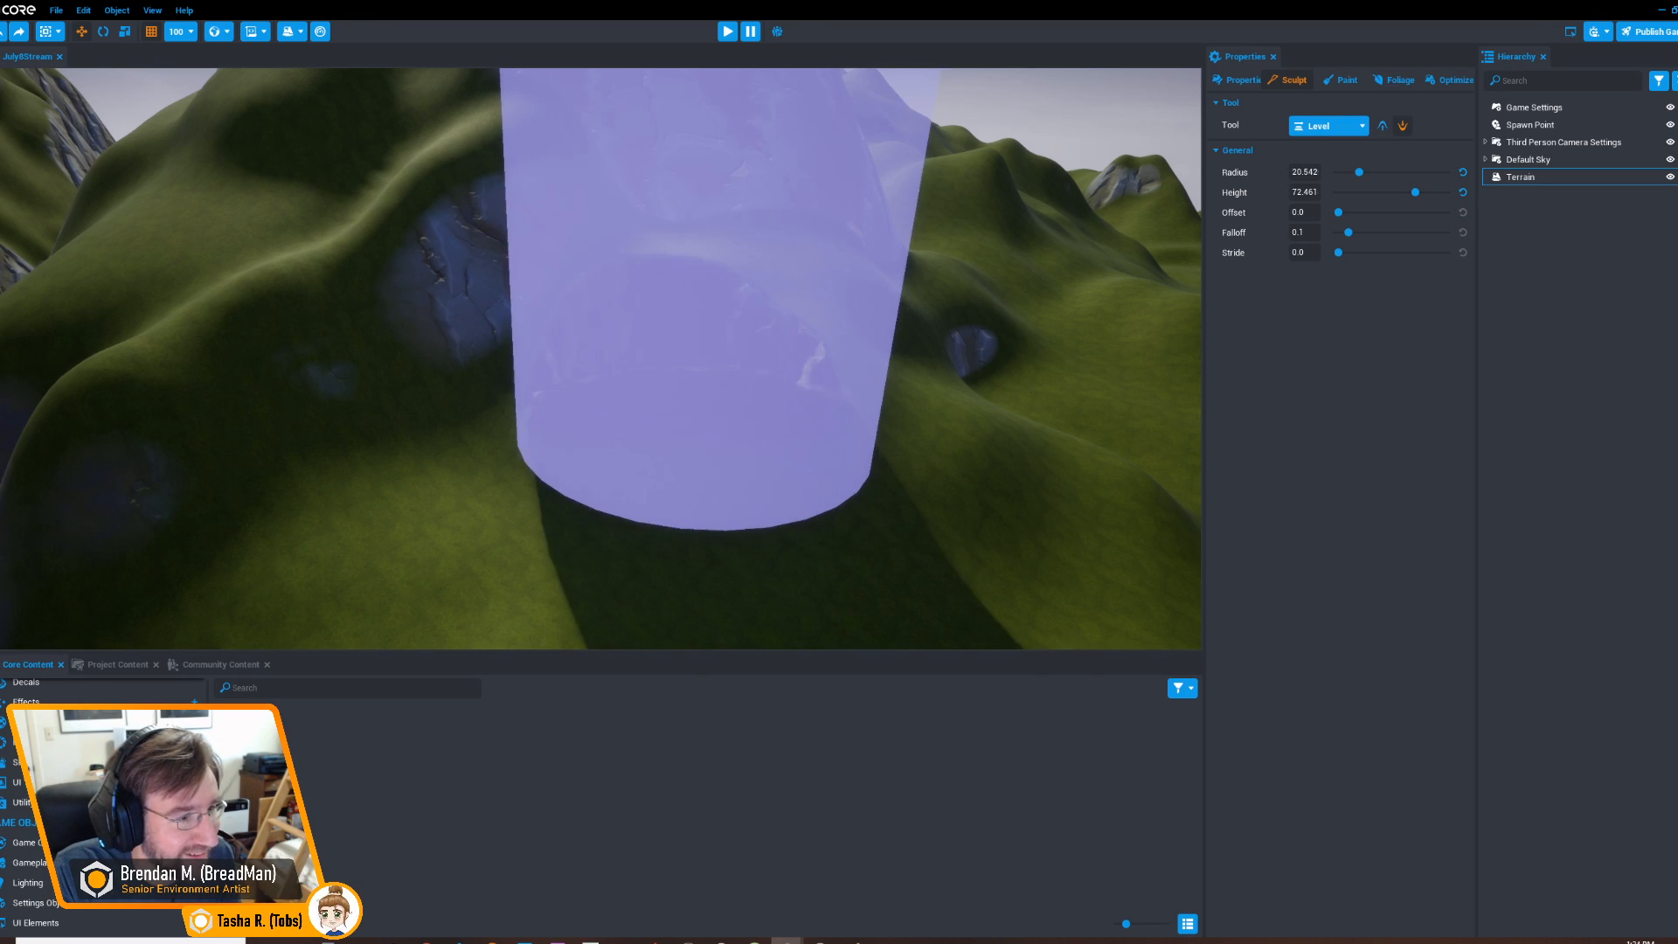
shift+click(701, 408)
mouse_move(787, 529)
right_down()
mouse_move(1004, 506)
mouse_move(1066, 428)
mouse_move(874, 429)
mouse_move(726, 489)
right_up()
key(ctrl+z)
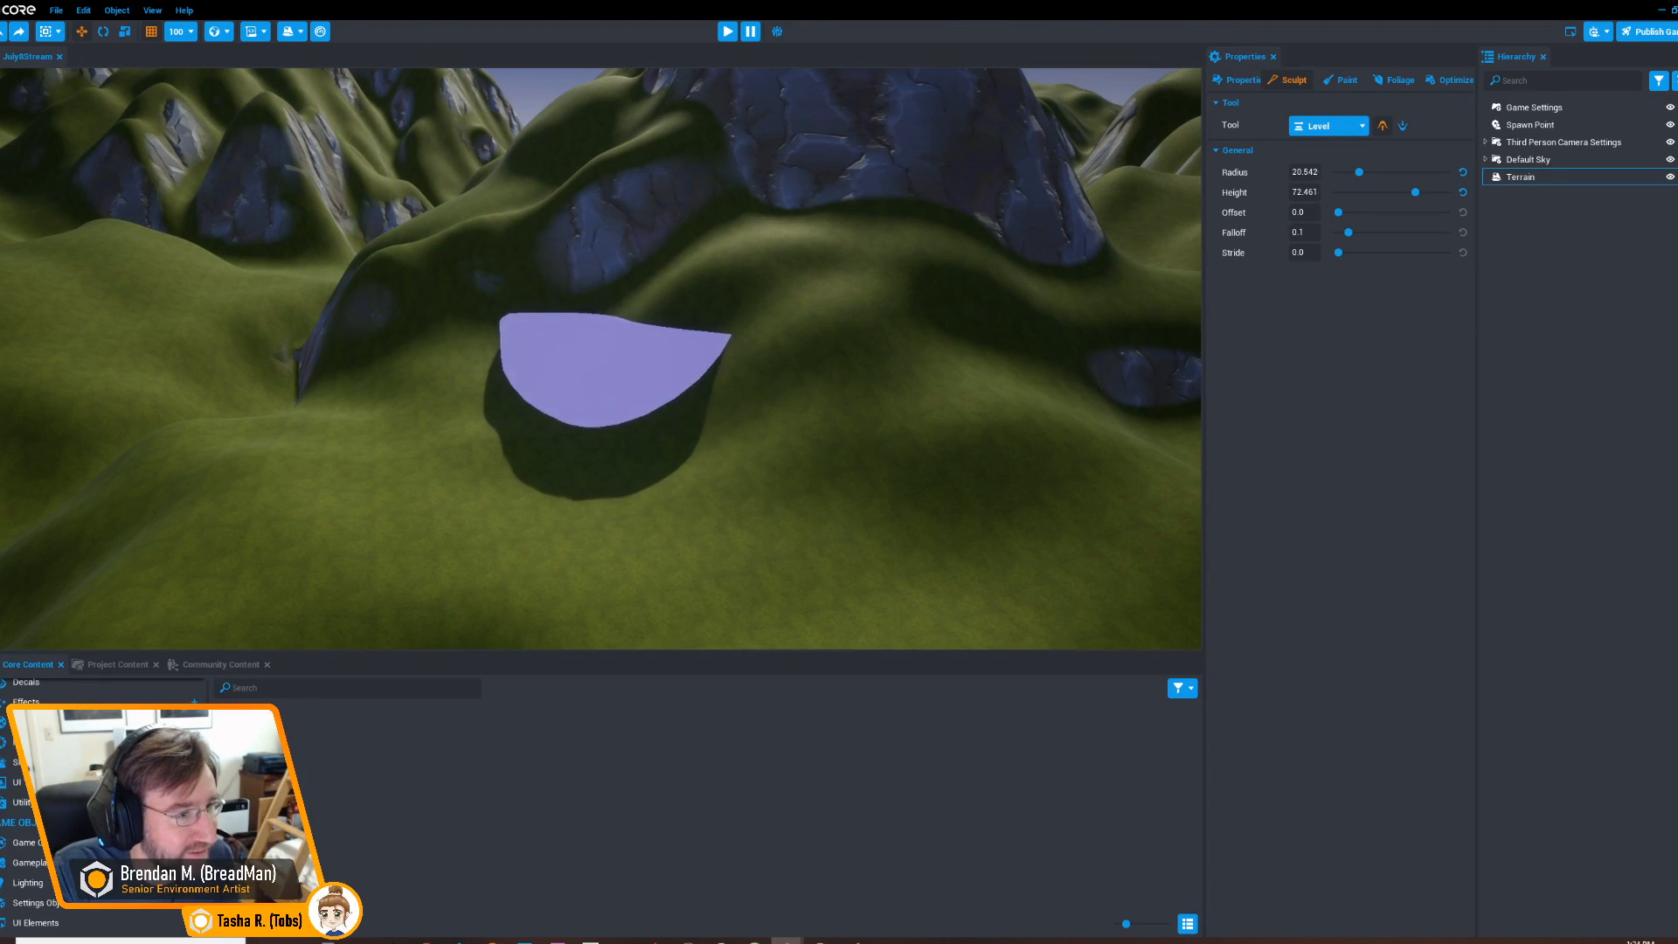
Carve a flat-floored alcove with steep rock walls into the hillside below the spire using the Level tool
shift+drag(624, 350, 765, 350)
mouse_move(765, 350)
right_down()
mouse_move(970, 384)
mouse_move(900, 393)
mouse_move(961, 437)
mouse_move(852, 472)
mouse_move(865, 467)
right_up()
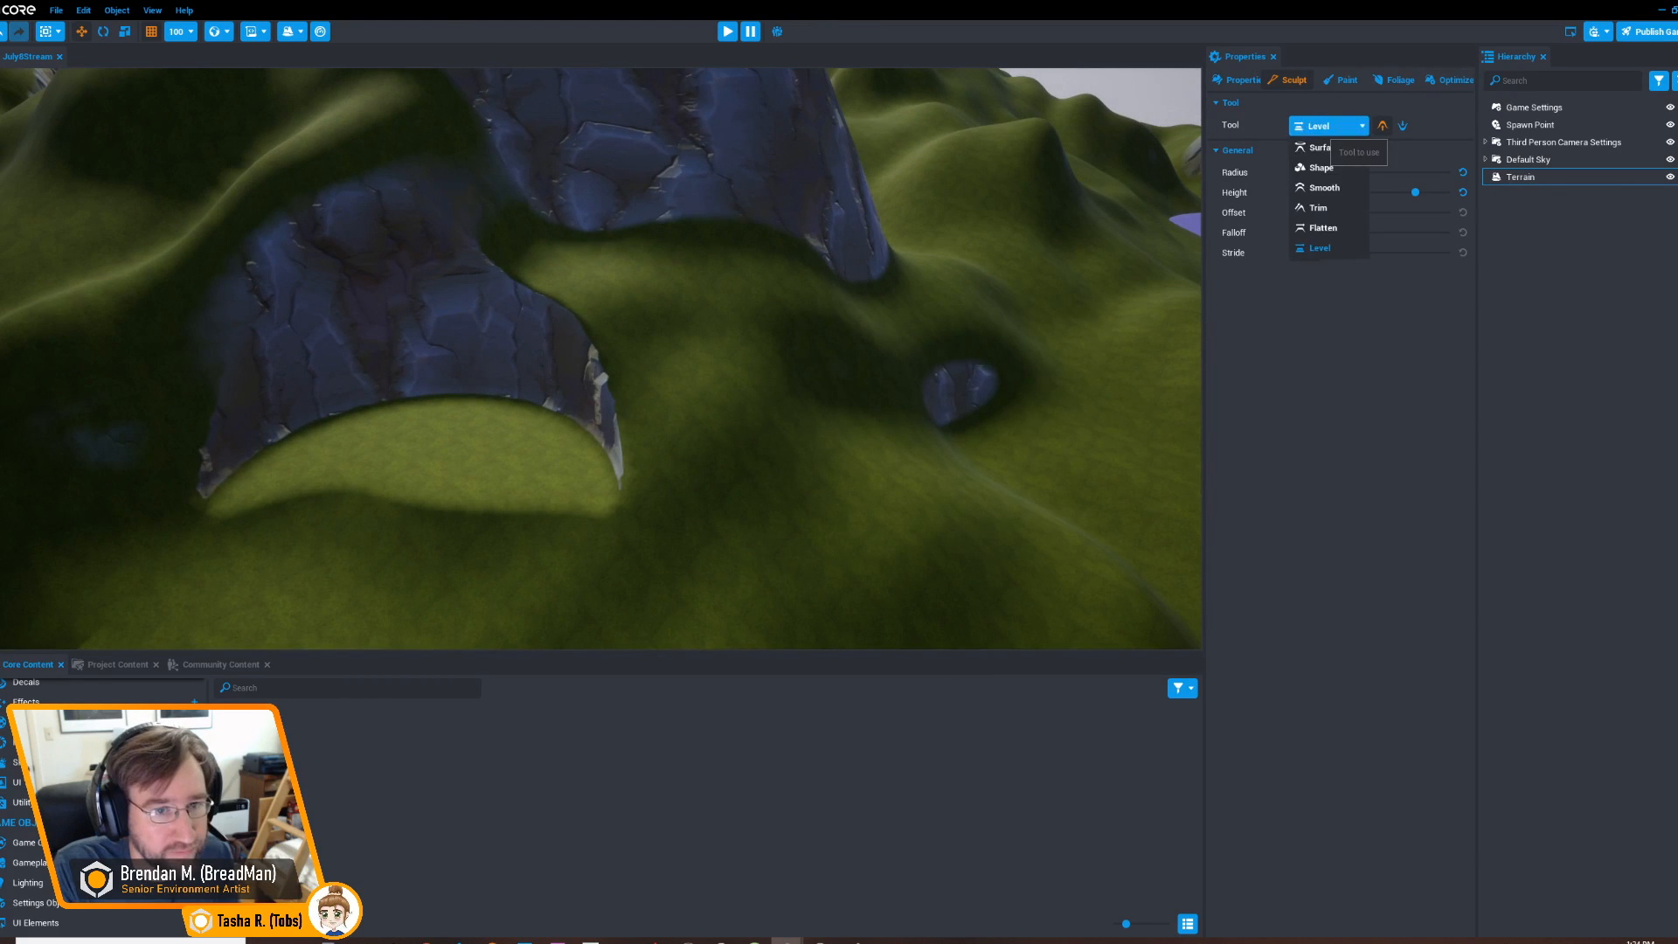
Dig a hollow into the slope at the edge of the alcove using the Surface tool
click(1324, 147)
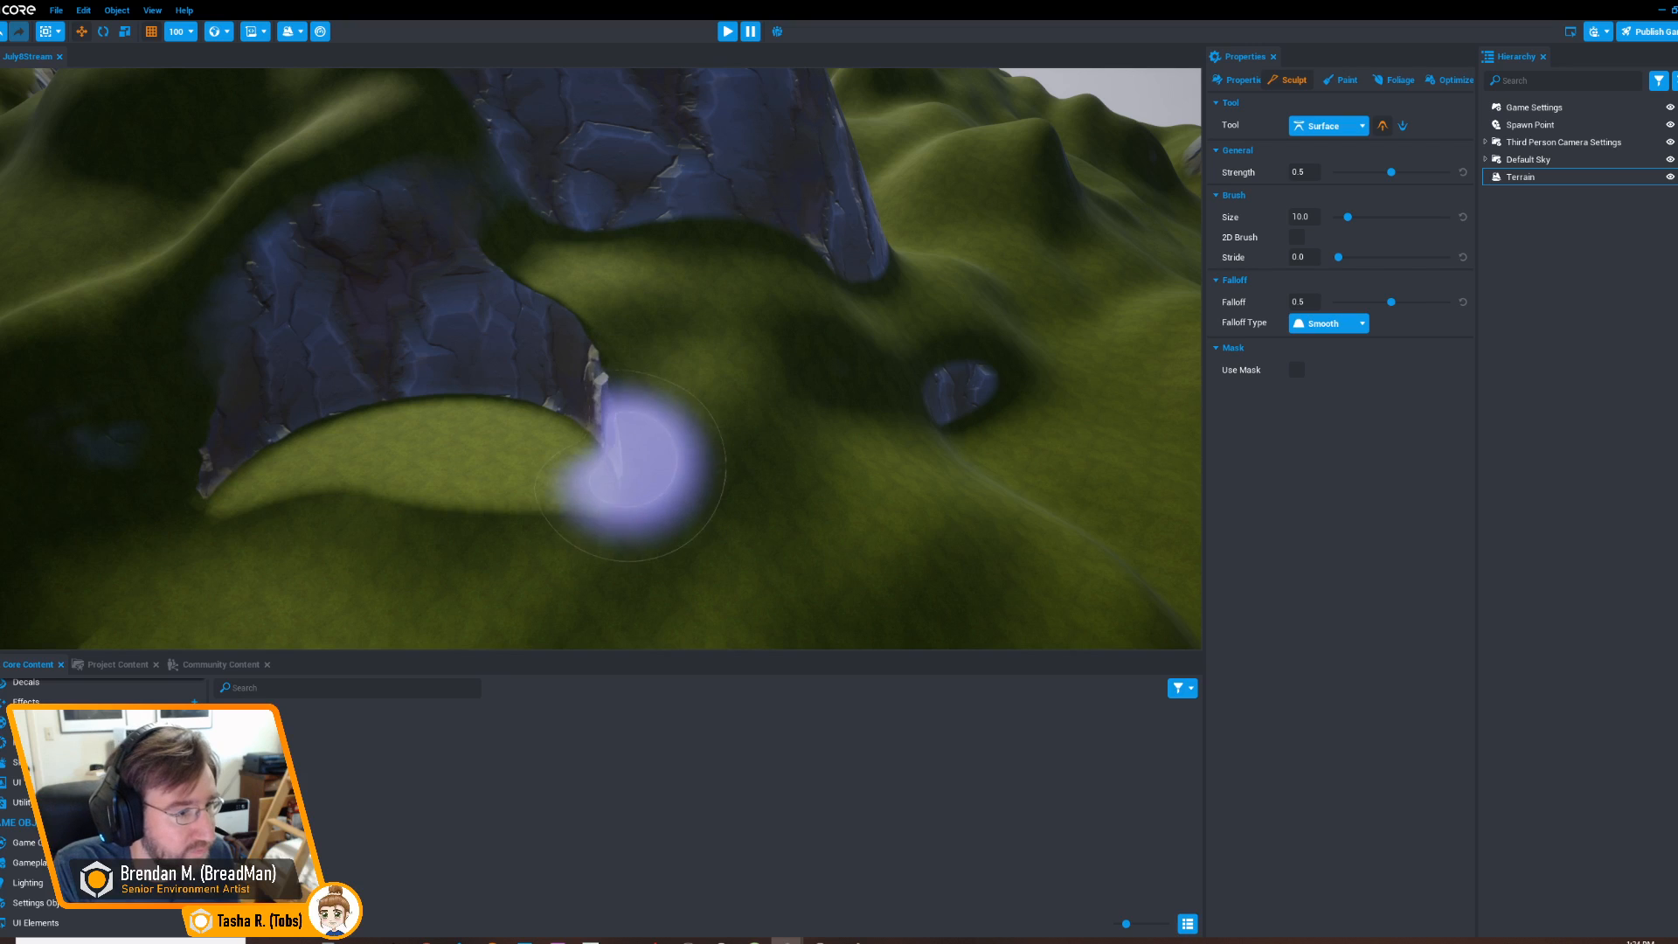
mouse_move(638, 506)
right_down()
mouse_move(637, 480)
mouse_move(655, 479)
mouse_move(637, 506)
right_up()
mouse_move(262, 367)
right_down()
mouse_move(319, 376)
mouse_move(467, 507)
mouse_move(376, 467)
mouse_move(490, 455)
mouse_move(685, 471)
mouse_move(599, 375)
mouse_move(729, 384)
right_up()
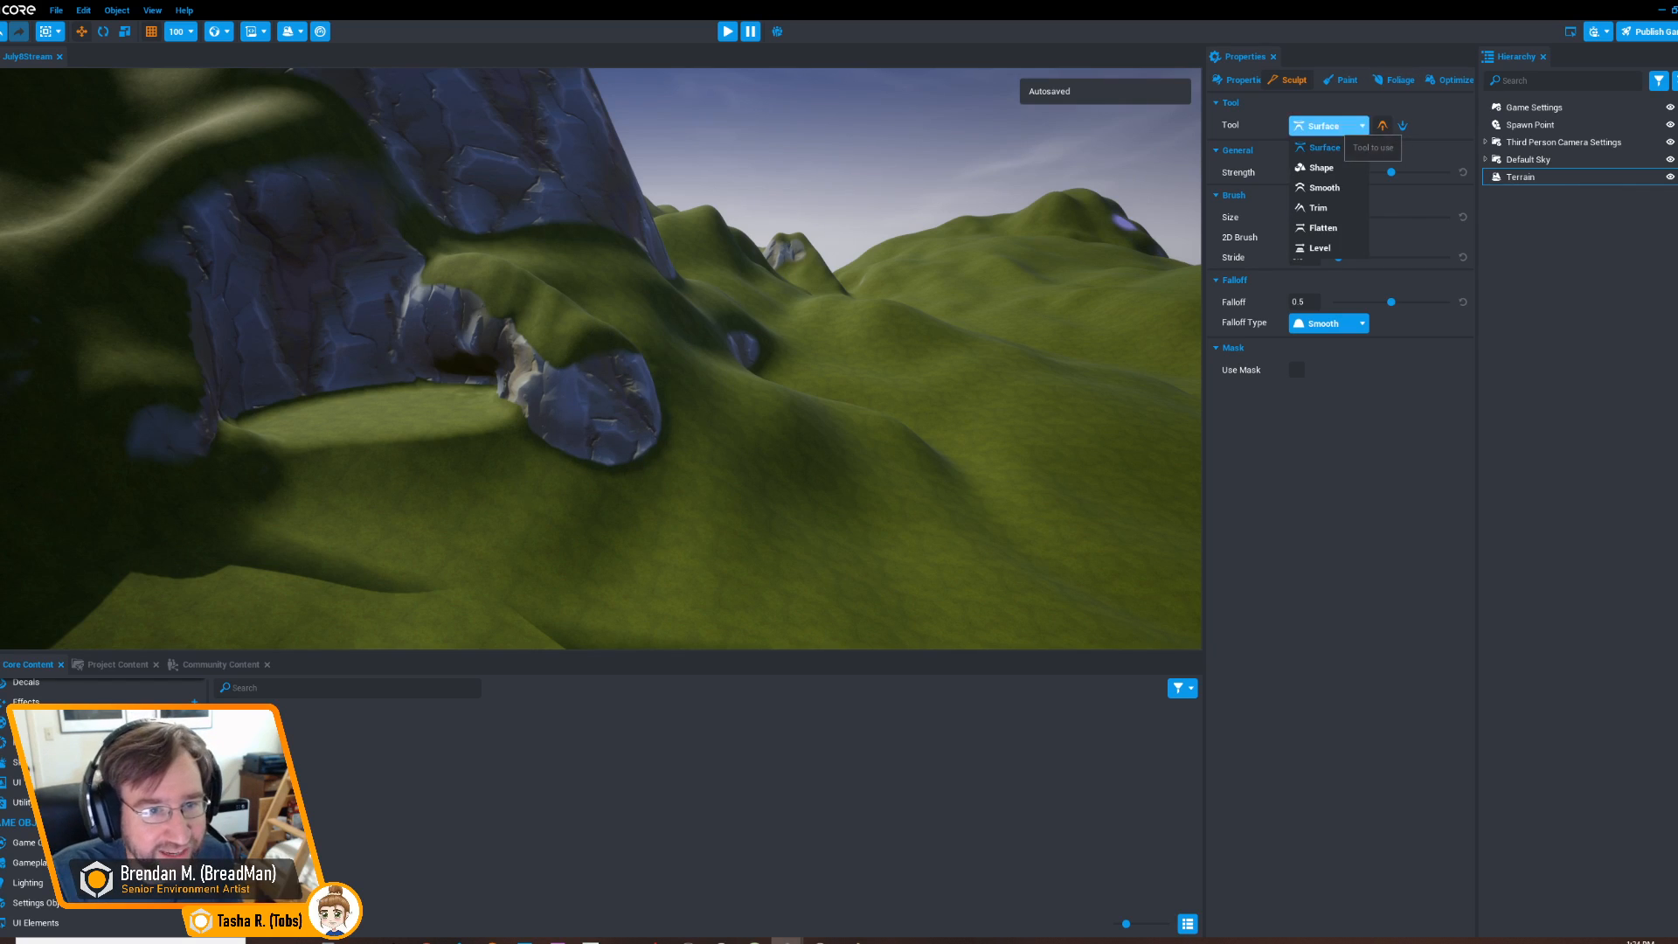
Smooth the hollow beside the alcove back into the surrounding slope with the Smooth tool
click(1323, 187)
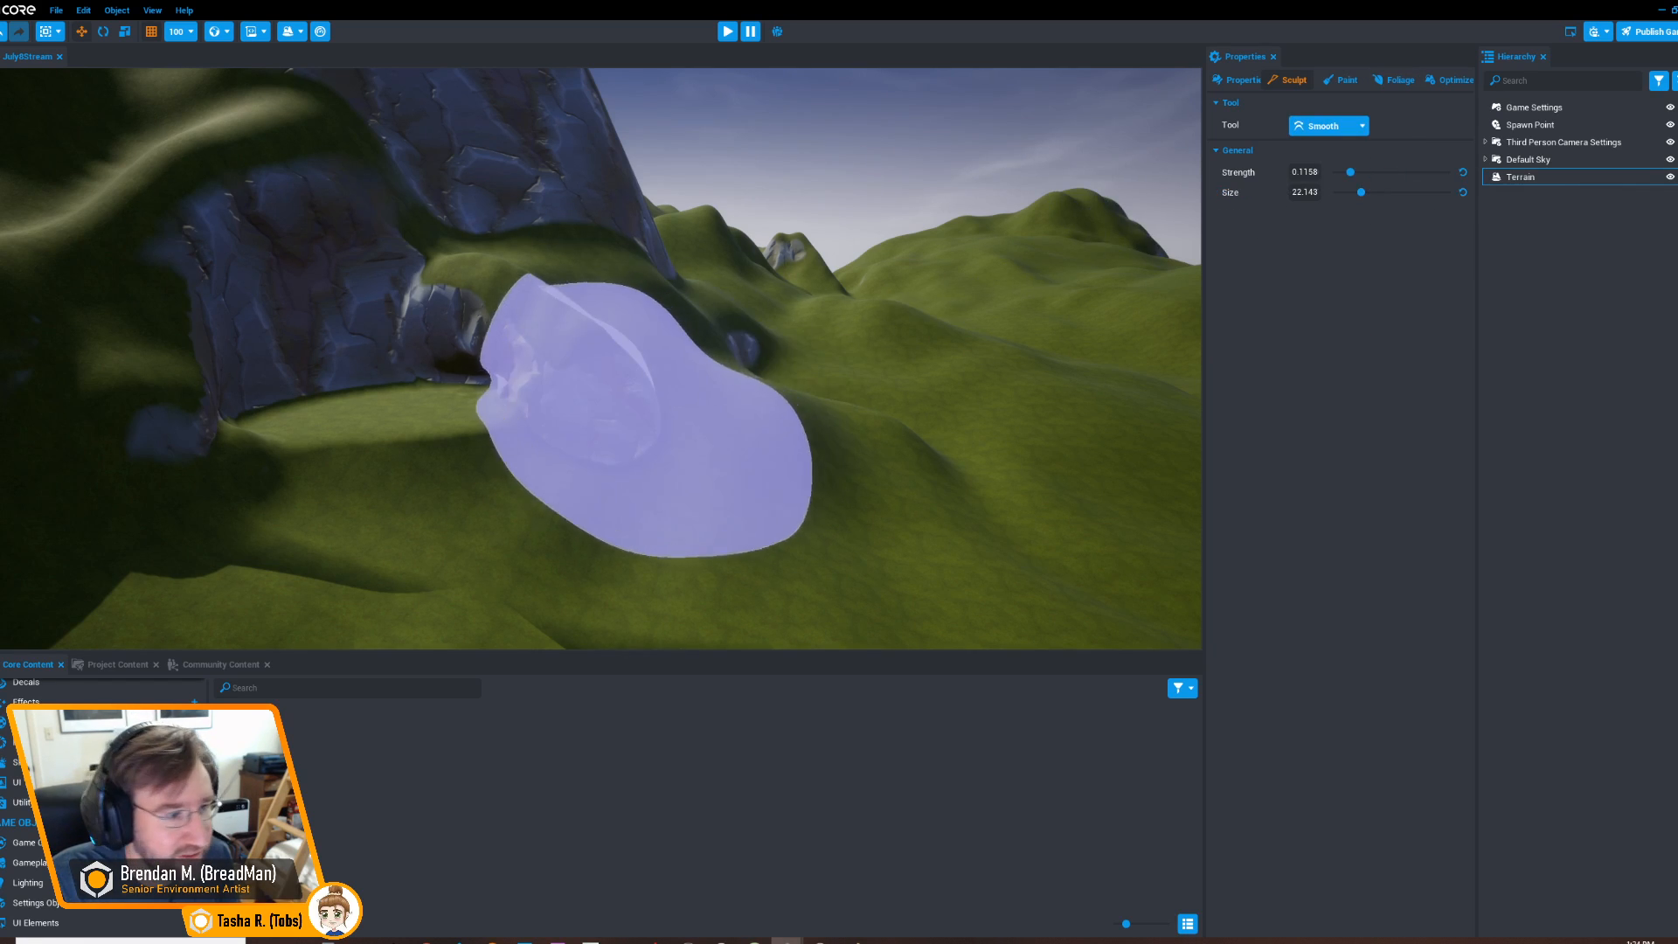
key(s)
mouse_move(743, 411)
right_down()
mouse_move(666, 419)
mouse_move(502, 393)
right_up()
key(w)
mouse_move(502, 455)
right_down()
mouse_move(752, 394)
mouse_move(402, 419)
right_up()
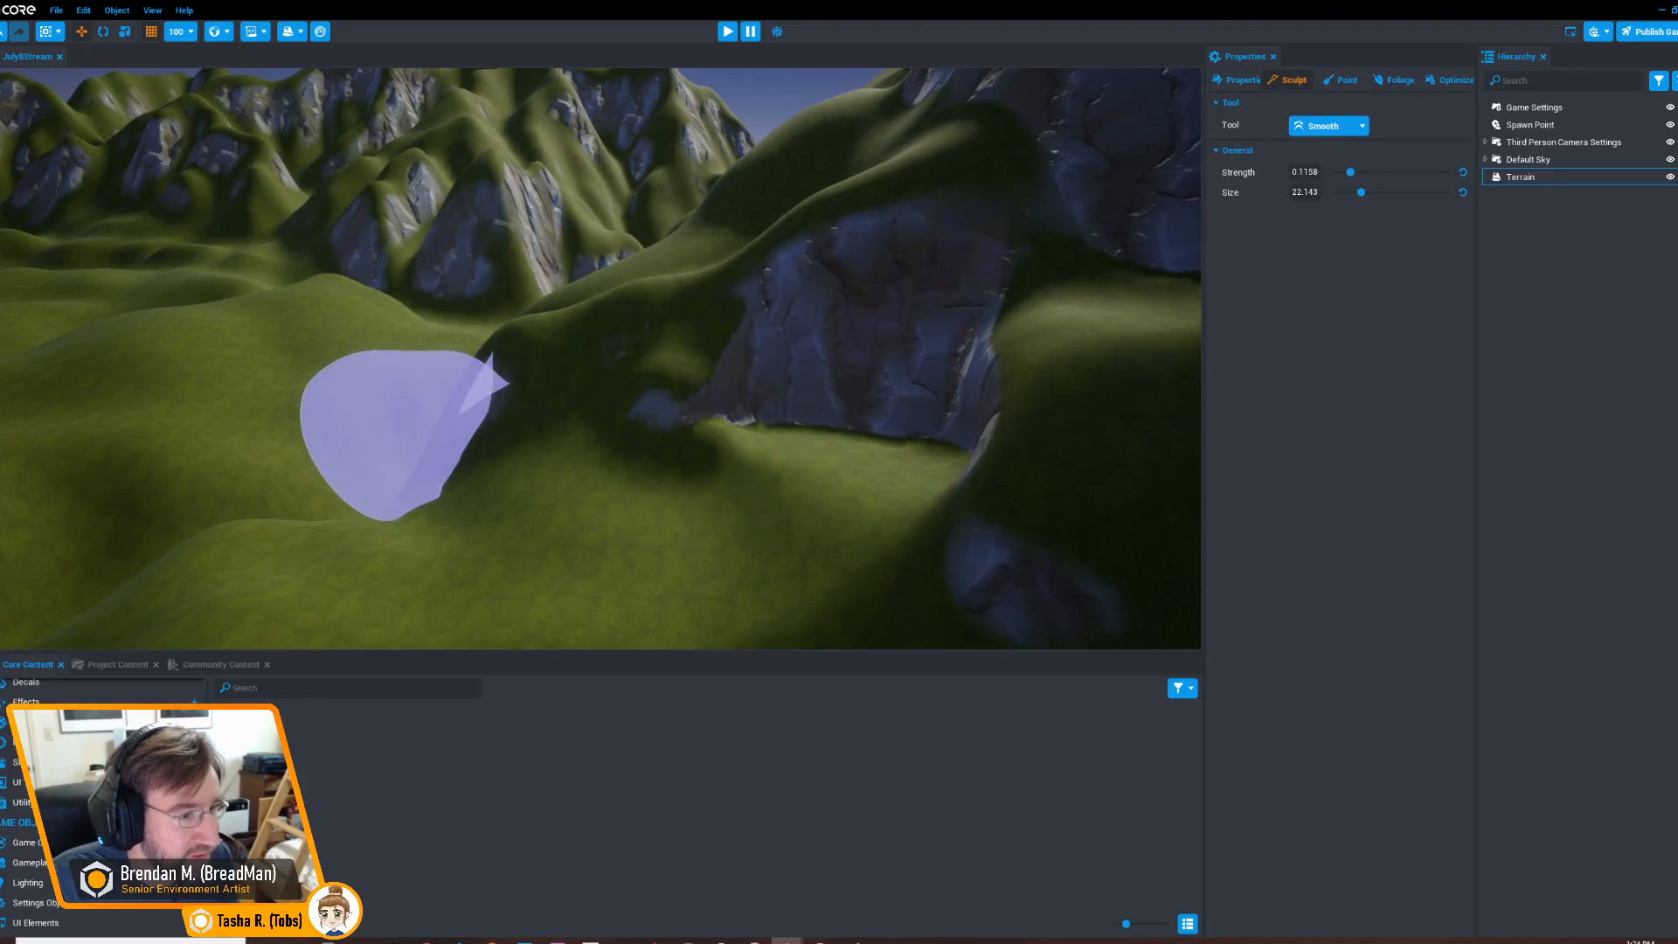
mouse_move(712, 506)
right_down()
mouse_move(813, 568)
mouse_move(853, 468)
mouse_move(974, 450)
mouse_move(900, 485)
mouse_move(734, 406)
right_up()
key(s)
key(w)
Switch to the Level tool and reduce its radius to 6.2505
click(1345, 126)
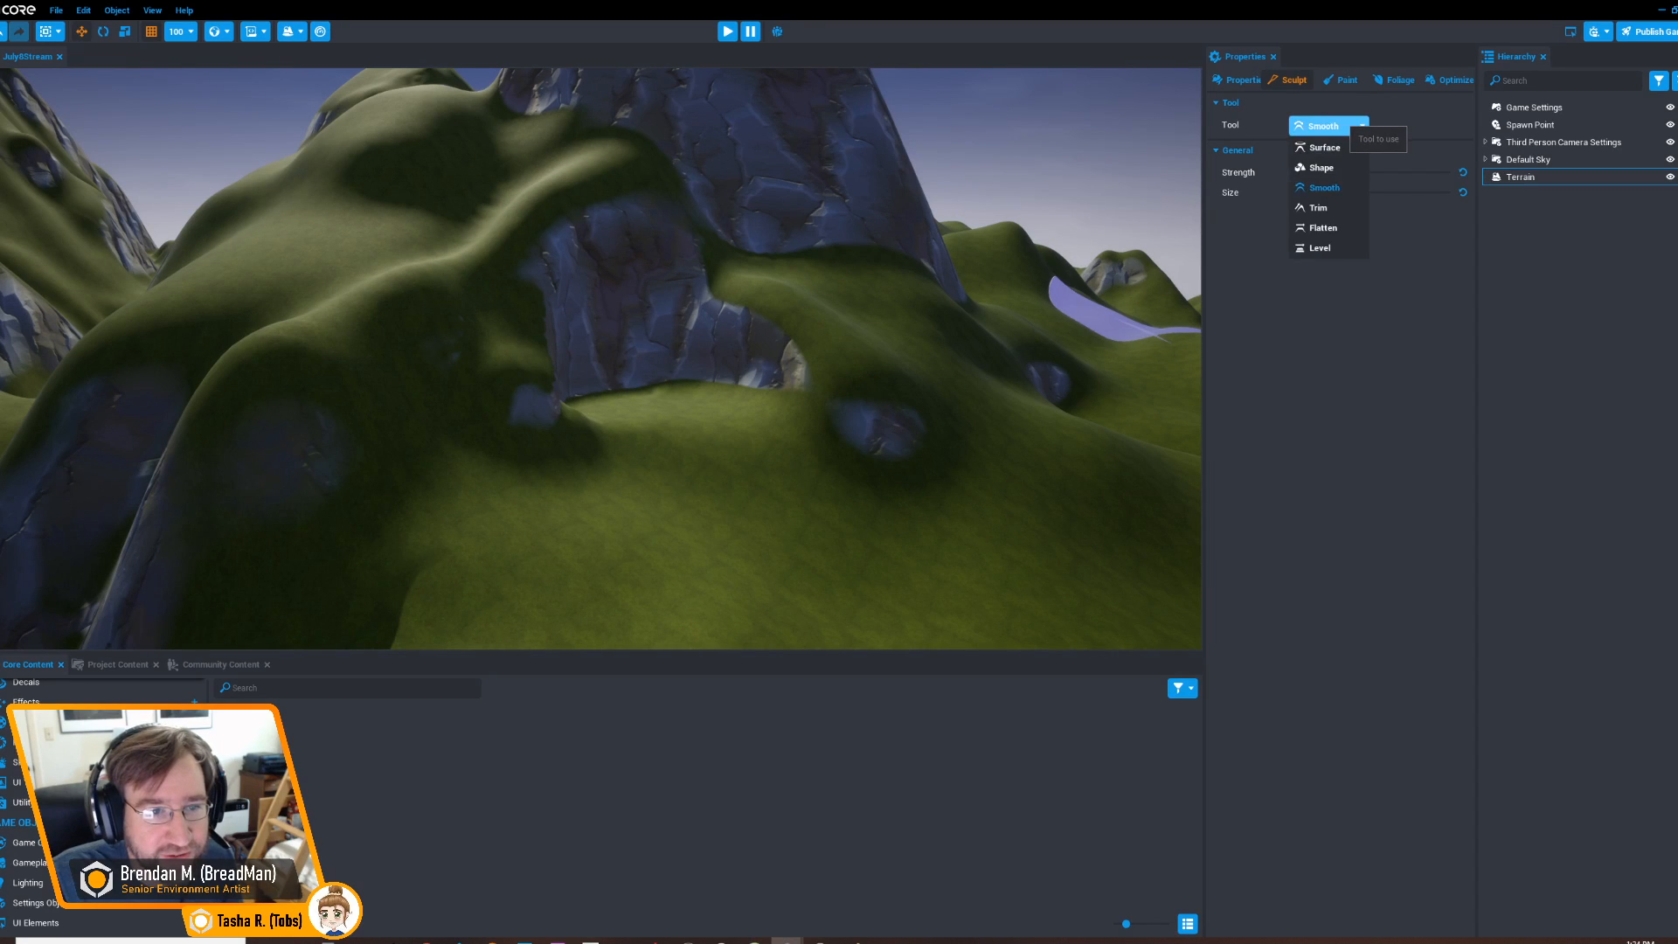
click(1321, 248)
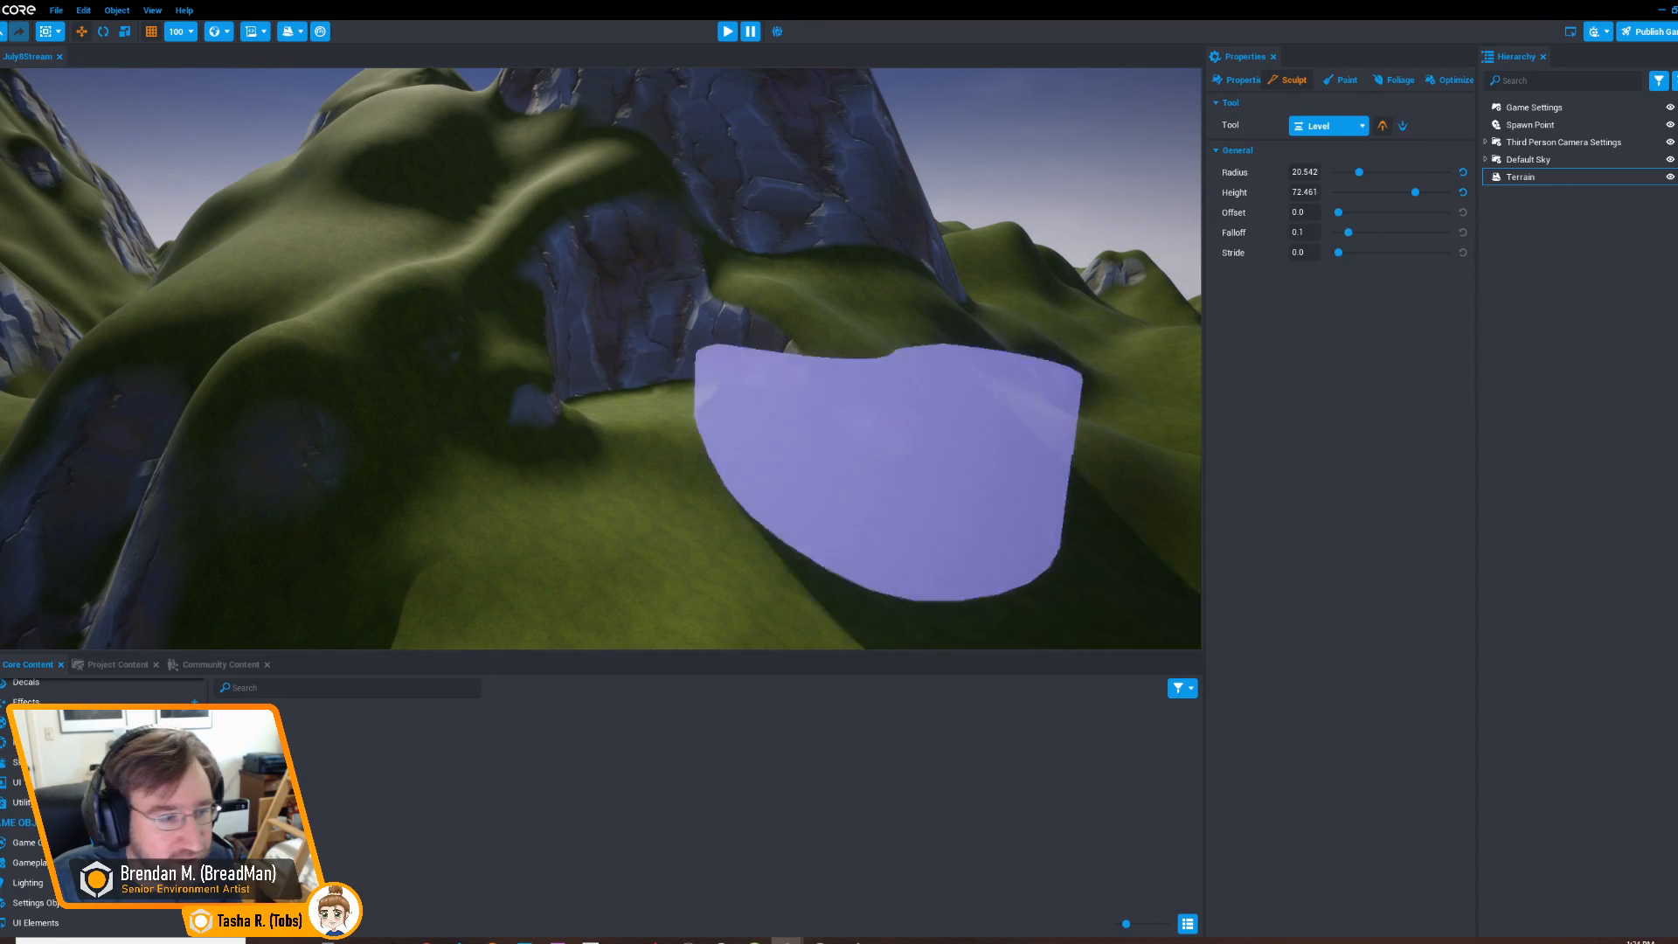
right_drag(774, 524, 809, 489)
key(w)
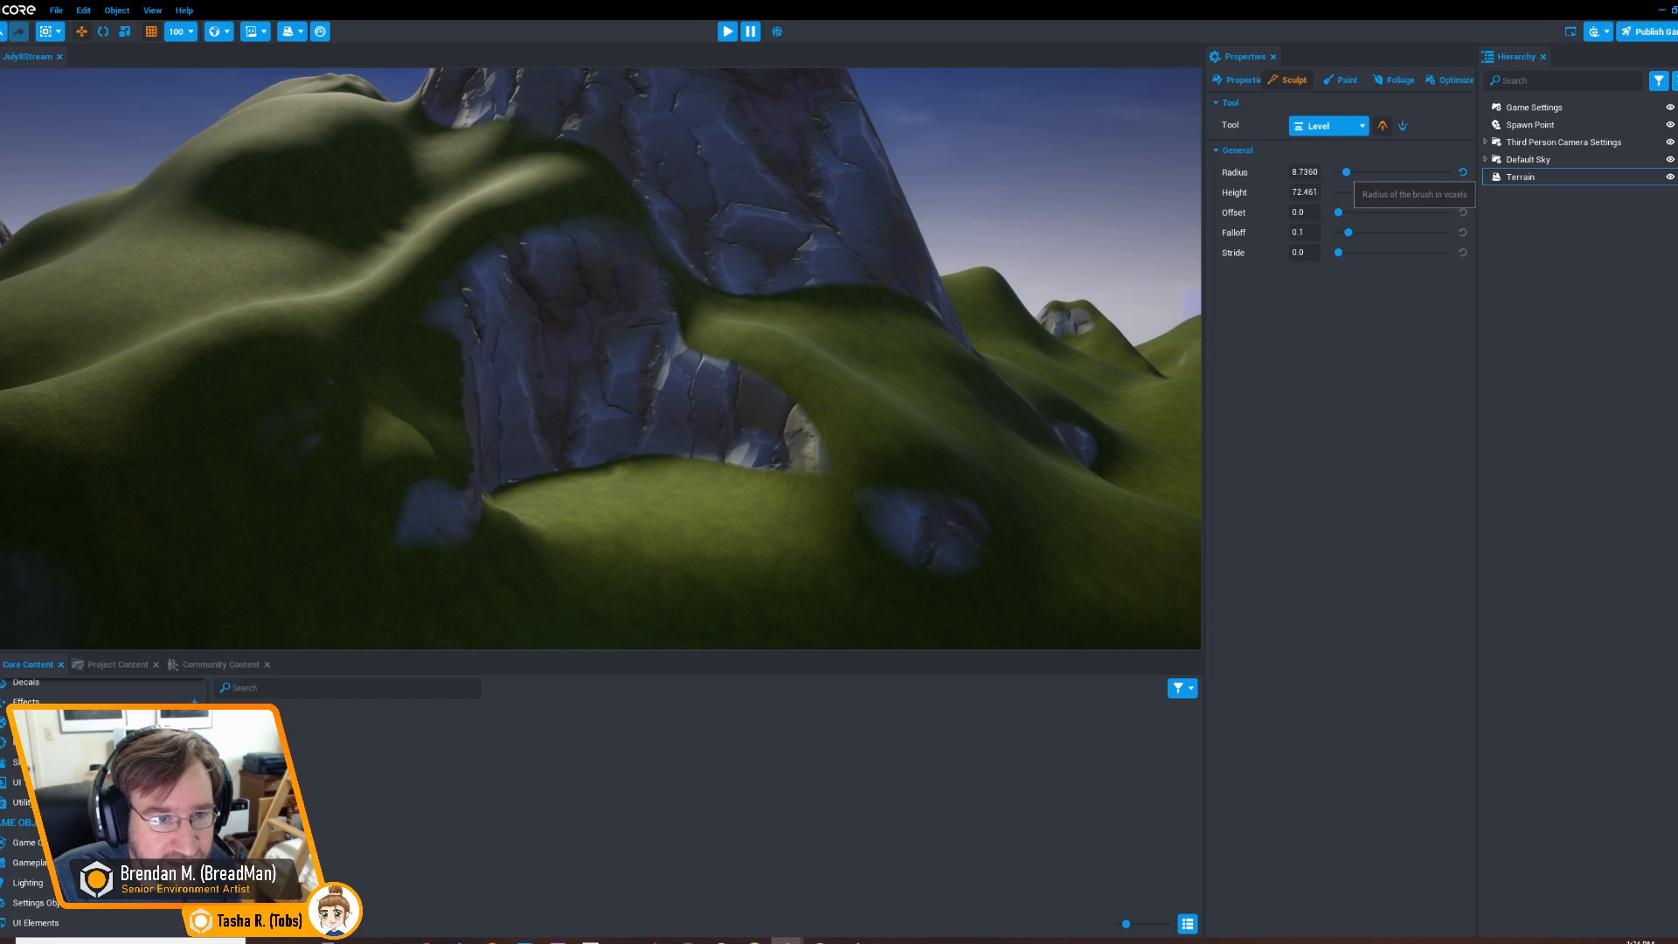
drag(1347, 172, 1346, 172)
mouse_move(610, 459)
right_down()
mouse_move(525, 477)
mouse_move(541, 468)
right_up()
key(w)
key(a)
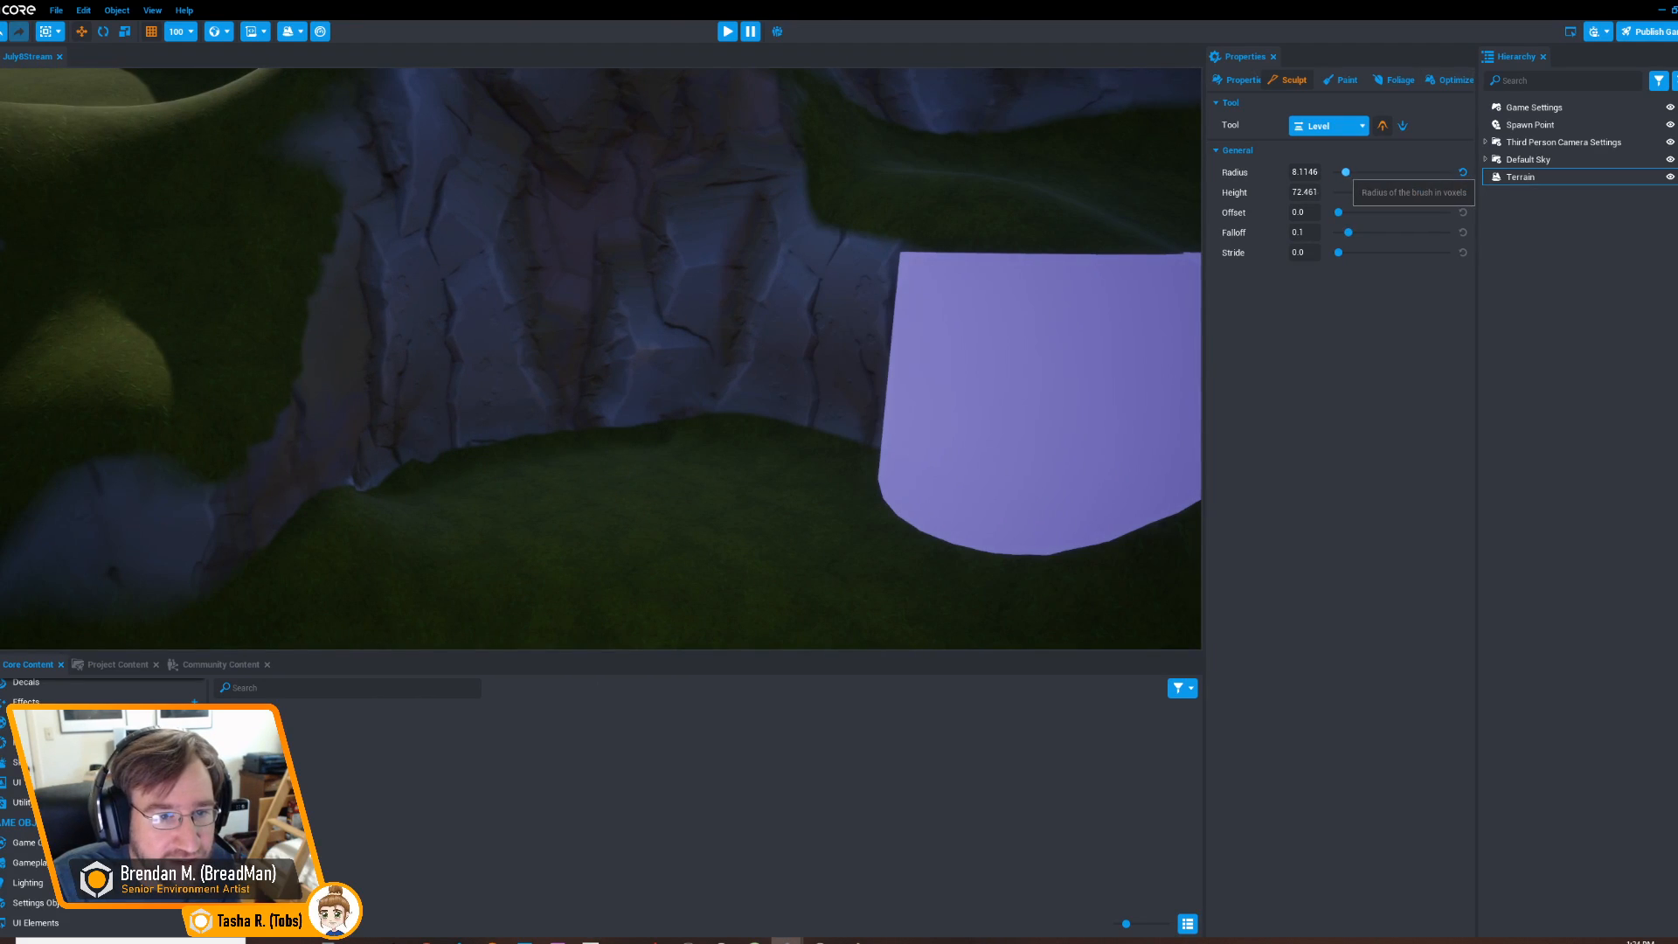
drag(1345, 172, 1343, 173)
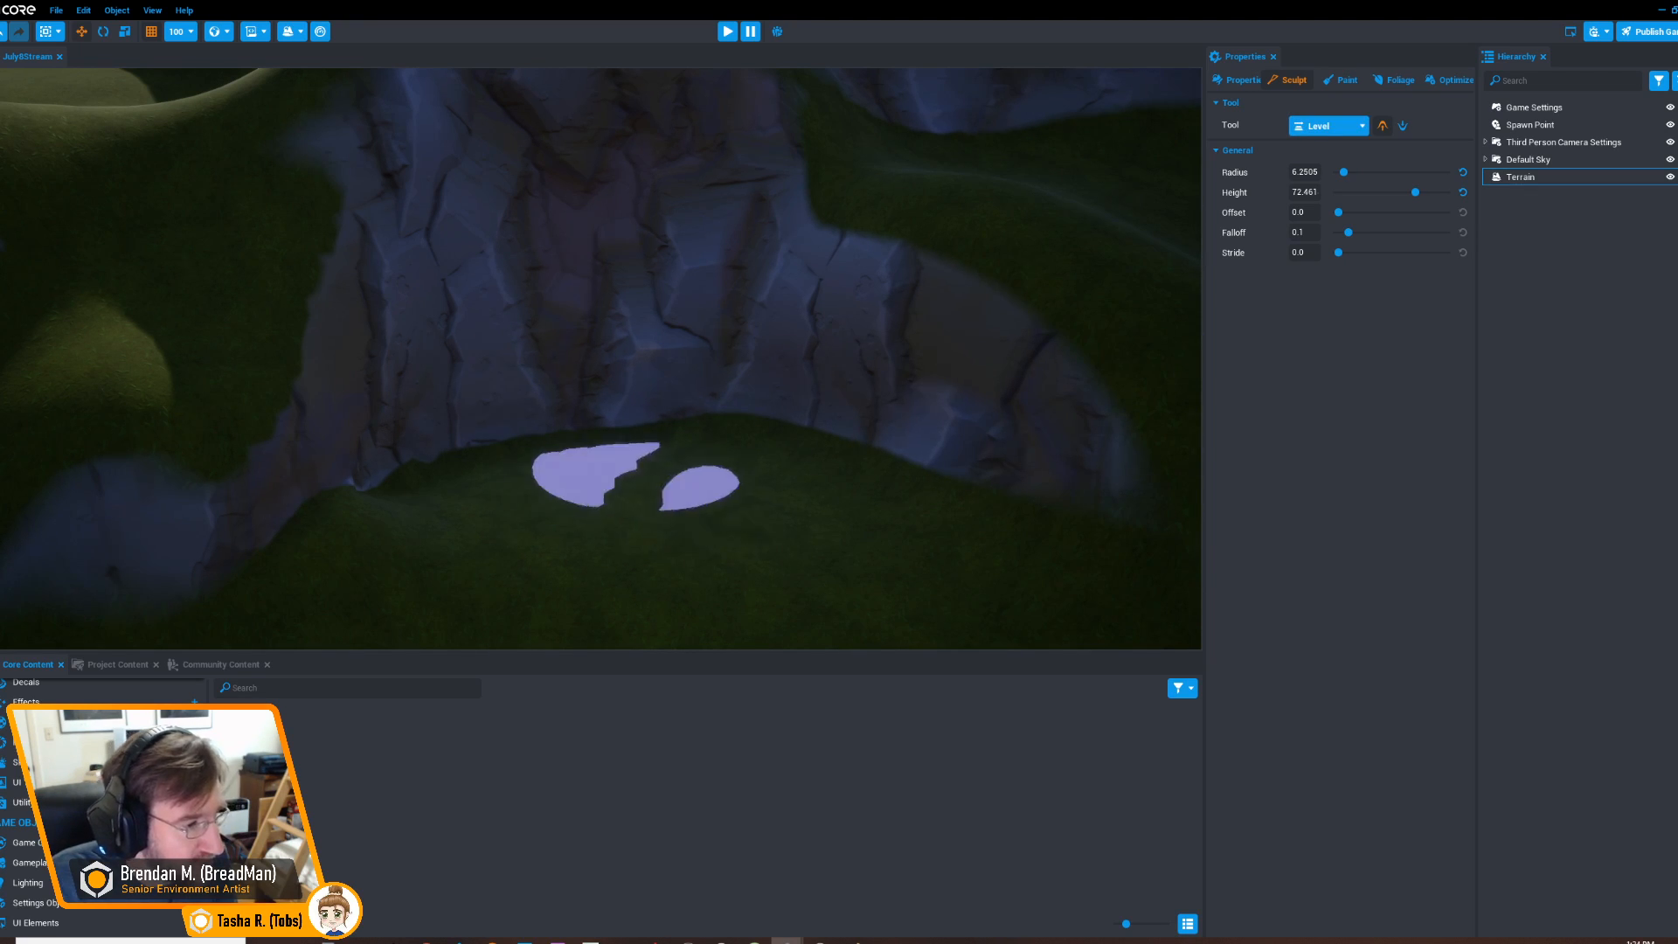
Set the Level tool's height to 8.0 and cut a cave opening into the alcove's rear rock wall
right_drag(644, 480, 657, 525)
key(shift)
scroll(669, 376, down, 5)
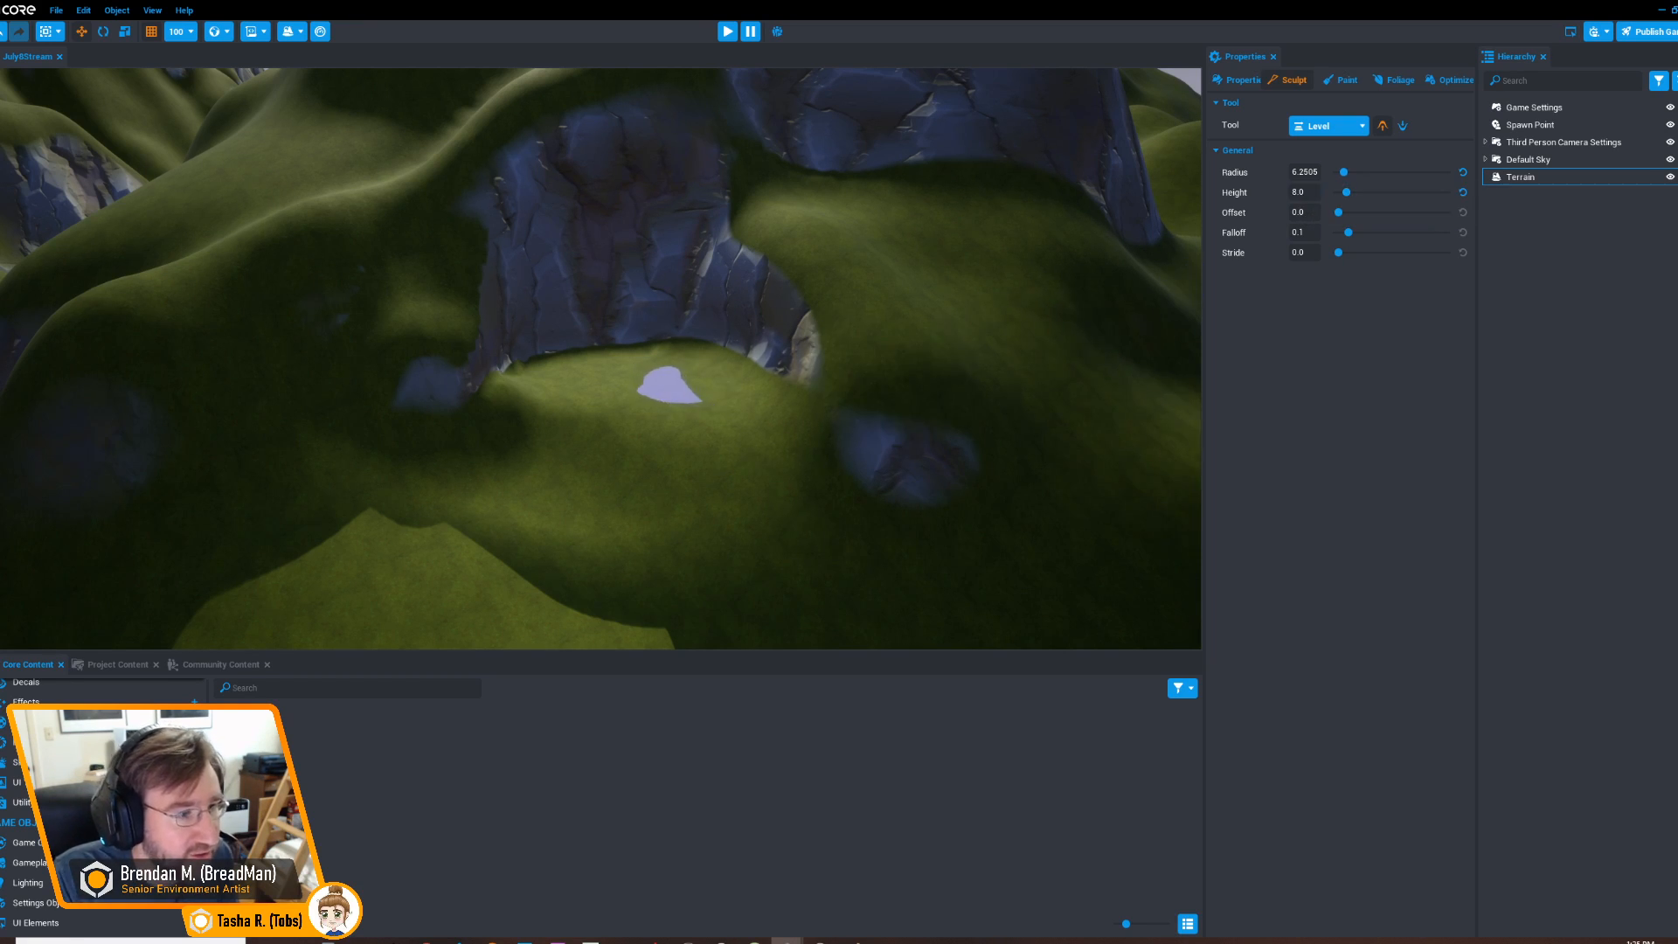
right_drag(668, 382, 712, 420)
key(shift)
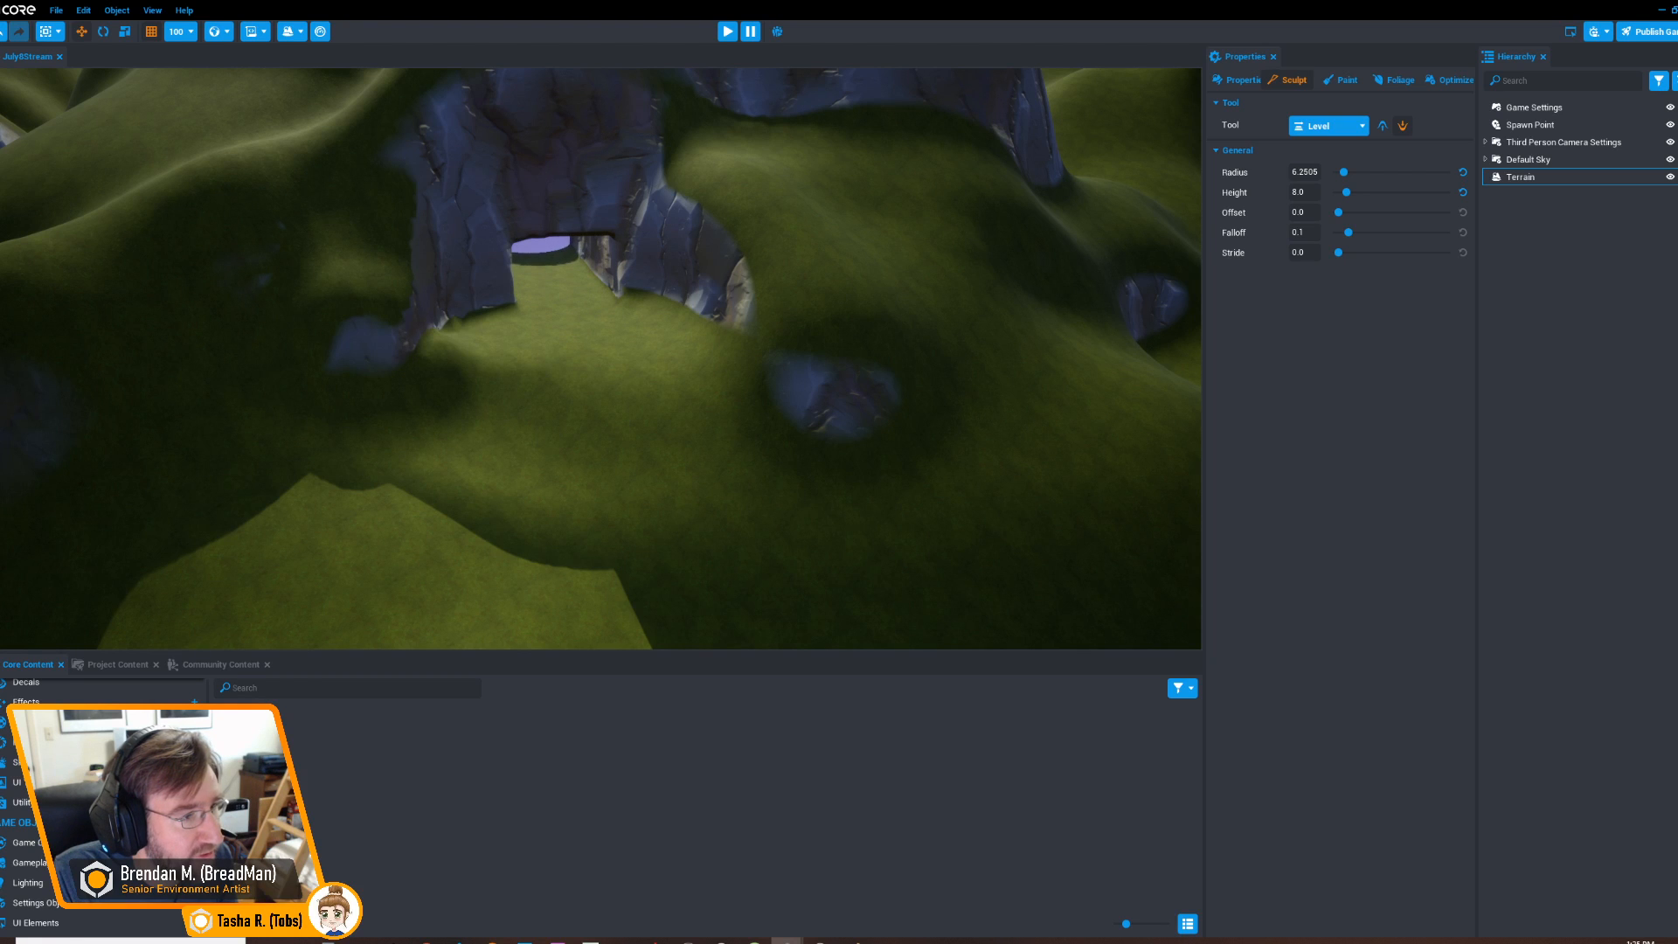
key(w)
mouse_move(577, 367)
right_down()
mouse_move(584, 349)
mouse_move(603, 374)
mouse_move(599, 332)
mouse_move(584, 358)
mouse_move(601, 343)
mouse_move(753, 375)
mouse_move(475, 311)
mouse_move(655, 434)
mouse_move(730, 447)
mouse_move(476, 422)
mouse_move(643, 426)
mouse_move(797, 475)
mouse_move(760, 469)
mouse_move(868, 479)
mouse_move(389, 370)
mouse_move(453, 376)
right_up()
key(w)
key(s)
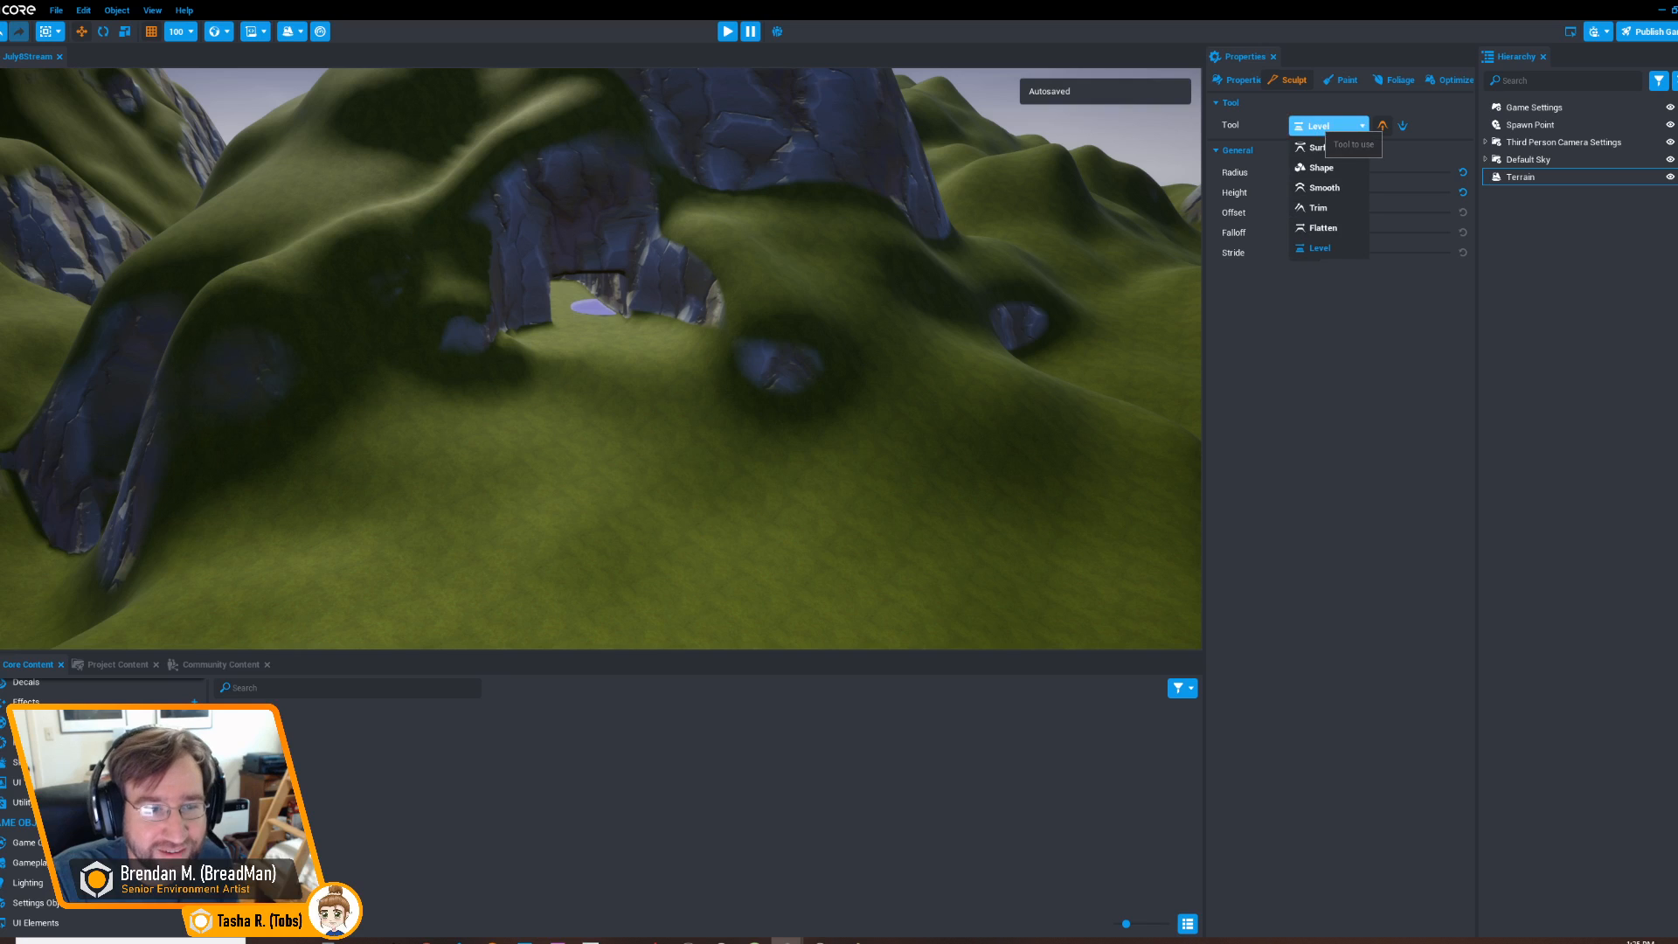
Trim patches along the spire's ridge with the Trim tool at size 10, undoing the first cut
click(1320, 208)
mouse_move(756, 374)
right_down()
mouse_move(639, 365)
mouse_move(599, 382)
mouse_move(606, 405)
mouse_move(699, 393)
right_up()
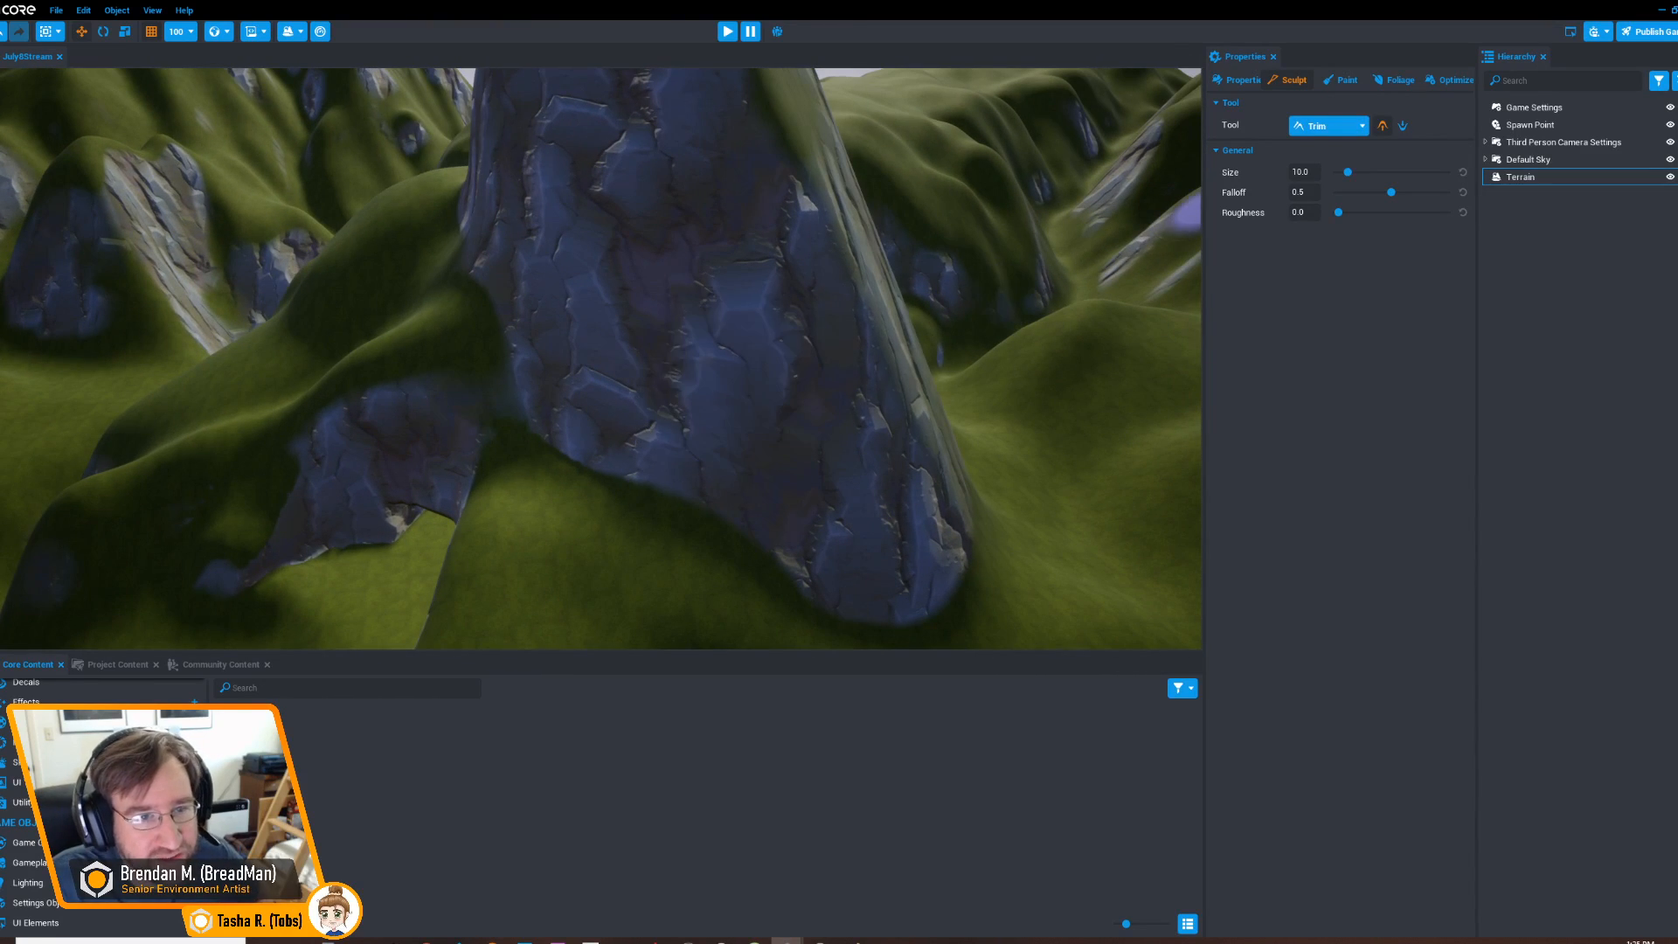
mouse_move(752, 472)
right_down()
mouse_move(606, 420)
mouse_move(791, 422)
mouse_move(693, 397)
mouse_move(741, 411)
mouse_move(712, 410)
mouse_move(609, 298)
right_up()
click(1338, 125)
click(1338, 125)
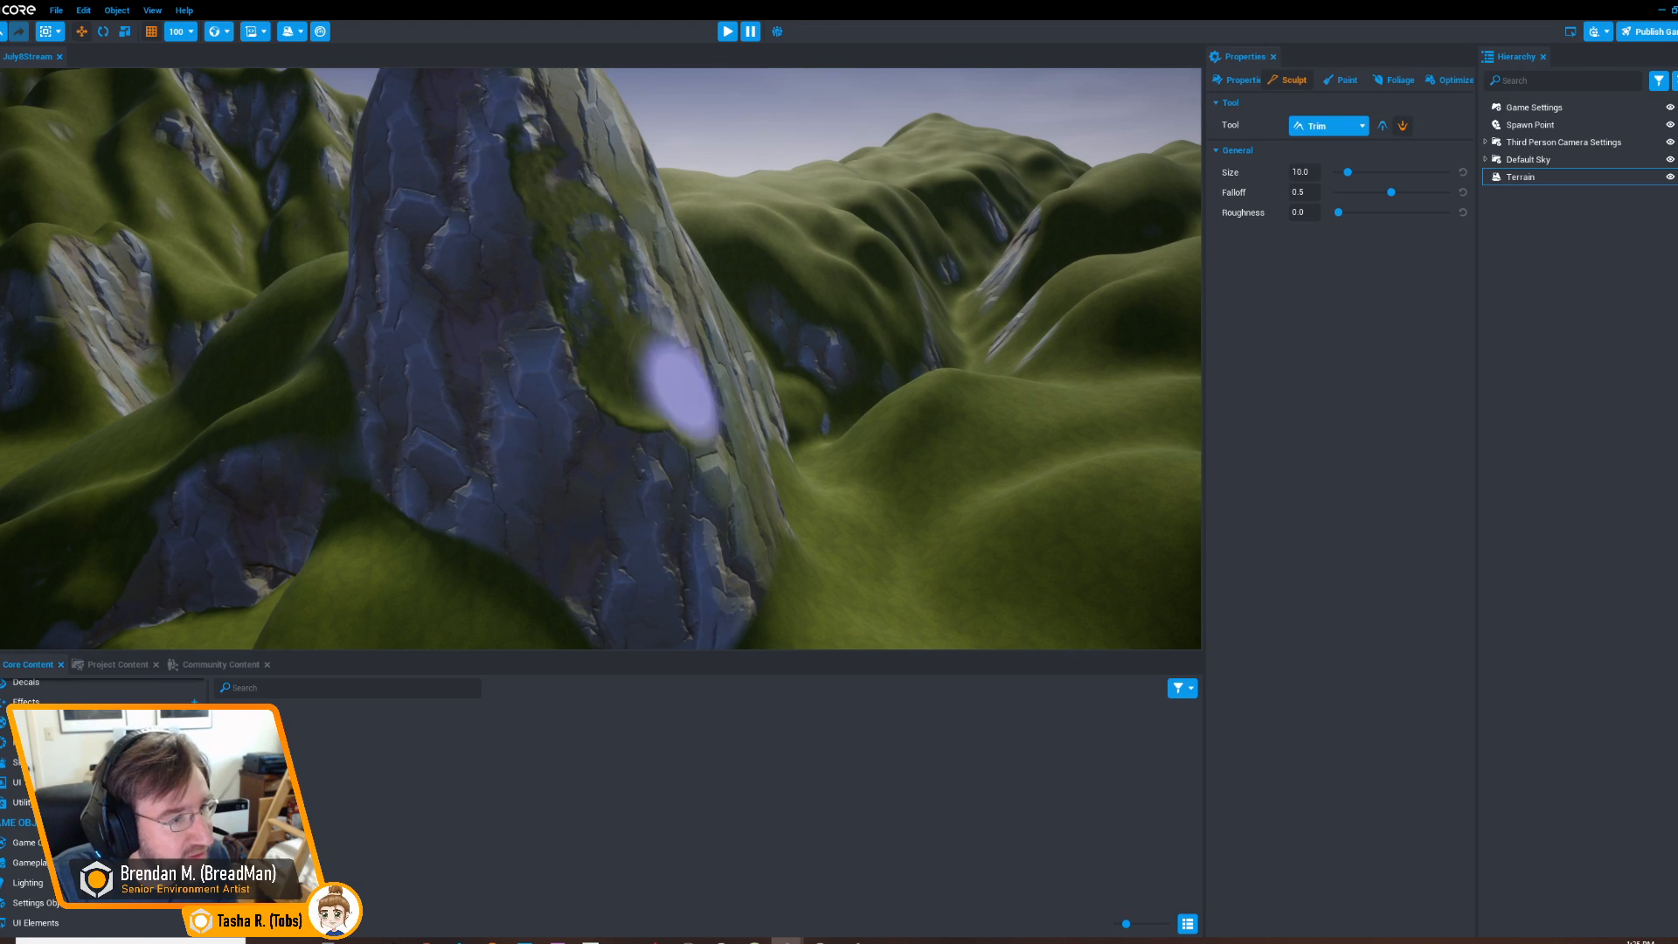
mouse_move(664, 336)
right_down()
mouse_move(663, 363)
mouse_move(738, 355)
mouse_move(666, 326)
mouse_move(843, 327)
mouse_move(645, 319)
right_up()
key(ctrl+z)
drag(713, 326, 708, 291)
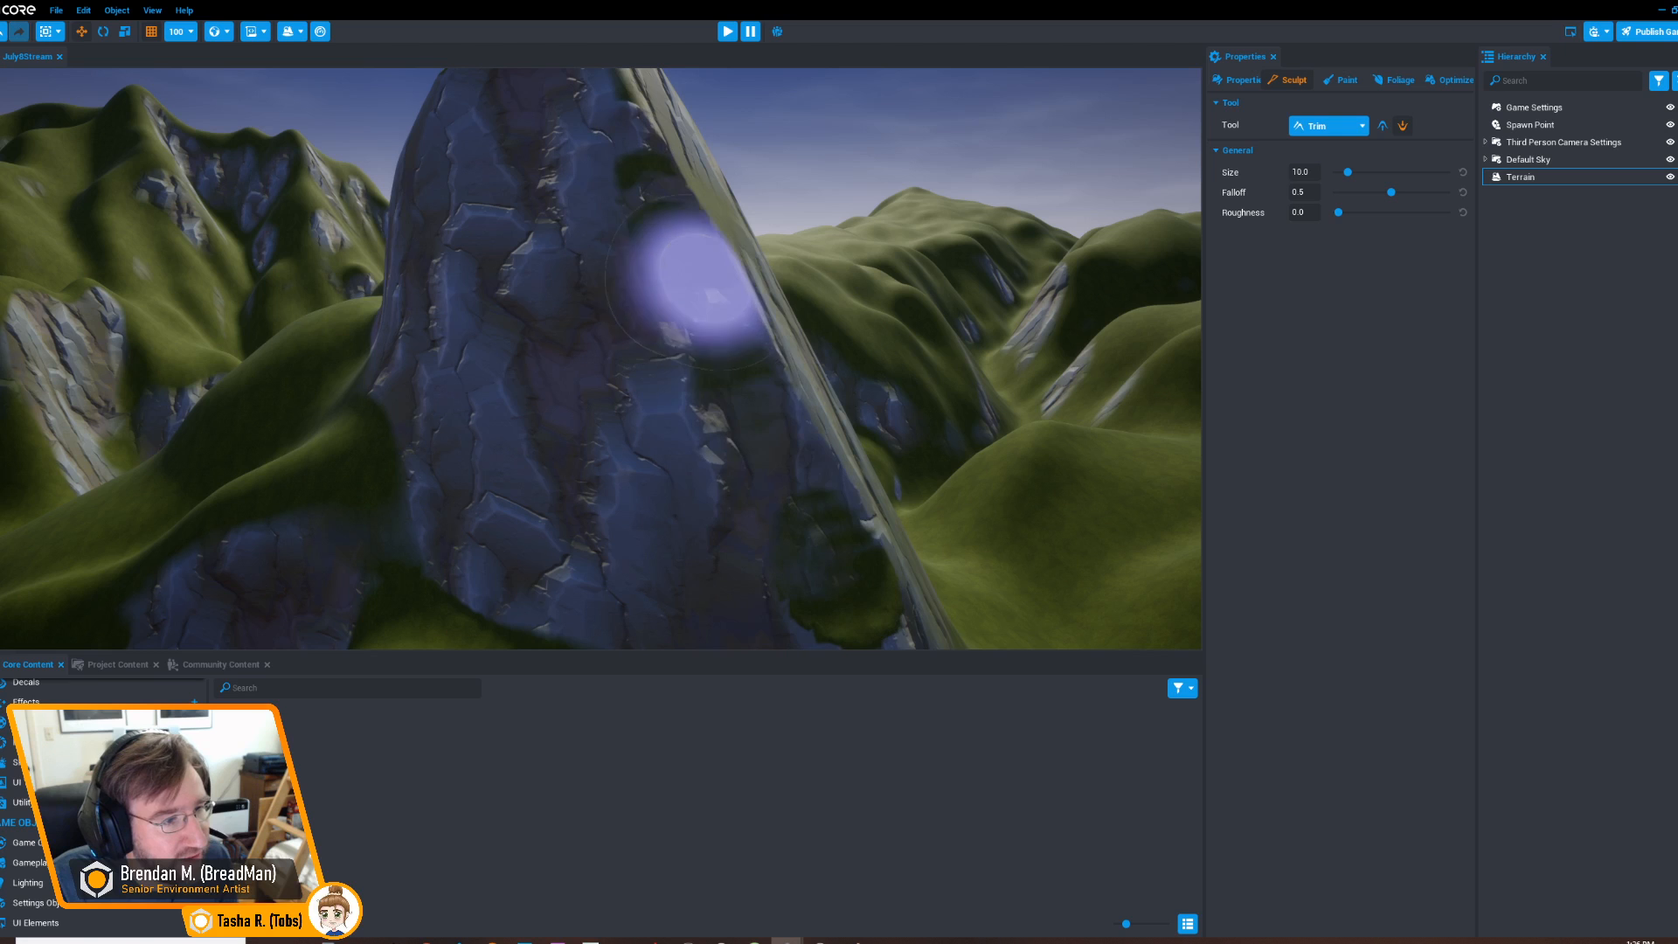
mouse_move(712, 318)
right_down()
mouse_move(651, 376)
mouse_move(660, 402)
mouse_move(649, 391)
mouse_move(697, 419)
mouse_move(739, 385)
mouse_move(721, 336)
right_up()
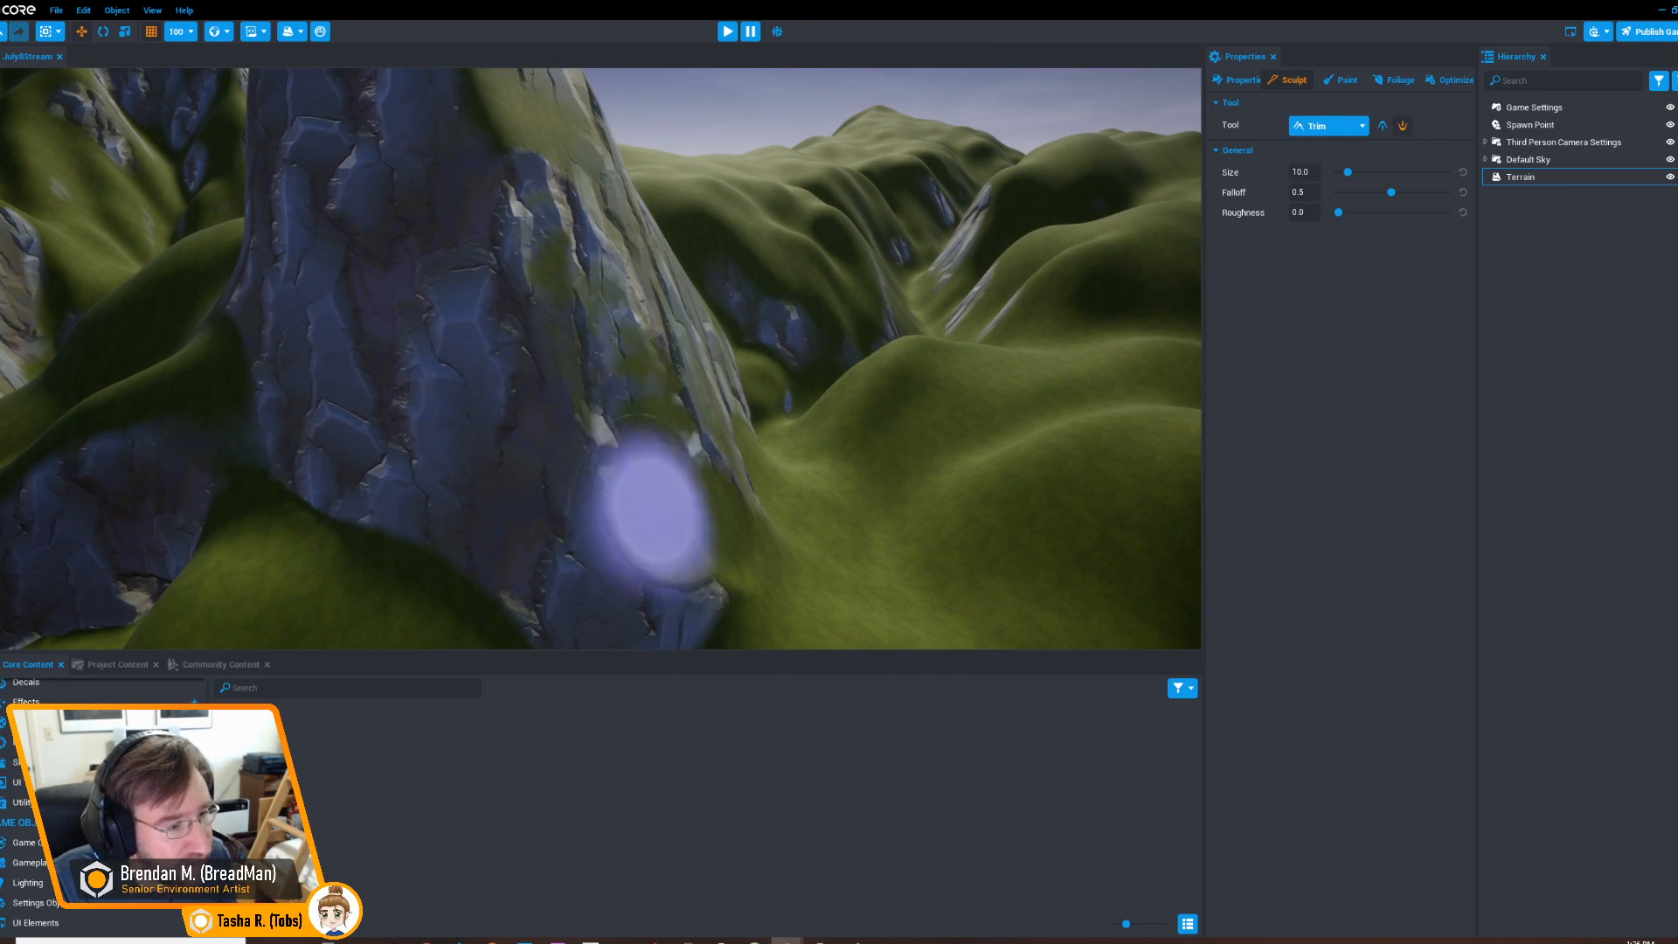
Trim the lower face of the spire and the ground around its foot
mouse_move(592, 438)
right_down()
mouse_move(692, 475)
mouse_move(760, 438)
mouse_move(591, 438)
mouse_move(644, 423)
mouse_move(659, 464)
mouse_move(516, 476)
mouse_move(647, 424)
right_up()
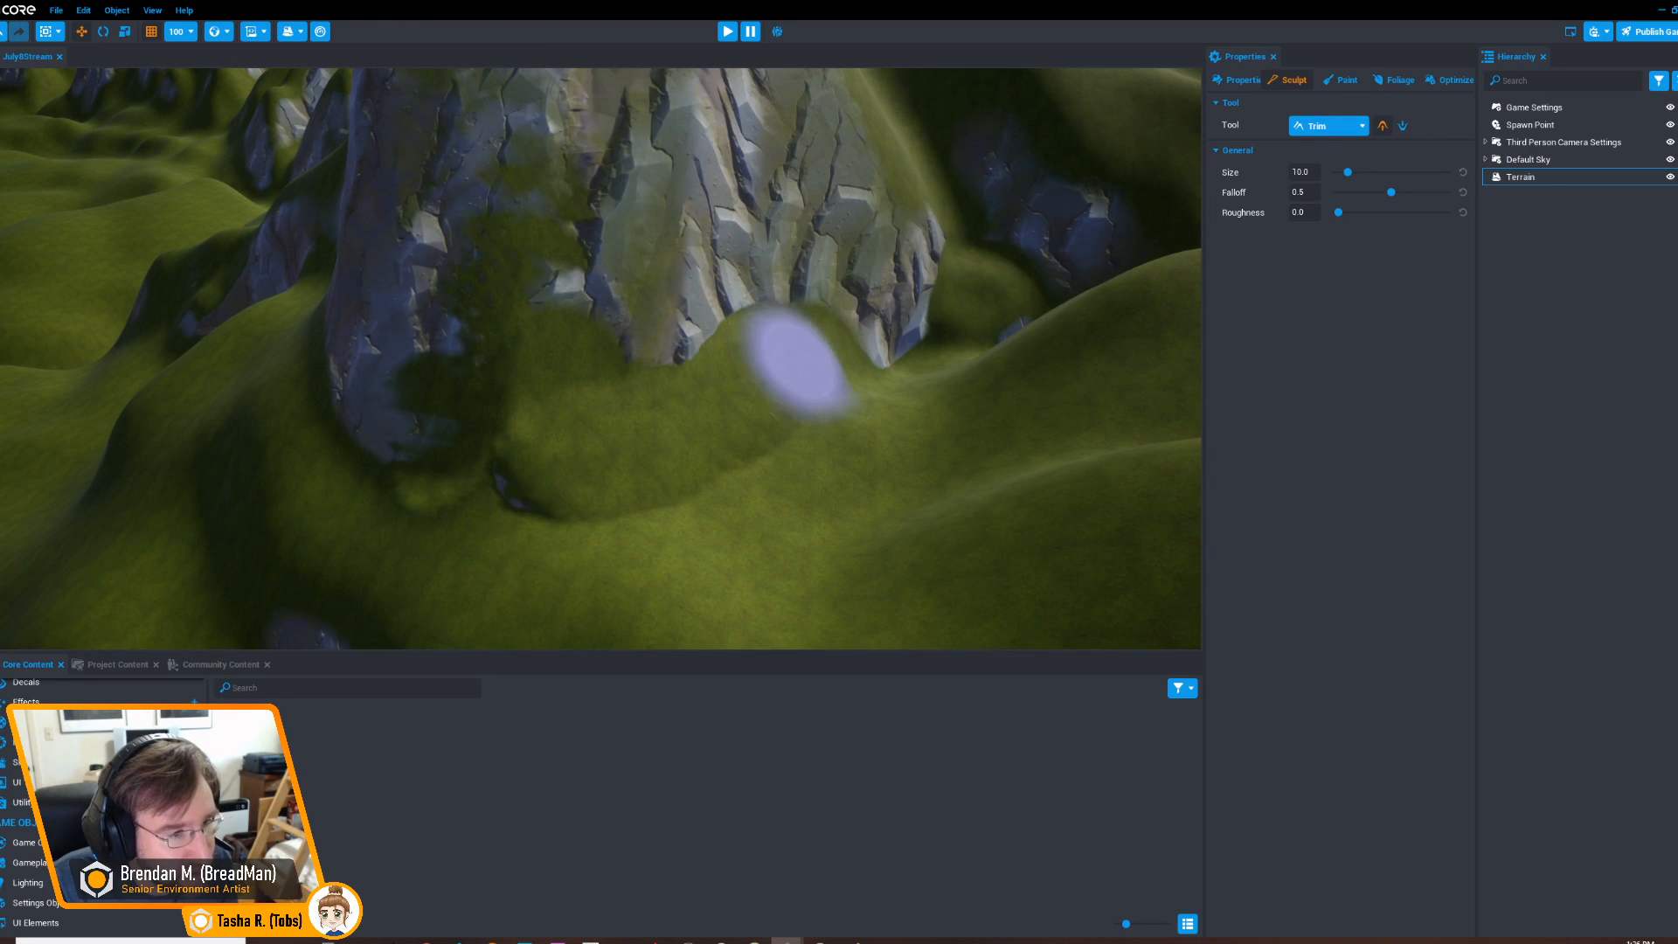
mouse_move(816, 382)
right_down()
mouse_move(791, 433)
mouse_move(842, 404)
right_up()
mouse_move(798, 348)
right_down()
mouse_move(982, 348)
mouse_move(672, 437)
right_up()
mouse_move(672, 442)
mouse_down()
mouse_move(446, 513)
mouse_move(631, 443)
mouse_up()
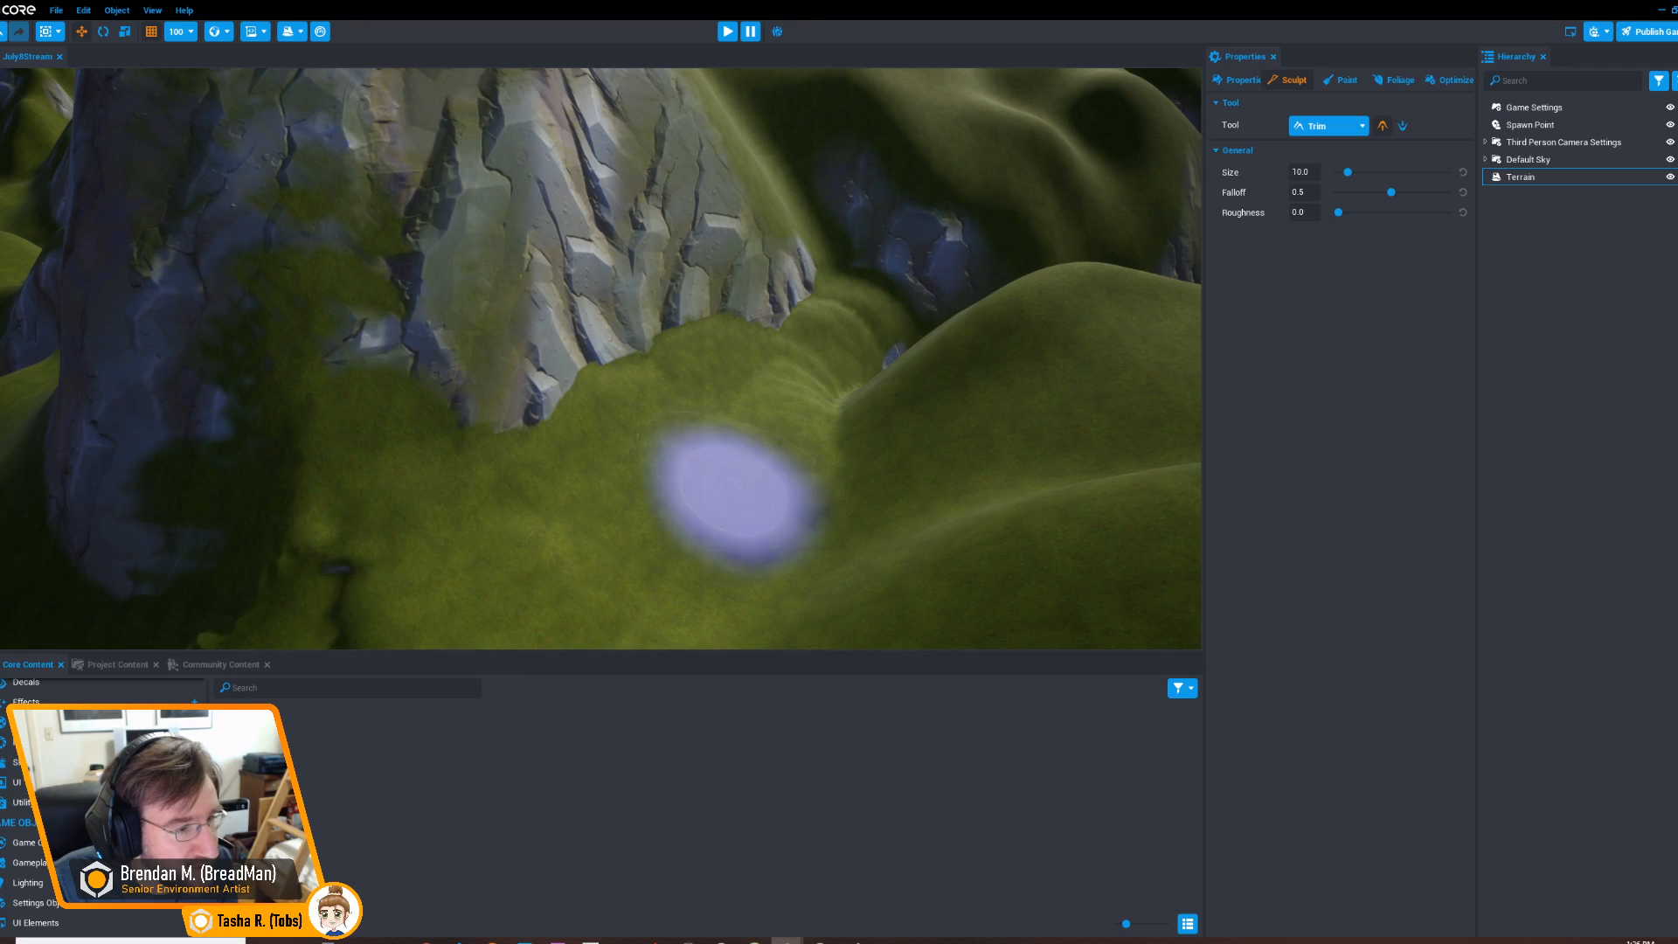
Try flattening the ground at the foot of the spire with the Flatten tool
mouse_move(666, 498)
right_down()
mouse_move(734, 512)
mouse_move(768, 438)
mouse_move(667, 491)
mouse_move(1109, 310)
right_up()
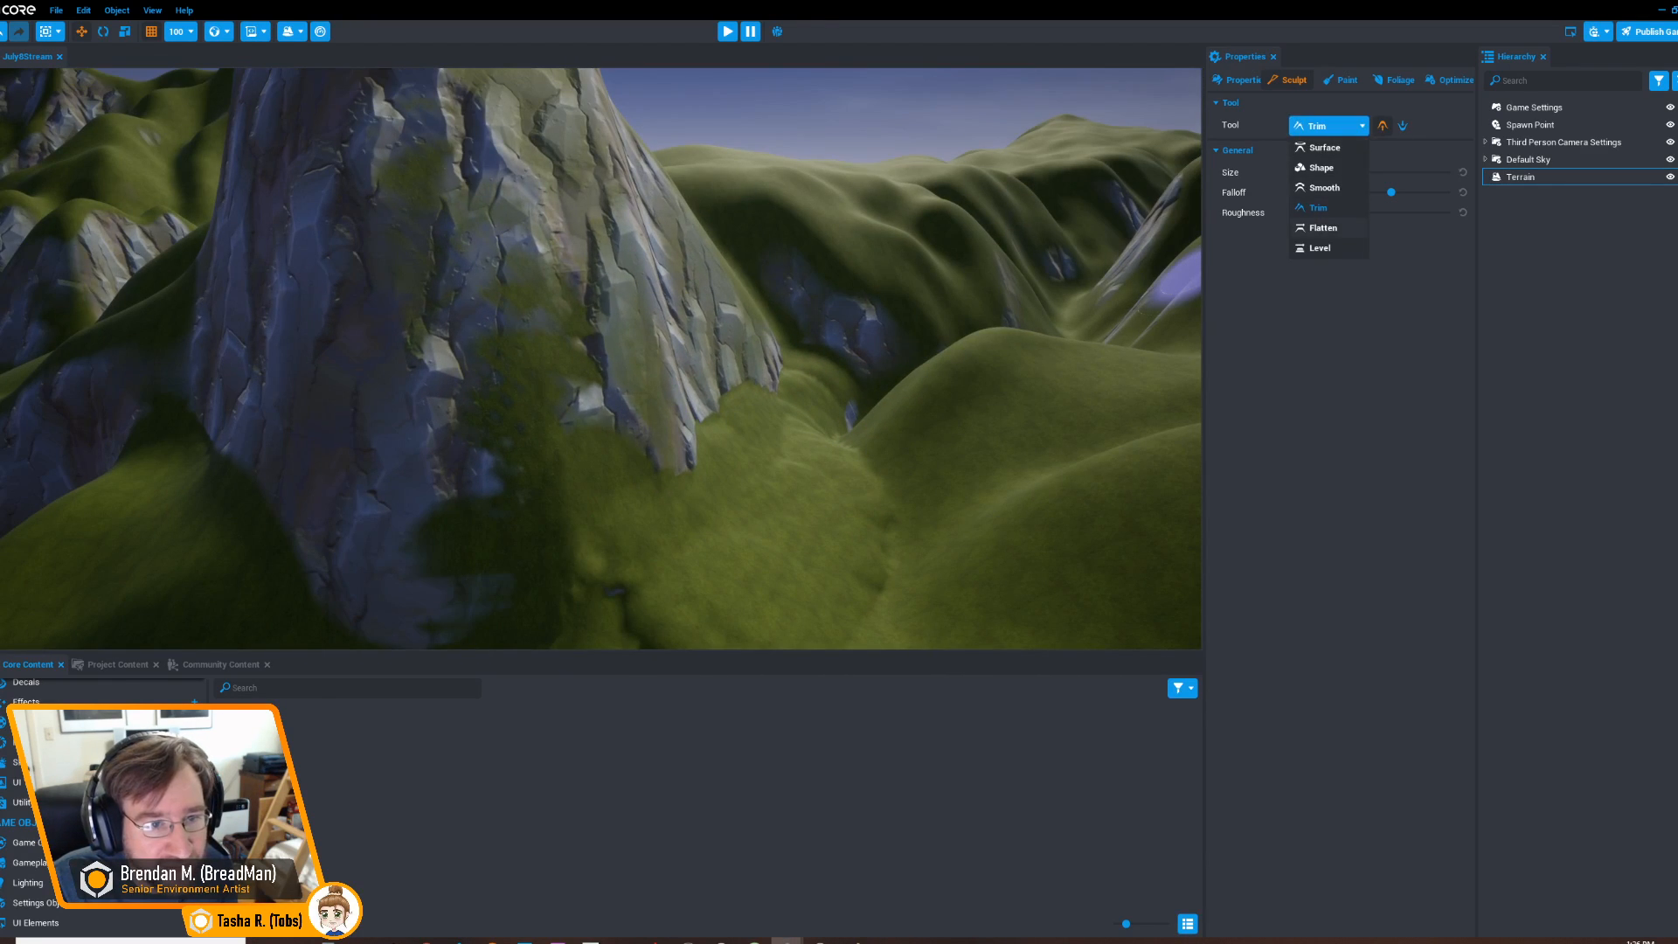
click(1322, 227)
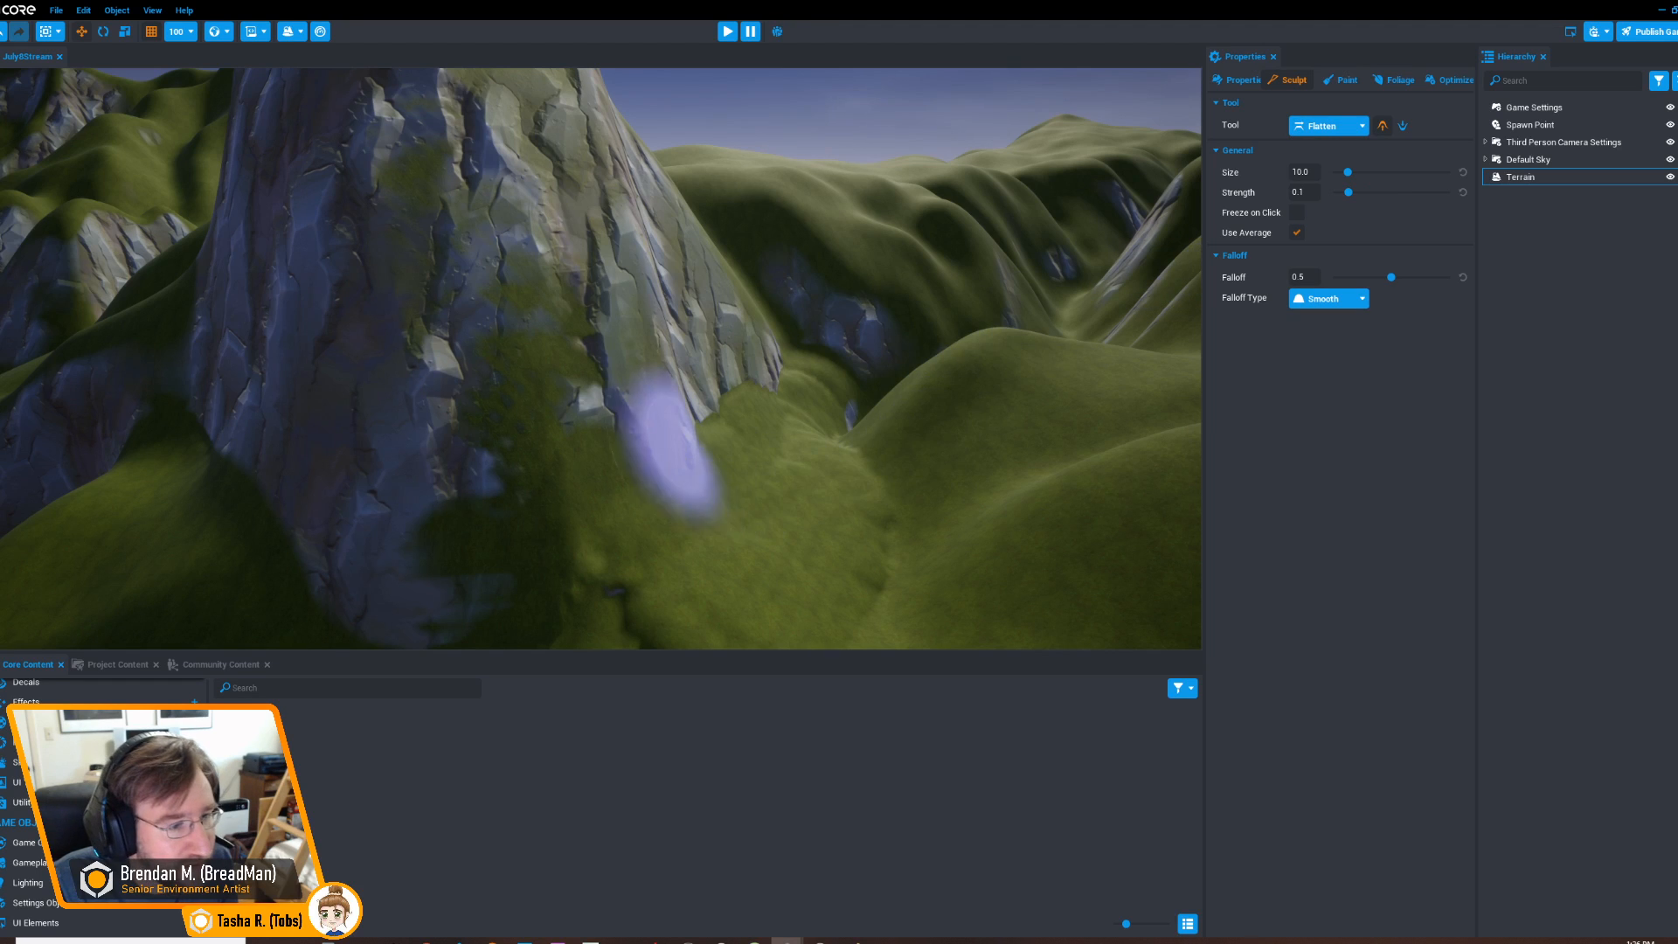
mouse_move(723, 421)
right_down()
mouse_move(711, 473)
mouse_move(498, 494)
mouse_move(521, 484)
right_up()
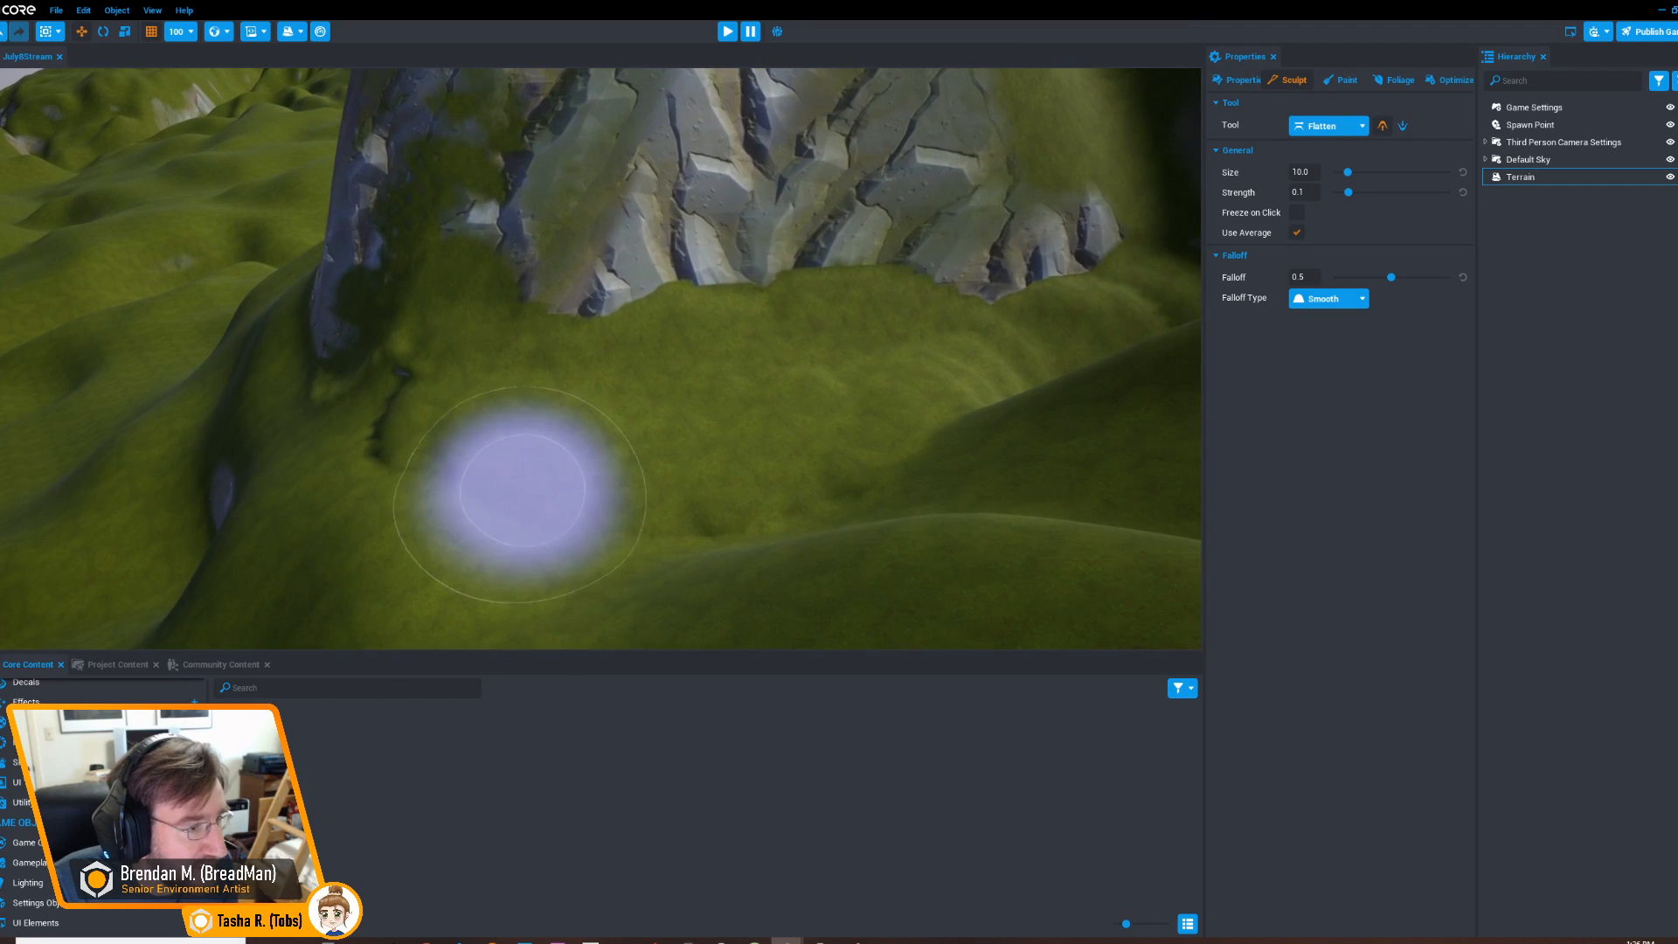
mouse_move(535, 437)
mouse_down()
mouse_move(302, 427)
mouse_move(278, 443)
mouse_up()
mouse_move(278, 443)
right_down()
mouse_move(481, 463)
mouse_move(722, 430)
mouse_move(786, 393)
mouse_move(751, 424)
mouse_move(1124, 438)
mouse_move(955, 404)
mouse_move(1048, 376)
right_up()
Reduce the Smooth tool's size to 12.143 and smooth the jagged crease and ground at the spire's base
click(1346, 126)
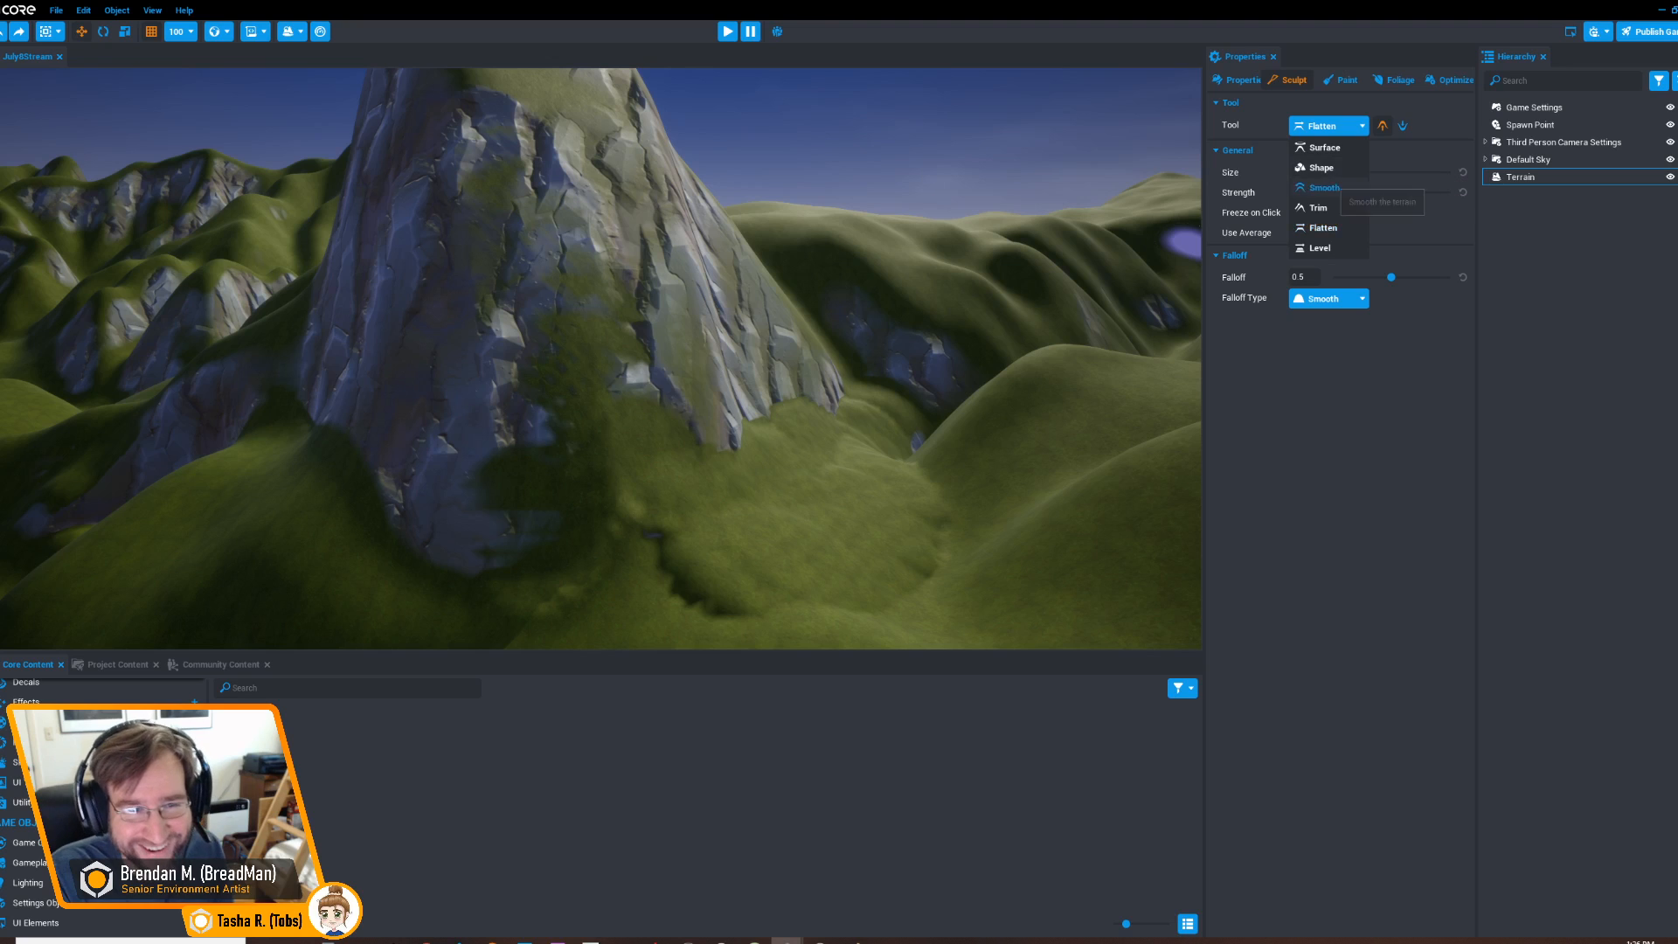
click(1324, 187)
right_drag(917, 524, 830, 524)
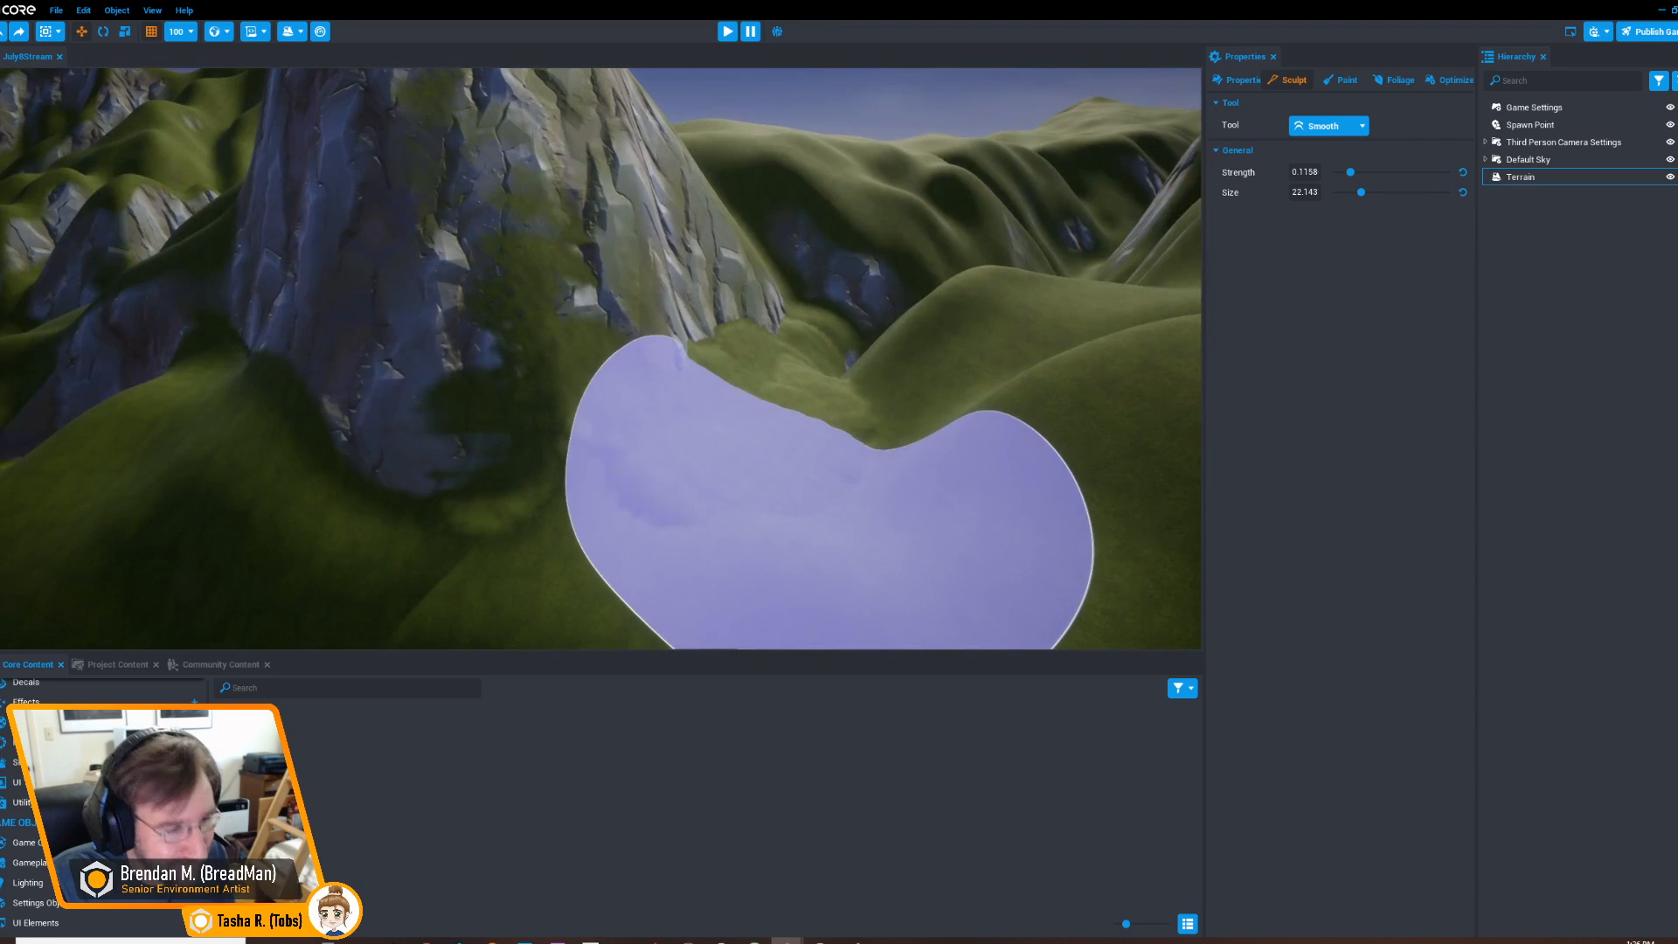
key(bracketleft)
key(bracketleft)
mouse_move(673, 511)
mouse_down()
mouse_move(739, 454)
mouse_move(820, 426)
mouse_up()
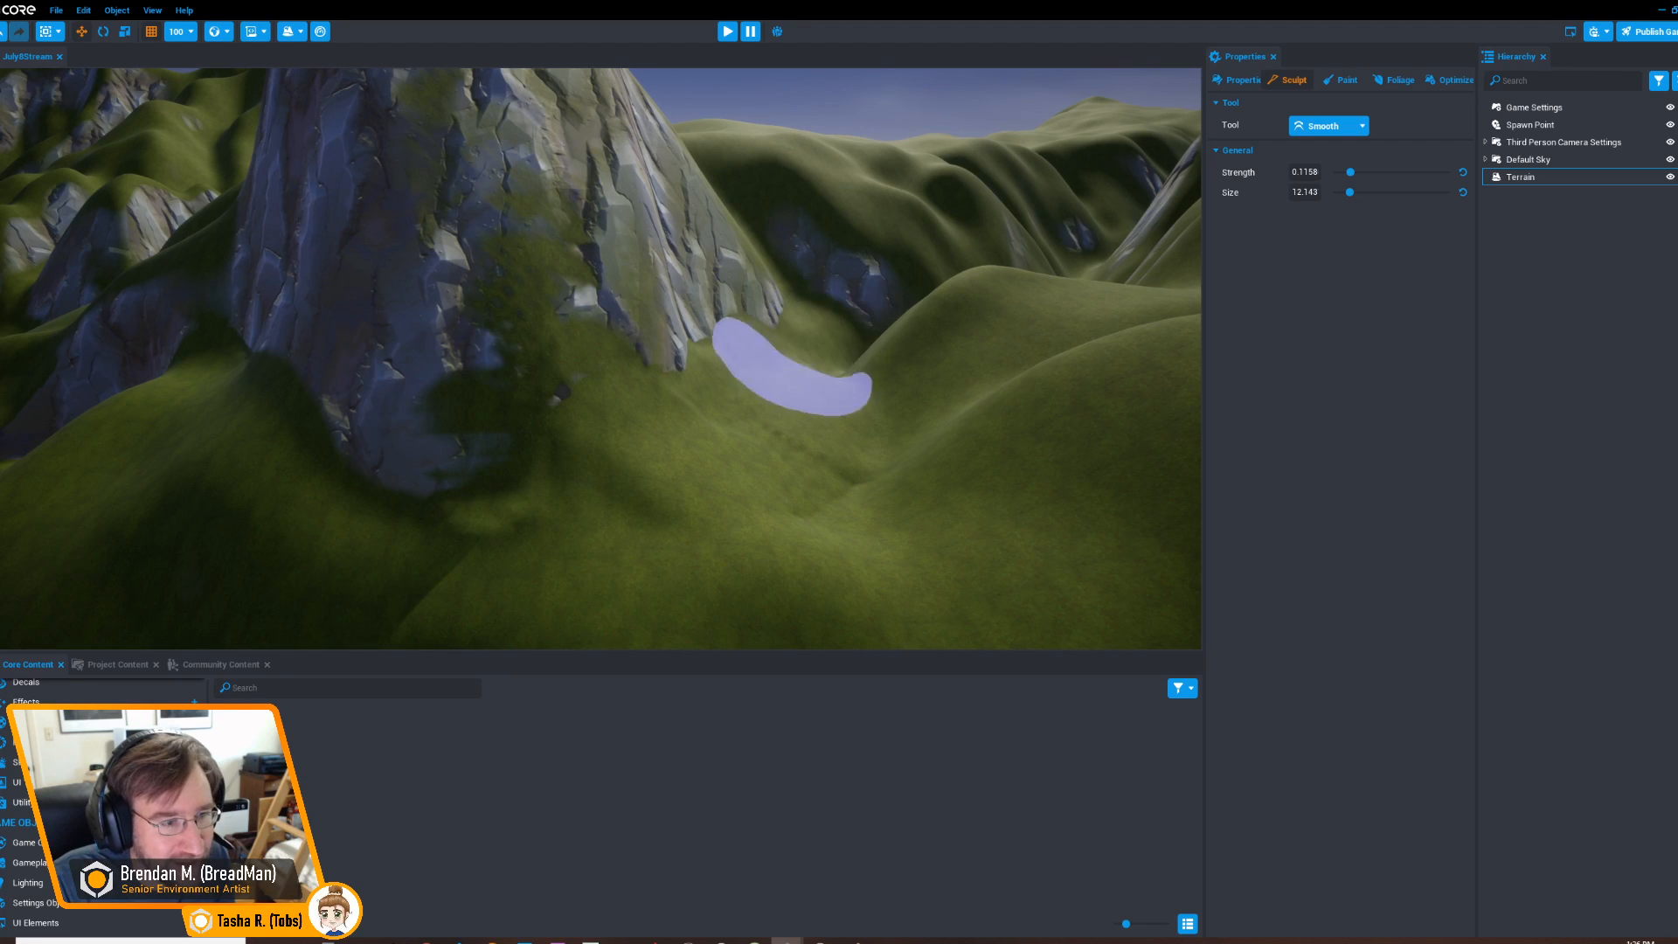
right_drag(852, 445, 765, 409)
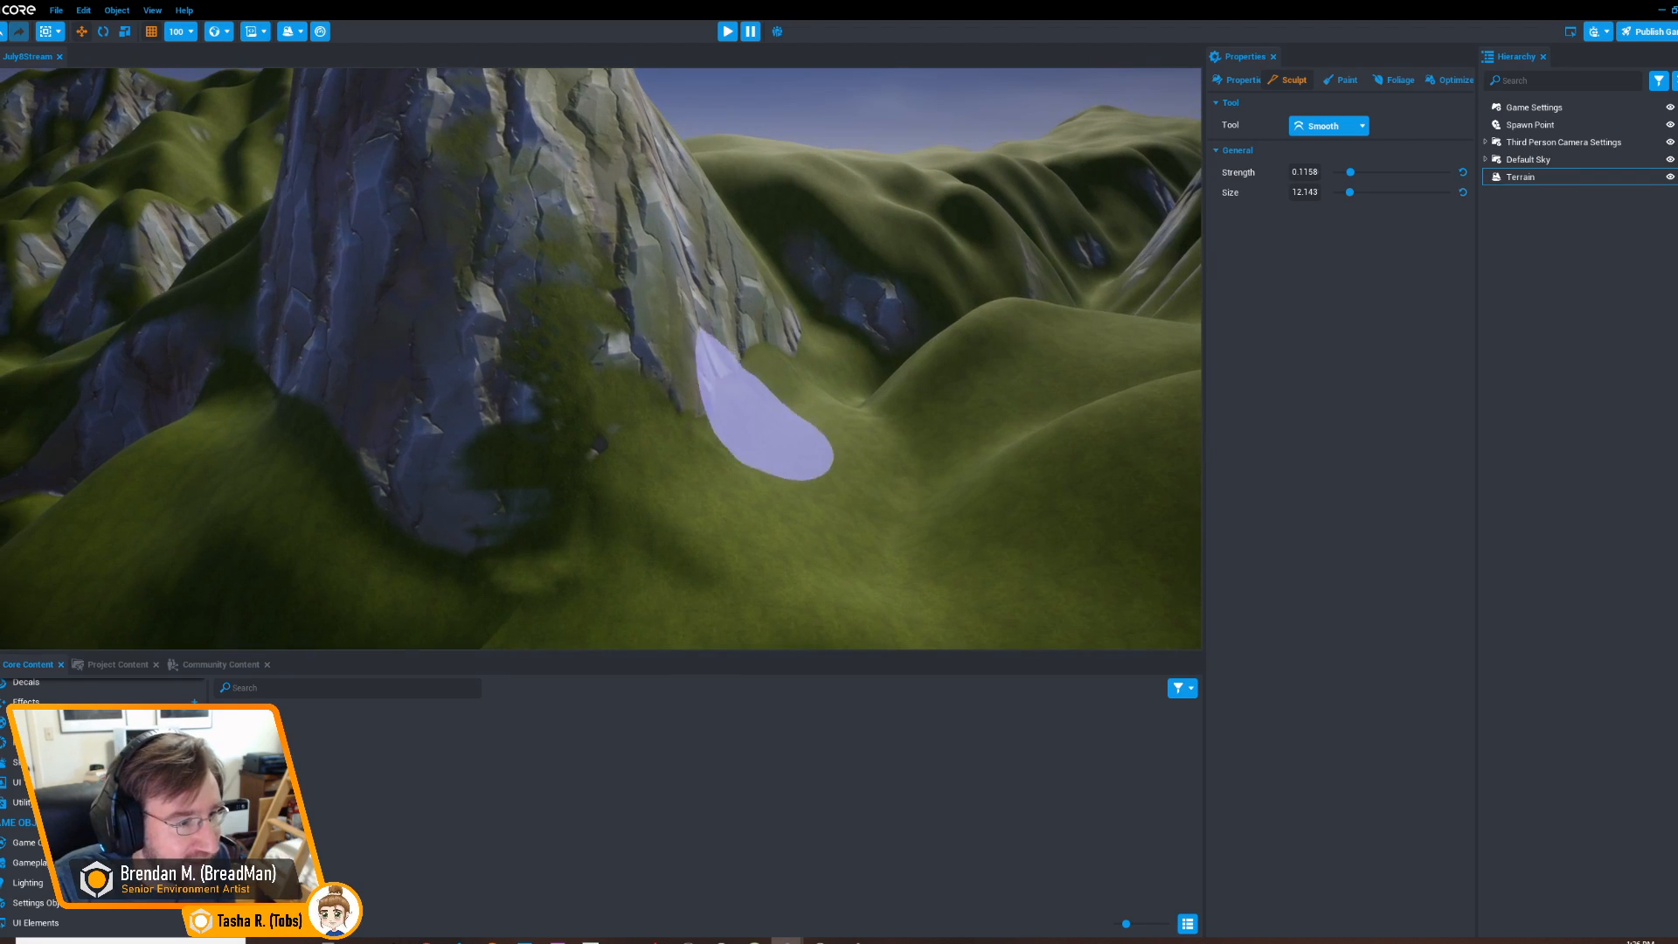
mouse_move(720, 450)
mouse_down()
mouse_move(538, 273)
mouse_move(594, 504)
mouse_up()
right_drag(730, 457, 673, 463)
drag(672, 463, 621, 516)
mouse_move(730, 515)
right_down()
mouse_move(712, 516)
mouse_move(734, 343)
right_up()
Smooth the trimmed ridge of the spire from its upper part down toward the base
drag(743, 258, 936, 580)
mouse_move(821, 498)
right_down()
mouse_move(805, 487)
mouse_move(947, 457)
mouse_move(808, 483)
mouse_move(765, 297)
right_up()
right_drag(996, 489, 1012, 456)
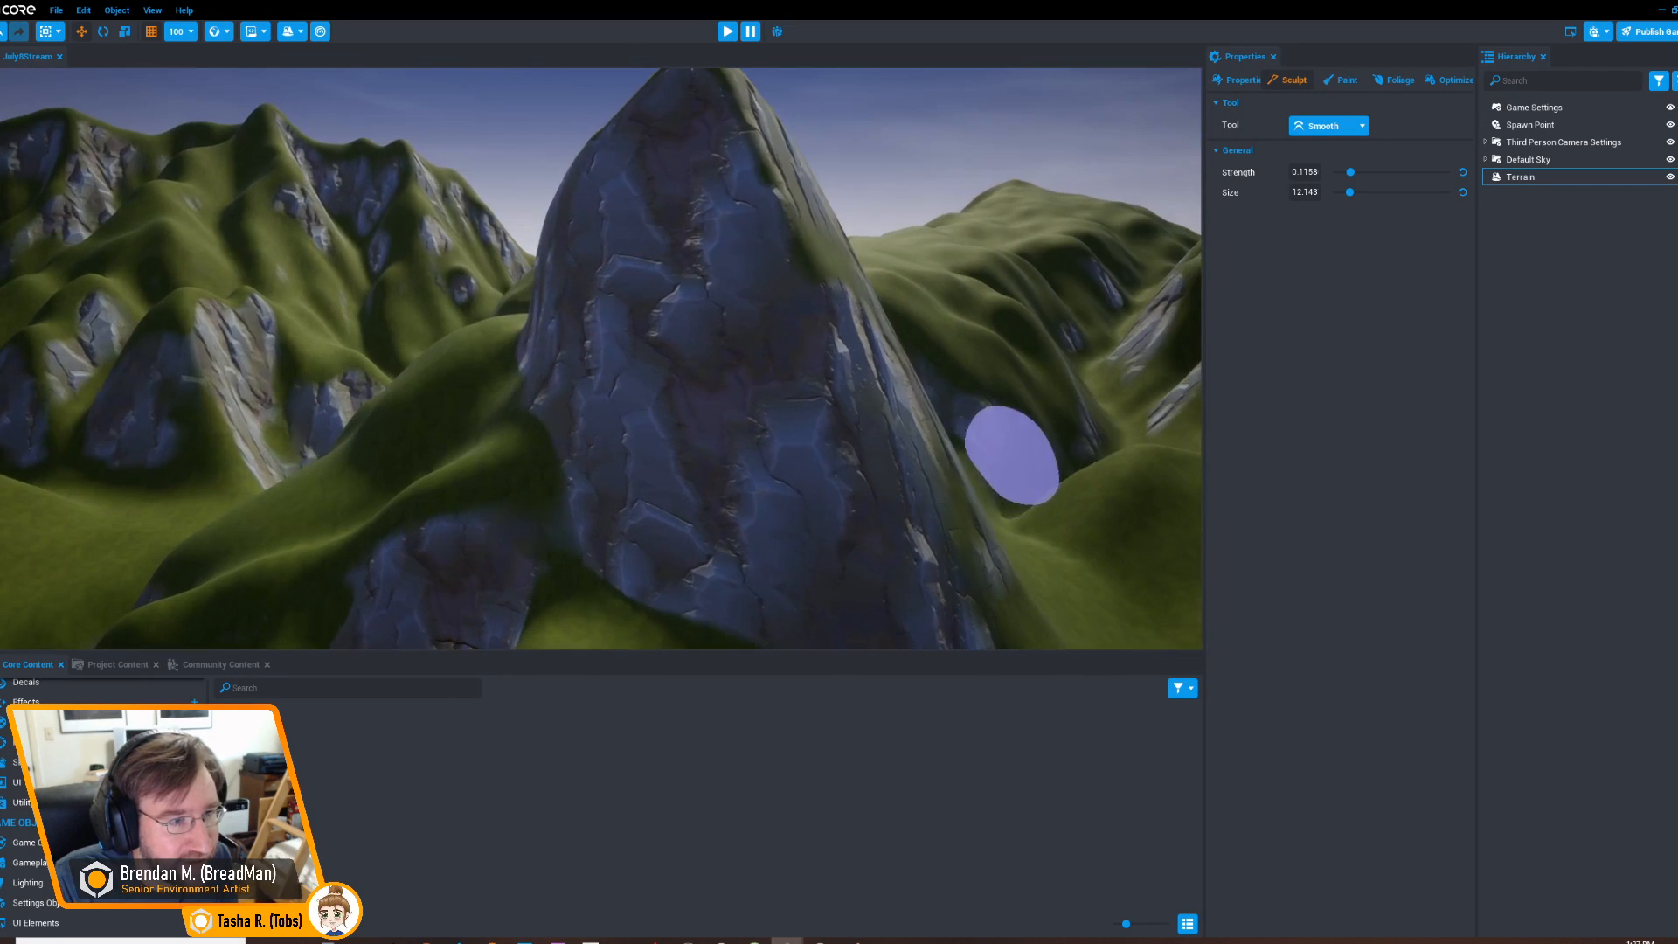
Examine the sculpted spire, cave and surrounding valley from several viewpoints
mouse_move(853, 337)
right_down()
mouse_move(1003, 359)
mouse_move(909, 416)
mouse_move(951, 422)
mouse_move(806, 442)
mouse_move(745, 374)
mouse_move(734, 457)
mouse_move(629, 457)
mouse_move(888, 431)
mouse_move(922, 433)
mouse_move(805, 442)
mouse_move(888, 468)
mouse_move(919, 459)
right_up()
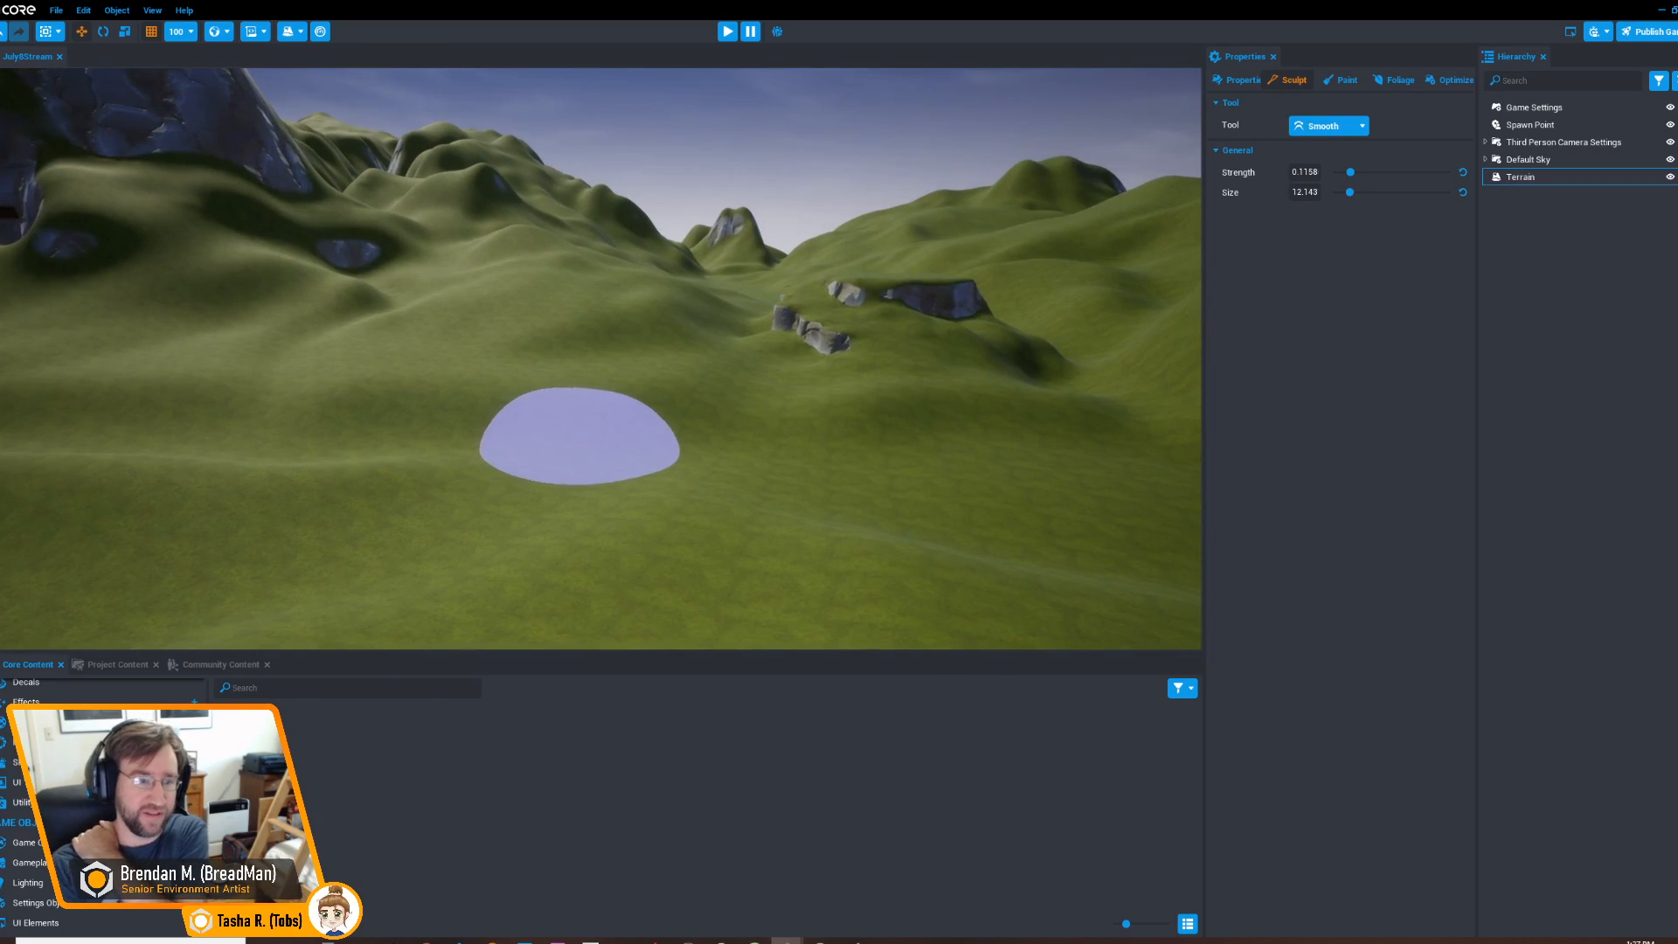
middle_drag(603, 439, 778, 470)
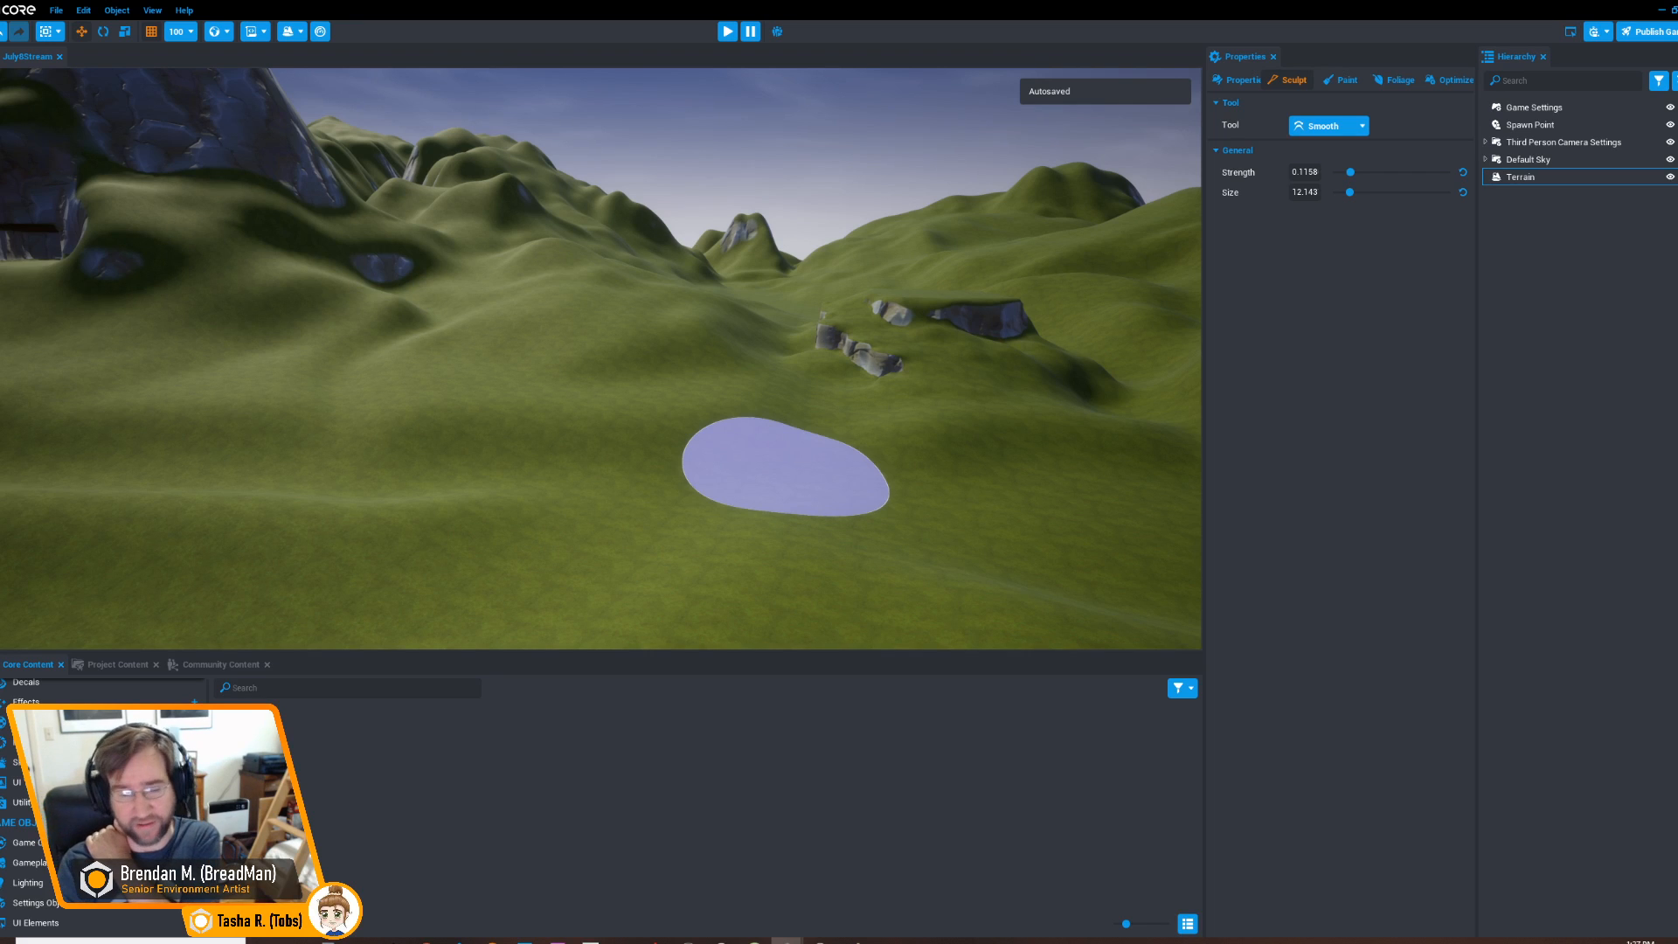
middle_drag(438, 427, 301, 482)
mouse_move(513, 436)
right_down()
mouse_move(449, 431)
mouse_move(479, 473)
right_up()
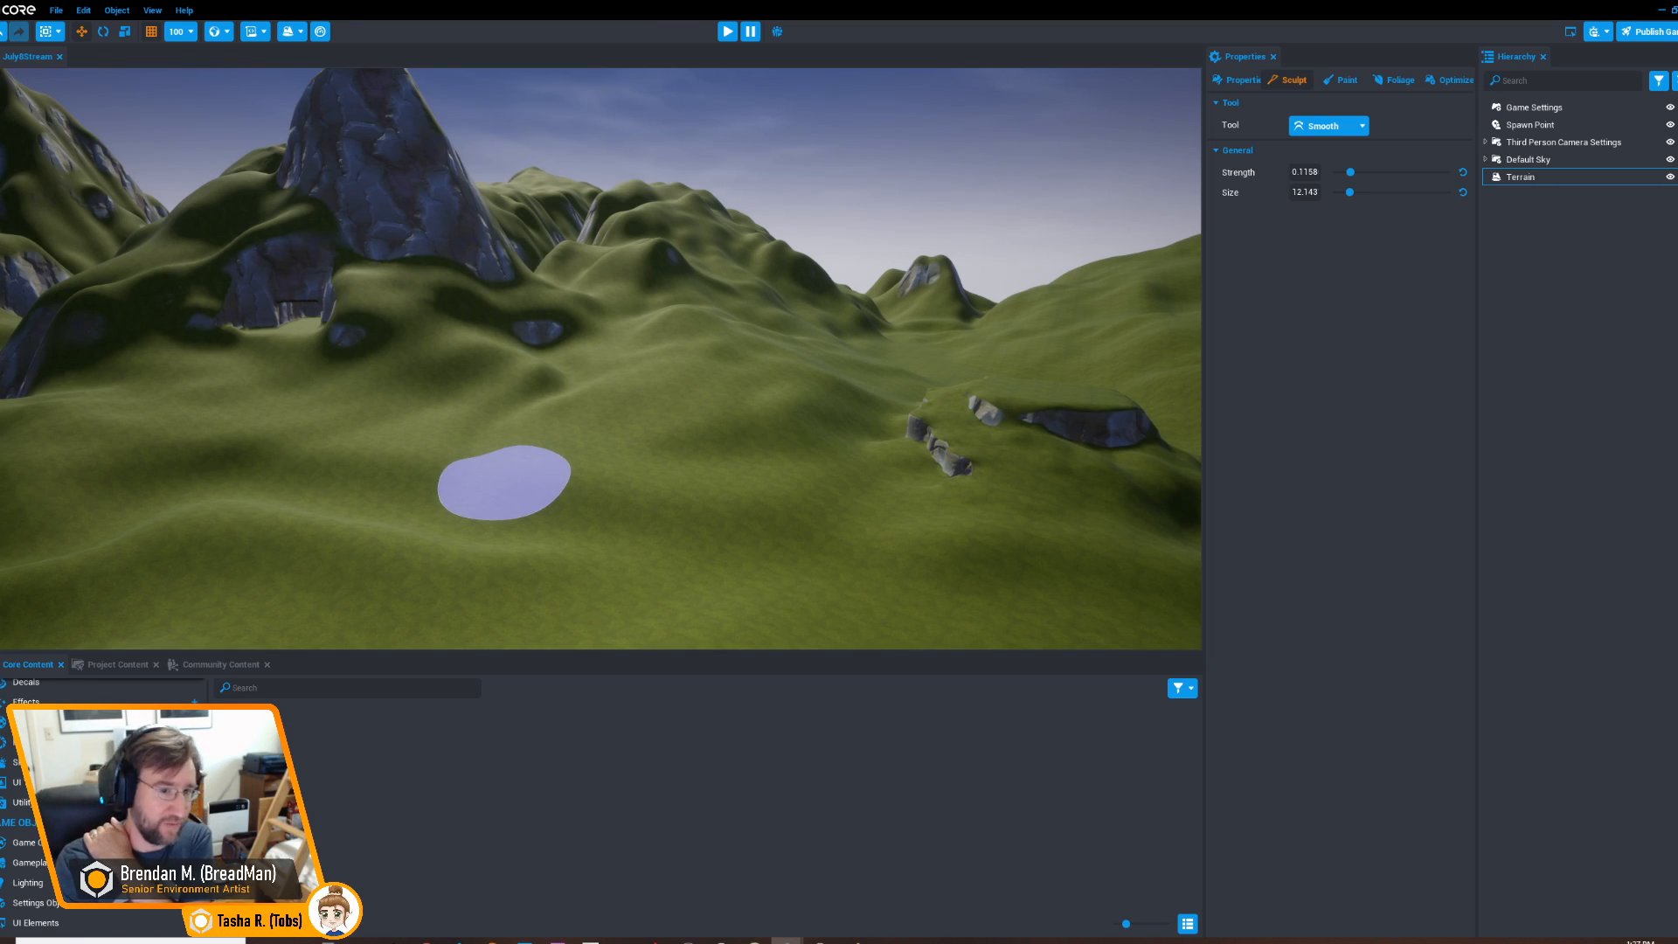
right_drag(589, 404, 574, 428)
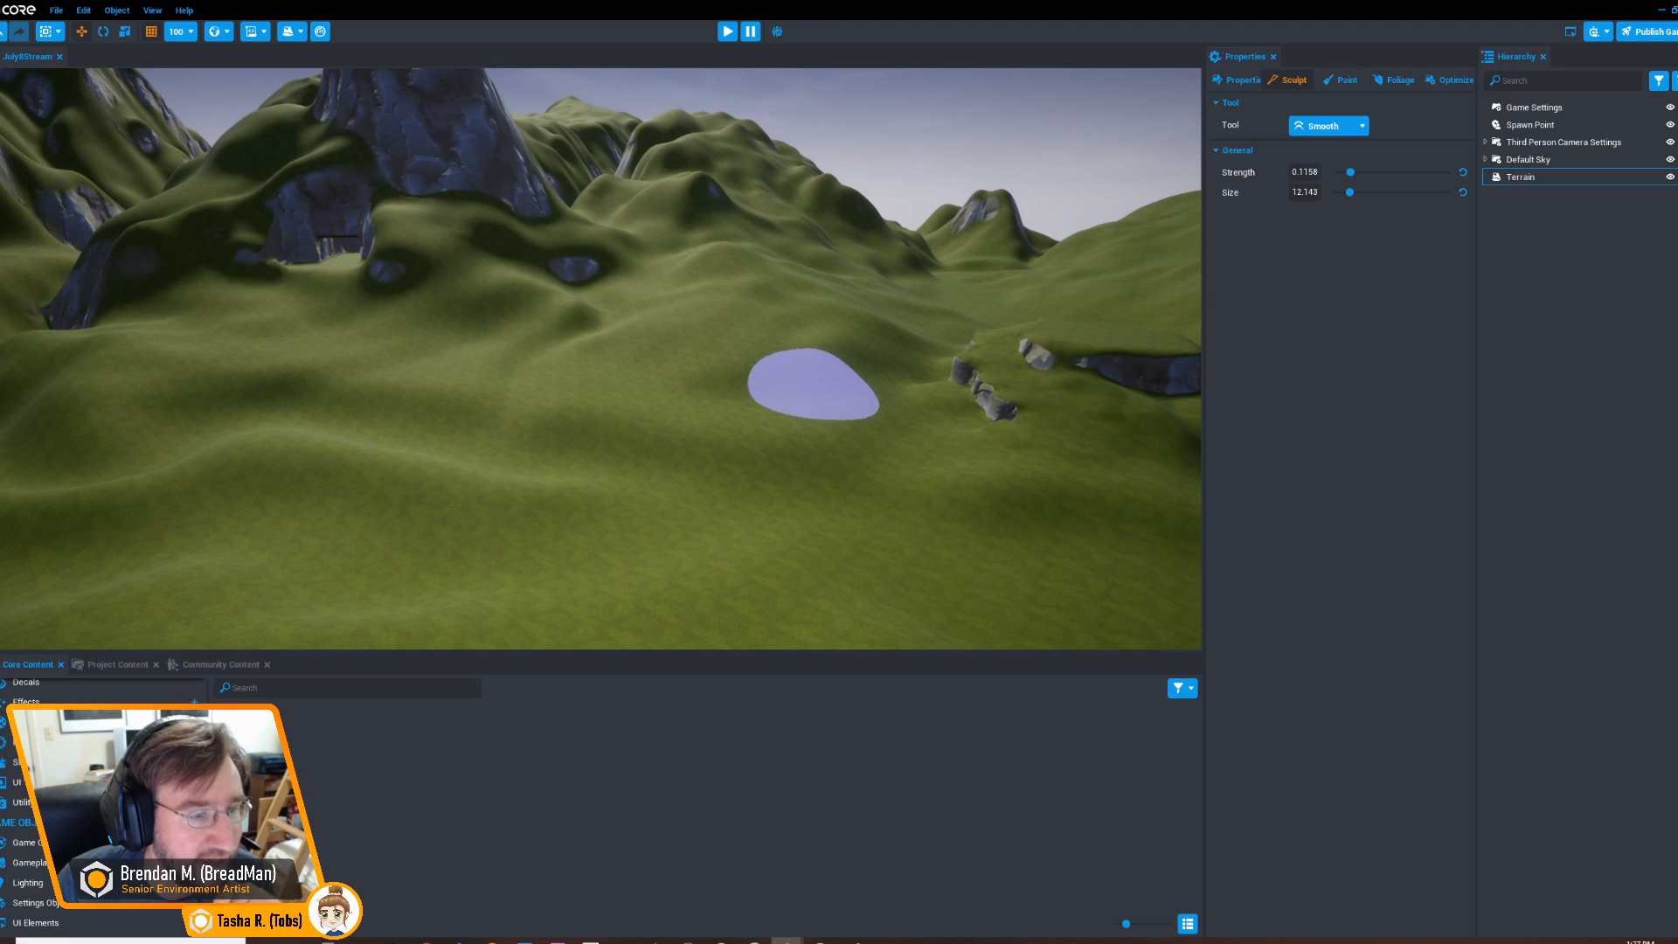
mouse_move(685, 441)
right_down()
mouse_move(487, 402)
mouse_move(737, 440)
mouse_move(524, 443)
mouse_move(637, 447)
mouse_move(420, 416)
right_up()
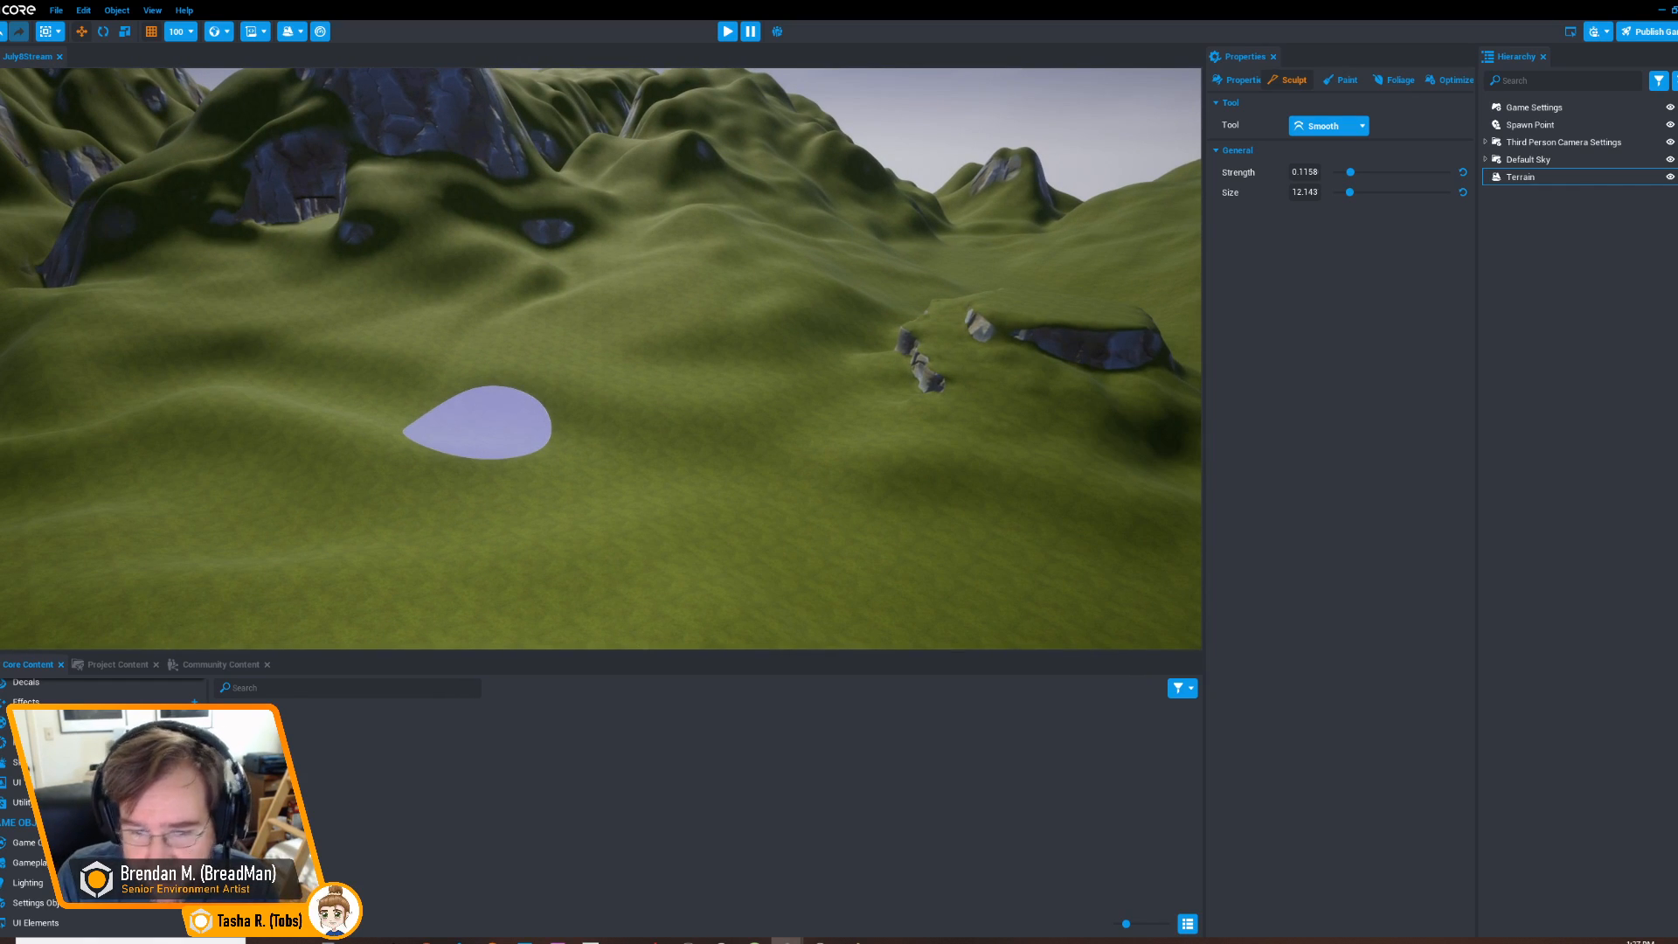
mouse_move(656, 449)
right_down()
mouse_move(711, 449)
mouse_move(318, 442)
right_up()
mouse_move(578, 446)
right_down()
mouse_move(781, 453)
mouse_move(986, 416)
mouse_move(655, 442)
mouse_move(367, 498)
mouse_move(367, 476)
mouse_move(498, 442)
mouse_move(262, 404)
mouse_move(410, 472)
mouse_move(393, 430)
right_up()
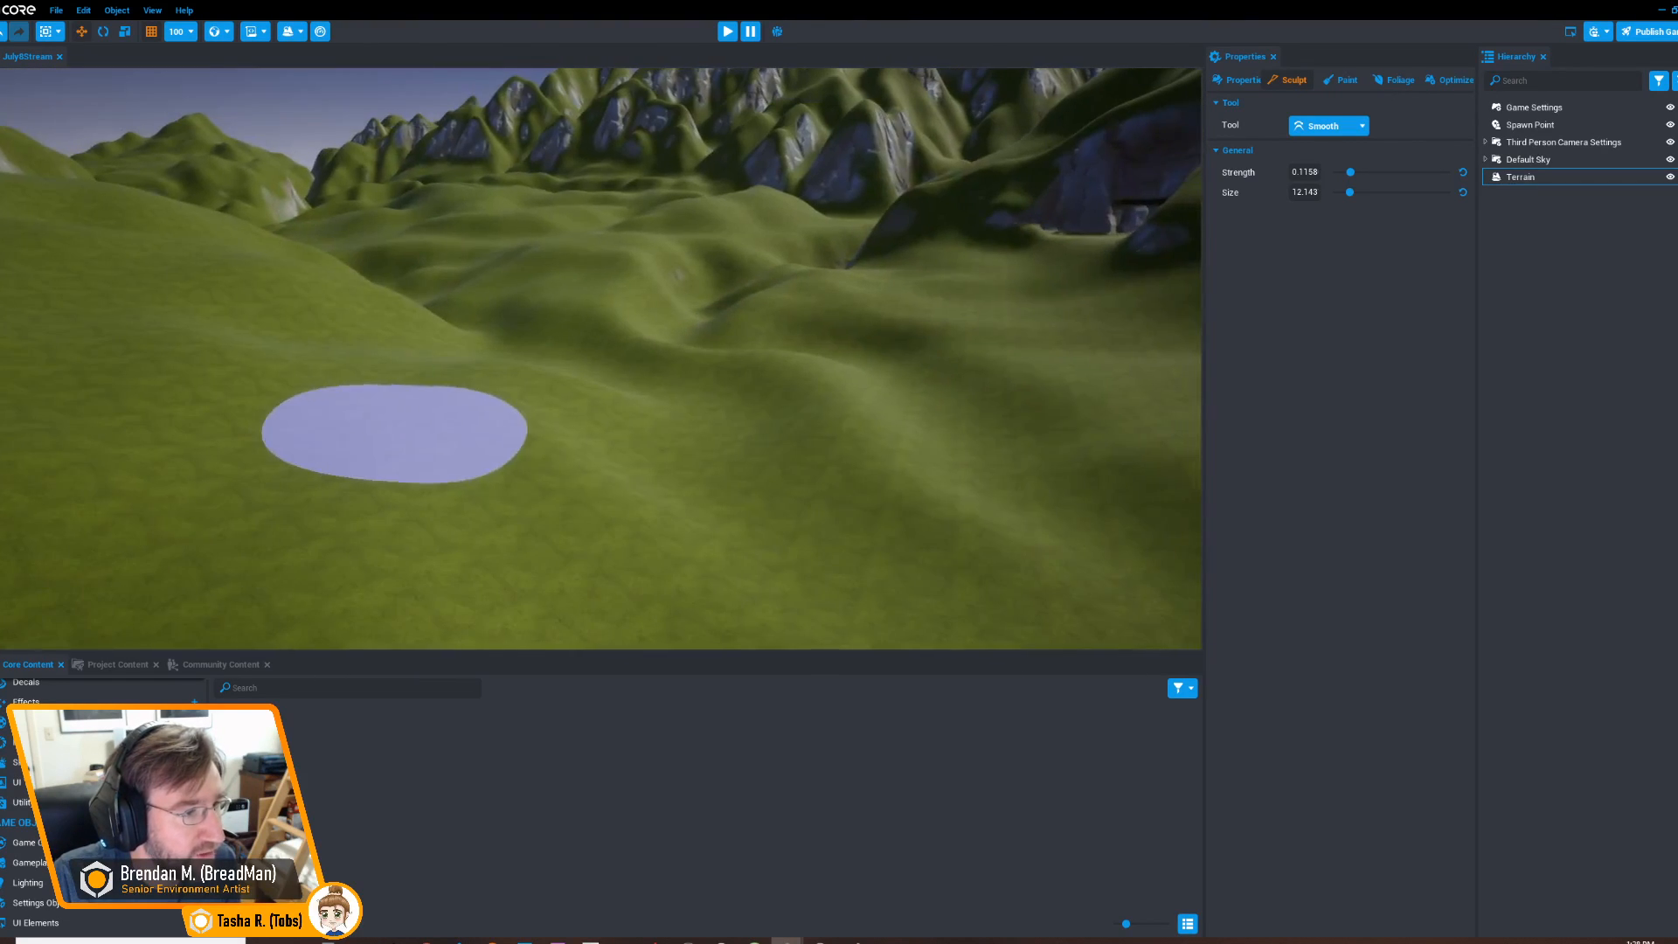
Try painting a brown dirt path across the grassy valley with the paint strength at 1.0
click(1344, 79)
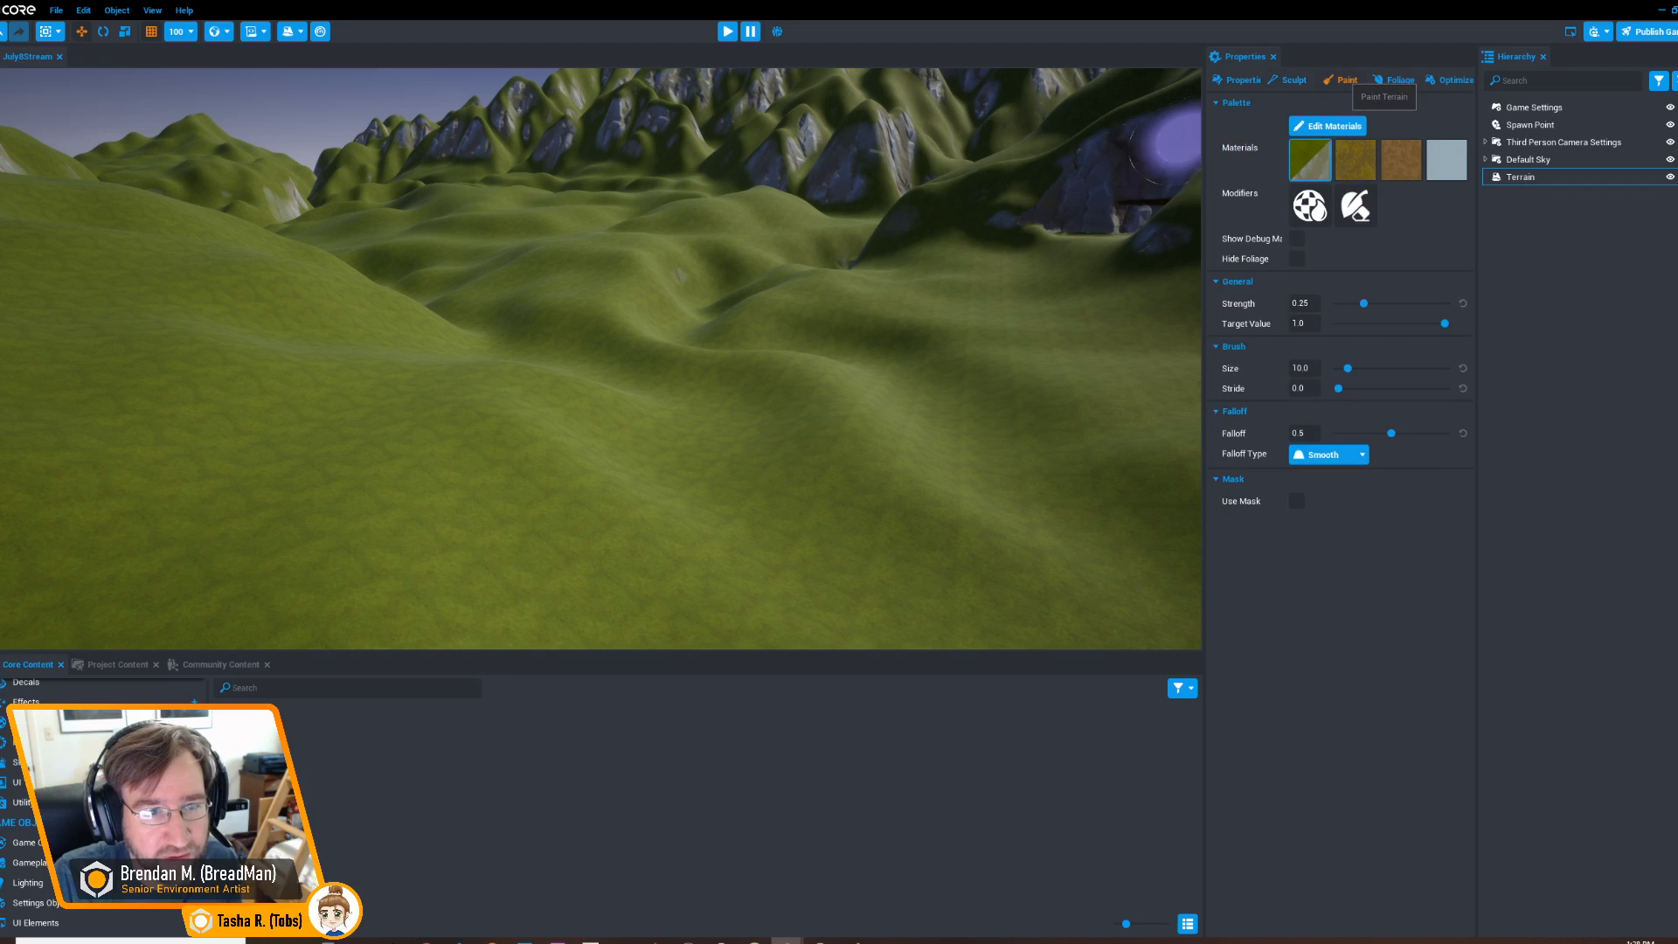
mouse_move(601, 347)
right_down()
mouse_move(816, 375)
mouse_move(790, 367)
mouse_move(854, 386)
mouse_move(852, 402)
right_up()
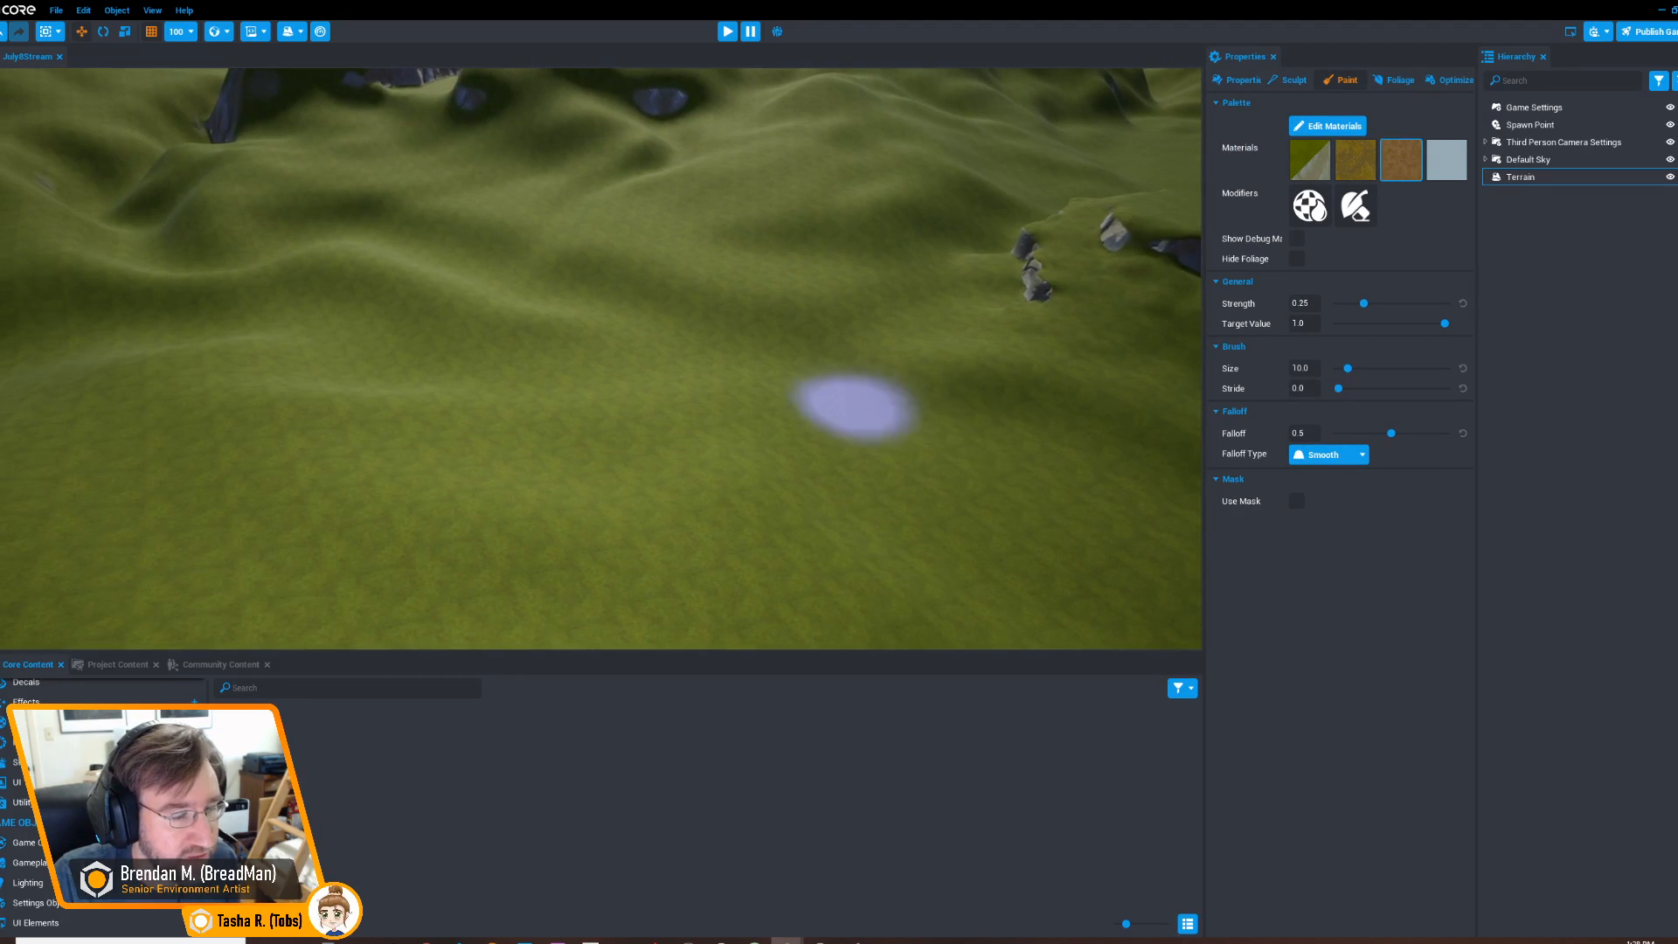
mouse_move(429, 412)
right_down()
mouse_move(685, 395)
mouse_move(401, 390)
right_up()
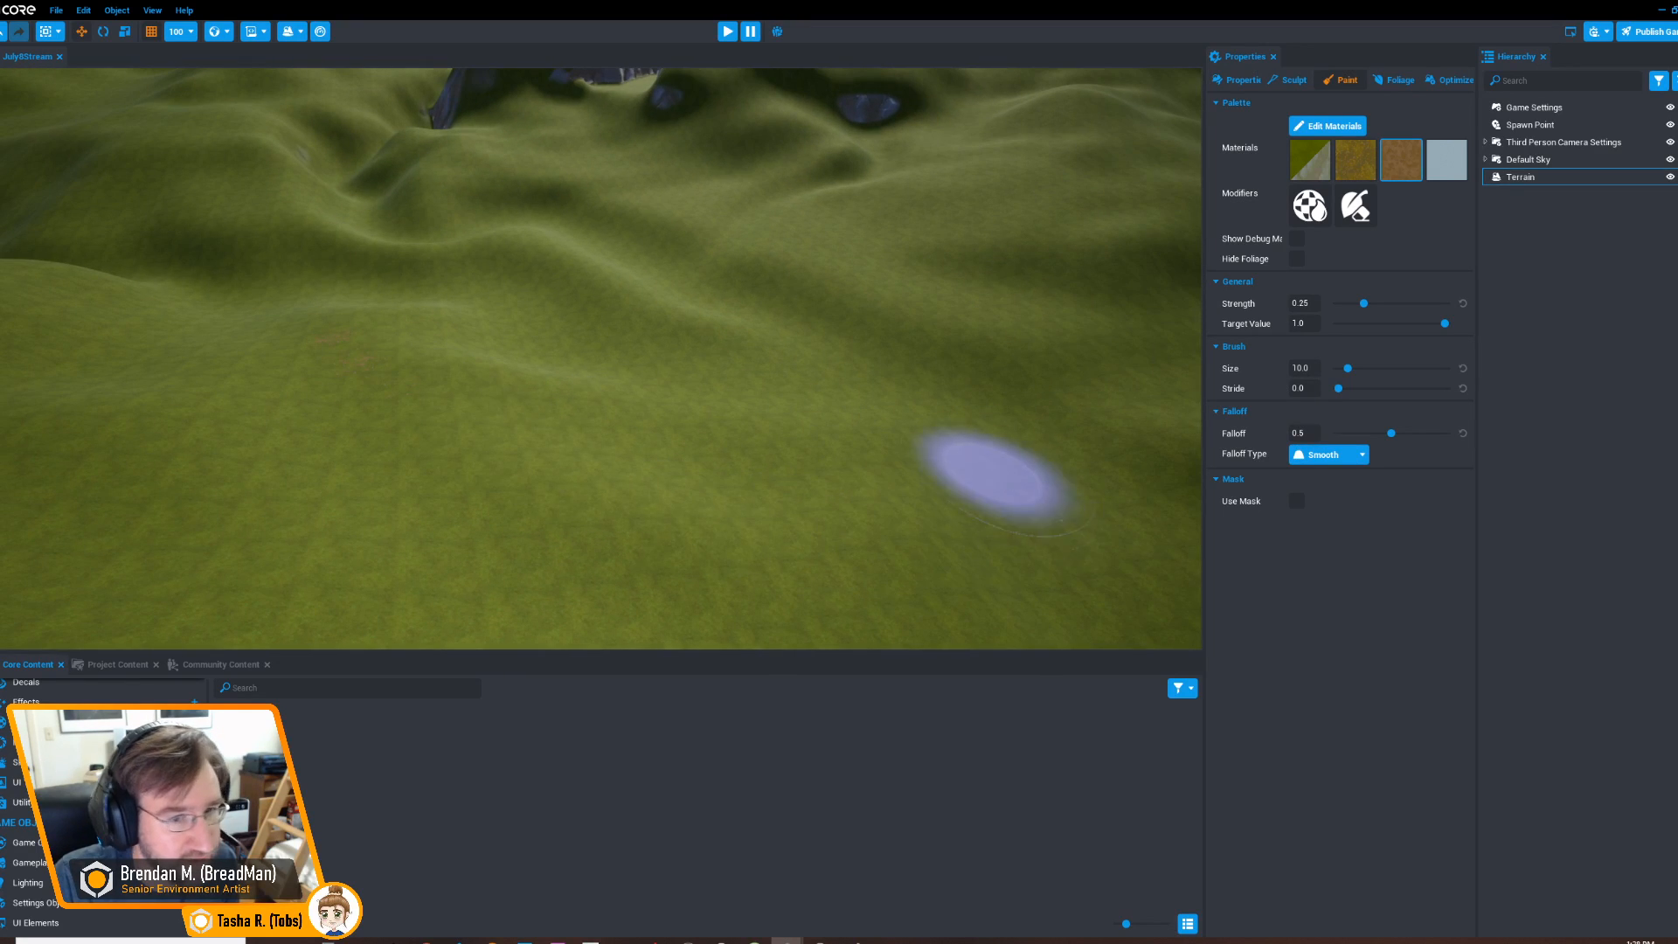
mouse_move(323, 389)
mouse_down()
mouse_move(516, 472)
mouse_move(1188, 489)
mouse_up()
mouse_move(594, 535)
right_down()
mouse_move(779, 540)
mouse_move(244, 506)
mouse_move(349, 502)
mouse_move(341, 463)
mouse_move(376, 524)
mouse_move(270, 485)
mouse_move(569, 457)
mouse_move(554, 446)
mouse_move(667, 516)
mouse_move(646, 349)
mouse_move(442, 468)
mouse_move(457, 438)
mouse_move(292, 449)
mouse_move(532, 393)
right_up()
mouse_move(533, 394)
mouse_down()
mouse_move(673, 390)
mouse_move(765, 180)
mouse_up()
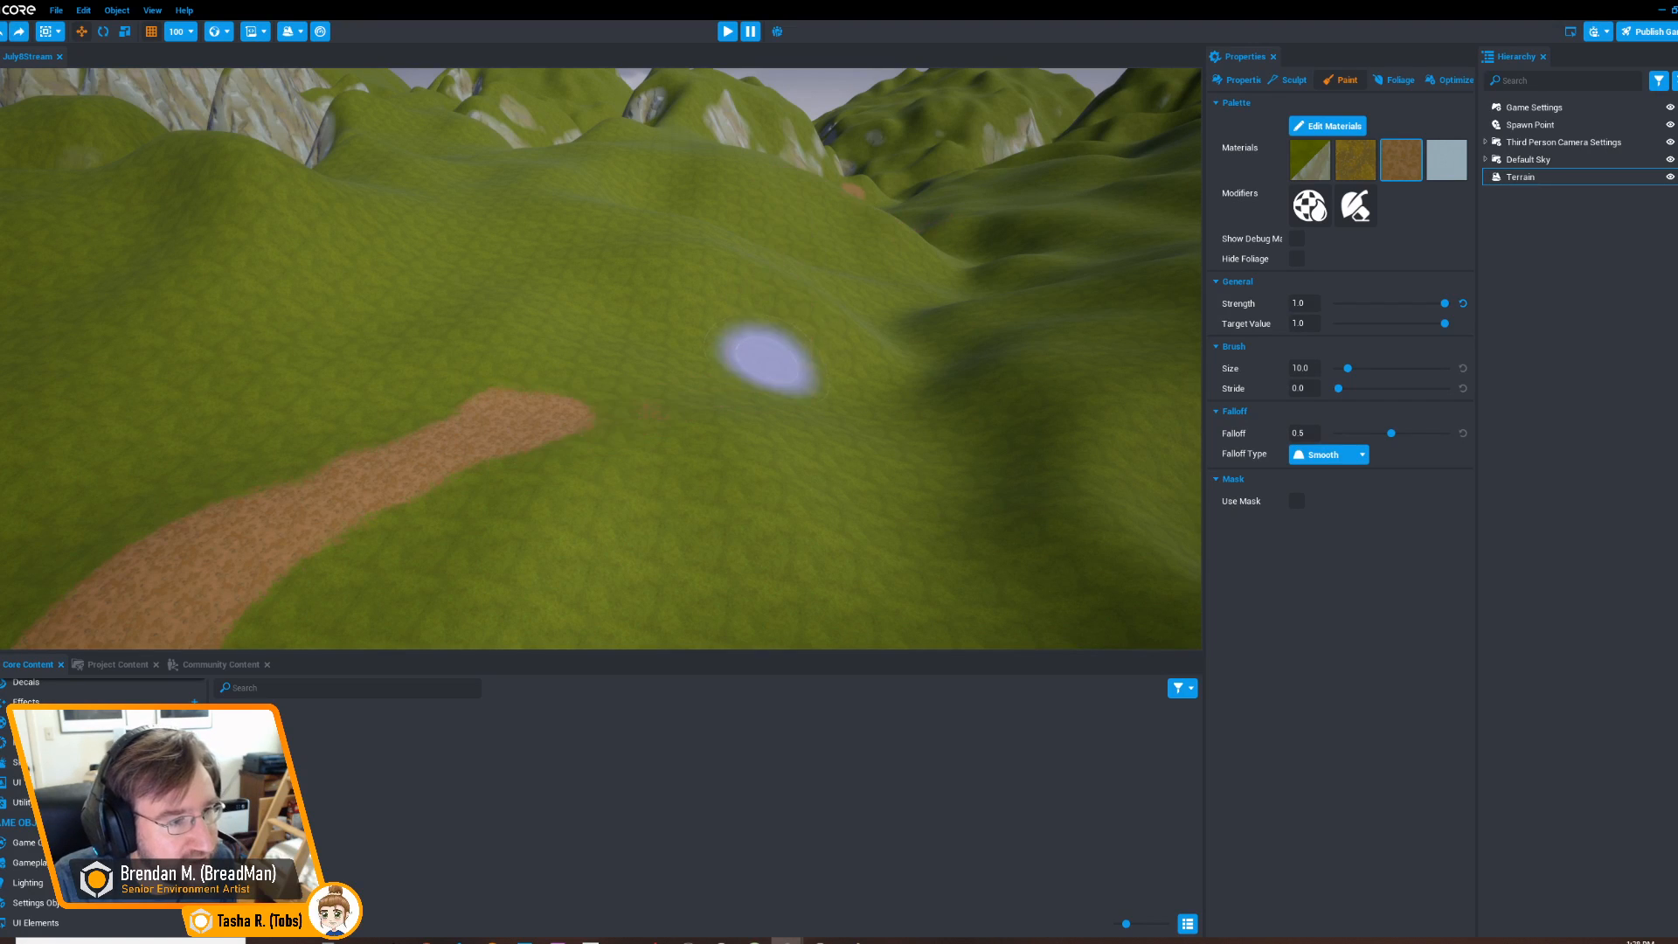
key(ctrl+z)
mouse_move(846, 349)
right_down()
mouse_move(655, 411)
mouse_move(880, 355)
mouse_move(943, 384)
mouse_move(862, 356)
mouse_move(952, 342)
right_up()
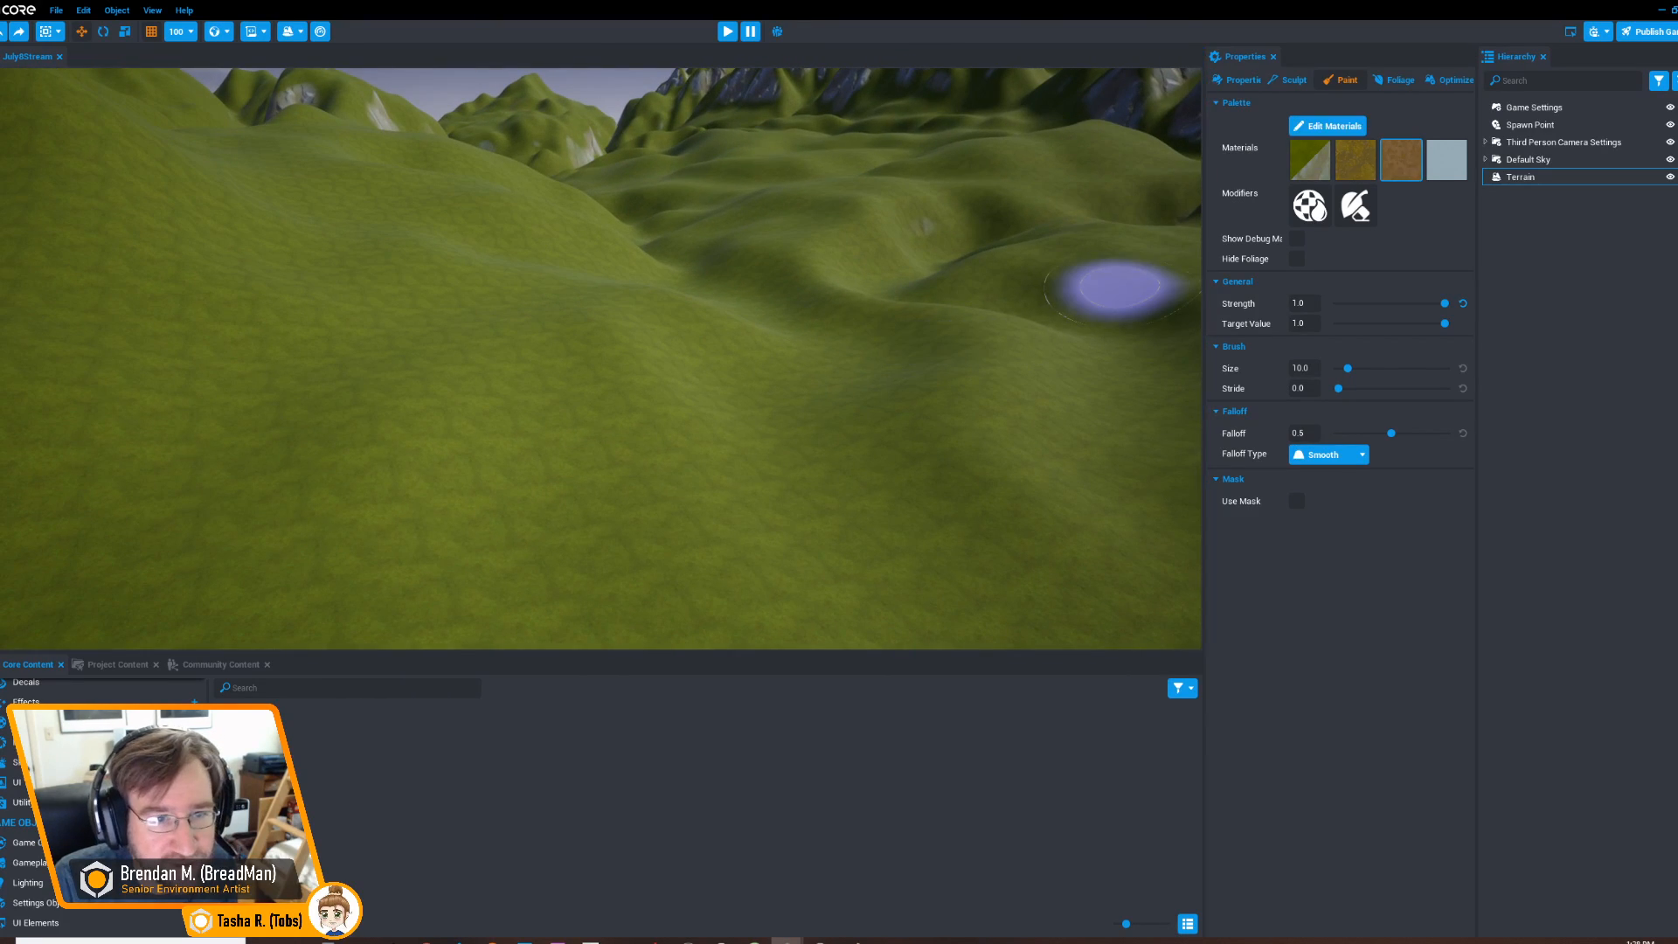
Choose the Level sculpting tool for the valley floor and set its radius to 10.250
click(1291, 80)
click(1342, 127)
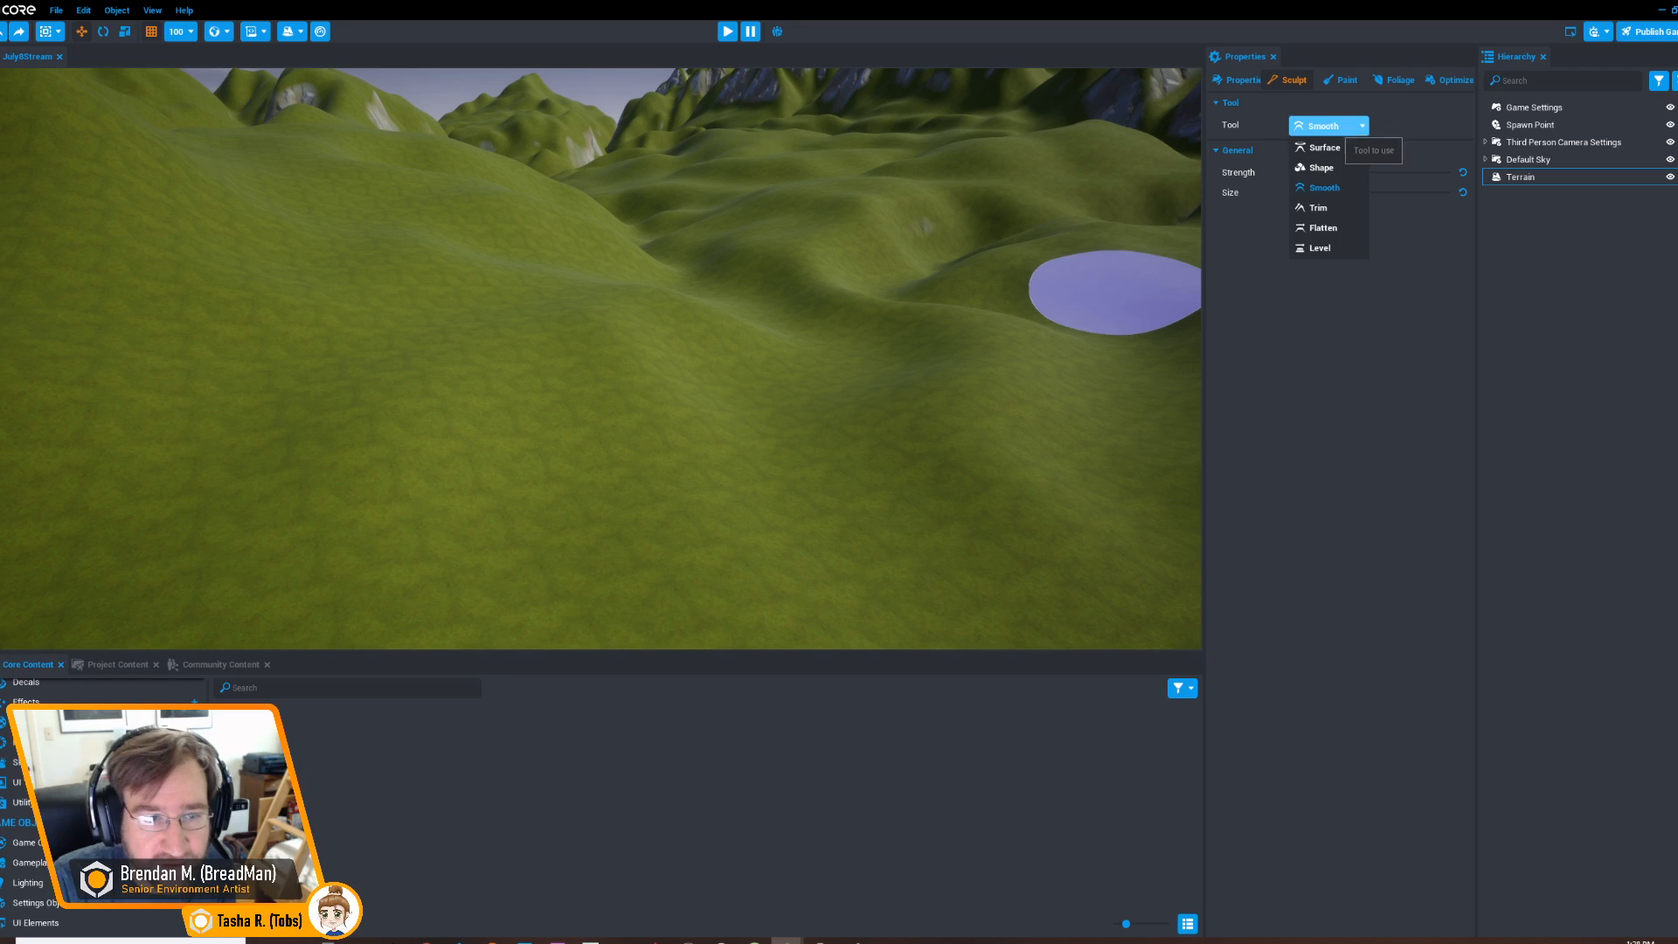
click(1320, 248)
right_drag(711, 367, 935, 371)
mouse_move(357, 536)
right_down()
mouse_move(311, 490)
mouse_move(898, 464)
mouse_move(947, 479)
right_up()
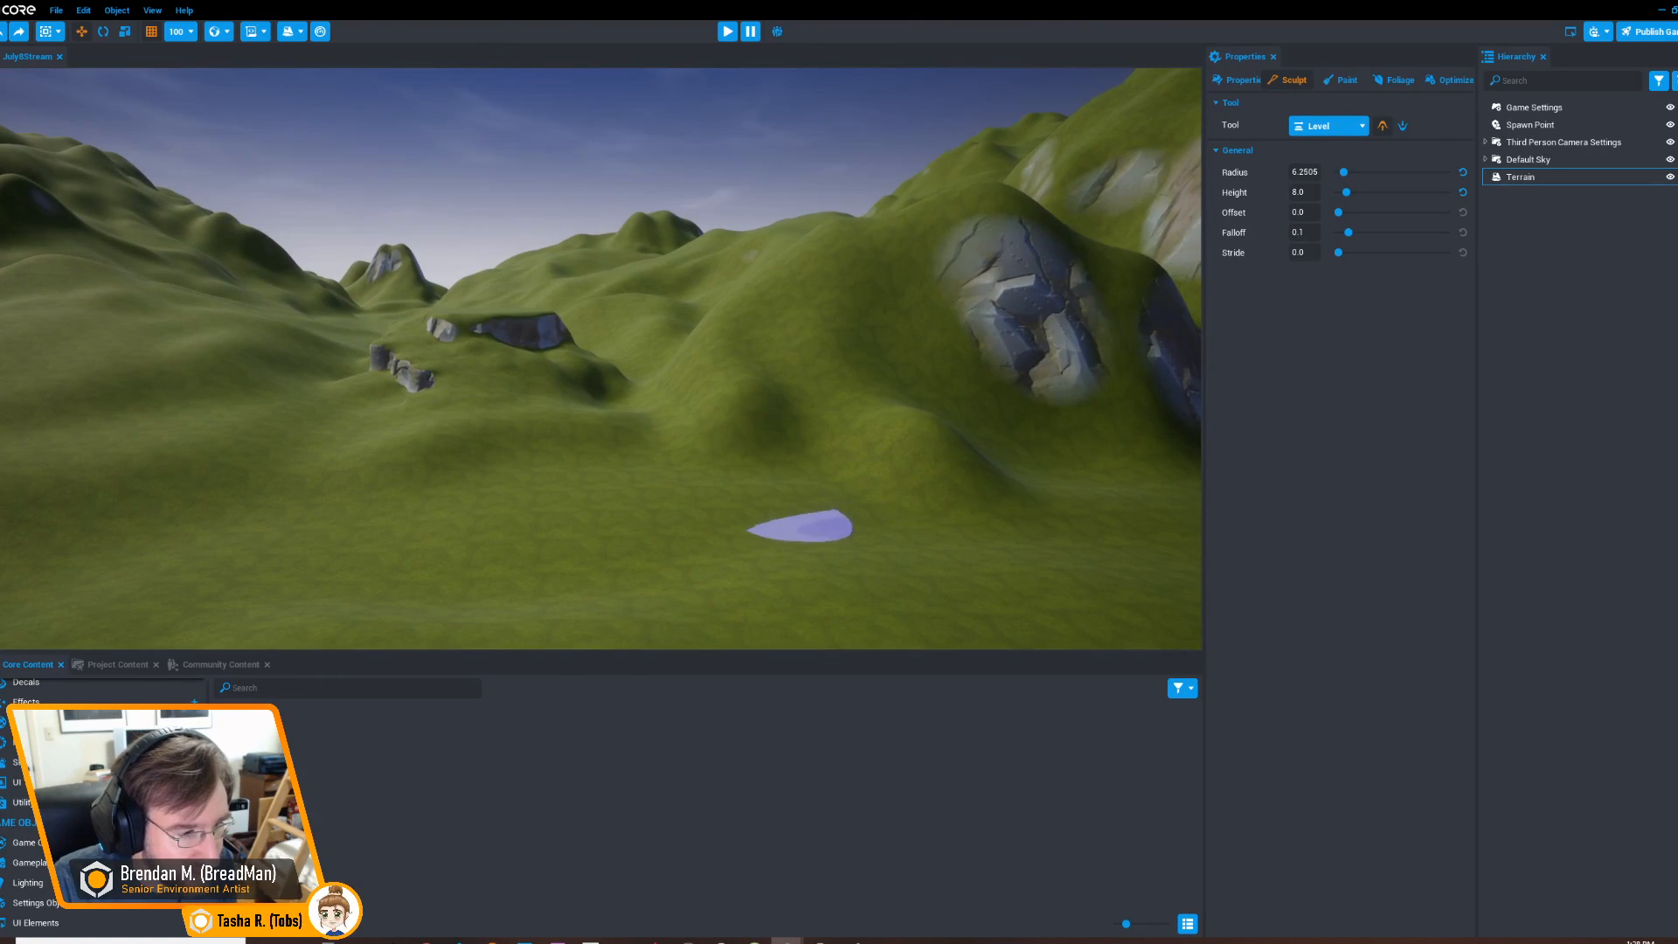
right_drag(678, 544, 678, 538)
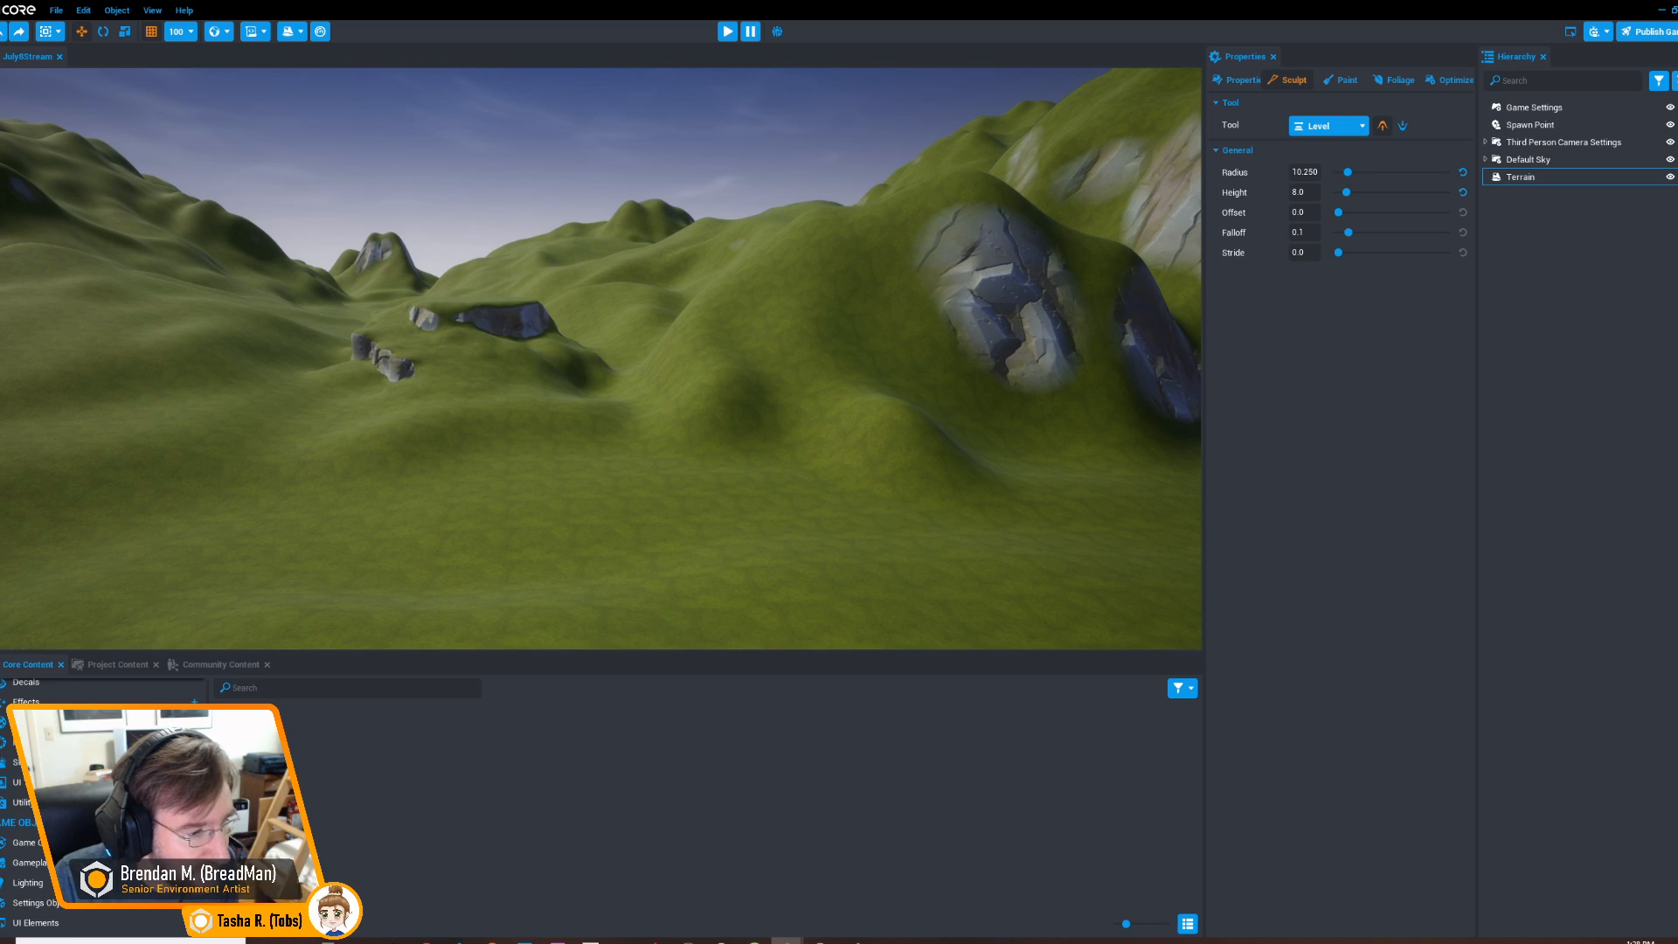
mouse_move(830, 513)
right_down()
mouse_move(328, 559)
mouse_move(362, 557)
right_up()
right_drag(830, 511, 979, 517)
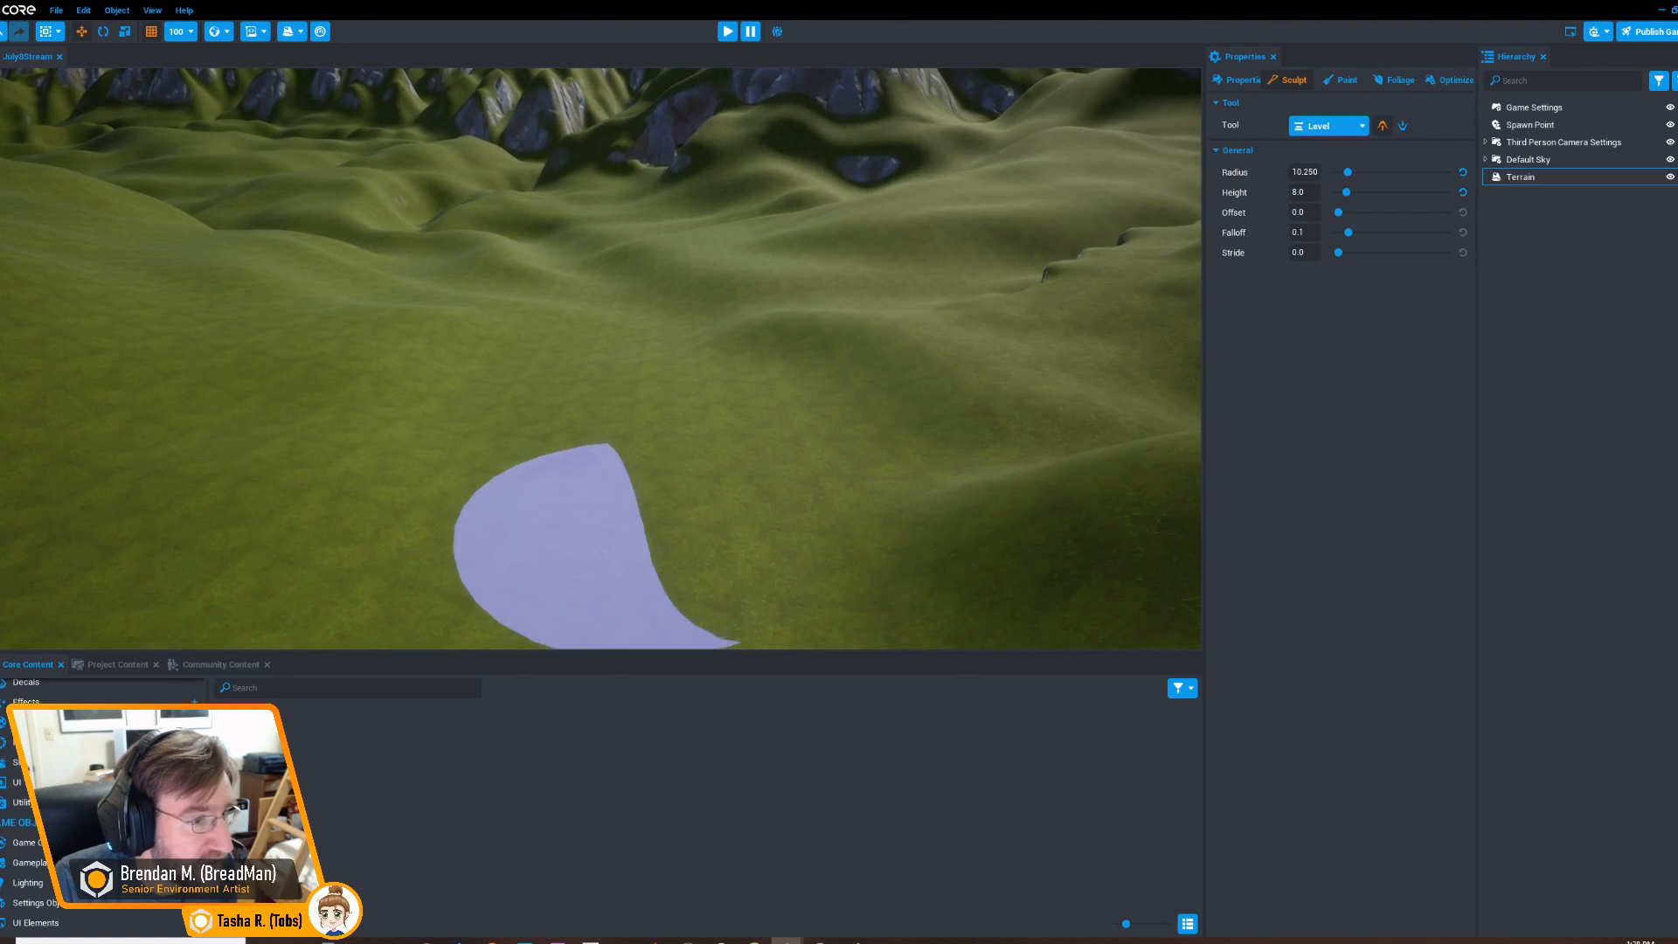
Try leveling a patch of the valley floor and undo the stroke
drag(572, 542, 616, 454)
key(ctrl+z)
mouse_move(644, 398)
right_down()
mouse_move(603, 349)
mouse_move(511, 334)
right_up()
right_drag(594, 436, 594, 454)
mouse_move(682, 411)
right_down()
mouse_move(683, 437)
mouse_move(625, 385)
mouse_move(622, 411)
mouse_move(603, 336)
mouse_move(577, 402)
mouse_move(598, 430)
right_up()
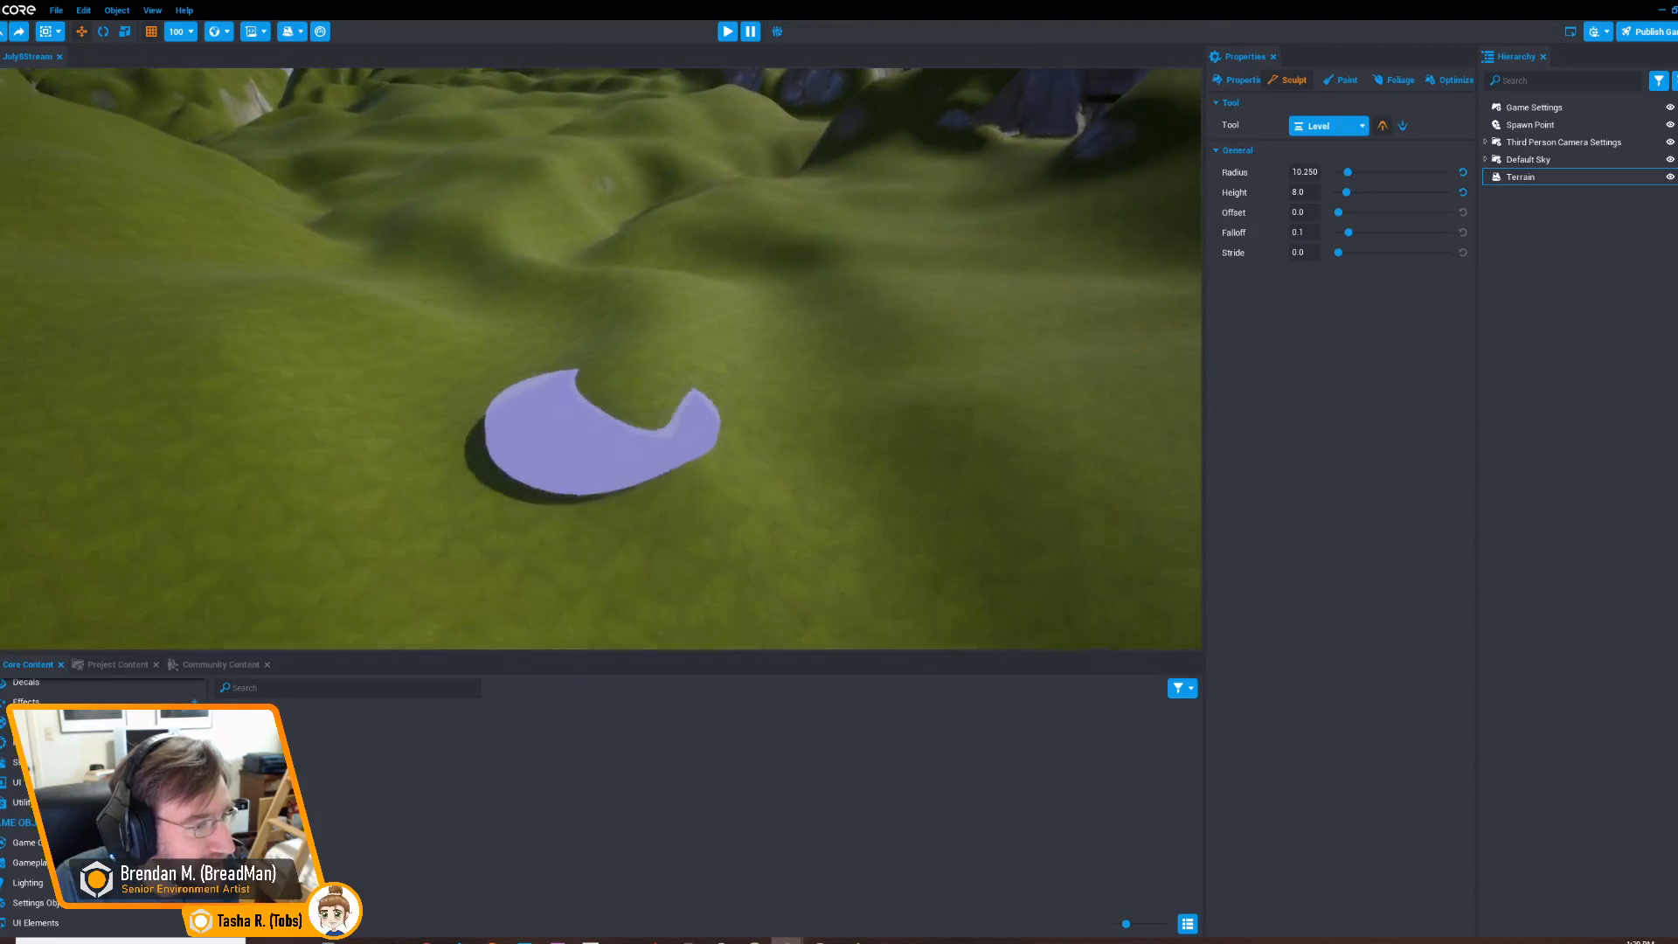
Level a flat path through the valley along the foot of the hillside
click(550, 549)
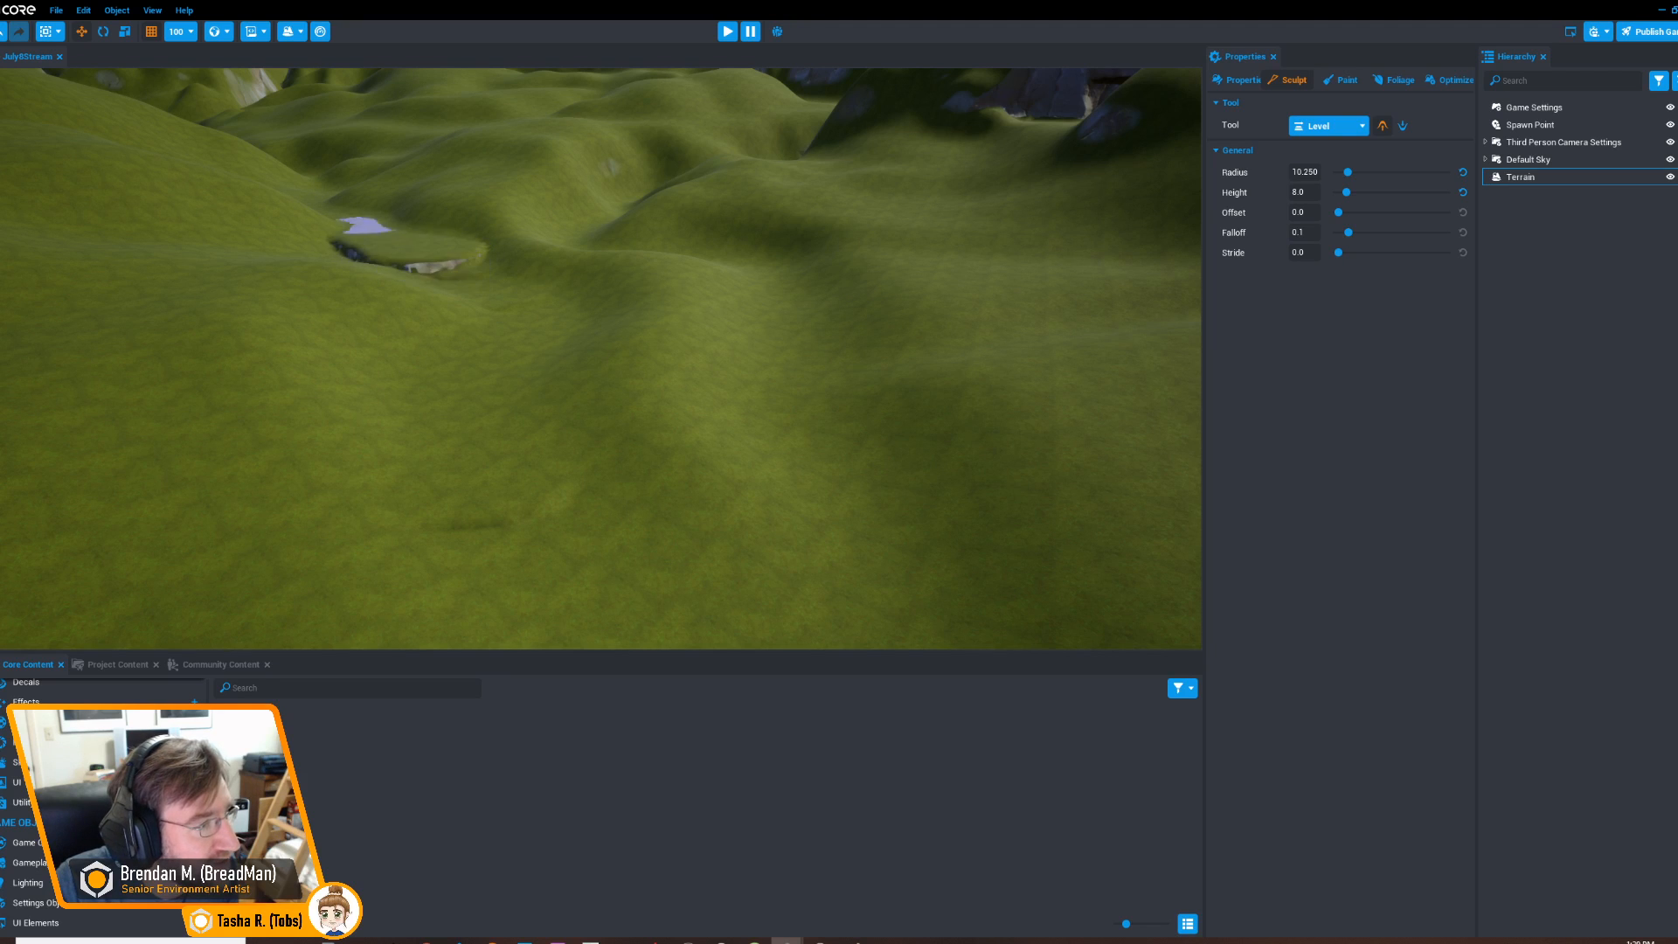
mouse_move(398, 253)
right_down()
mouse_move(411, 174)
mouse_move(516, 188)
mouse_move(489, 297)
right_up()
drag(350, 292, 454, 336)
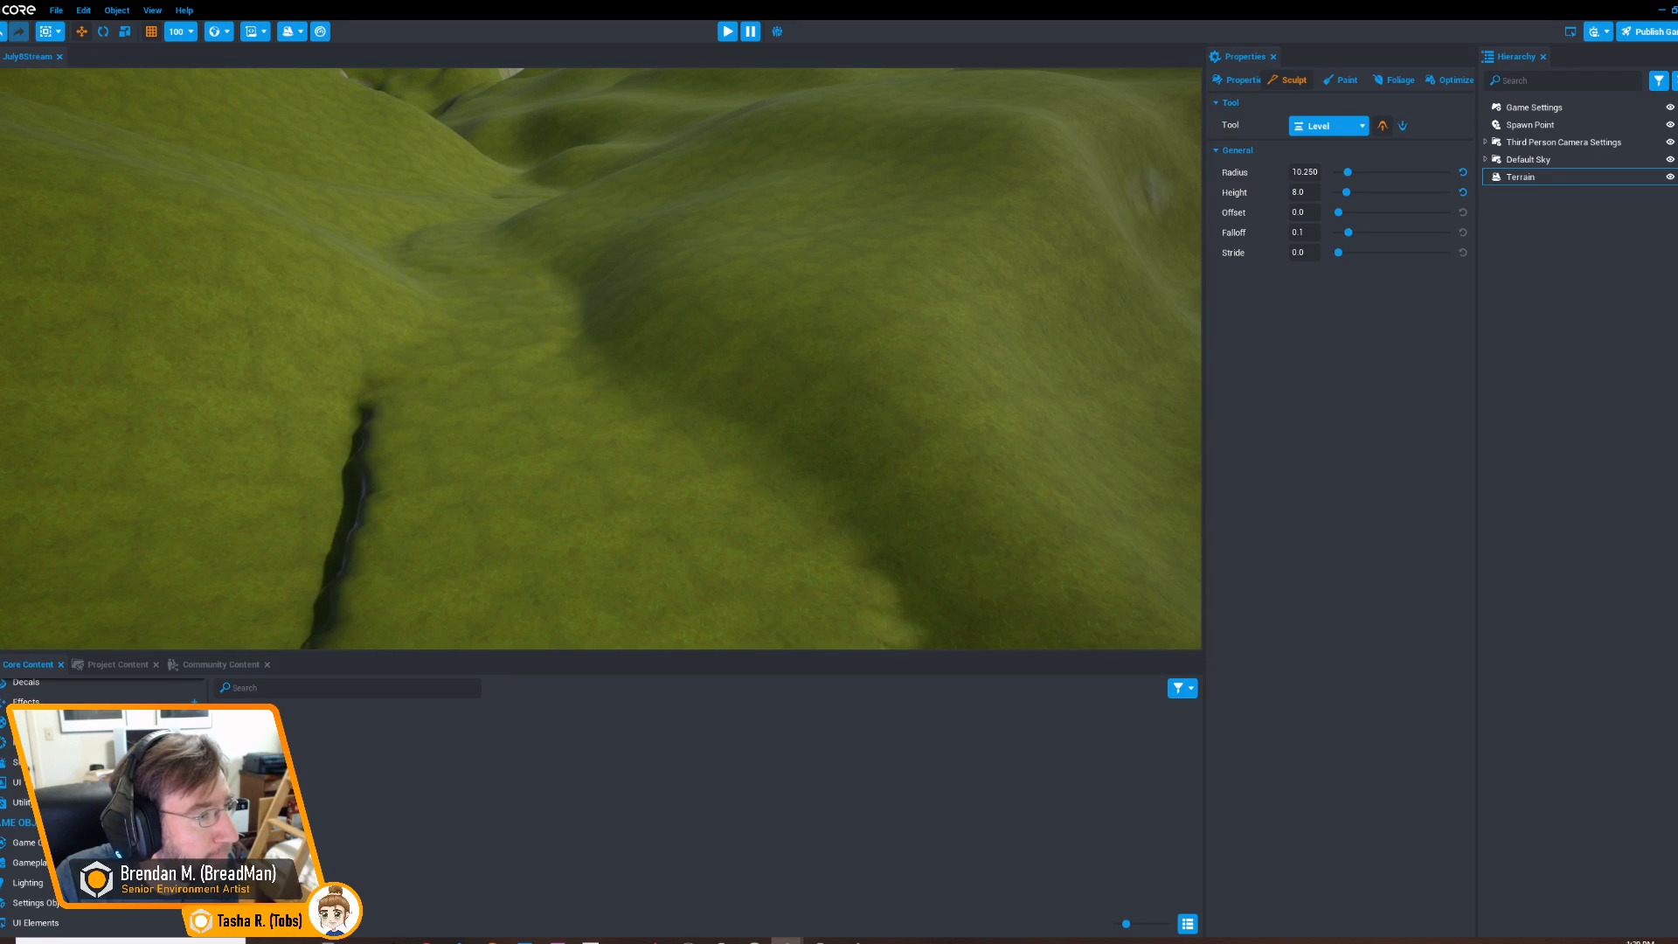
mouse_move(437, 266)
shift+mouse_down()
mouse_move(424, 262)
mouse_move(460, 236)
shift+mouse_up()
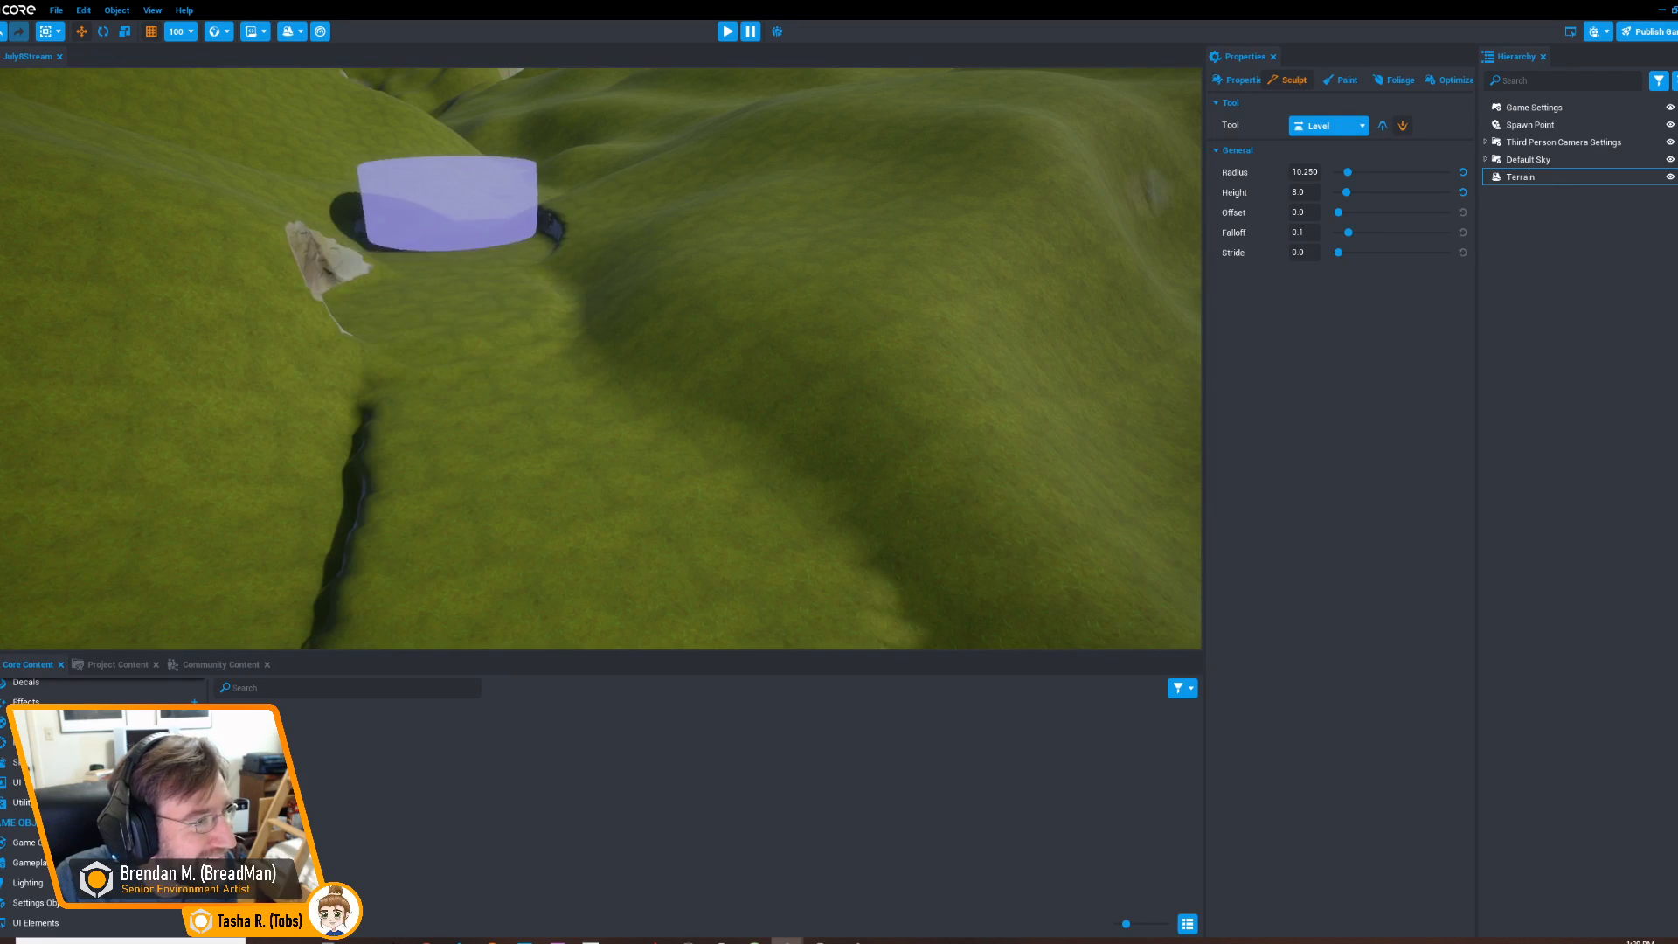
shift+drag(464, 179, 521, 153)
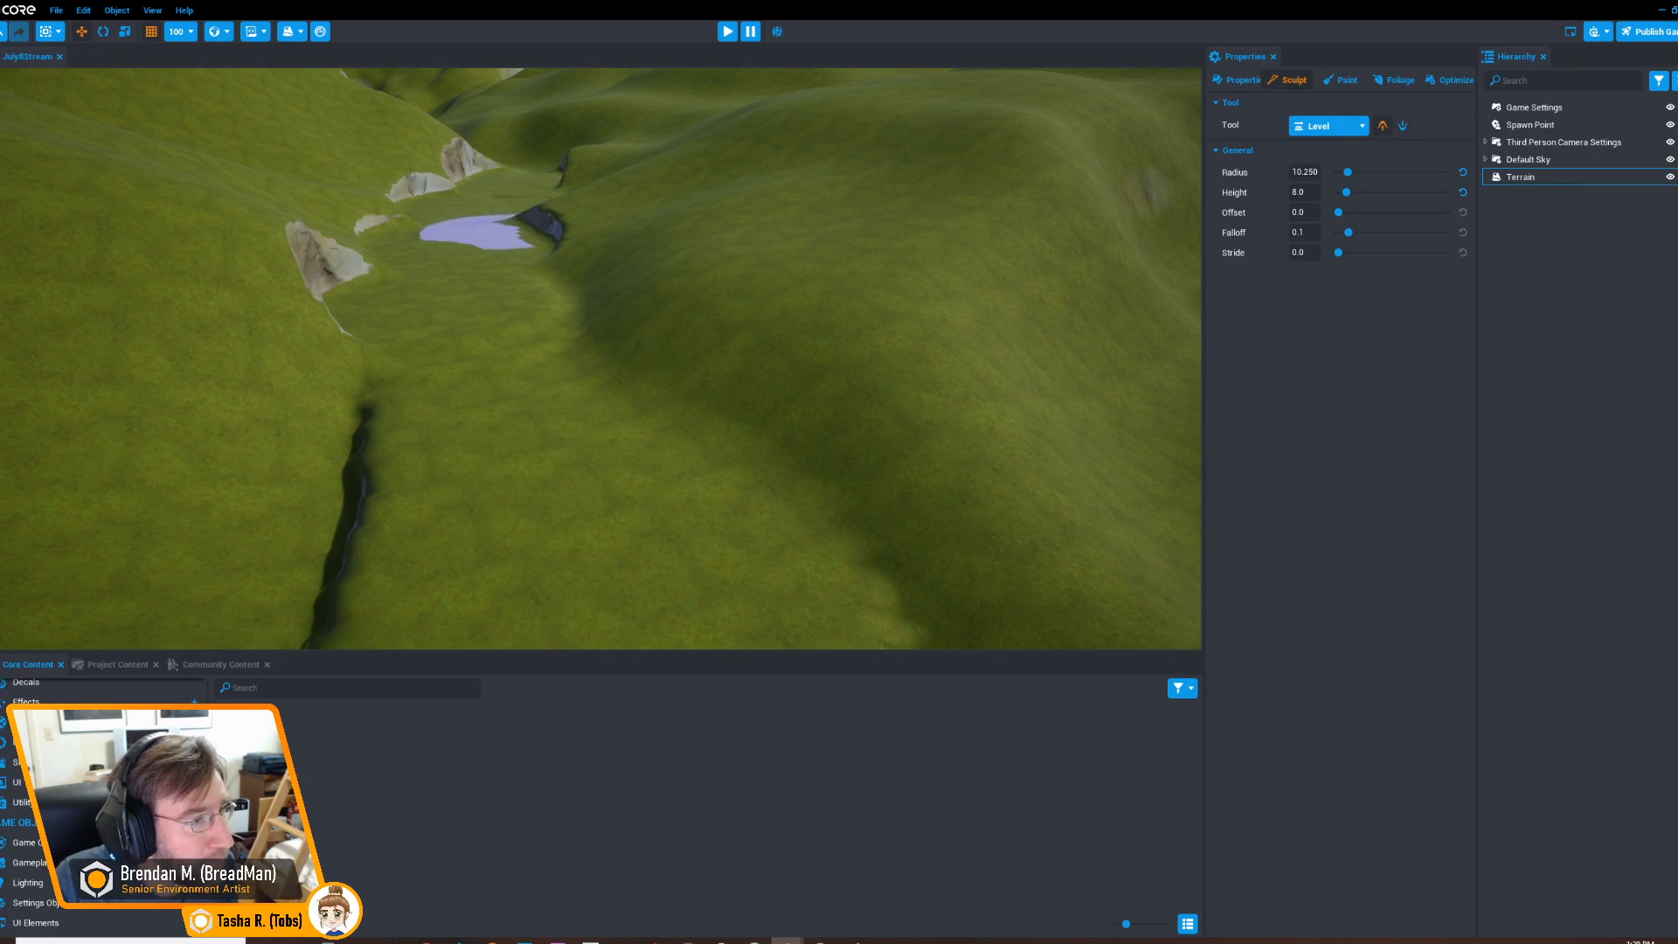
Extend the leveled path toward the near slope and carve further into the ground along its course
drag(516, 319, 508, 393)
mouse_move(509, 393)
right_down()
mouse_move(590, 437)
mouse_move(753, 400)
right_up()
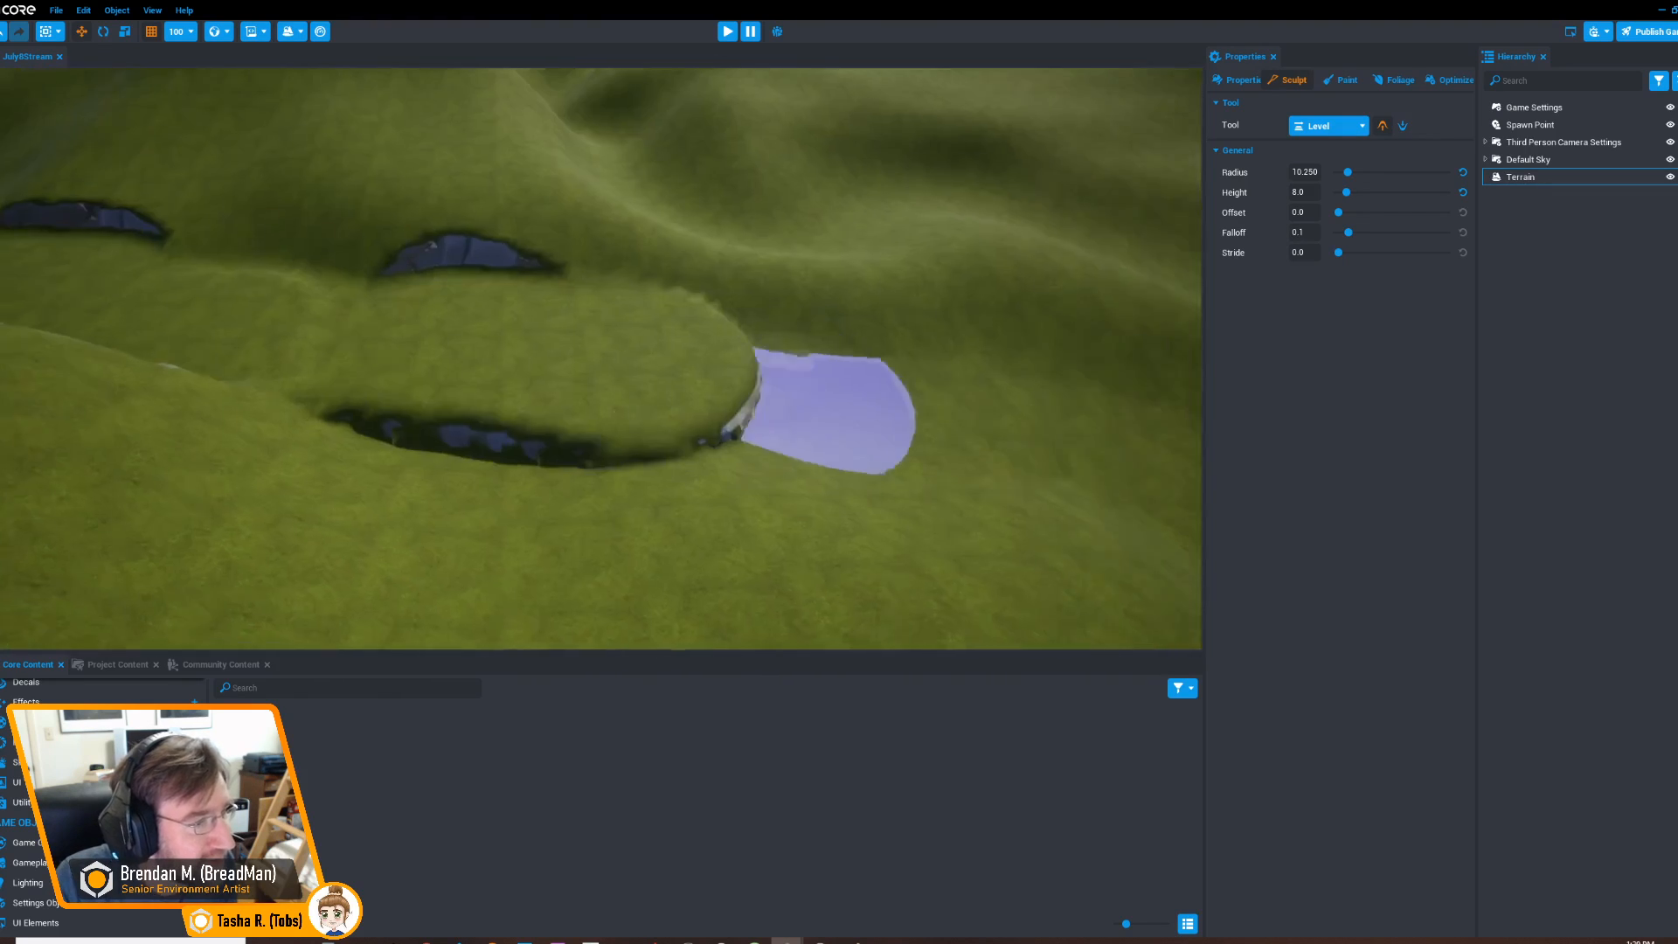
shift+drag(494, 353, 595, 402)
mouse_move(799, 410)
right_down()
mouse_move(669, 358)
mouse_move(412, 349)
right_up()
mouse_move(468, 292)
right_down()
mouse_move(435, 252)
mouse_move(479, 280)
mouse_move(462, 285)
right_up()
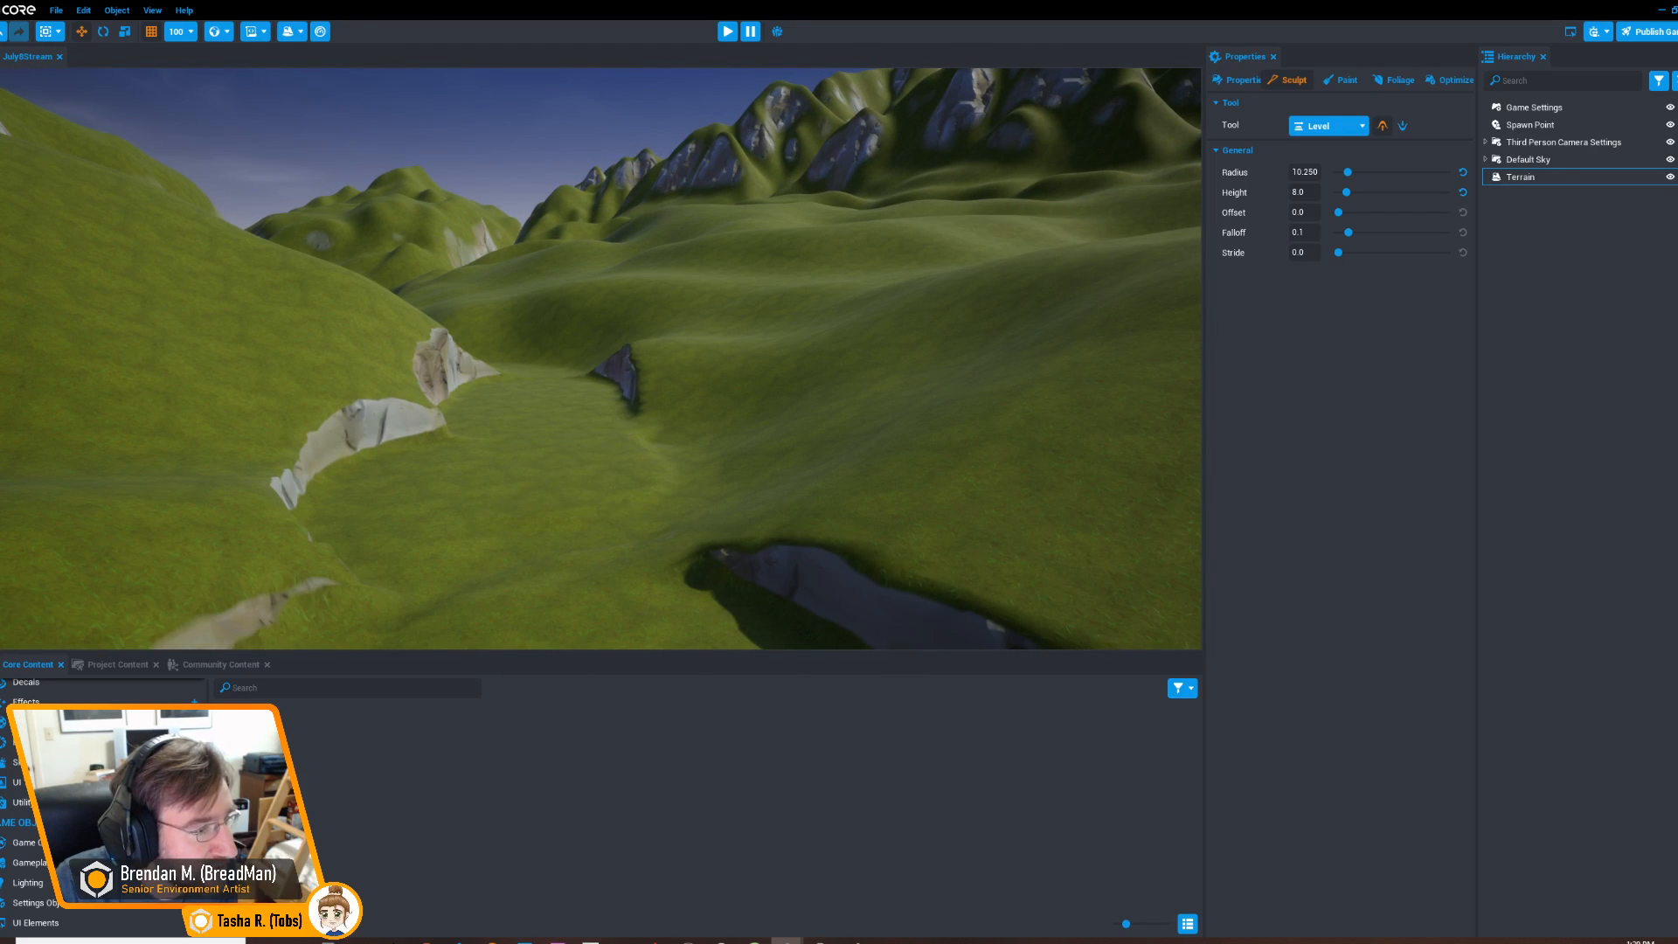
mouse_move(574, 420)
right_down()
mouse_move(517, 401)
mouse_move(562, 513)
mouse_move(483, 528)
right_up()
click(483, 527)
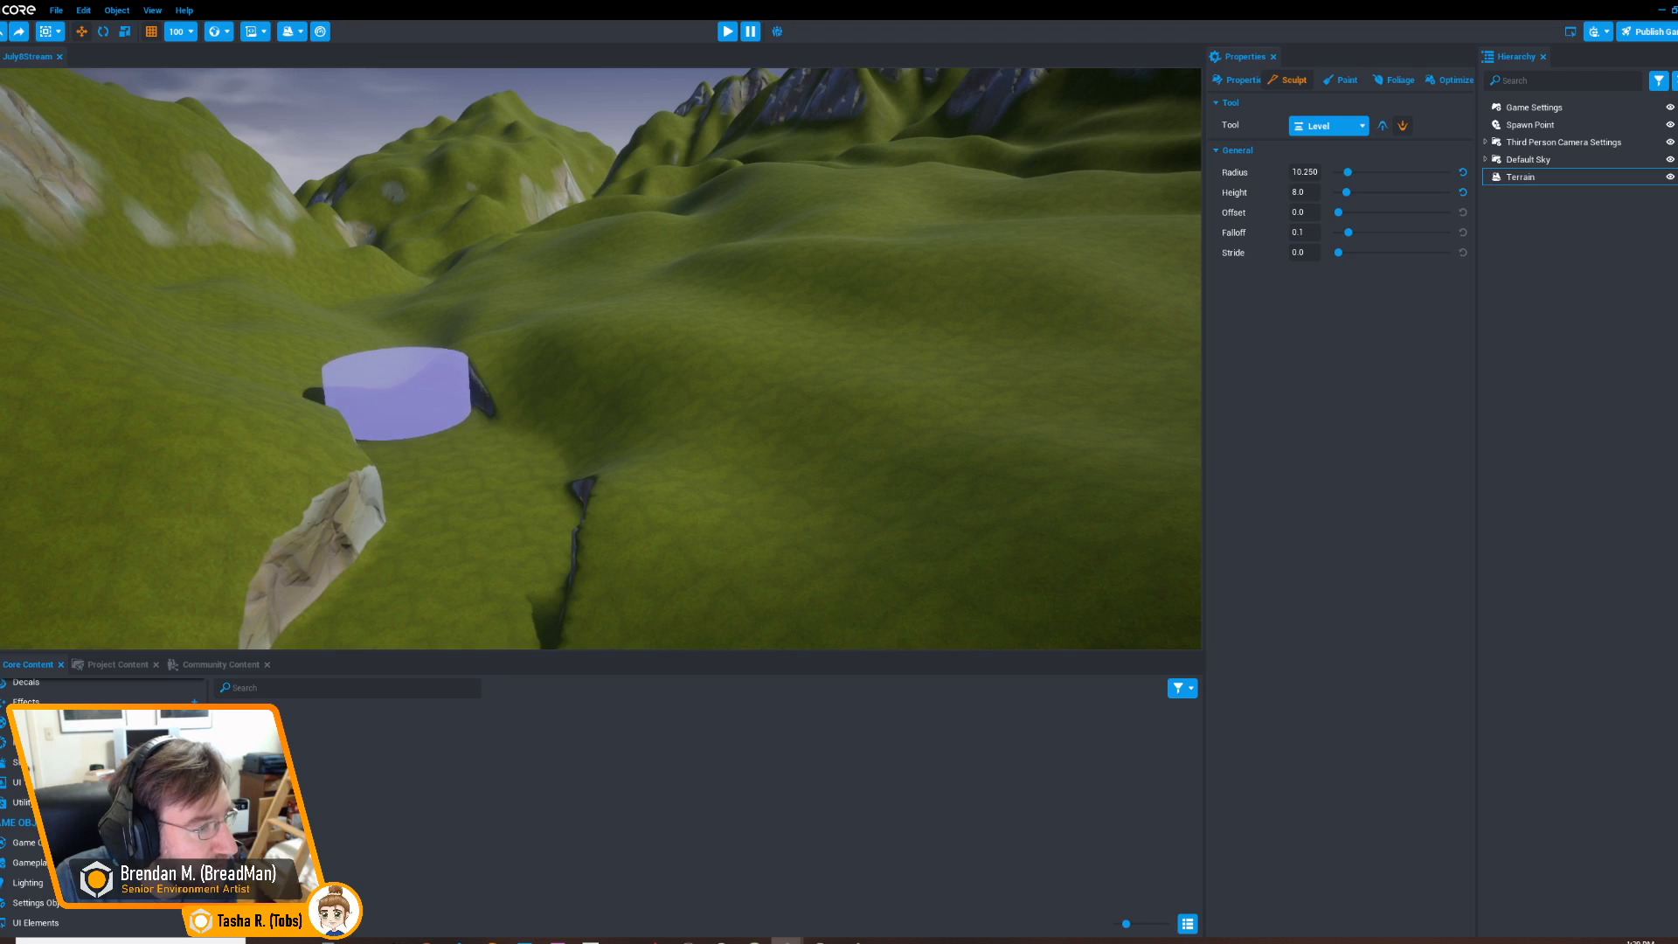
mouse_move(384, 423)
right_down()
mouse_move(535, 476)
mouse_move(516, 506)
mouse_move(603, 476)
mouse_move(318, 442)
right_up()
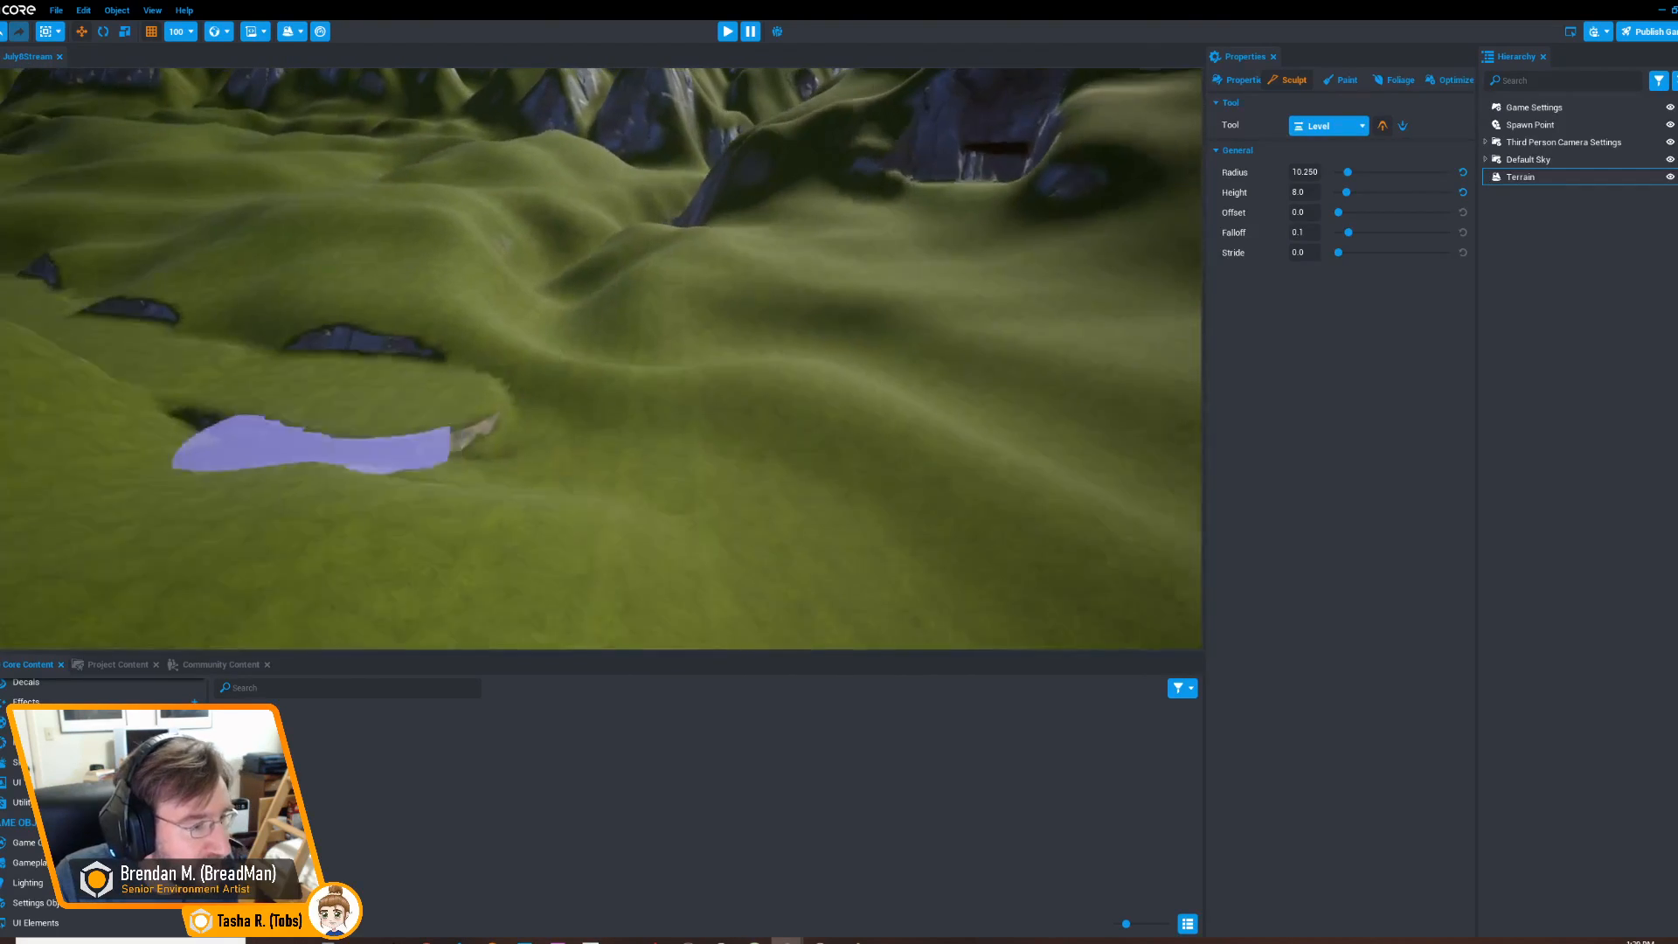
Smooth the steep cut edges and exposed rock along the leveled path with the Smooth tool
click(1328, 126)
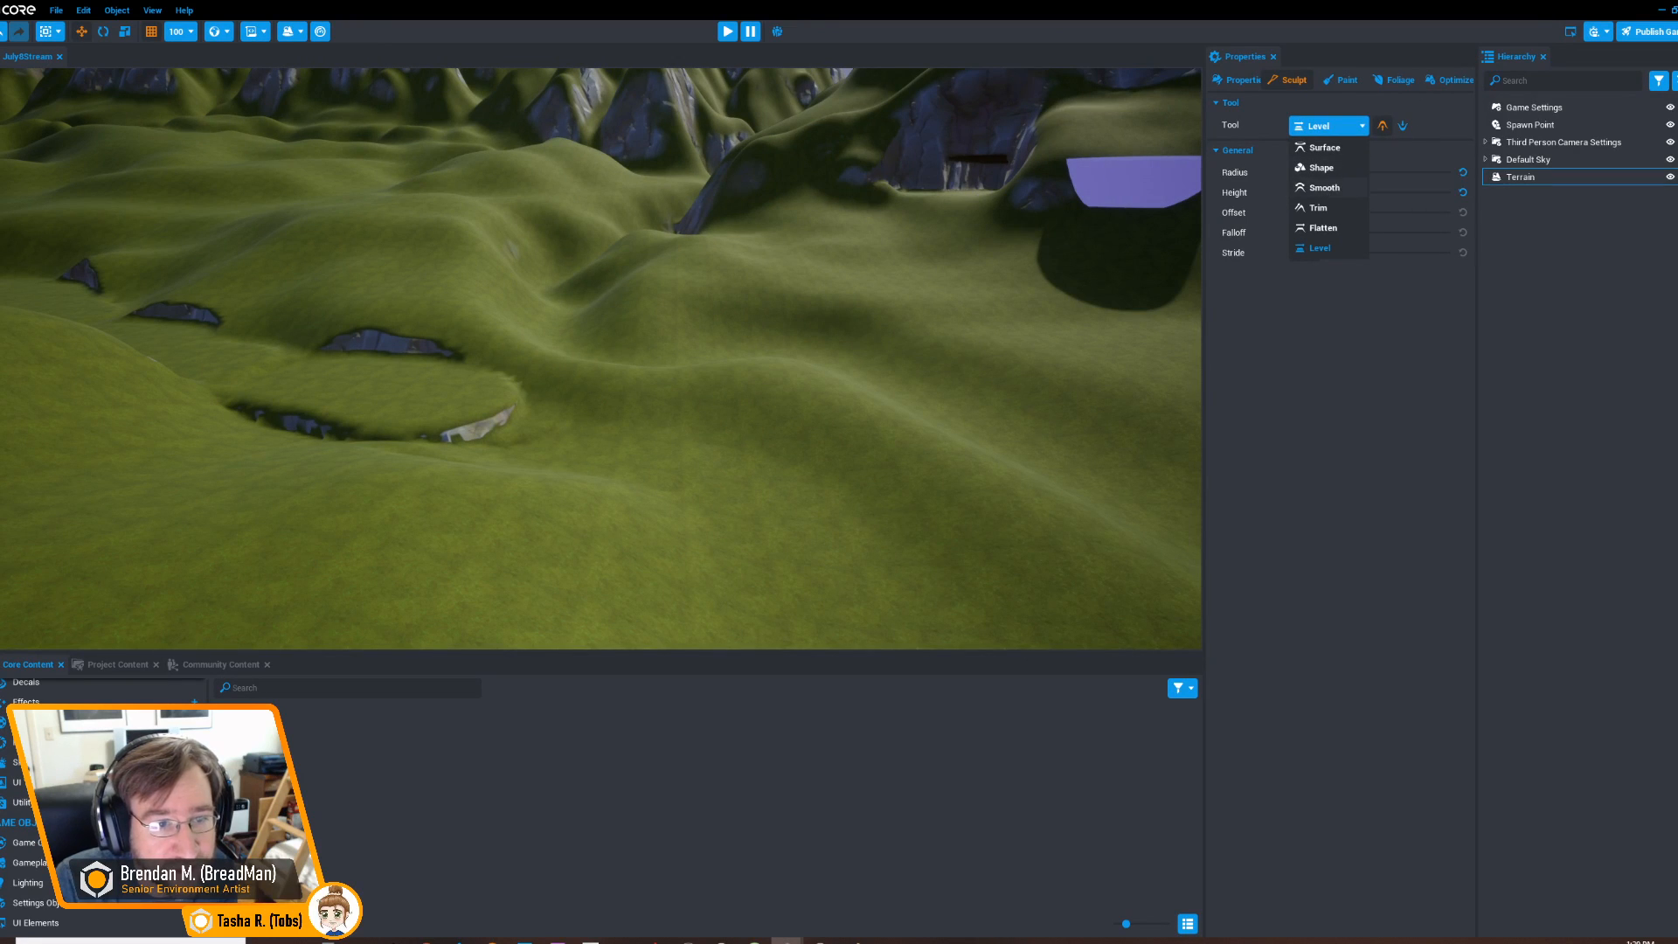
click(1323, 187)
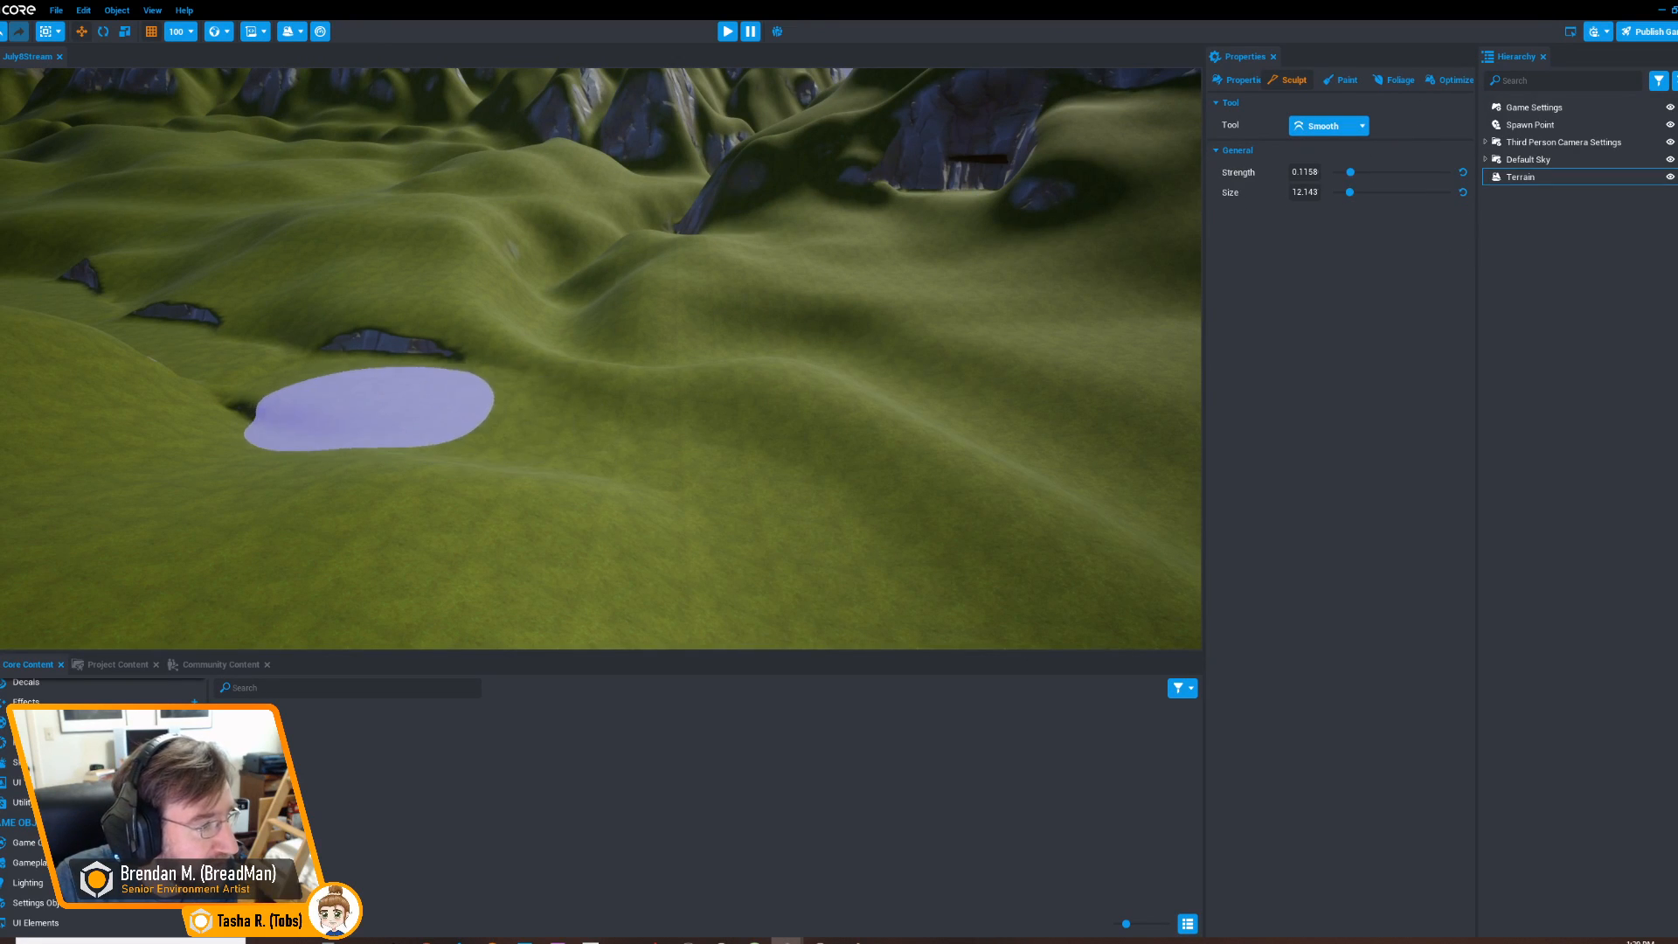
mouse_move(527, 423)
right_down()
mouse_move(548, 458)
mouse_move(655, 498)
mouse_move(382, 438)
mouse_move(599, 498)
right_up()
drag(599, 498, 432, 435)
mouse_move(422, 402)
right_down()
mouse_move(244, 393)
mouse_move(363, 513)
right_up()
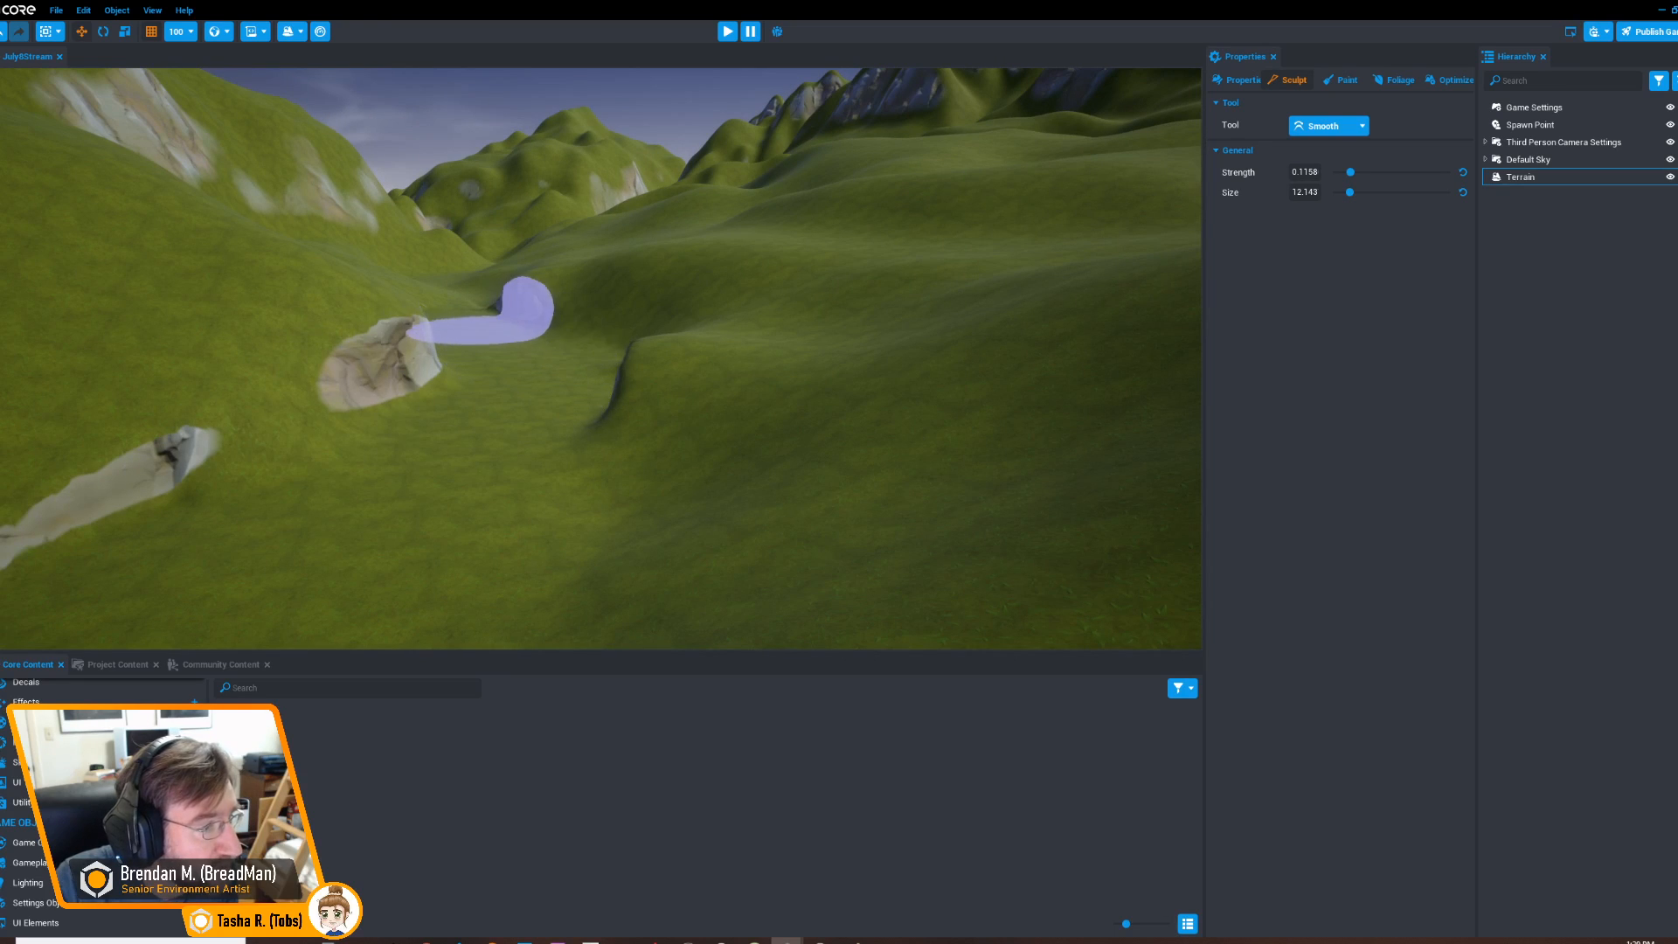
mouse_move(450, 299)
right_down()
mouse_move(367, 437)
mouse_move(191, 437)
mouse_move(722, 367)
mouse_move(888, 375)
mouse_move(794, 379)
mouse_move(695, 345)
mouse_move(678, 367)
mouse_move(506, 423)
mouse_move(547, 311)
mouse_move(714, 360)
mouse_move(554, 307)
mouse_move(404, 359)
mouse_move(367, 318)
mouse_move(1144, 275)
right_up()
Assign Bricks Cobblestone Floor 01 as the base of the terrain's empty fourth paint material
click(1341, 80)
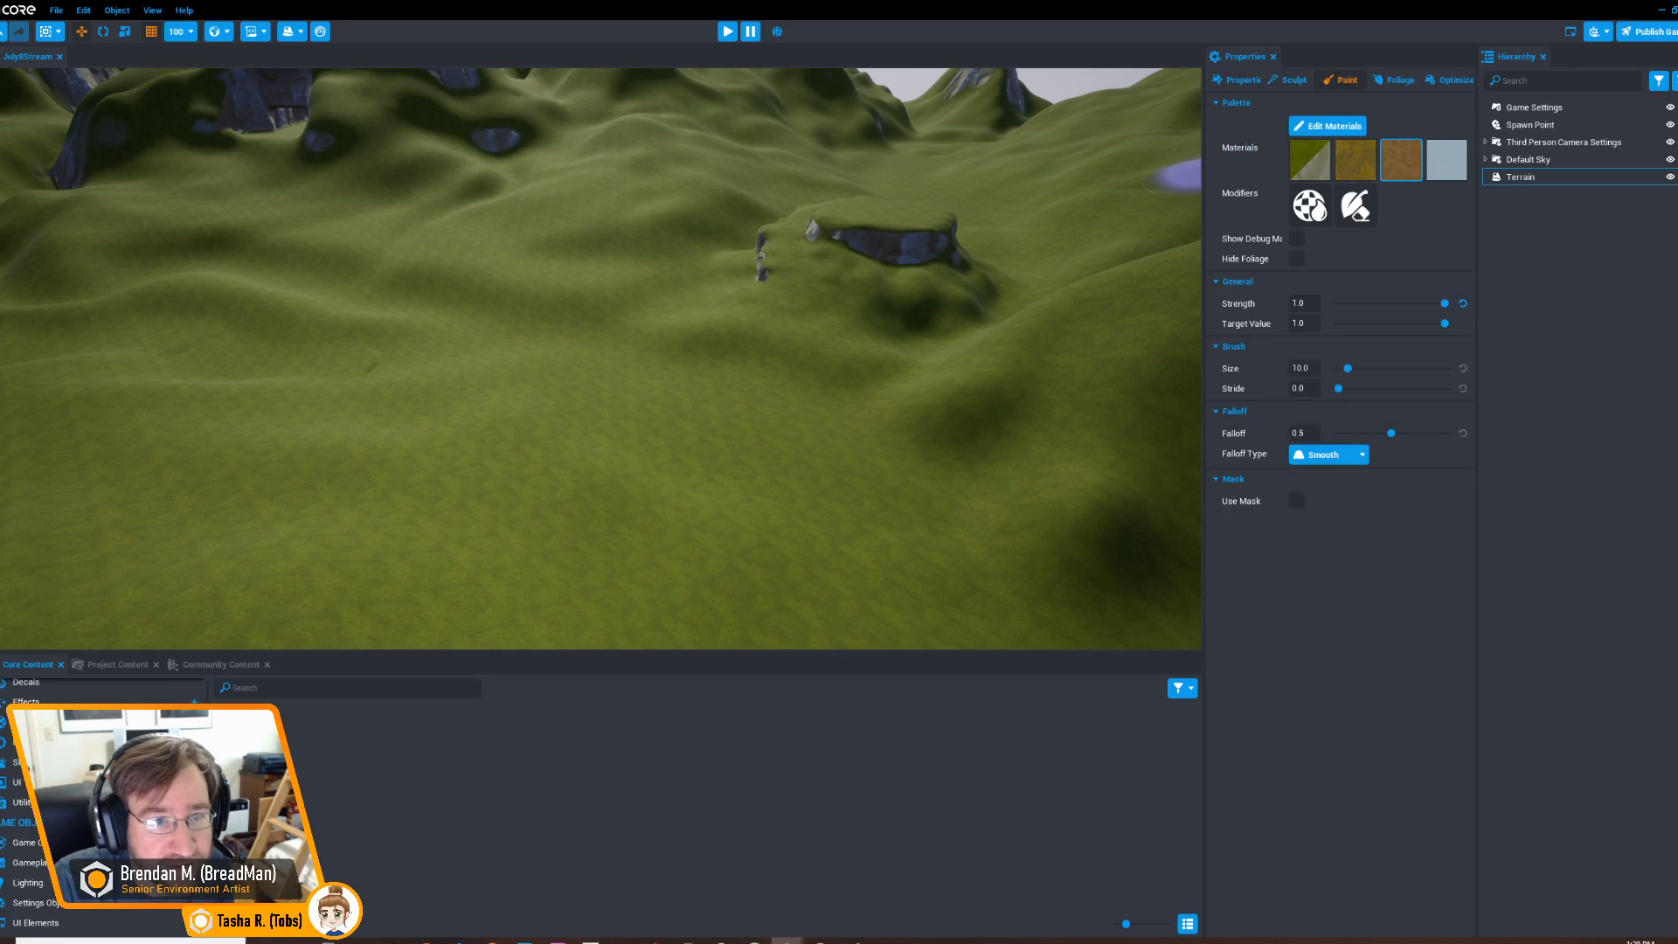
mouse_move(768, 393)
right_down()
mouse_move(861, 409)
mouse_move(1171, 186)
right_up()
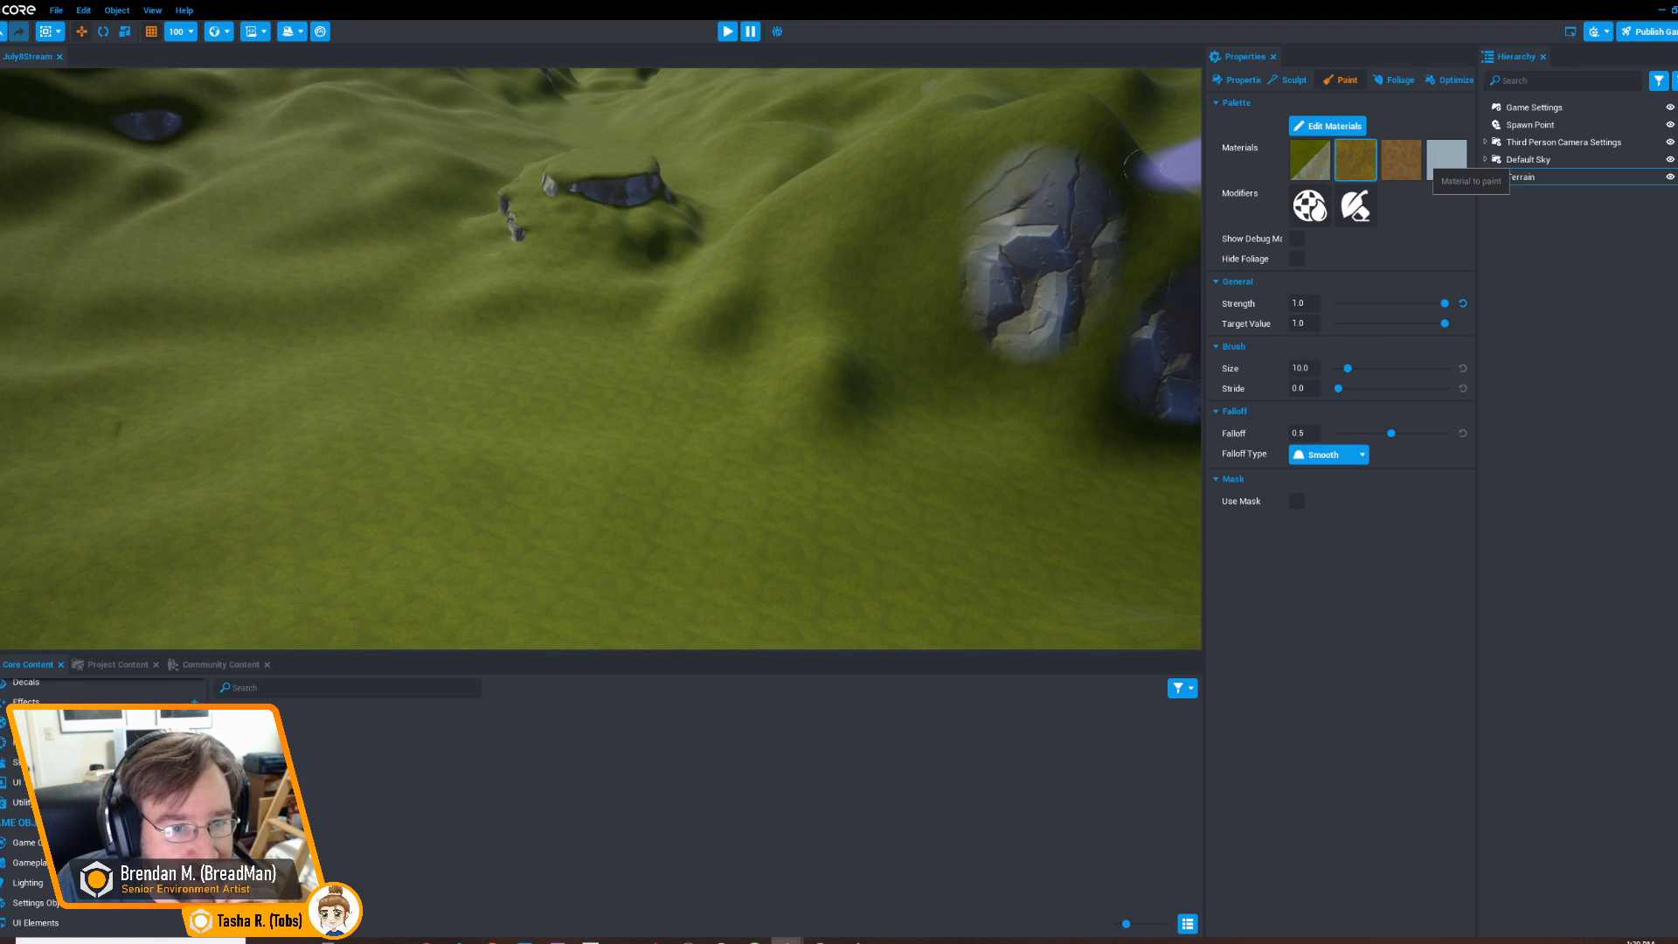
right_drag(805, 367, 673, 353)
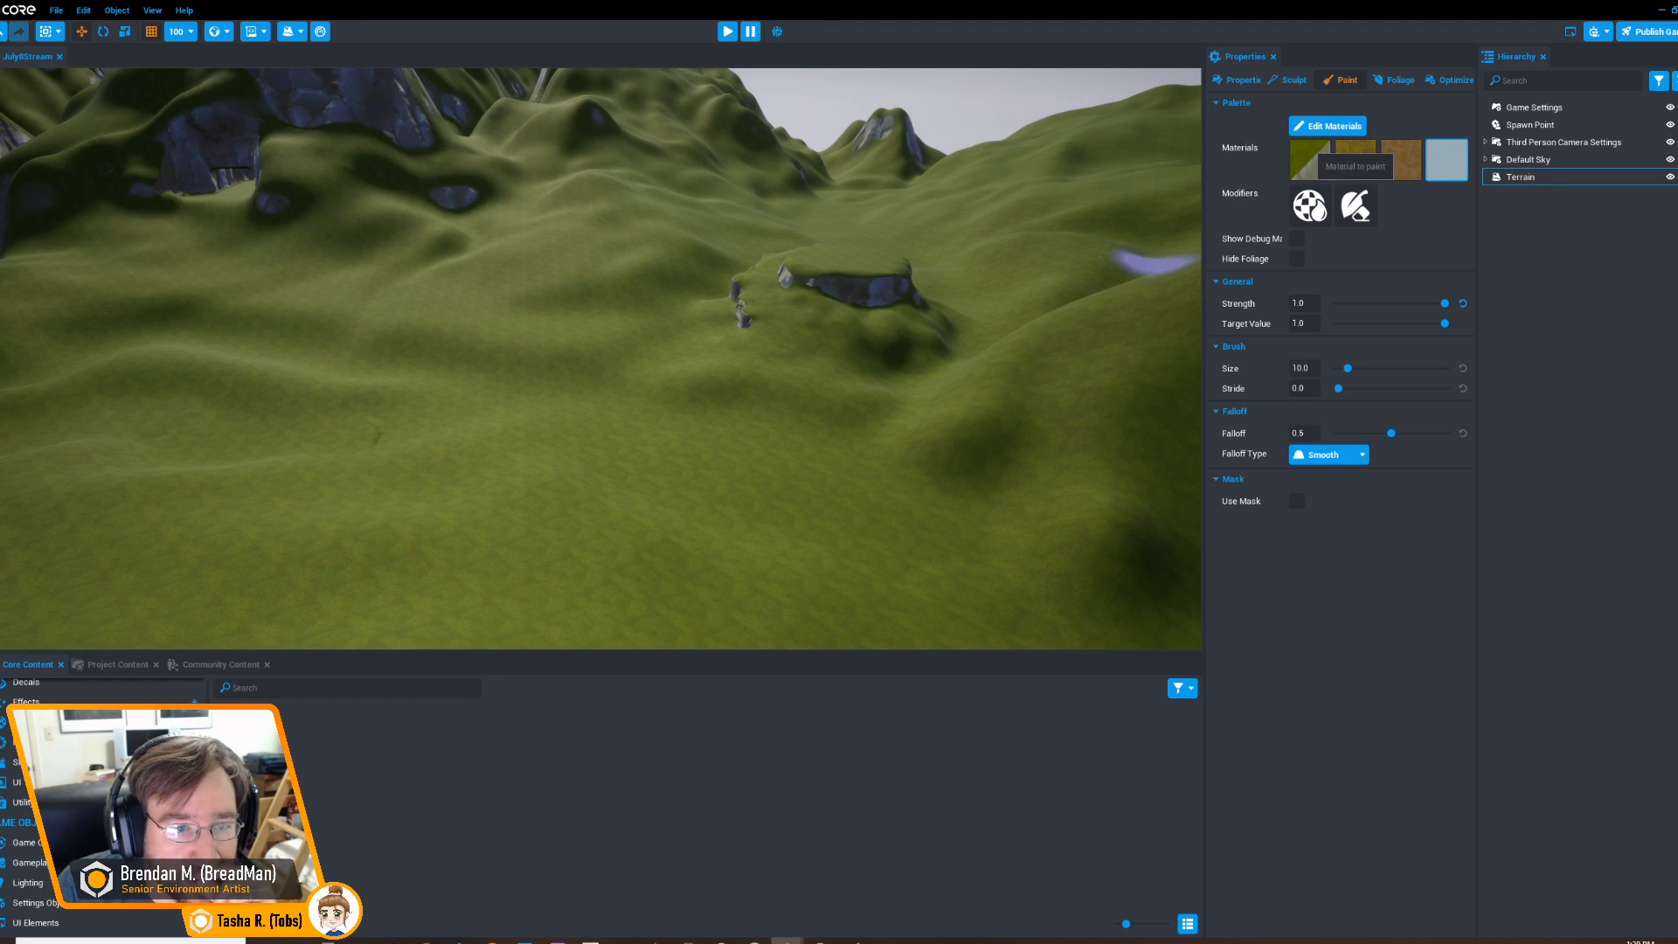
click(1327, 126)
scroll(839, 498, down, 5)
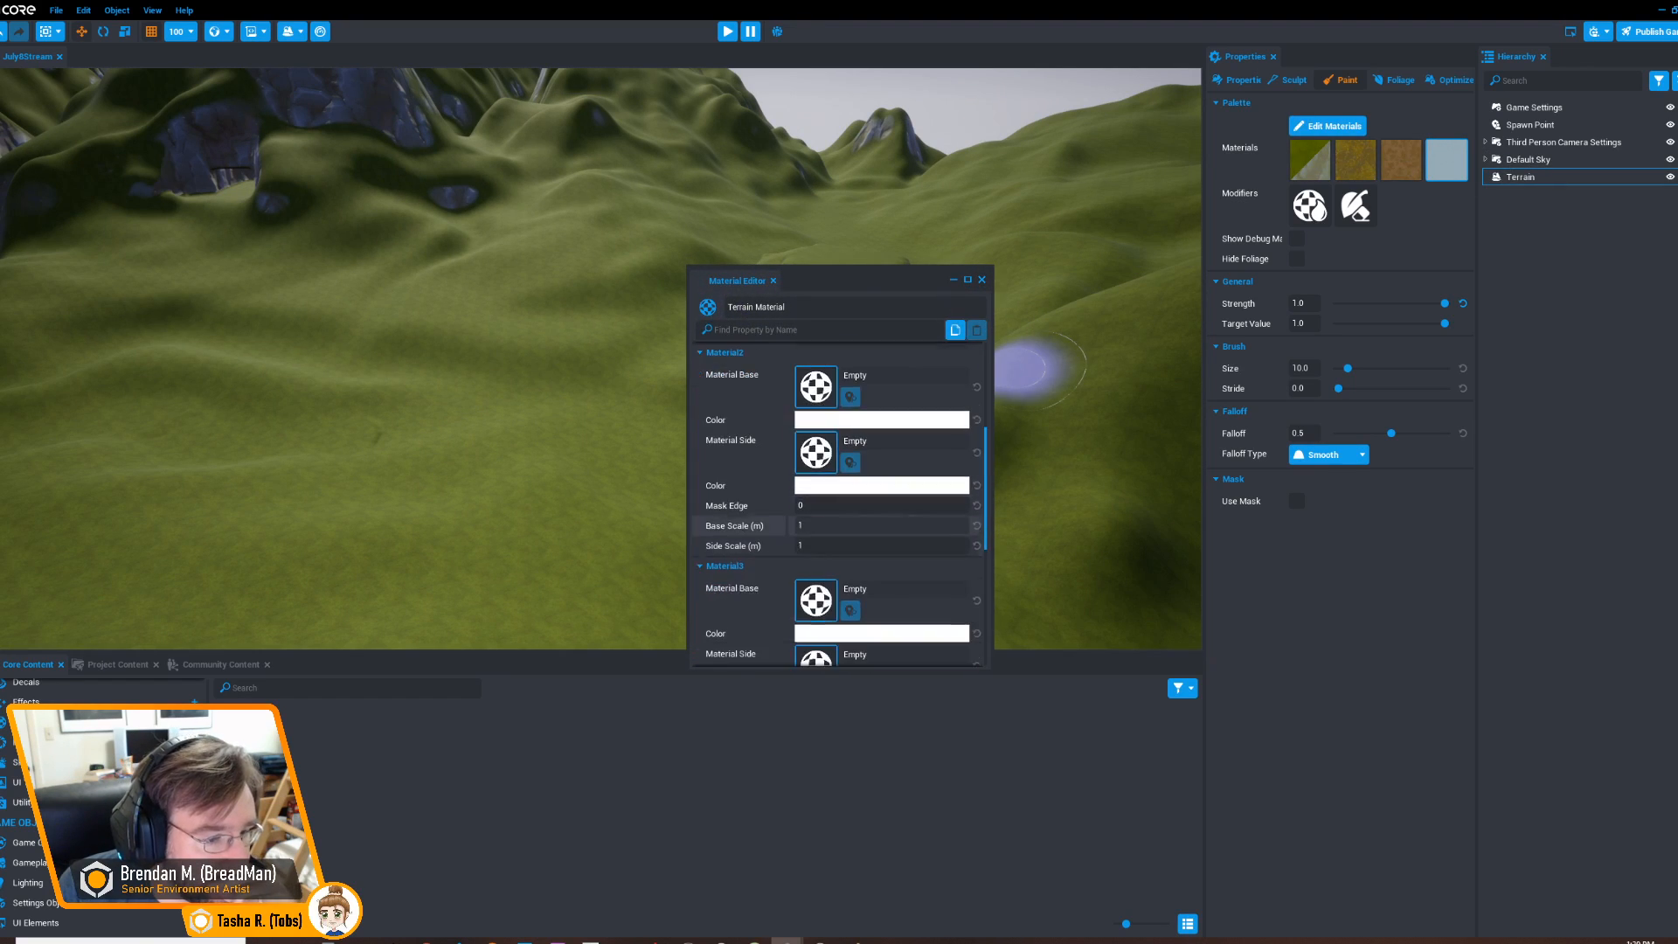
scroll(743, 550, down, 2)
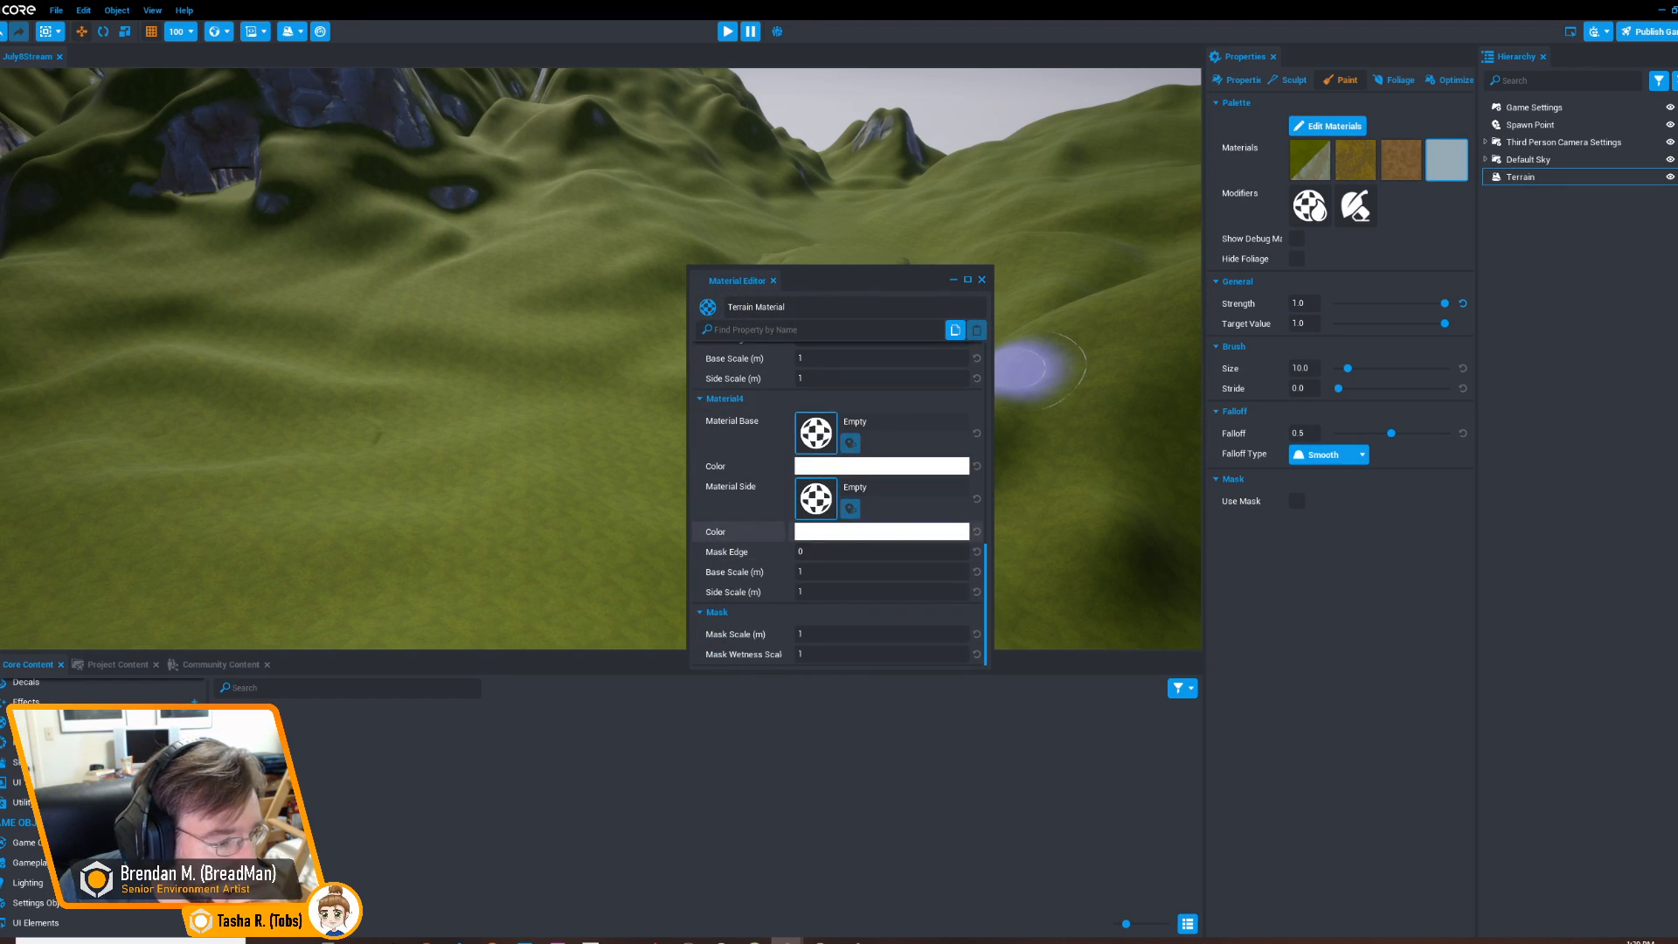
scroll(742, 525, up, 1)
click(815, 471)
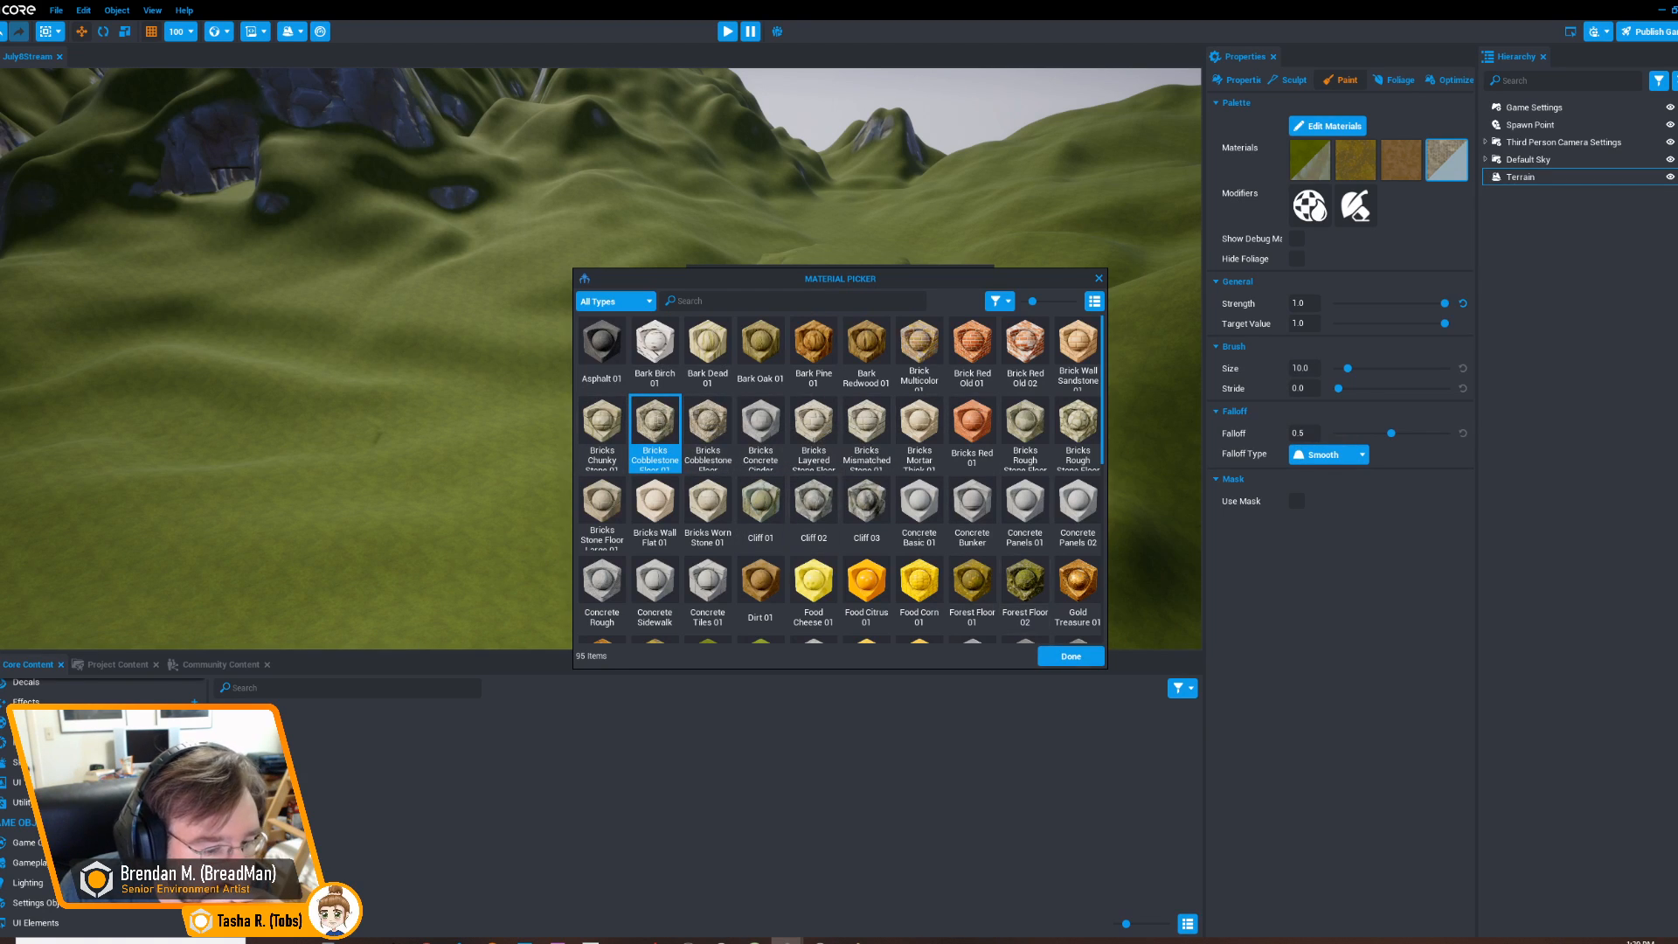
click(1070, 656)
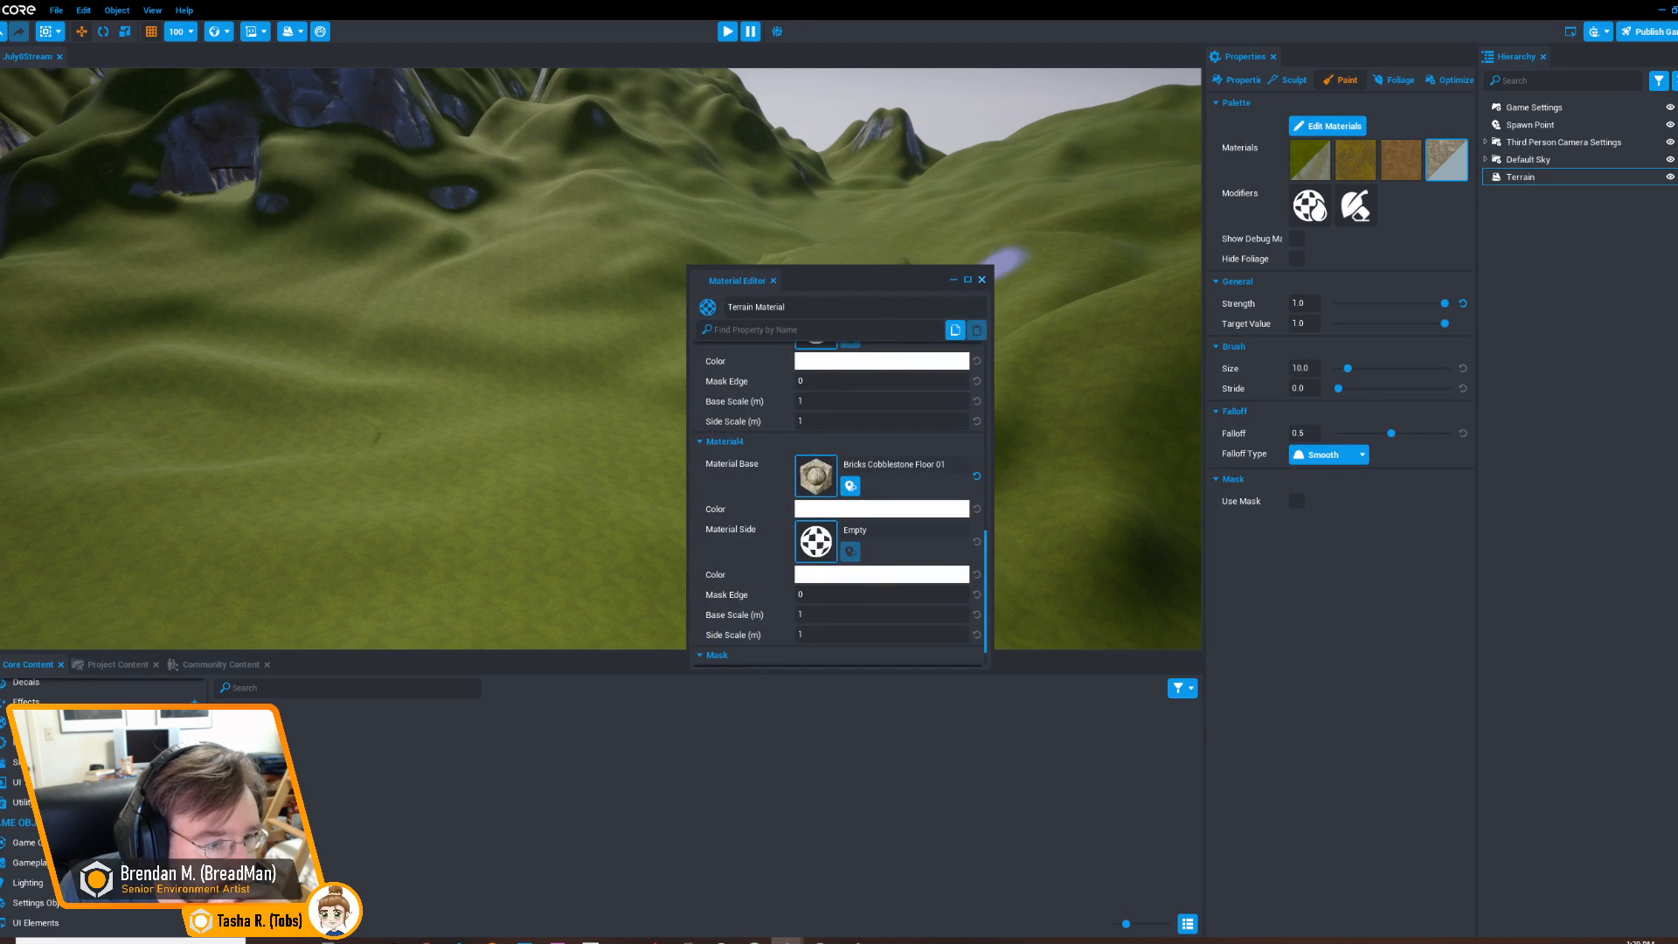
click(982, 280)
Try painting a cobblestone stroke on the grass and undo it
mouse_move(543, 528)
right_down()
mouse_move(618, 513)
mouse_move(791, 527)
right_up()
key(w)
drag(813, 441, 469, 561)
right_drag(468, 562, 716, 528)
key(ctrl+z)
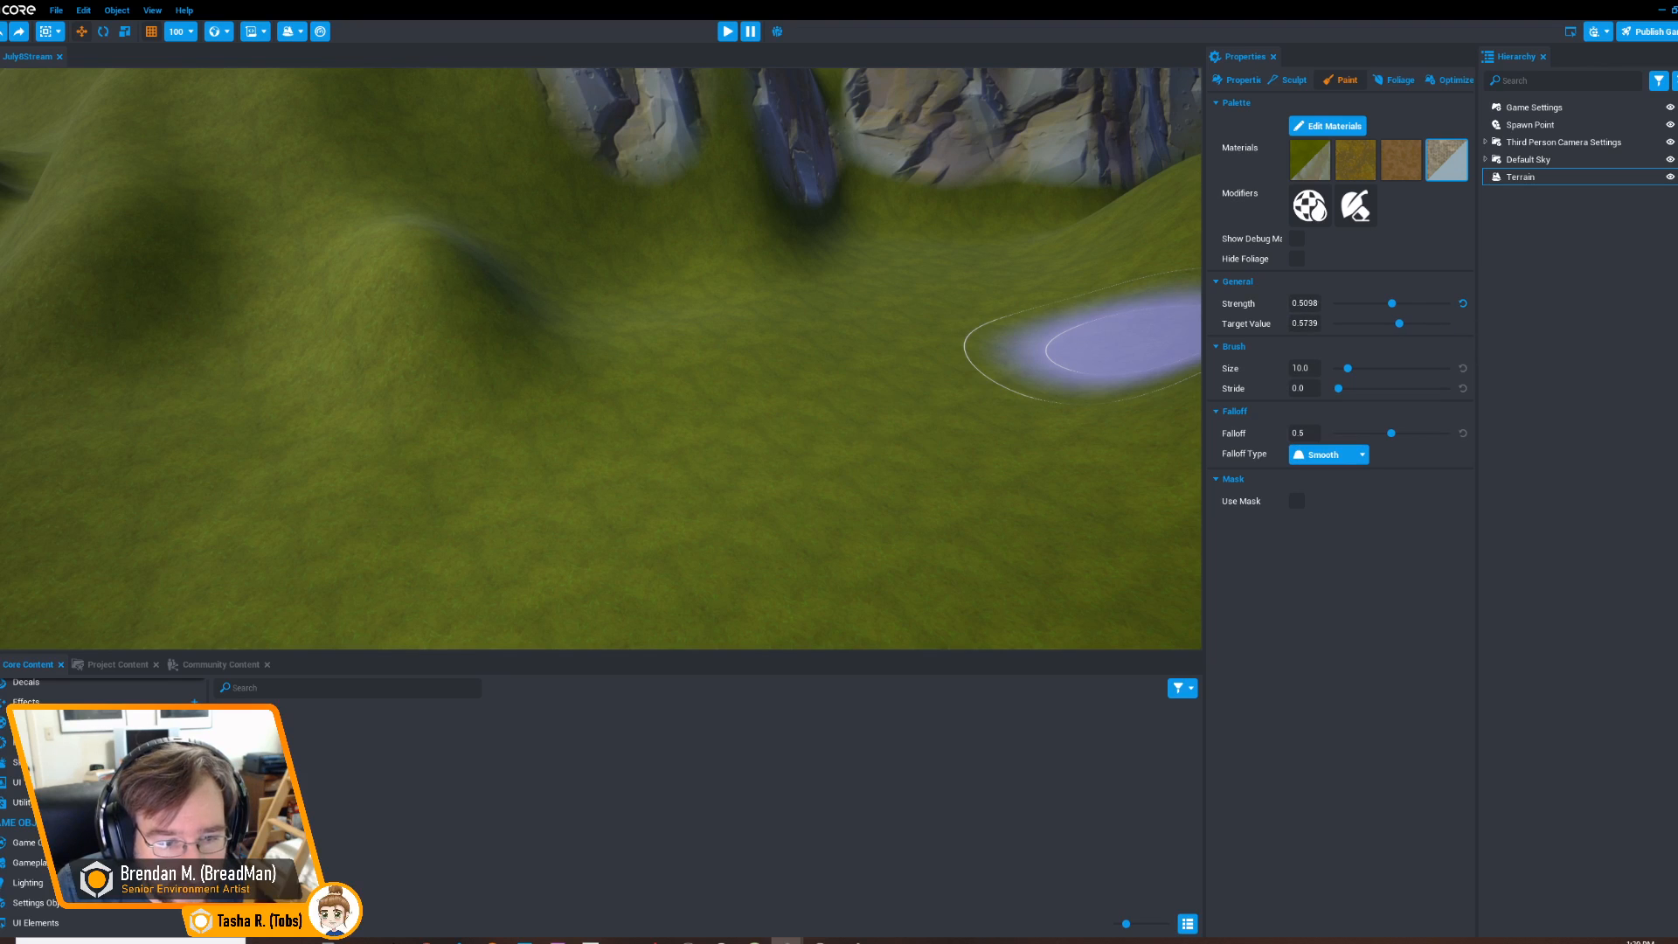
Reduce the paint brush size to 5.6291 and paint a cobblestone trail on the grass below the rocky cliffs
drag(1347, 368, 1342, 368)
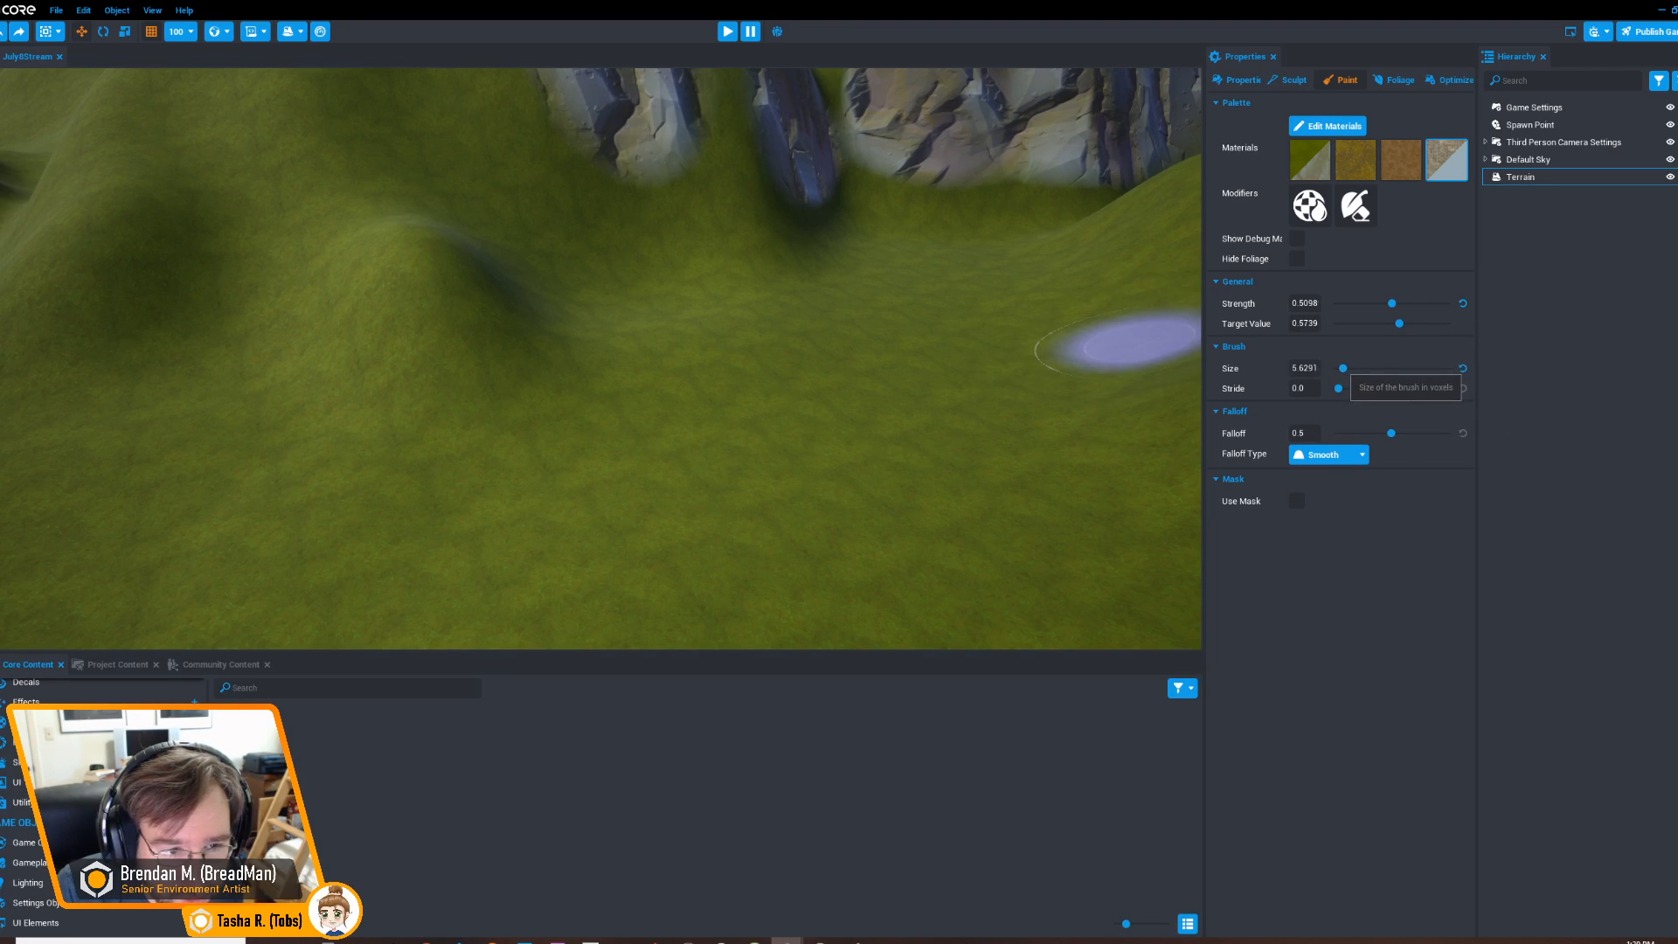
mouse_move(872, 395)
mouse_down()
mouse_move(809, 563)
mouse_move(872, 344)
mouse_move(842, 524)
mouse_move(693, 591)
mouse_up()
mouse_move(918, 481)
right_down()
mouse_move(734, 533)
mouse_move(917, 437)
mouse_move(886, 409)
right_up()
key(s)
mouse_move(955, 455)
right_down()
mouse_move(768, 487)
mouse_move(834, 428)
right_up()
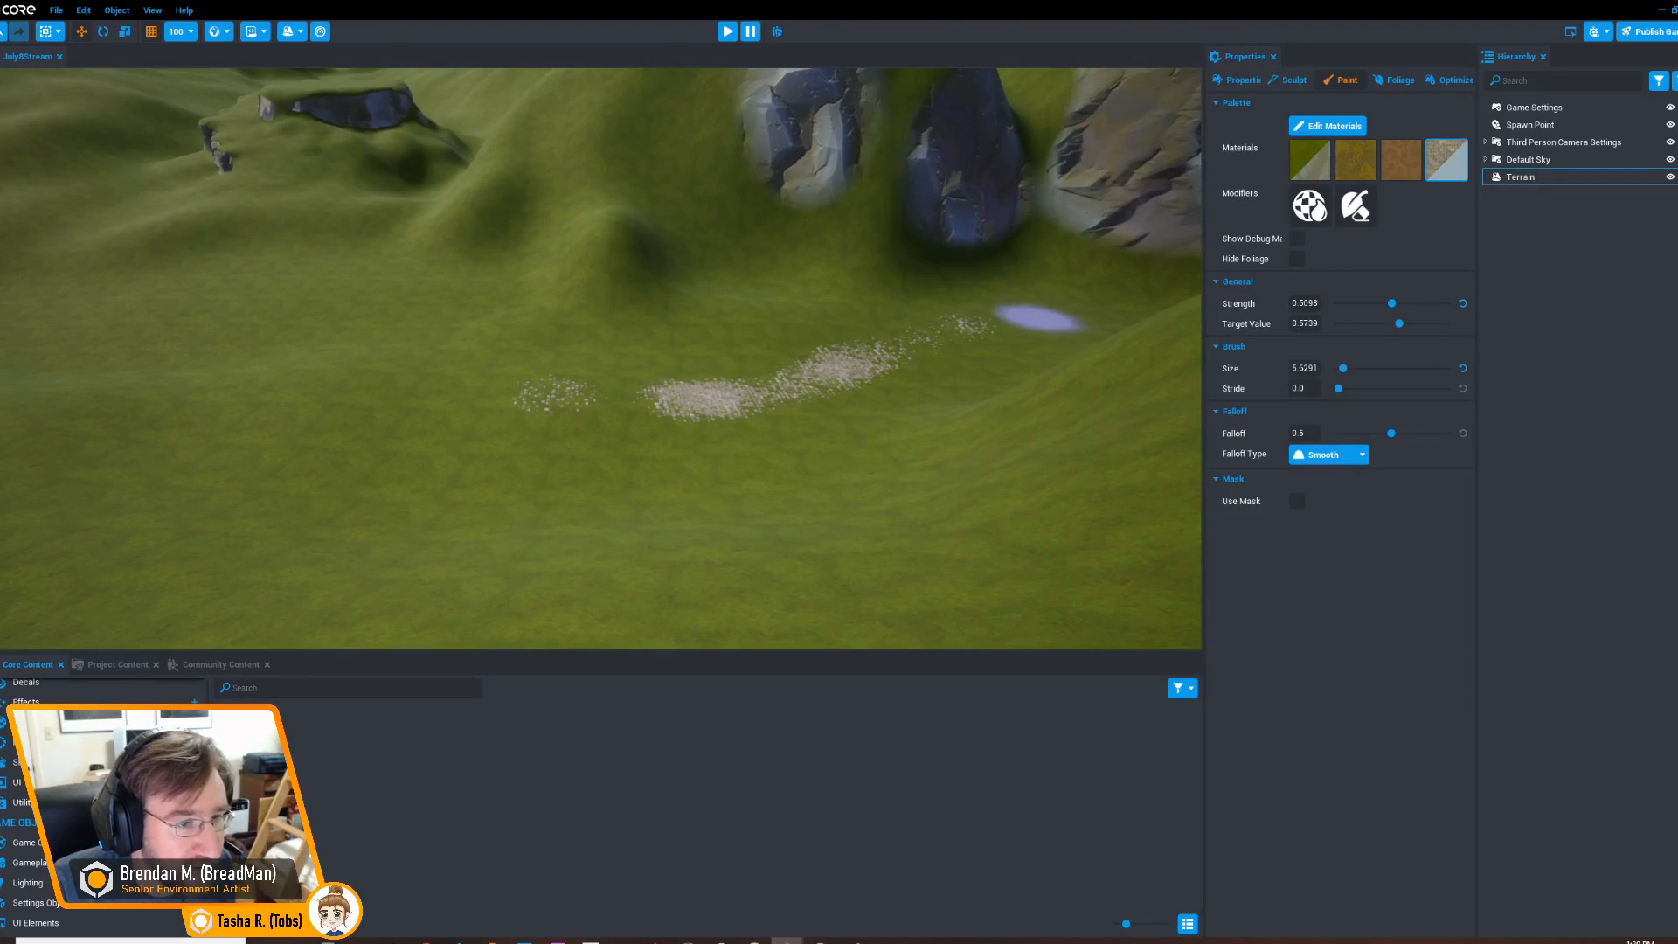
drag(1046, 319, 515, 398)
right_drag(502, 398, 655, 315)
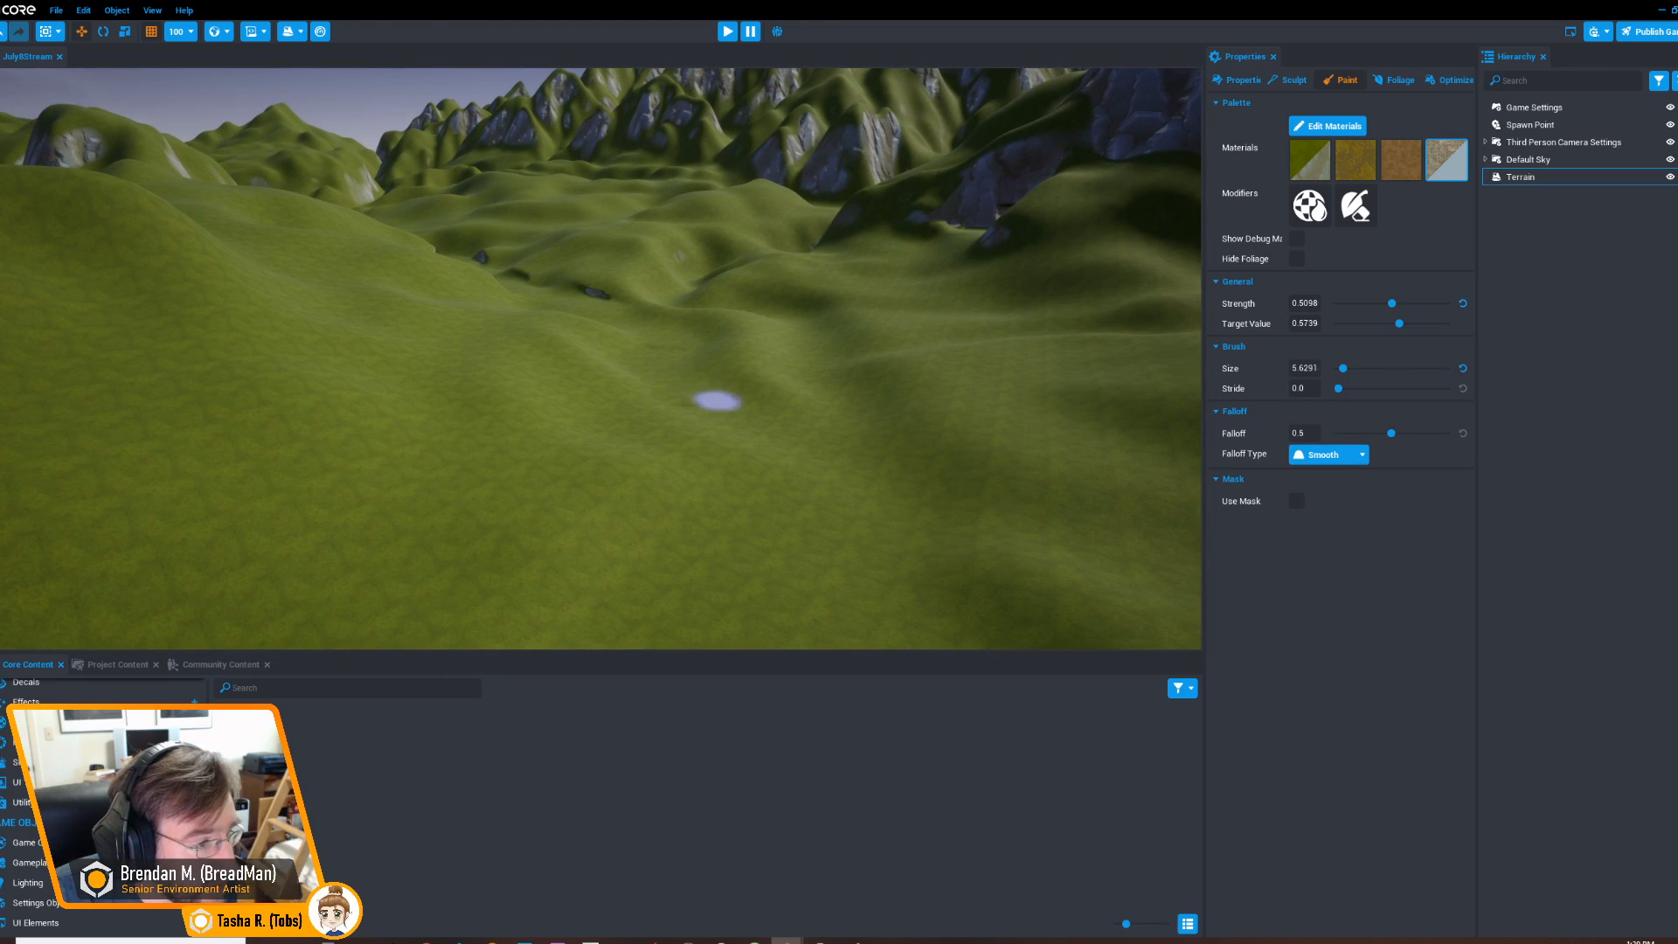
Paint a winding cobblestone path along the valley floor, filling in its thin stretches
drag(645, 364, 720, 409)
right_drag(720, 409, 1003, 415)
mouse_move(860, 461)
mouse_down()
mouse_move(359, 387)
mouse_move(974, 449)
mouse_up()
right_drag(974, 448, 1214, 411)
drag(690, 418, 676, 416)
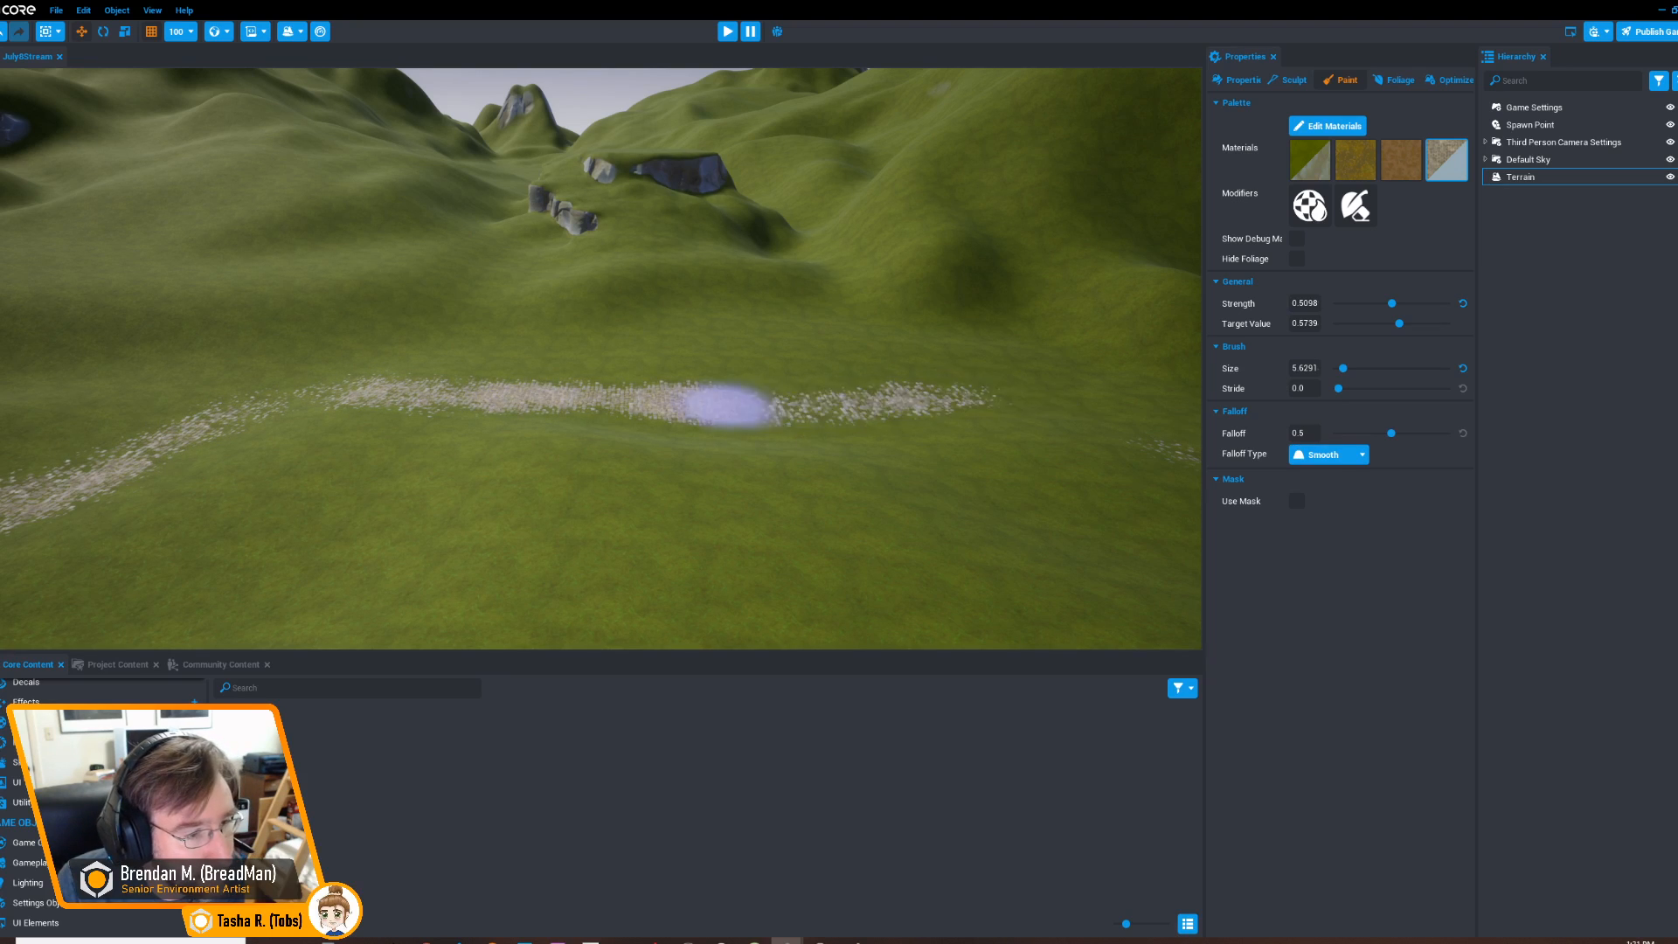
drag(900, 395, 927, 398)
Fill in the near end of the cobblestone path with another stroke and check how it blends into the grass
right_drag(926, 397, 569, 419)
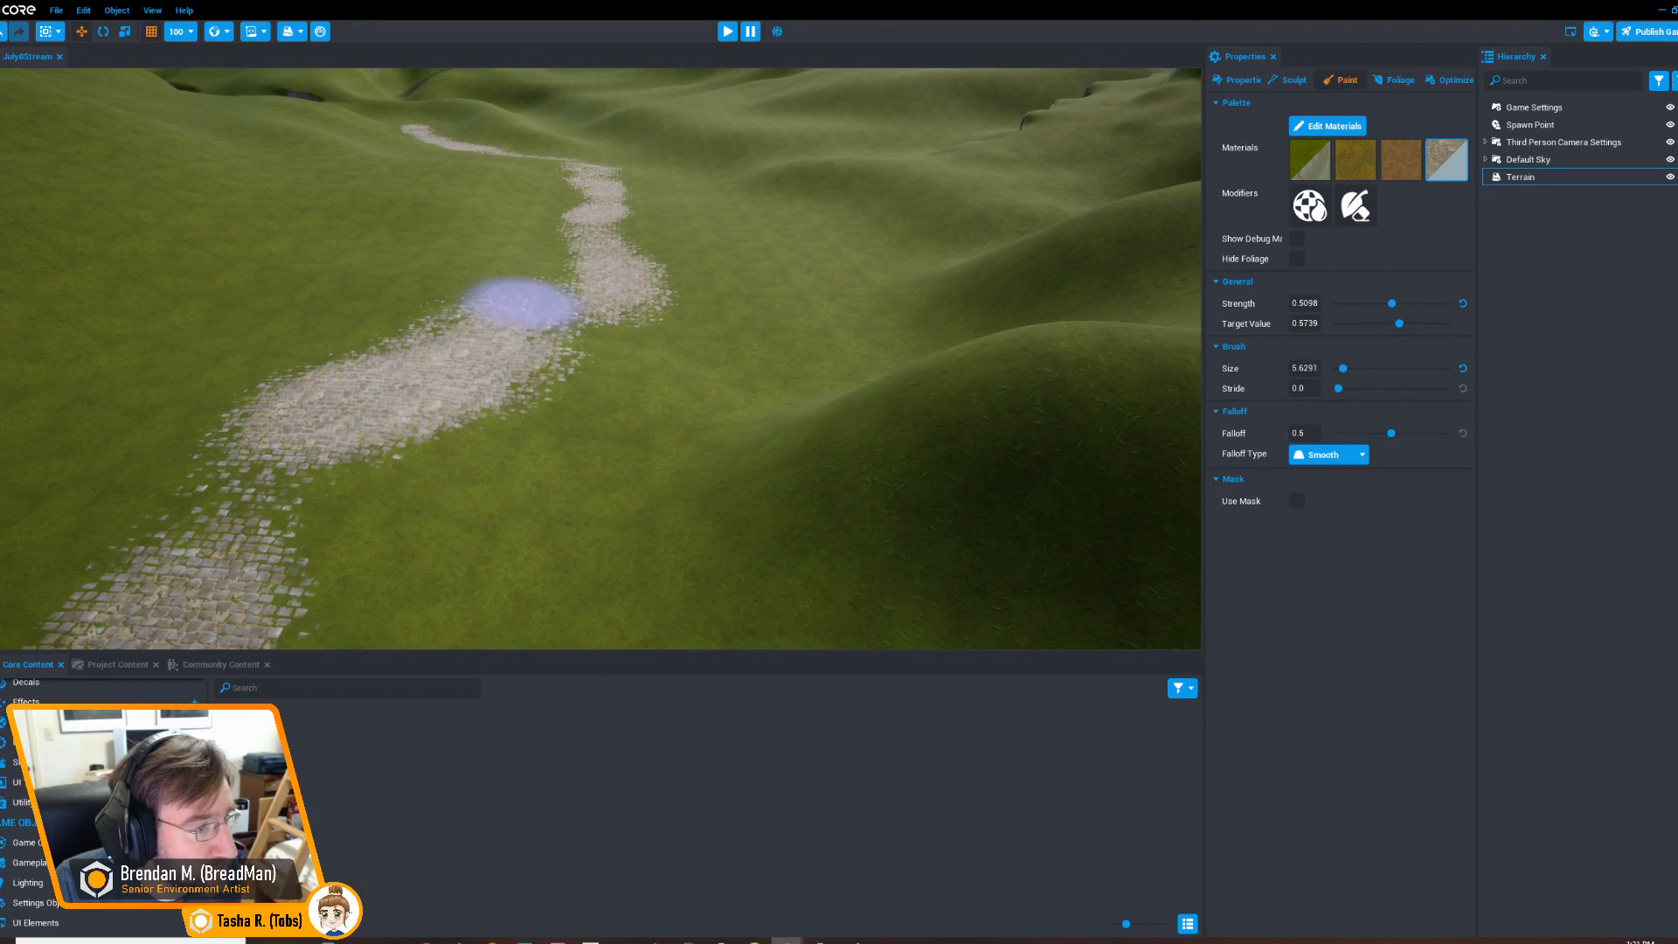
right_drag(410, 428, 329, 423)
drag(329, 423, 367, 516)
mouse_move(367, 516)
right_down()
mouse_move(393, 419)
mouse_move(402, 443)
right_up()
mouse_move(538, 294)
right_down()
mouse_move(536, 341)
mouse_move(603, 300)
right_up()
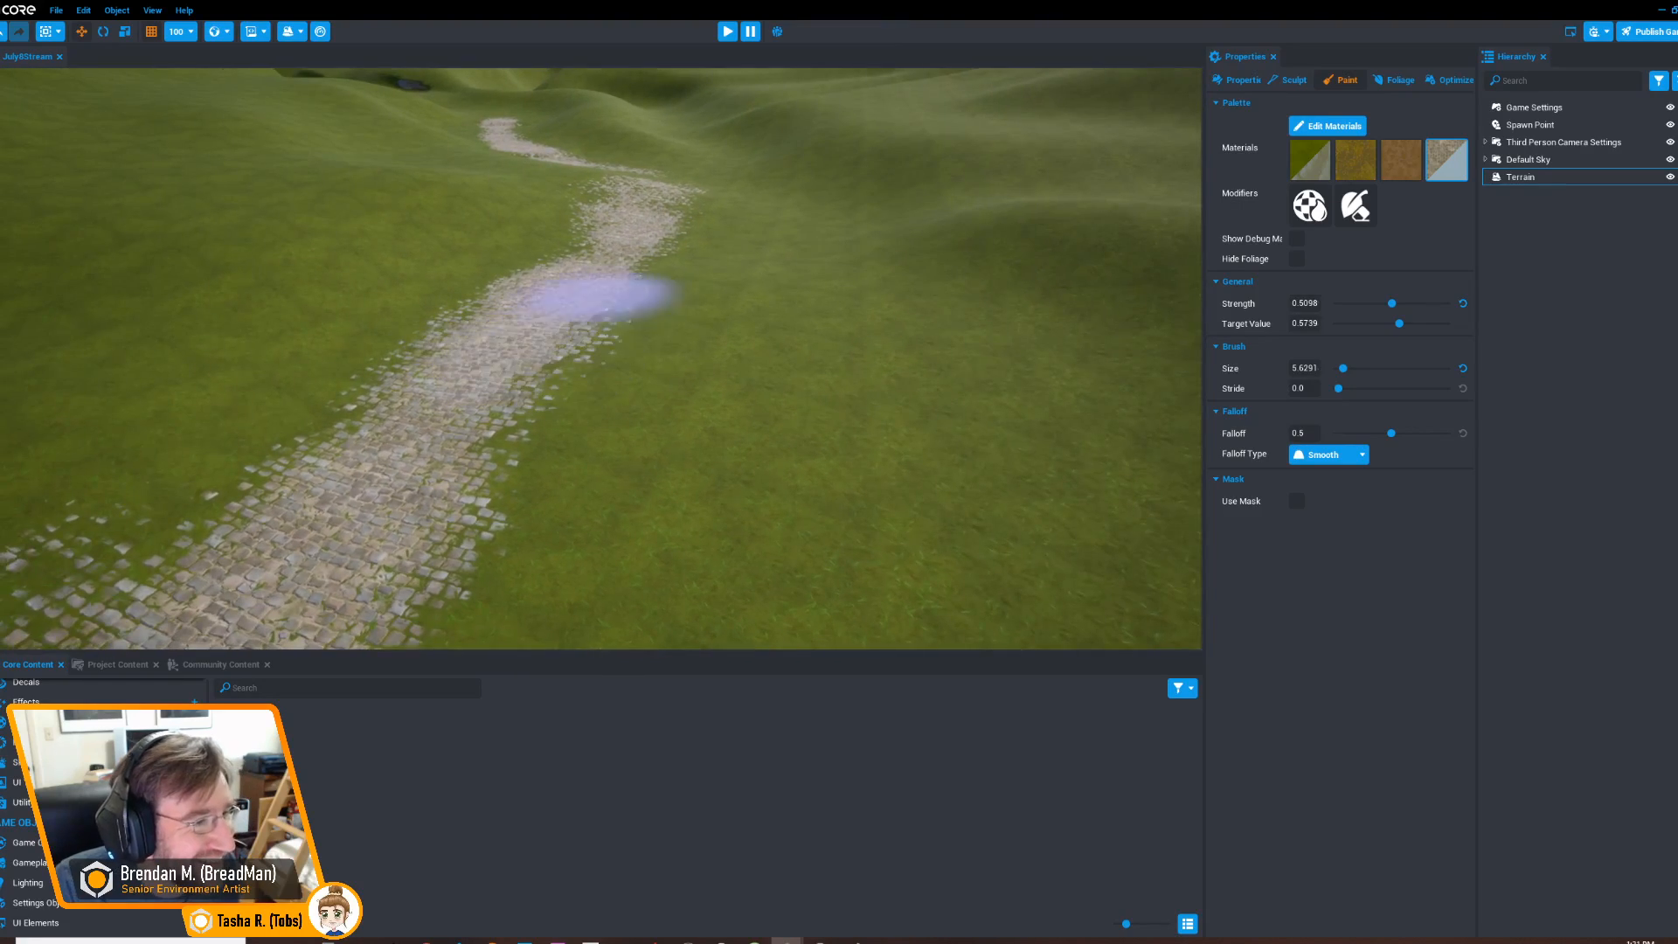
Switch from painting to the Smooth sculpt tool and set its brush size to 5.6291 for work on the cobblestone path
mouse_move(739, 302)
right_down()
mouse_move(358, 376)
mouse_move(344, 300)
mouse_move(686, 282)
right_up()
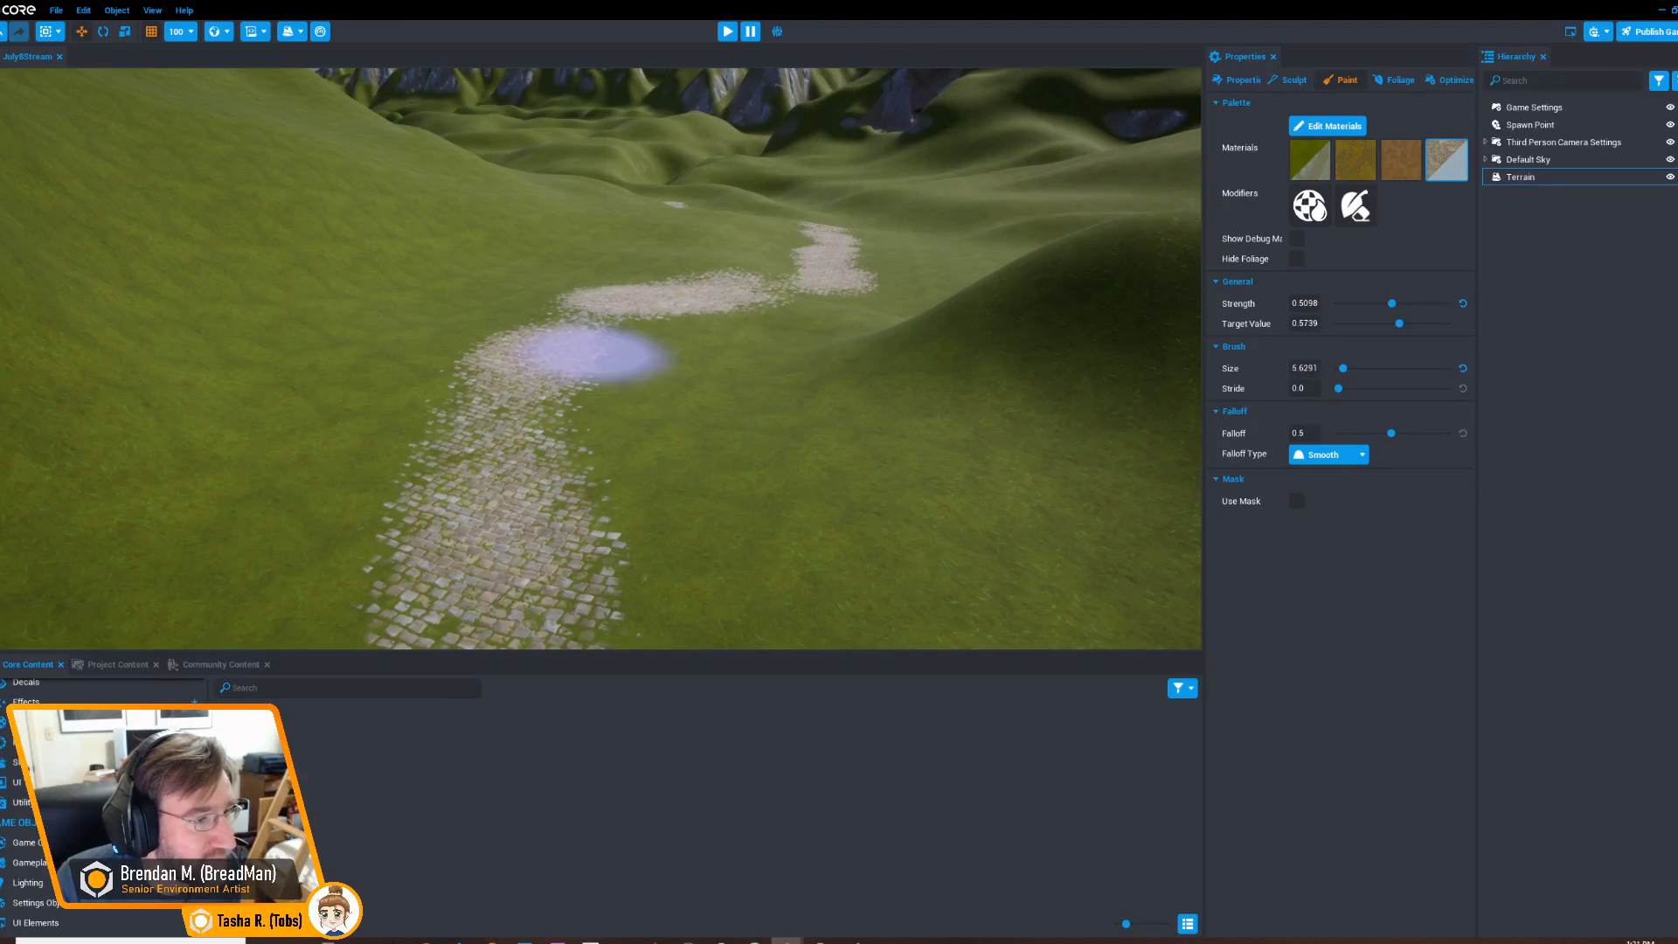
mouse_move(646, 359)
right_down()
mouse_move(723, 323)
mouse_move(498, 348)
mouse_move(563, 422)
right_up()
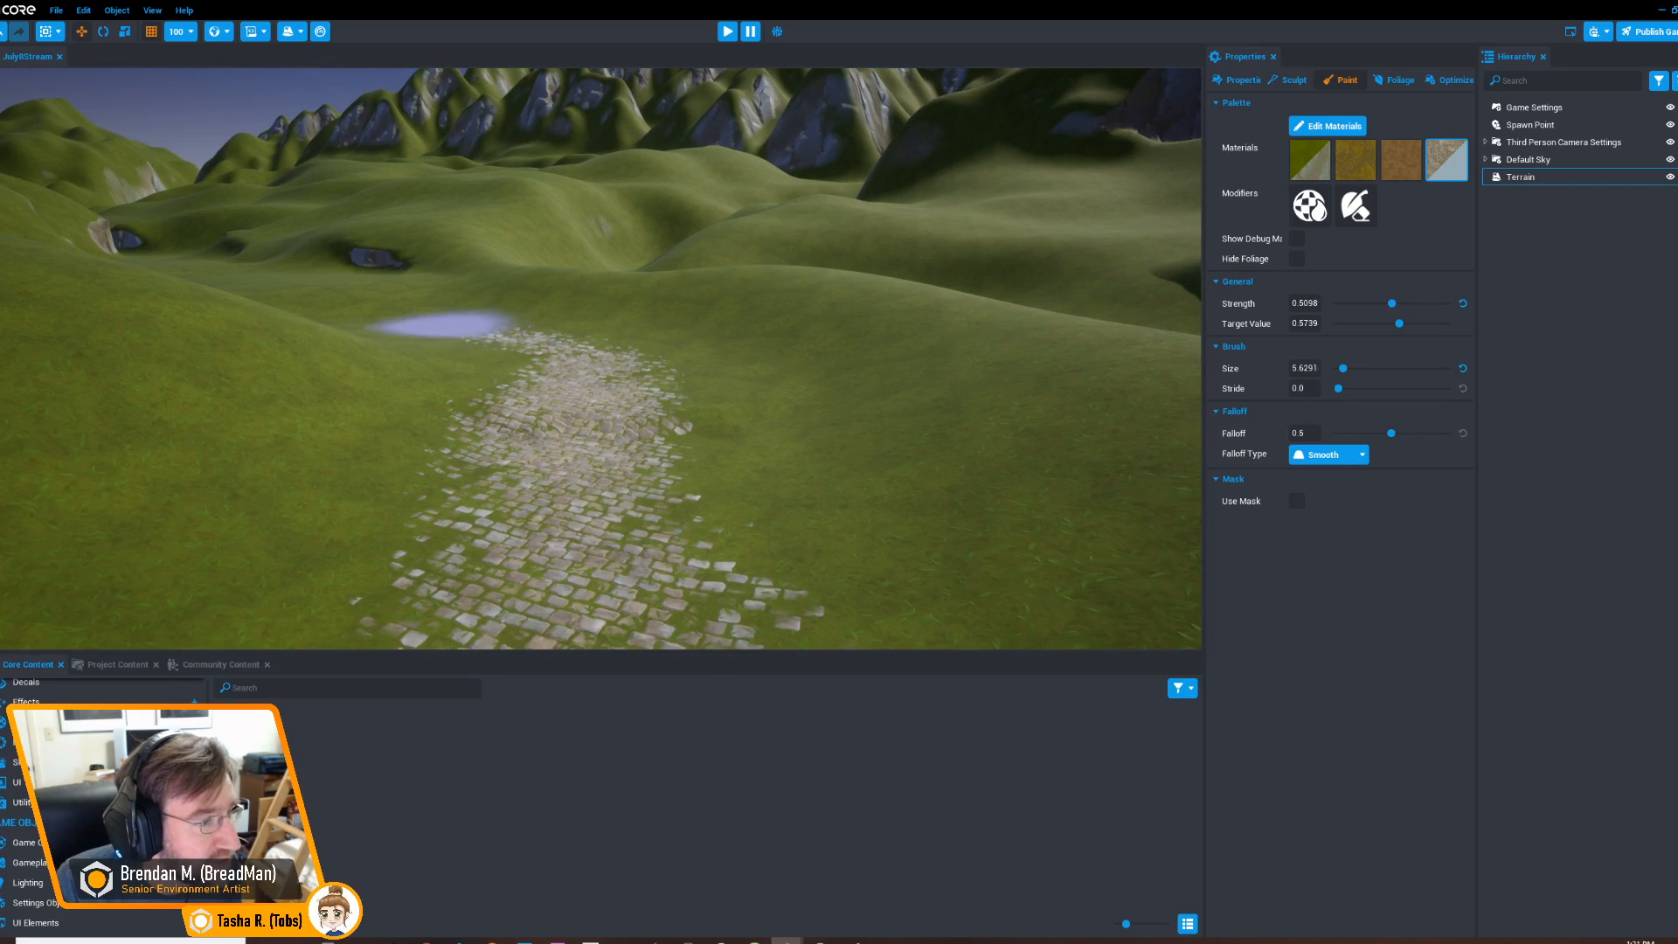
mouse_move(690, 410)
right_down()
mouse_move(431, 401)
mouse_move(450, 486)
mouse_move(562, 385)
mouse_move(594, 406)
right_up()
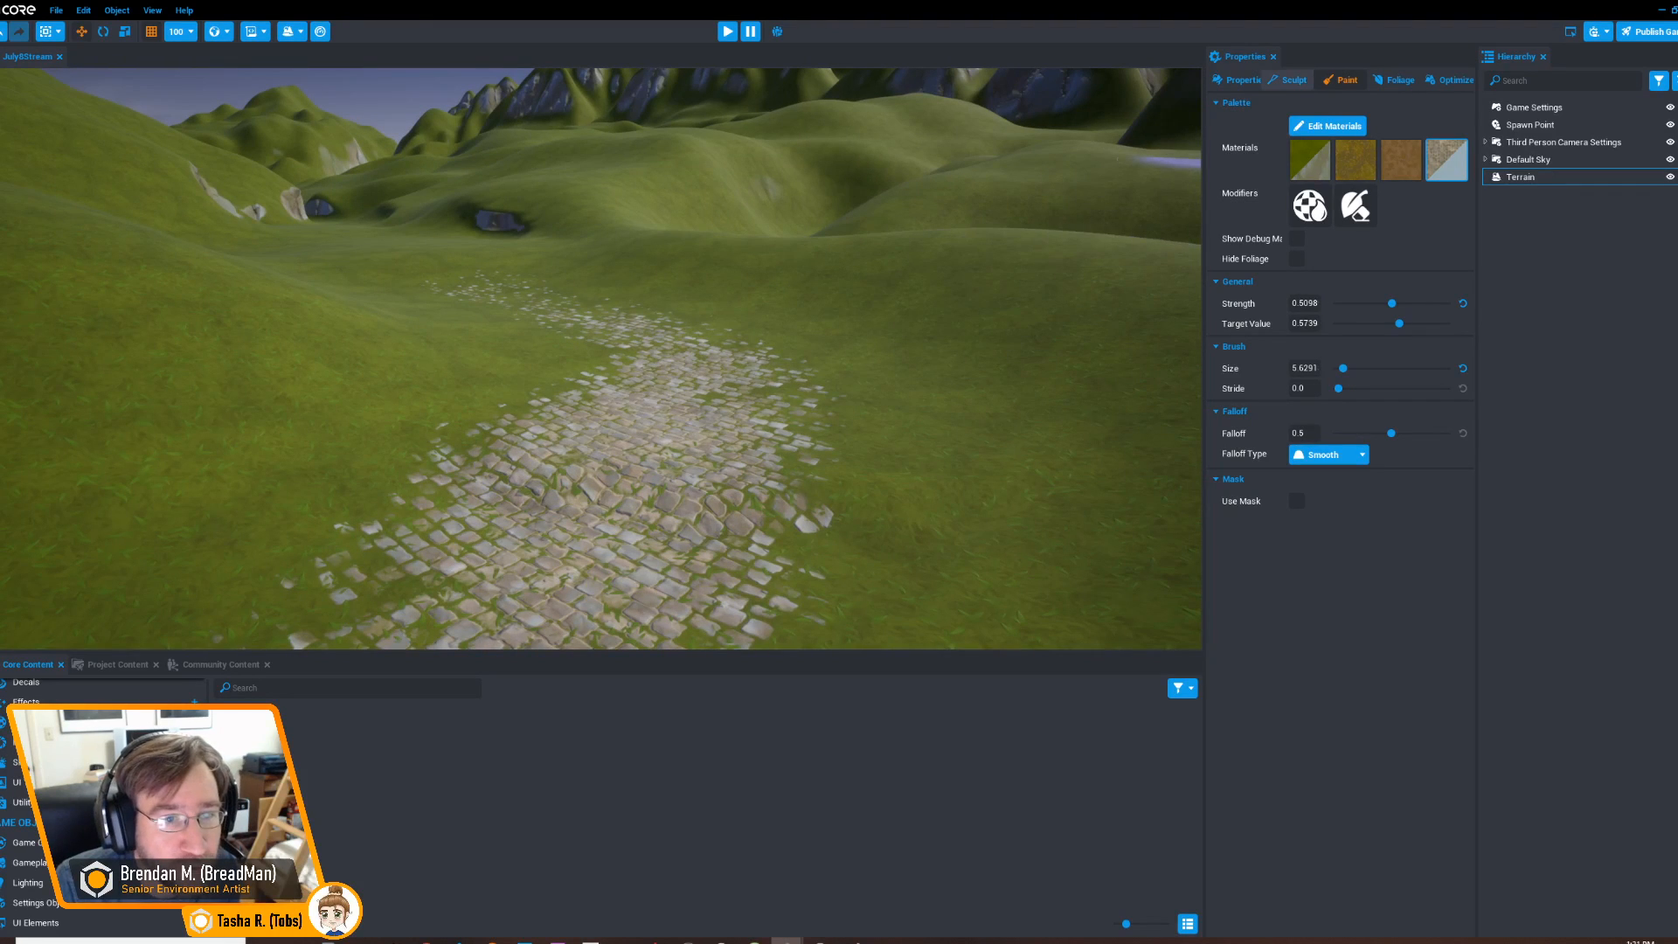
click(1291, 80)
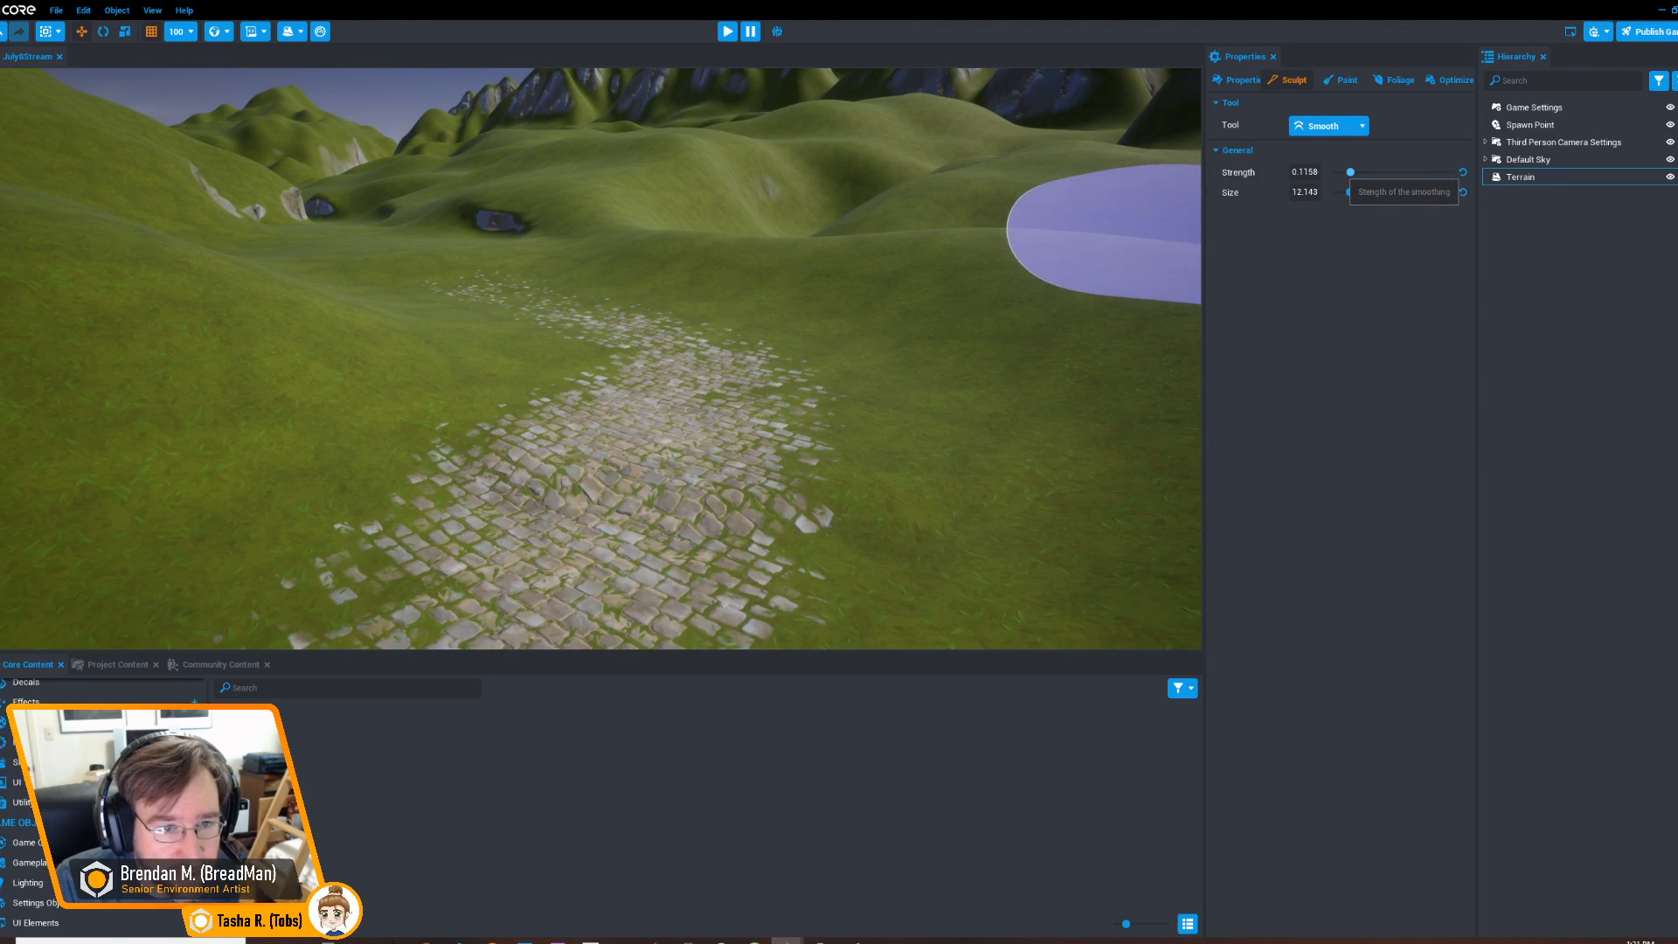
drag(1350, 191, 1342, 191)
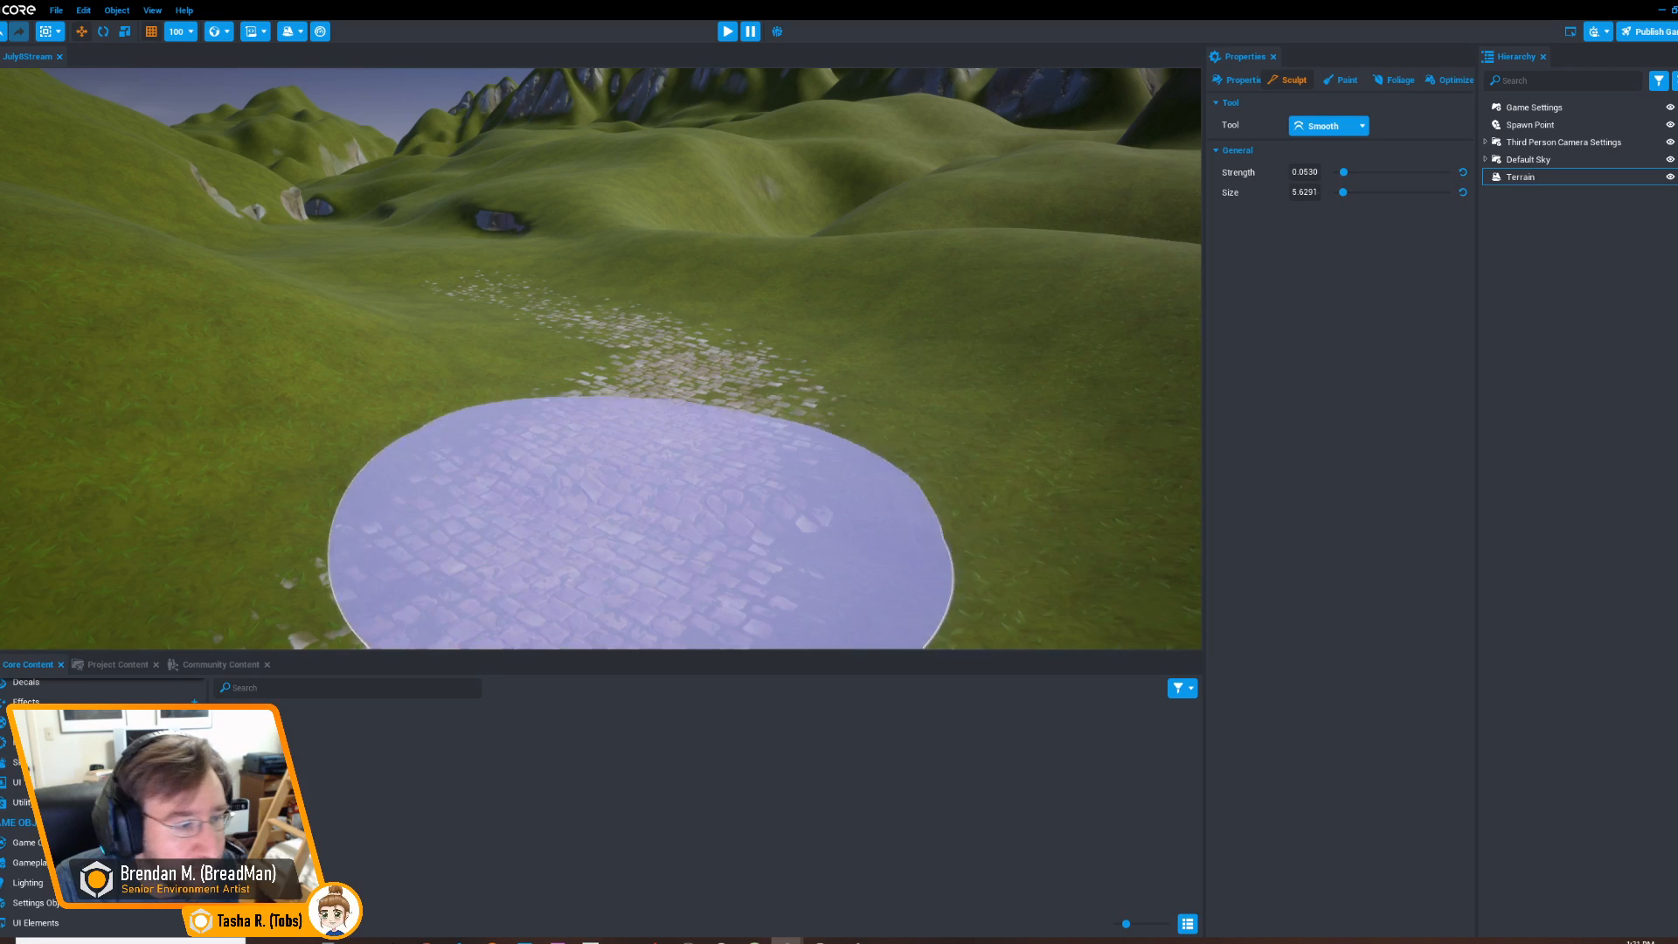
mouse_move(765, 470)
right_down()
mouse_move(830, 433)
mouse_move(917, 476)
mouse_move(865, 498)
right_up()
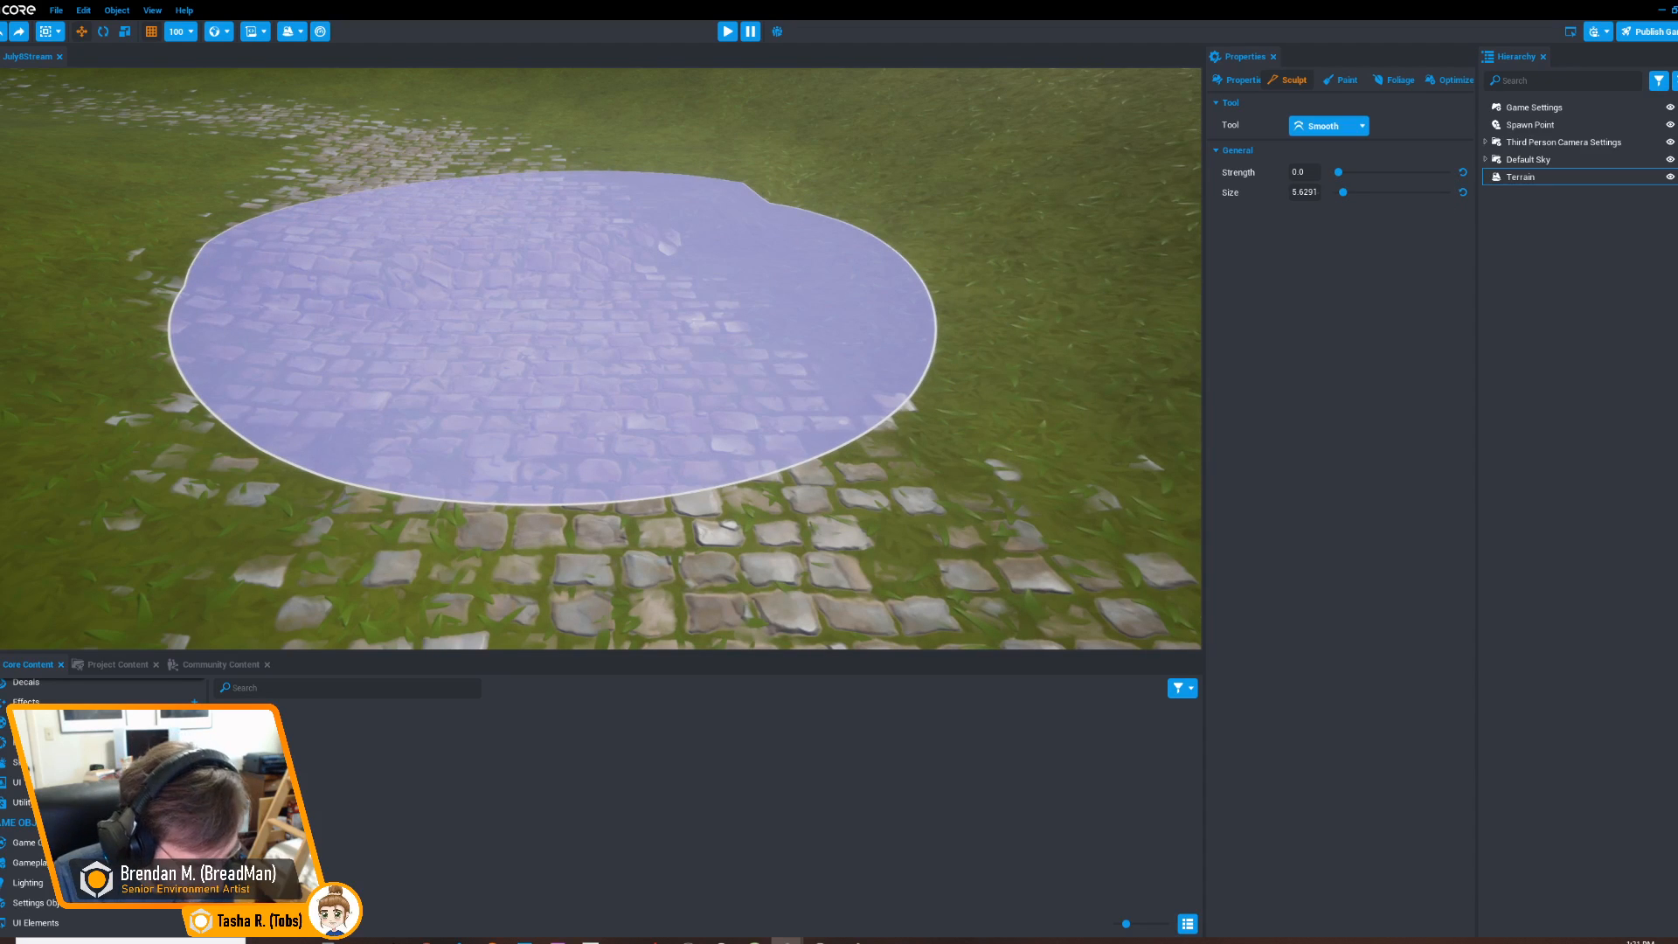
Reduce the Smooth brush to 1.6291 and try smoothing the cobblestones with strength 0.0
right_drag(552, 337, 560, 344)
key(bracketleft)
key(bracketleft)
key(bracketleft)
key(bracketleft)
drag(423, 270, 560, 244)
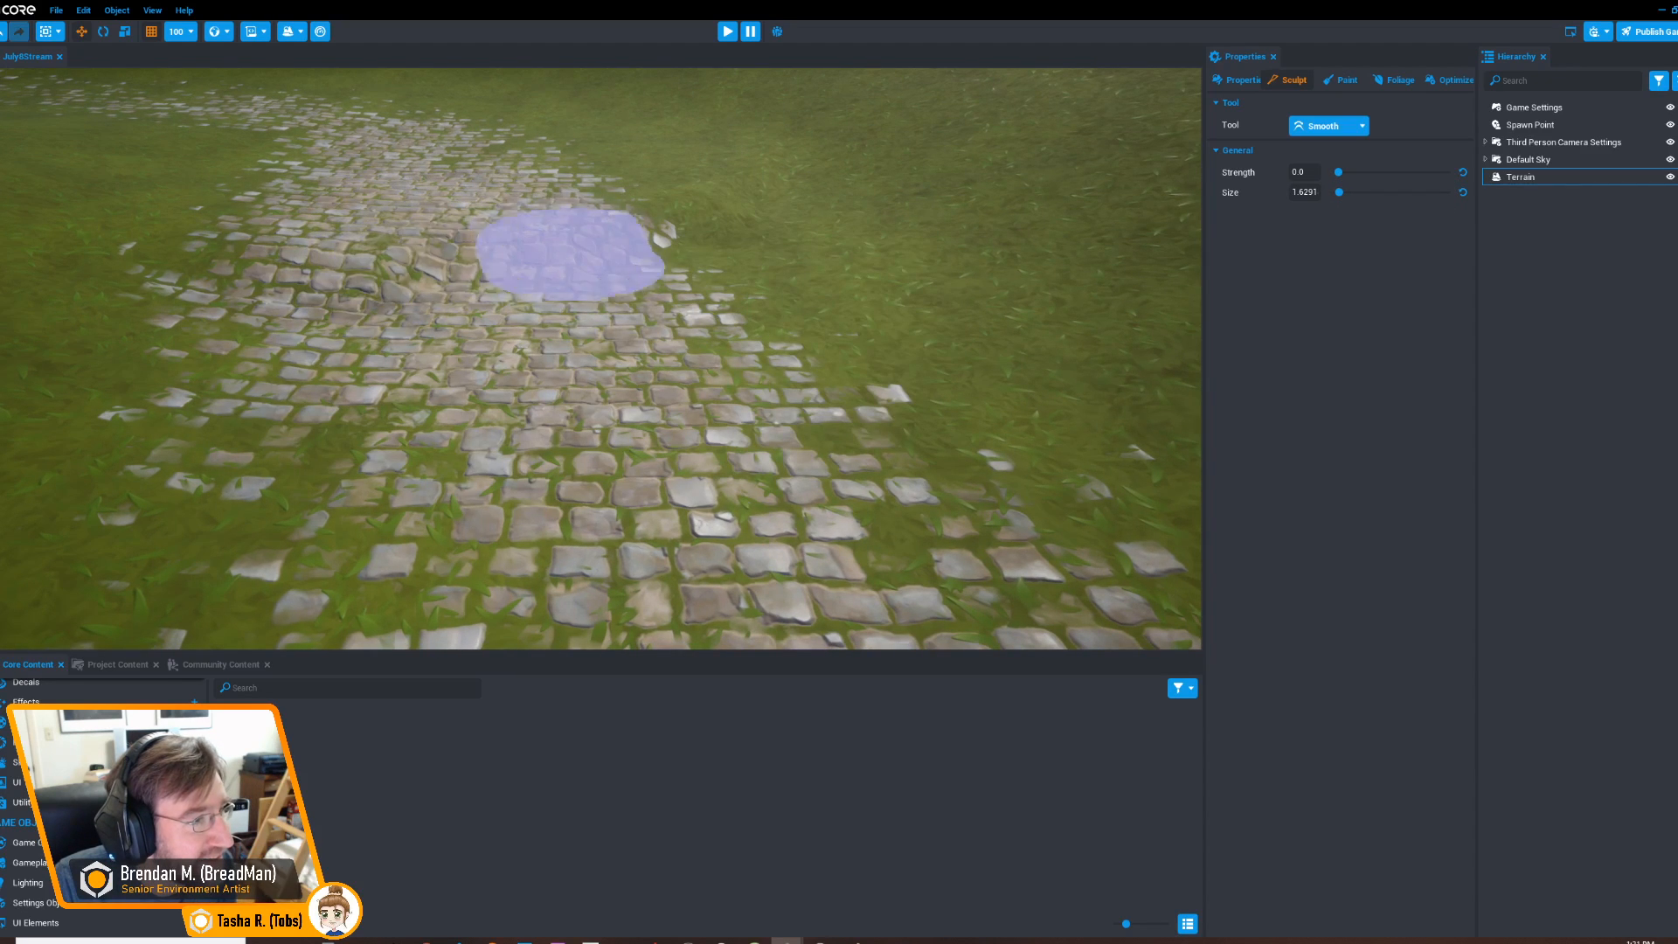
Try smoothing the ground along the cobblestone path with brush size 5.6291 and strength 0.1534, and undo the strokes
key(bracketright)
key(bracketright)
key(bracketright)
key(bracketright)
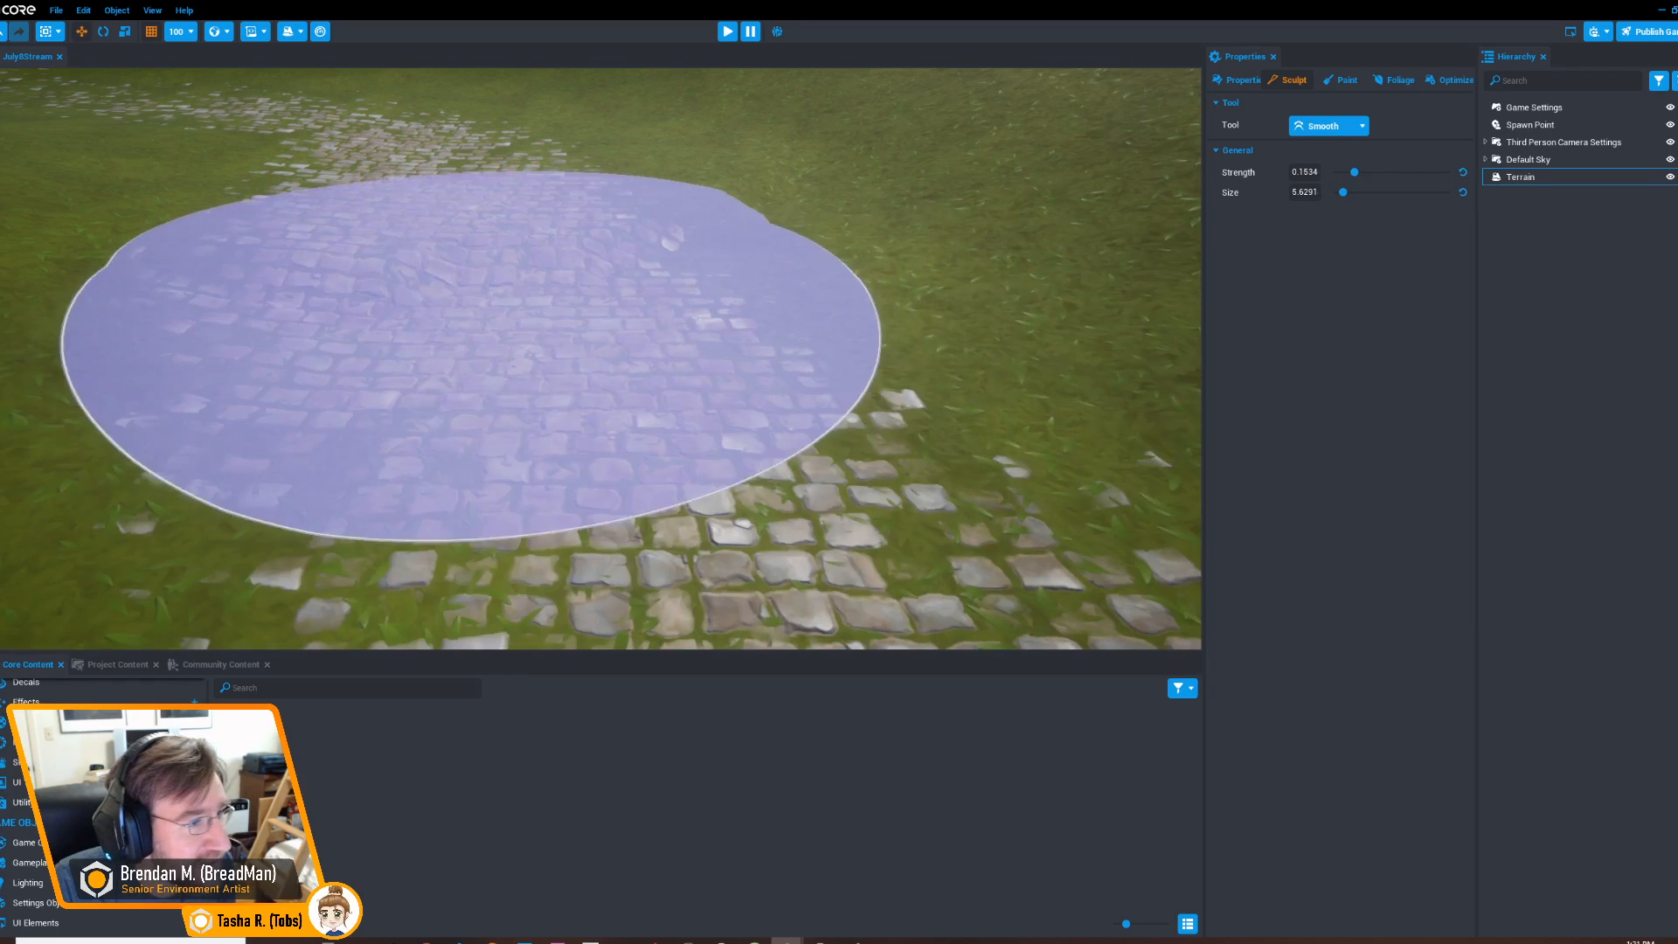
mouse_move(472, 344)
mouse_down()
mouse_move(524, 402)
mouse_move(598, 411)
mouse_up()
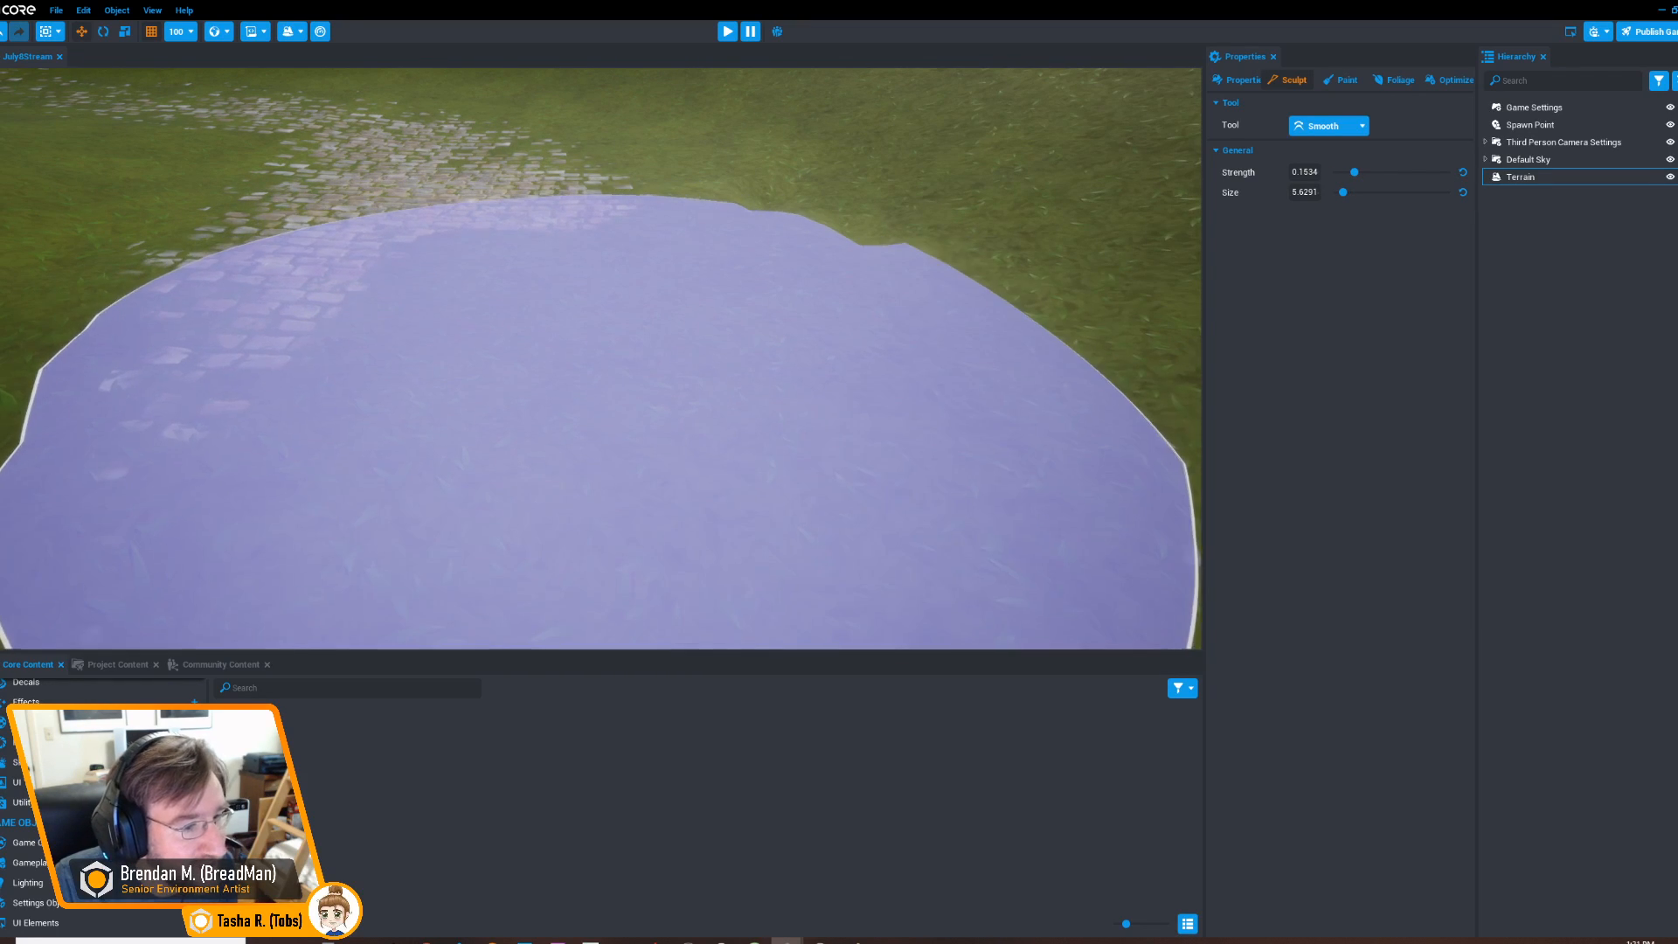
scroll(603, 406, down, 5)
drag(651, 467, 579, 406)
mouse_move(579, 408)
right_down()
mouse_move(690, 389)
mouse_move(685, 418)
right_up()
mouse_move(685, 417)
mouse_down()
mouse_move(625, 448)
mouse_move(516, 412)
mouse_up()
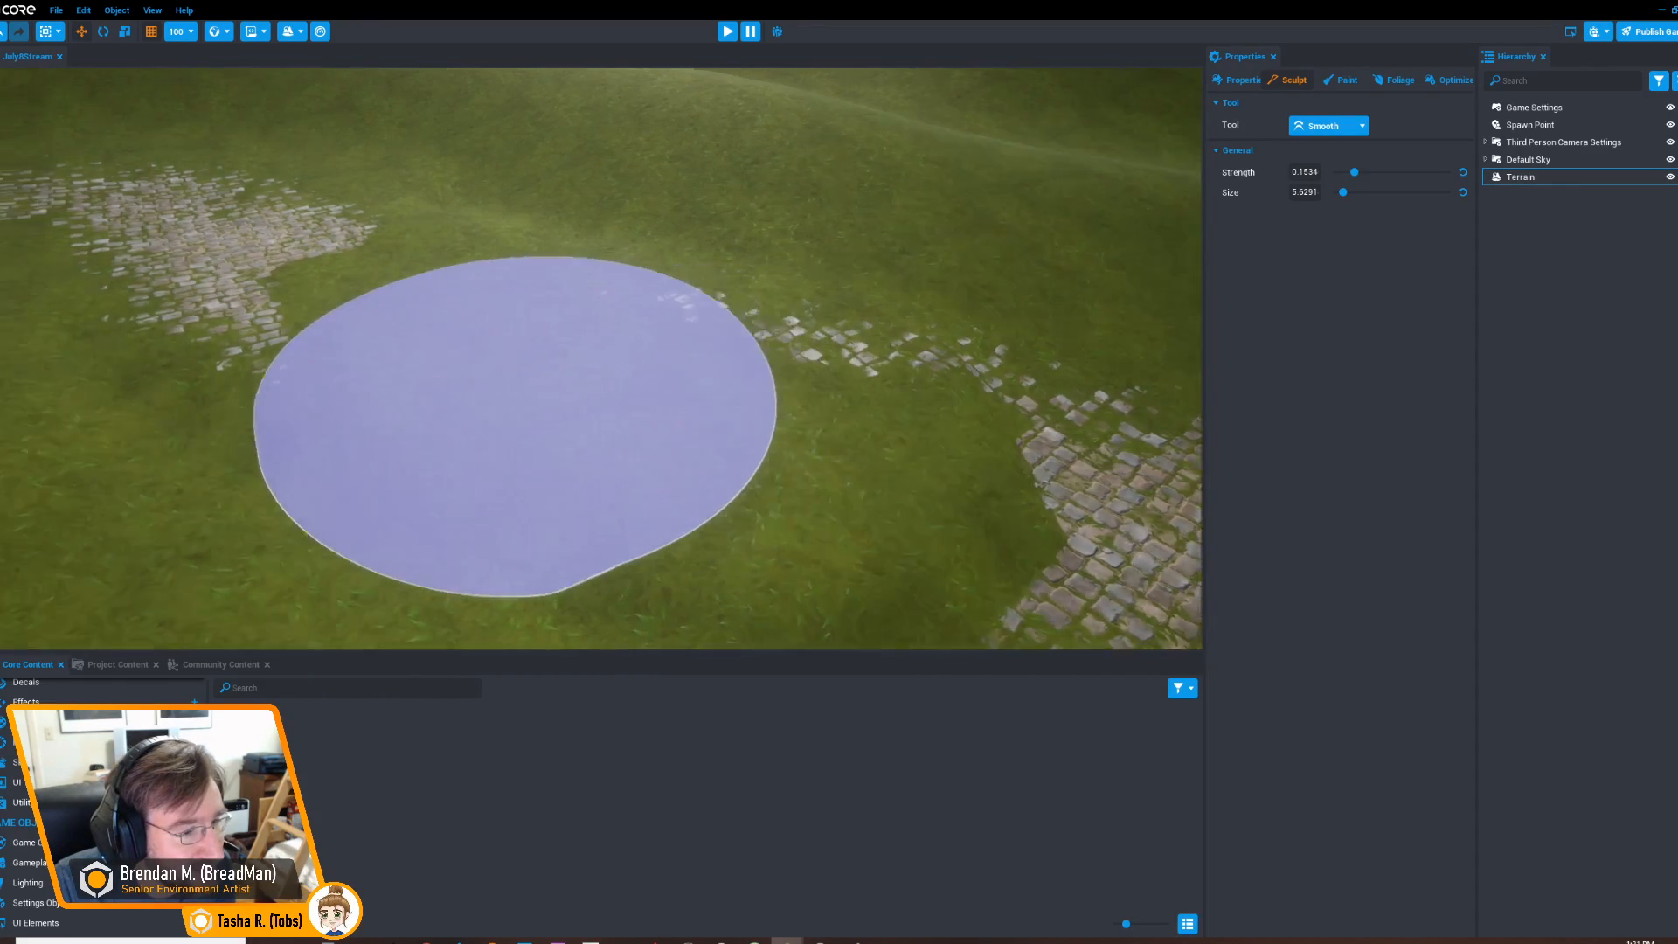
key(ctrl+z)
key(ctrl+z)
Return to terrain painting and extend the cobblestone path from its far end across the grass toward the rock outcrops
mouse_move(873, 376)
right_down()
mouse_move(939, 349)
mouse_move(751, 323)
mouse_move(561, 341)
right_up()
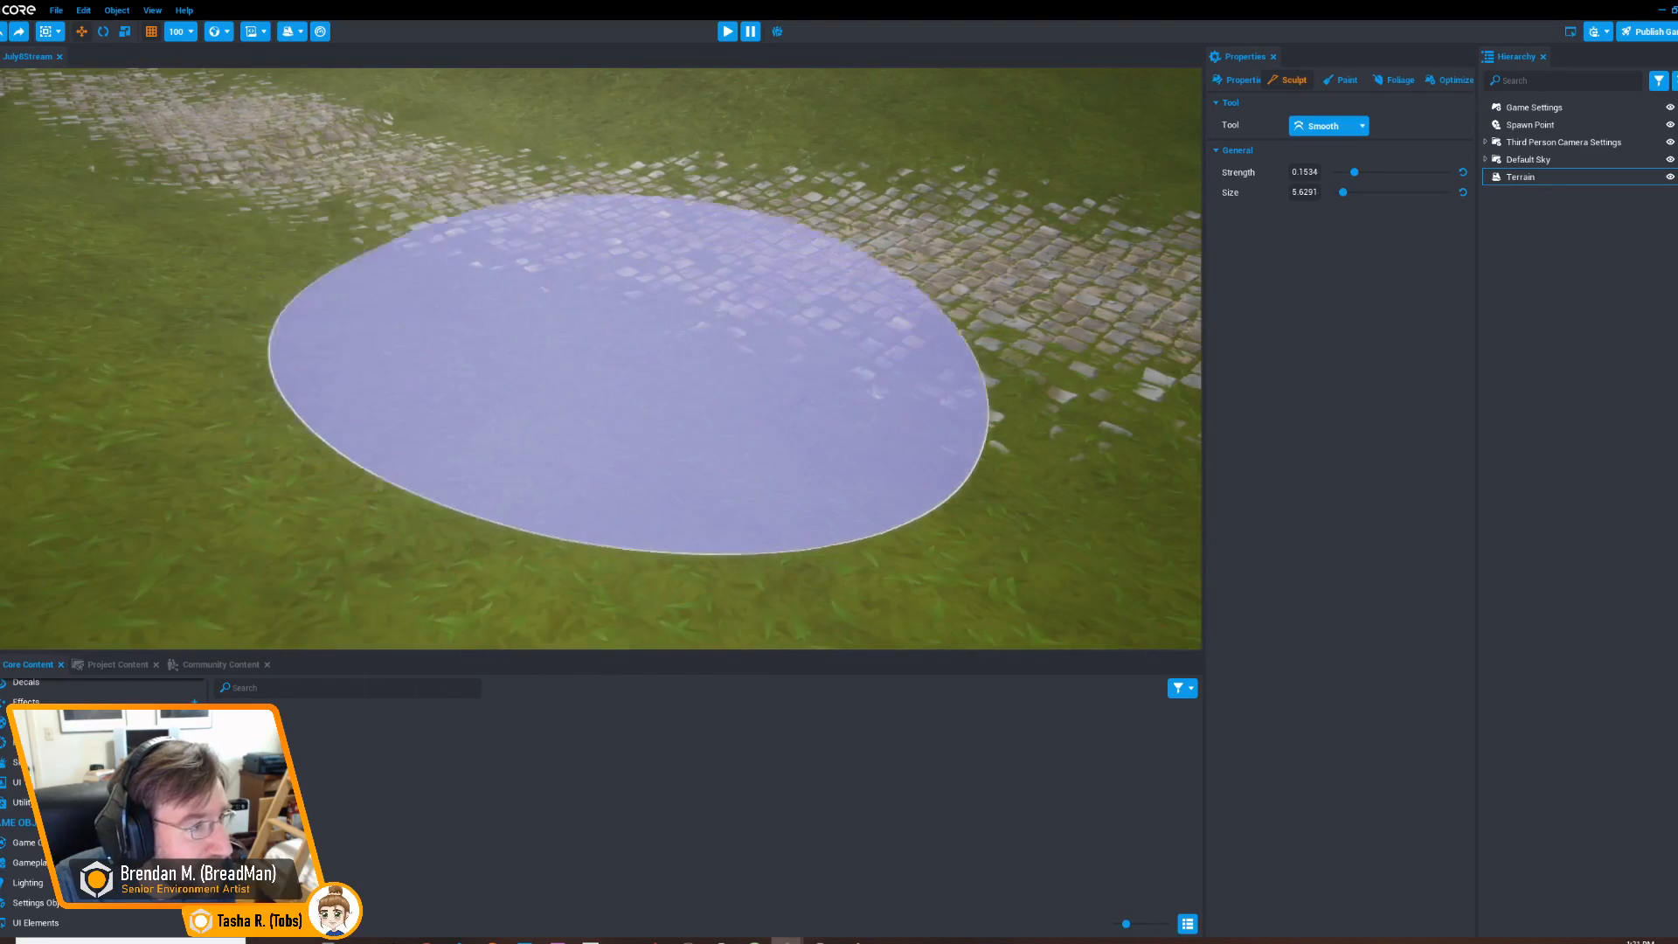
mouse_move(702, 327)
right_down()
mouse_move(420, 215)
mouse_move(517, 217)
mouse_move(459, 256)
mouse_move(297, 288)
mouse_move(423, 395)
right_up()
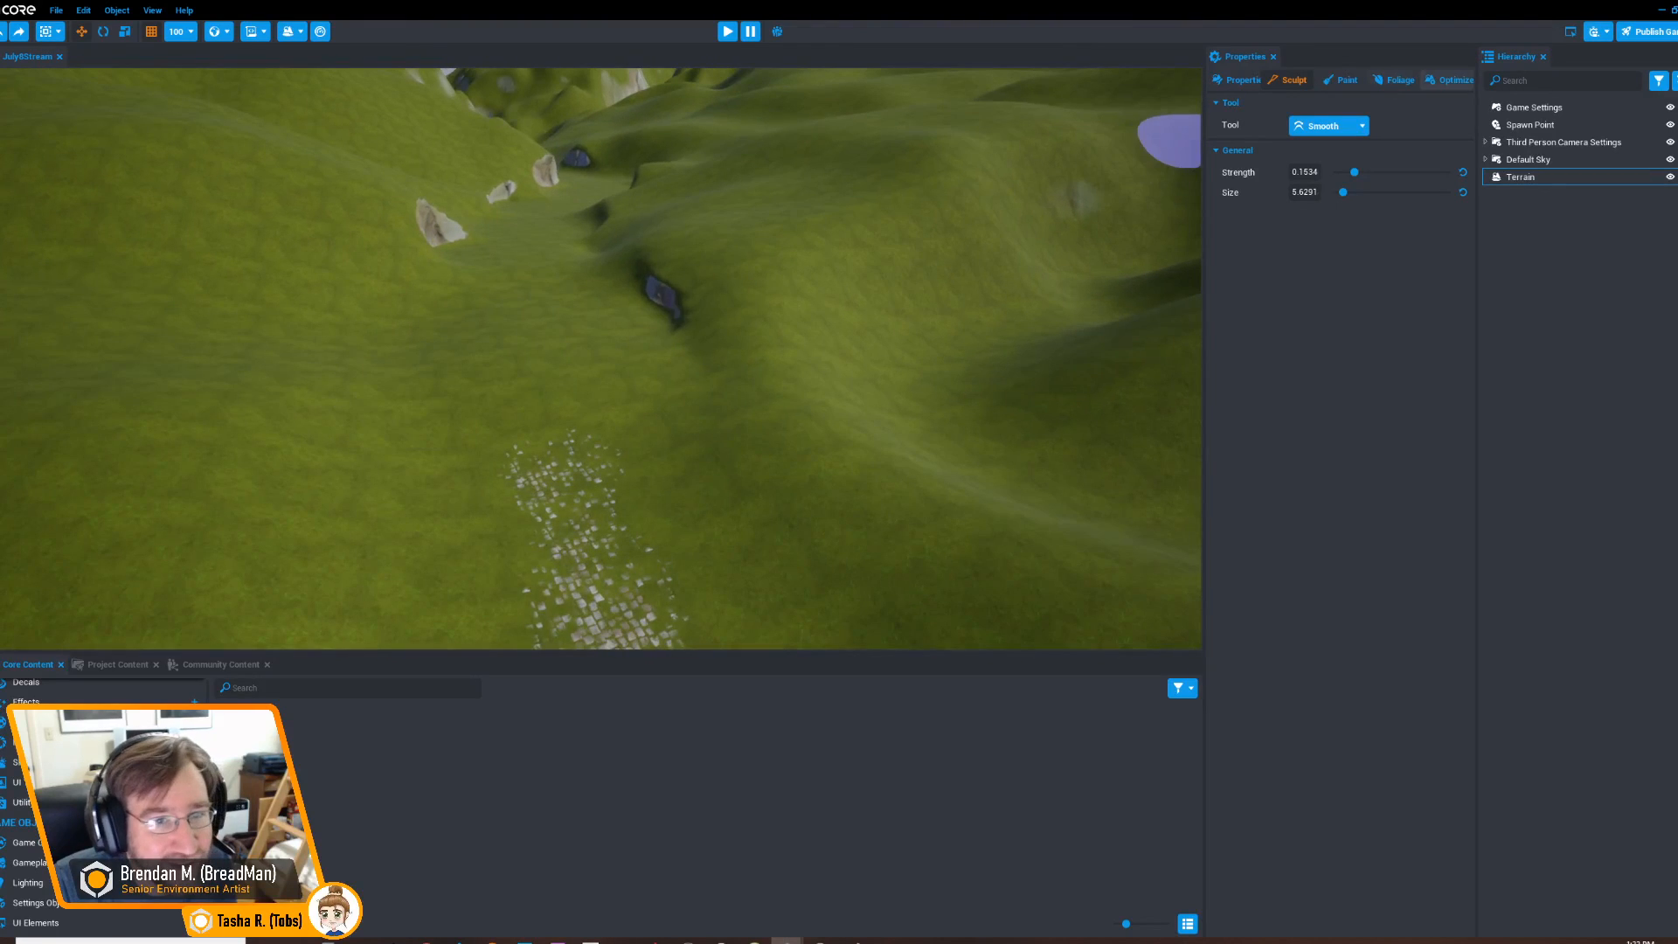
right_drag(600, 358, 874, 376)
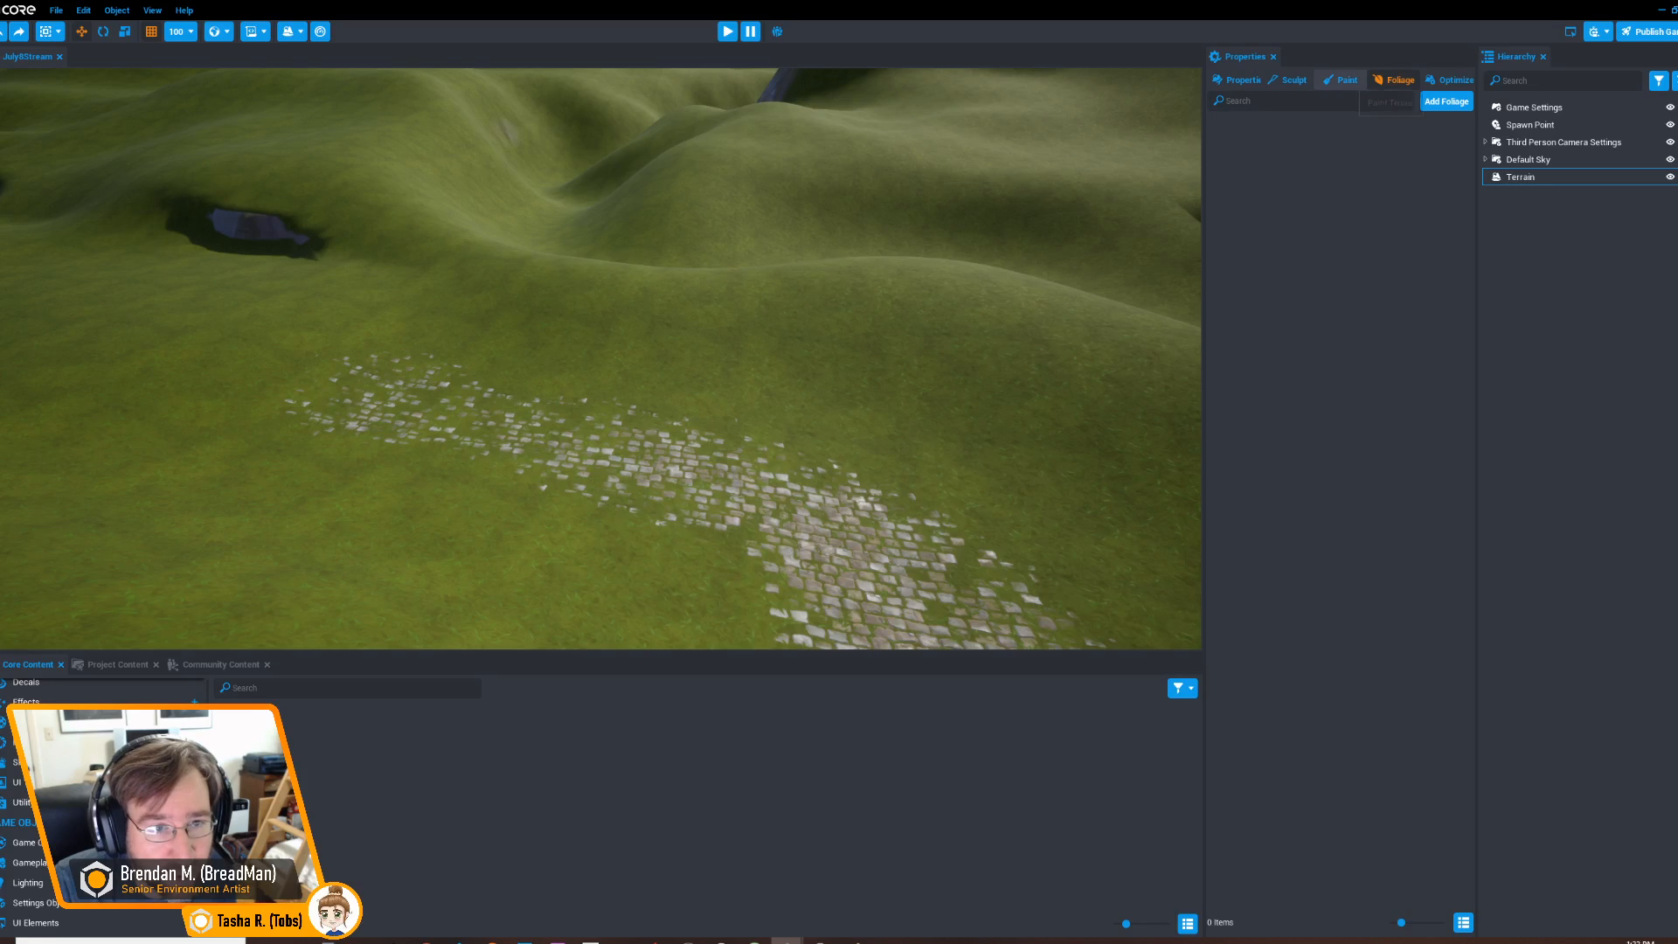
click(1341, 80)
right_drag(644, 390, 489, 384)
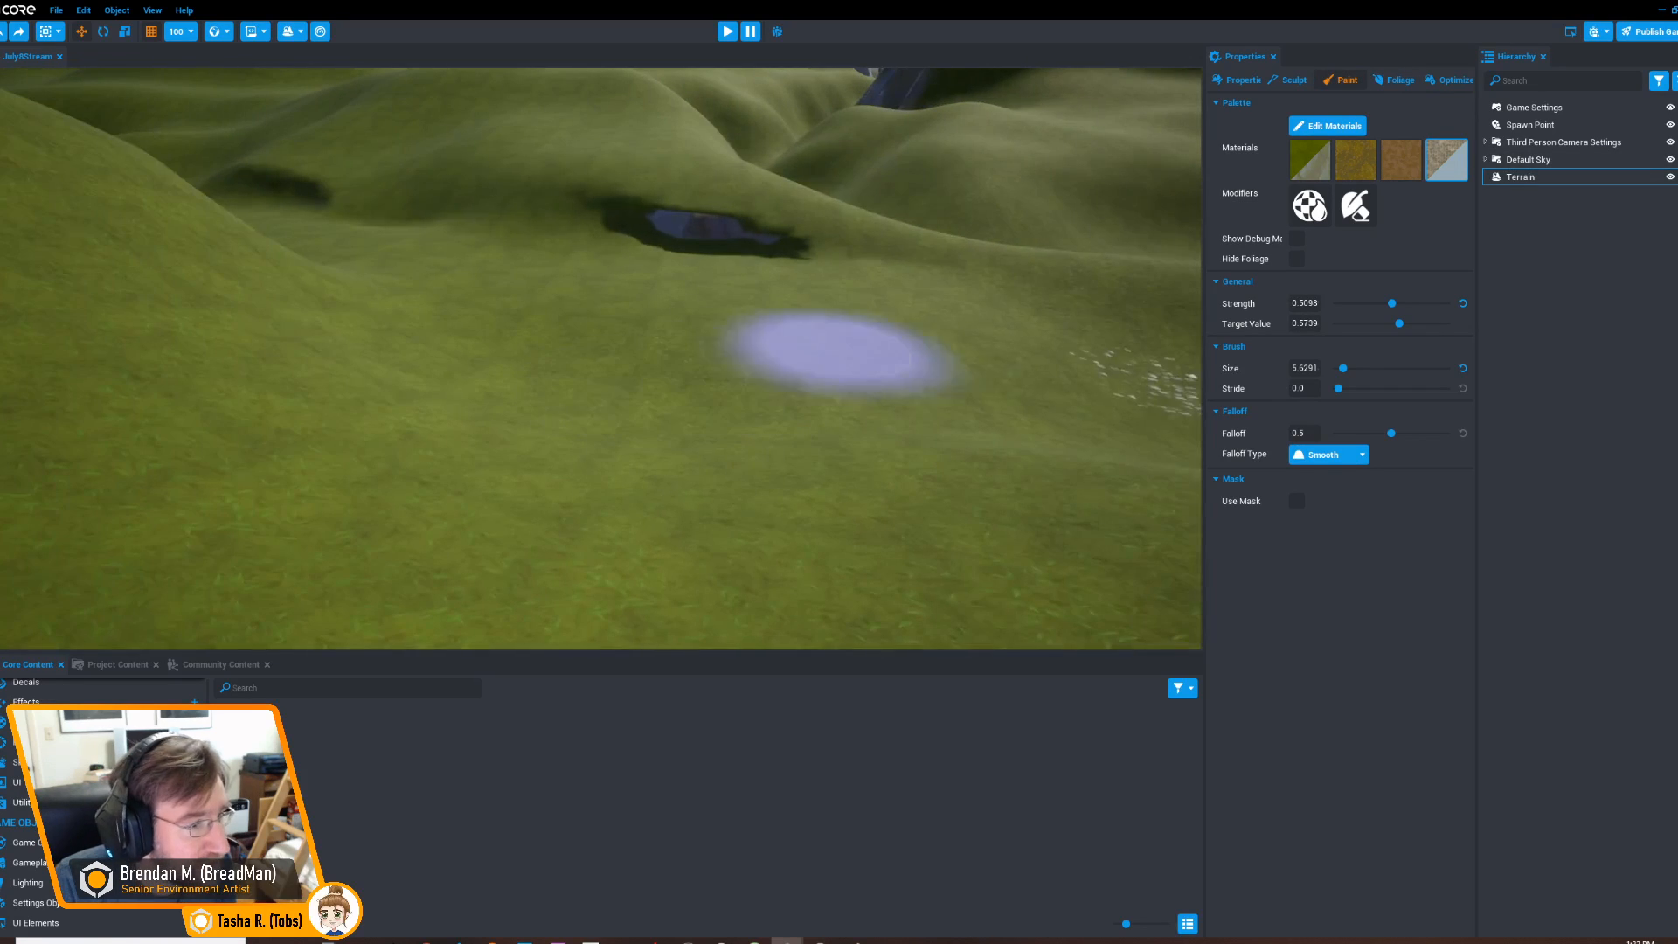
mouse_move(1127, 373)
mouse_down()
mouse_move(594, 330)
mouse_move(1086, 363)
mouse_move(637, 326)
mouse_move(743, 345)
mouse_up()
mouse_move(596, 341)
right_down()
mouse_move(812, 379)
mouse_move(599, 334)
mouse_move(443, 363)
right_up()
drag(442, 364, 458, 280)
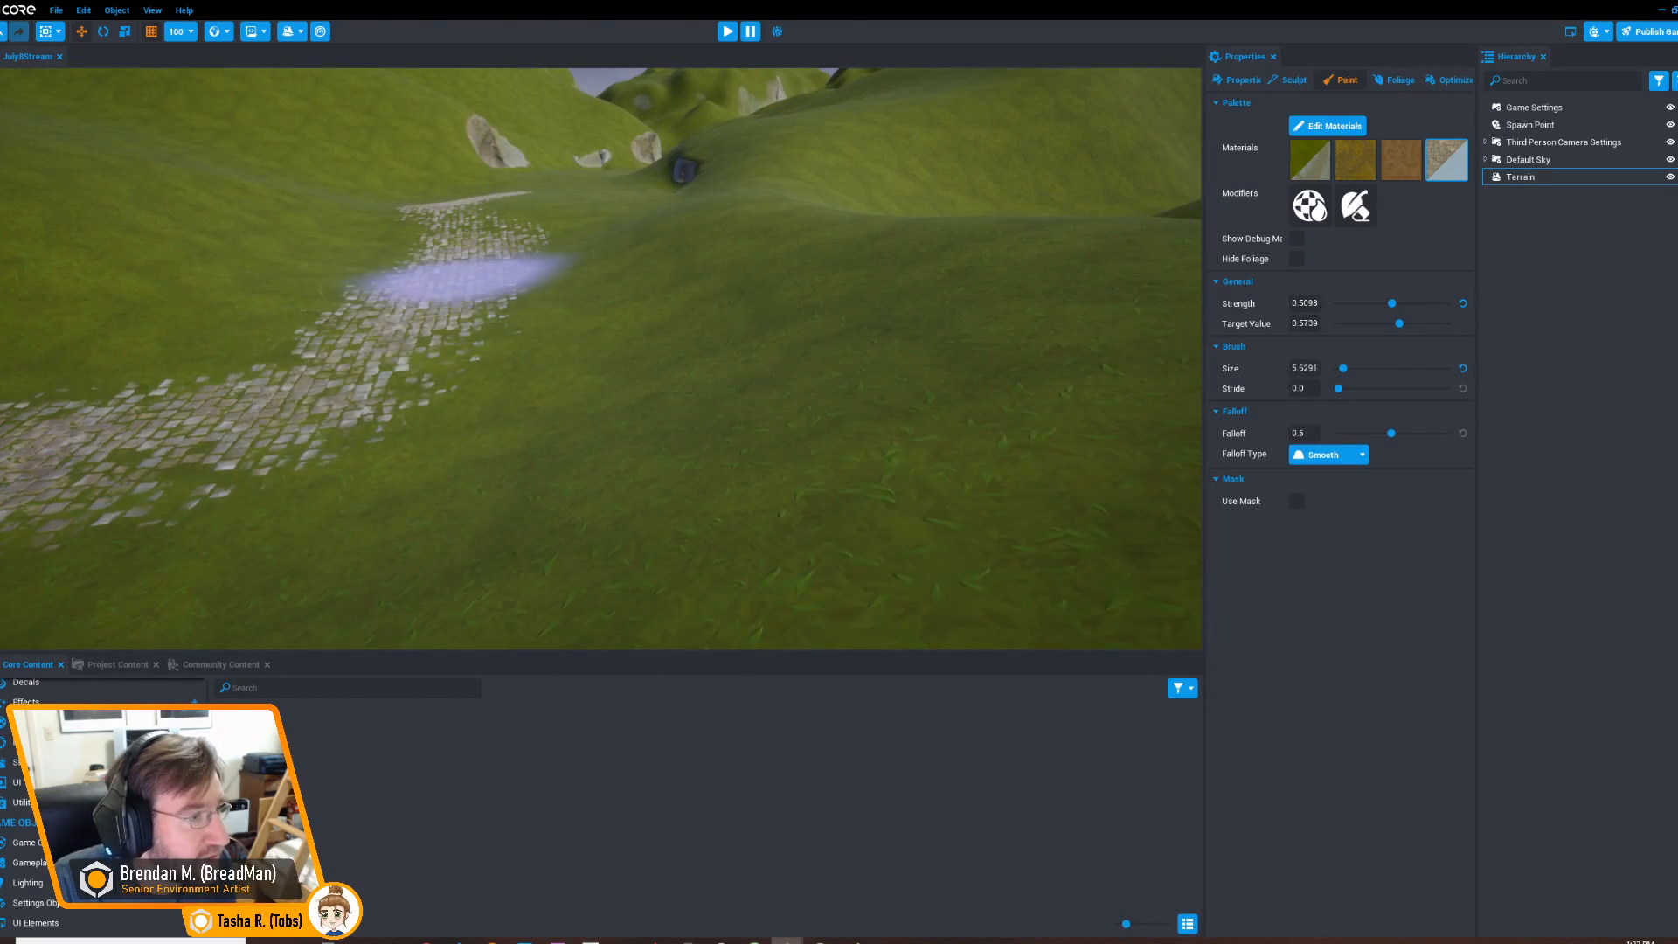
Continue the cobblestone path up the valley toward the exposed pale rocks and fill in its sparse areas
drag(409, 229, 476, 233)
mouse_move(476, 233)
right_down()
mouse_move(454, 241)
mouse_move(569, 284)
right_up()
drag(569, 285, 616, 249)
right_drag(616, 249, 645, 276)
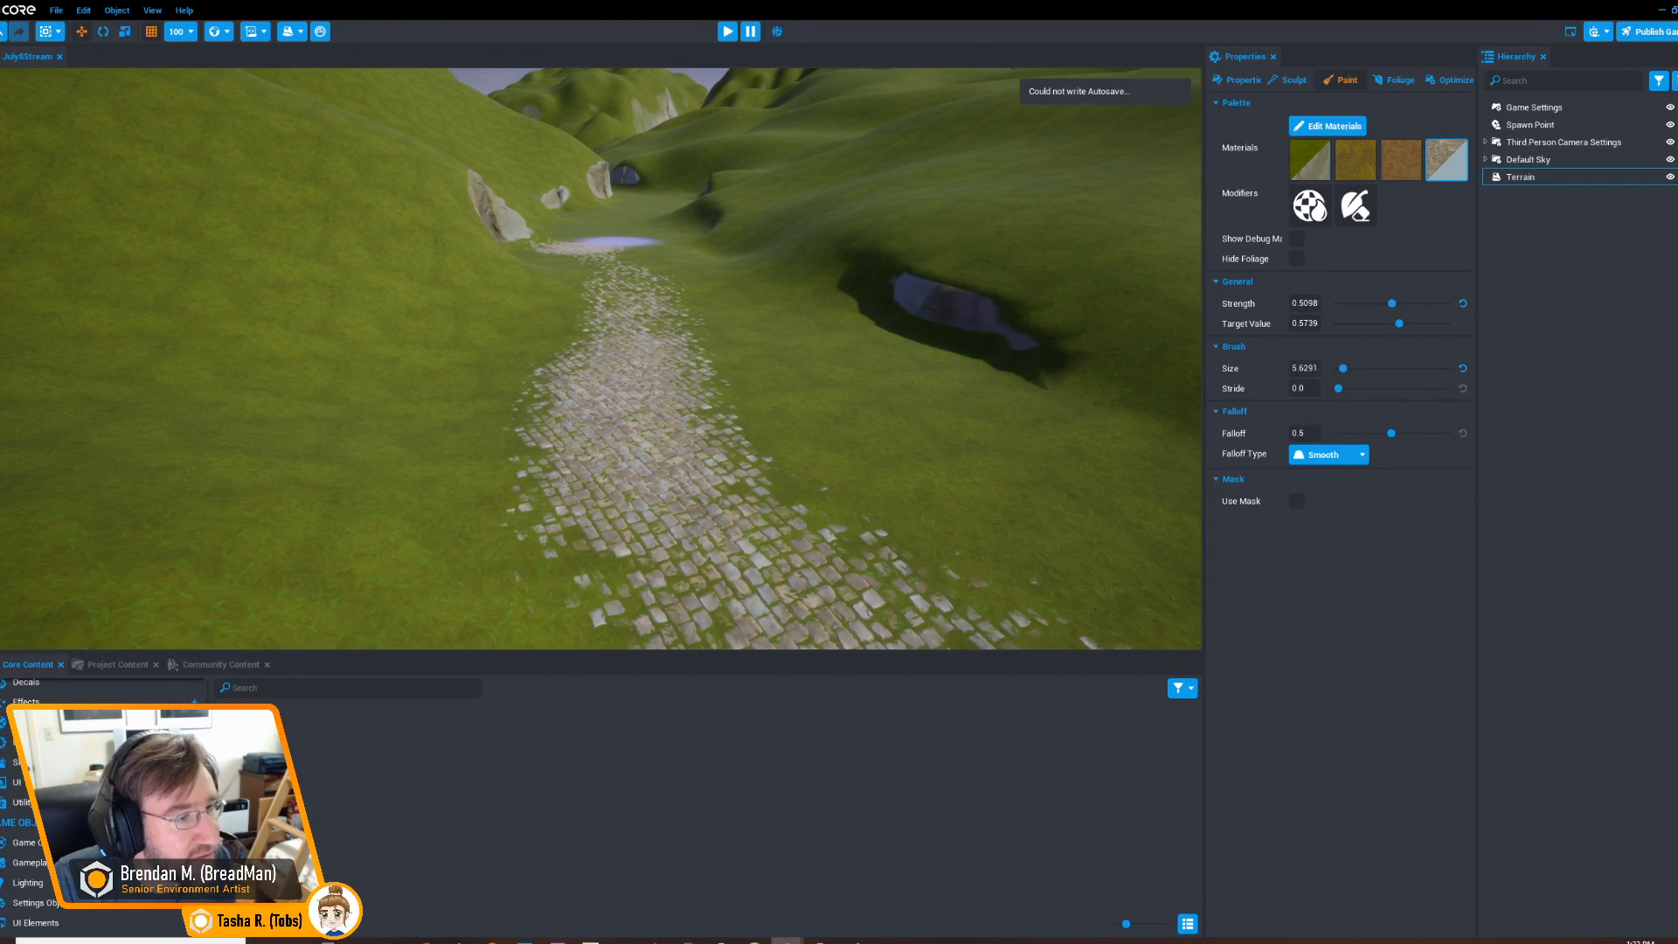
right_drag(640, 198, 902, 236)
mouse_move(944, 374)
mouse_down()
mouse_move(310, 271)
mouse_move(935, 378)
mouse_up()
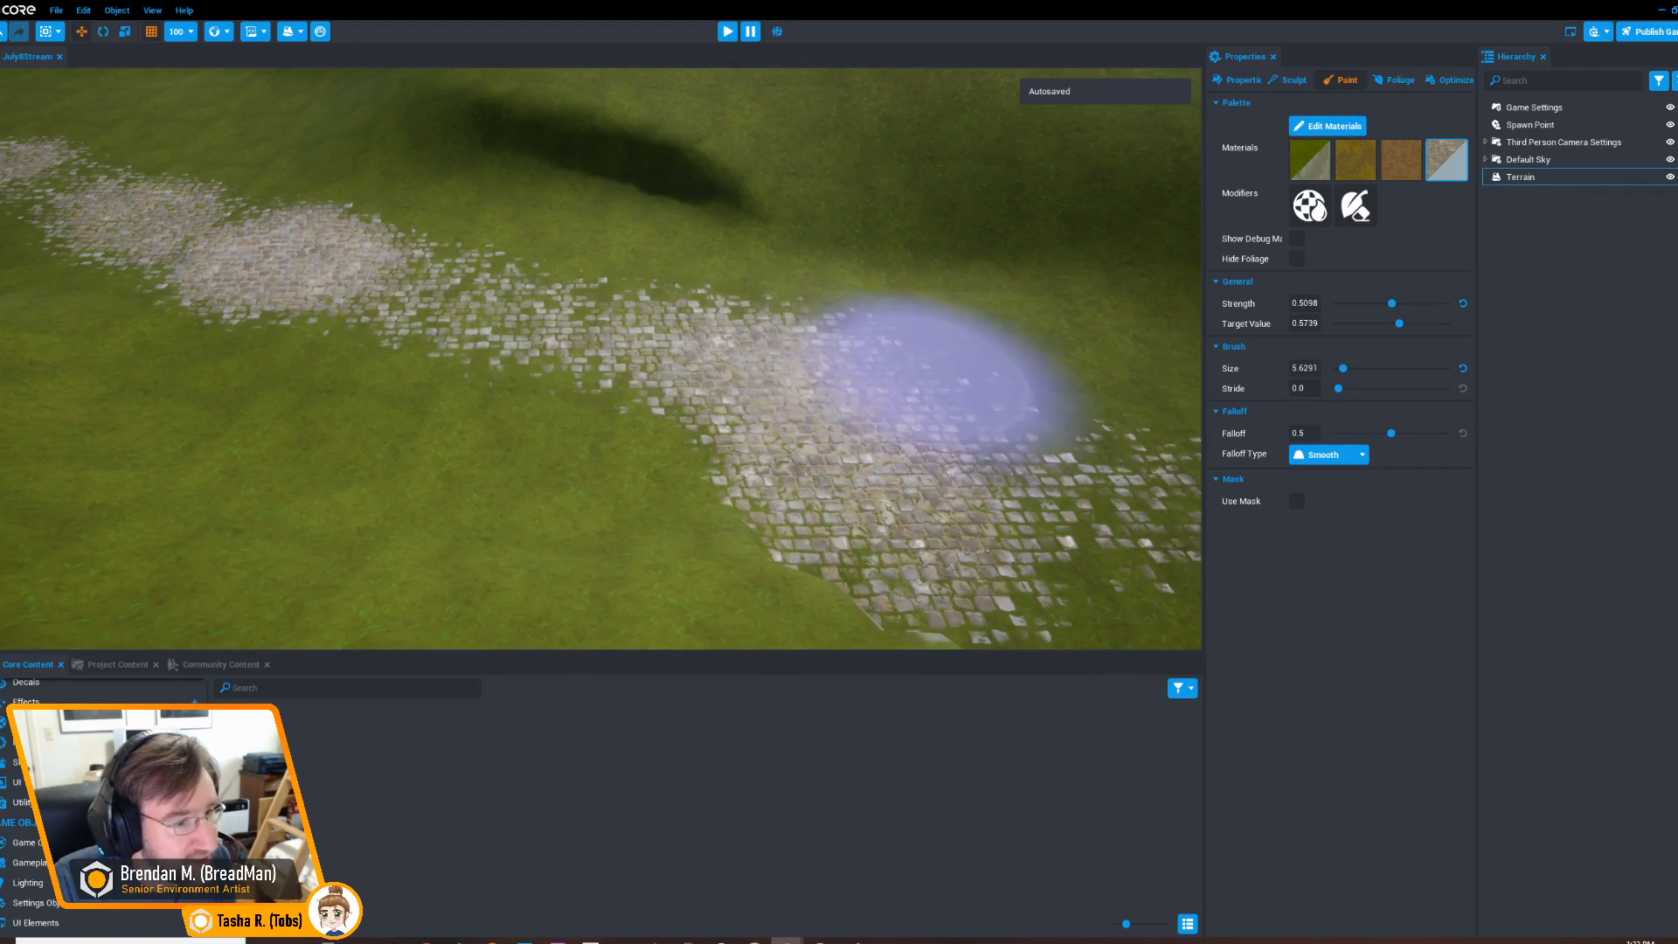
Paint the cobblestone path onward along the valley floor past the two dark rock hollows
right_drag(874, 368, 842, 363)
mouse_move(842, 362)
mouse_down()
mouse_move(1127, 282)
mouse_move(822, 367)
mouse_up()
right_drag(821, 367, 826, 319)
mouse_move(1060, 263)
mouse_down()
mouse_move(105, 273)
mouse_move(330, 284)
mouse_up()
mouse_move(330, 285)
right_down()
mouse_move(367, 281)
mouse_move(262, 356)
right_up()
drag(434, 367, 114, 271)
mouse_move(560, 254)
right_down()
mouse_move(568, 232)
mouse_move(524, 236)
right_up()
mouse_move(130, 341)
mouse_down()
mouse_move(842, 326)
mouse_move(498, 315)
mouse_move(187, 345)
mouse_move(400, 312)
mouse_move(255, 359)
mouse_move(475, 315)
mouse_move(633, 318)
mouse_move(645, 301)
mouse_up()
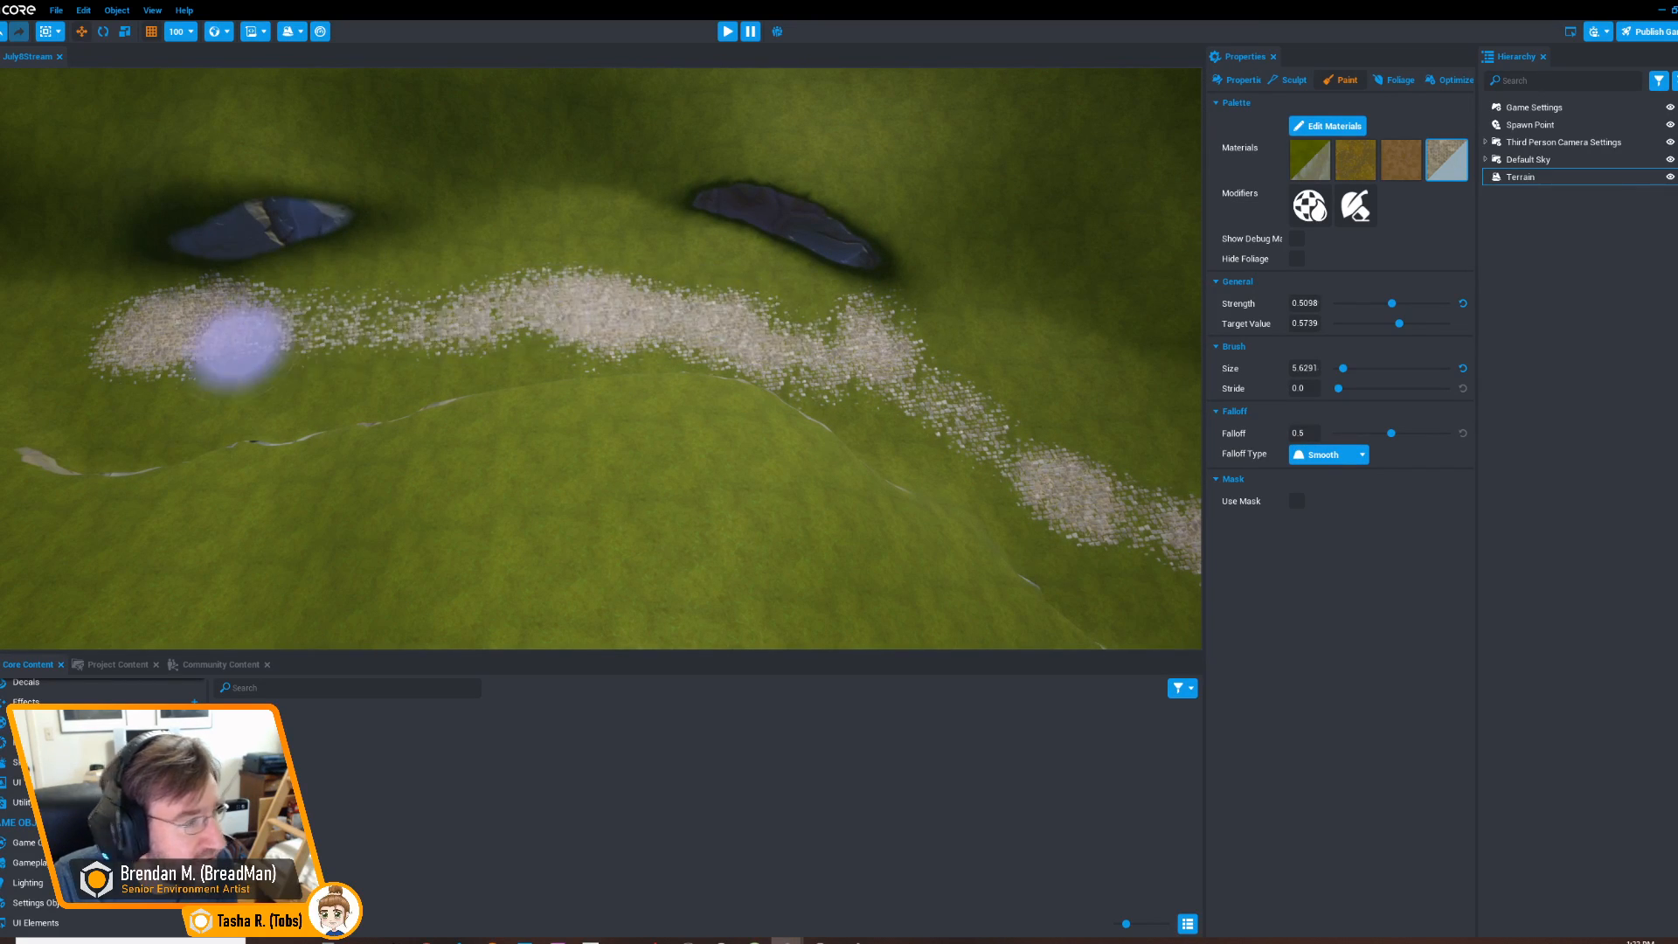
drag(238, 343, 30, 359)
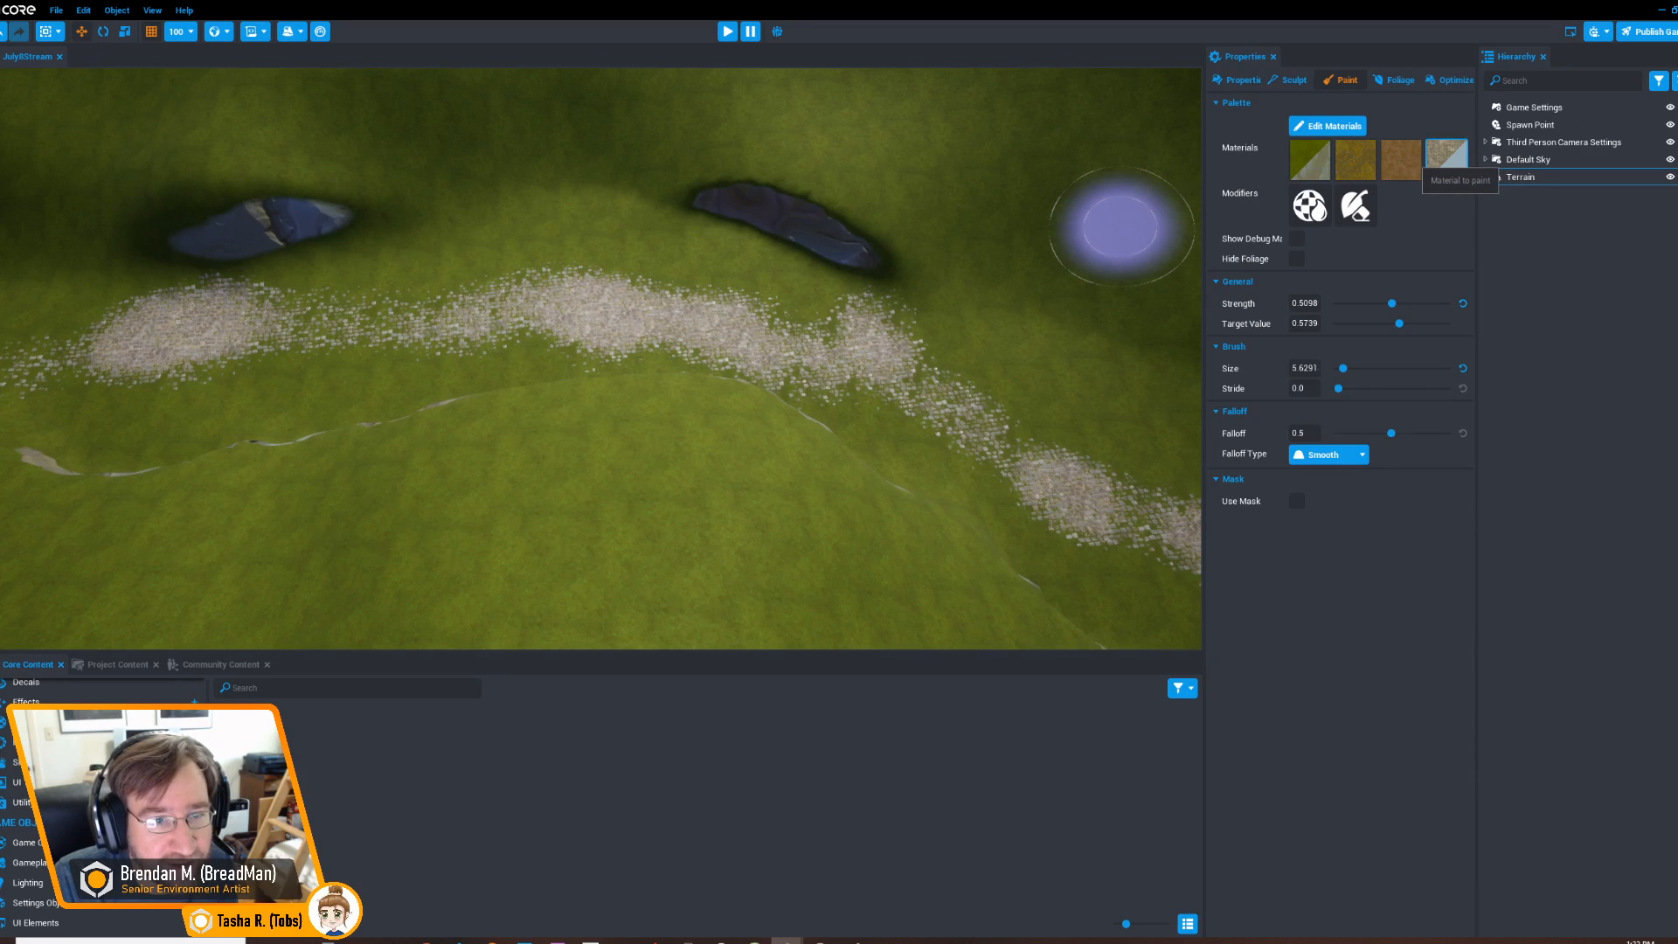
Choose the brown dirt material and paint it in patches over and beside the cobblestones near the rock hollows
click(1409, 160)
right_drag(726, 318, 734, 318)
key(a)
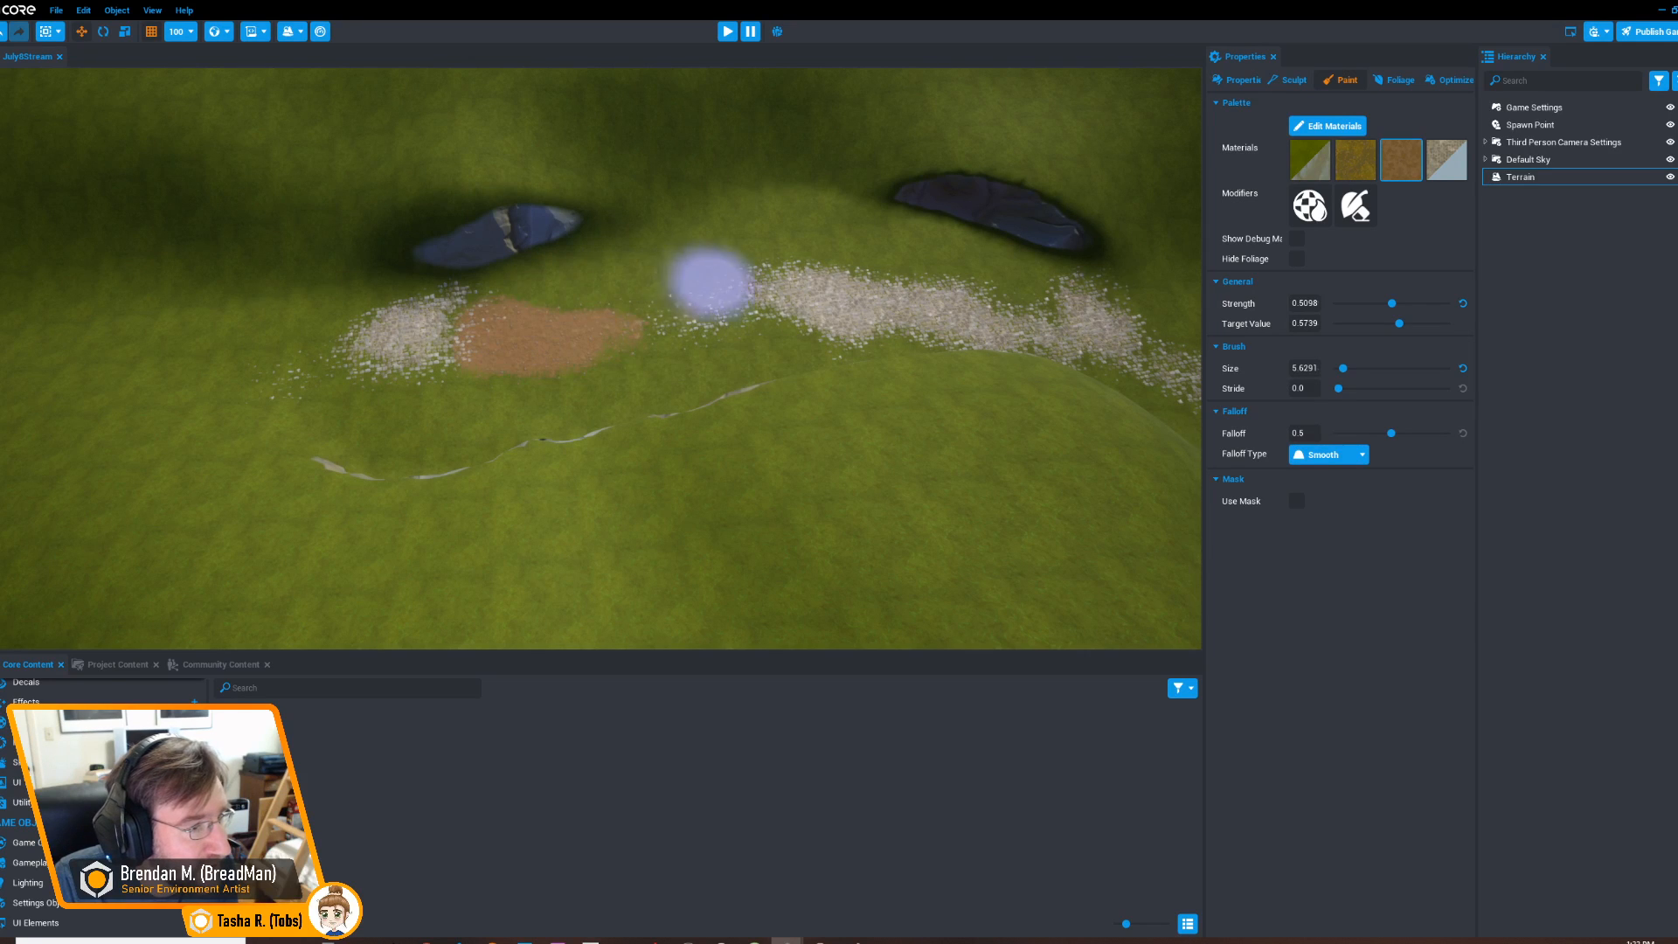
right_drag(716, 315, 705, 330)
key(w)
mouse_move(705, 329)
mouse_down()
mouse_move(588, 378)
mouse_move(442, 483)
mouse_move(450, 581)
mouse_move(398, 568)
mouse_up()
mouse_move(996, 330)
mouse_down()
mouse_move(1124, 262)
mouse_move(1020, 313)
mouse_up()
key(d)
mouse_move(1020, 313)
right_down()
mouse_move(950, 326)
mouse_move(490, 300)
right_up()
mouse_move(380, 299)
mouse_down()
mouse_move(644, 233)
mouse_move(1030, 245)
mouse_up()
key(s)
mouse_move(638, 335)
right_down()
mouse_move(599, 329)
mouse_move(899, 322)
right_up()
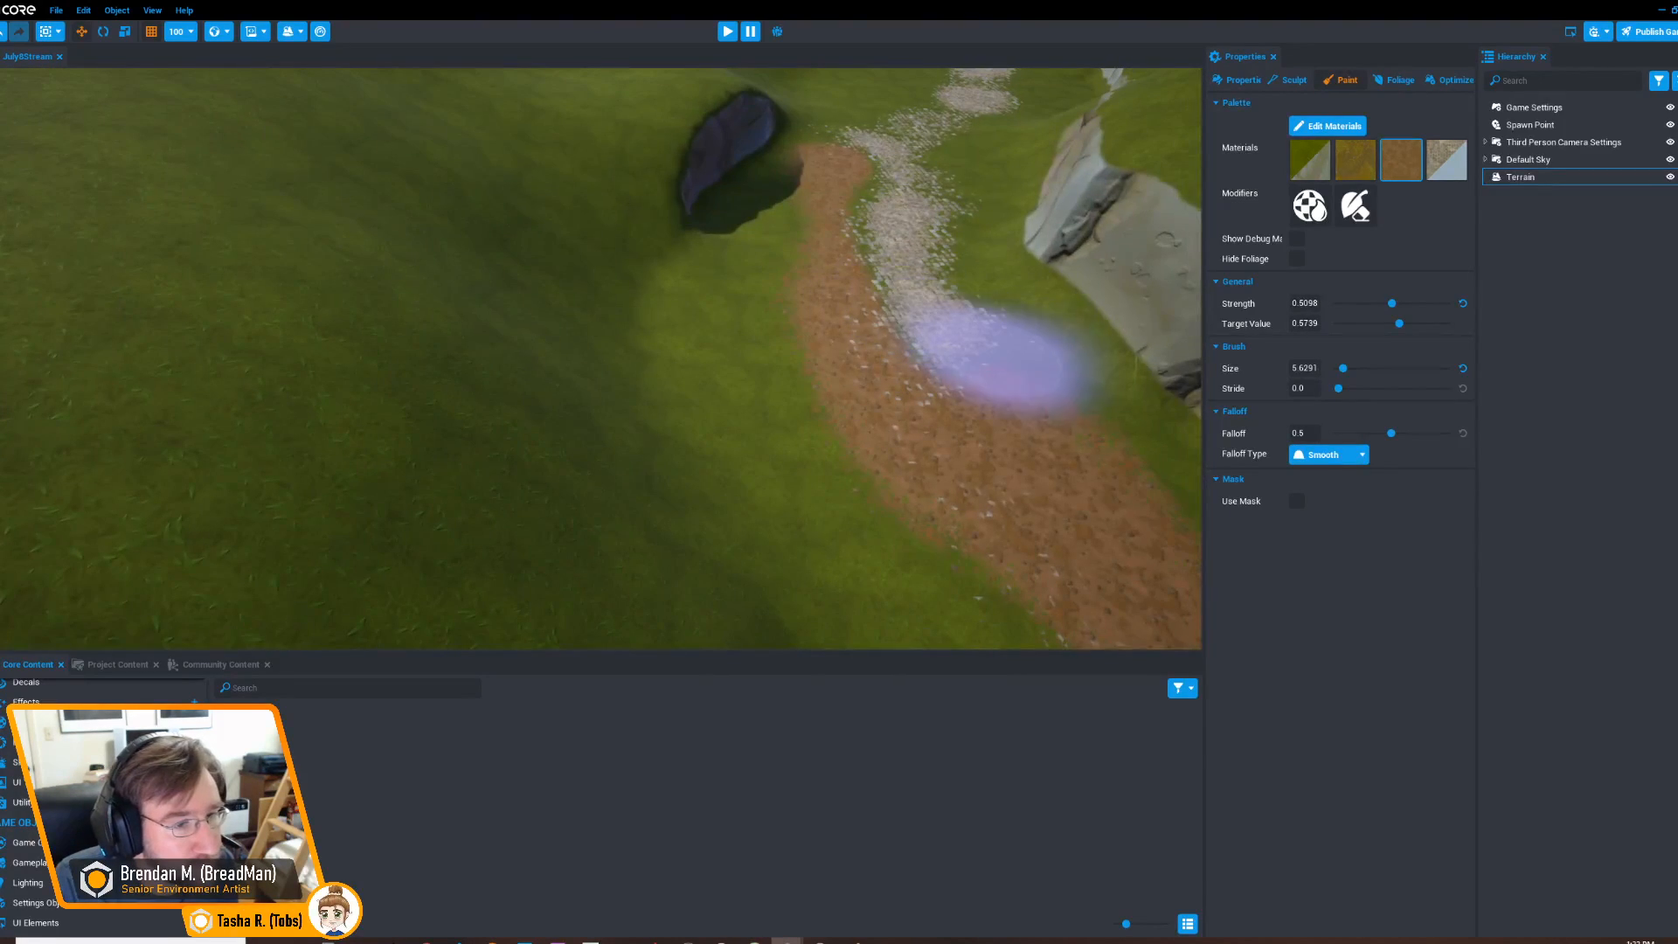
Paint more brown dirt along the cobblestone path between the dark hollow and the pale rock outcrop
drag(1004, 359, 965, 234)
key(d)
mouse_move(981, 195)
right_down()
mouse_move(862, 236)
mouse_move(711, 251)
mouse_move(854, 236)
mouse_move(1005, 271)
right_up()
key(w)
drag(603, 489, 624, 284)
drag(566, 234, 603, 177)
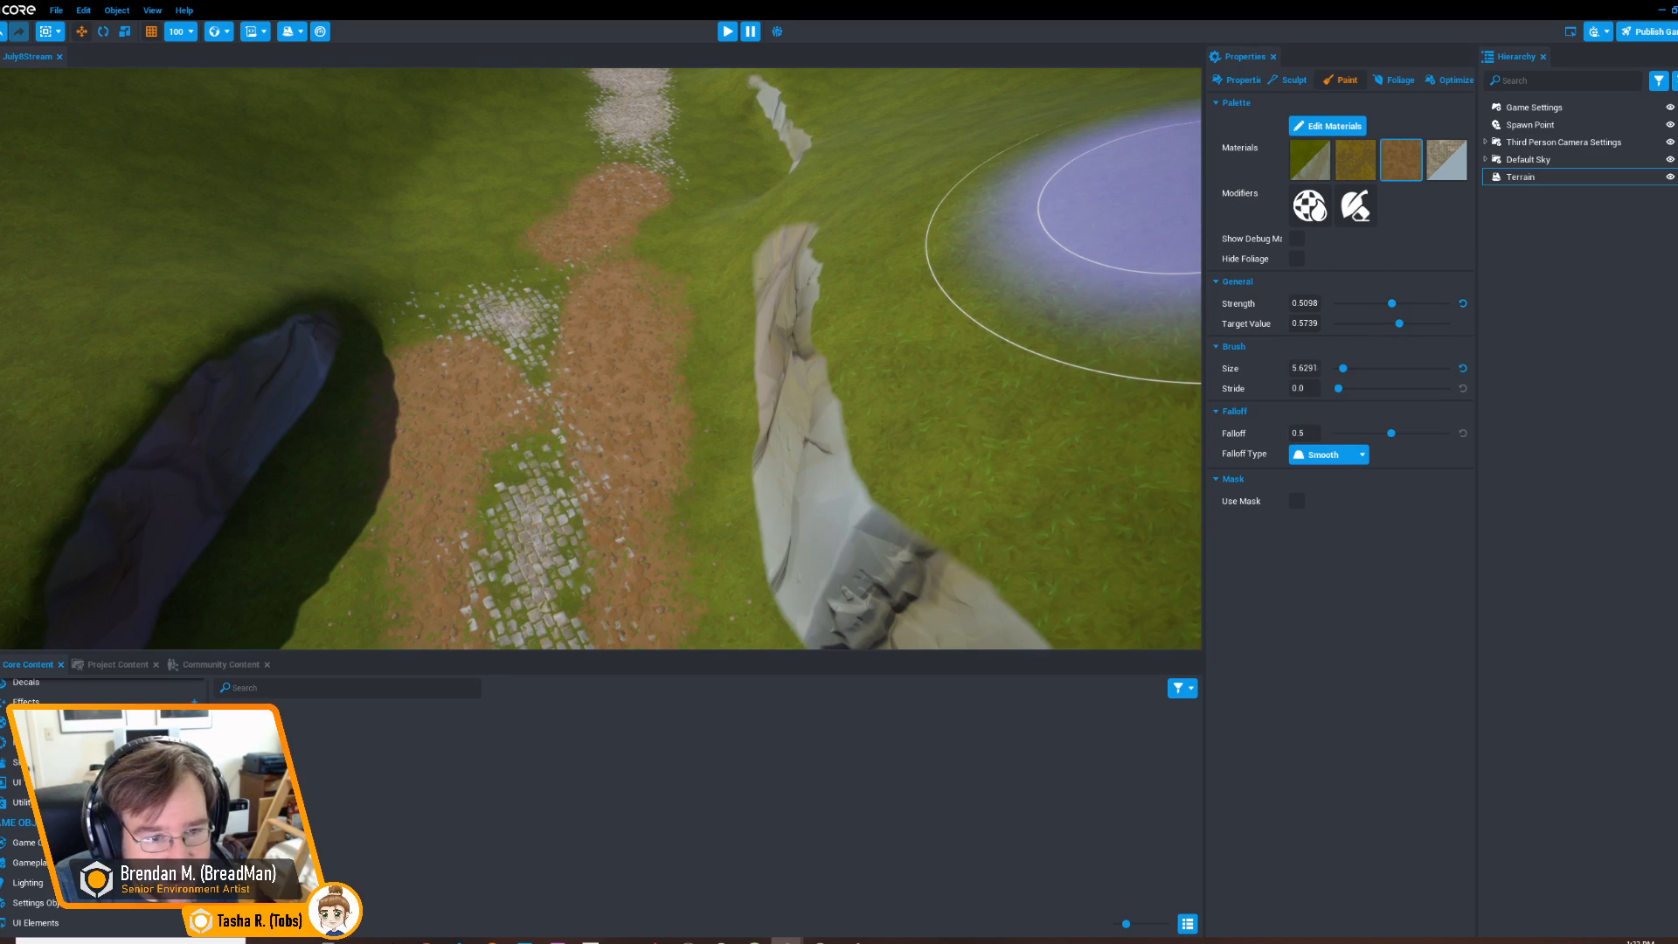
Blend further dirt patches into the cobblestone path where it passes below the pale rock outcrops
click(1287, 80)
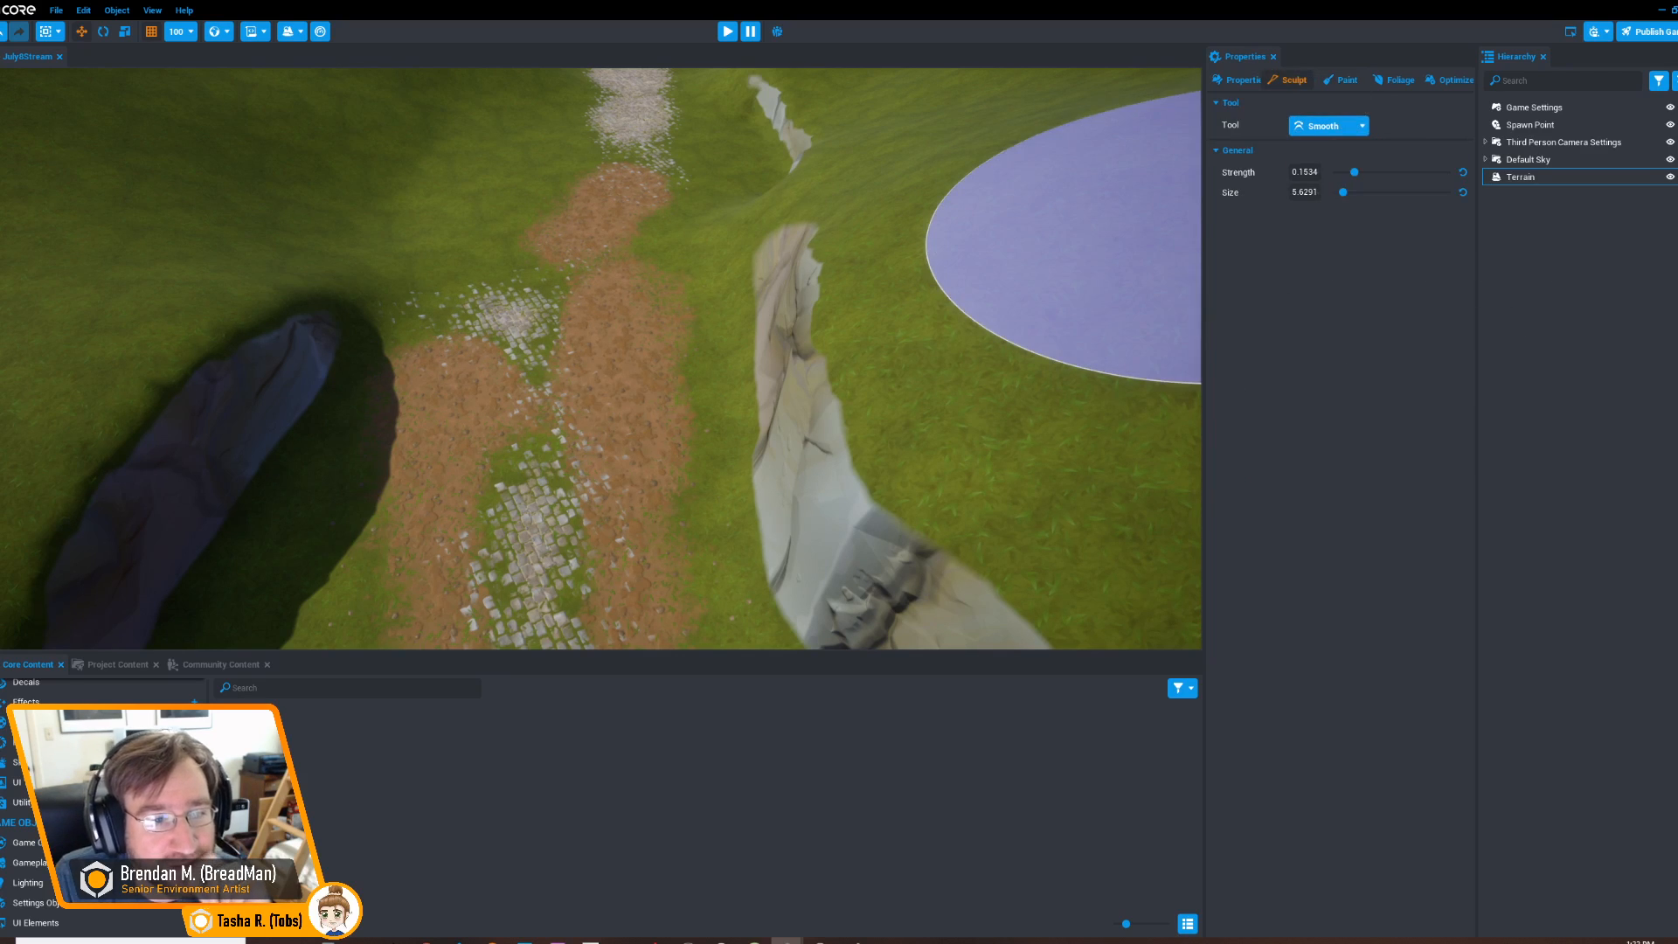
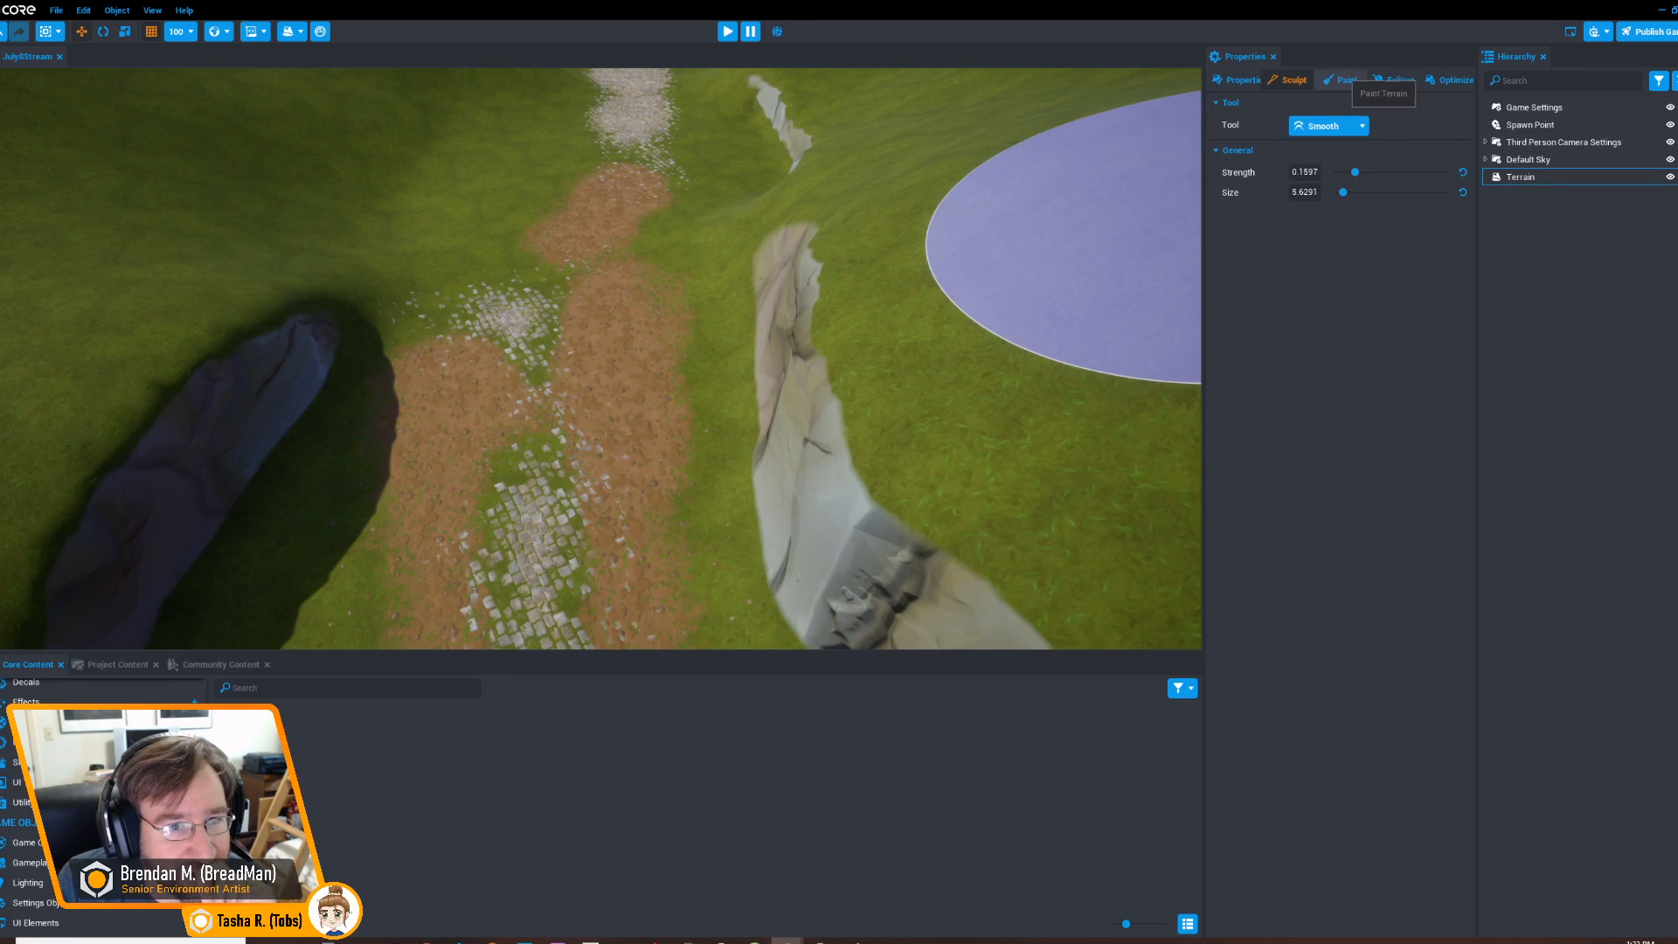
click(1344, 80)
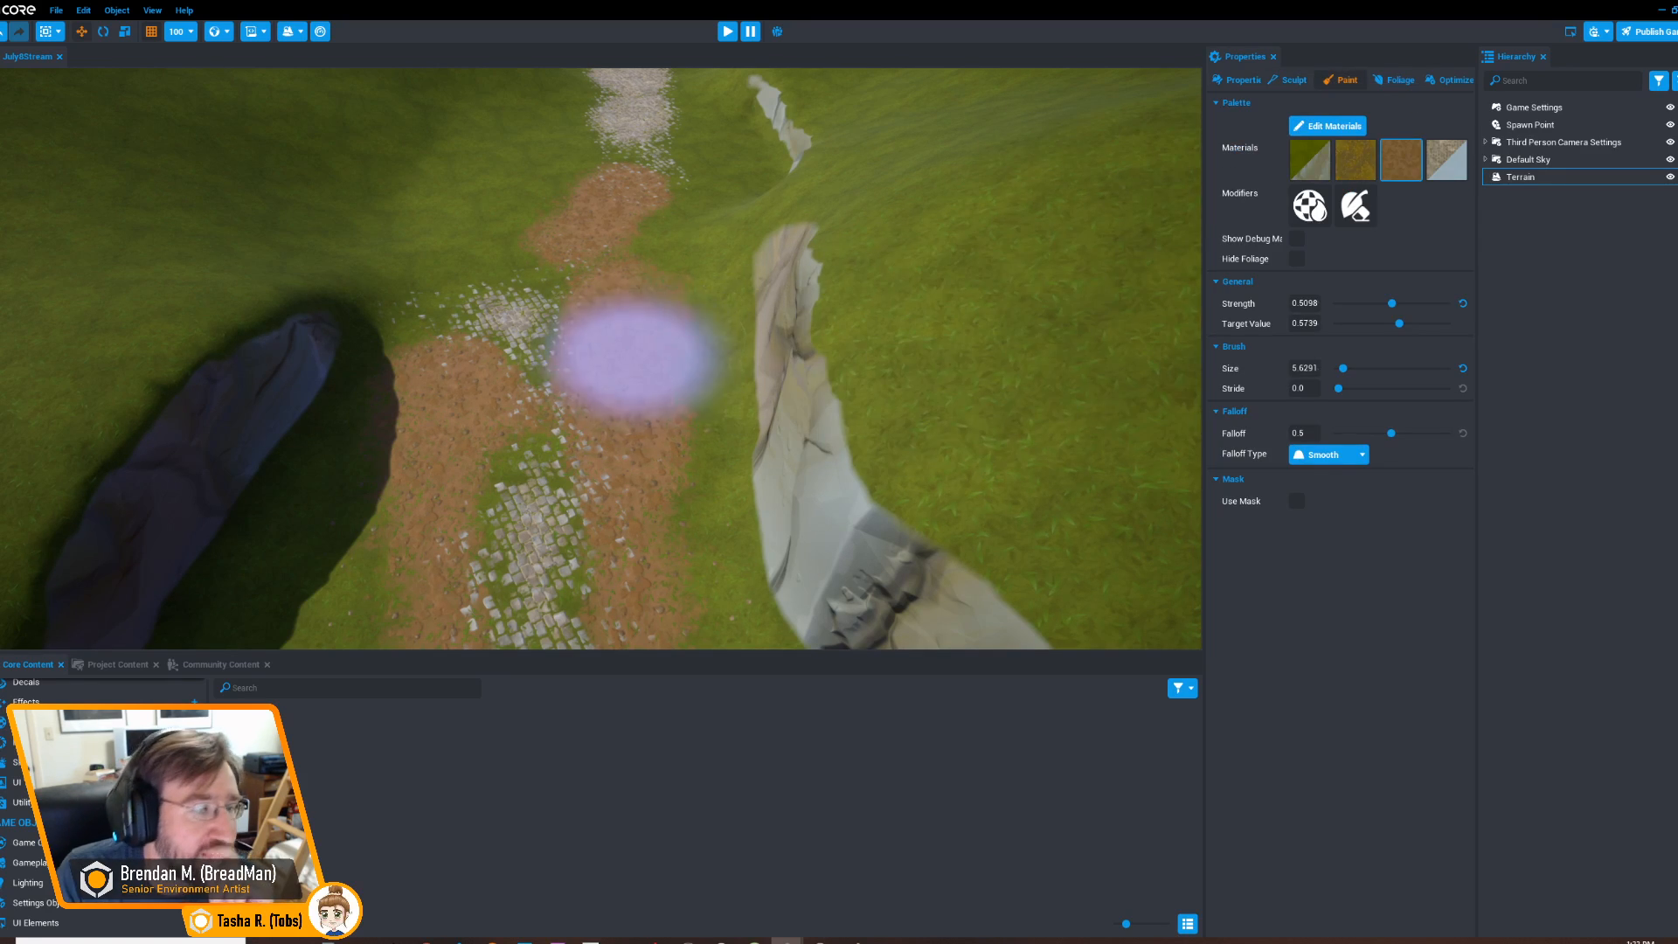
mouse_move(614, 411)
alt+mouse_down()
mouse_move(846, 389)
mouse_move(787, 382)
alt+mouse_up()
mouse_move(678, 374)
alt+mouse_down()
mouse_move(868, 385)
mouse_move(966, 363)
alt+mouse_up()
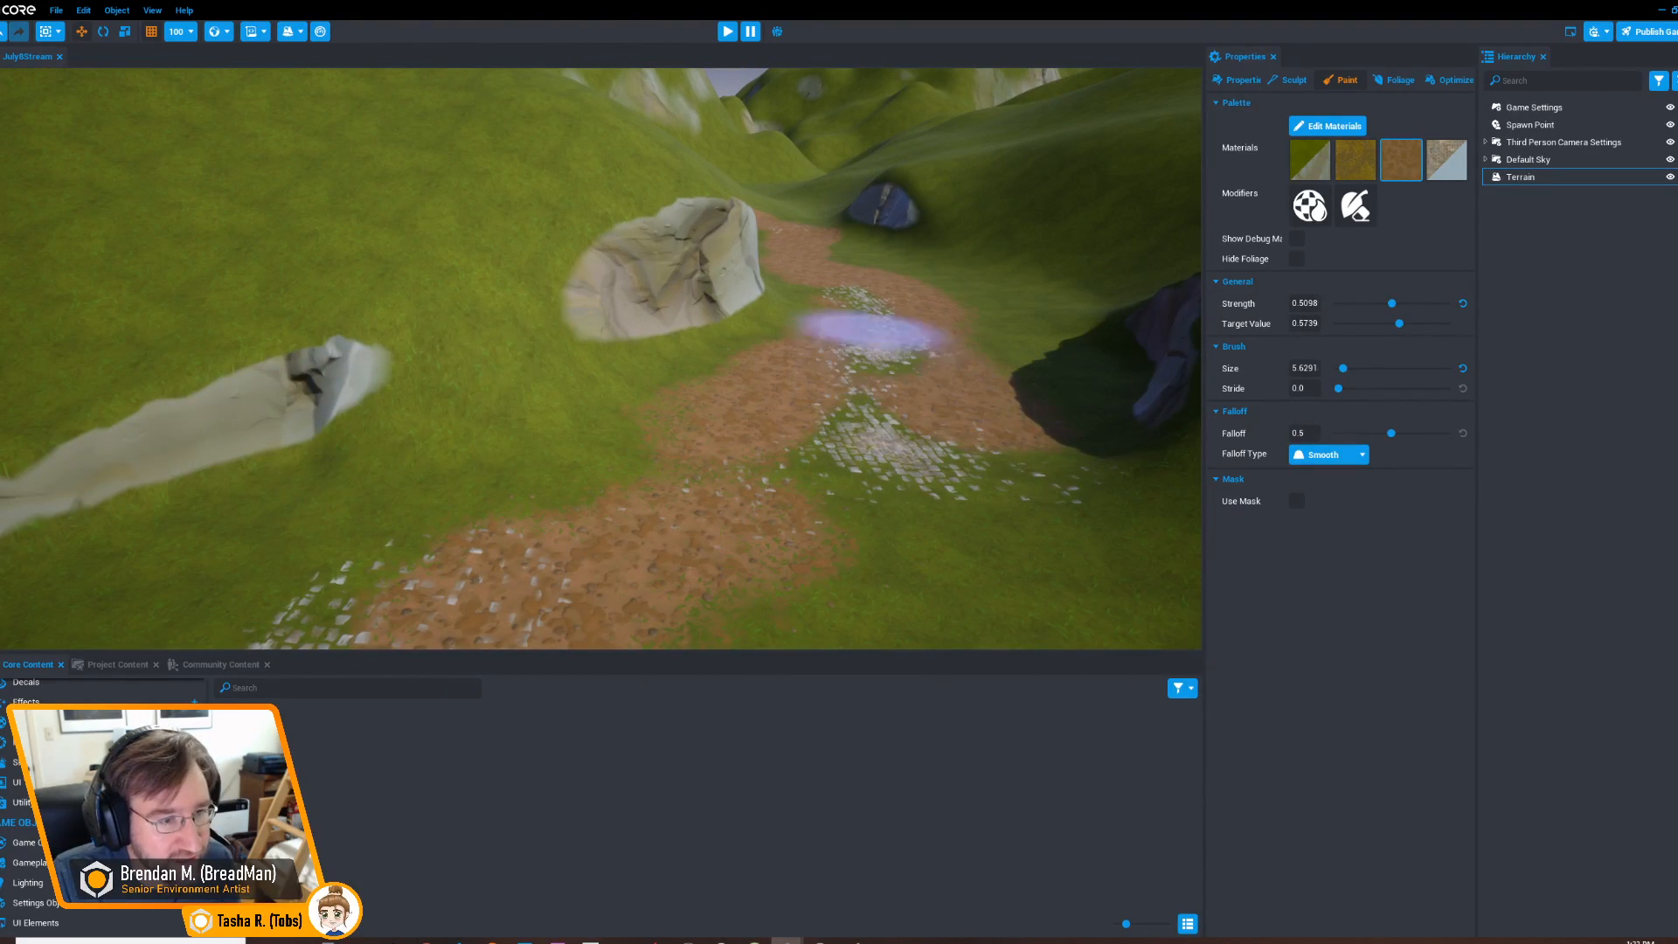
mouse_move(859, 297)
alt+mouse_down()
mouse_move(861, 442)
mouse_move(718, 461)
alt+mouse_up()
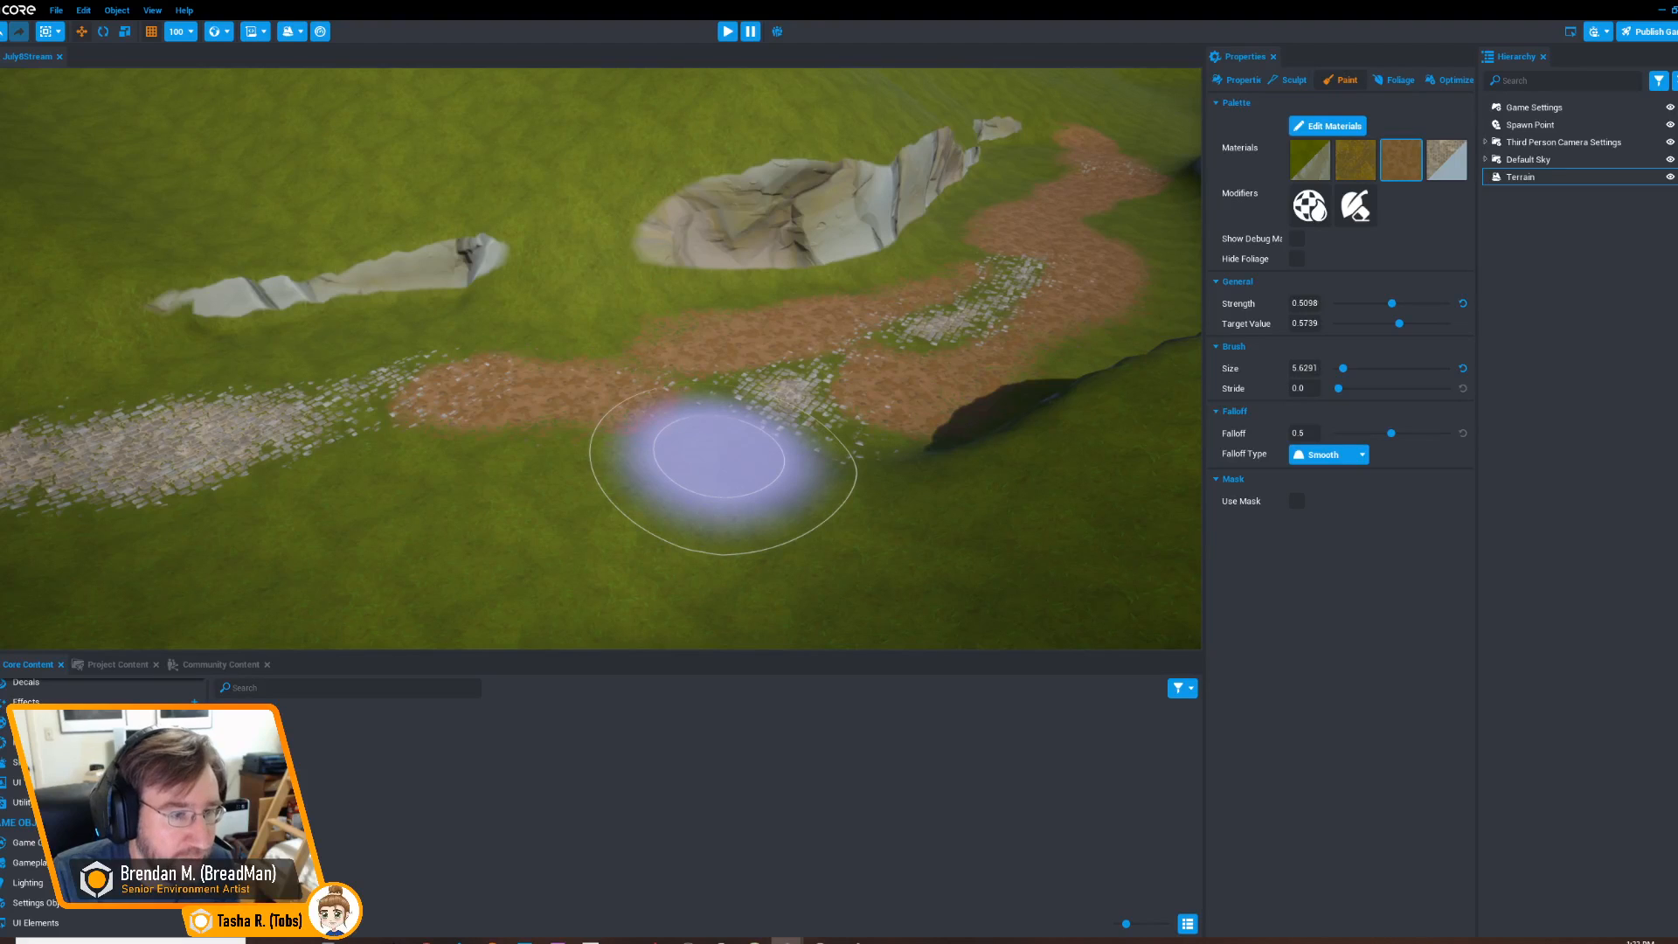
mouse_move(991, 270)
mouse_down()
mouse_move(942, 339)
mouse_move(382, 451)
mouse_move(317, 415)
mouse_move(197, 453)
mouse_up()
alt+drag(262, 450, 568, 426)
right_drag(568, 423, 568, 412)
mouse_move(690, 393)
mouse_down()
mouse_move(363, 445)
mouse_move(888, 337)
mouse_move(1162, 258)
mouse_up()
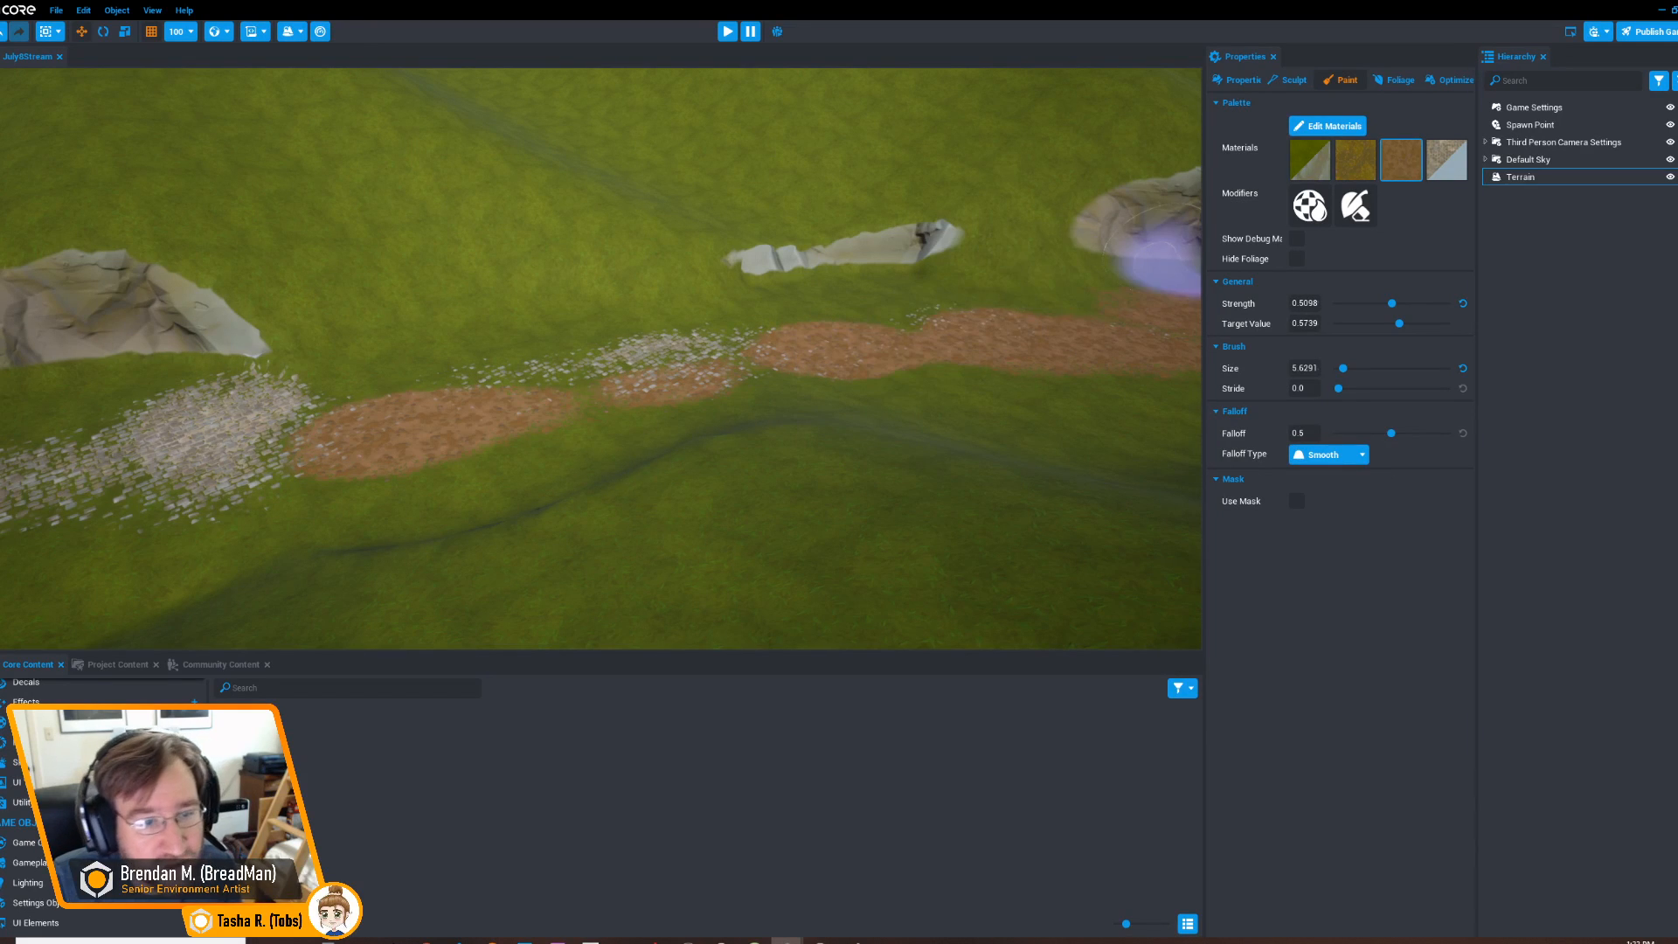
Switch to the Shape sculpt tool with the Rock 01 stamp and set its size to 6.2505
click(1290, 80)
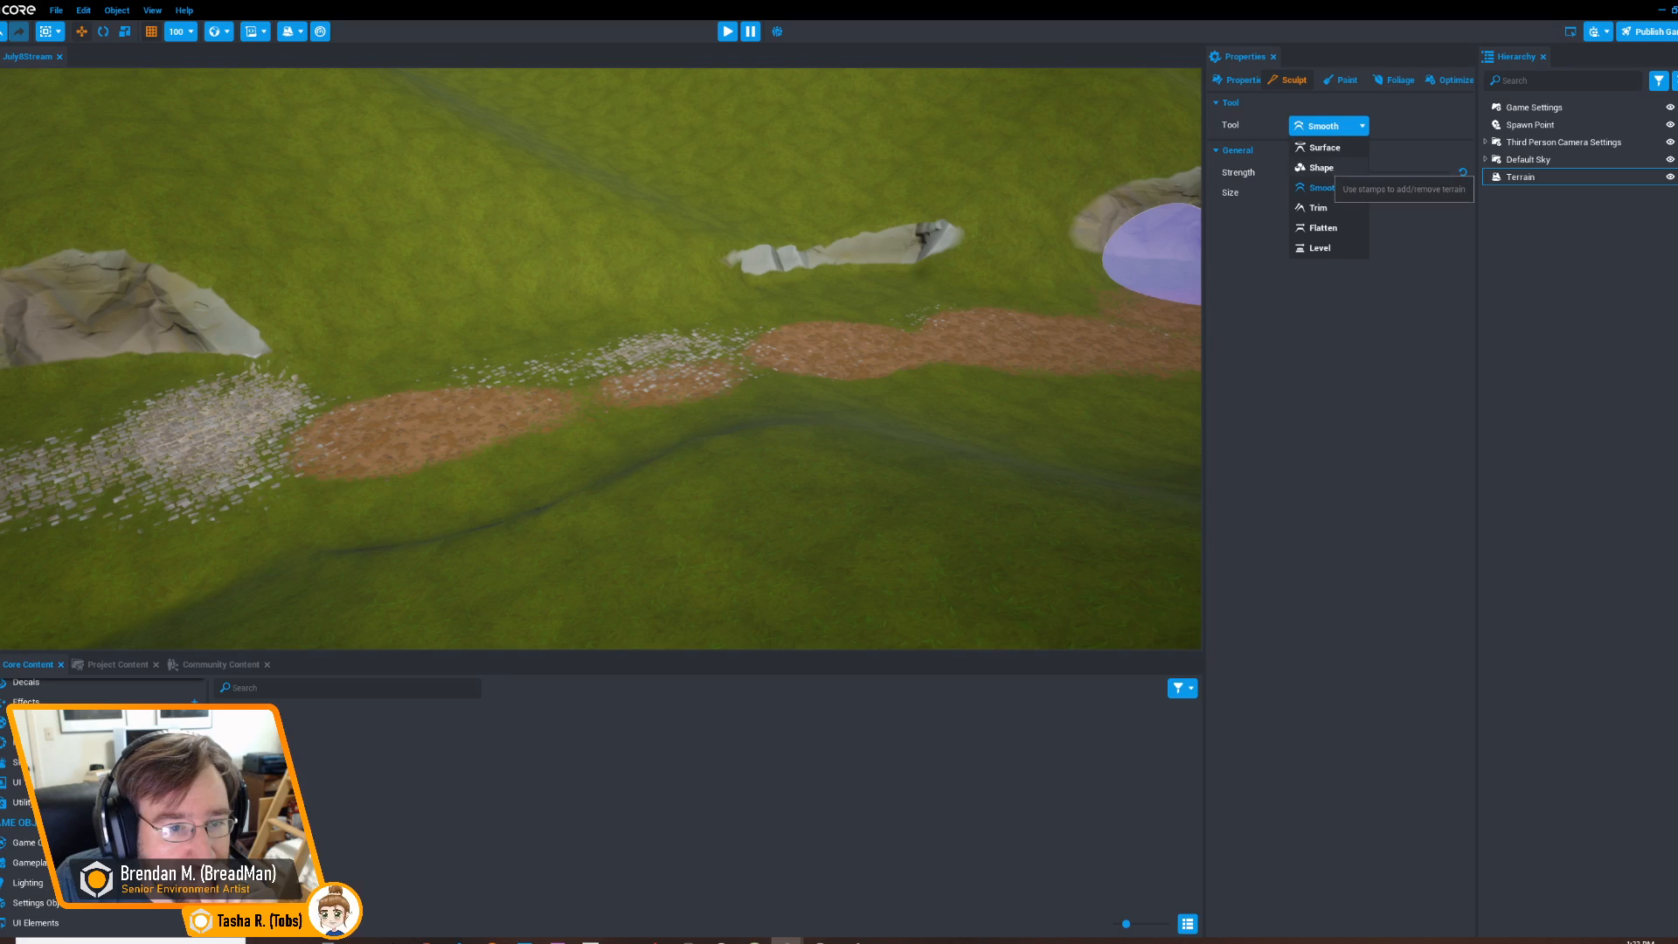
click(1320, 167)
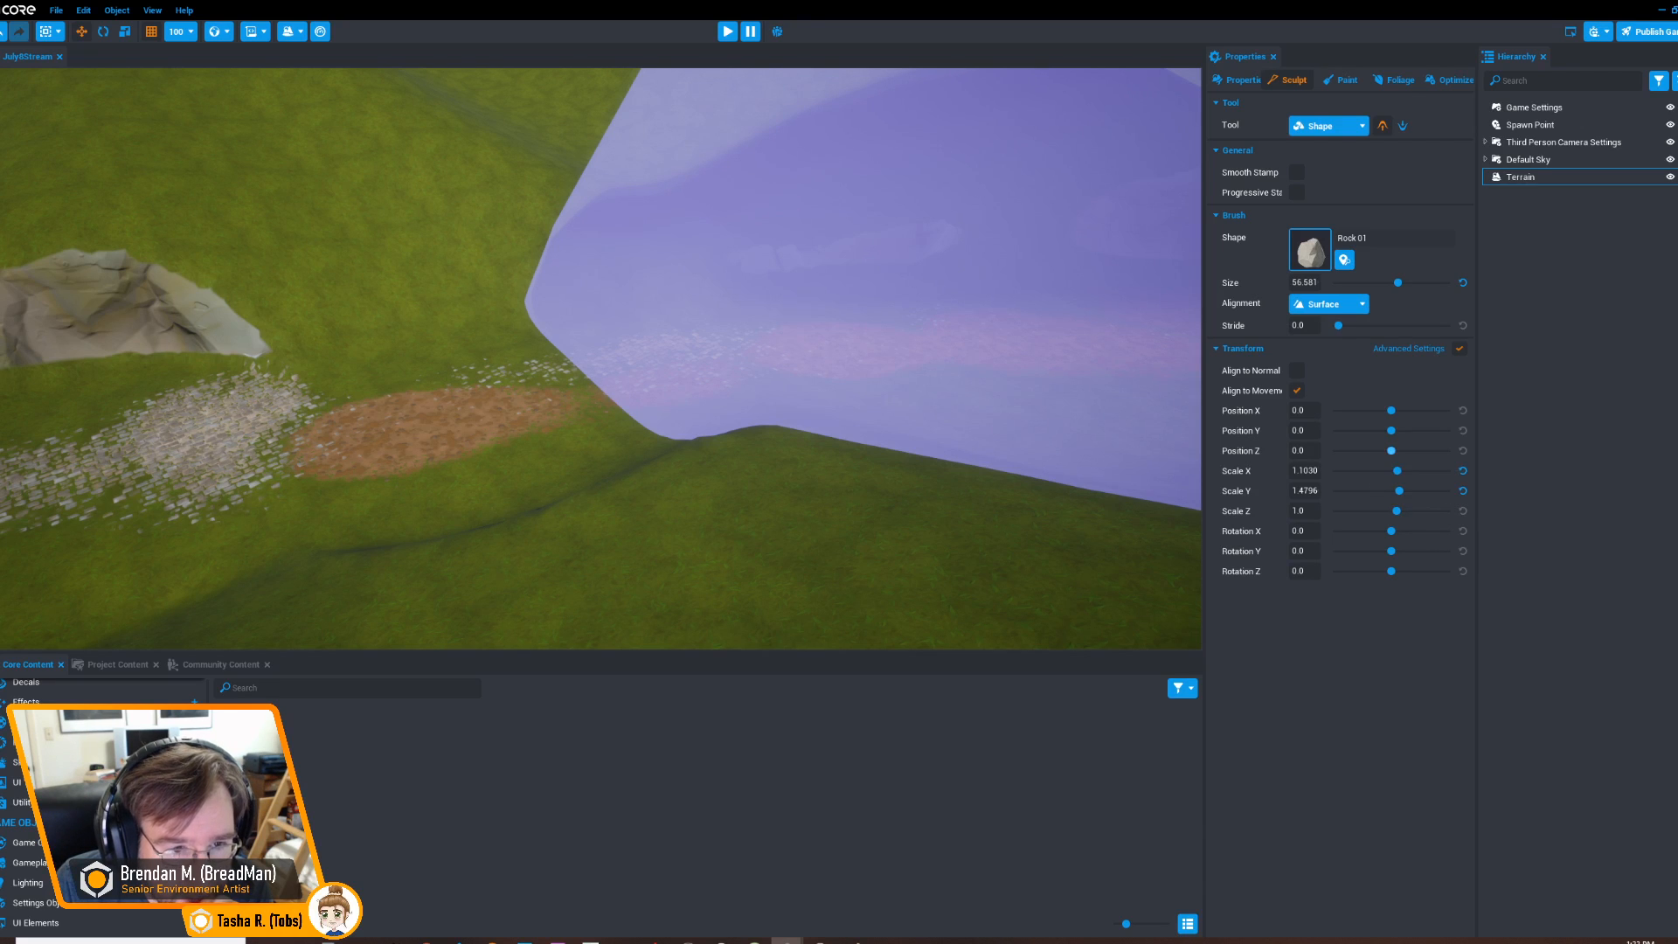
drag(1398, 282, 1347, 282)
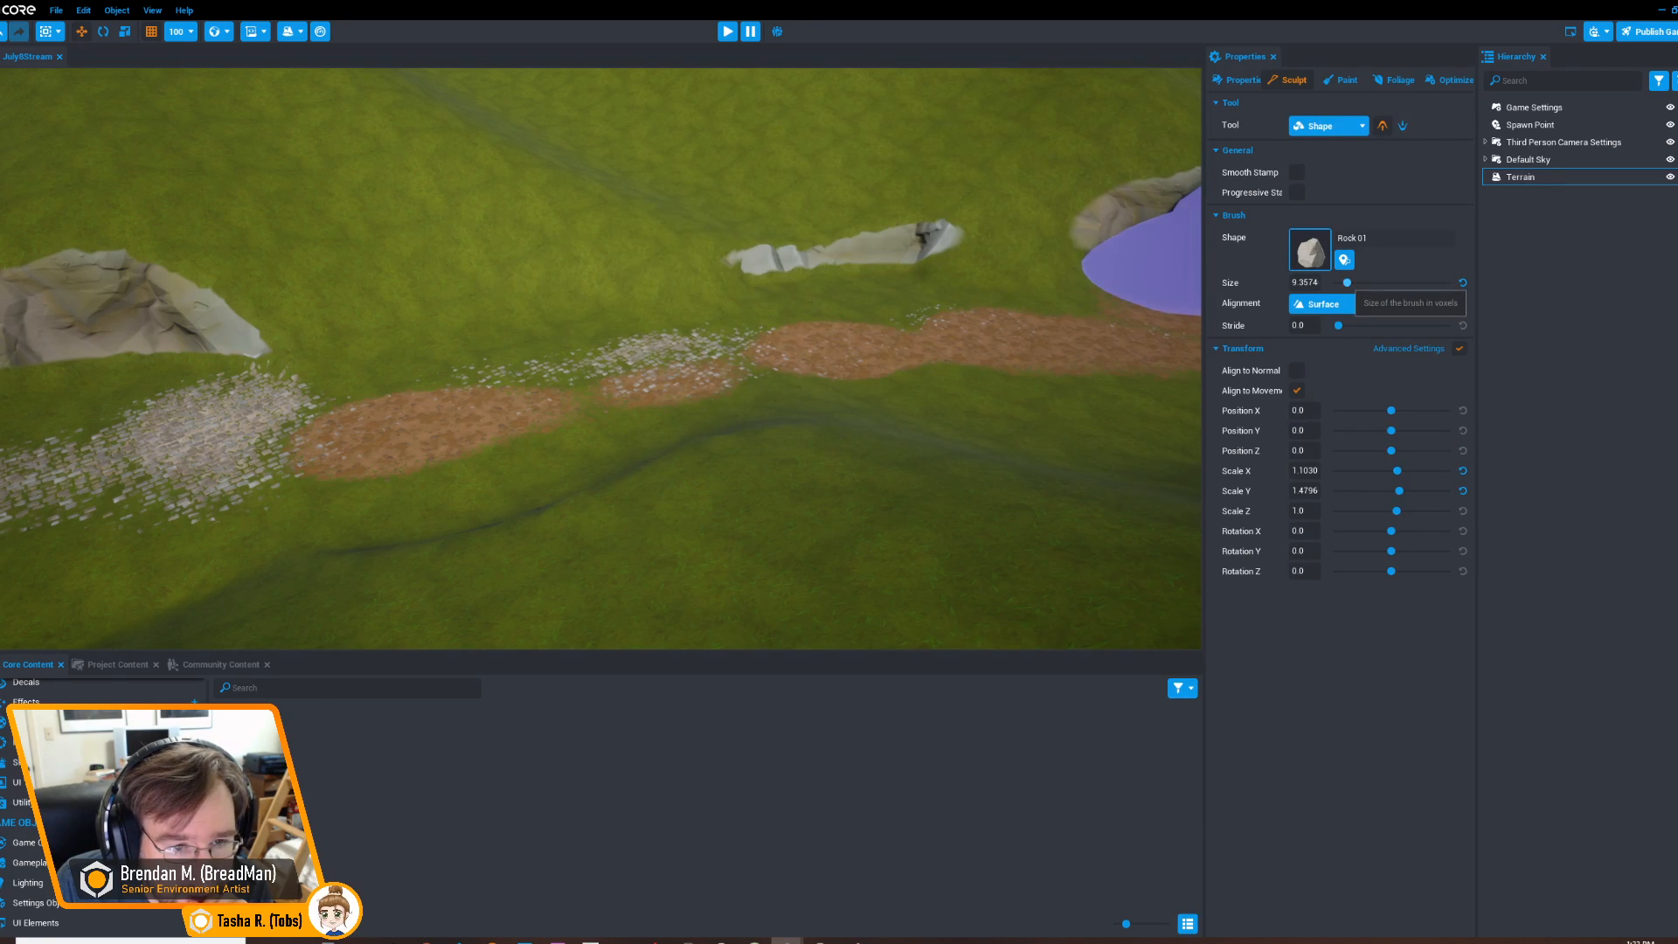
right_drag(935, 302, 1048, 444)
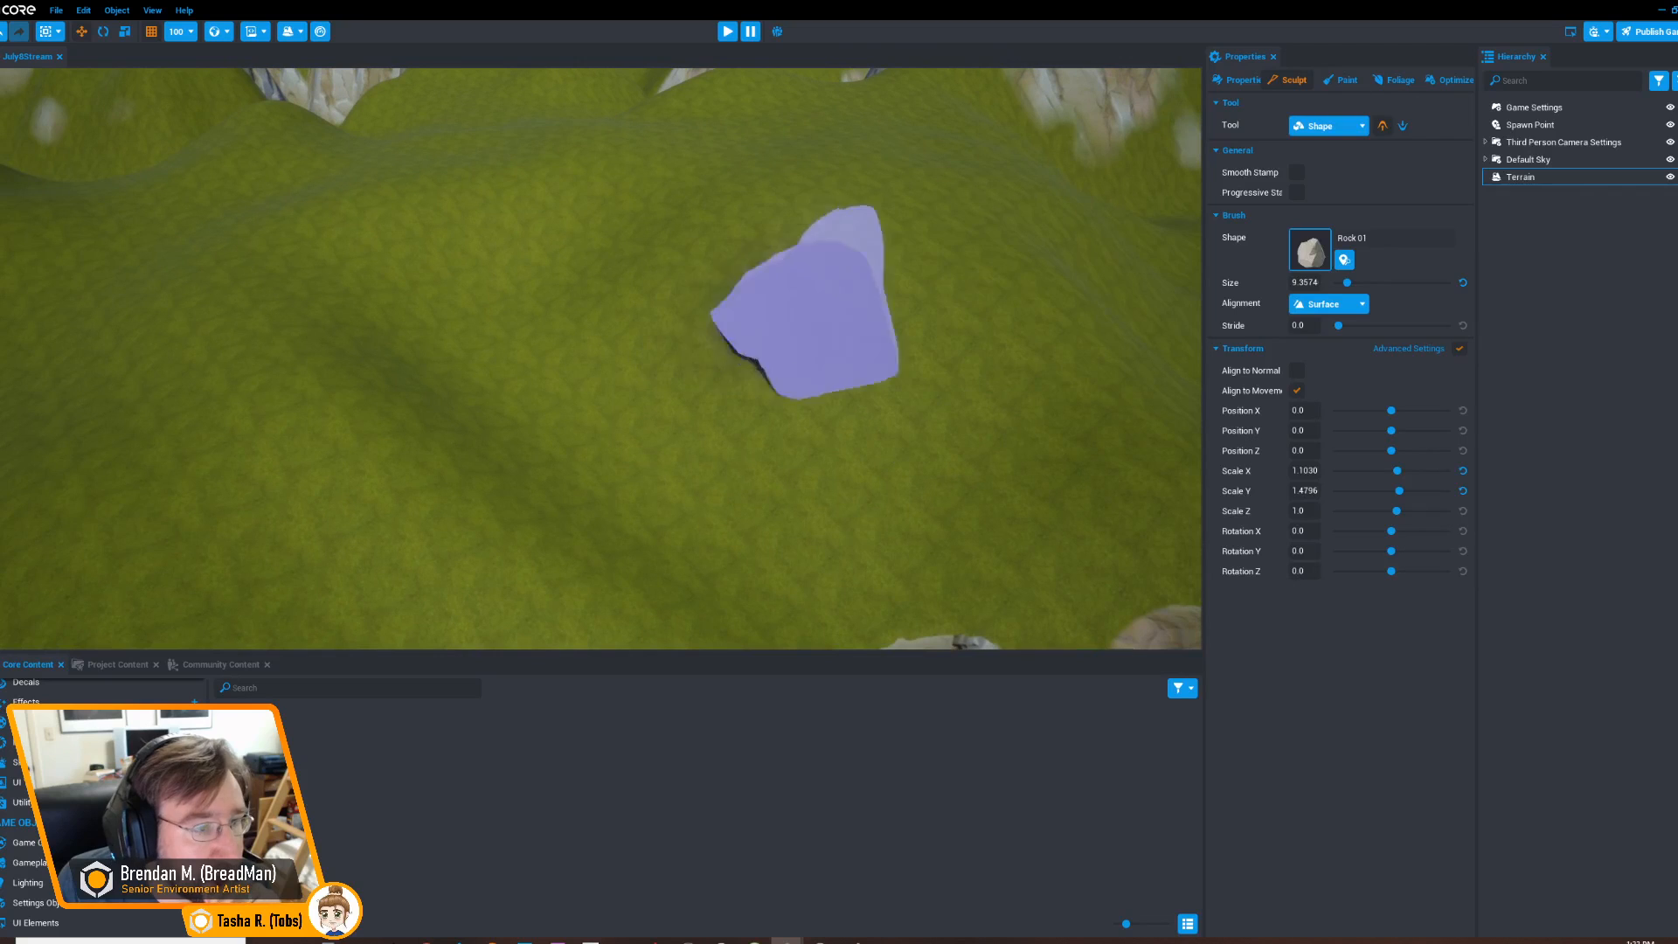
drag(1345, 282, 1343, 282)
Undo the trial rock ridge on the grassy hill and stamp a new one across the slope with stride 0.1597
right_drag(948, 306, 953, 219)
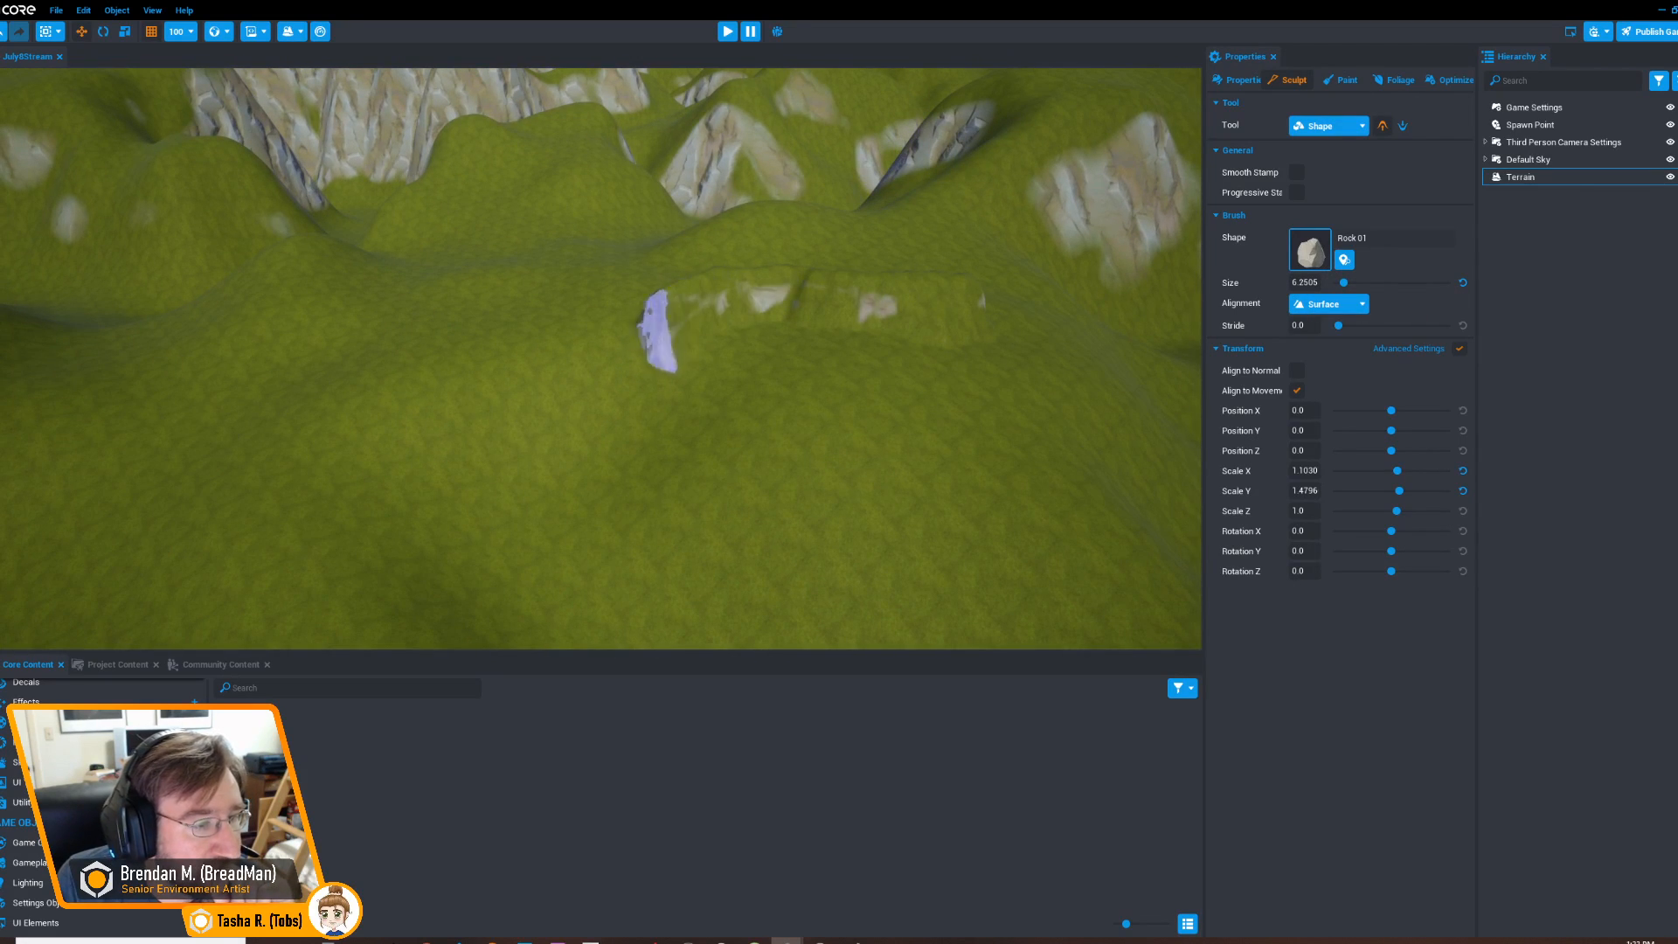
right_drag(734, 345, 814, 340)
key(w)
key(ctrl+z)
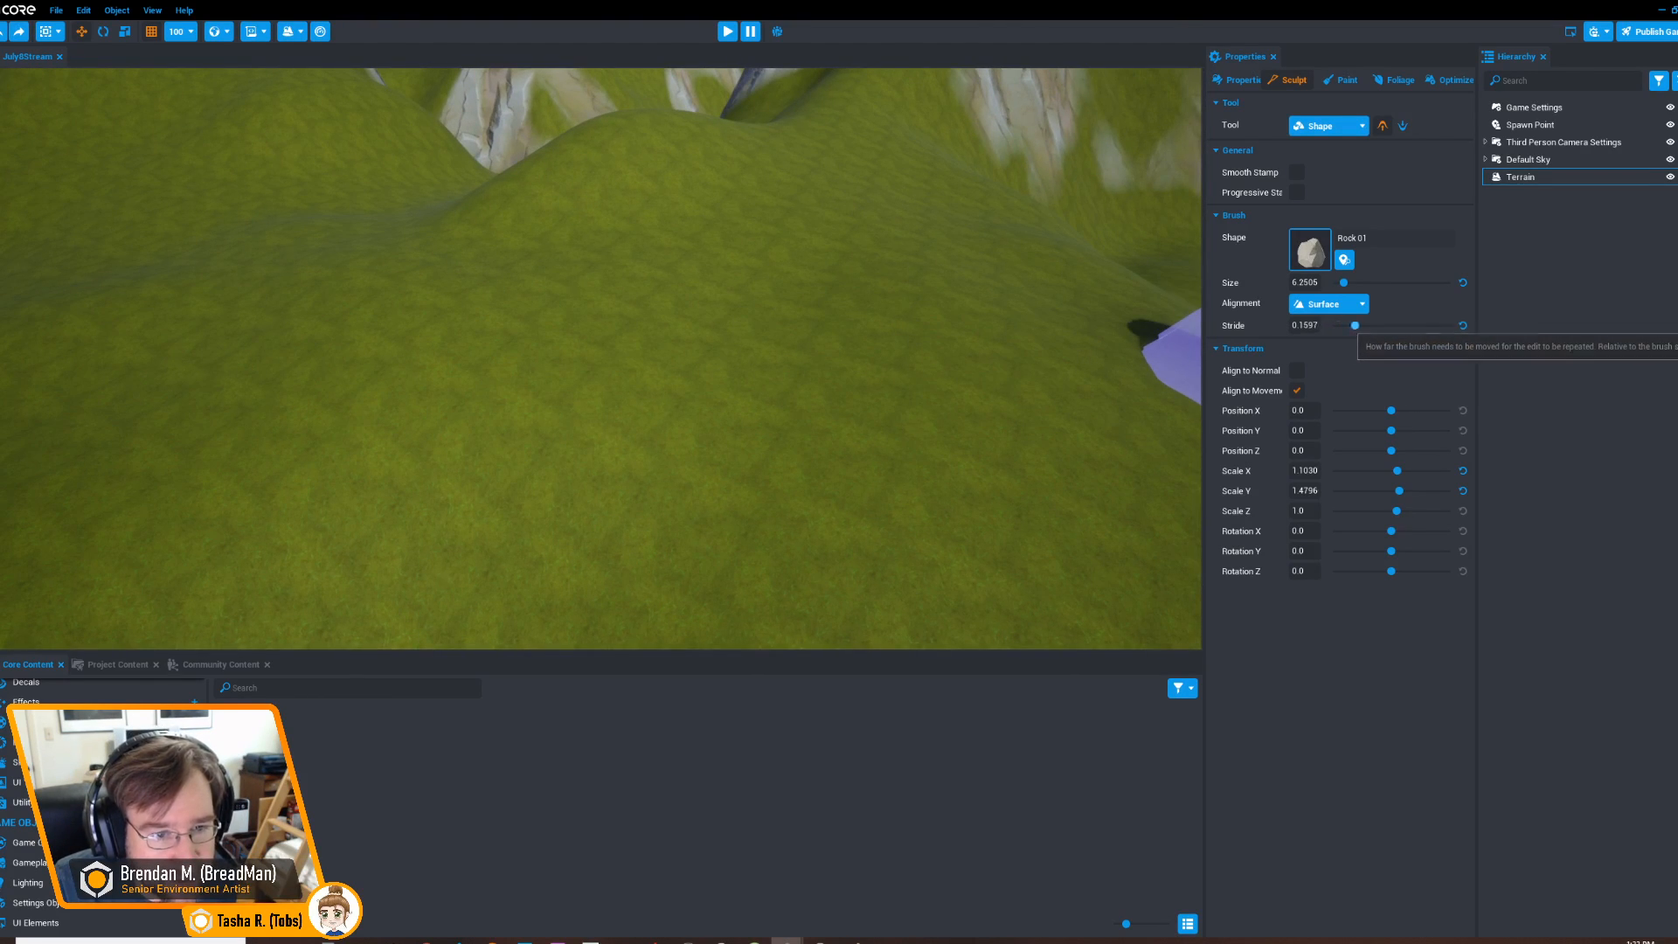
mouse_move(1014, 246)
mouse_down()
mouse_move(655, 300)
mouse_move(572, 349)
mouse_up()
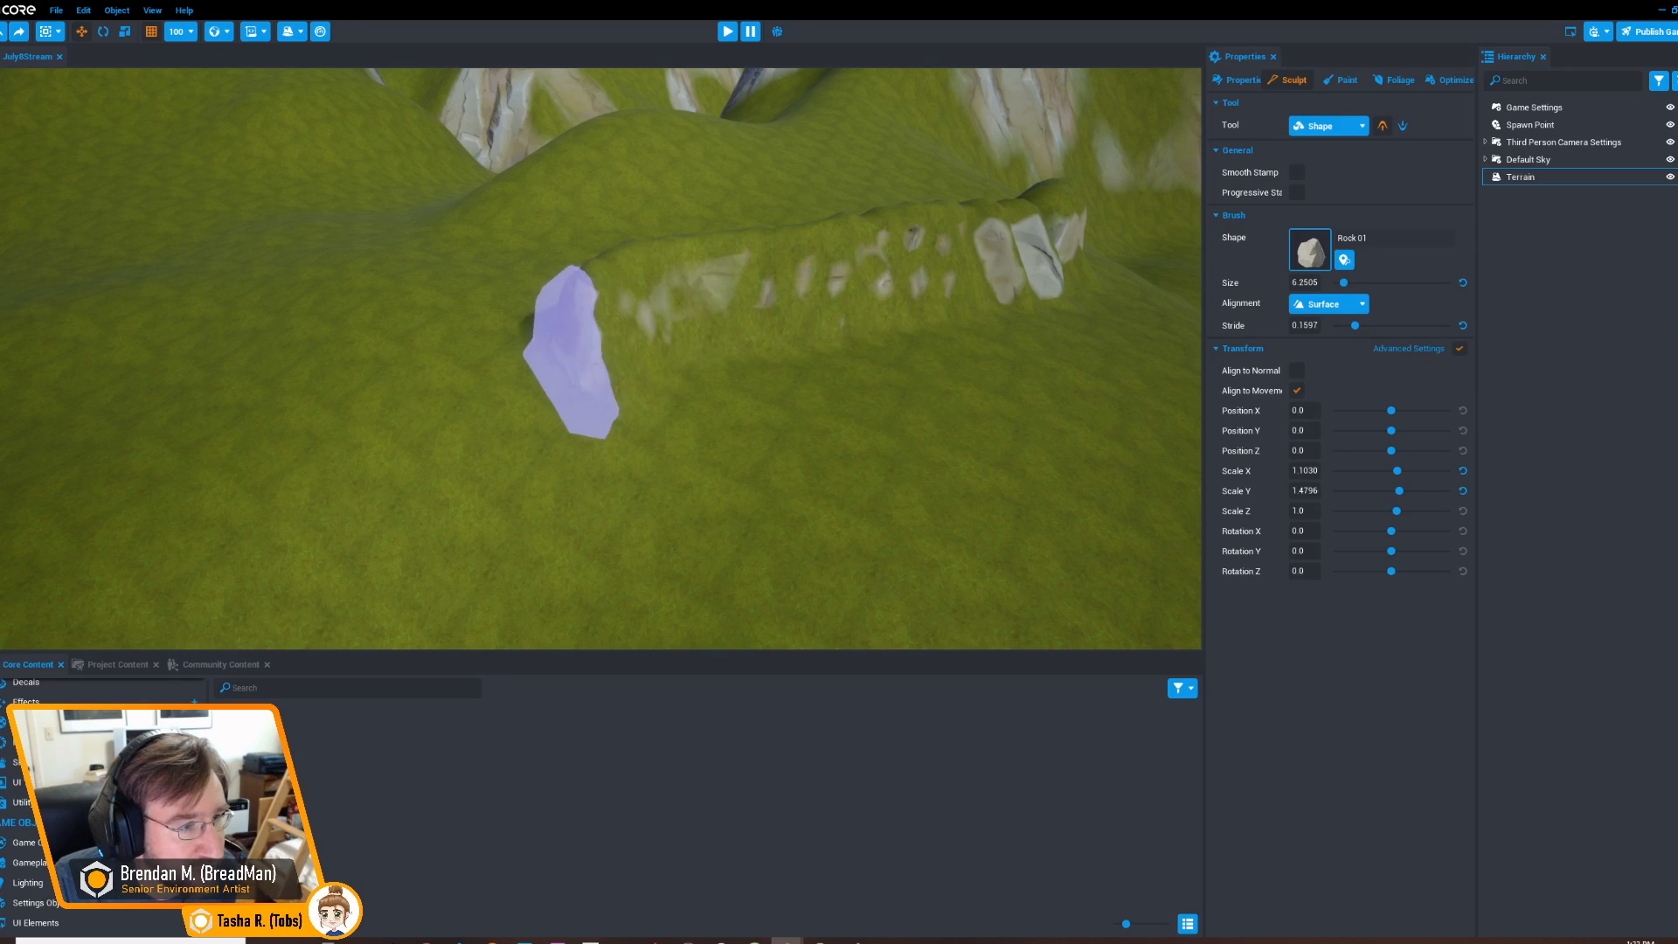
Undo the rock ridge and try the Rock 01 stamp across the slope with stride 0.2225, undoing each trial stroke
key(ctrl+z)
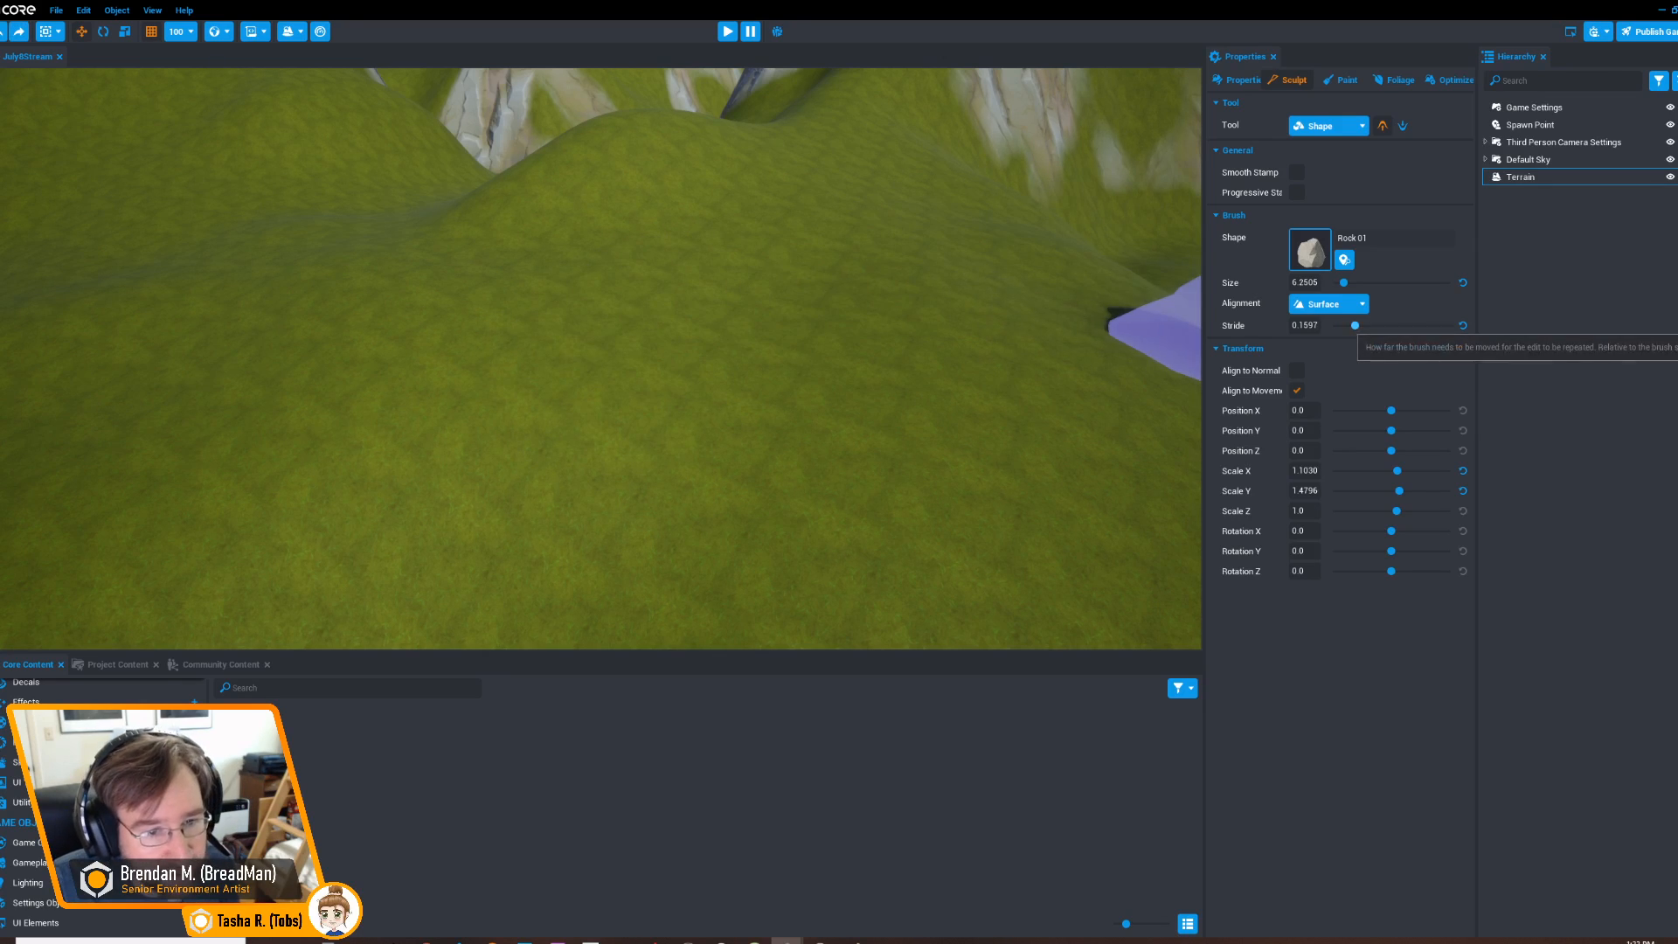
drag(1402, 325, 1406, 325)
mouse_move(917, 218)
mouse_down()
mouse_move(674, 337)
mouse_move(241, 367)
mouse_up()
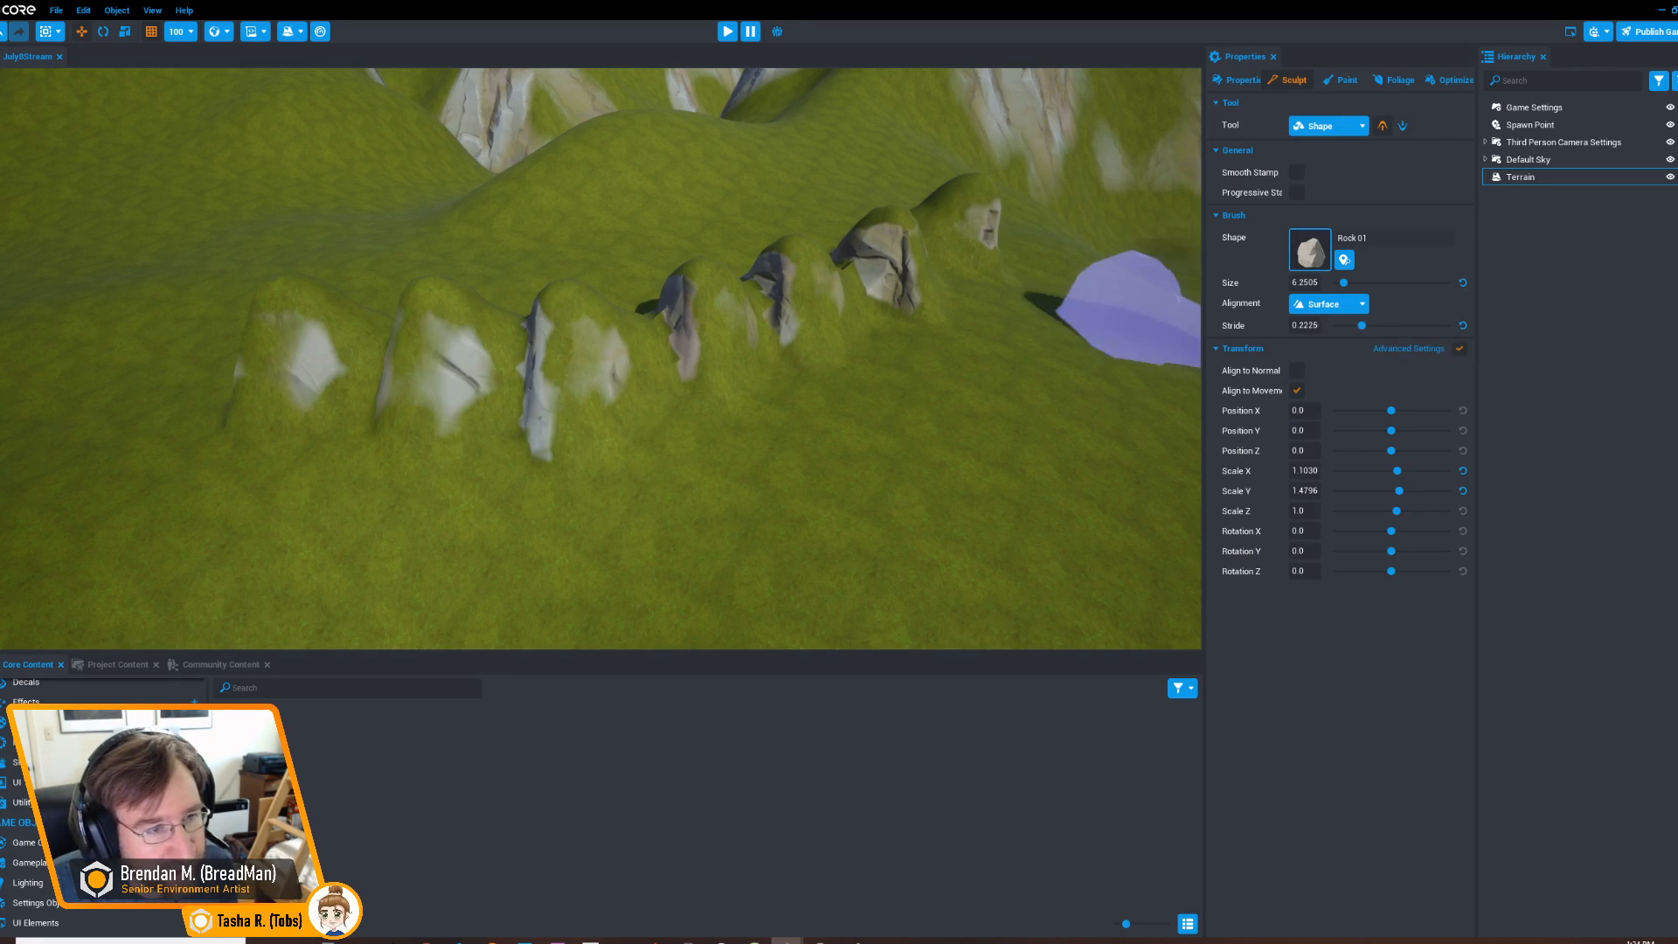
key(ctrl+z)
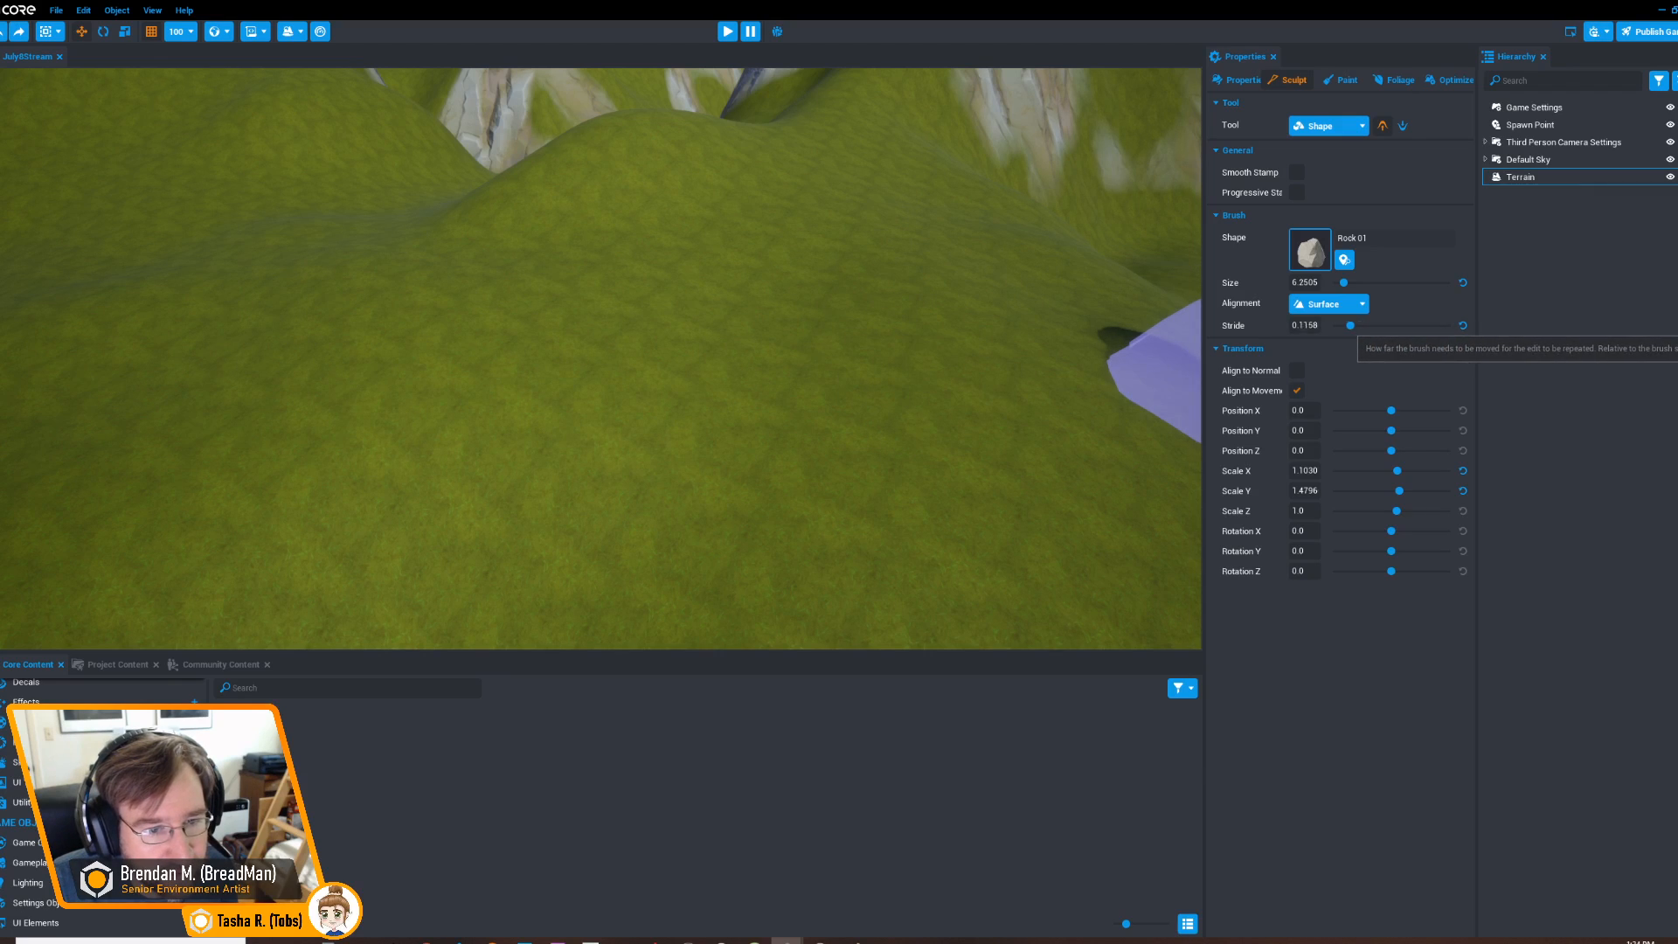
drag(899, 243, 449, 481)
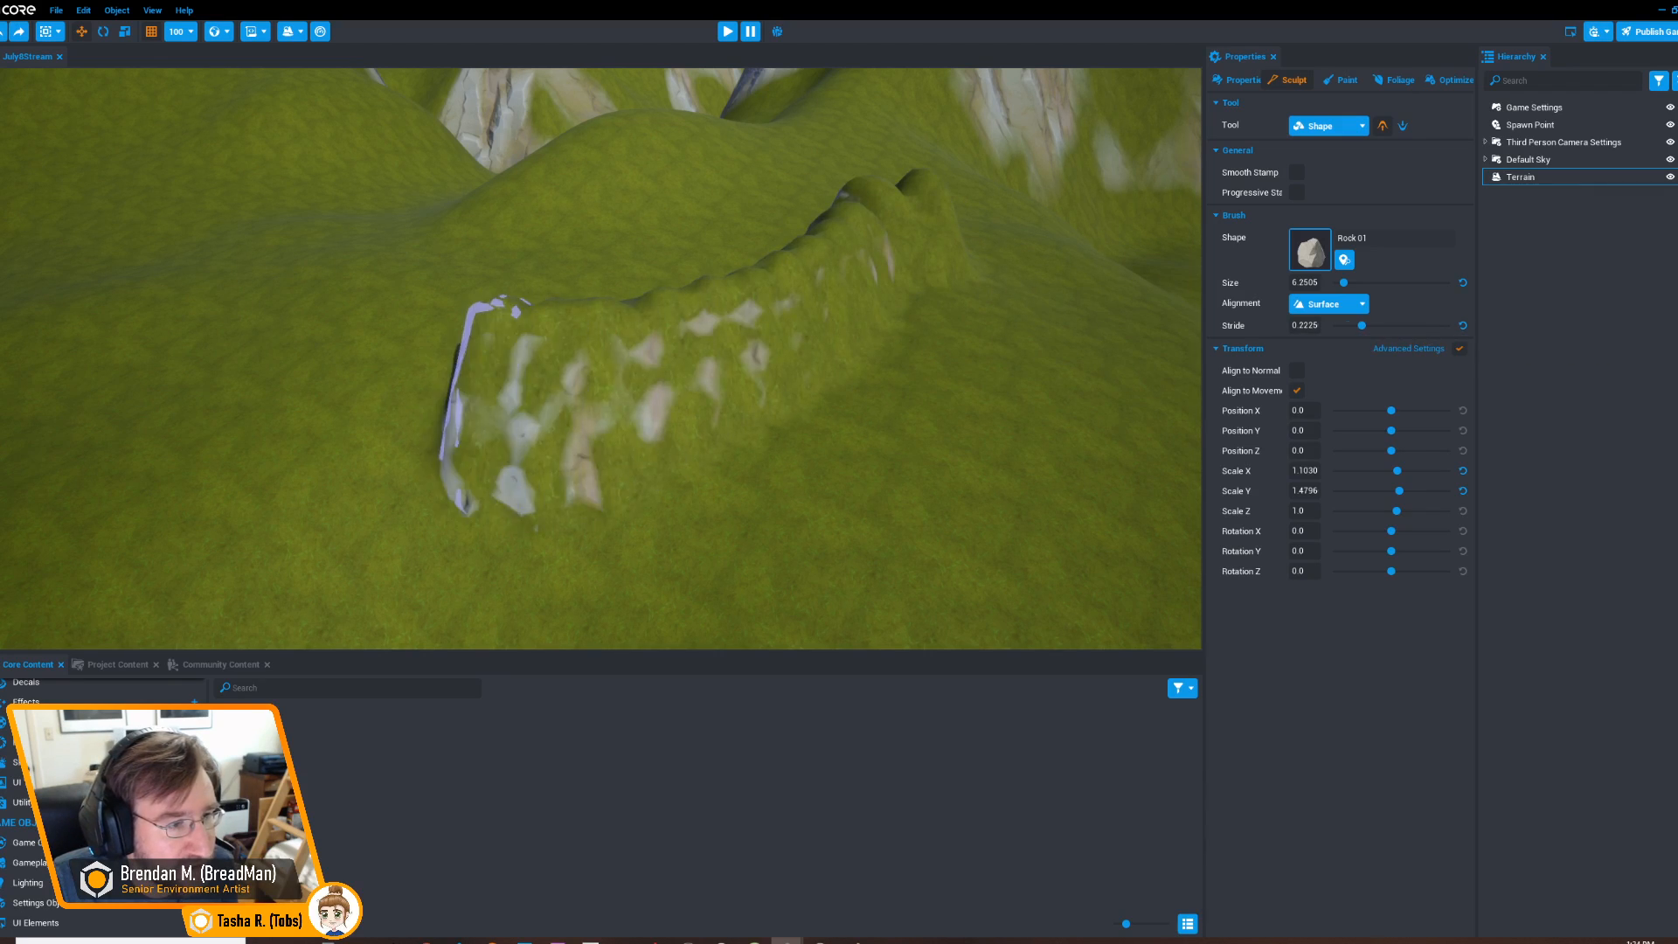
key(ctrl+z)
Switch to the Surface sculpt tool and try raising a mound on the grassy slope at stride 0.0, undoing it
click(1352, 126)
click(1319, 253)
drag(734, 360, 728, 360)
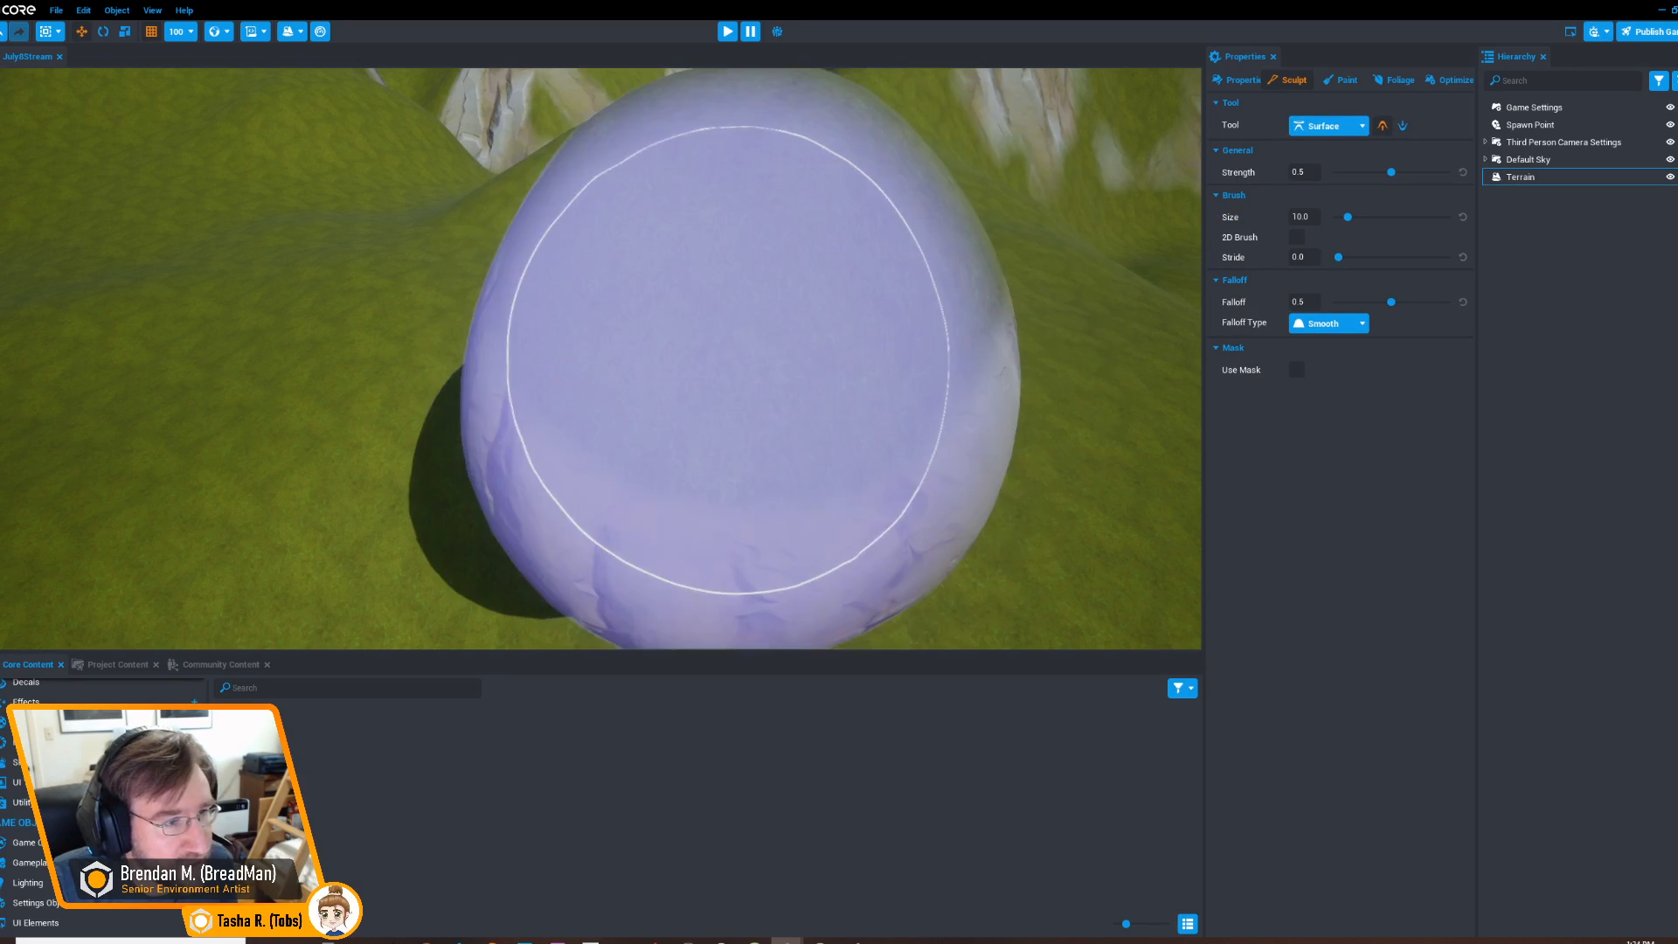
key(ctrl+z)
Set the Surface brush stride to 0.0718 and try short raising strokes on the slope, undoing the strokes
drag(1337, 256, 1346, 257)
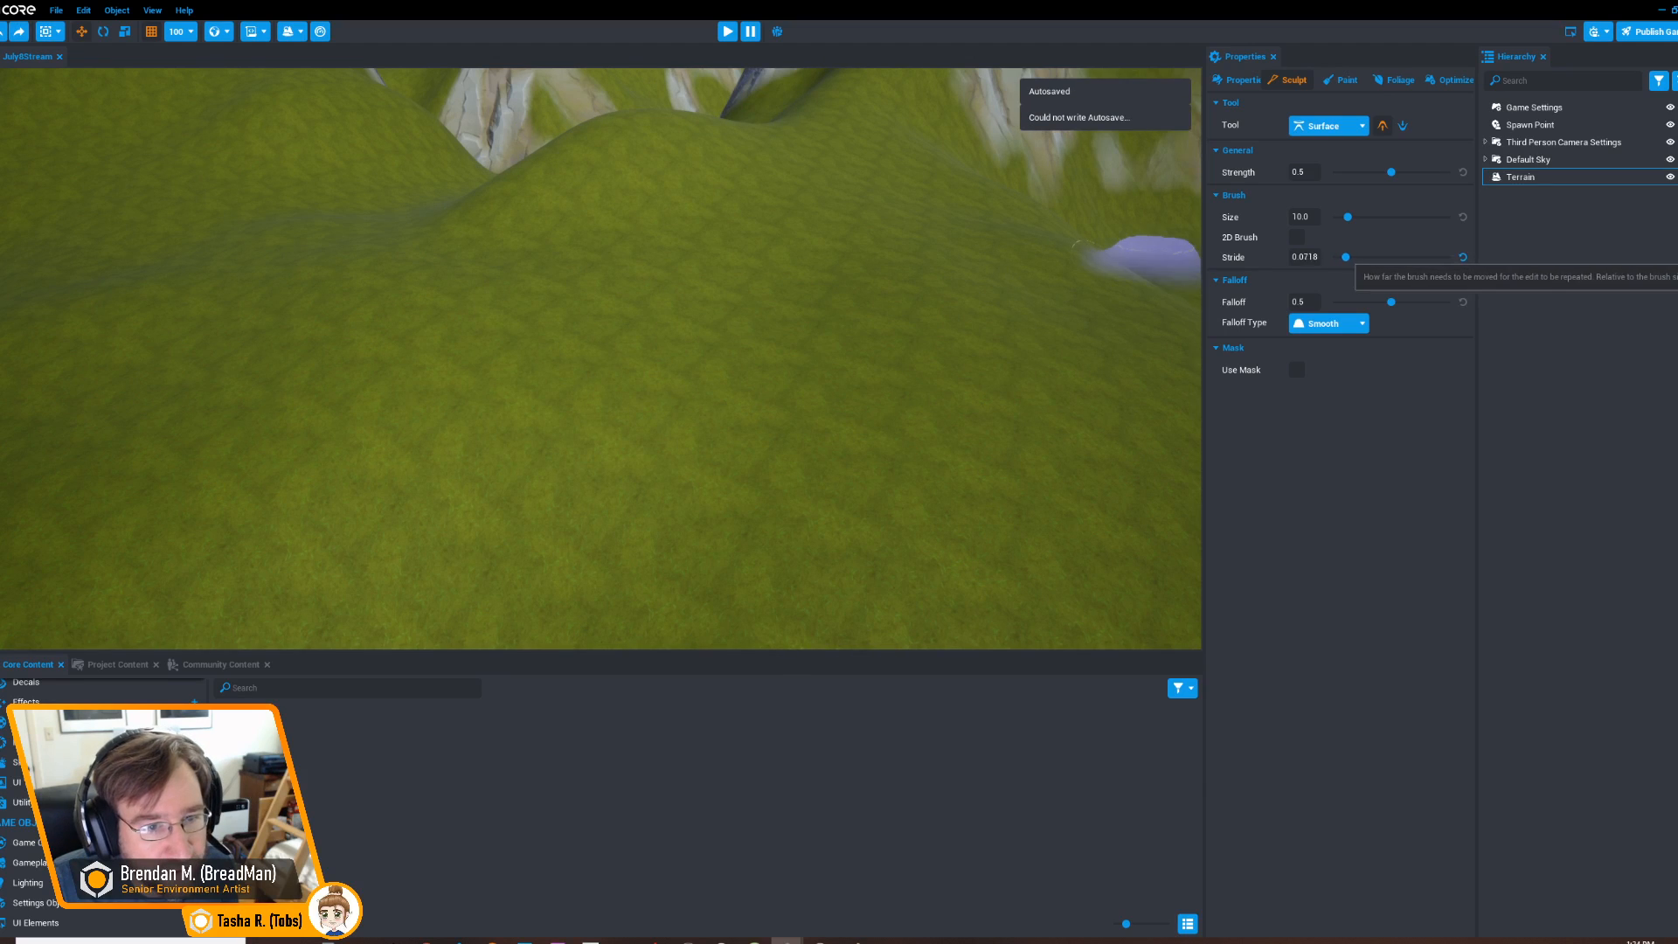
drag(788, 332, 792, 313)
drag(743, 384, 716, 336)
mouse_move(931, 284)
right_down()
mouse_move(948, 315)
mouse_move(794, 325)
mouse_move(745, 369)
mouse_move(711, 363)
mouse_move(868, 330)
mouse_move(1011, 329)
mouse_move(877, 385)
mouse_move(917, 397)
right_up()
key(ctrl+z)
key(ctrl+z)
key(ctrl+z)
key(ctrl+z)
key(ctrl+z)
key(ctrl+z)
Return to the Surface sculpt tool and try small mounds on the grassy hill with stride 0.0718, undoing each one
click(1342, 80)
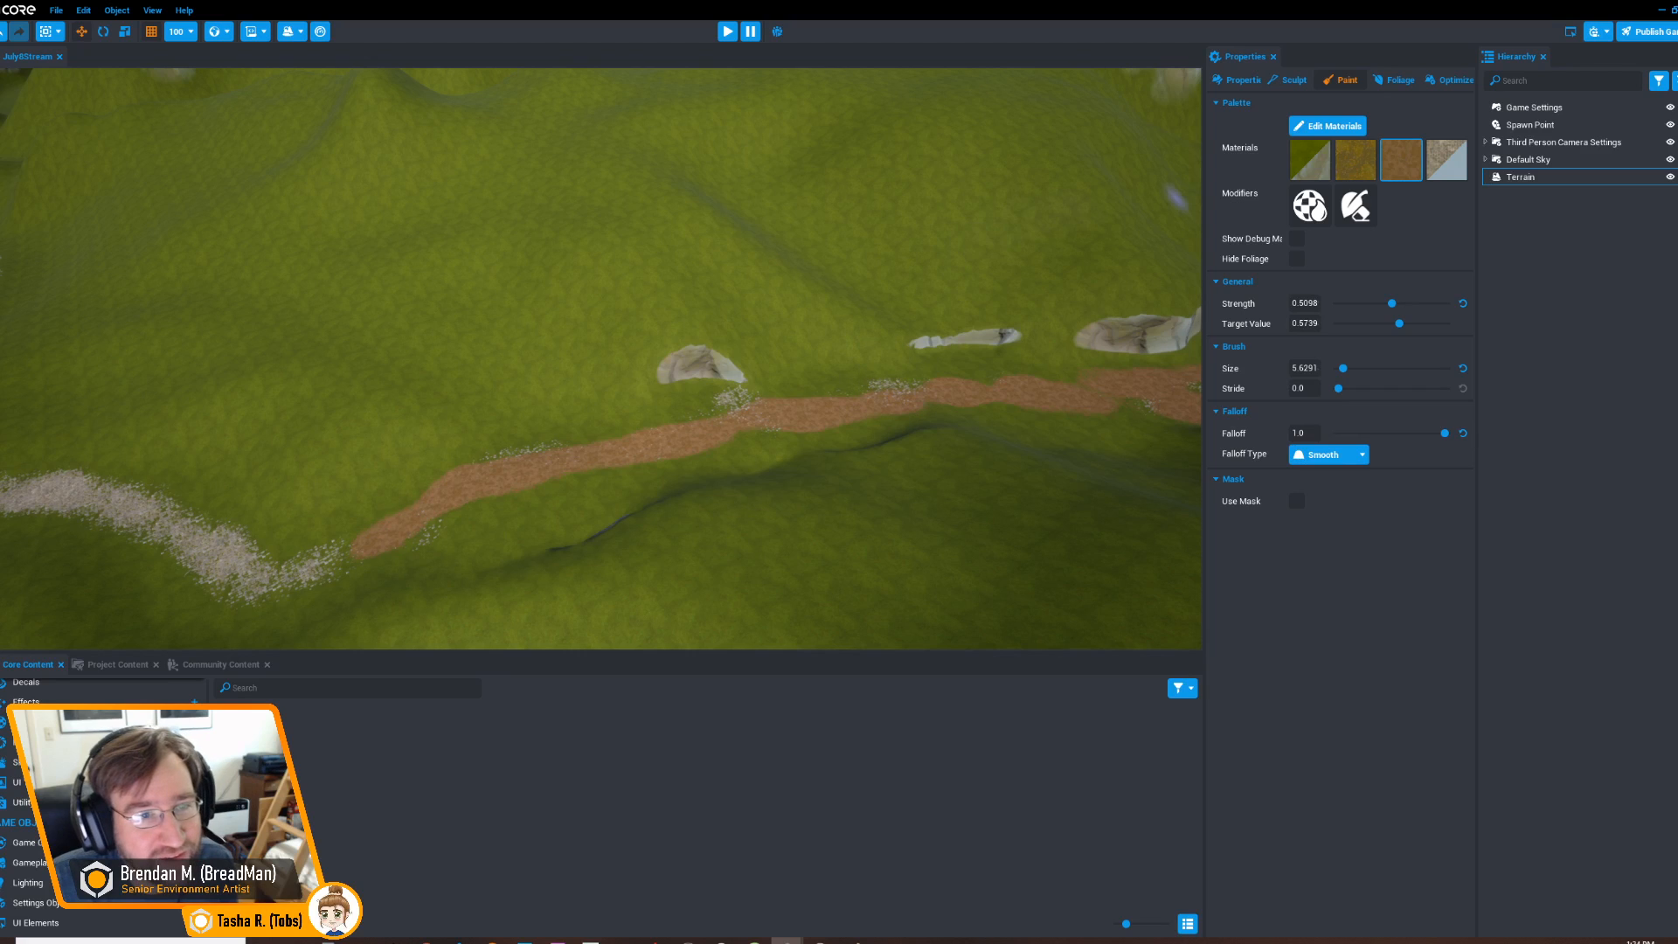
click(1294, 78)
mouse_move(842, 335)
right_down()
mouse_move(854, 280)
mouse_move(817, 298)
right_up()
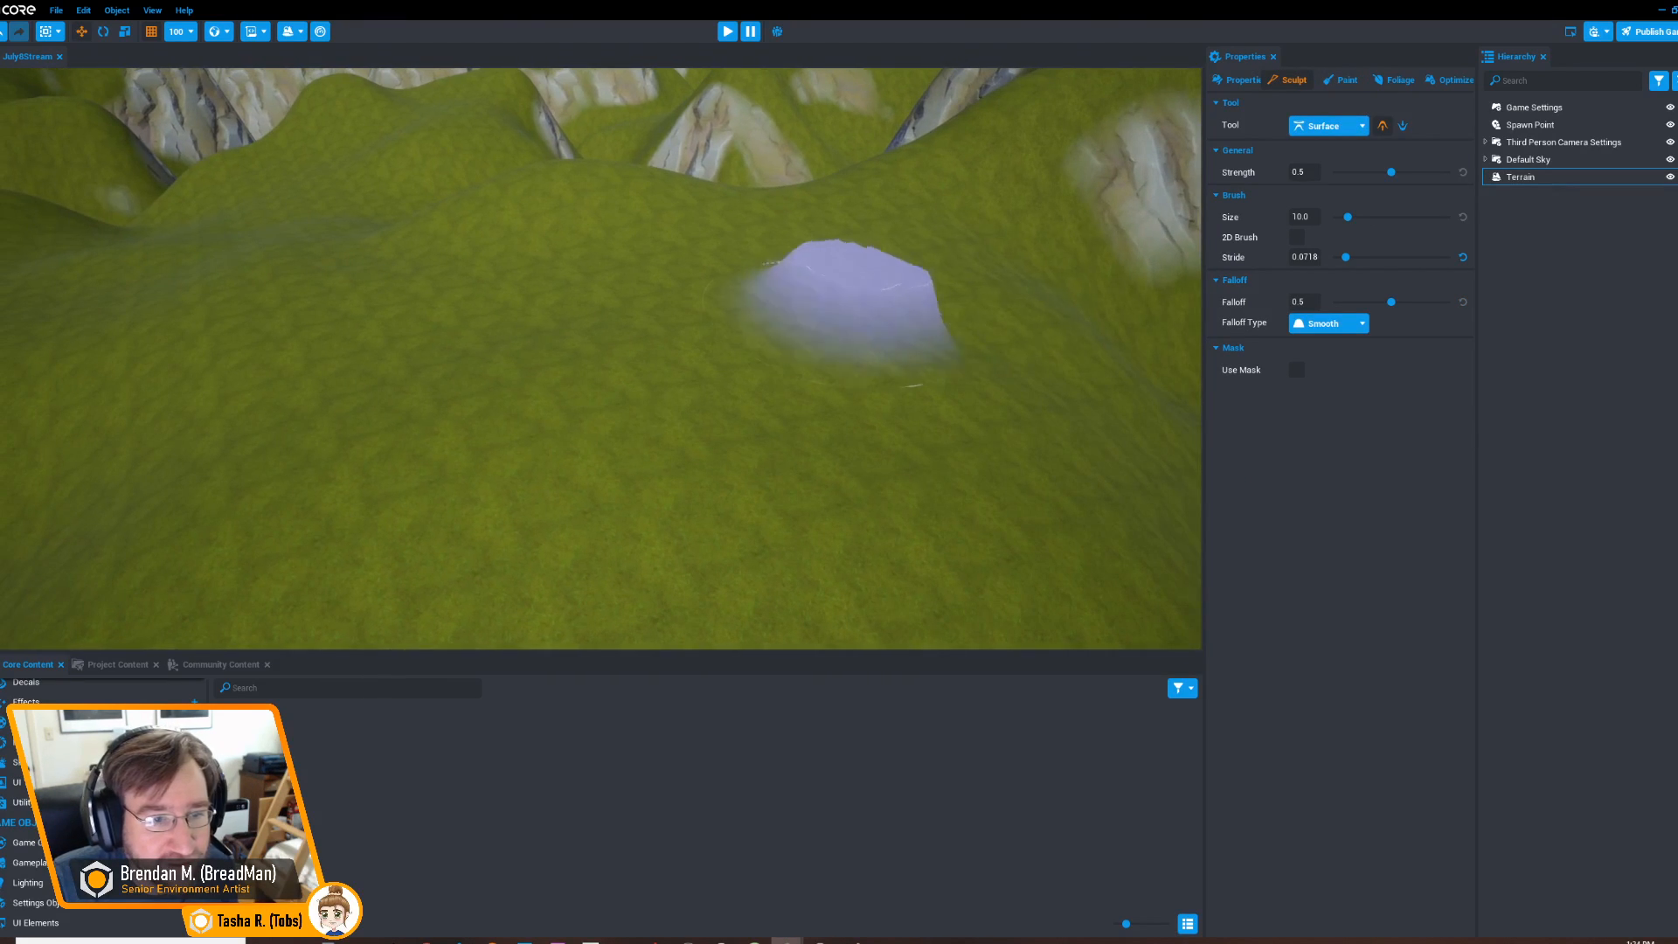
mouse_move(786, 358)
mouse_down()
mouse_move(809, 404)
mouse_move(778, 419)
mouse_up()
key(ctrl+z)
click(640, 450)
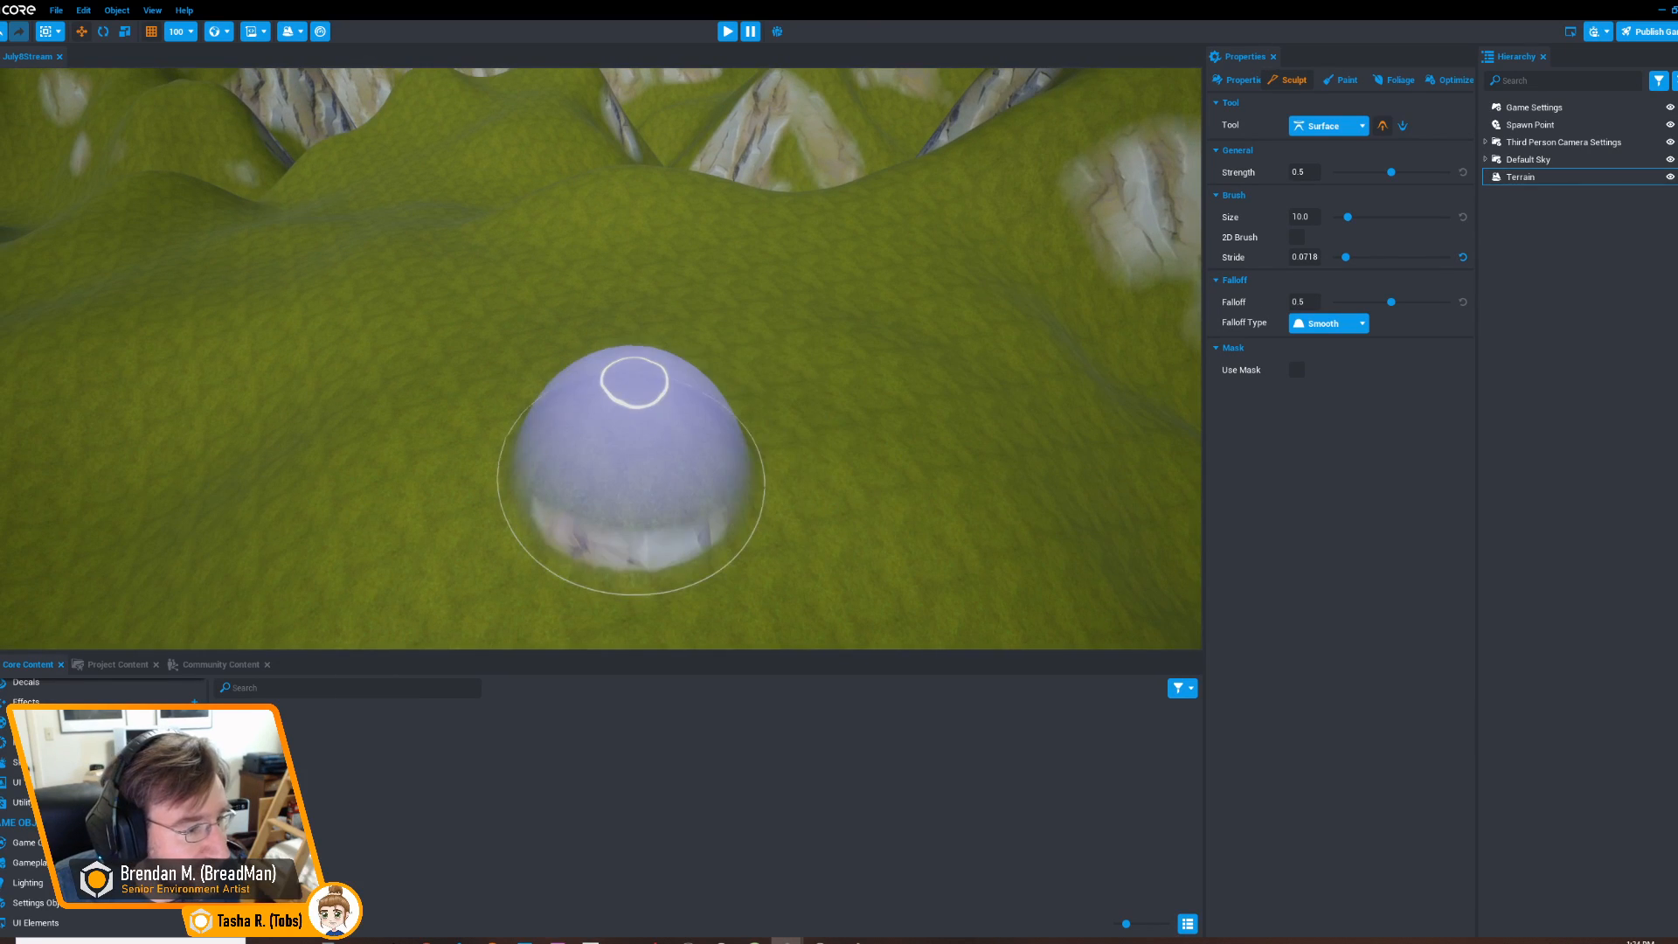
key(ctrl+z)
Reset the Surface brush stride to 0.0 and try raising a large mound on the hill, undoing it
drag(1346, 257, 1335, 257)
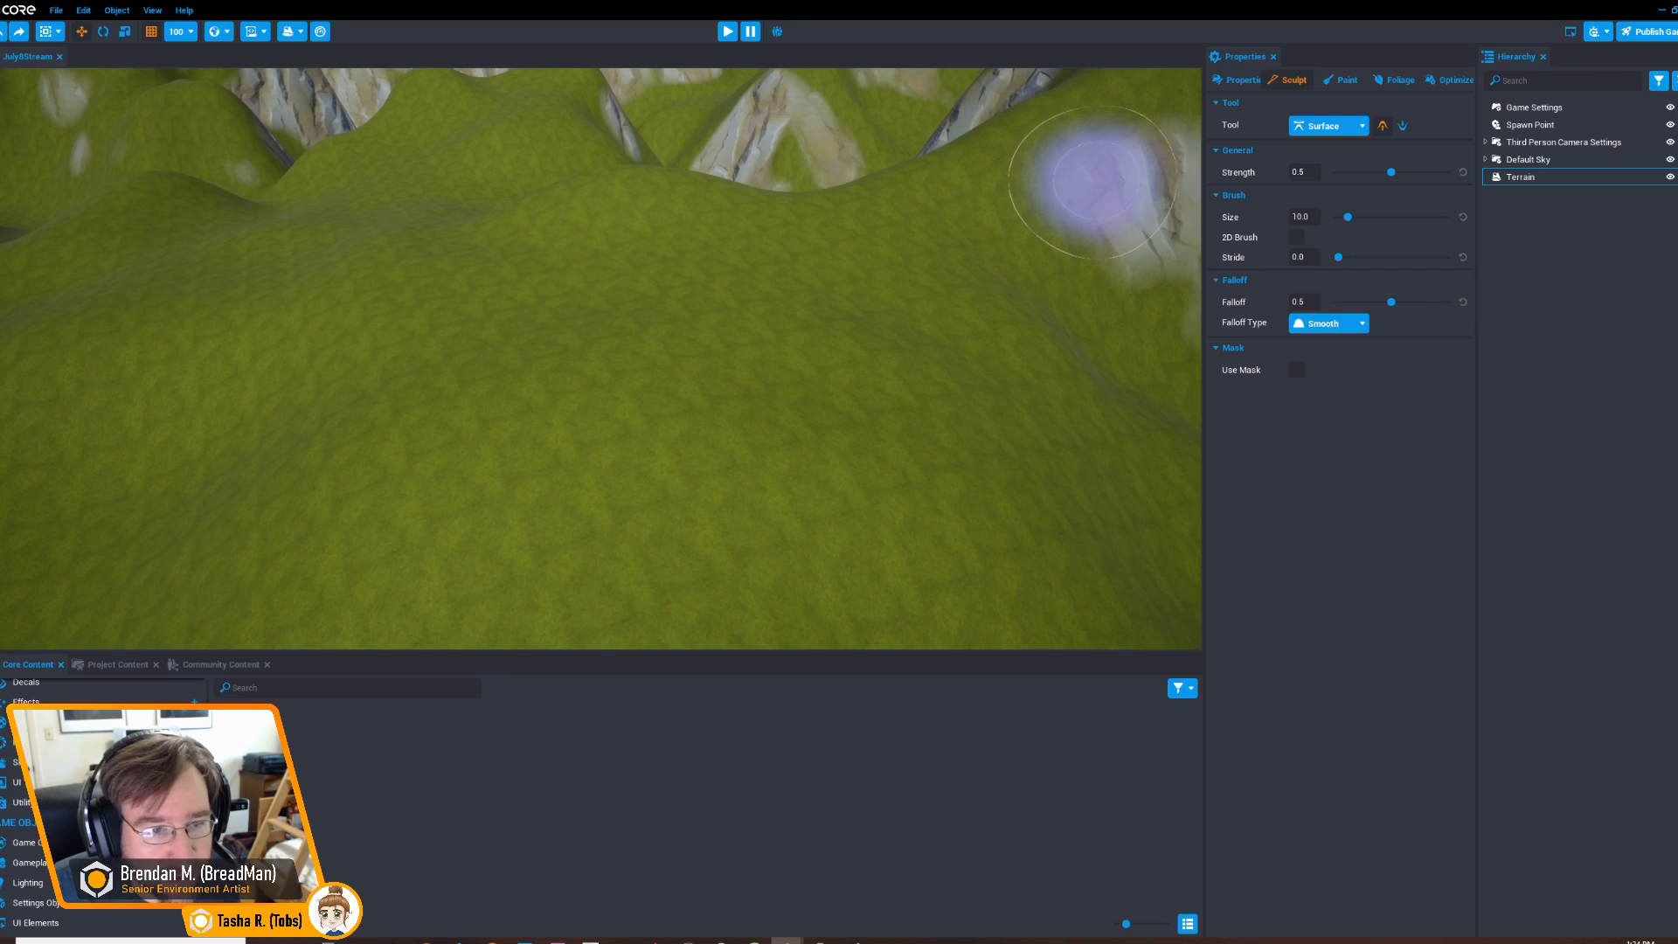
click(622, 453)
drag(621, 453, 637, 437)
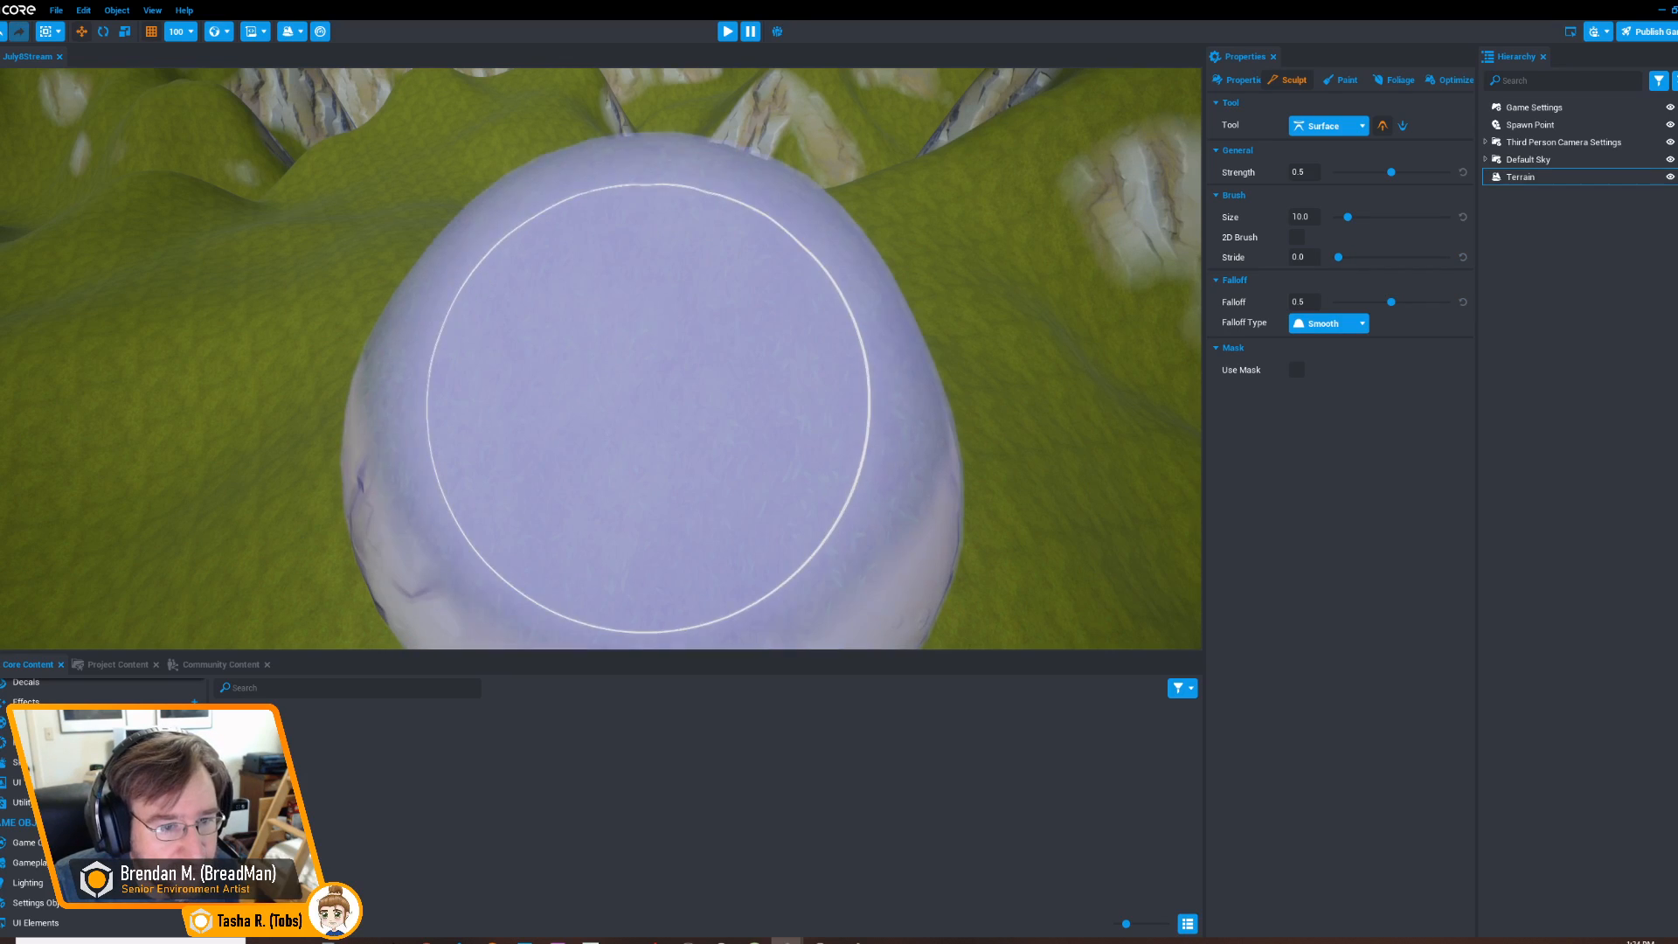
key(ctrl+z)
Enable 2D Brush for the Surface tool and try raising steep rock cliffs on the hill, undoing the strokes
right_drag(614, 404, 625, 485)
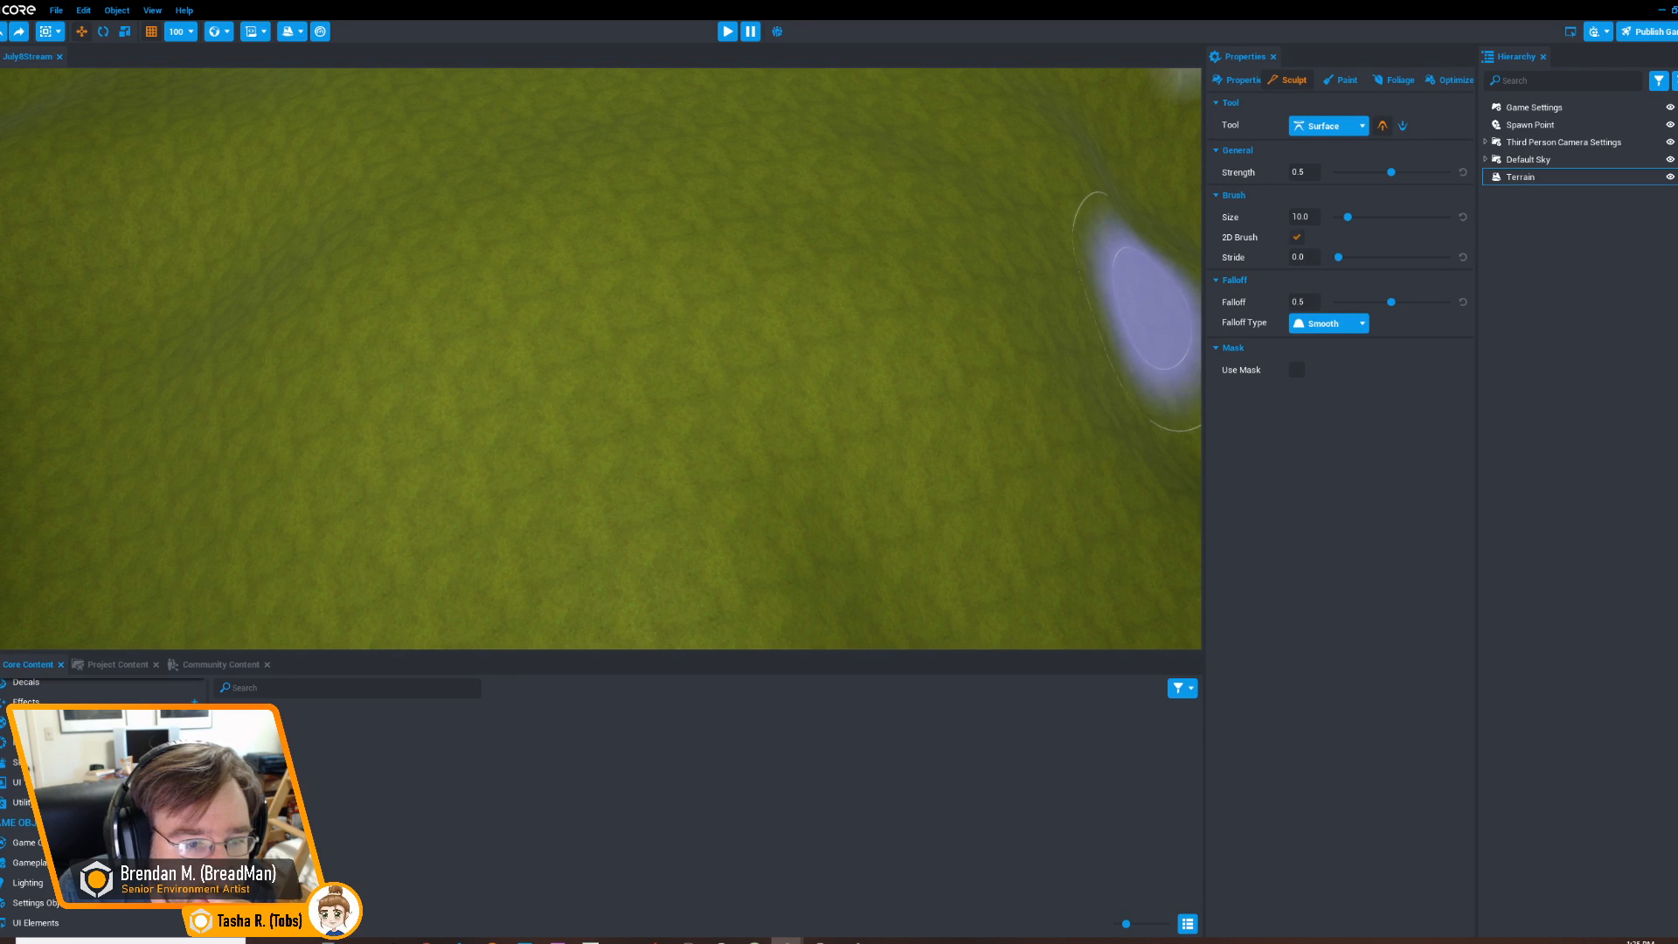
mouse_move(468, 394)
mouse_down()
mouse_move(711, 281)
mouse_move(562, 318)
mouse_move(602, 349)
mouse_move(730, 359)
mouse_move(680, 393)
mouse_move(563, 385)
mouse_move(581, 376)
mouse_up()
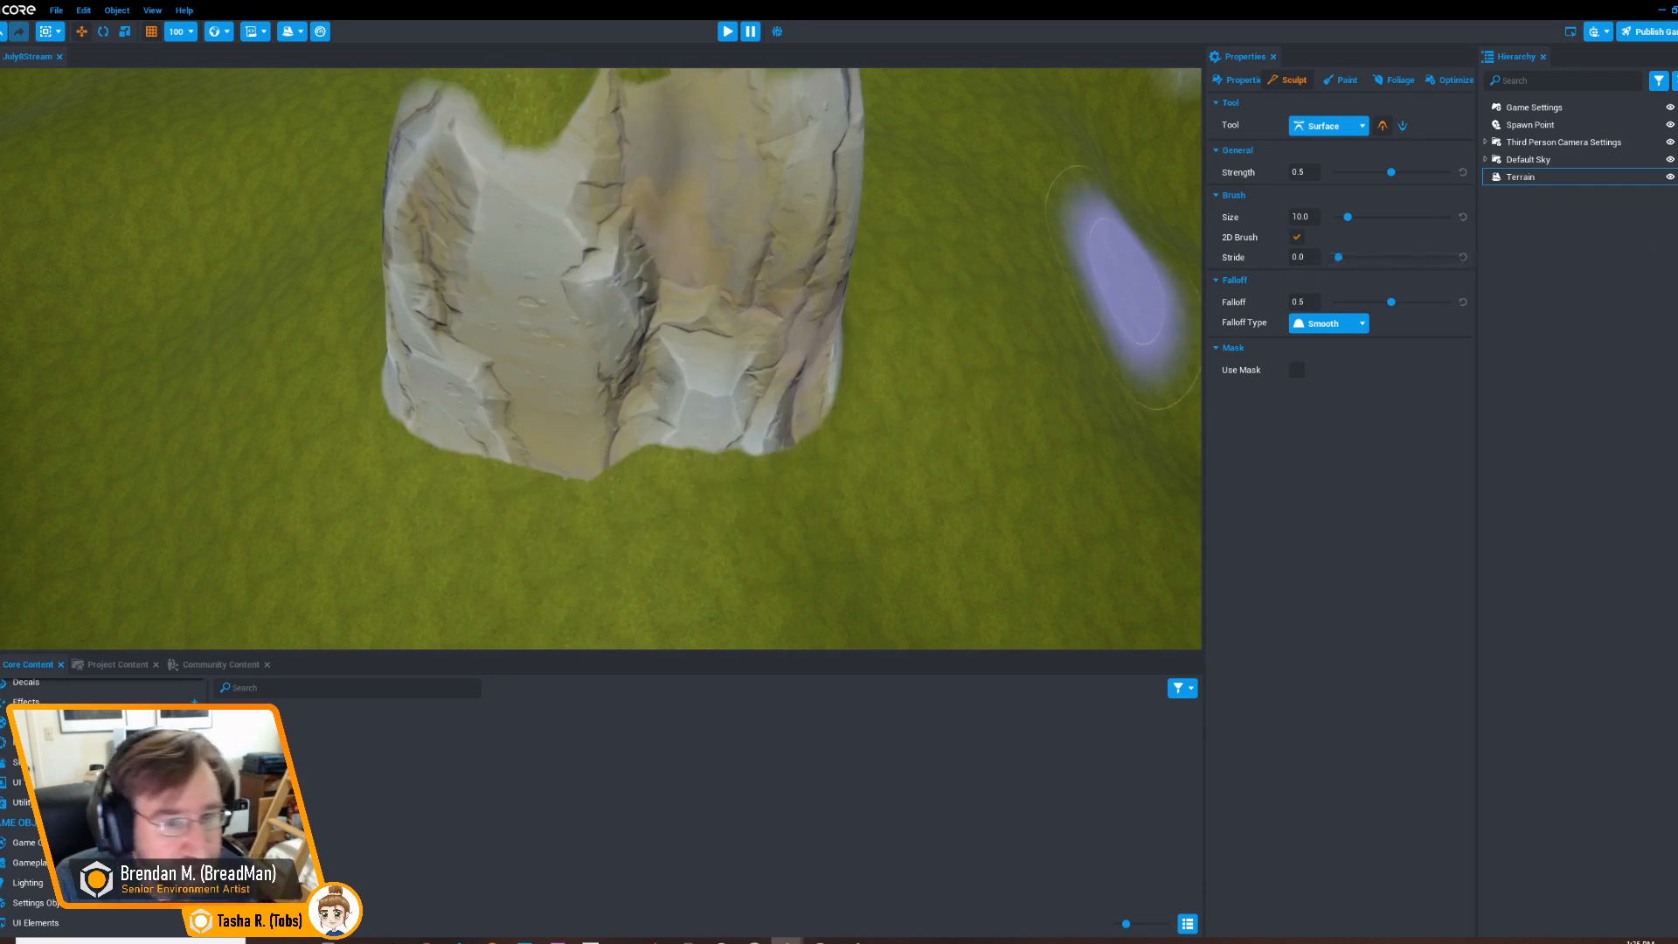
mouse_move(616, 494)
right_down()
mouse_move(703, 424)
mouse_move(861, 385)
right_up()
mouse_move(651, 476)
mouse_down()
mouse_move(543, 450)
mouse_move(393, 449)
mouse_move(367, 469)
mouse_move(664, 485)
mouse_up()
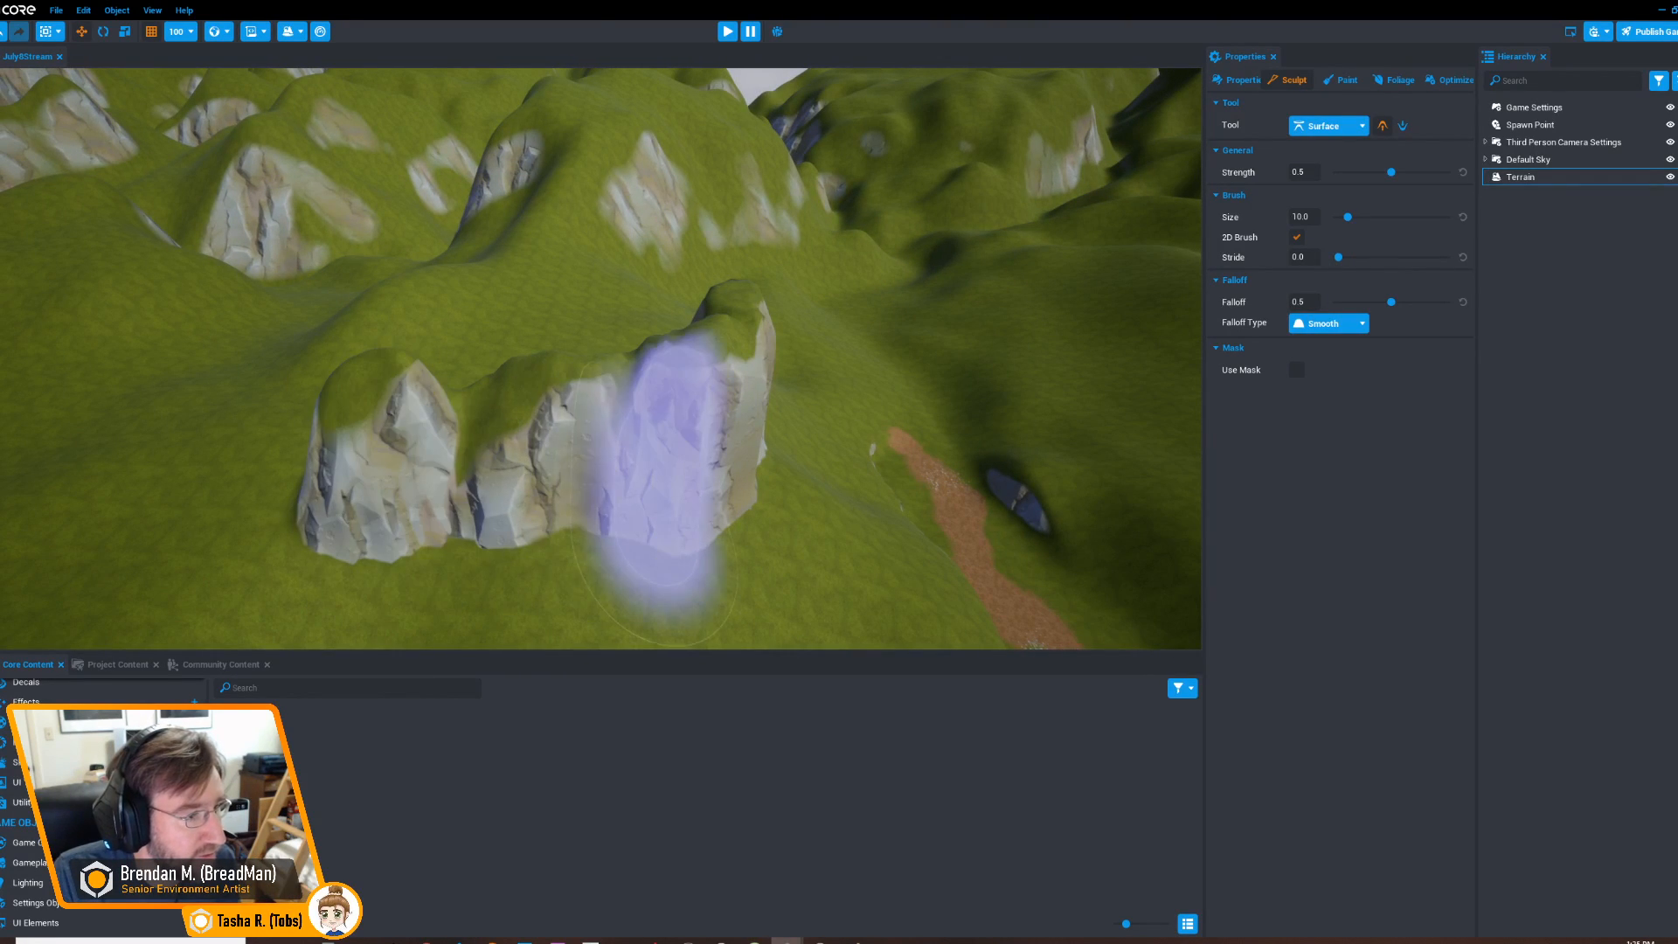
key(ctrl+z)
key(ctrl+z)
Switch back to the Shape tool and try Rock 01 stamps across the hill with View alignment, undoing them
mouse_move(655, 476)
right_down()
mouse_move(909, 463)
mouse_move(831, 457)
right_up()
click(1350, 125)
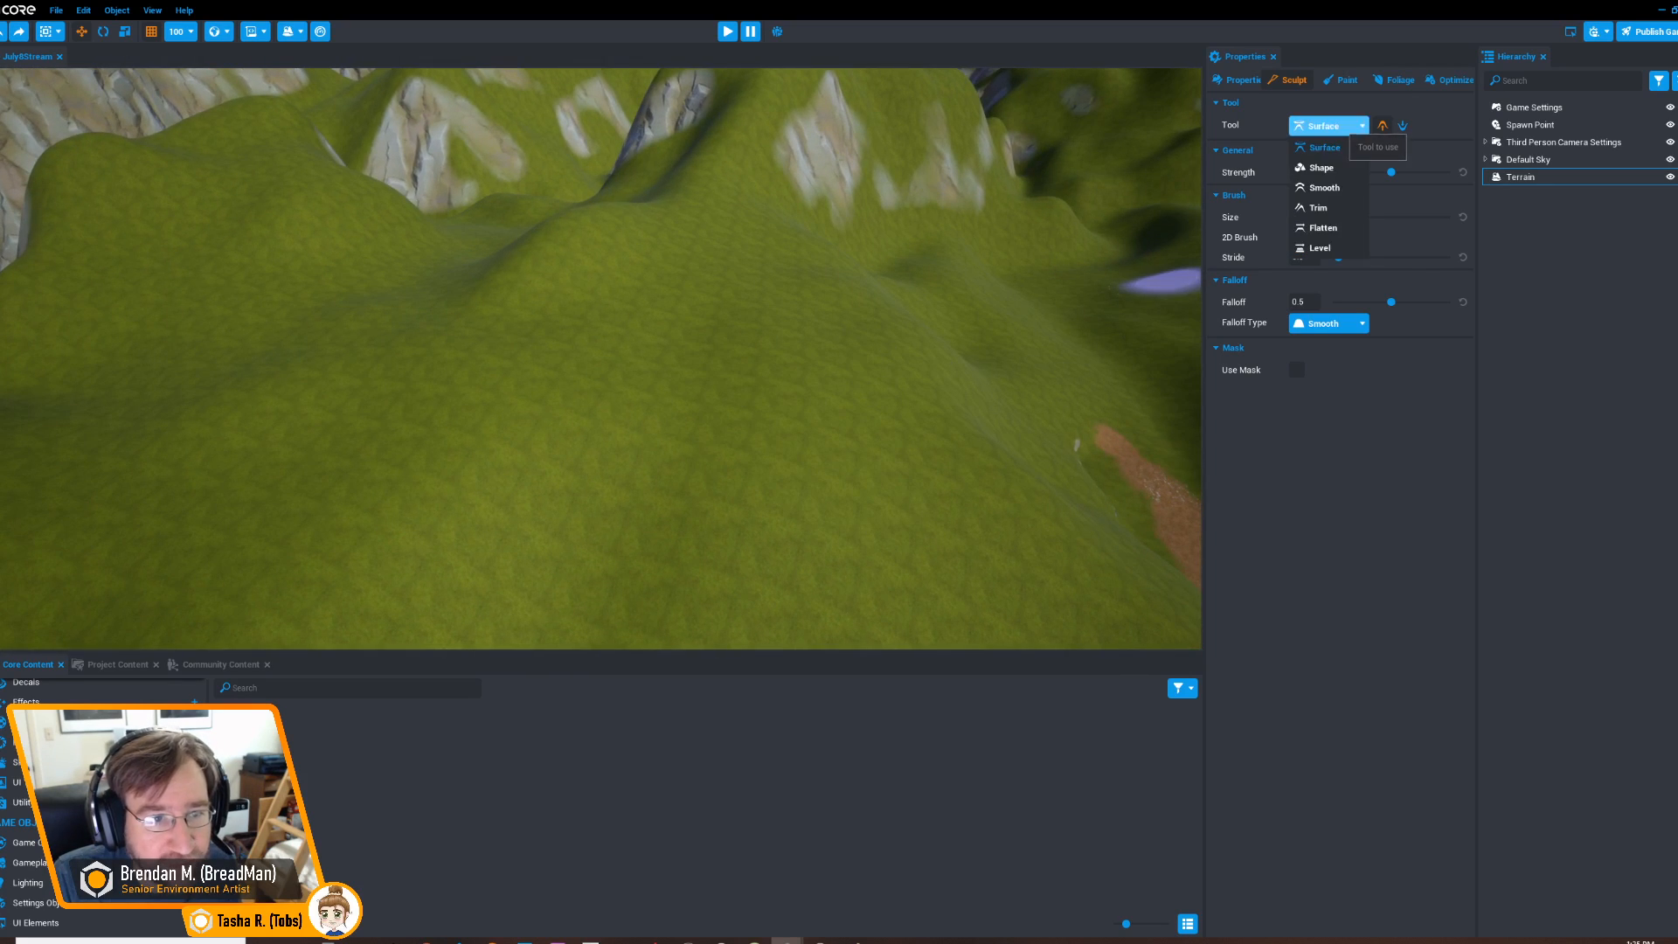
click(1320, 167)
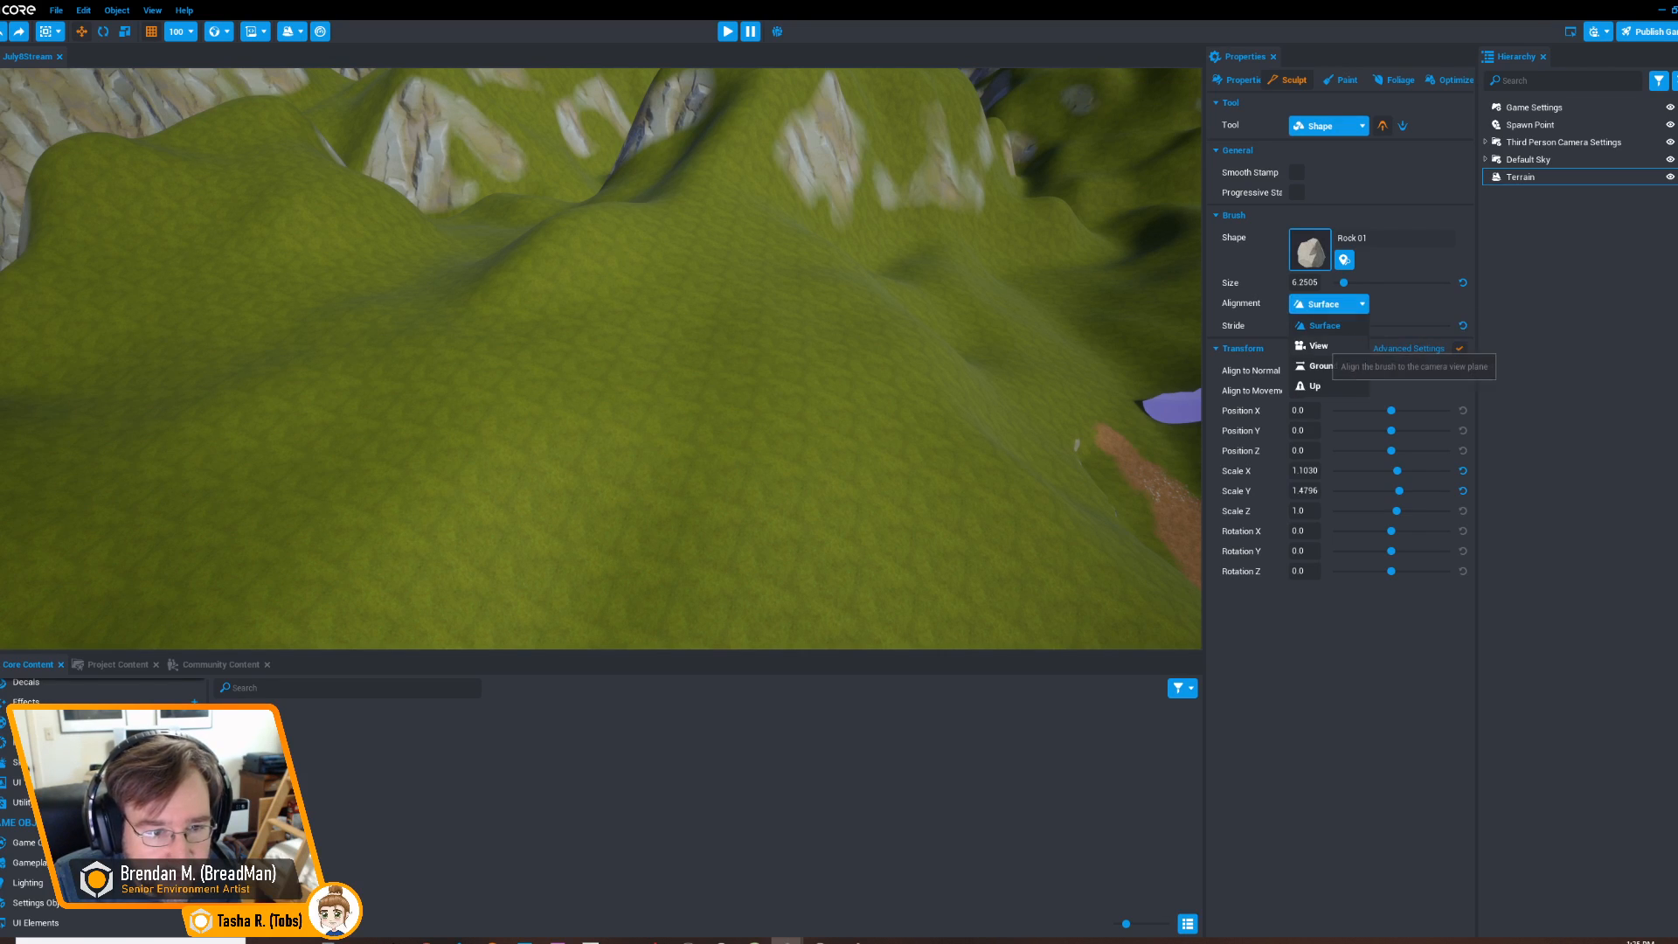
click(1316, 345)
mouse_move(554, 469)
right_down()
mouse_move(498, 431)
mouse_move(520, 485)
mouse_move(502, 454)
right_up()
mouse_move(389, 472)
mouse_down()
mouse_move(440, 255)
mouse_move(526, 179)
mouse_move(1104, 169)
mouse_move(1104, 394)
mouse_move(275, 372)
mouse_move(96, 301)
mouse_move(839, 302)
mouse_move(524, 436)
mouse_move(996, 512)
mouse_up()
drag(1005, 366, 899, 371)
key(s)
mouse_move(693, 405)
right_down()
mouse_move(850, 349)
mouse_move(883, 359)
mouse_move(683, 367)
right_up()
key(ctrl+z)
key(w)
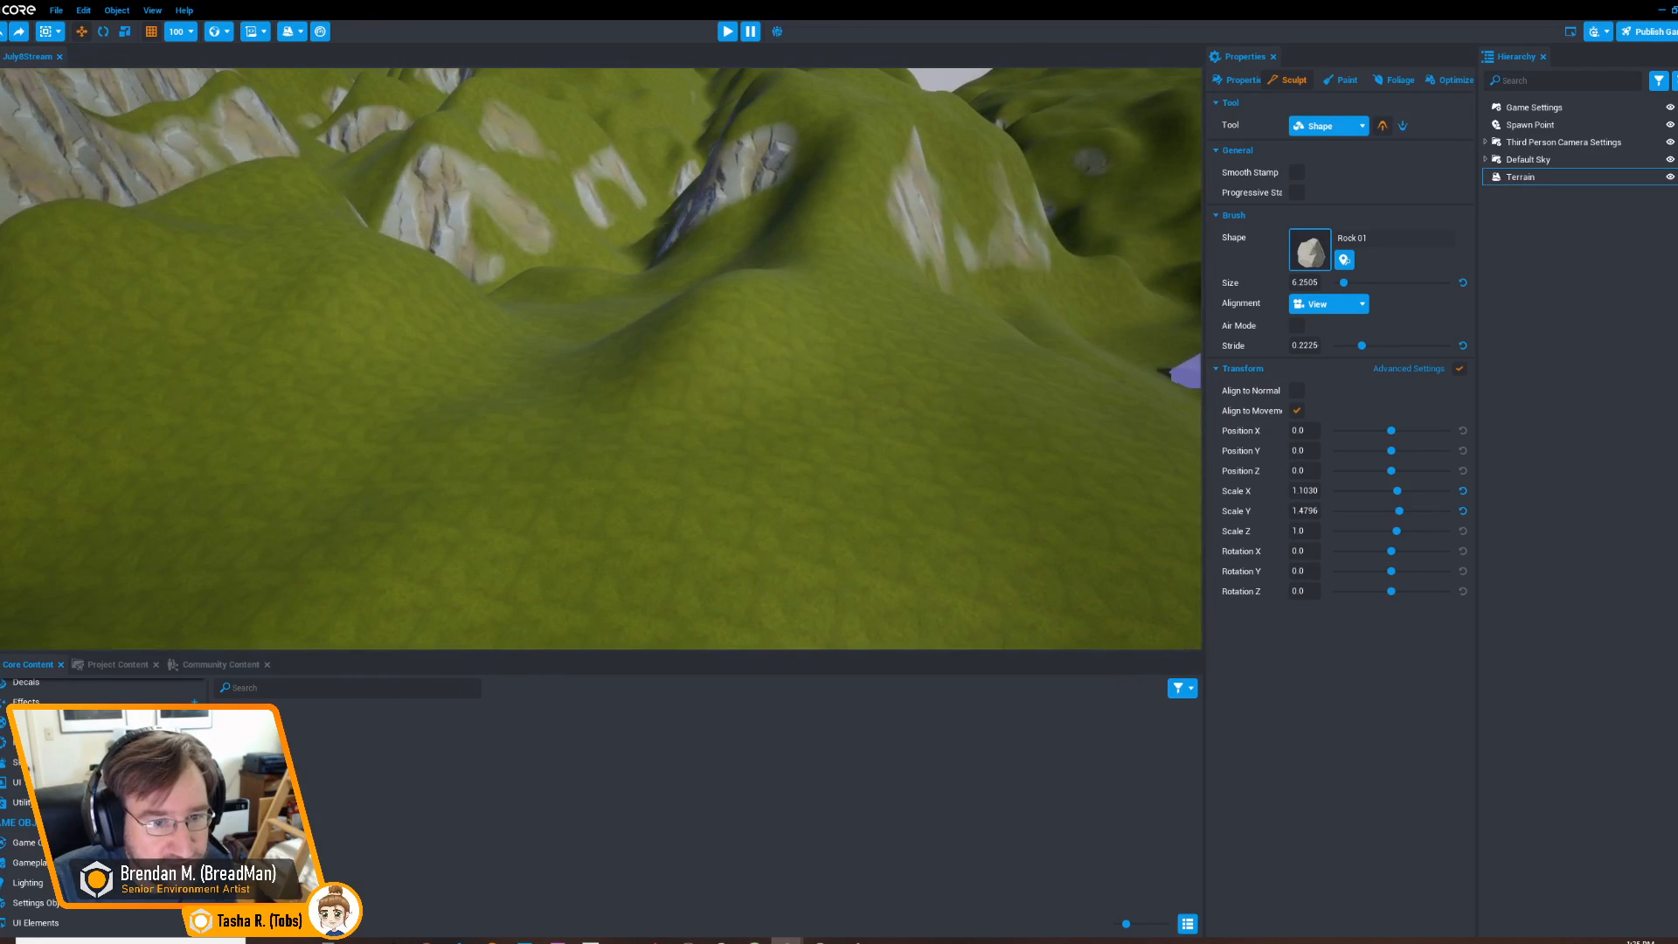
Try Rock 01 stamp strokes on the hill with Ground alignment and with Up alignment, undoing each stroke
click(1328, 304)
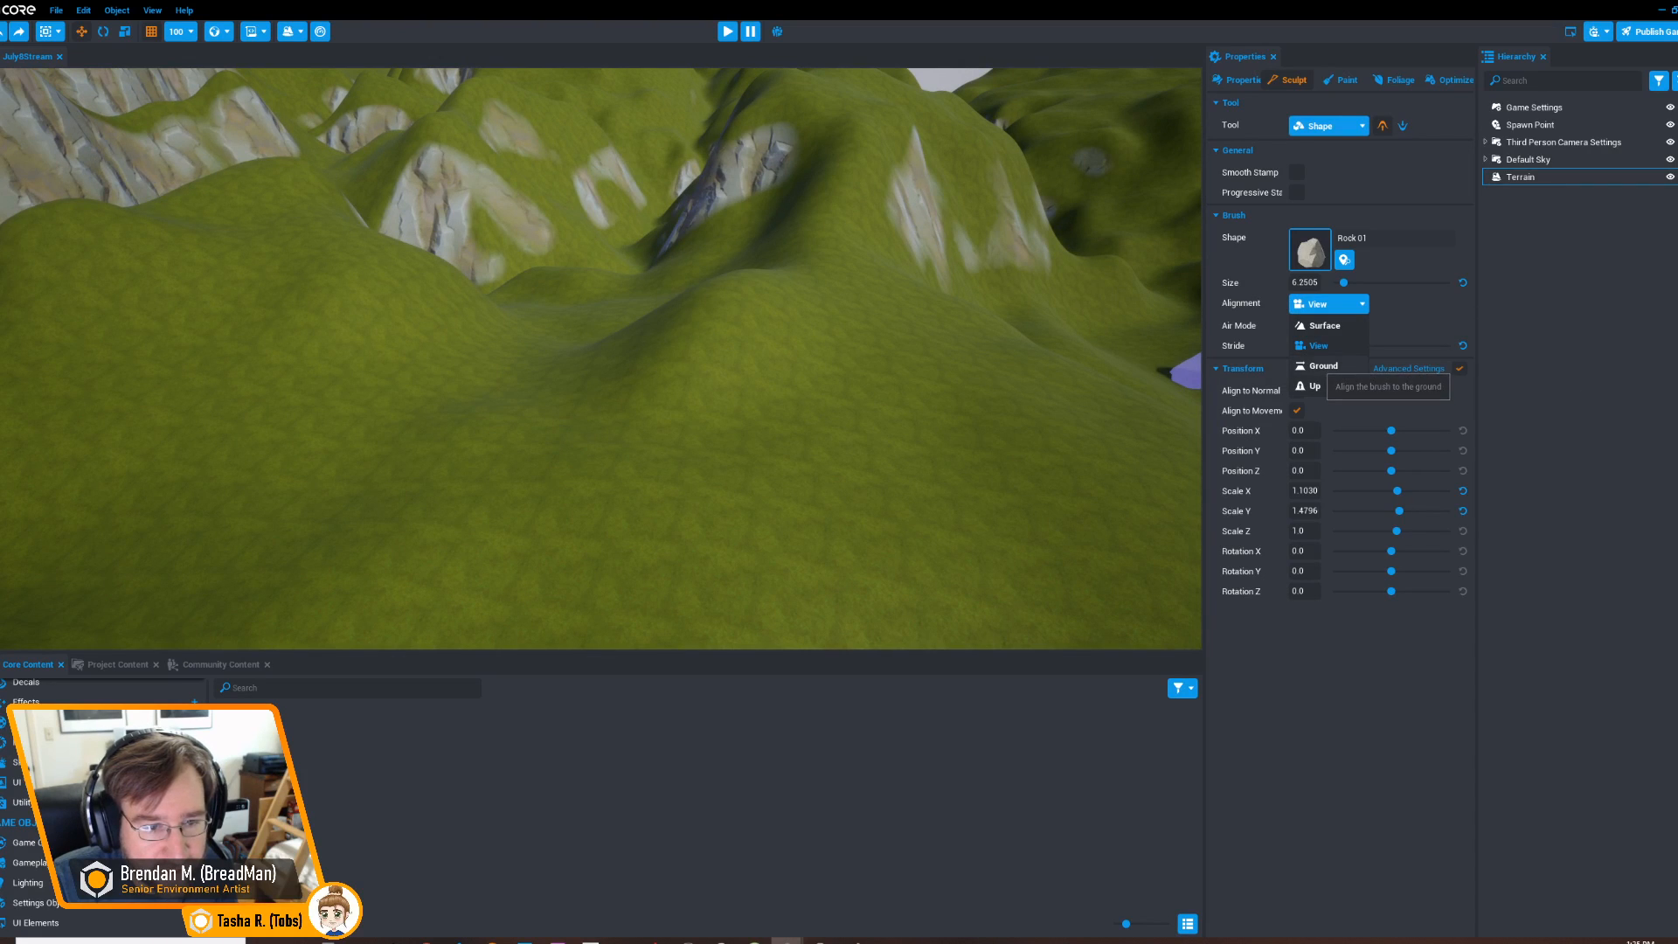
right_drag(868, 398, 952, 428)
mouse_move(471, 392)
mouse_down()
mouse_move(568, 389)
mouse_move(874, 297)
mouse_move(731, 367)
mouse_move(856, 341)
mouse_move(879, 359)
mouse_up()
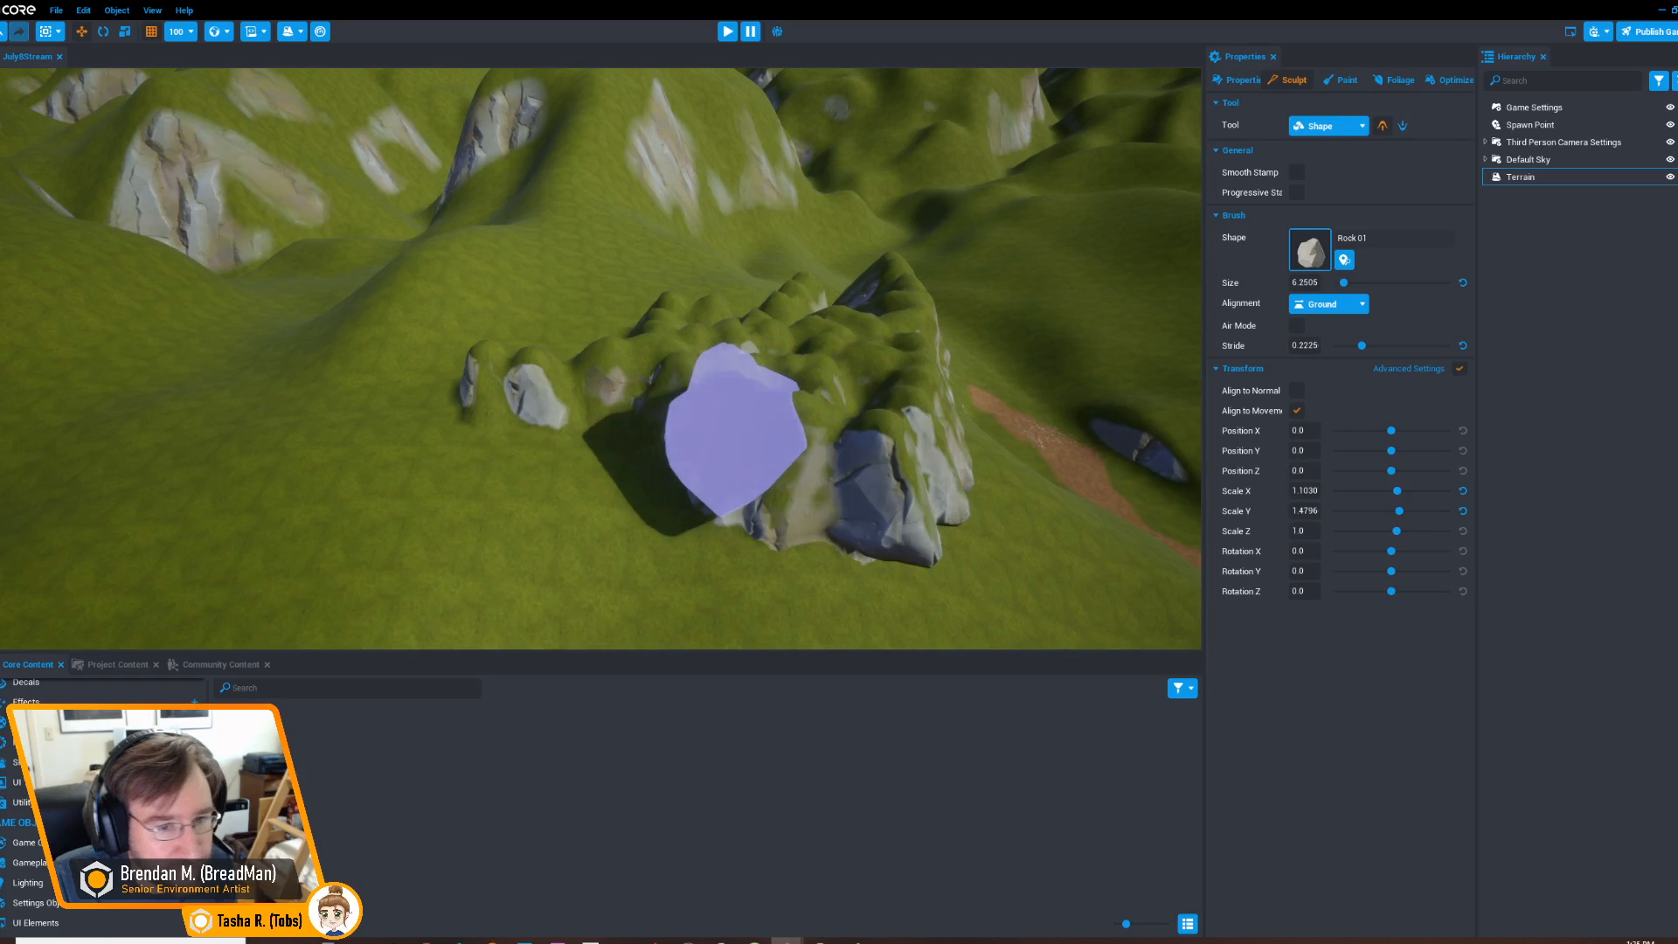
key(ctrl+z)
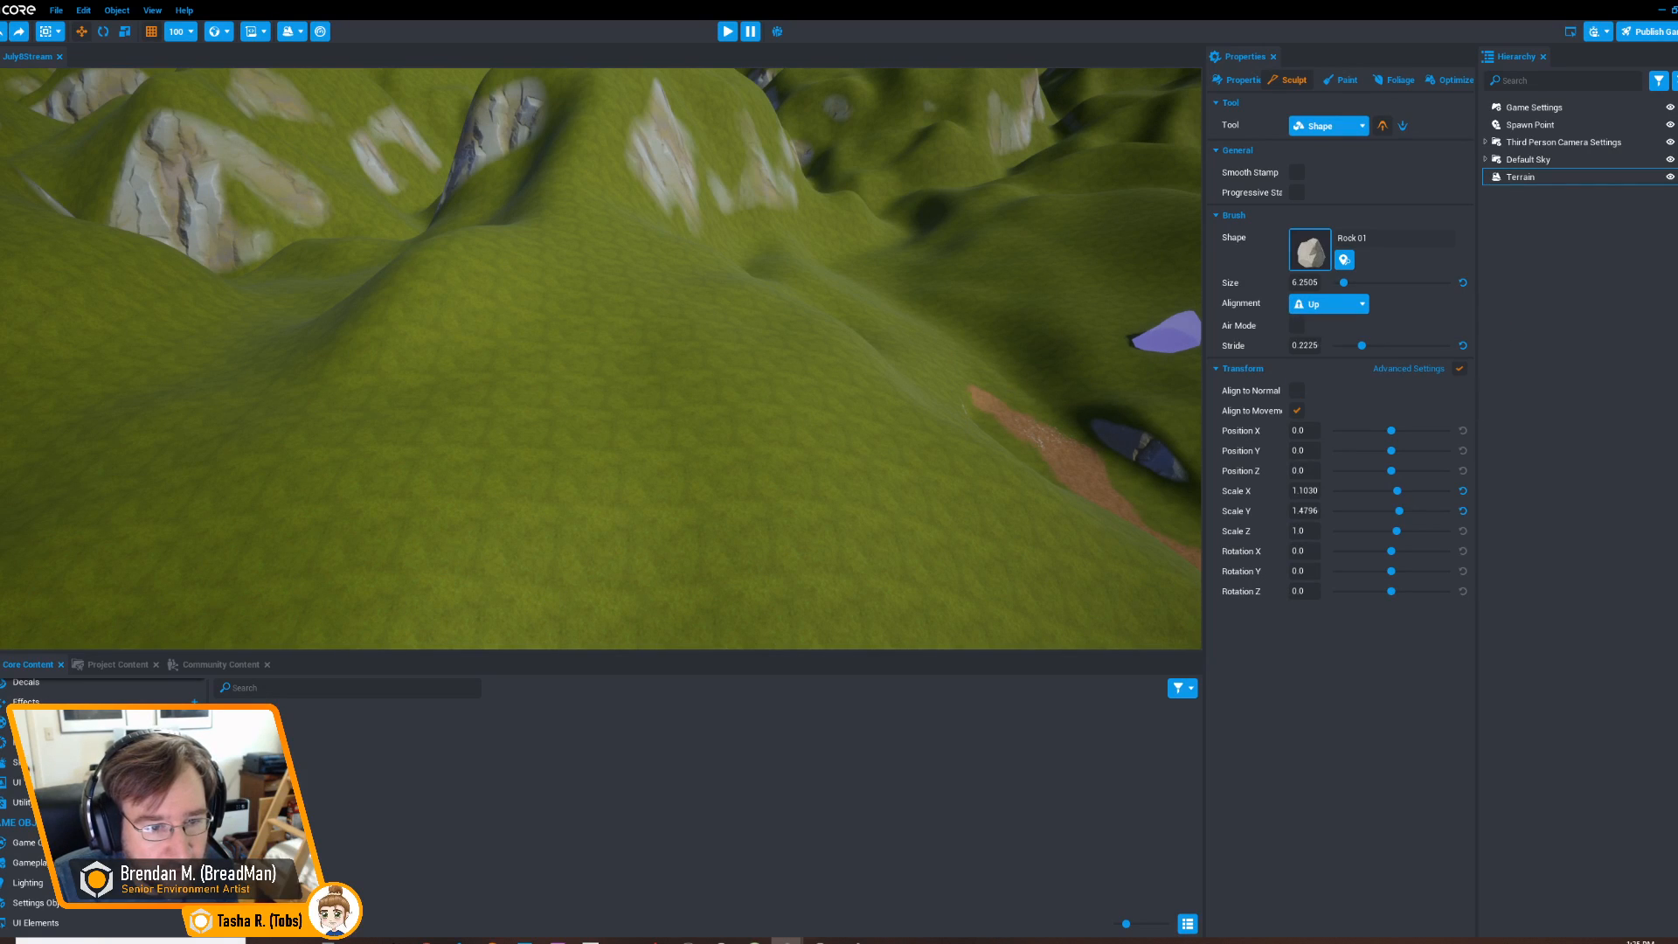
mouse_move(486, 429)
mouse_down()
mouse_move(487, 306)
mouse_move(450, 258)
mouse_move(695, 336)
mouse_up()
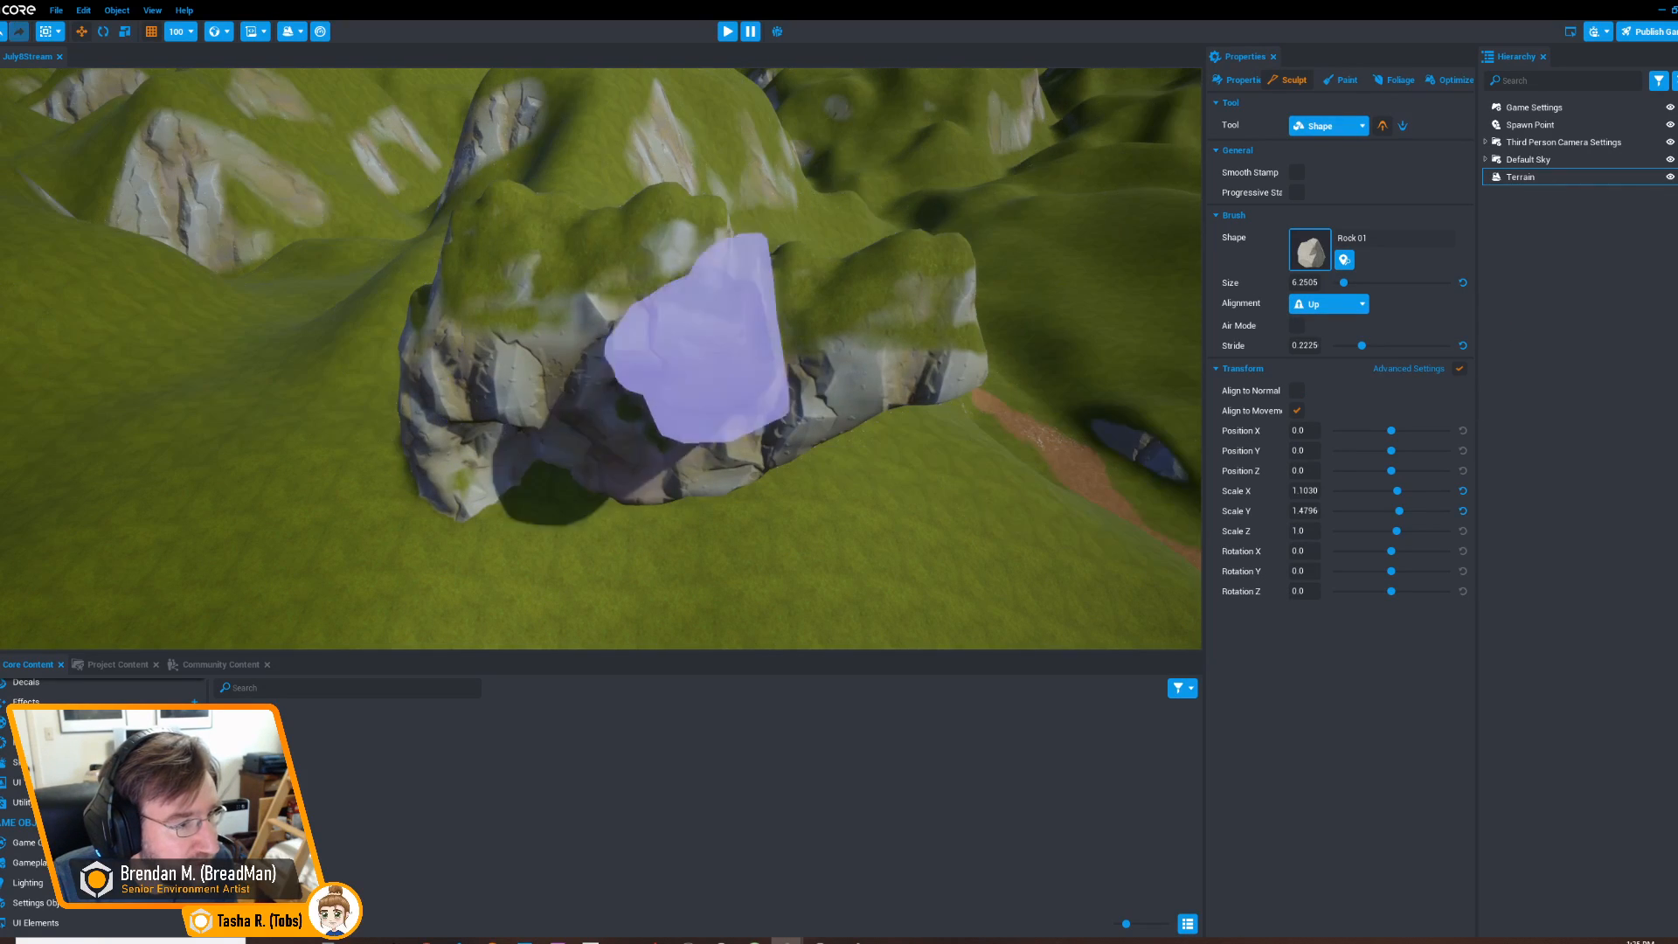
key(ctrl+z)
Open the choice of sculpt tools for the terrain
right_drag(812, 350, 609, 338)
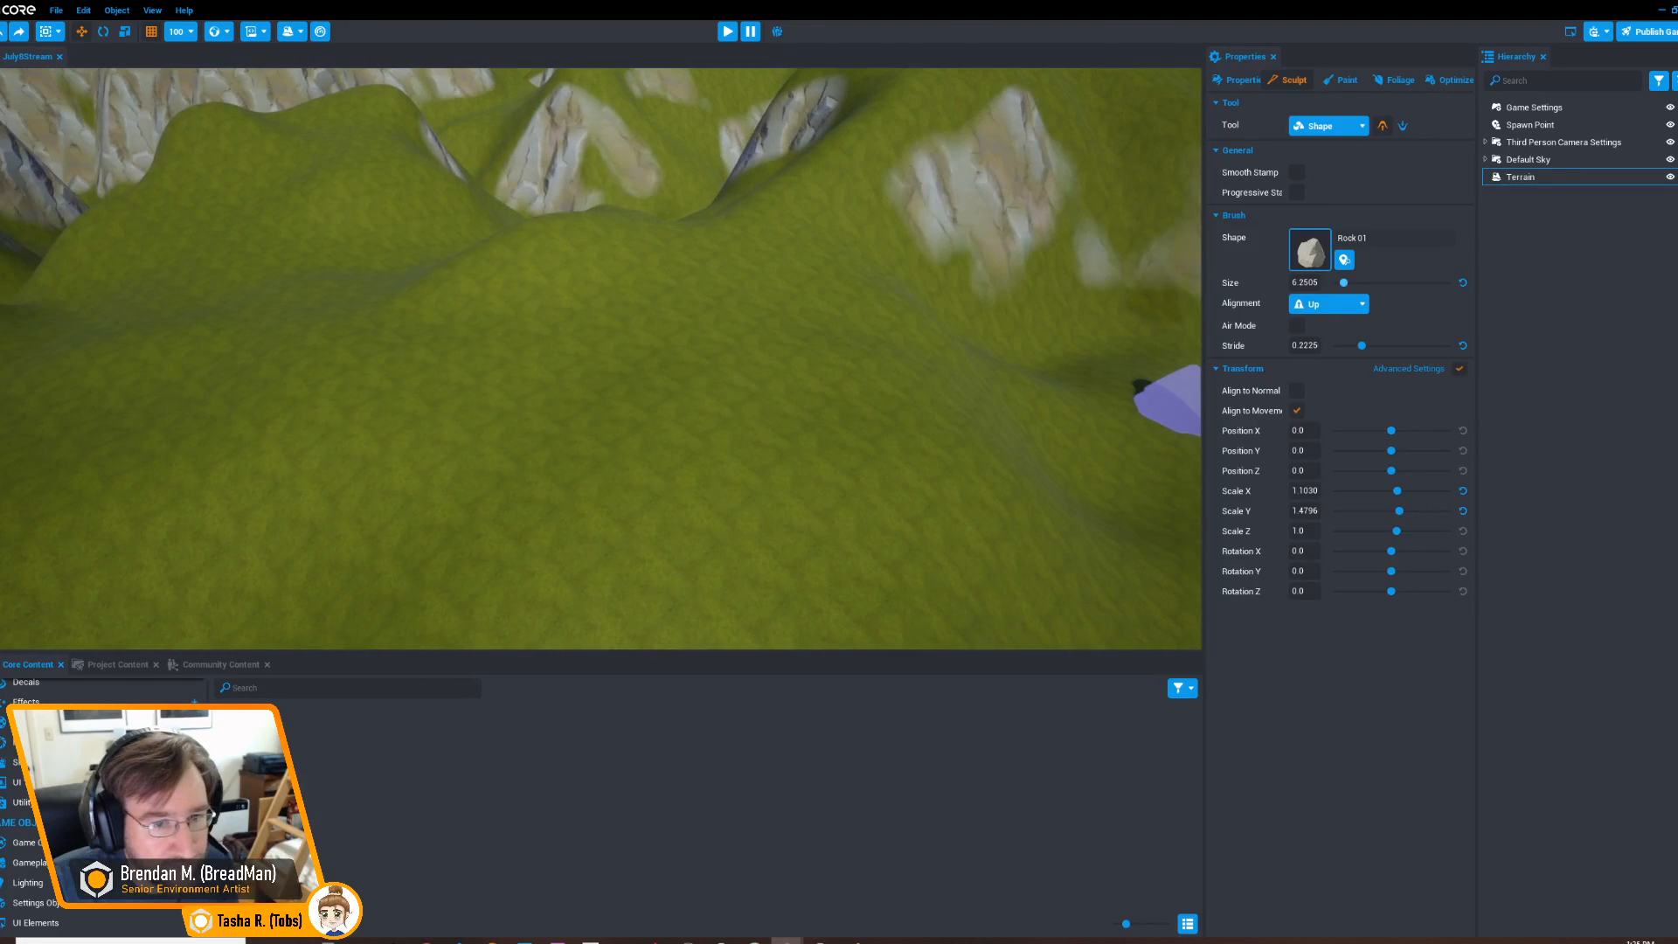
click(1328, 126)
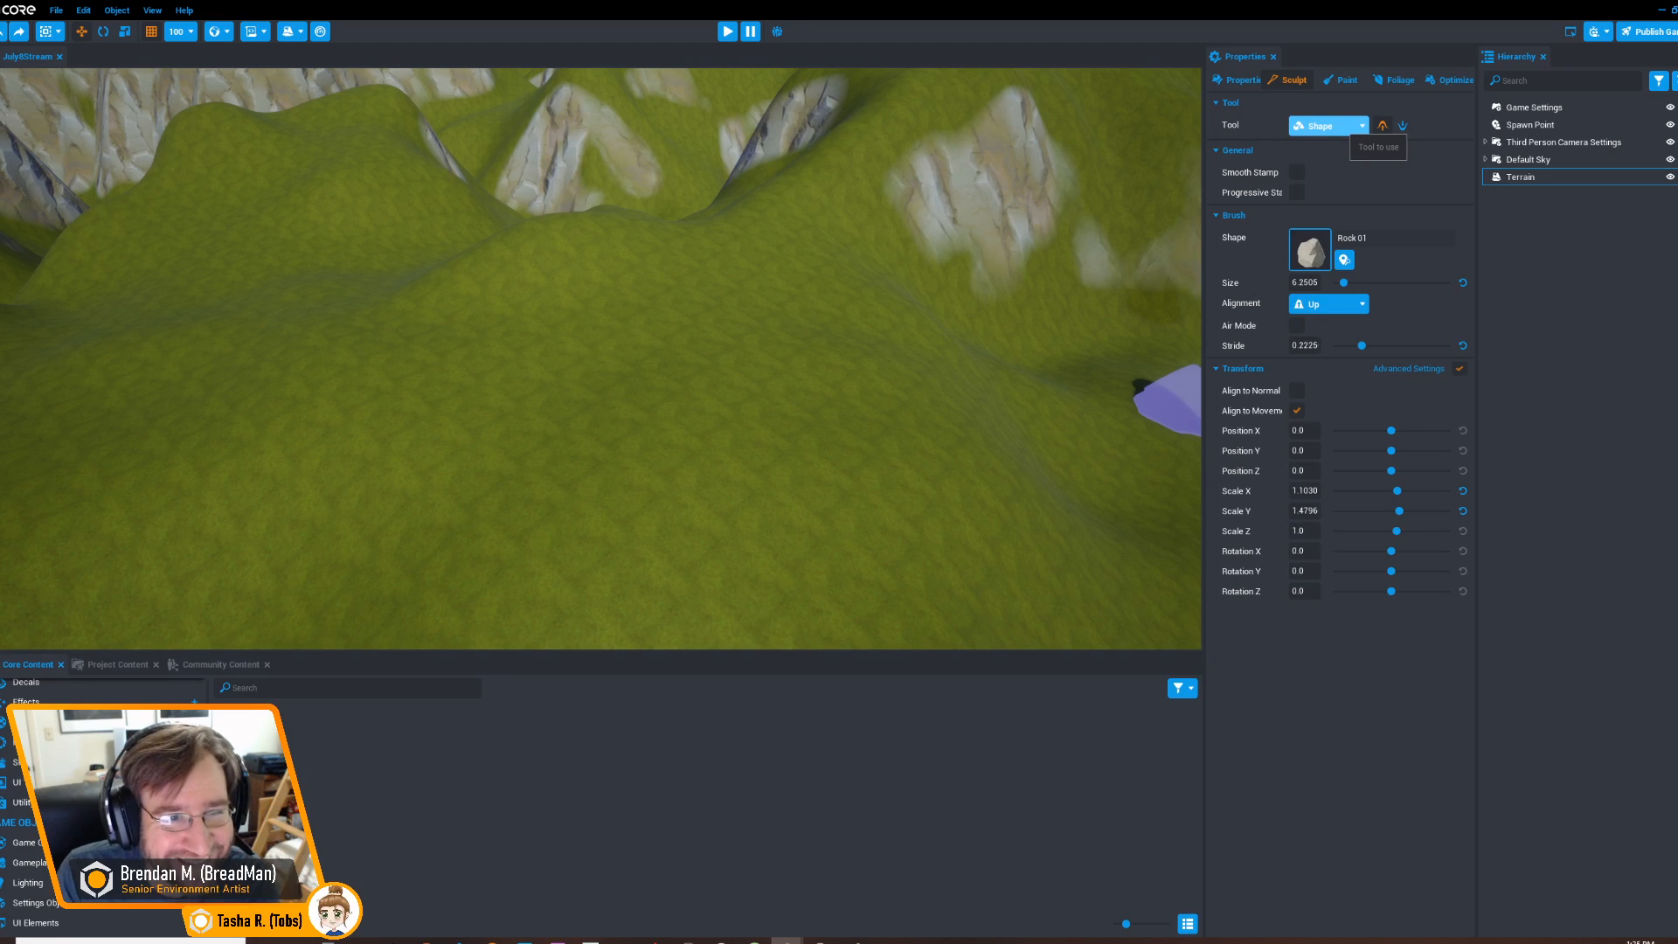
Switch the terrain to material painting and set the brown dirt brush's strength to 0.7522
right_drag(786, 438, 245, 428)
key(a)
mouse_move(666, 419)
right_down()
mouse_move(839, 428)
mouse_move(1083, 398)
right_up()
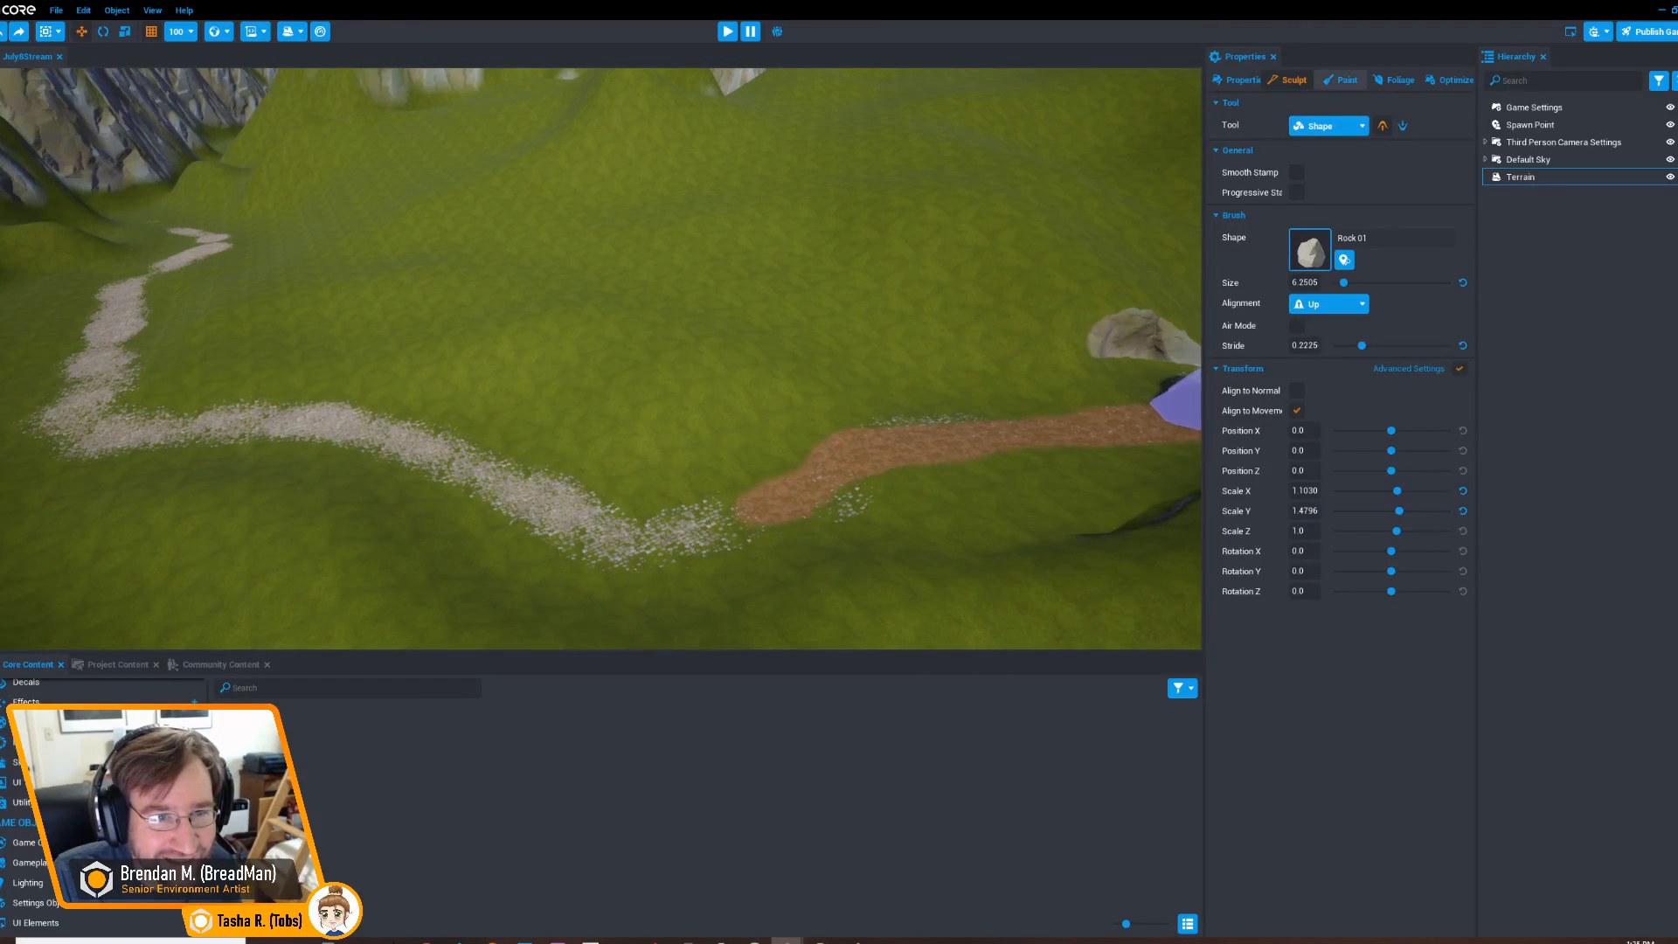
click(1343, 80)
key(a)
right_drag(1015, 335, 1025, 346)
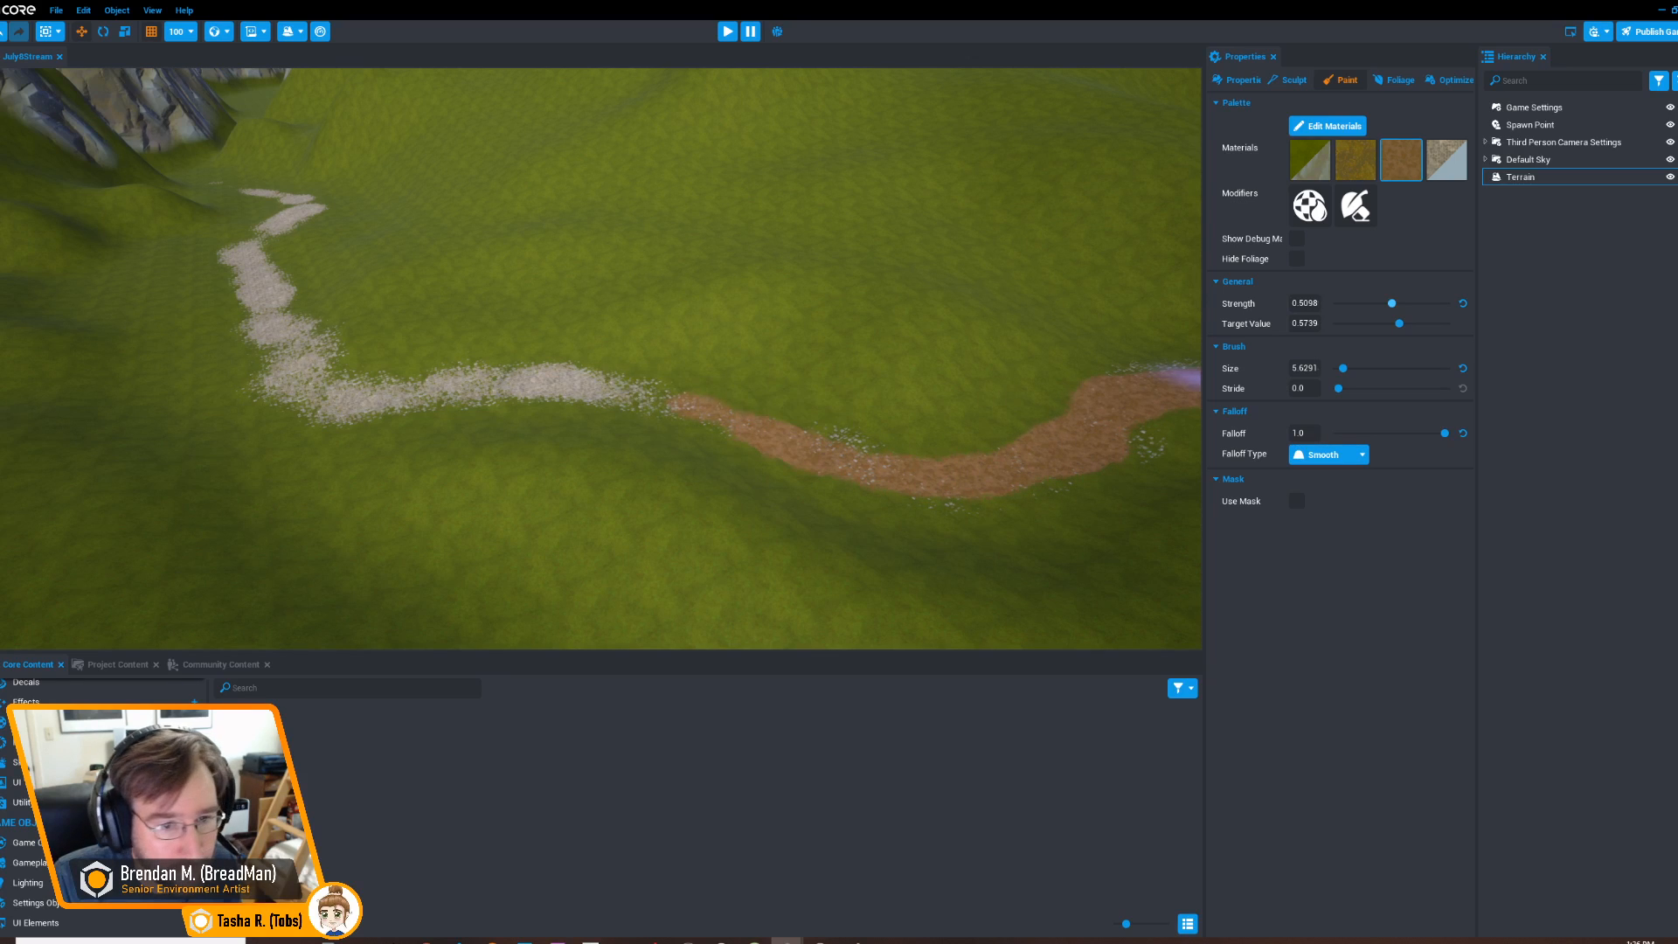
drag(1392, 303, 1418, 303)
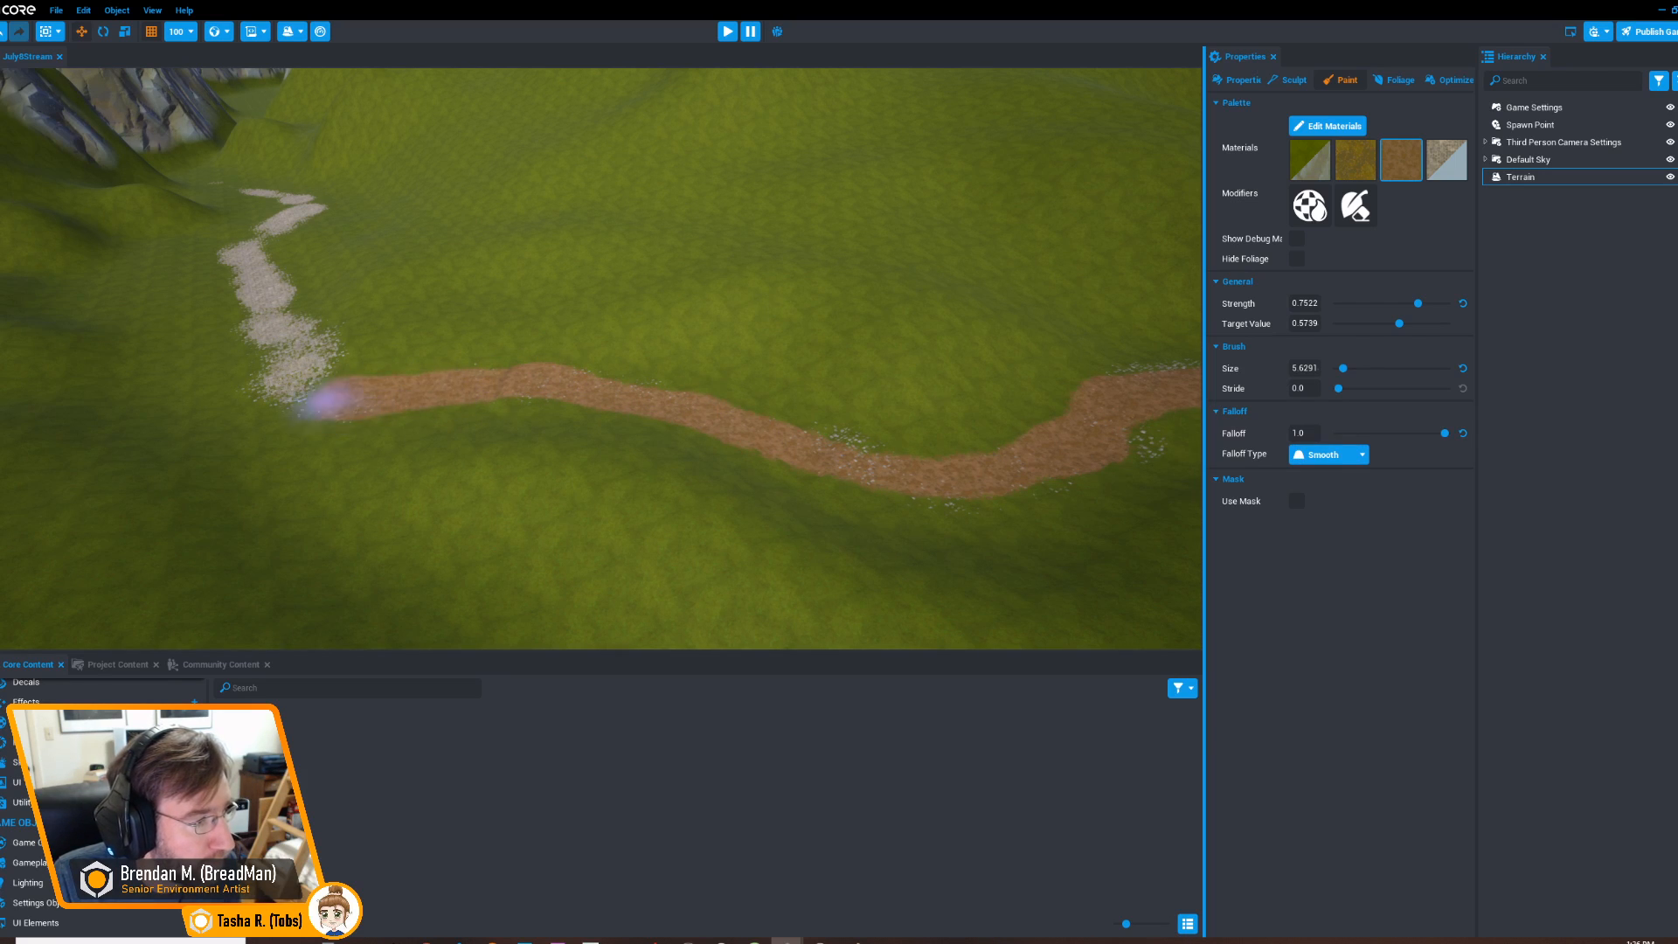
Paint brown dirt over the grey stone trail where it continues across the open grass
right_drag(323, 395, 626, 408)
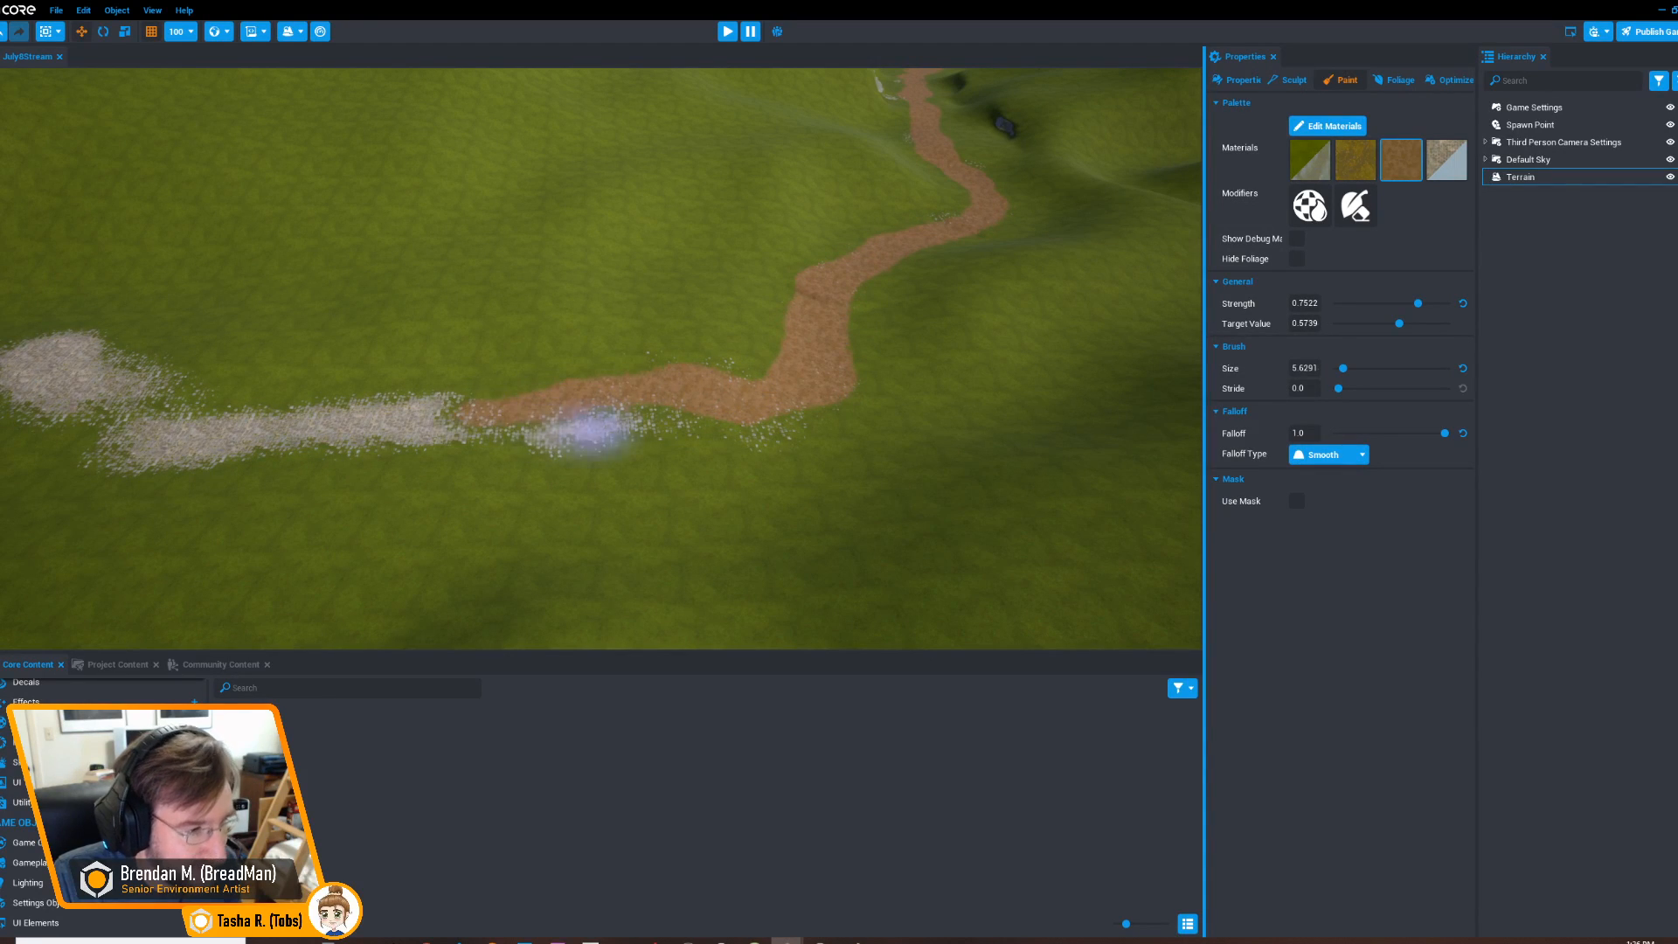
right_drag(699, 417, 752, 408)
mouse_move(773, 456)
mouse_down()
mouse_move(931, 424)
mouse_move(760, 461)
mouse_move(1011, 411)
mouse_move(690, 493)
mouse_move(685, 513)
mouse_move(486, 461)
mouse_move(606, 542)
mouse_move(428, 476)
mouse_move(442, 447)
mouse_move(397, 452)
mouse_up()
right_drag(503, 472, 737, 434)
drag(640, 450, 464, 543)
mouse_move(972, 392)
right_down()
mouse_move(831, 431)
mouse_move(721, 378)
right_up()
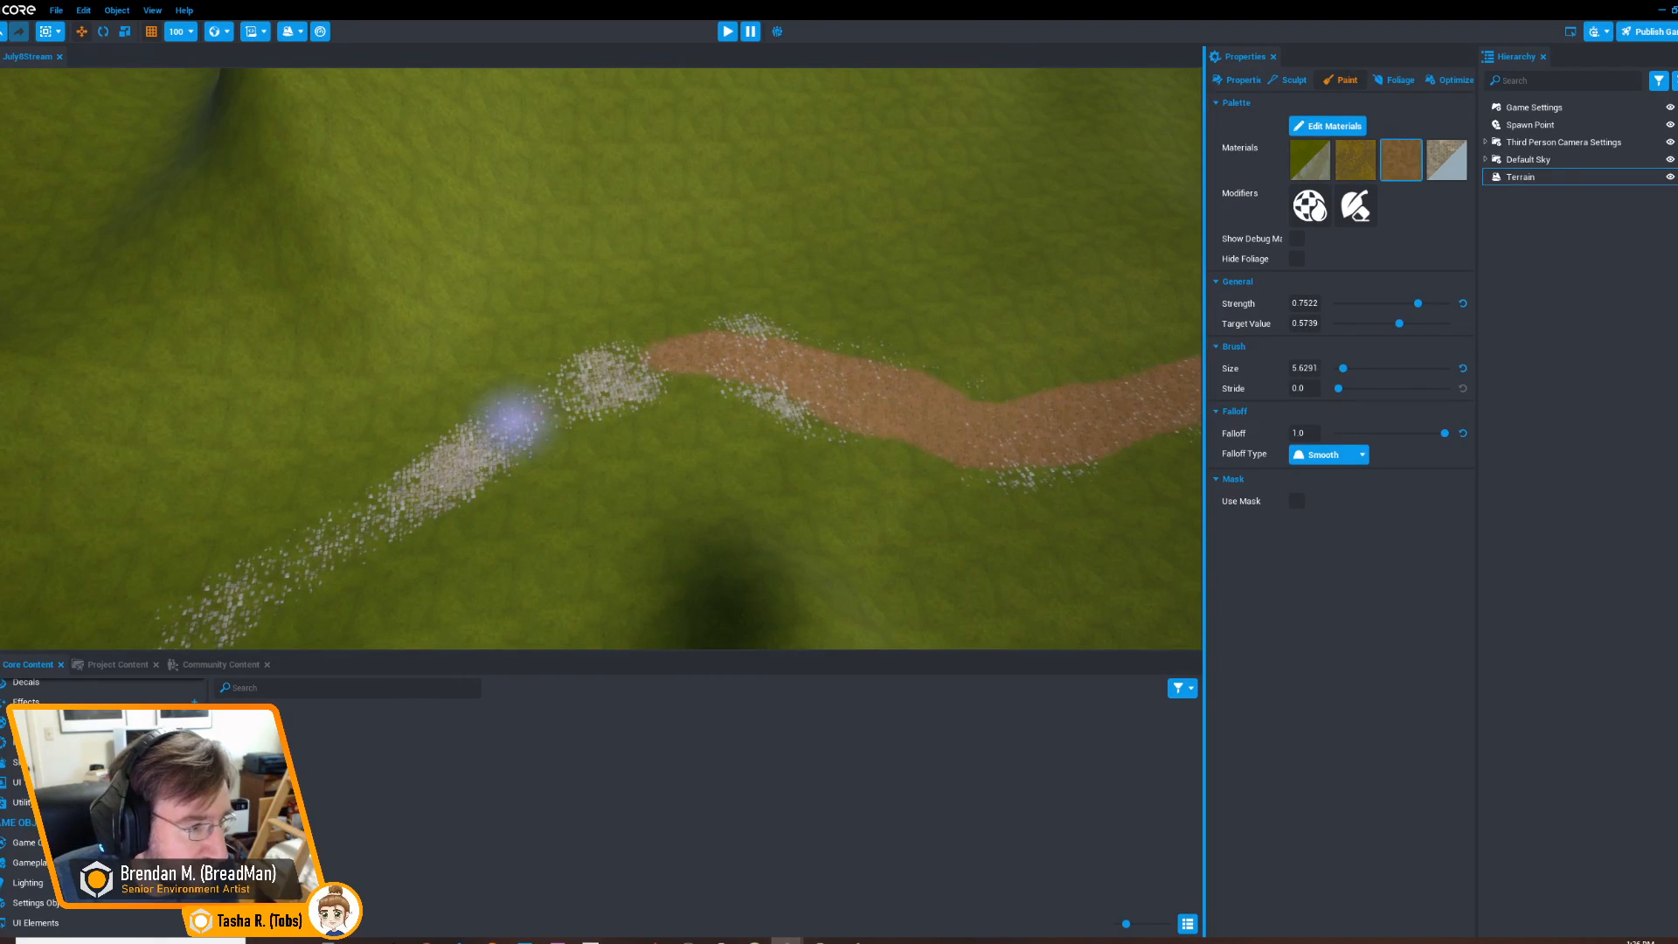
Fill the remaining gaps and the last grey stretch of the trail with dirt, up to the dark cliff
drag(577, 390, 698, 345)
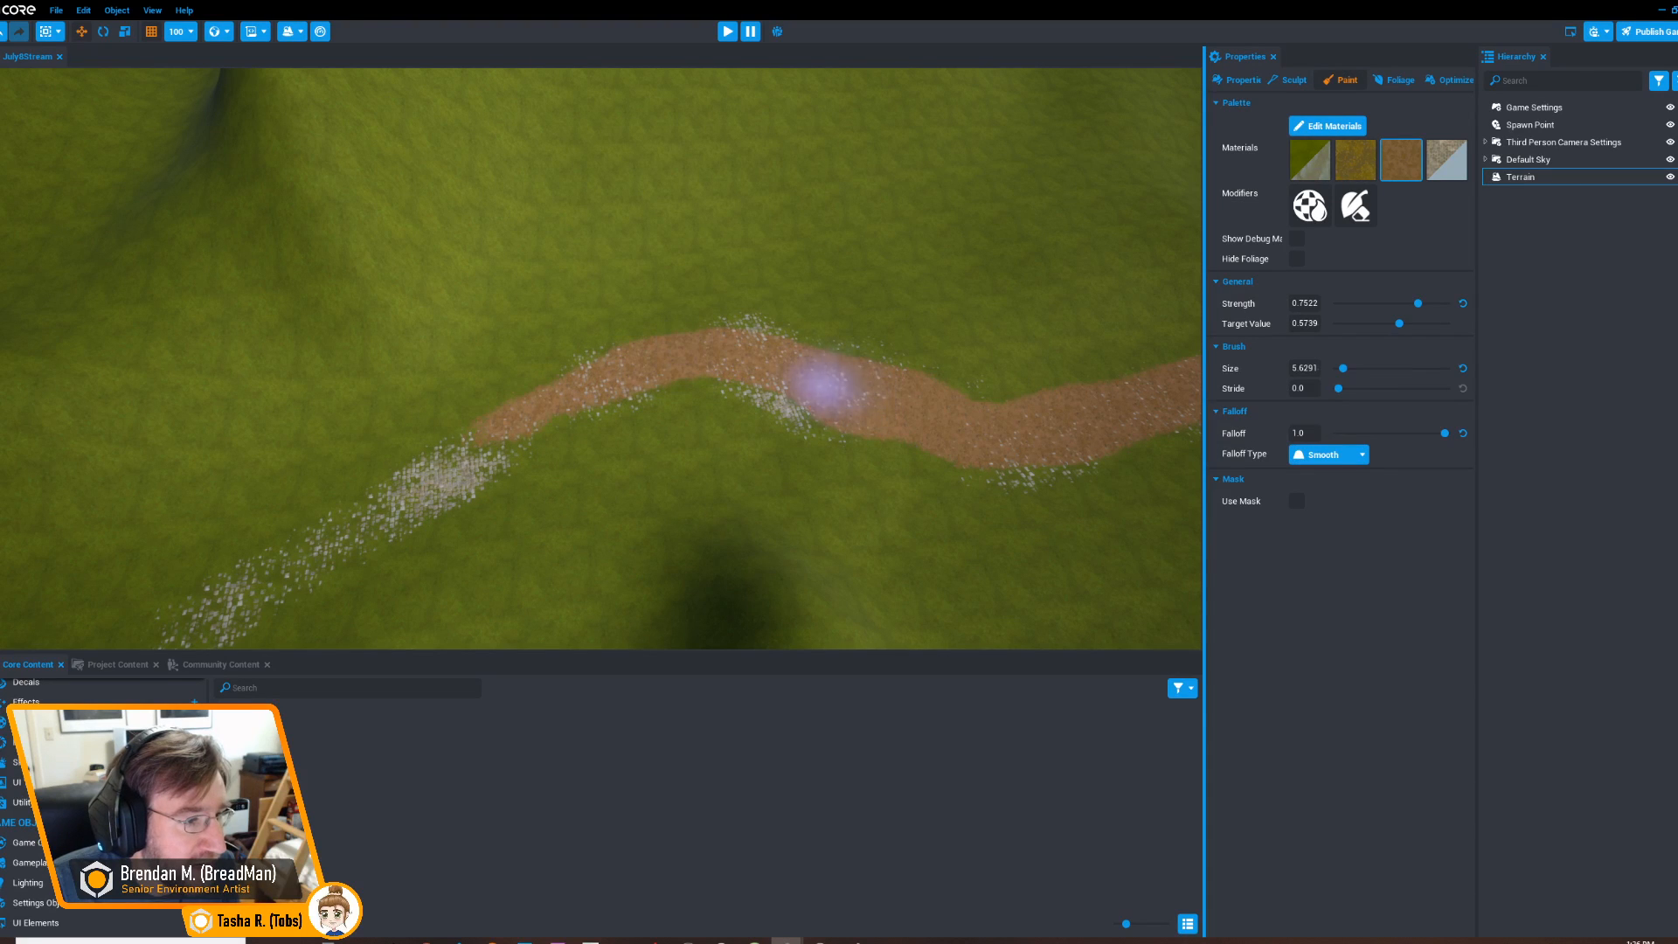
mouse_move(821, 403)
mouse_down()
mouse_move(699, 364)
mouse_move(371, 511)
mouse_up()
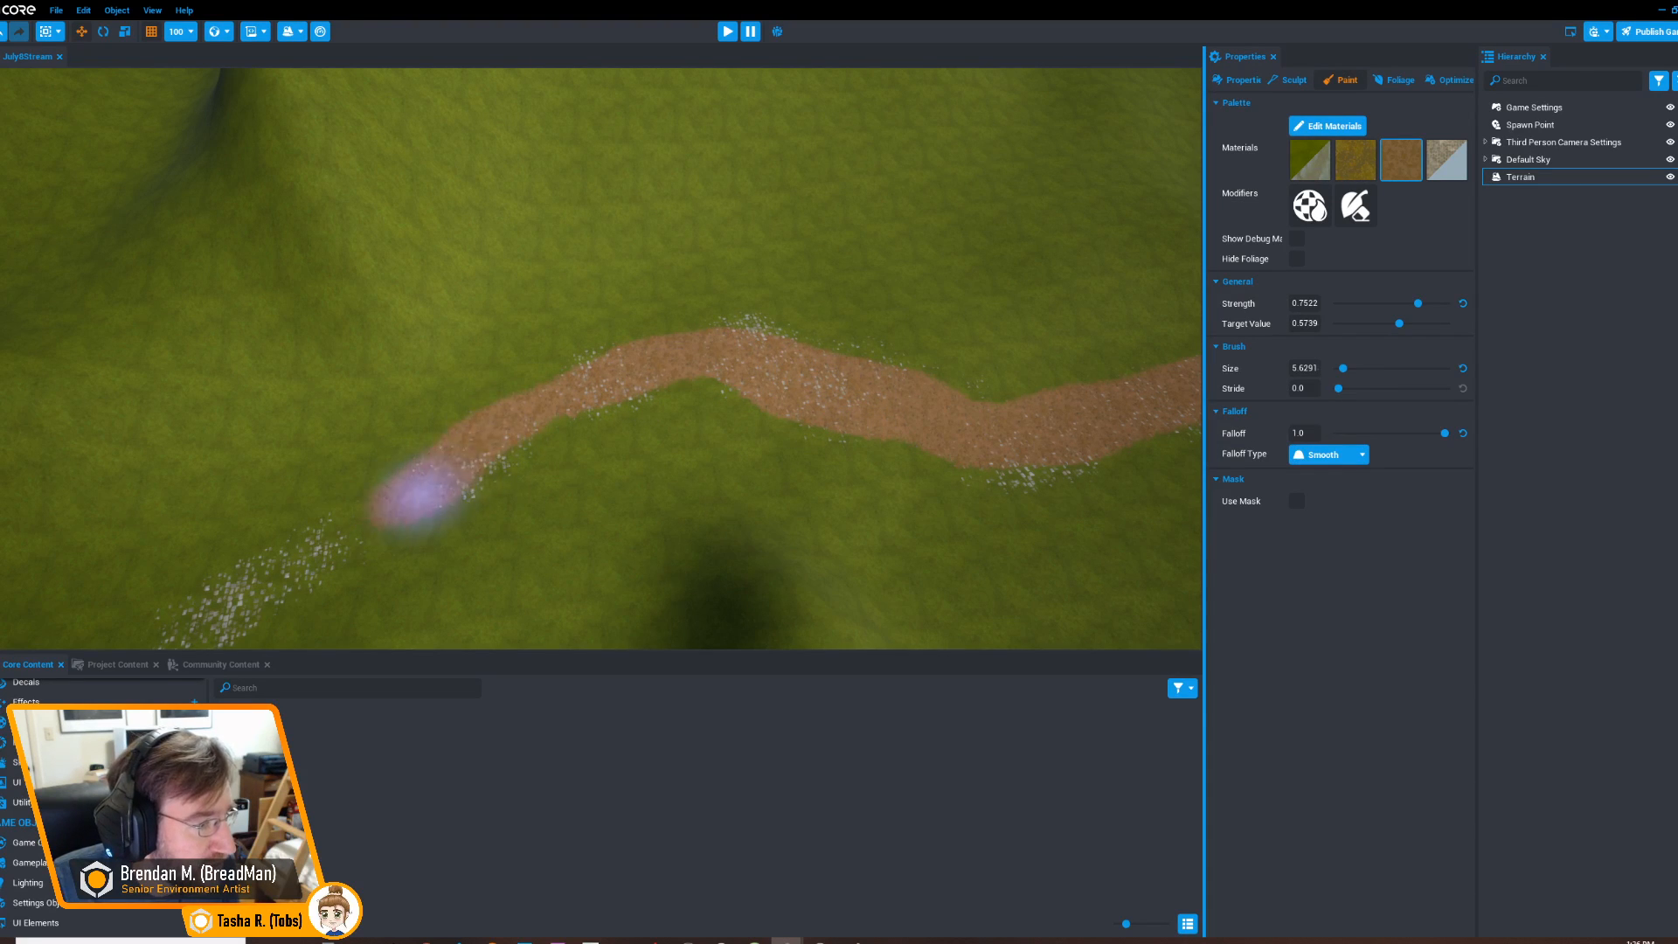
mouse_move(489, 459)
right_down()
mouse_move(423, 487)
mouse_move(749, 468)
mouse_move(512, 456)
right_up()
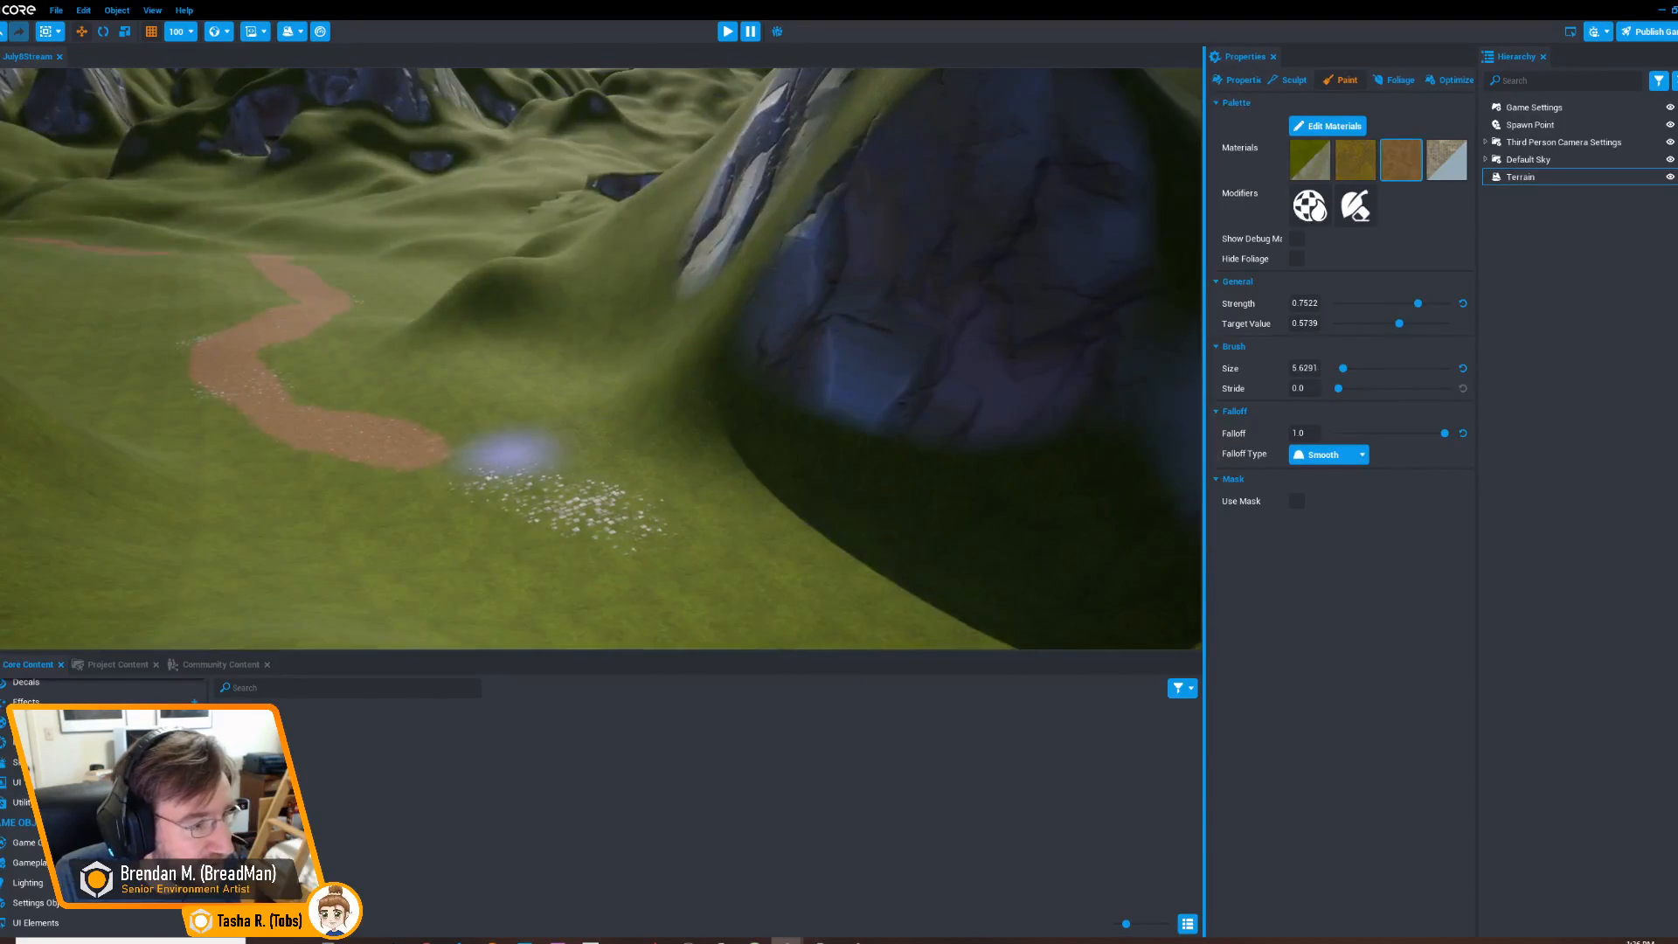
drag(423, 457, 631, 533)
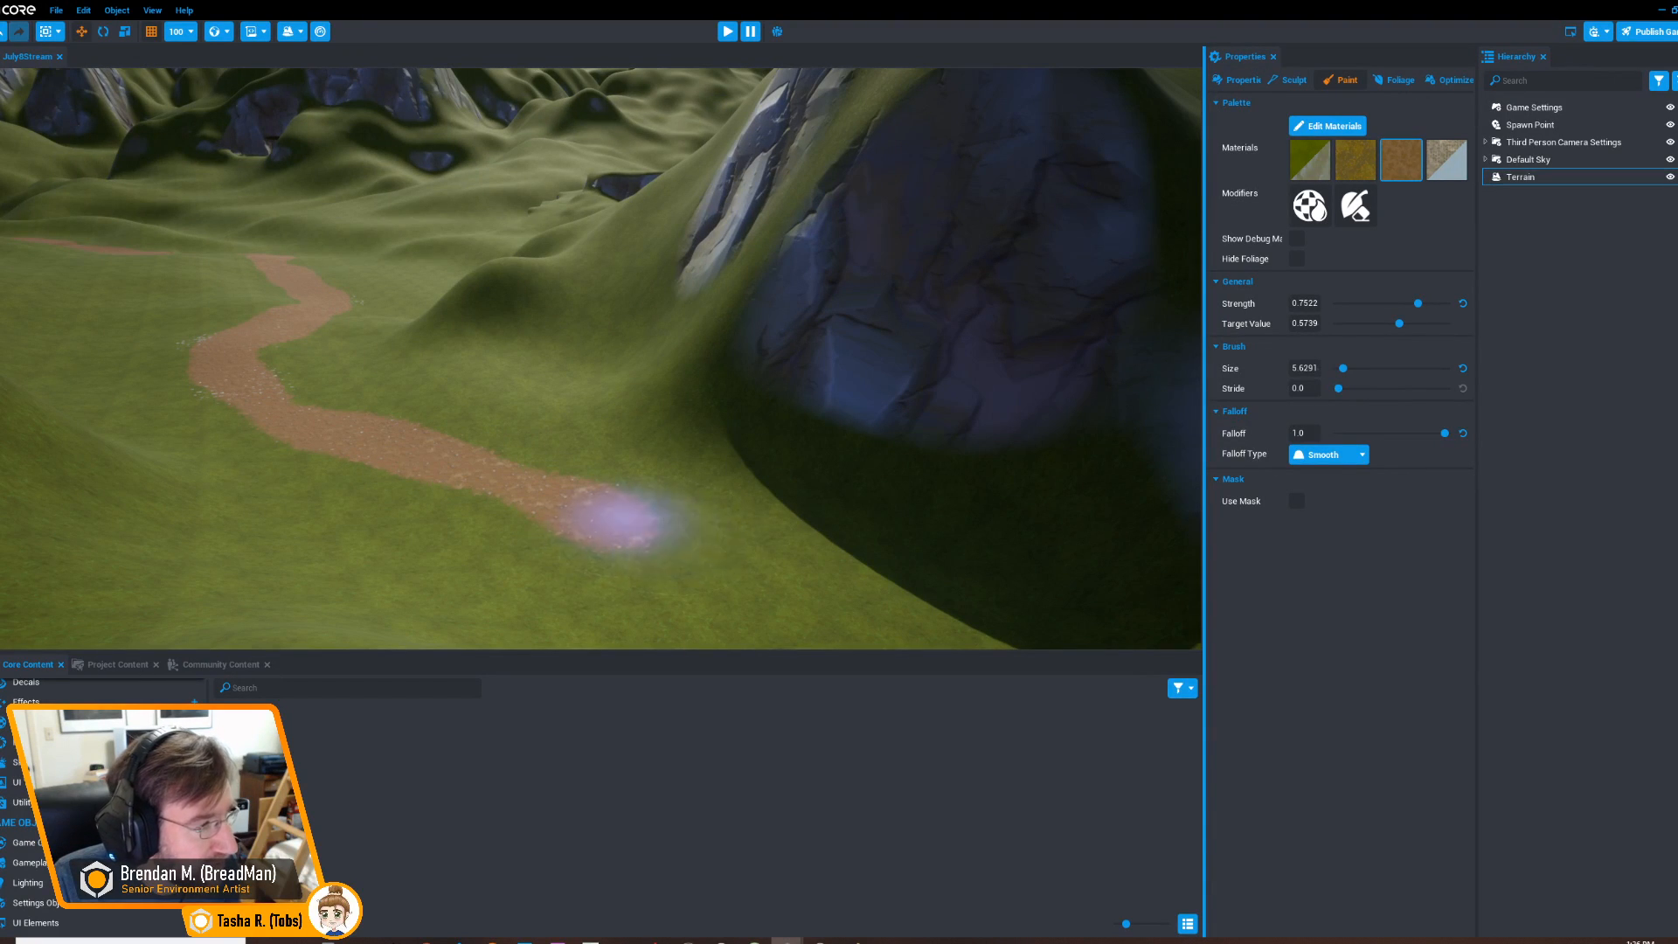
right_drag(630, 524, 655, 518)
Paint the cobblestone material over the dirt path, starting from its end near the dark cliff
right_drag(1053, 386, 1040, 428)
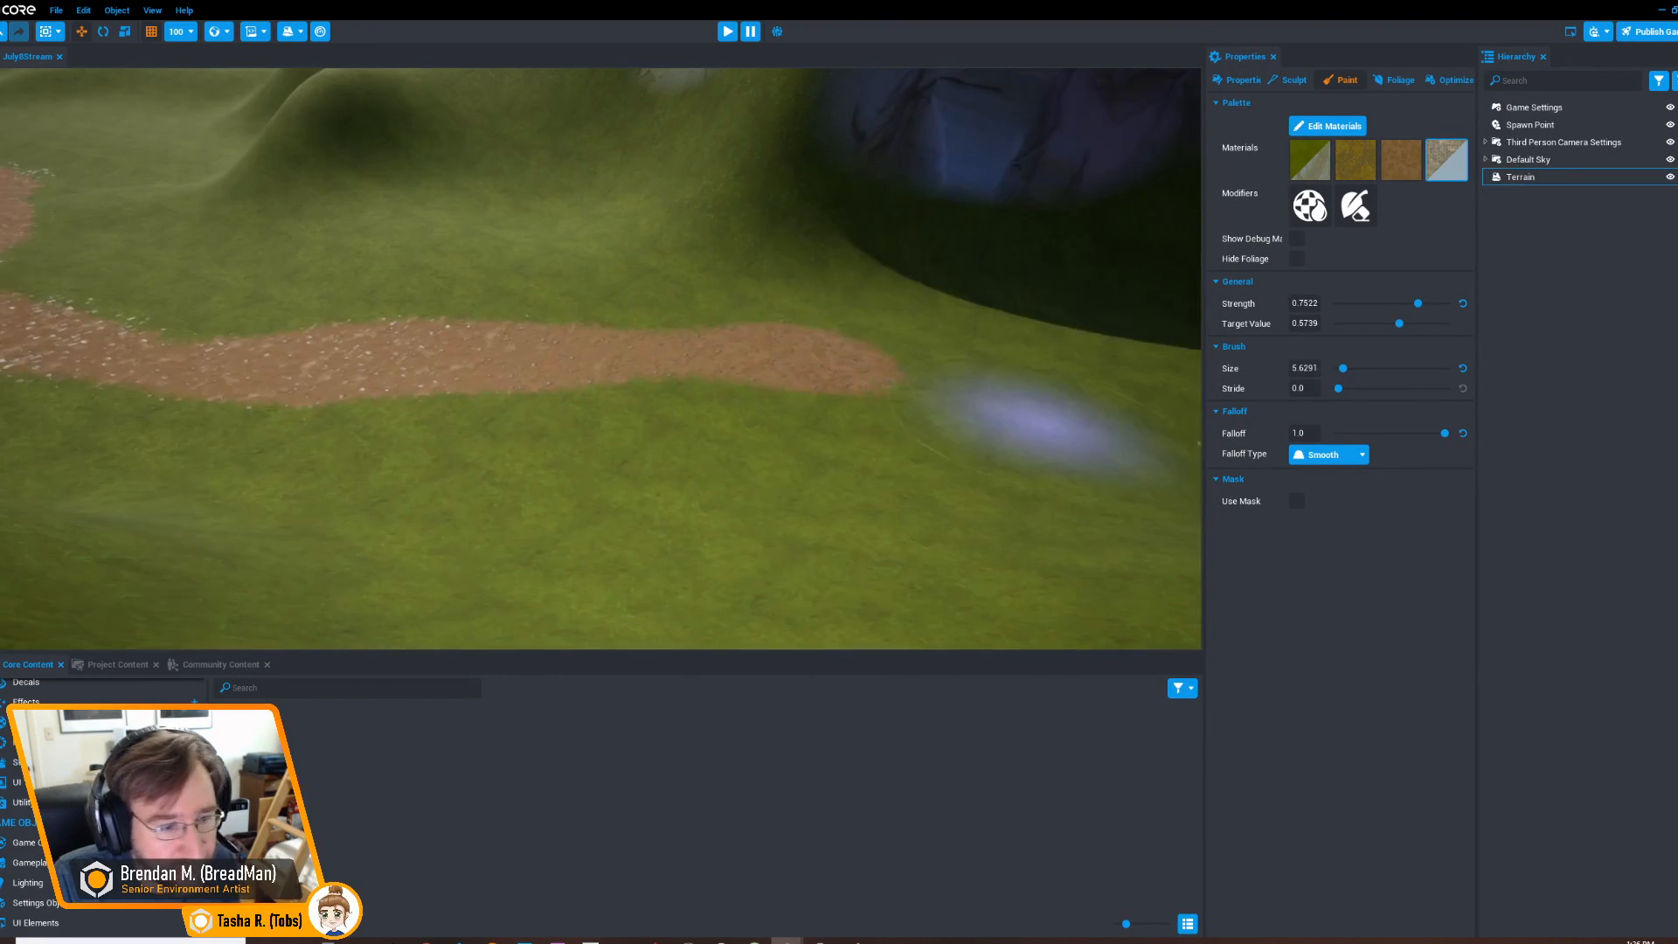
drag(817, 353, 235, 365)
mouse_move(441, 360)
right_down()
mouse_move(468, 363)
mouse_move(376, 376)
mouse_move(358, 316)
right_up()
mouse_move(358, 316)
mouse_down()
mouse_move(485, 385)
mouse_move(301, 281)
mouse_move(395, 337)
mouse_up()
right_drag(395, 337, 690, 358)
drag(537, 397, 428, 384)
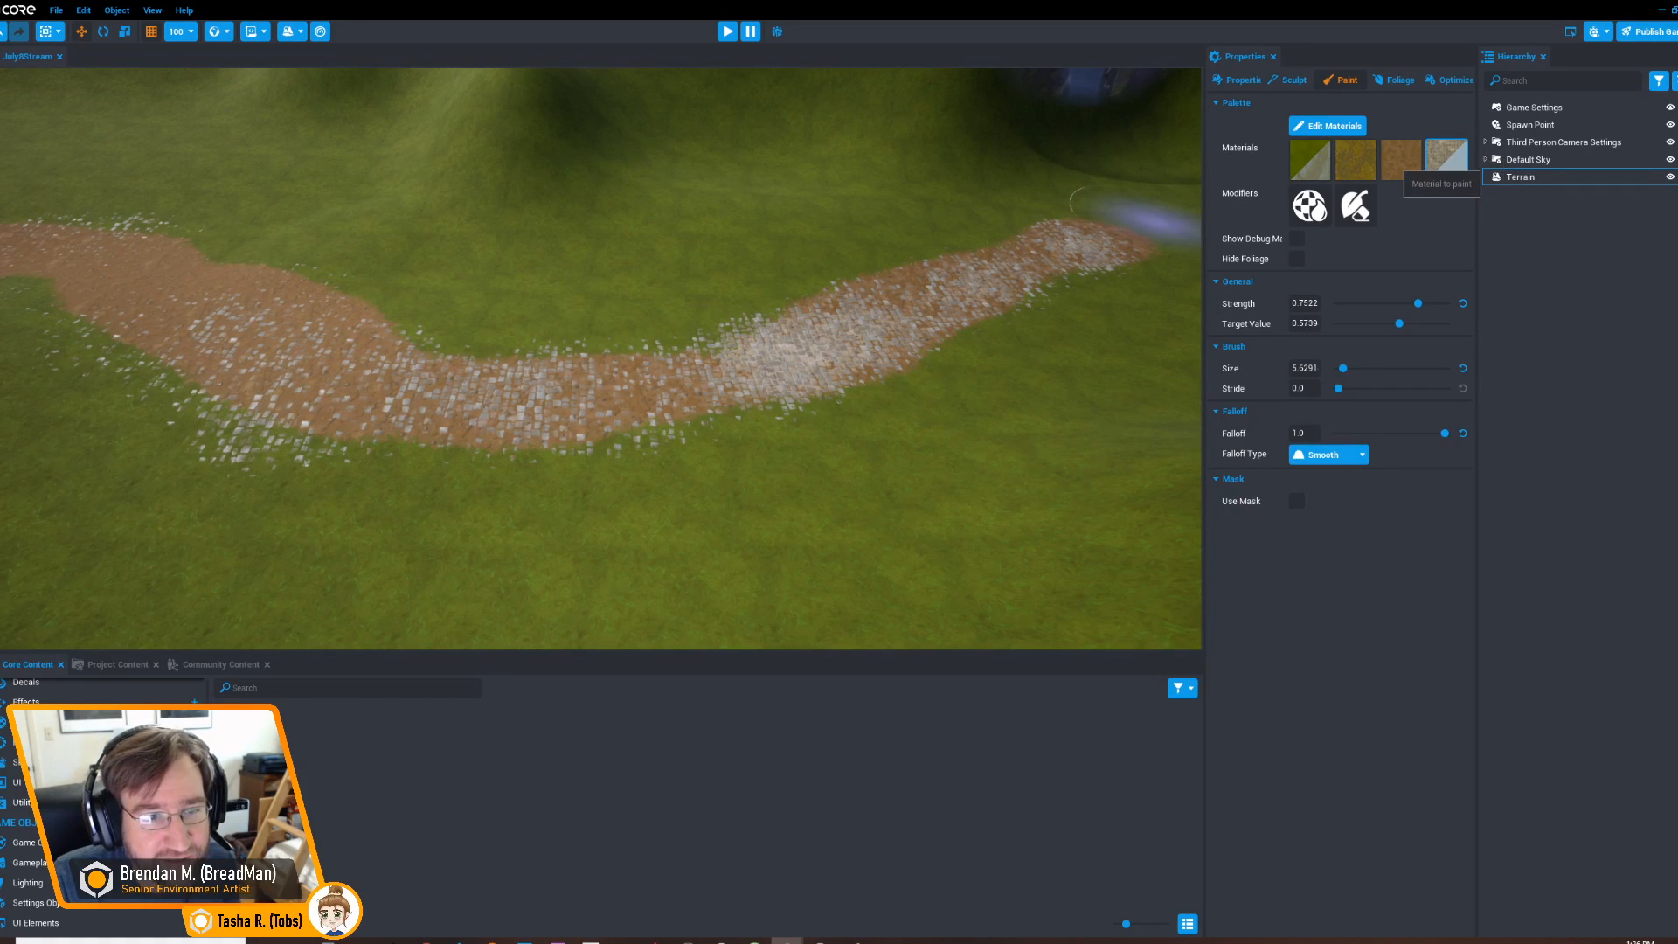
mouse_move(674, 411)
right_down()
mouse_move(768, 385)
mouse_move(711, 385)
mouse_move(765, 345)
right_up()
mouse_move(868, 404)
right_down()
mouse_move(869, 385)
mouse_move(844, 401)
right_up()
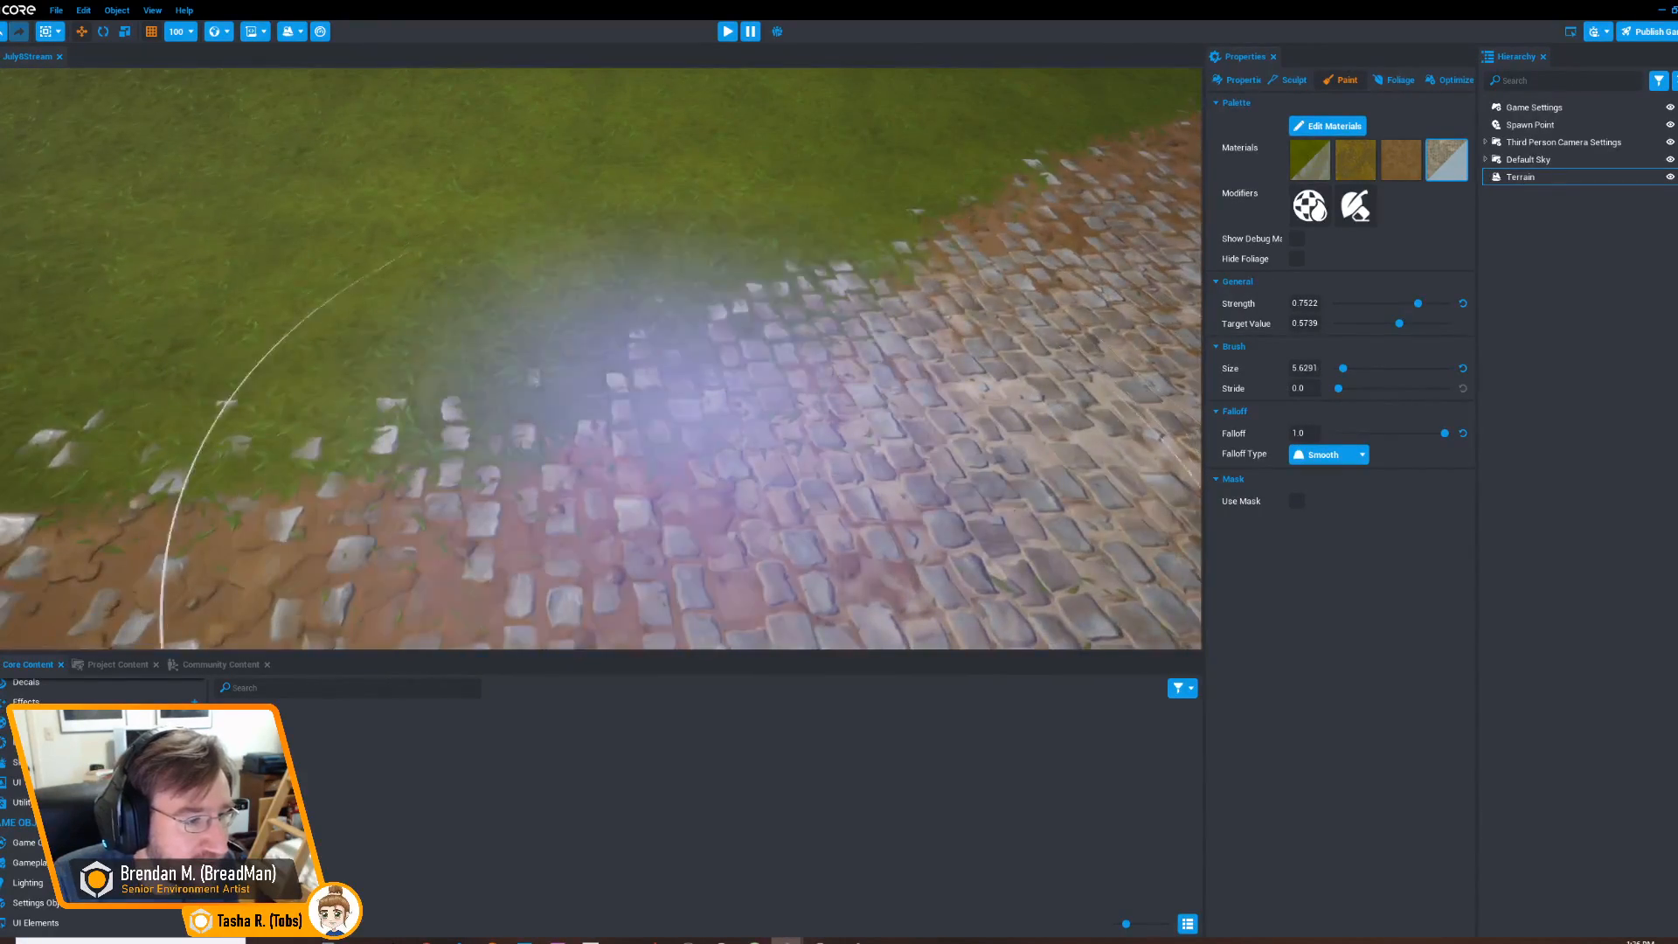
Continue the cobblestone paint along the next straight stretch and around the bend of the dirt path
click(1400, 159)
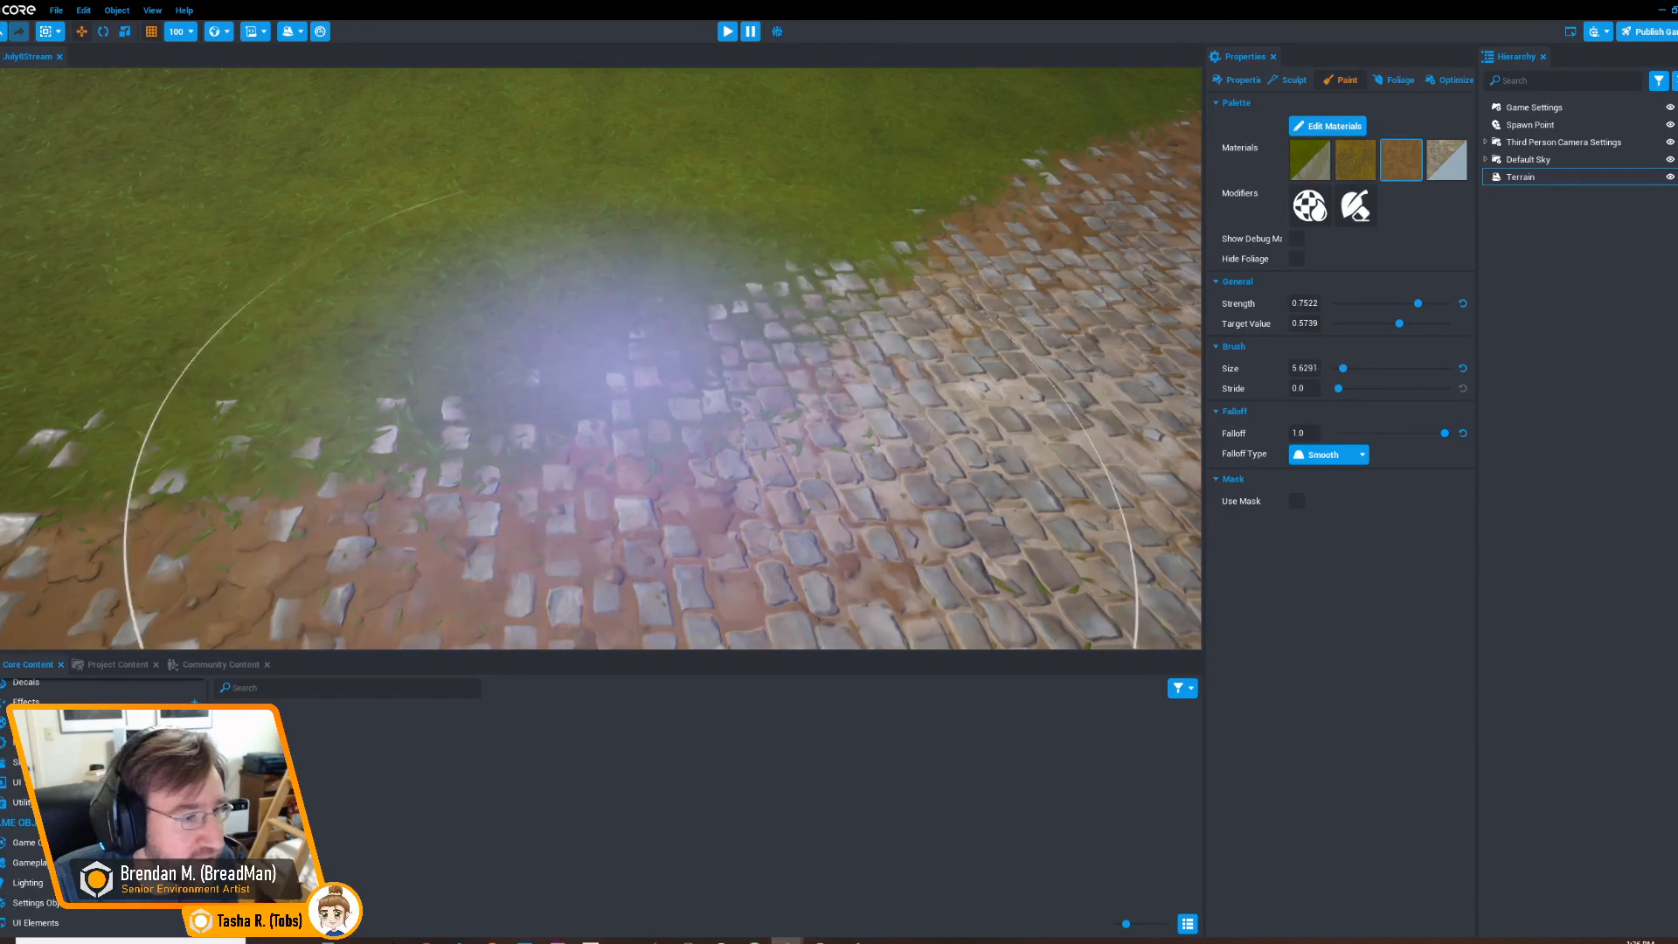
mouse_move(730, 284)
right_down()
mouse_move(879, 280)
mouse_move(674, 292)
mouse_move(918, 302)
right_up()
click(1444, 161)
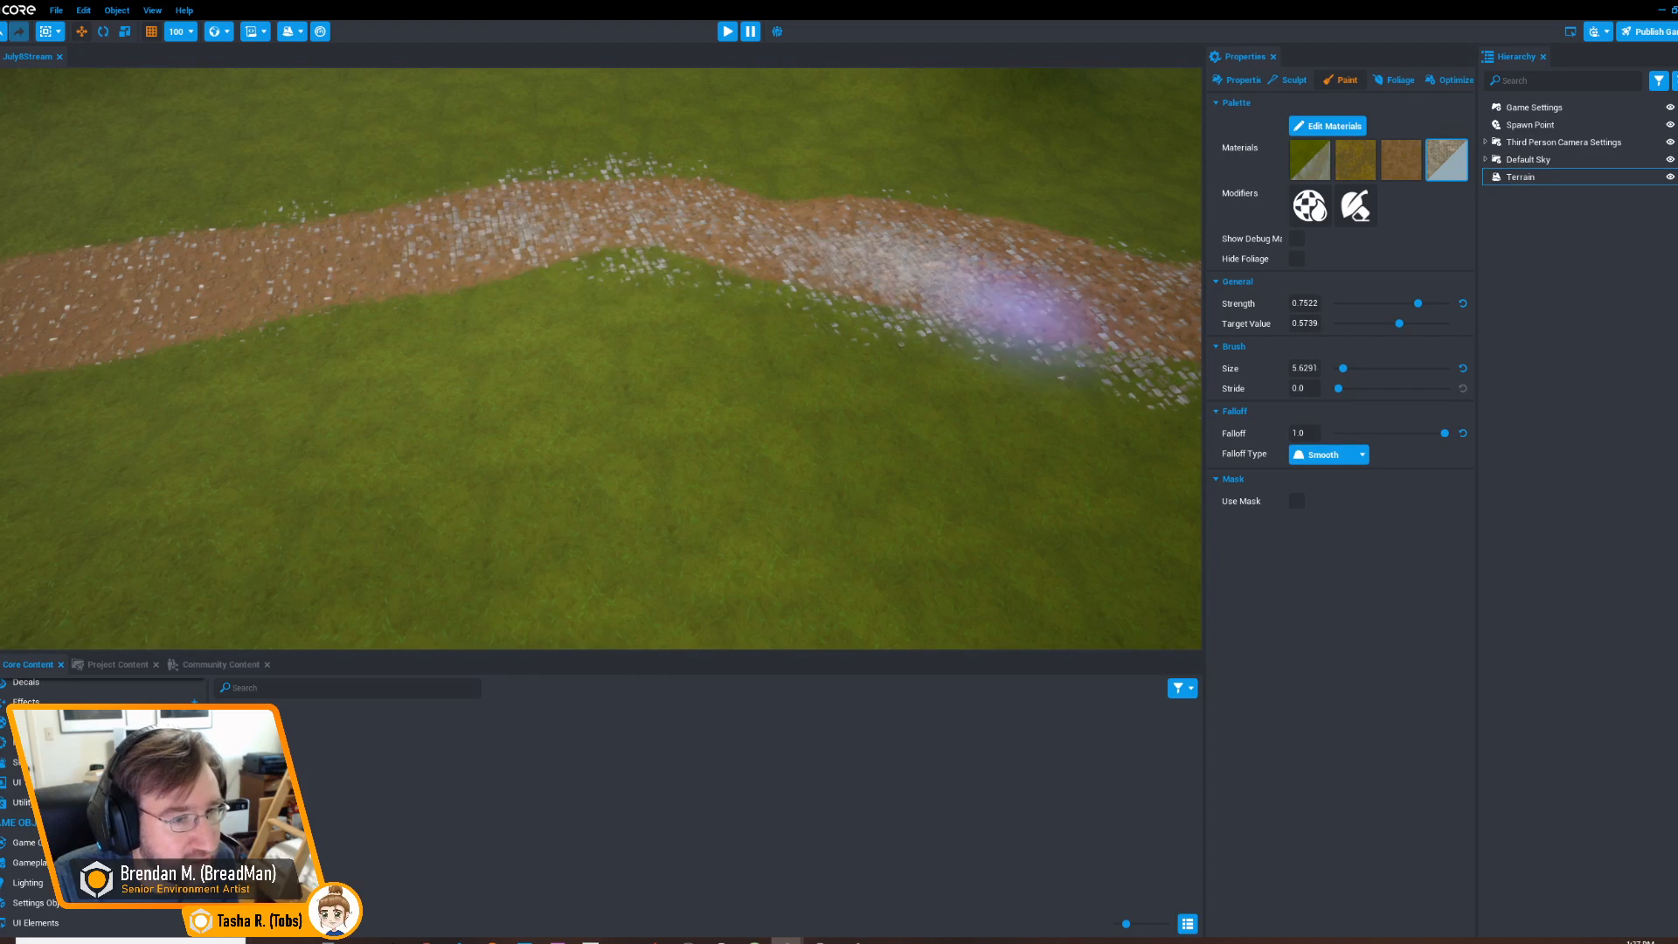
right_drag(56, 316, 280, 275)
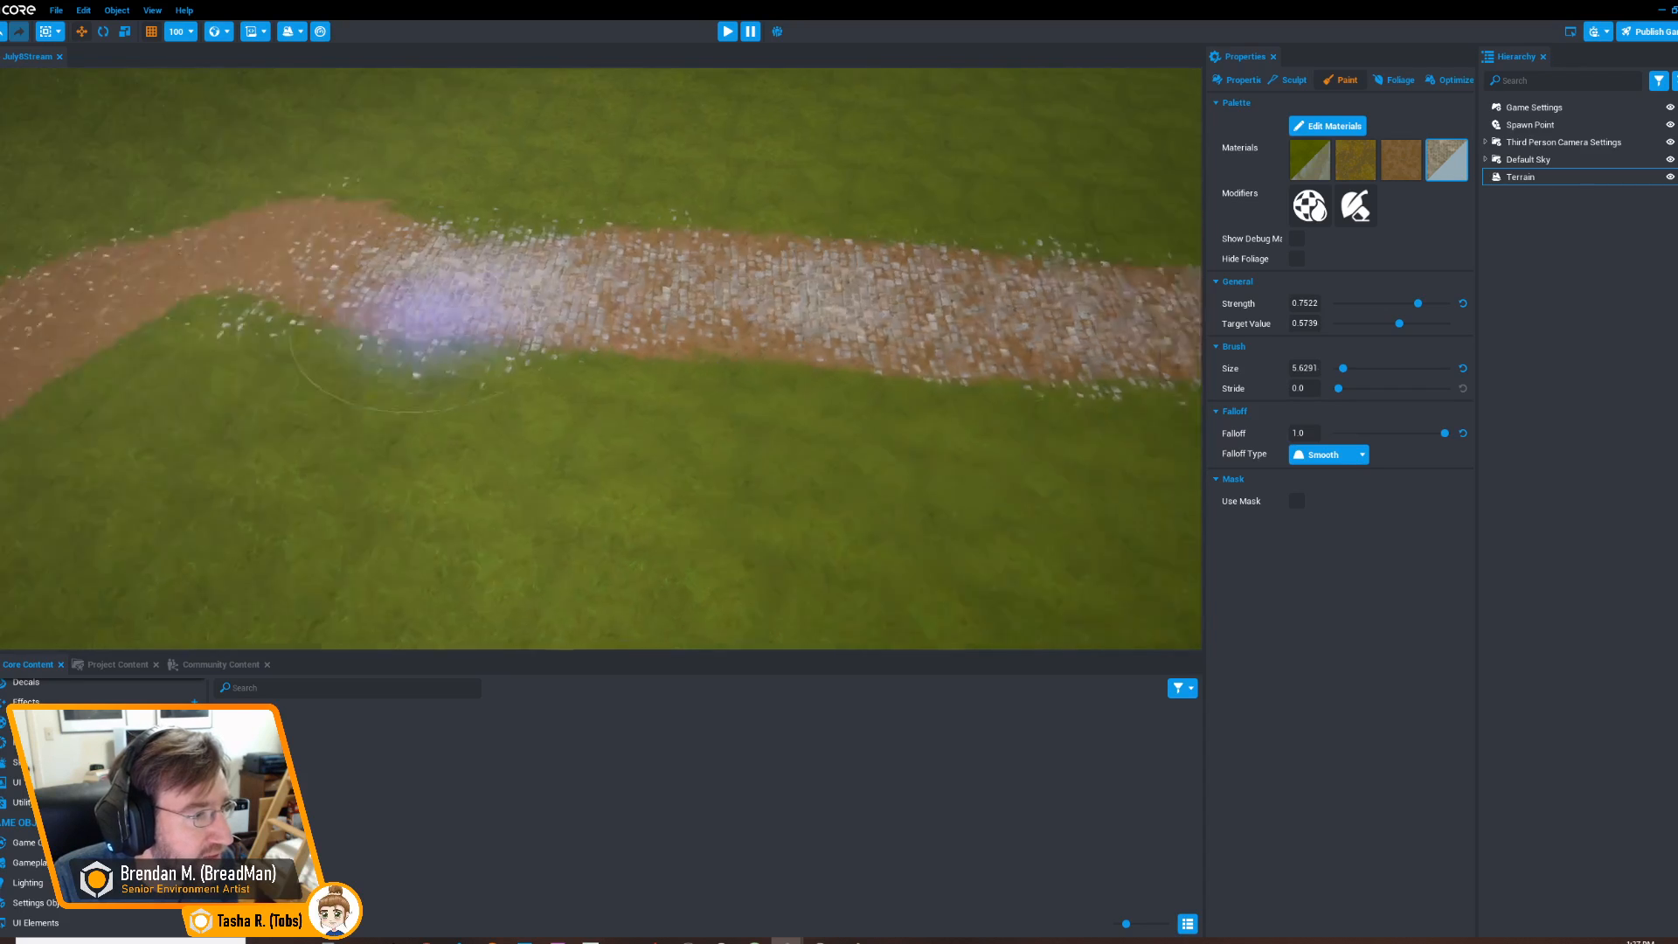
right_drag(442, 318, 690, 253)
mouse_move(471, 234)
mouse_down()
mouse_move(218, 385)
mouse_move(468, 329)
mouse_up()
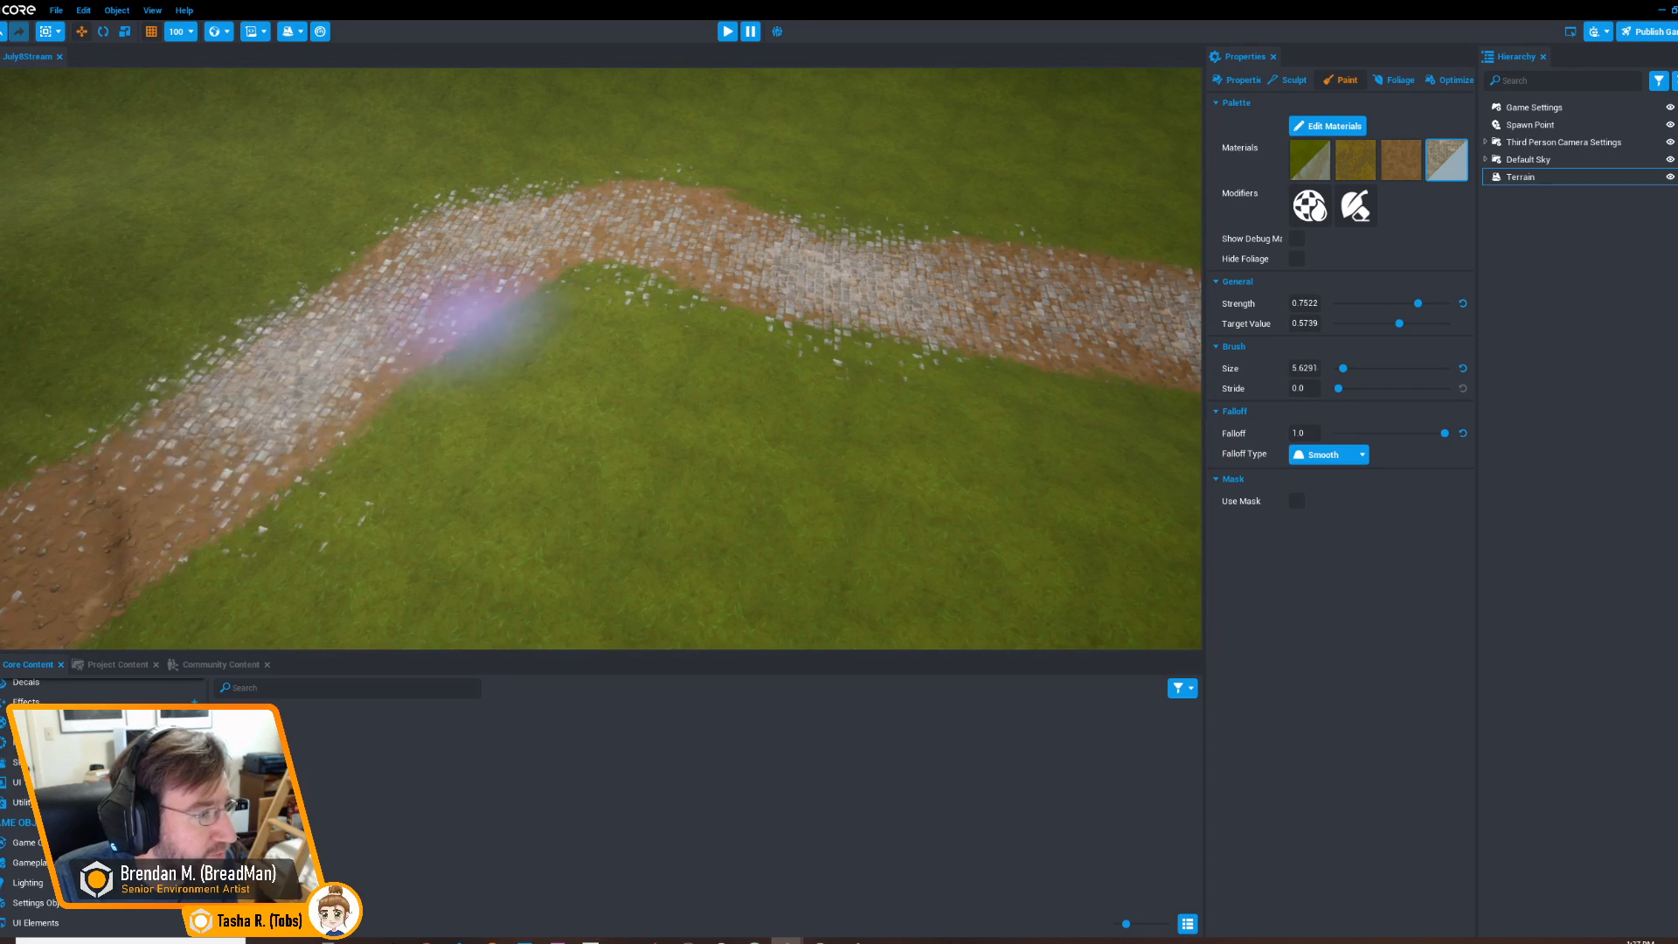
Extend the cobblestones in short strokes along the dirt path towards the small dark pool
right_drag(469, 329, 442, 254)
drag(442, 255, 275, 218)
mouse_move(422, 263)
right_down()
mouse_move(637, 213)
mouse_move(516, 297)
right_up()
drag(463, 258, 655, 292)
key(w)
mouse_move(655, 291)
right_down()
mouse_move(711, 284)
mouse_move(655, 244)
mouse_move(542, 293)
mouse_move(839, 292)
mouse_move(637, 307)
mouse_move(550, 270)
mouse_move(576, 325)
mouse_move(594, 306)
right_up()
key(w)
key(s)
drag(594, 306, 367, 243)
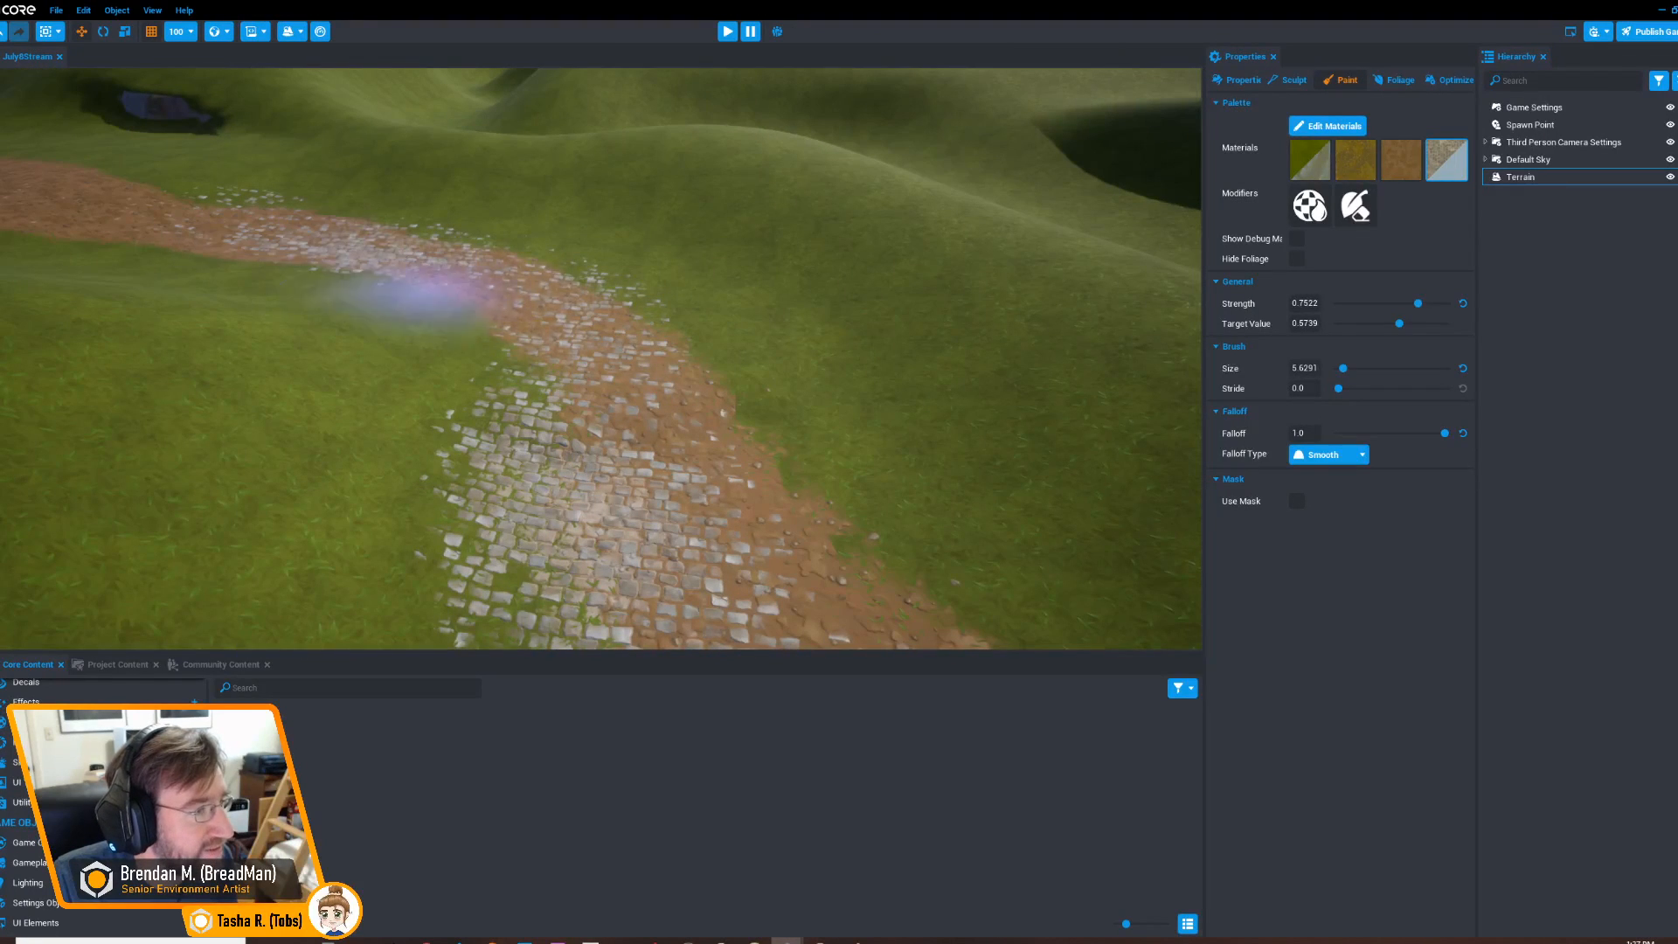
Add cobblestones to the bare dirt stretch beside the small dark pool in the hillside
mouse_move(631, 348)
right_down()
mouse_move(580, 318)
mouse_move(674, 273)
mouse_move(580, 379)
right_up()
key(w)
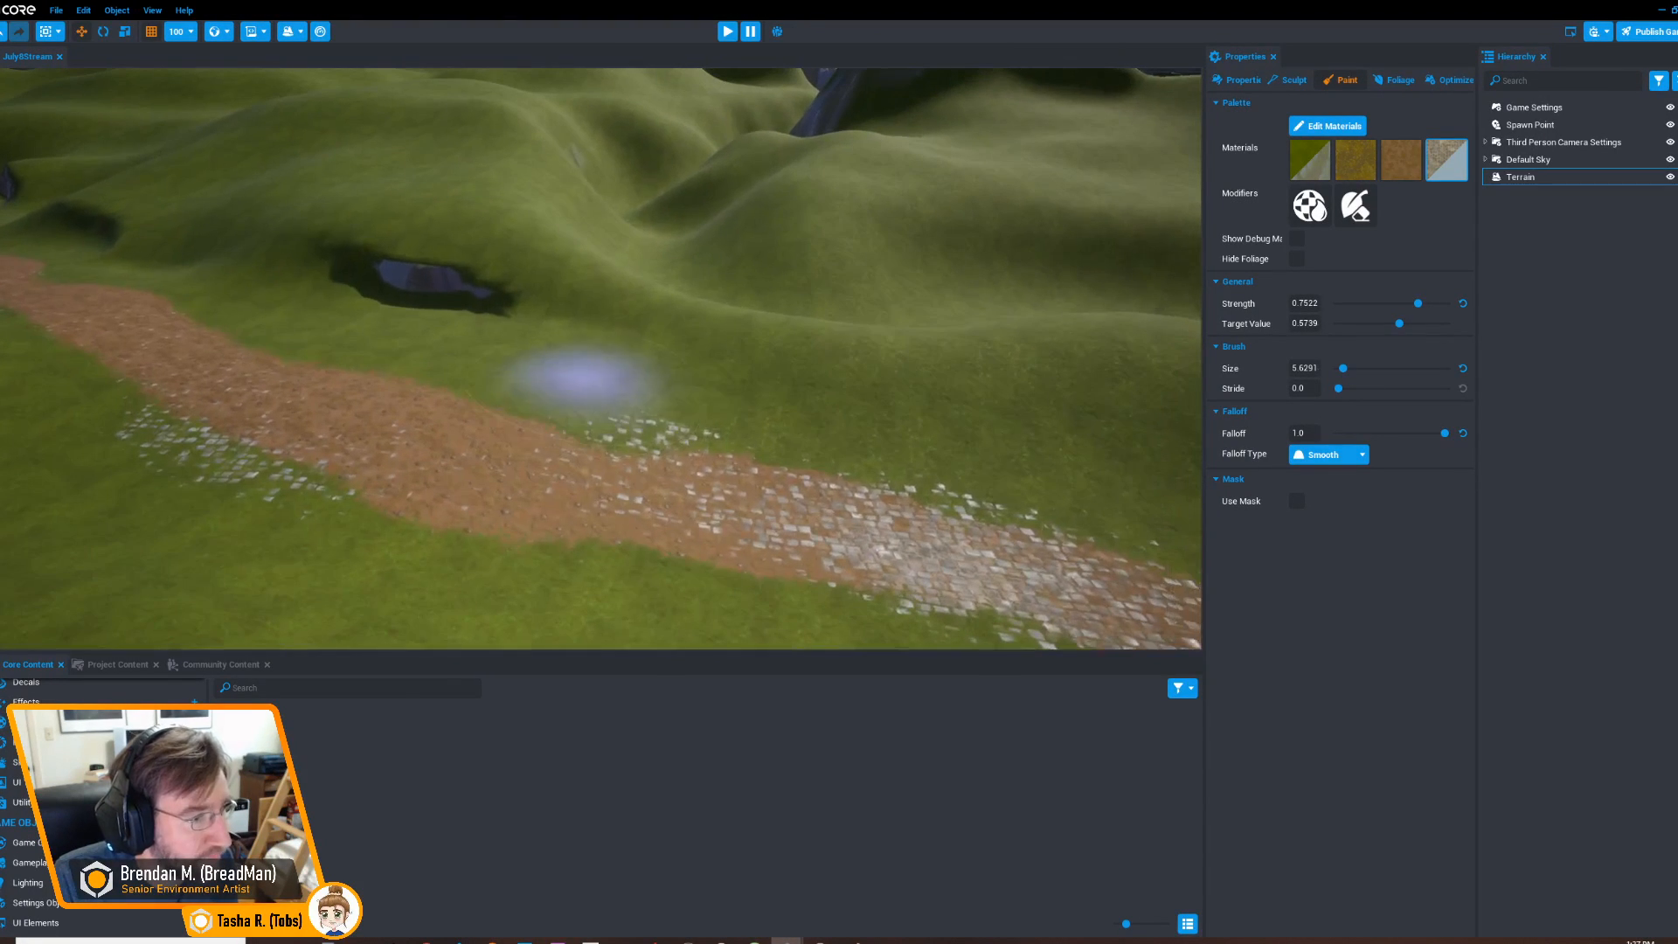
mouse_move(564, 479)
mouse_down()
mouse_move(232, 405)
mouse_move(730, 542)
mouse_up()
key(w)
mouse_move(663, 581)
right_down()
mouse_move(411, 469)
mouse_move(533, 459)
mouse_move(525, 483)
right_up()
key(d)
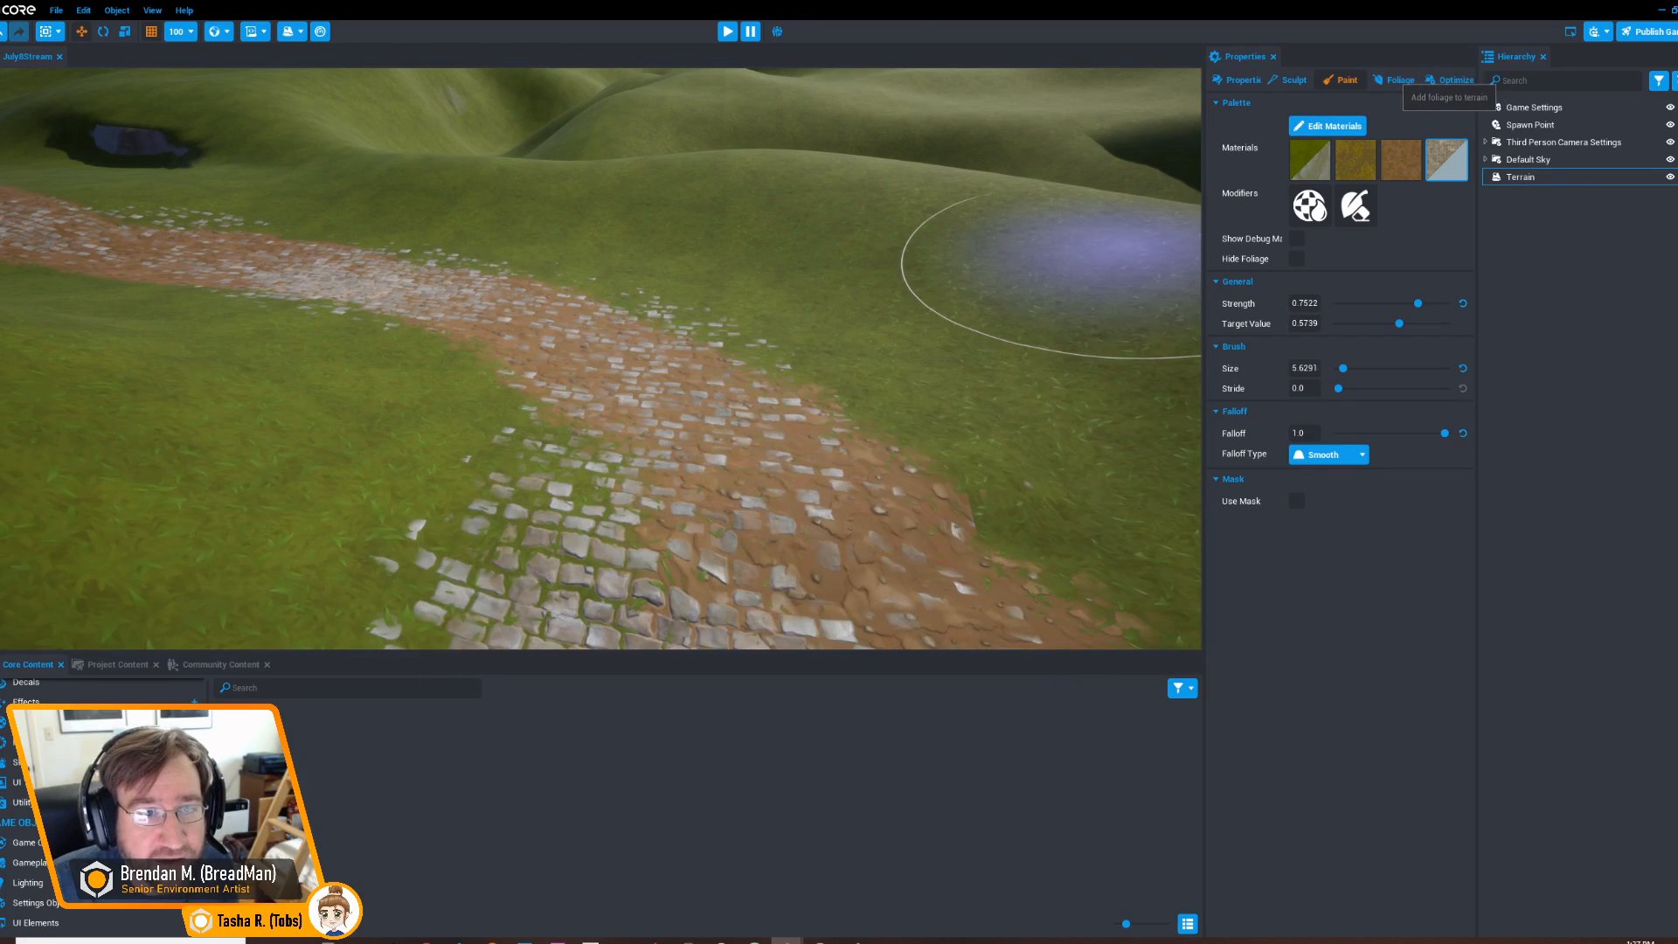
Add a terrain foliage entry using the Stone Block Long Broken mesh, found by searching for "stone"
click(1396, 80)
click(1447, 101)
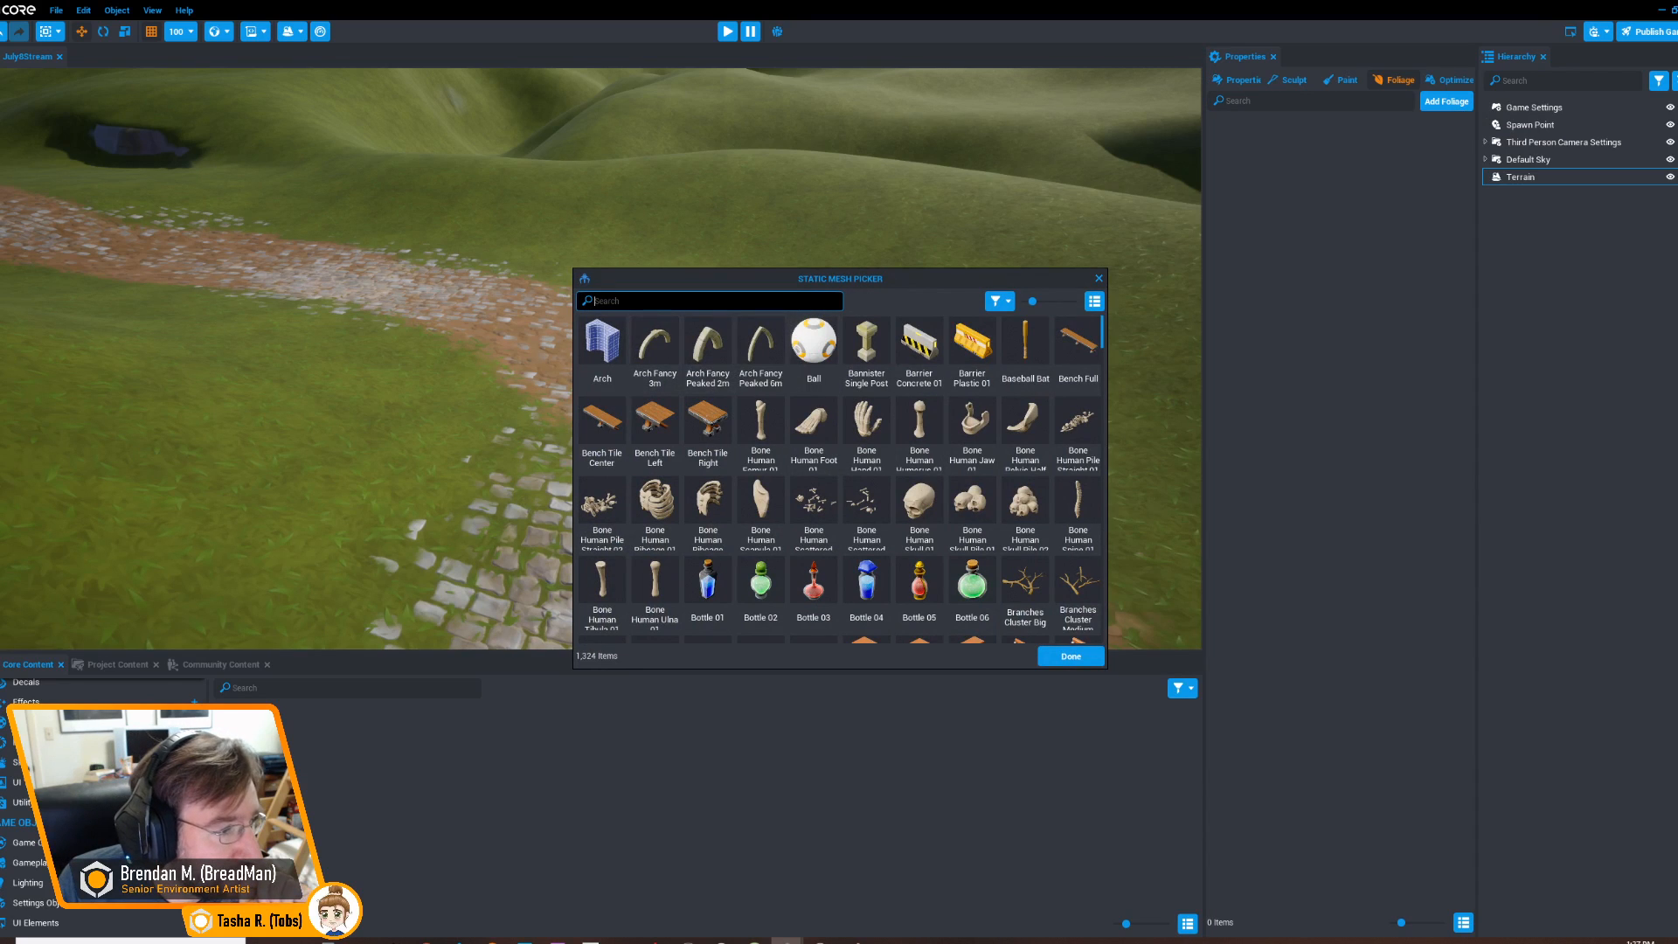
scroll(816, 535, down, 3)
scroll(817, 535, up, 4)
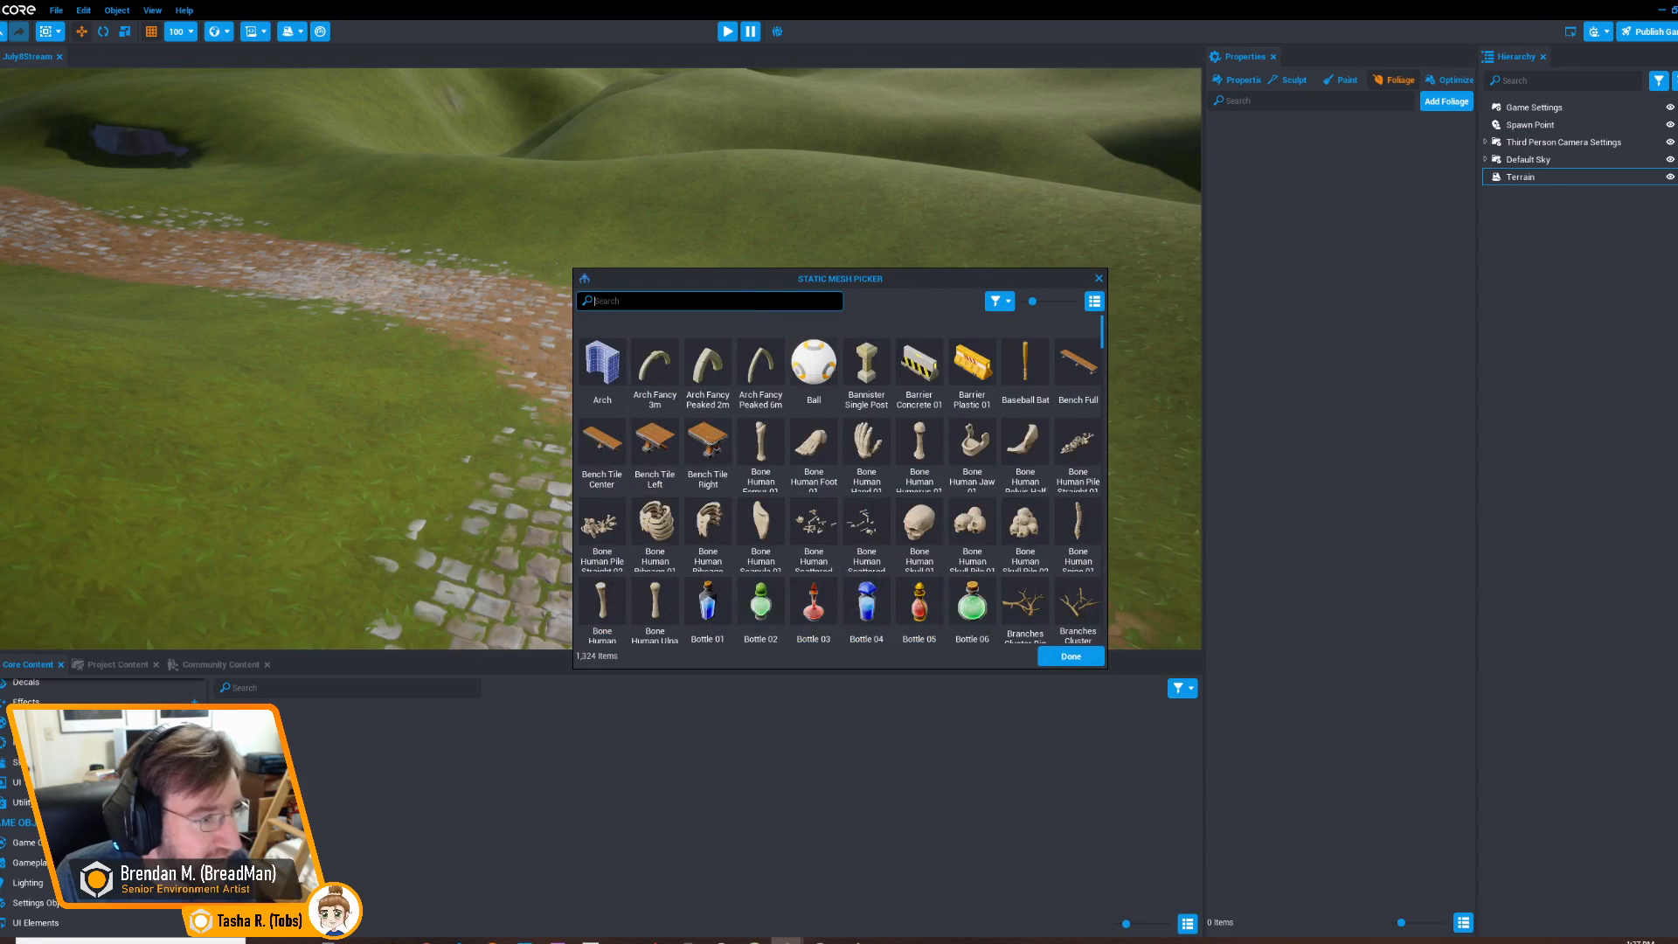
text(stone)
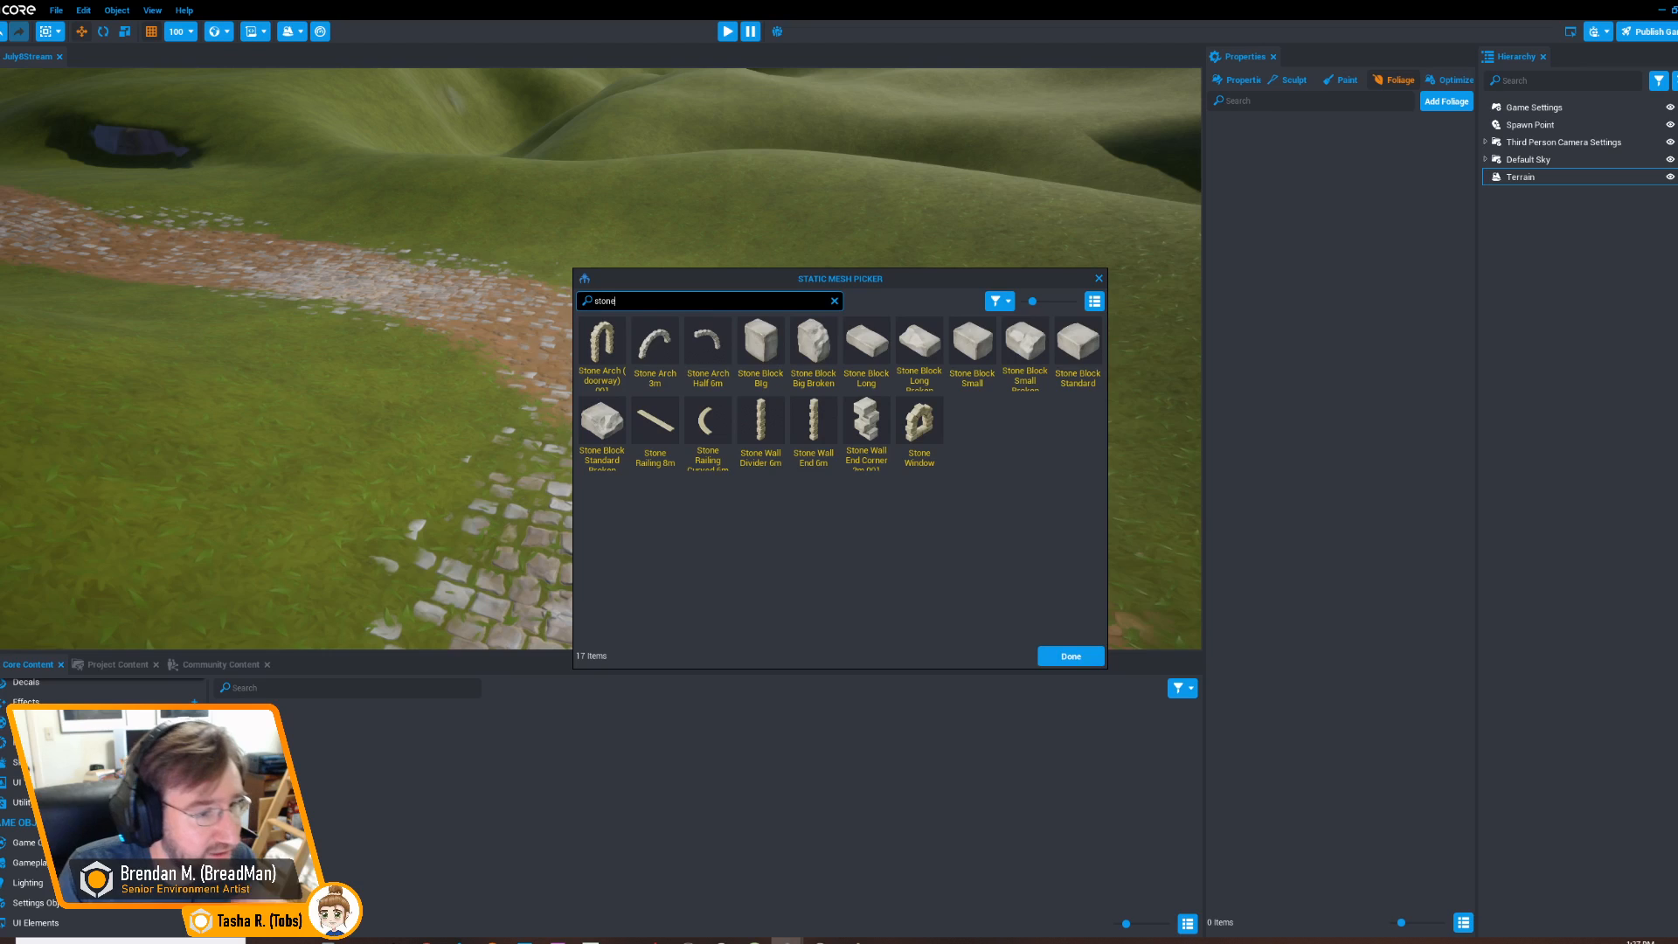
click(920, 354)
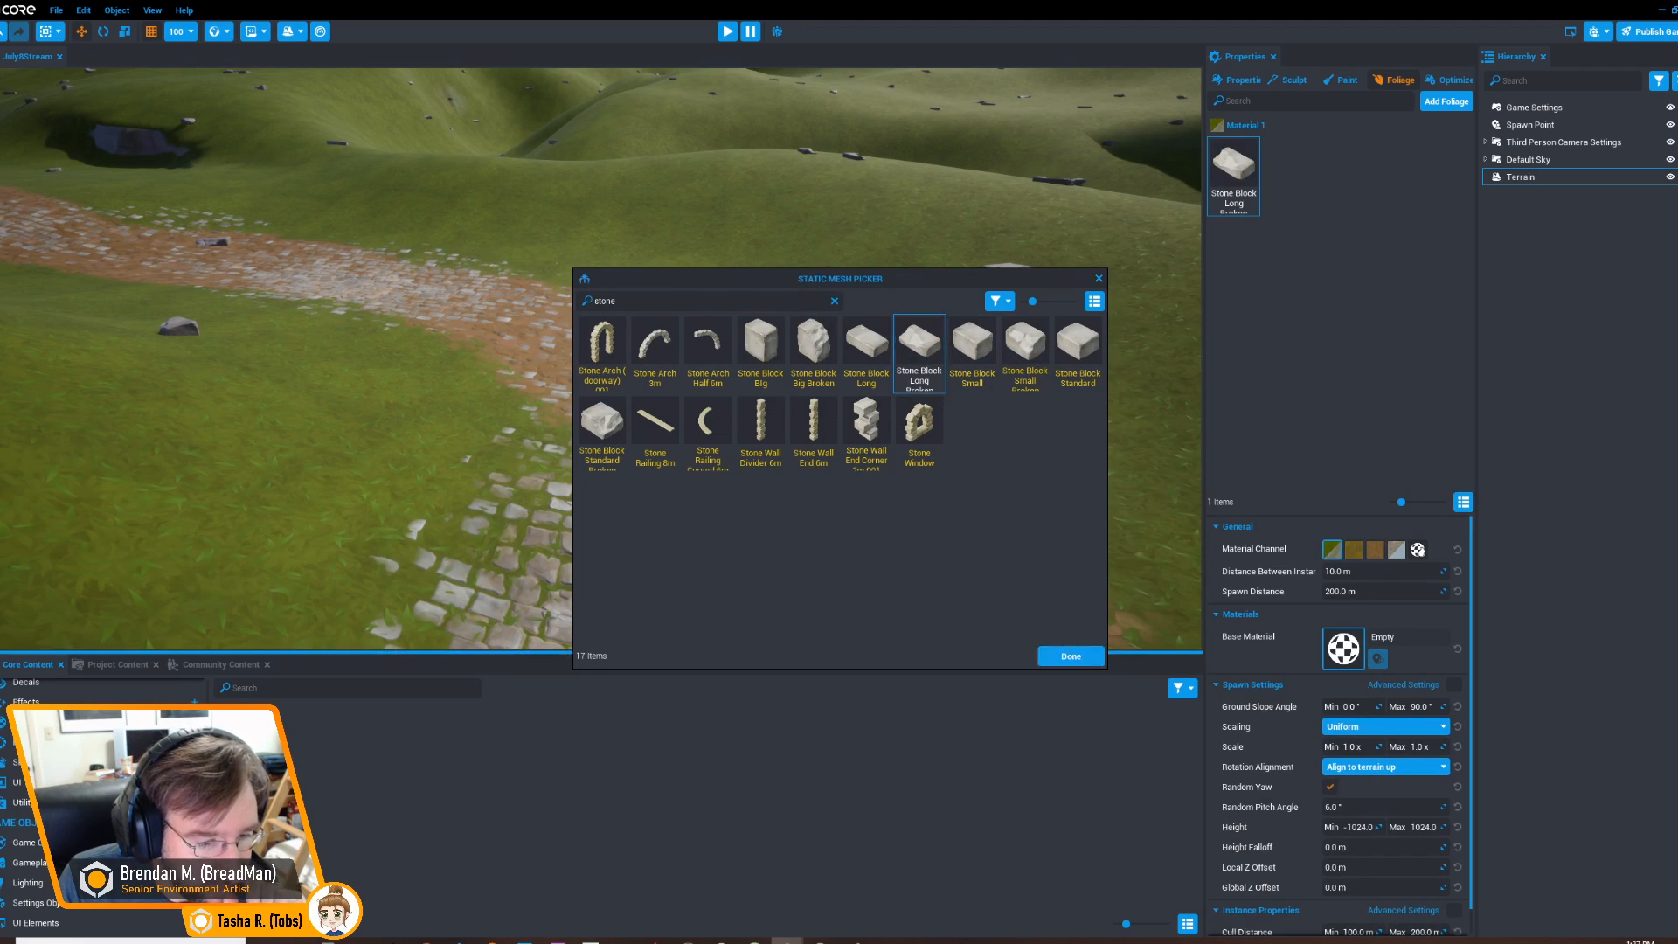
click(1070, 655)
Assign the stone block foliage to the cobblestone material channel, Material 4, and inspect the blocks on the path
click(1236, 163)
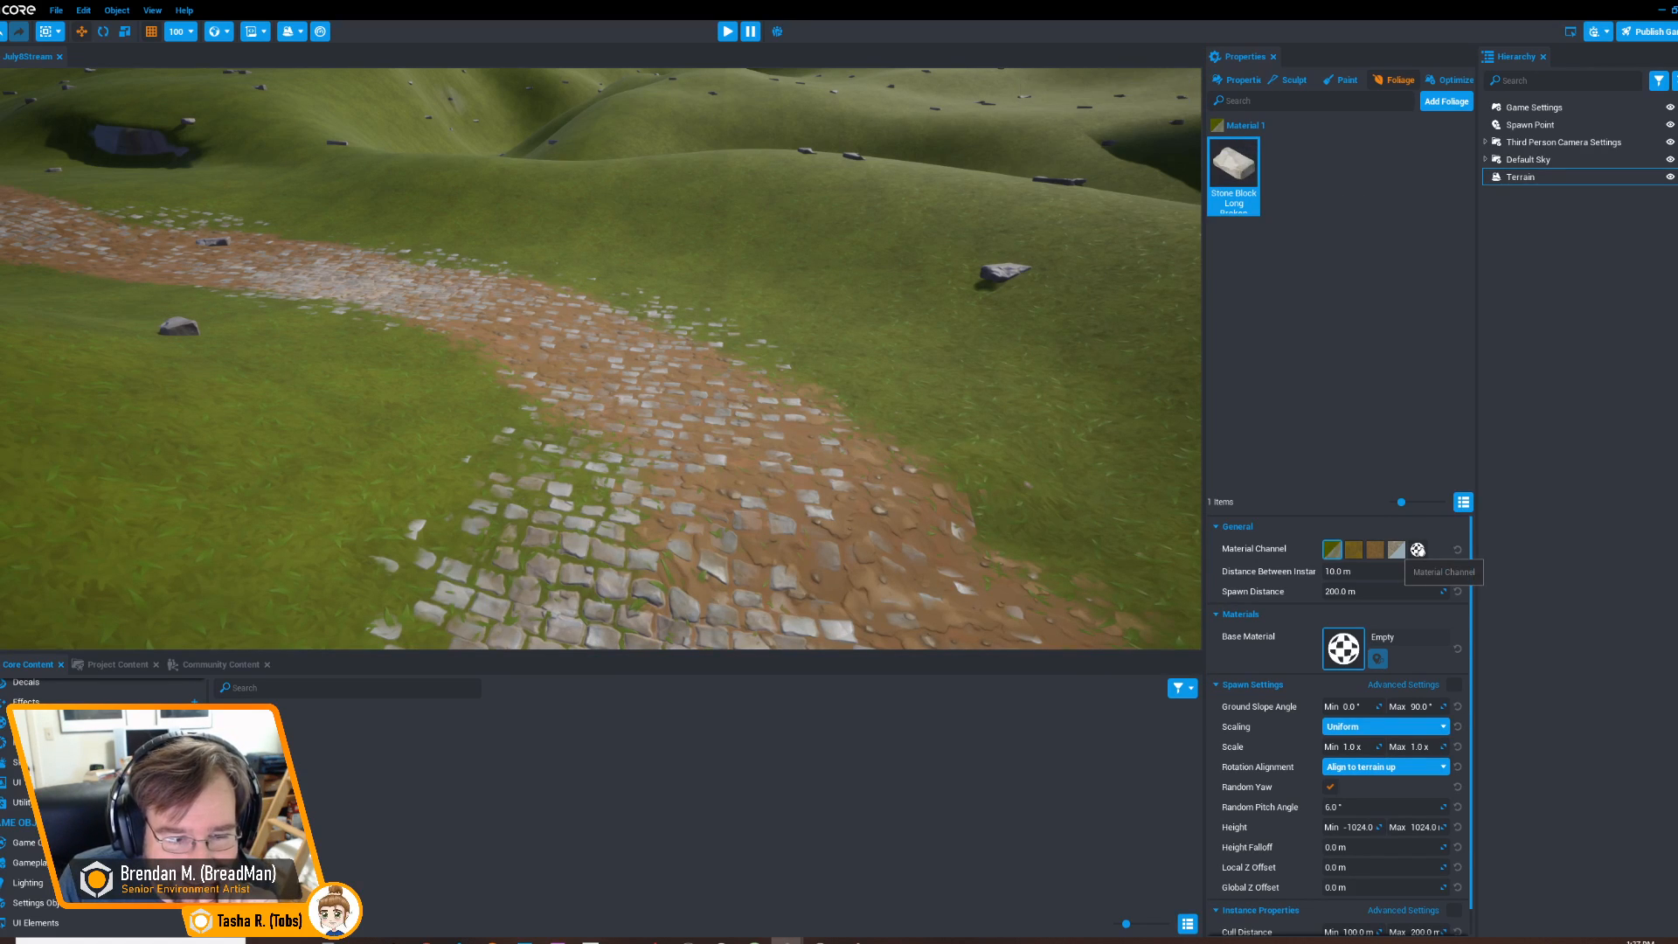
click(1396, 549)
right_drag(603, 358, 1083, 289)
key(w)
right_drag(603, 358, 533, 423)
key(s)
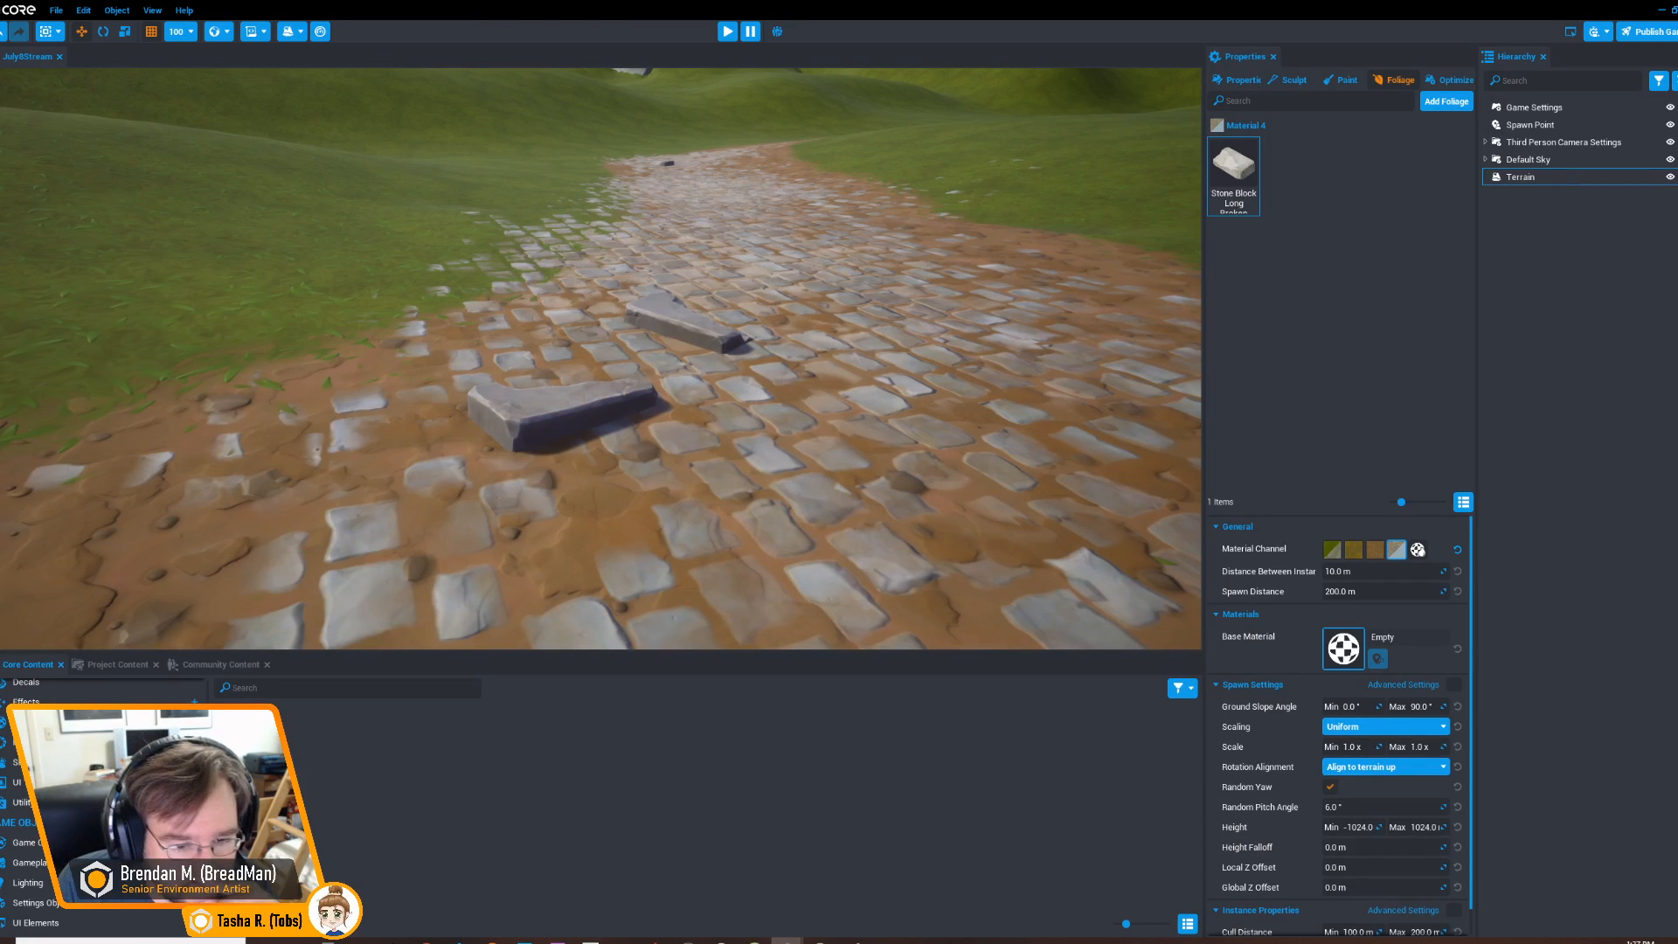
key(a)
key(e)
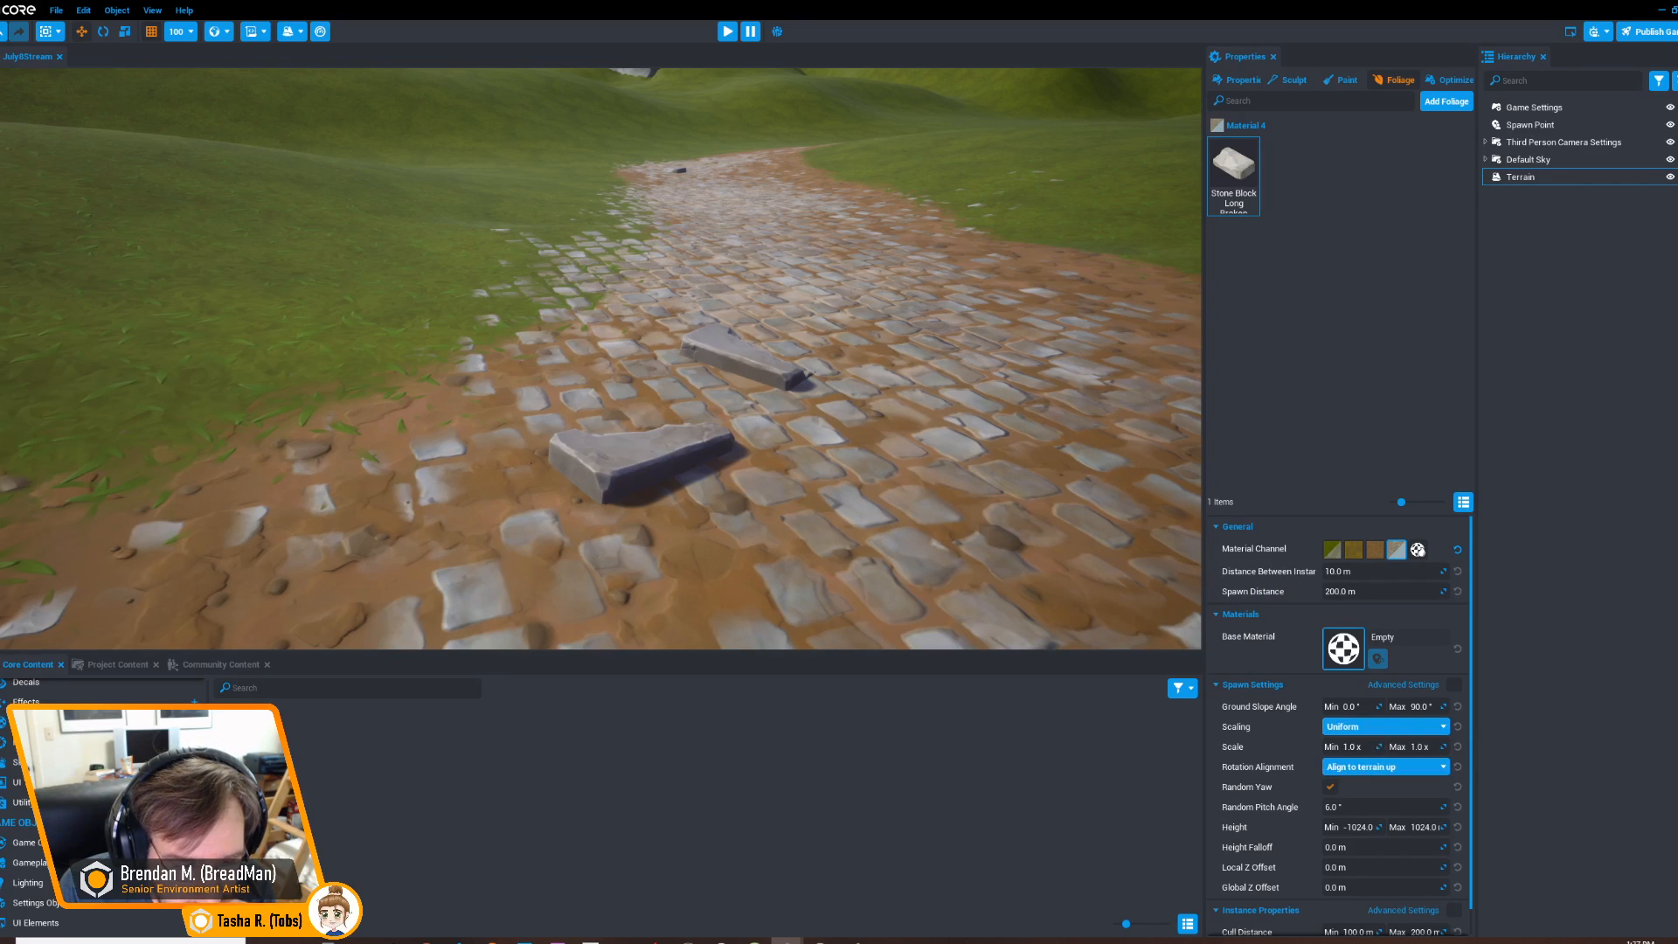
Set the stone block foliage's scale range to a minimum of 0.4 and a maximum of 0.5
scroll(1340, 725, down, 1)
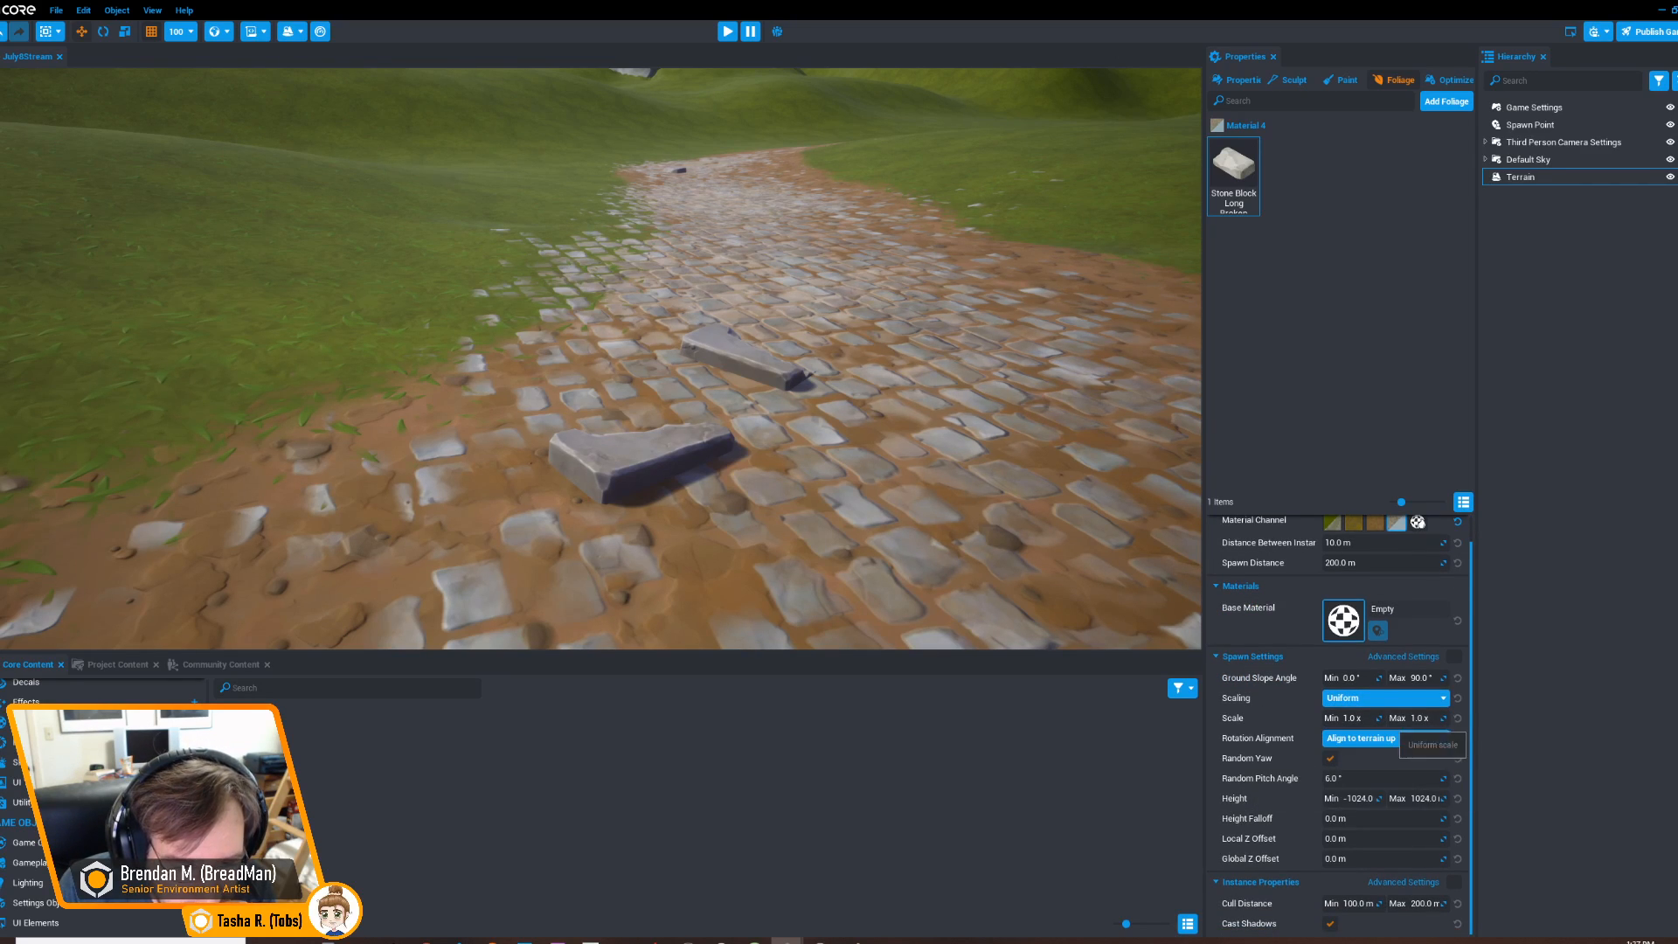
click(1350, 718)
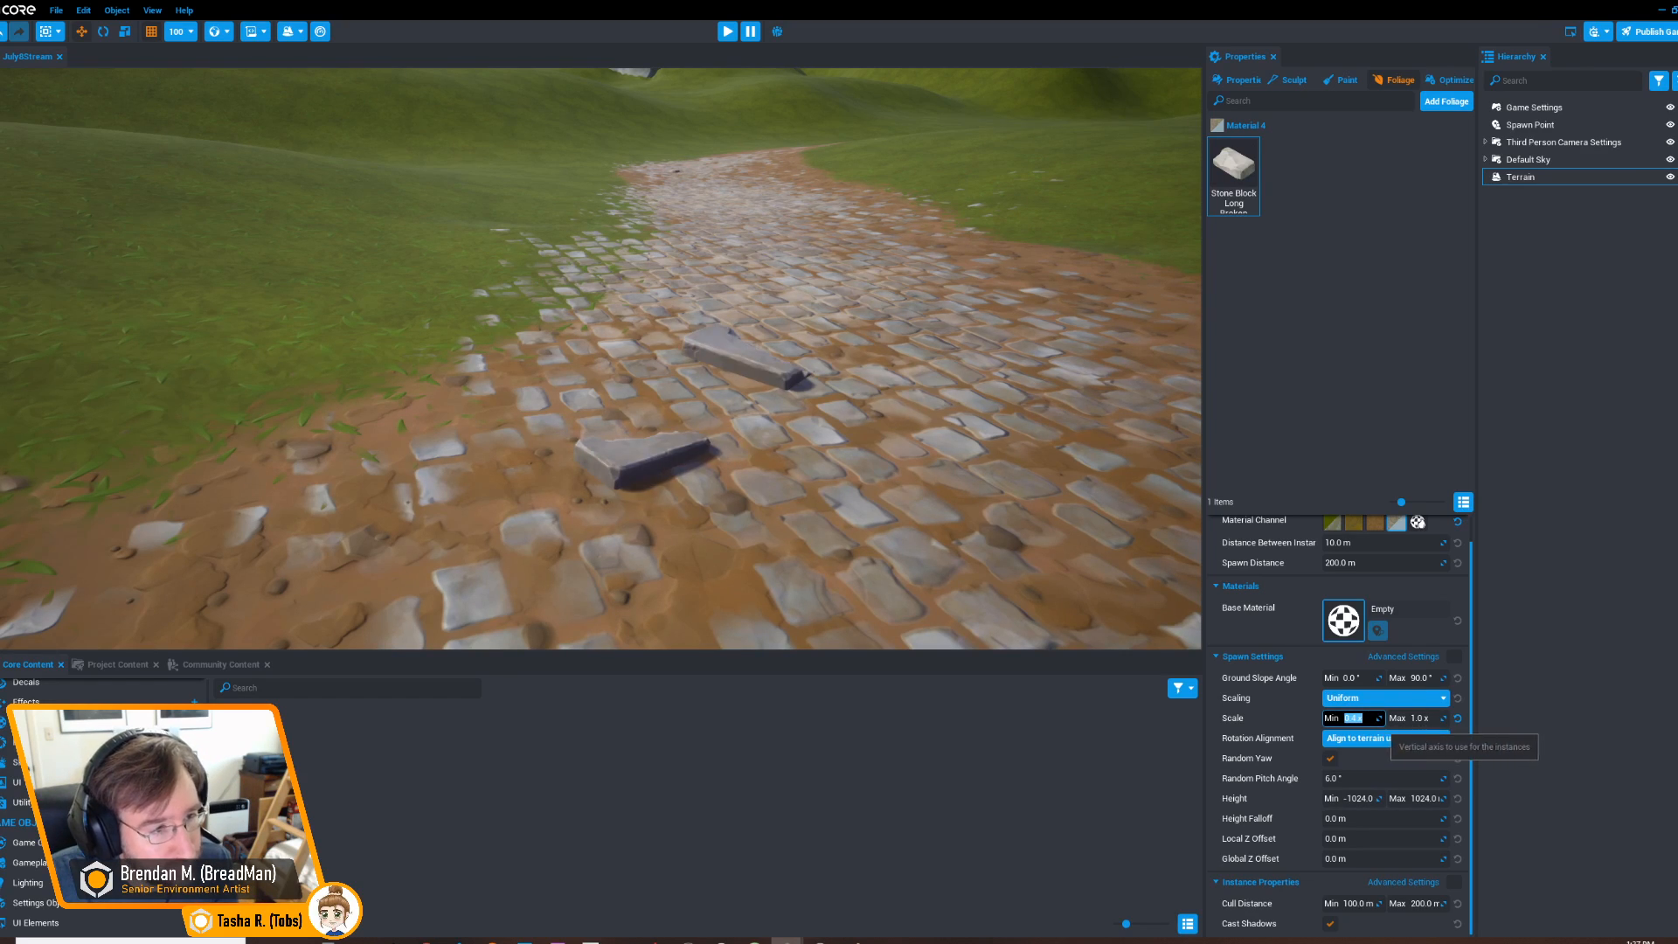
key(Tab)
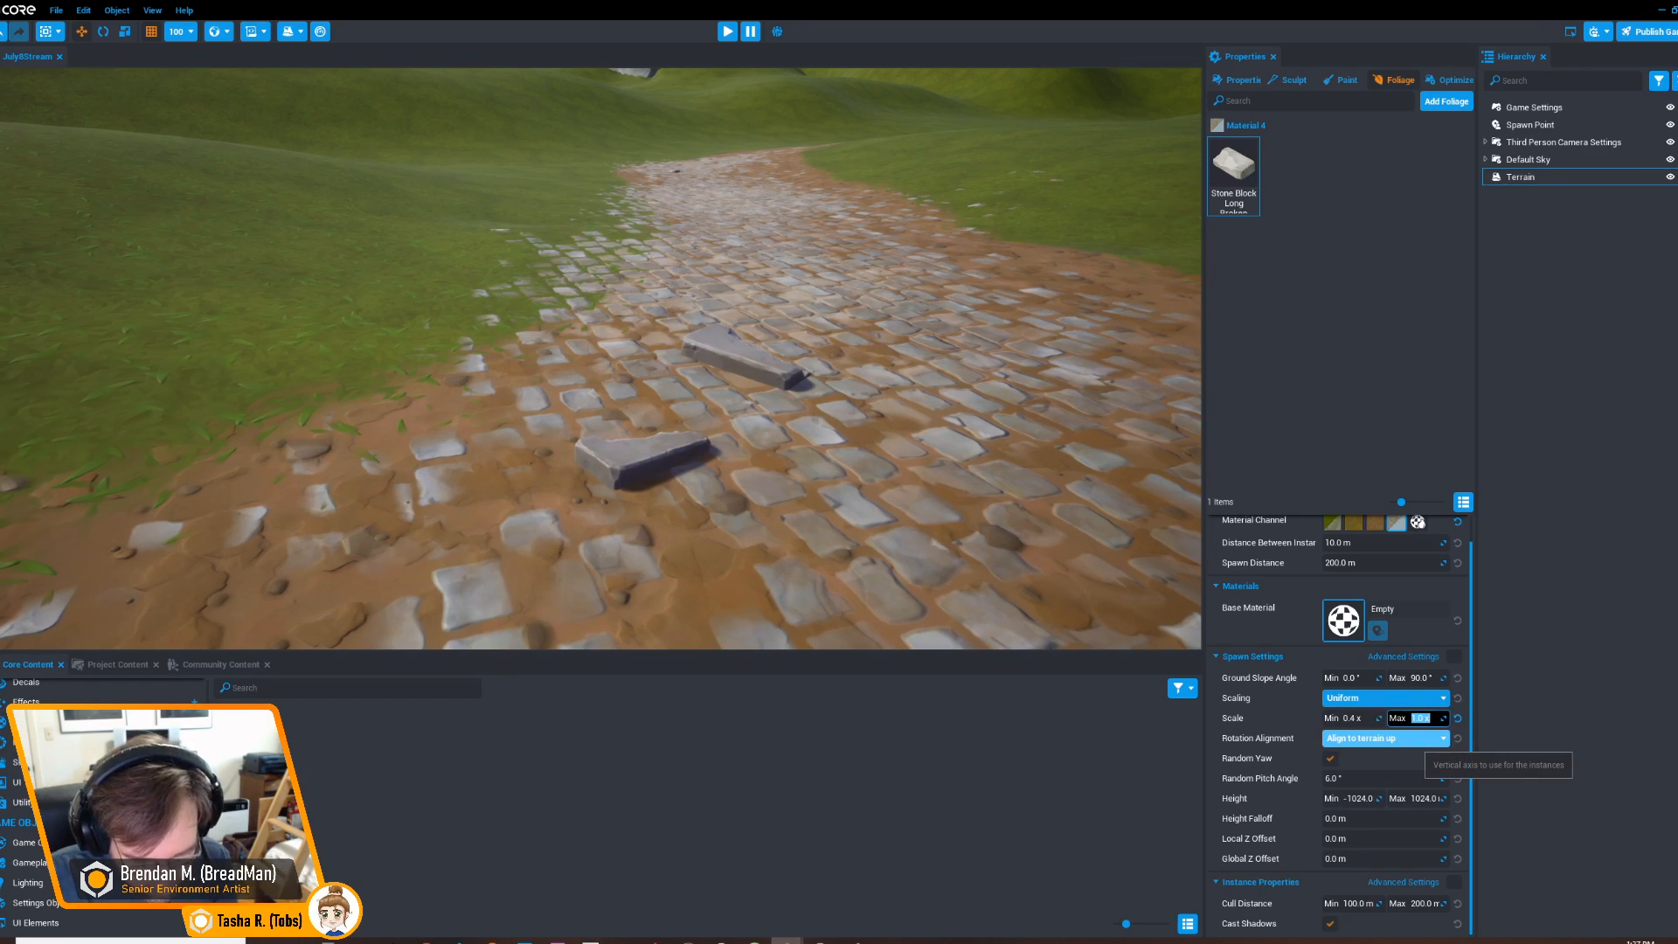
text(.5)
key(Return)
right_drag(699, 367, 743, 415)
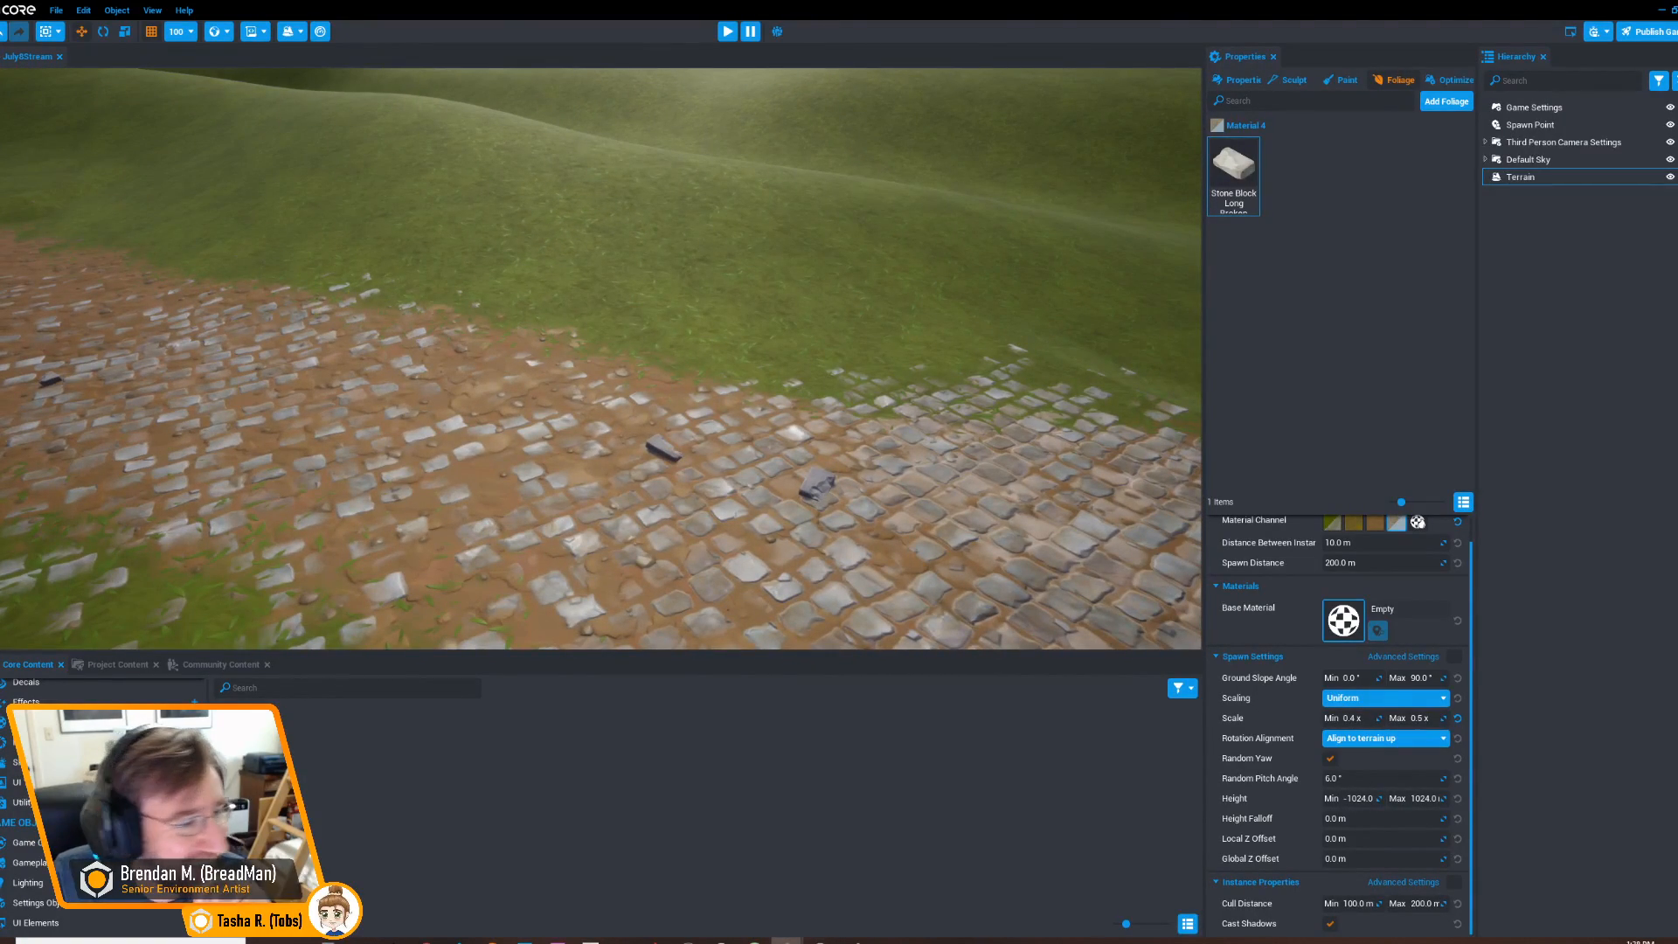
Examine how the smaller stone blocks are scattered along the cobblestone path and review the foliage's general settings
right_drag(603, 358, 961, 356)
key(w)
key(w)
key(s)
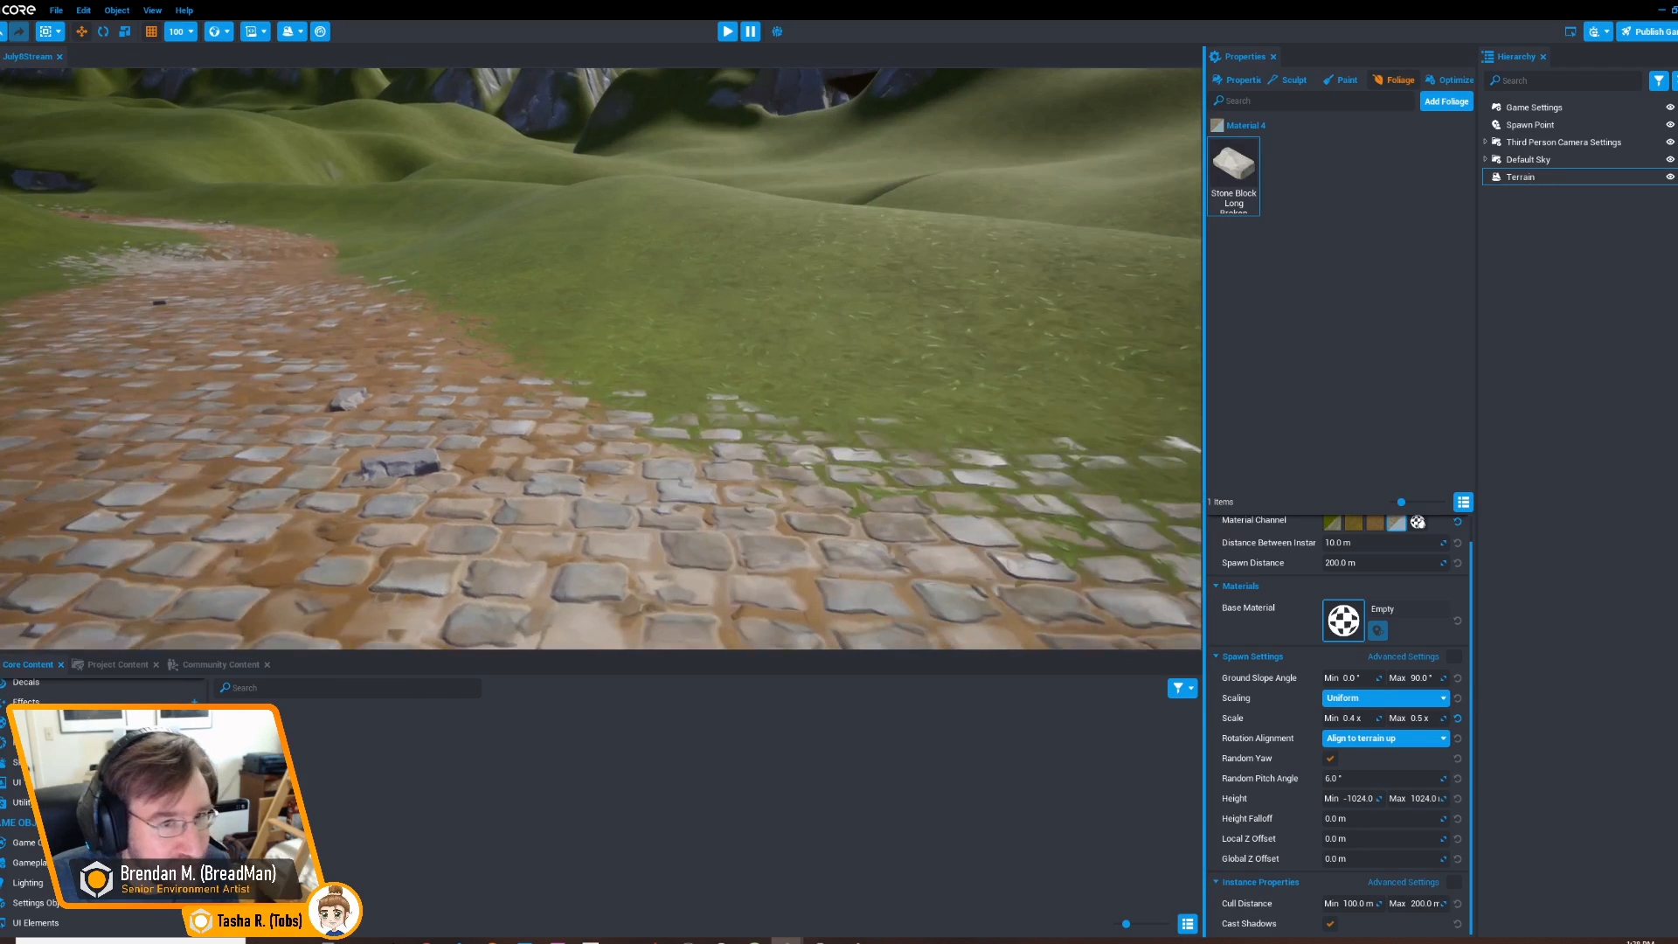
scroll(1341, 725, up, 1)
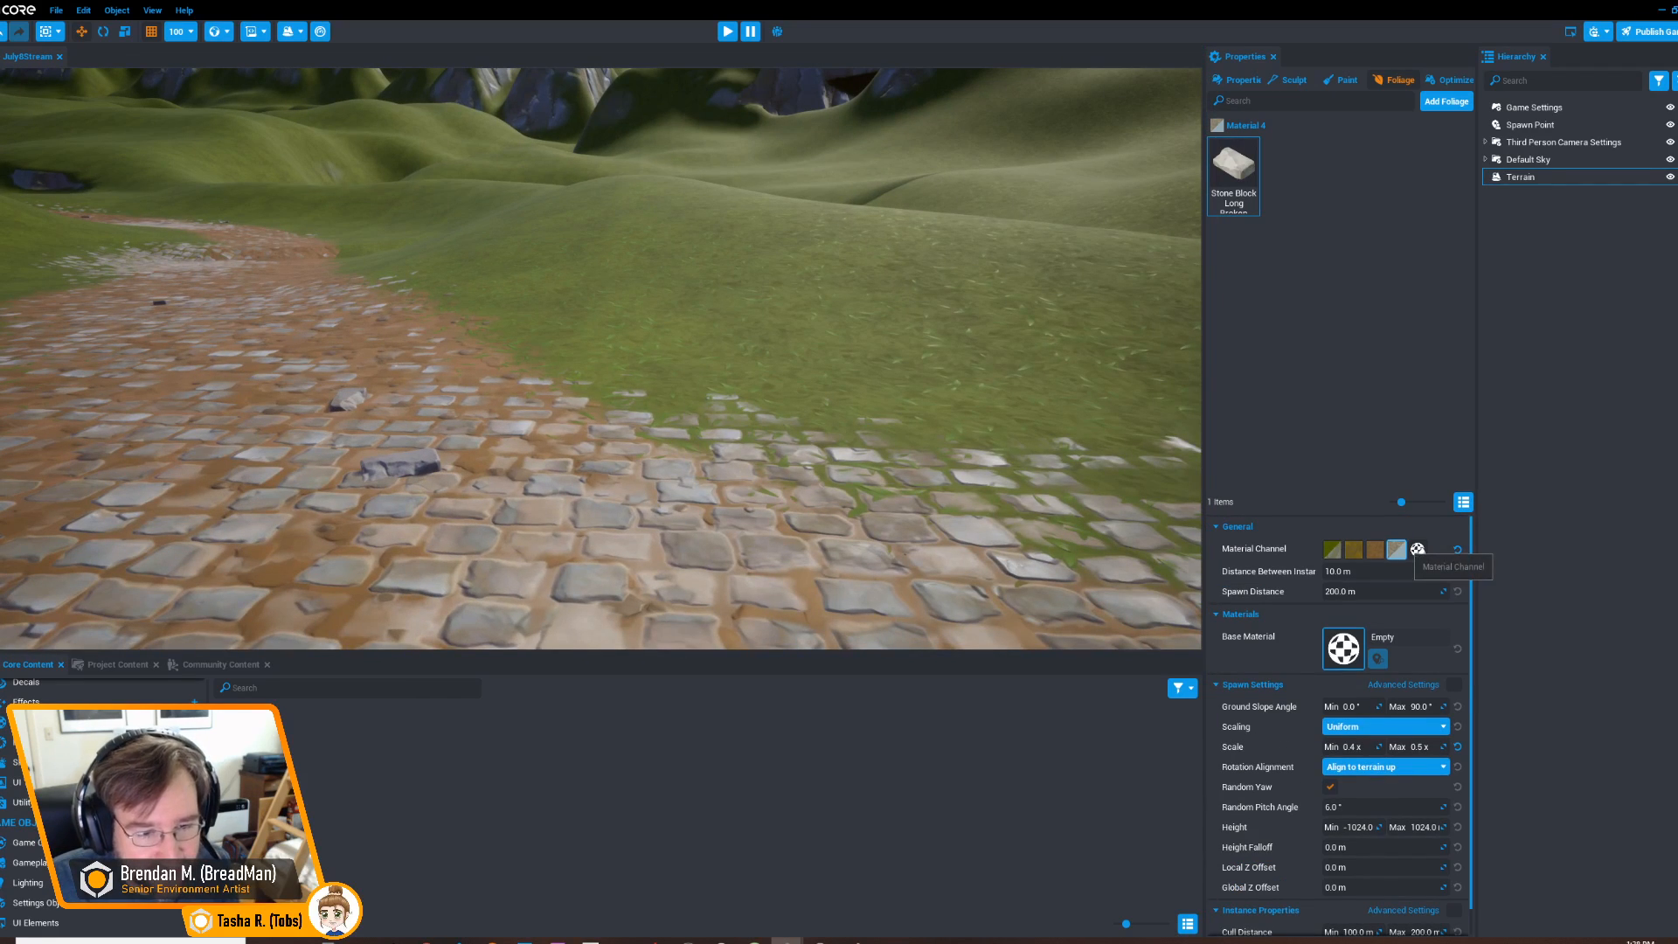
key(s)
right_drag(611, 367, 413, 260)
key(w)
key(w)
key(s)
Return to terrain painting and brush more cobblestones onto the dirt path passing below the dark pool
click(1342, 81)
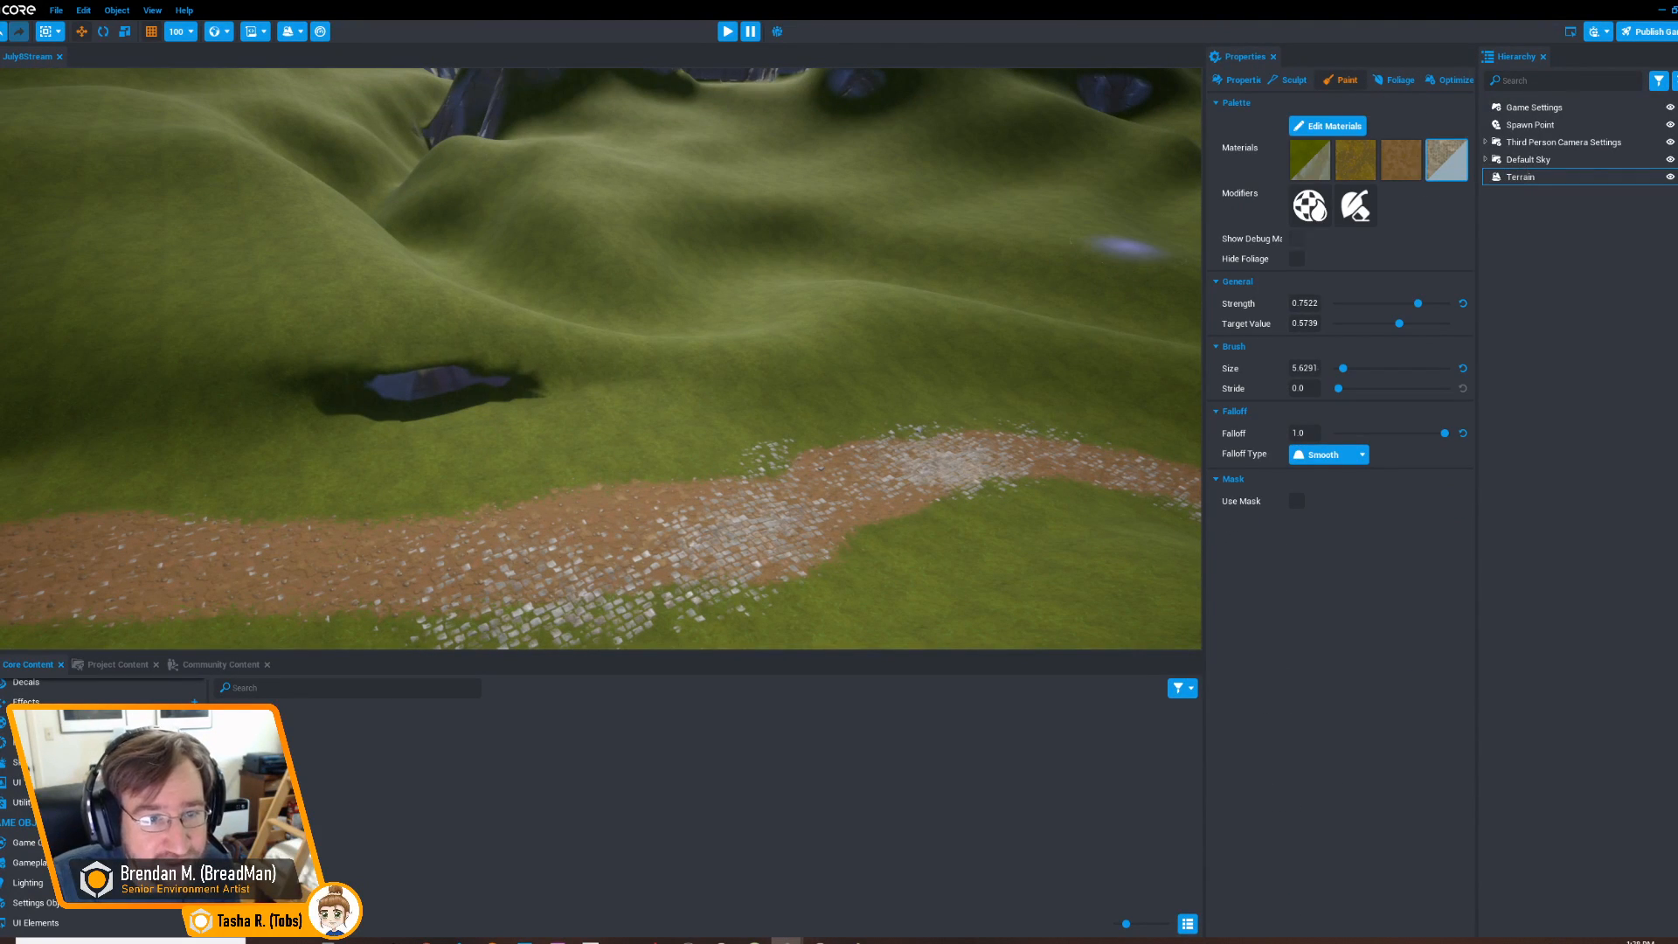
drag(618, 543, 262, 546)
mouse_move(550, 581)
right_down()
mouse_move(487, 578)
mouse_move(794, 562)
mouse_move(524, 550)
right_up()
key(w)
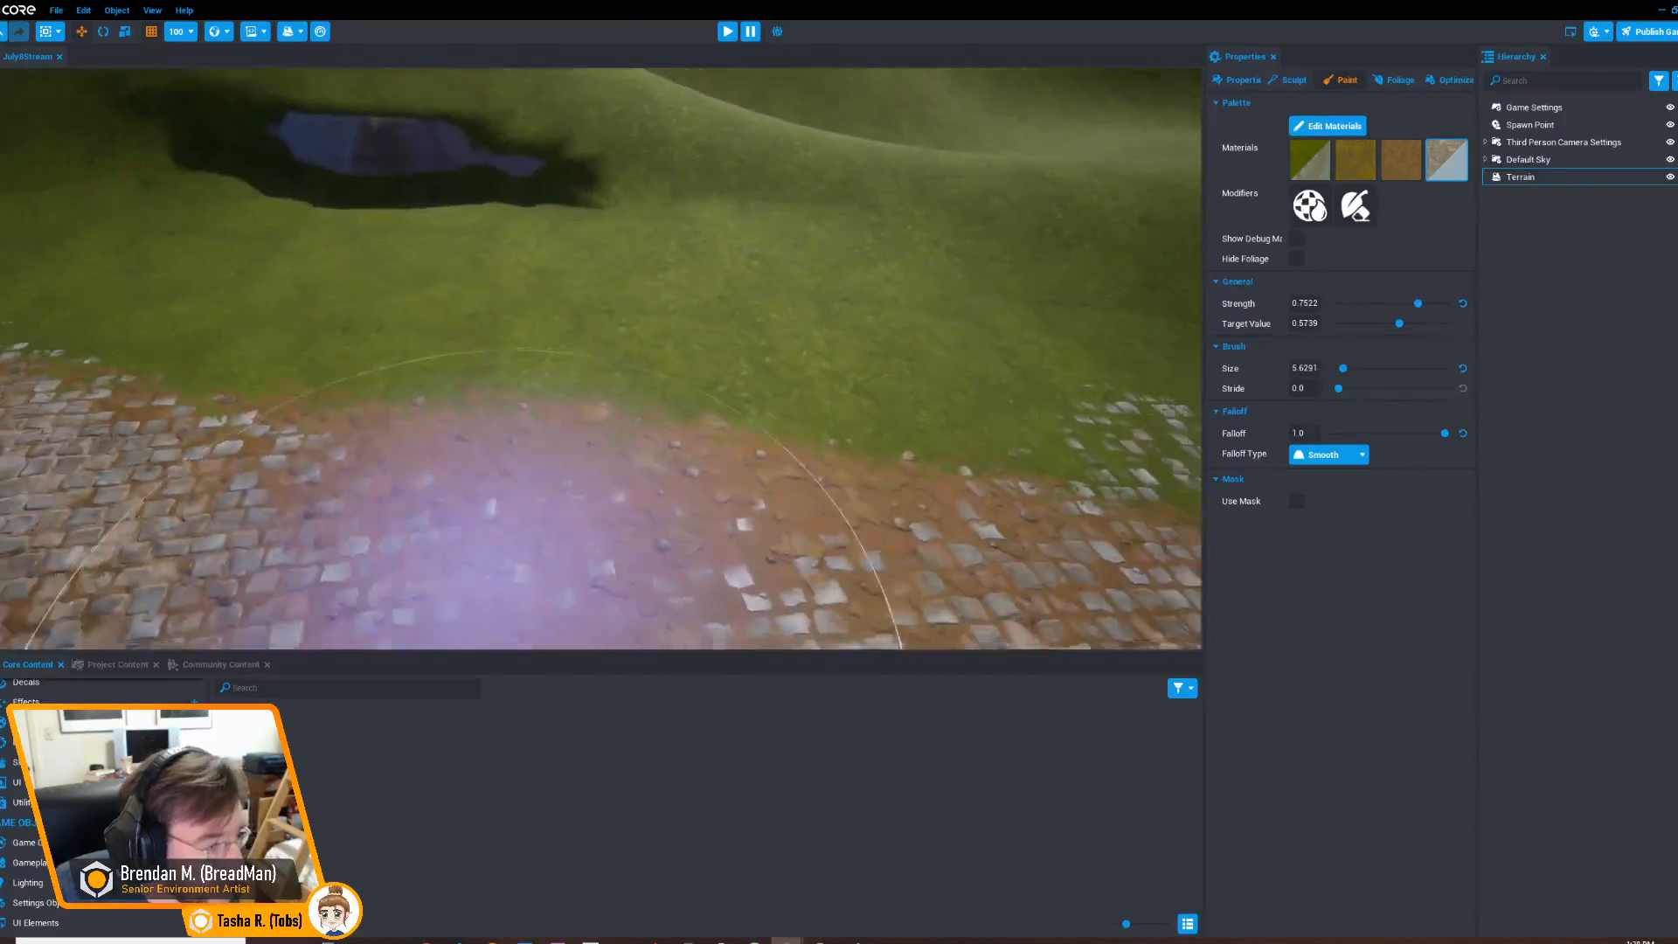
drag(524, 550, 375, 541)
mouse_move(376, 541)
right_down()
mouse_move(432, 506)
mouse_move(603, 494)
mouse_move(397, 450)
right_up()
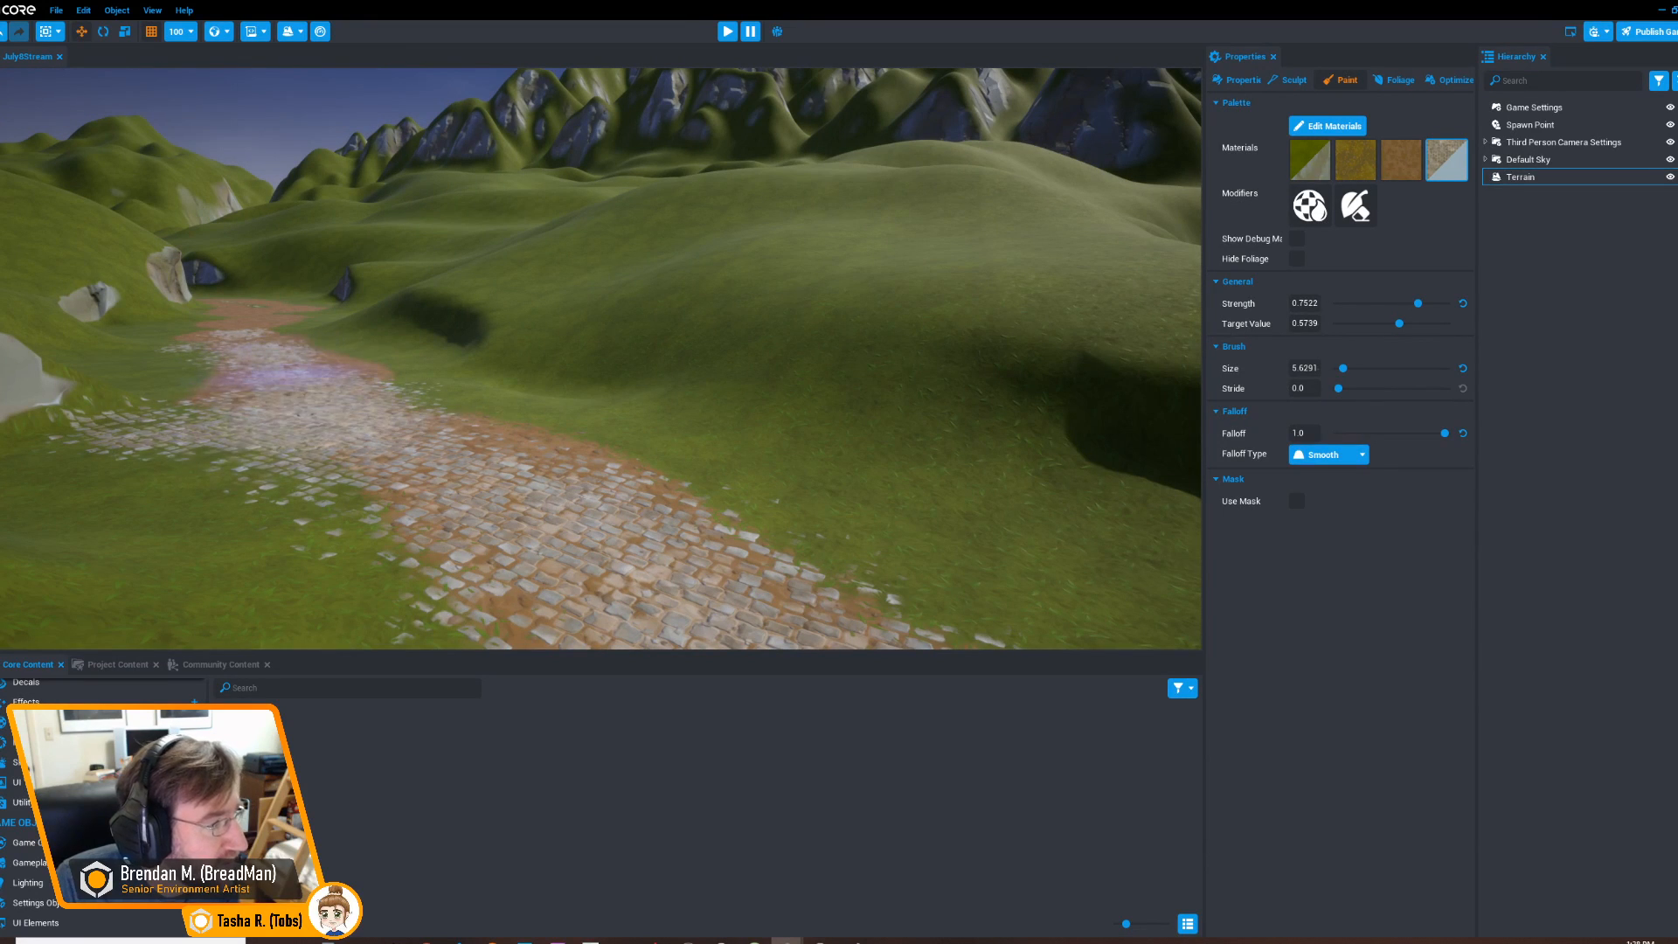
Paint the grass material over the stray cobblestones beside the path, using strength 1.0 and target value 1.0
mouse_move(171, 480)
mouse_down()
mouse_move(100, 419)
mouse_move(144, 496)
mouse_move(131, 468)
mouse_up()
click(1308, 160)
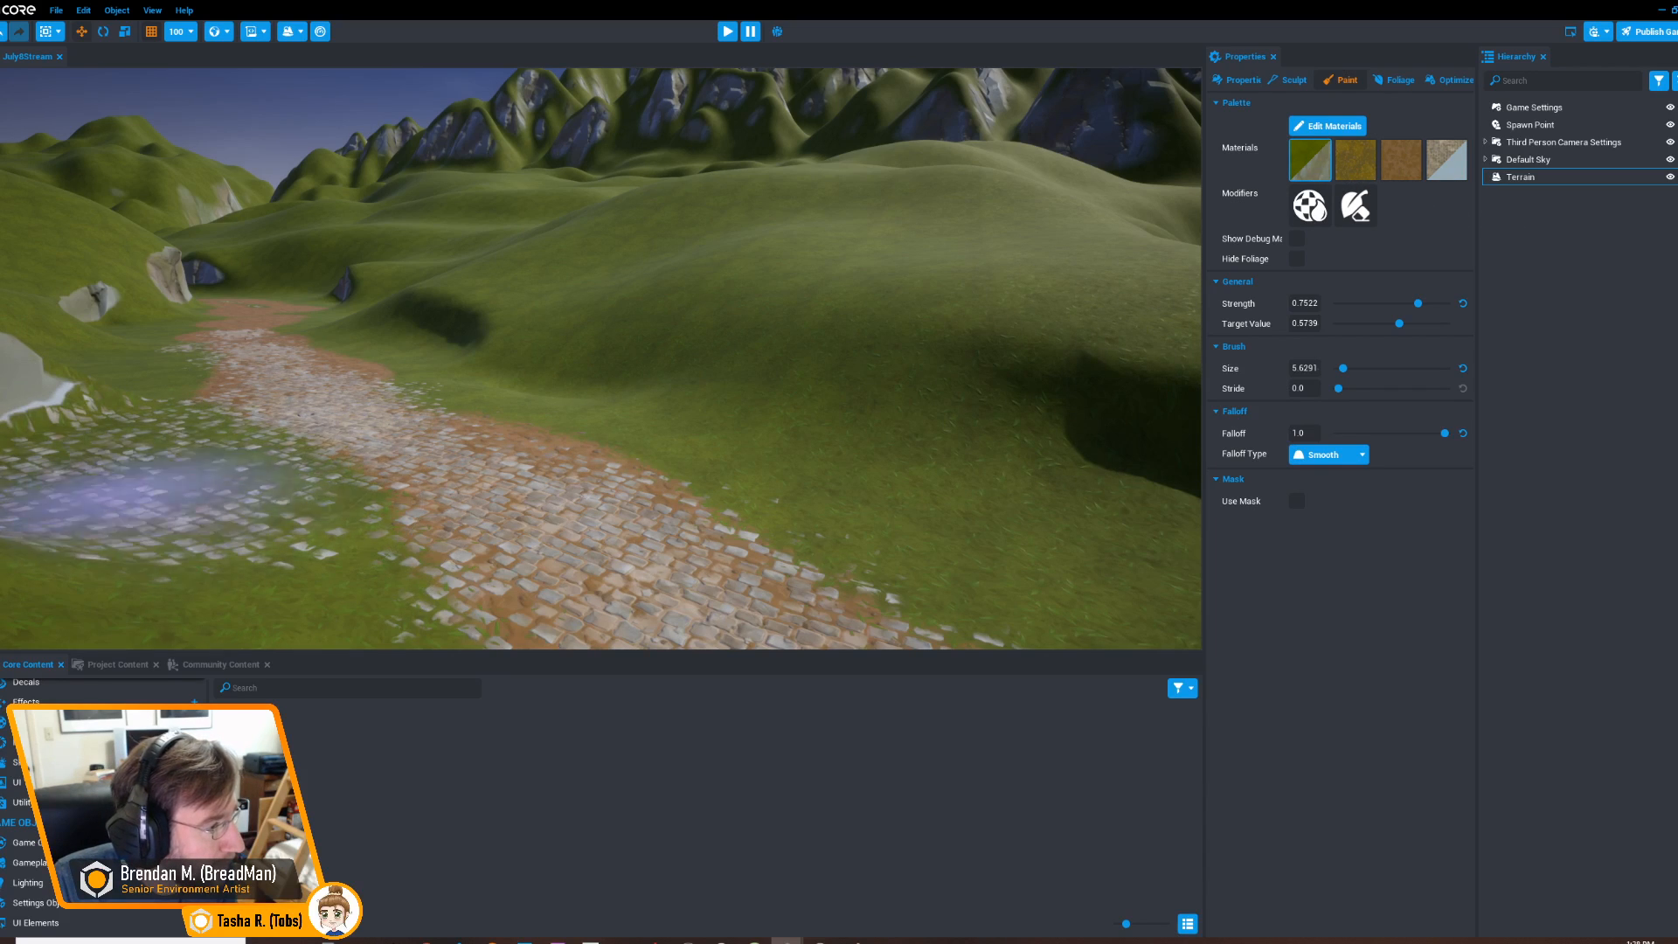
mouse_move(157, 489)
right_down()
mouse_move(78, 463)
mouse_move(131, 428)
mouse_move(56, 448)
right_up()
mouse_move(1417, 303)
mouse_down()
mouse_move(1449, 304)
mouse_move(1446, 323)
mouse_up()
mouse_move(487, 449)
mouse_down()
mouse_move(375, 468)
mouse_move(673, 319)
mouse_move(289, 470)
mouse_move(426, 416)
mouse_up()
mouse_move(426, 416)
right_down()
mouse_move(457, 385)
mouse_move(648, 381)
mouse_move(599, 281)
right_up()
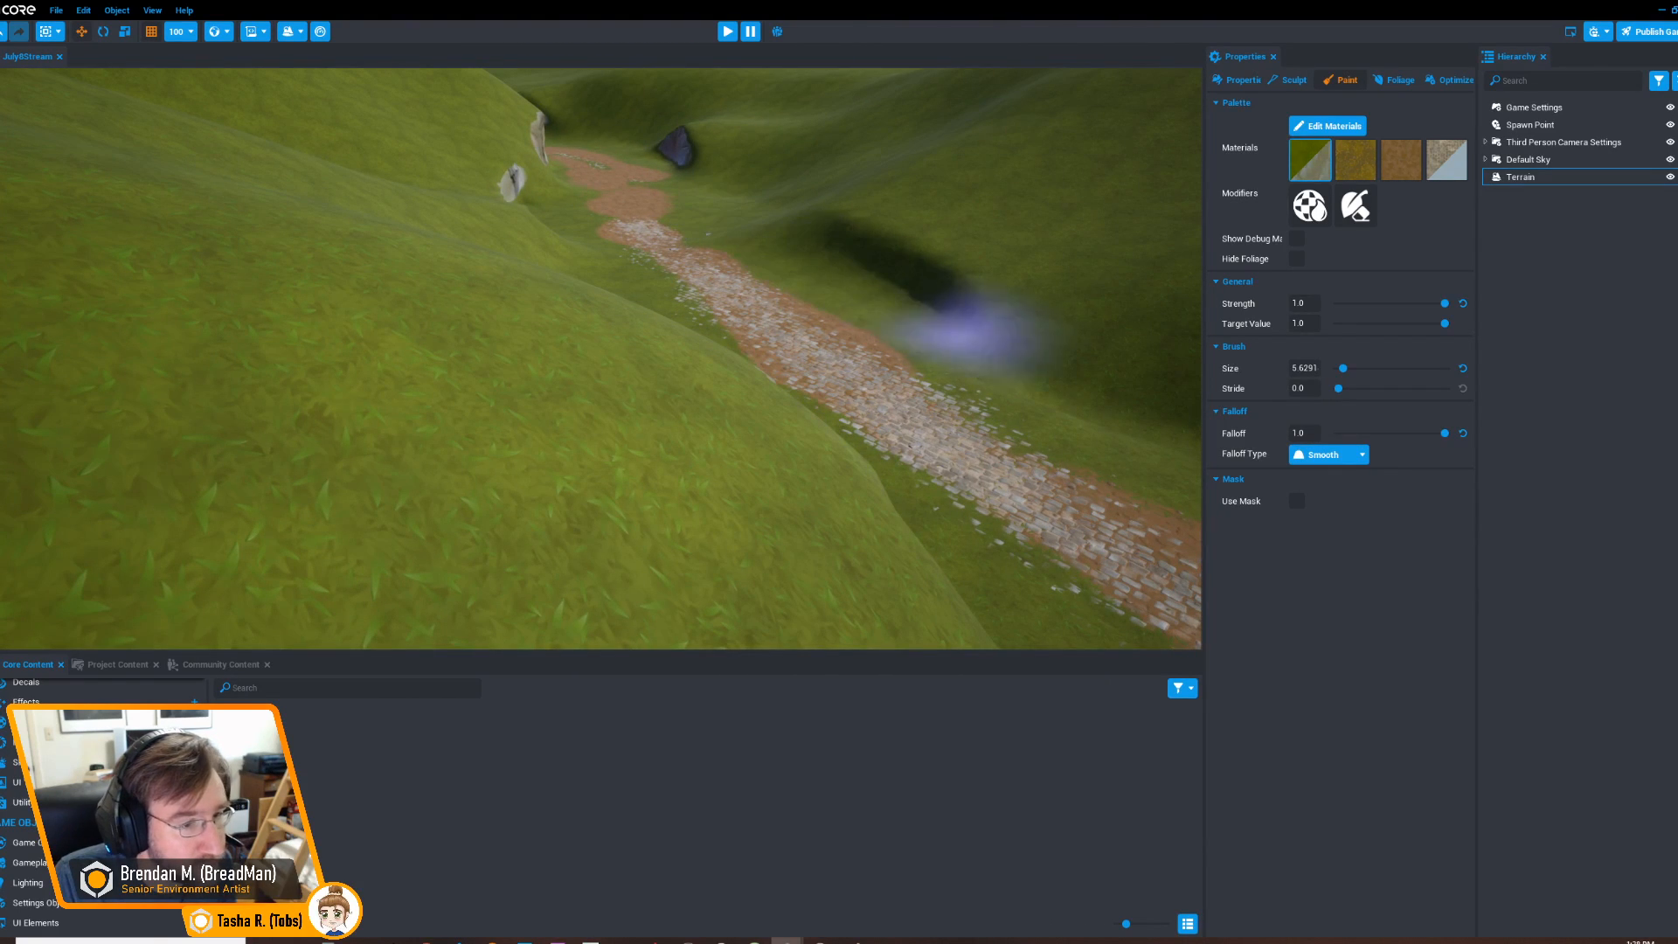
Inspect the repainted cobblestone path along its length and save the project
mouse_move(1013, 362)
right_down()
mouse_move(768, 355)
mouse_move(880, 375)
mouse_move(690, 375)
right_up()
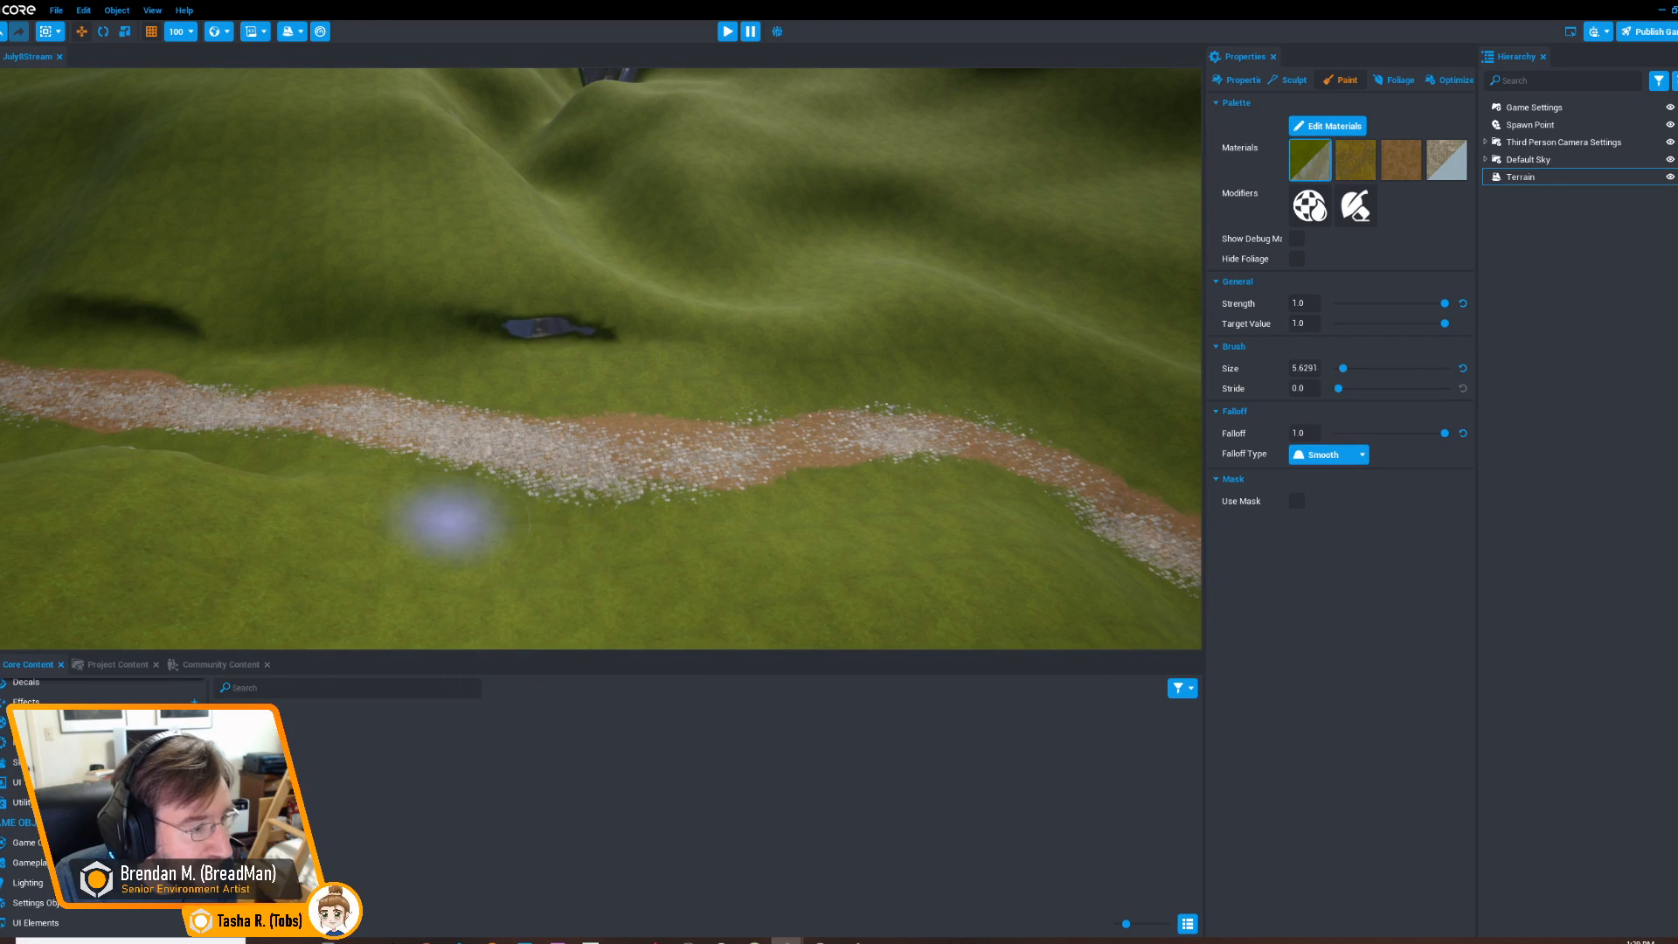
mouse_move(805, 402)
right_down()
mouse_move(674, 457)
mouse_move(761, 454)
mouse_move(777, 422)
mouse_move(768, 438)
right_up()
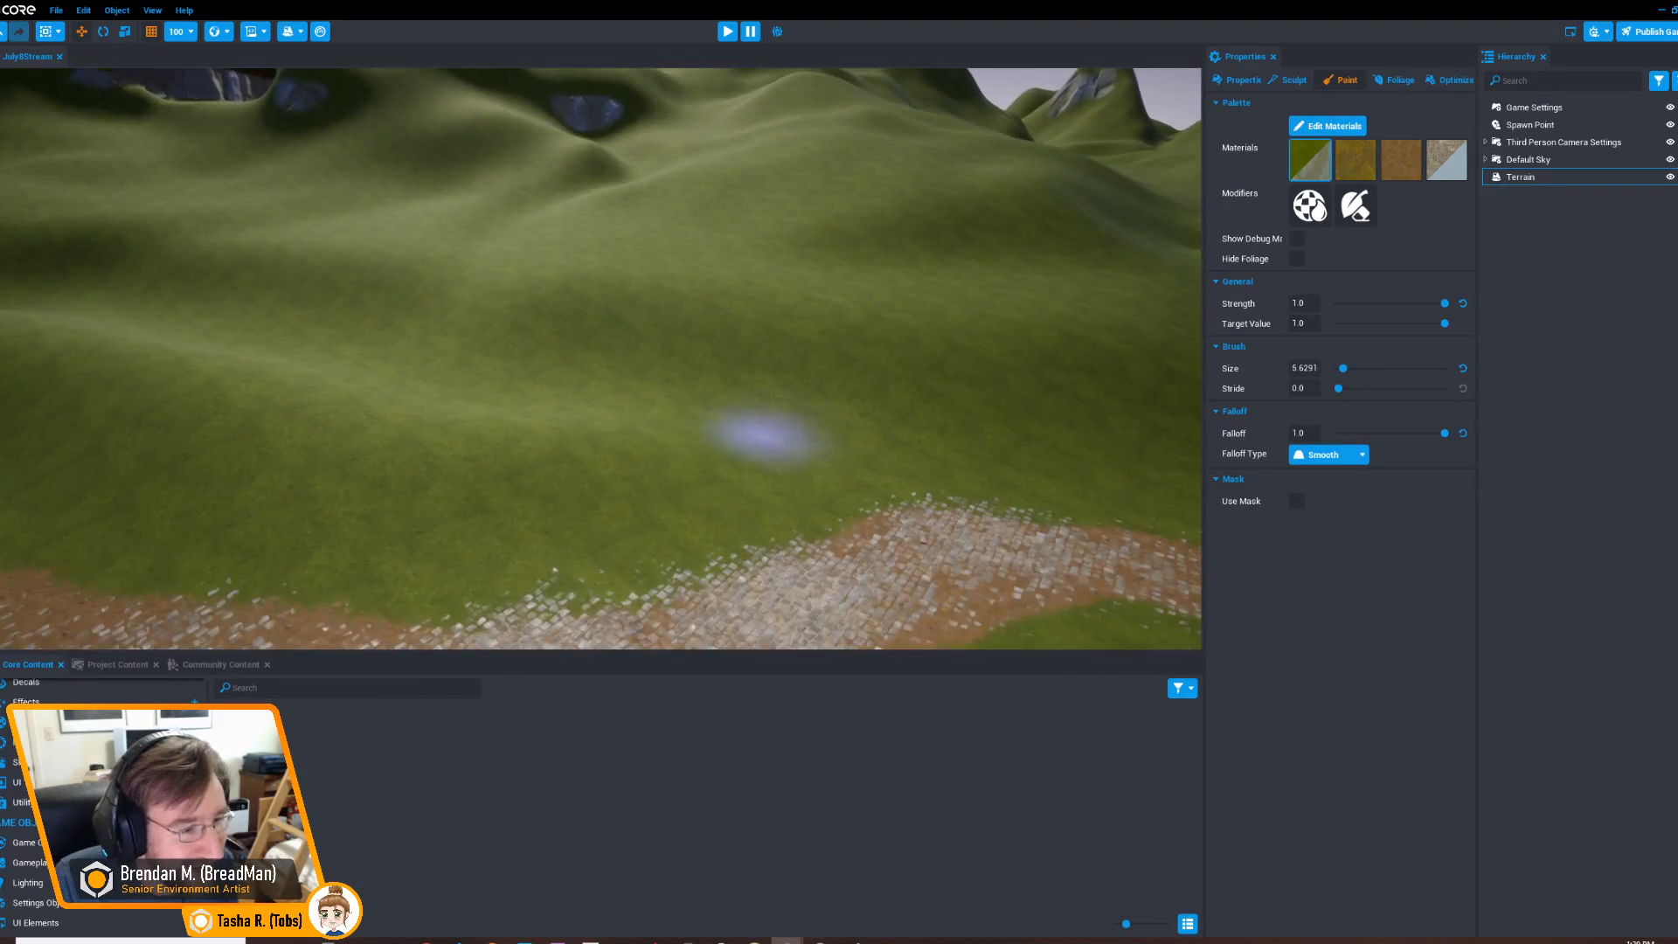
mouse_move(599, 479)
right_down()
mouse_move(760, 446)
mouse_move(907, 460)
mouse_move(805, 476)
mouse_move(629, 463)
right_up()
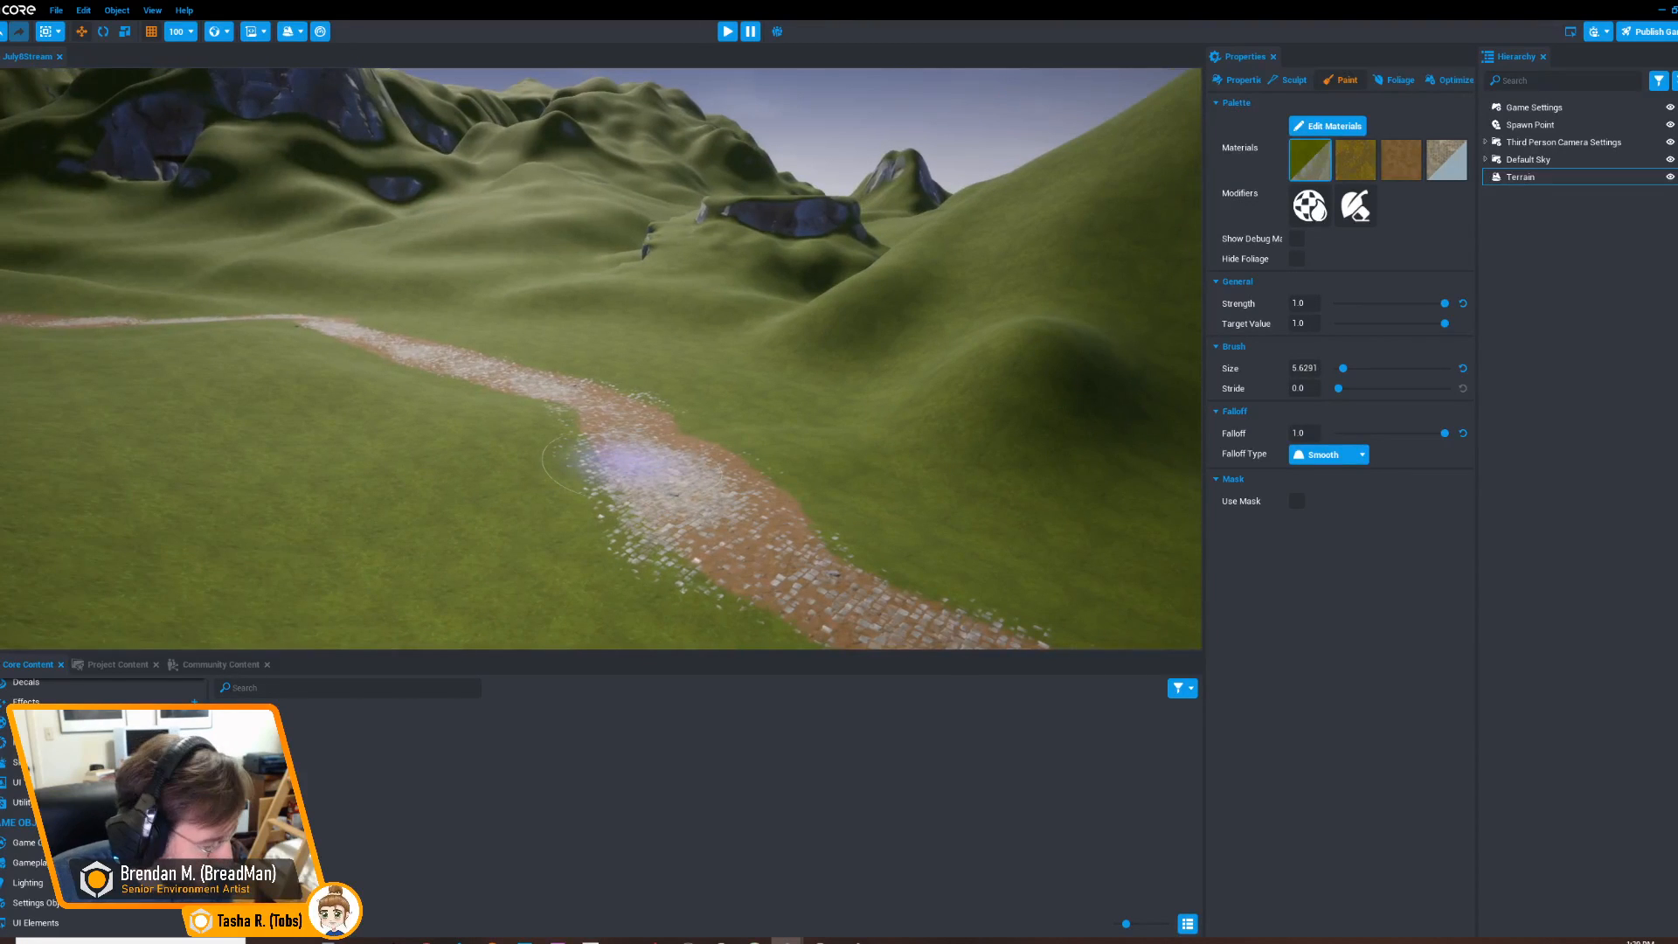
key(ctrl+s)
Try the stone block foliage on the grass material channel, Material 1, and return it to Material 4
click(1396, 79)
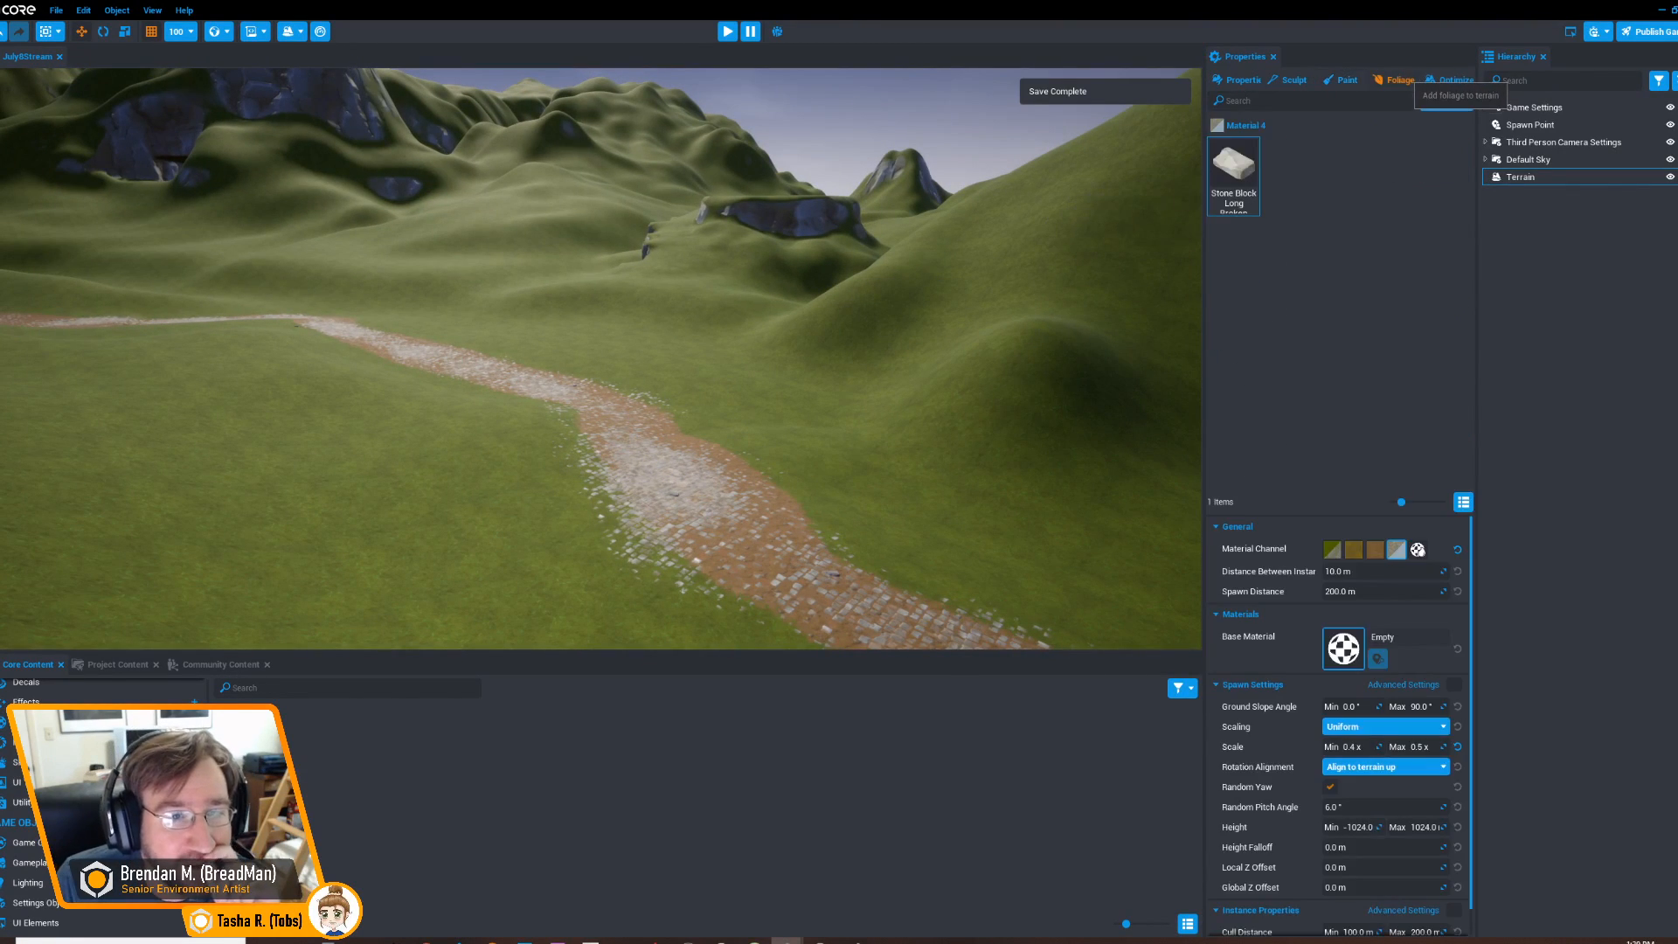
key(w)
right_drag(603, 359, 572, 265)
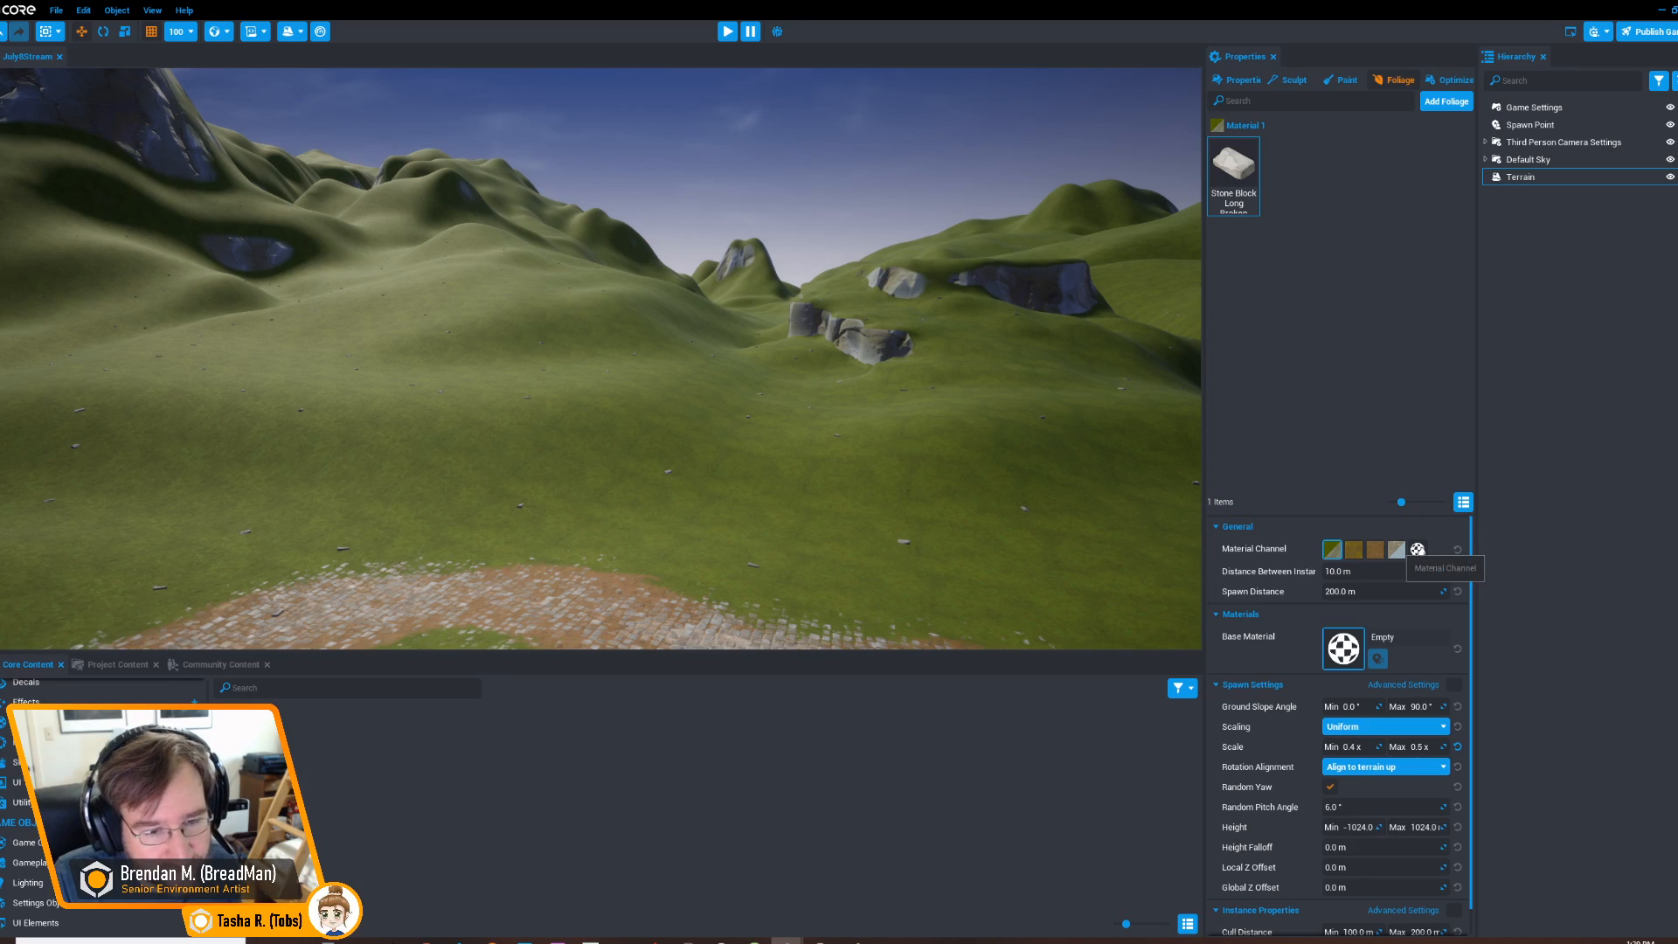
right_drag(601, 358, 715, 463)
key(w)
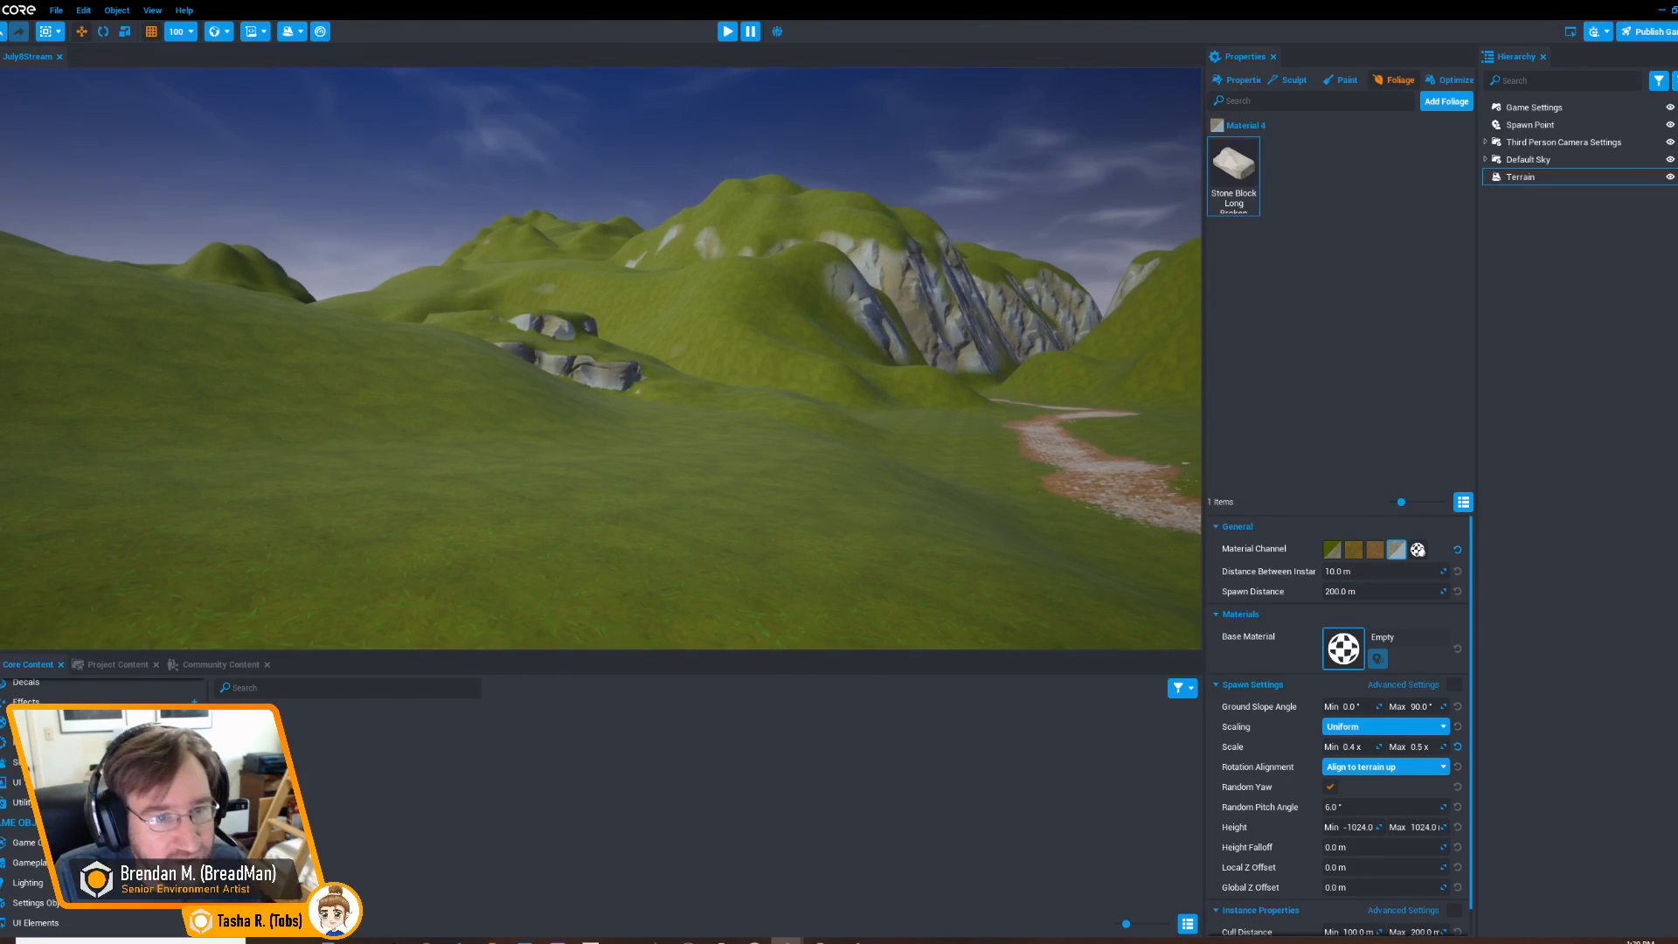
click(1446, 102)
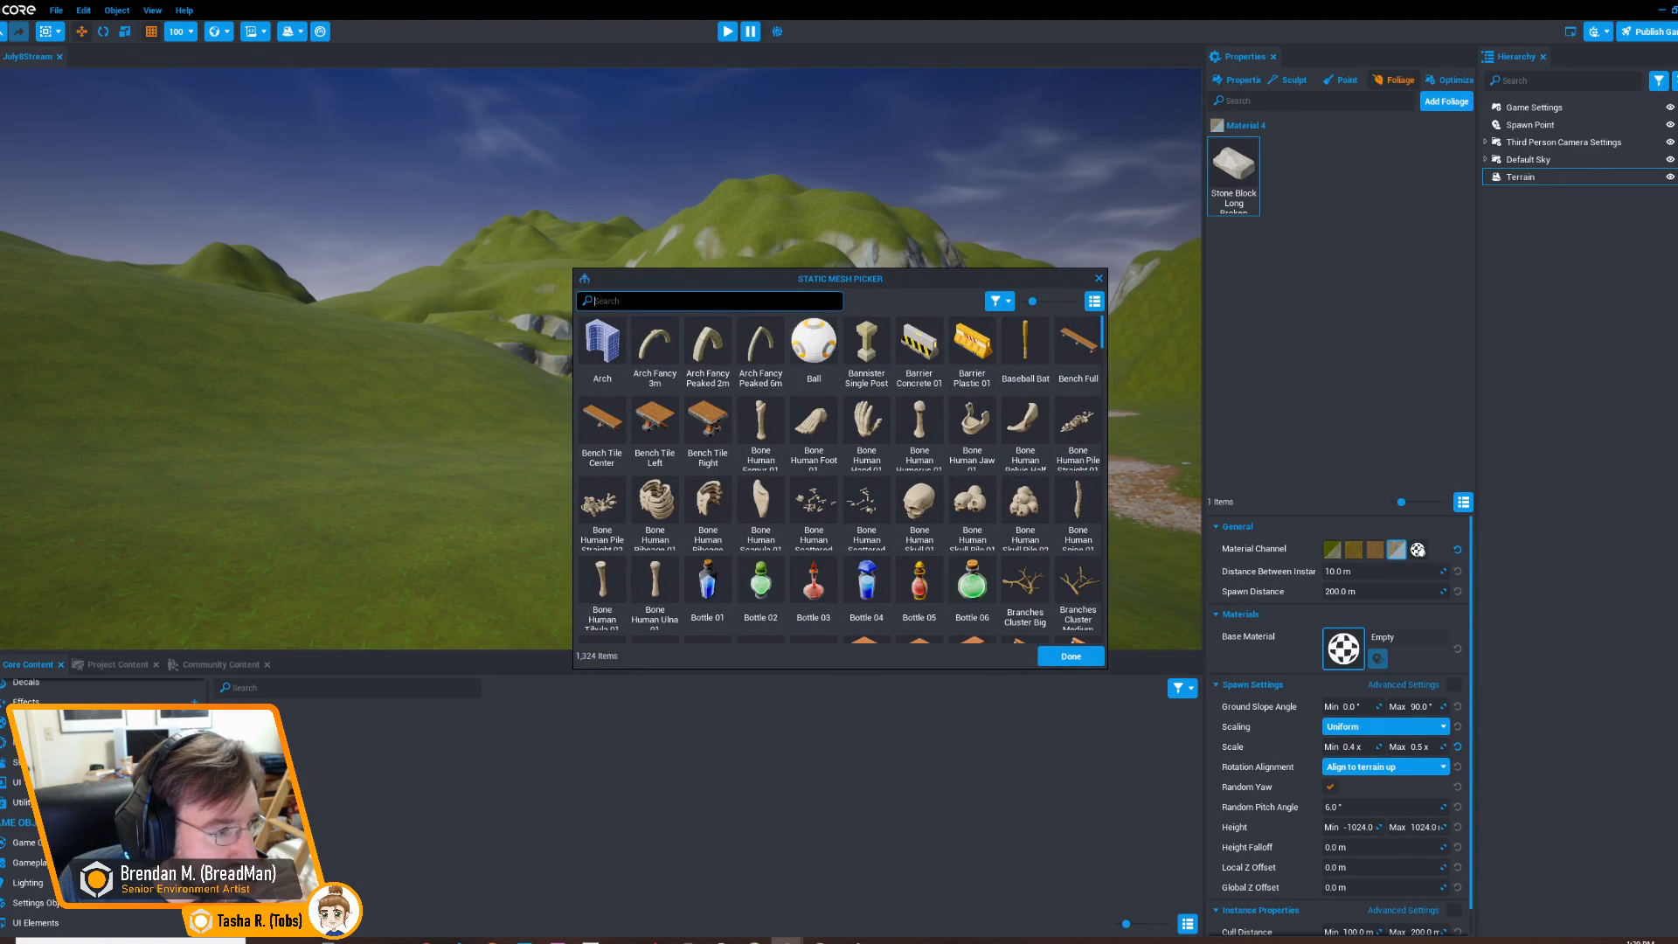
text(grass)
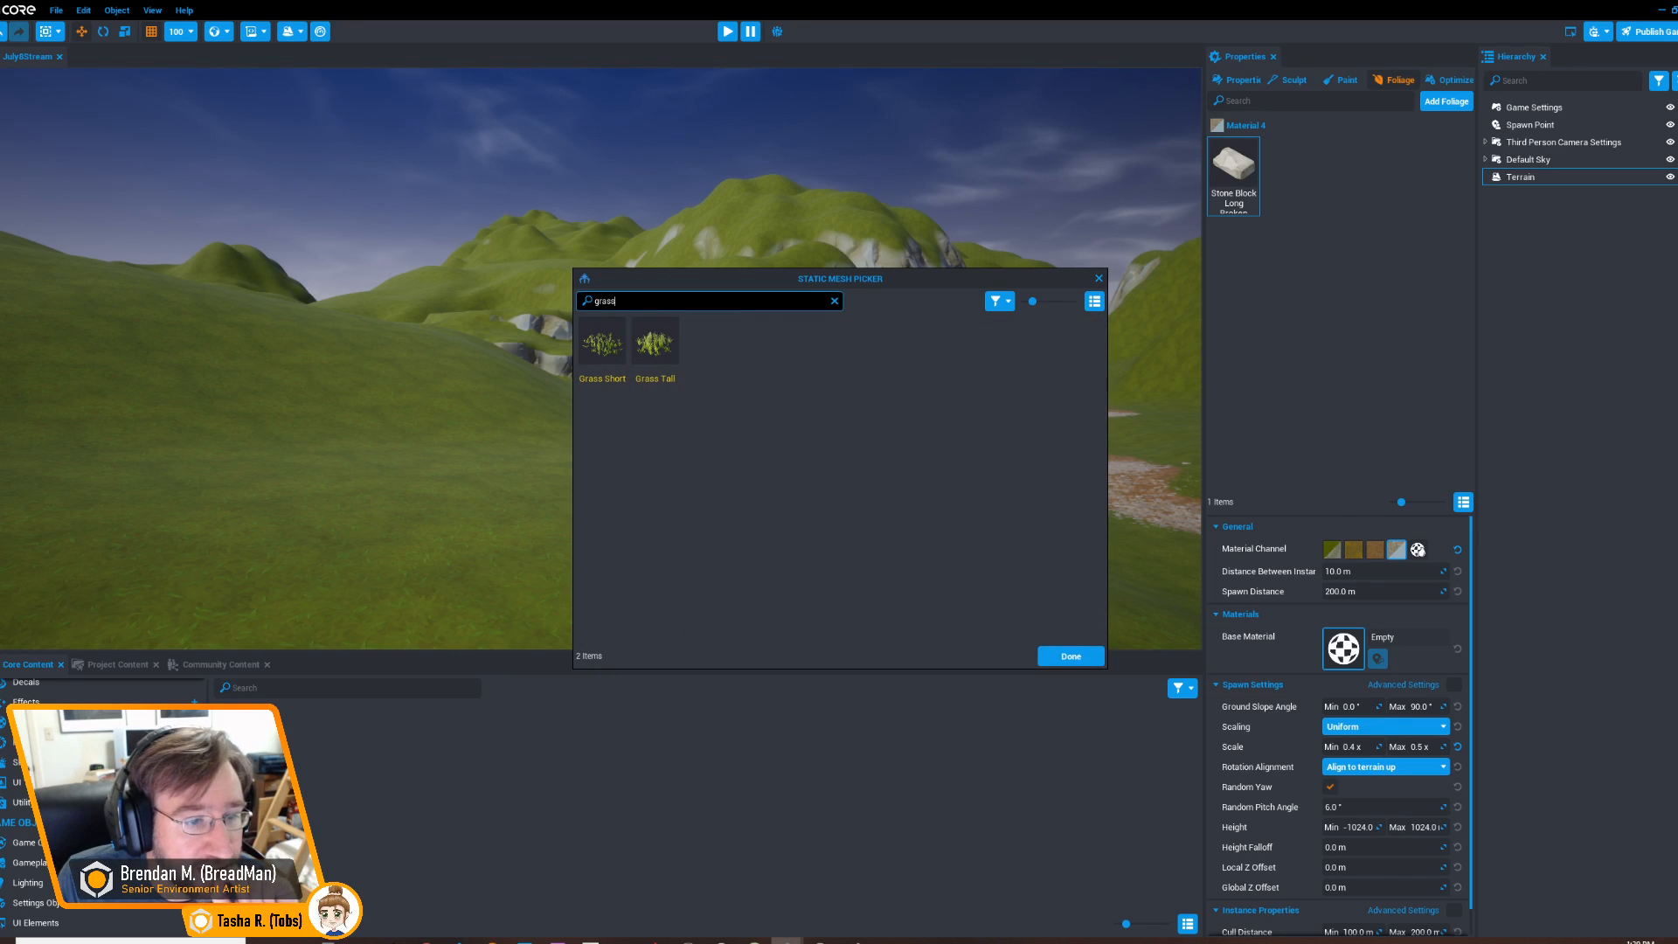
click(1070, 656)
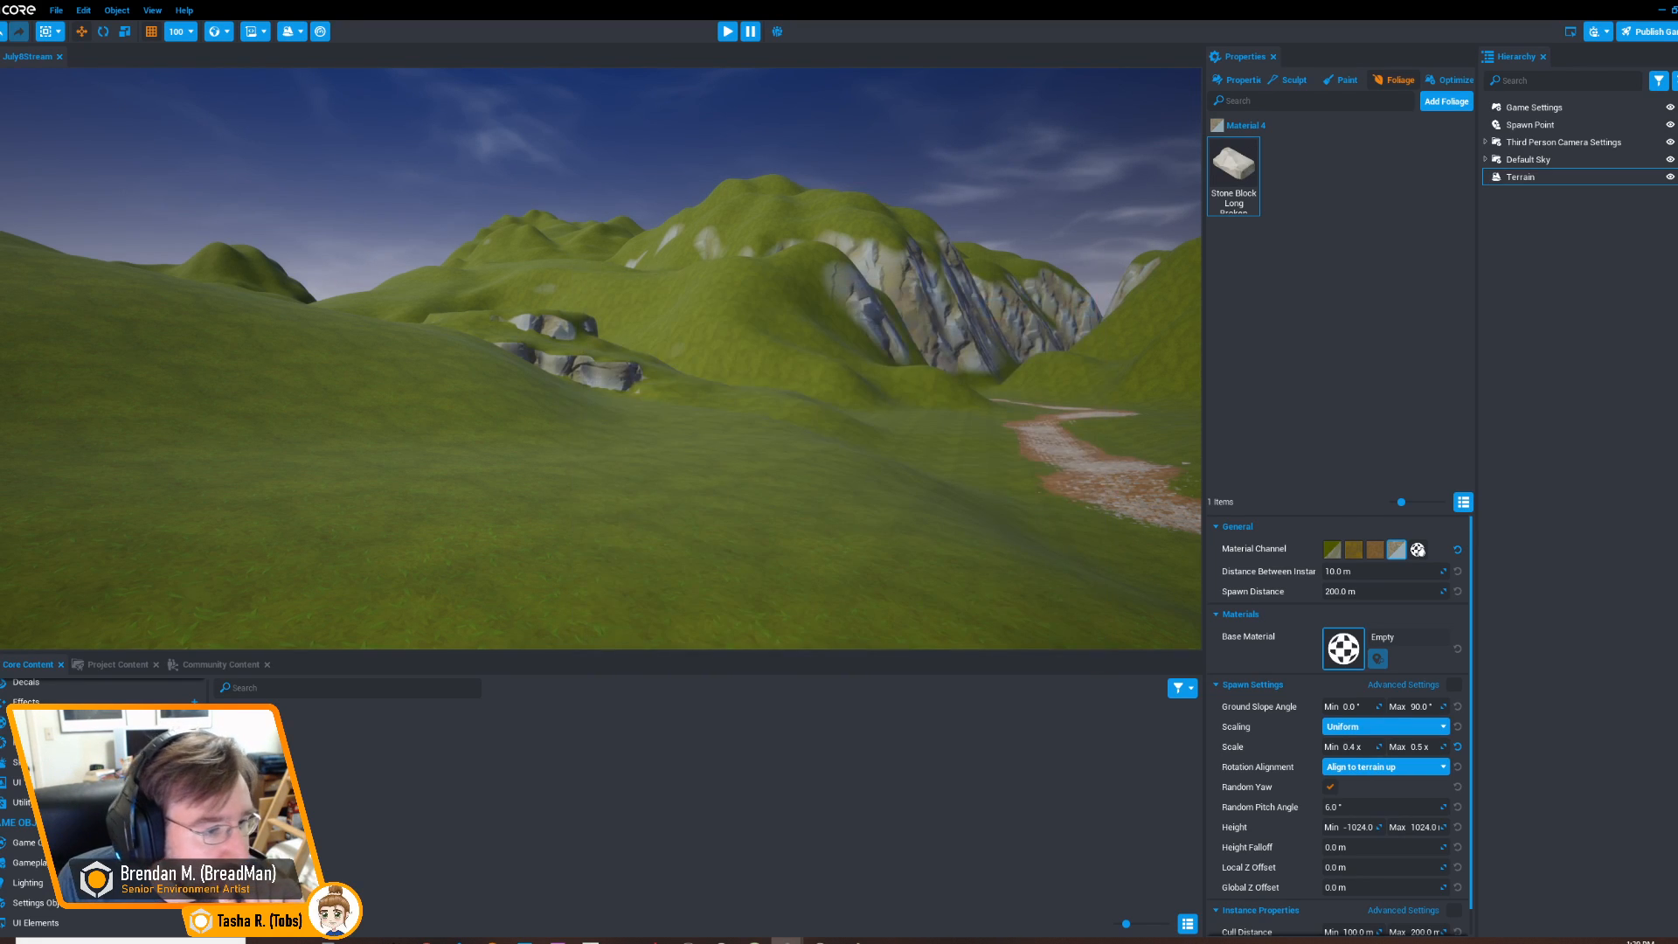
key(d)
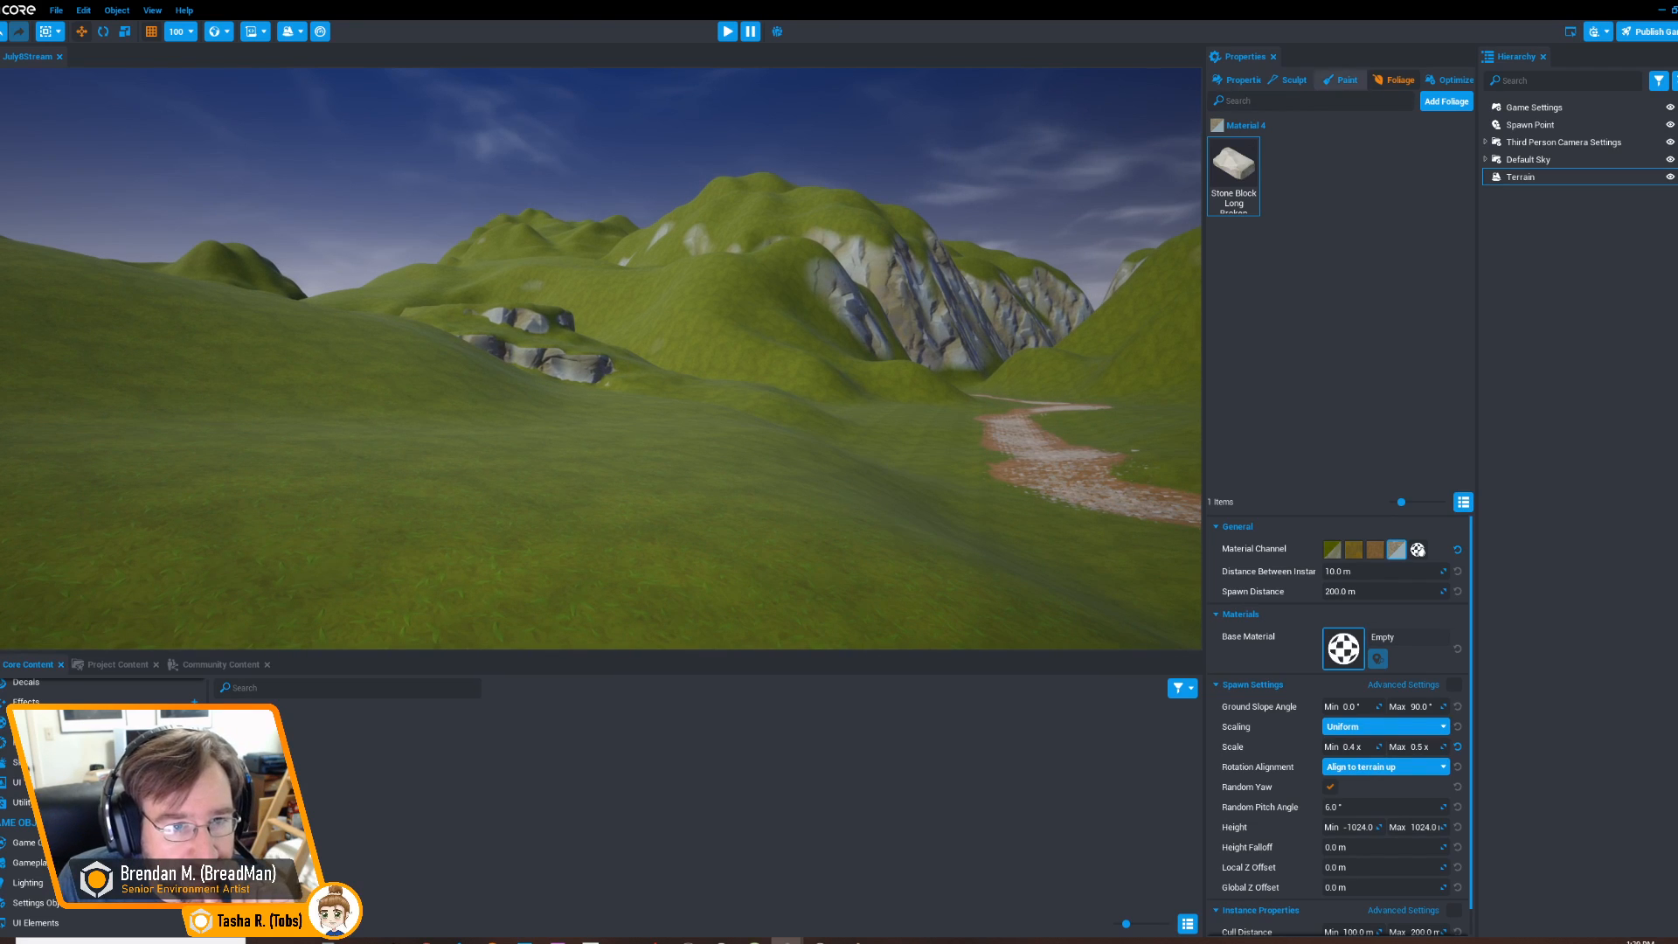
Open the terrain material for editing and darken the Grass Basic color of Material1 to a value of 0.713
click(1343, 80)
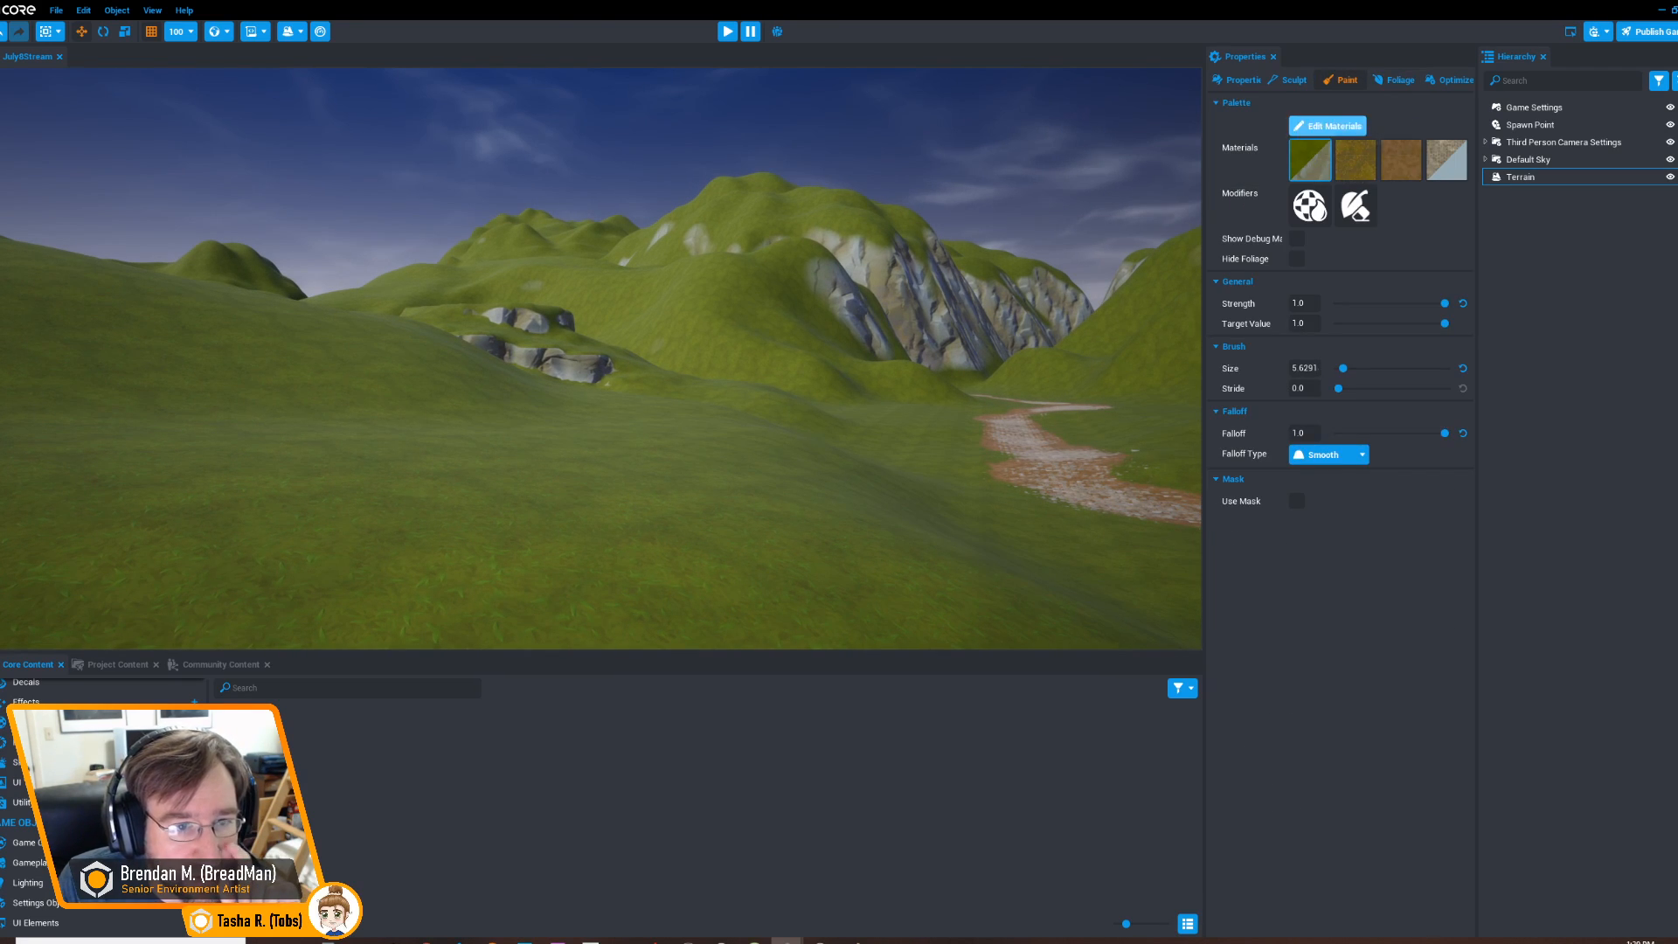
click(1327, 126)
drag(863, 280, 1048, 173)
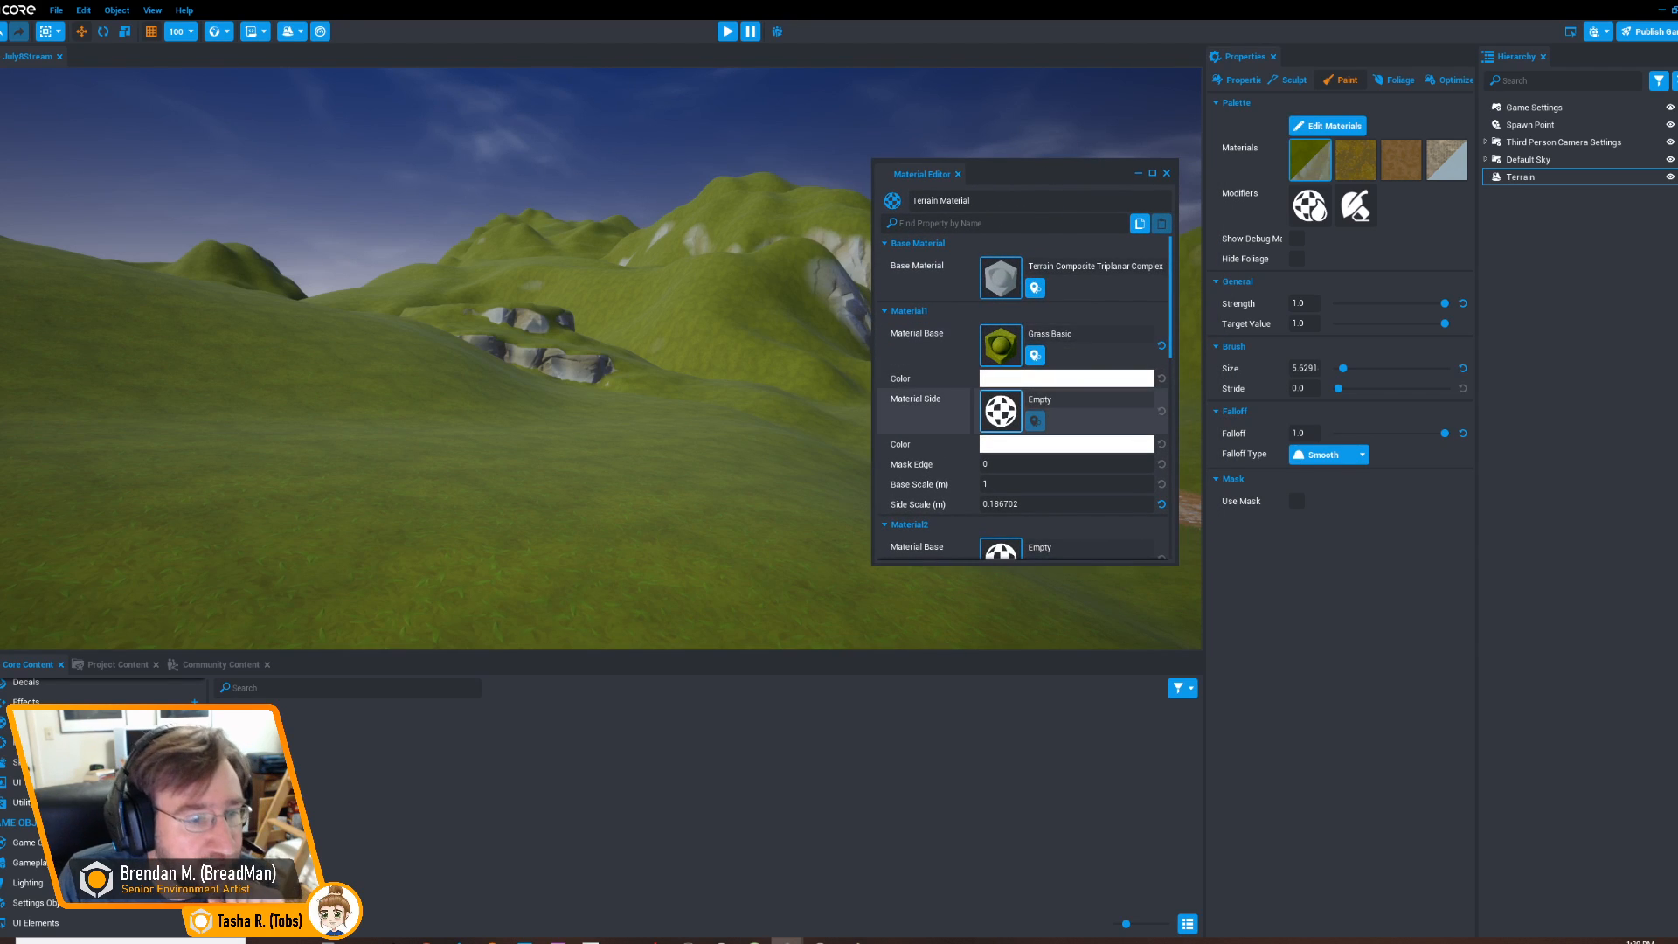
click(1066, 377)
drag(1343, 630, 1318, 629)
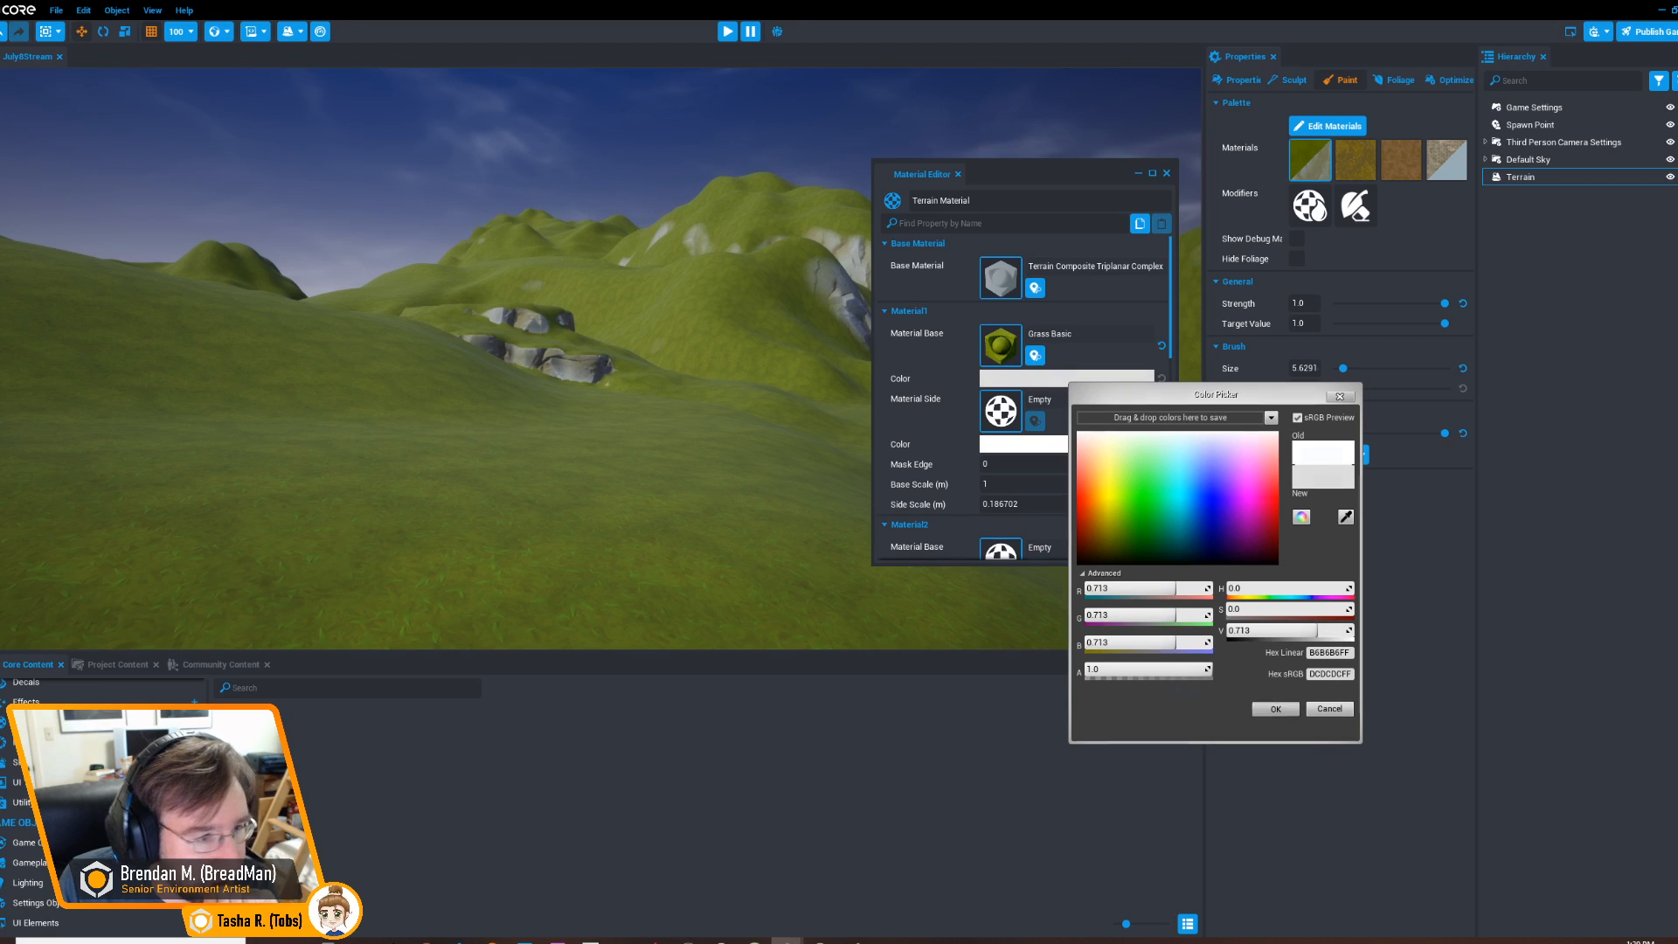
click(1274, 708)
mouse_move(732, 416)
right_down()
mouse_move(423, 396)
mouse_move(583, 403)
right_up()
Try a dark, fully saturated green tint on Material1's grass color
click(1066, 377)
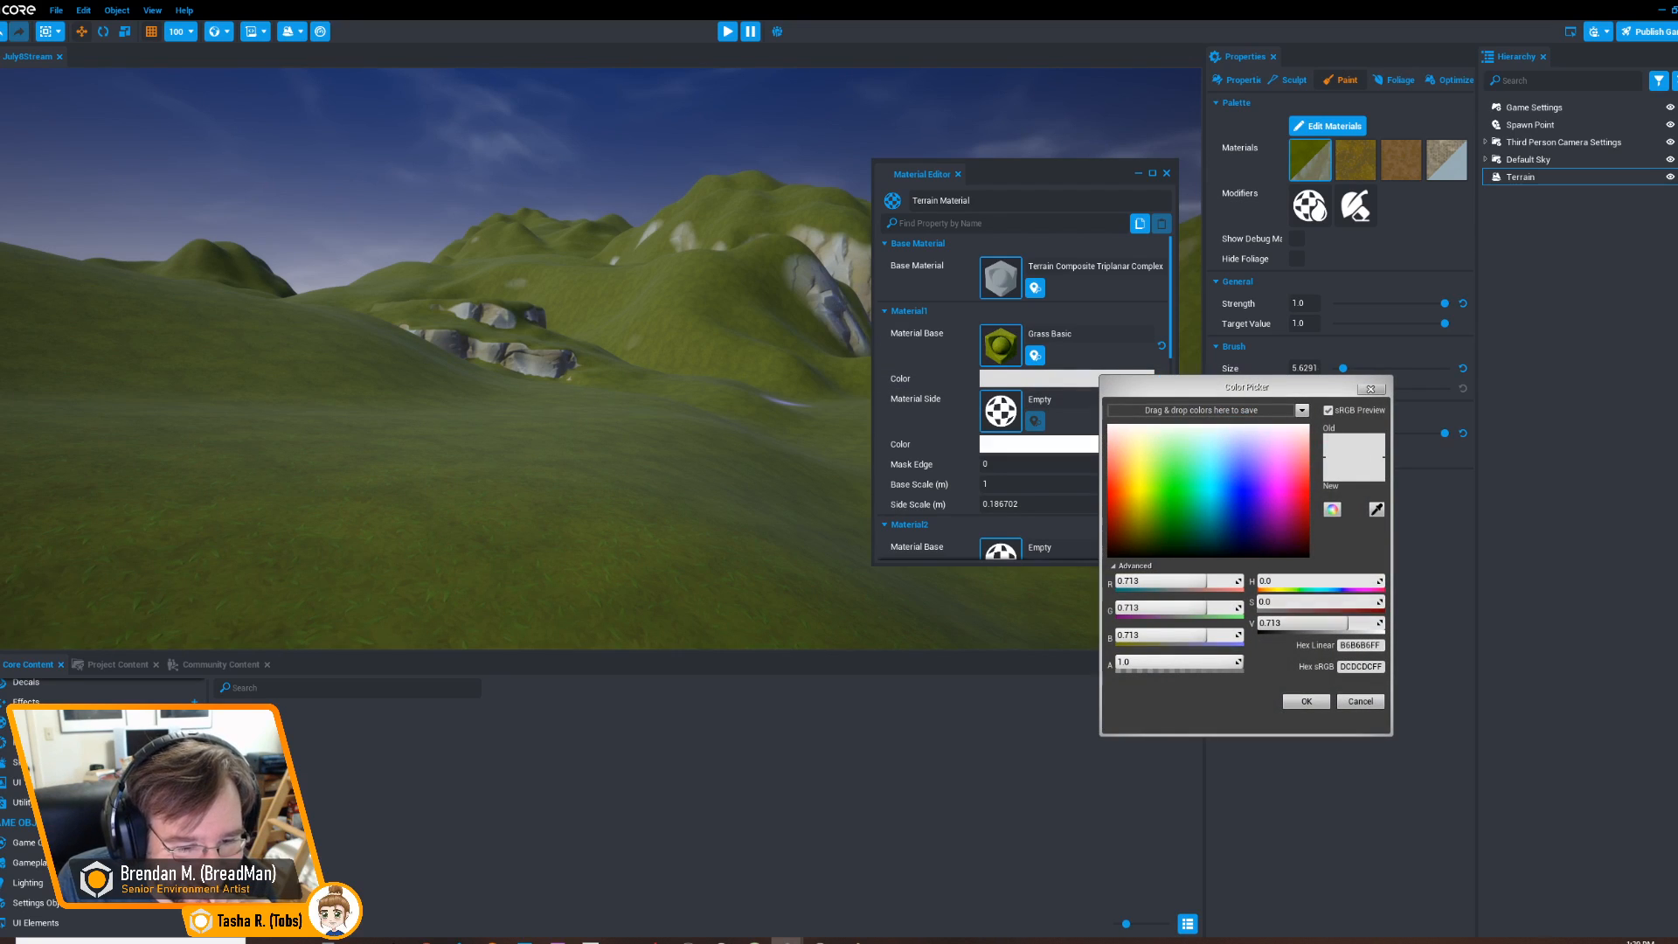
drag(1346, 623, 1369, 623)
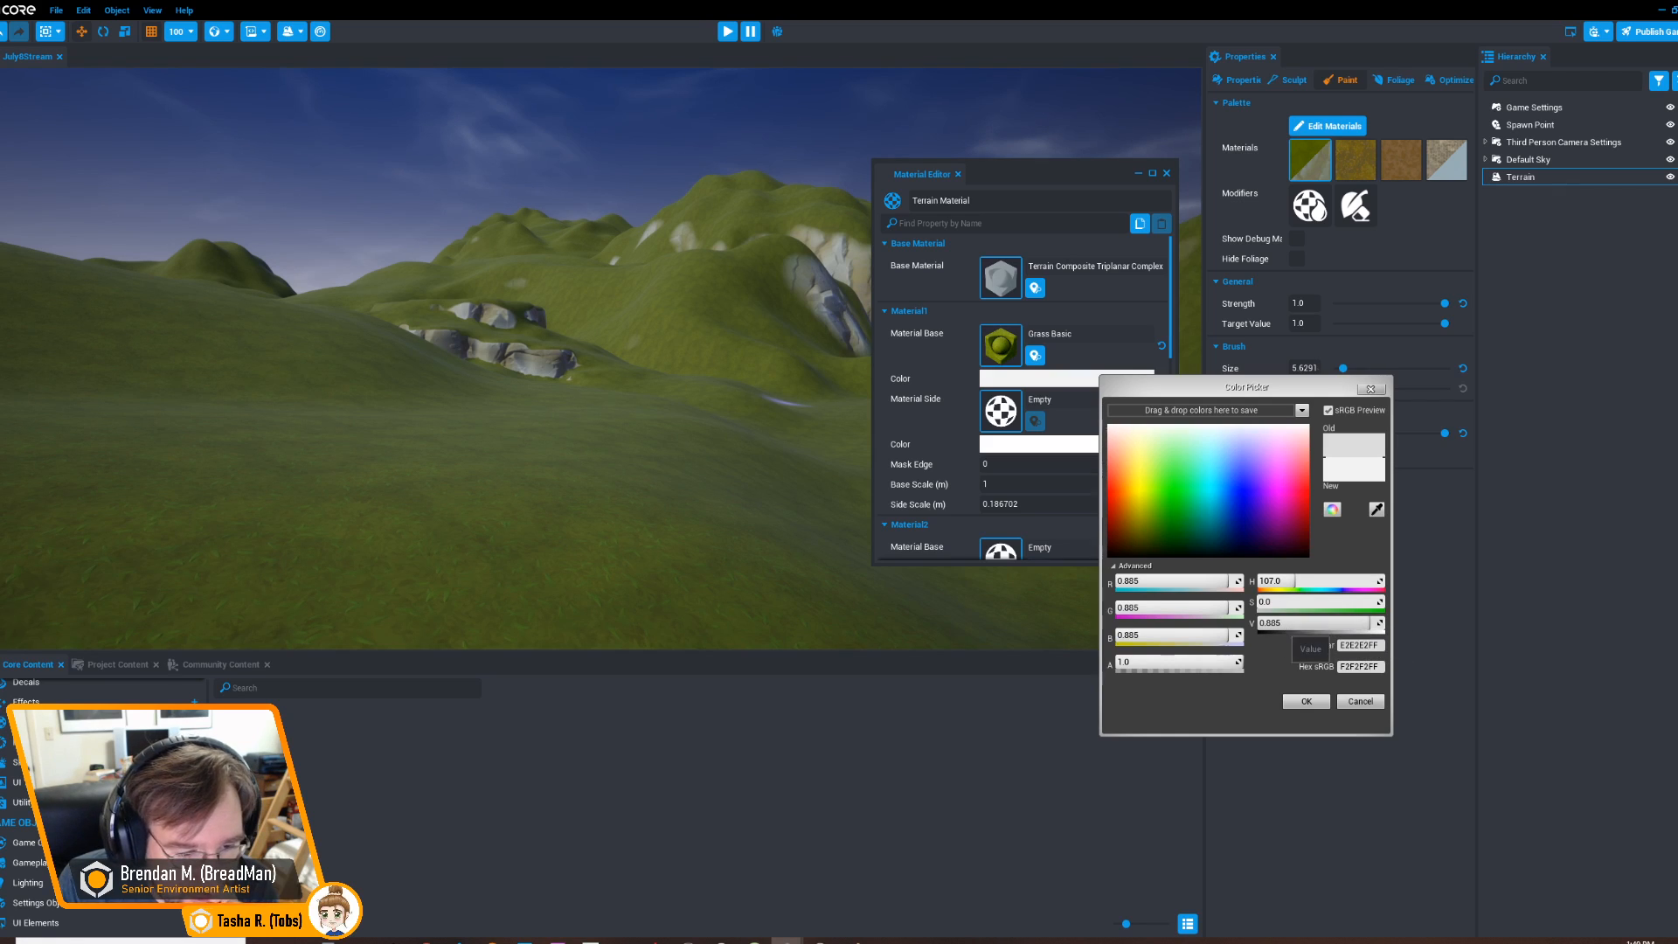
click(1157, 543)
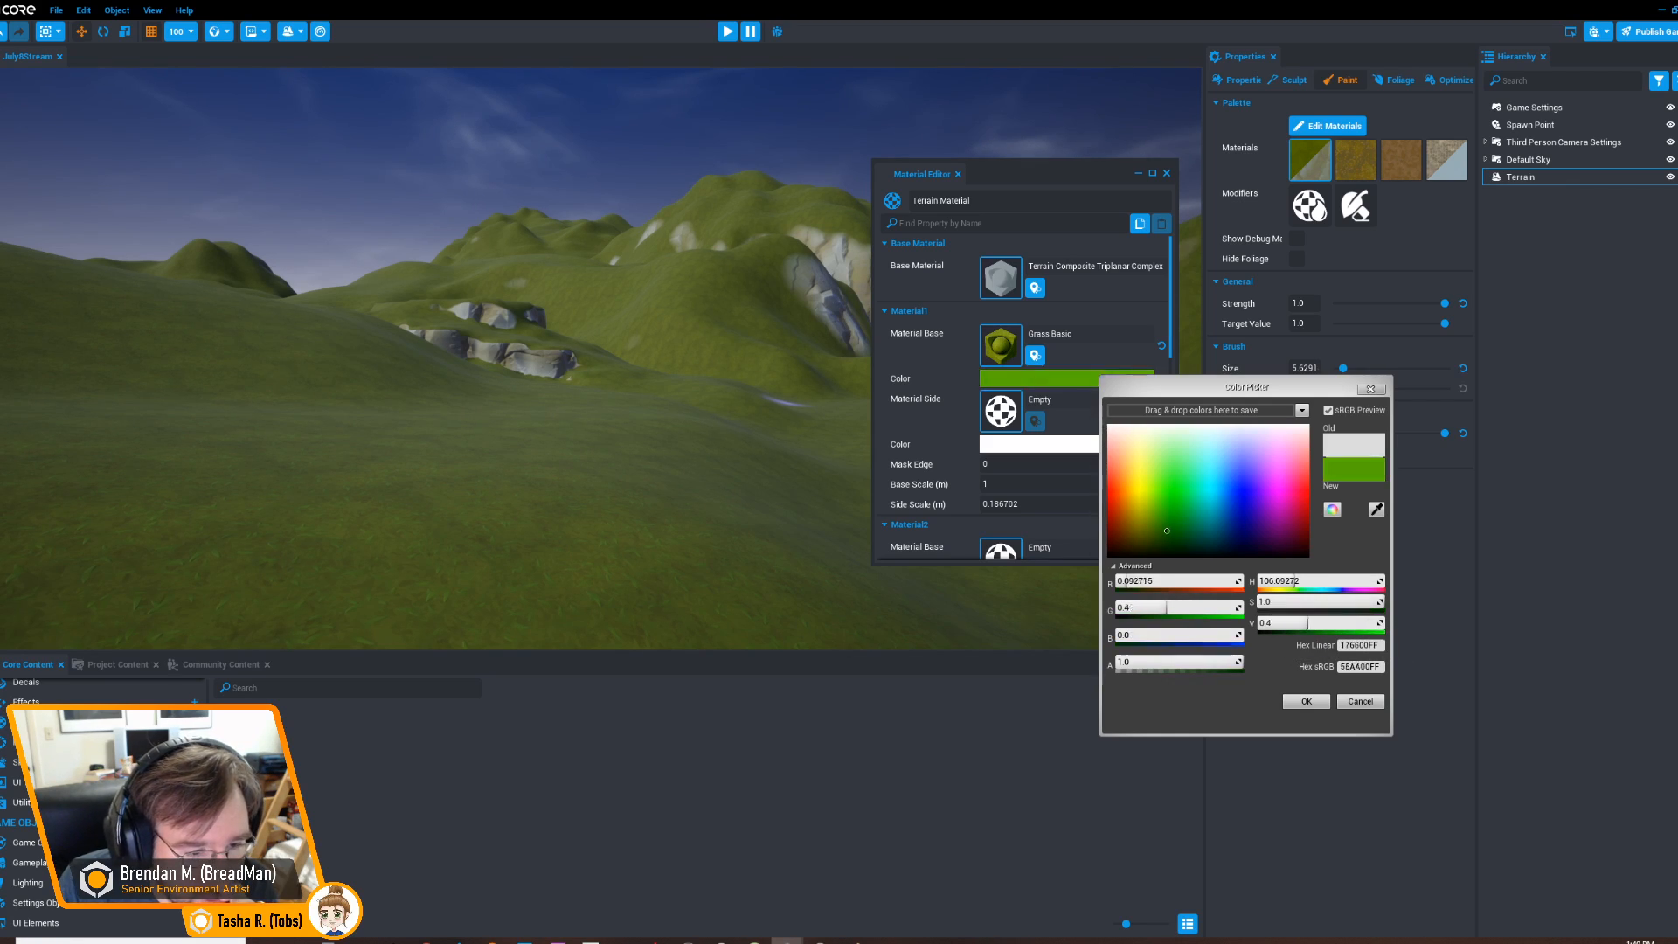
click(1306, 702)
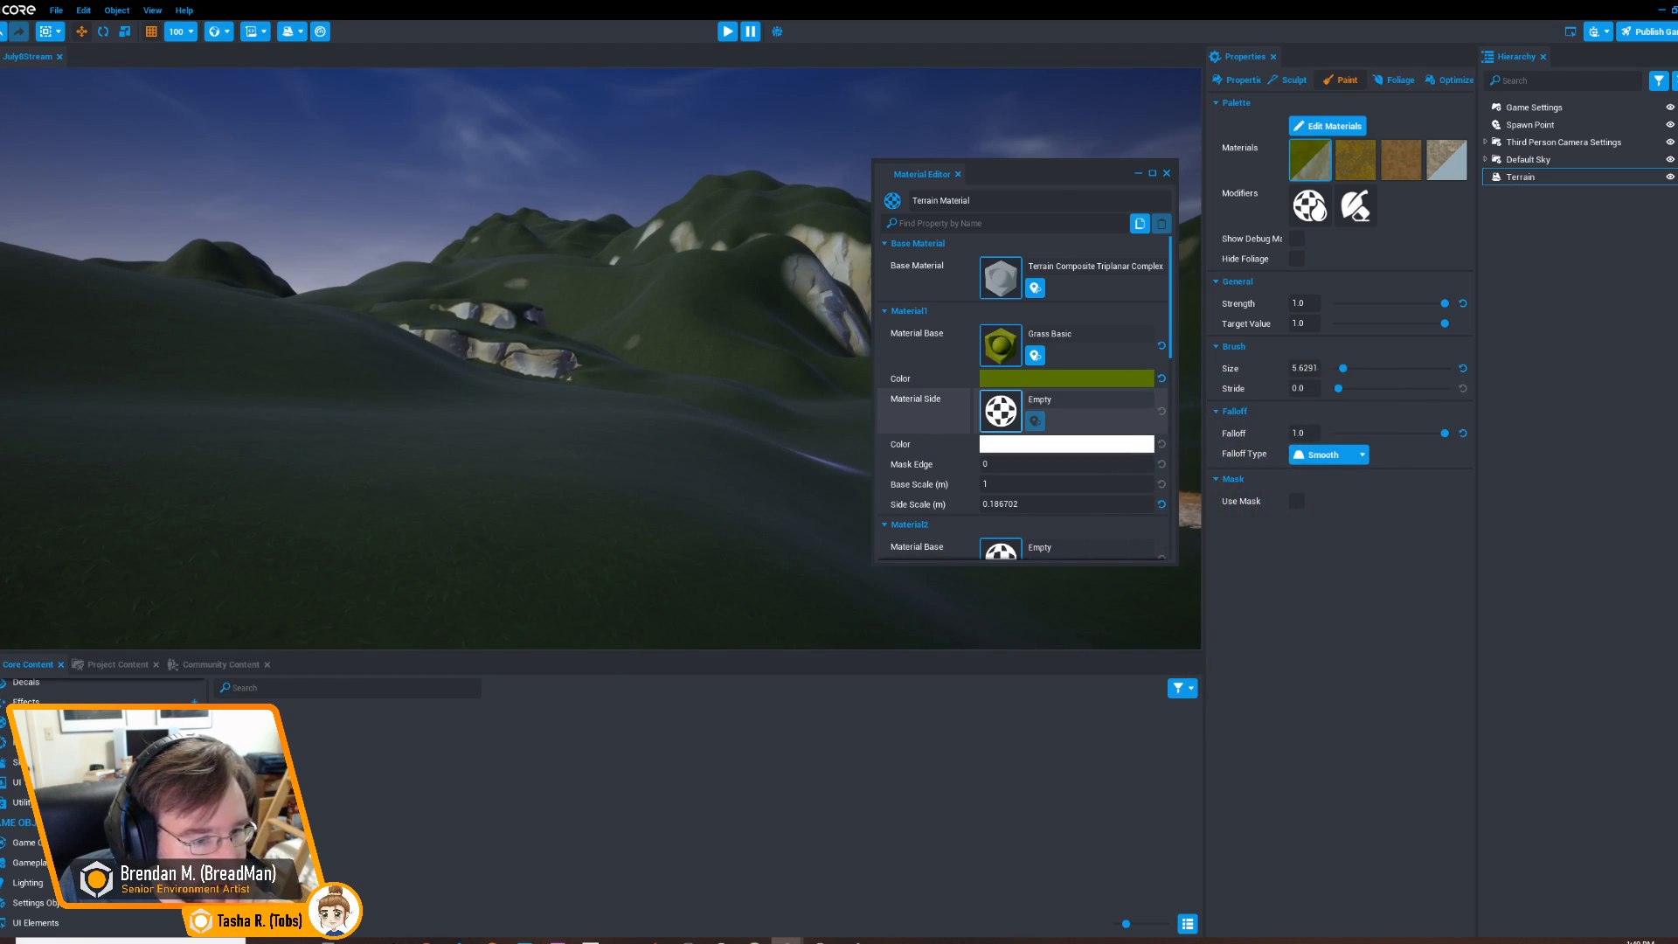
Change Material1's grass color to a muted green with hue about 89.4, saturation 0.453 and value 0.551
click(1066, 378)
drag(1112, 548, 1113, 496)
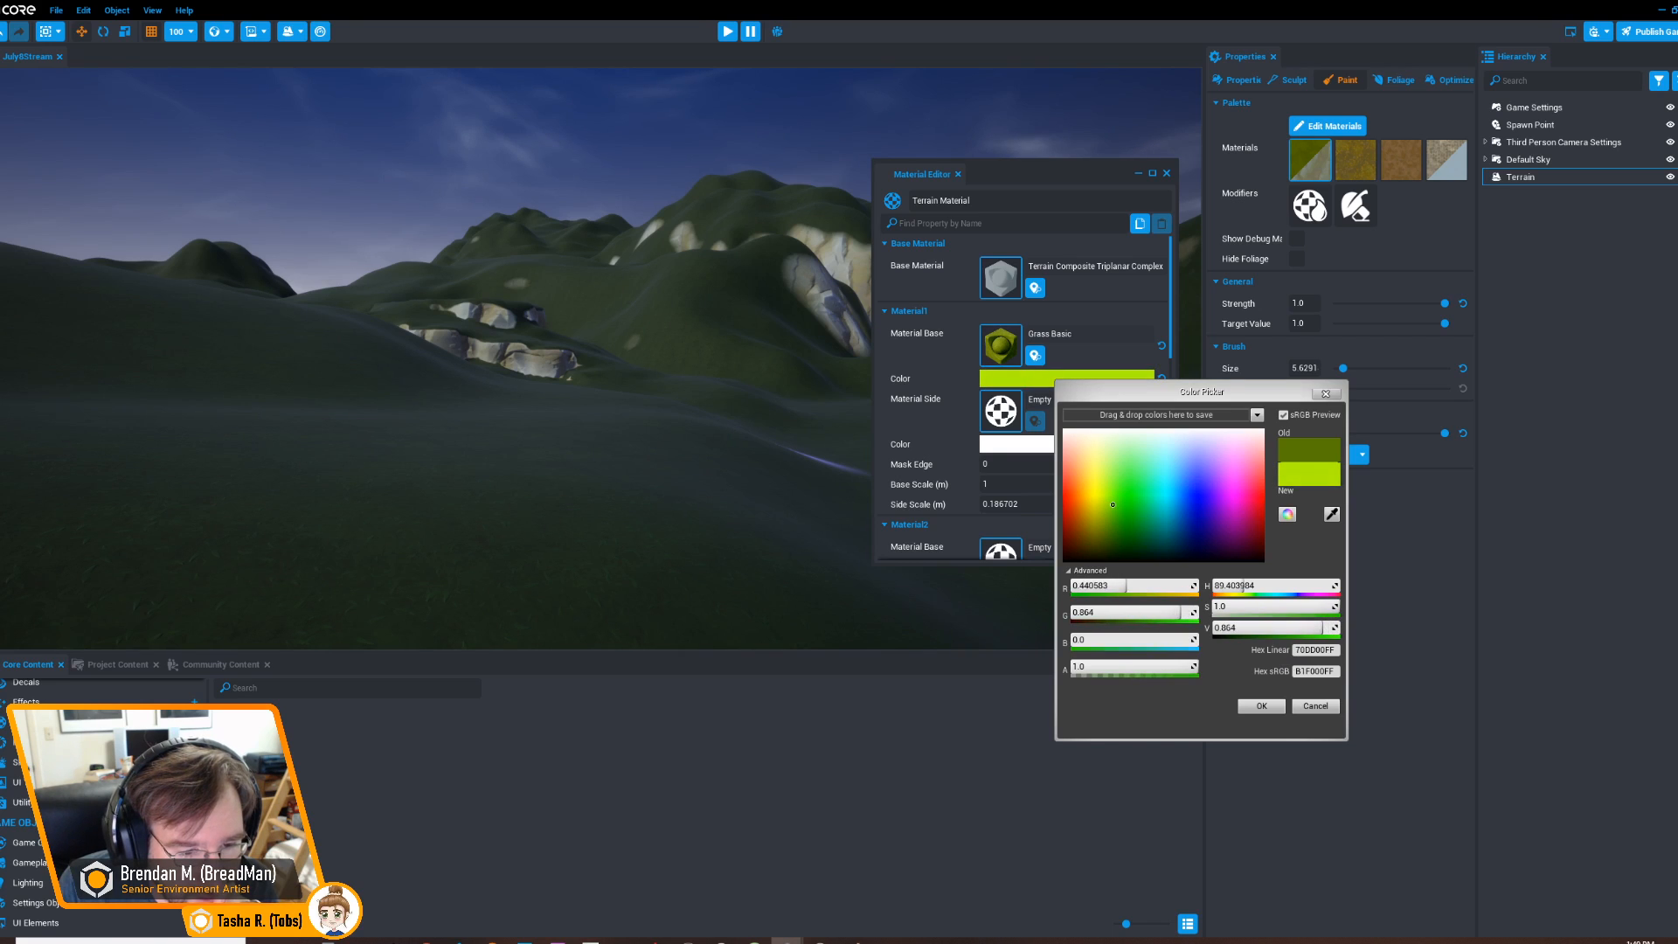
mouse_move(1303, 607)
mouse_down()
mouse_move(1240, 607)
mouse_move(1302, 628)
mouse_move(1281, 627)
mouse_up()
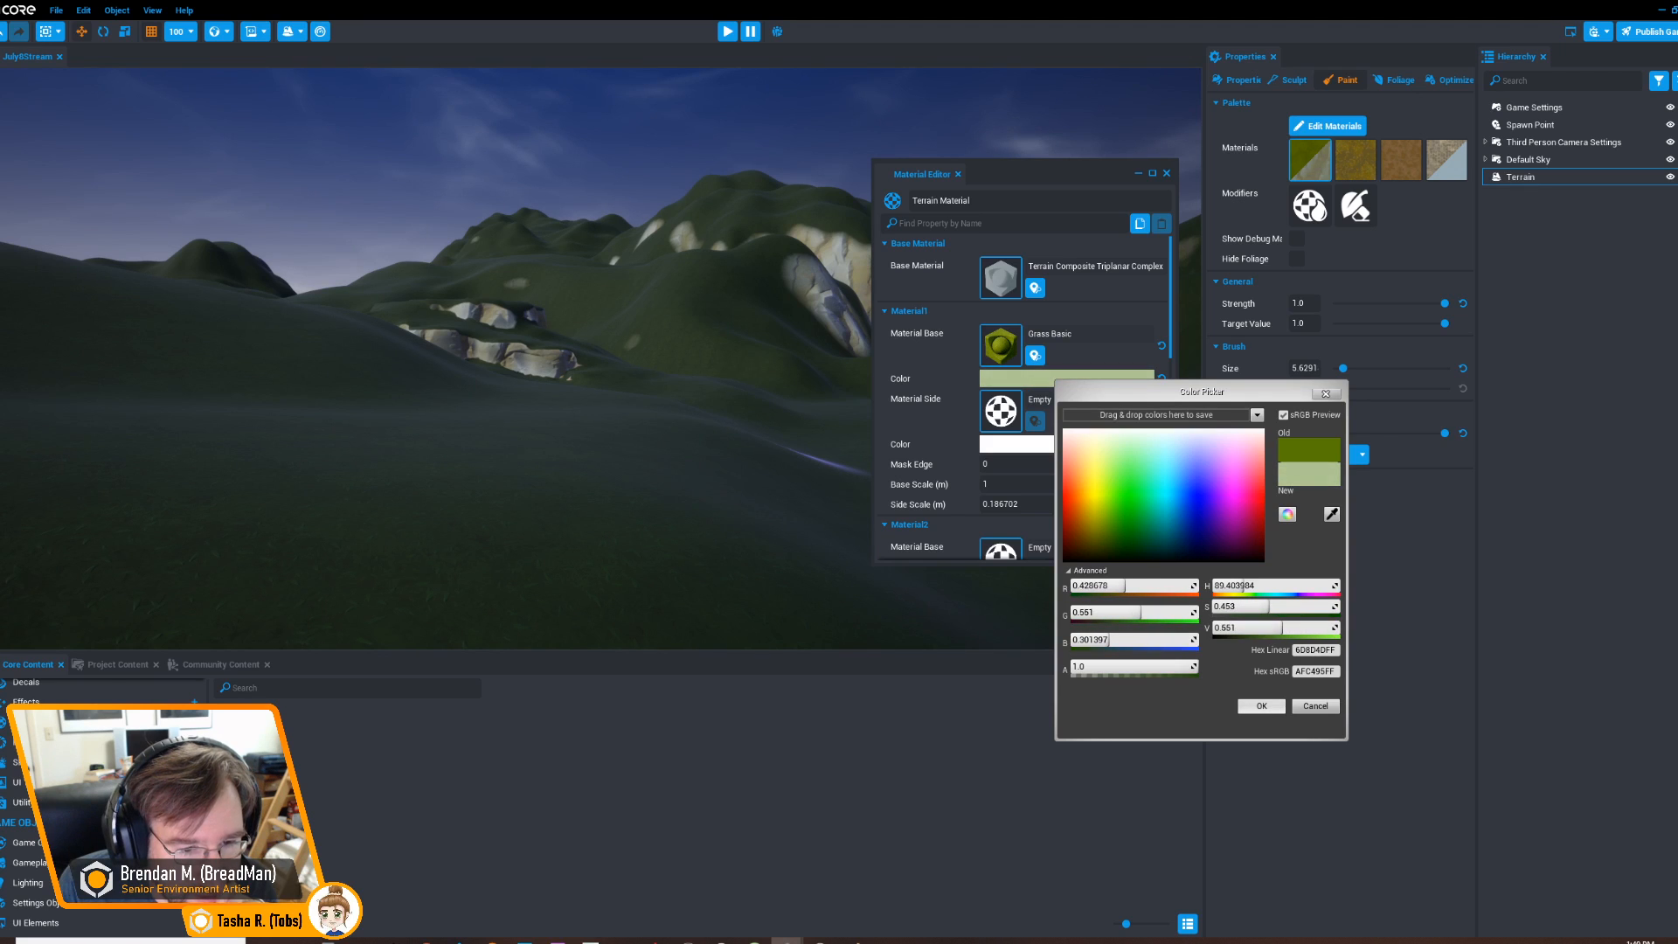
click(1261, 706)
right_drag(734, 529, 253, 511)
right_drag(524, 498, 602, 533)
Reduce the grass color's saturation to 0.281, brighten its value, and close the terrain material editor
click(1066, 377)
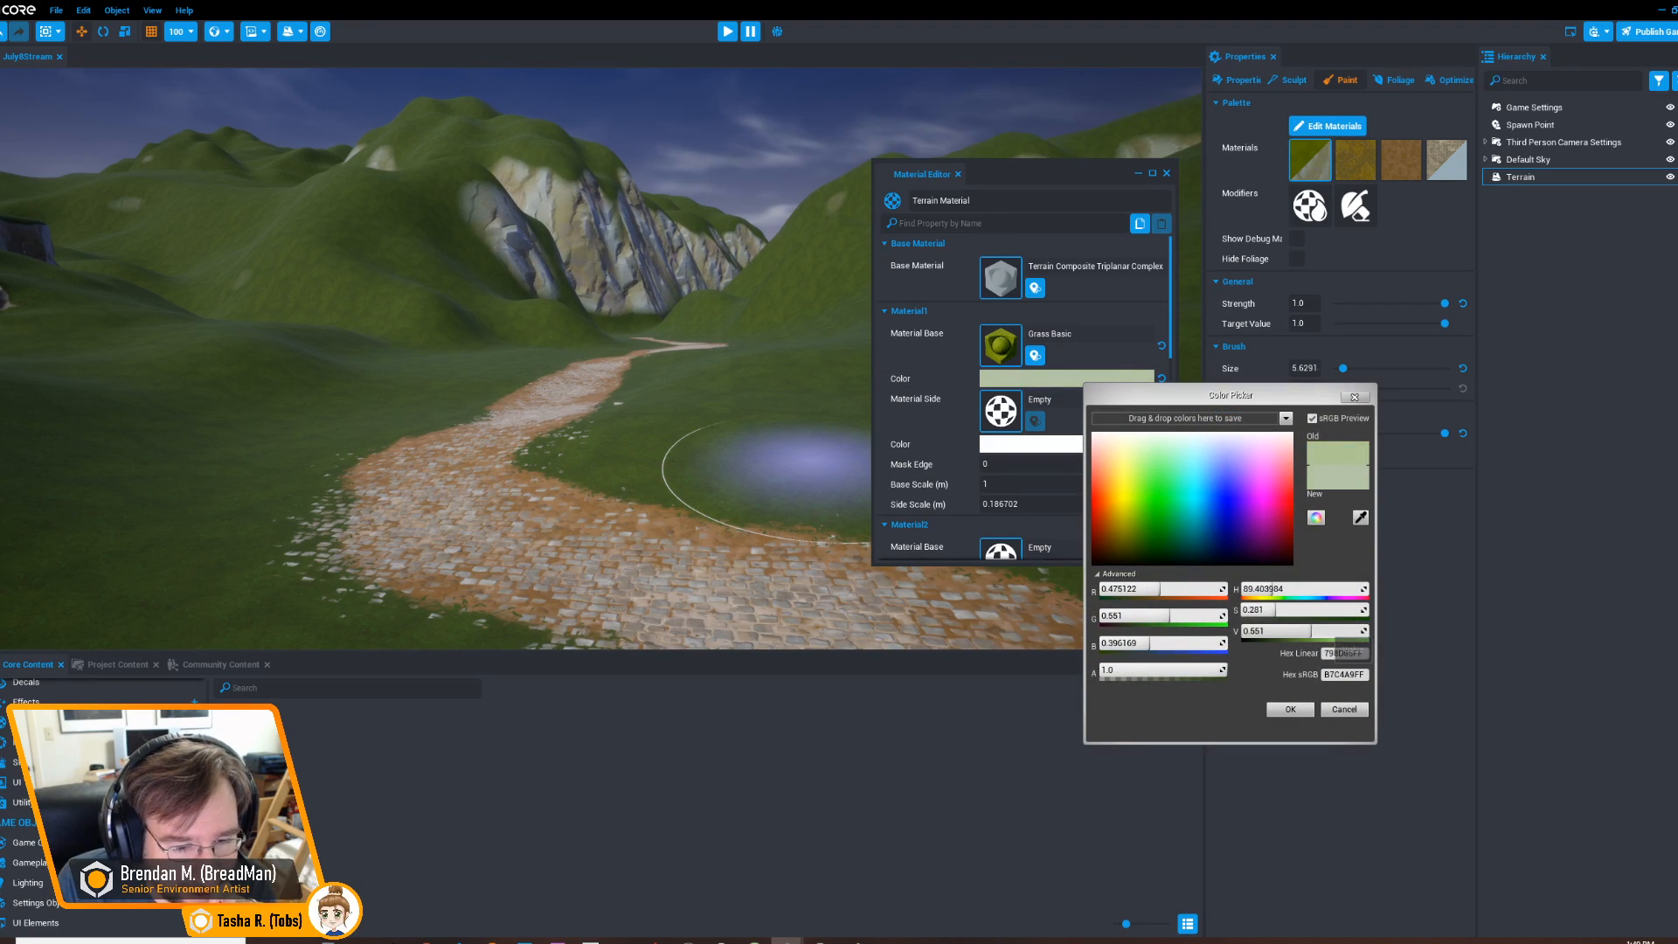
drag(1311, 631, 1343, 631)
click(1289, 708)
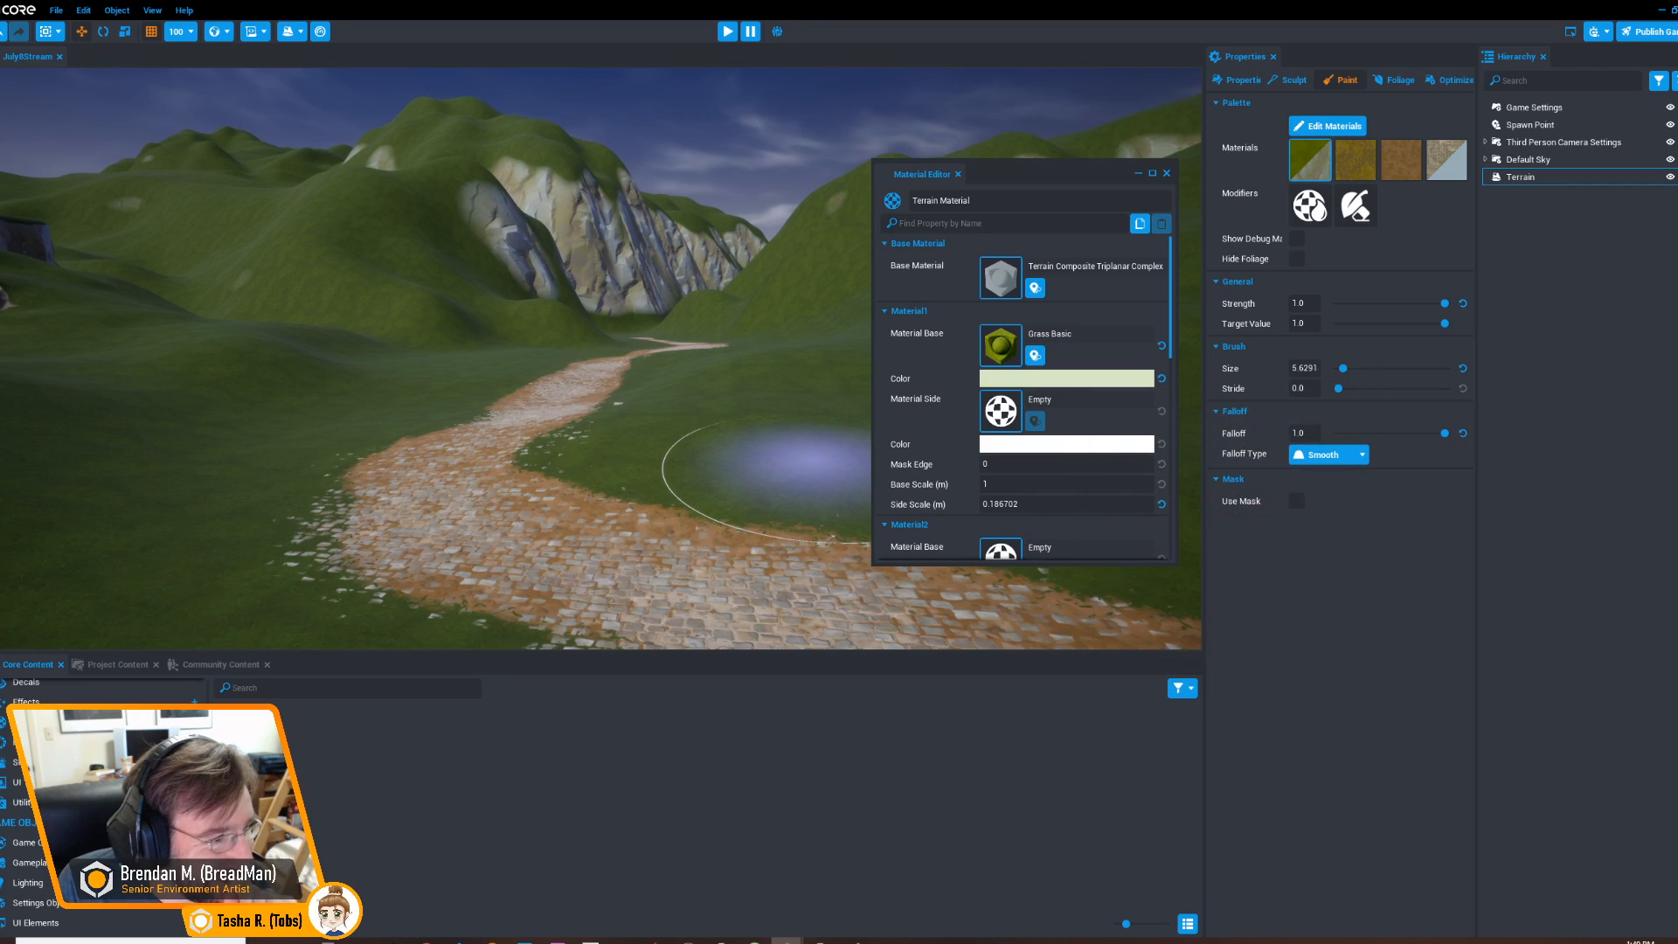
mouse_move(464, 502)
right_down()
mouse_move(479, 490)
mouse_move(446, 481)
right_up()
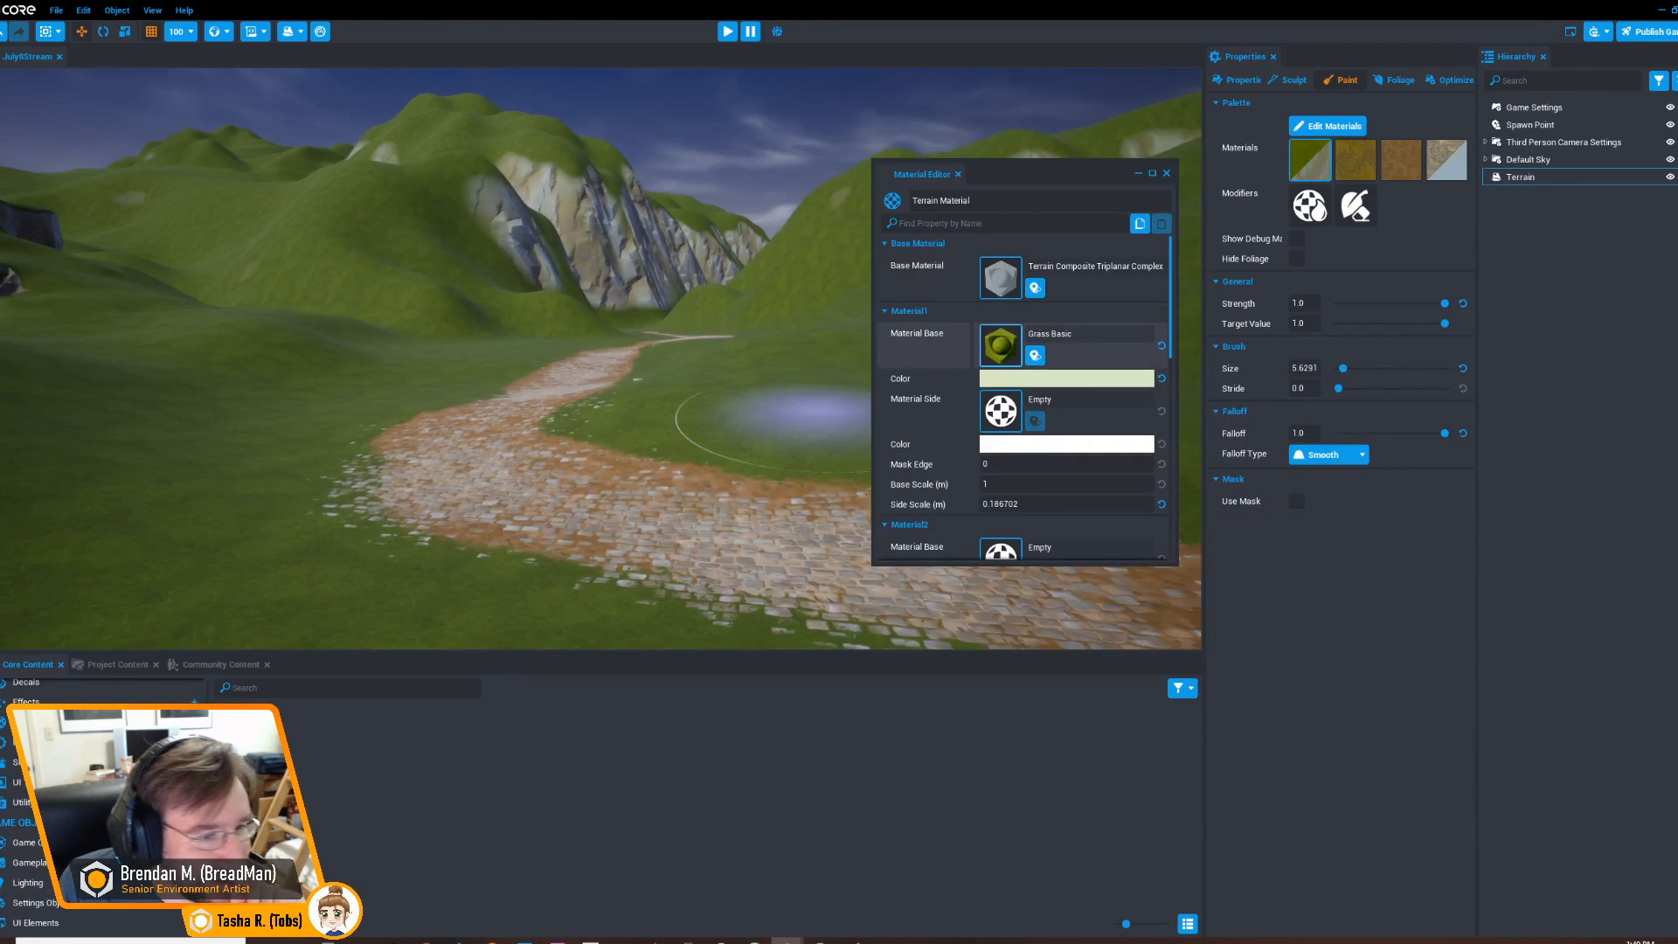
click(1166, 174)
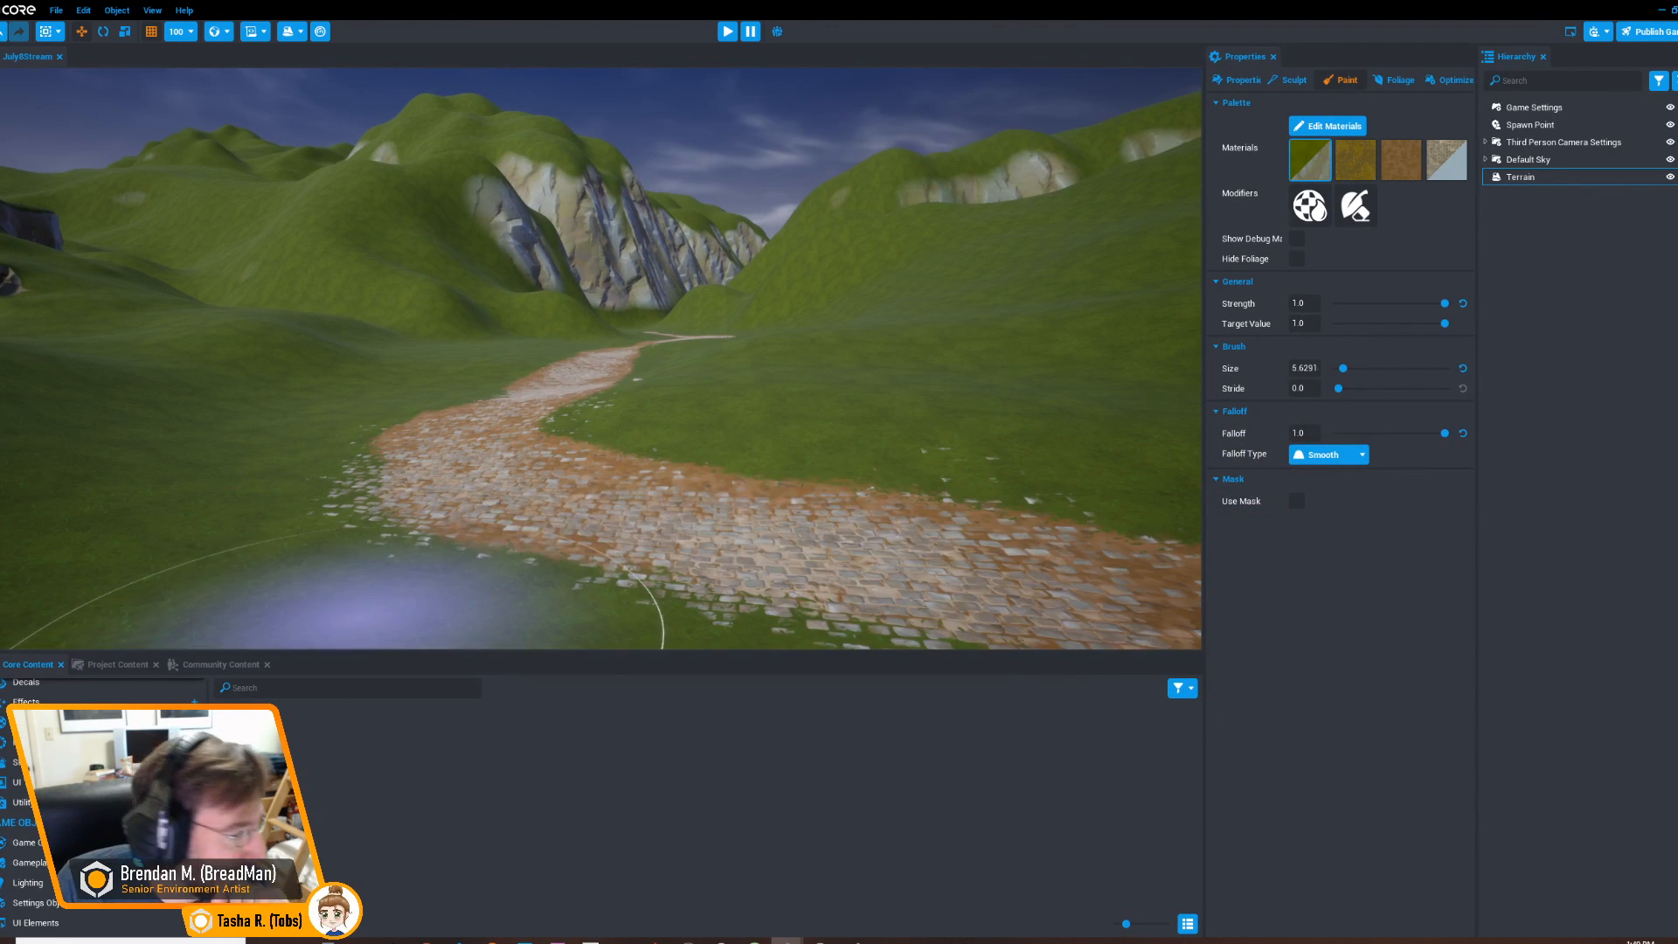
Find Grass Tall in the core content by searching for grass, and place one clump on the lawn beside the path
click(347, 687)
text(gras)
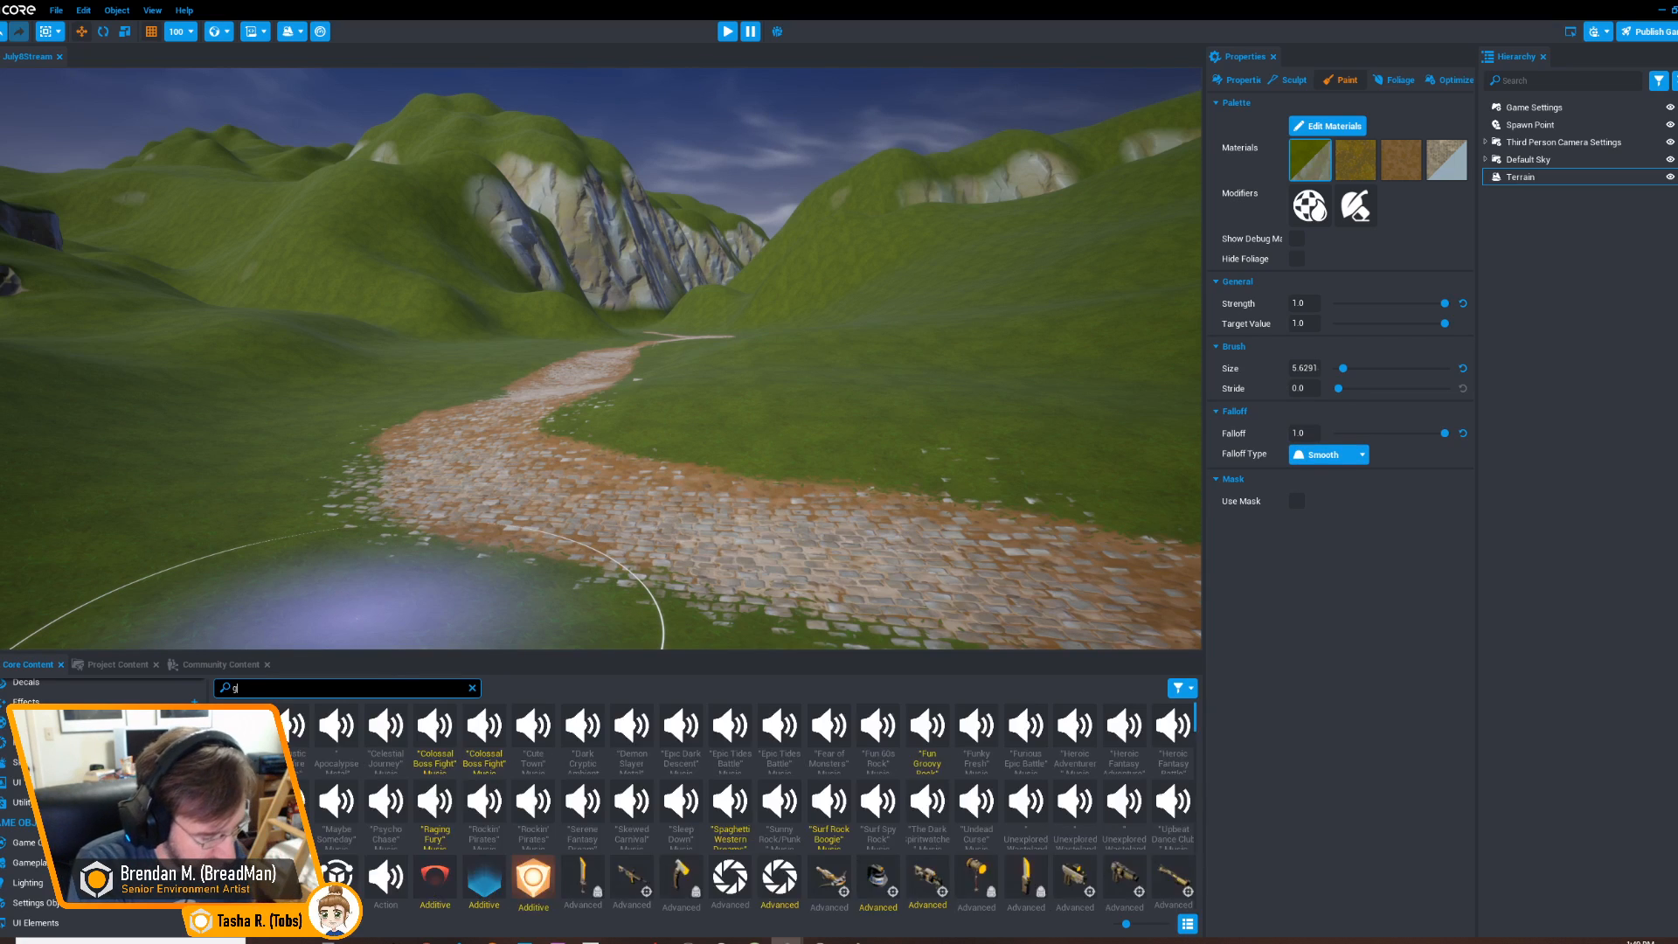
key(w)
right_drag(802, 546, 765, 587)
drag(628, 729, 708, 406)
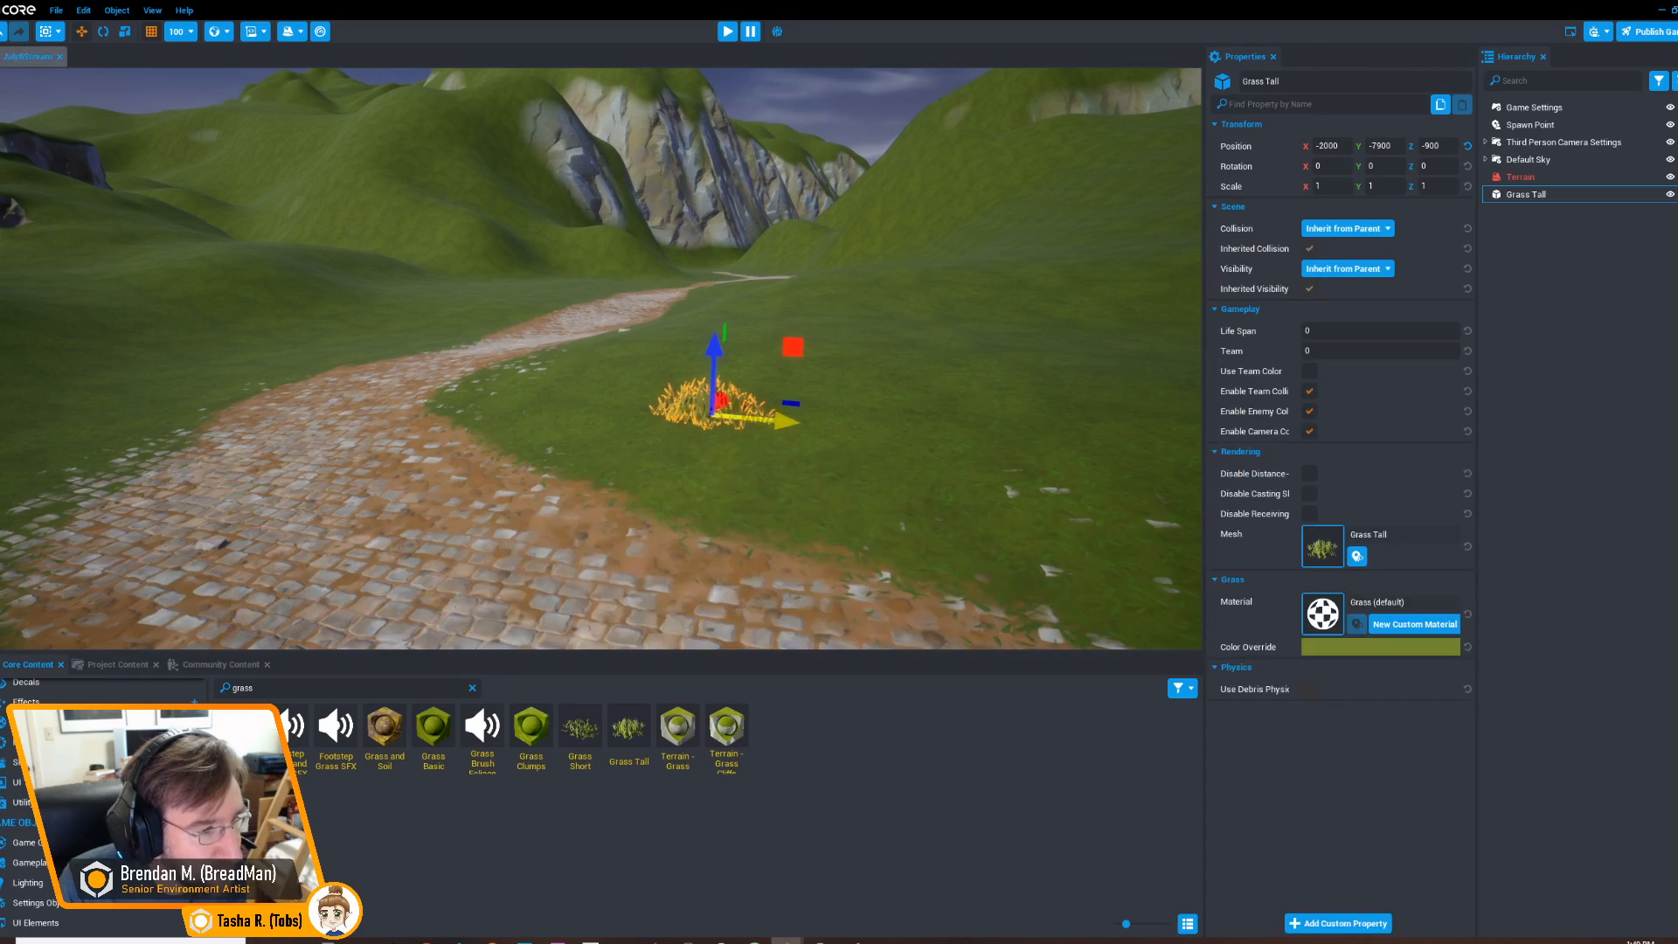
key(f)
key(Escape)
mouse_move(708, 407)
right_down()
mouse_move(471, 407)
mouse_move(686, 420)
right_up()
key(d)
key(a)
key(s)
click(686, 420)
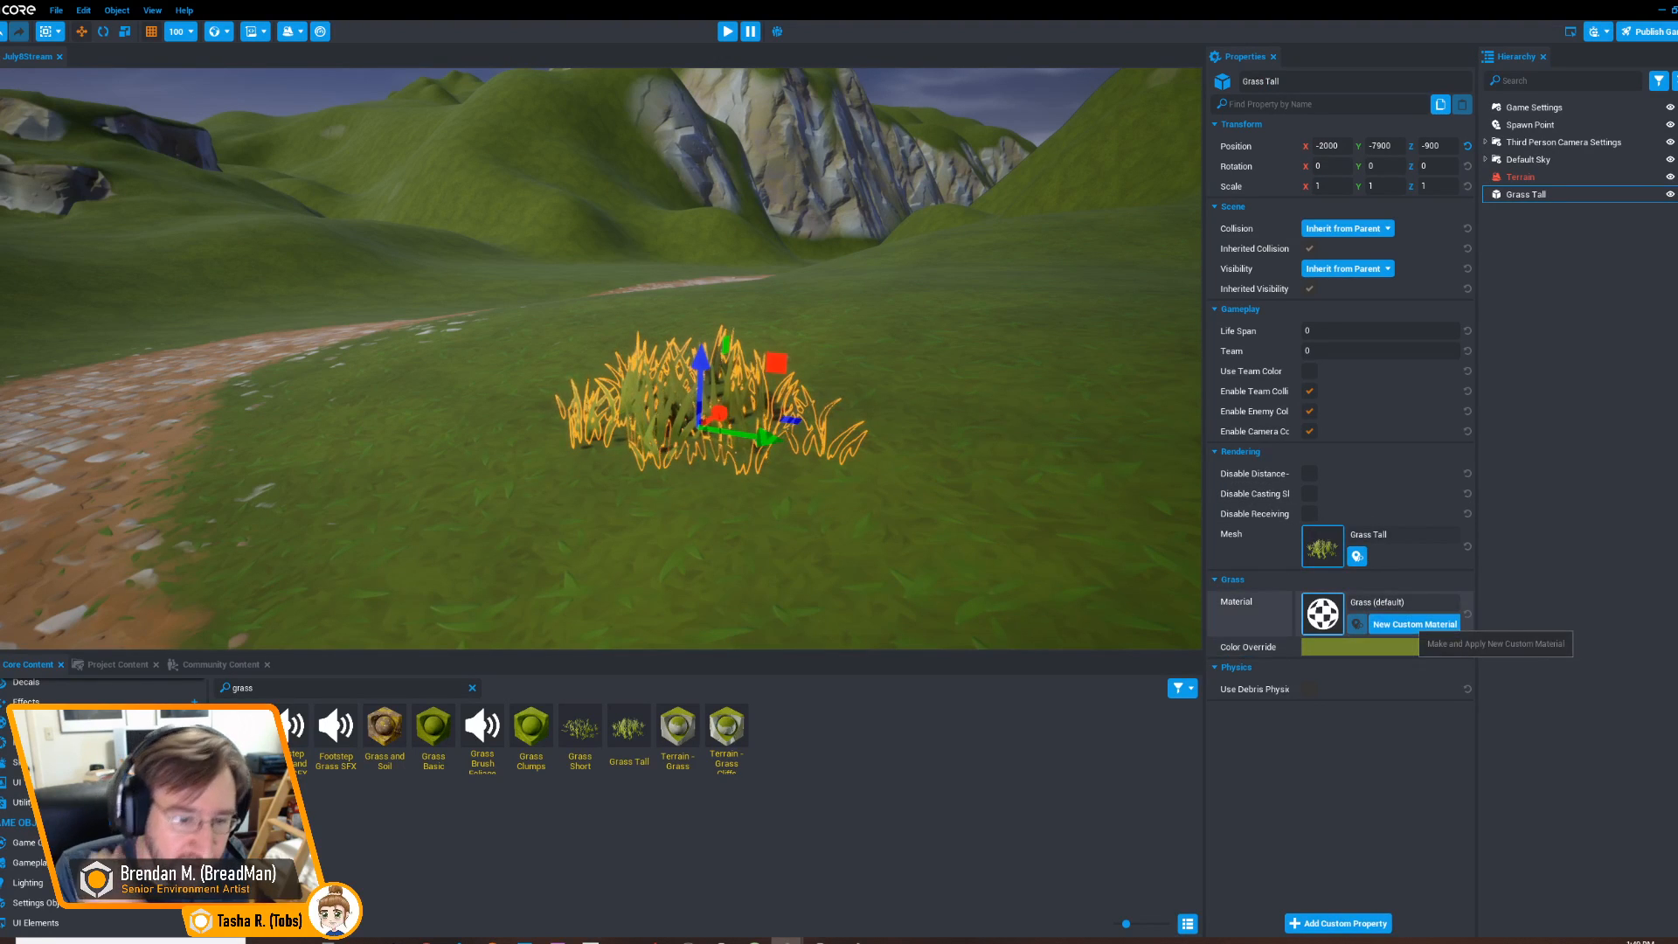
Create a custom material for the grass clump and rename it Darker Grass Tall
click(1414, 624)
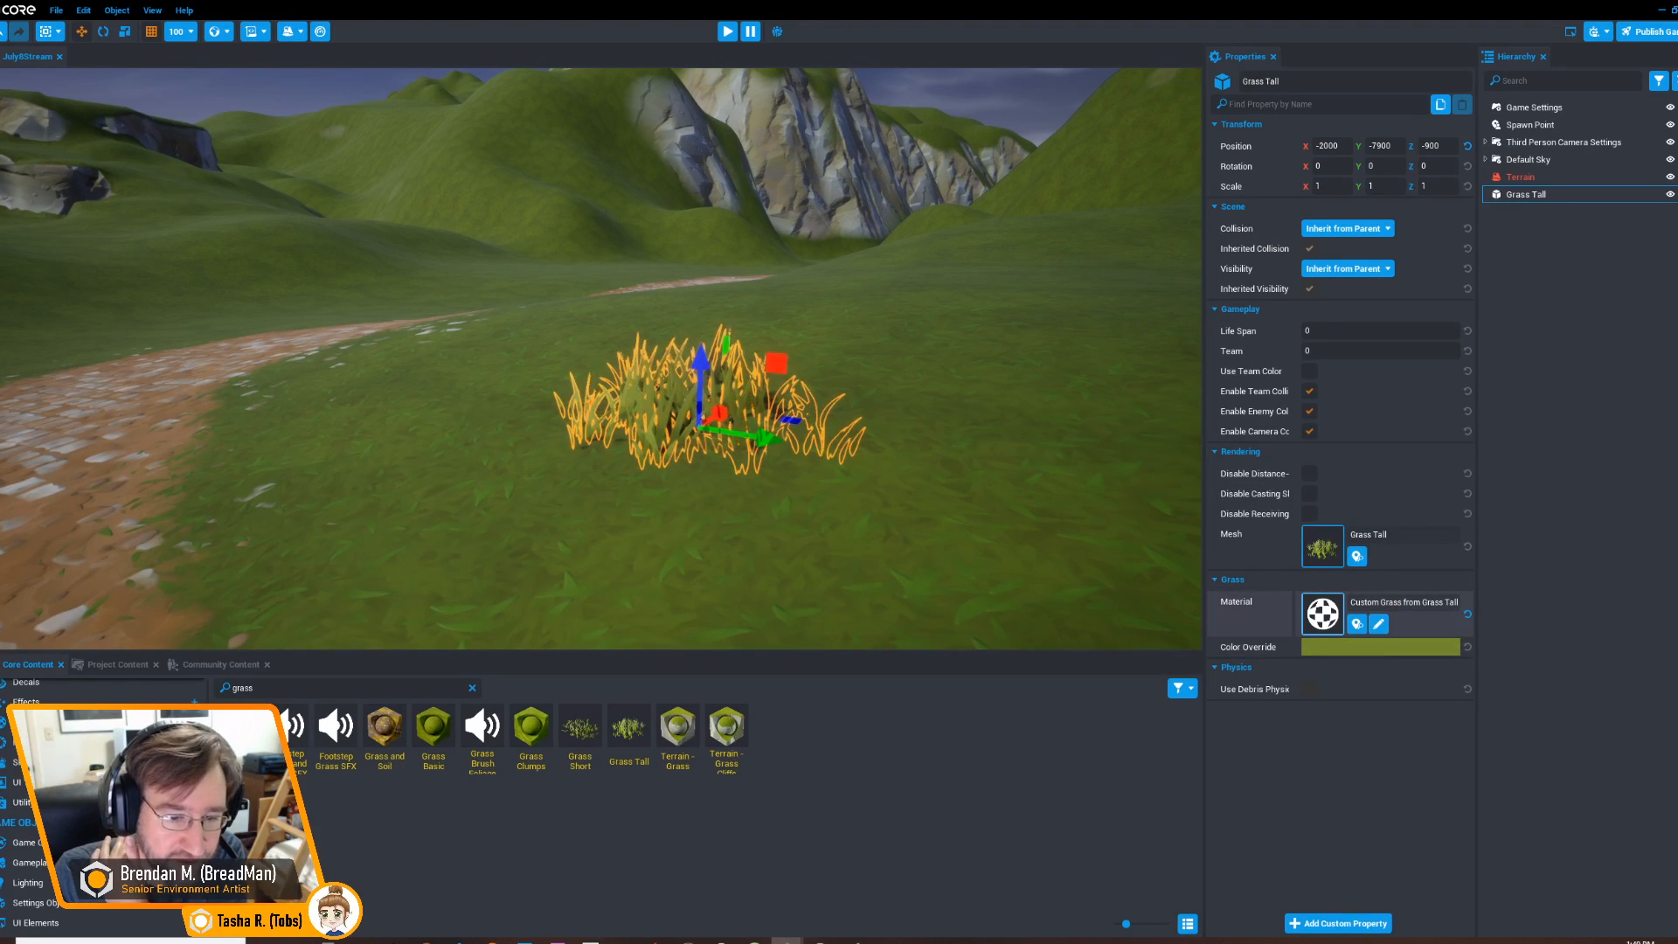
click(1378, 623)
drag(838, 279, 954, 241)
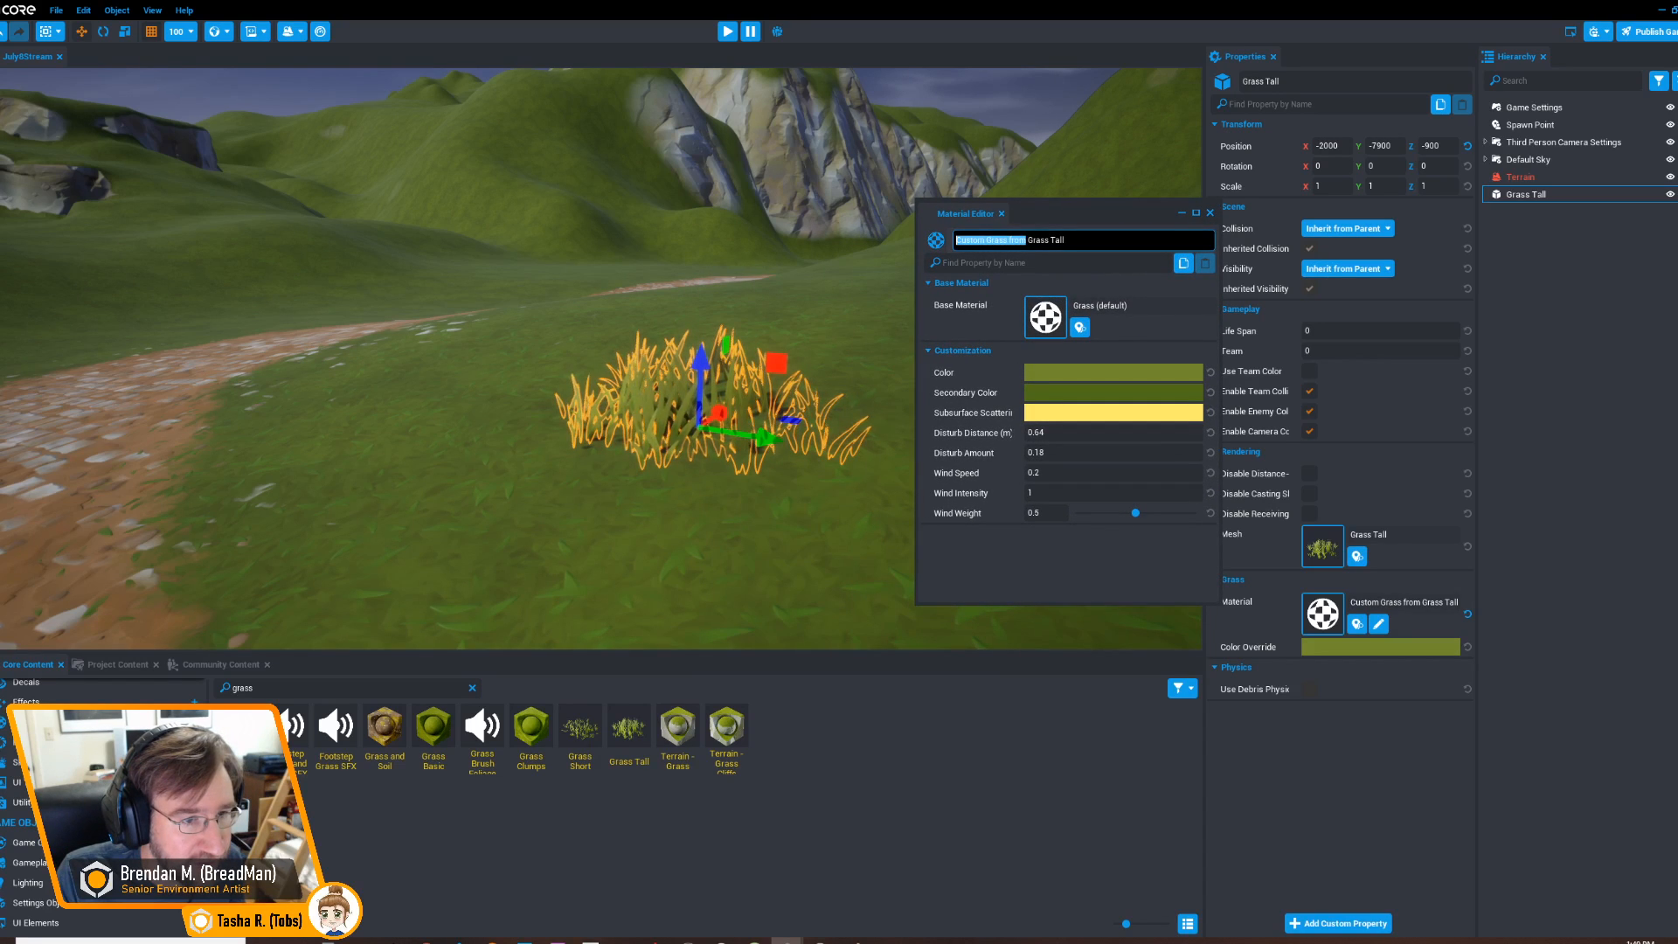
text(Darker)
key(Return)
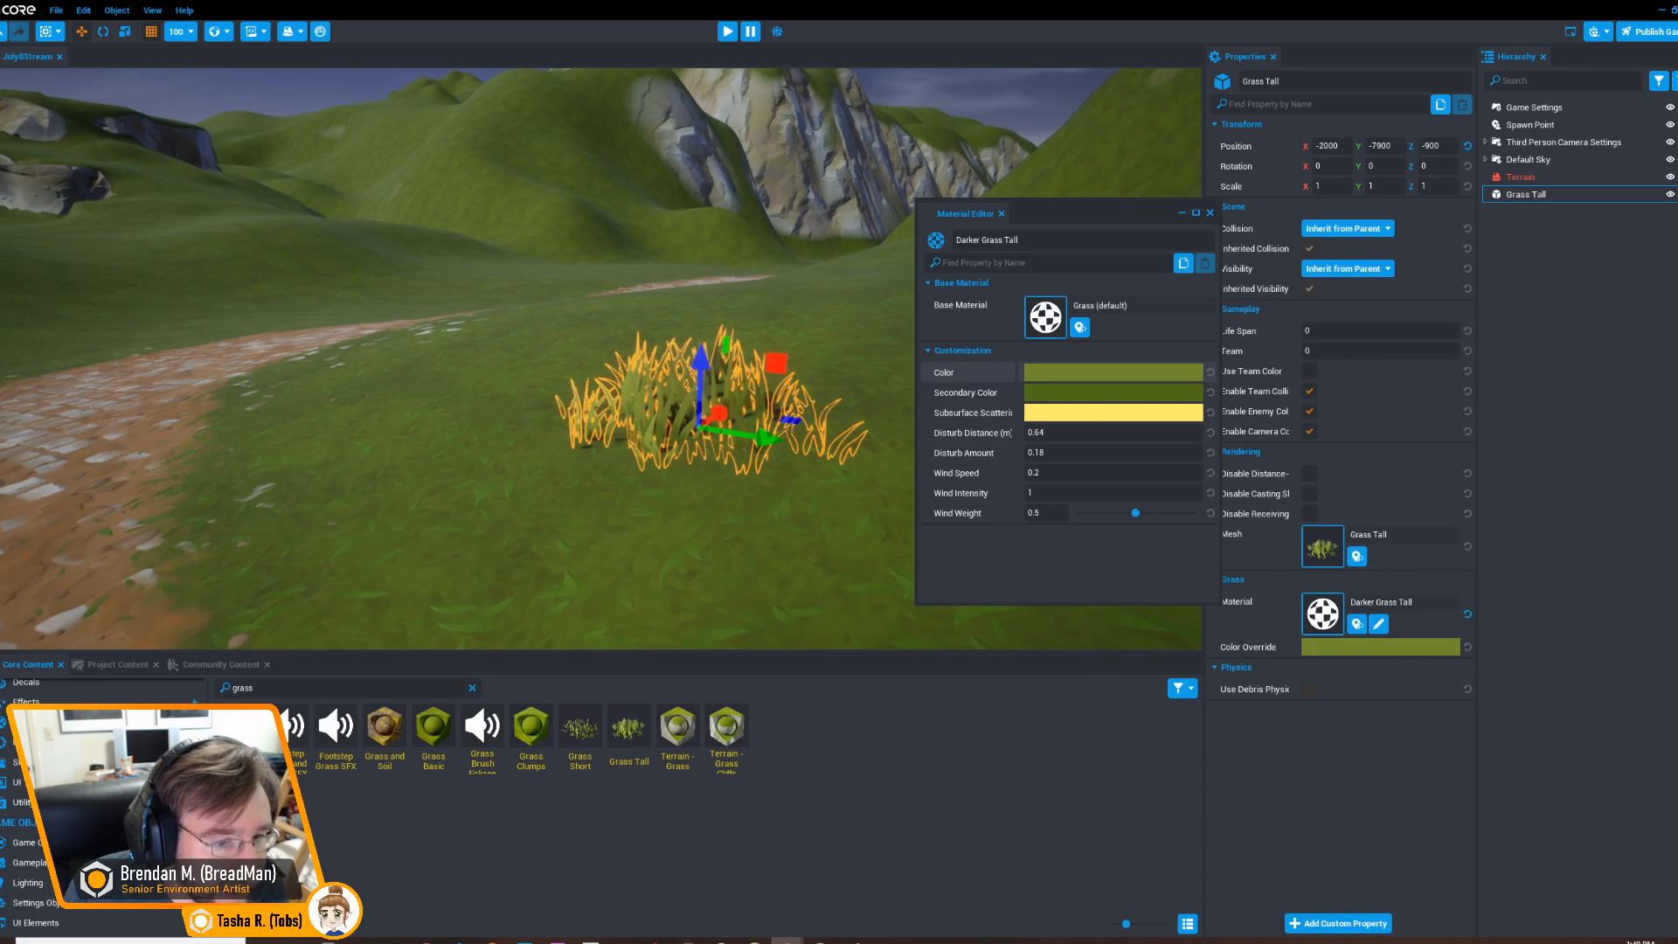
Darken the Darker Grass Tall material's main color to a value of 0.166, lower it slightly further, and close the material editor
click(1112, 372)
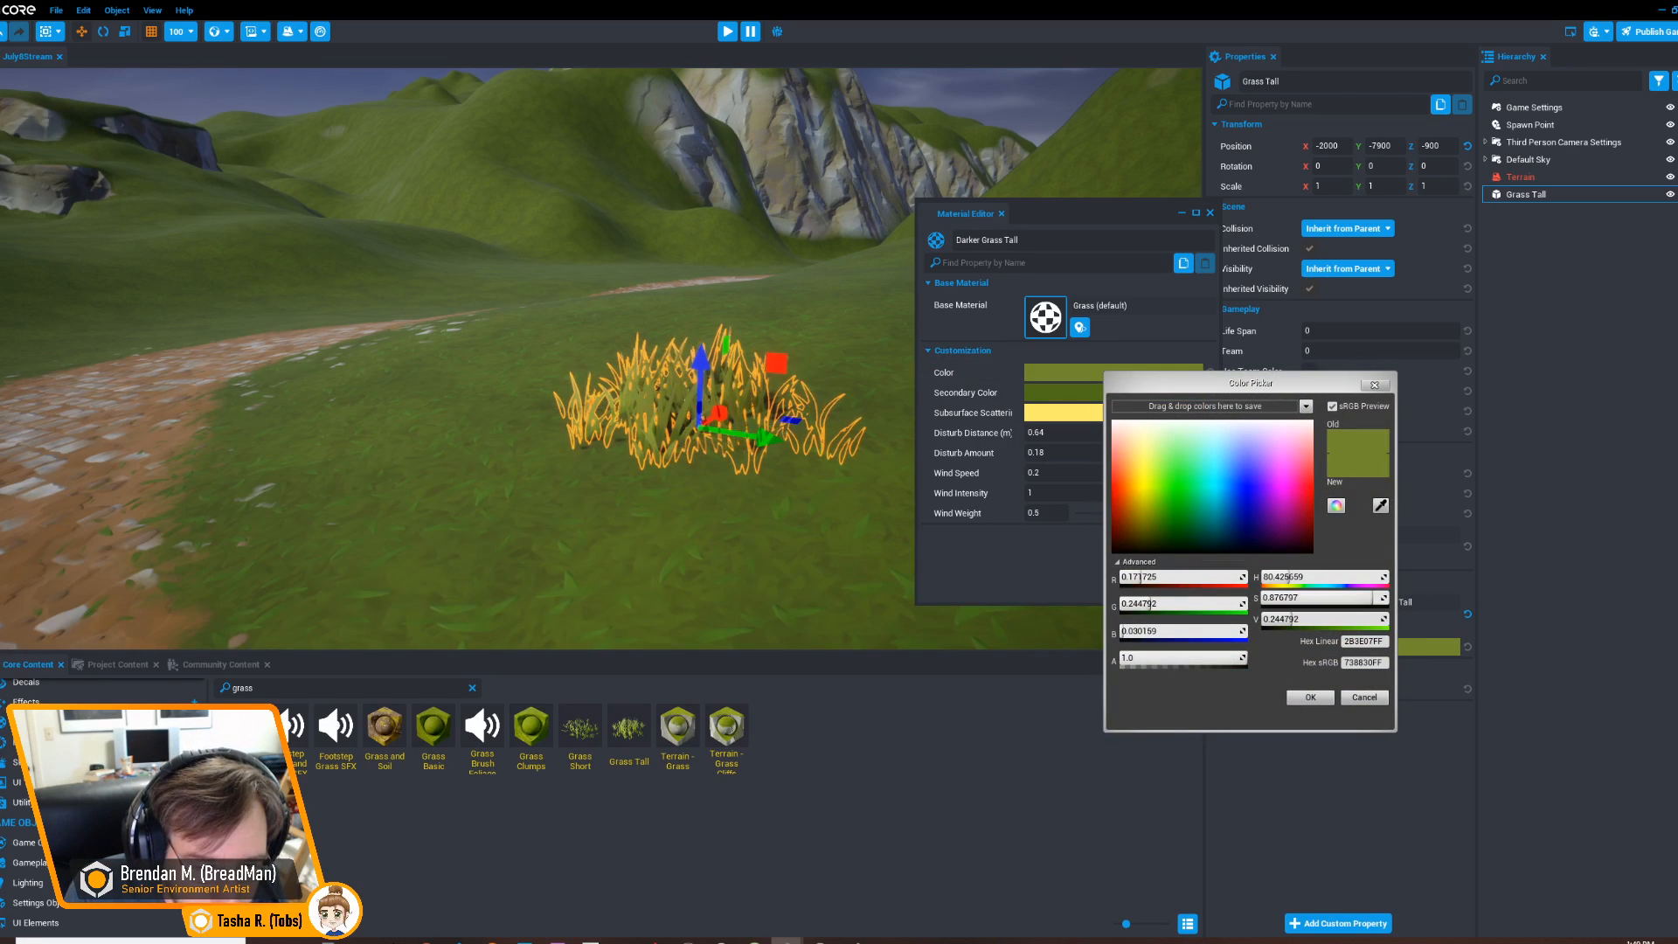
drag(1289, 619, 1281, 619)
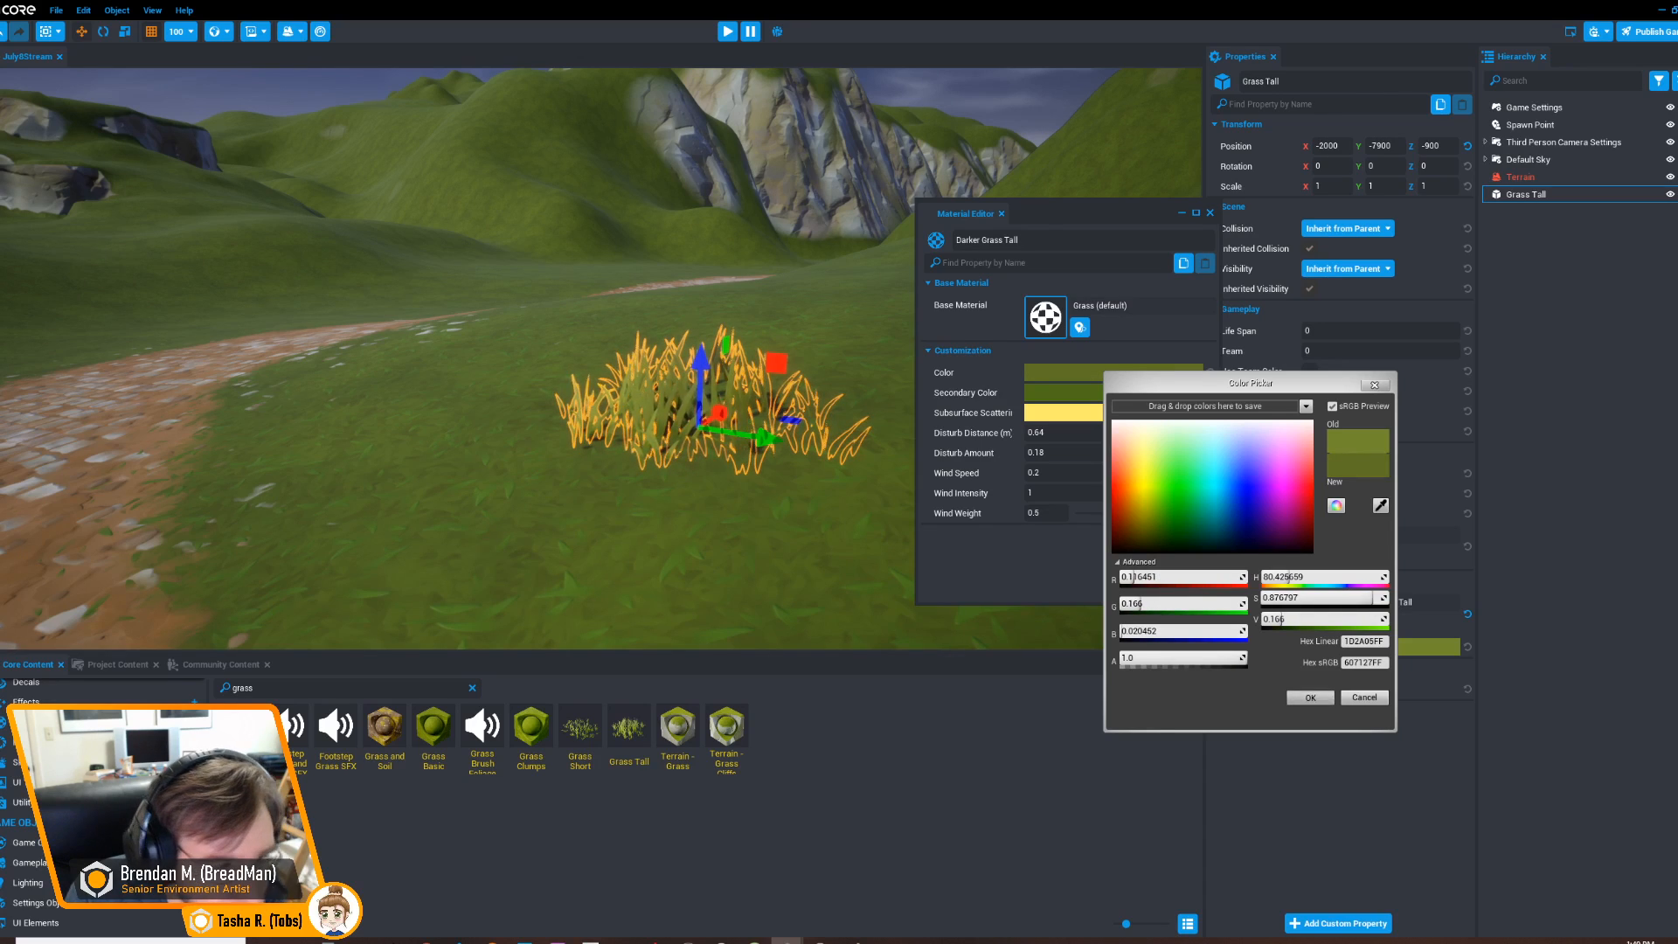
click(1310, 696)
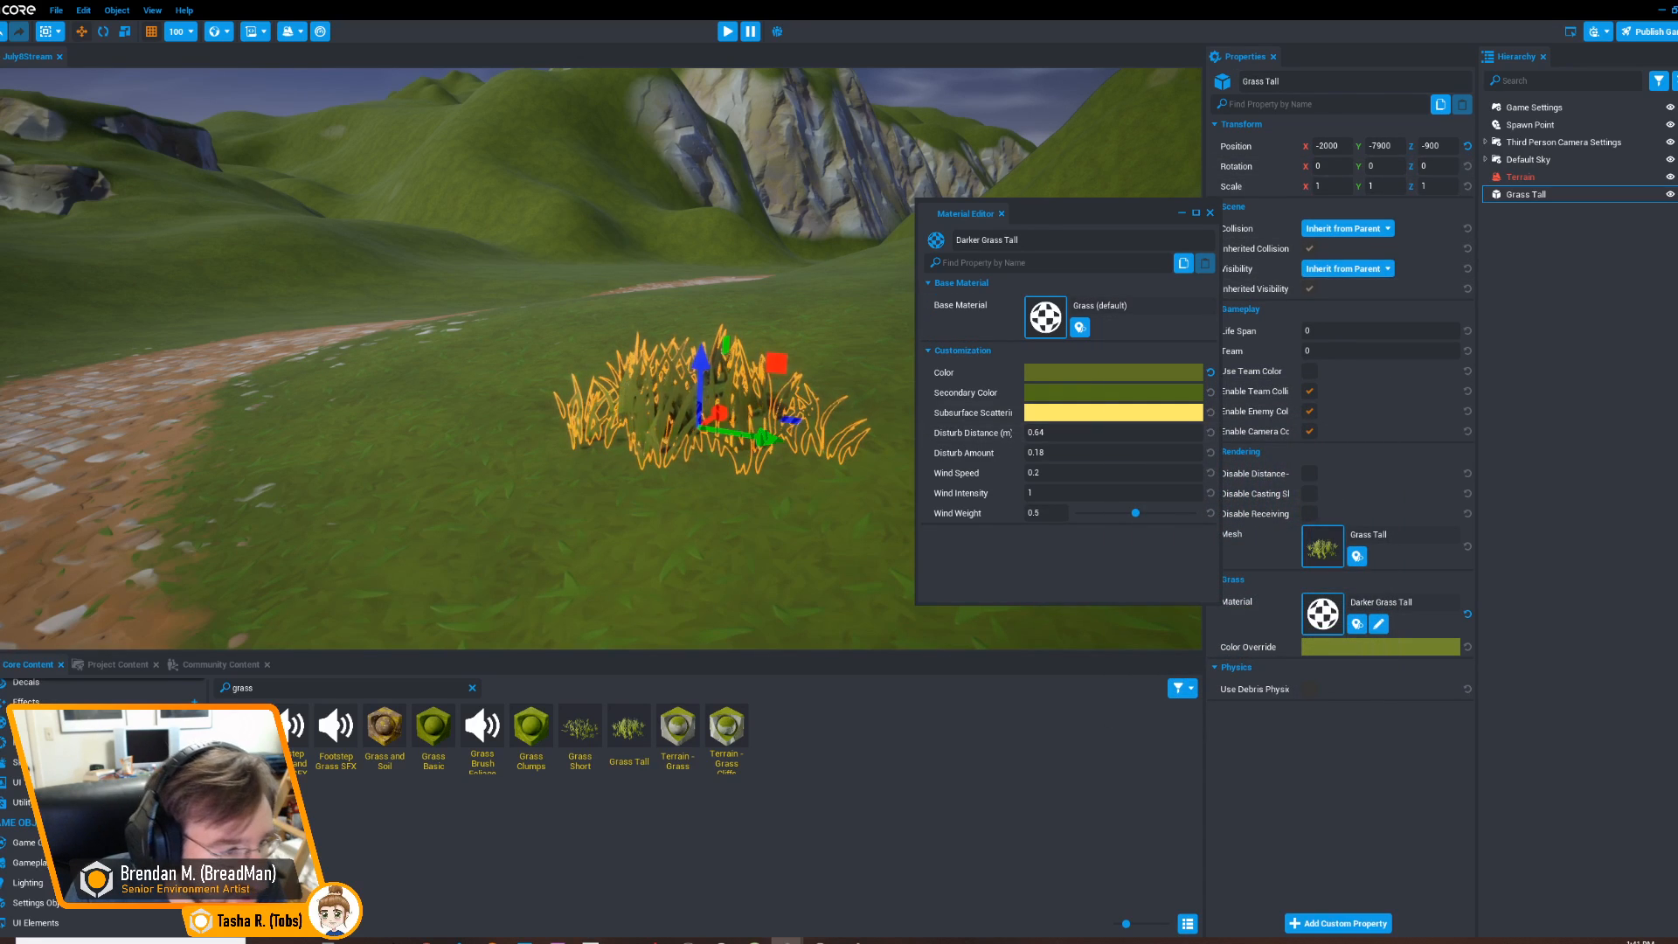
click(1107, 373)
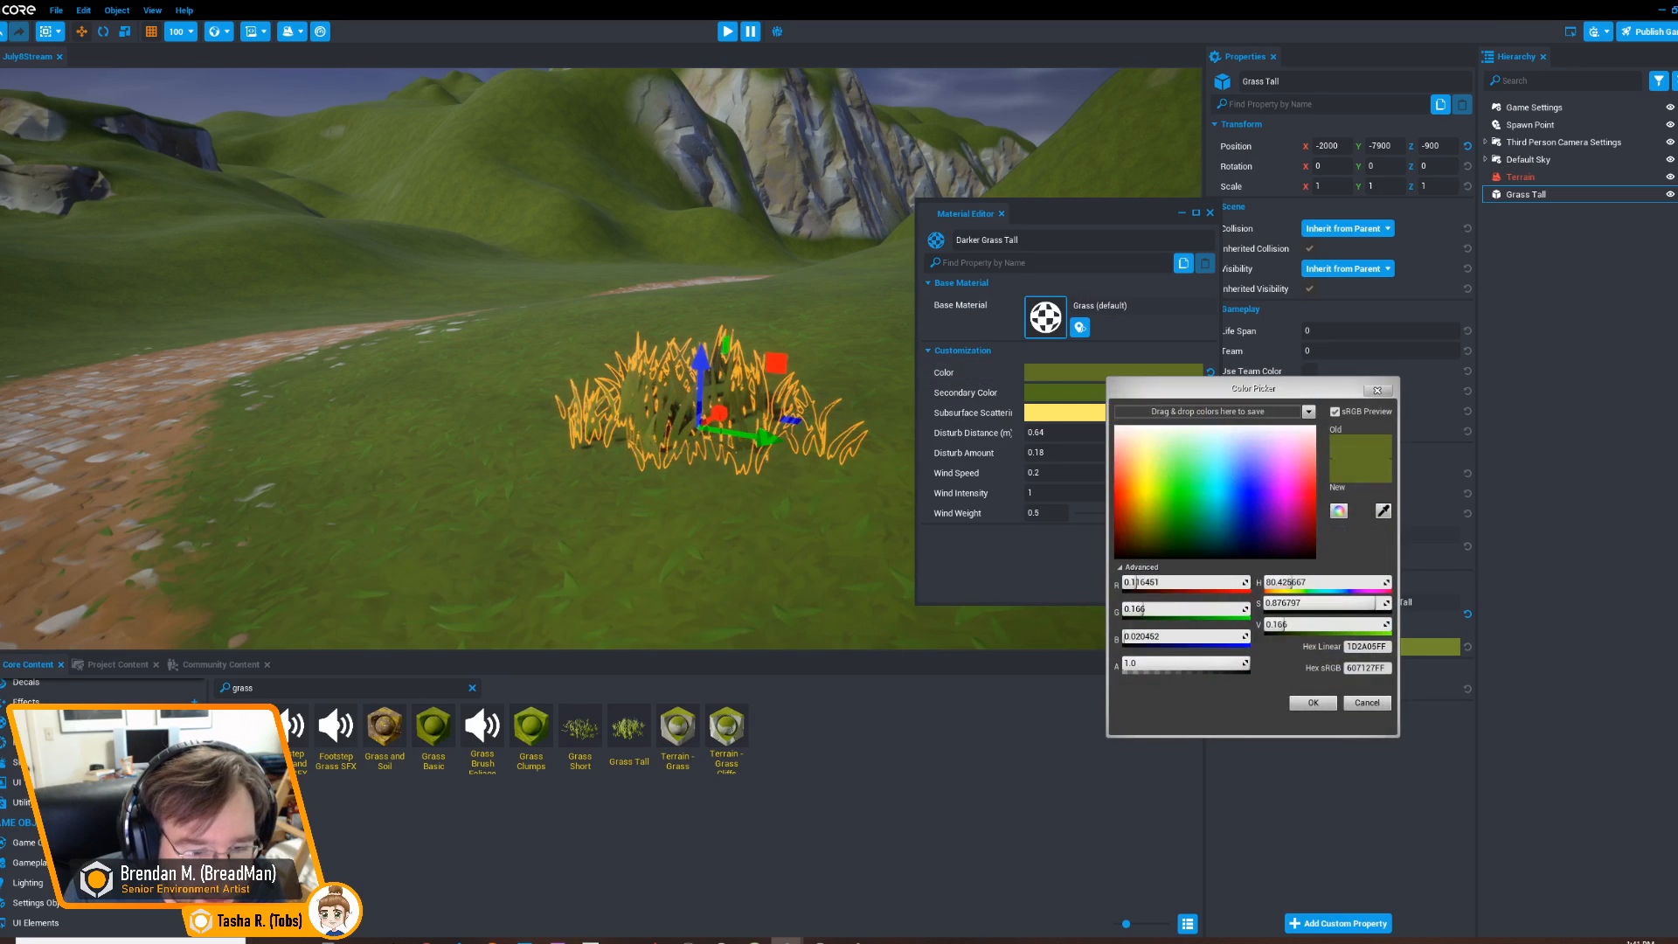
drag(1284, 626, 1280, 627)
click(1312, 703)
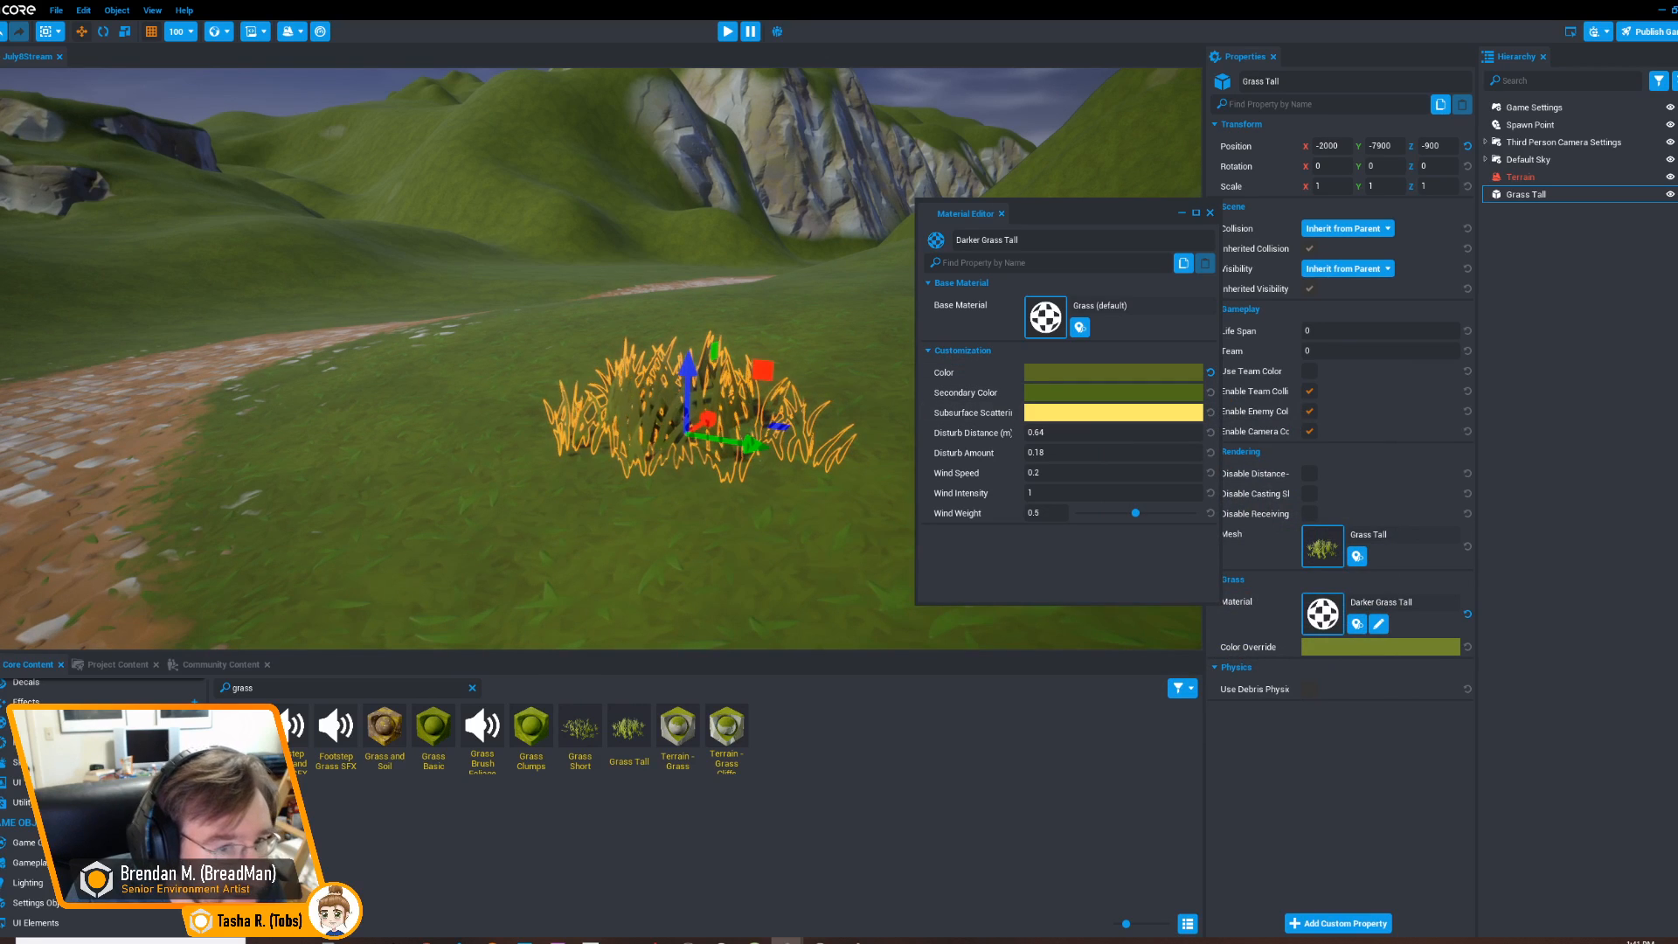
click(1209, 213)
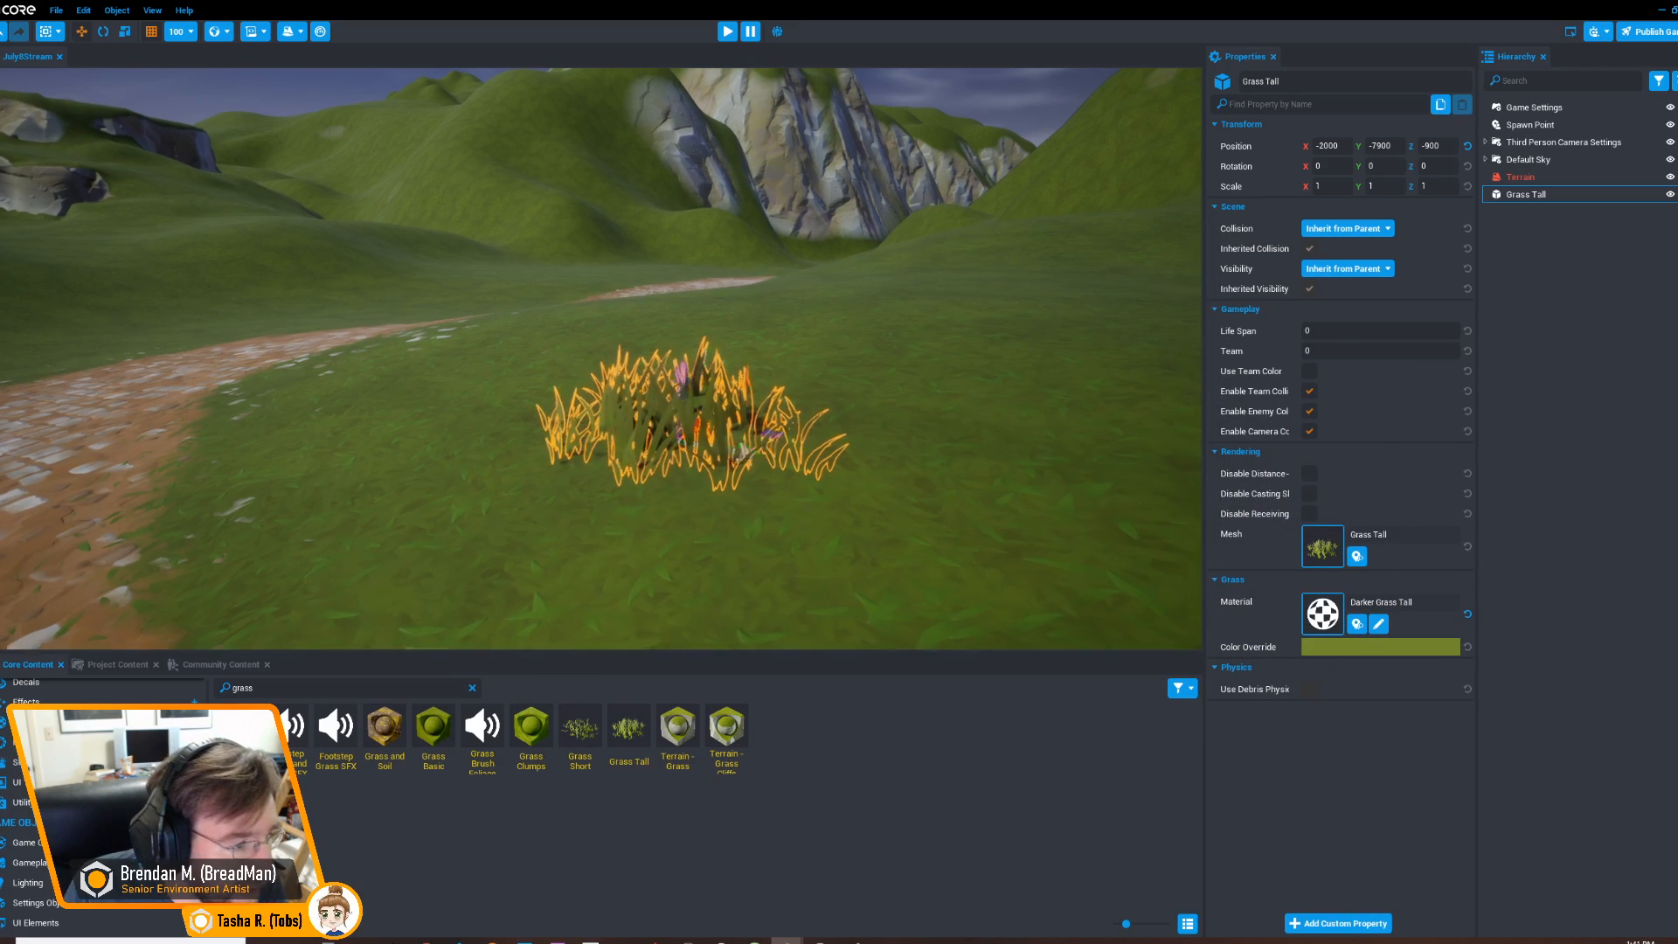
Delete the sample grass clump and add the Grass Tall mesh as foliage on the terrain
key(Delete)
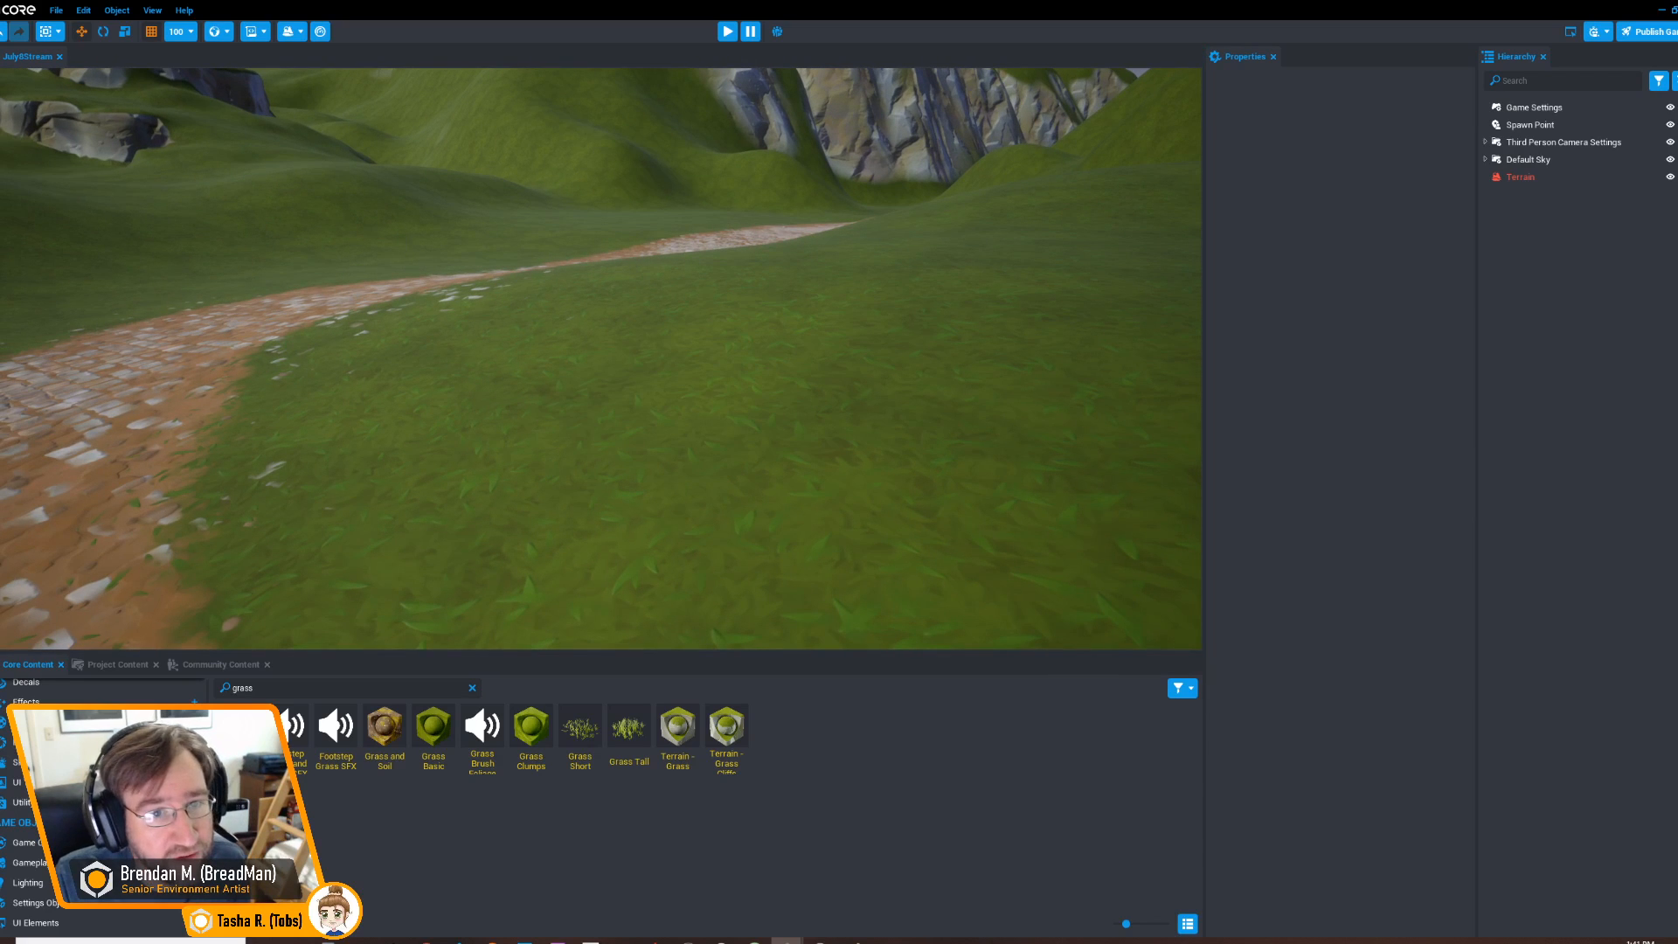
click(1520, 177)
click(1394, 79)
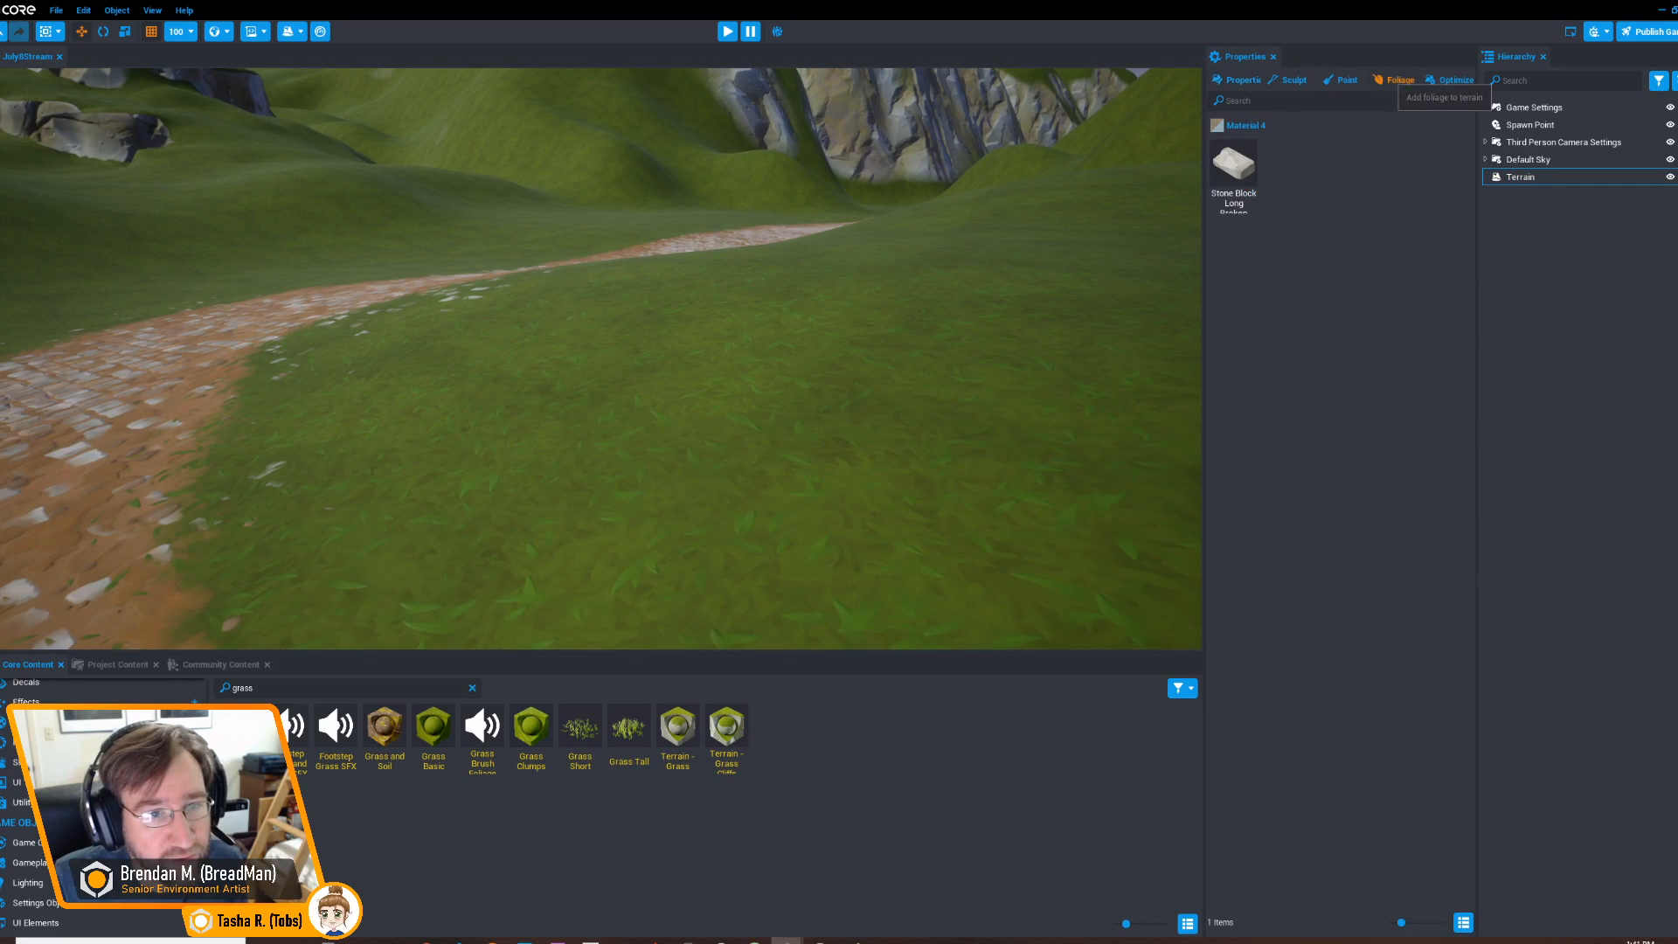
click(1446, 101)
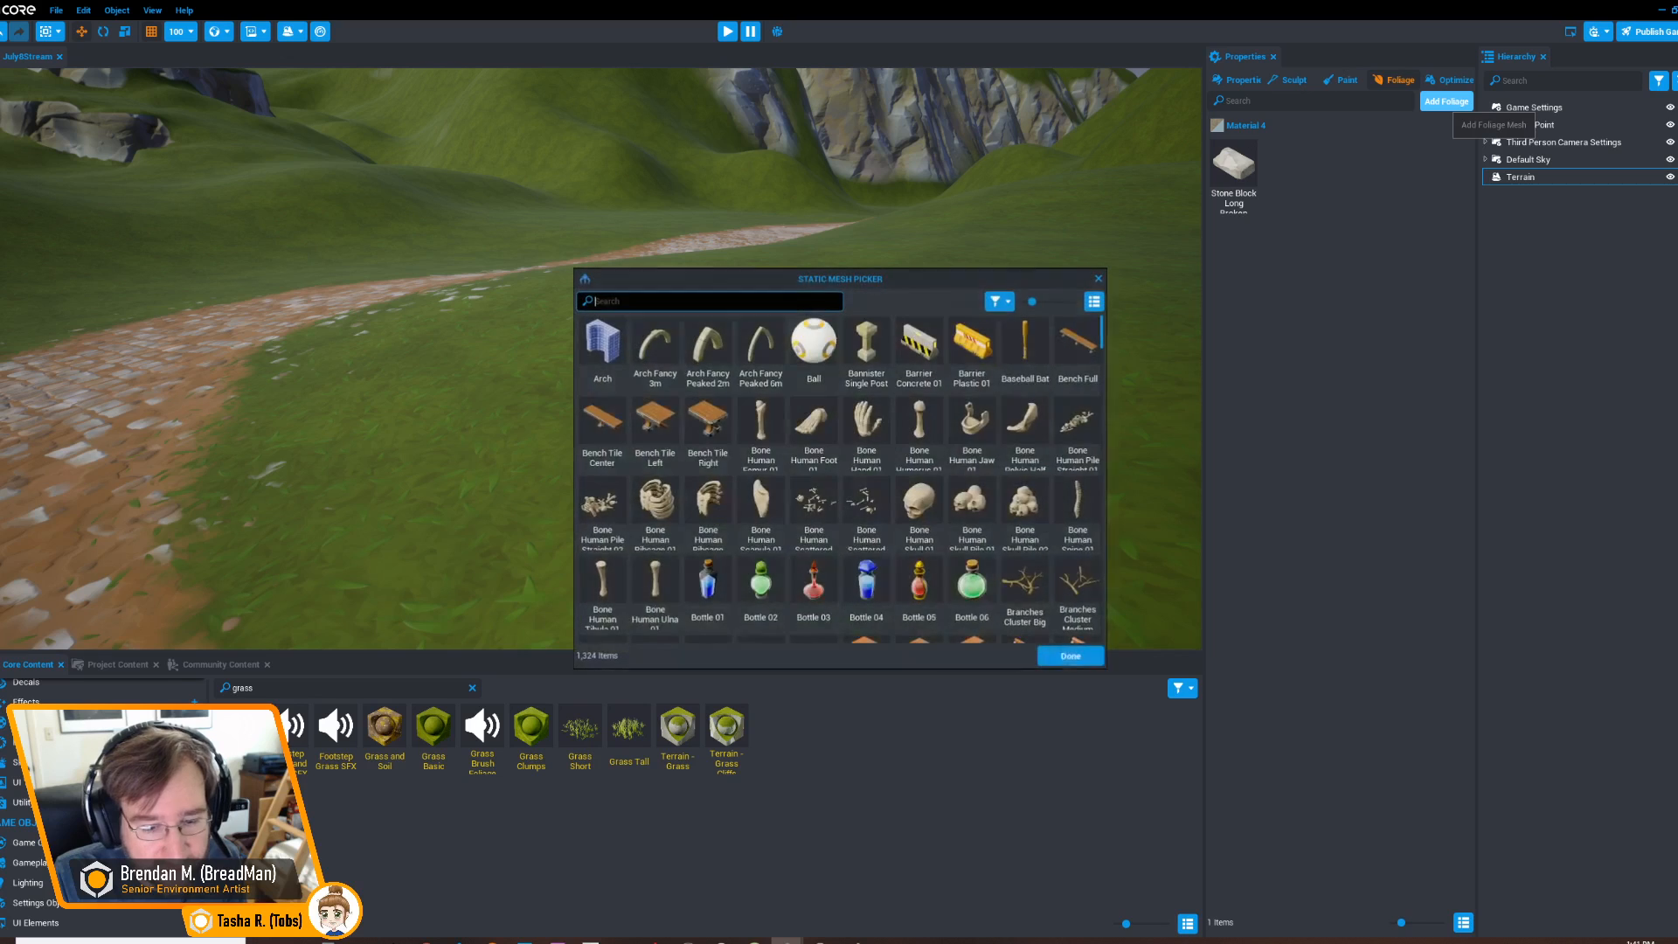
text(grass)
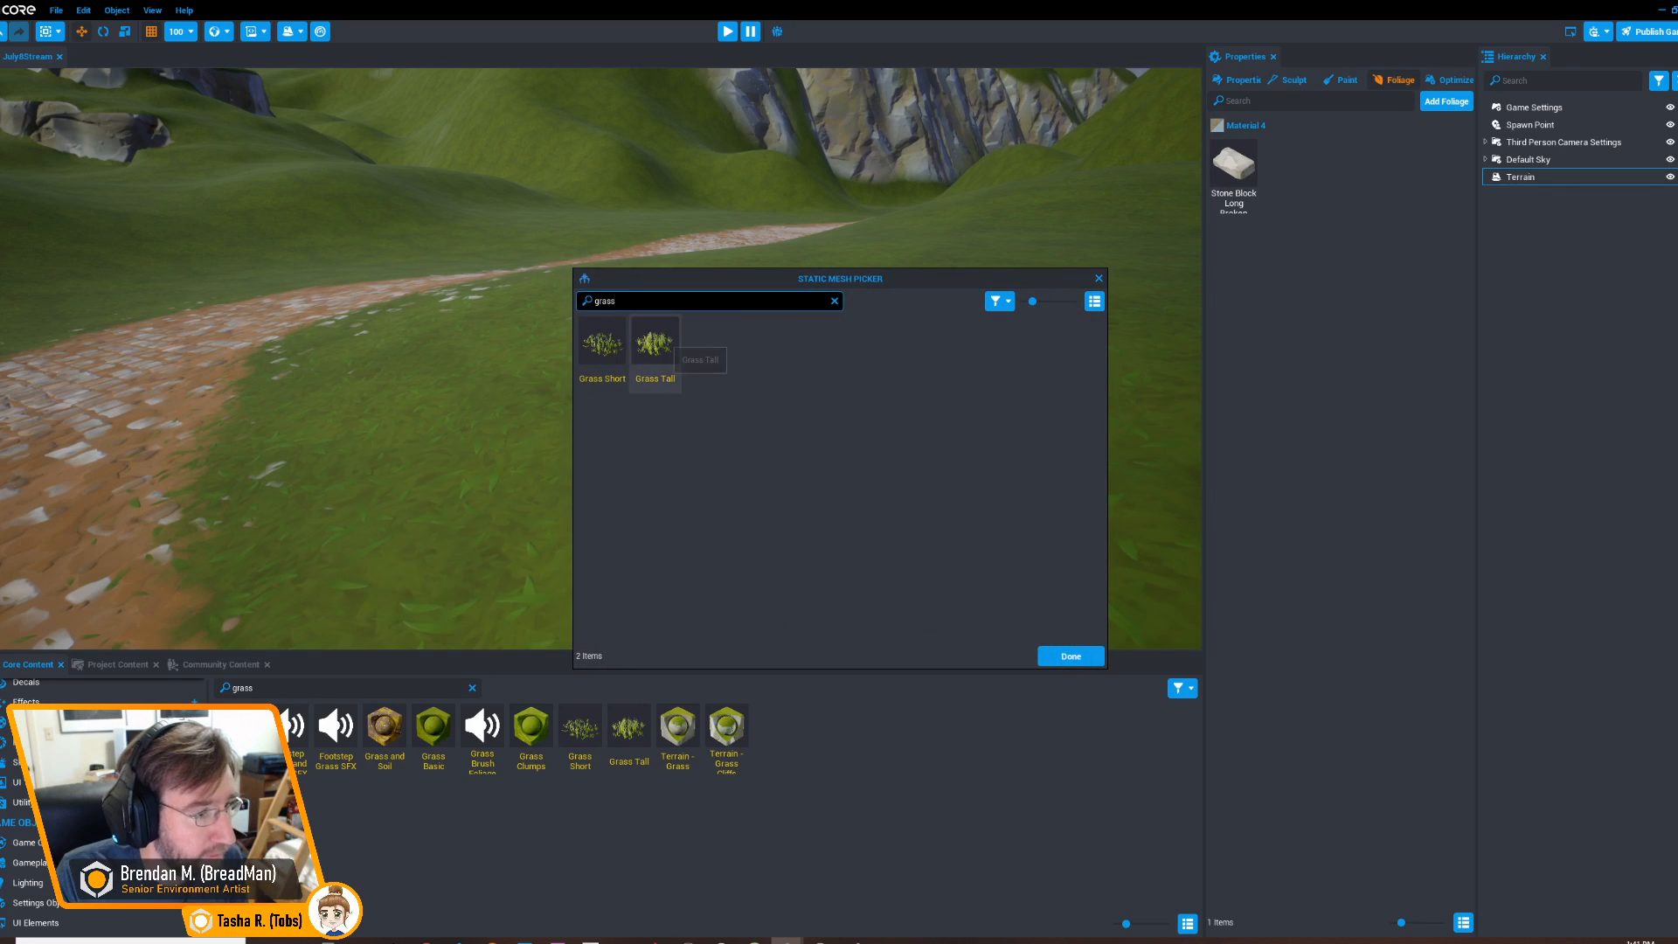
click(657, 343)
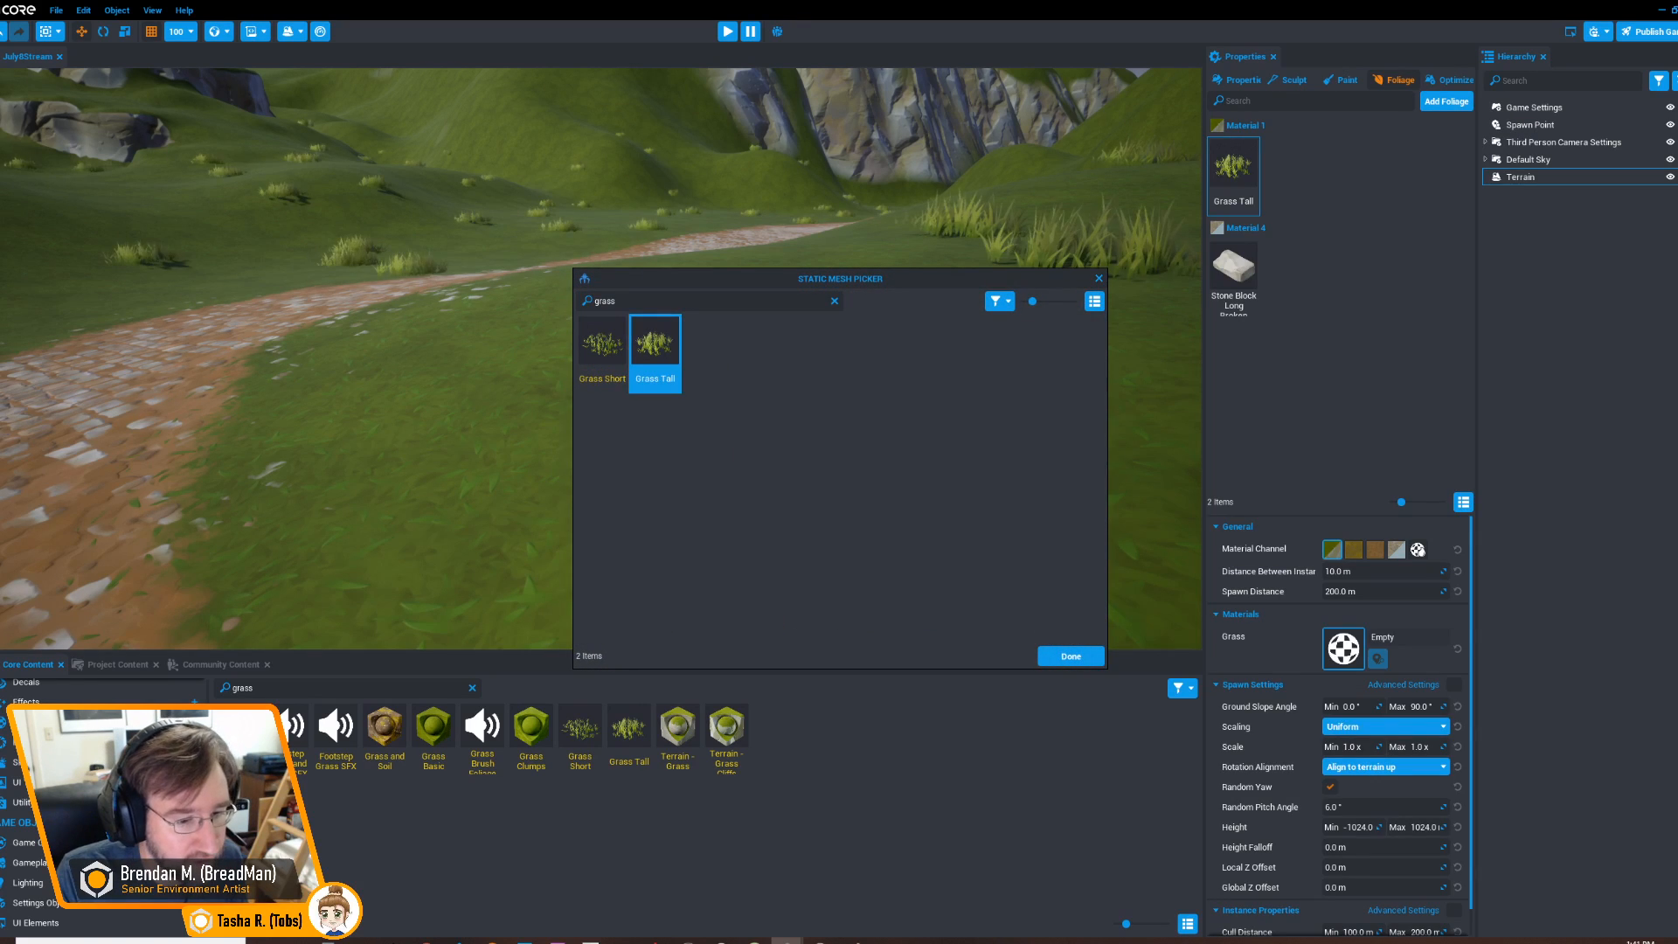
click(1070, 655)
Assign the custom Darker Grass Tall material to the Grass Tall foliage and inspect the clumps beside the path
key(w)
right_drag(601, 358, 734, 292)
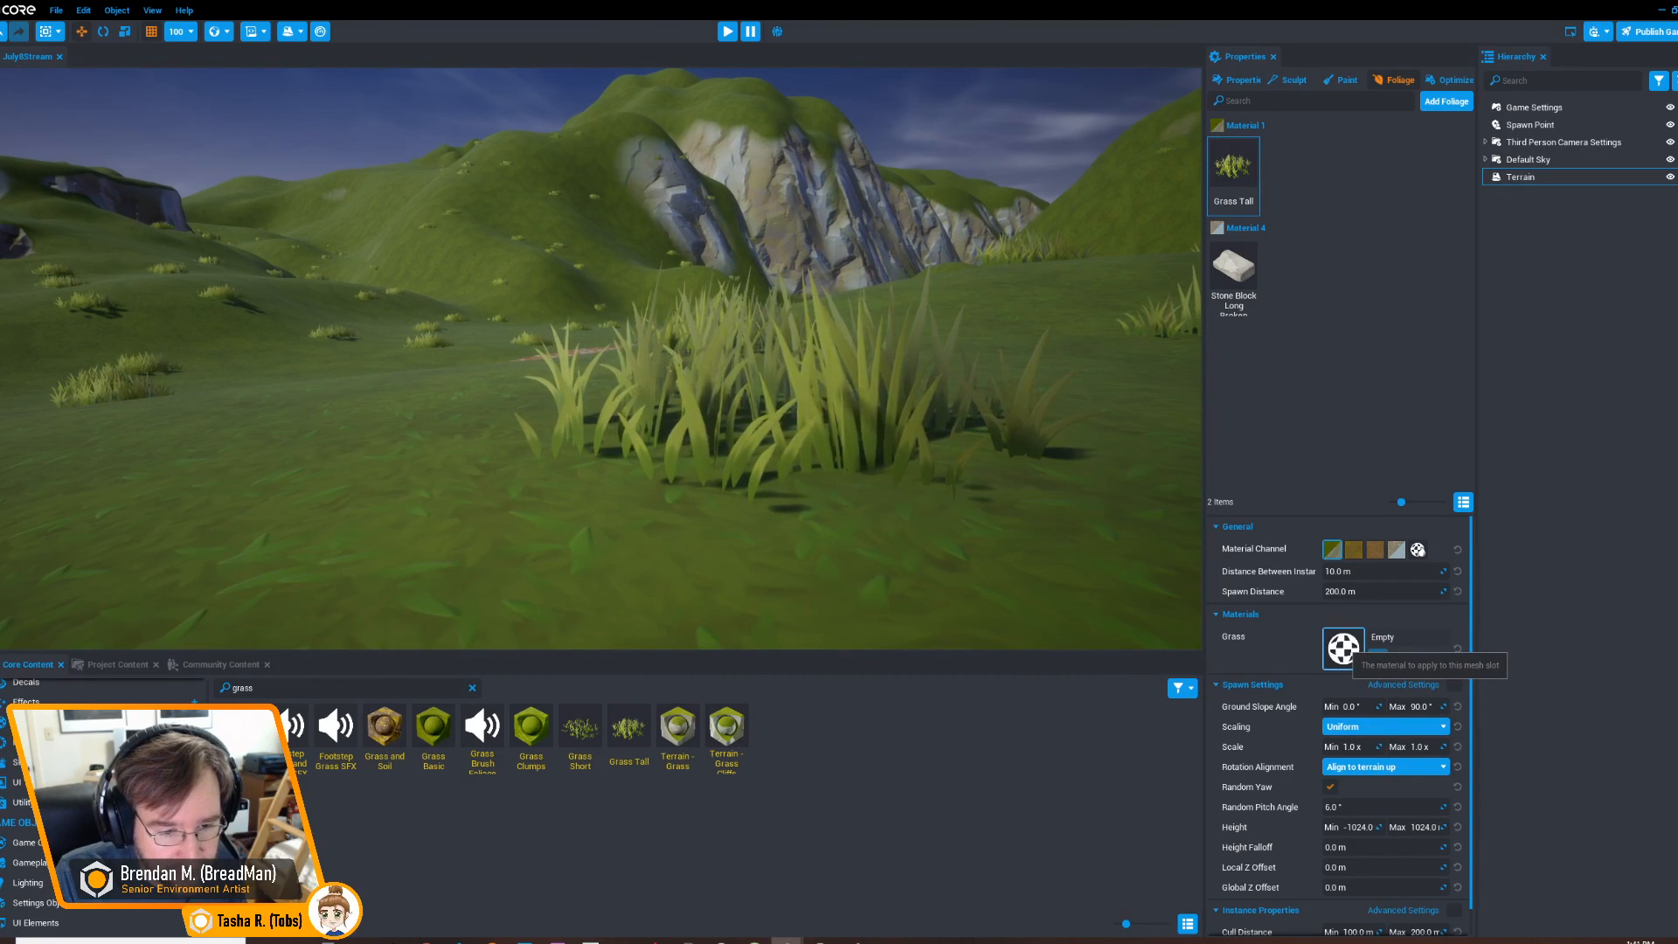
click(1343, 648)
click(602, 367)
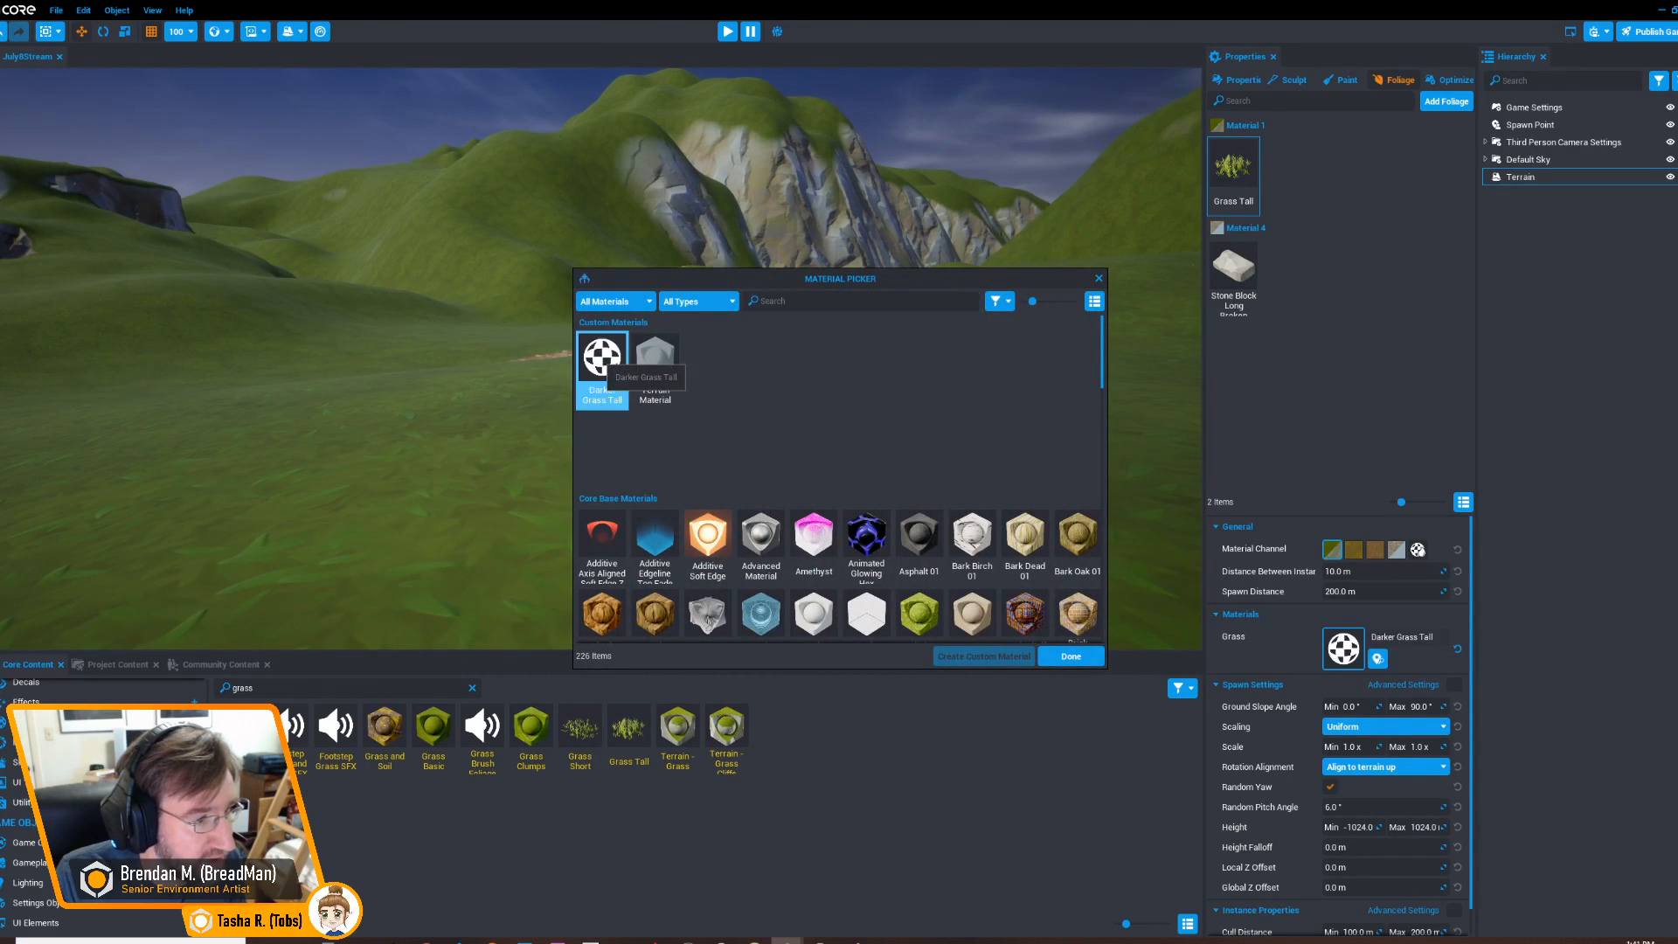
click(1070, 657)
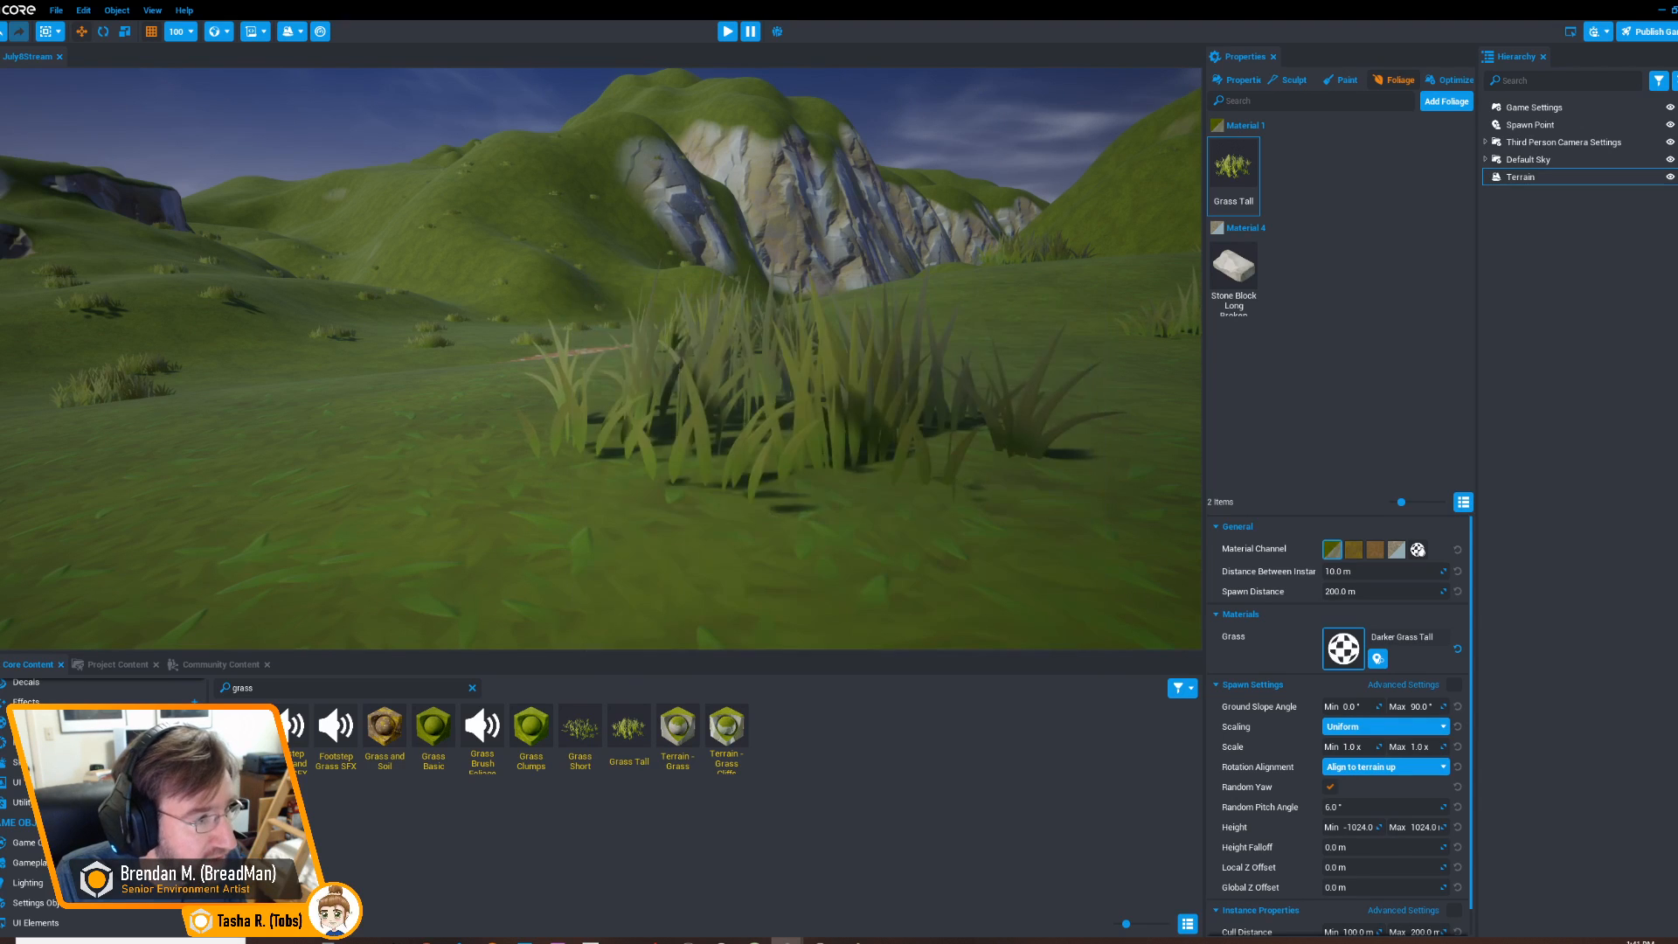
key(e)
right_drag(603, 358, 528, 407)
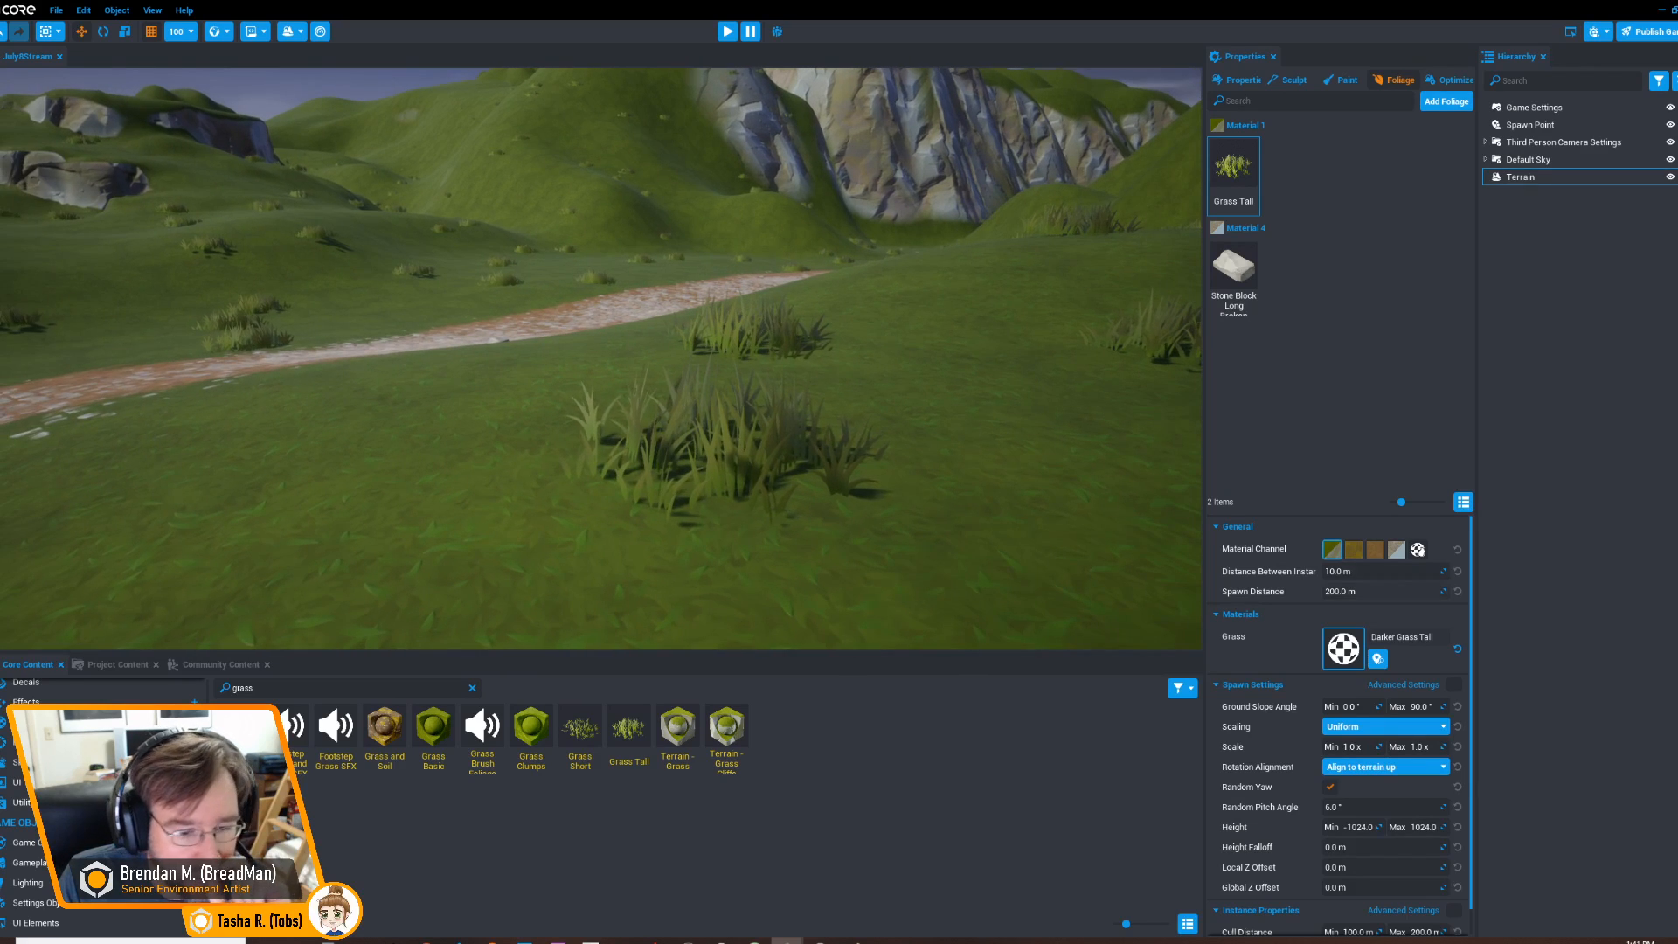
Set the spawn distance of the Grass Tall foliage to 160 m
scroll(1416, 629, down, 1)
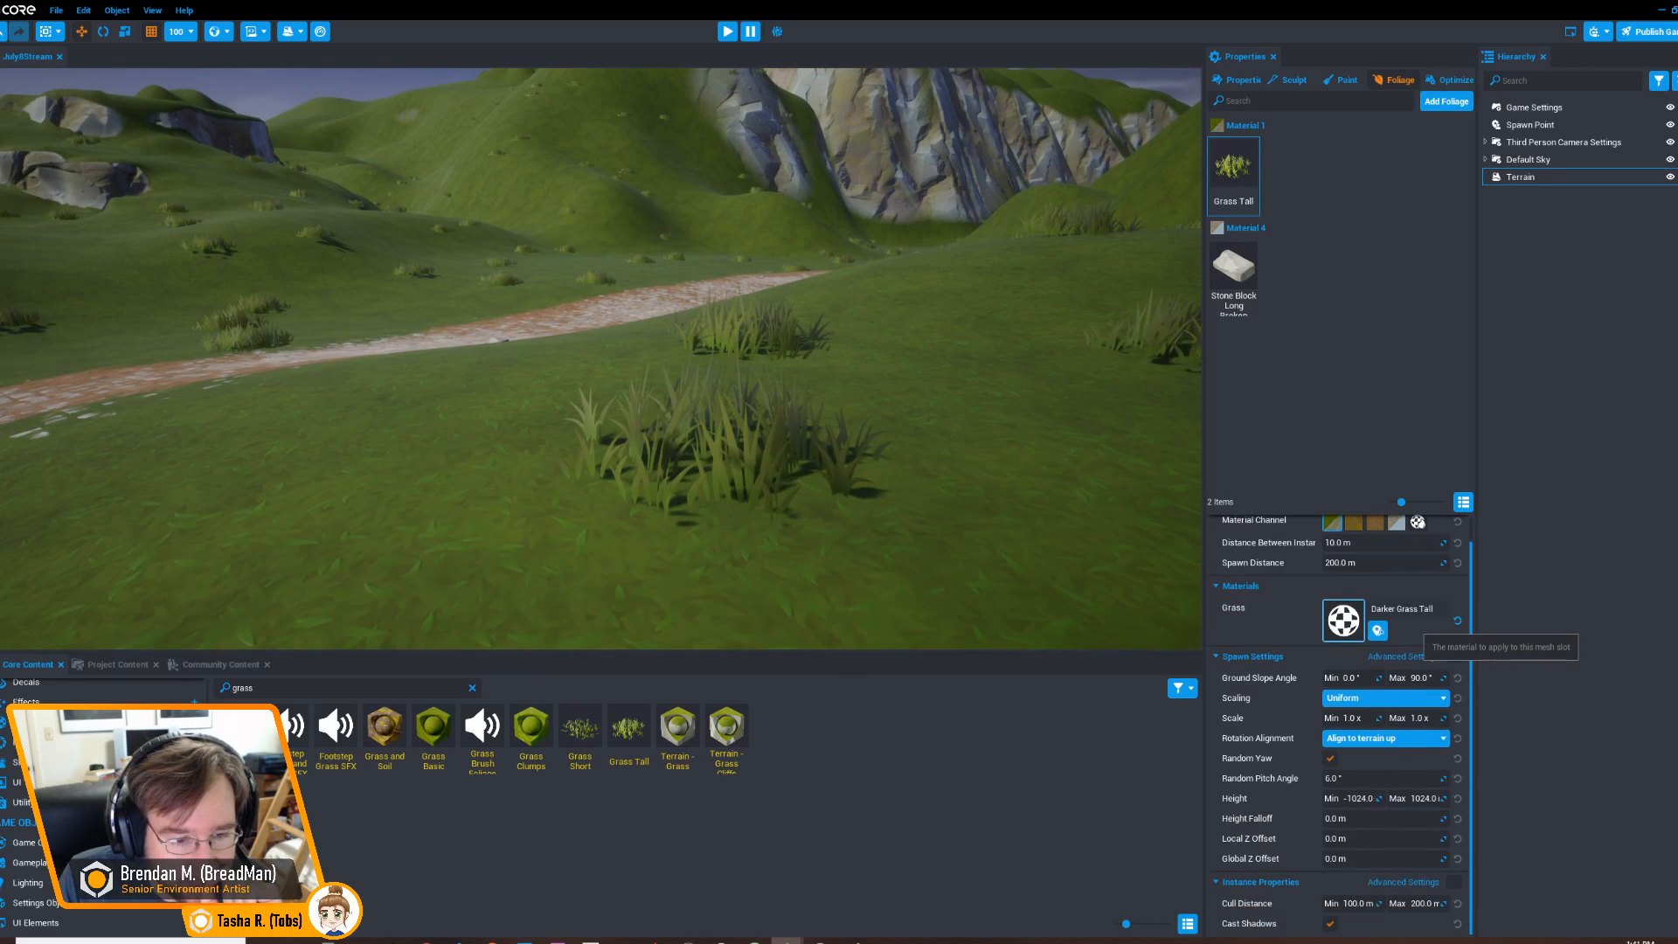
mouse_move(664, 384)
right_down()
mouse_move(603, 376)
mouse_move(599, 354)
mouse_move(633, 375)
right_up()
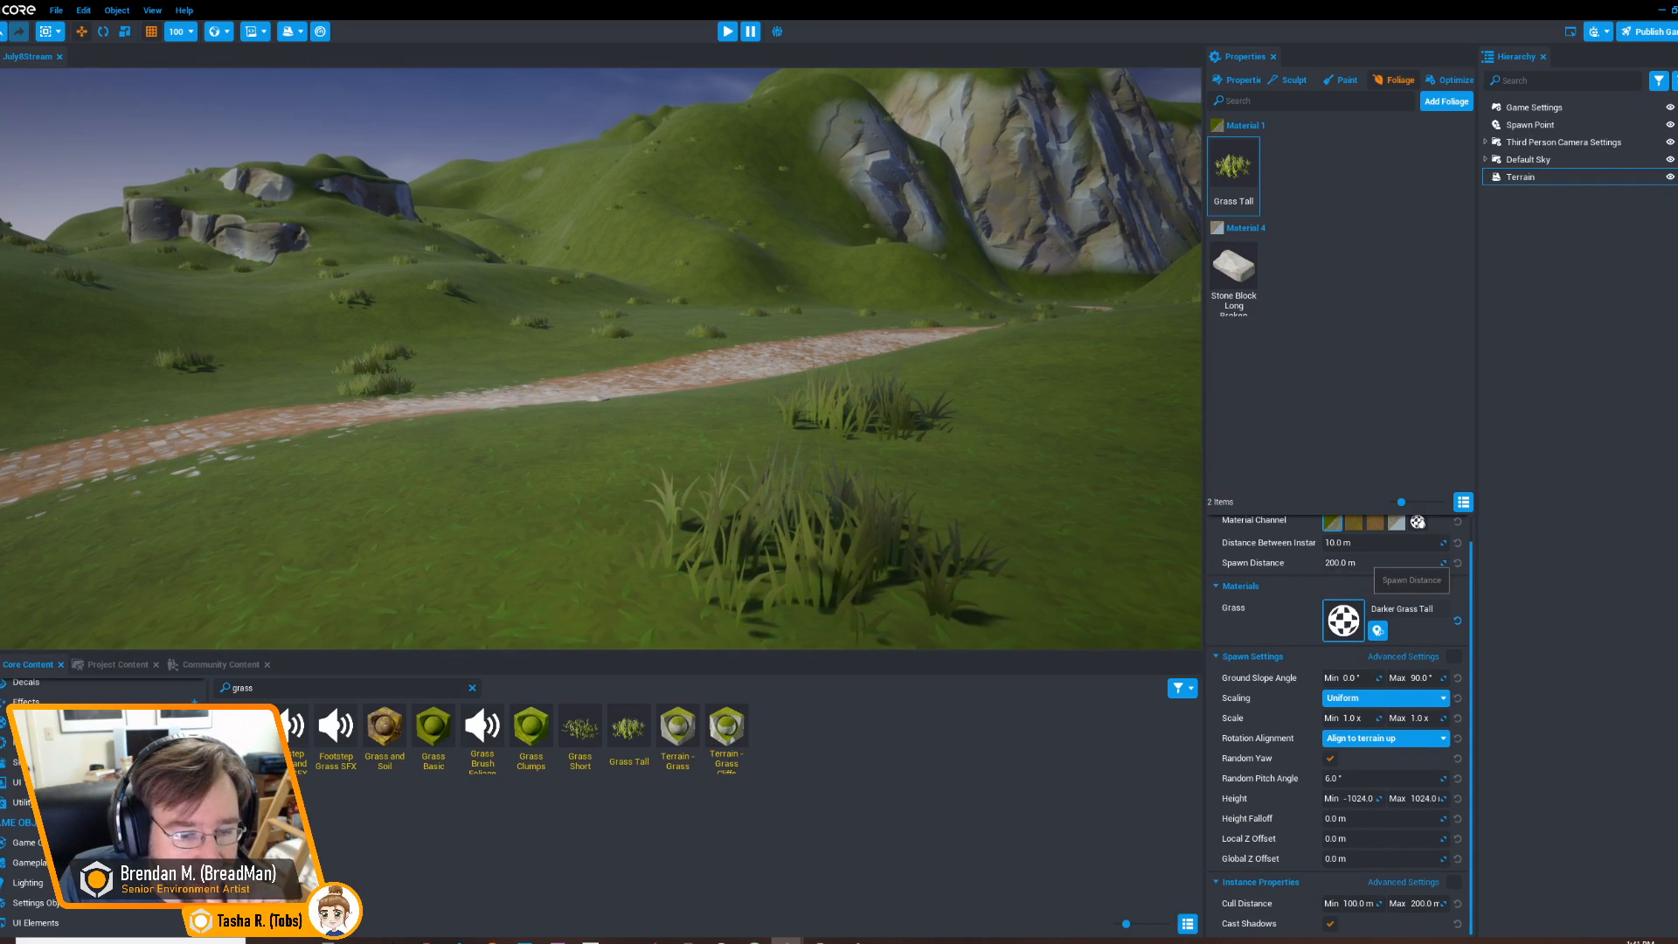
click(1351, 563)
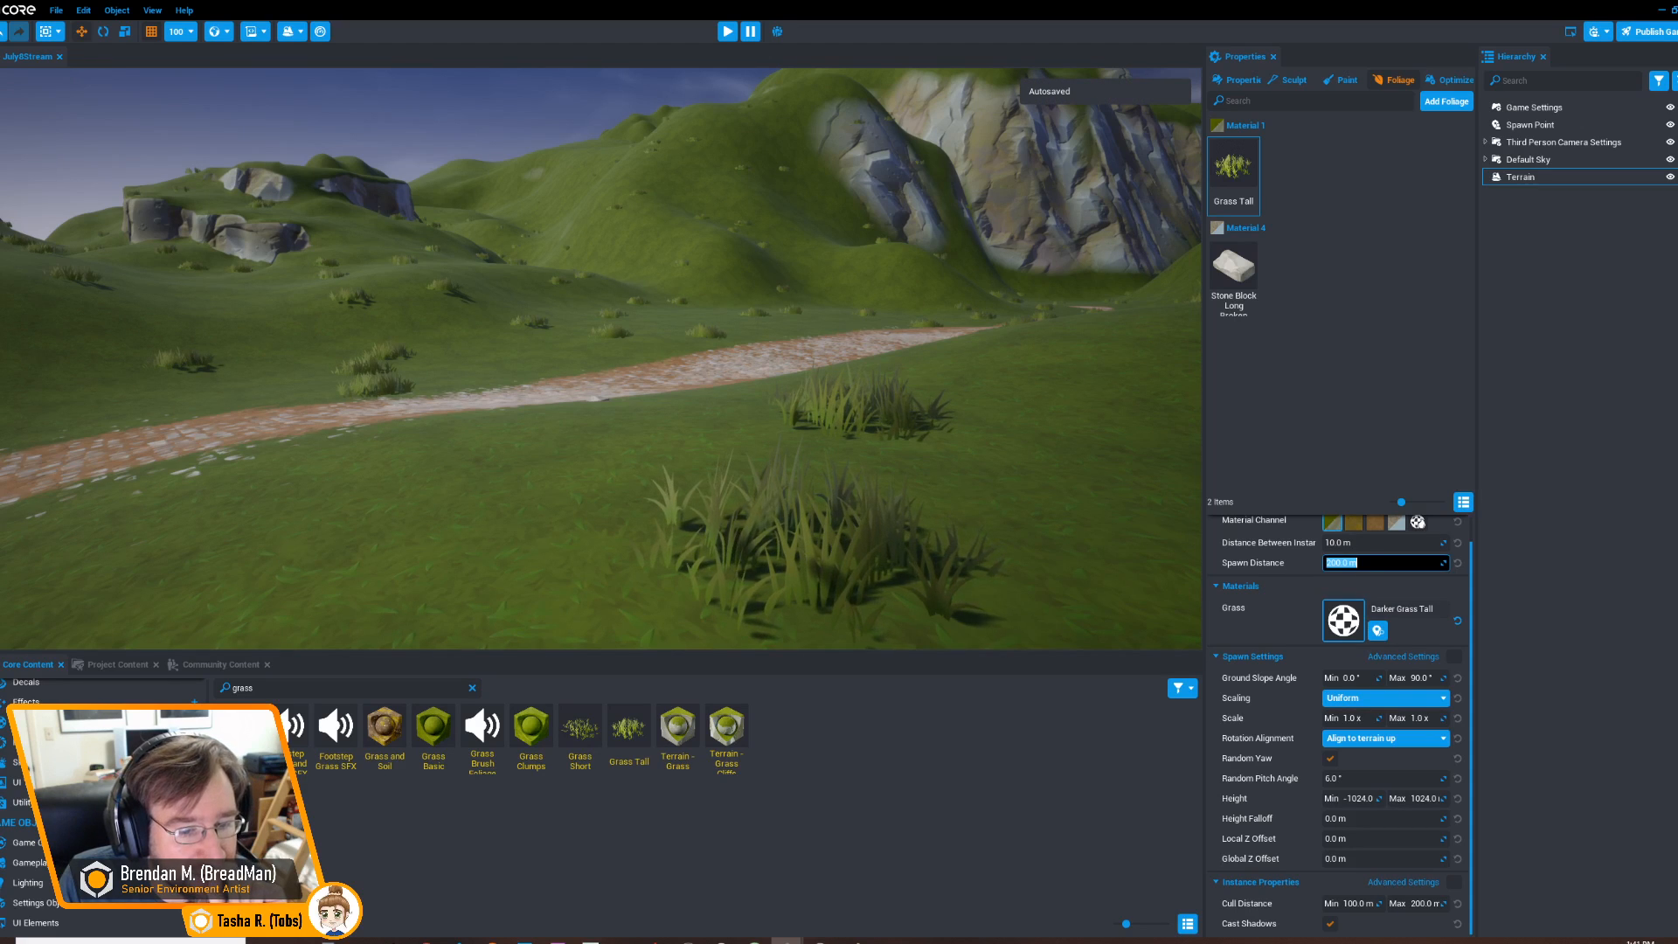
right_drag(874, 437, 890, 437)
right_drag(603, 358, 1029, 374)
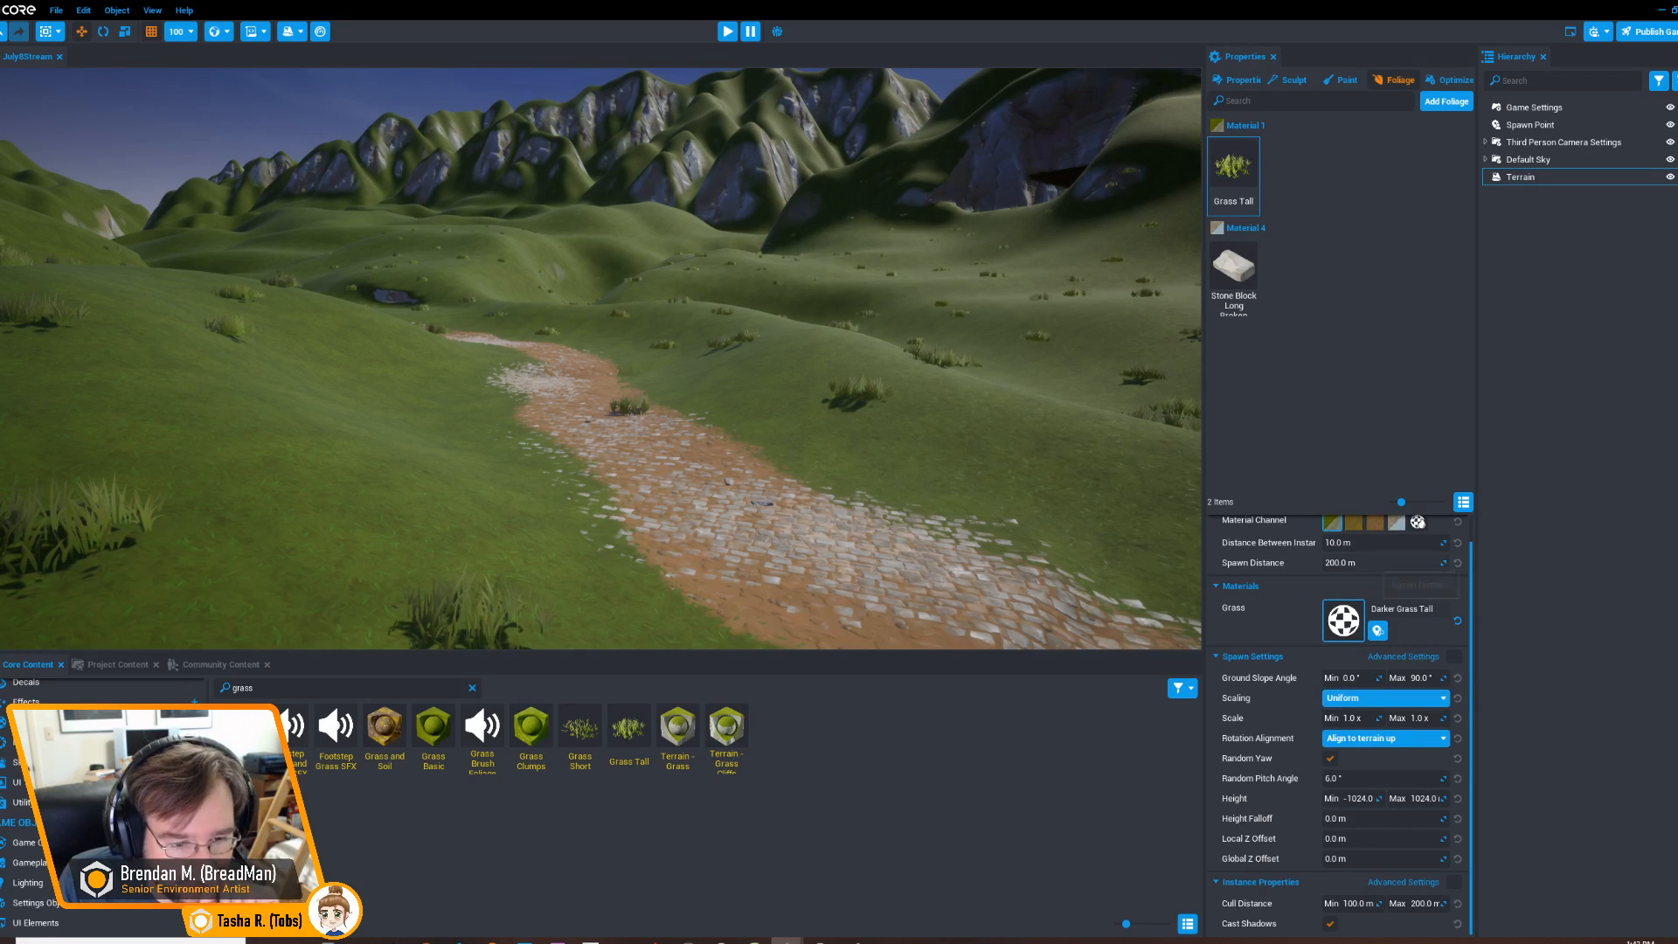
click(1363, 563)
text(100)
key(Return)
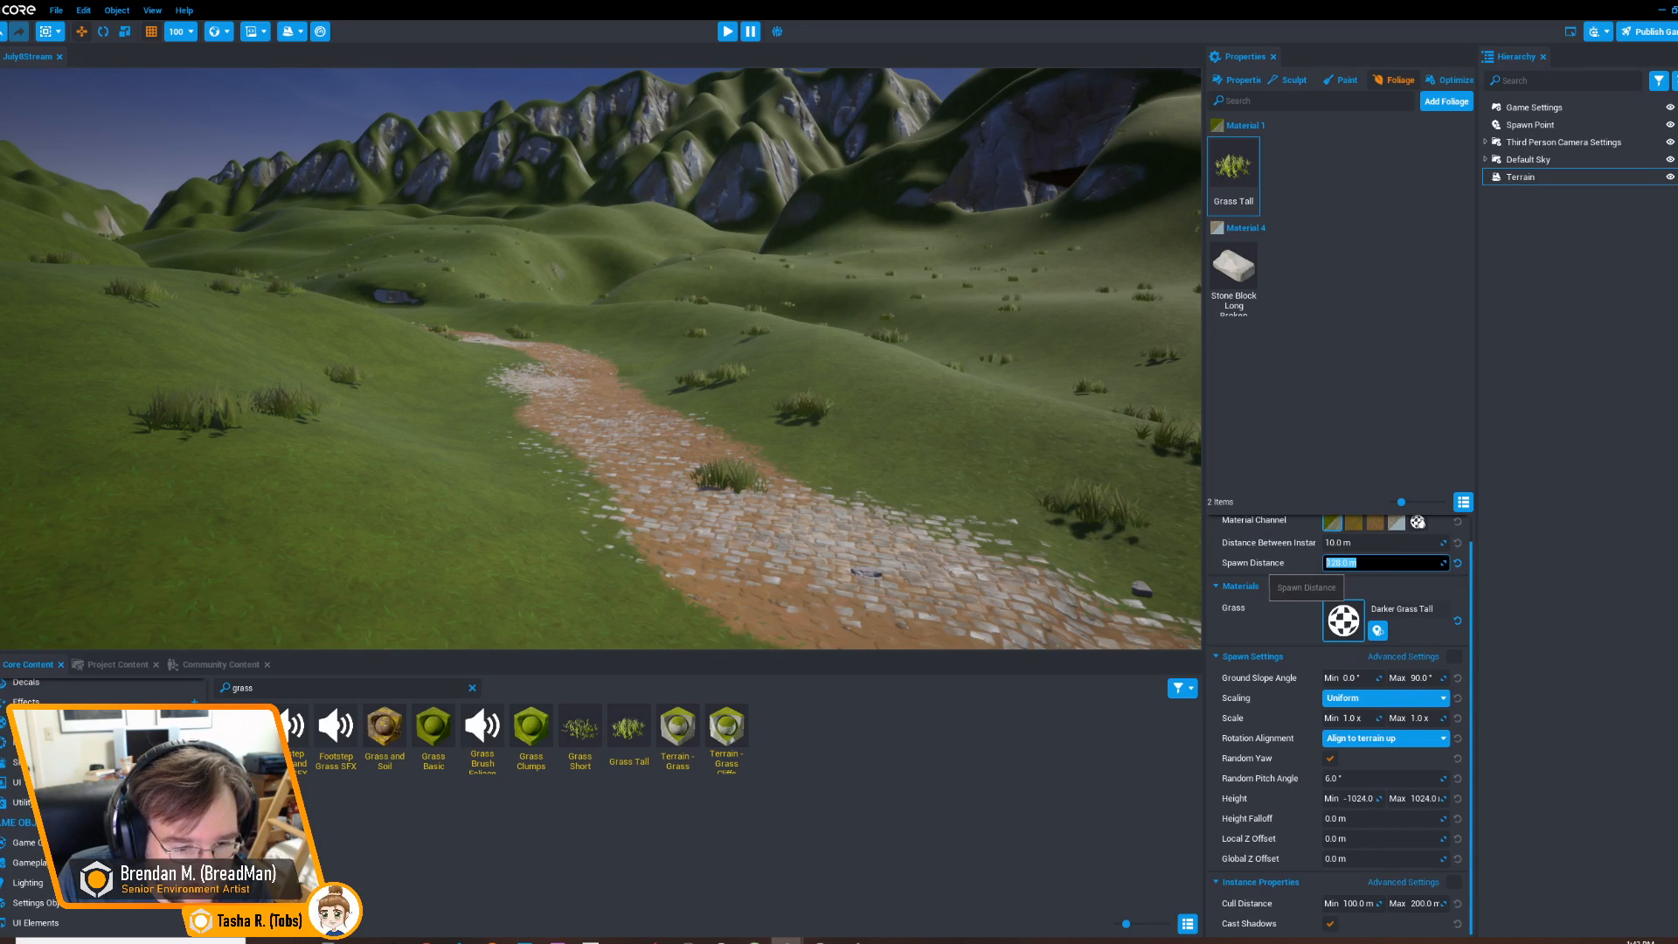
key(Return)
Set the maximum cull distance of the Grass Tall foliage to 150 m
click(1421, 904)
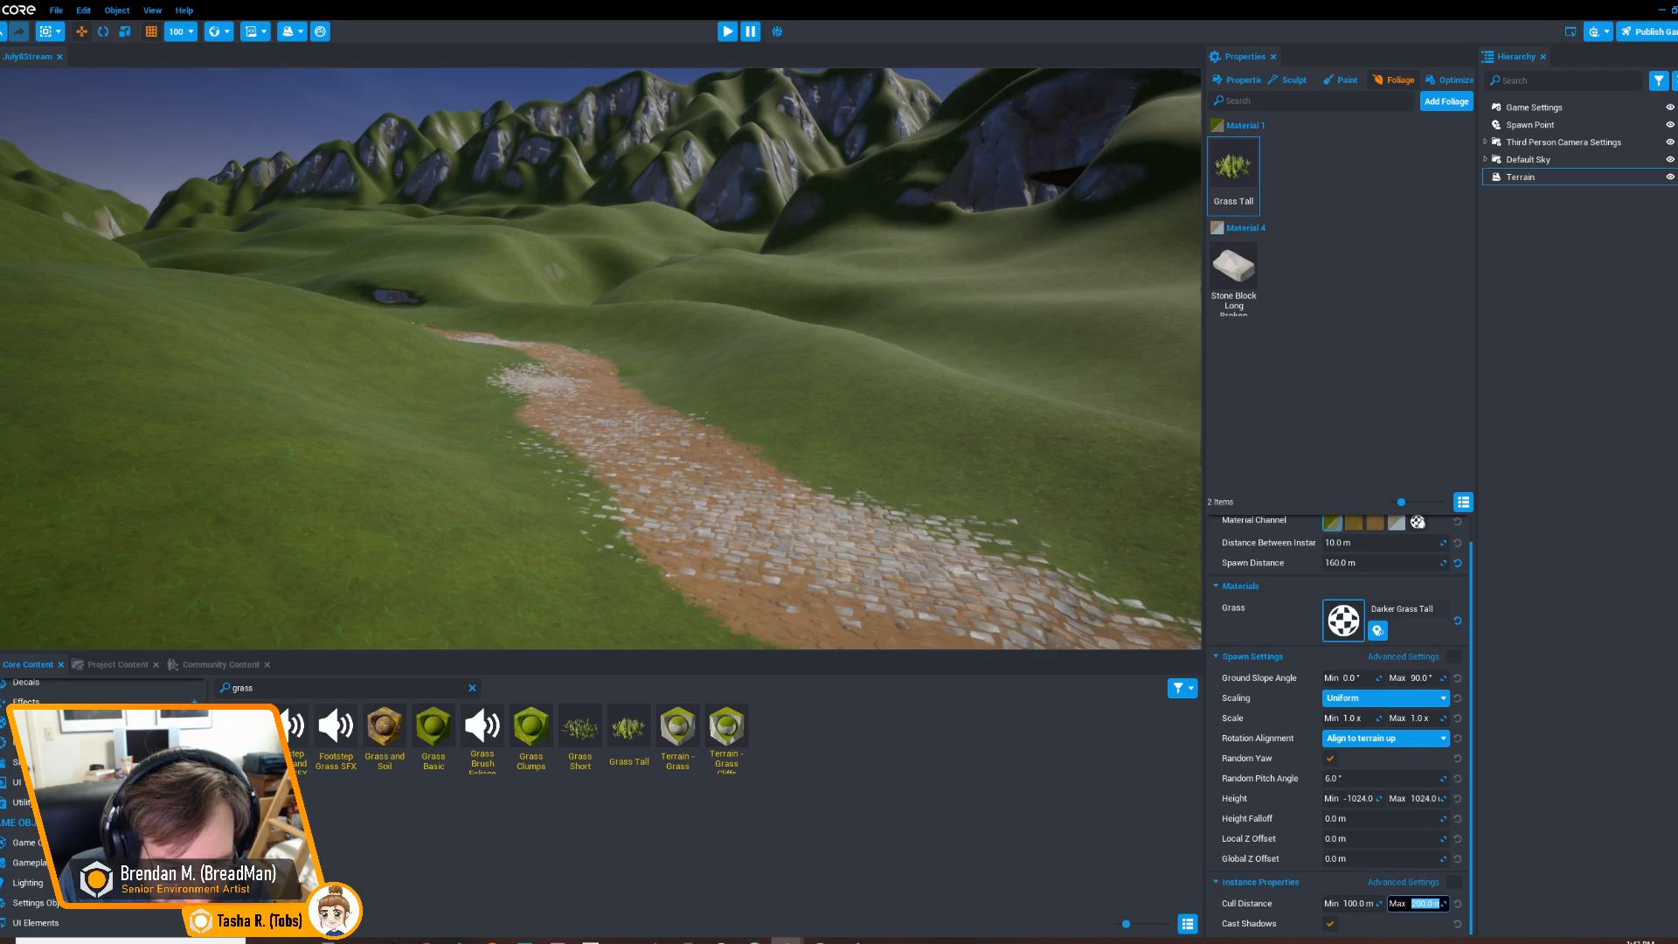
text(150)
key(Return)
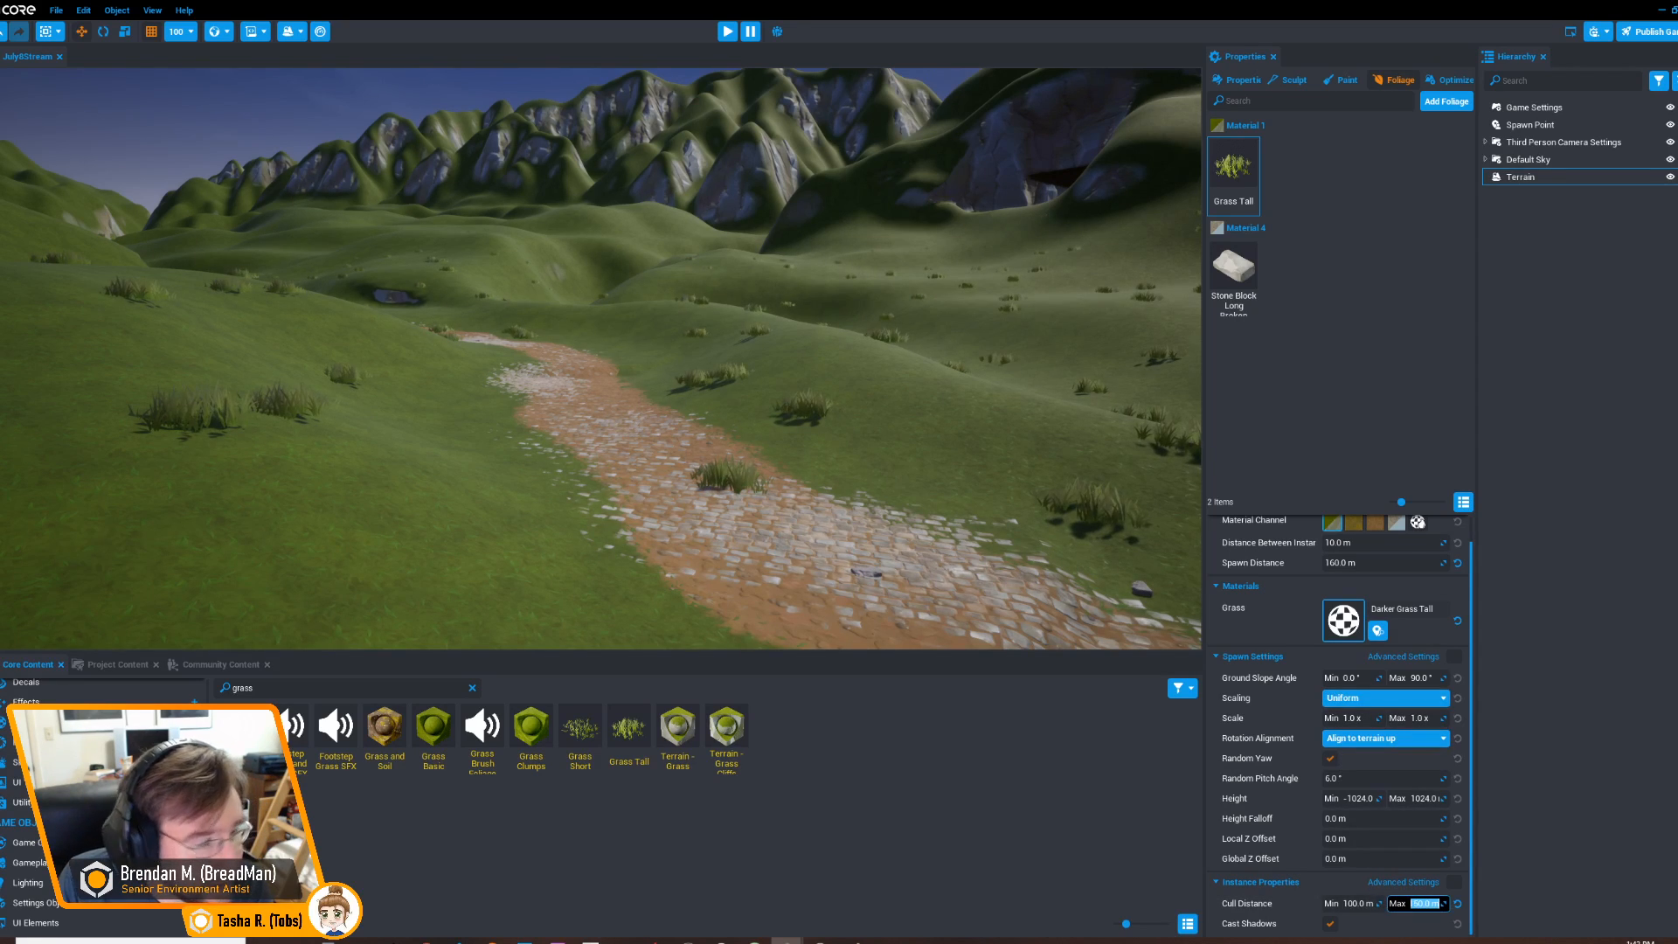
middle_drag(602, 358, 690, 406)
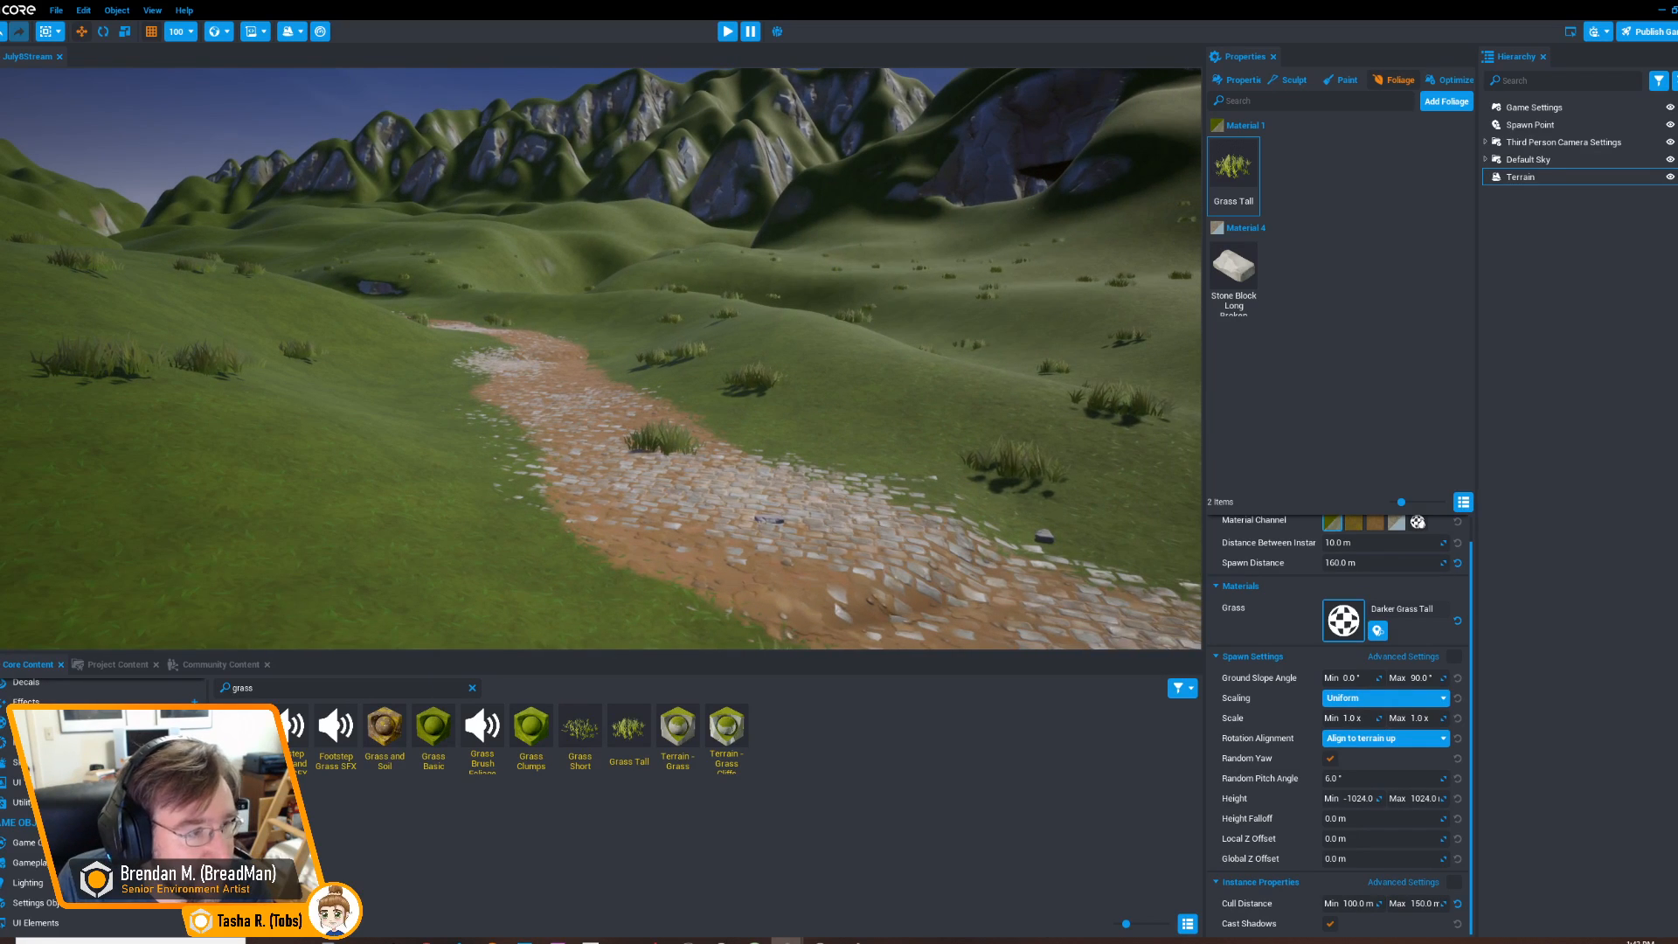
Thicken the Grass Tall foliage by reducing the distance between instances to 3 m, 2 m and finally 1.5 m
click(1346, 542)
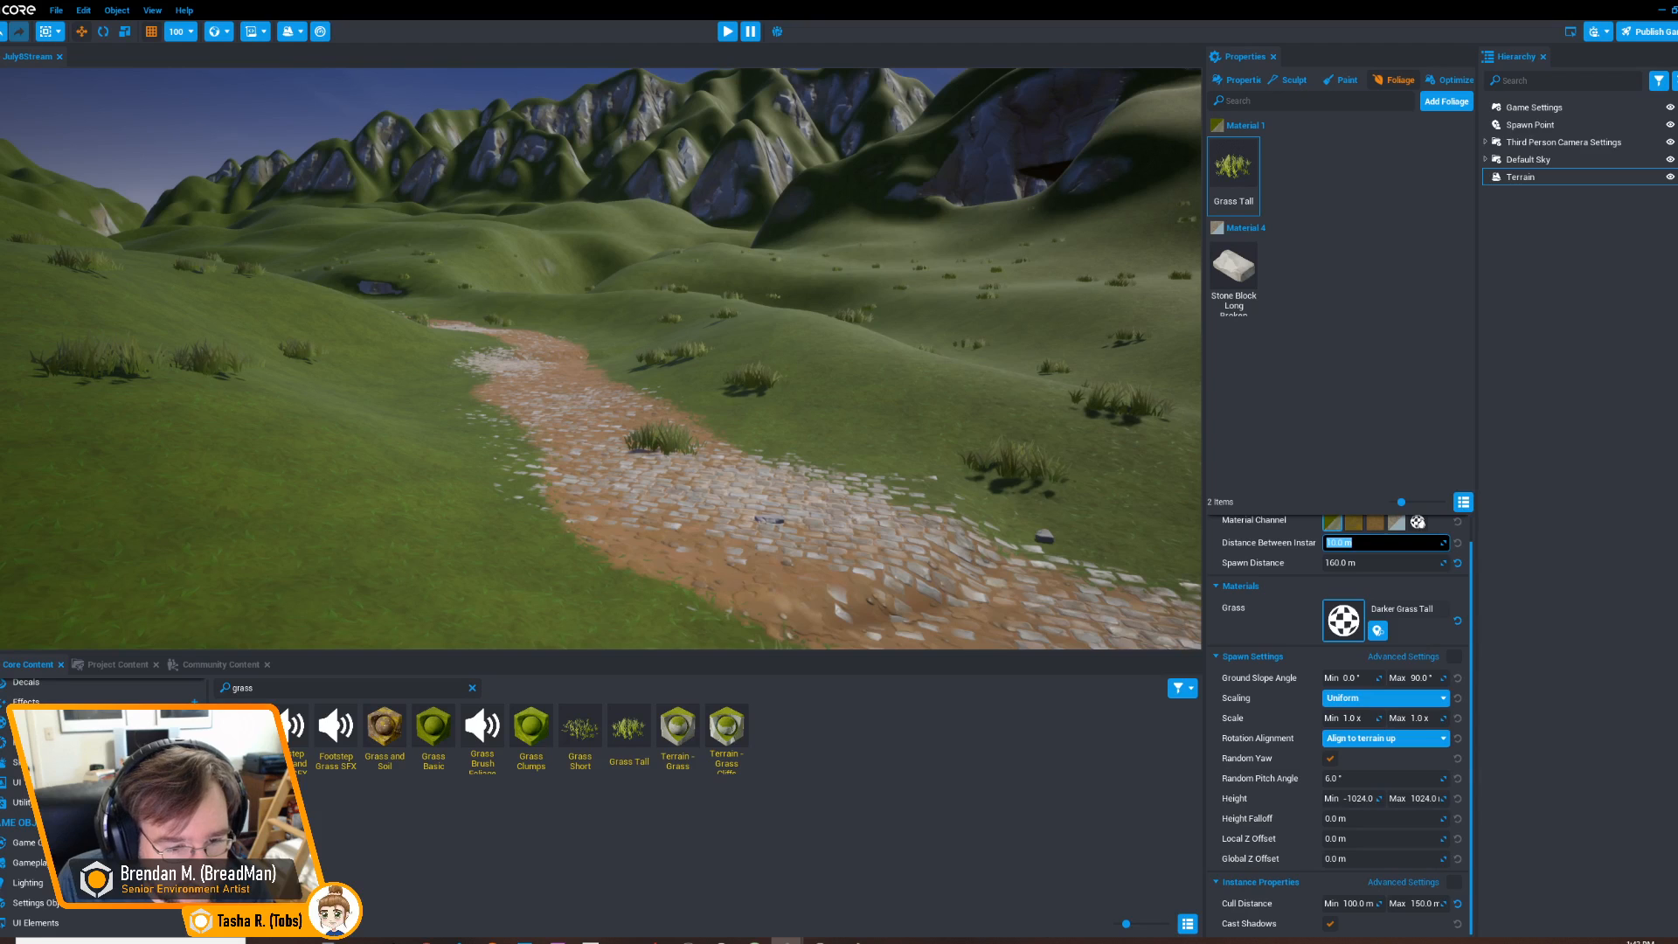
middle_drag(603, 359, 778, 346)
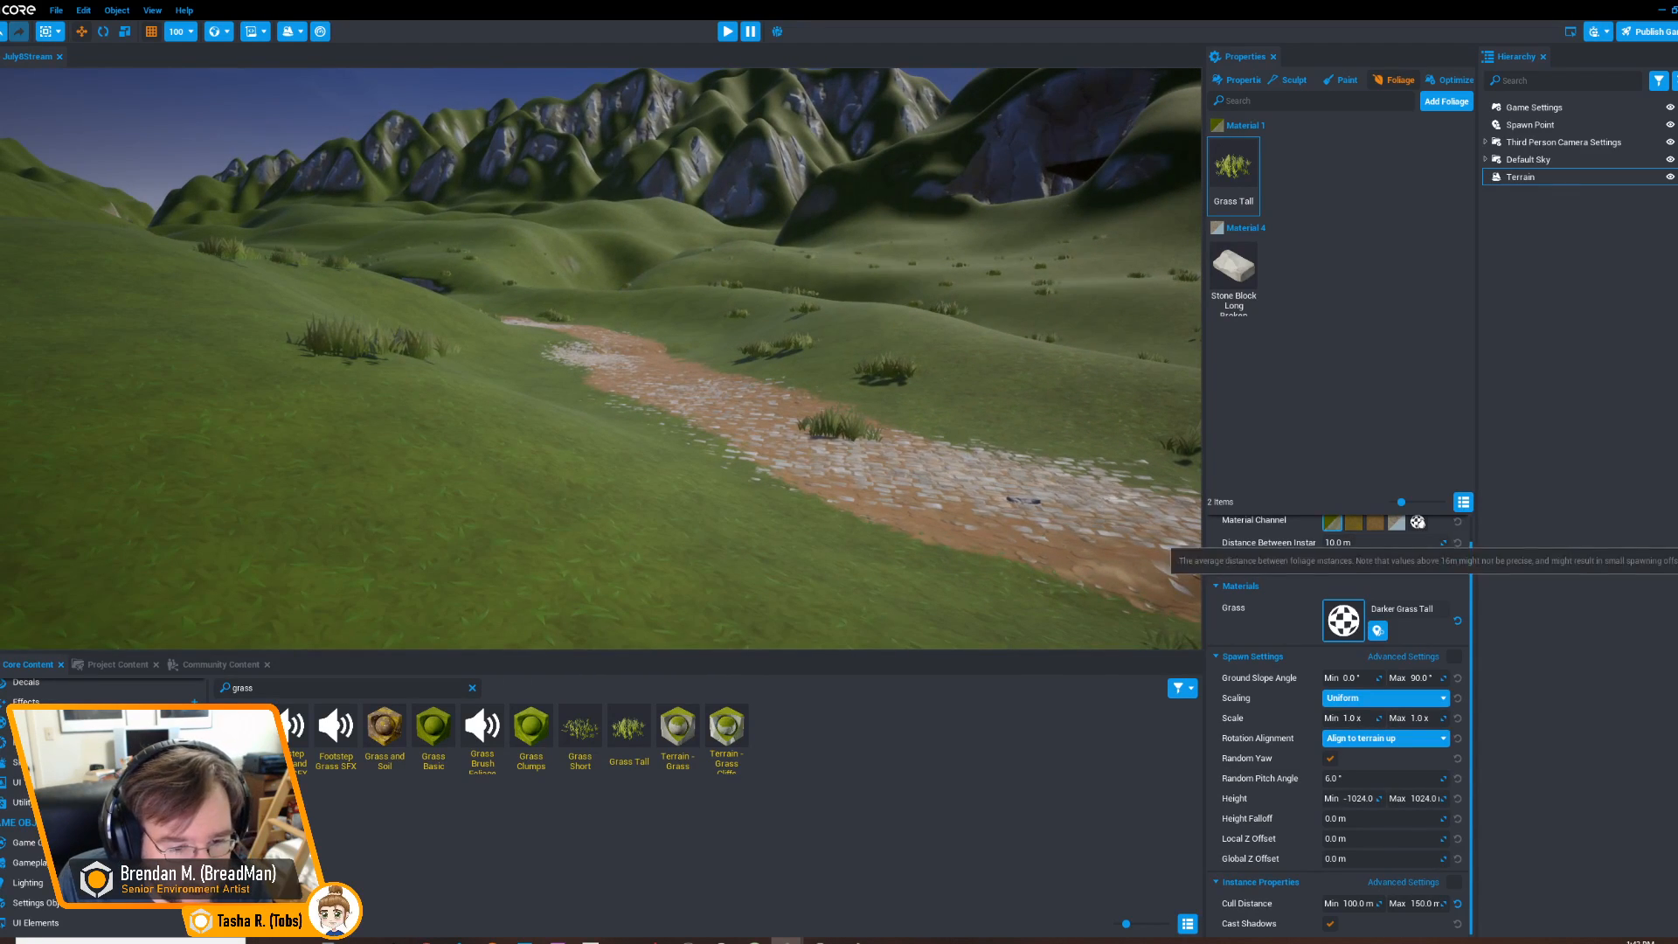
click(1359, 542)
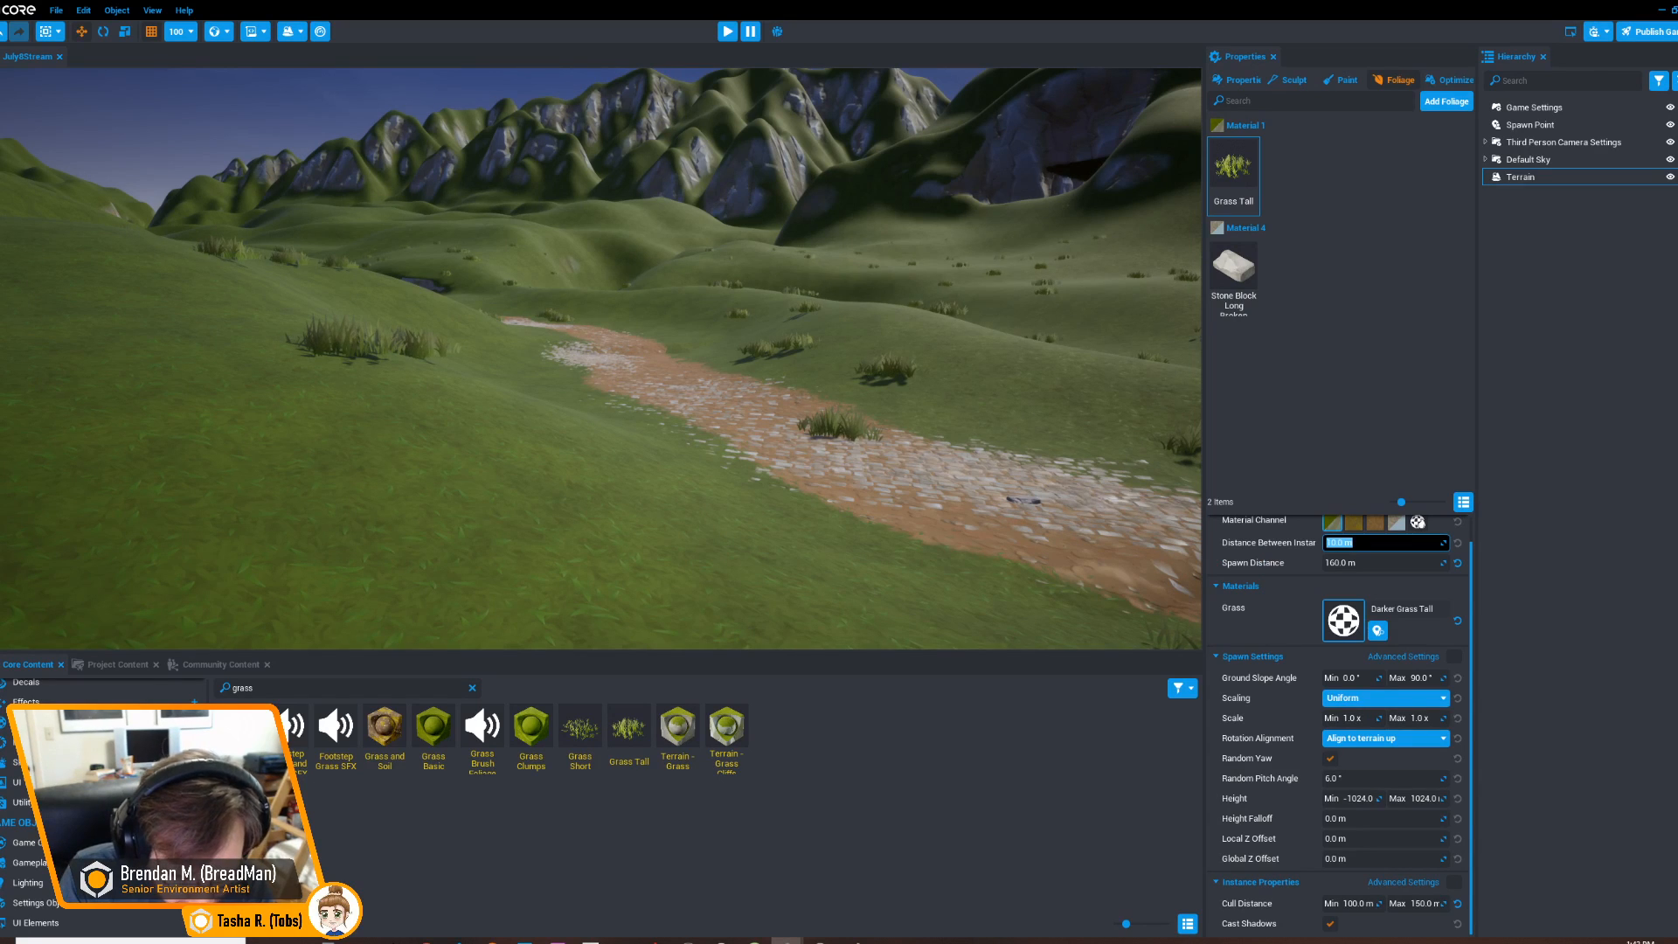
text(3)
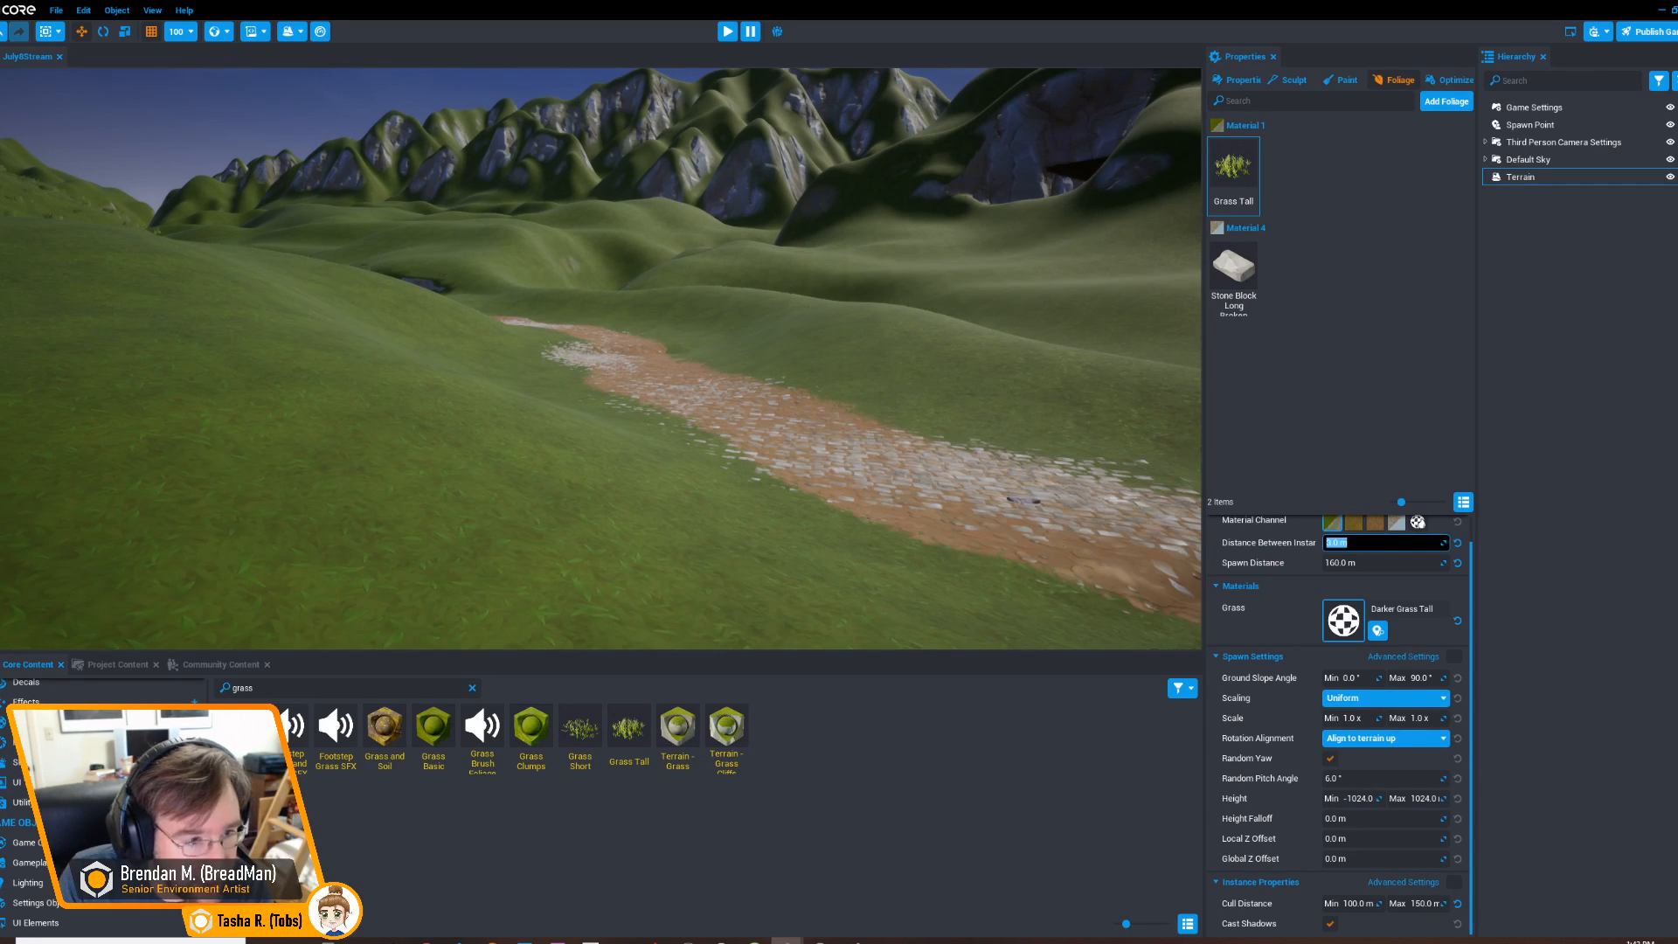
key(Return)
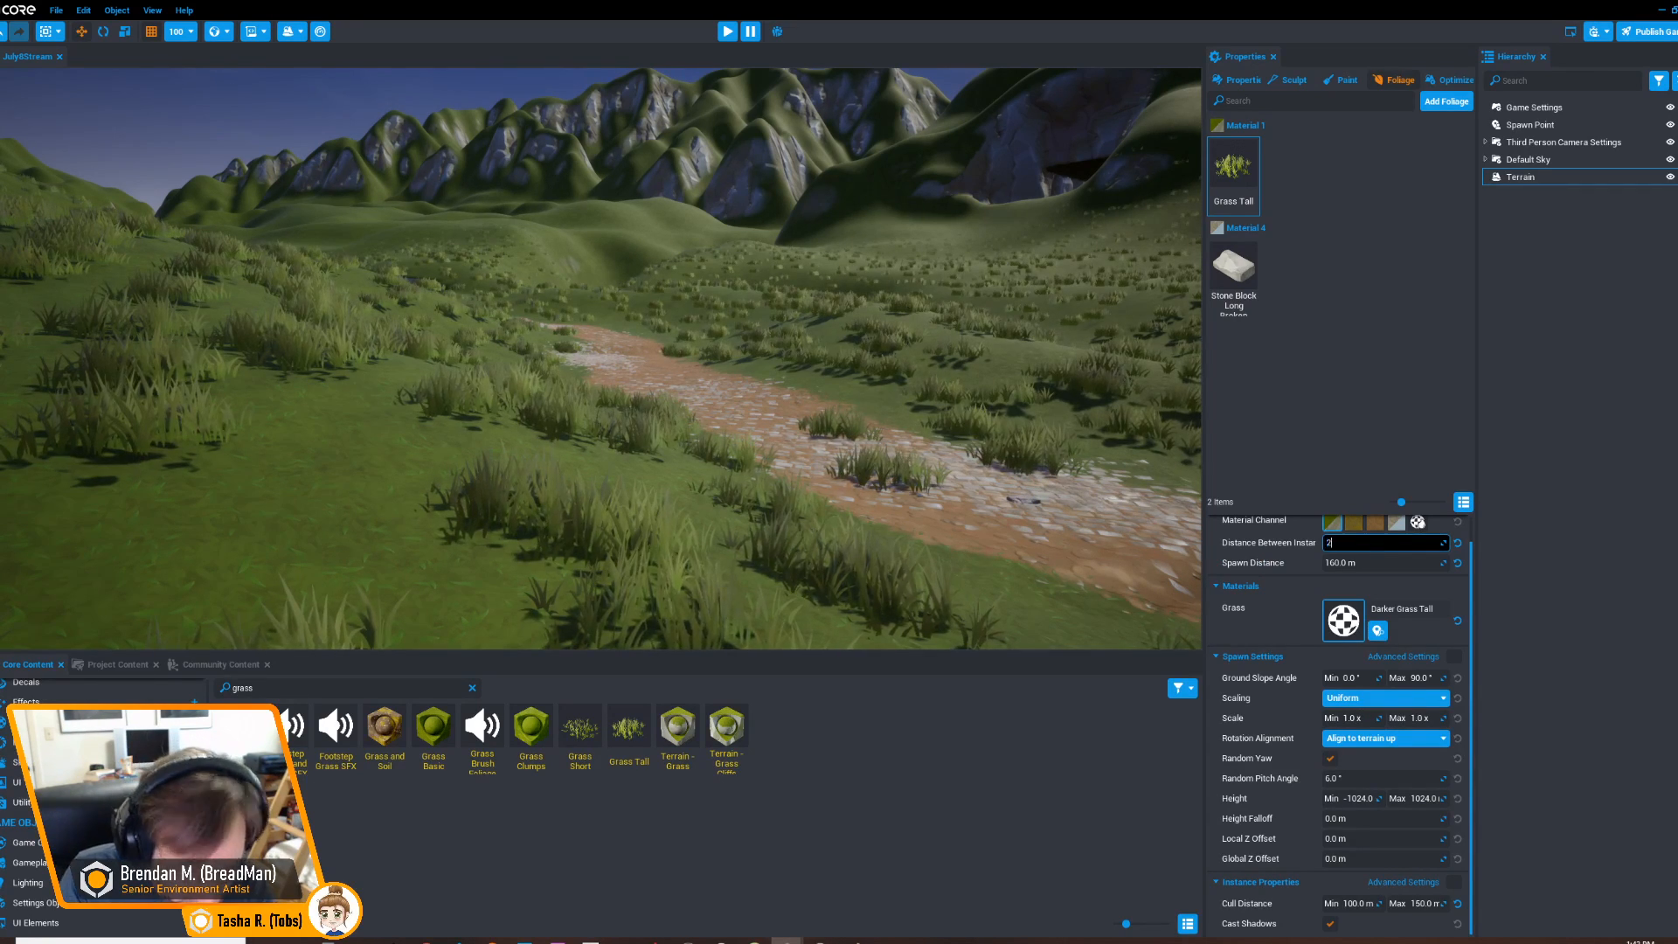
text(2)
key(Return)
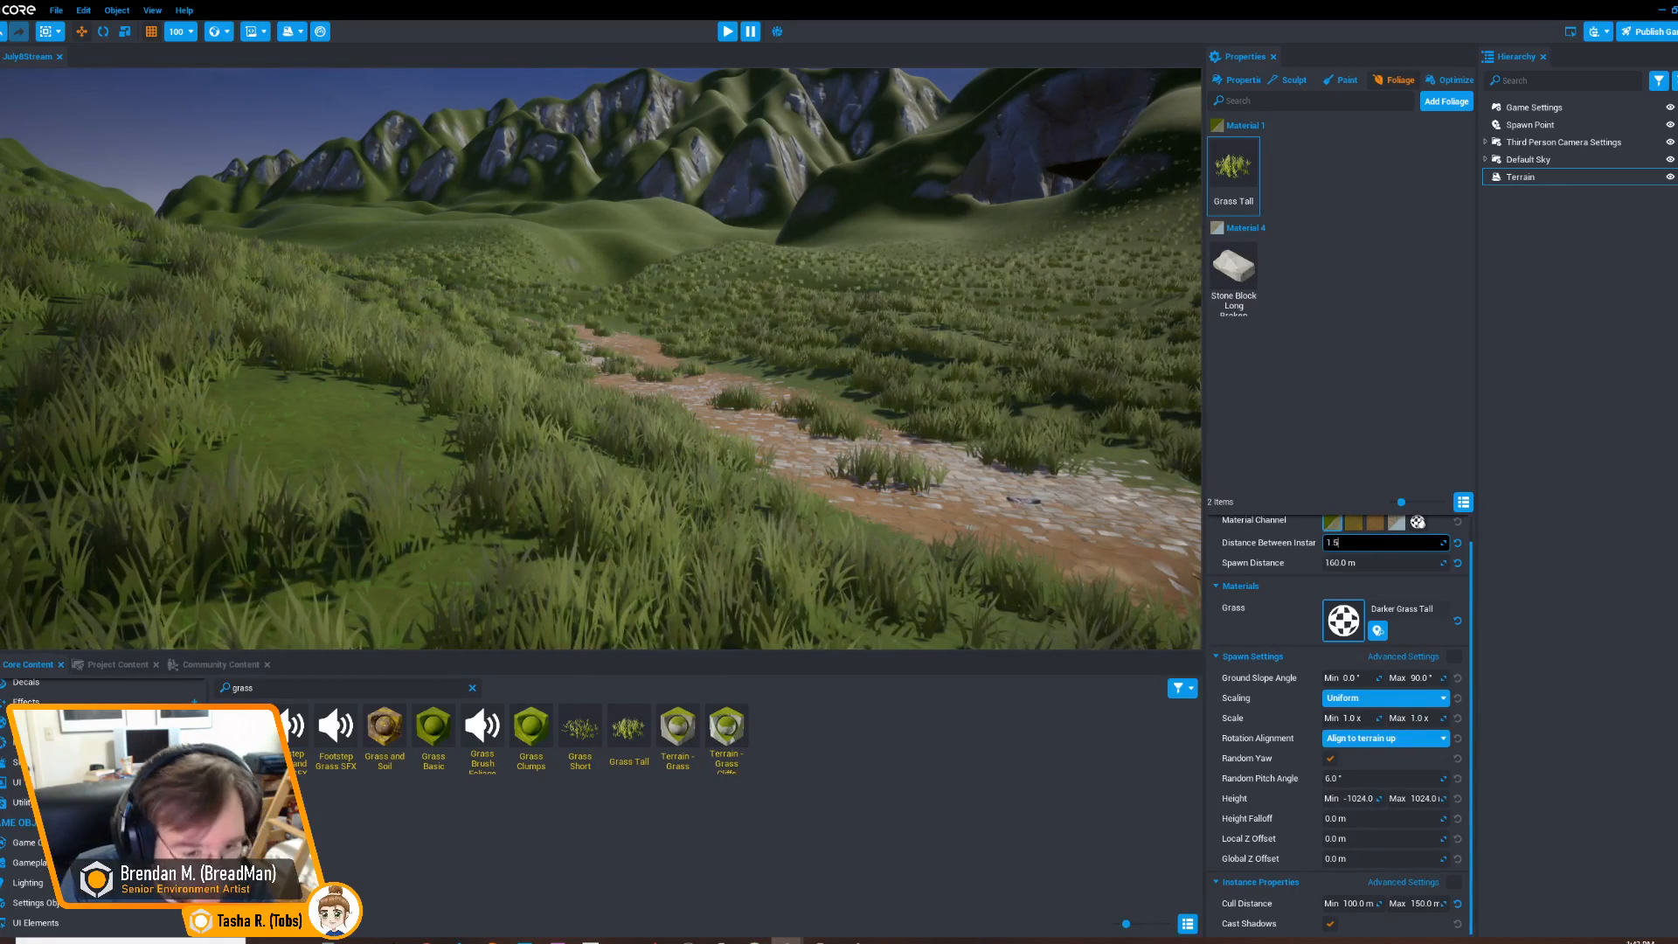
text(1.5)
key(Return)
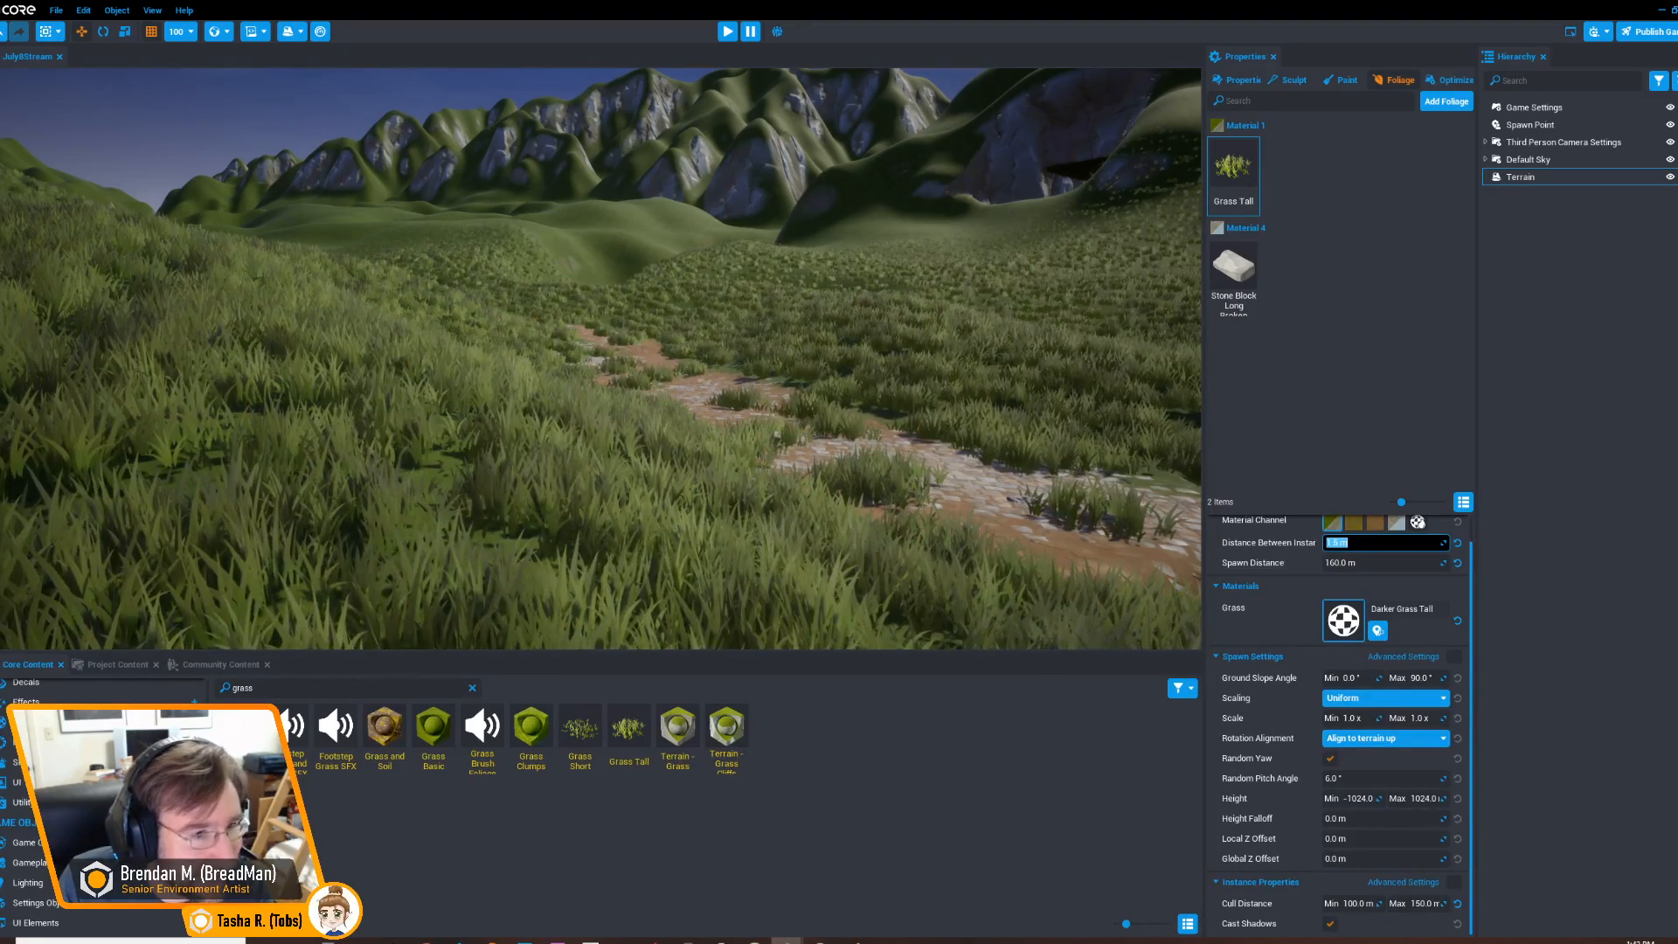
Try a minimum cull distance of 130 m for the Grass Tall foliage and check how the distant grass fades
right_drag(603, 358, 761, 295)
key(a)
key(d)
key(a)
key(d)
key(a)
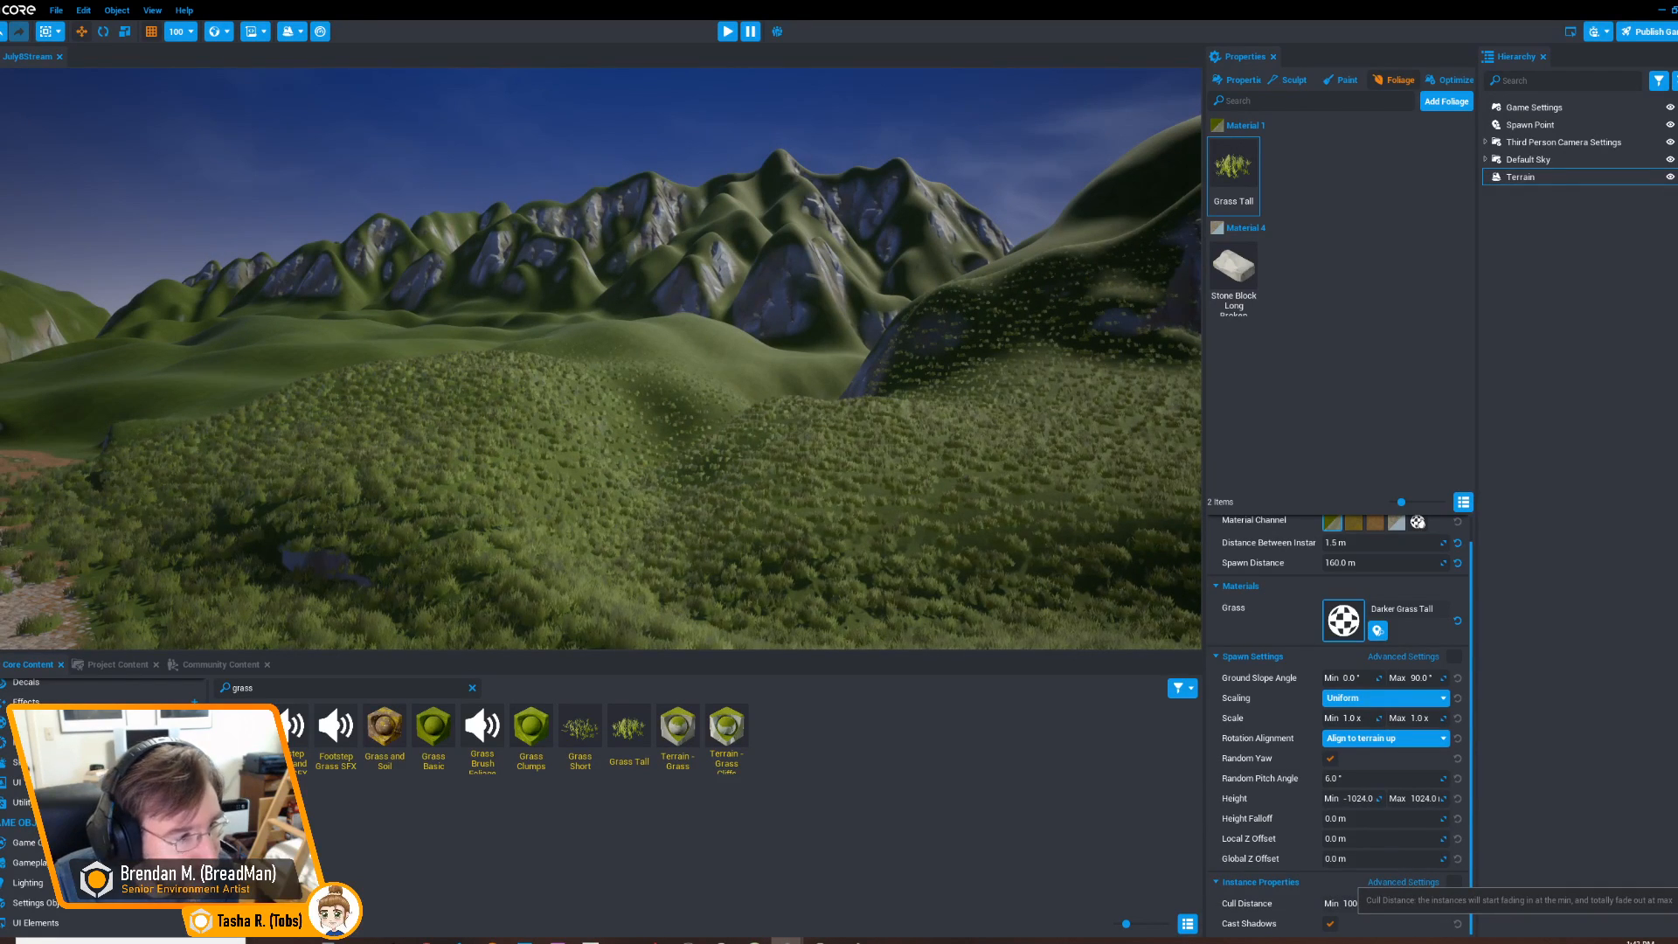
click(1361, 902)
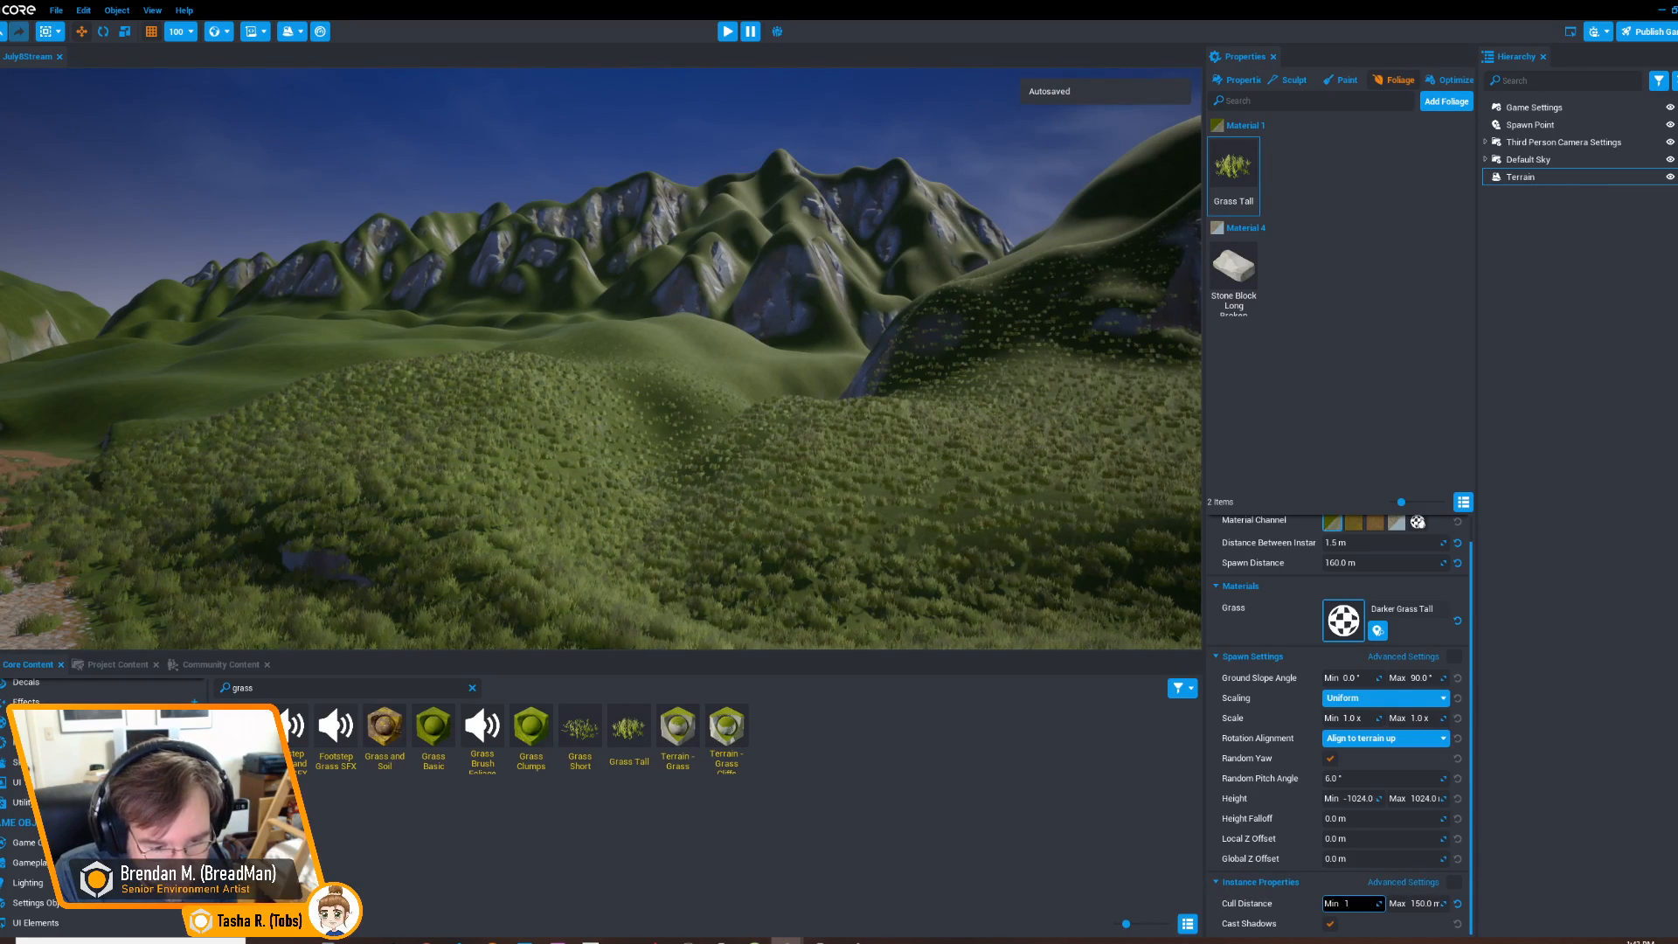
key(Return)
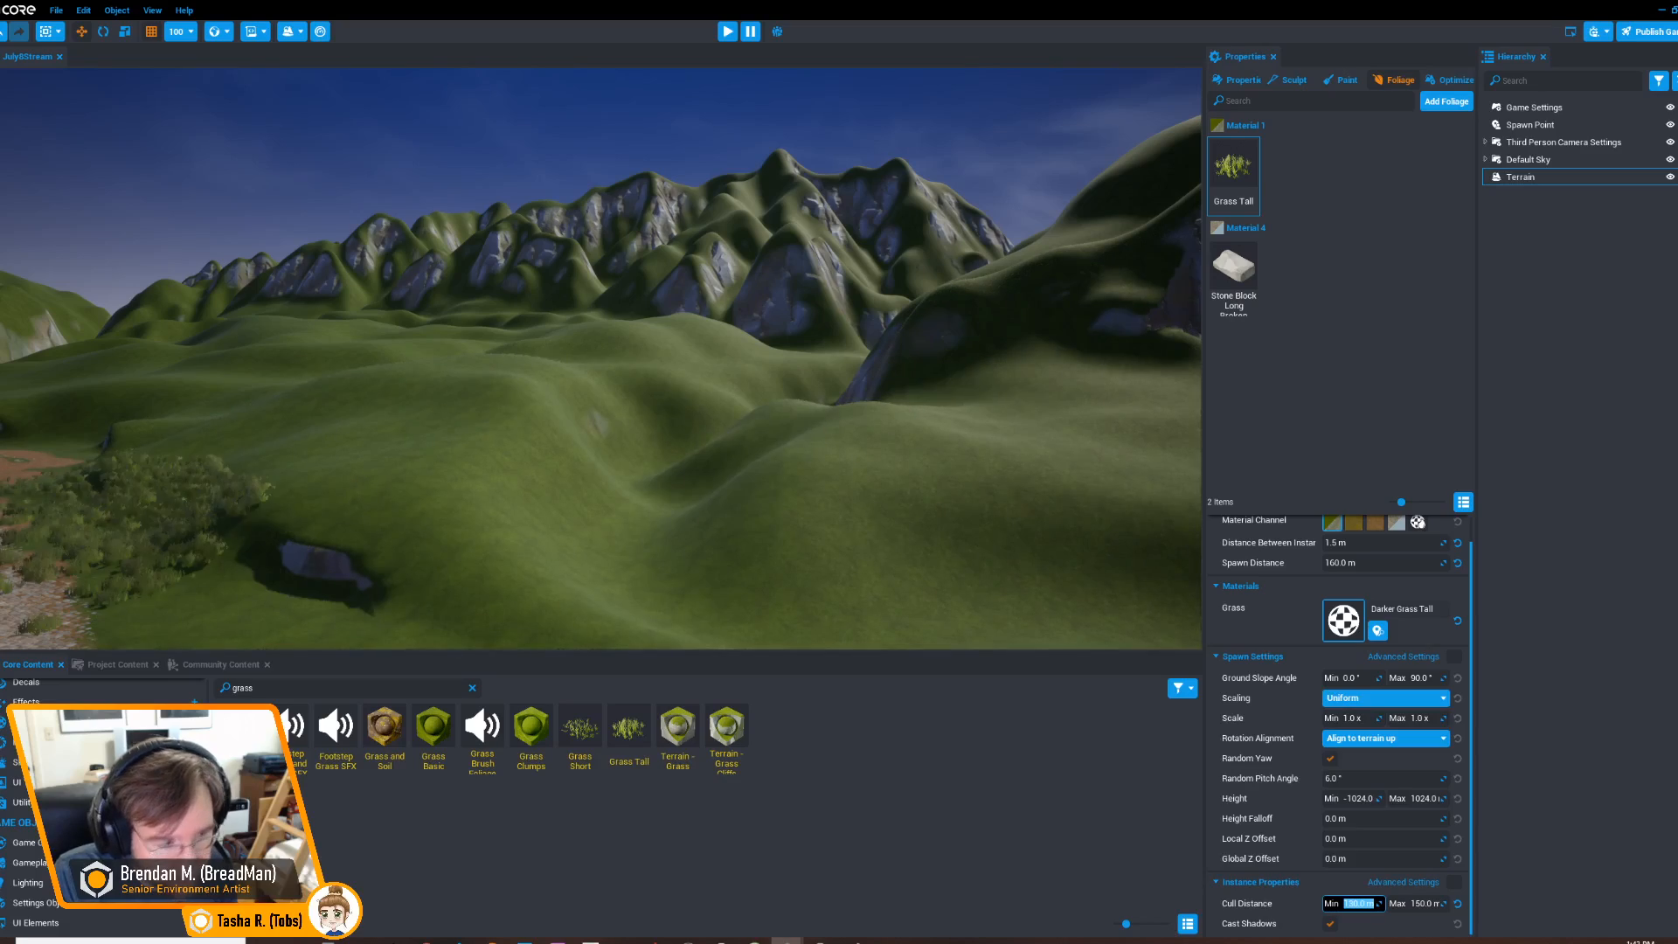
key(w)
right_drag(601, 360, 618, 334)
key(s)
Set the minimum cull distance of the Grass Tall foliage to 50 m and check the fade across the hills
click(1354, 903)
text(50)
key(Return)
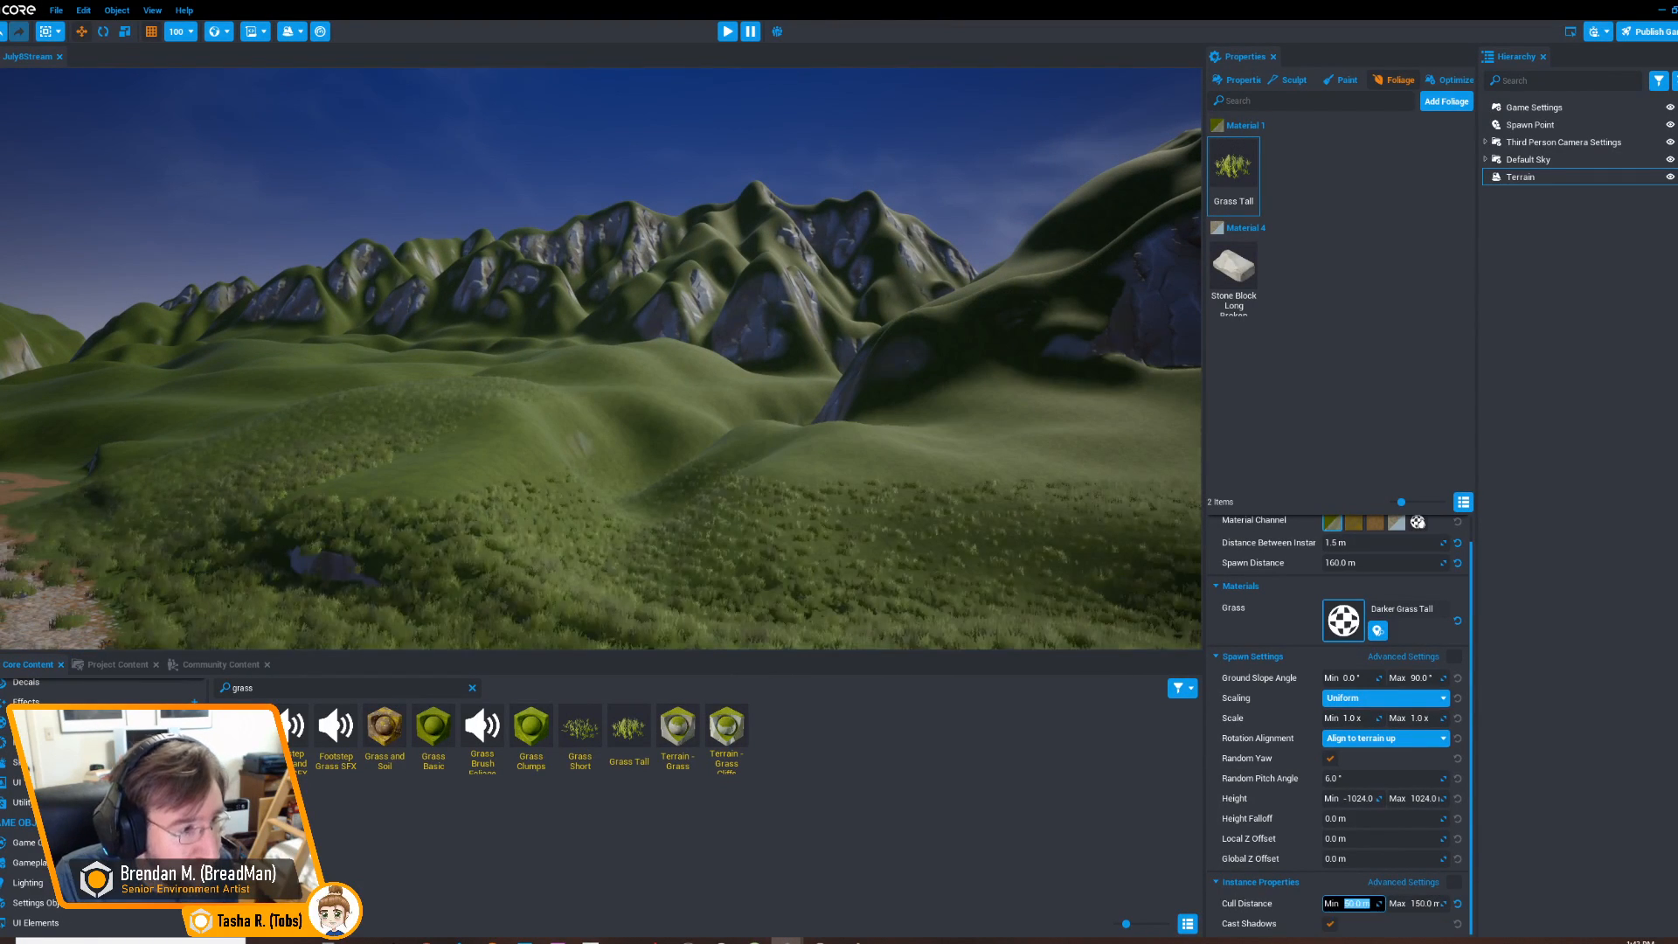
key(w)
right_drag(664, 350, 672, 387)
key(w)
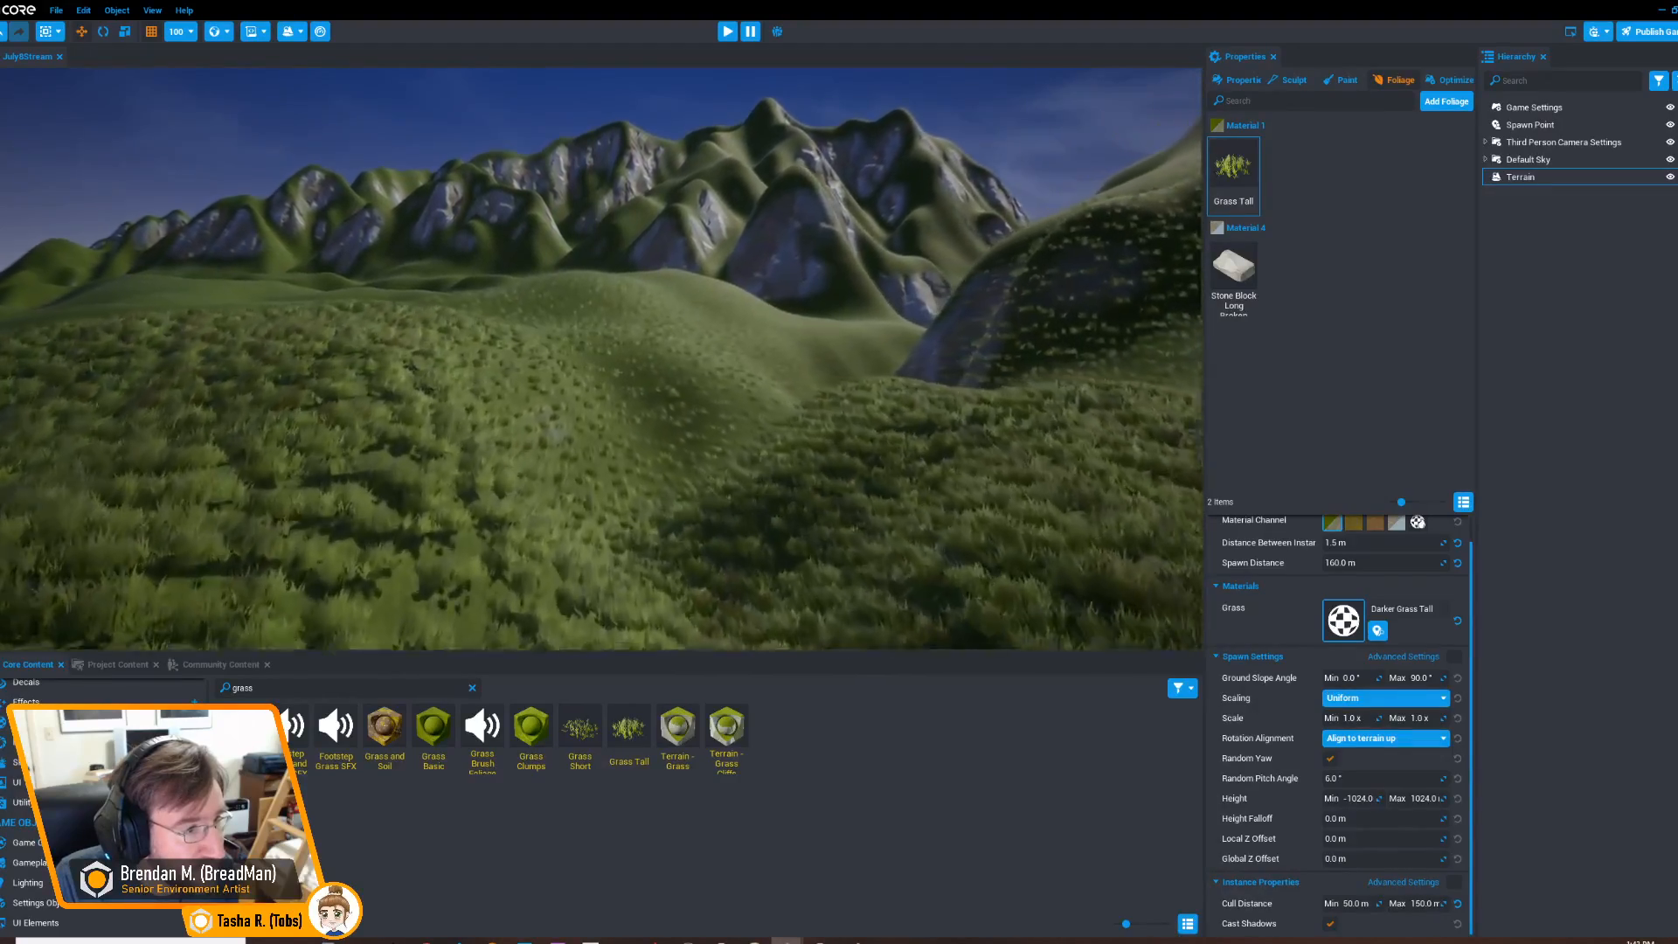
Examine the Grass Tall foliage across the hills and at ground level along the cobblestone path
key(s)
key(w)
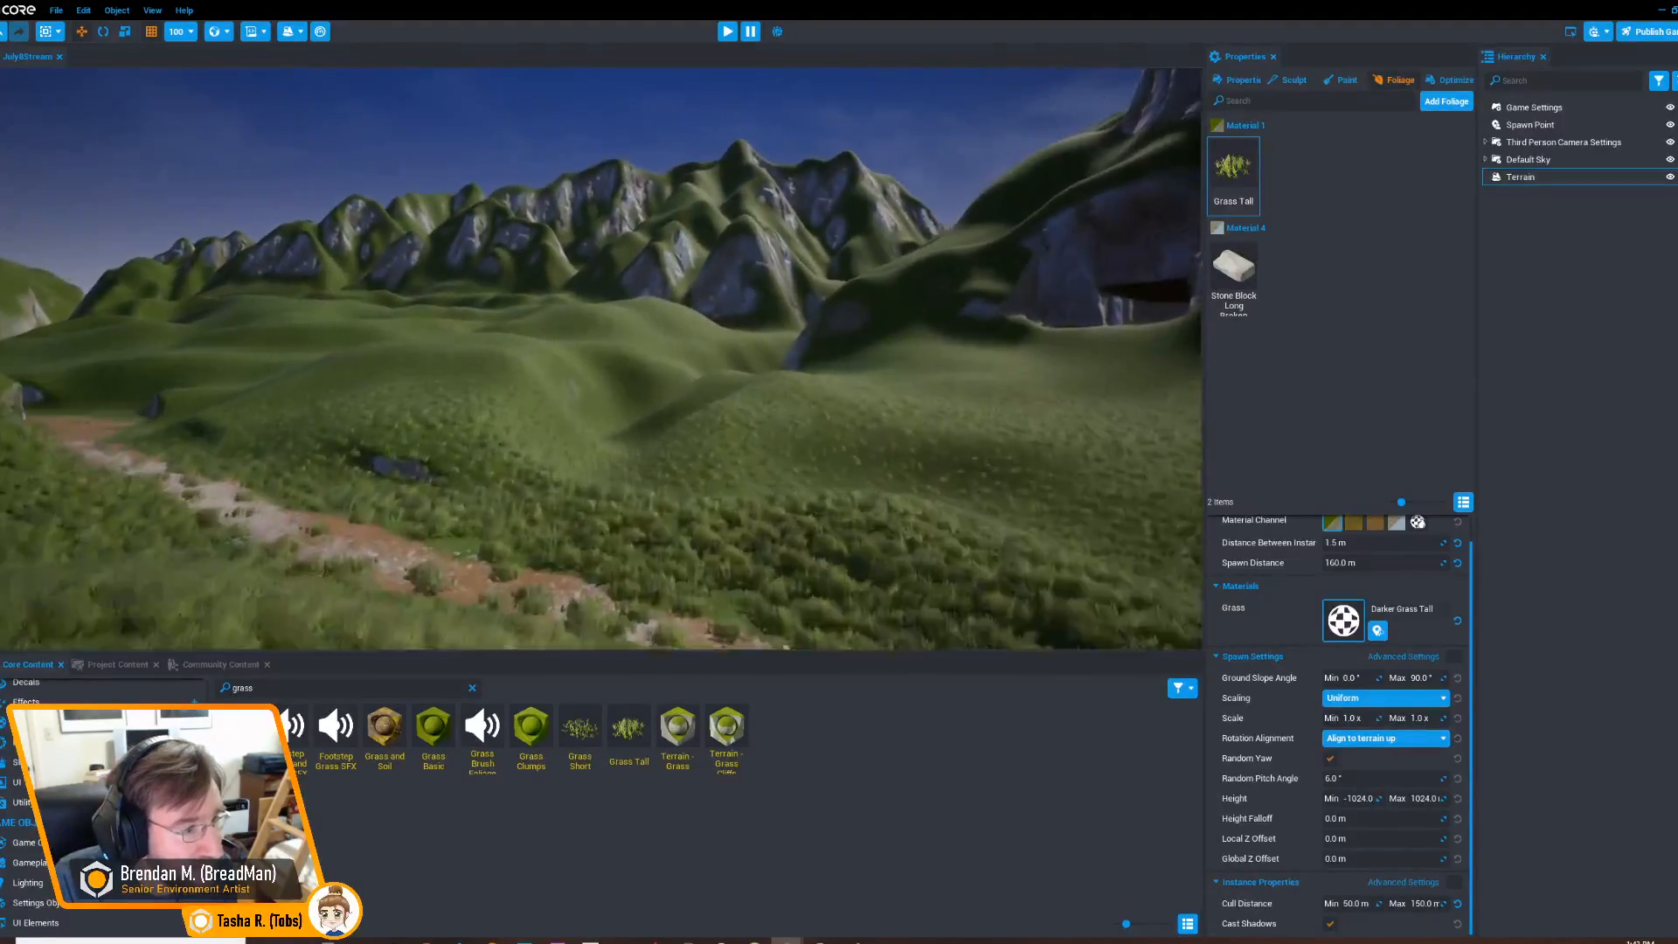
key(w)
right_drag(673, 387, 420, 385)
key(a)
right_drag(601, 358, 690, 393)
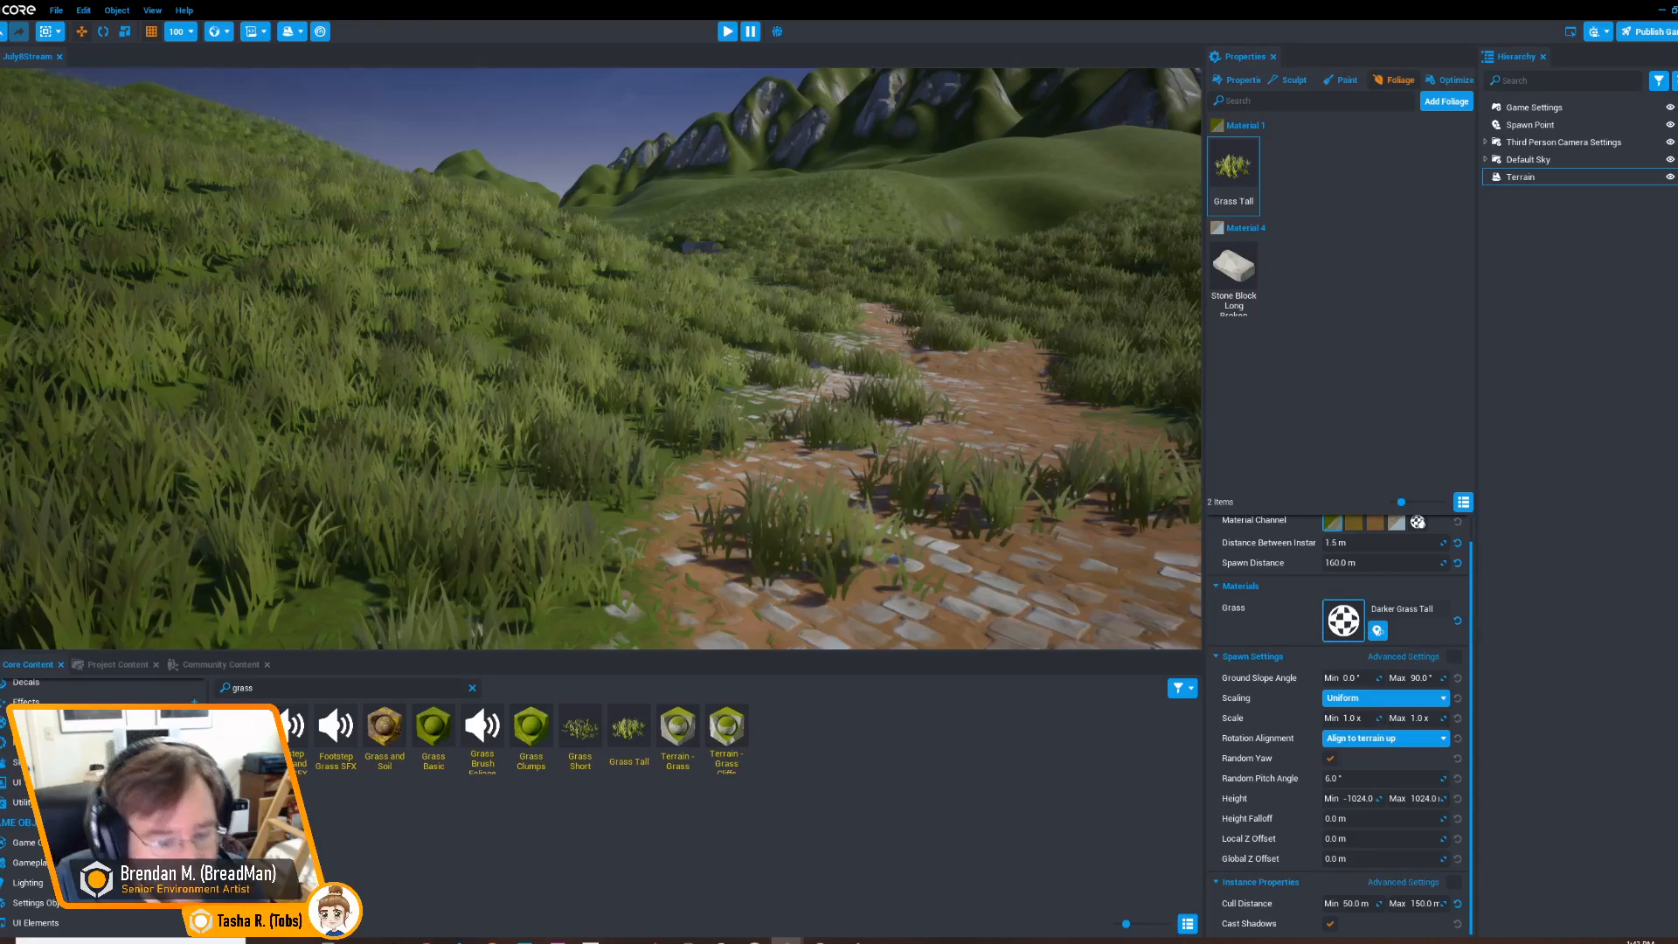
key(d)
key(q)
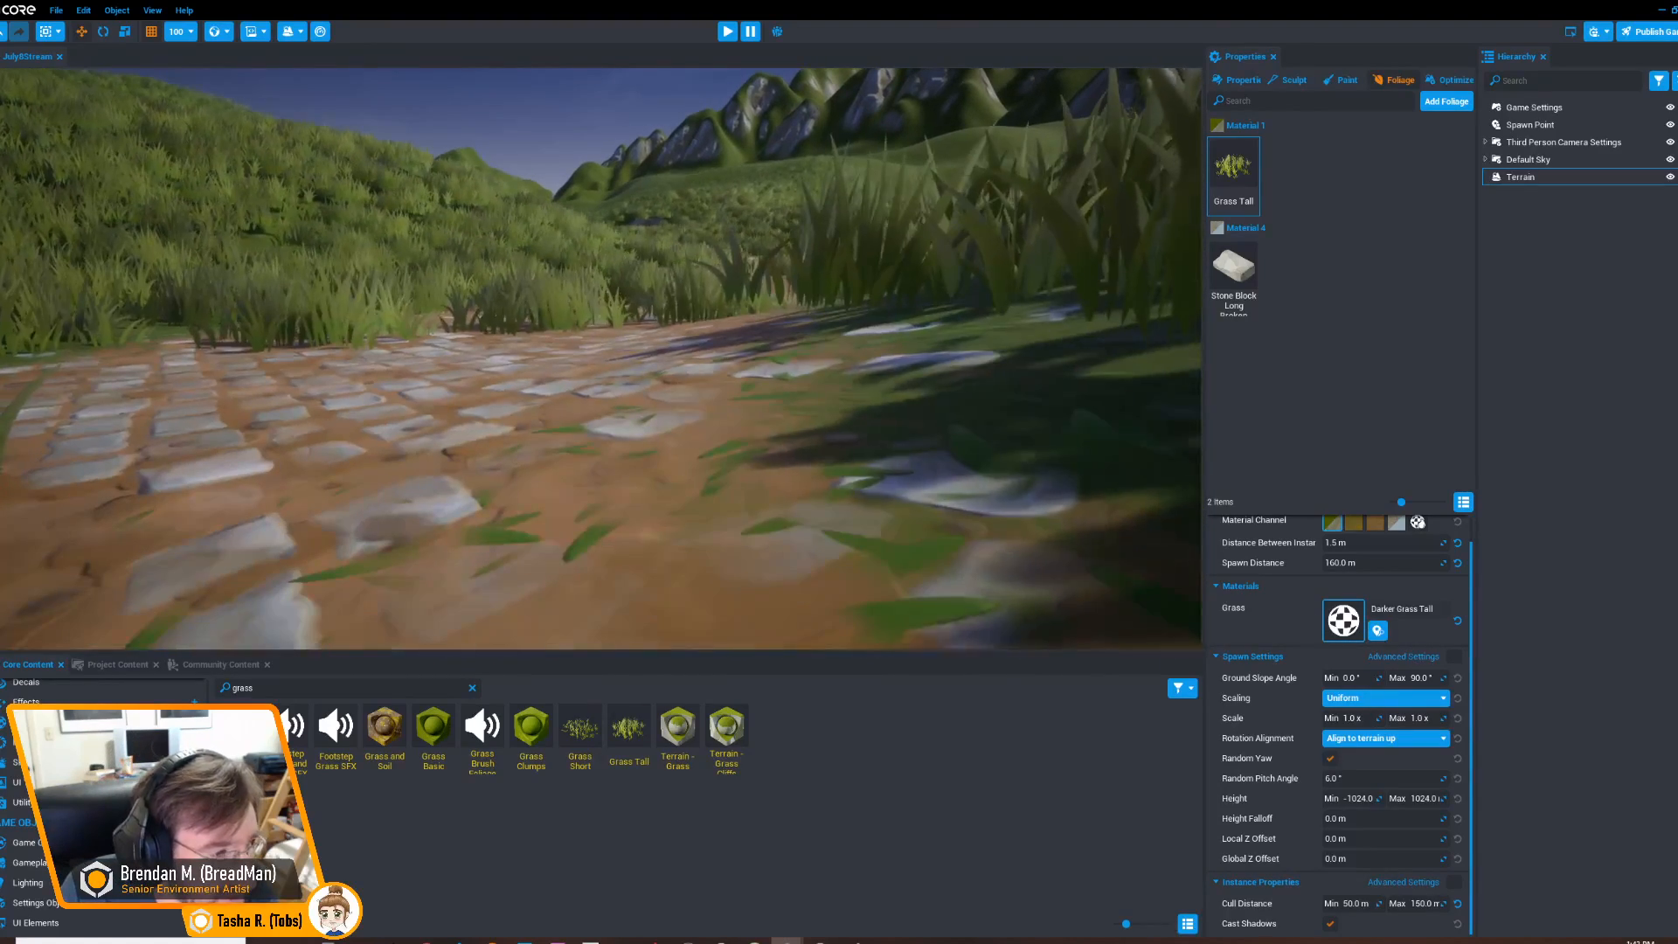
key(e)
key(q)
key(d)
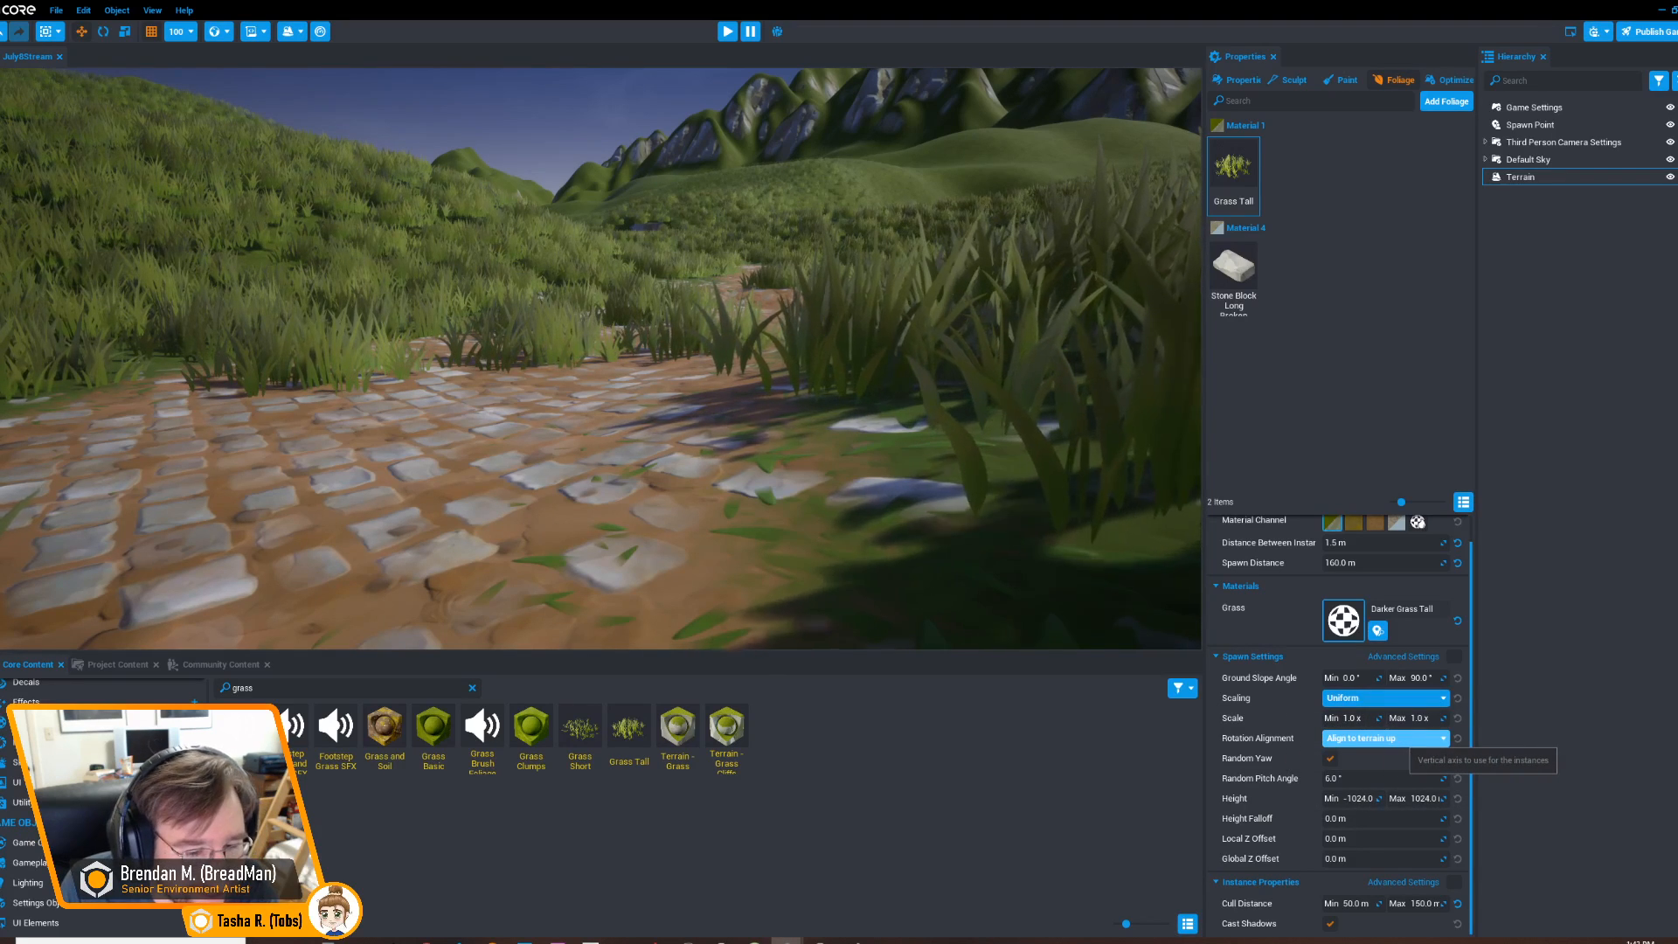
Set the Rotation Alignment of the Grass Tall foliage to Align to surface and check it along the path
click(1396, 738)
click(1390, 737)
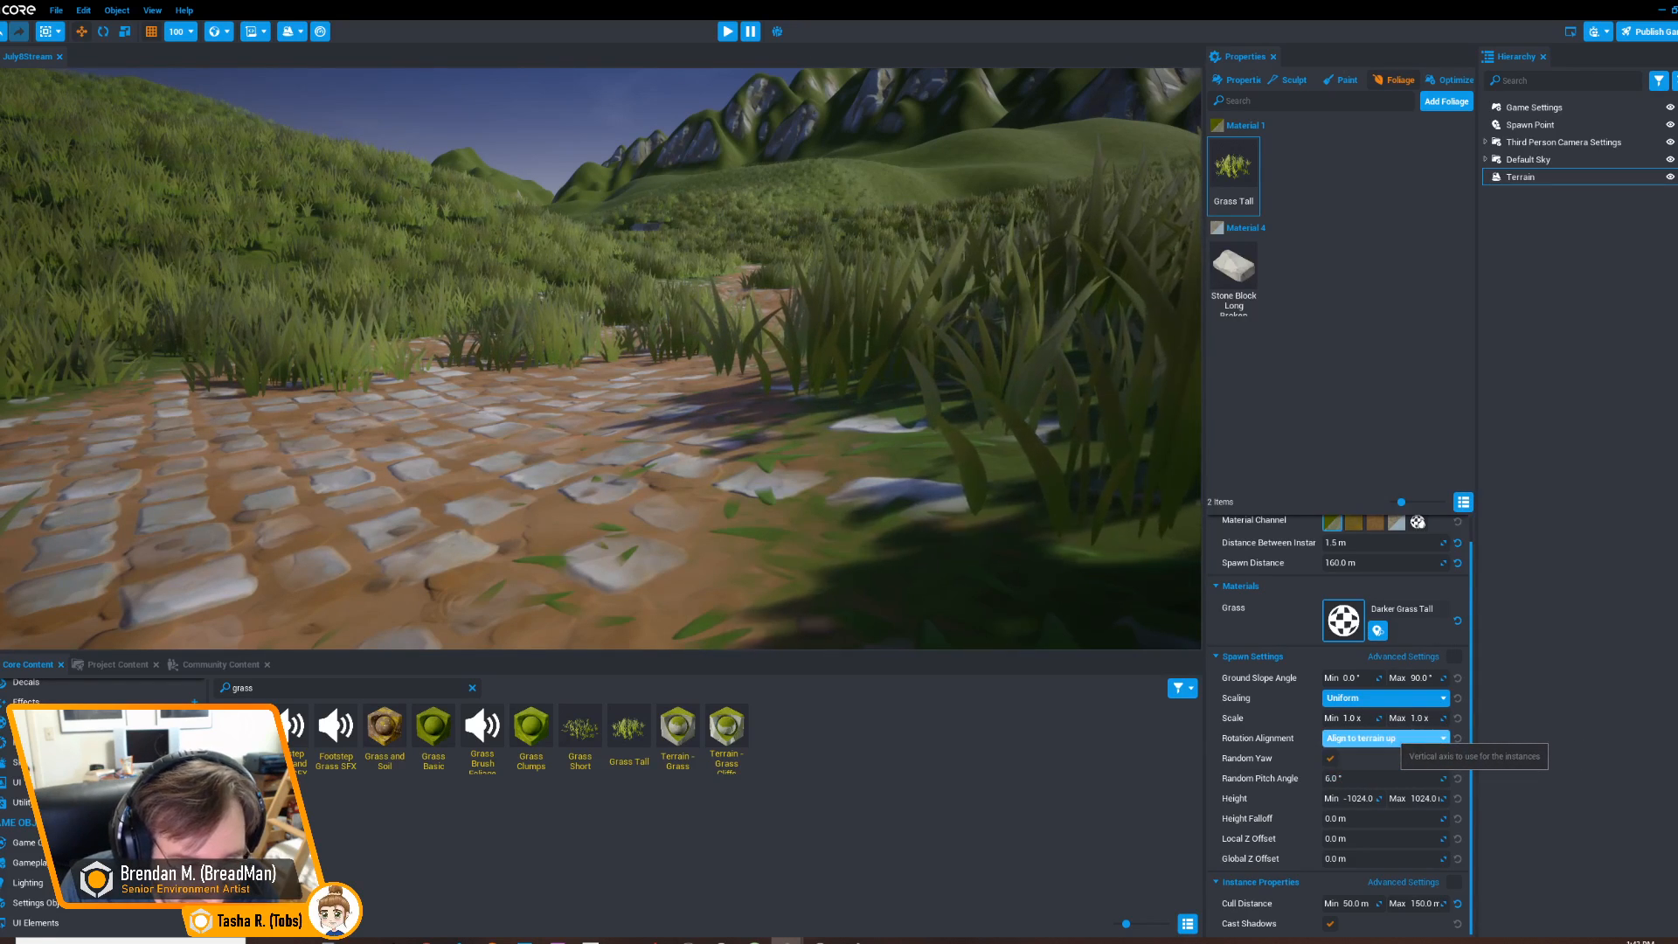
click(1385, 738)
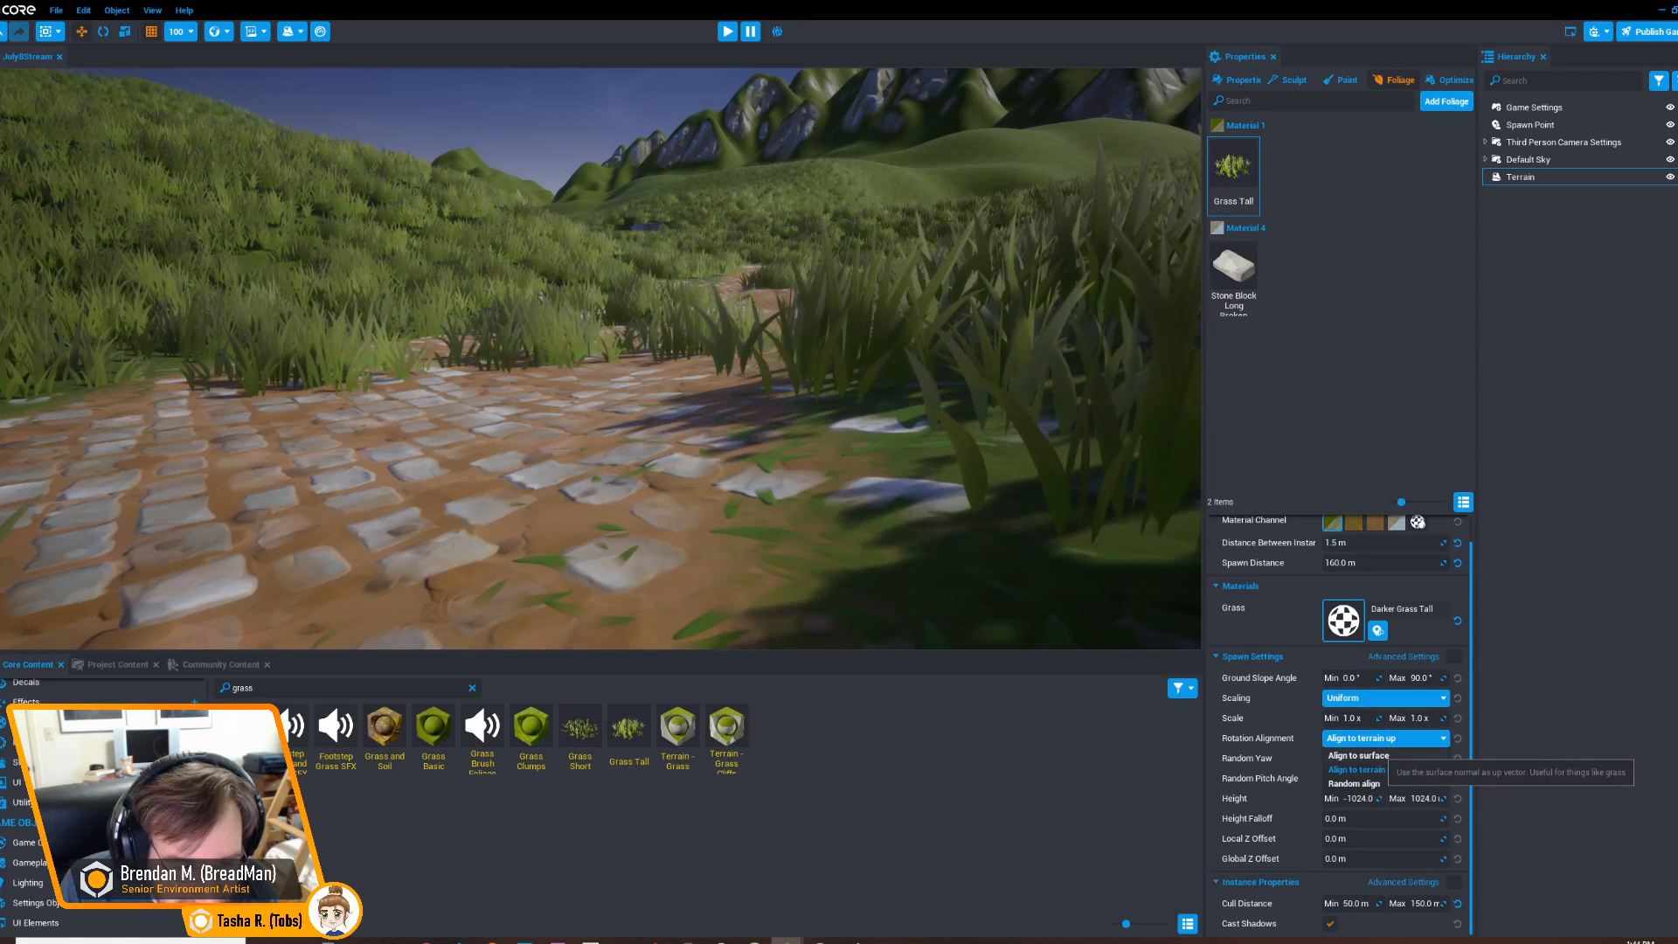
click(1358, 754)
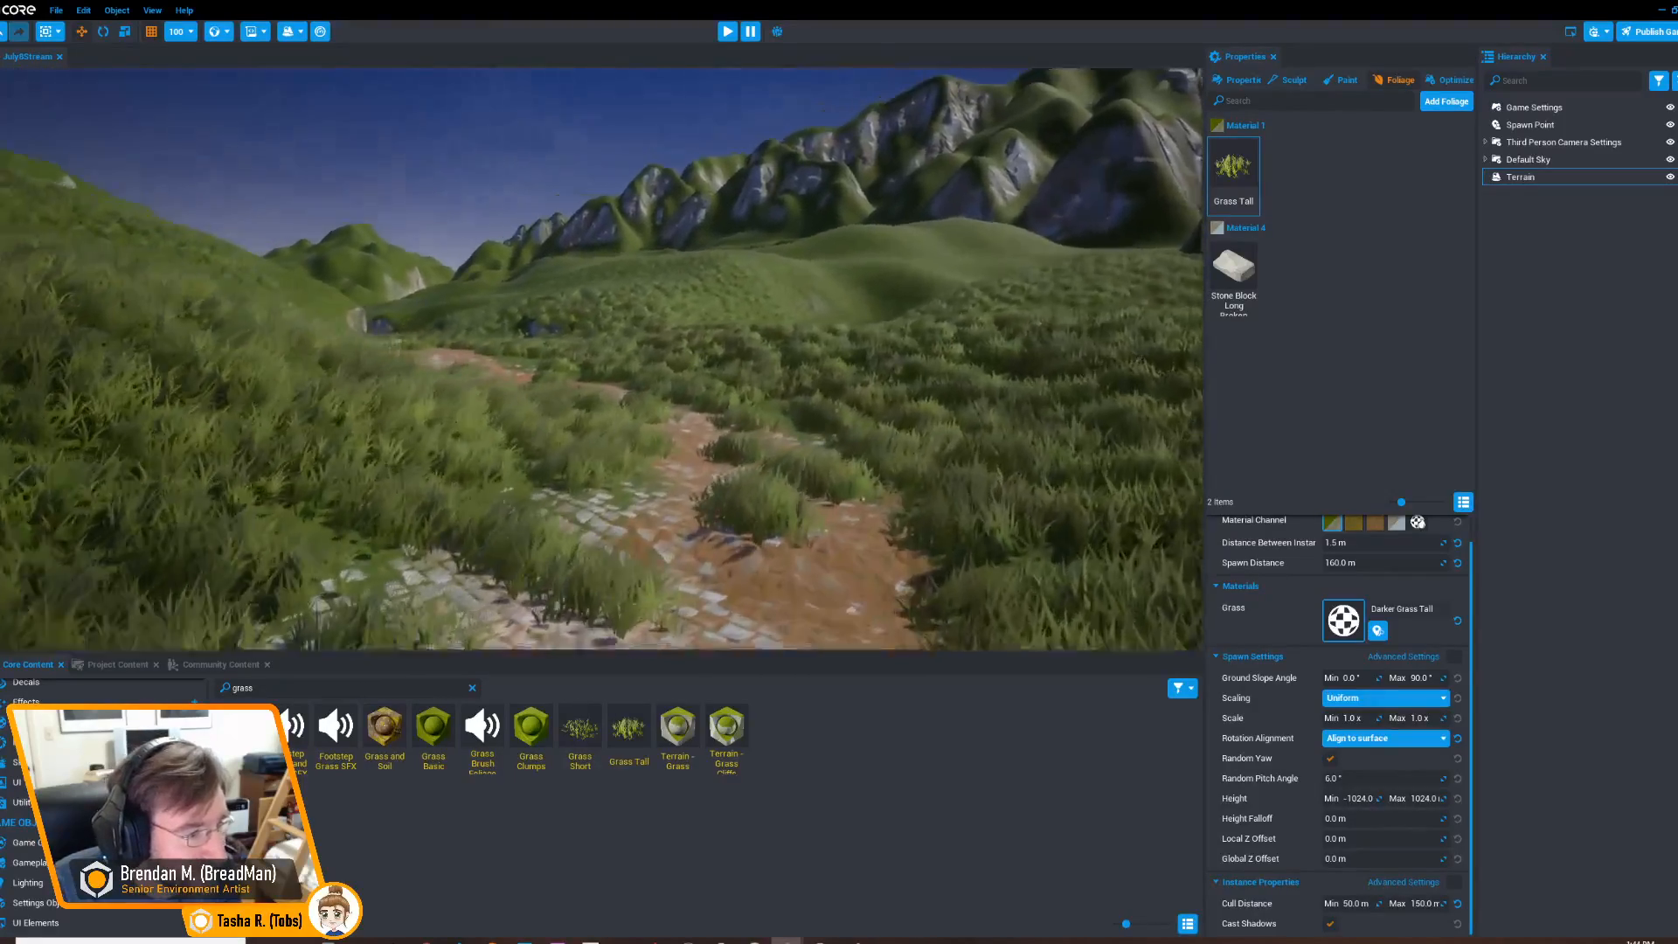
right_drag(601, 358, 655, 328)
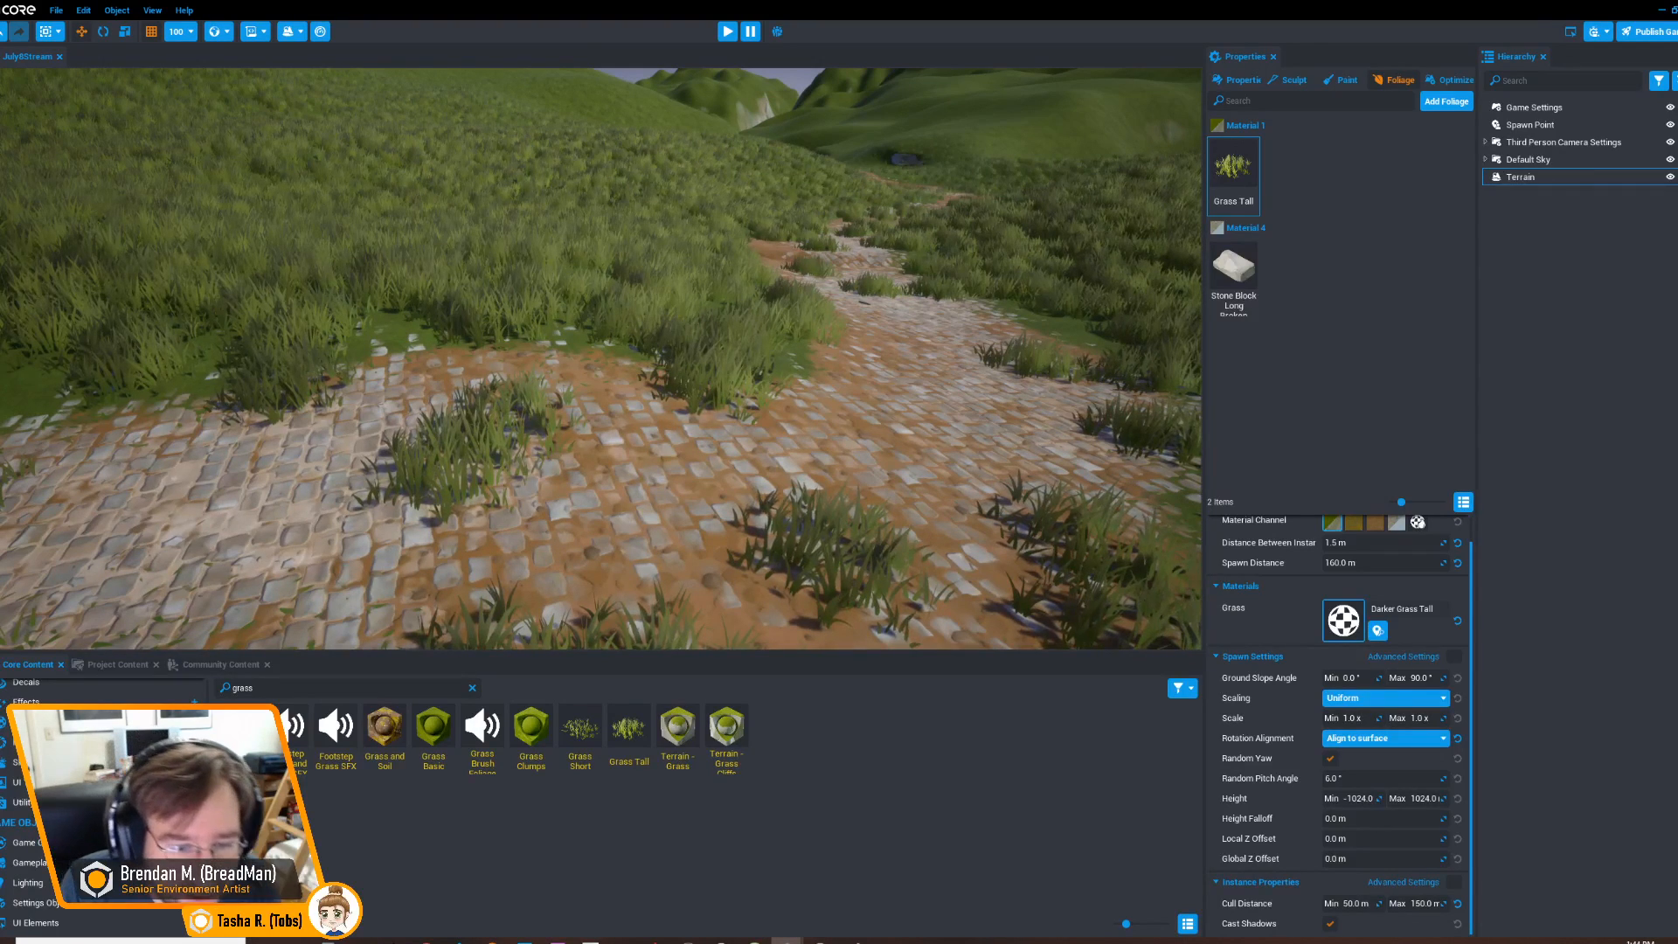
Choose the foliage-erasing paint modifier and clear the grass clumps from the bend of the cobblestone path
scroll(1341, 725, up, 1)
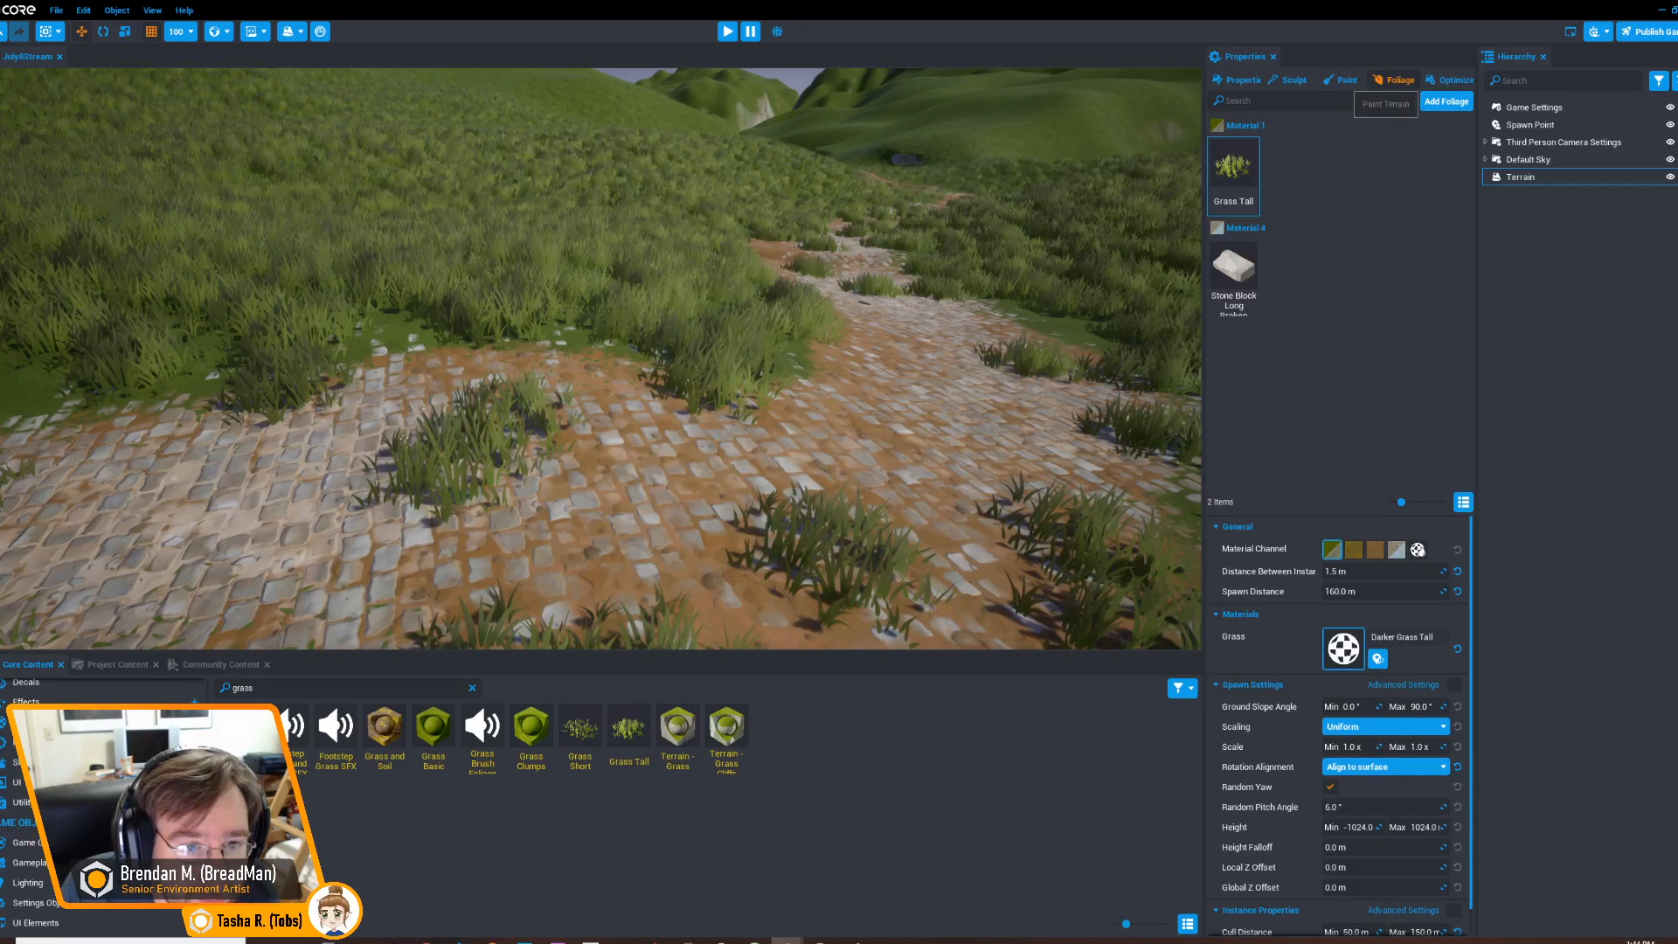
click(1341, 79)
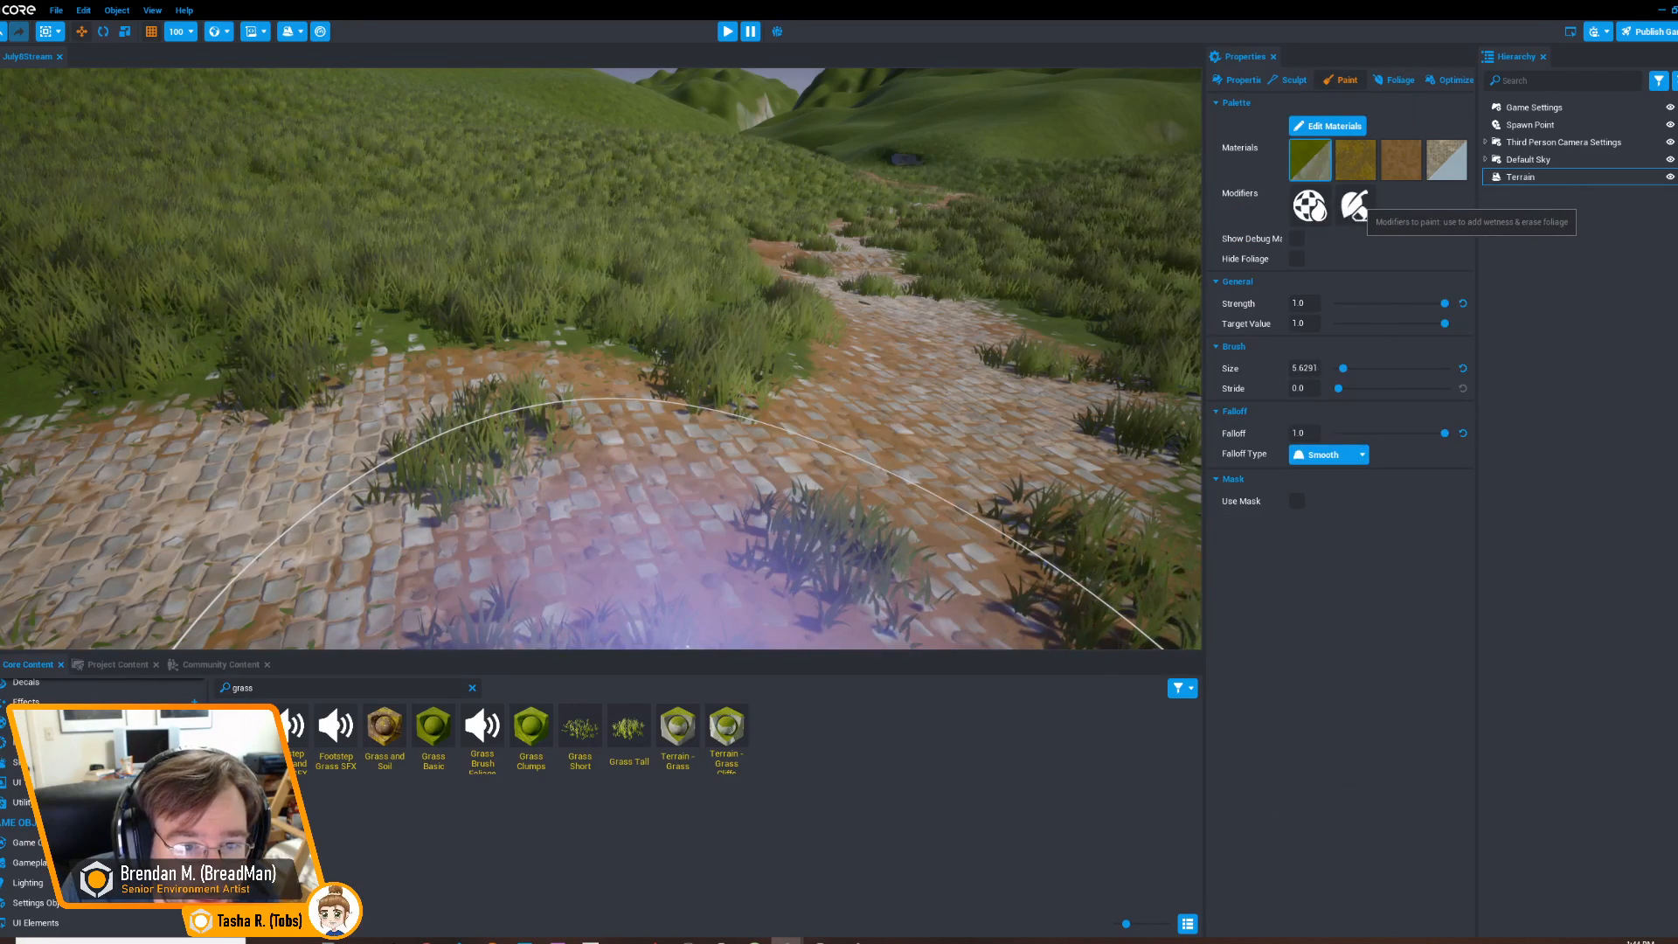
click(1354, 204)
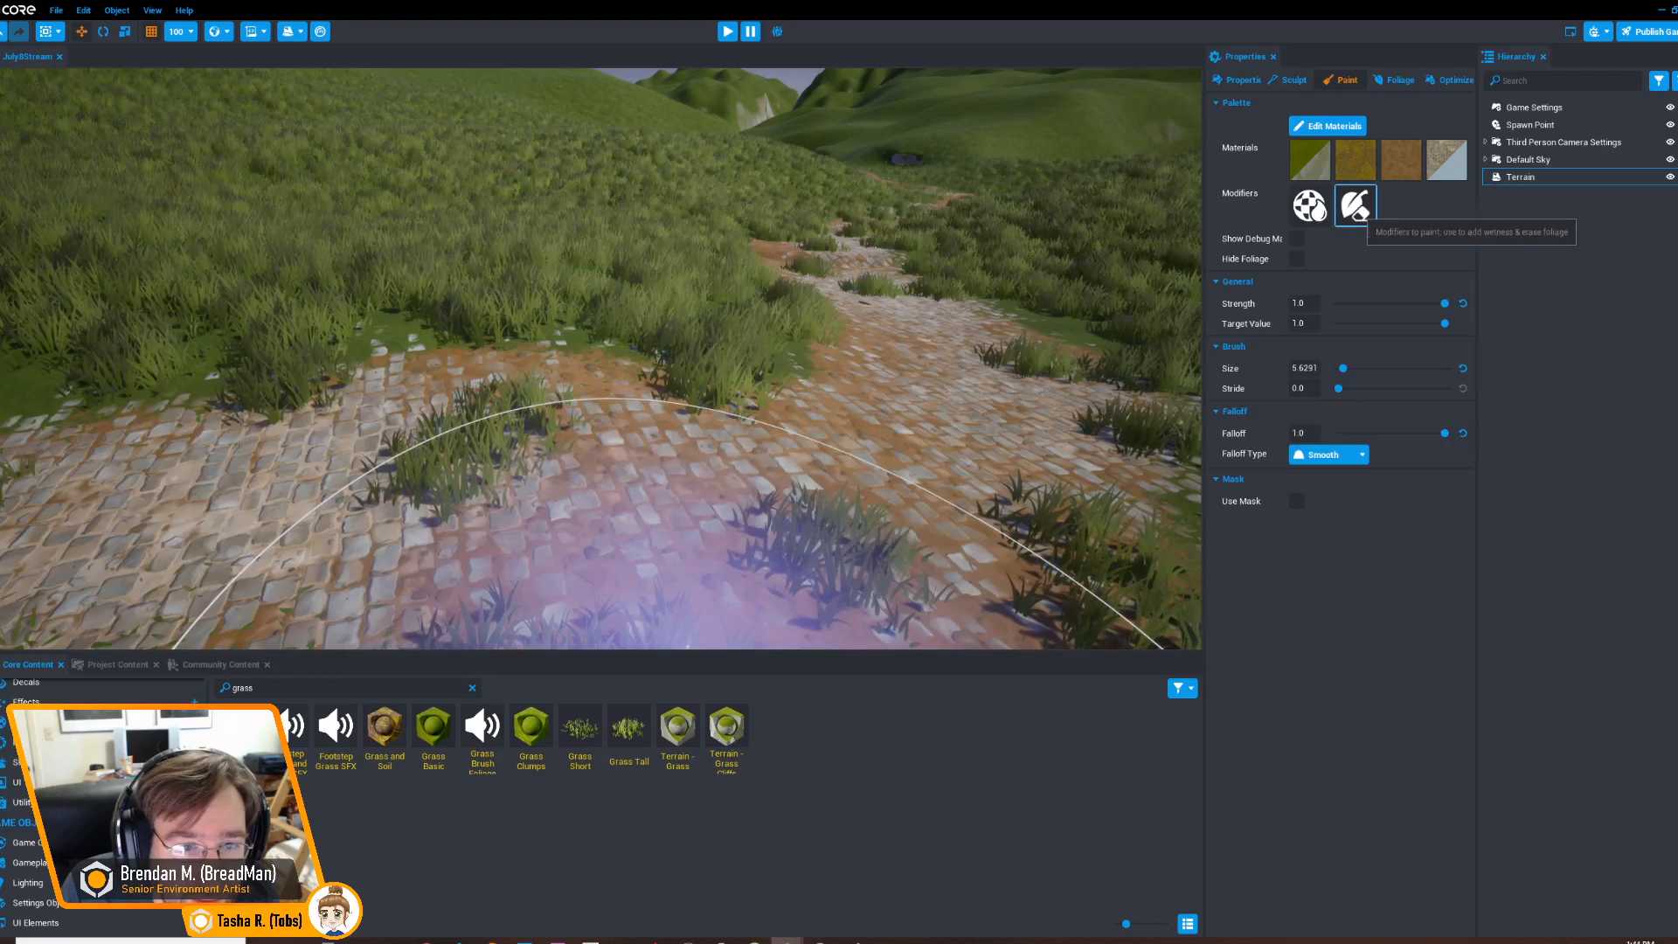
scroll(690, 480, down, 3)
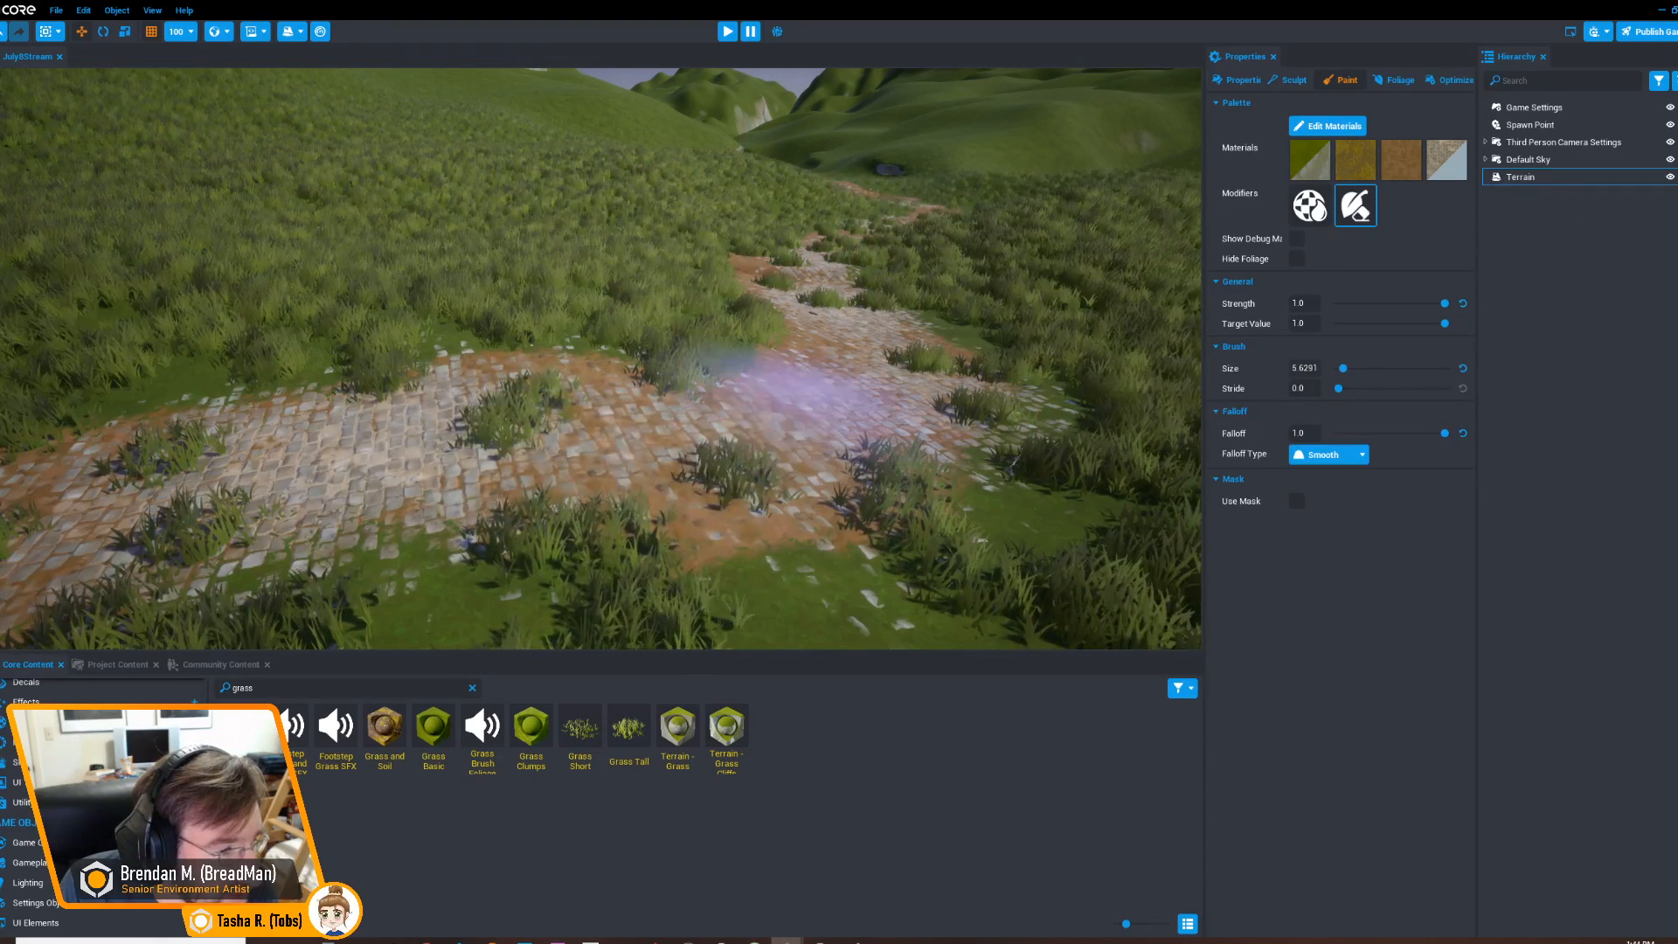
drag(812, 276, 805, 279)
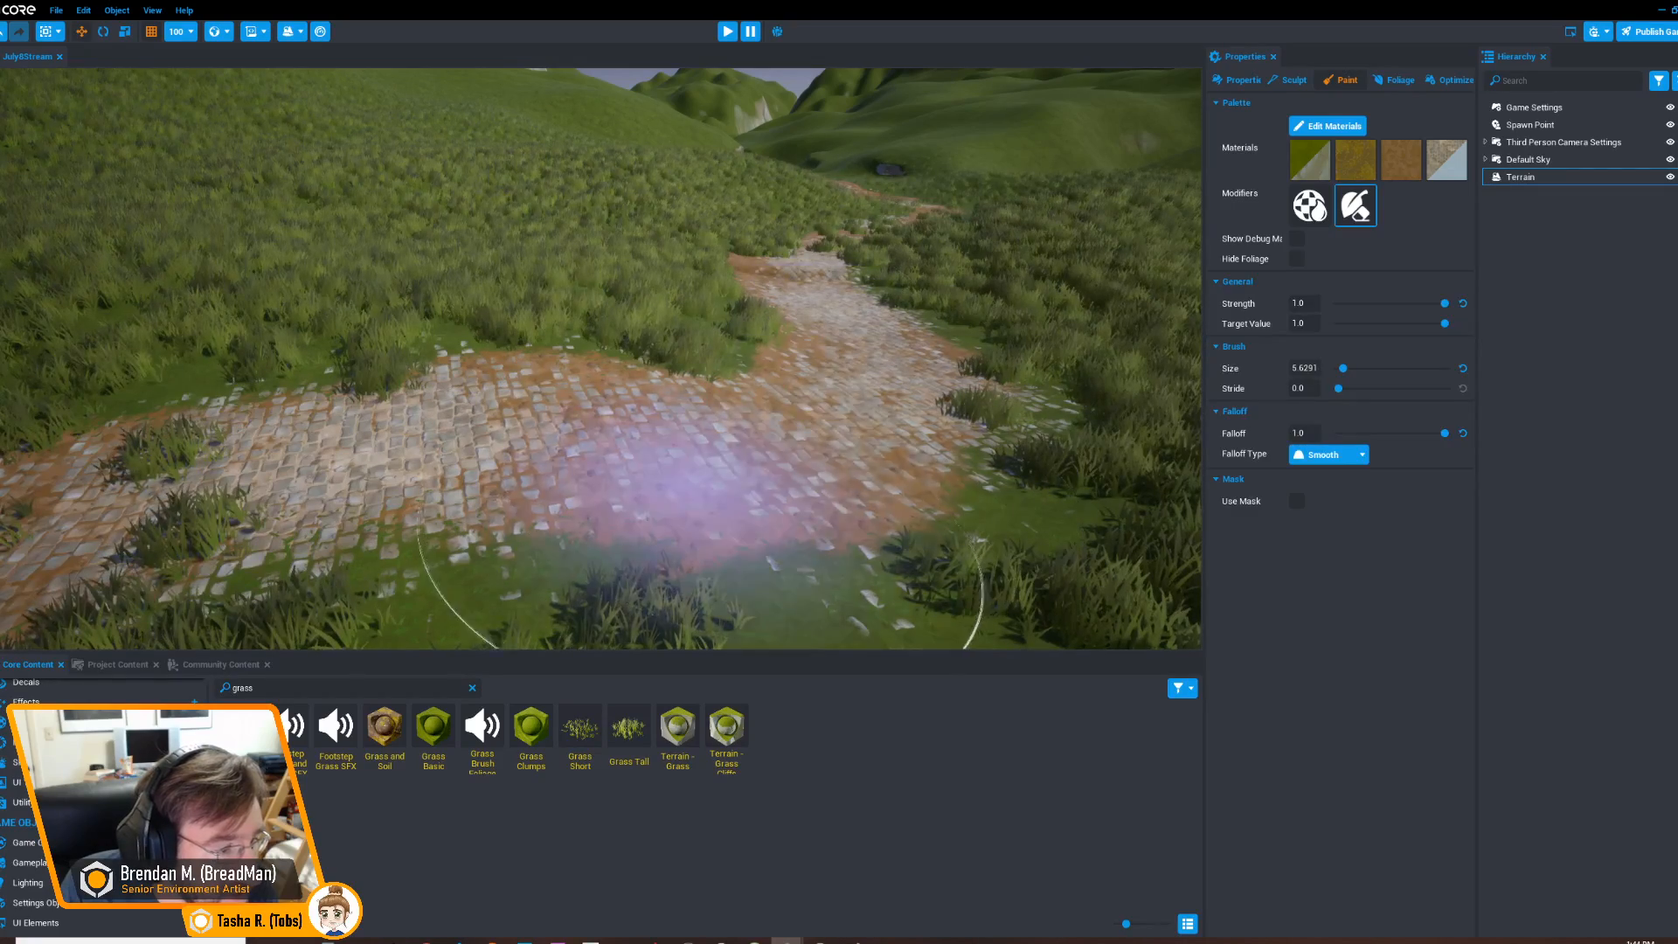
Continue erasing the grass clumps along the next stretch of the cobblestone path
key(a)
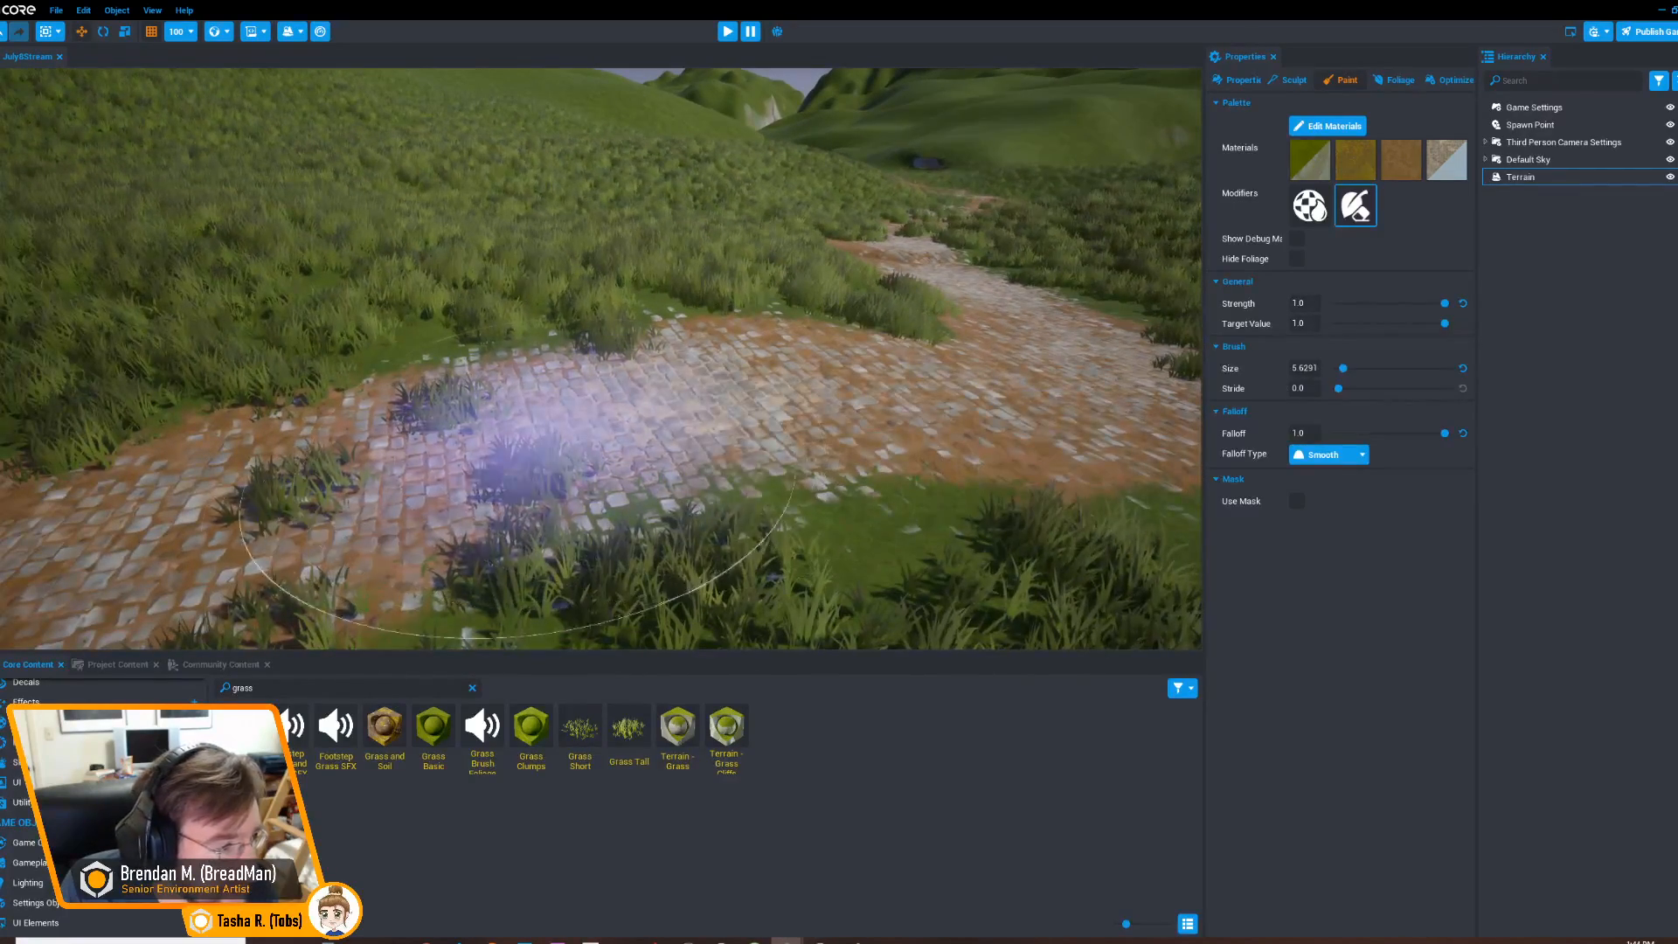
drag(551, 432, 280, 532)
key(a)
mouse_move(767, 406)
mouse_down()
mouse_move(393, 484)
mouse_move(463, 490)
mouse_up()
key(a)
mouse_move(637, 505)
mouse_down()
mouse_move(559, 441)
mouse_move(300, 449)
mouse_move(341, 456)
mouse_up()
key(a)
Erase the remaining grass clump in the middle of the path and reduce the brush size to 1.6291
scroll(559, 428, down, 2)
scroll(786, 393, up, 3)
scroll(805, 385, down, 5)
right_drag(674, 411, 643, 450)
scroll(813, 446, up, 2)
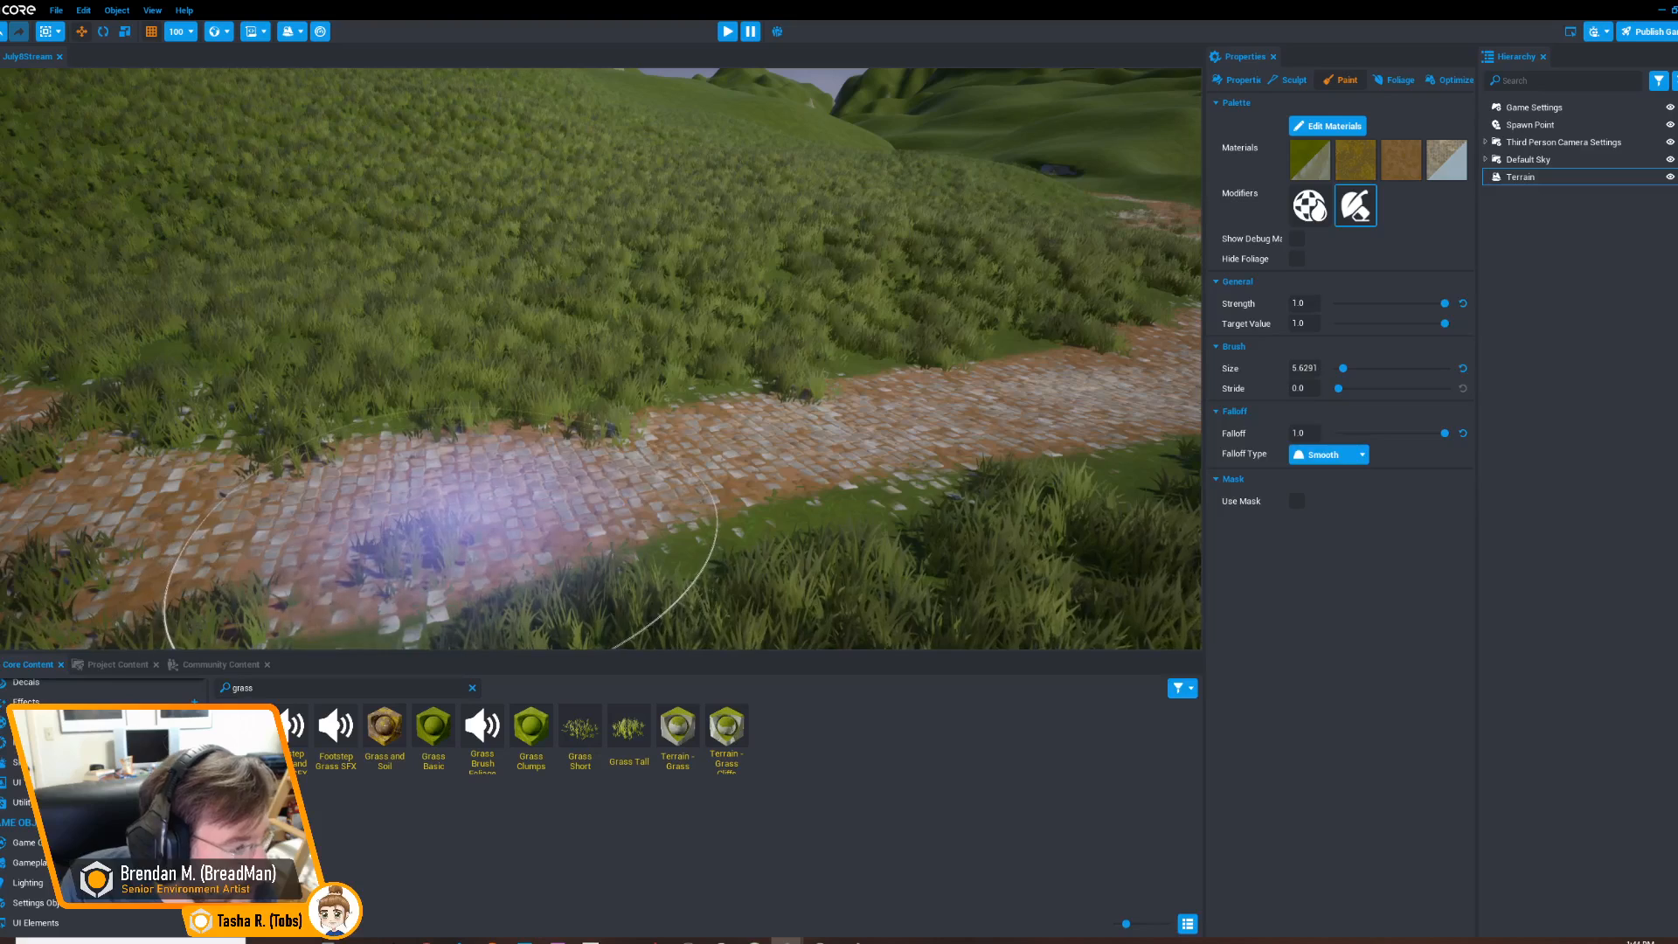
drag(419, 540, 436, 536)
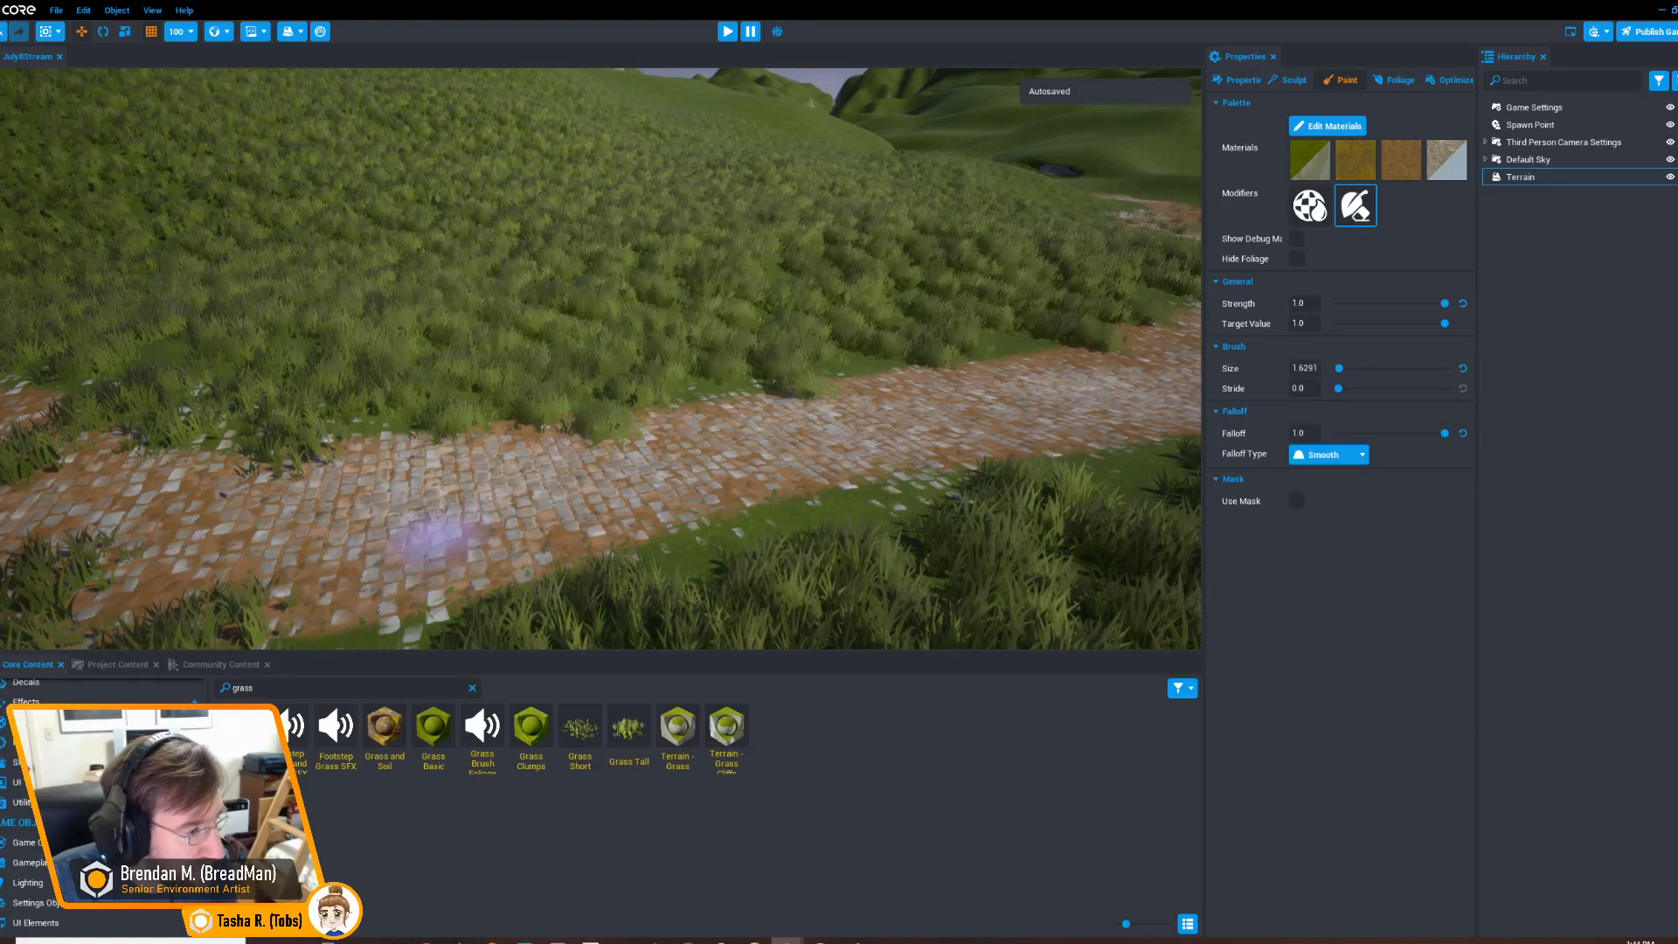
middle_drag(349, 486, 395, 503)
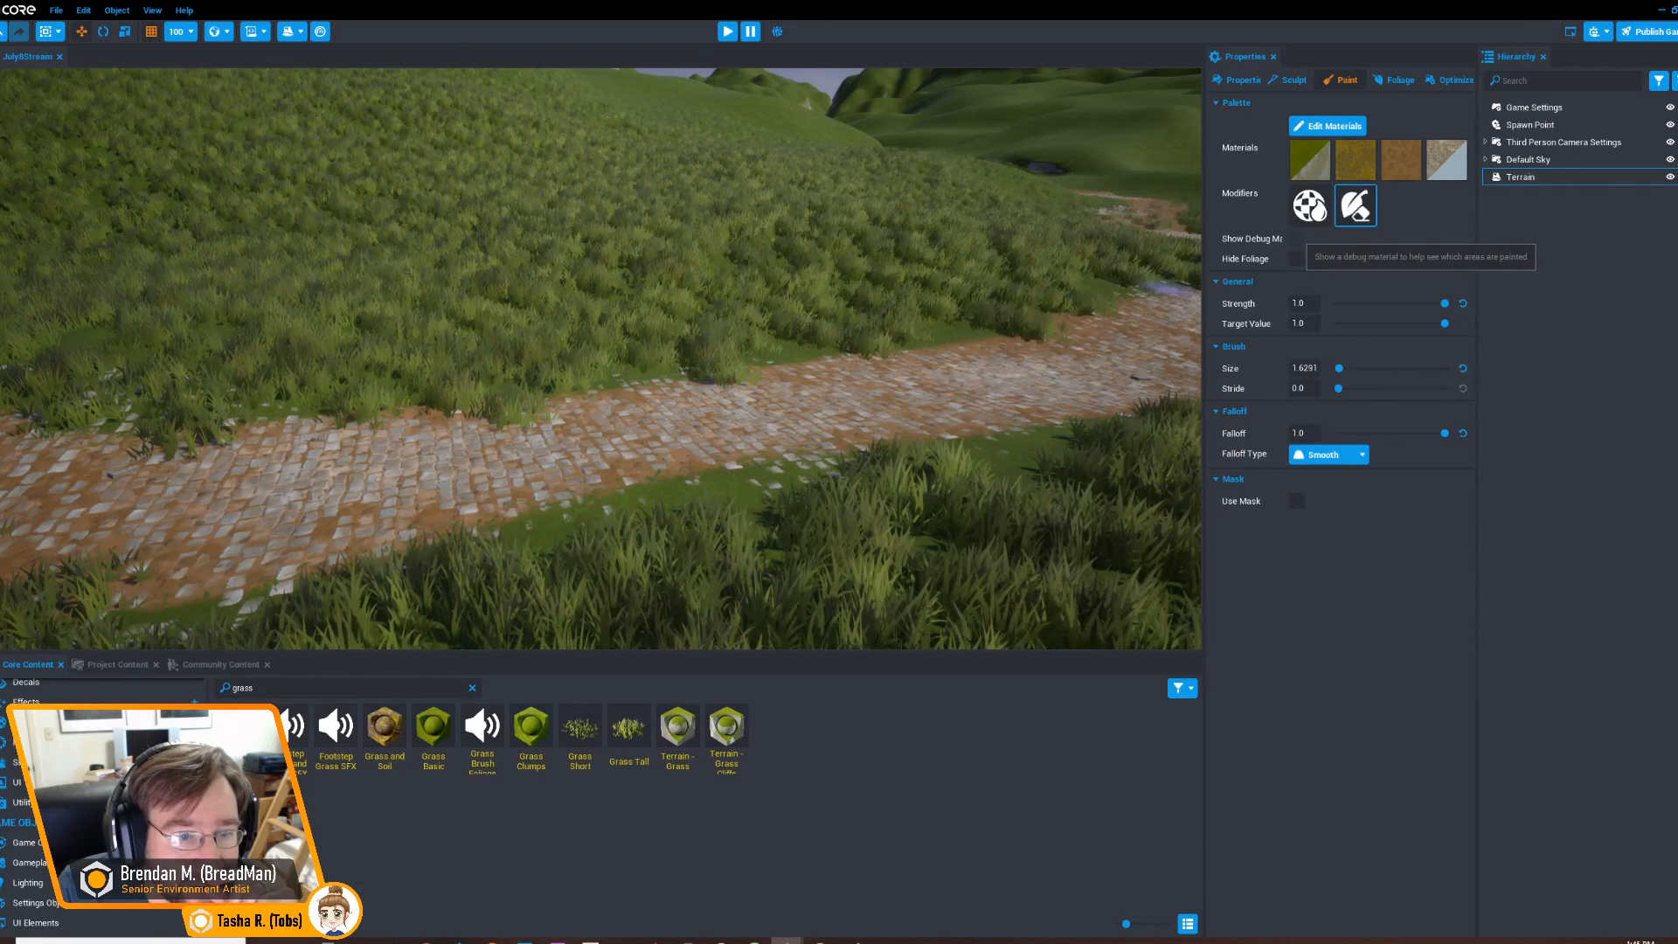
Show the debug material on the terrain and examine which parts of the path have foliage erased
right_drag(808, 391, 817, 380)
right_drag(693, 415, 700, 410)
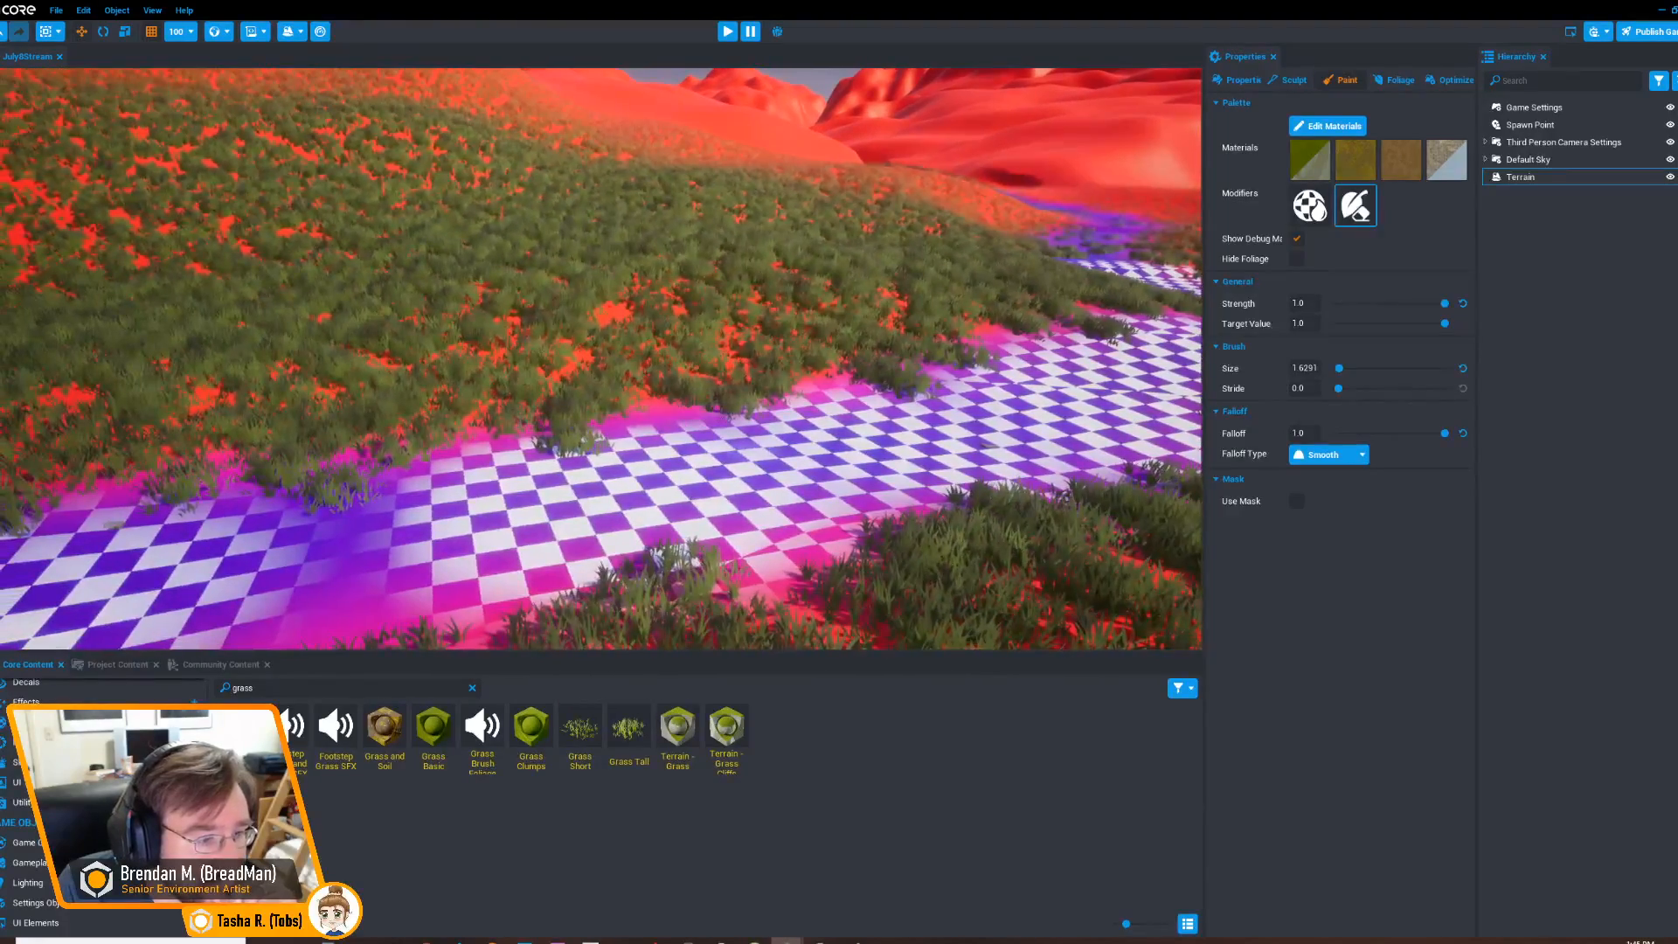
right_drag(1058, 396, 944, 390)
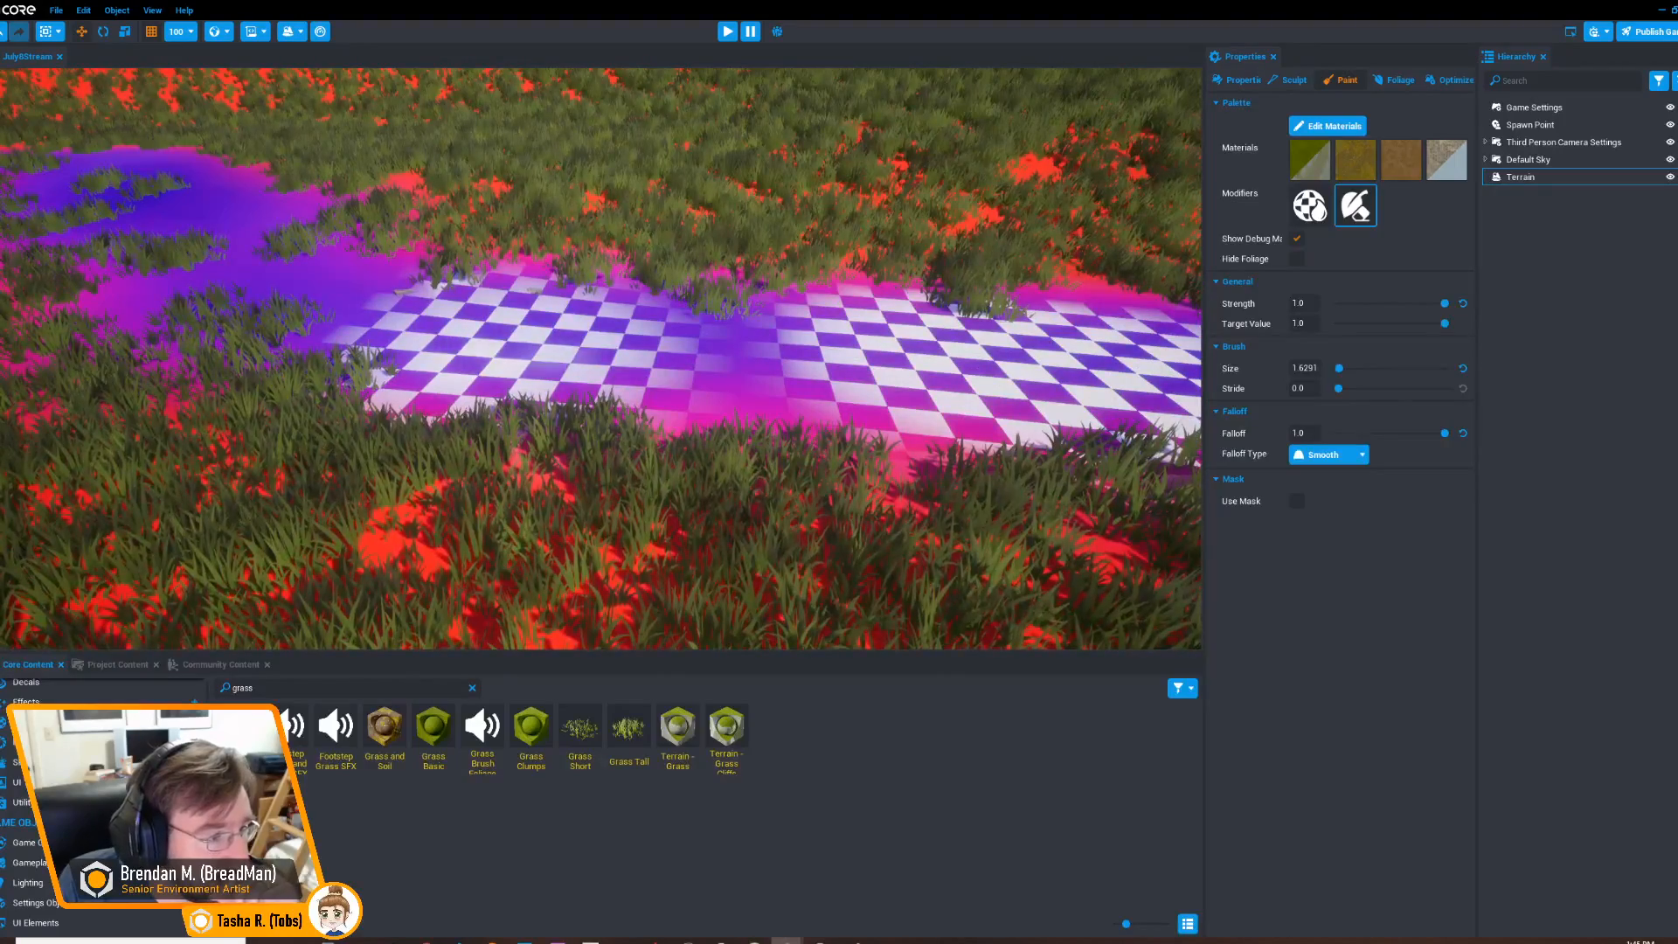
right_drag(741, 365, 741, 367)
scroll(741, 367, down, 2)
scroll(741, 367, up, 2)
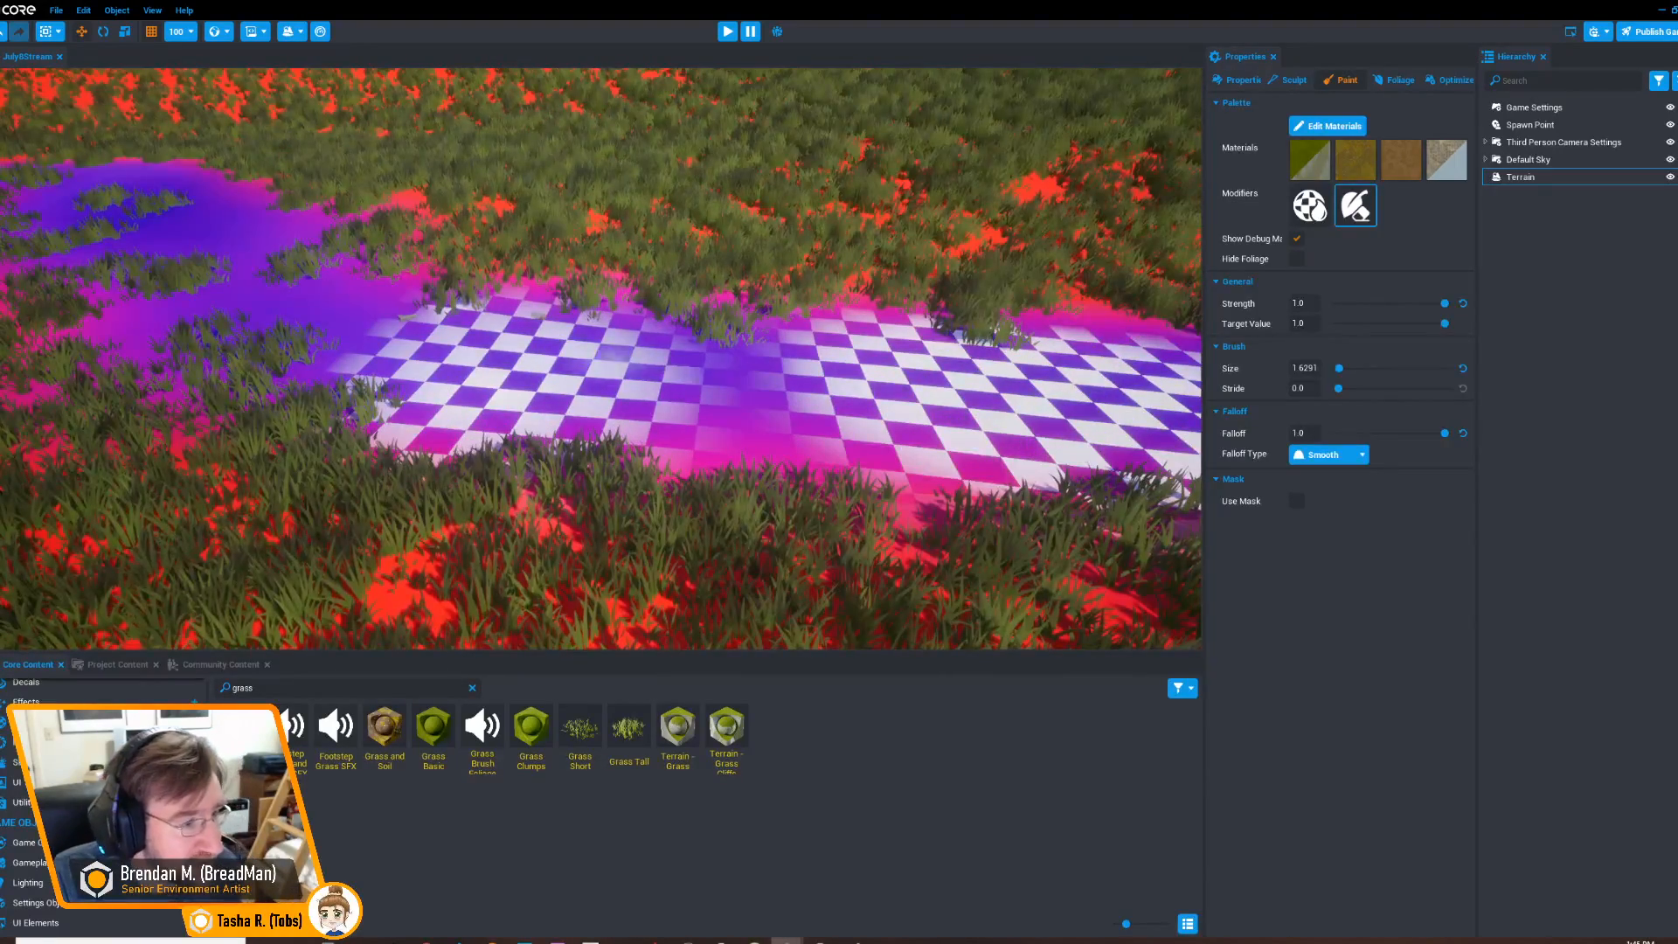
Enlarge the brush to 6.6291 and remove part of the foliage-erasing mask along the path to bring grass back
key(bracketright)
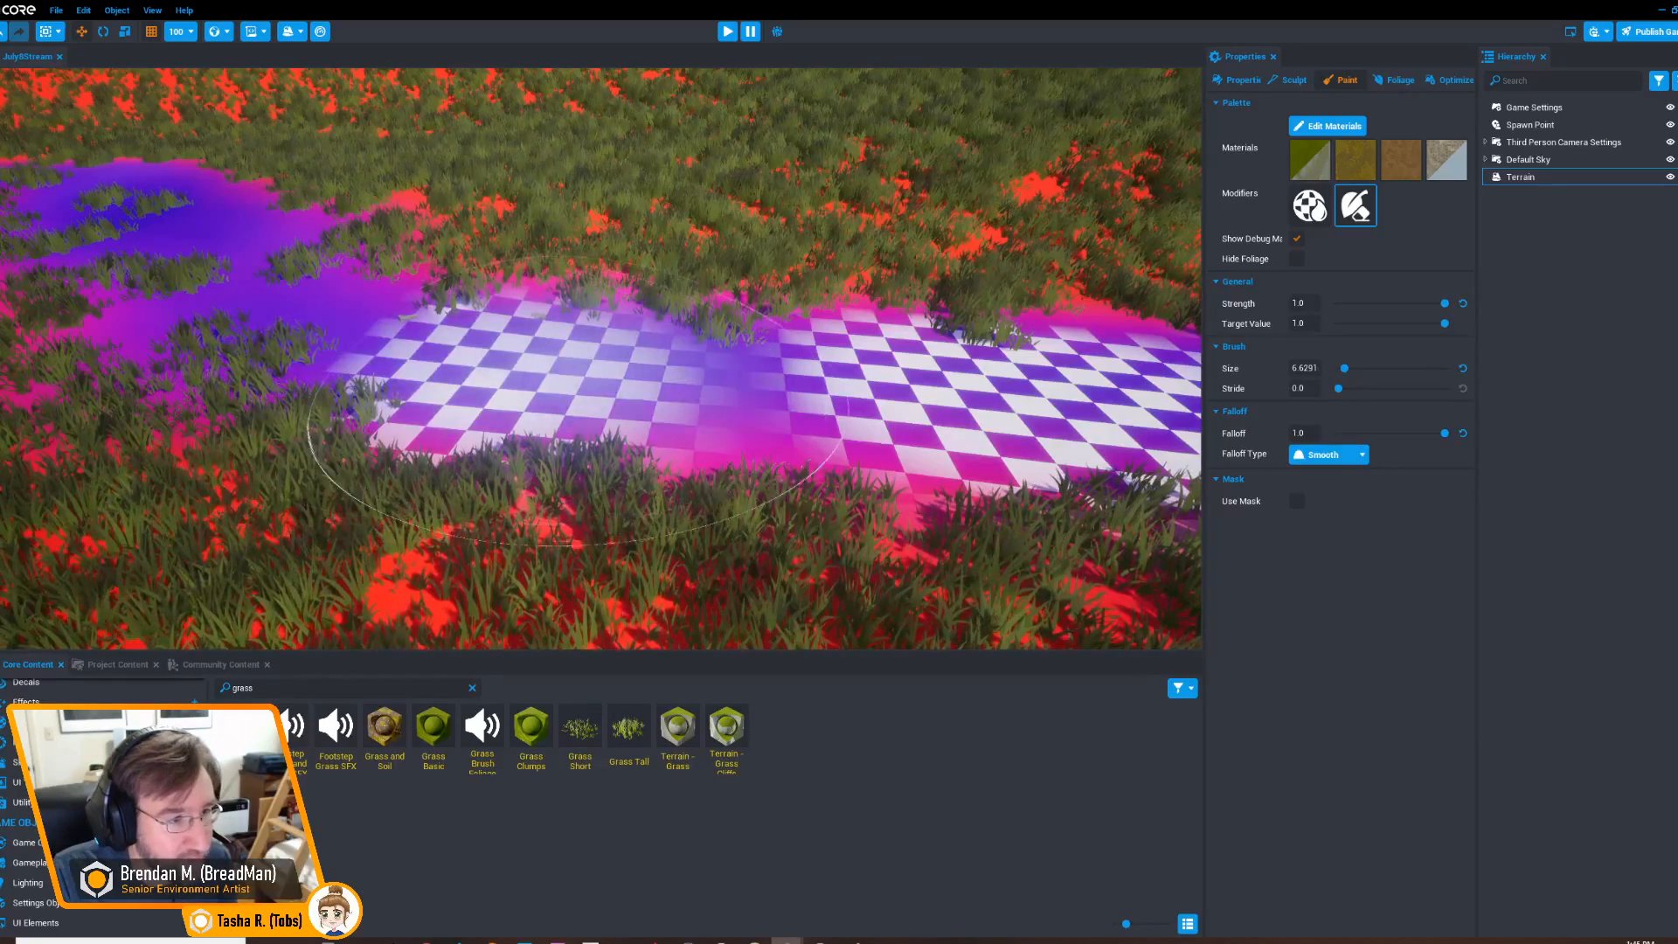
right_drag(577, 376, 631, 371)
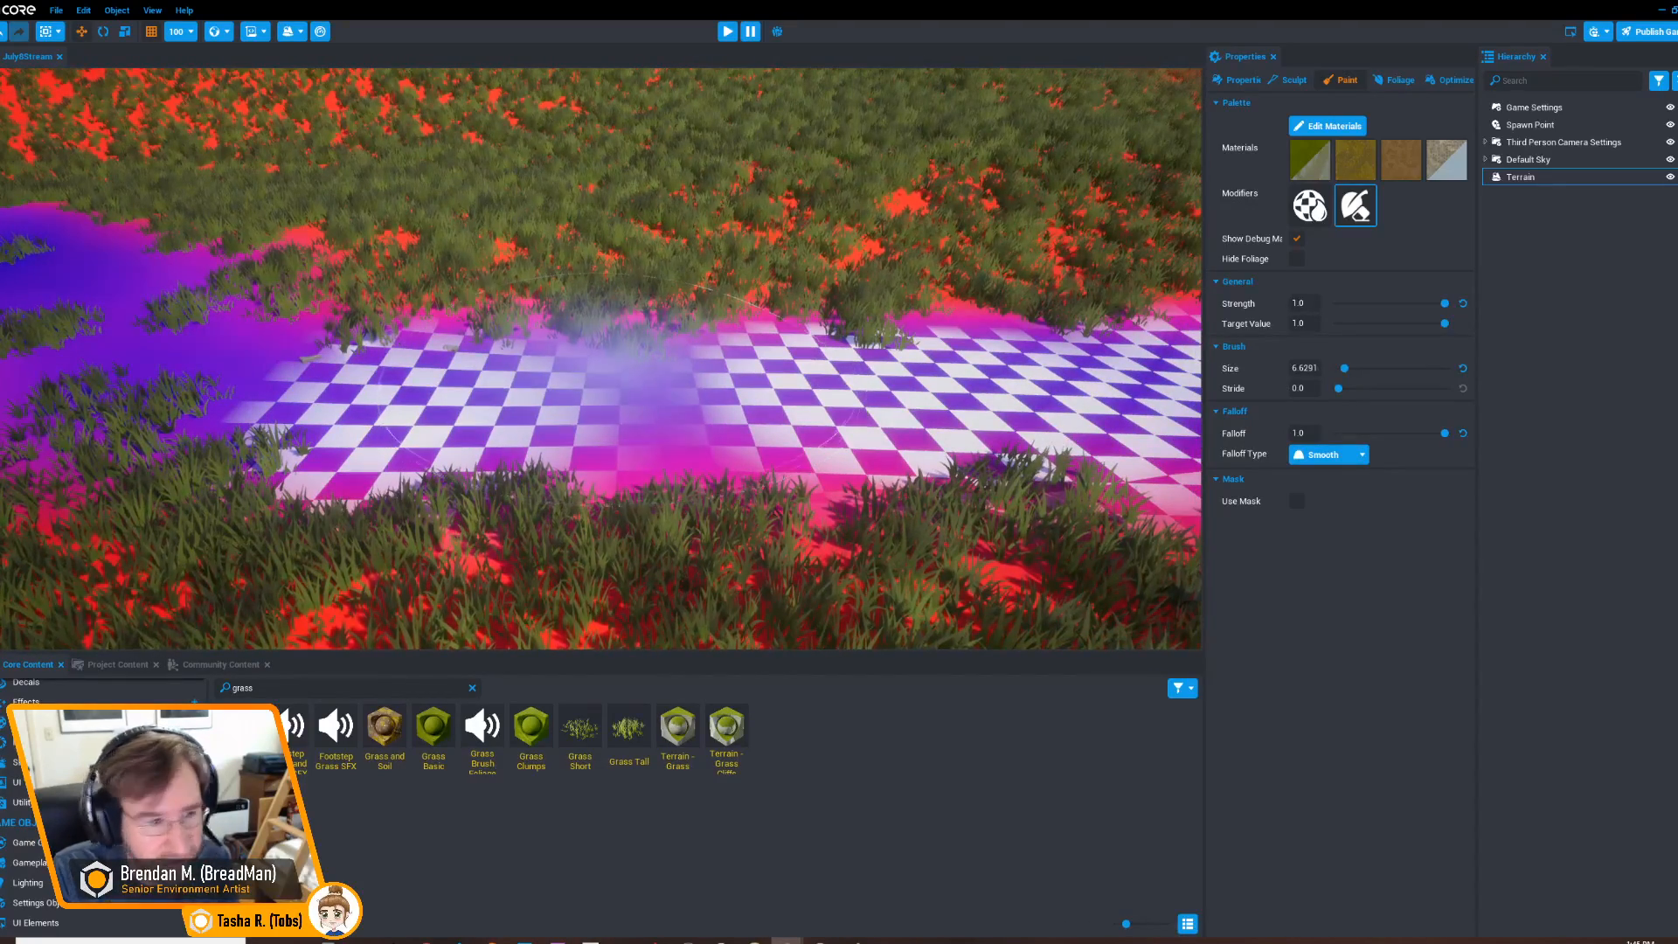
right_drag(621, 437, 581, 428)
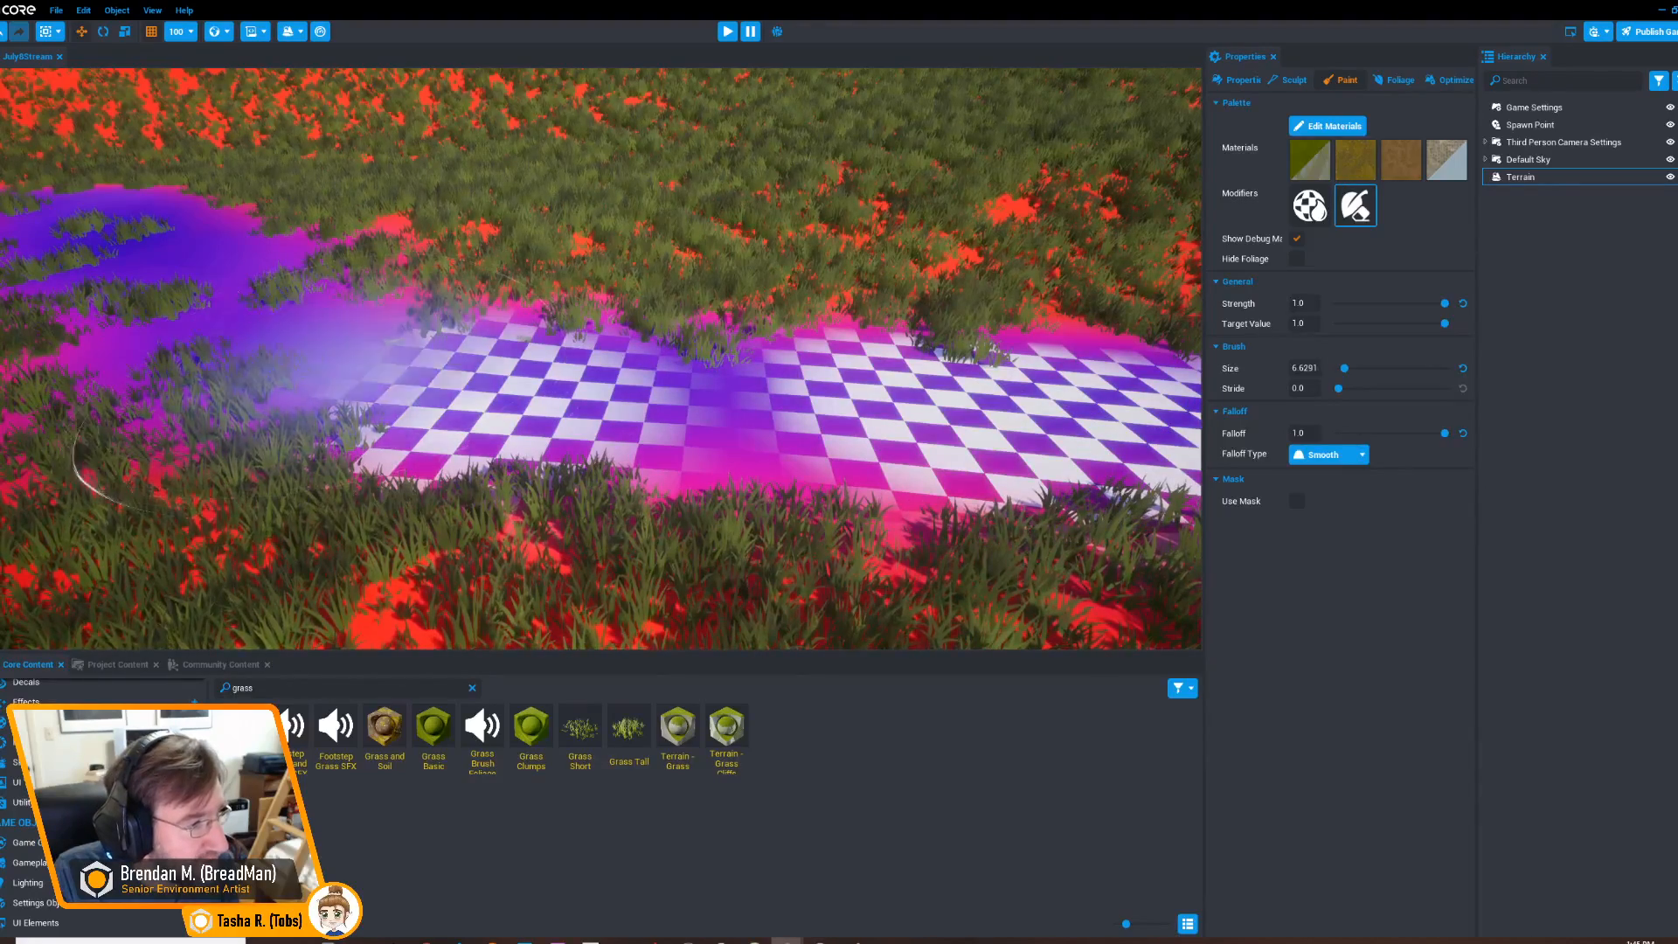
mouse_move(493, 389)
mouse_down()
mouse_move(437, 372)
mouse_move(712, 423)
mouse_move(694, 402)
mouse_move(489, 367)
mouse_move(787, 420)
mouse_move(1005, 410)
mouse_move(887, 411)
mouse_up()
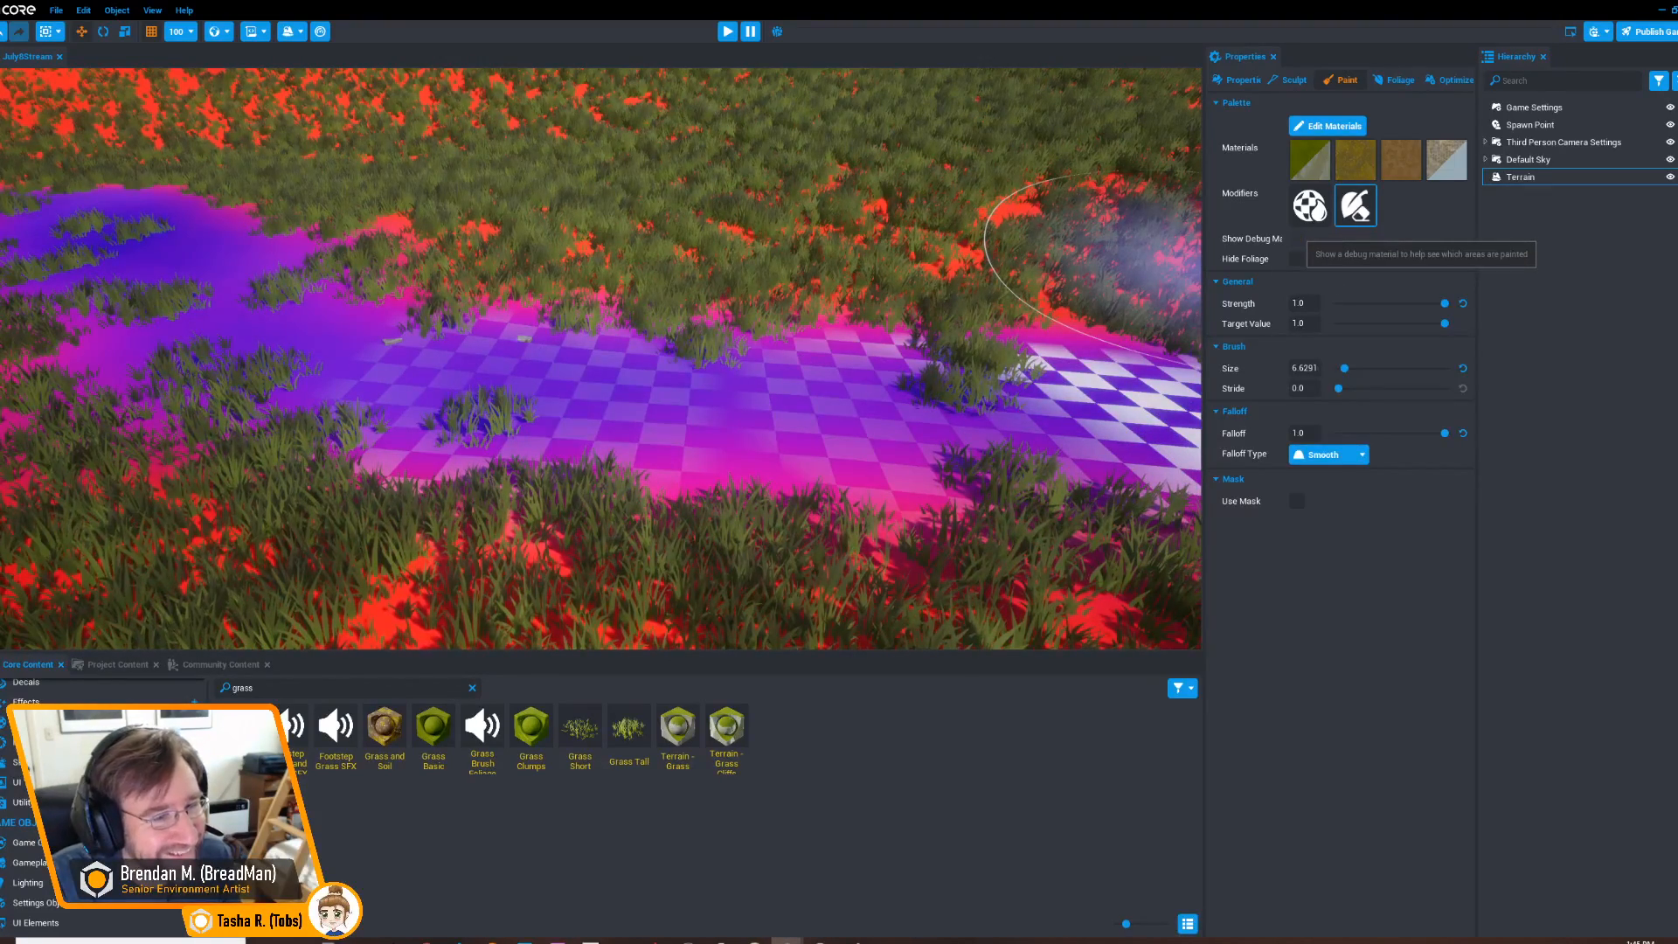
Hide the debug material and erase the restored grass clumps from the cobblestone path again
click(1296, 239)
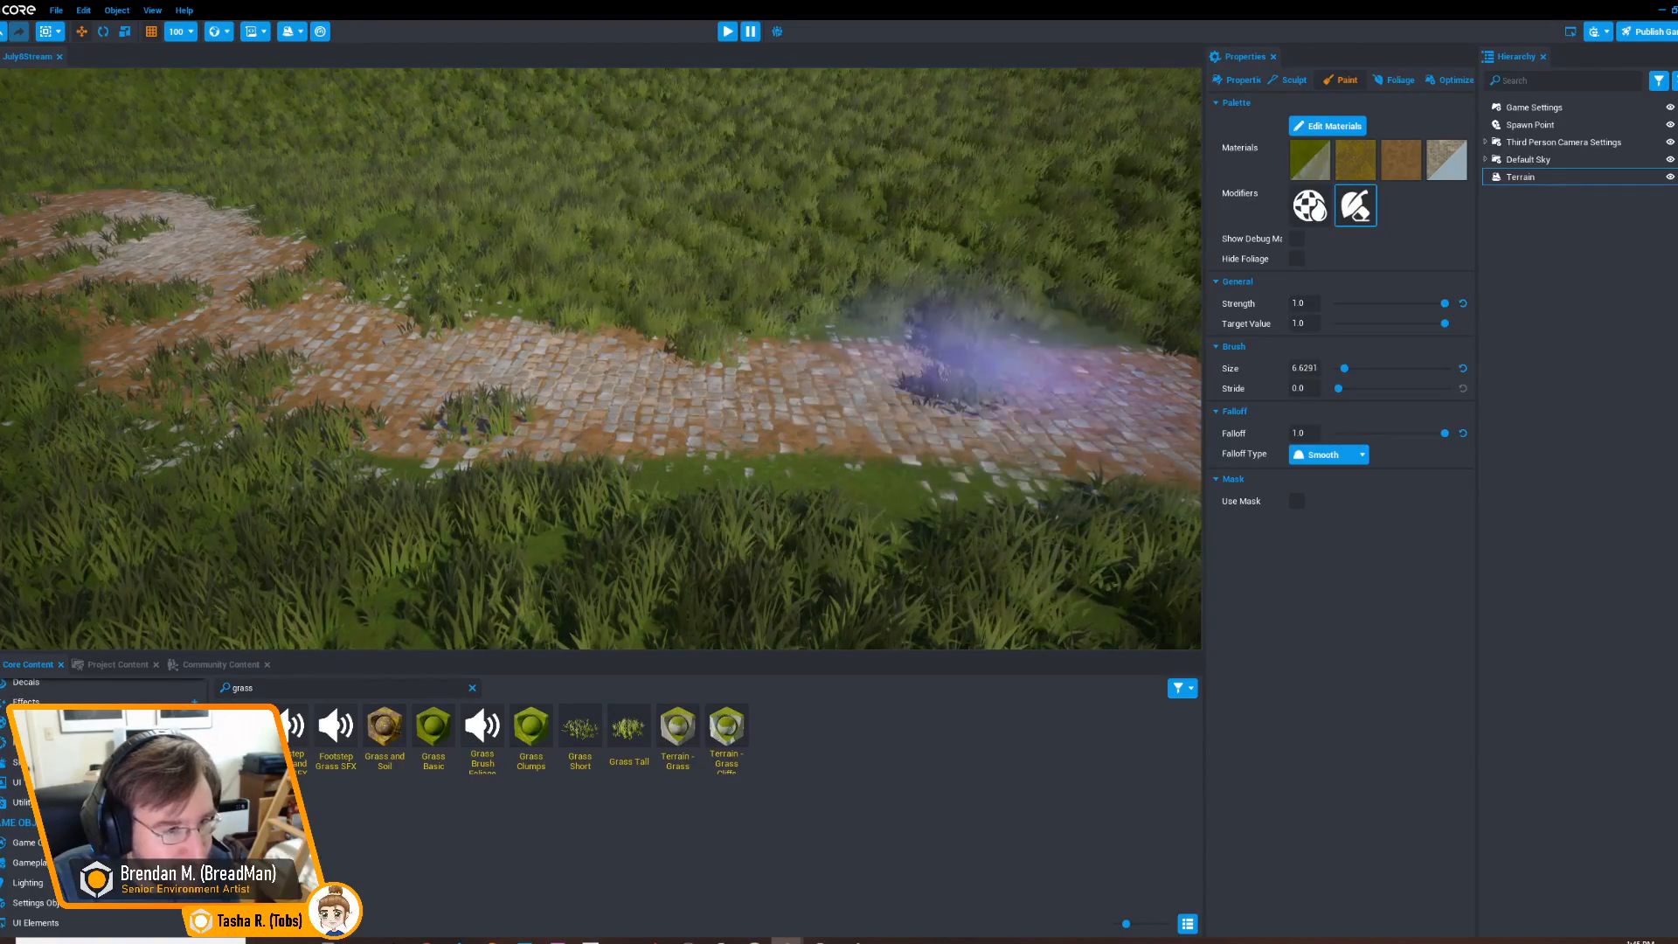
drag(988, 360, 993, 374)
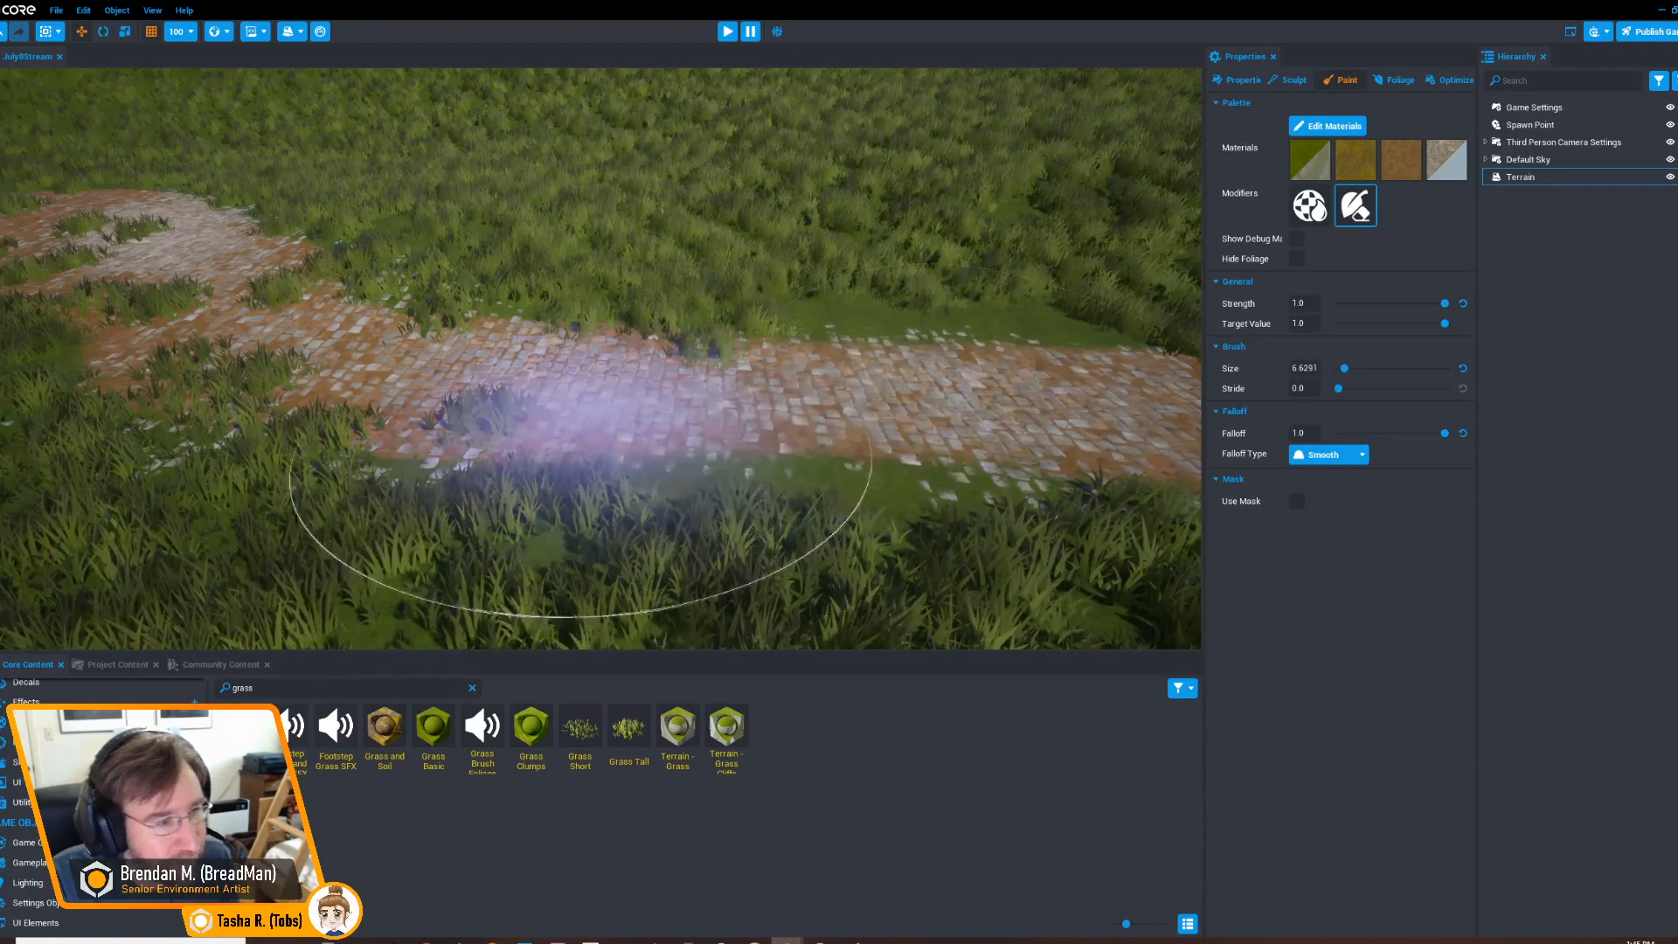
drag(580, 404, 468, 395)
Try erasing the grass clumps farther along the cobblestone path and undo that erasing
mouse_move(522, 440)
right_down()
mouse_move(527, 422)
mouse_move(711, 406)
mouse_move(918, 432)
right_up()
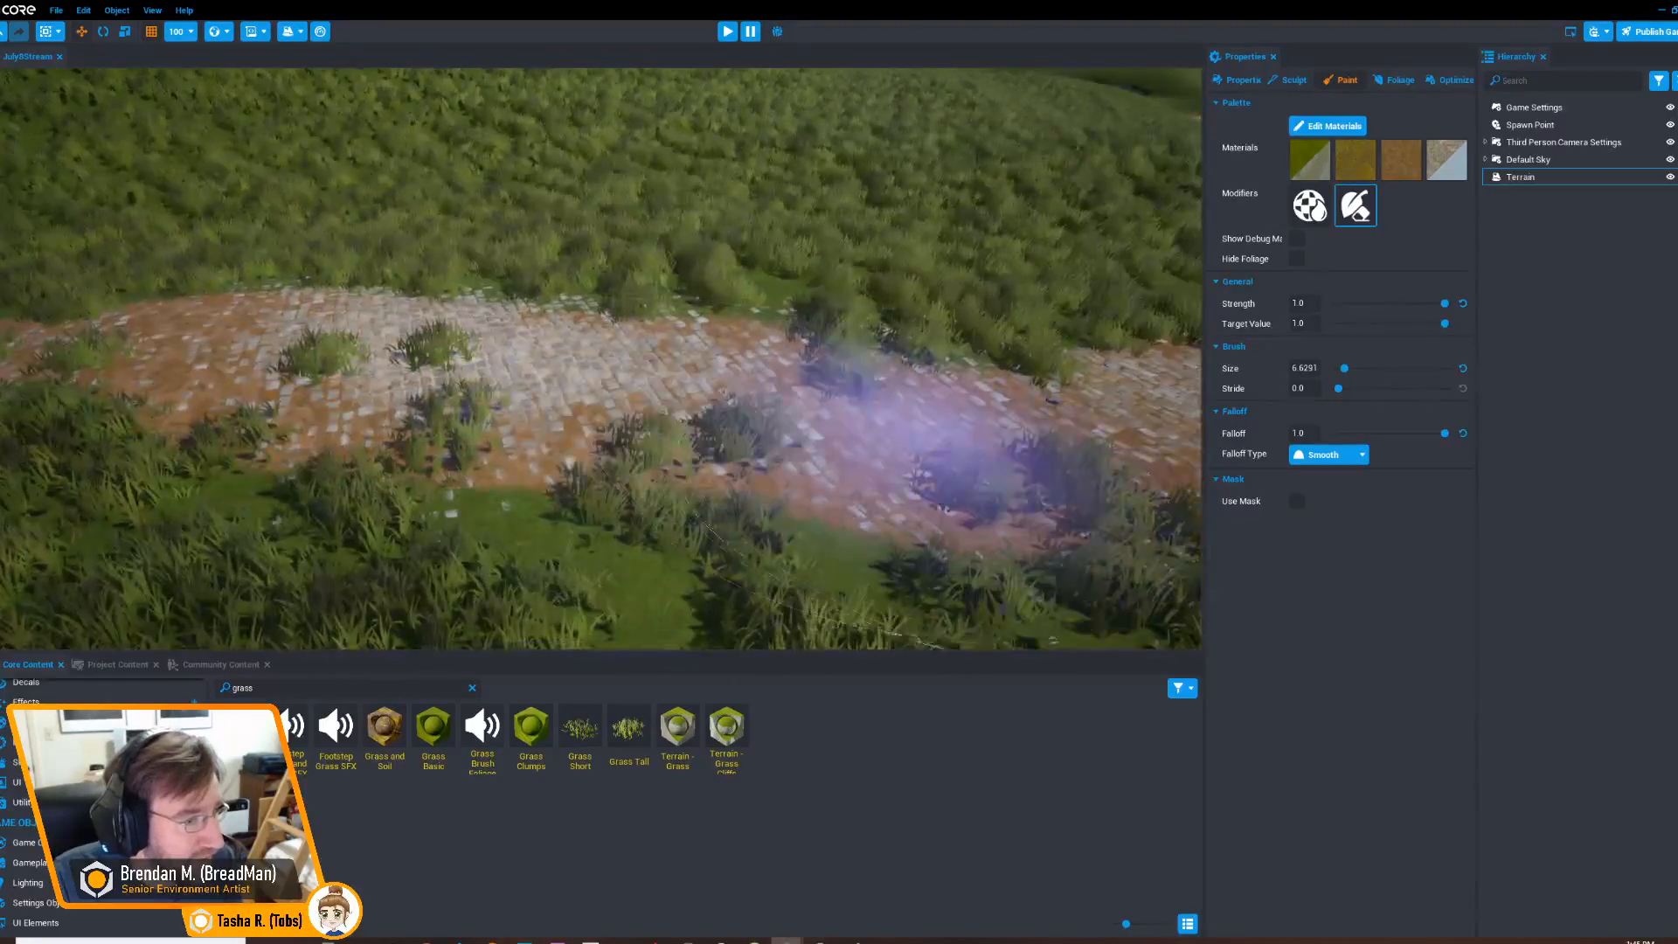
mouse_move(1057, 437)
mouse_down()
mouse_move(824, 382)
mouse_move(599, 411)
mouse_move(385, 371)
mouse_up()
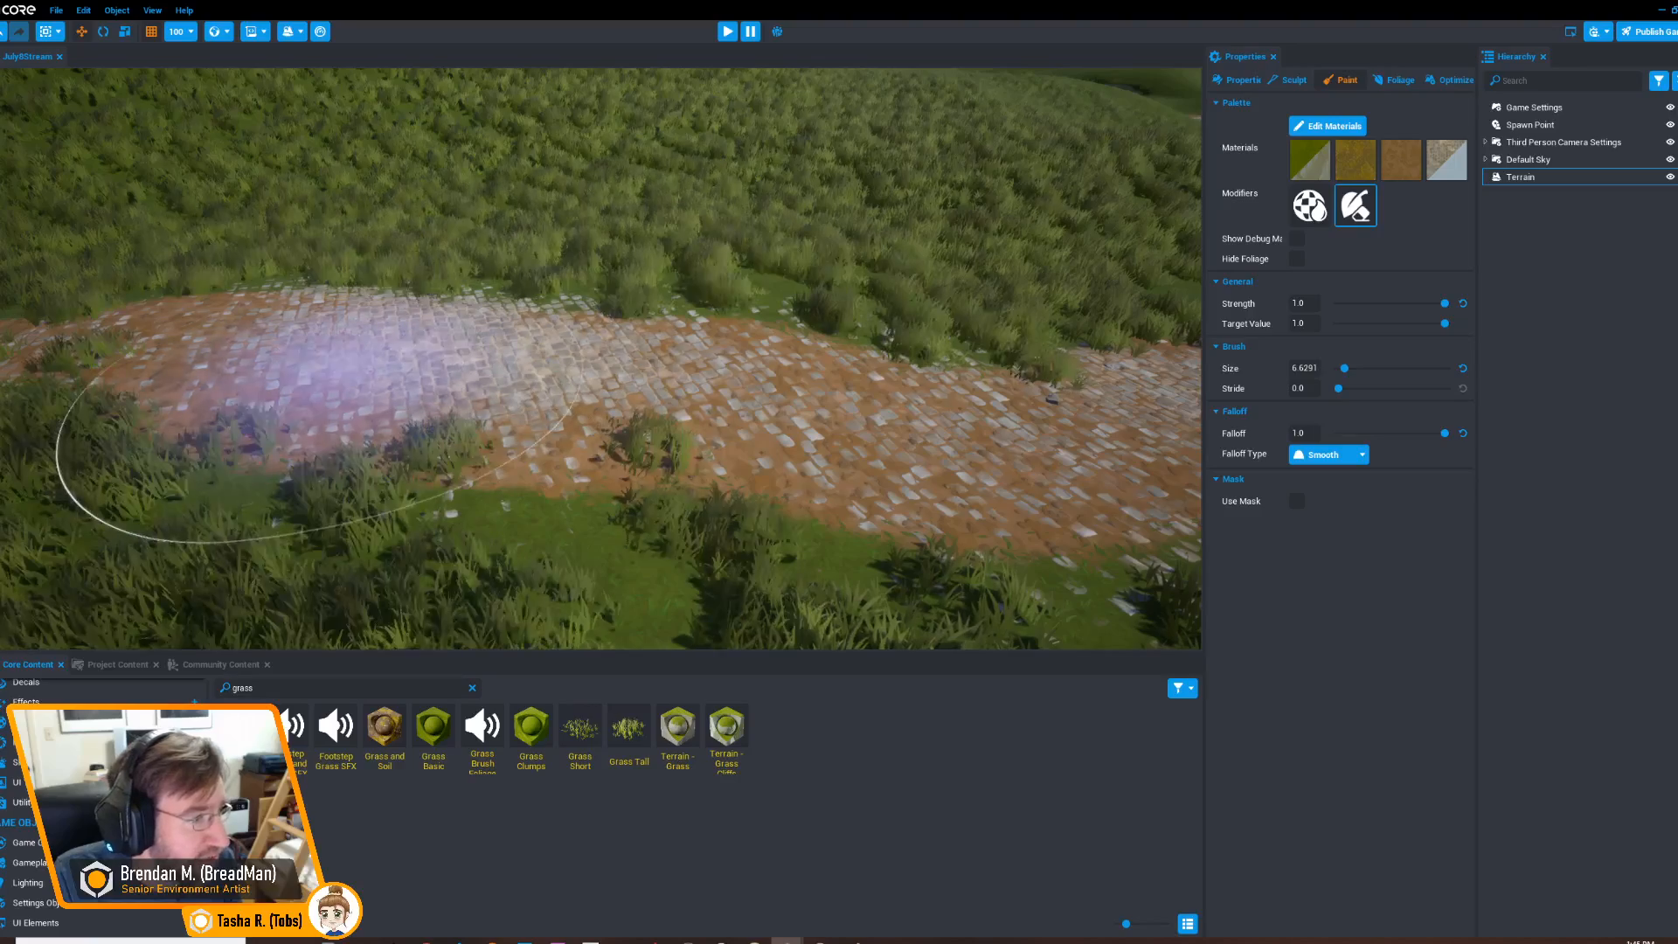
mouse_move(671, 419)
right_down()
mouse_move(710, 392)
mouse_move(717, 417)
right_up()
key(ctrl+z)
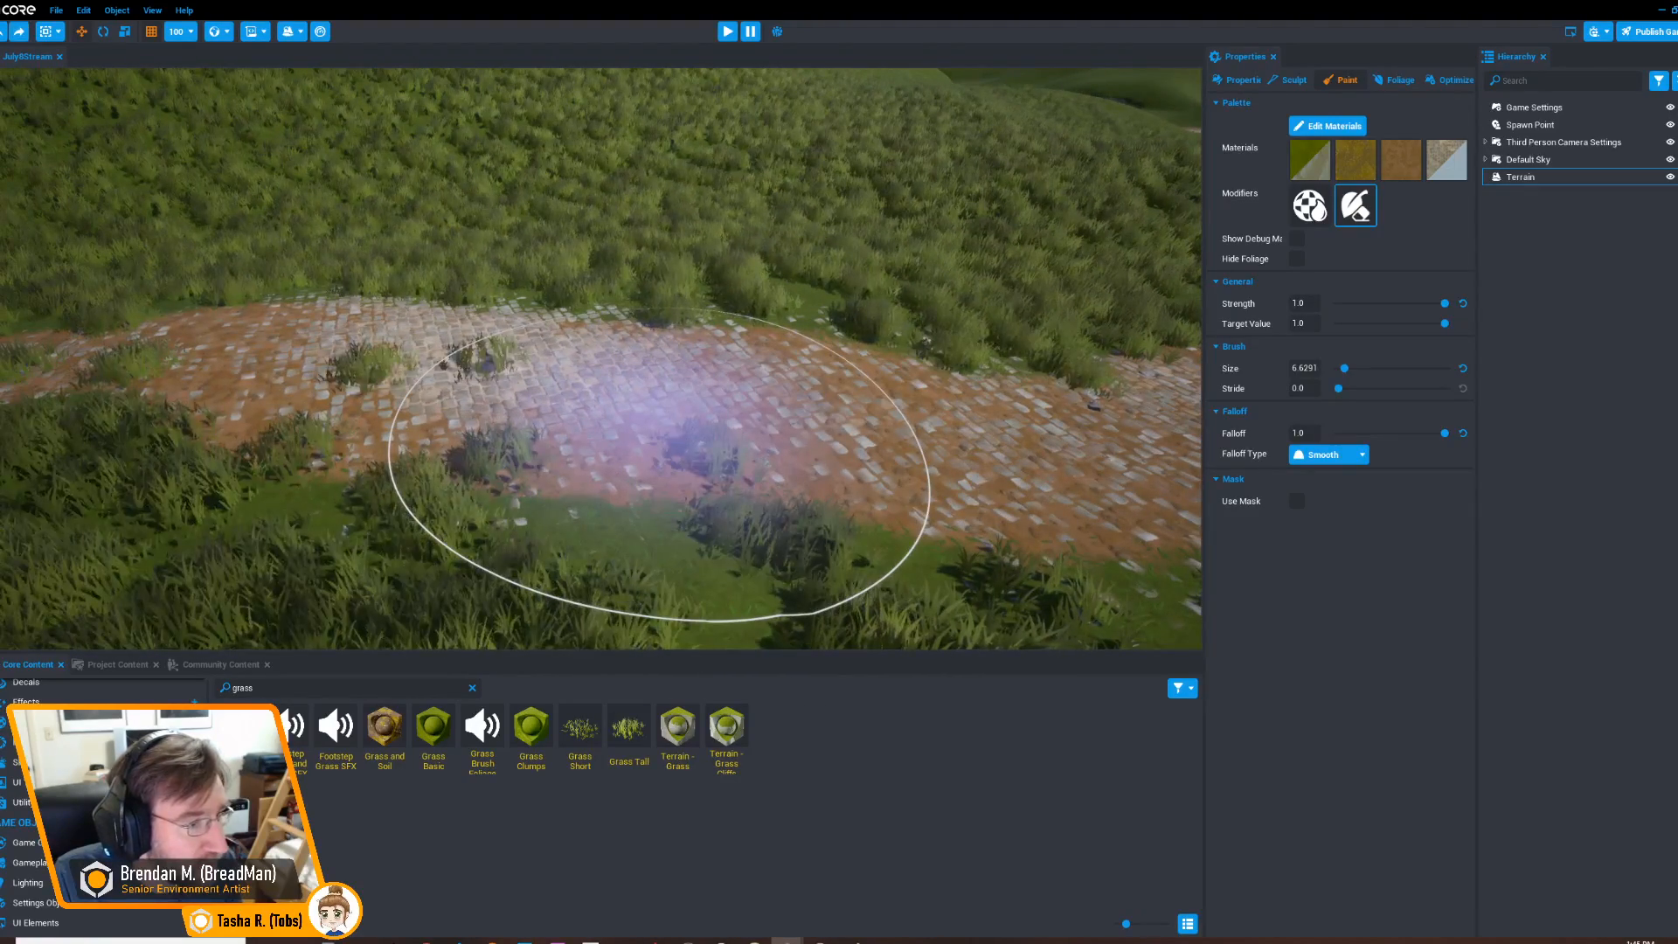
right_drag(799, 437, 552, 413)
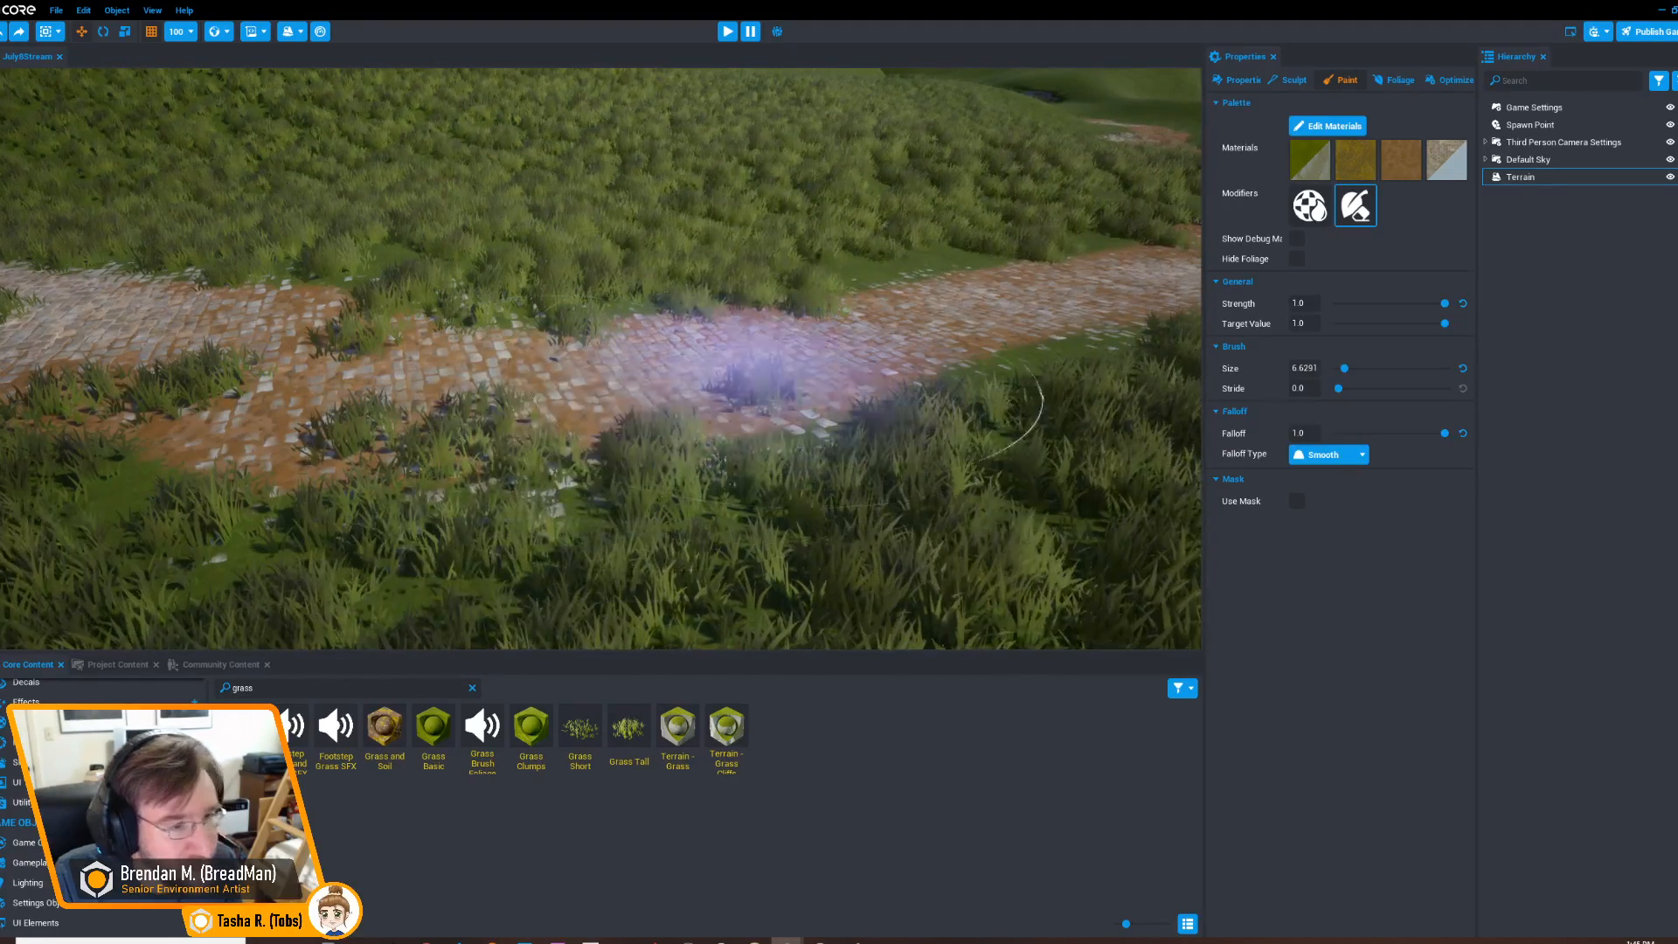
Select the cobblestone material, shrink the brush to 1.6291, and paint cobblestone over the first grass clumps at the path's edge
click(1446, 160)
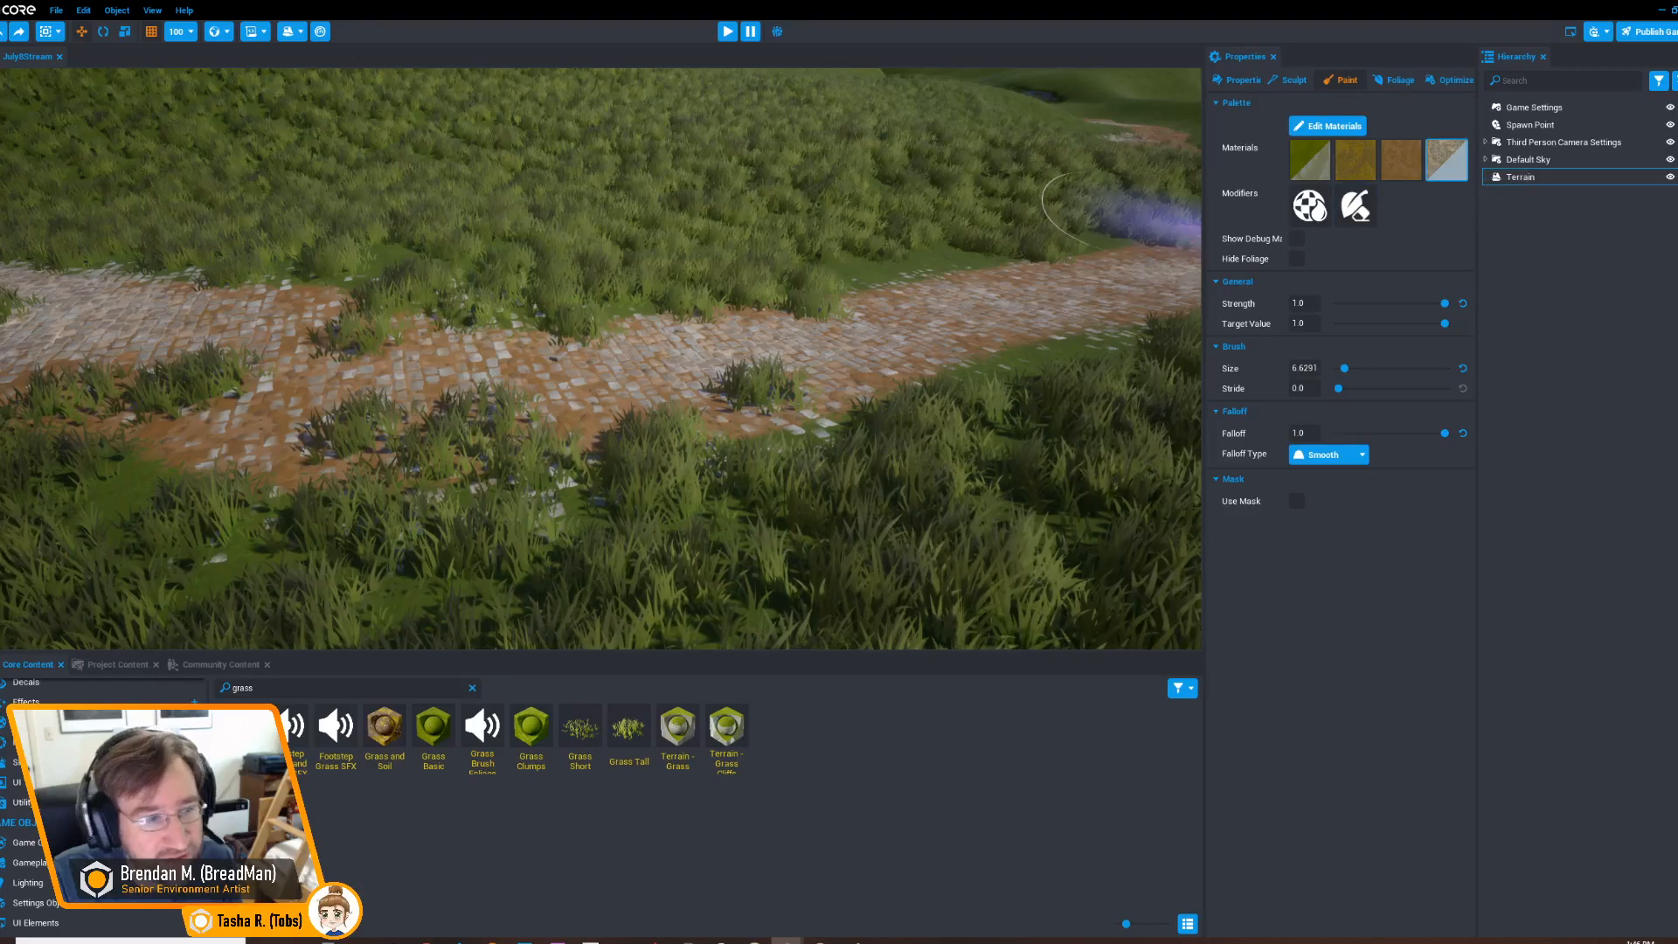
mouse_move(767, 374)
right_down()
mouse_move(861, 394)
mouse_move(887, 376)
mouse_move(873, 393)
right_up()
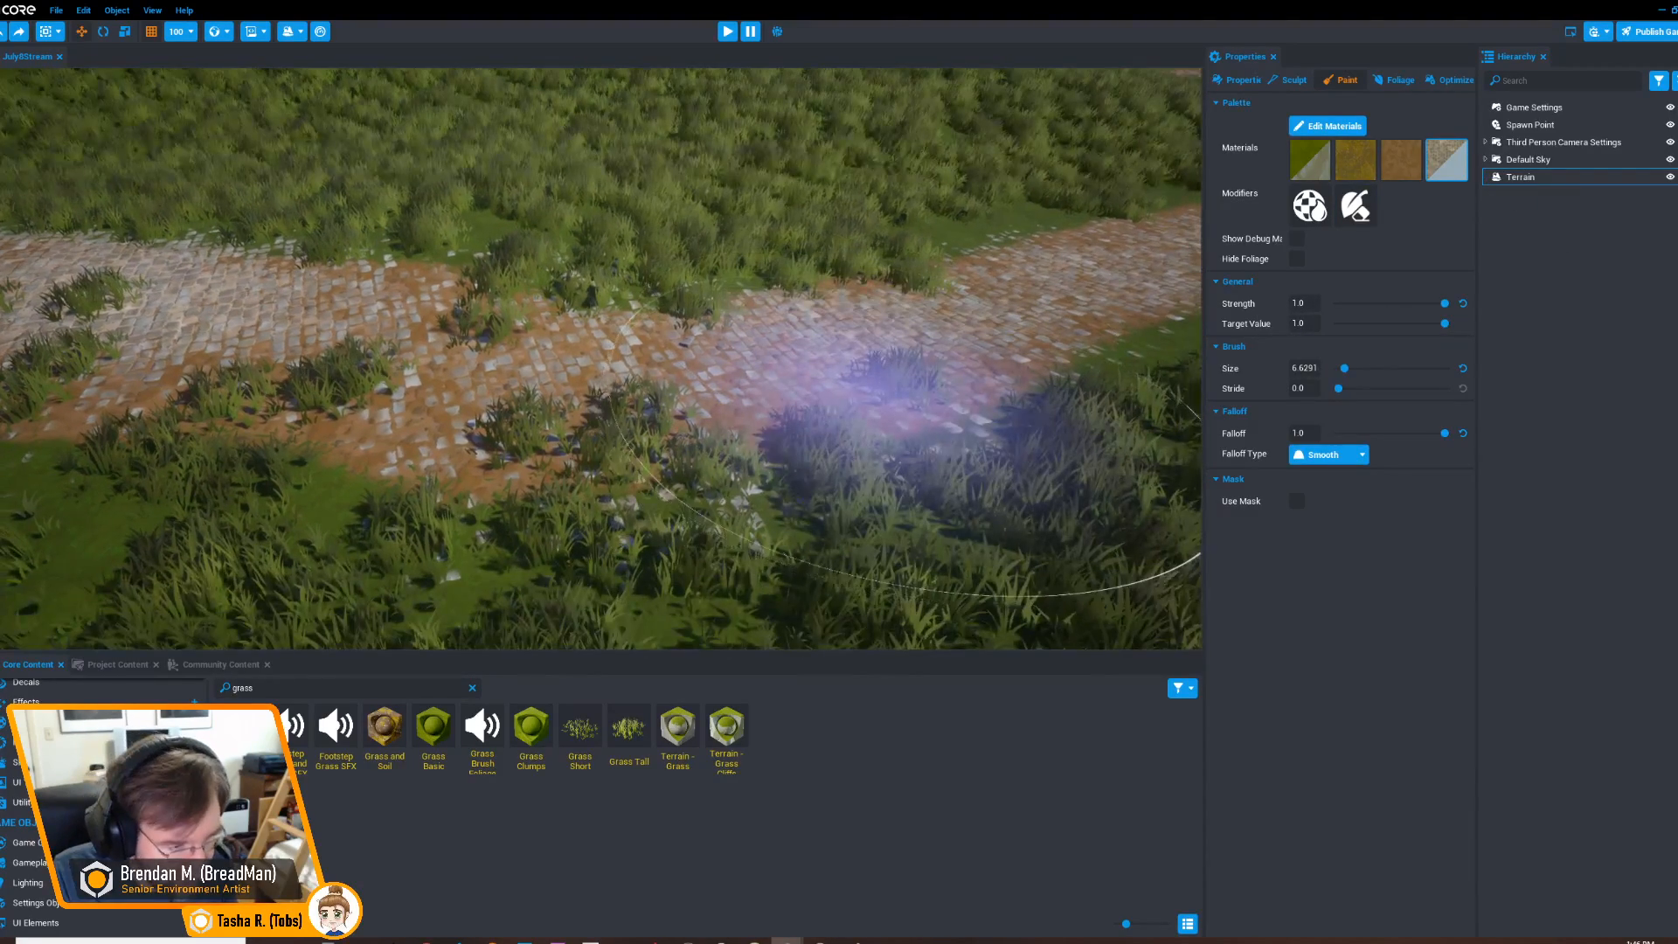
key(bracketleft)
drag(896, 371, 943, 376)
mouse_move(913, 352)
right_down()
mouse_move(981, 386)
mouse_move(899, 370)
mouse_move(843, 269)
right_up()
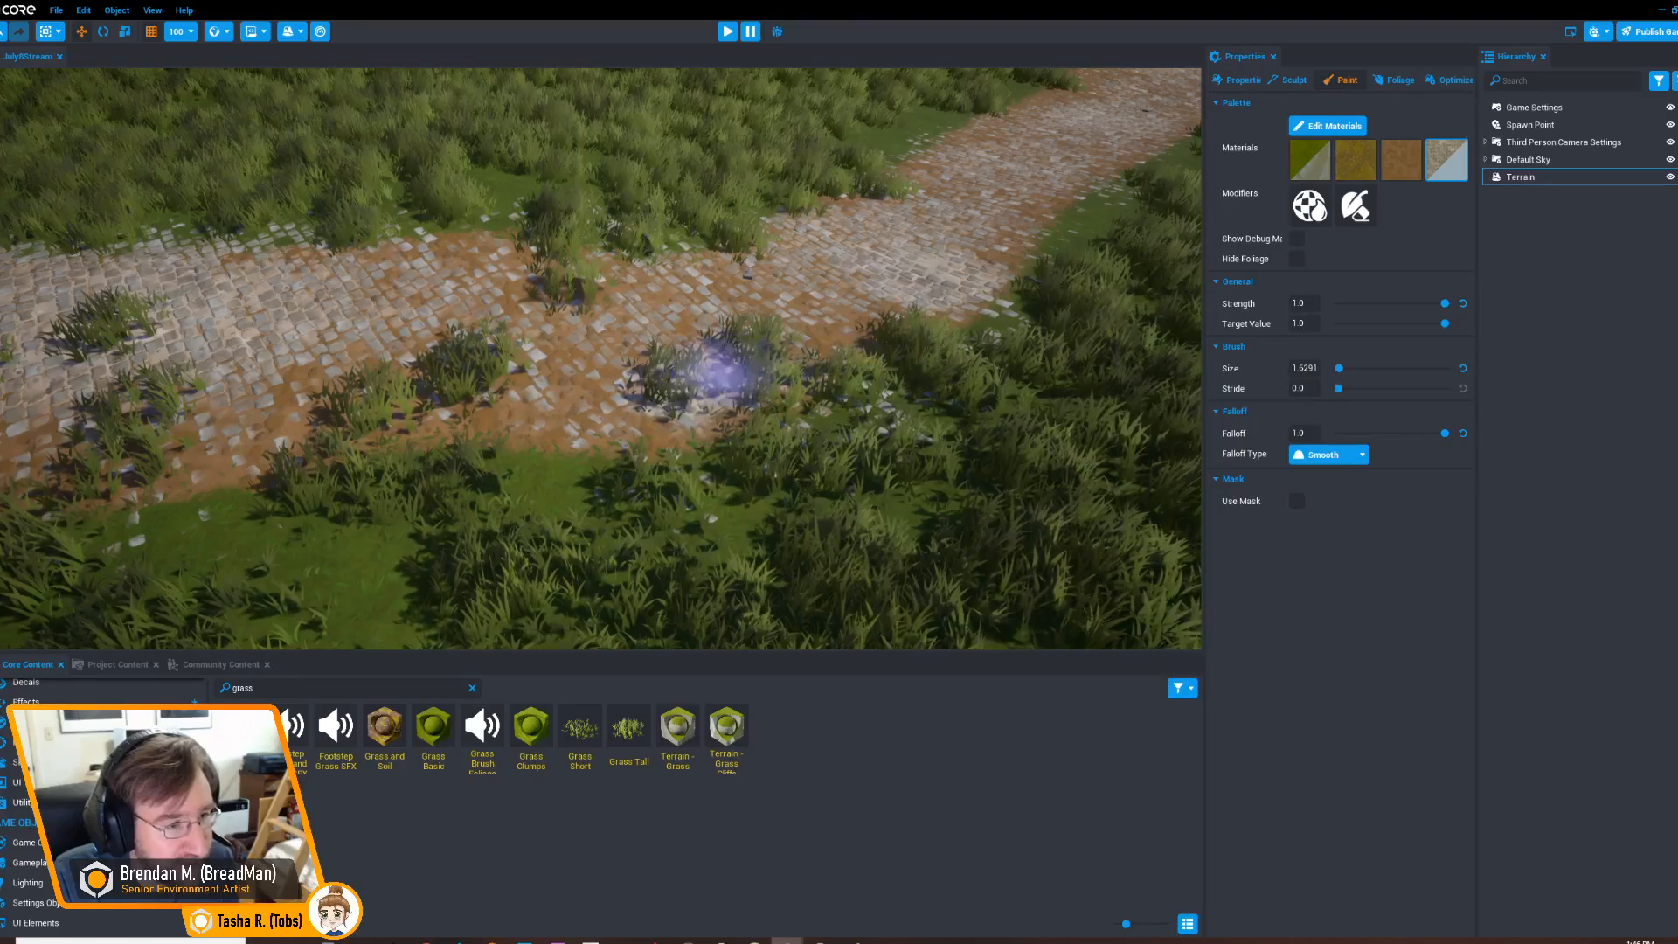
drag(793, 382, 724, 368)
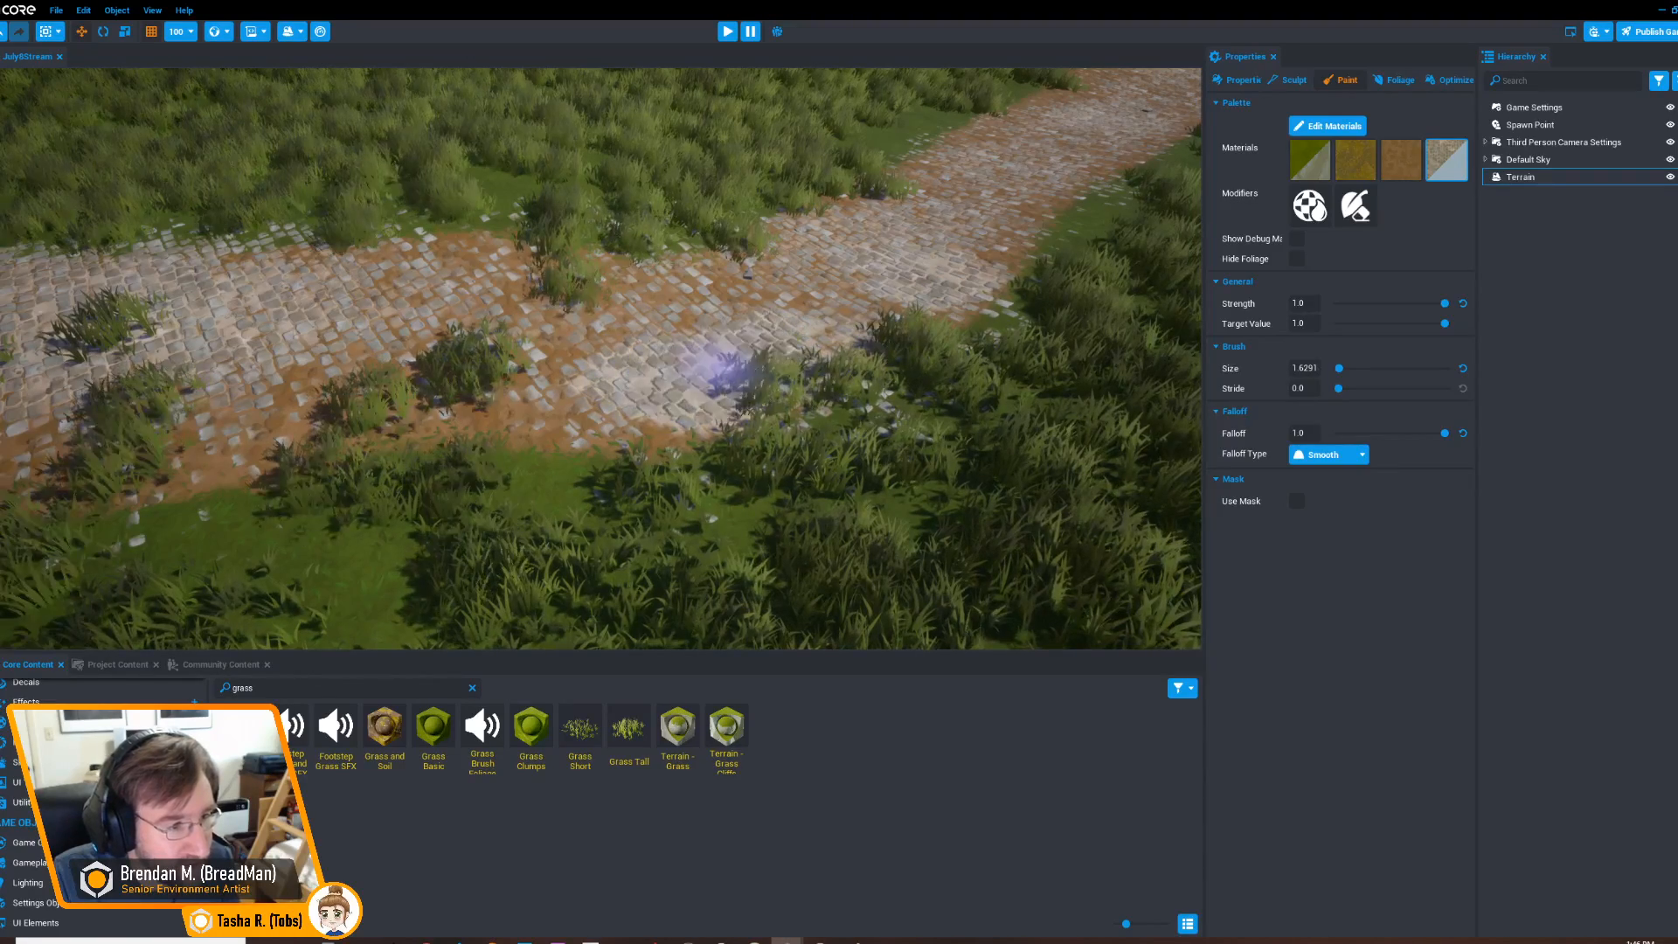
Paint cobblestone over the grassy dirt patches farther along the path to replace their grass clumps
mouse_move(778, 376)
right_down()
mouse_move(900, 375)
mouse_move(982, 274)
right_up()
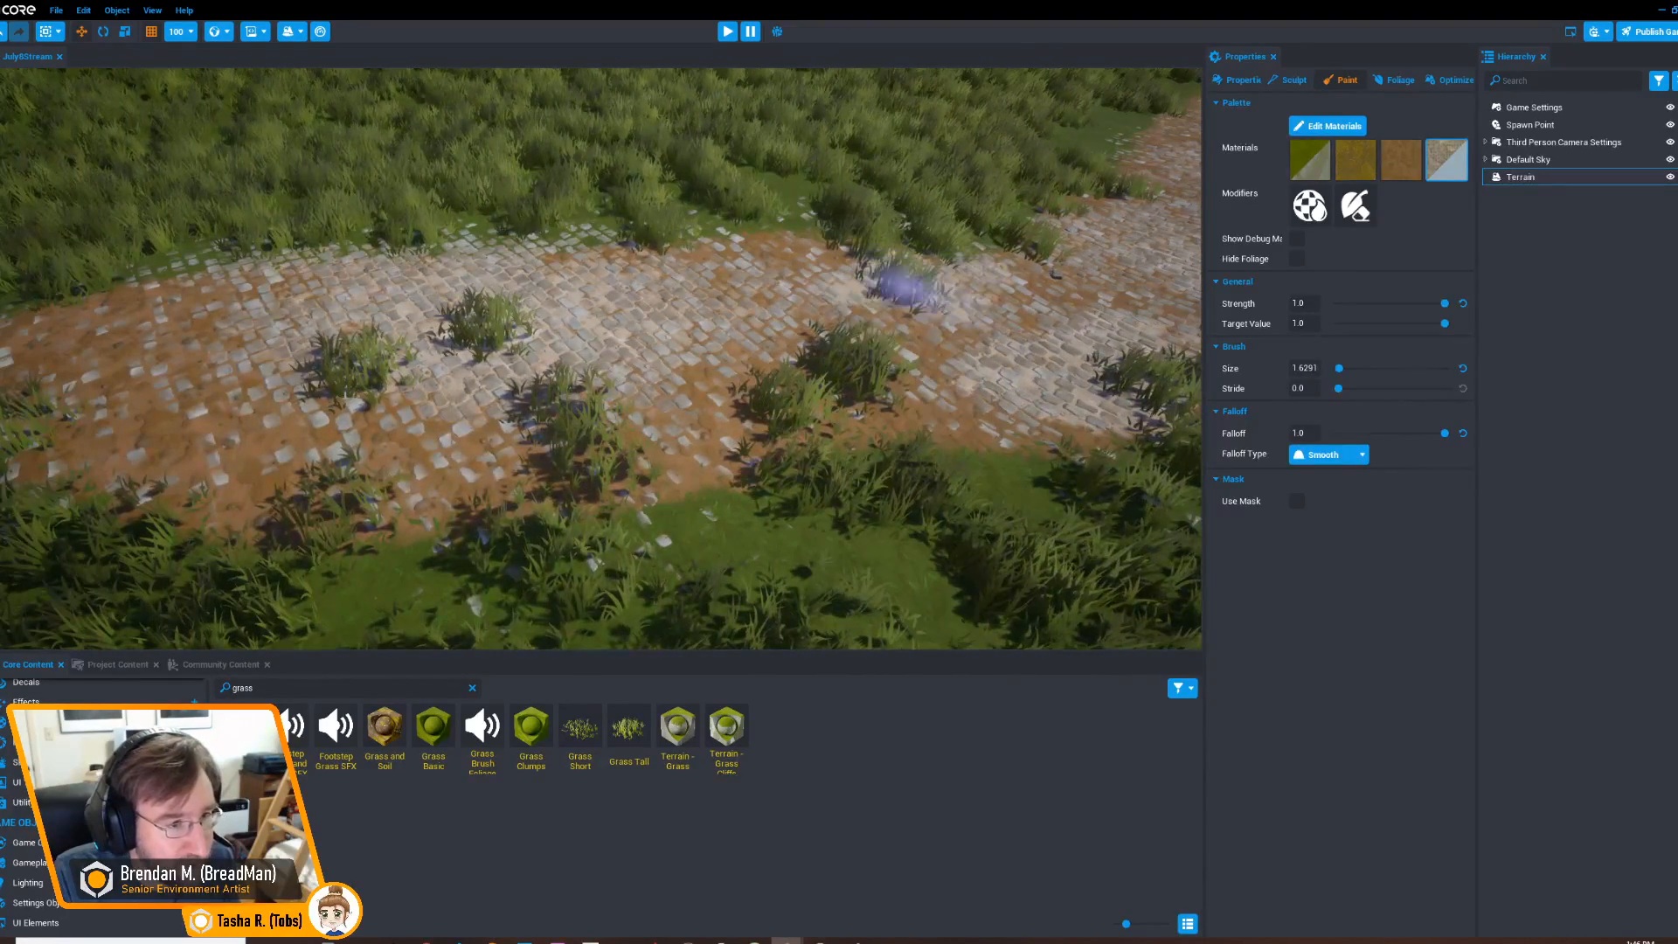
mouse_move(922, 407)
right_down()
mouse_move(1004, 389)
mouse_move(873, 397)
right_up()
right_drag(751, 410, 487, 412)
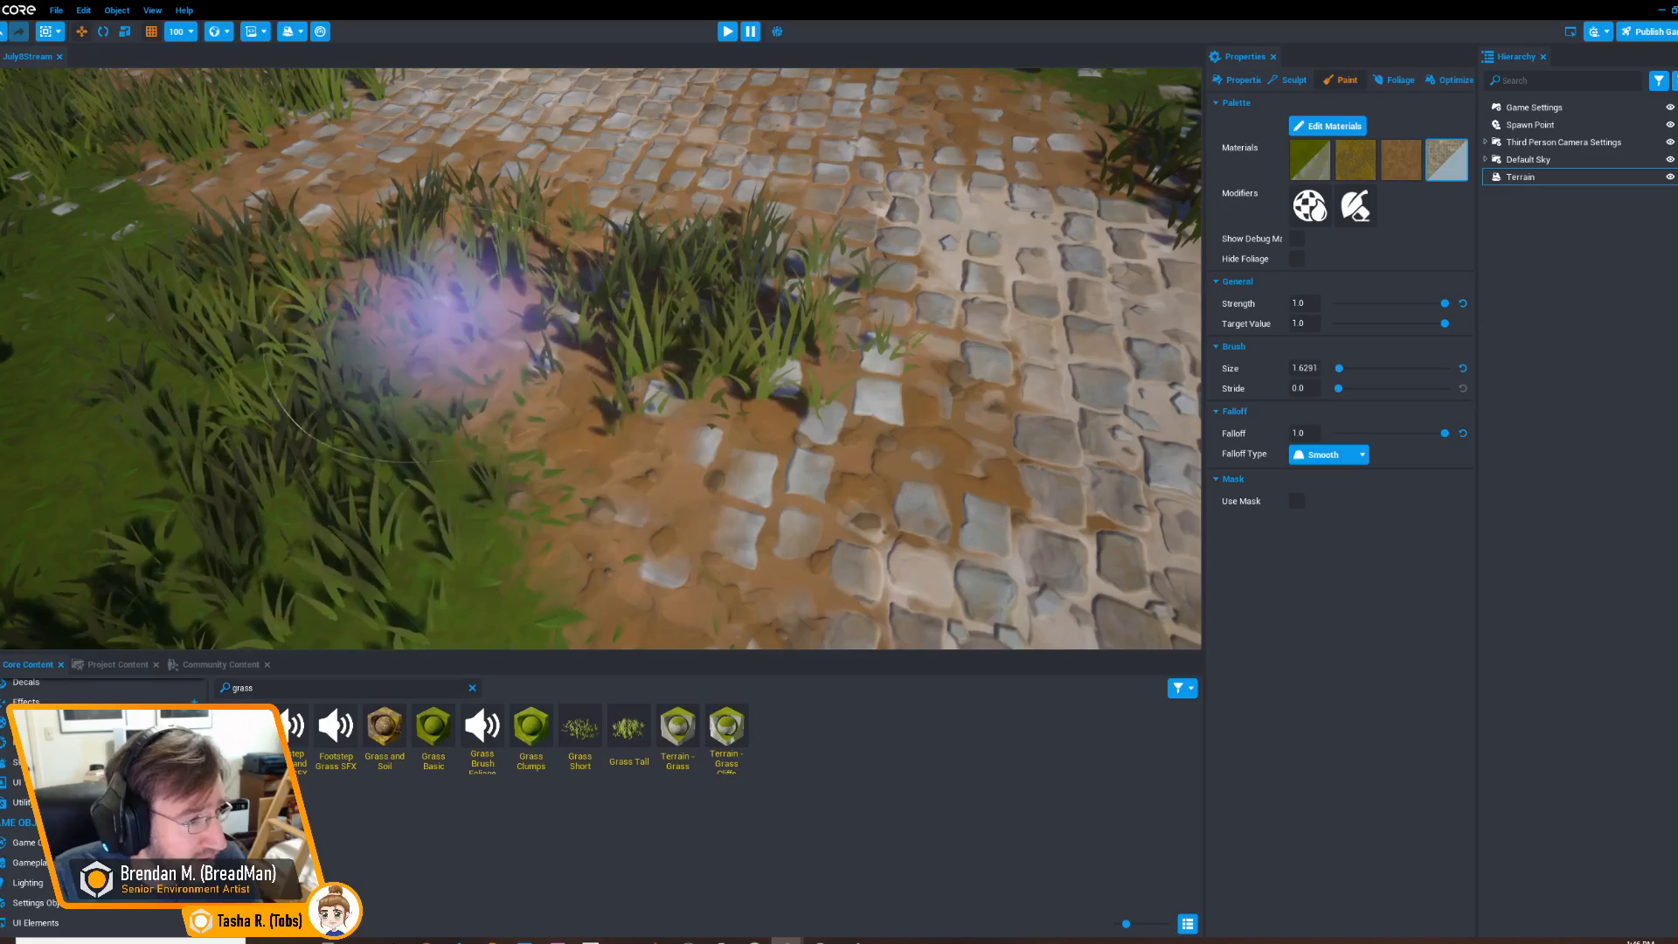
right_drag(622, 468, 436, 454)
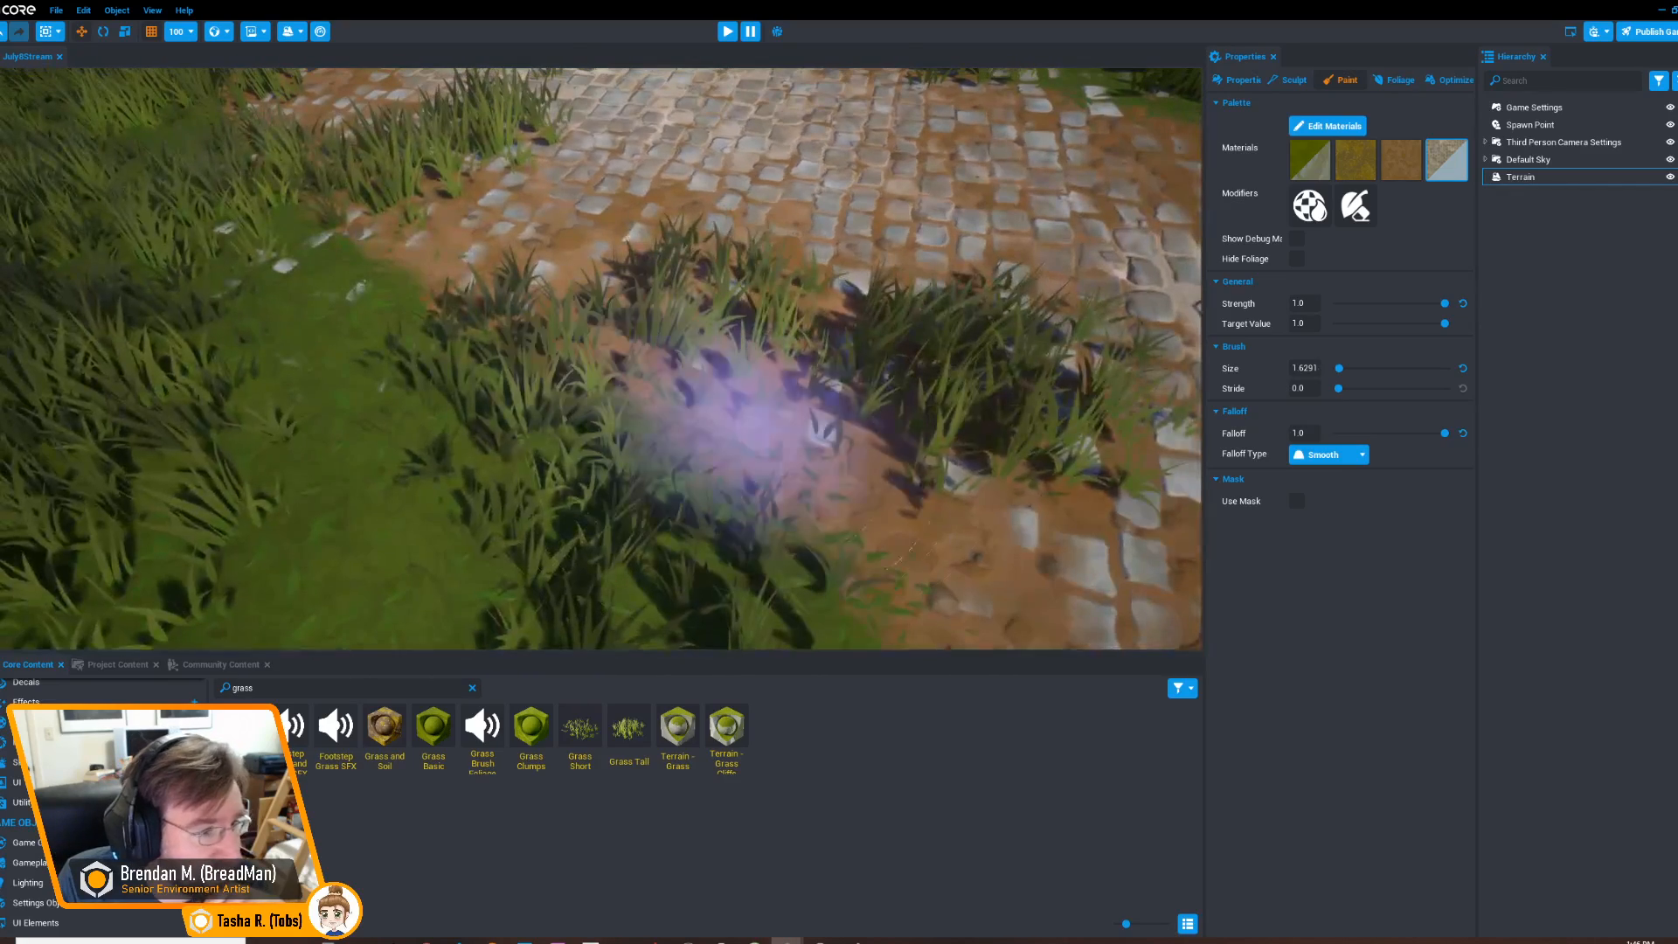
mouse_move(831, 314)
mouse_down()
mouse_move(983, 350)
mouse_move(900, 372)
mouse_move(821, 328)
mouse_up()
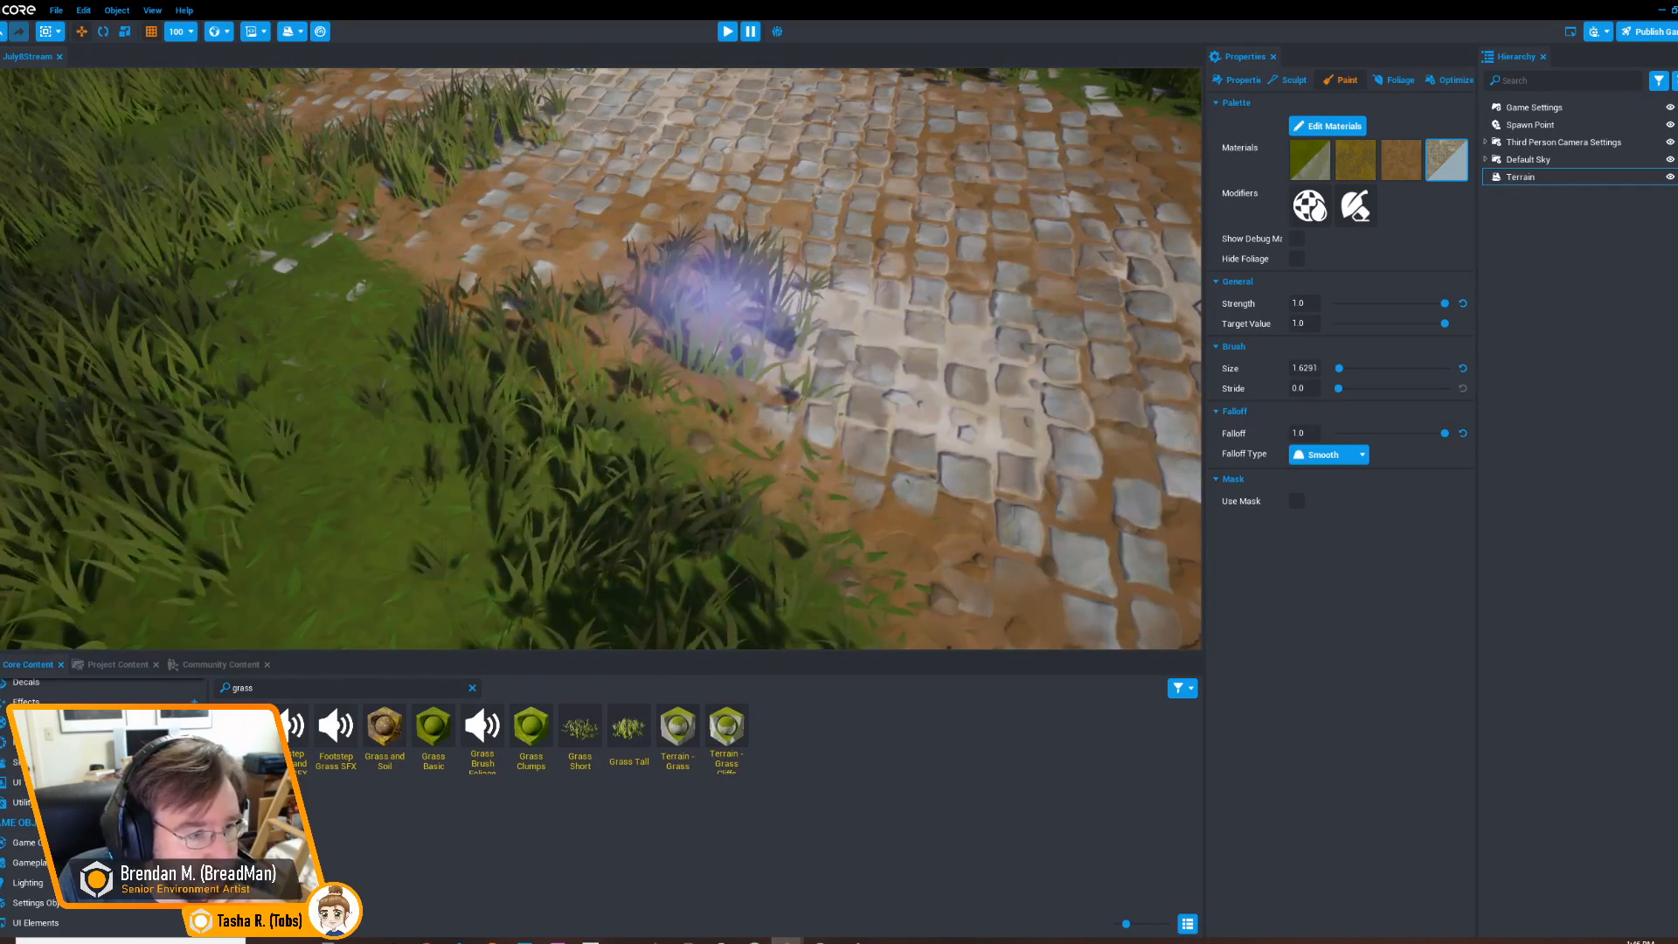
right_drag(795, 337, 891, 336)
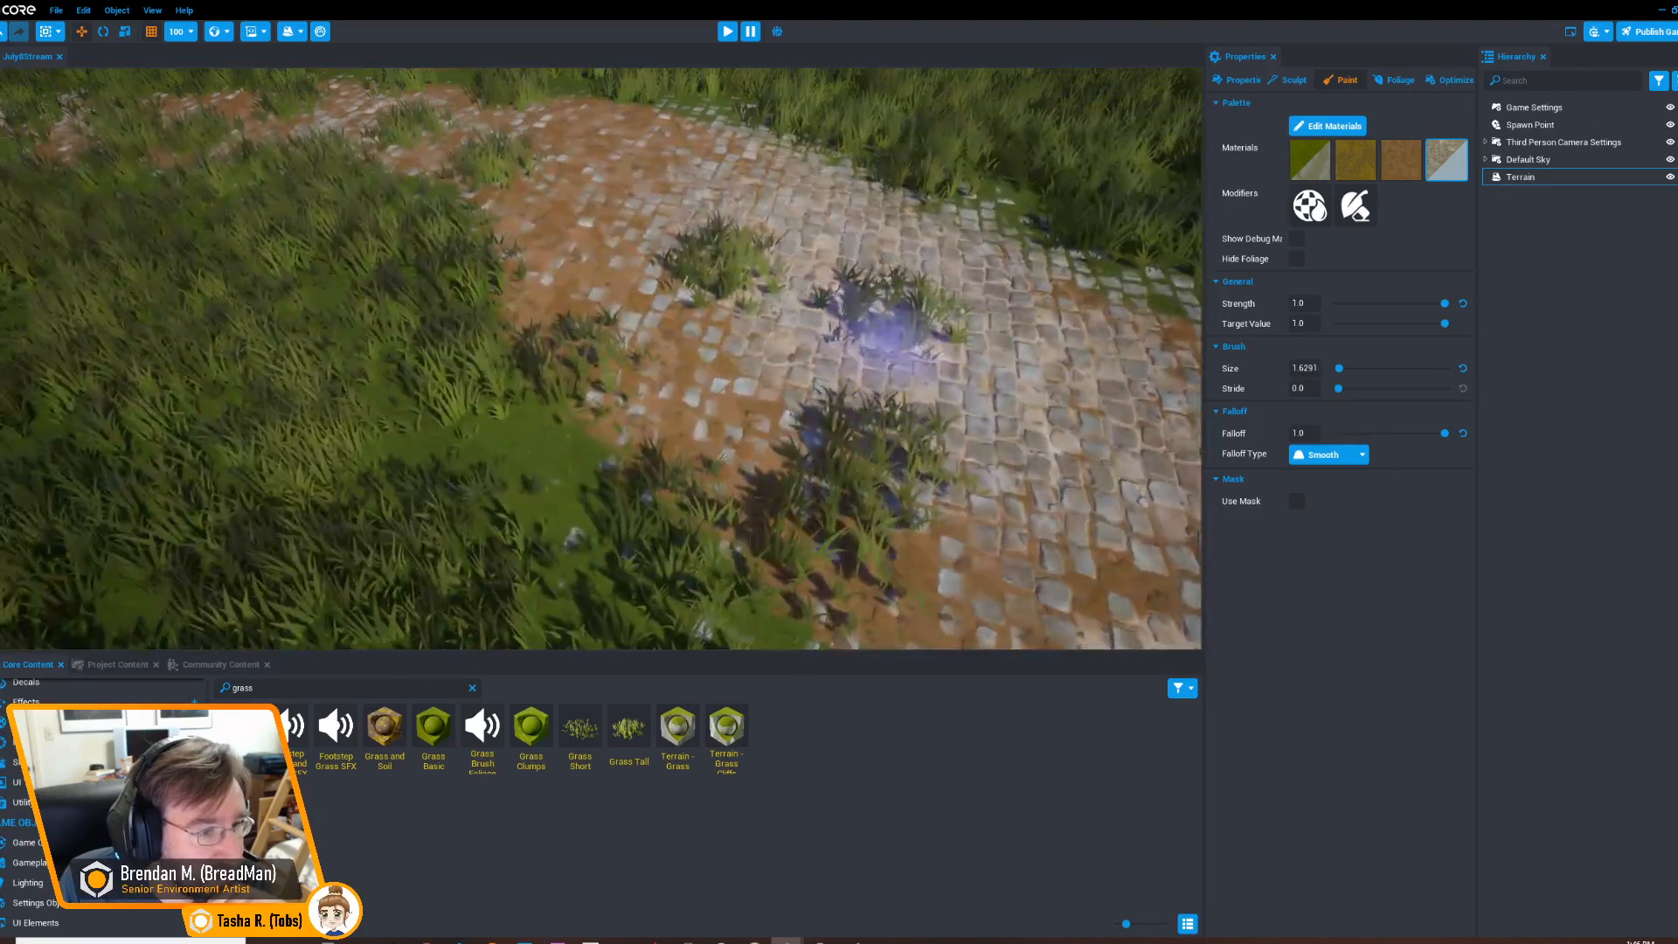
drag(765, 505, 800, 499)
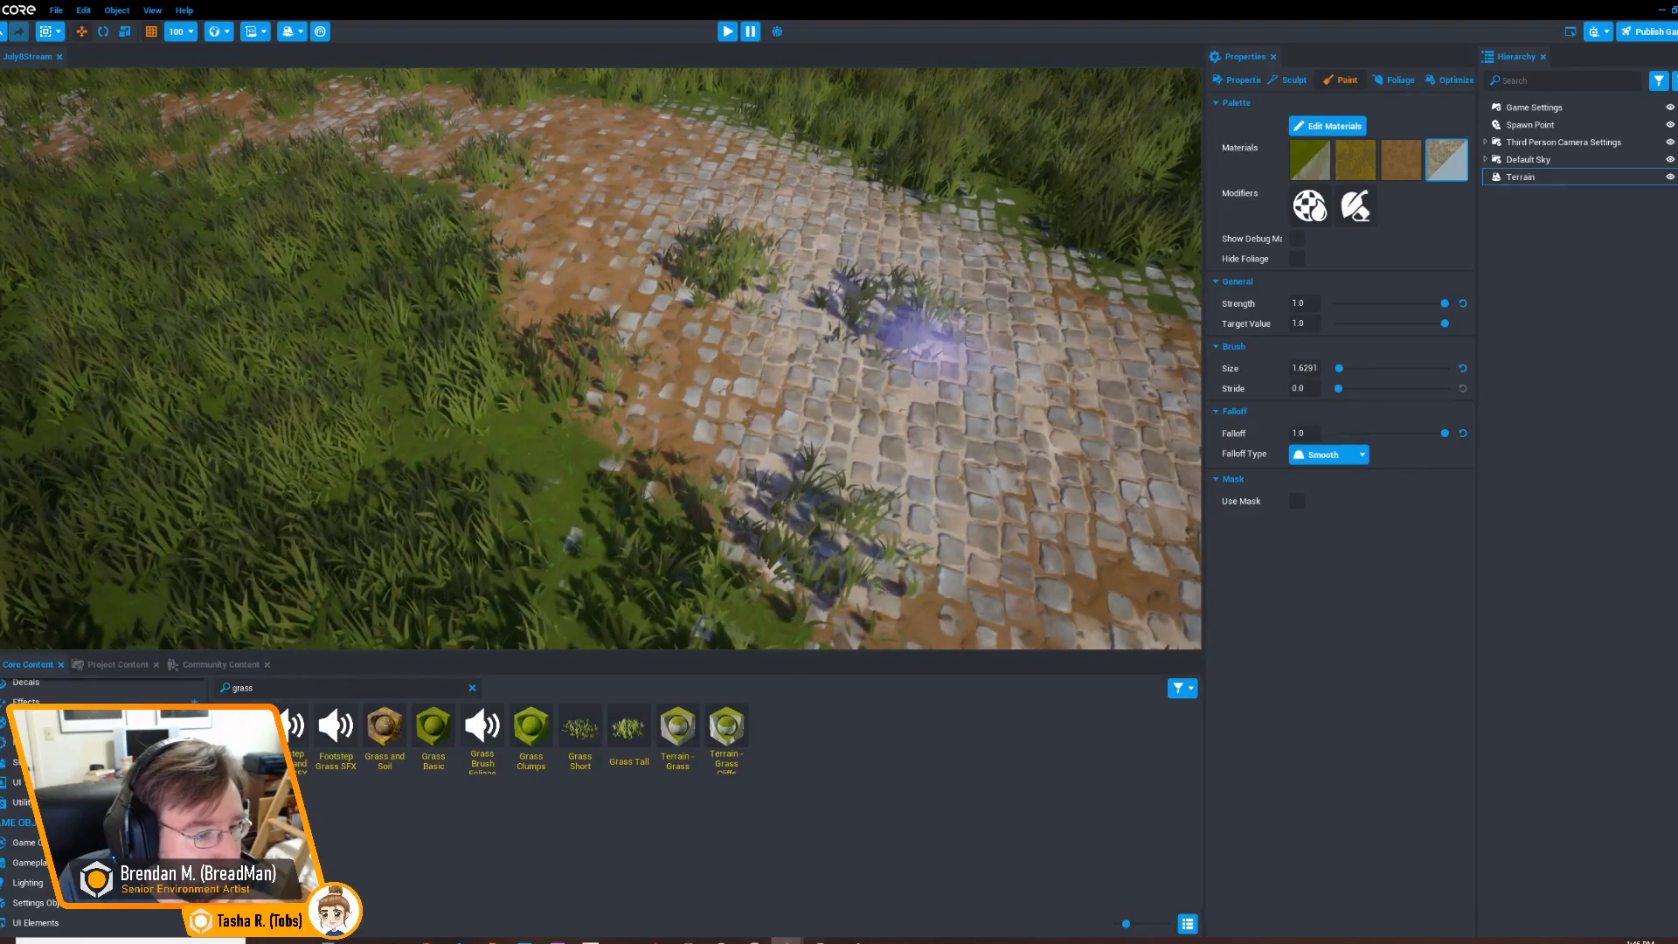
Erase the foliage of the grass clumps remaining on the cobblestone path with the foliage eraser modifier
click(1355, 205)
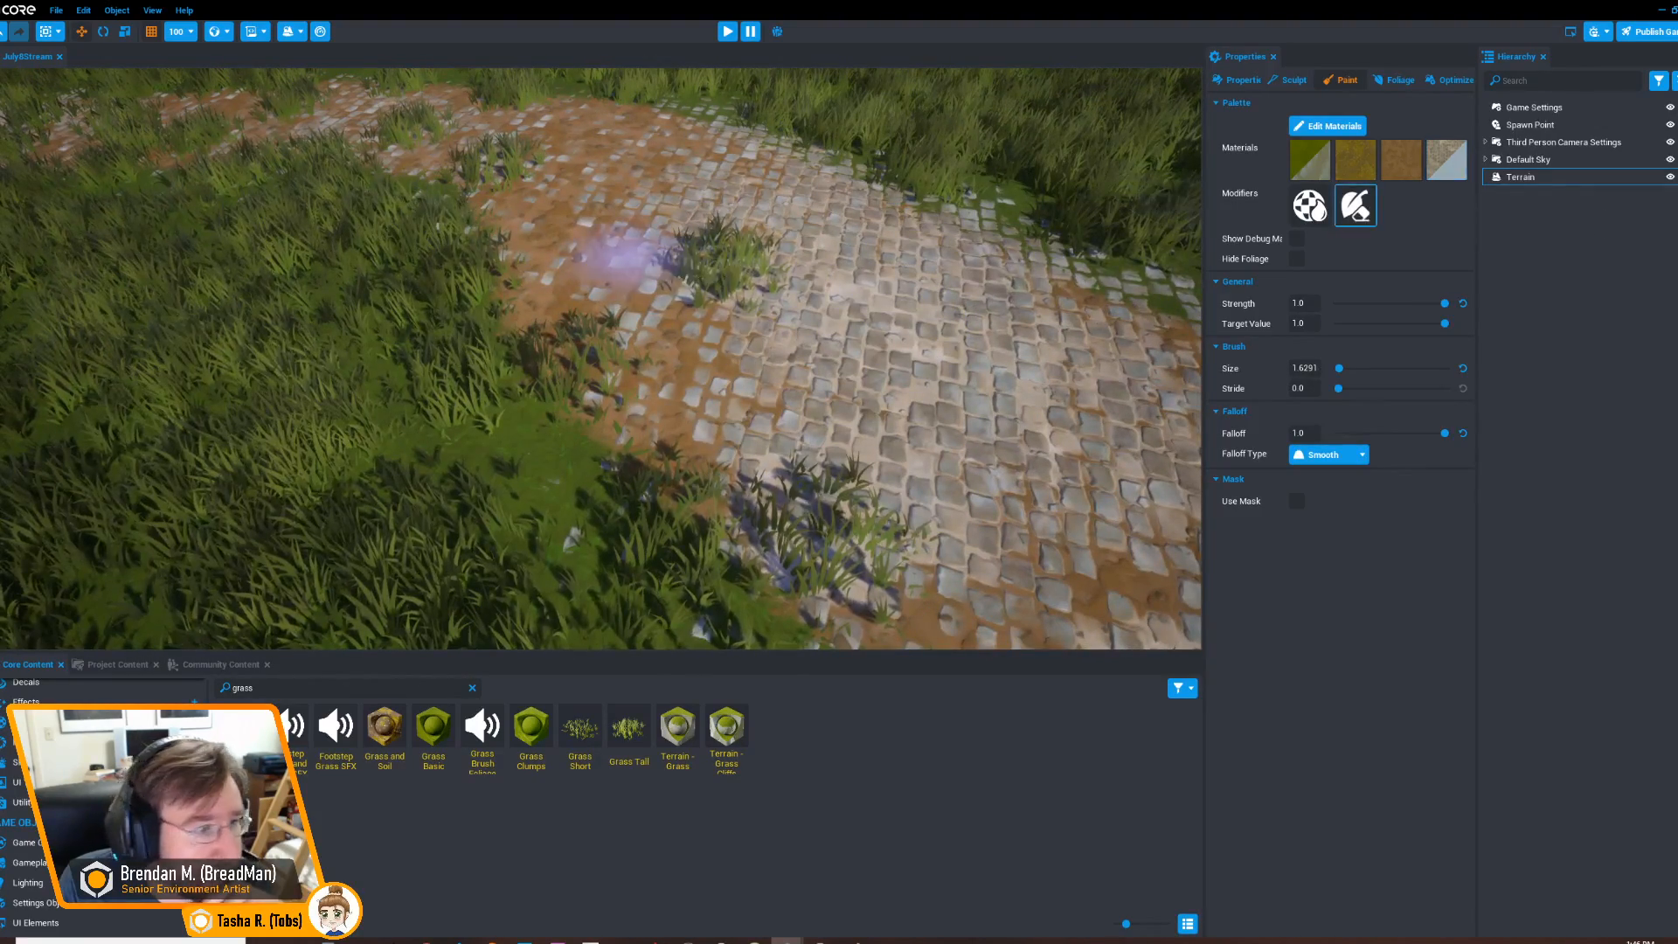
drag(729, 297, 743, 260)
mouse_move(520, 323)
right_down()
mouse_move(563, 325)
mouse_move(569, 385)
mouse_move(611, 328)
mouse_move(636, 327)
mouse_move(500, 339)
mouse_move(594, 367)
right_up()
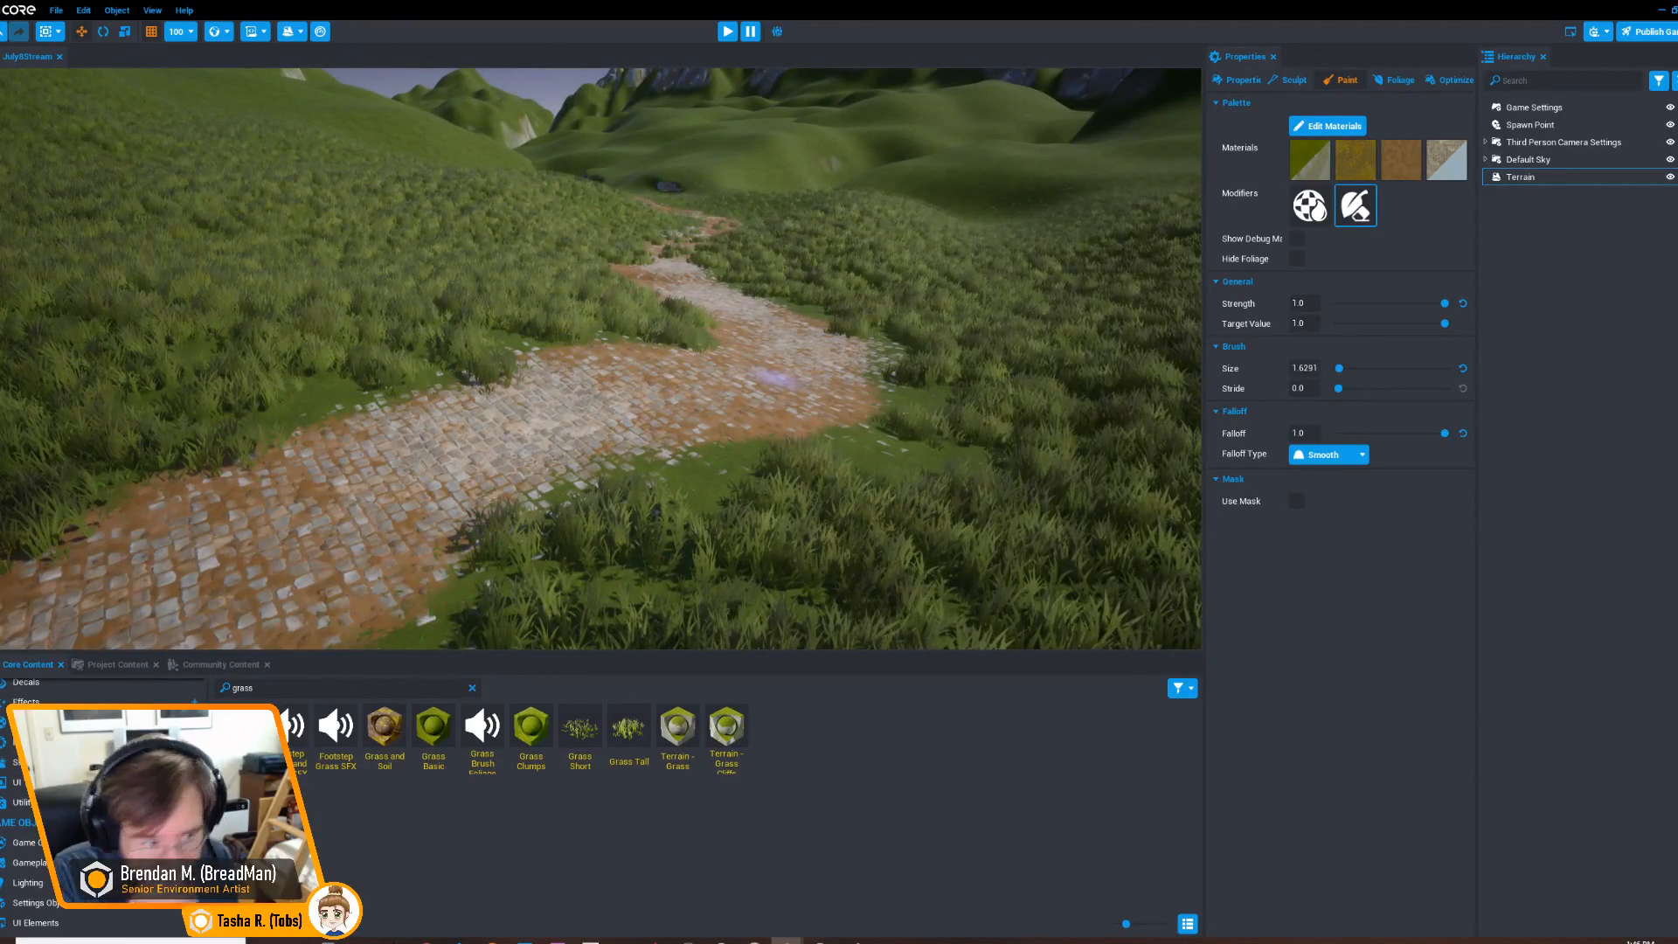
right_drag(830, 378, 762, 388)
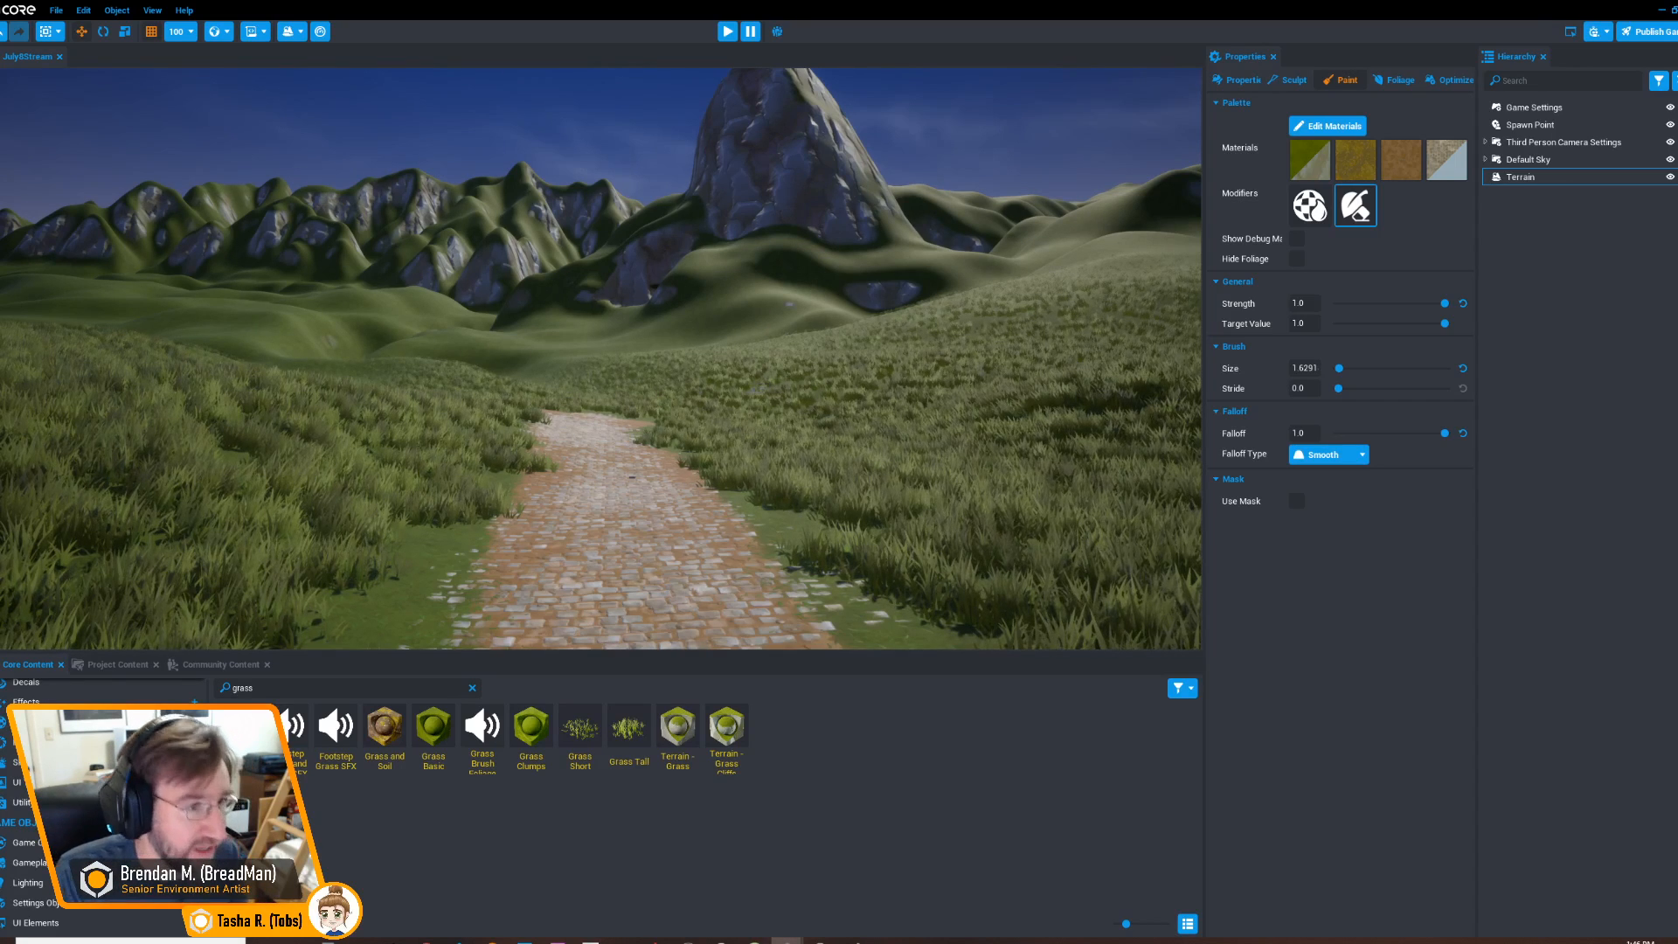
Try a brief preview, stop it, and move the Spawn Point onto the cobblestone path at Y -9300 and Z -800
click(727, 31)
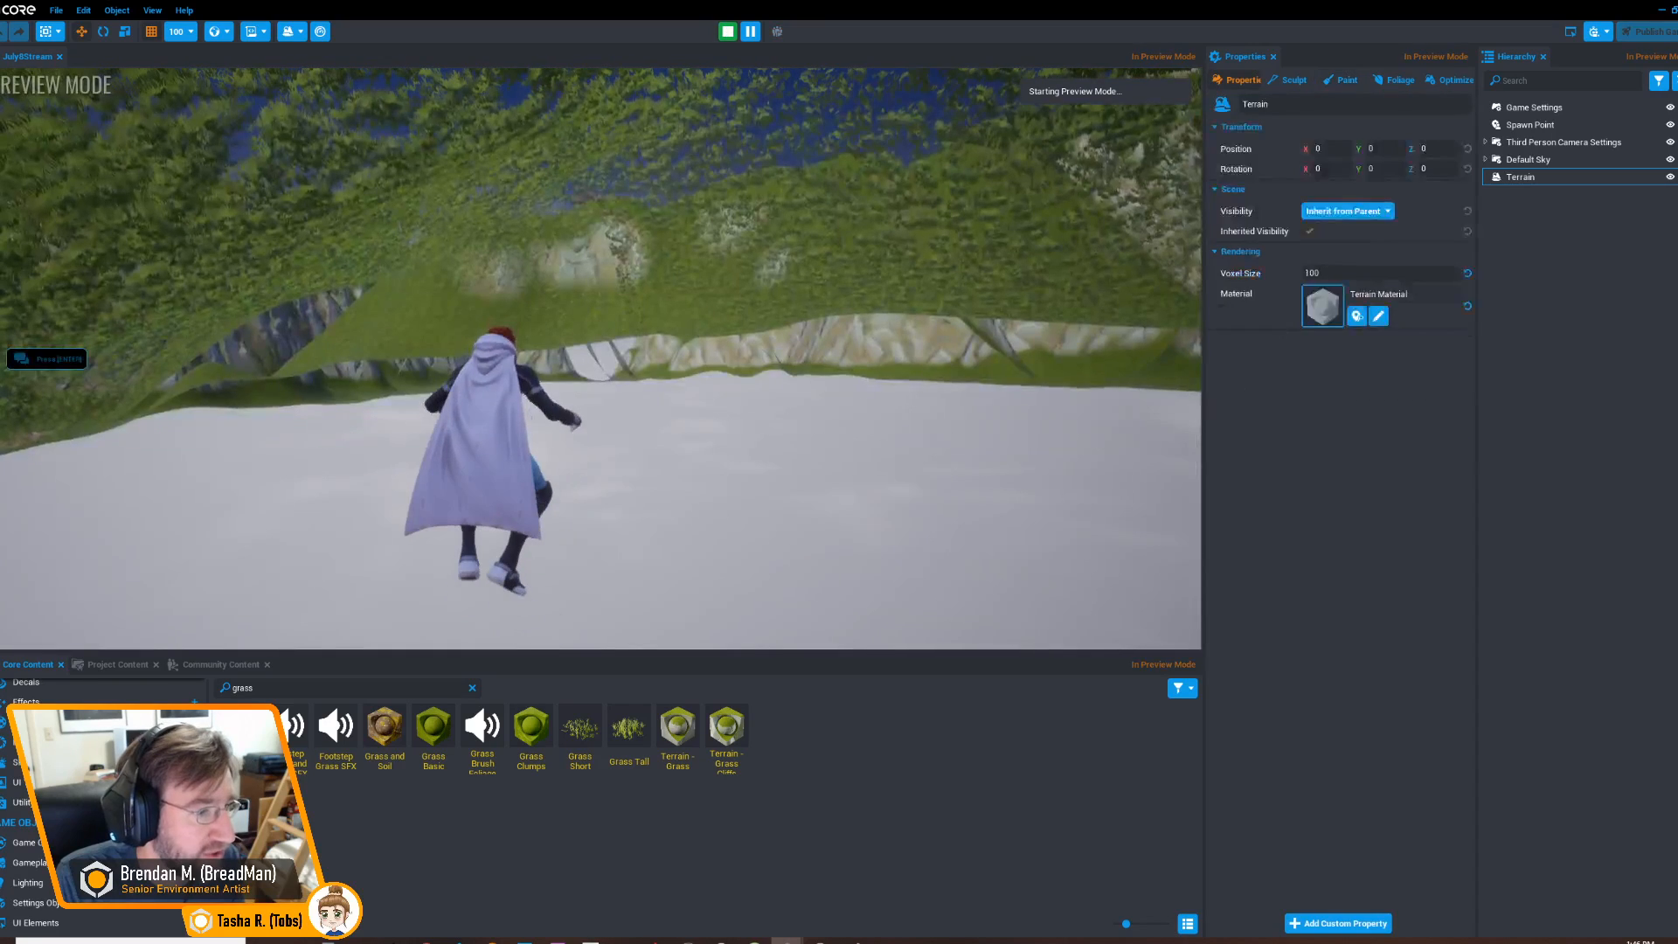
key(Escape)
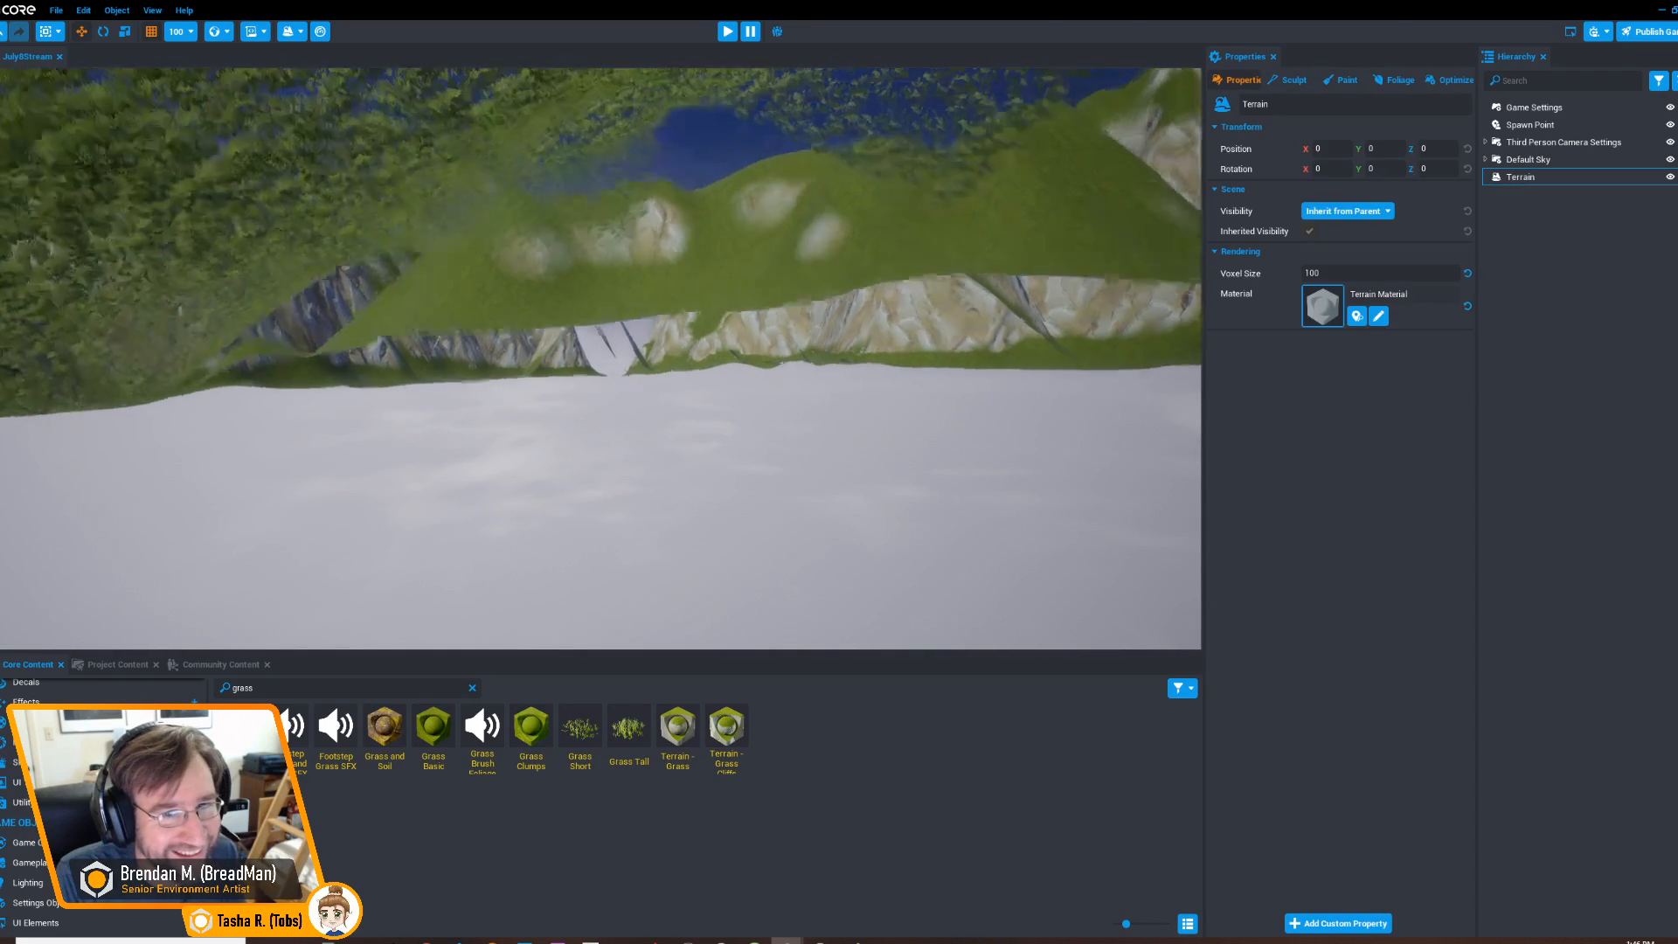
click(1530, 125)
key(v)
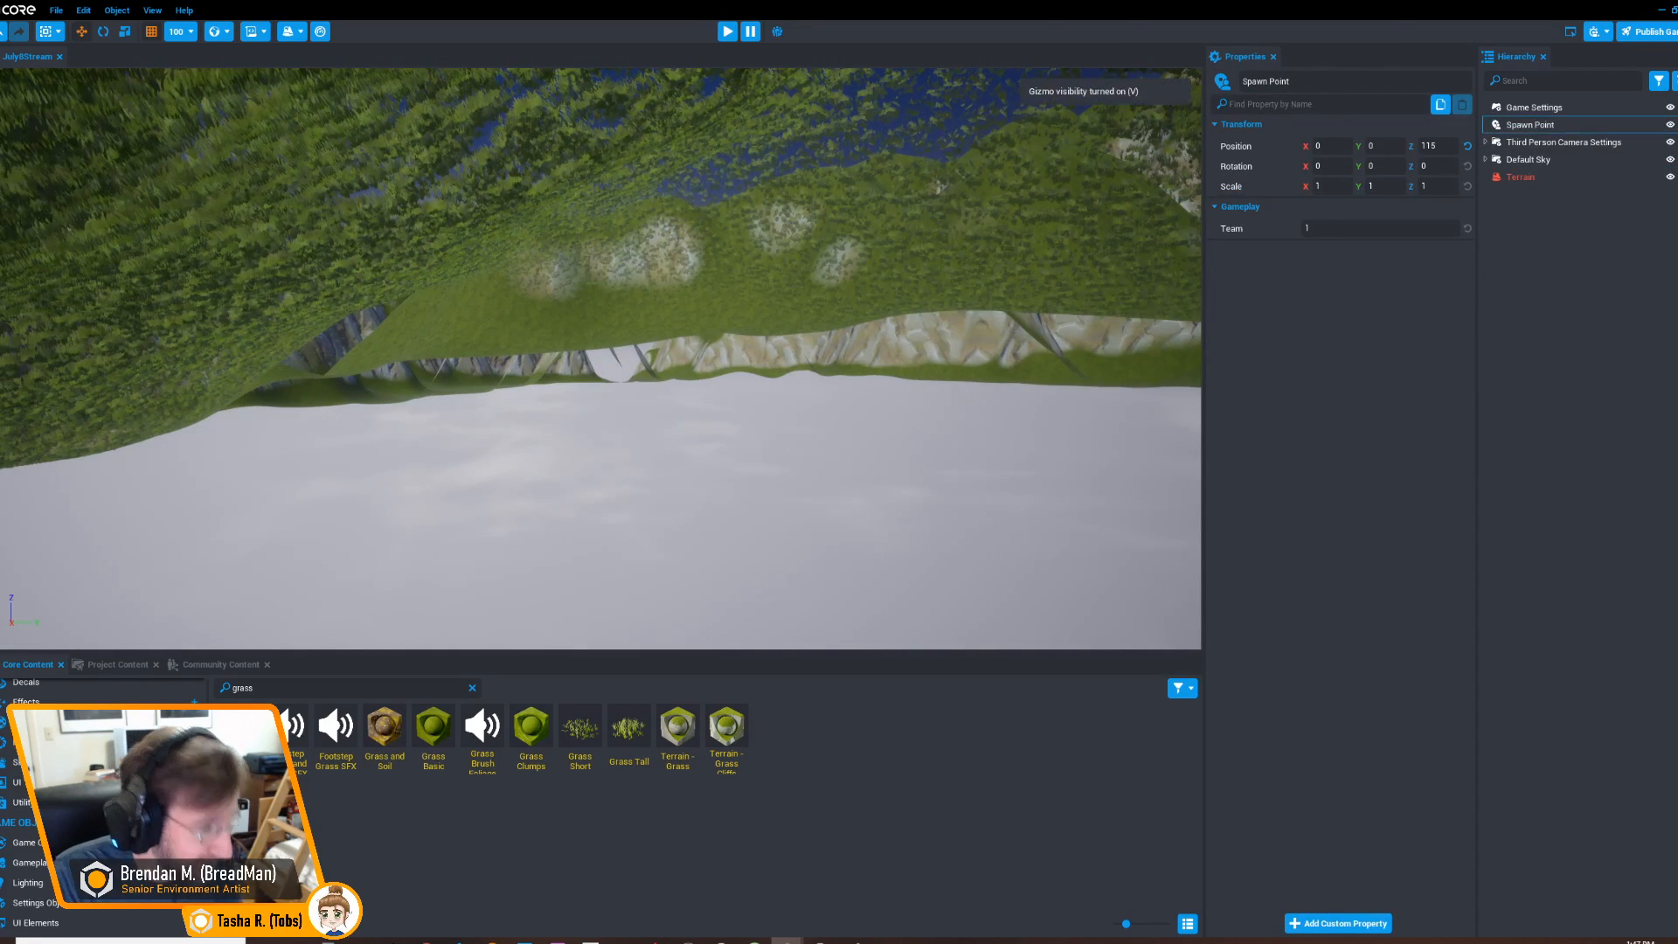
right_drag(874, 305, 996, 354)
key(f)
right_drag(813, 336, 651, 328)
drag(800, 331, 170, 317)
right_drag(171, 317, 57, 321)
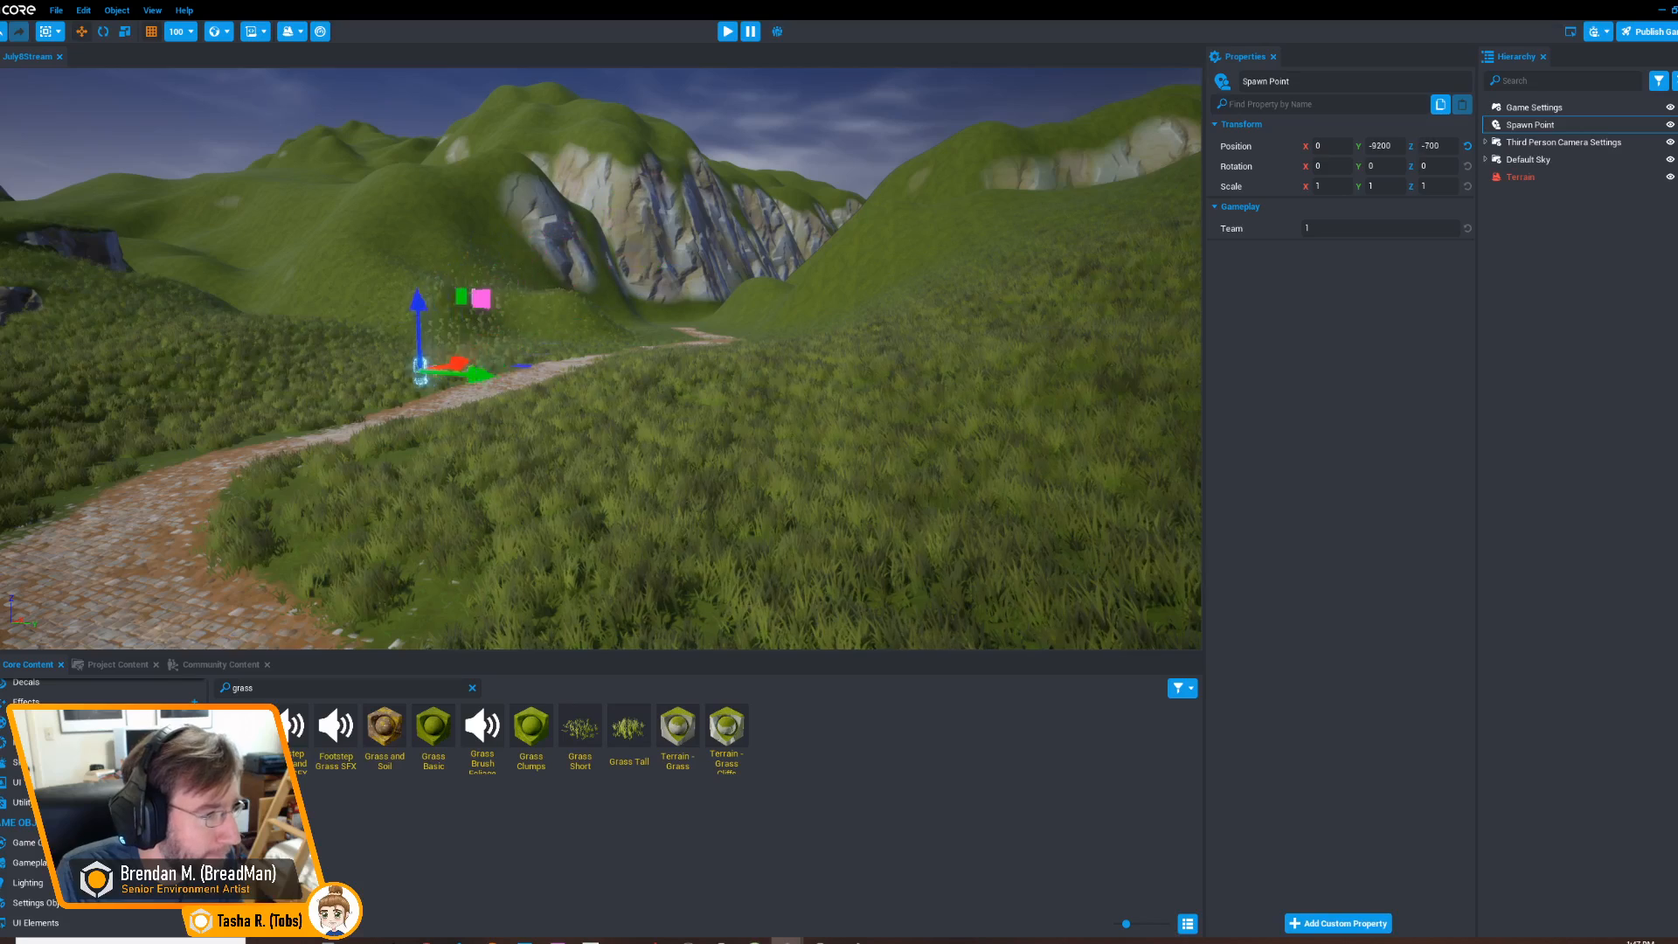
key(f)
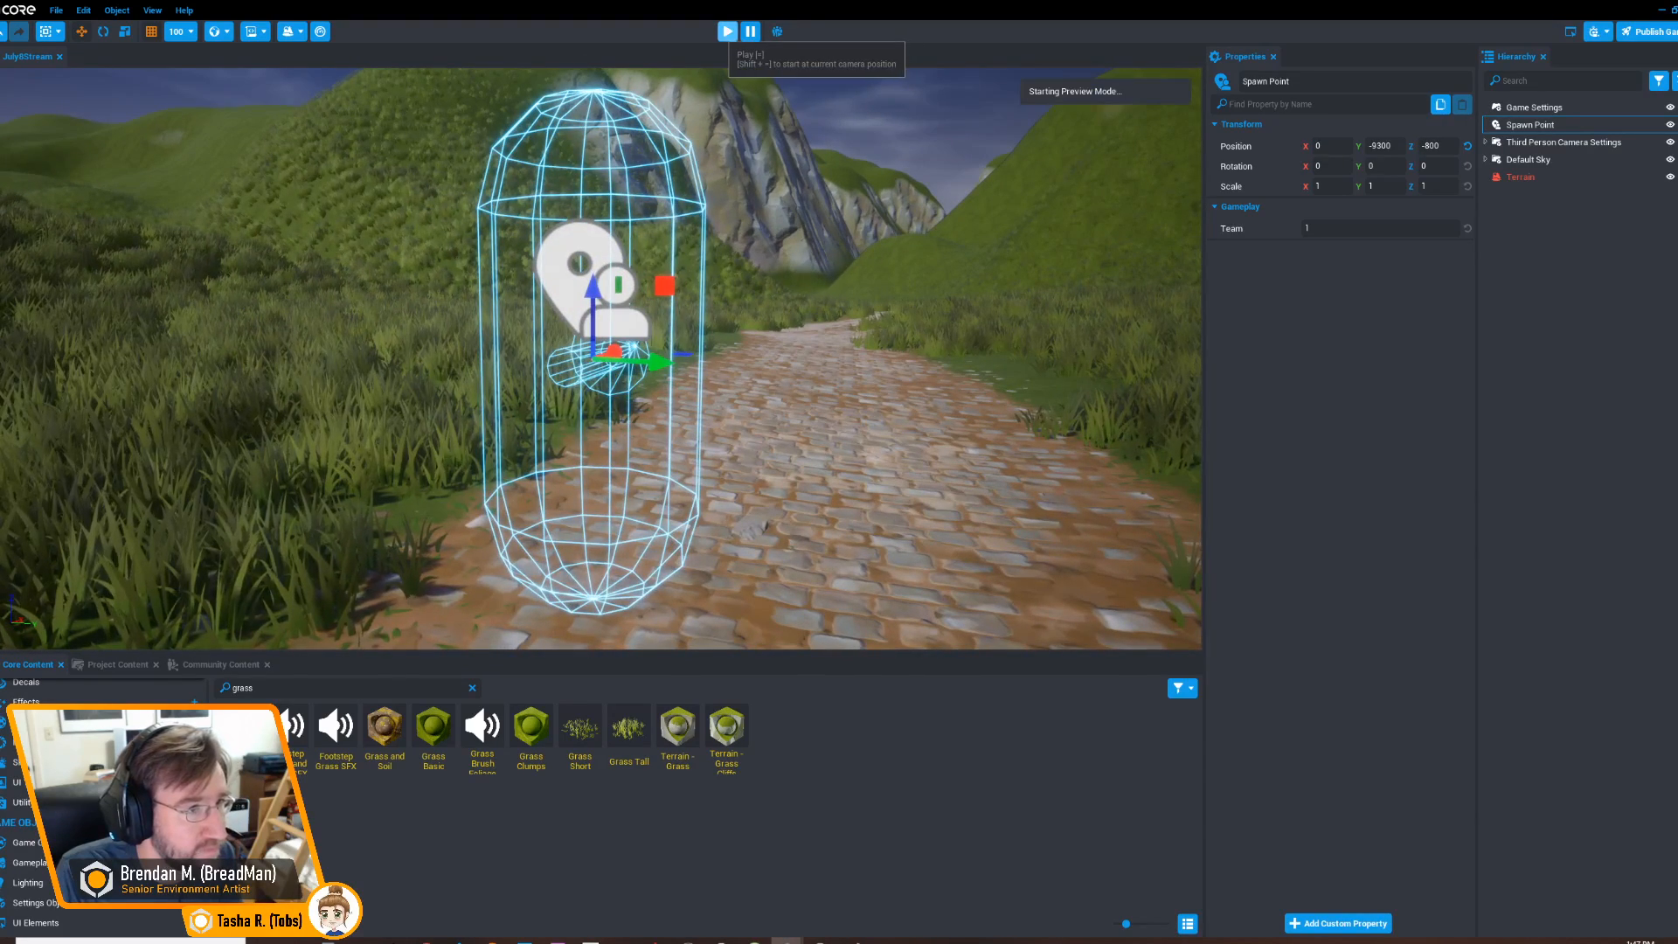
Preview the game and run the character along the cobblestone path and through the tall grass to examine the landscape
key(w)
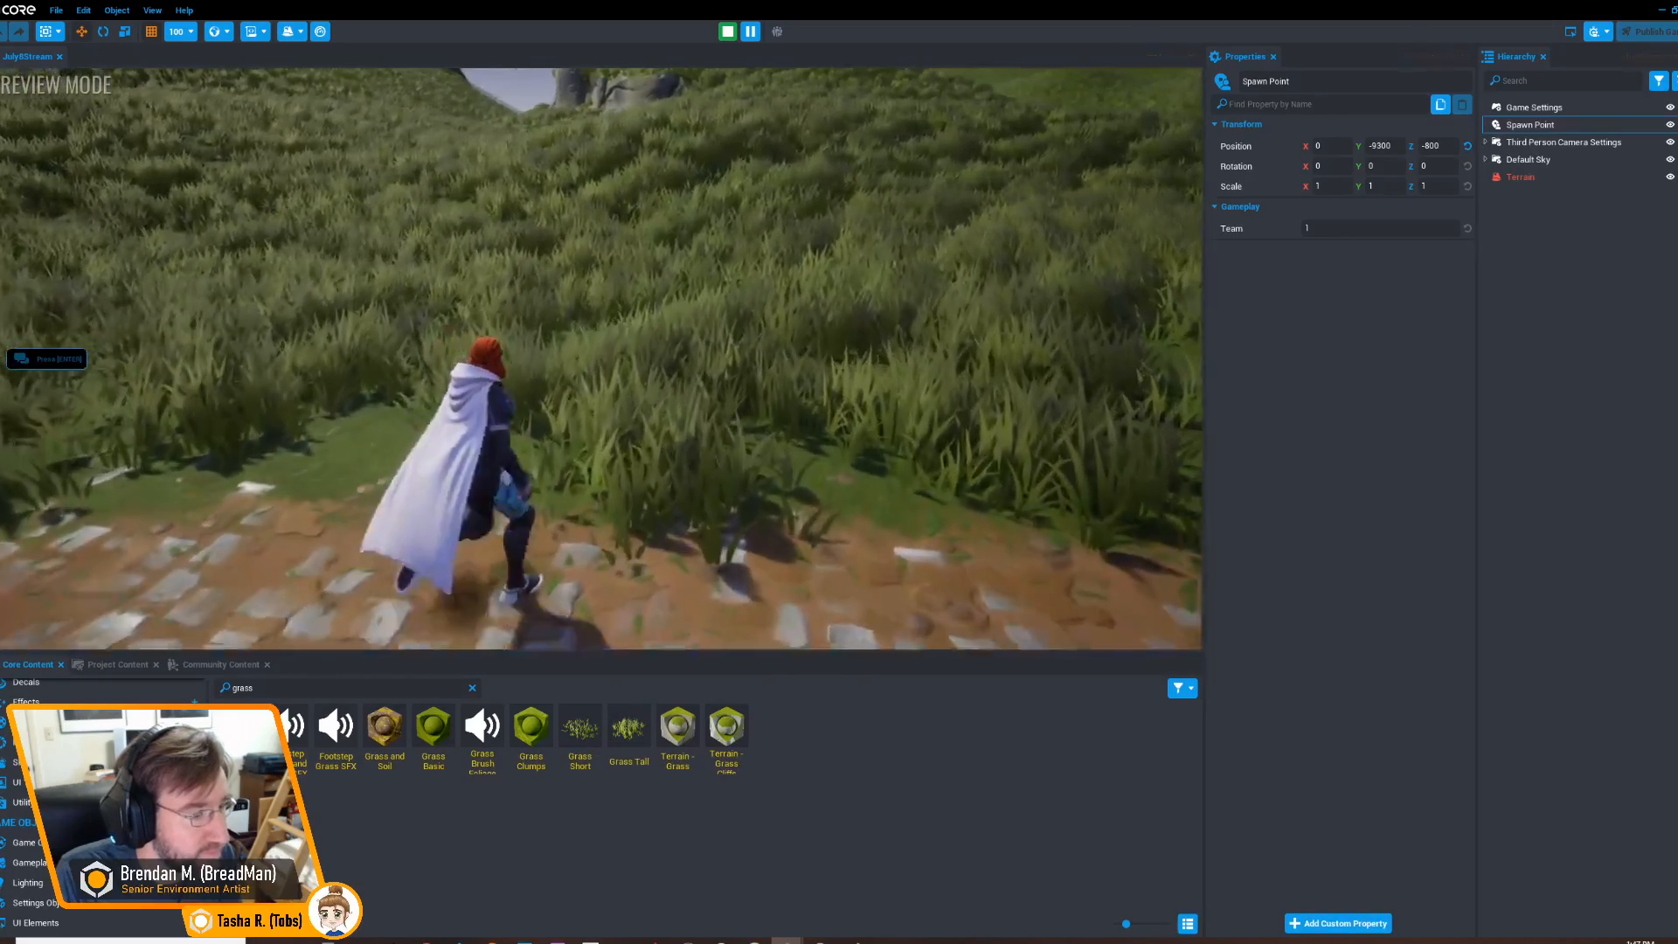
key(w)
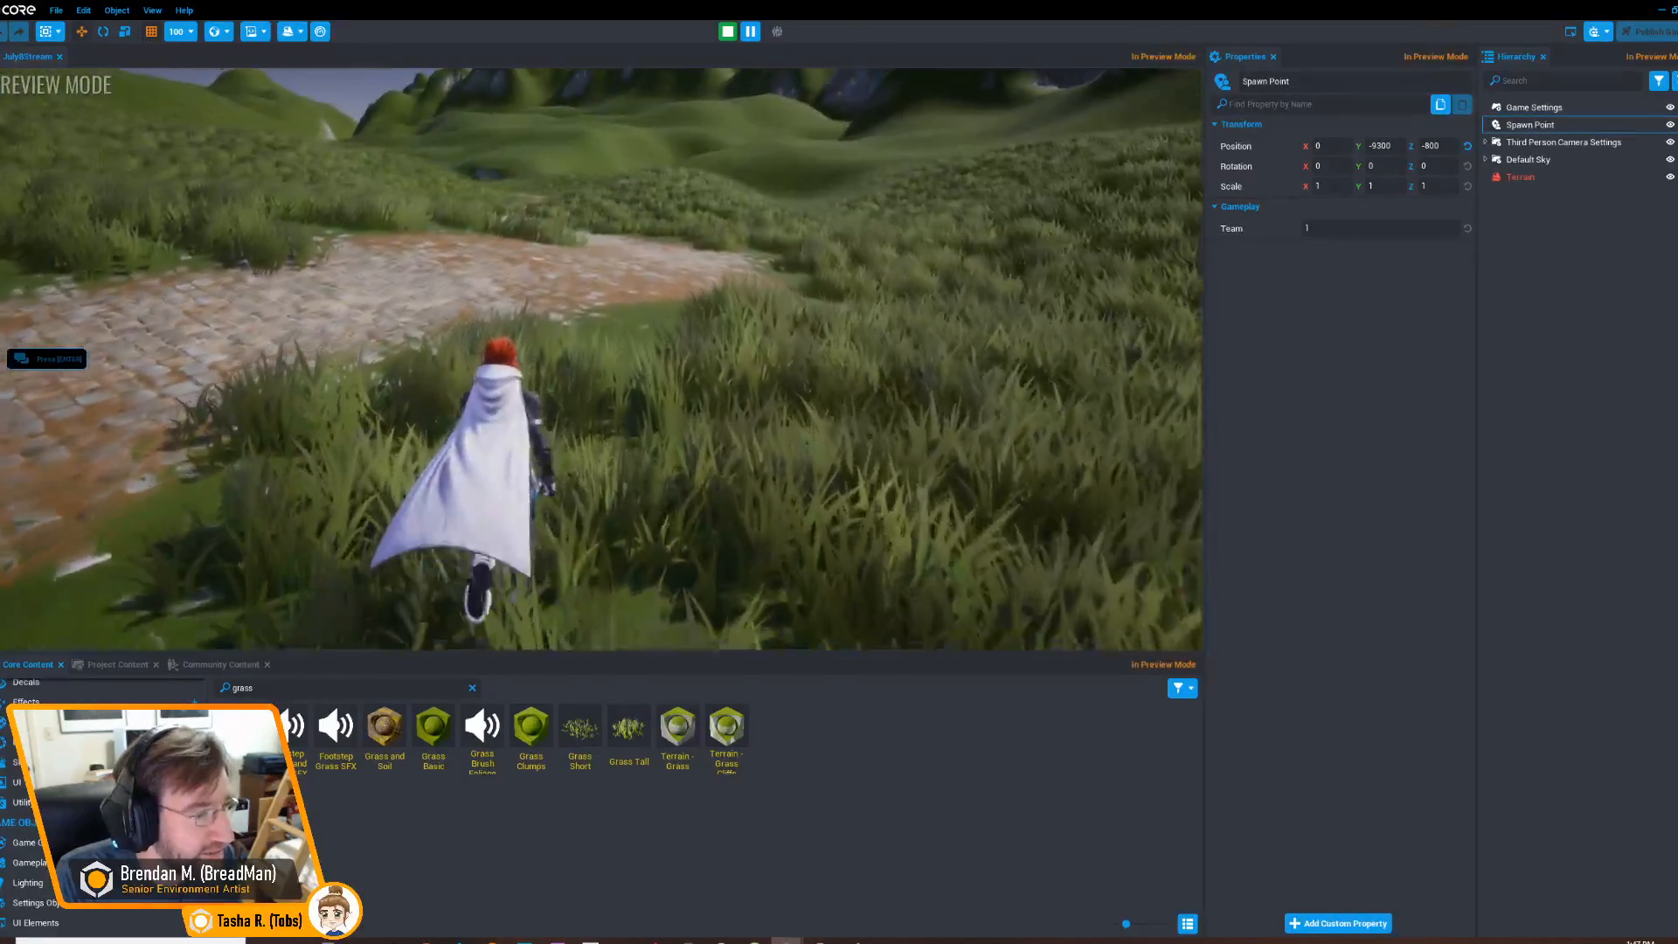
key(w)
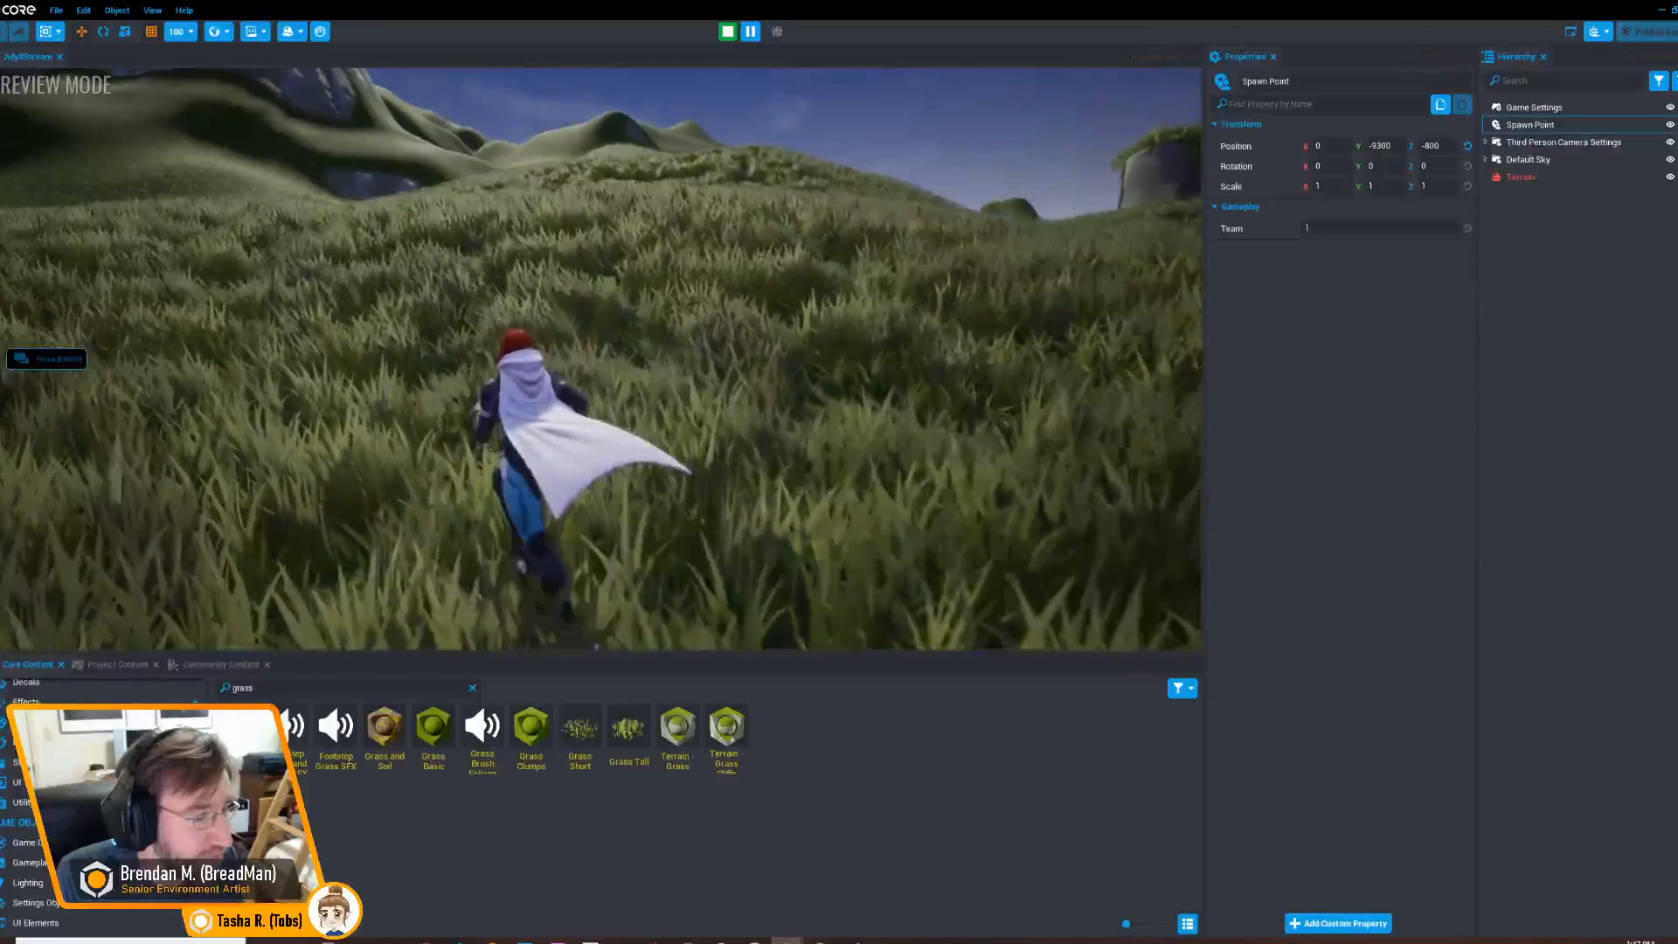
key(w)
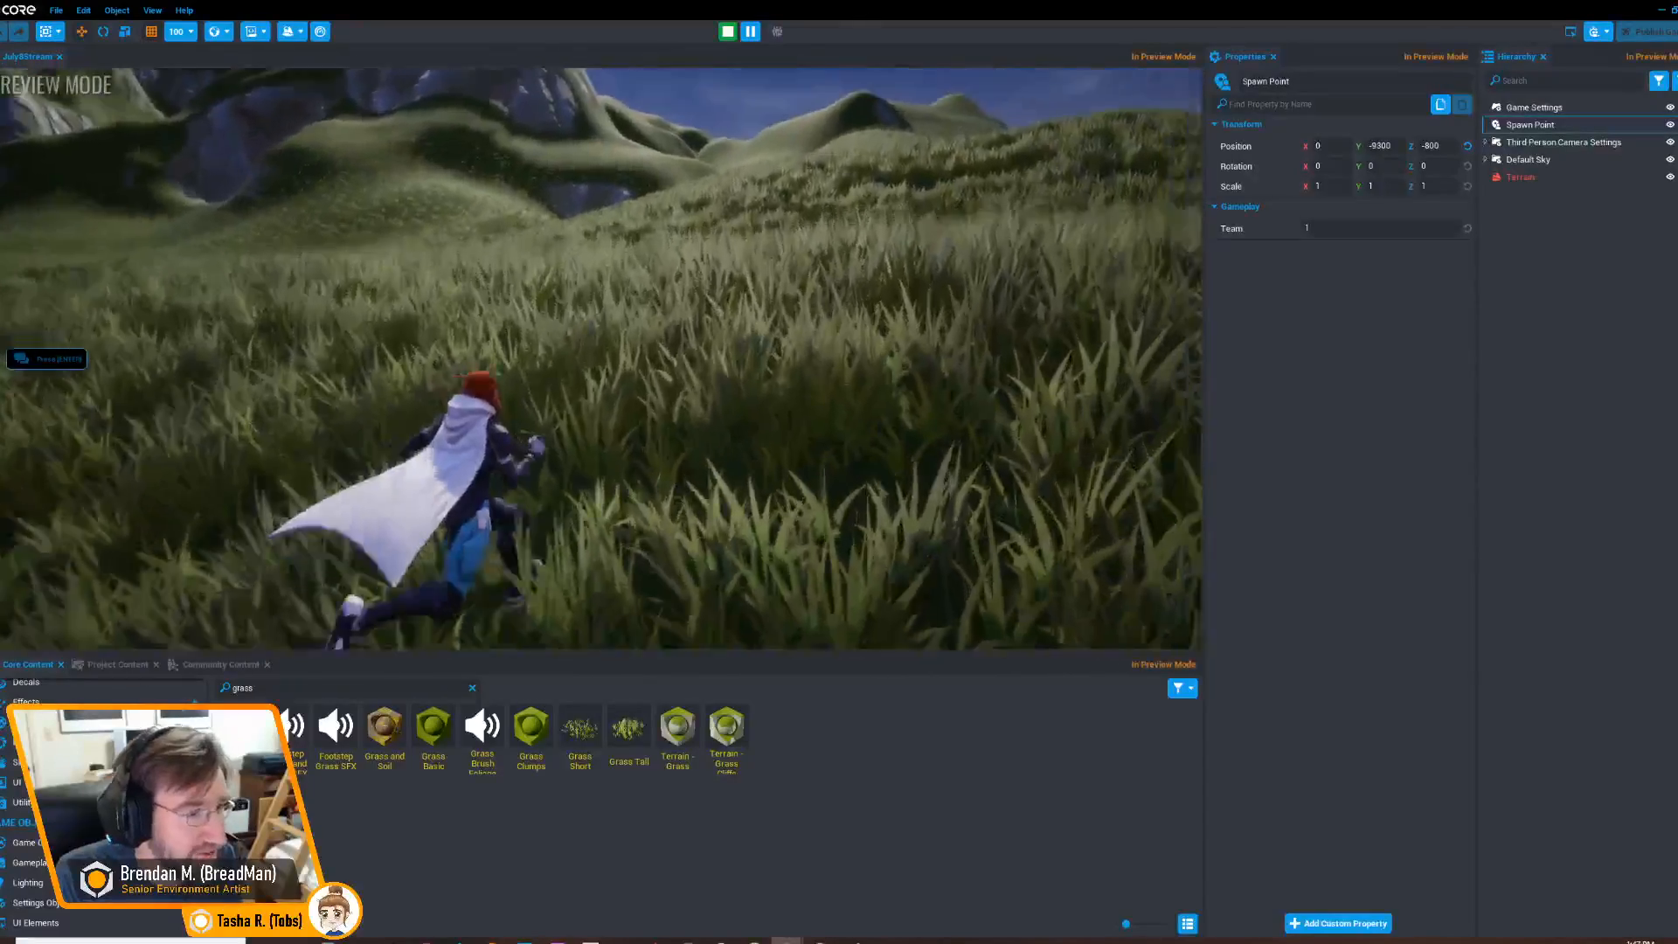
key(w)
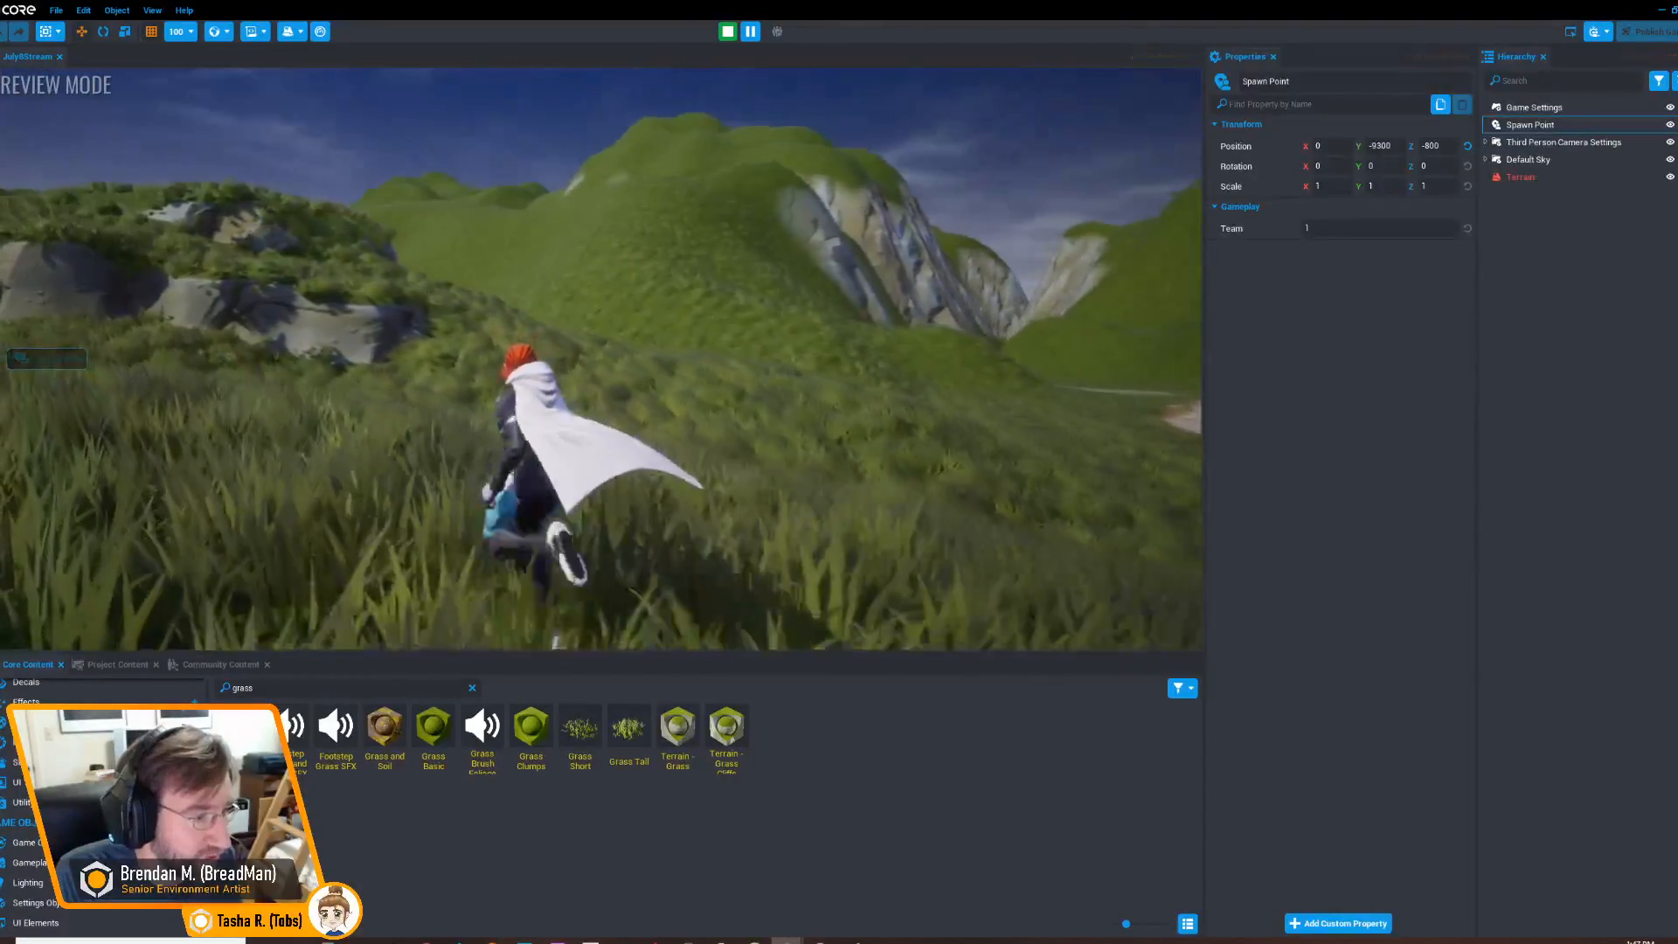
key(w)
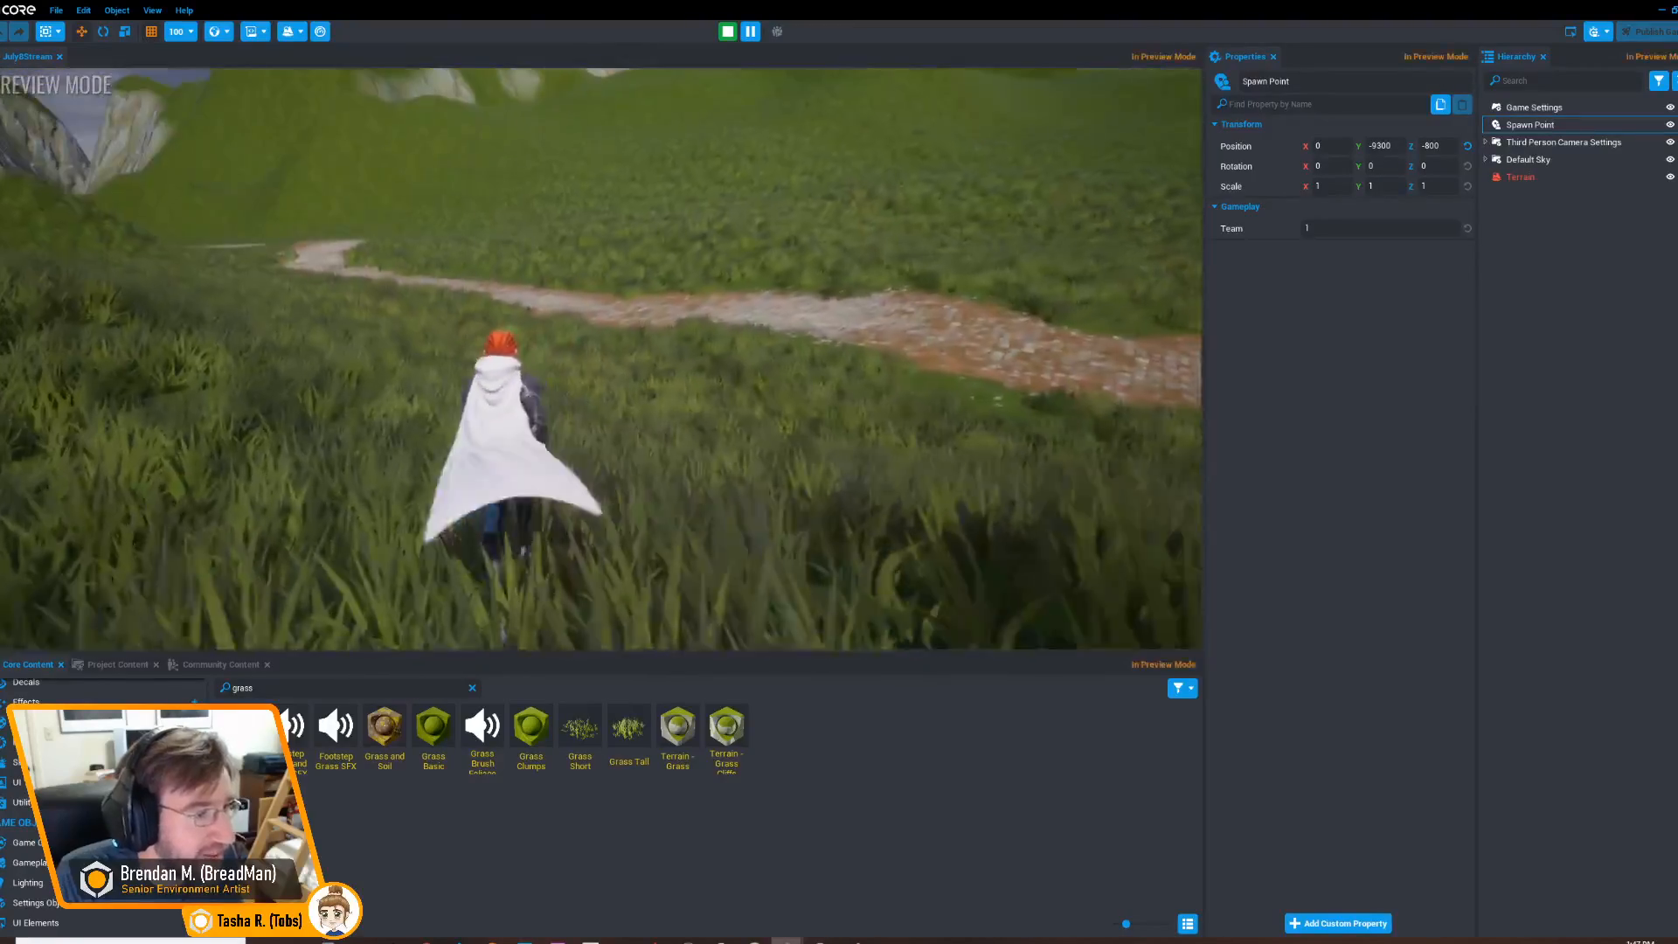
key(w)
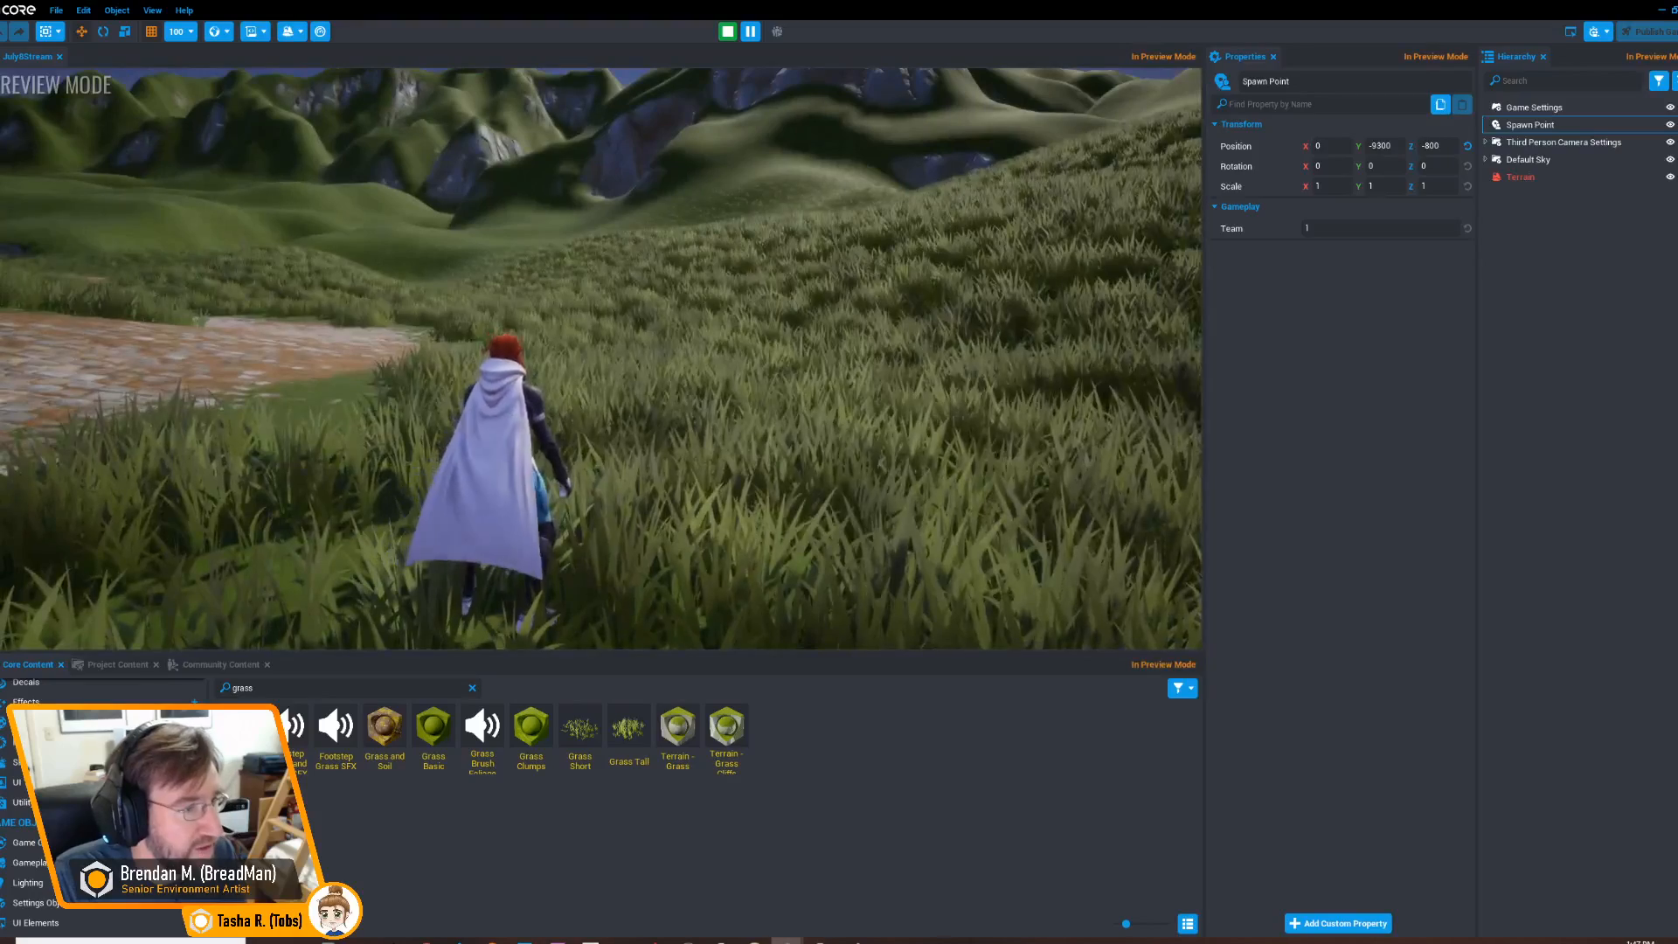
key(Escape)
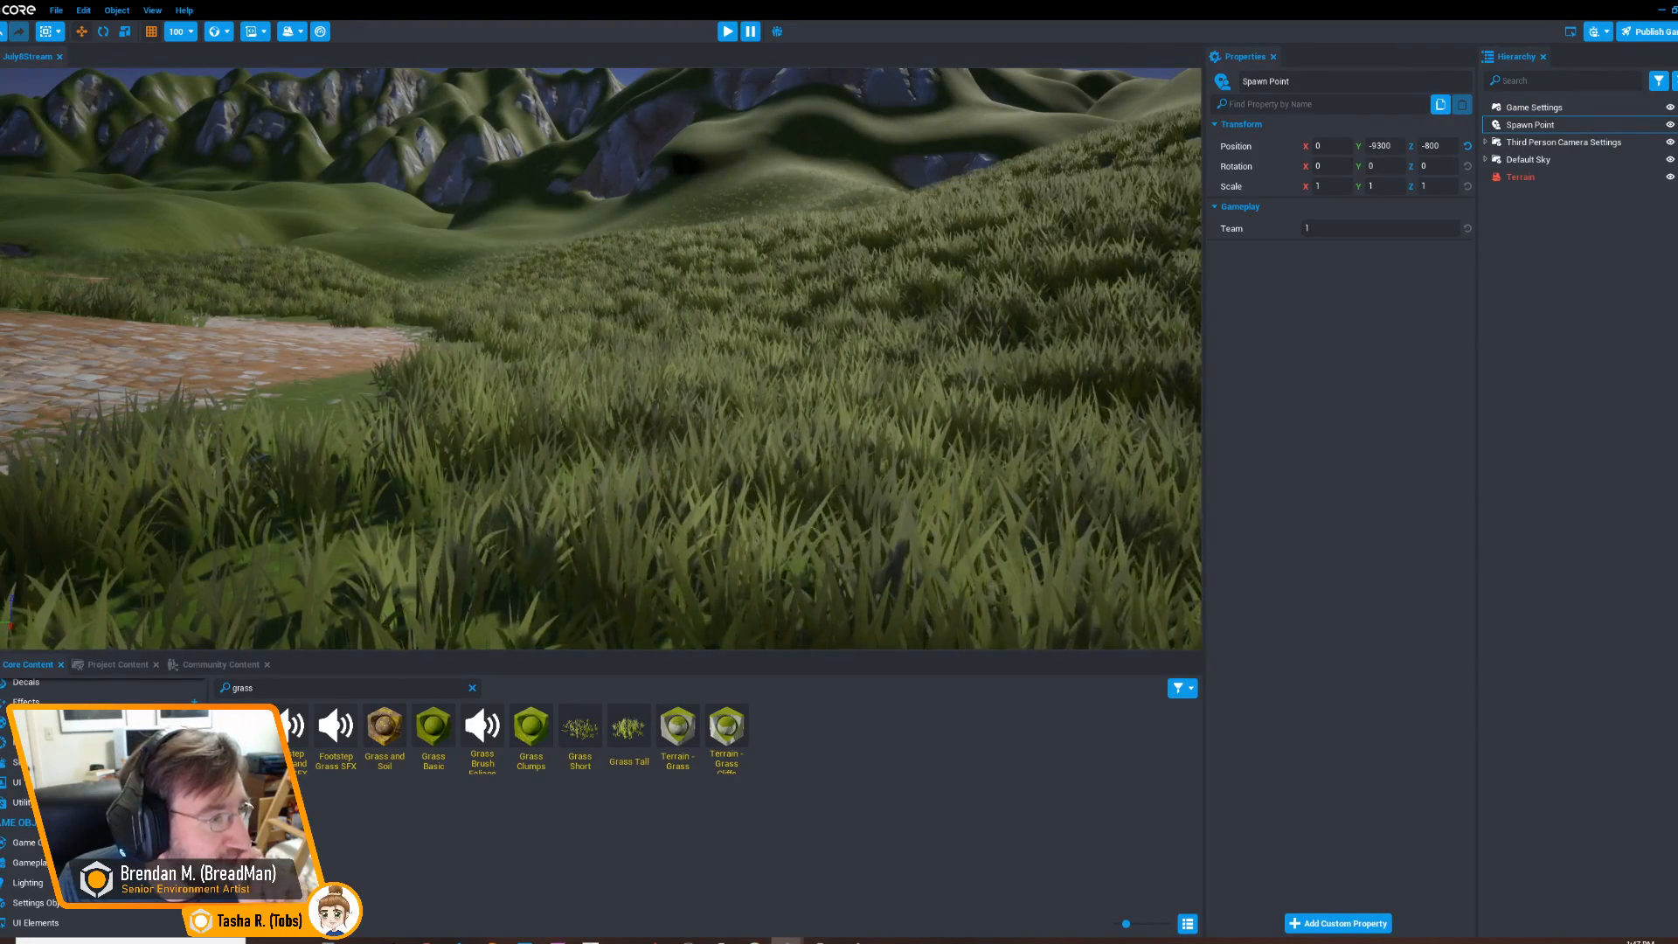
Generate a second terrain from the Desert Monuments preset
click(292, 32)
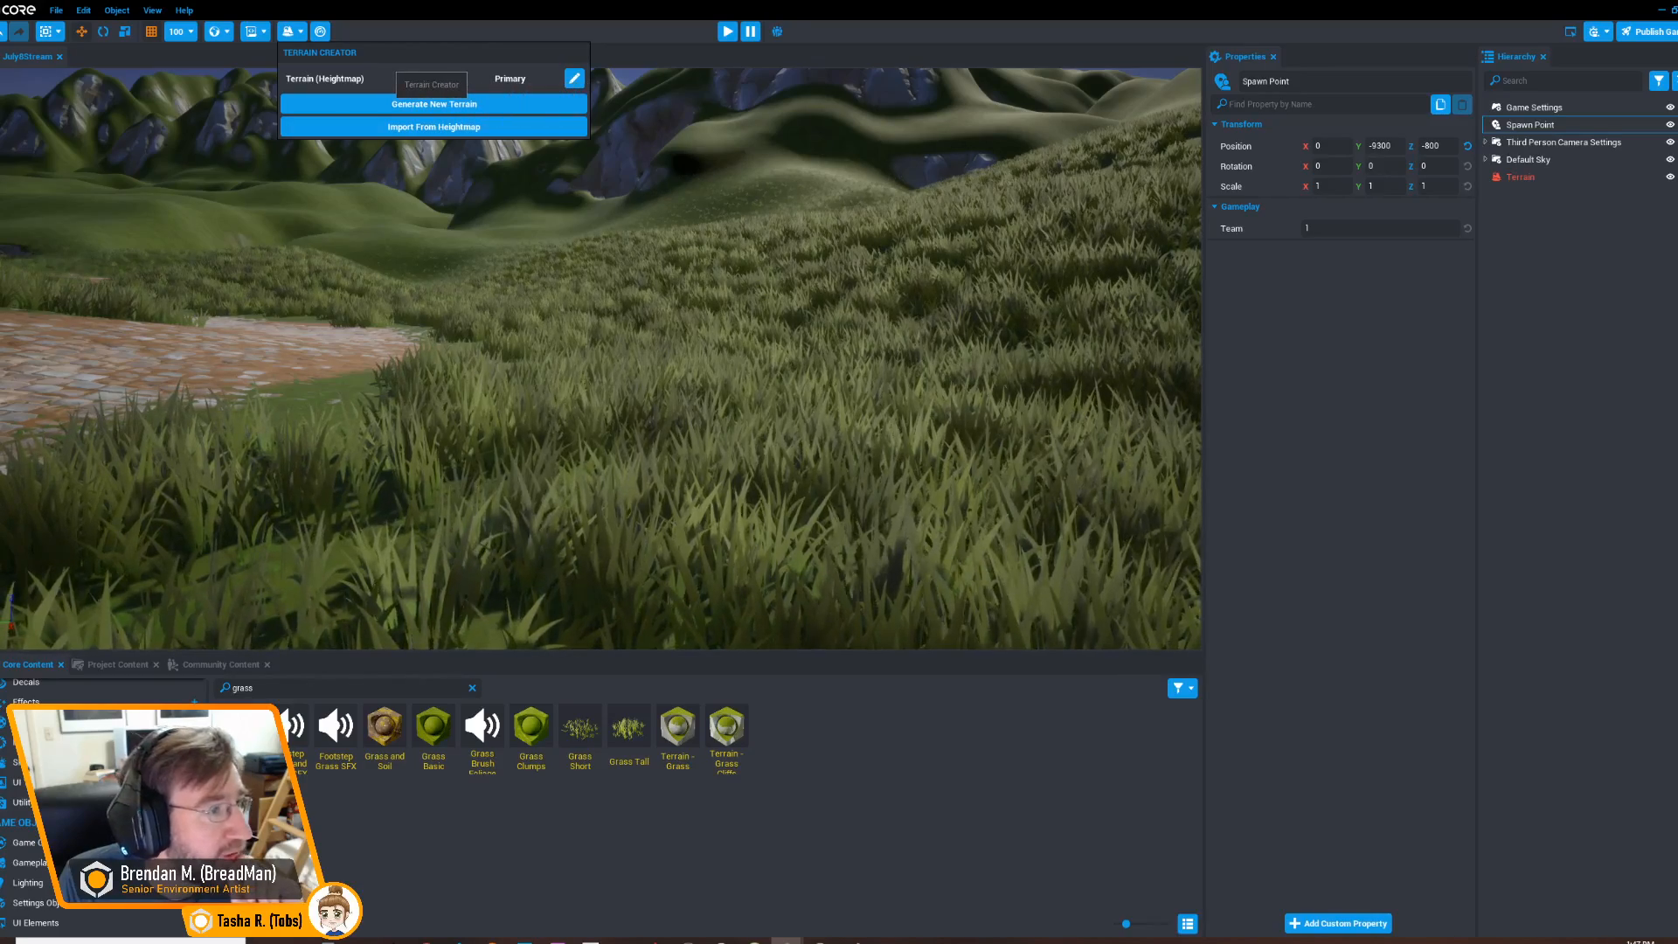
click(434, 104)
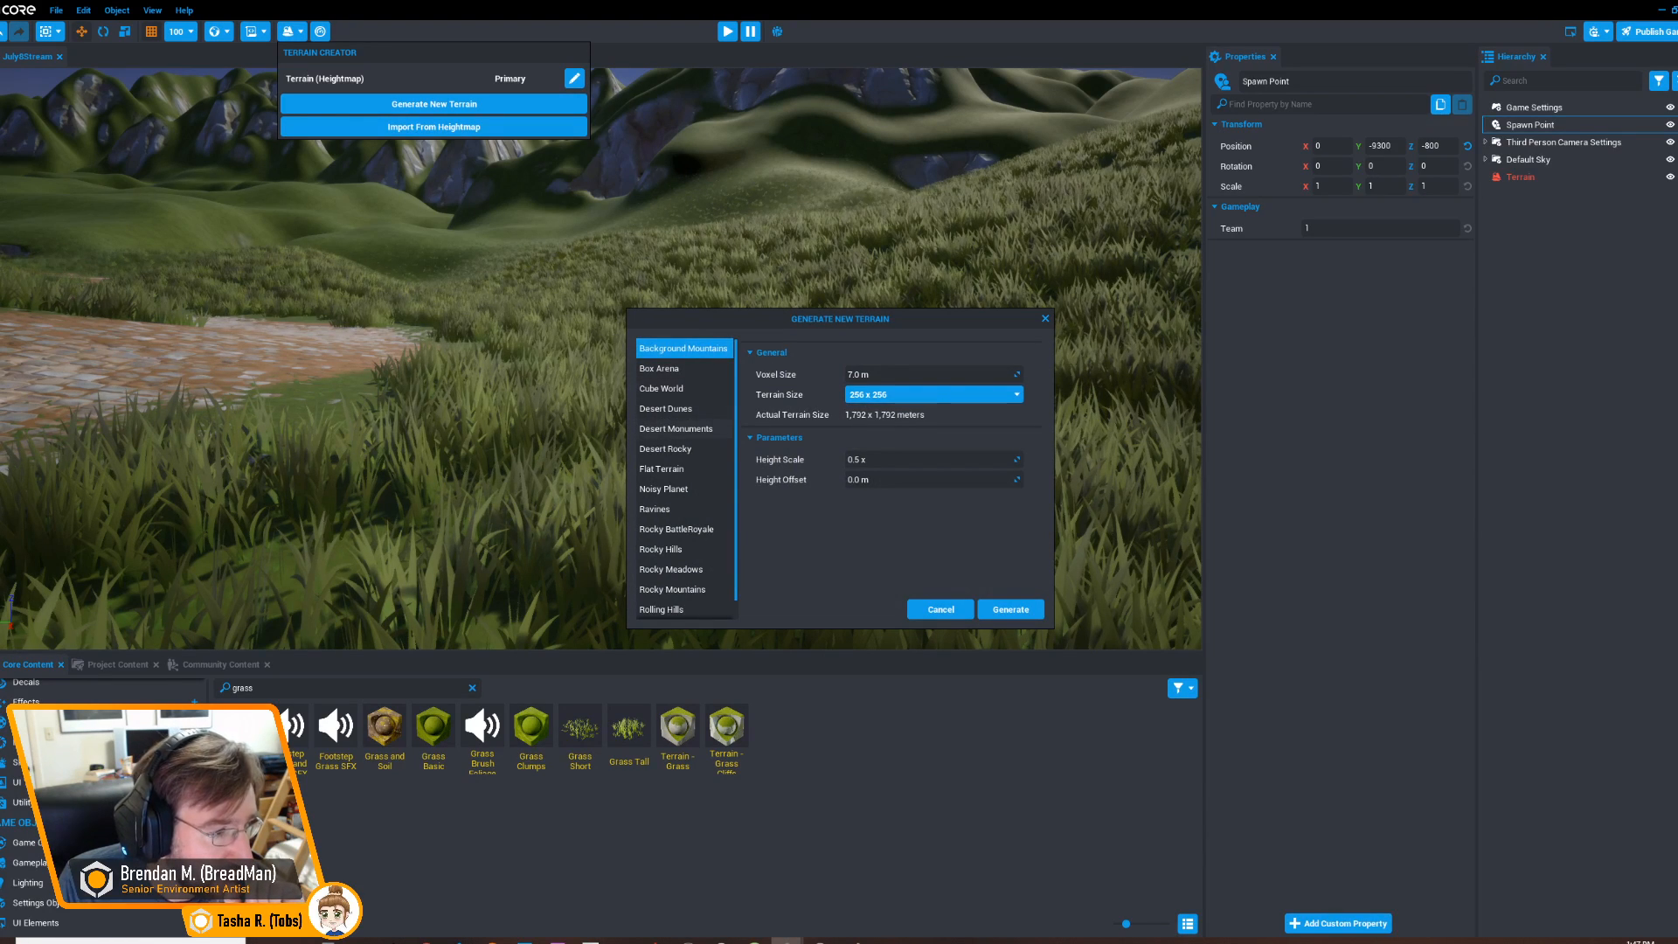
click(1010, 609)
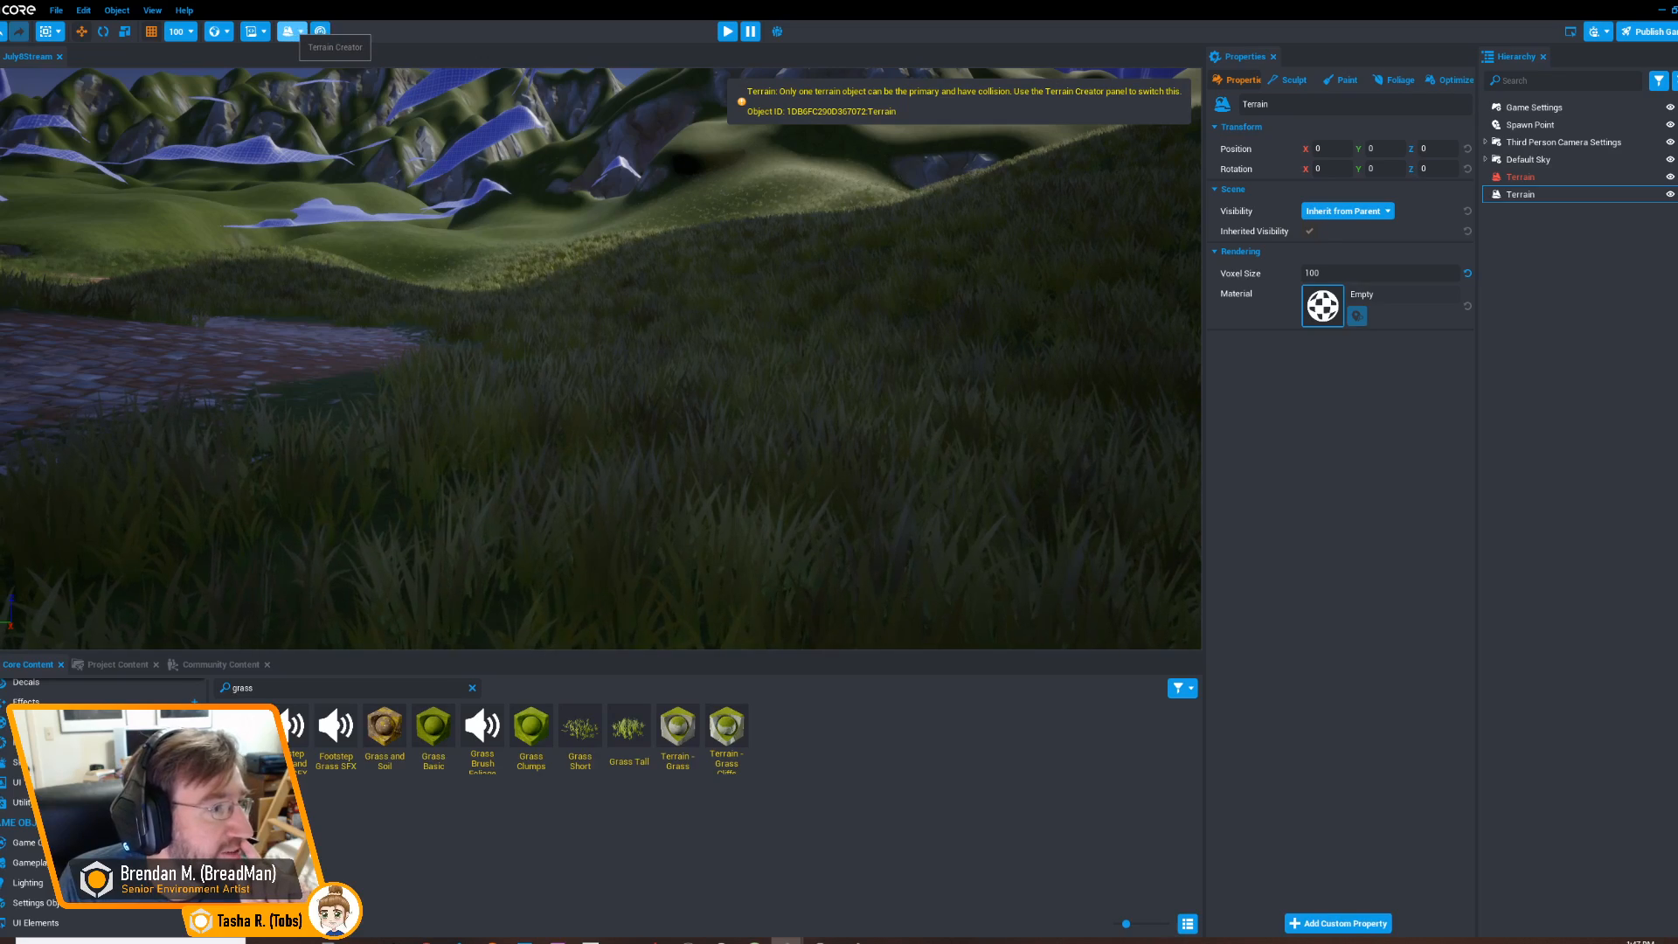
Playtest the level with both terrains to compare their collision, and check which one is primary in the Terrain Creator
right_drag(603, 358, 336, 380)
click(727, 32)
key(w)
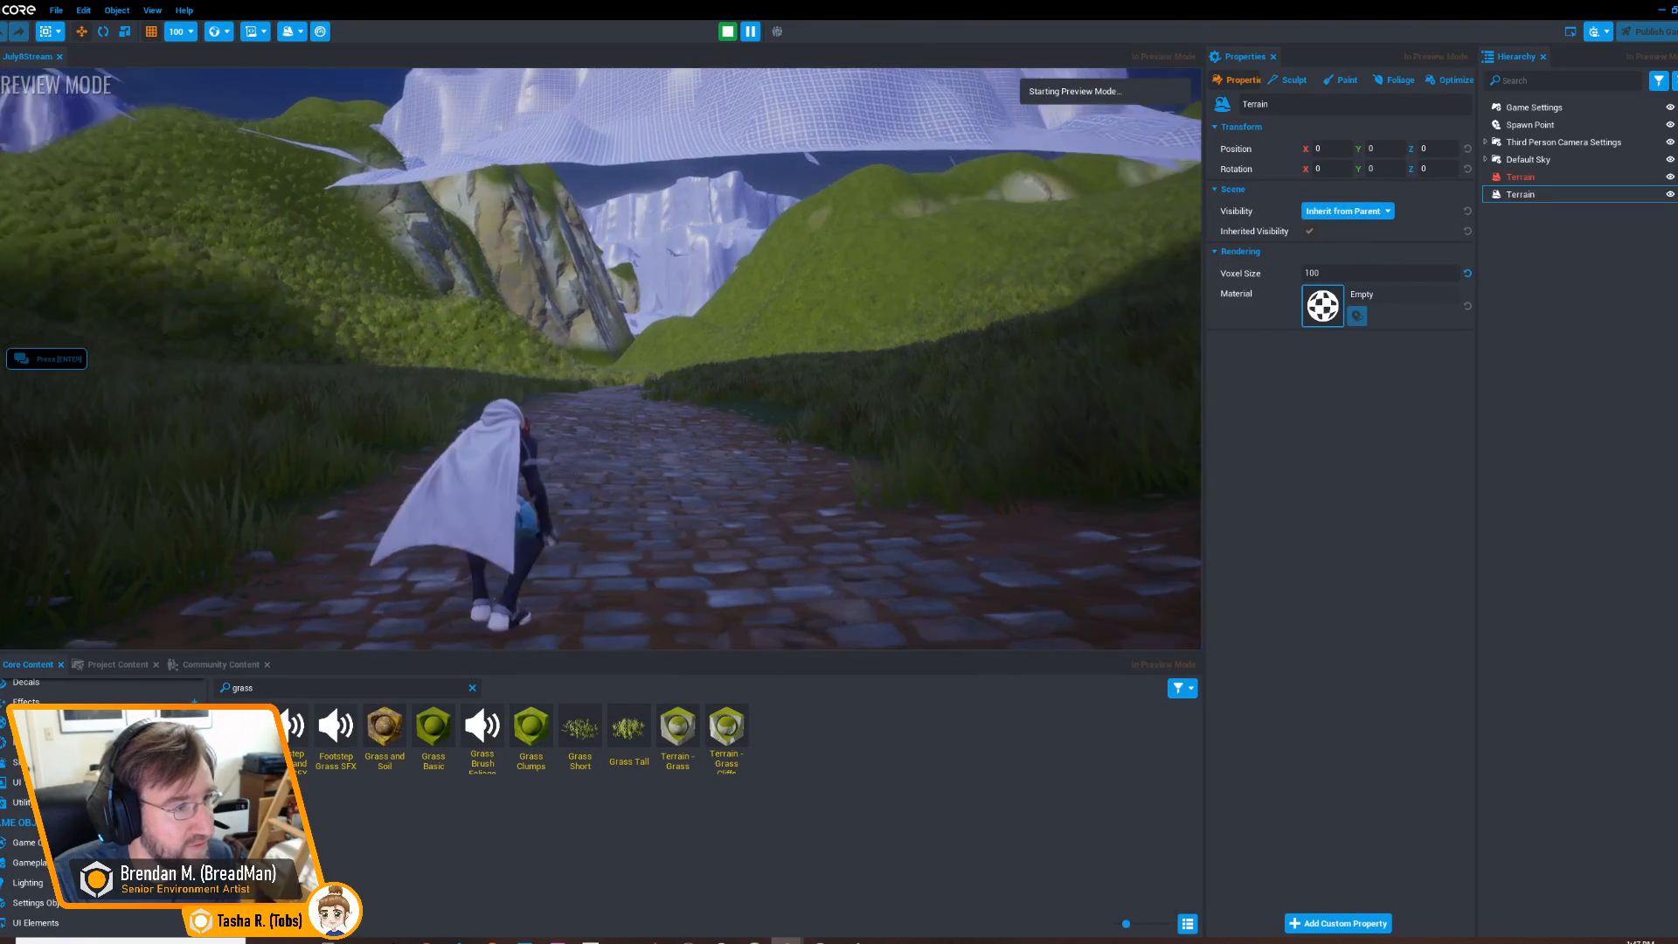
key(=)
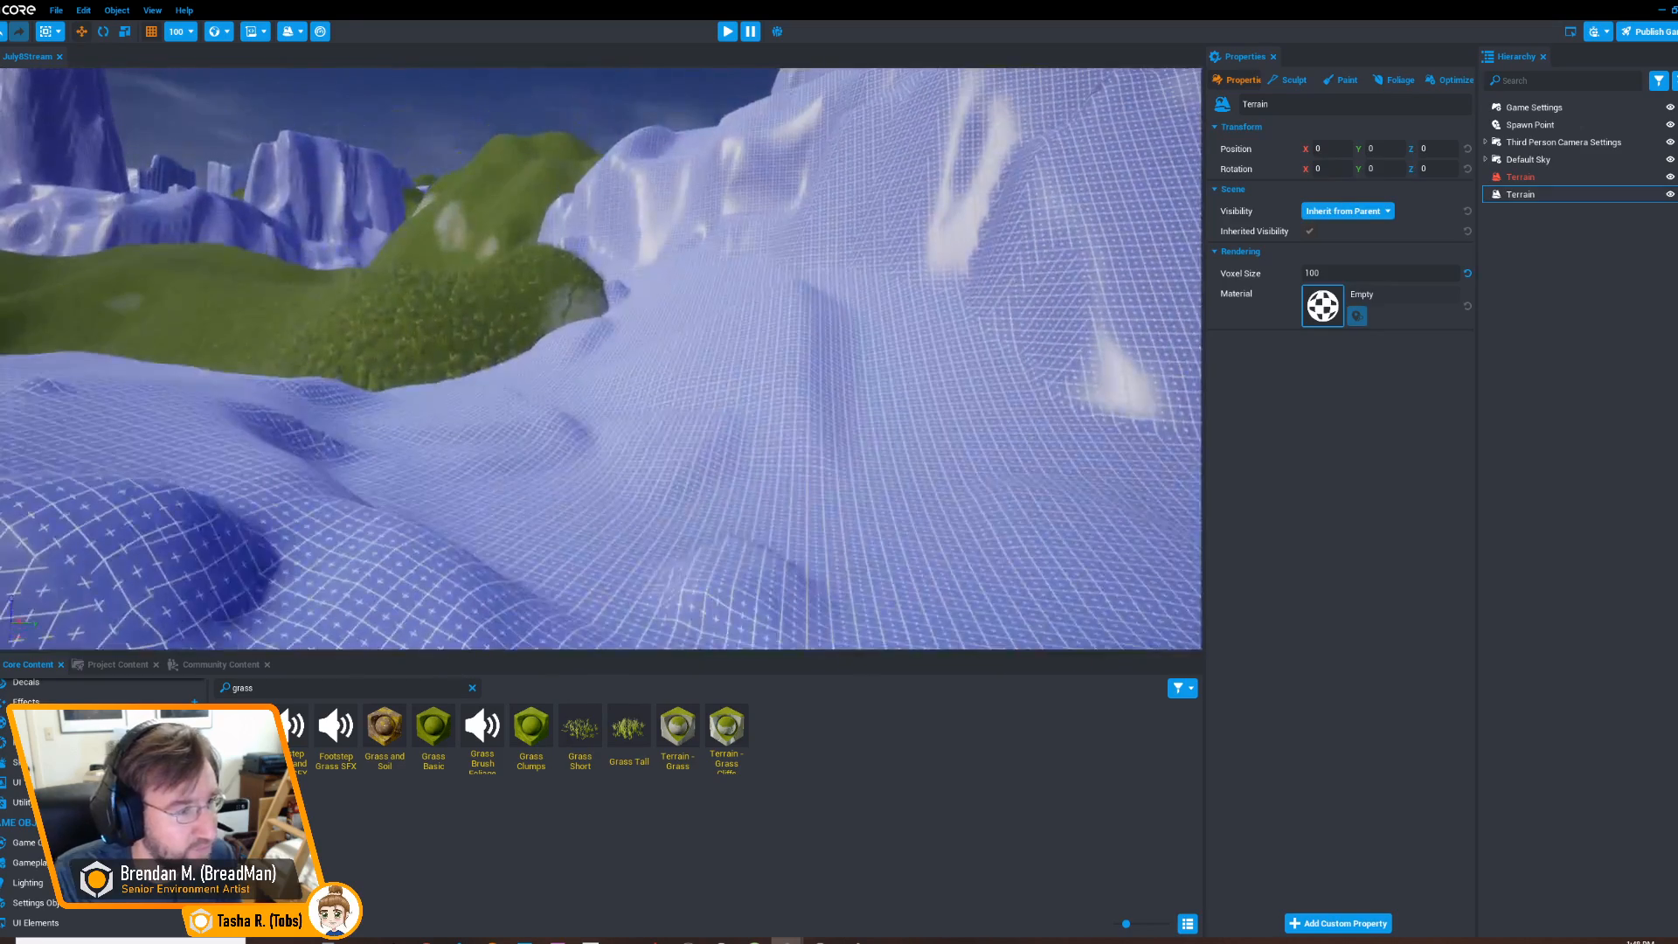
key(=)
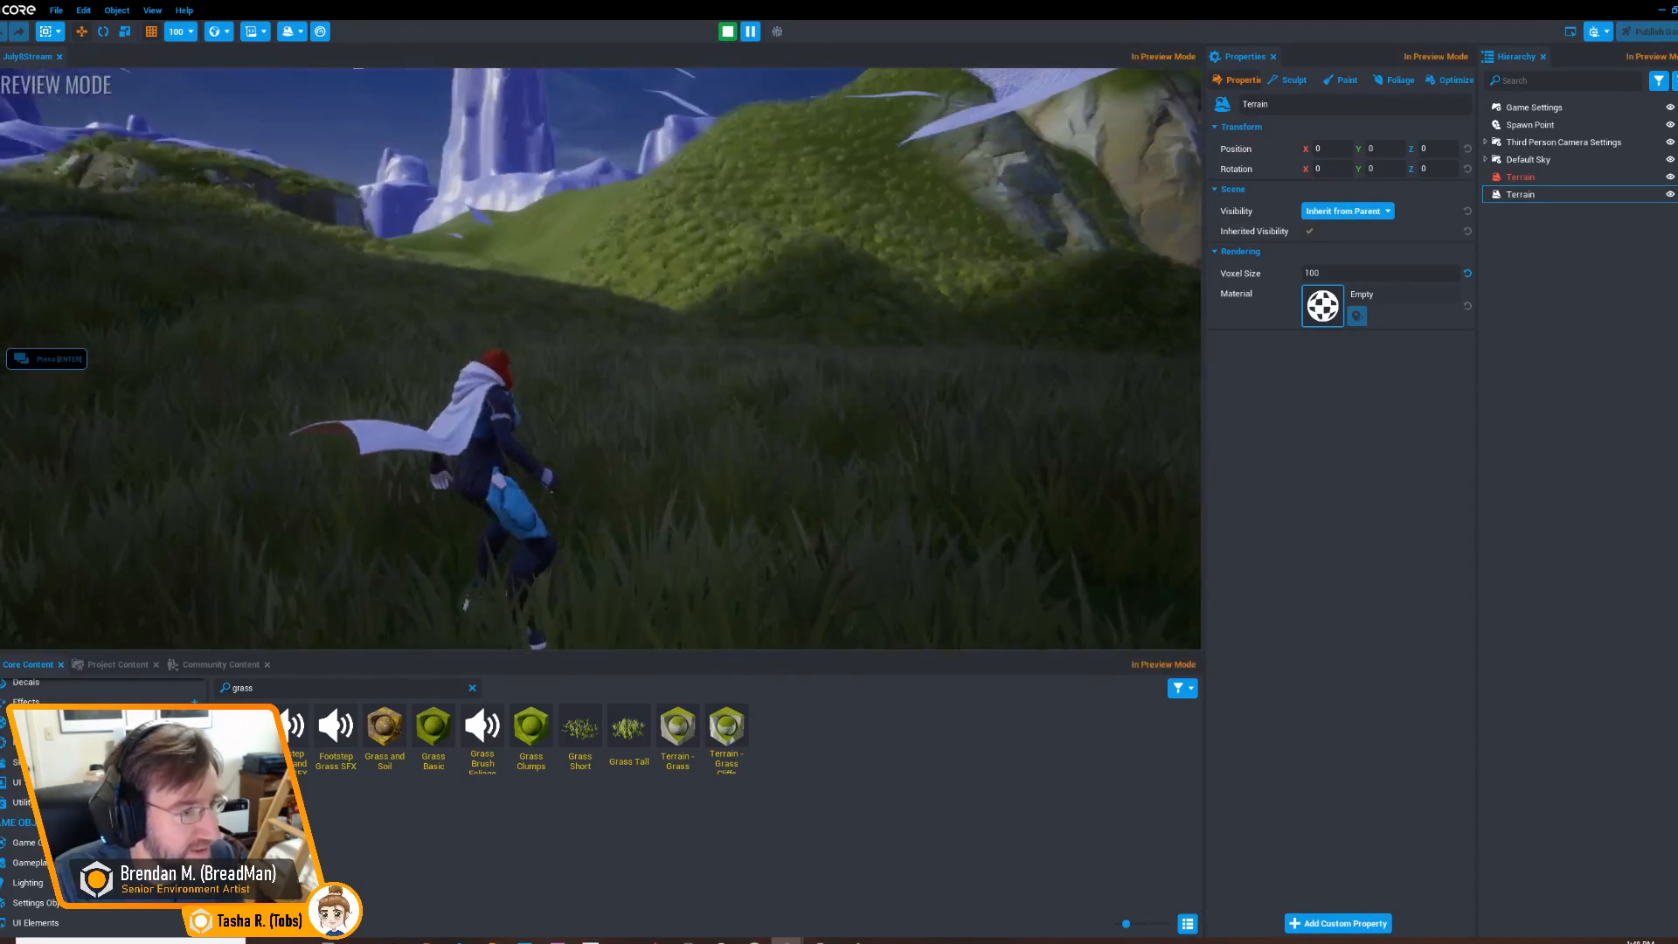
key(=)
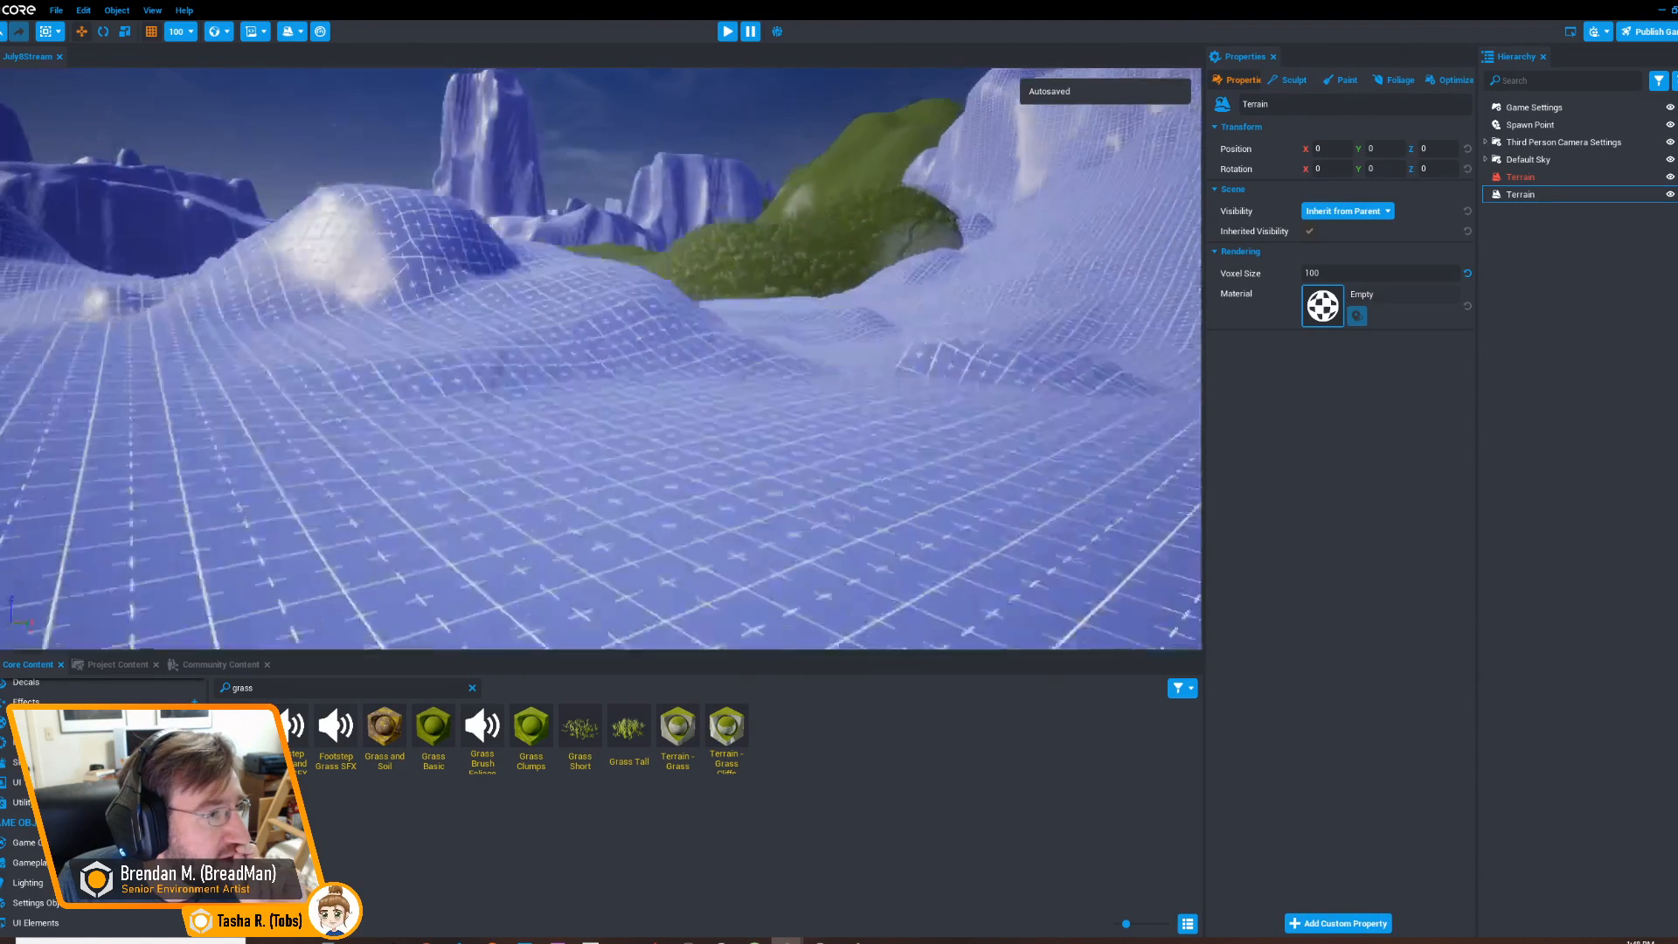
key(e)
click(292, 31)
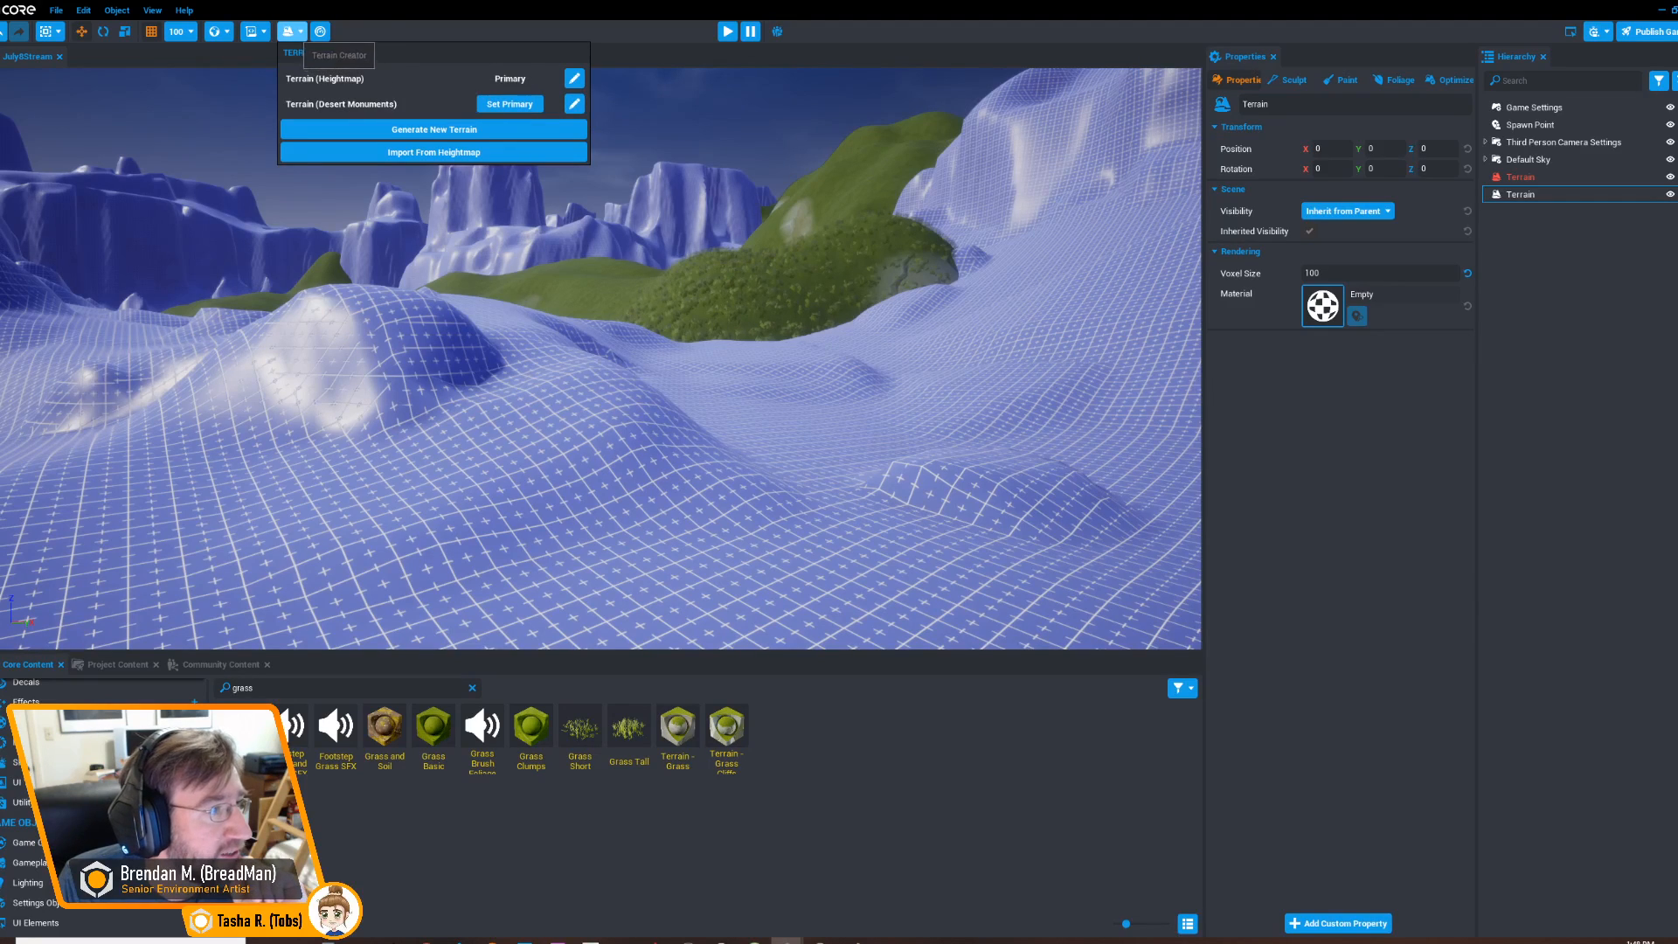
click(291, 32)
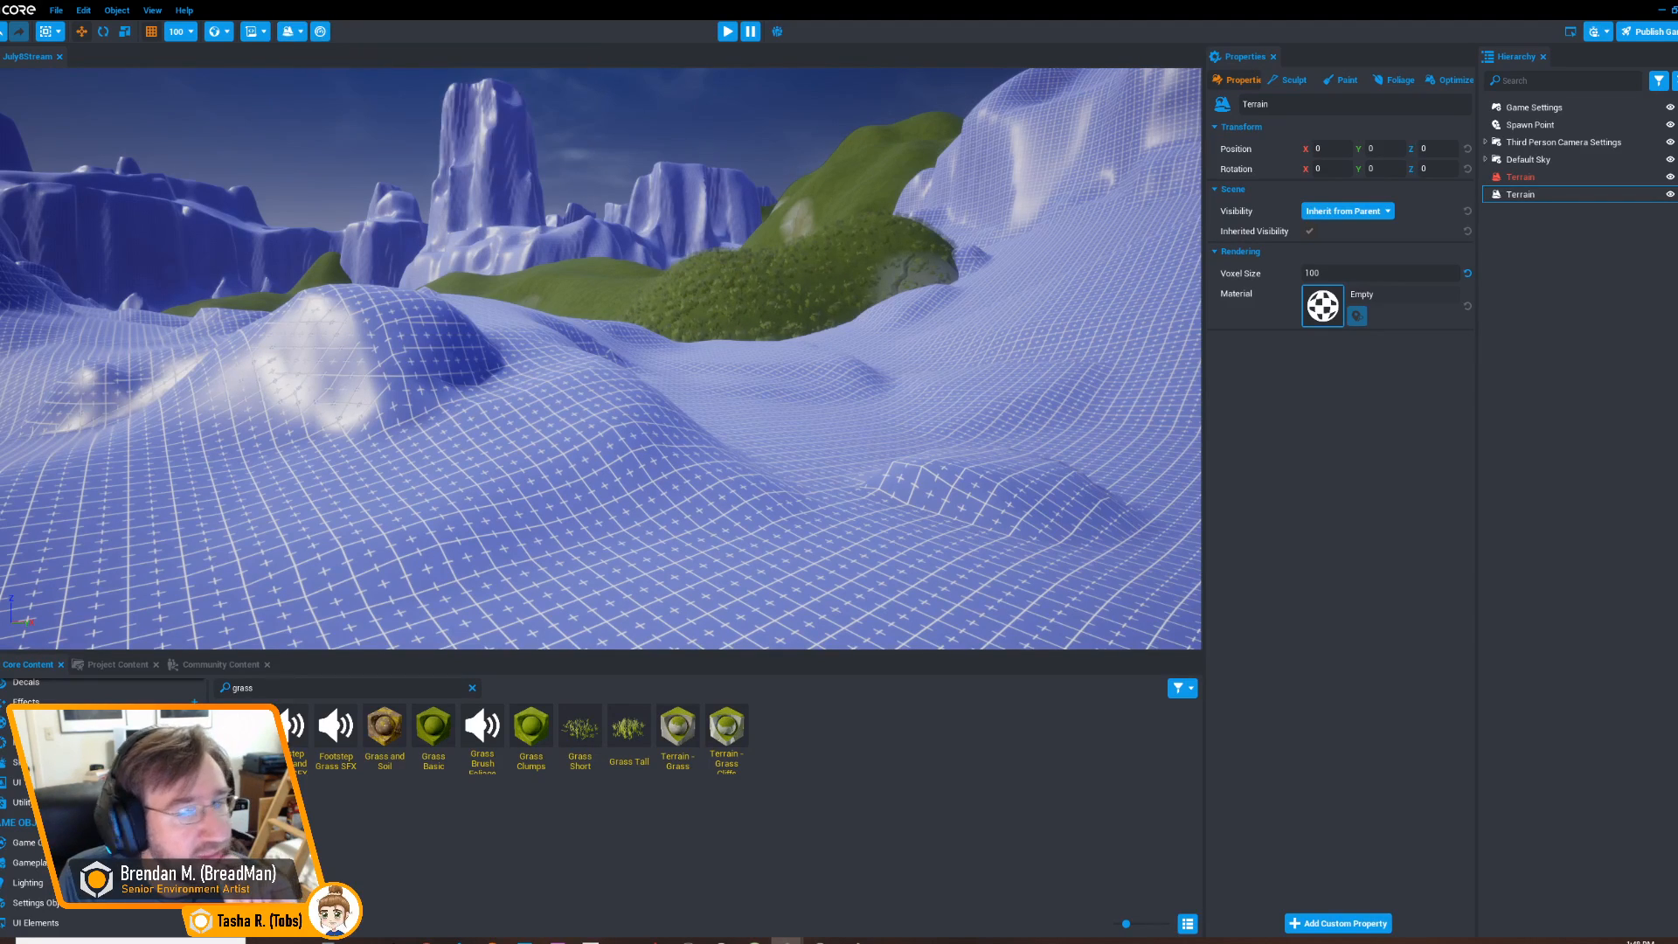
Save the project and delete the original grassy terrain, keeping the Desert Monuments terrain
click(55, 10)
click(70, 26)
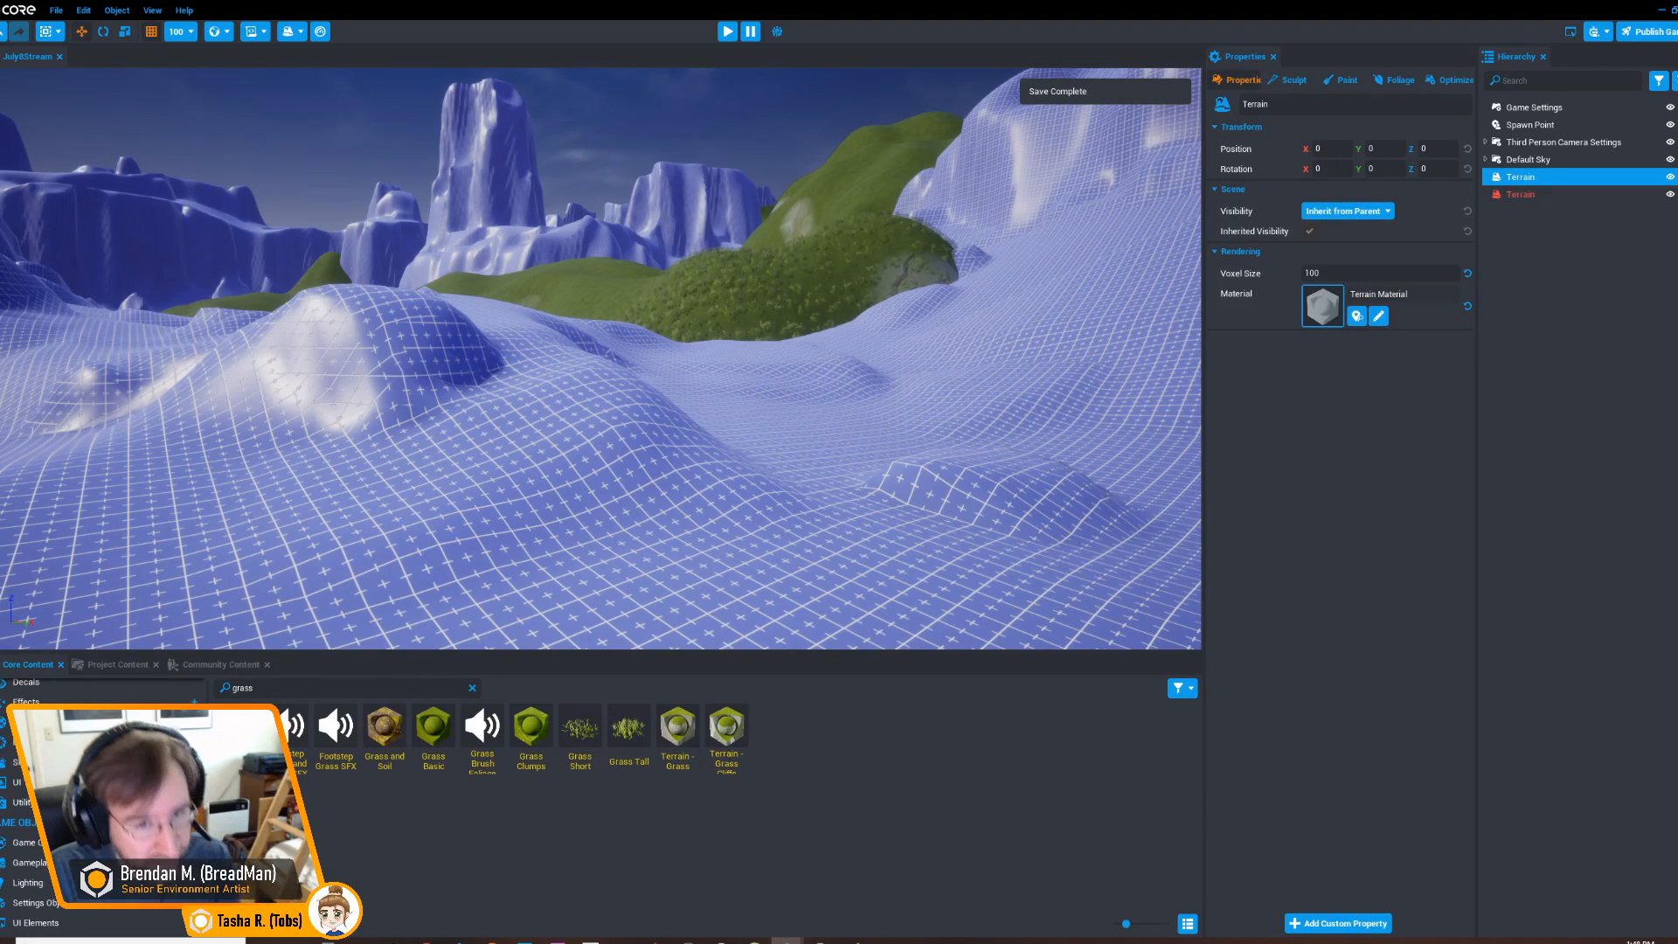
key(Delete)
click(1522, 177)
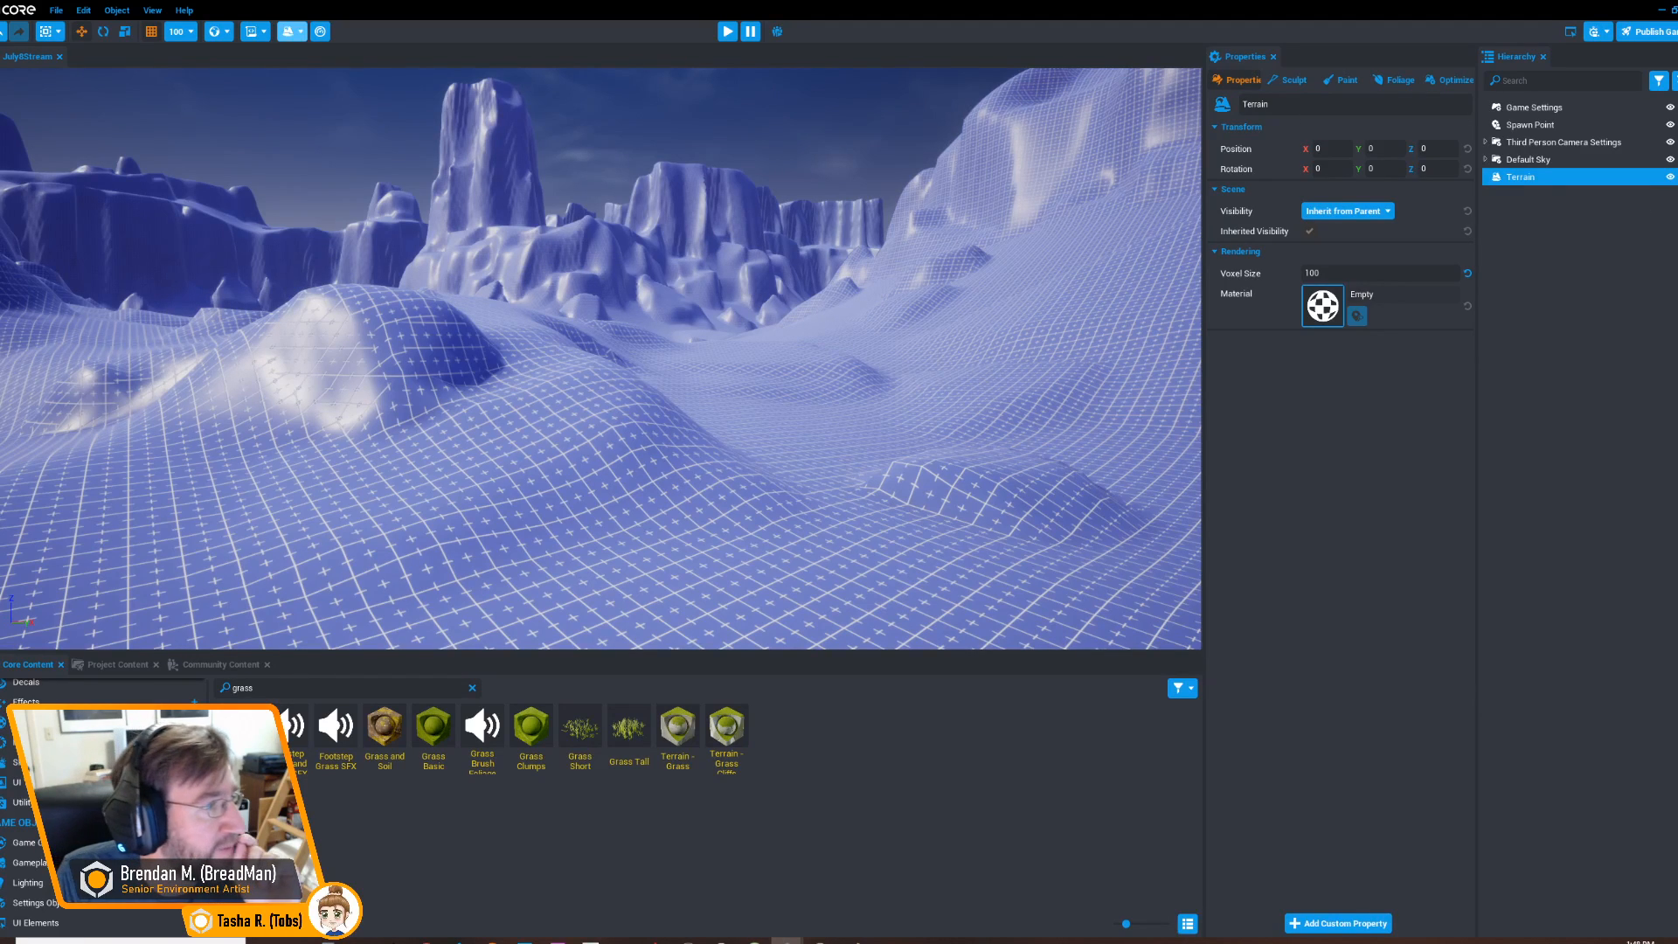
Preview the remaining Desert Monuments terrain briefly and check in the Terrain Creator whether it is primary
click(292, 32)
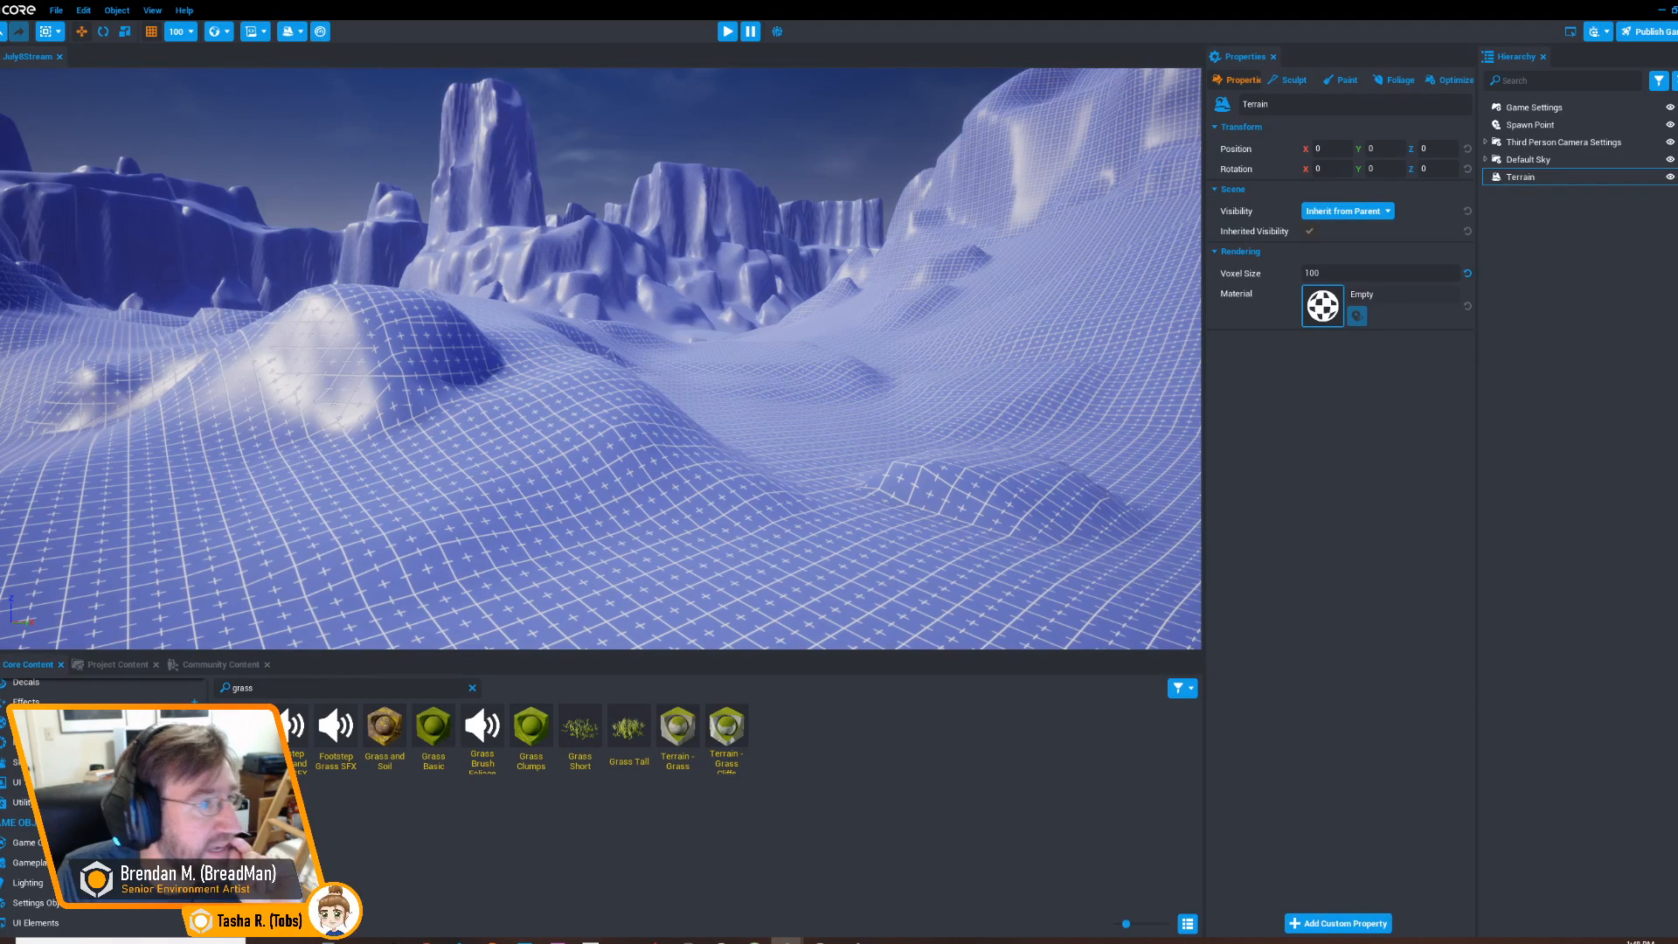
click(727, 31)
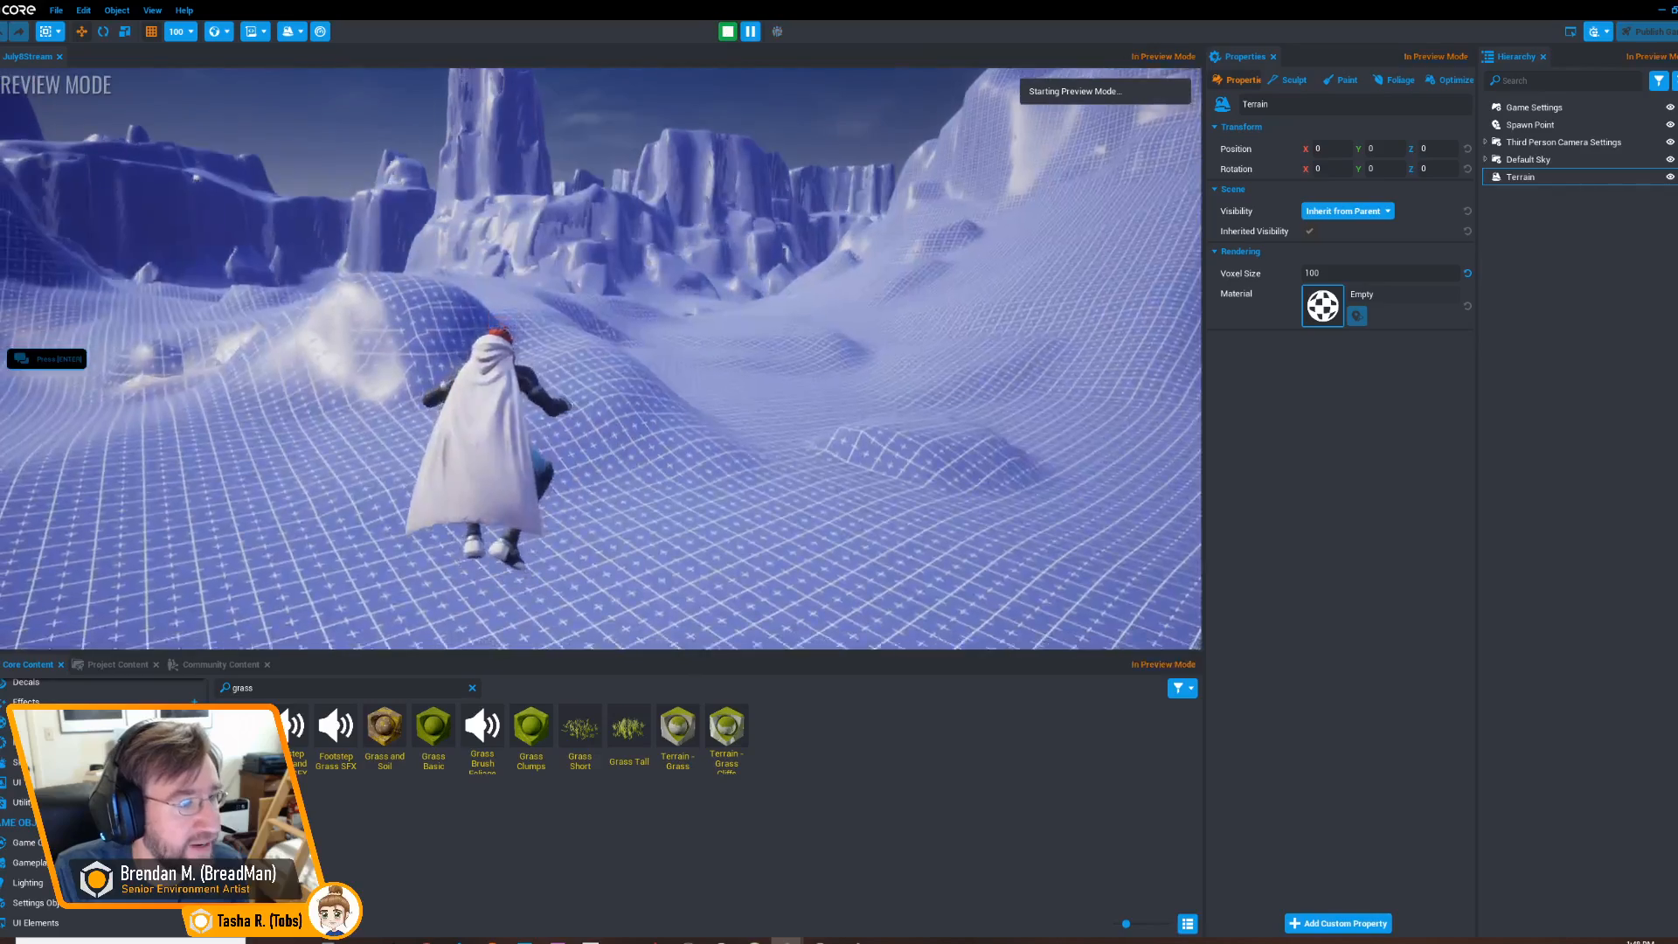
key(Escape)
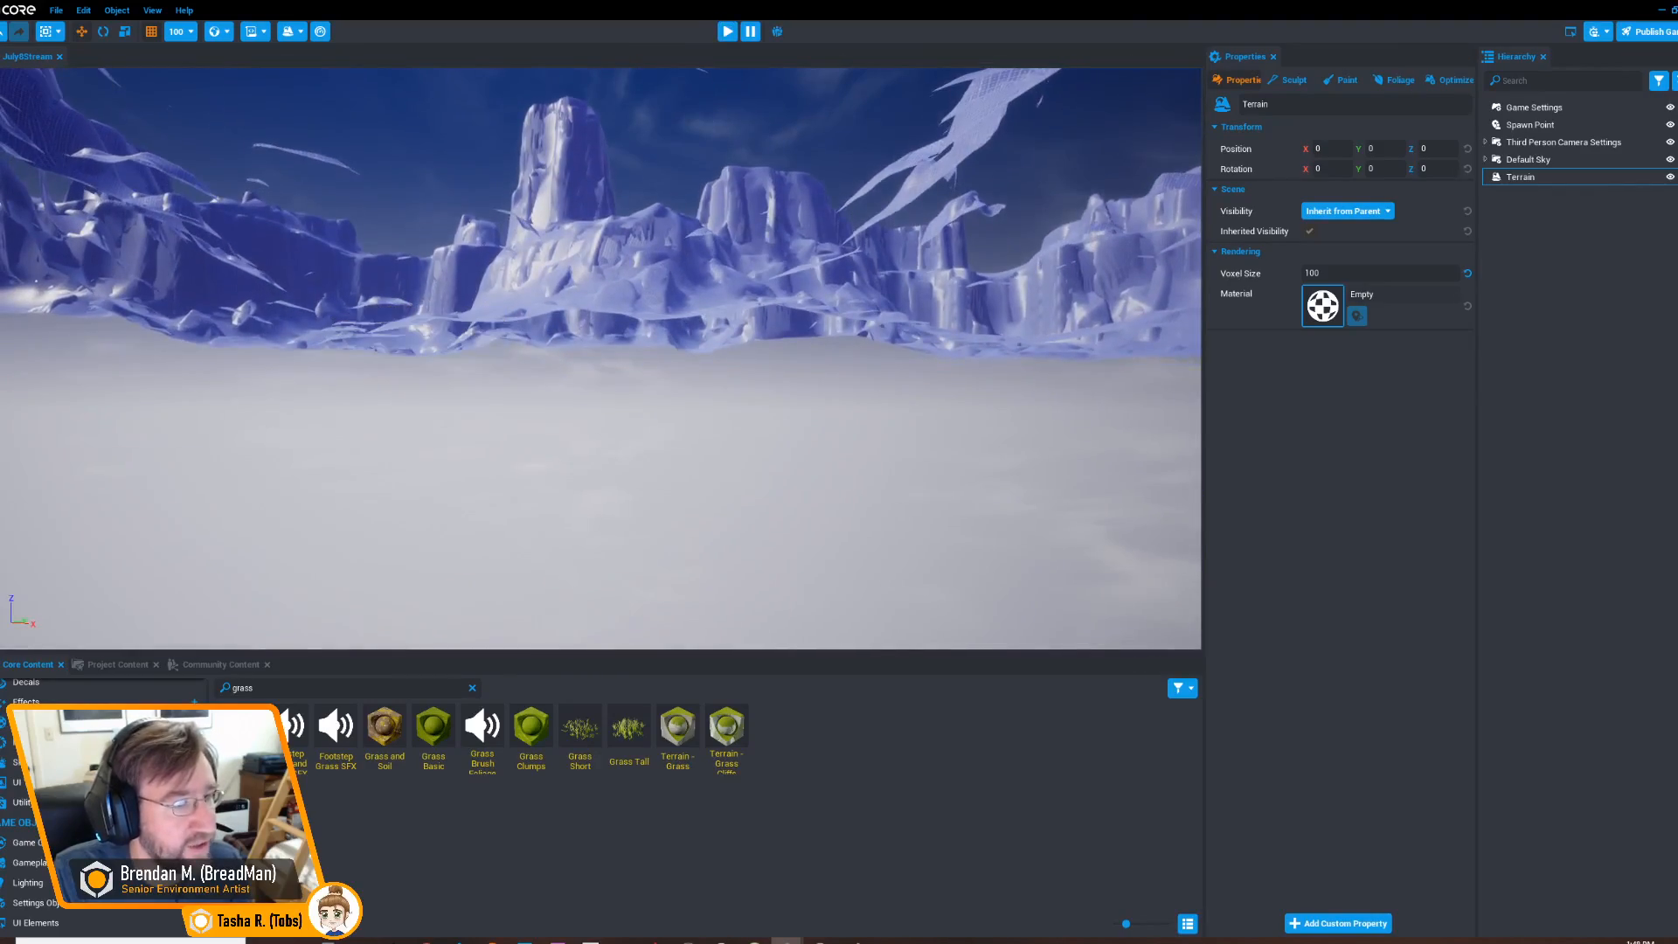
key(e)
right_drag(601, 358, 718, 476)
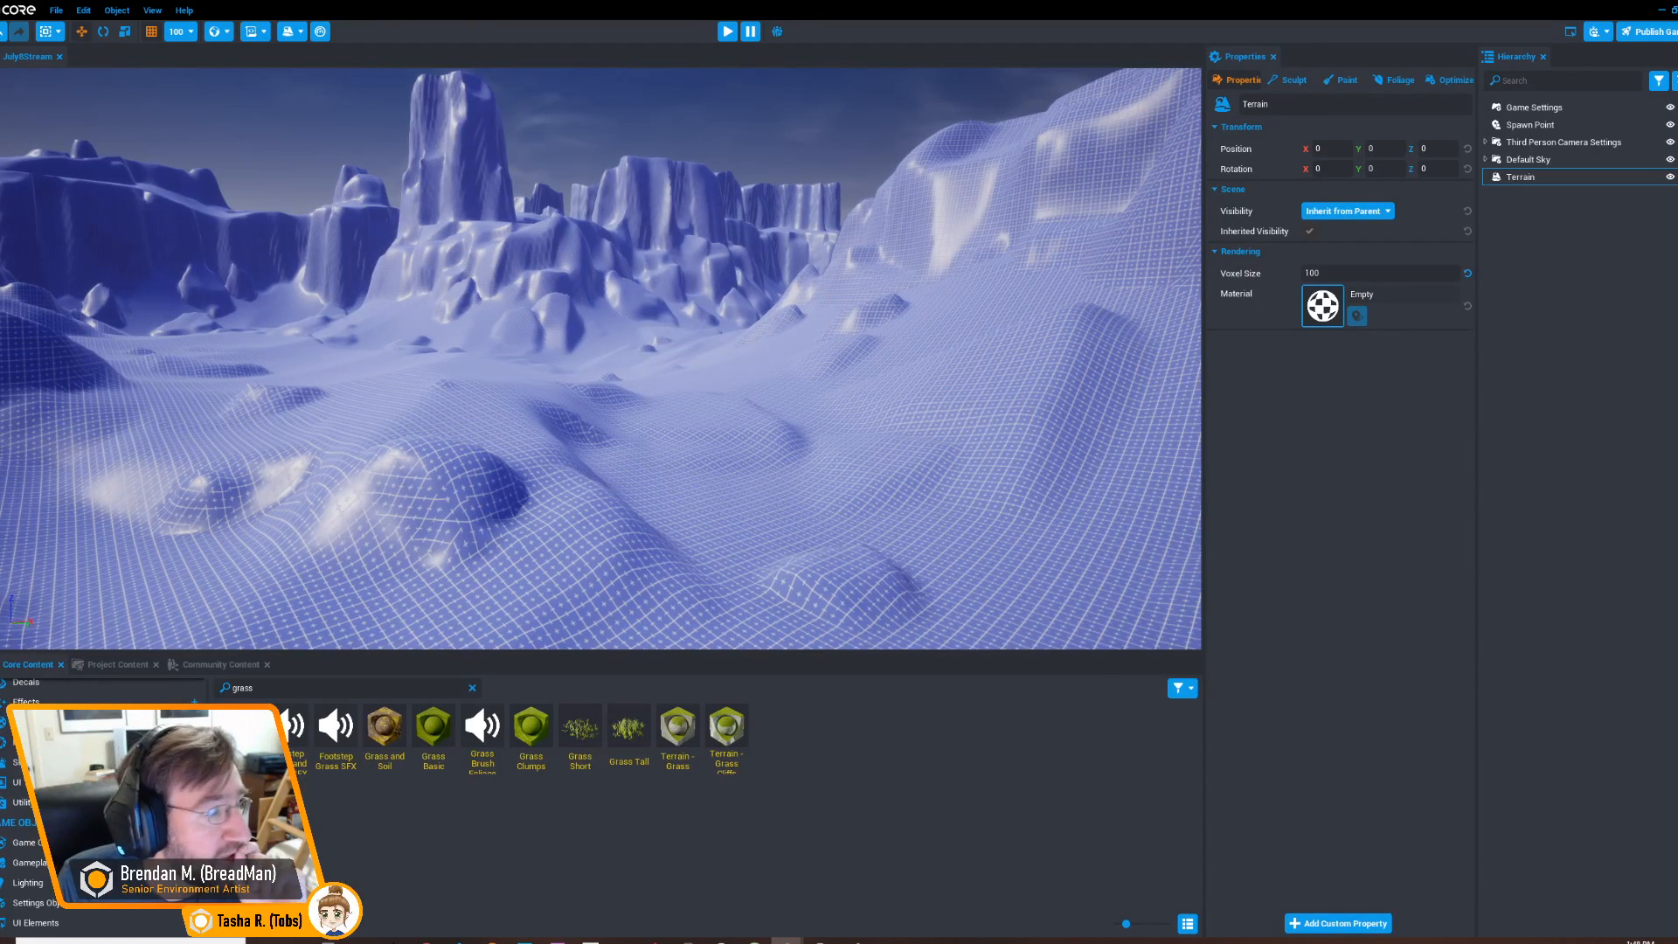
click(1538, 178)
click(289, 32)
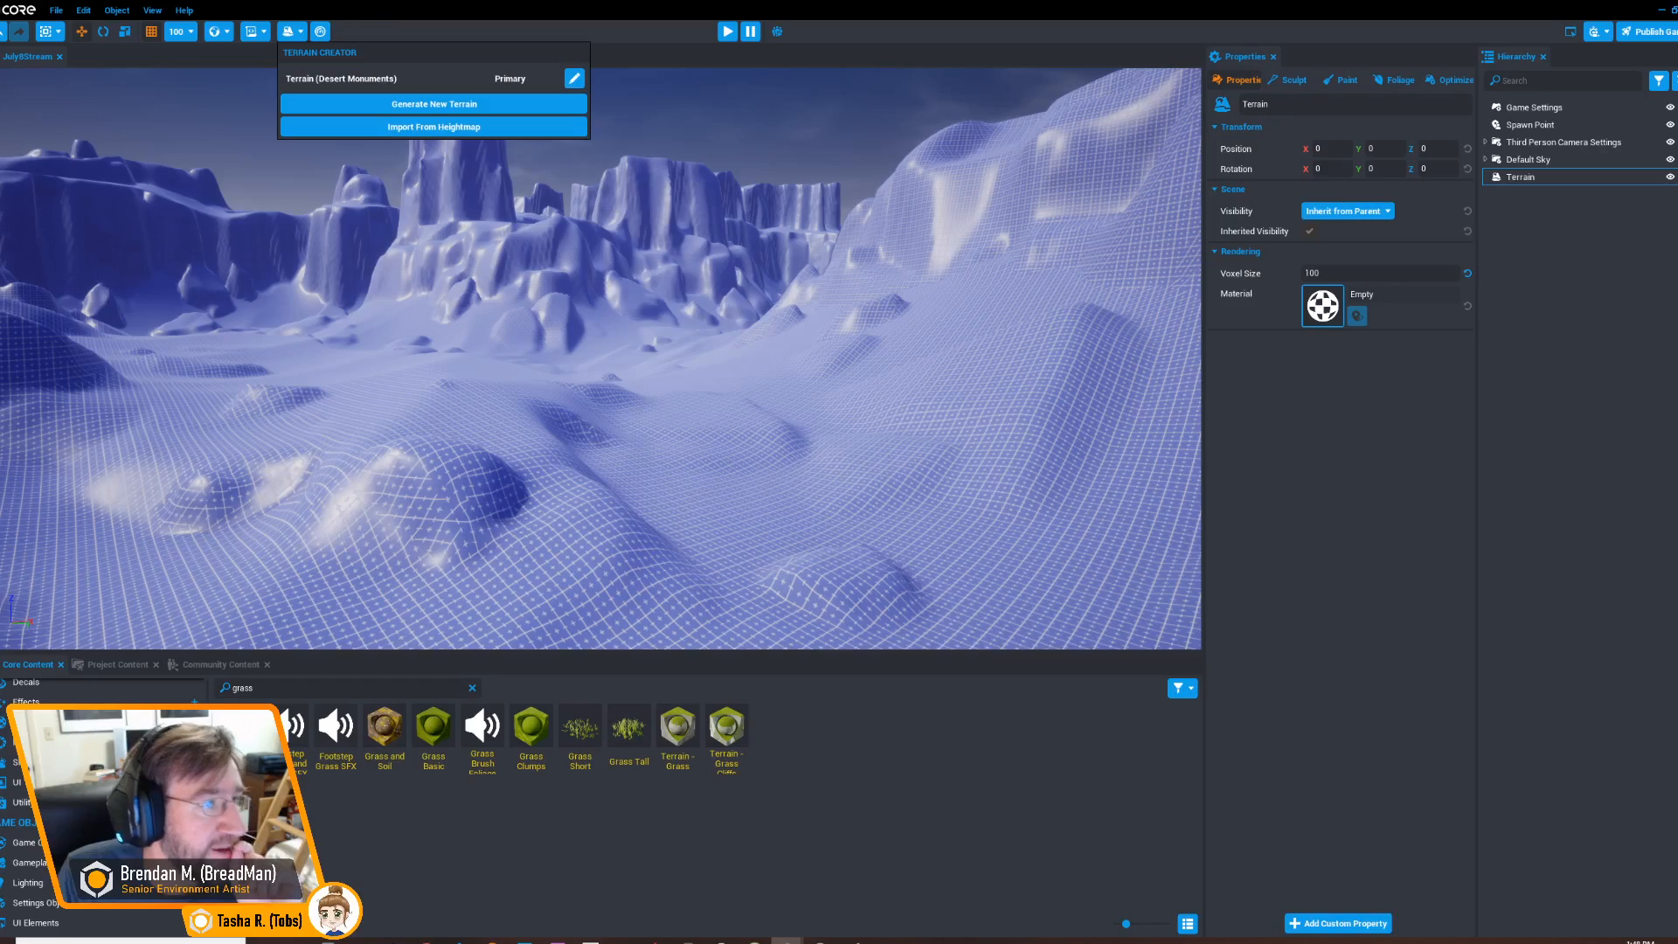
click(290, 32)
Preview the game again and run the character across the Desert Monuments terrain to test its collision
click(728, 31)
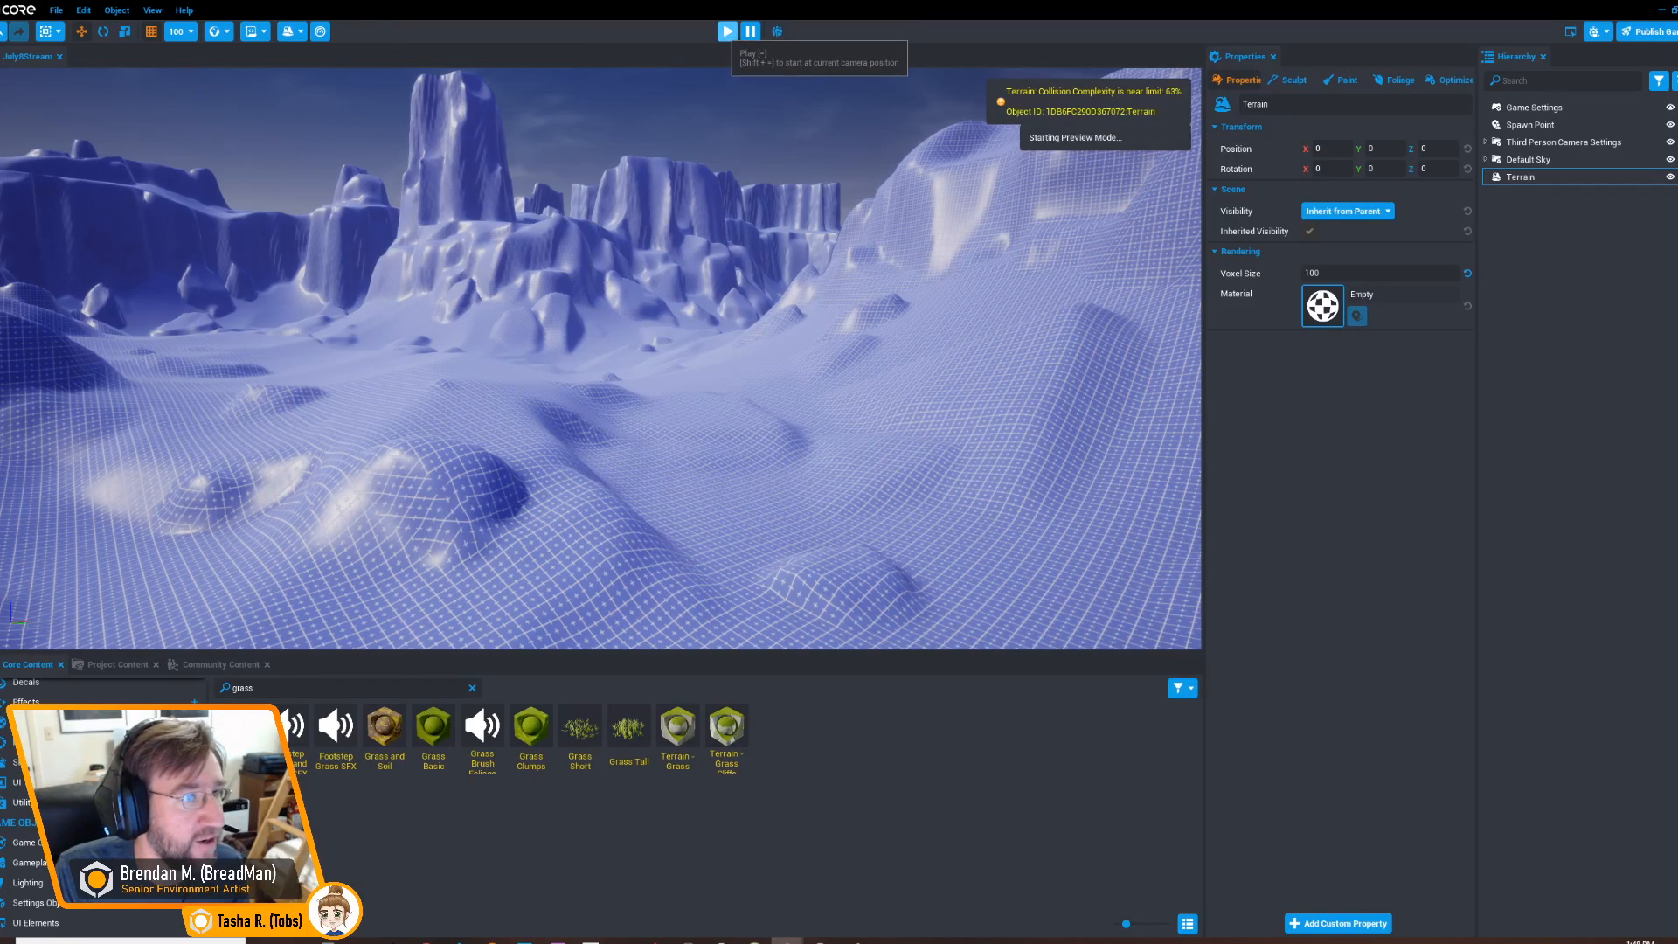
key(w)
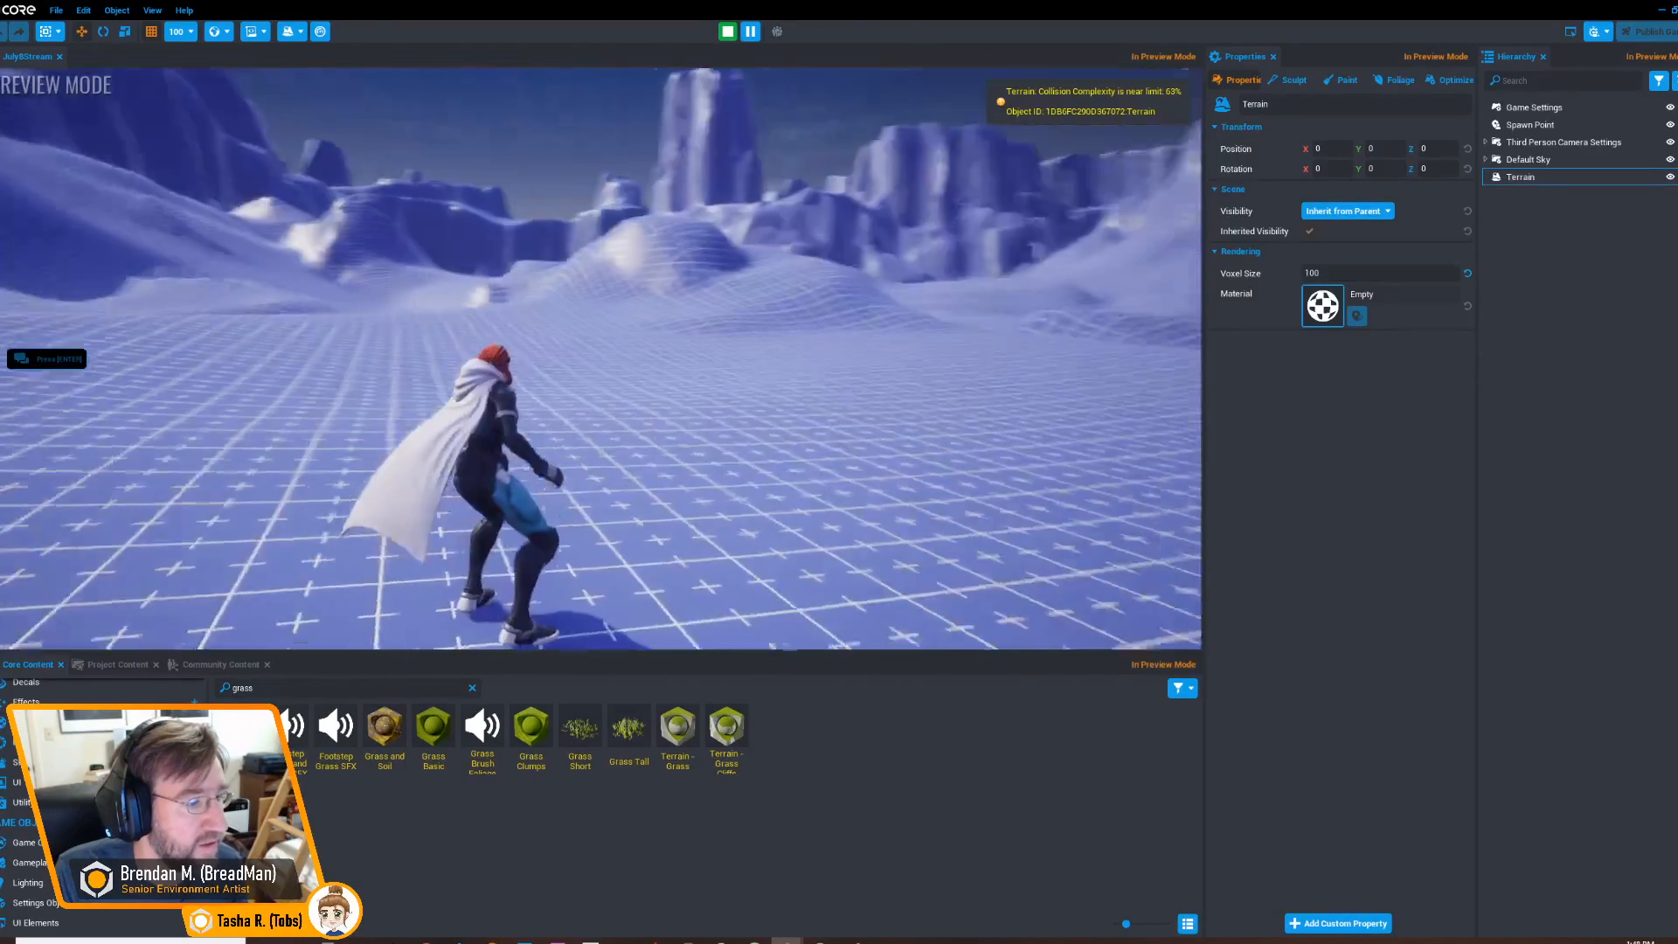
key(w)
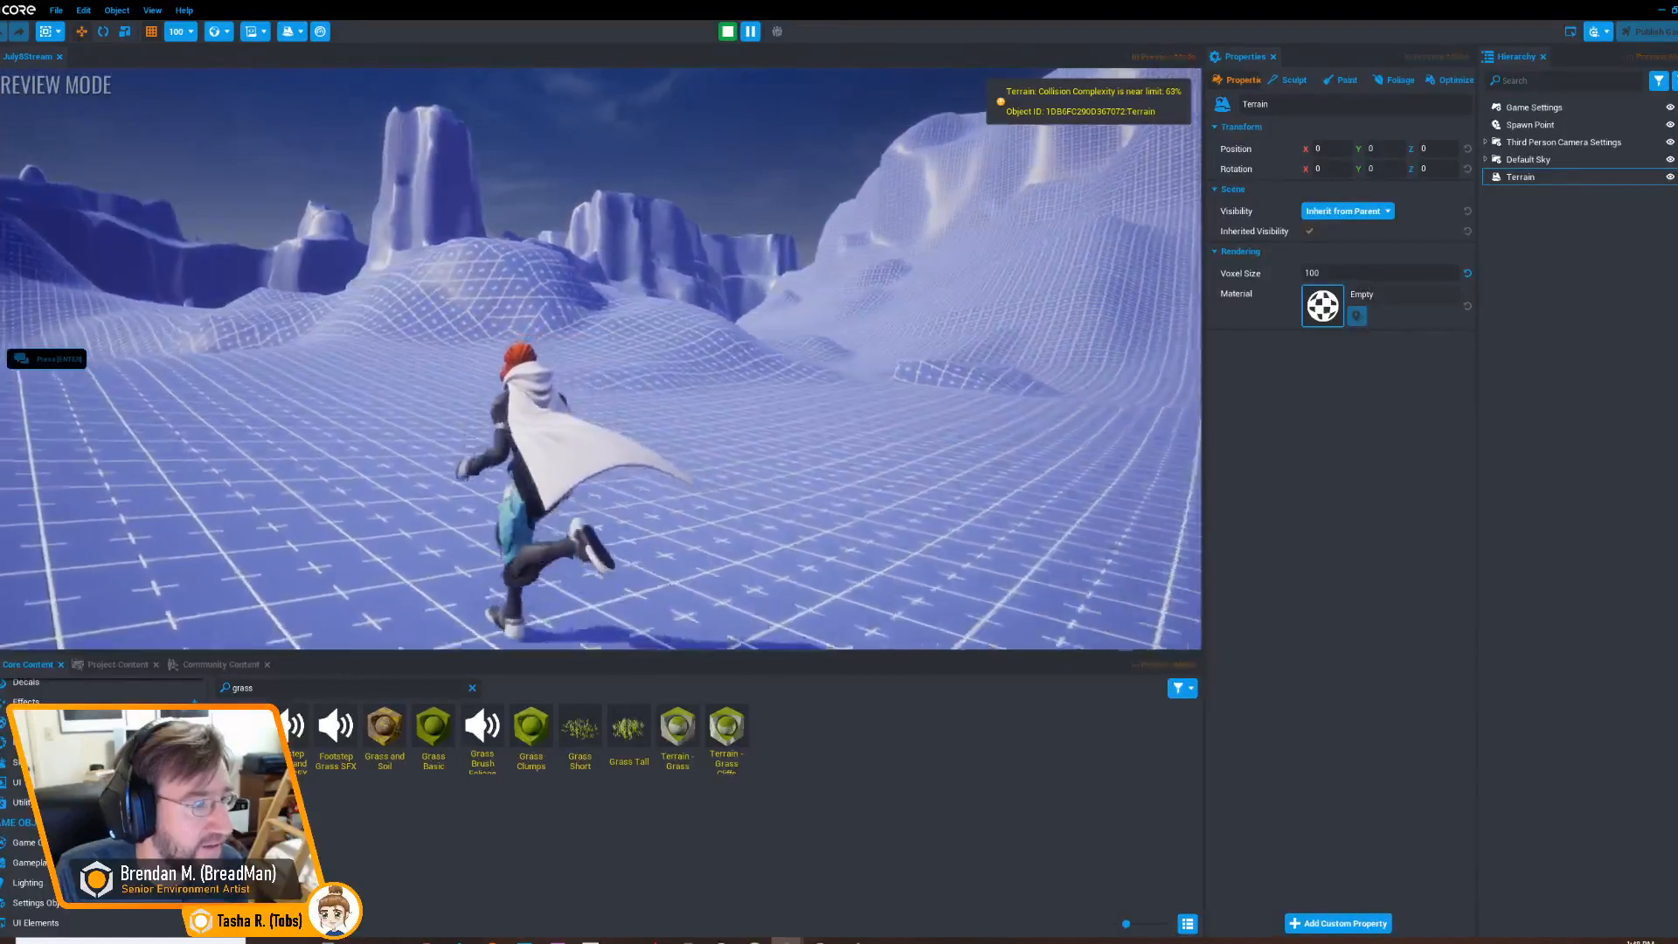
key(w)
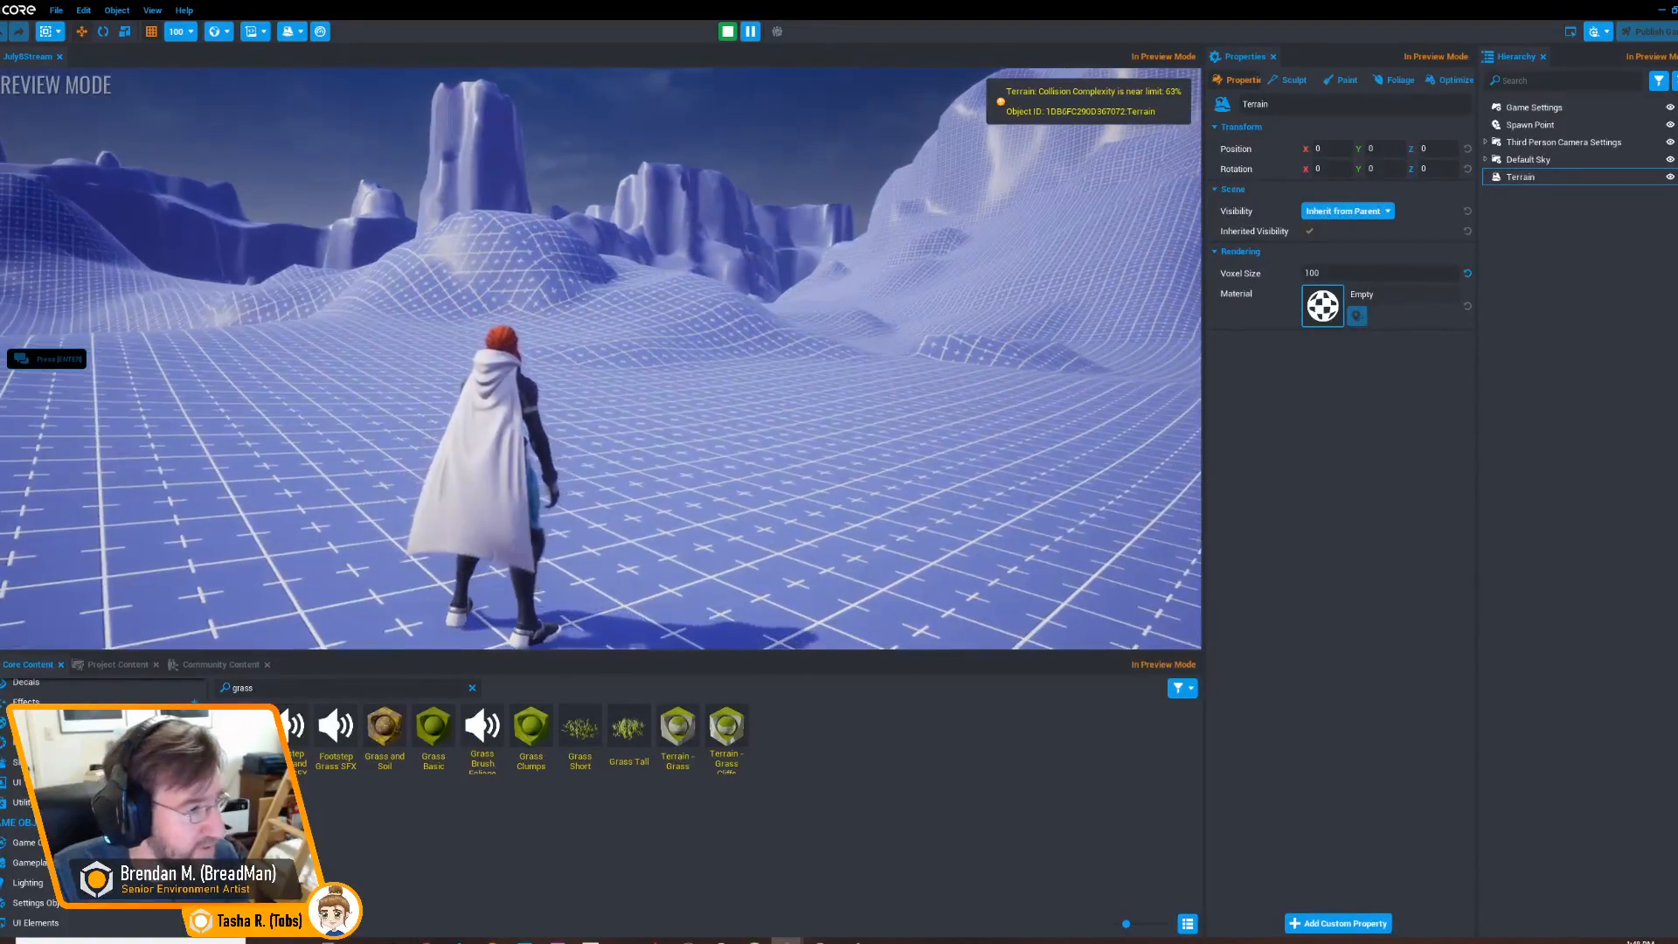
key(Escape)
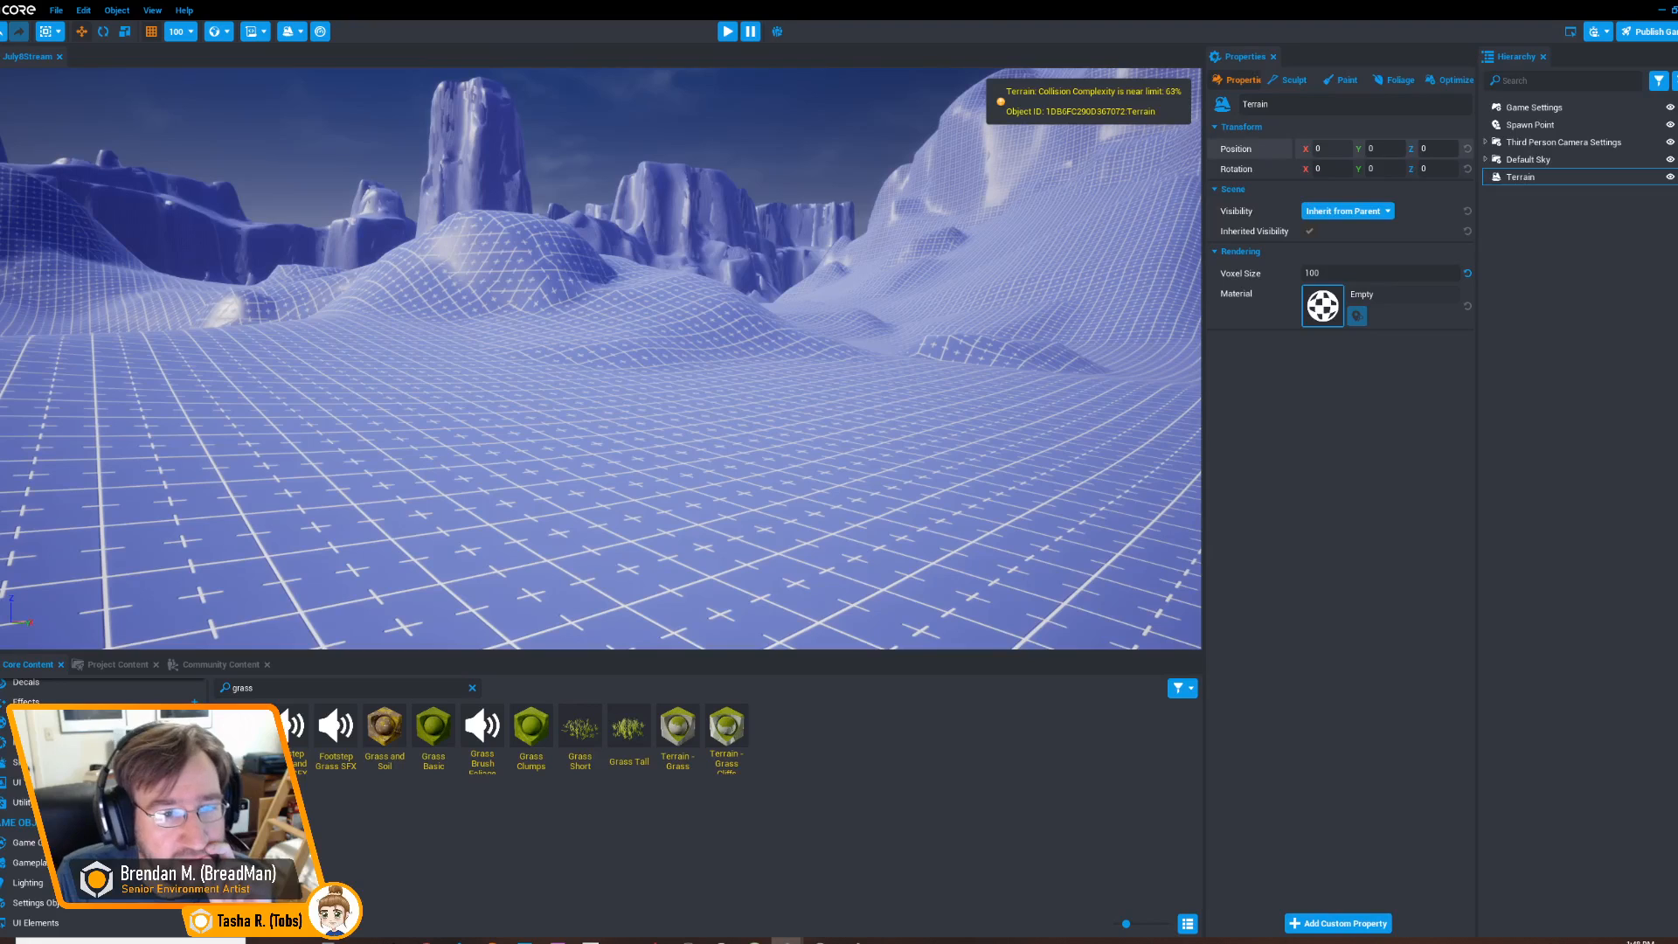
Undo the recent changes until the deleted grassy terrain is restored alongside the Desert Monuments terrain
key(ctrl+z)
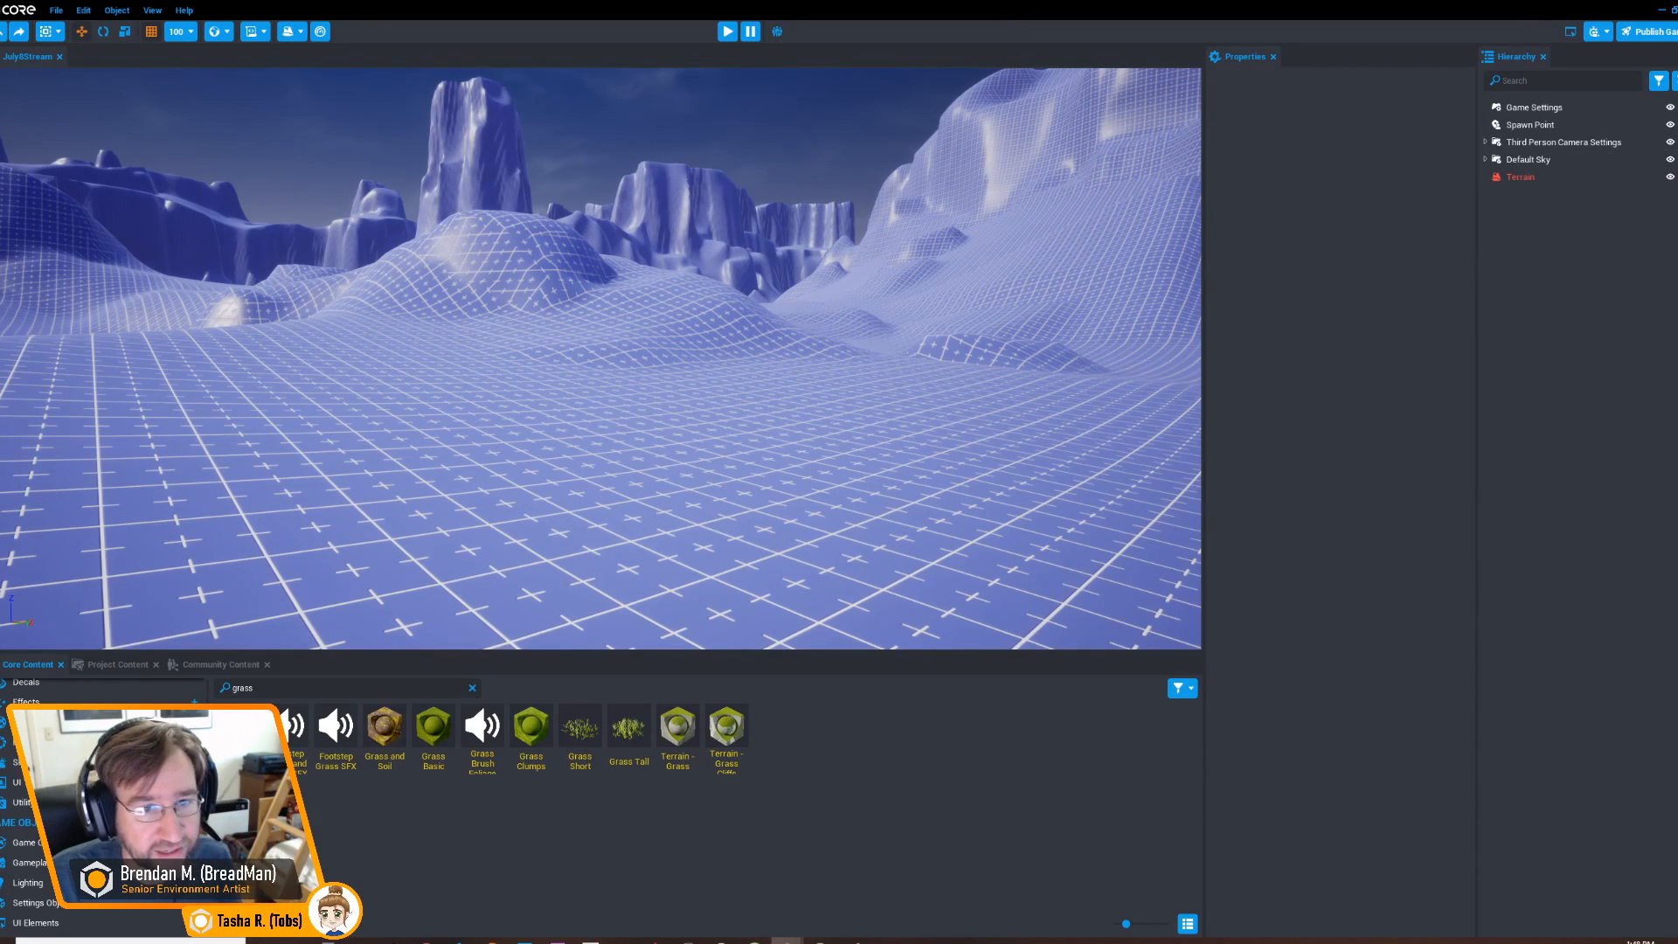
right_drag(600, 358, 603, 523)
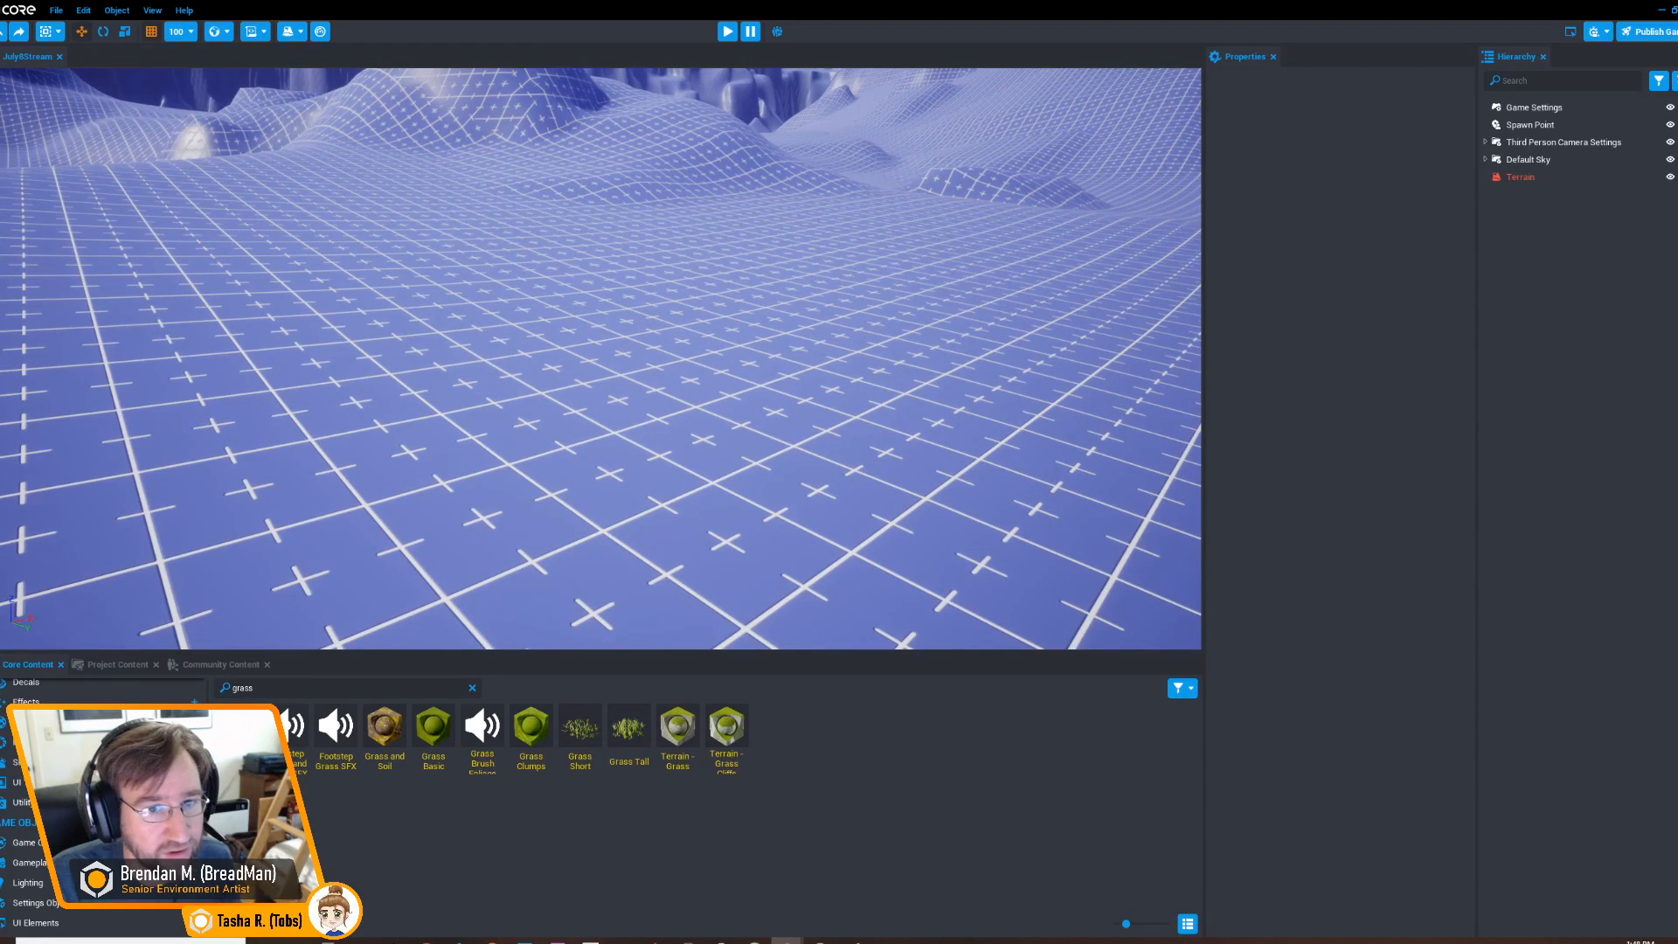
key(ctrl+z)
right_drag(601, 358, 657, 236)
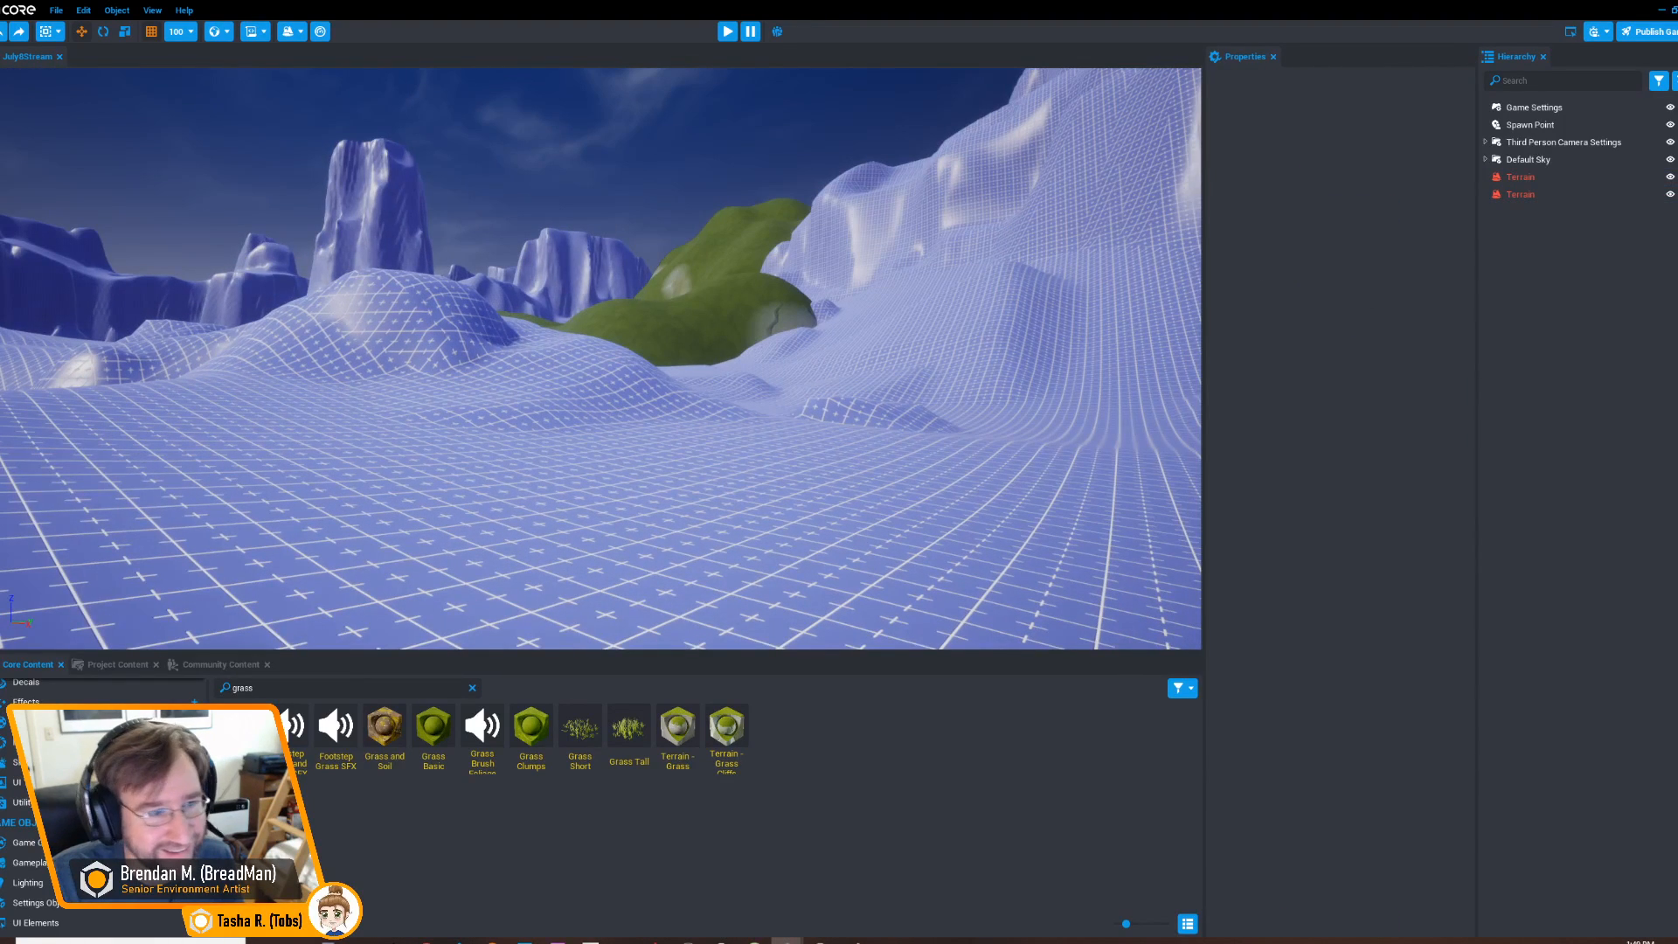
Delete the Desert Monuments terrain and save the project with only the grassy terrain
click(1522, 194)
key(Delete)
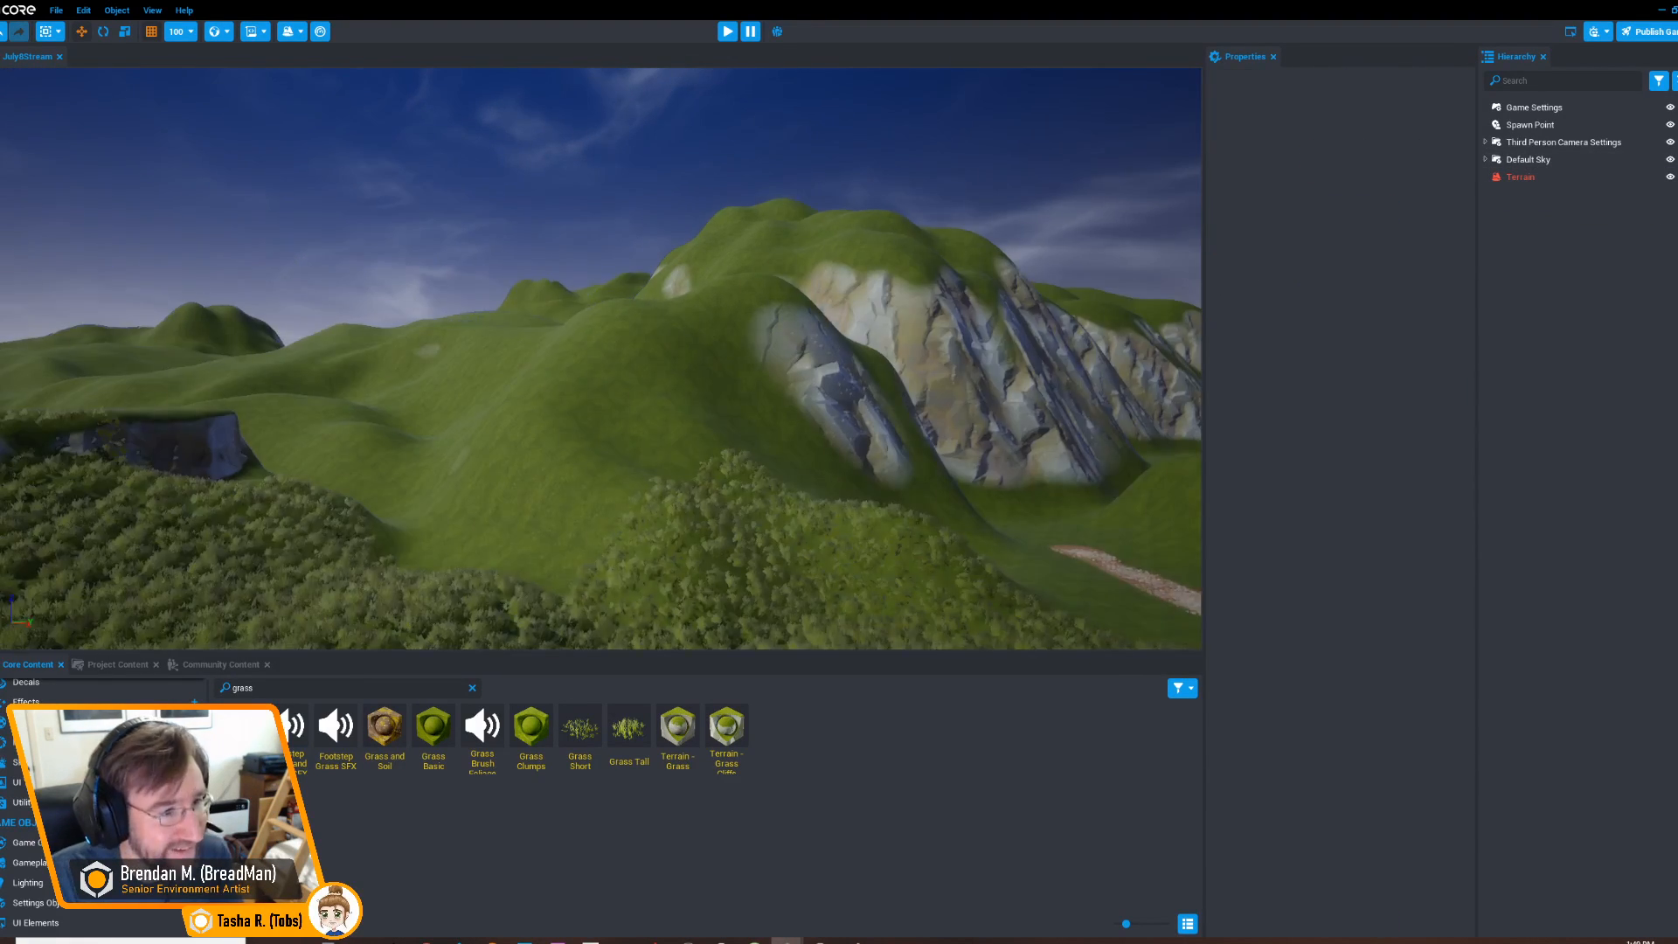
right_drag(600, 358, 463, 293)
click(291, 31)
click(290, 31)
key(ctrl+s)
right_drag(600, 358, 515, 174)
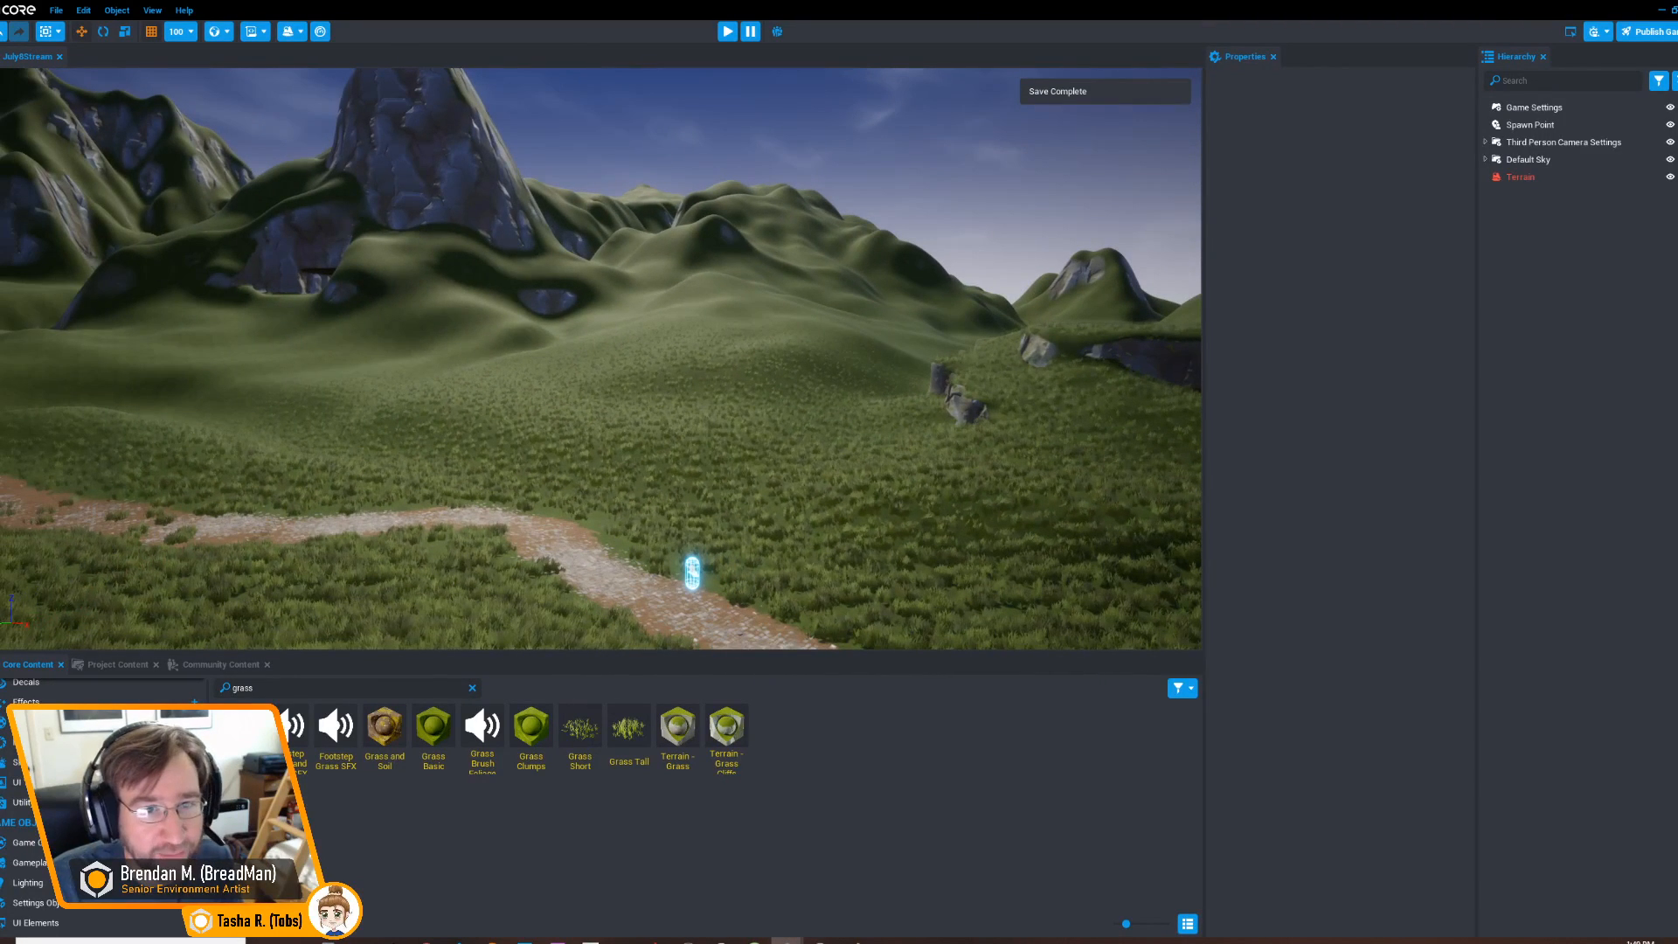
Add Tree Redwood Medium as foliage on the grass material channel of the terrain
click(1520, 178)
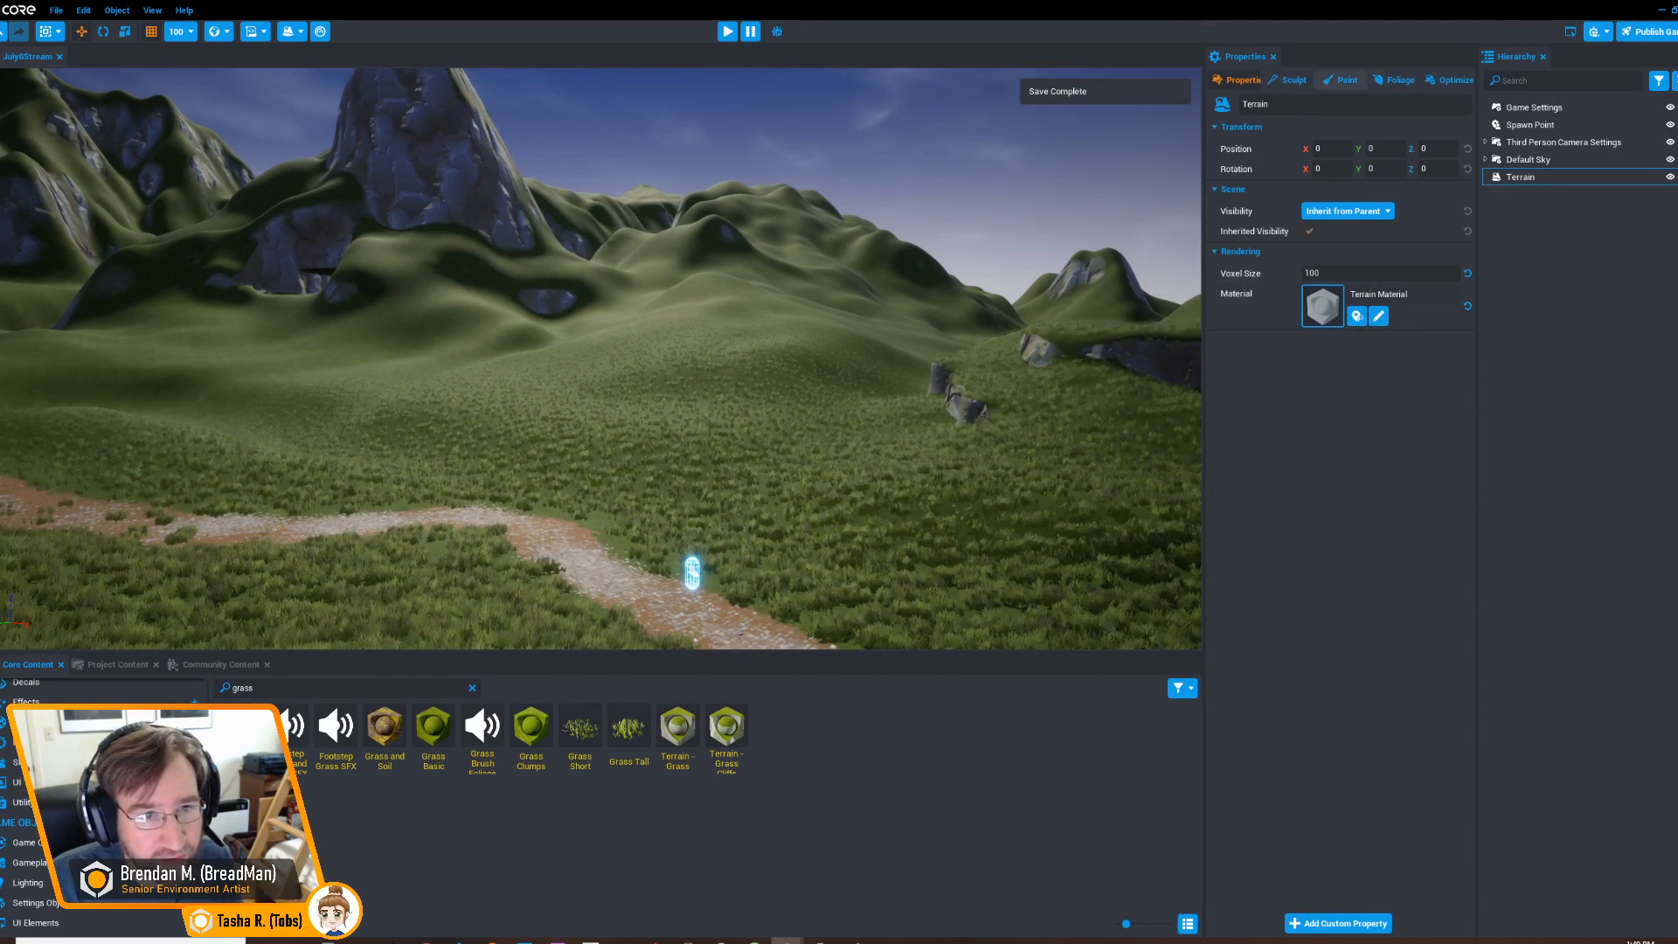
click(1399, 80)
click(1446, 102)
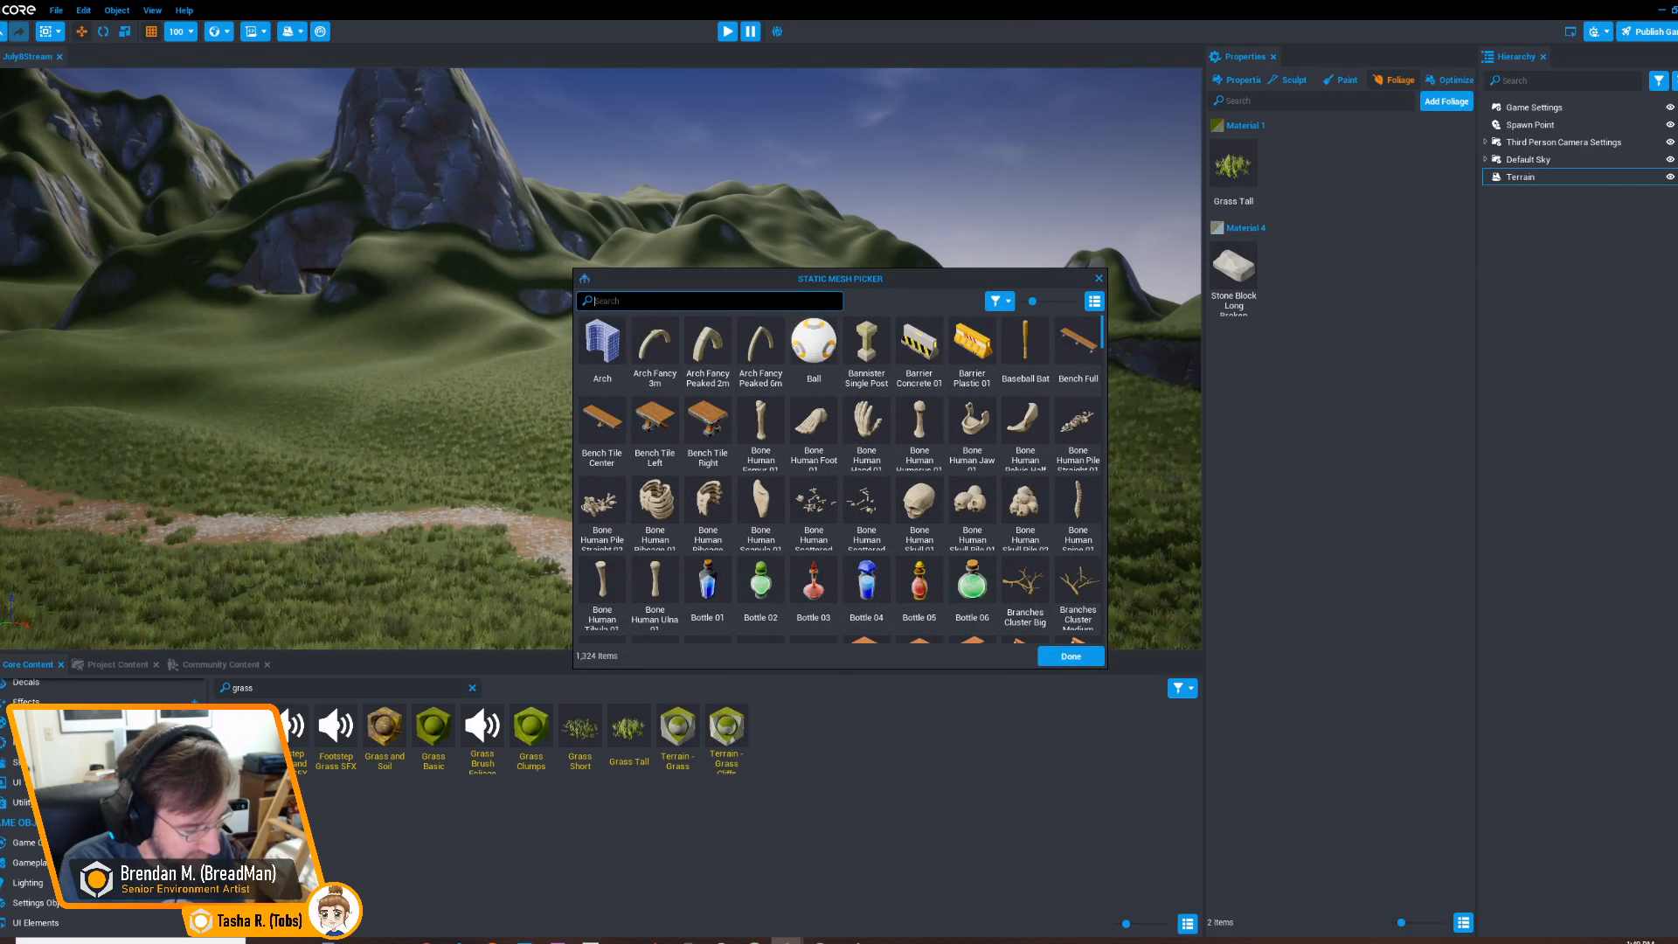
text(tree)
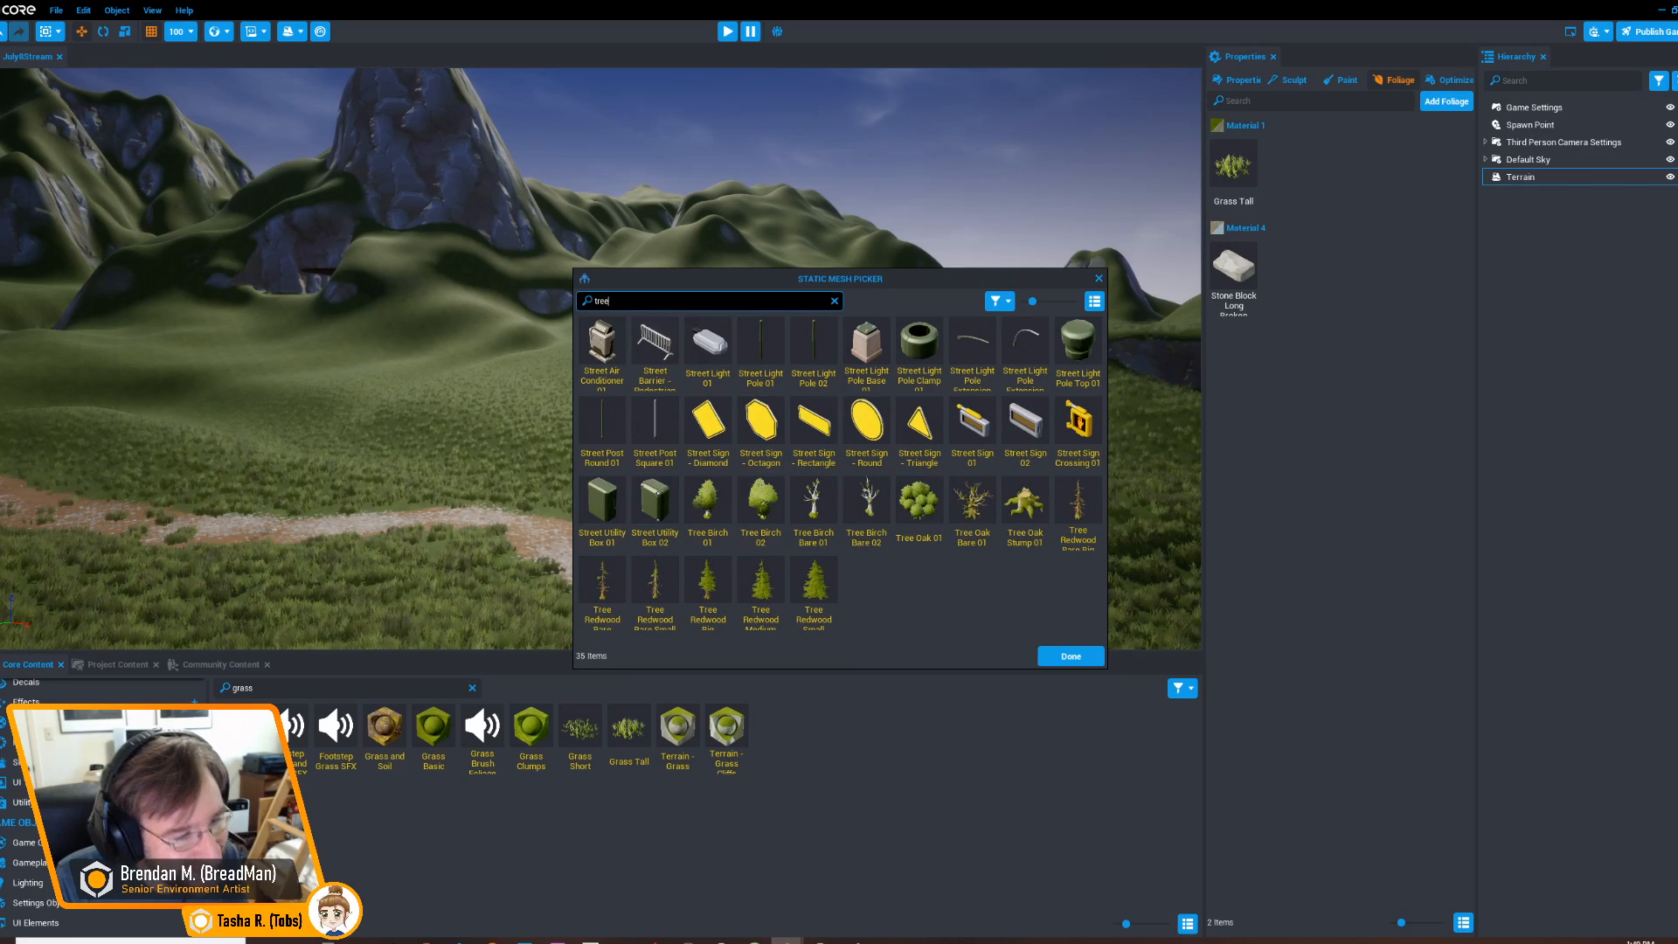
click(760, 590)
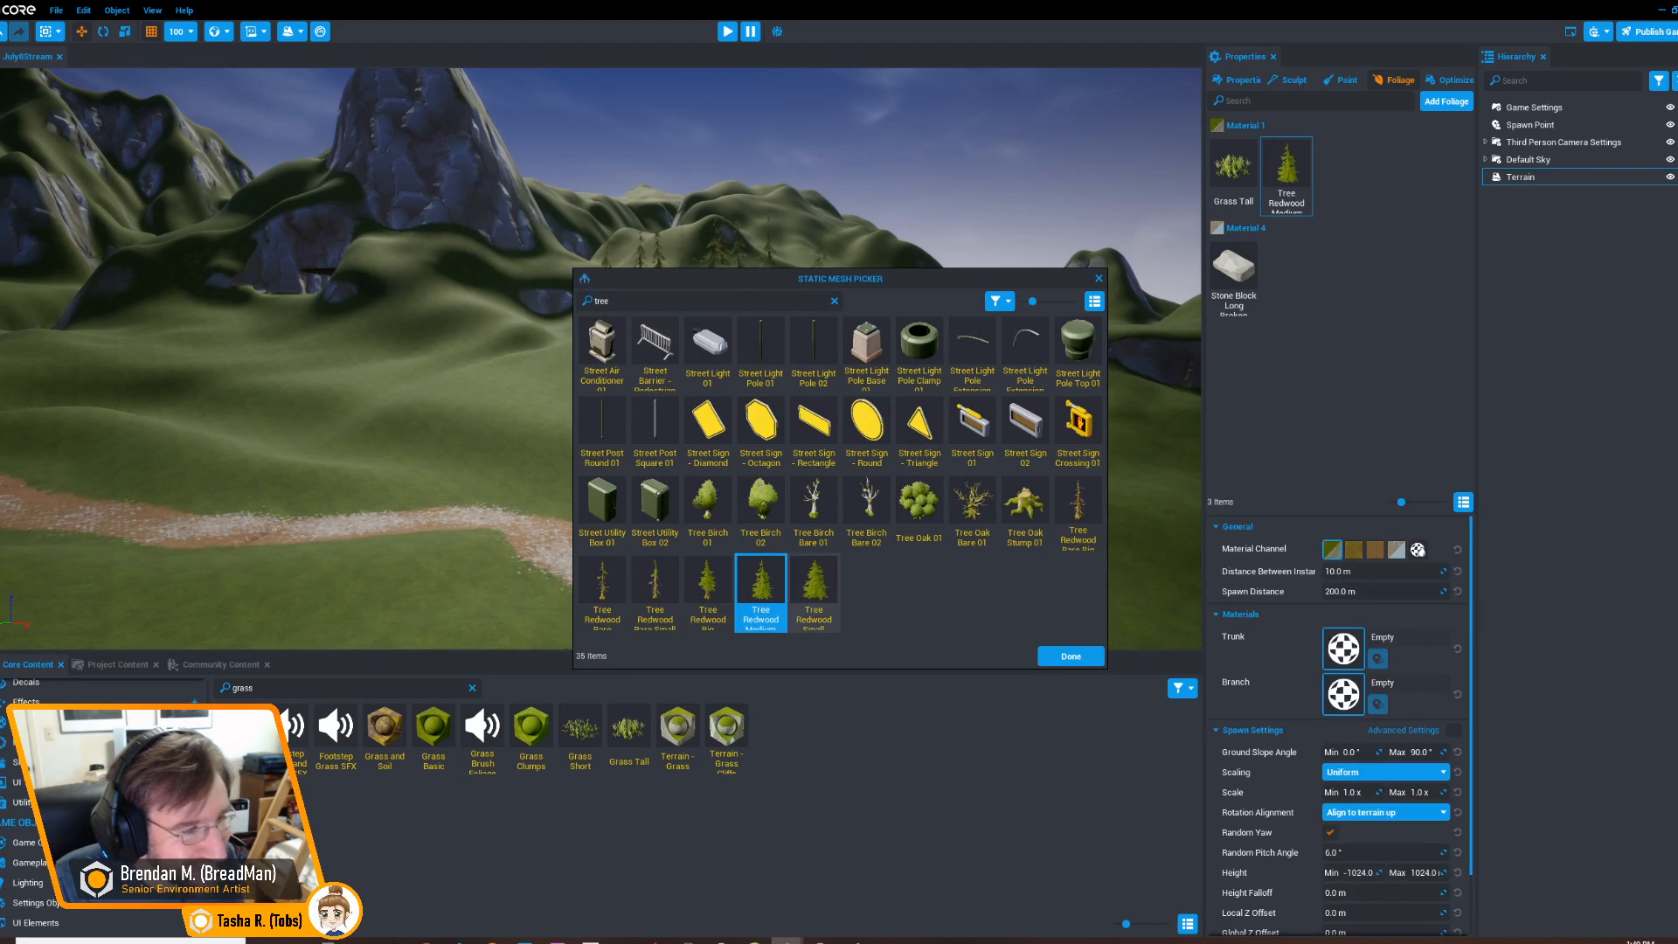
click(1071, 655)
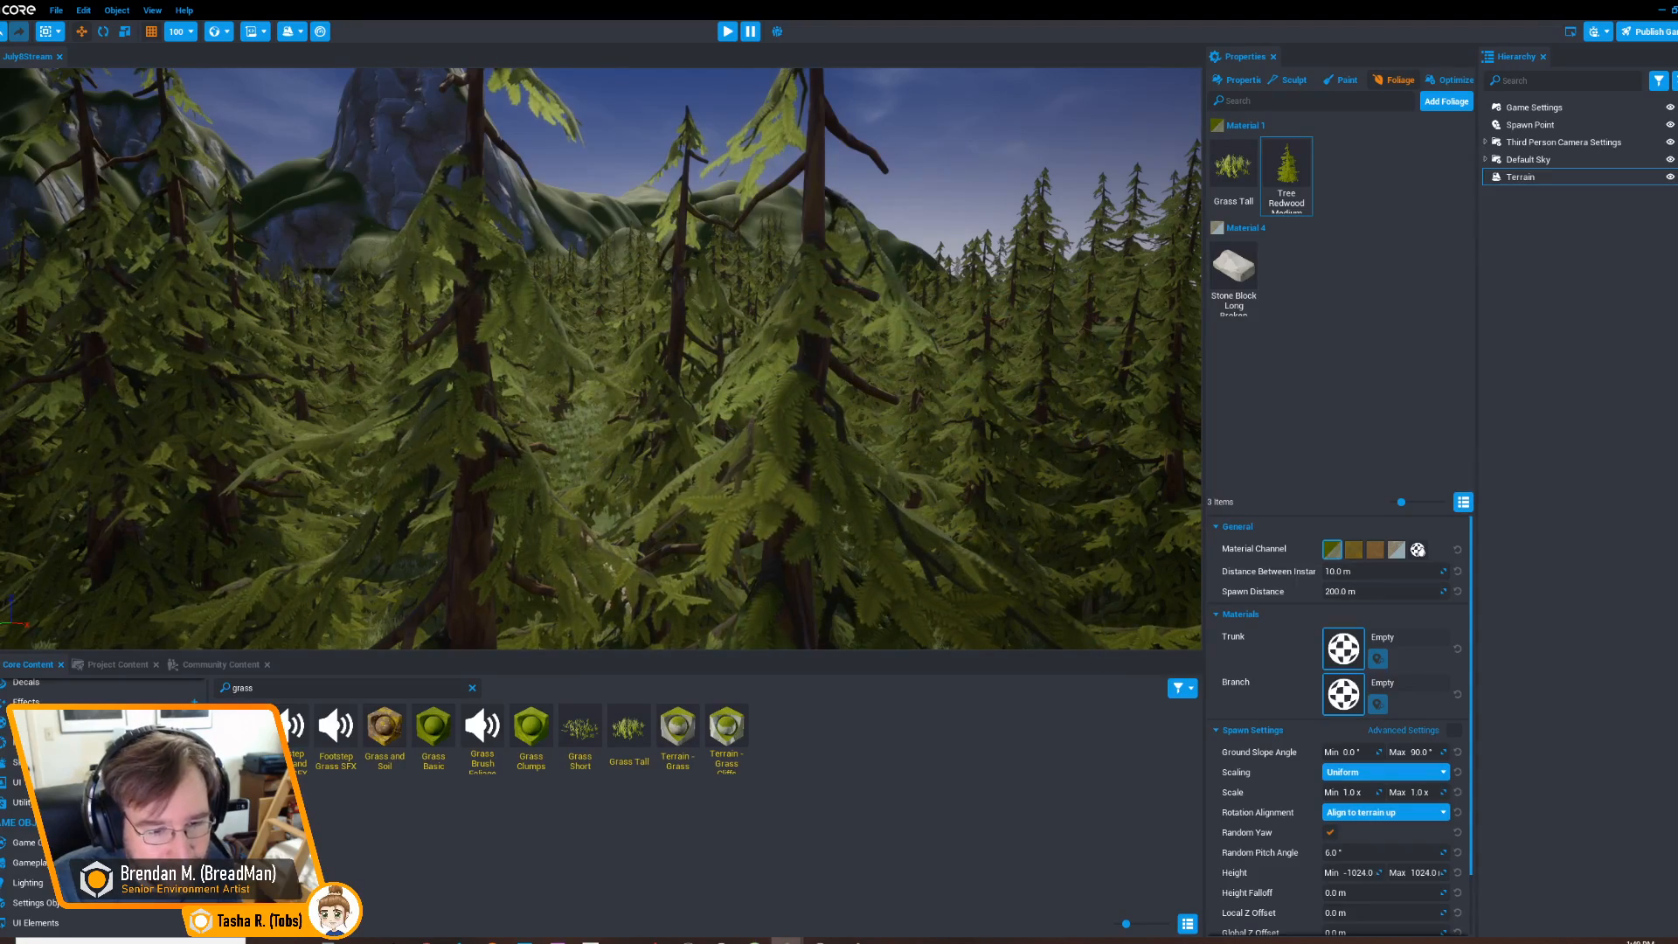
Try a distance between instances of 30 m for the redwood trees, and settle on 25 m
key(w)
right_drag(603, 358, 533, 359)
key(s)
click(1368, 572)
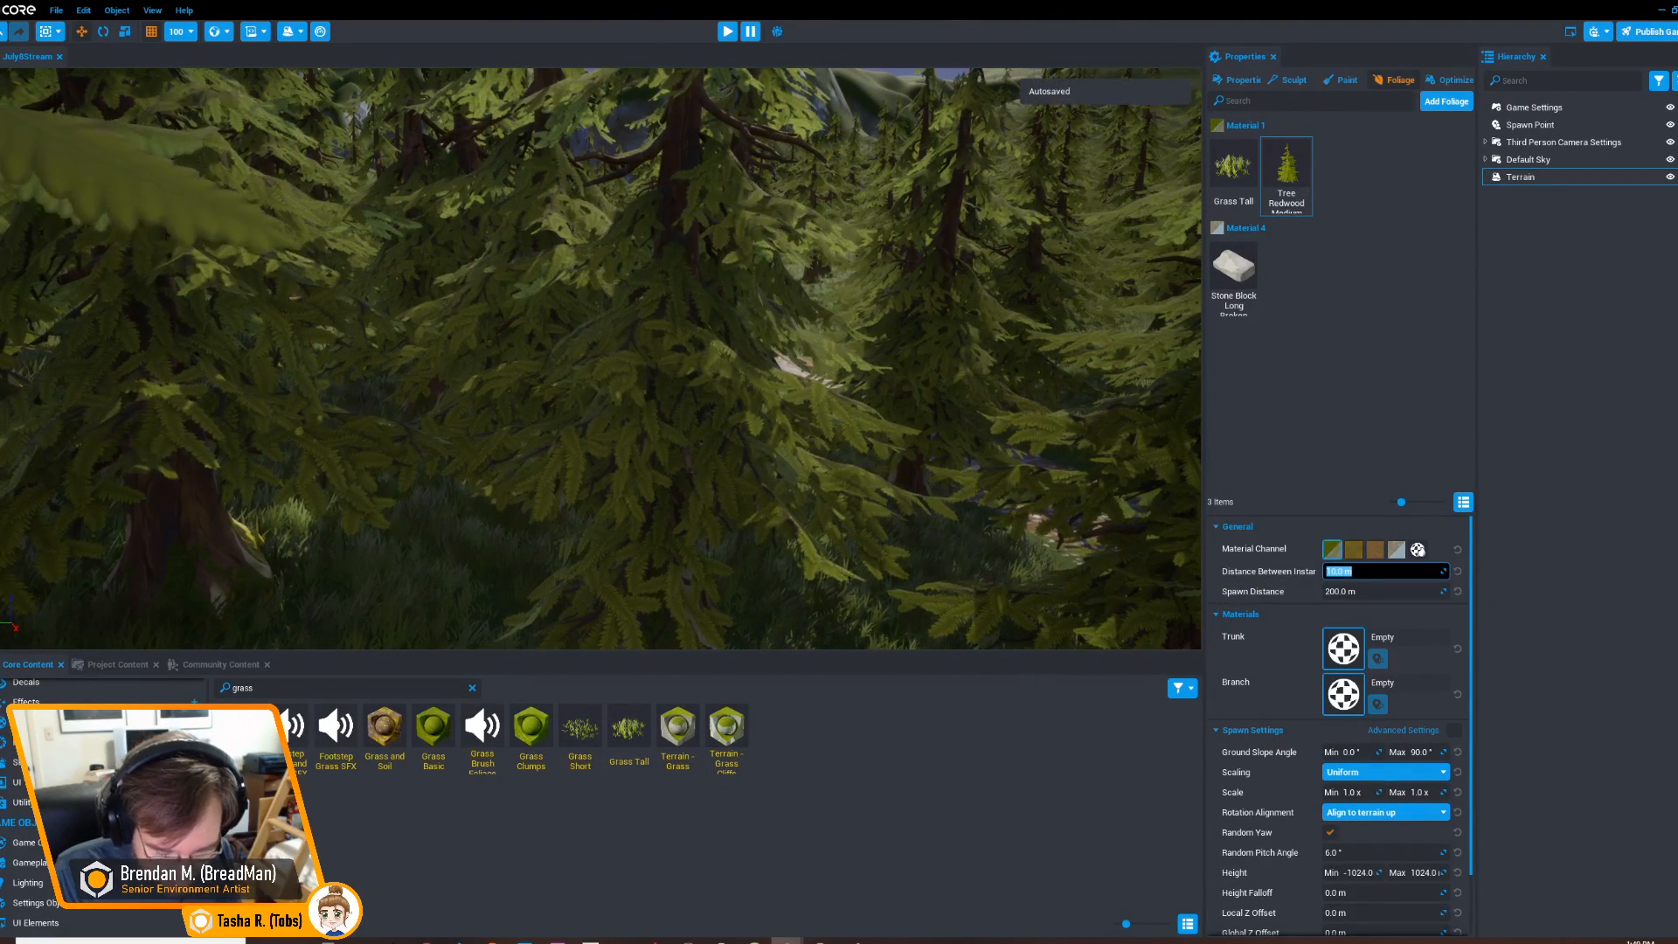
text(30)
key(Return)
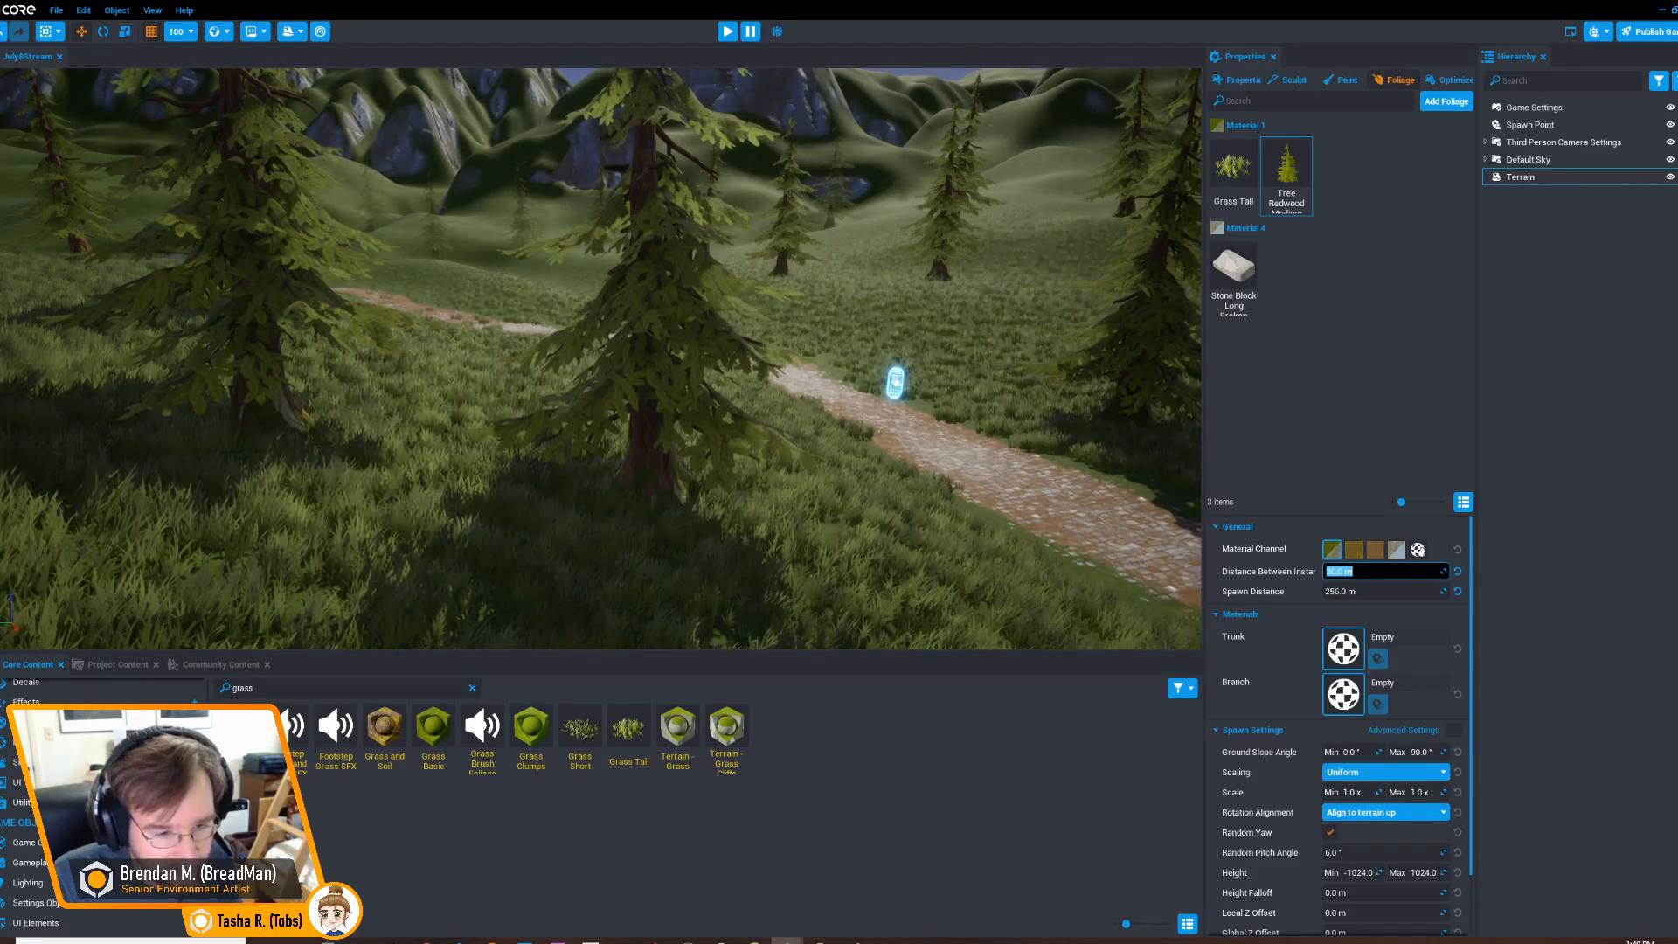
text(25)
key(Return)
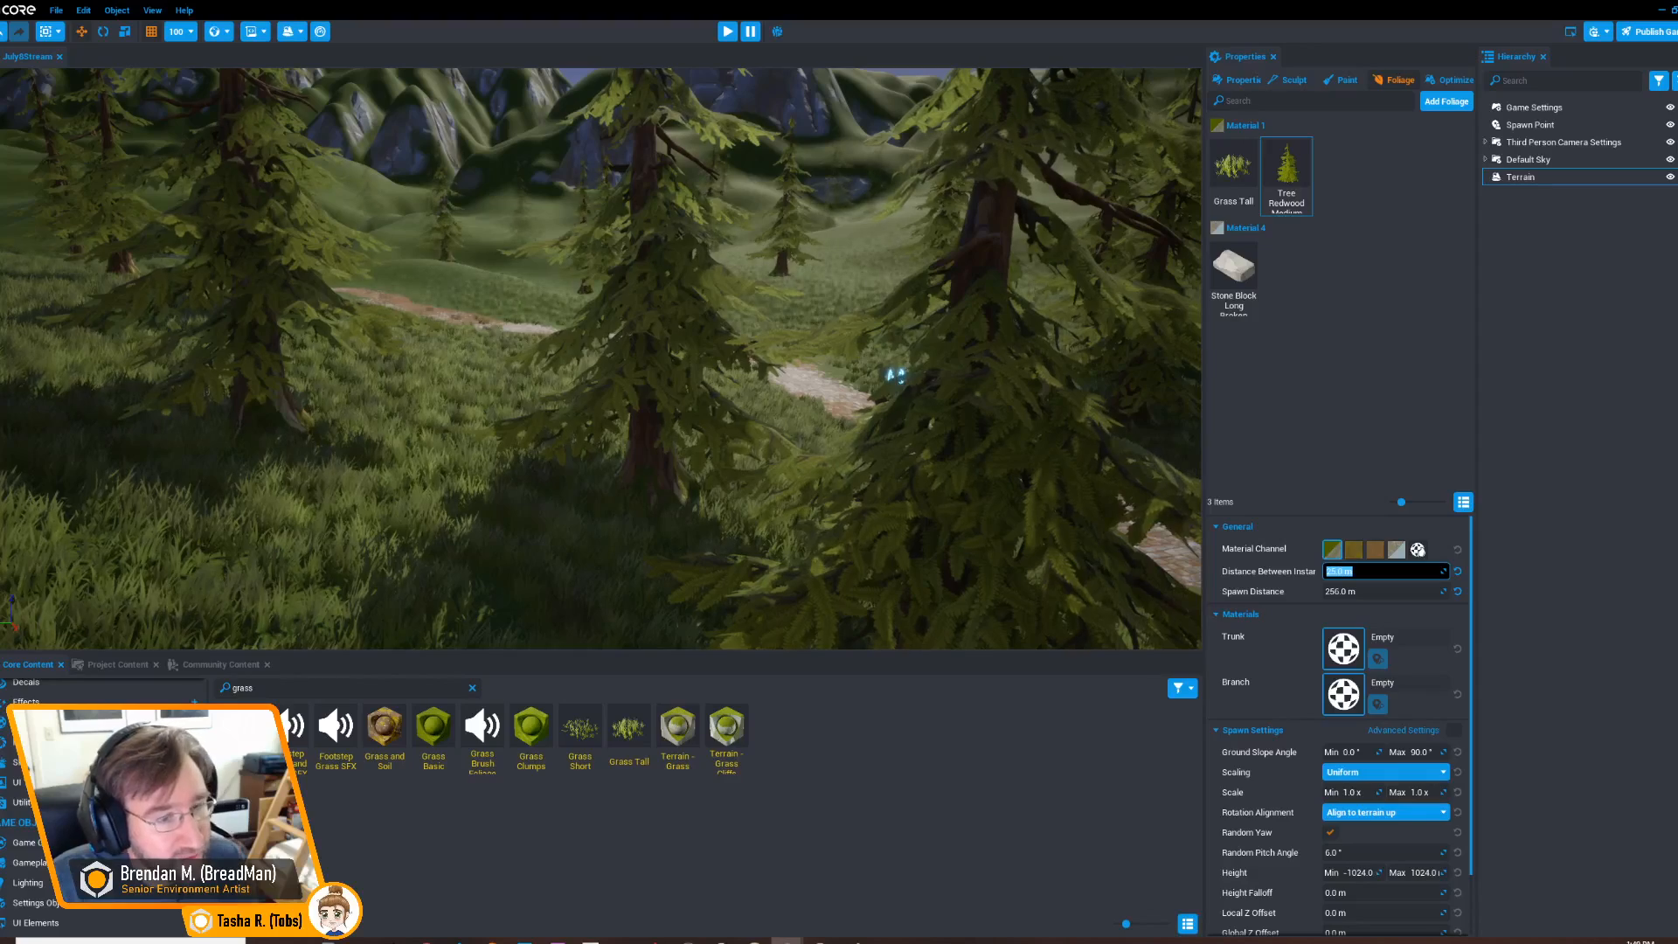
Set the redwood trees' spawn distance to 1024 m
right_drag(787, 367, 603, 236)
key(d)
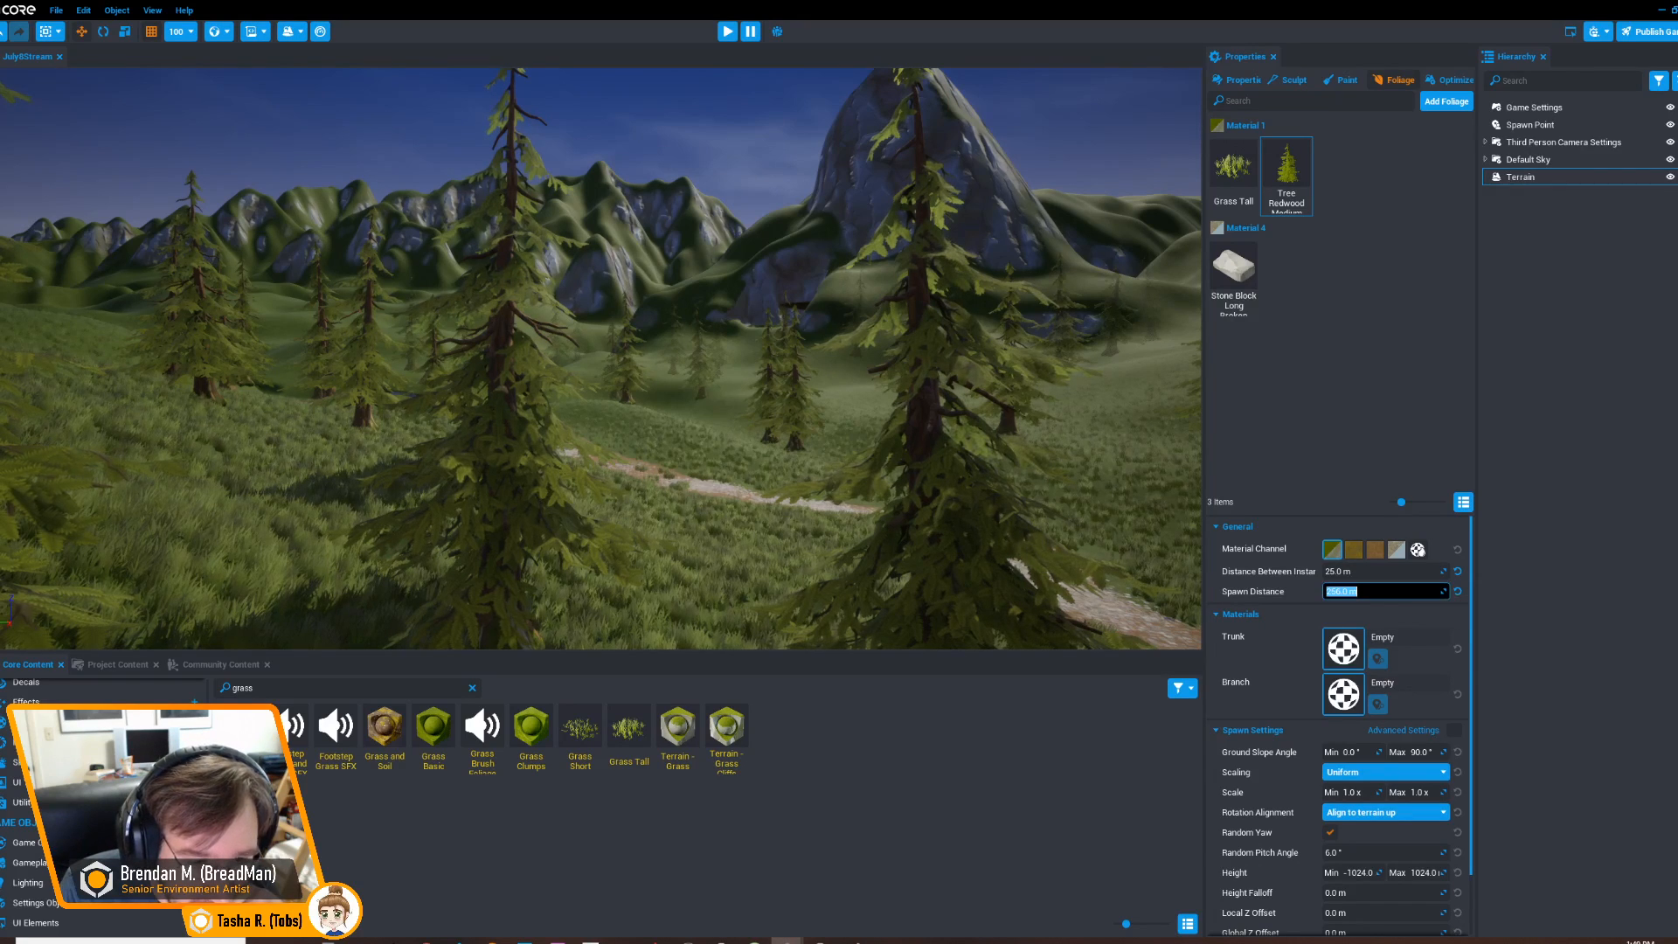
click(1339, 591)
text(1024)
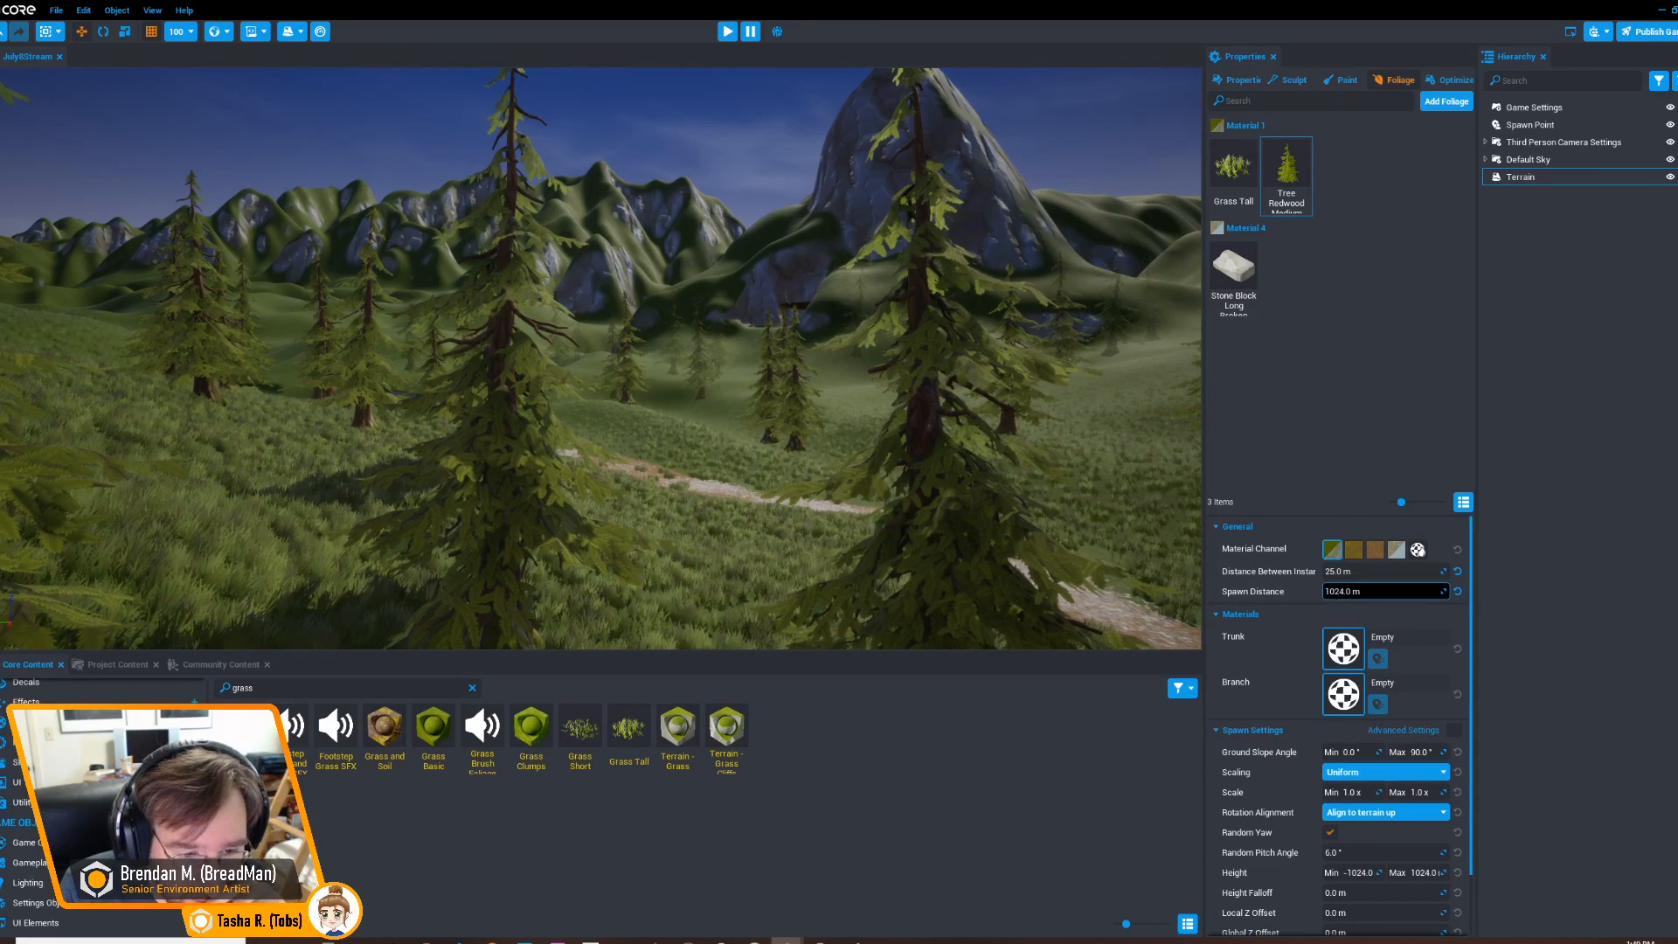
key(Return)
Set the redwood trees' cull distance to a maximum of 1000 m and a minimum of 900 m
middle_drag(874, 393, 926, 332)
scroll(1400, 740, down, 3)
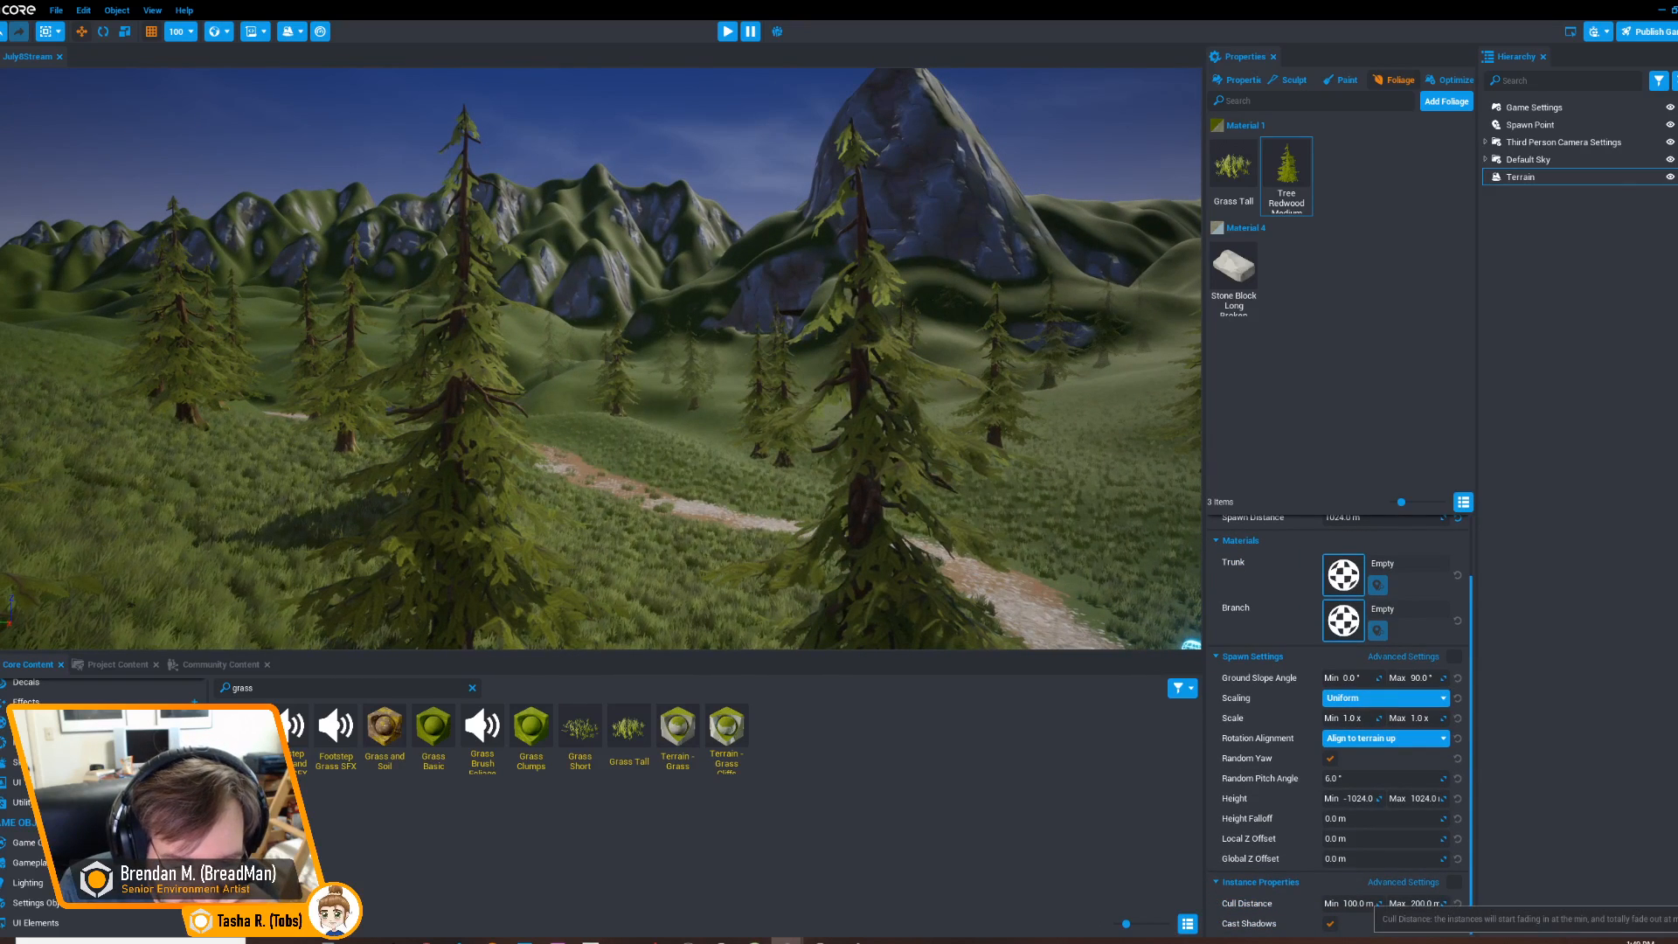
click(1423, 903)
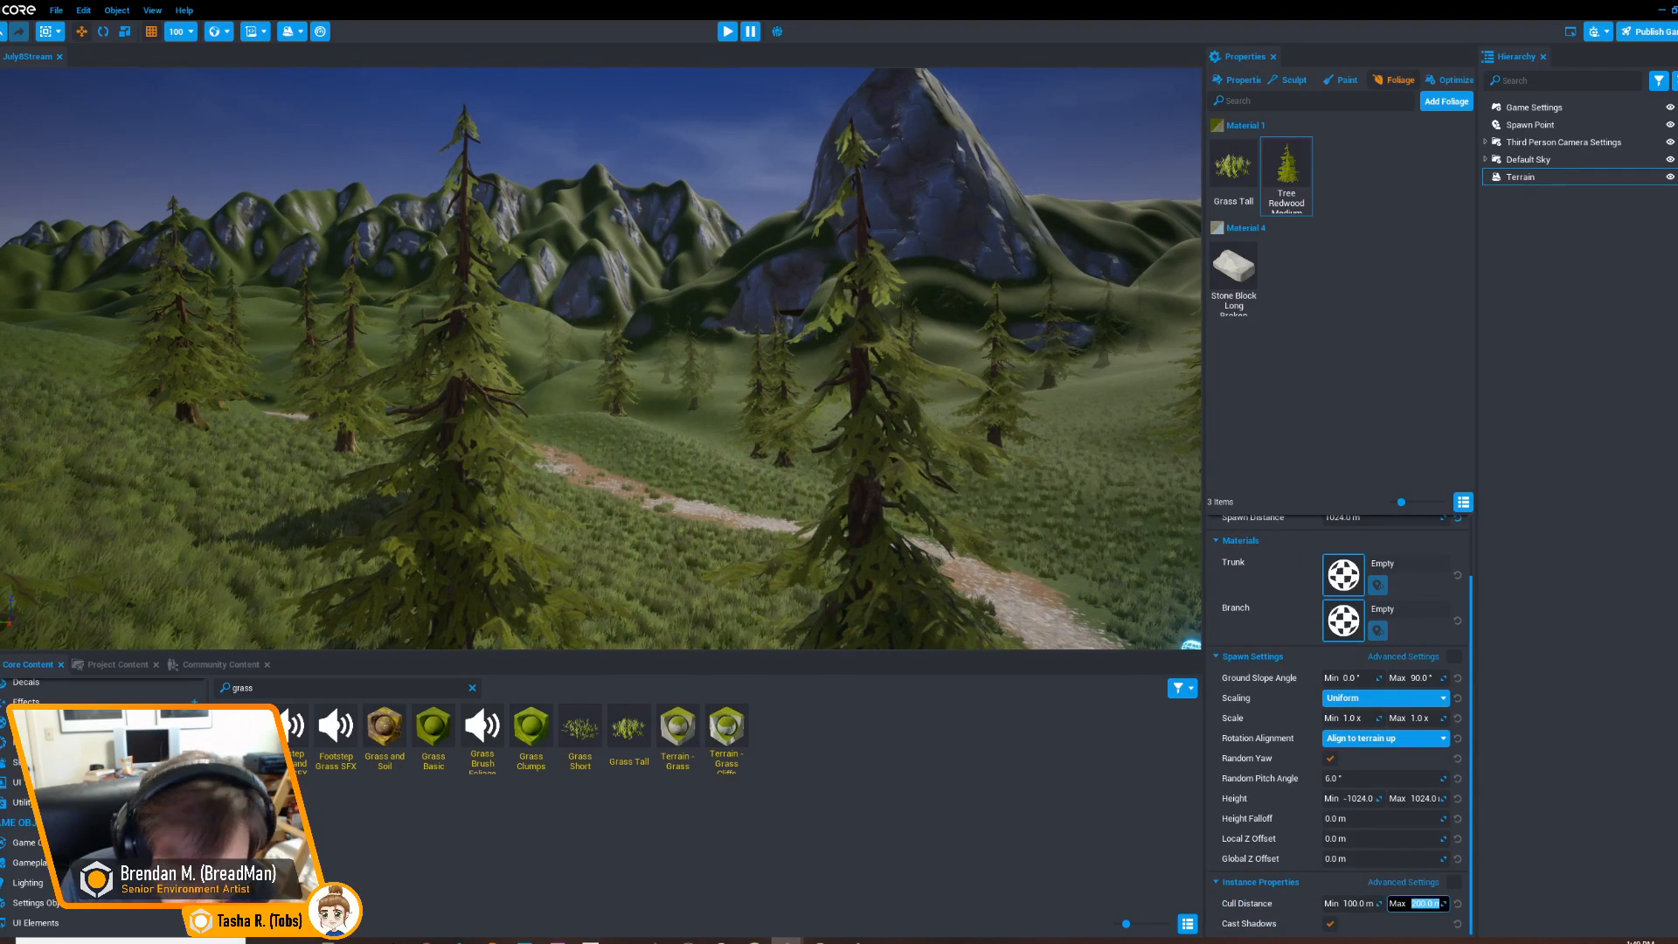
text(1000)
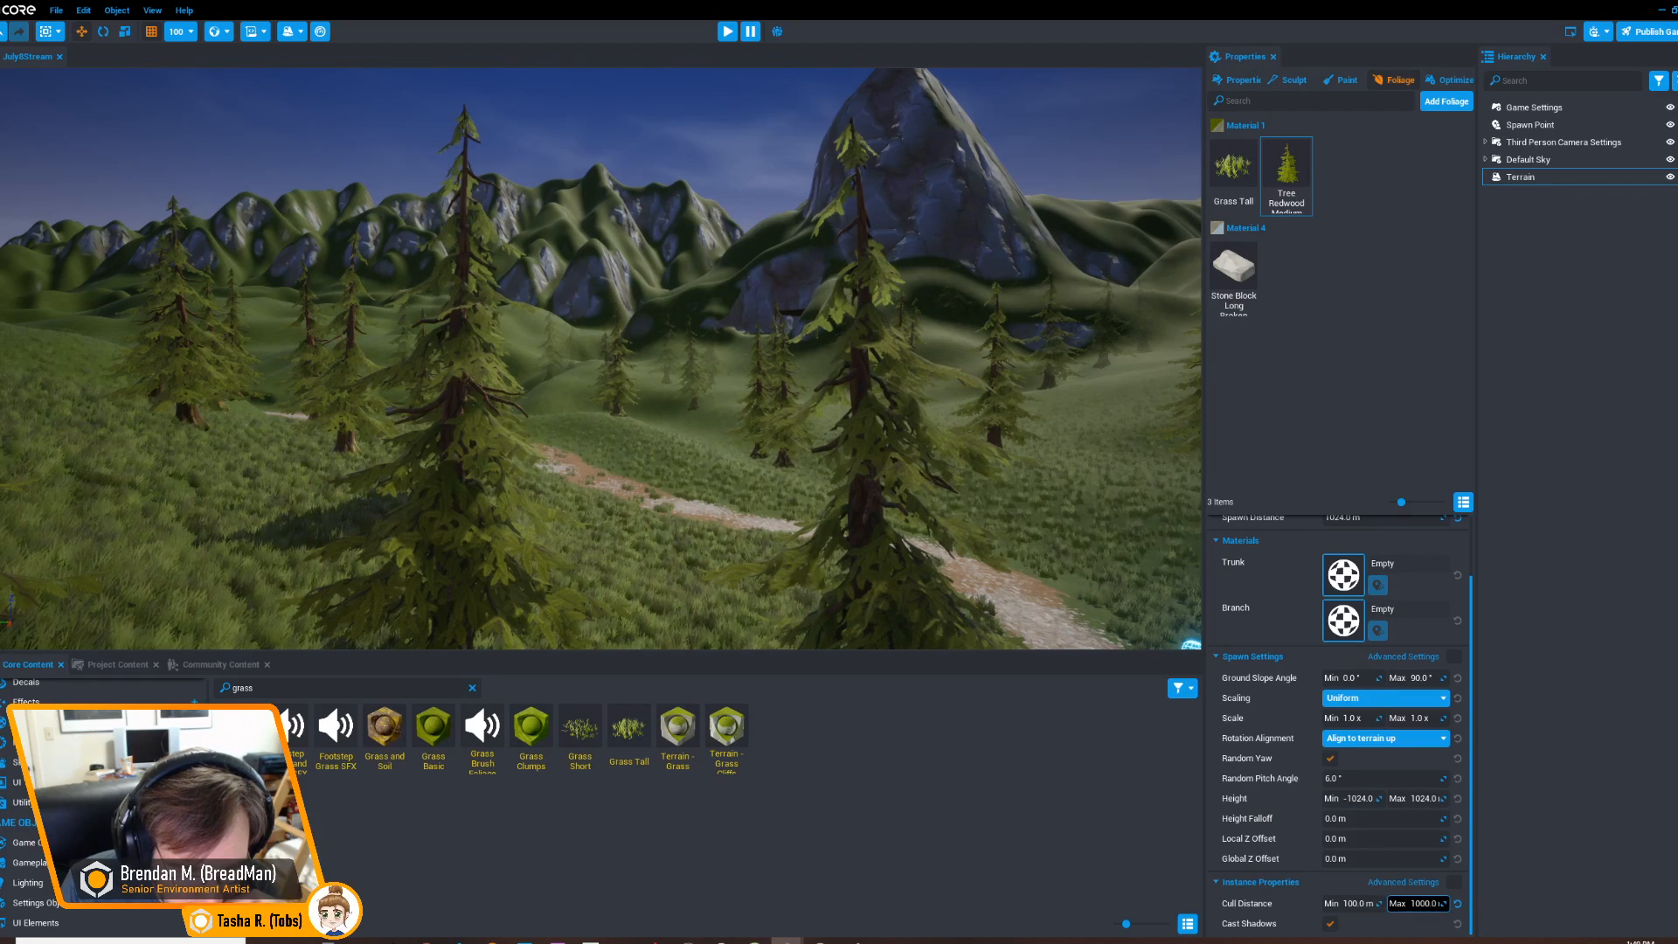
key(Return)
click(1358, 903)
text(900)
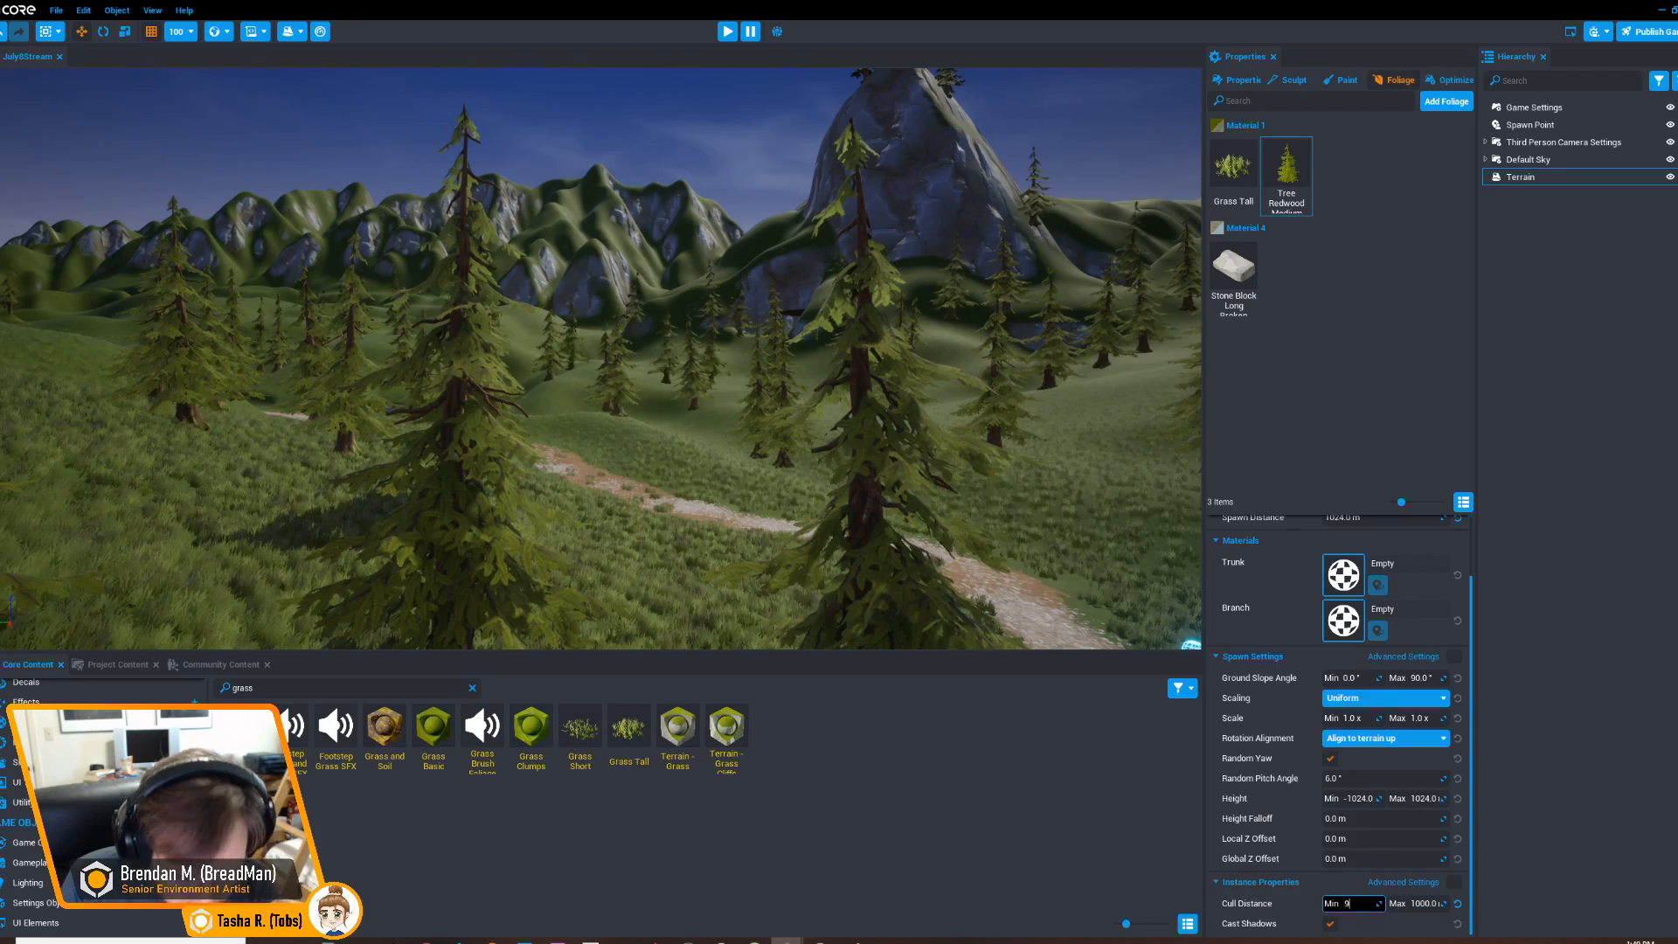
key(Return)
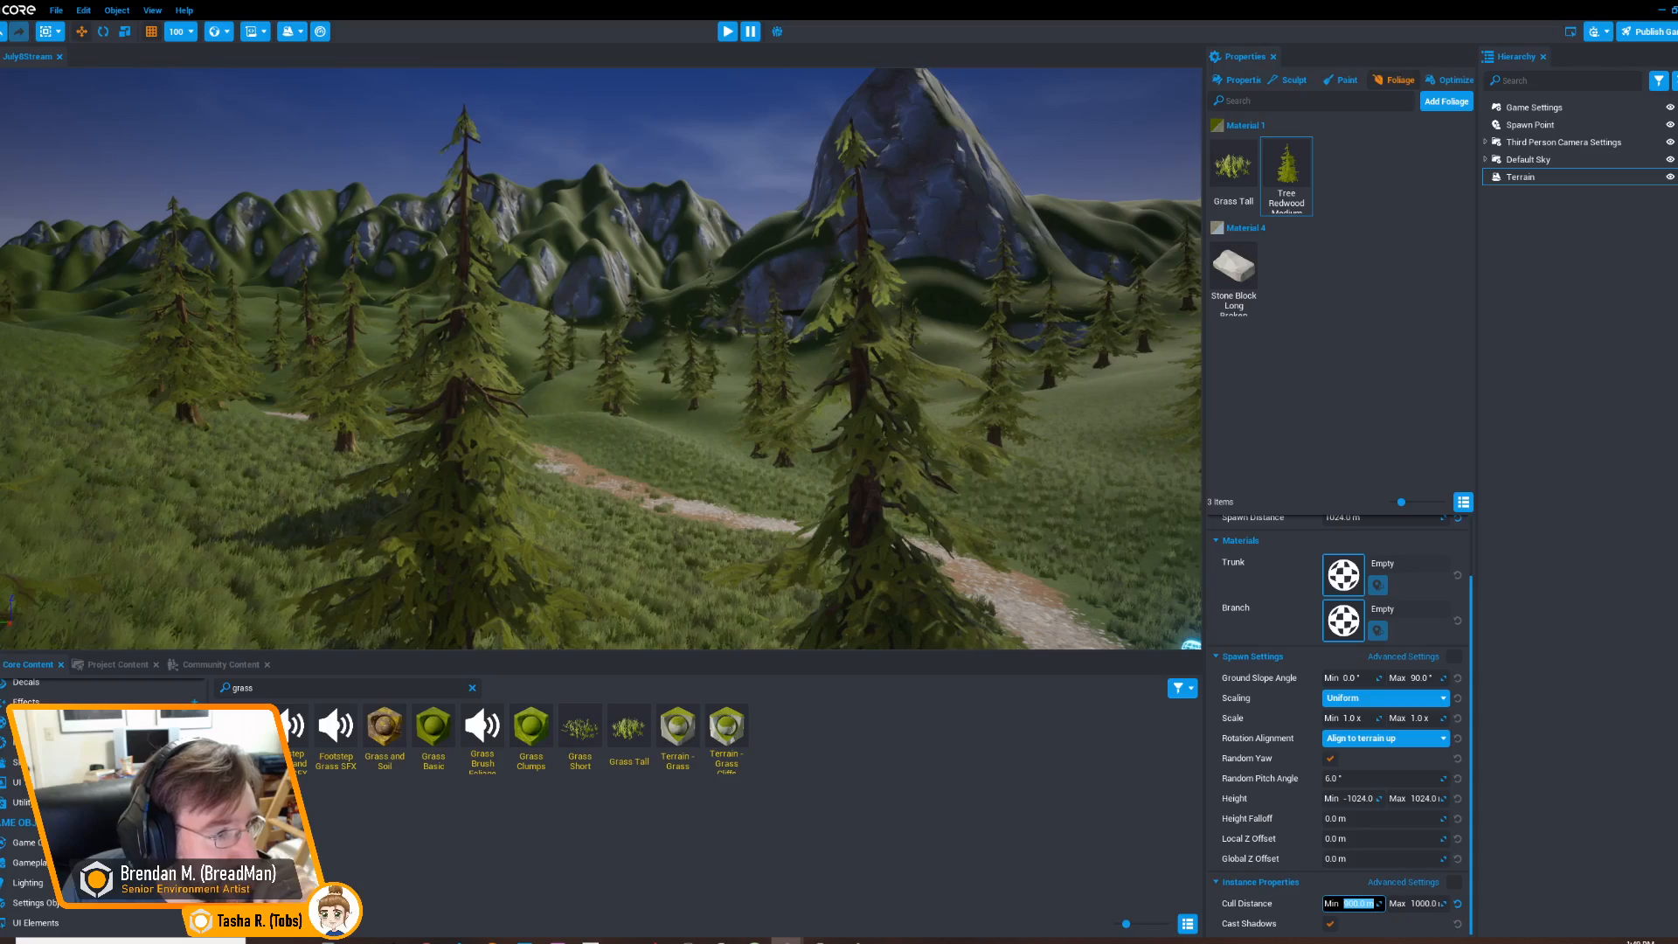
Preview the game, run the character among the redwood trees near the cobblestone path, and end the preview
key(d)
right_drag(601, 358, 762, 343)
key(d)
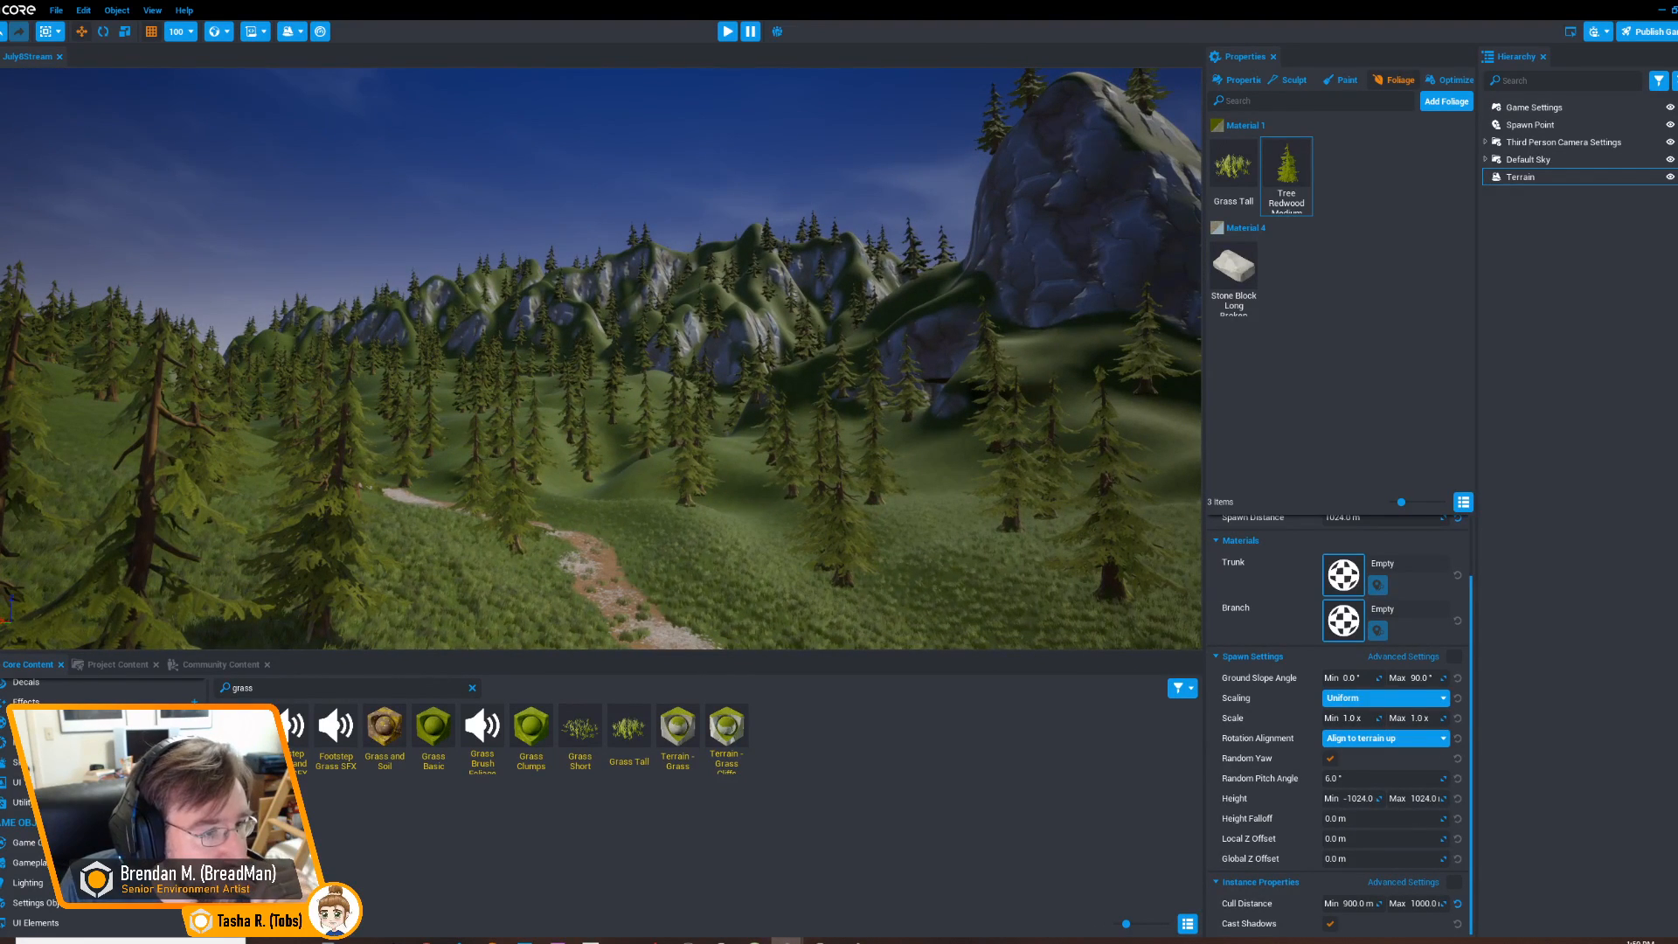
key(d)
right_drag(601, 358, 769, 418)
key(w)
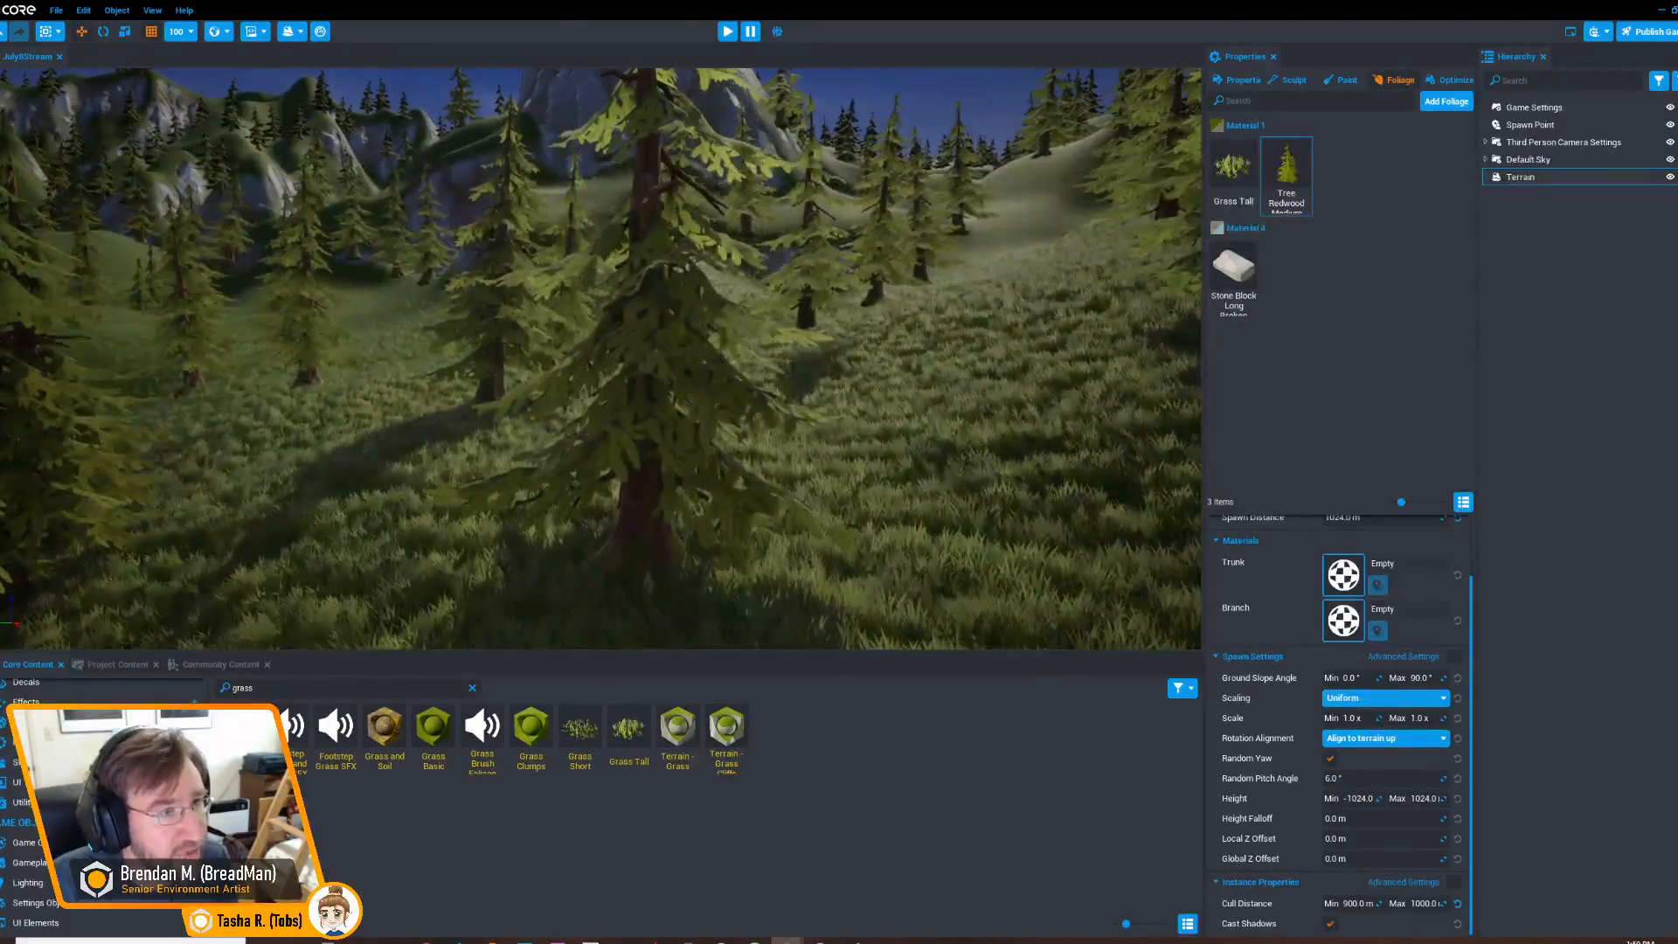
click(727, 32)
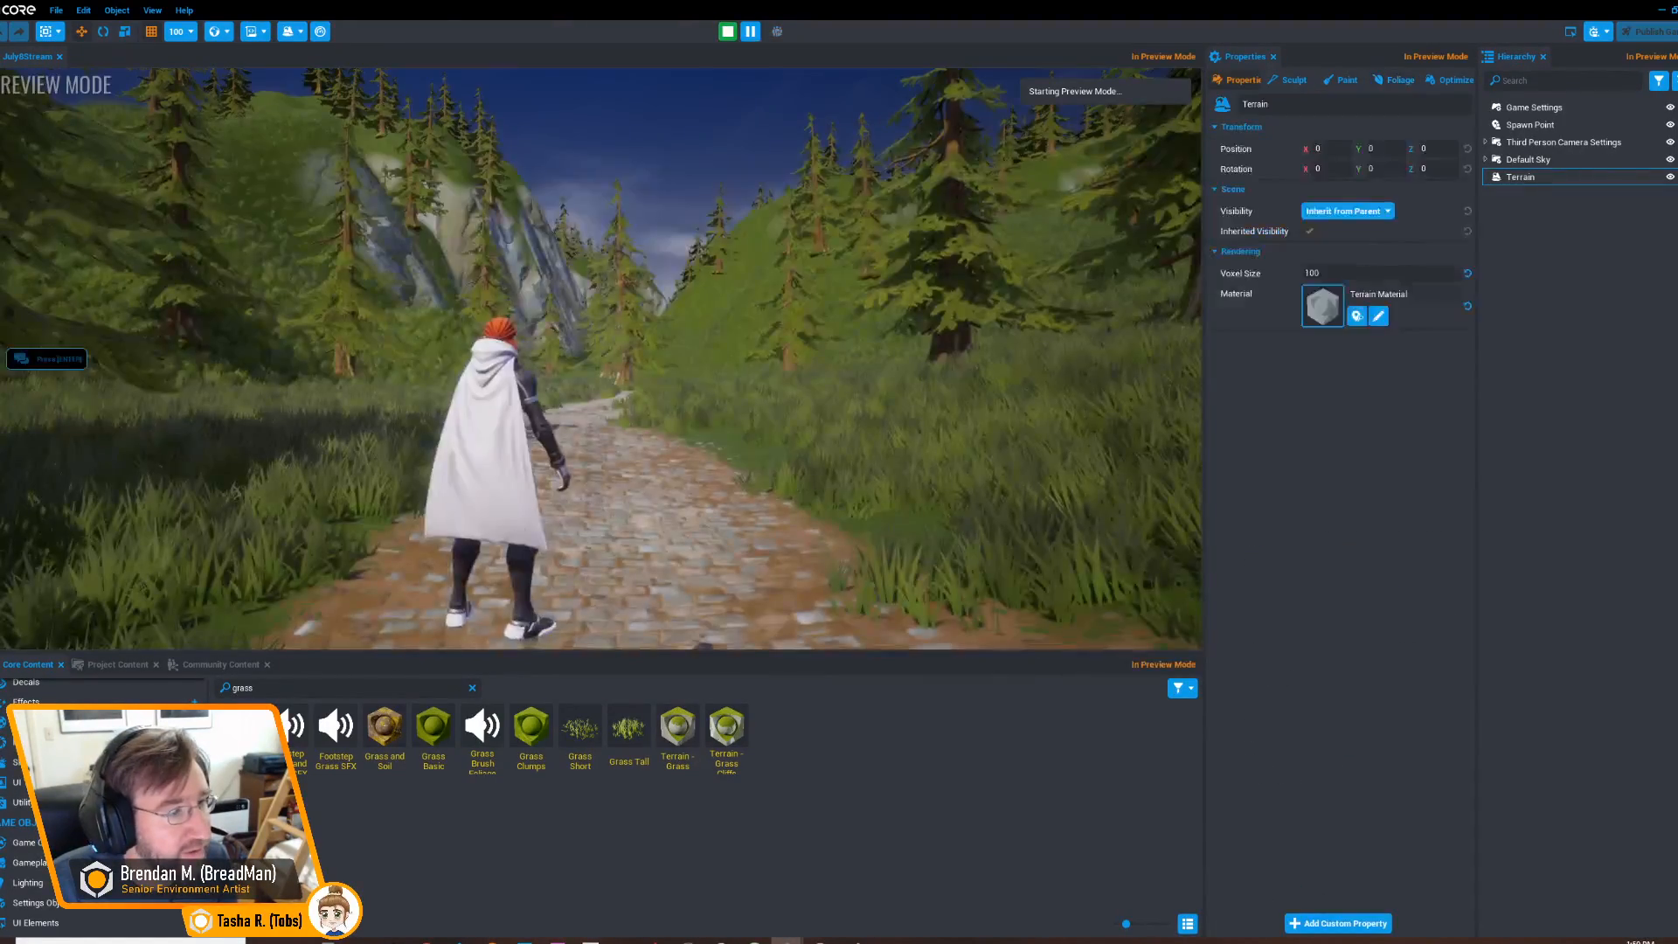
key(w)
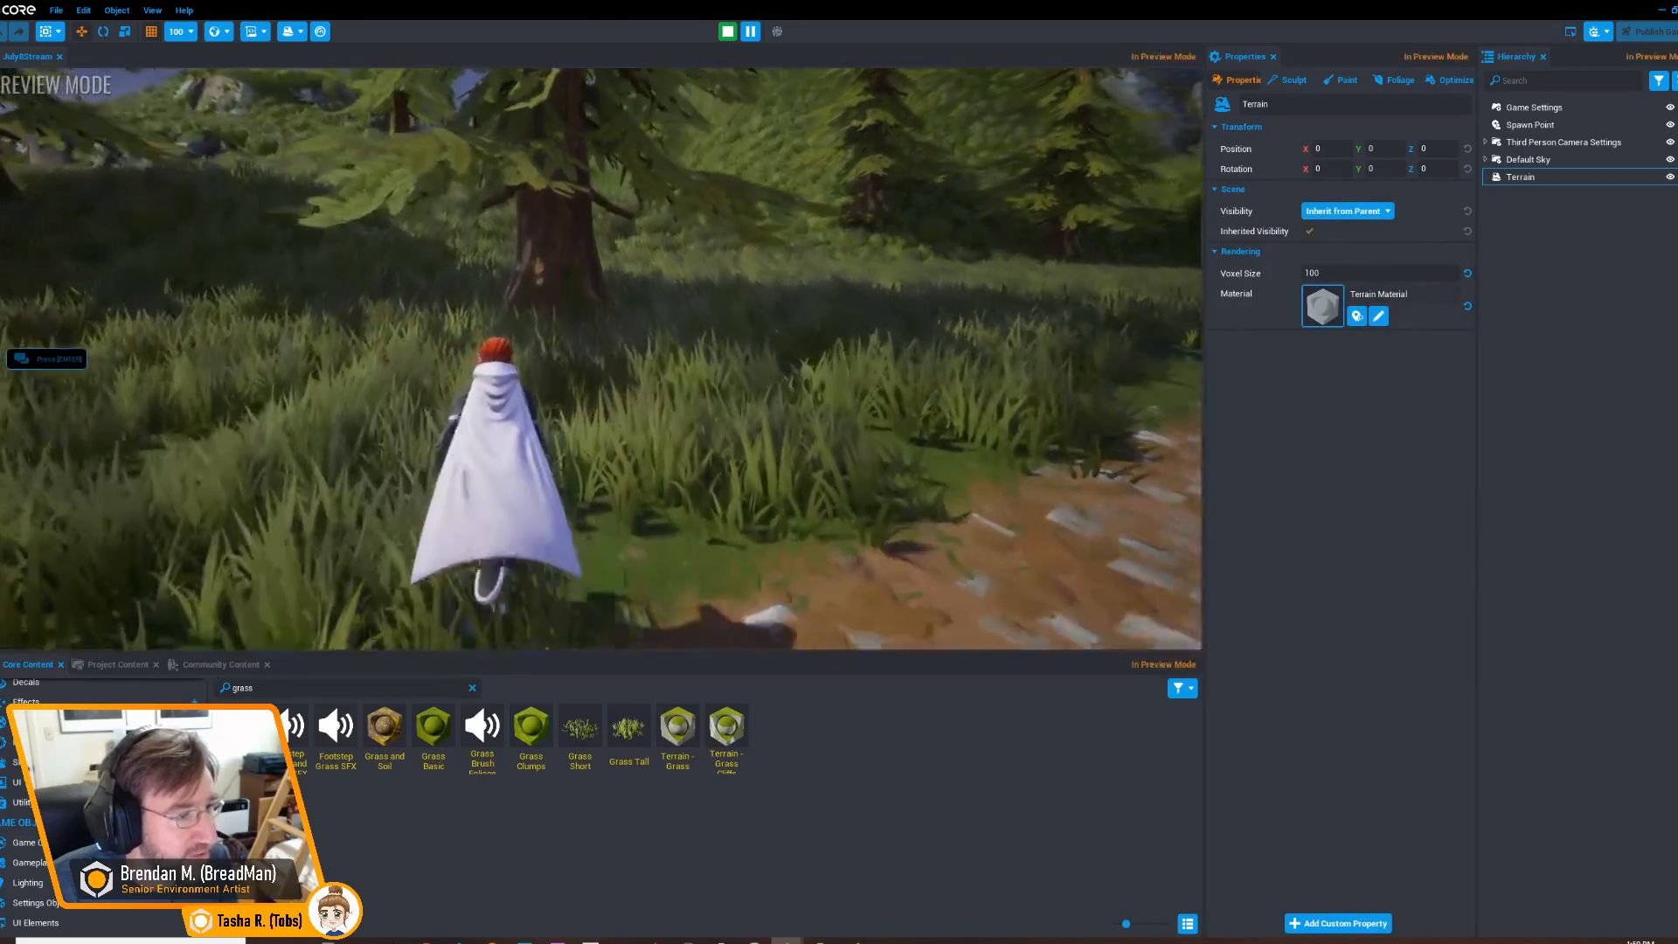
key(w)
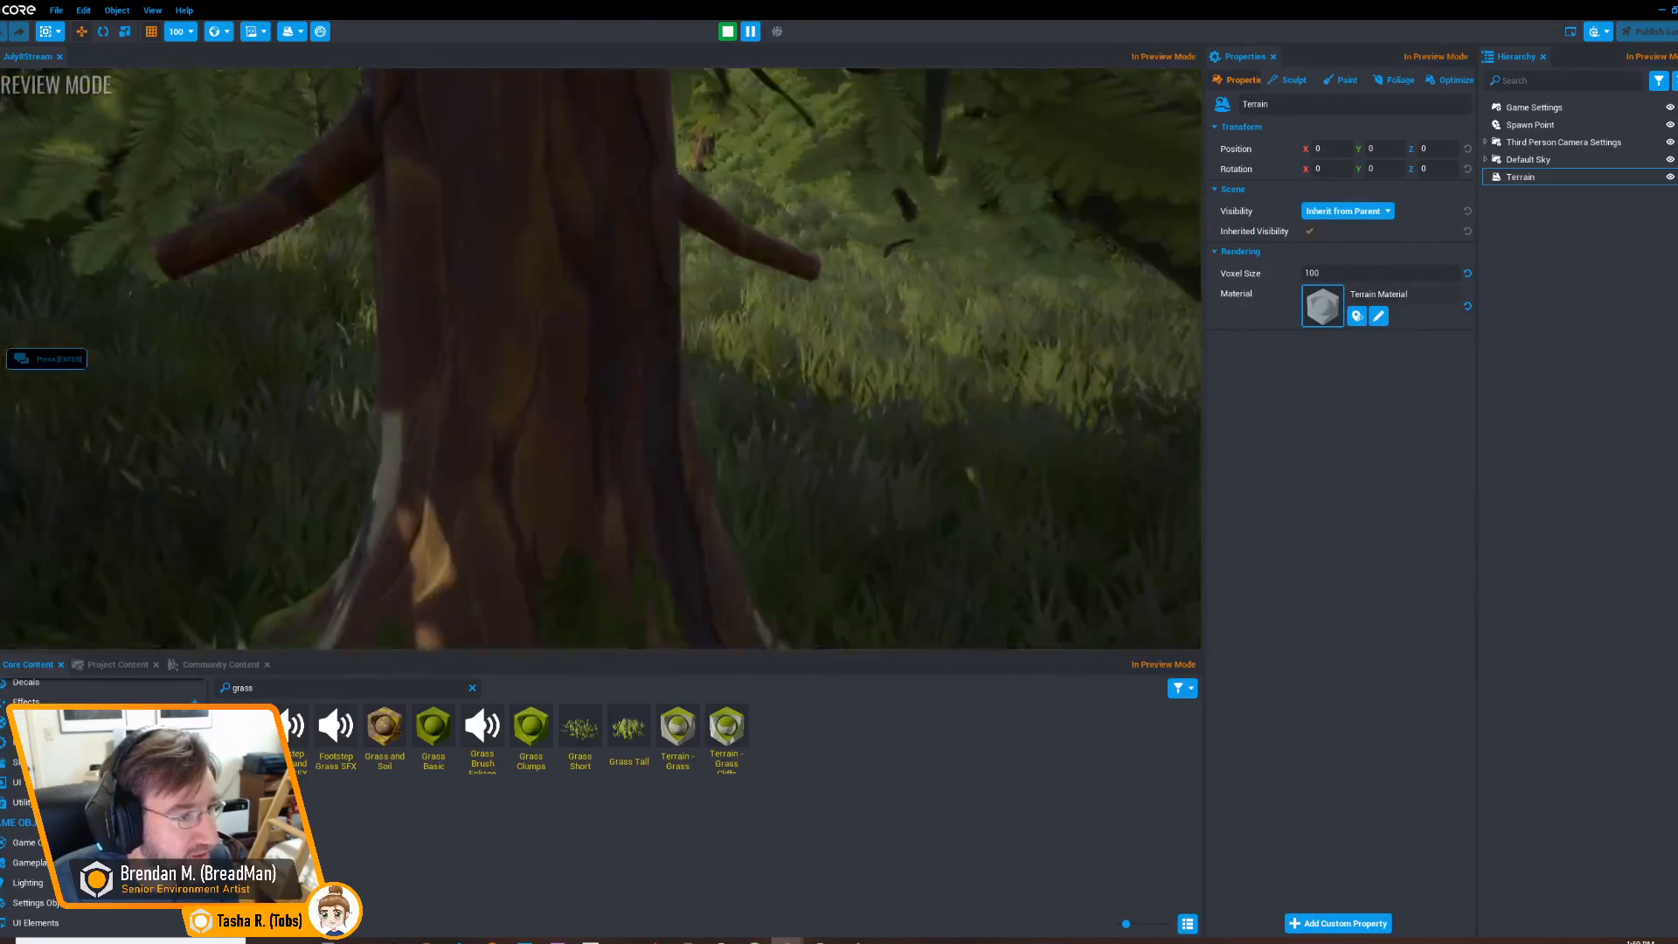
key(w)
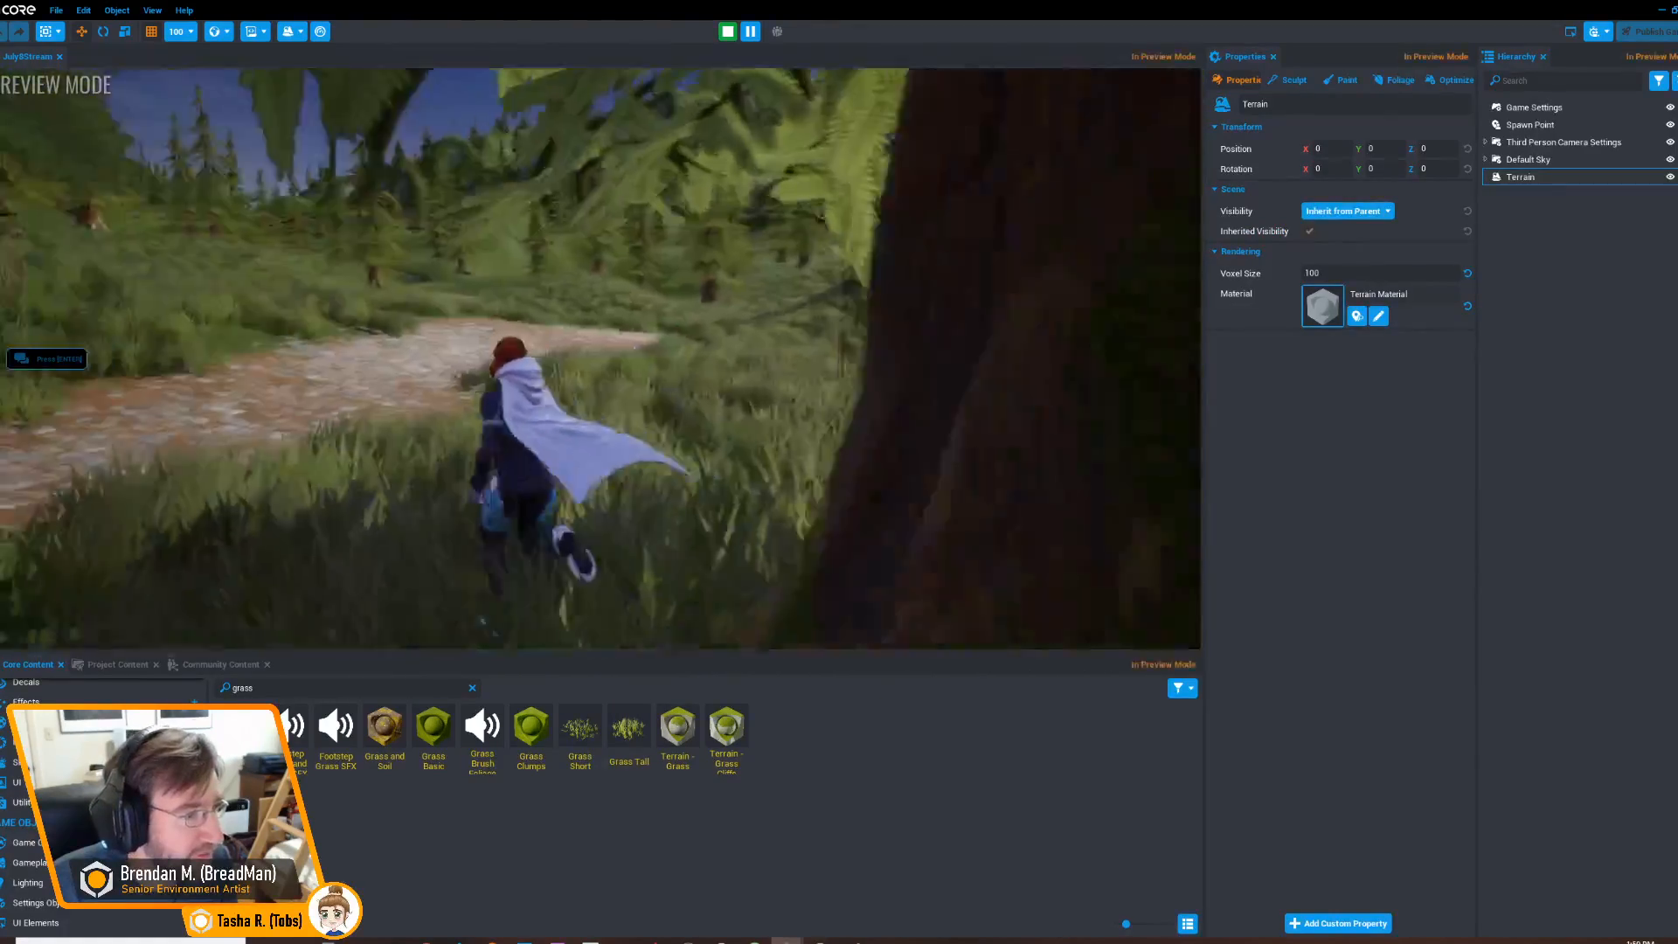
key(w)
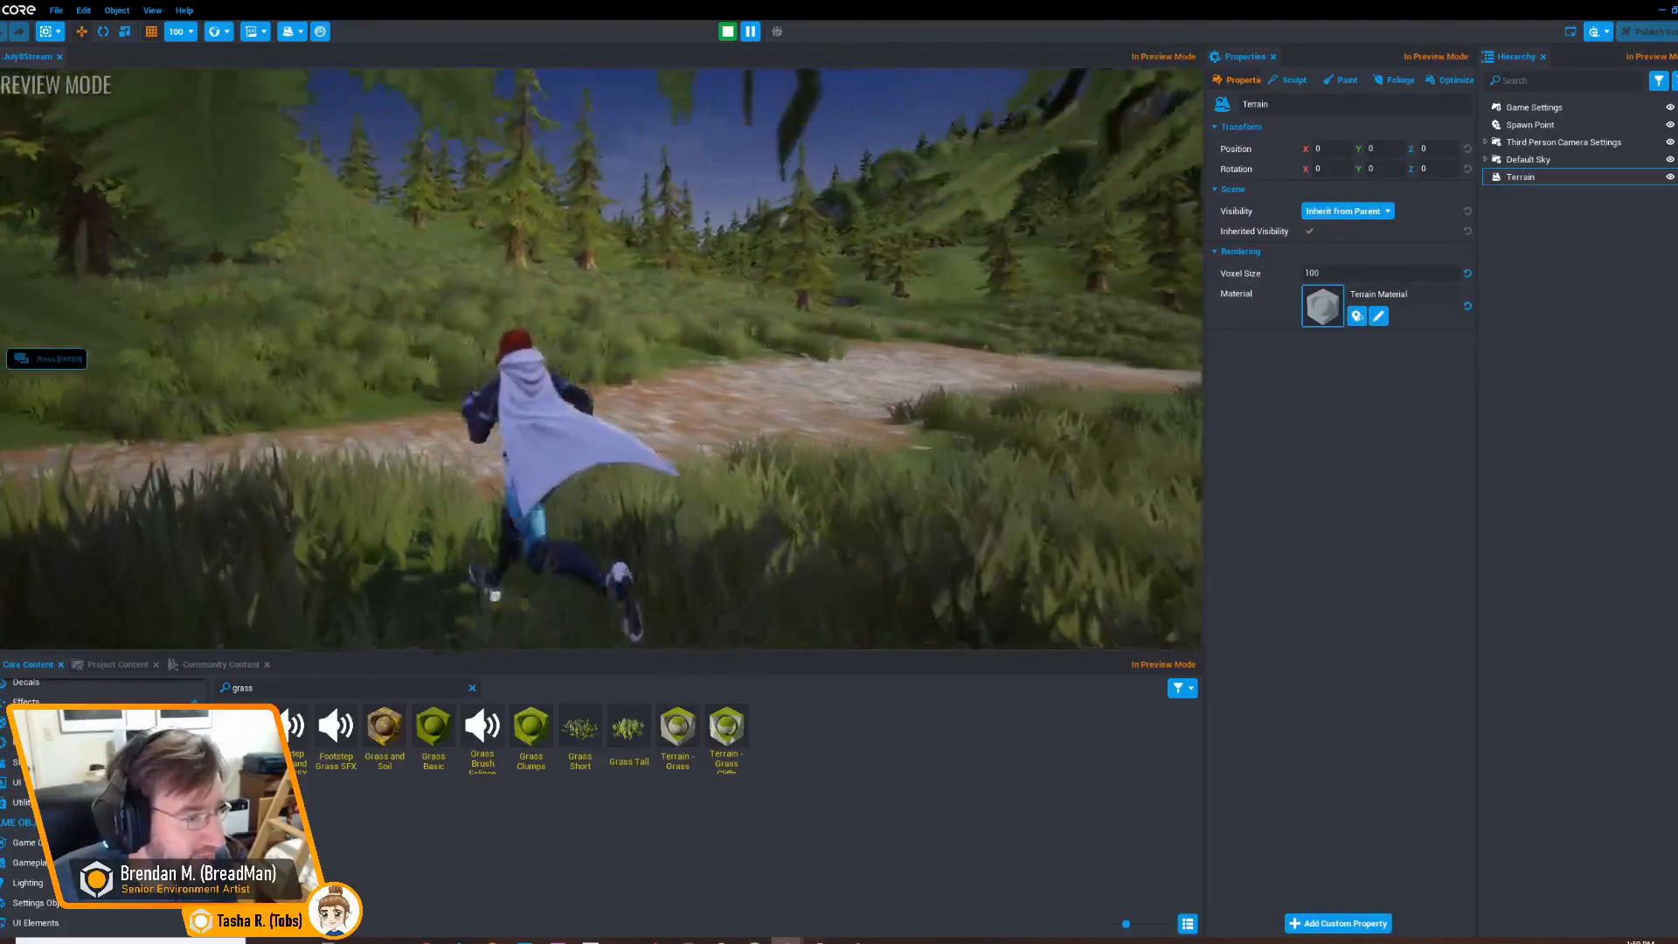
key(=)
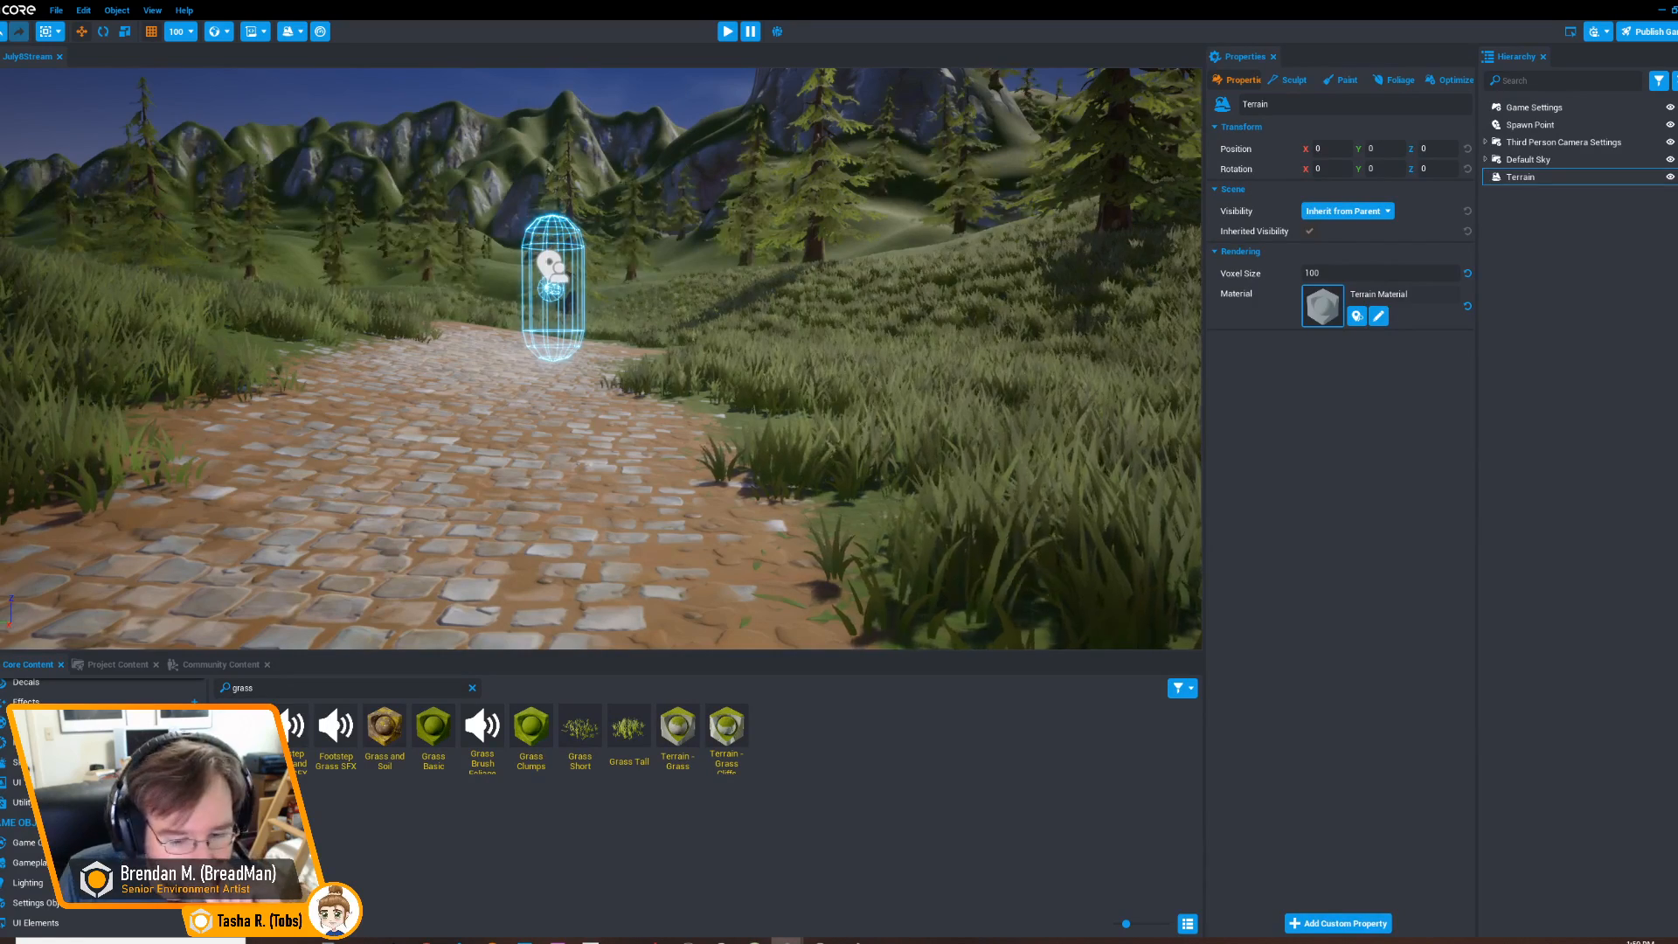
Set the minimum spawn height of the Tree Redwood Medium foliage to 50 m
middle_drag(552, 289, 662, 494)
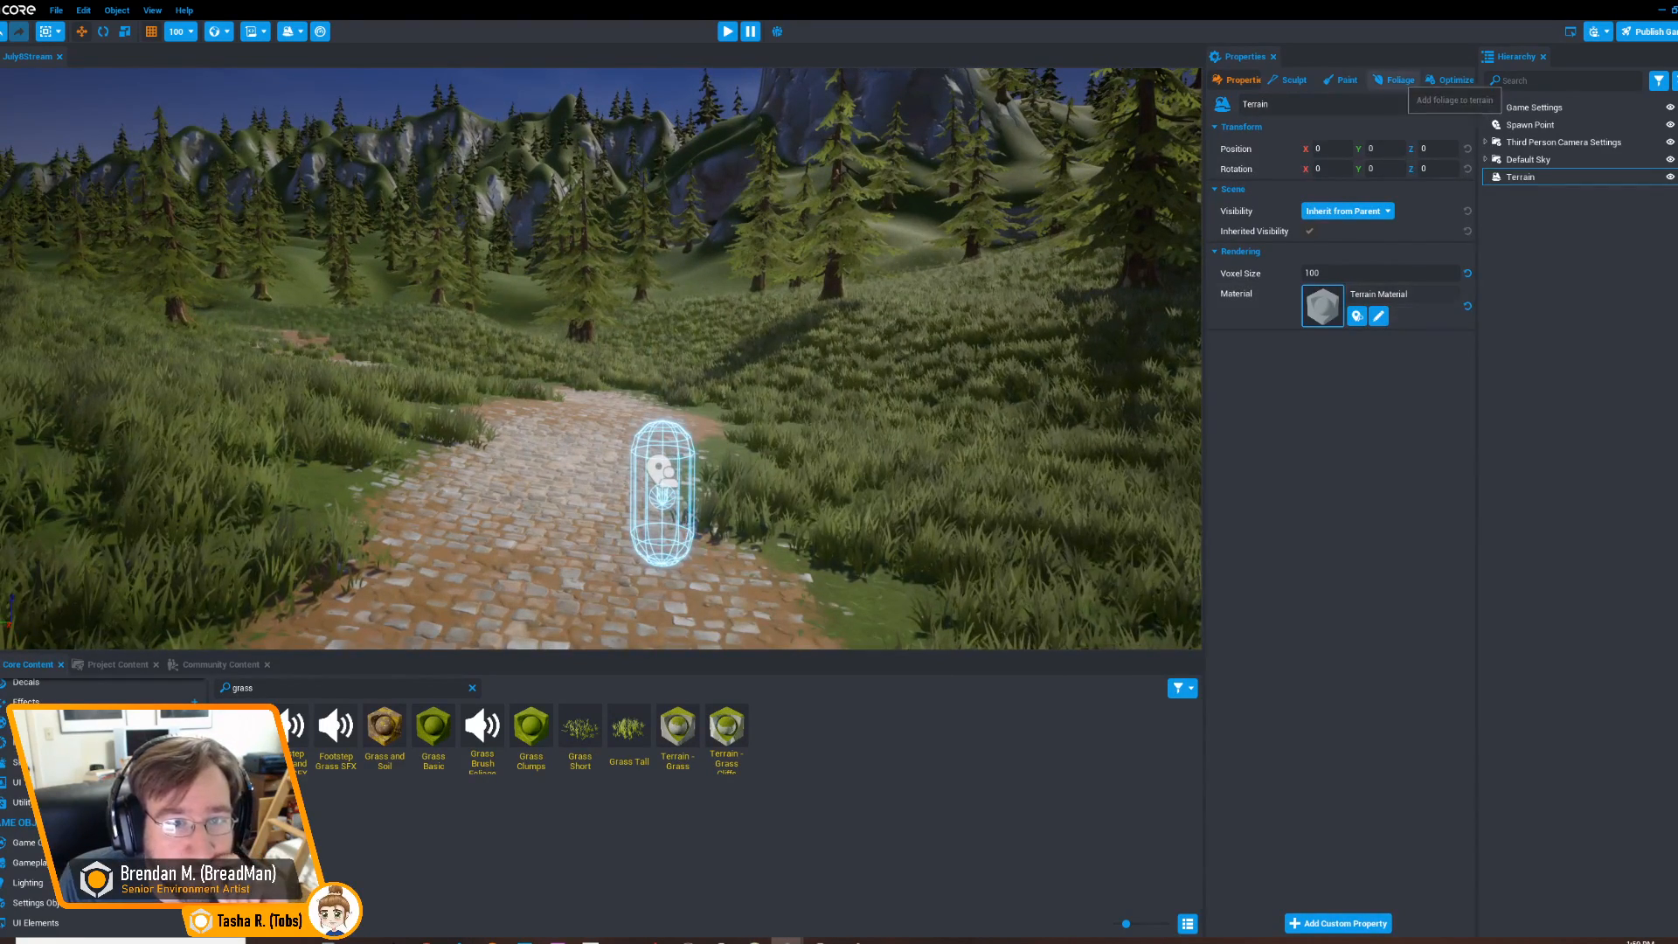
click(1395, 80)
click(1286, 171)
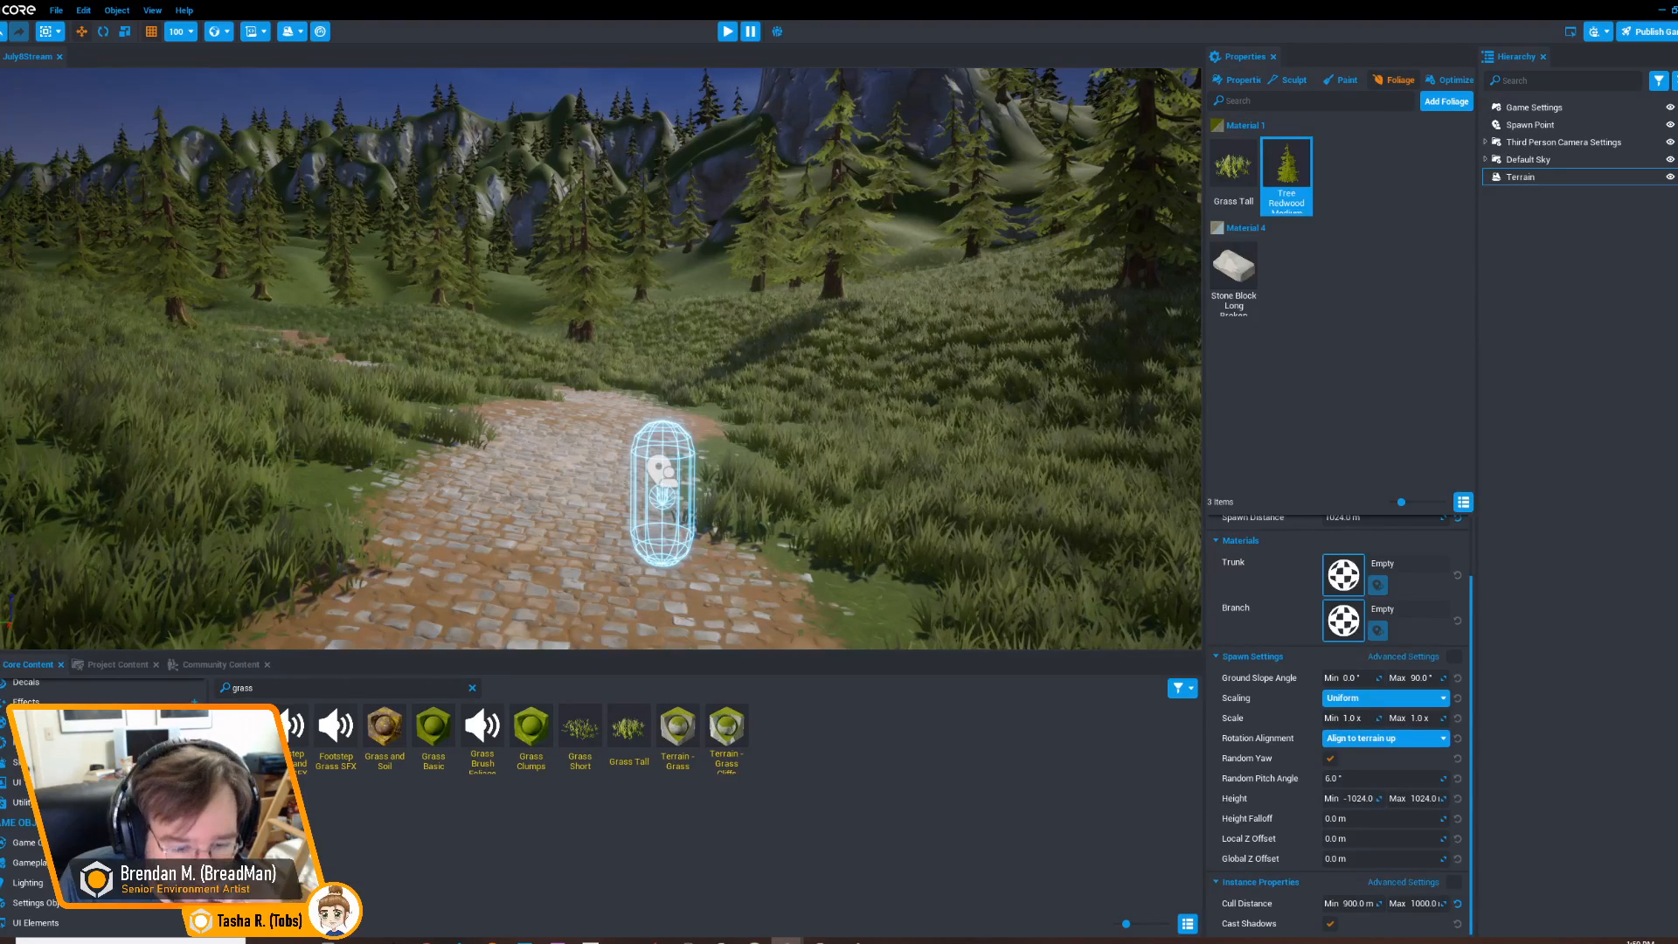
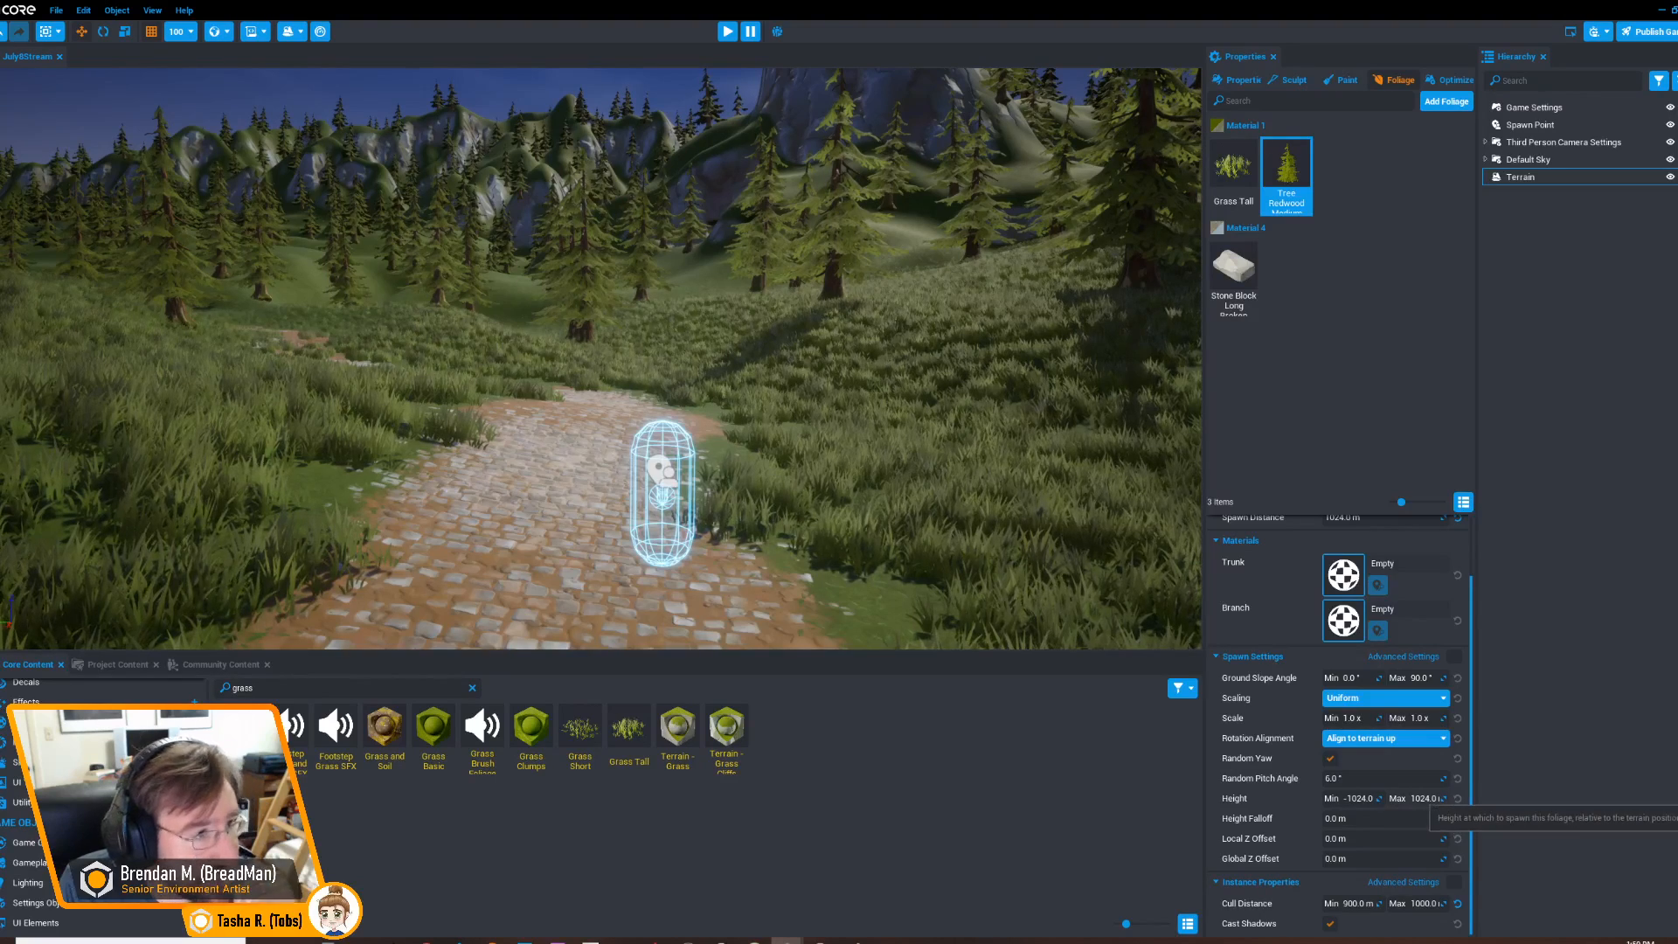
click(1354, 799)
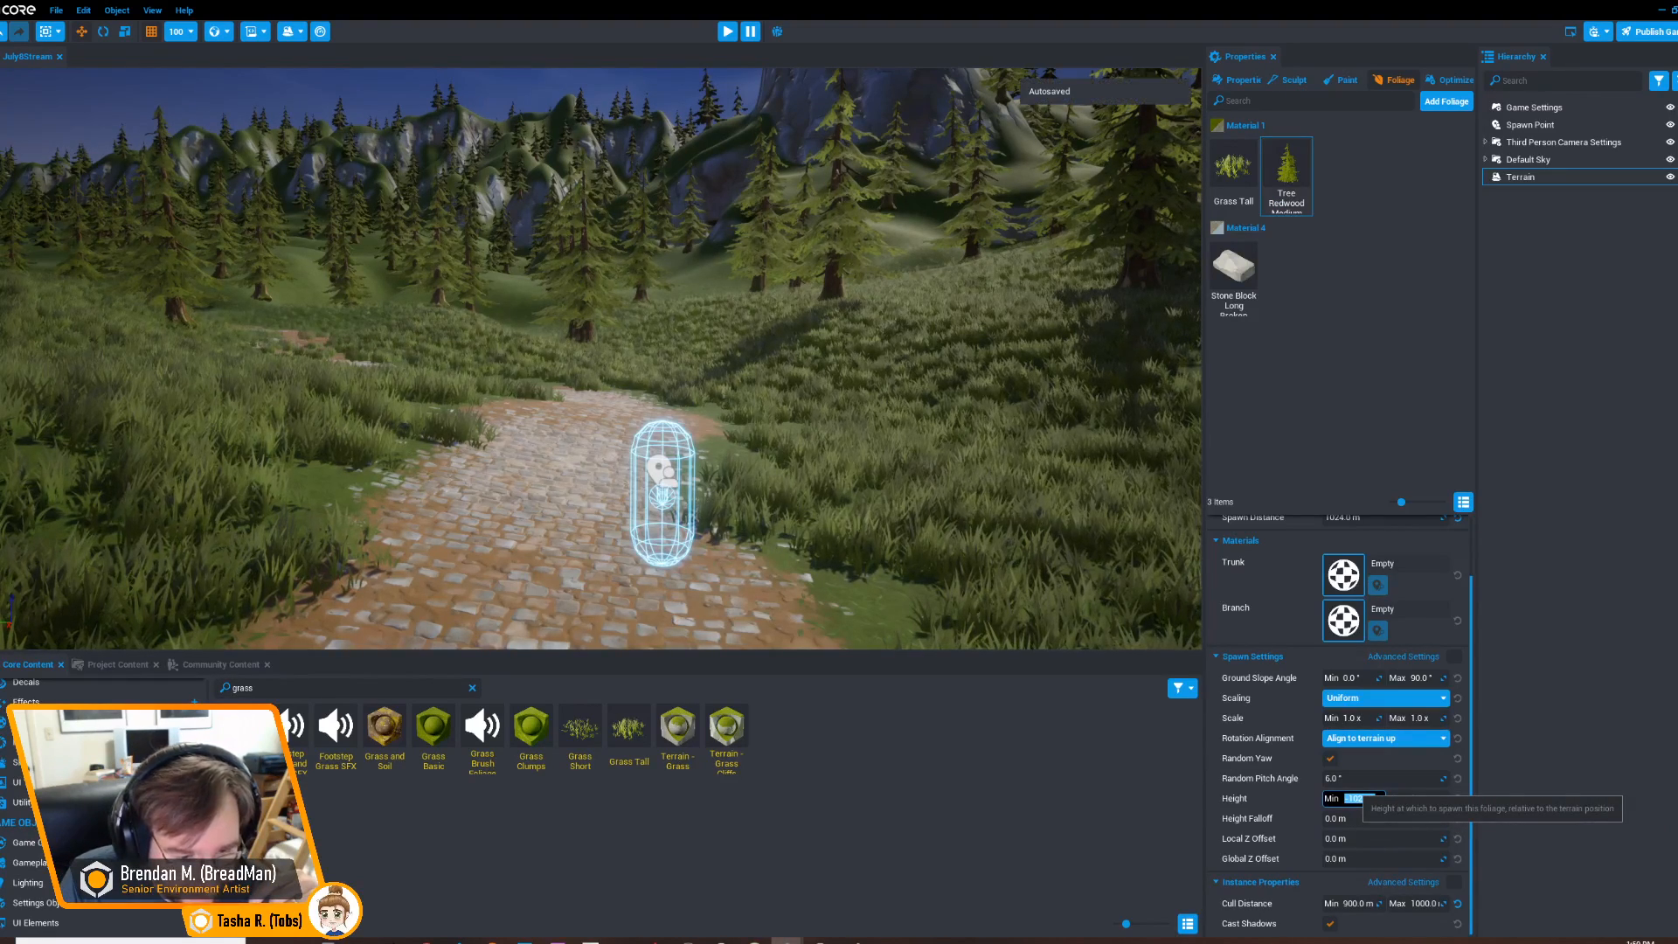
text(50)
key(Return)
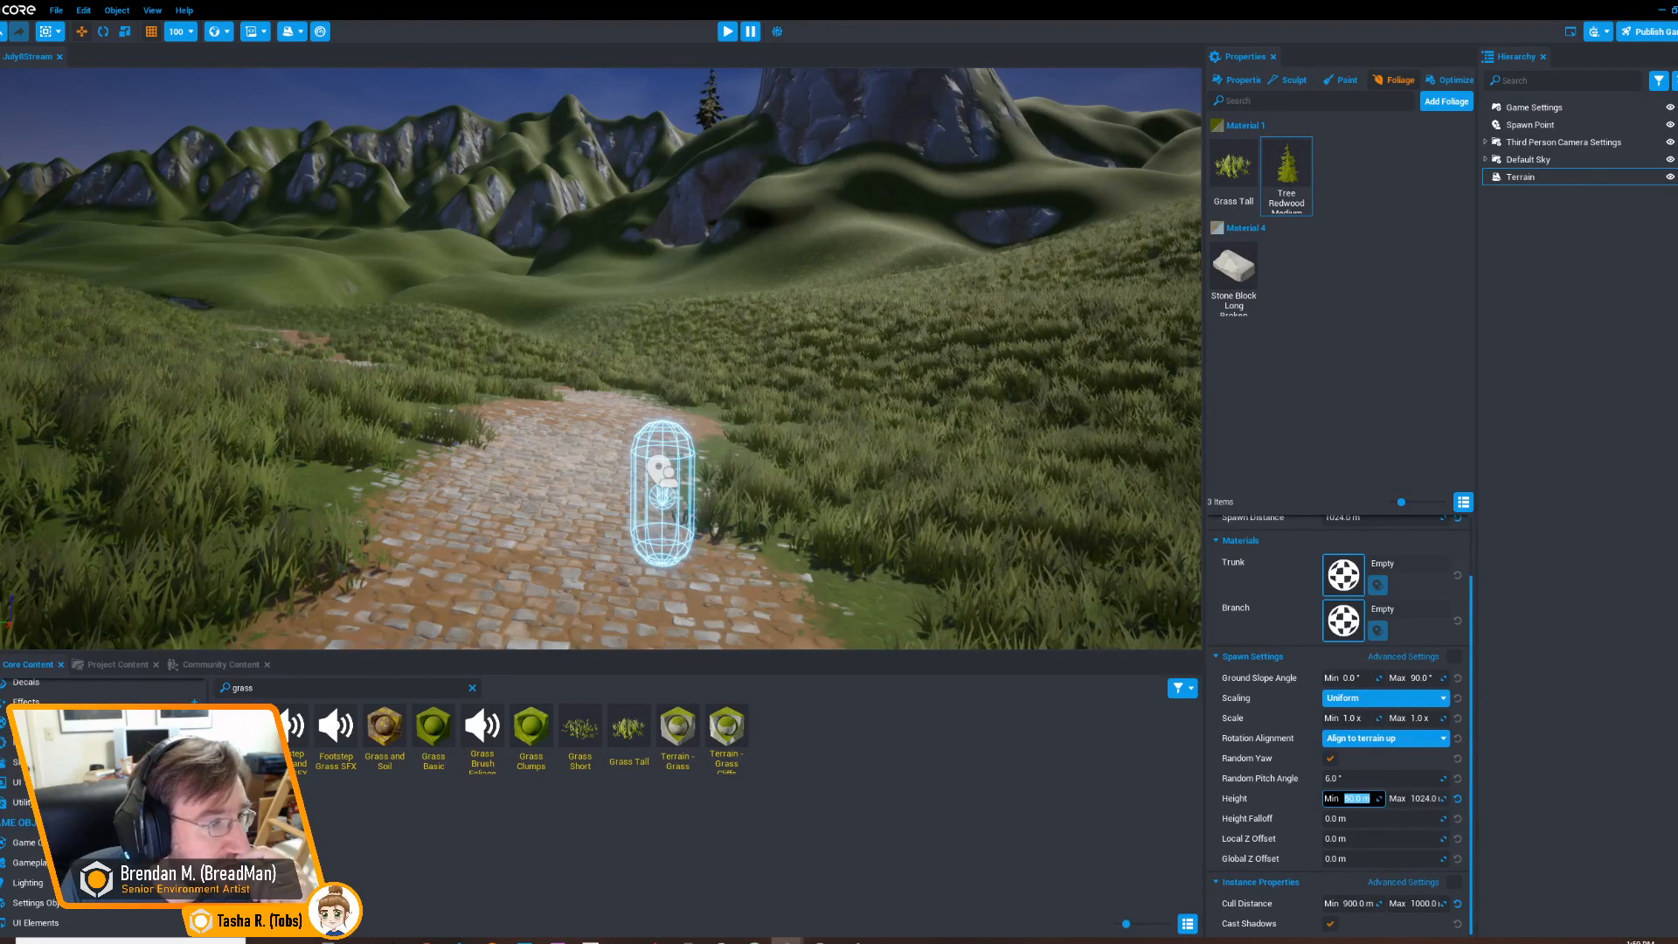
Examine the distribution of the redwood trees across the valley, hills and rocky peaks
key(w)
right_drag(601, 358, 1083, 336)
key(s)
right_drag(751, 350, 96, 348)
key(w)
right_drag(603, 350, 87, 340)
right_drag(603, 350, 639, 299)
key(w)
key(s)
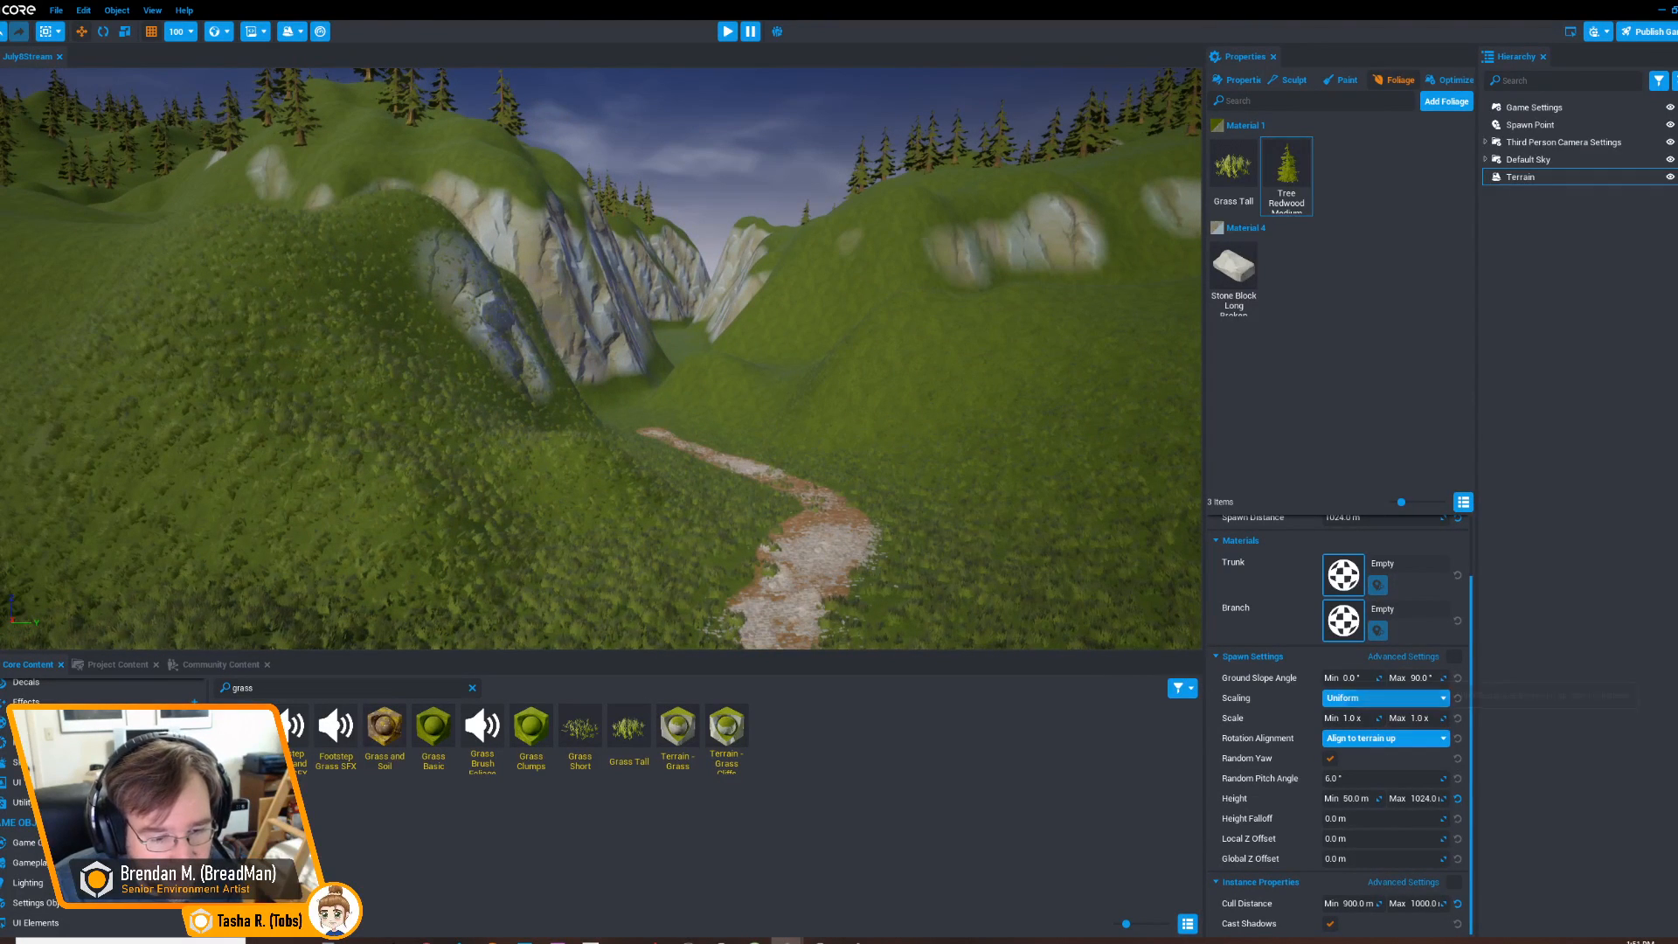
right_drag(699, 367, 806, 313)
key(w)
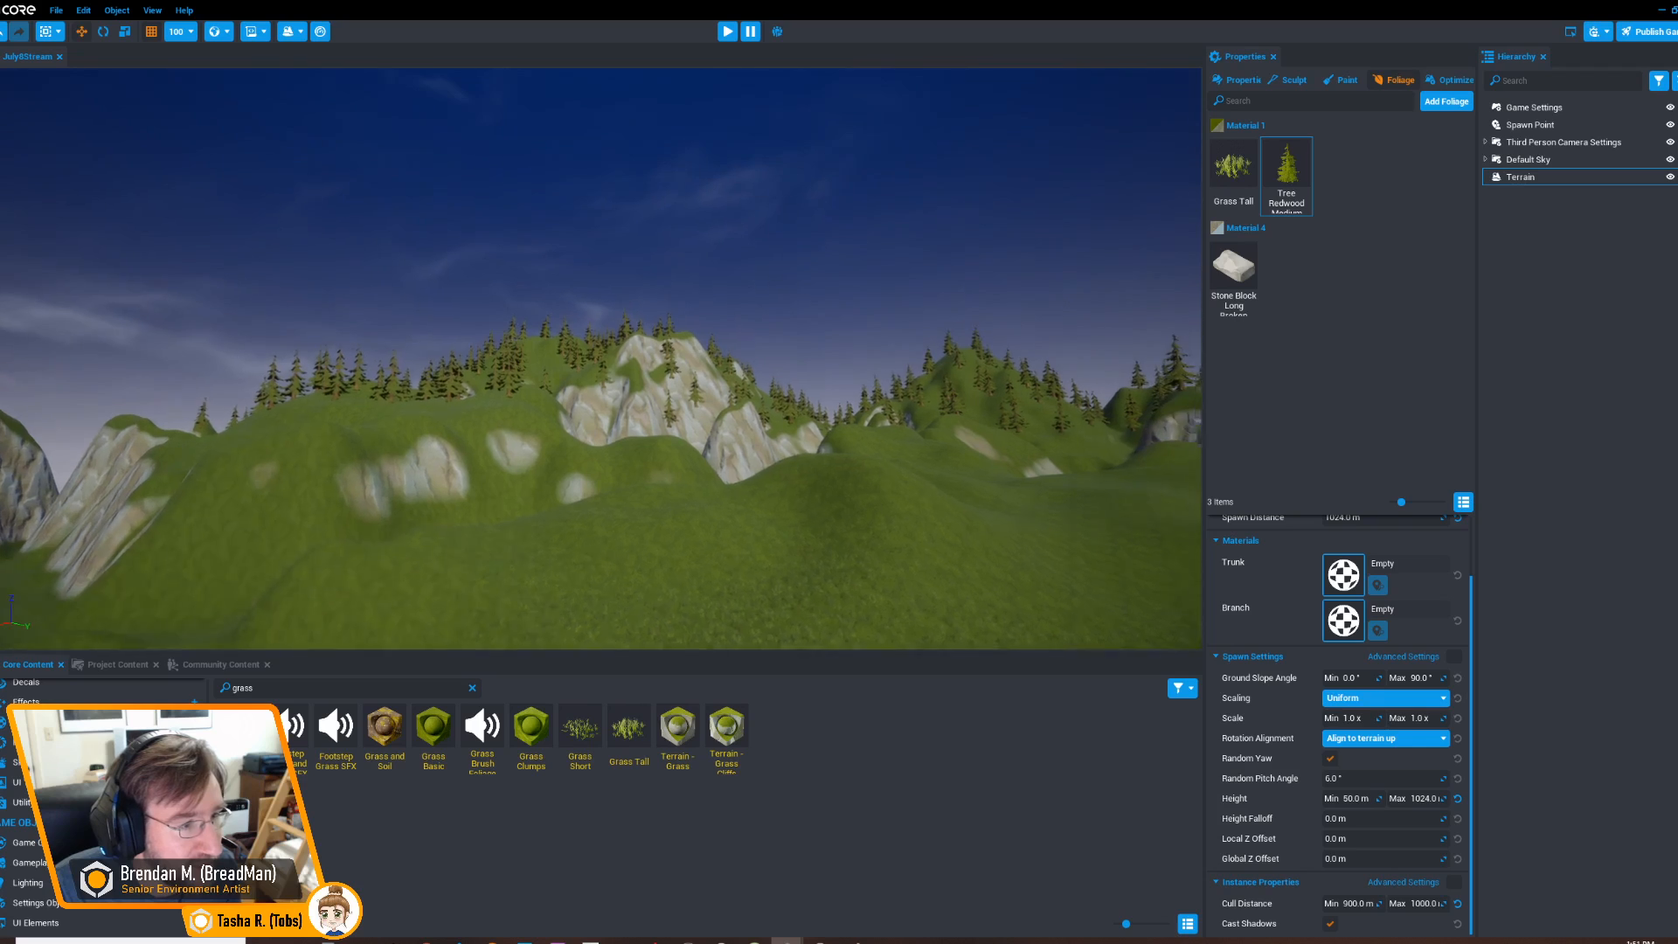
key(w)
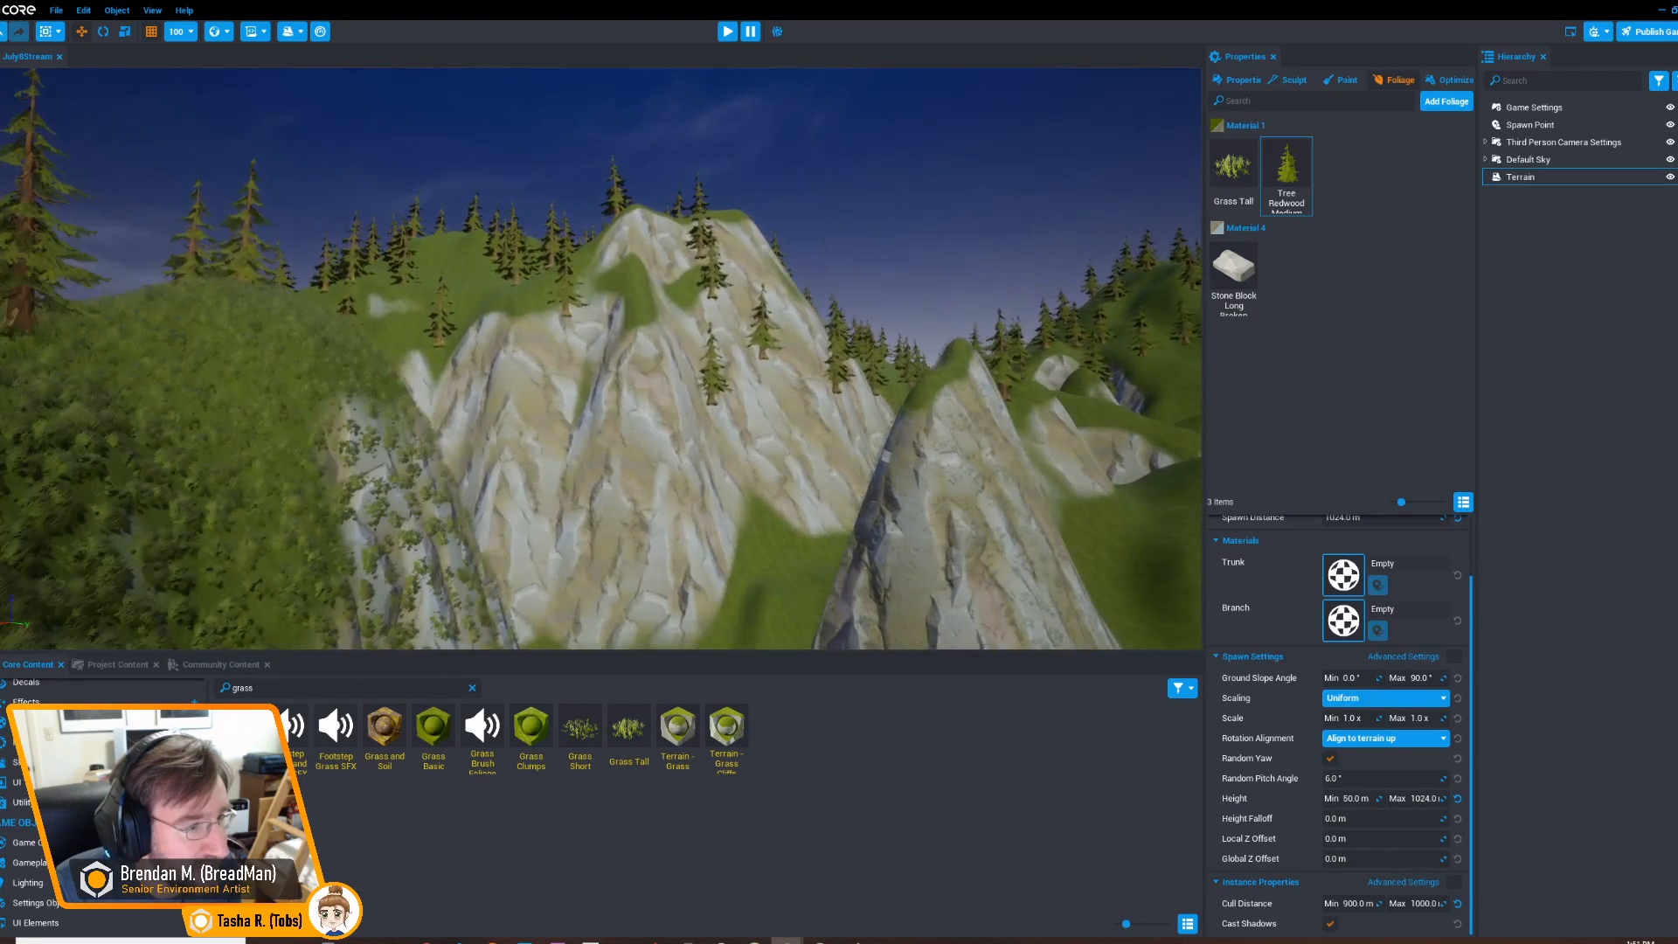
Set the redwood trees' maximum ground slope angle to 45°
key(s)
click(1420, 678)
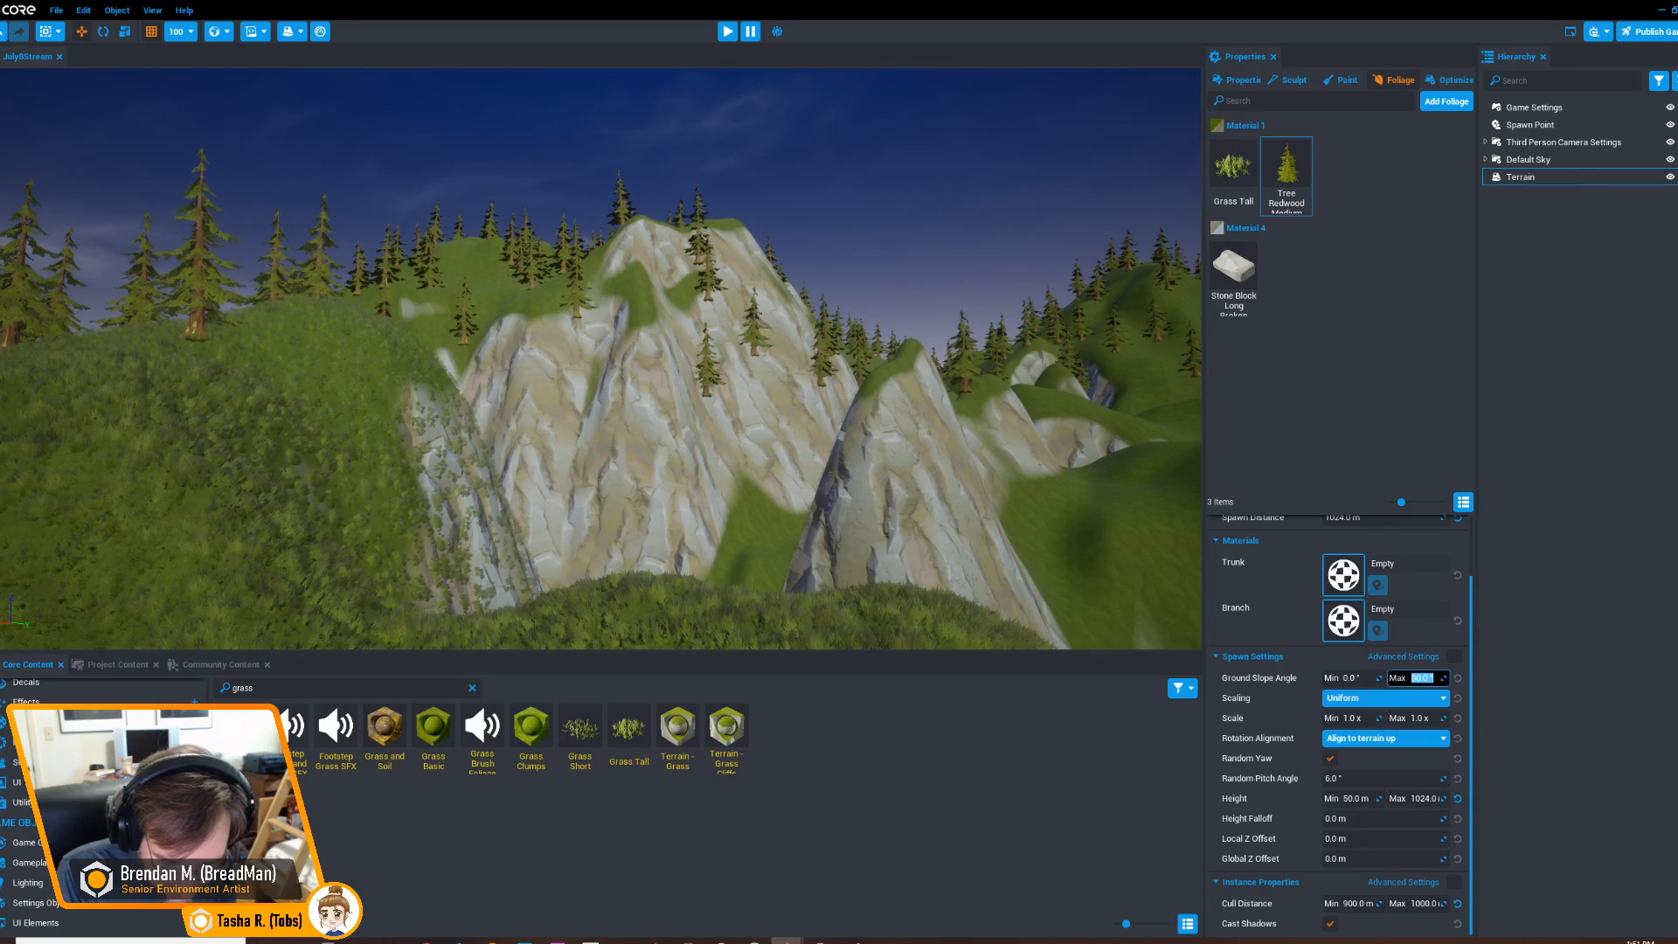
text(45)
key(Return)
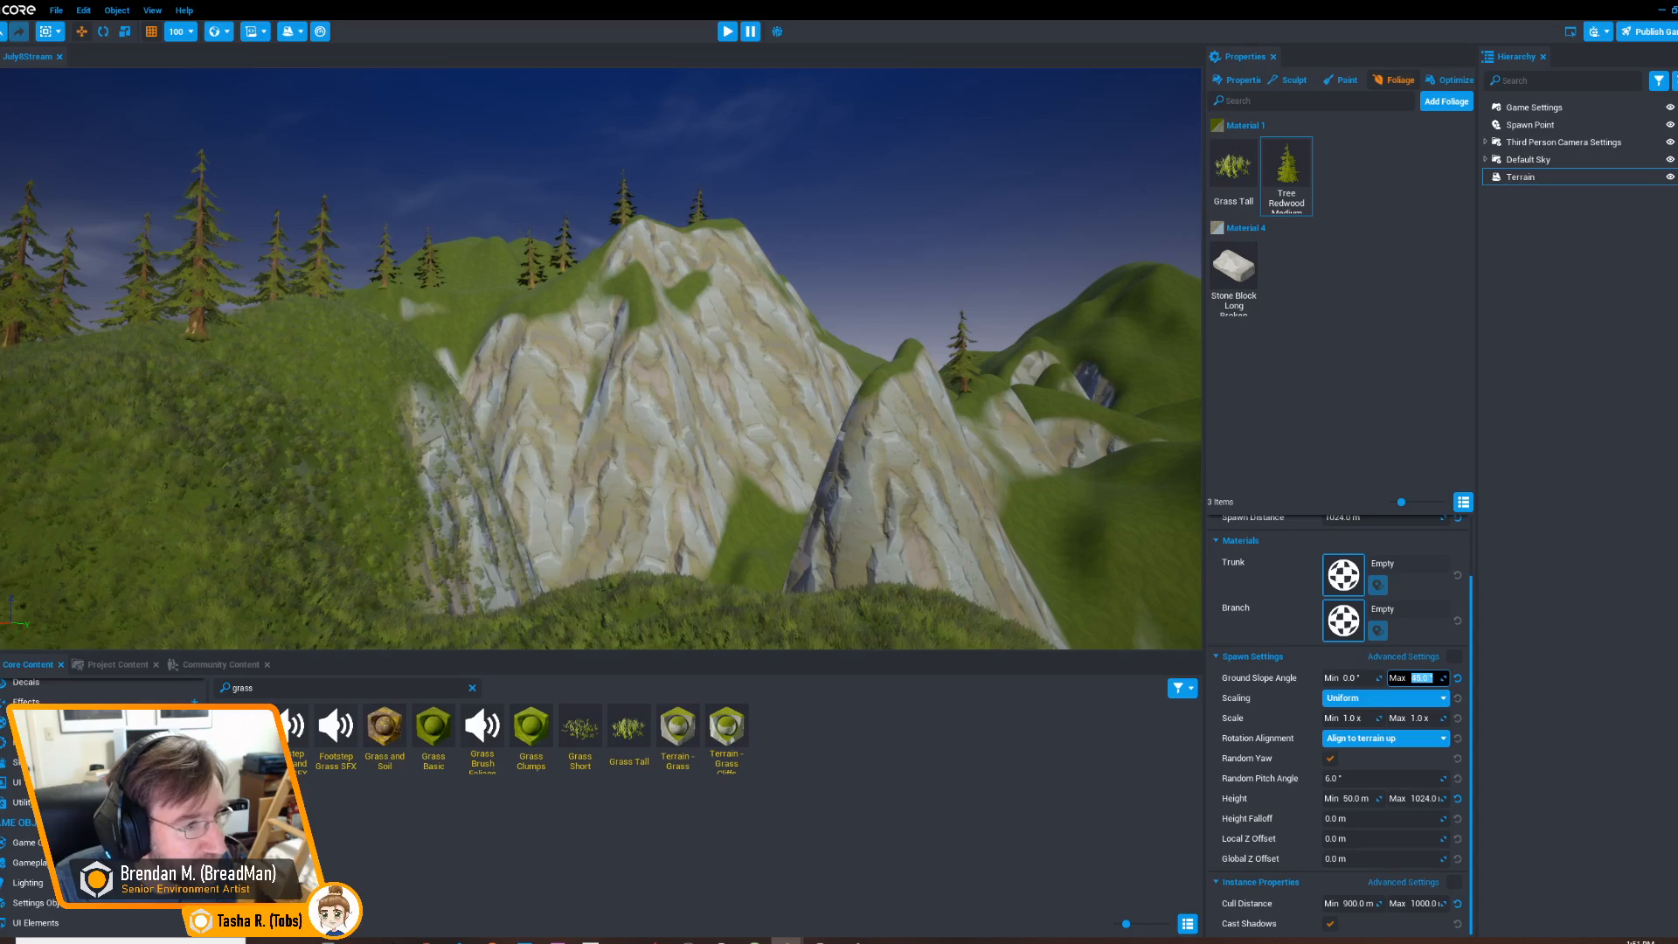
Set the redwood trees' scale range to a minimum of 0.8x and a maximum of 1.2x
key(s)
right_drag(664, 350, 467, 376)
key(a)
key(s)
key(w)
key(w)
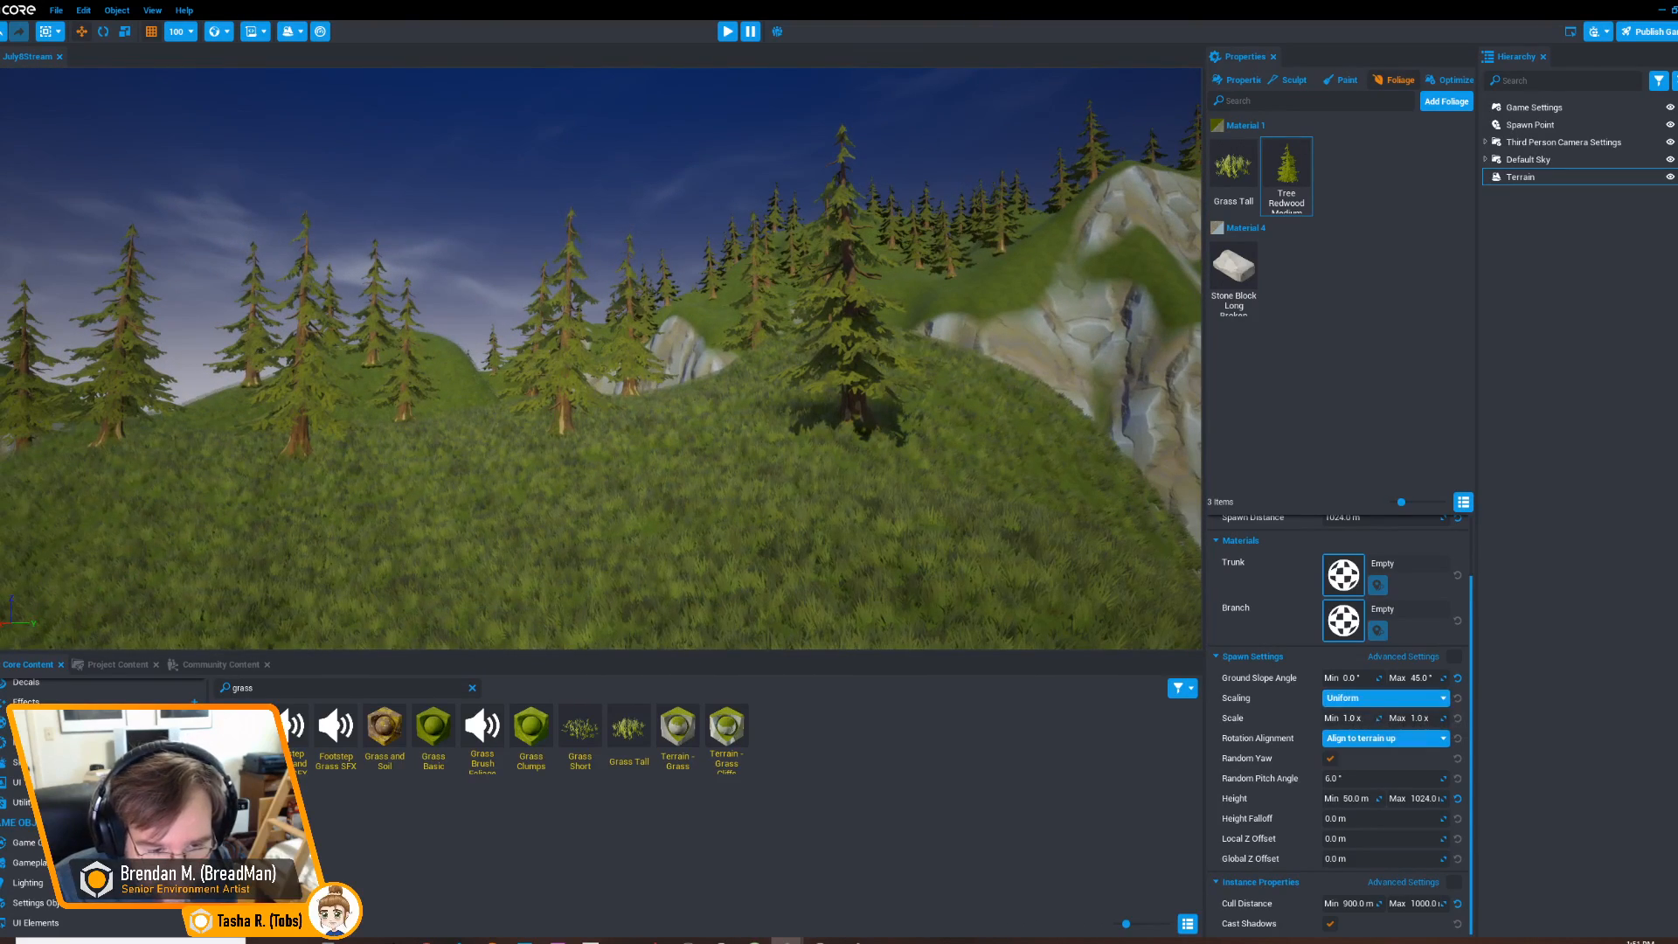
click(1350, 717)
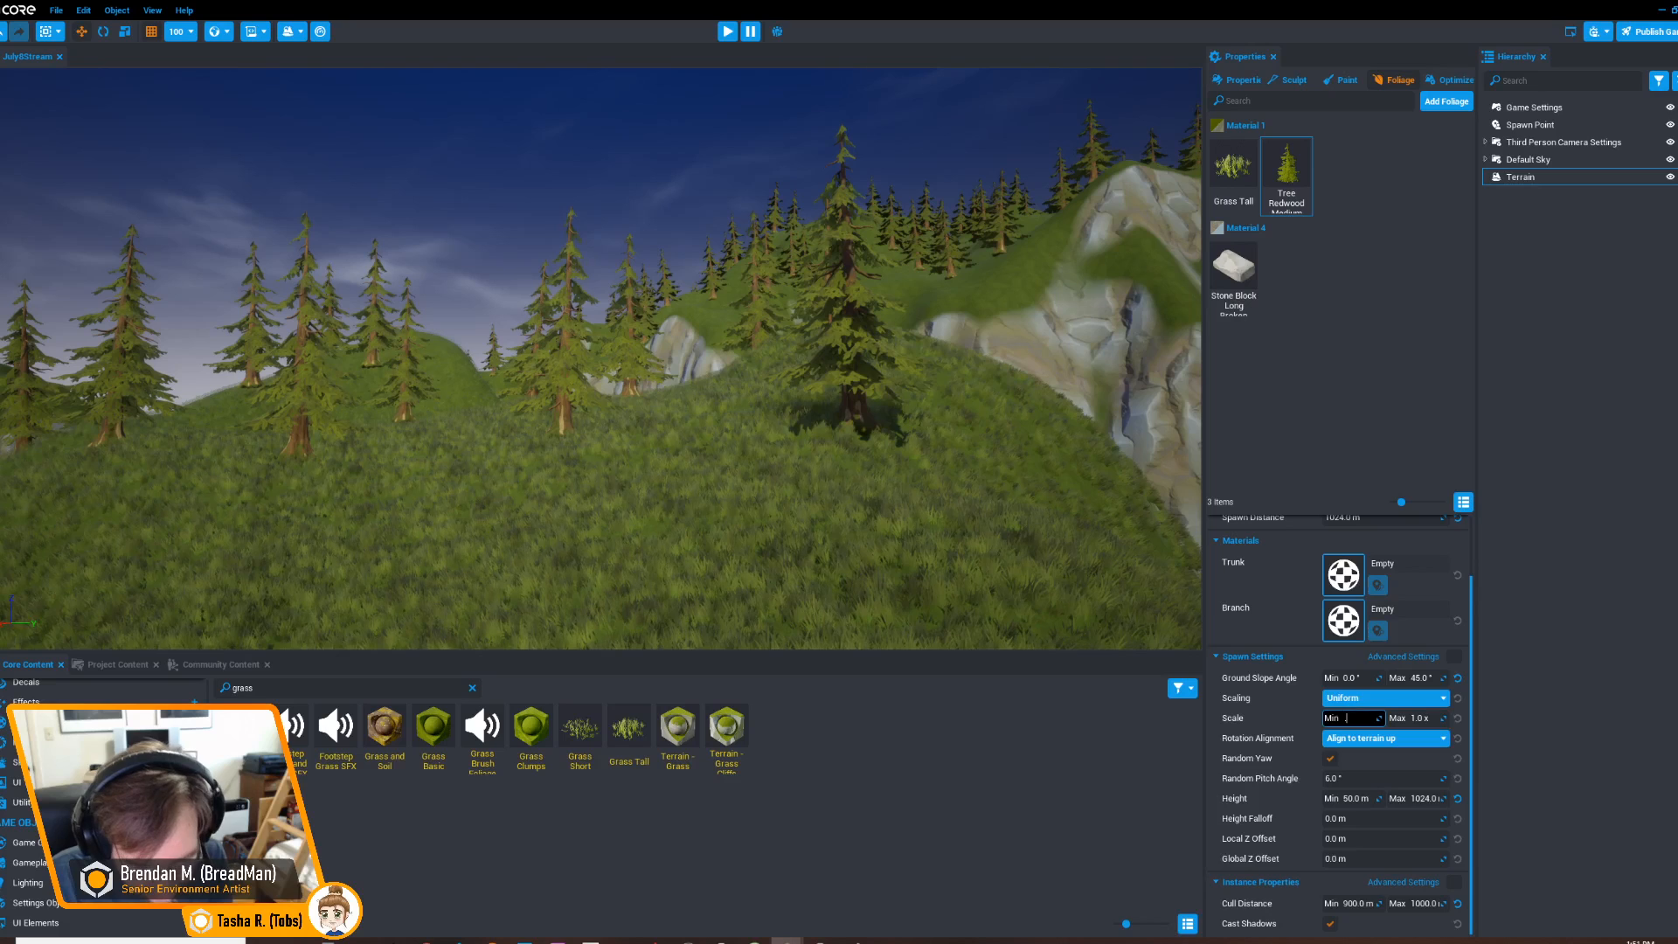
key(Tab)
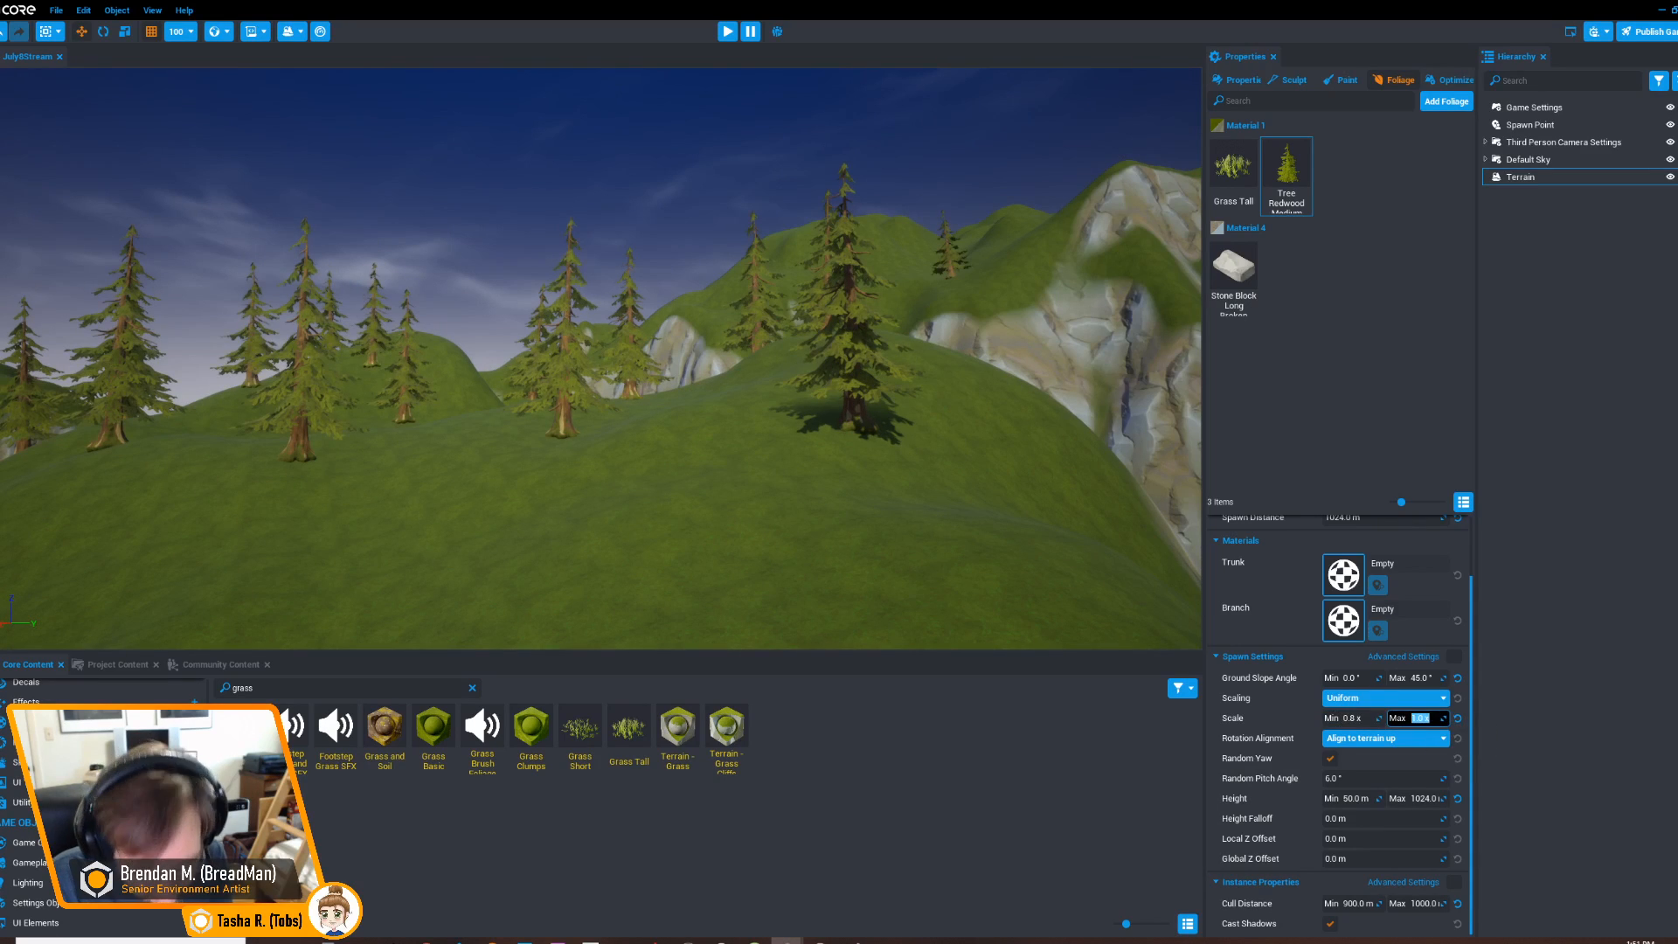
key(Return)
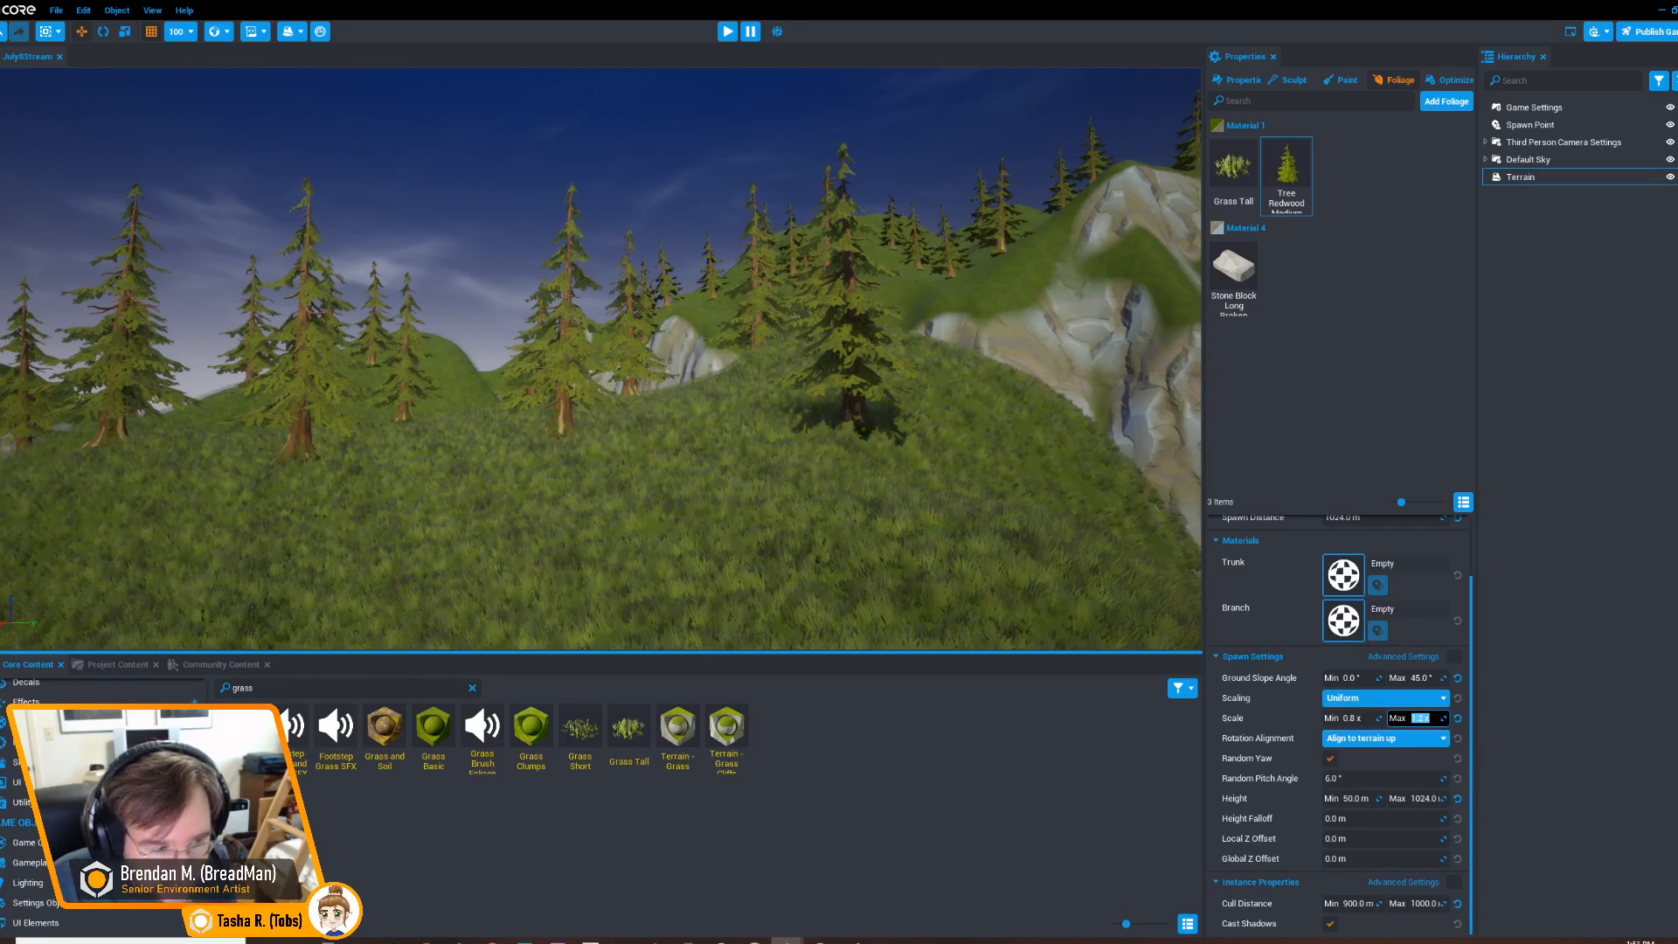
Try a local Z offset of -1 m for the redwood trees, checking a trunk base on the slope
right_drag(664, 358, 293, 350)
key(w)
key(w)
key(w)
key(w)
key(s)
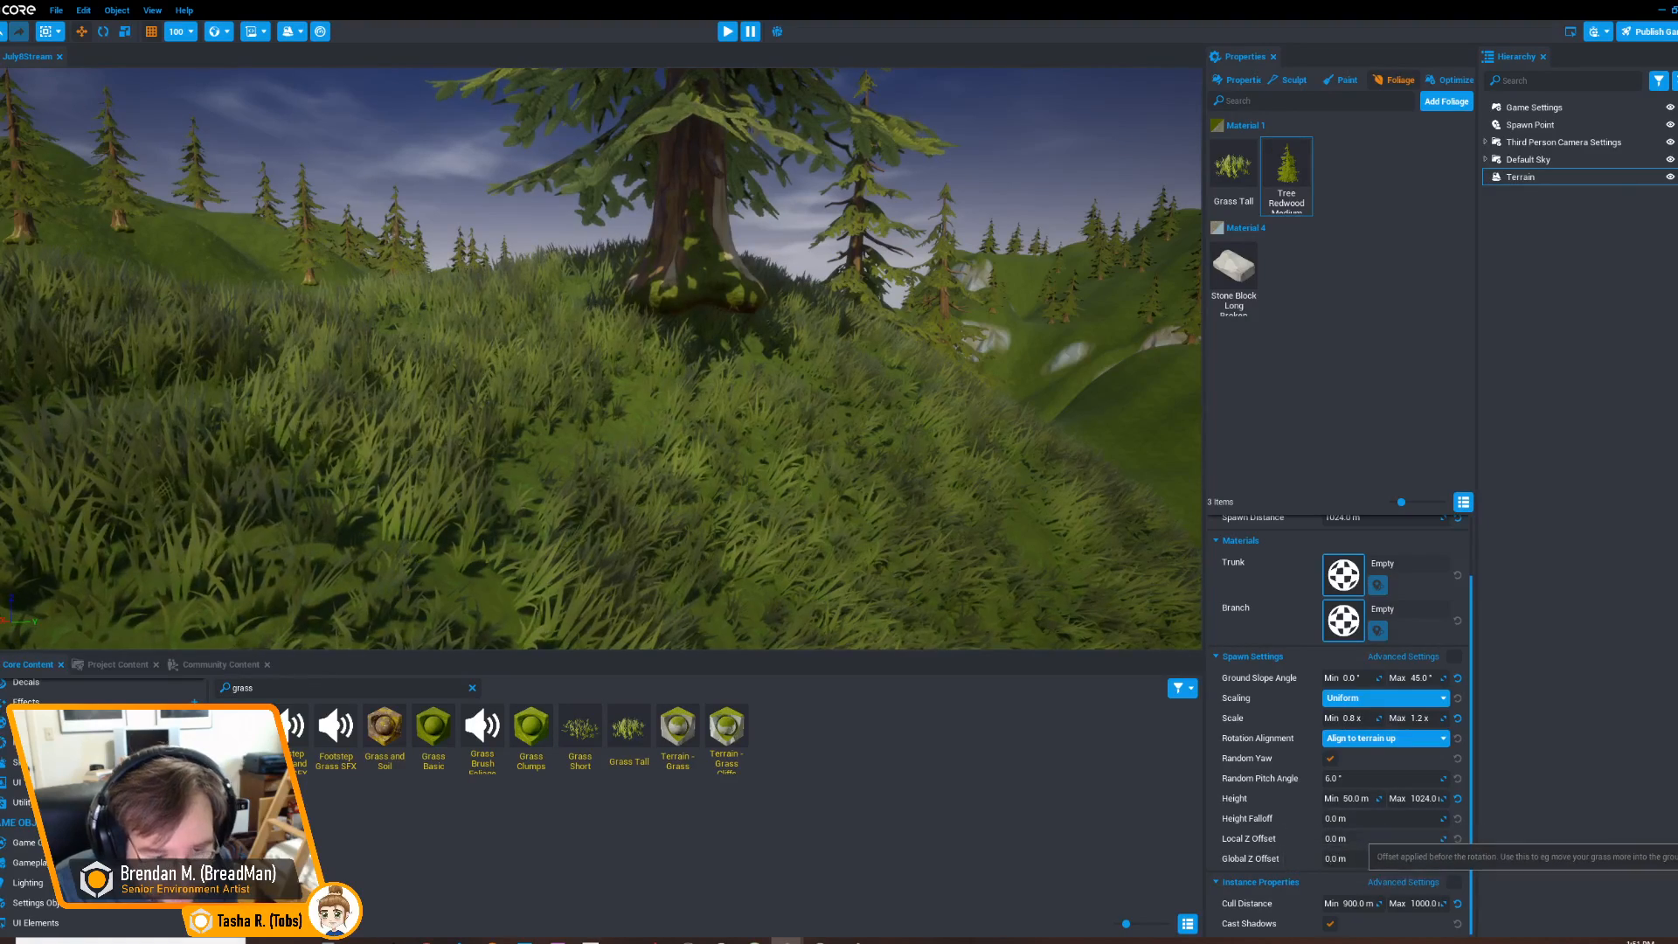
click(1358, 839)
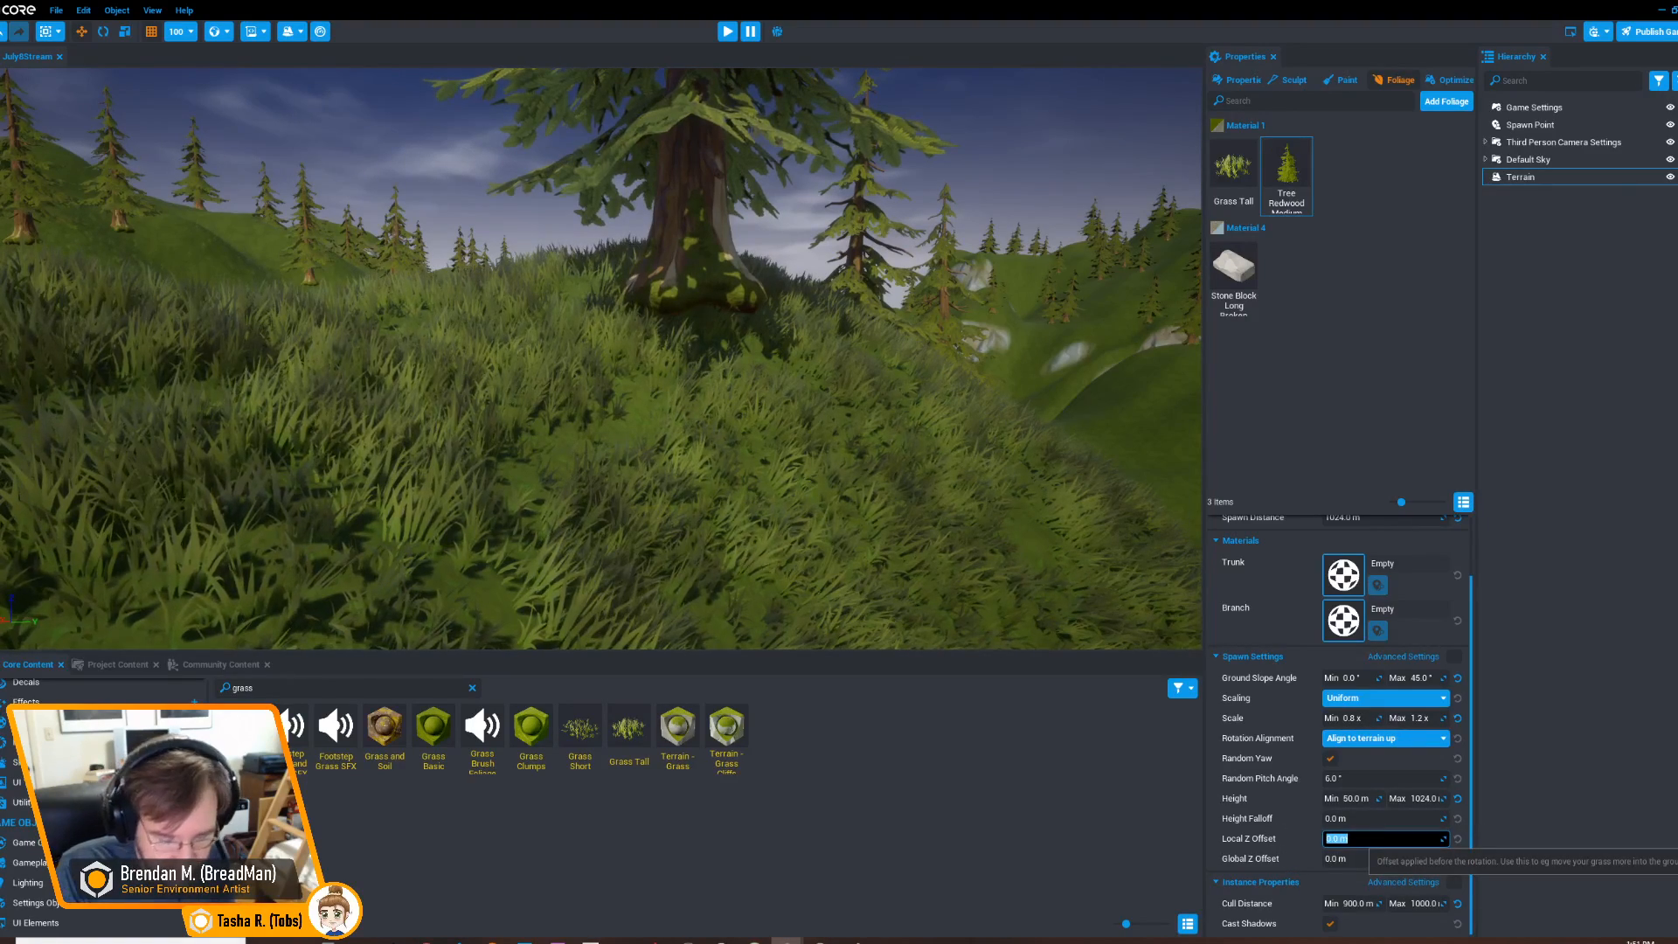
key(Return)
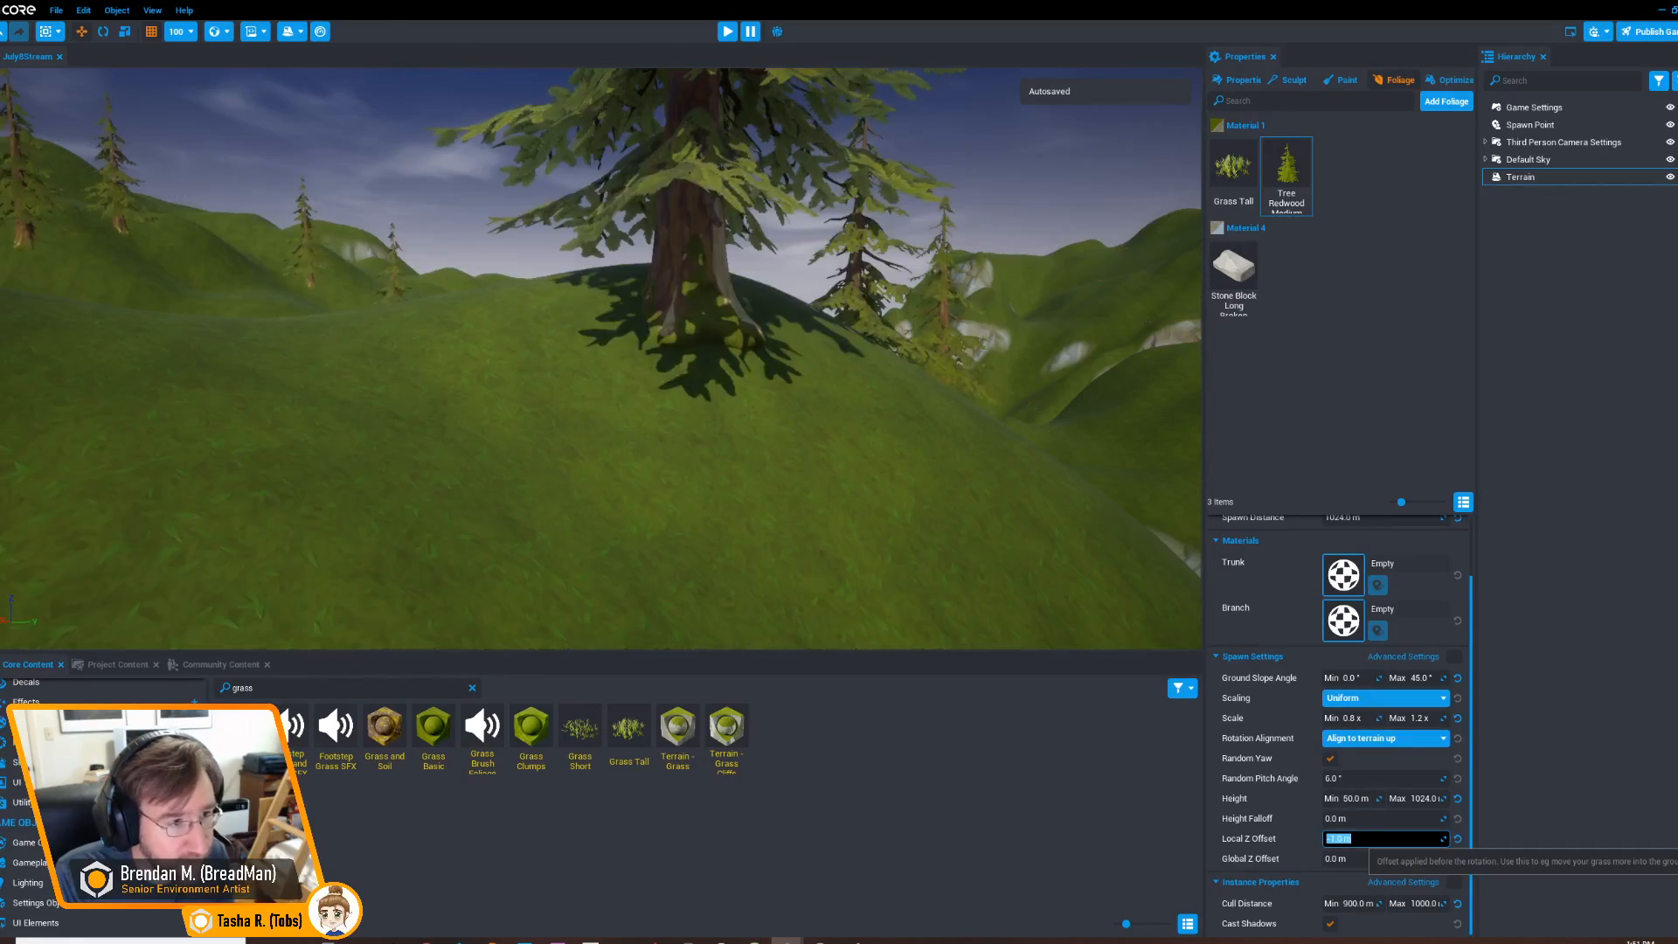
Set the redwood trees' local Z offset to -1.5 m
right_drag(874, 367, 612, 362)
key(w)
key(s)
key(w)
key(w)
key(w)
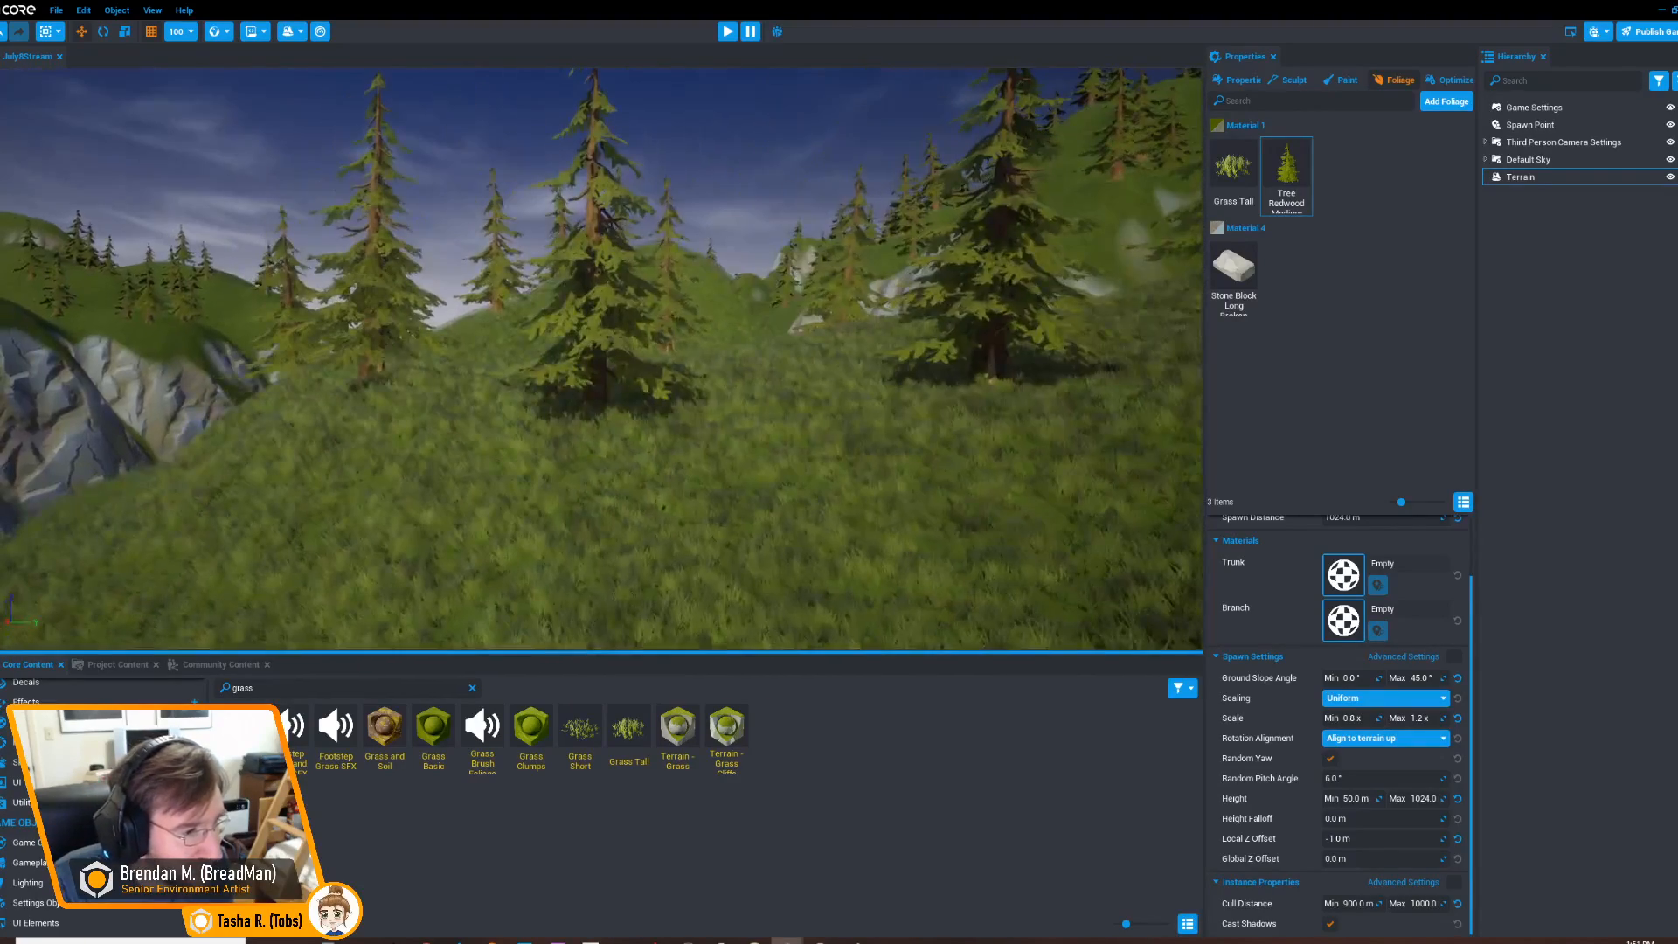
click(1358, 839)
text(-1.5)
key(Return)
Try a maximum ground slope angle of 45° for the Grass Tall foliage on the rocky hillside
right_drag(664, 363, 332, 358)
key(w)
right_drag(664, 358, 734, 314)
key(w)
key(s)
key(w)
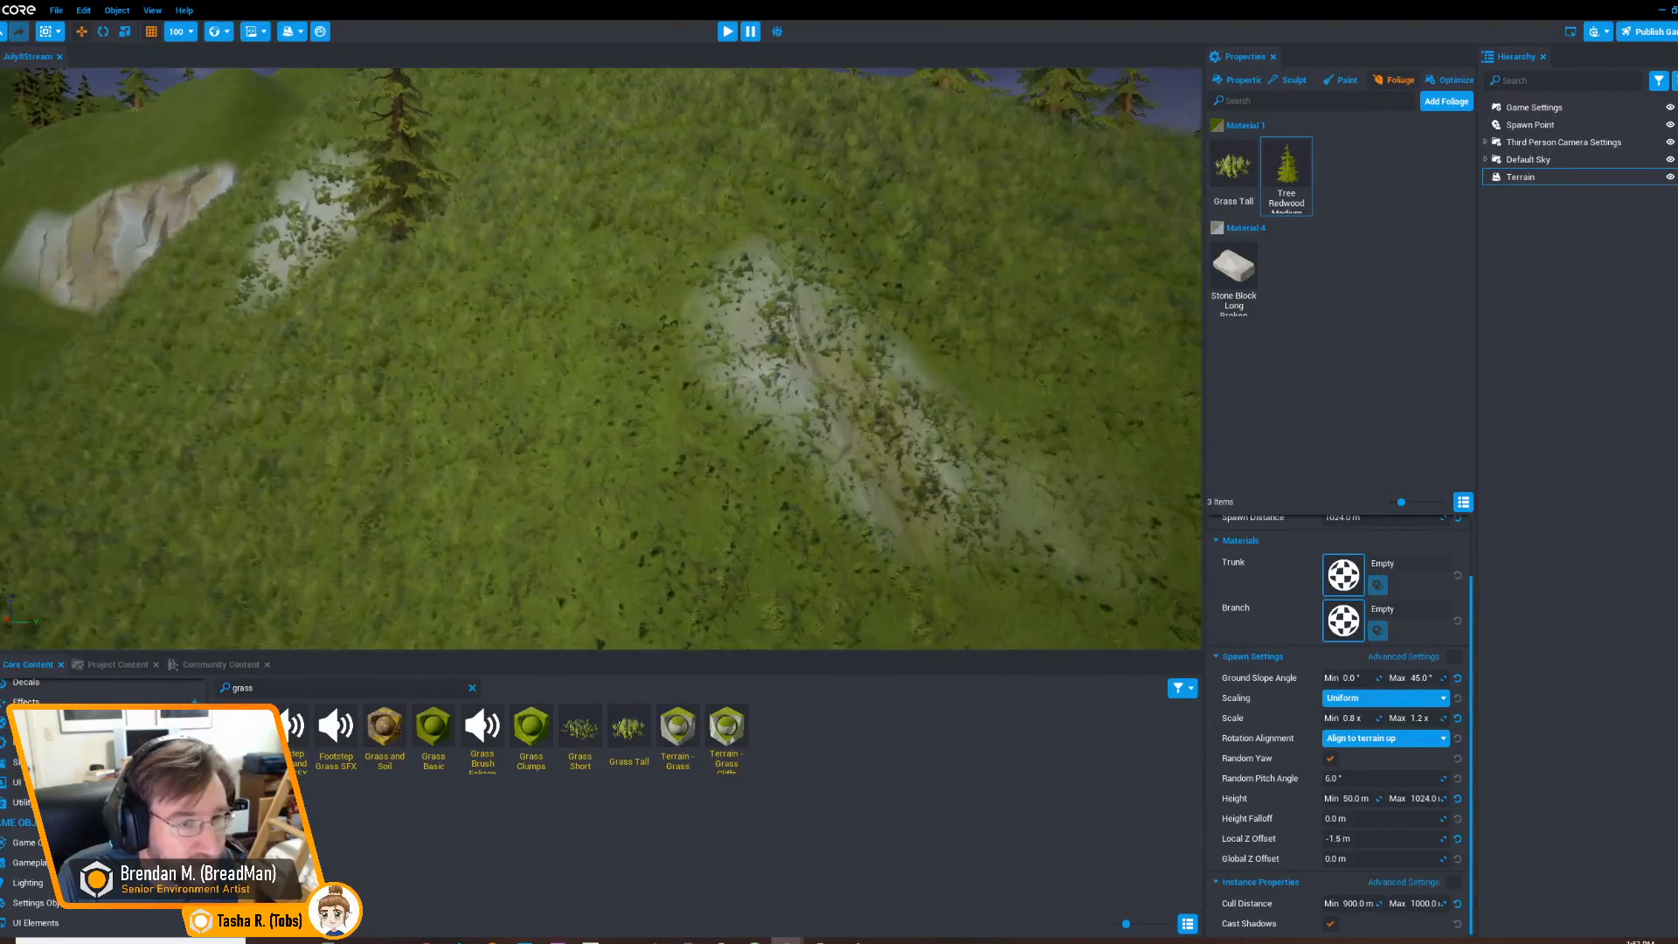
click(1233, 174)
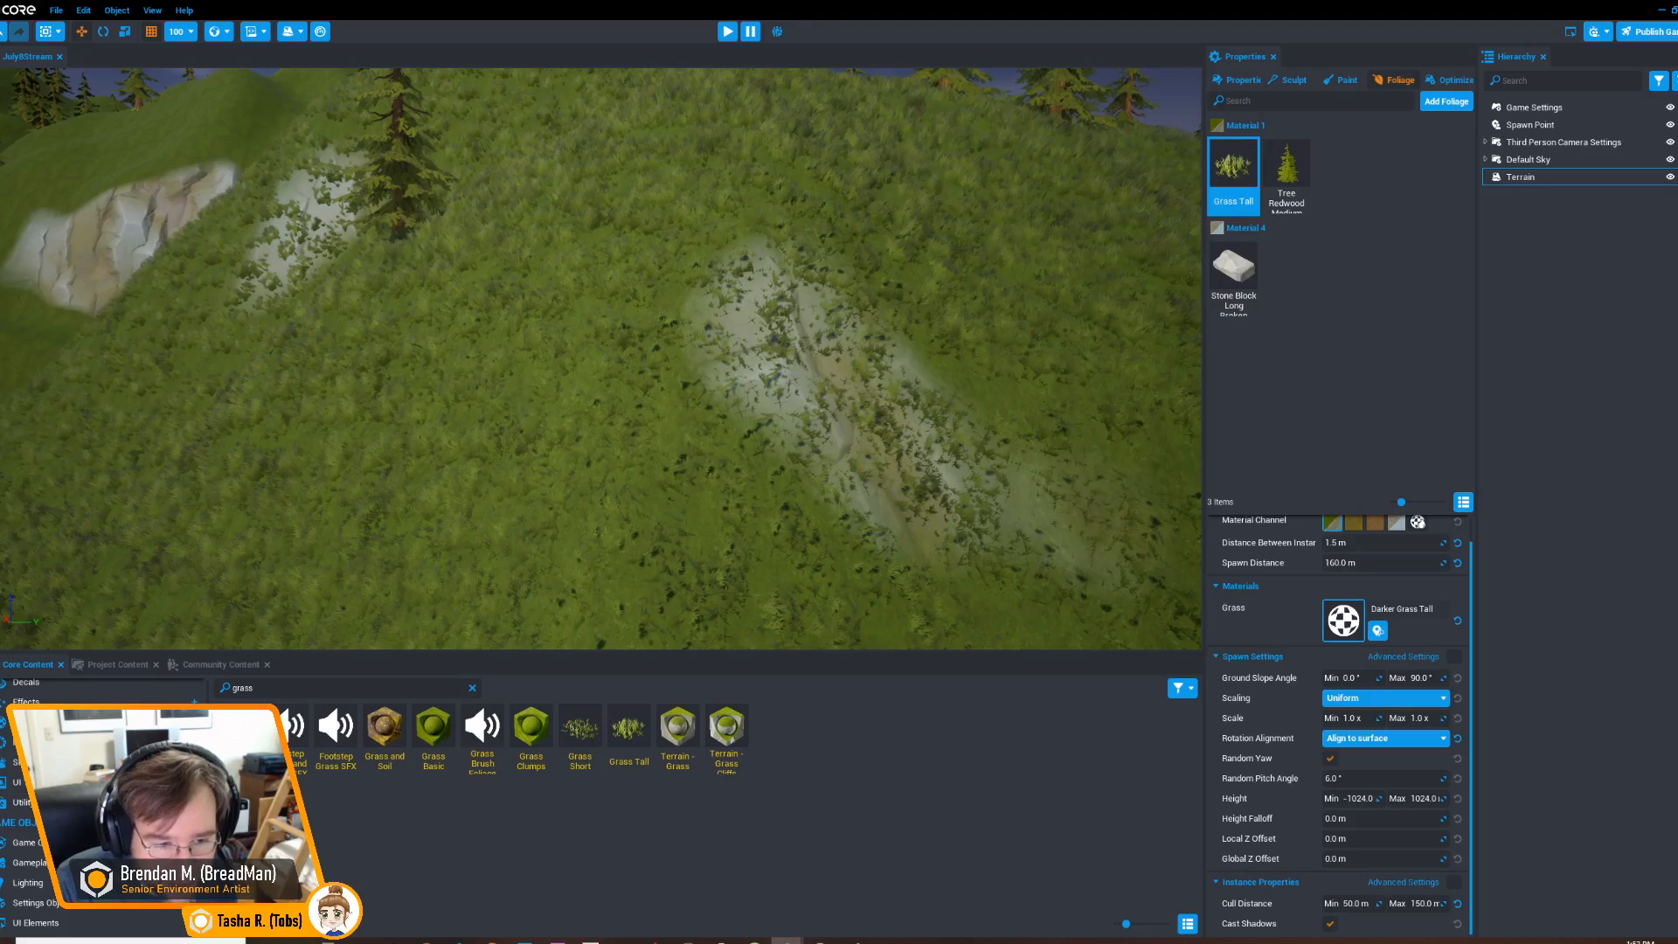
click(1420, 678)
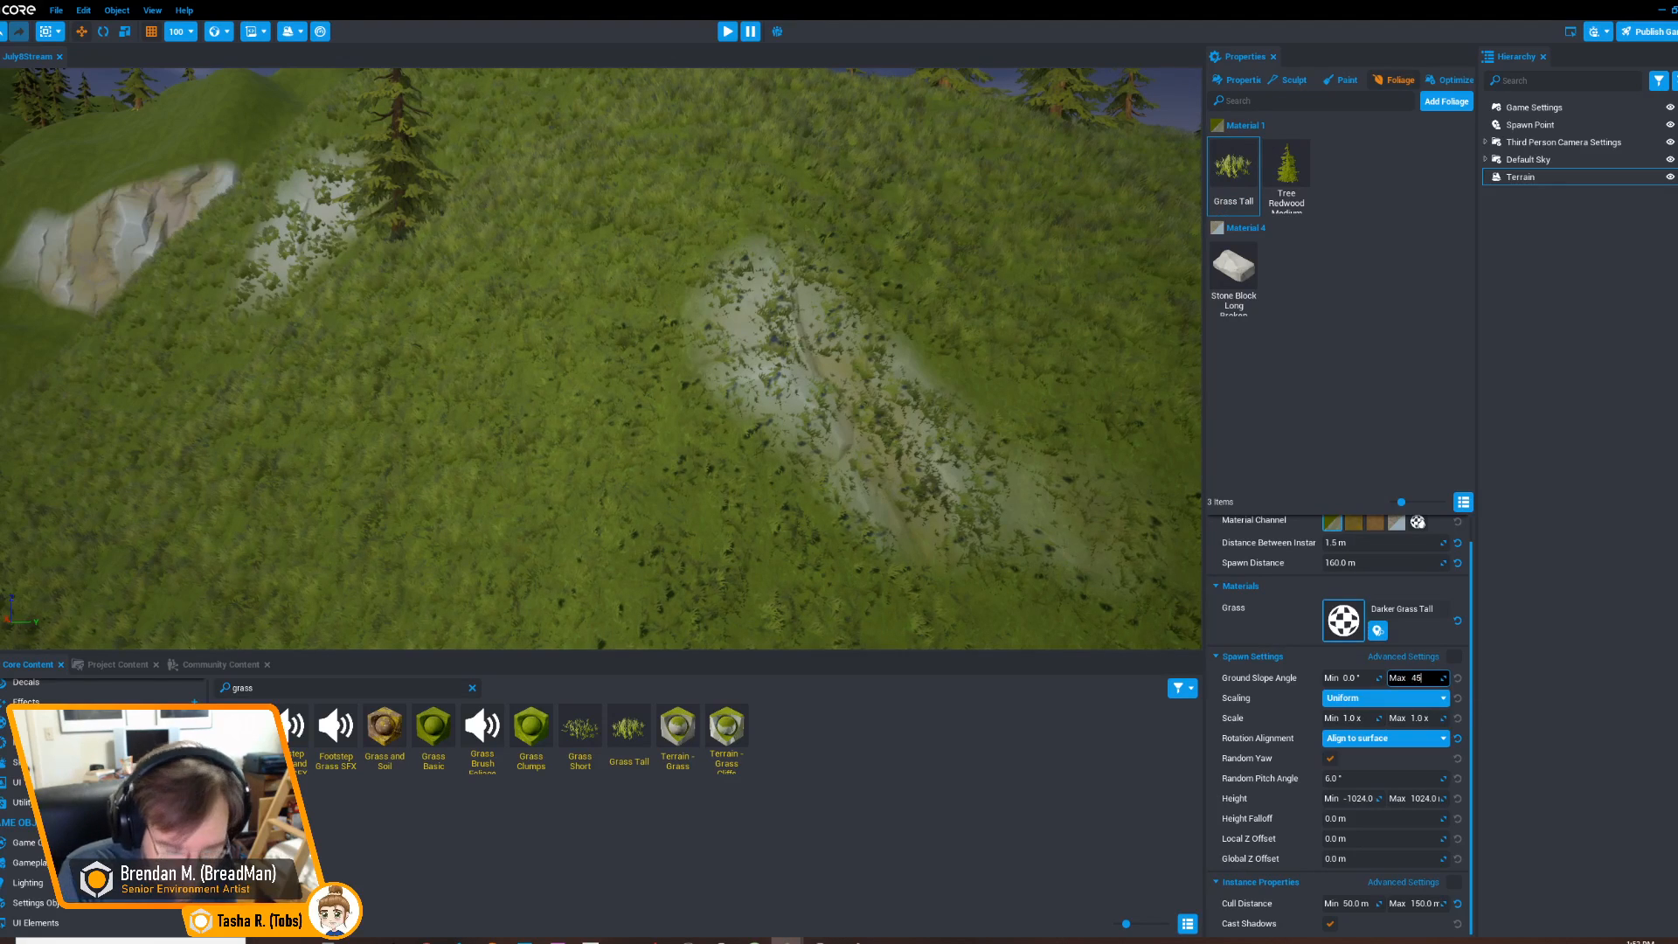
key(Return)
right_drag(664, 358, 787, 471)
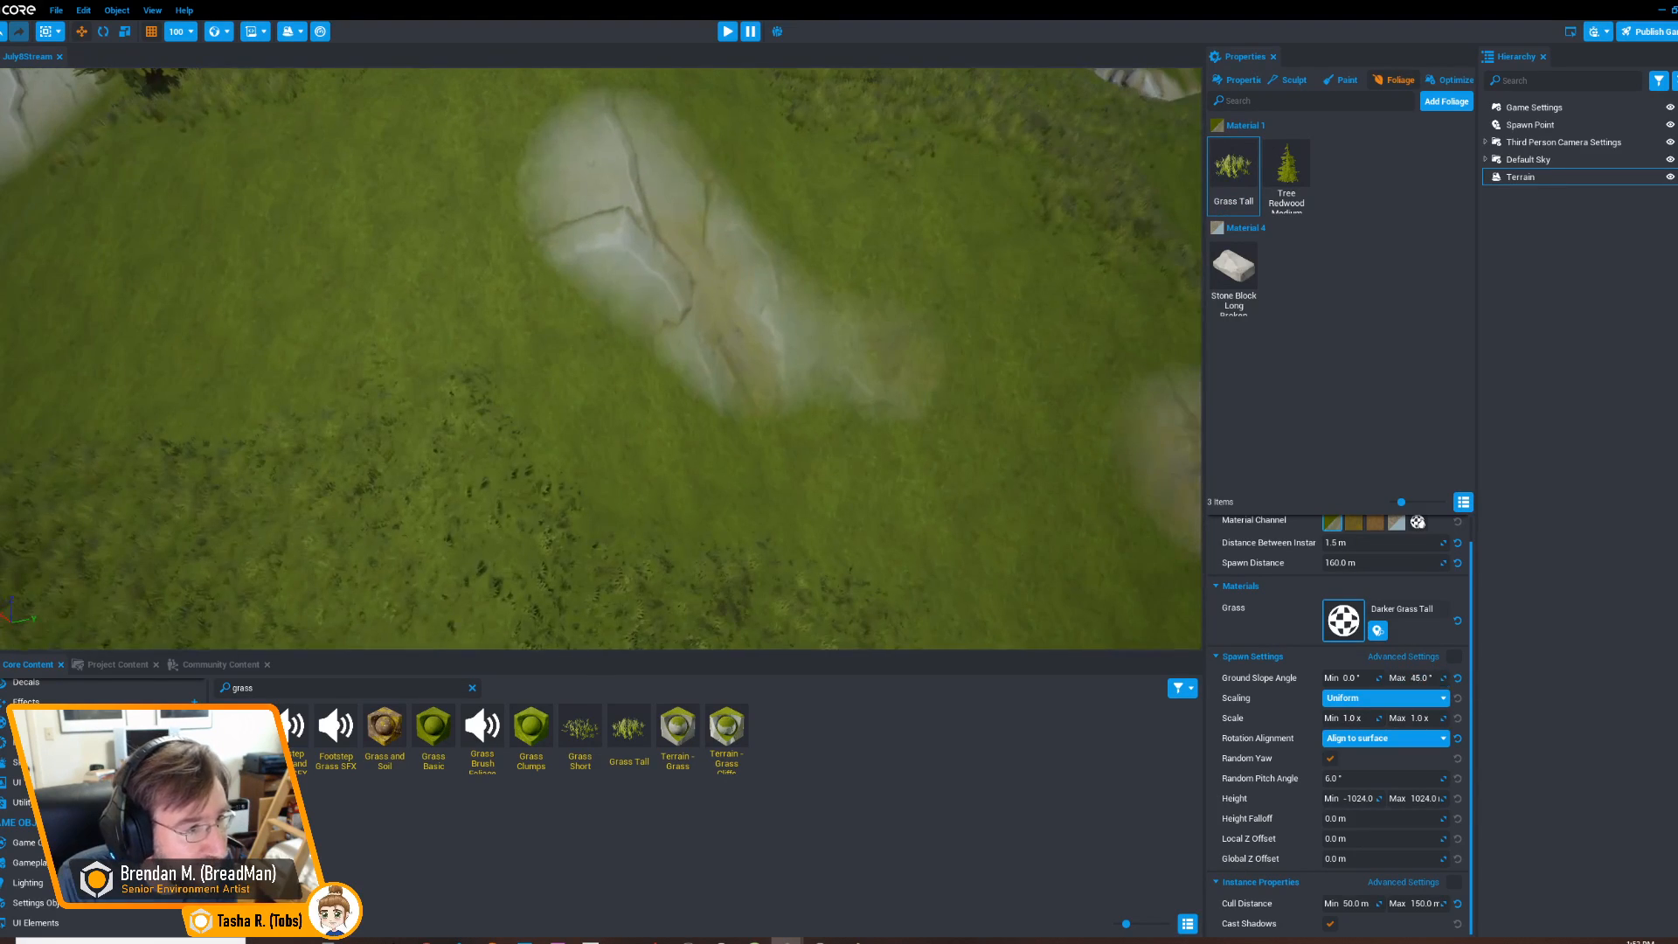
Try a maximum ground slope angle of 68° for Grass Tall beside the cliff, and settle on 55°
right_drag(664, 358, 437, 376)
key(w)
right_drag(602, 358, 655, 345)
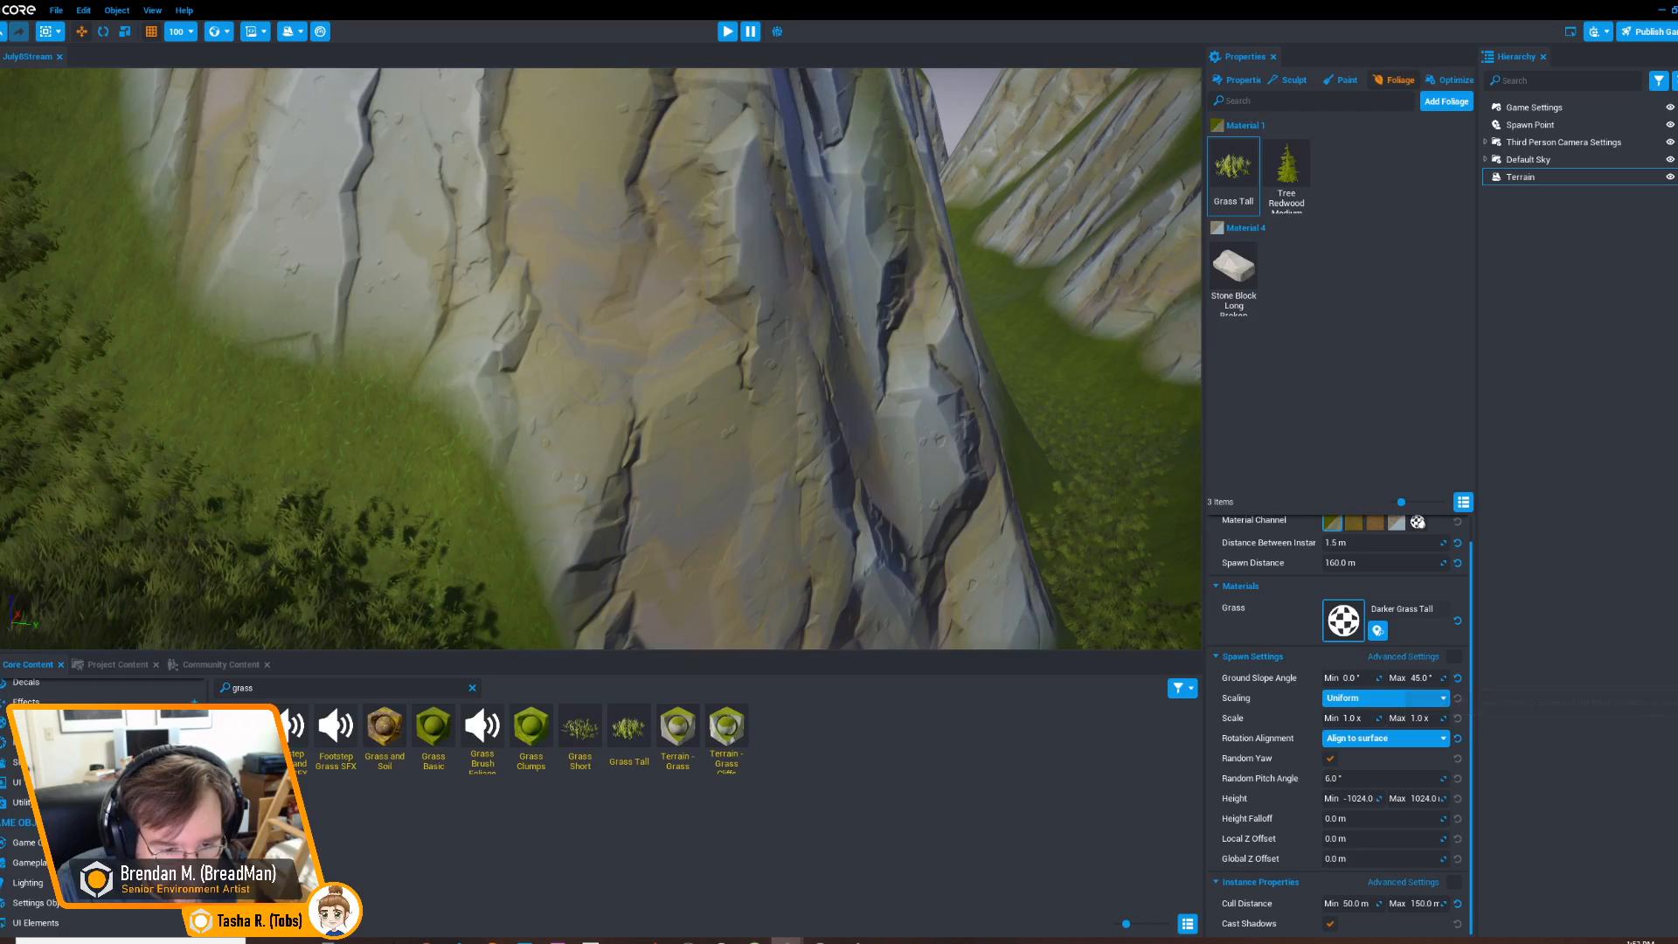
drag(1397, 678, 1426, 678)
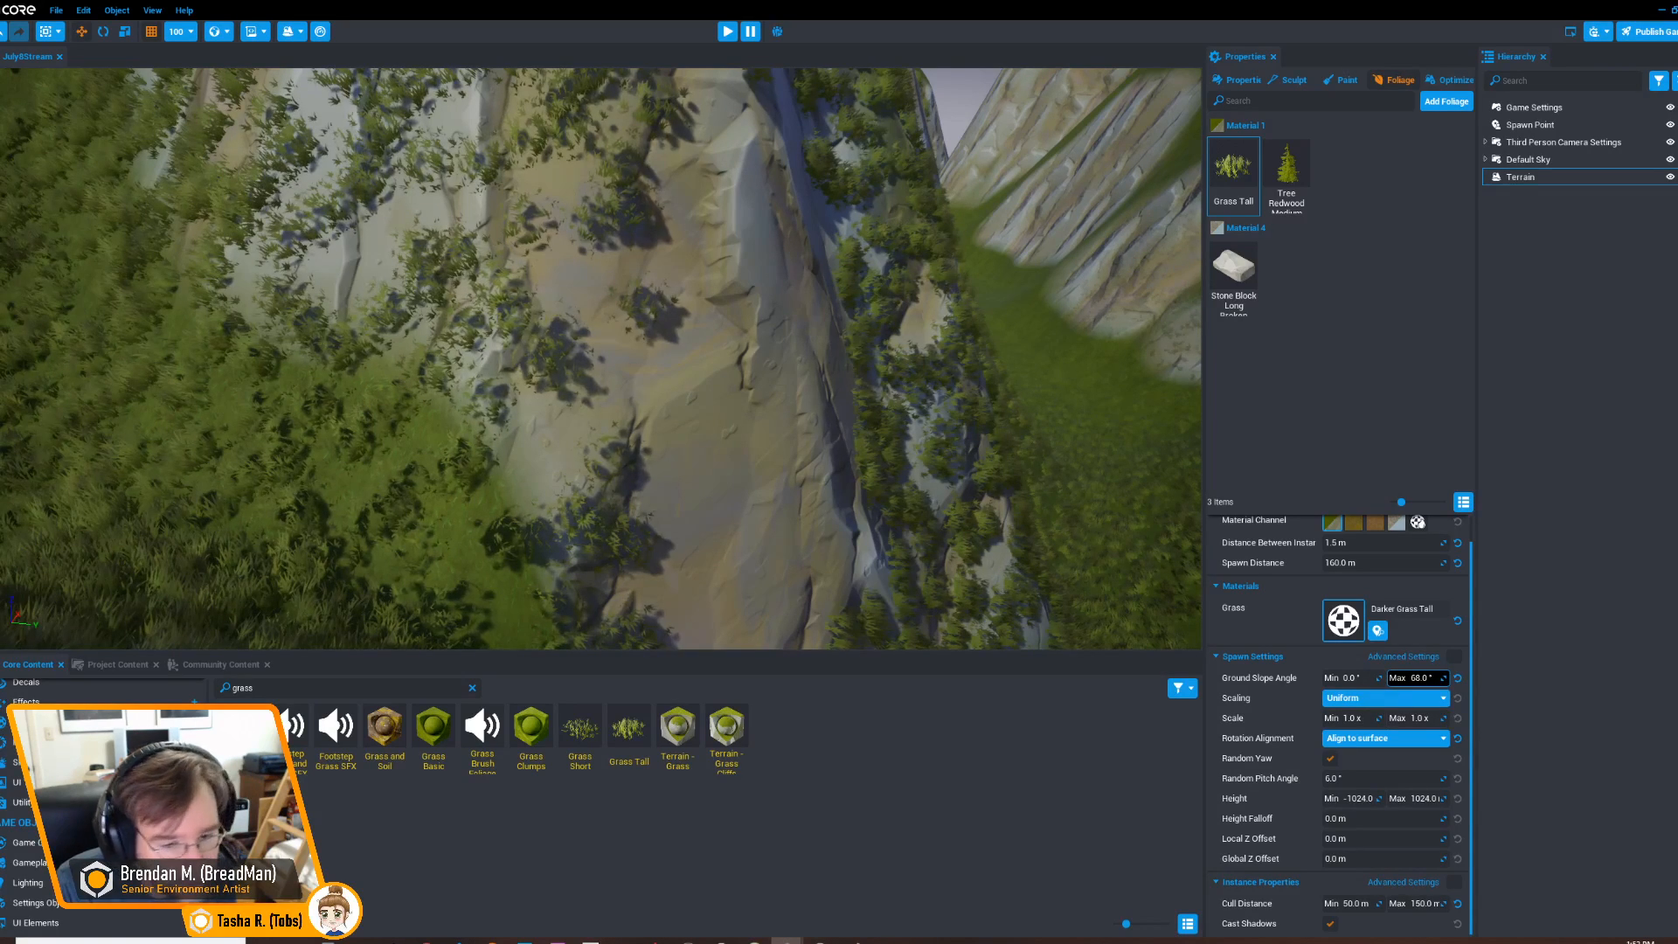
click(1420, 678)
text(55)
key(Return)
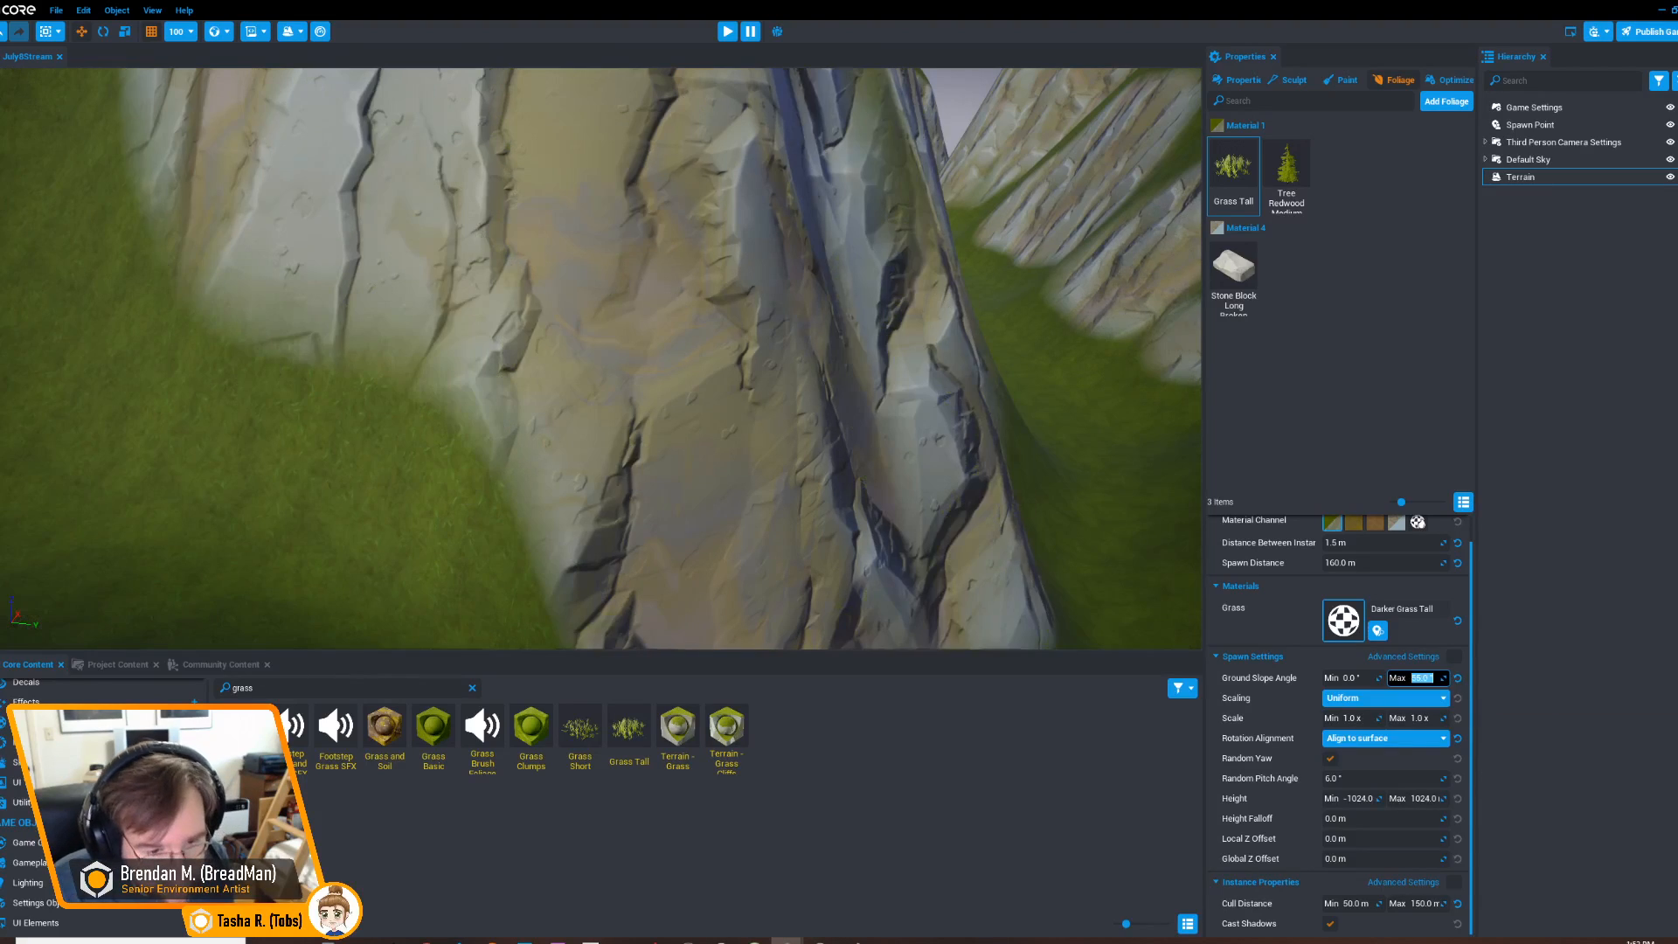
Save the project and look over the grassy valley beside the path
right_drag(664, 367, 350, 293)
key(s)
key(d)
key(w)
right_drag(603, 358, 883, 506)
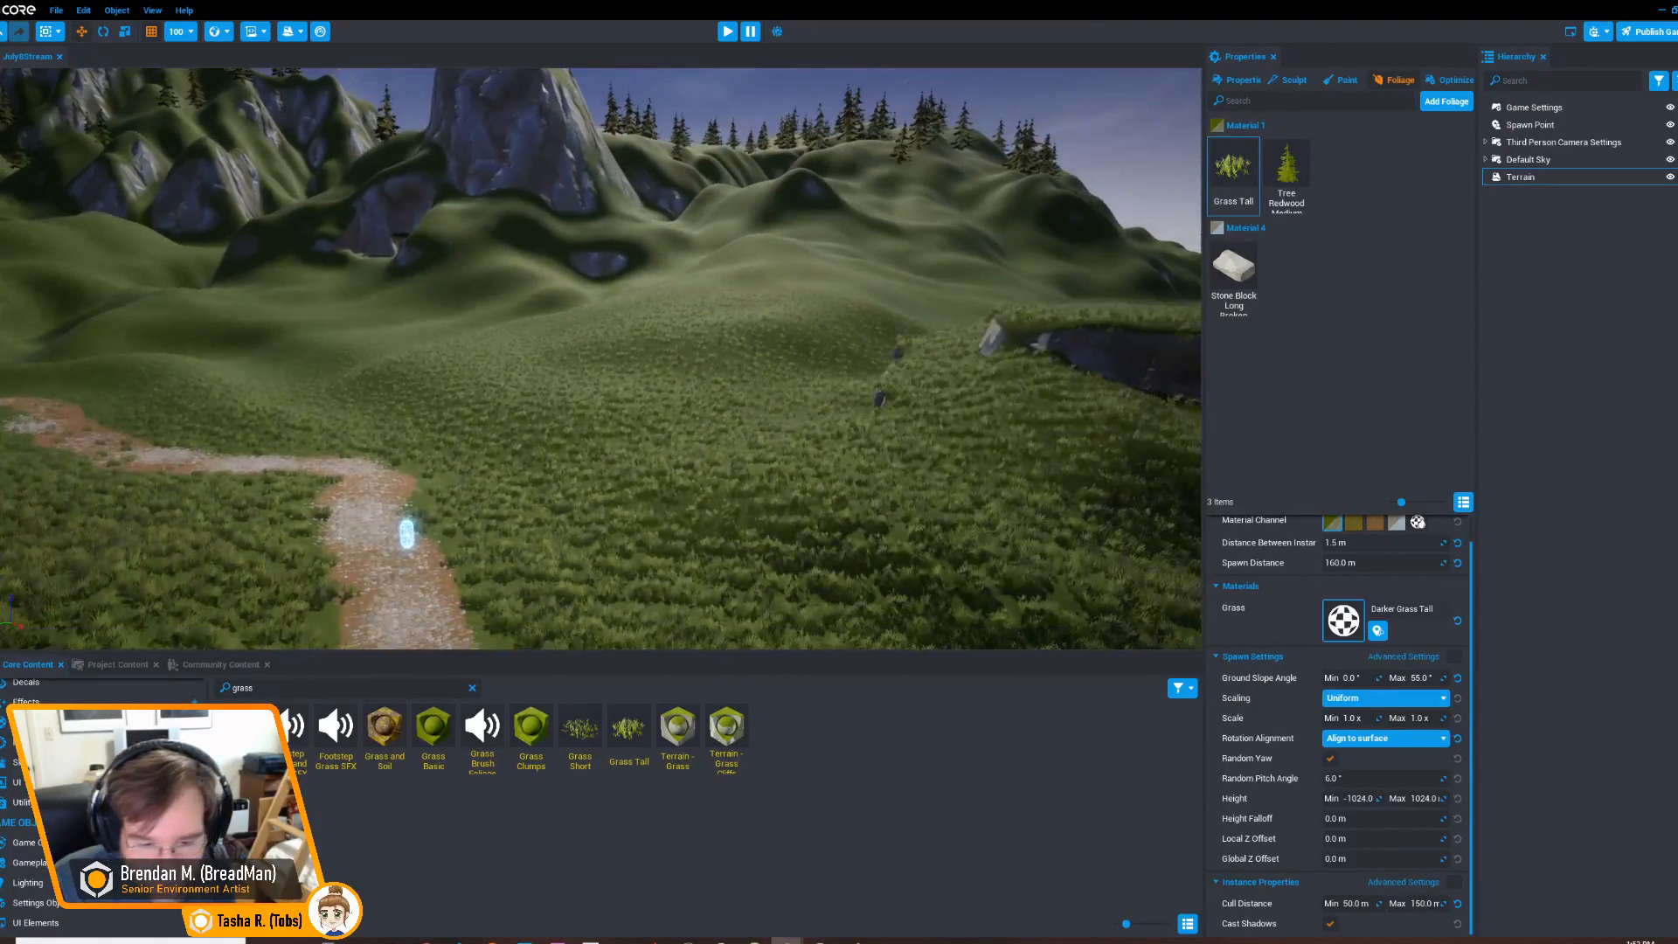
key(ctrl+s)
key(w)
right_drag(603, 358, 670, 377)
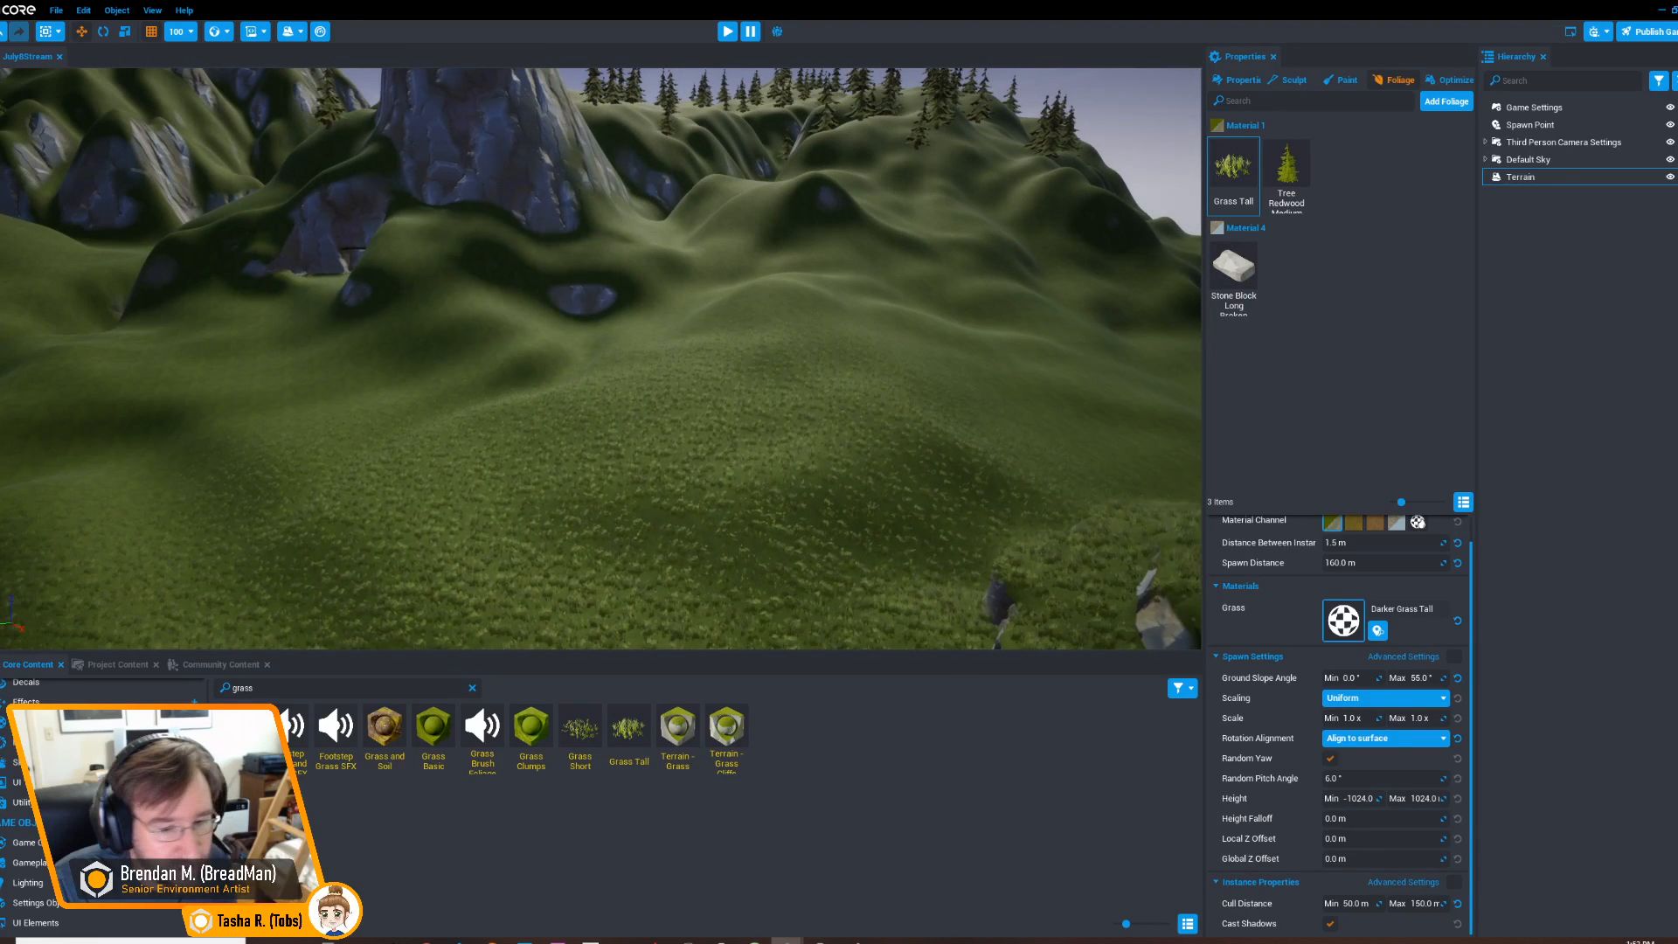
Find a cube in the core content and place it in the air above the grassy valley
click(337, 688)
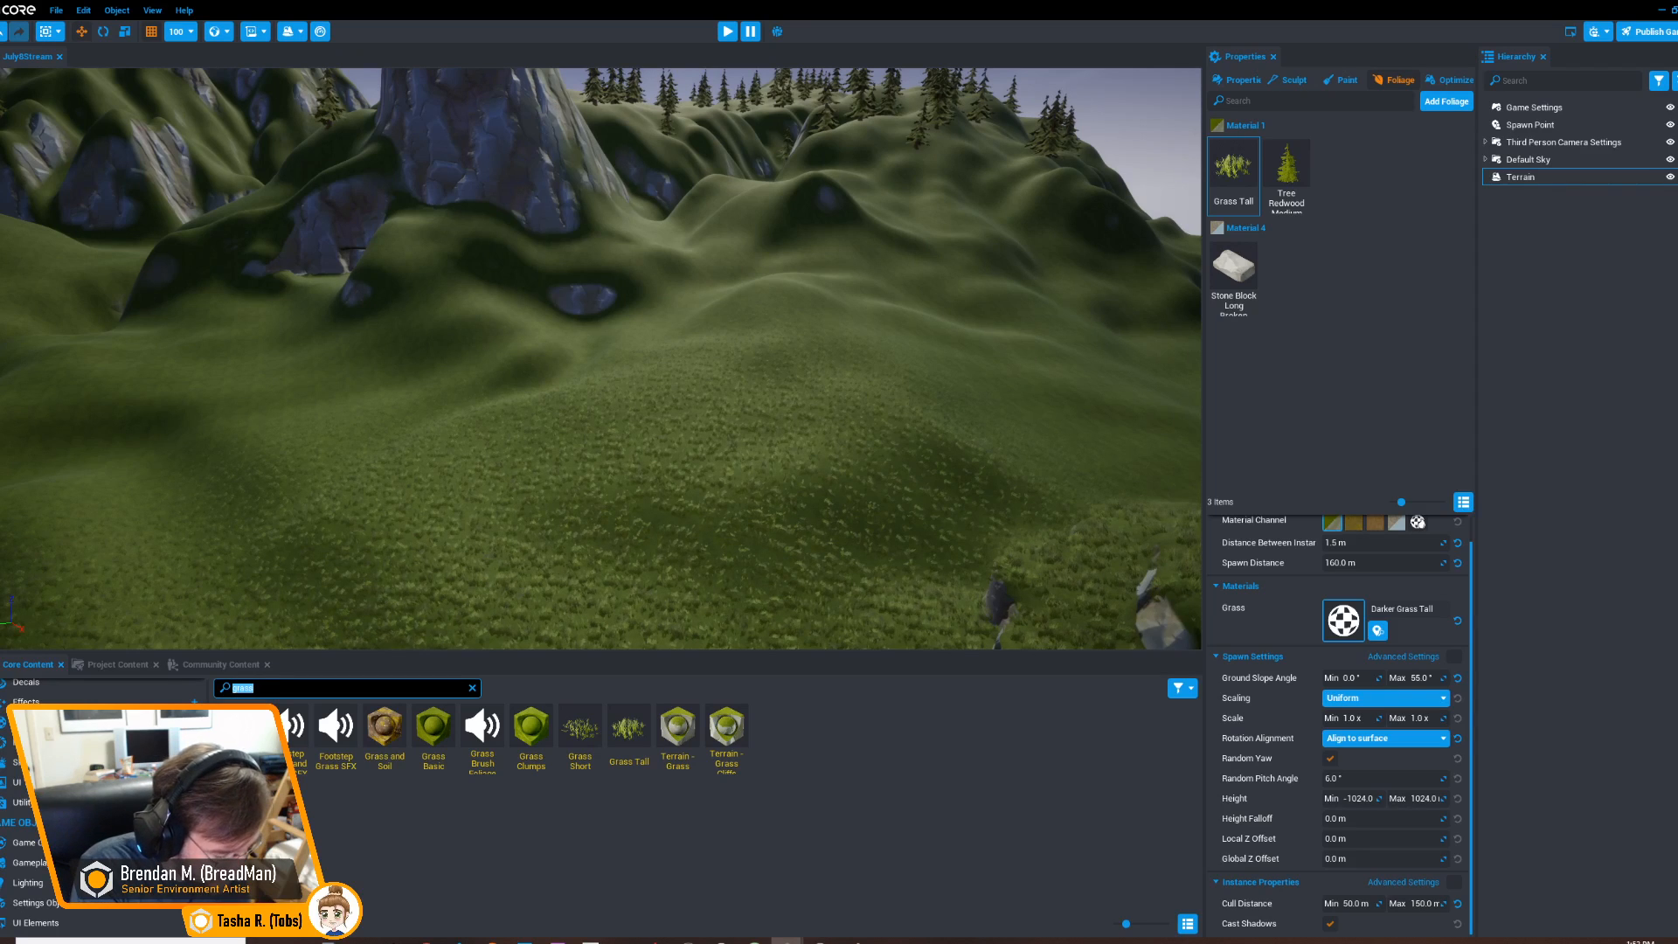
text(obj)
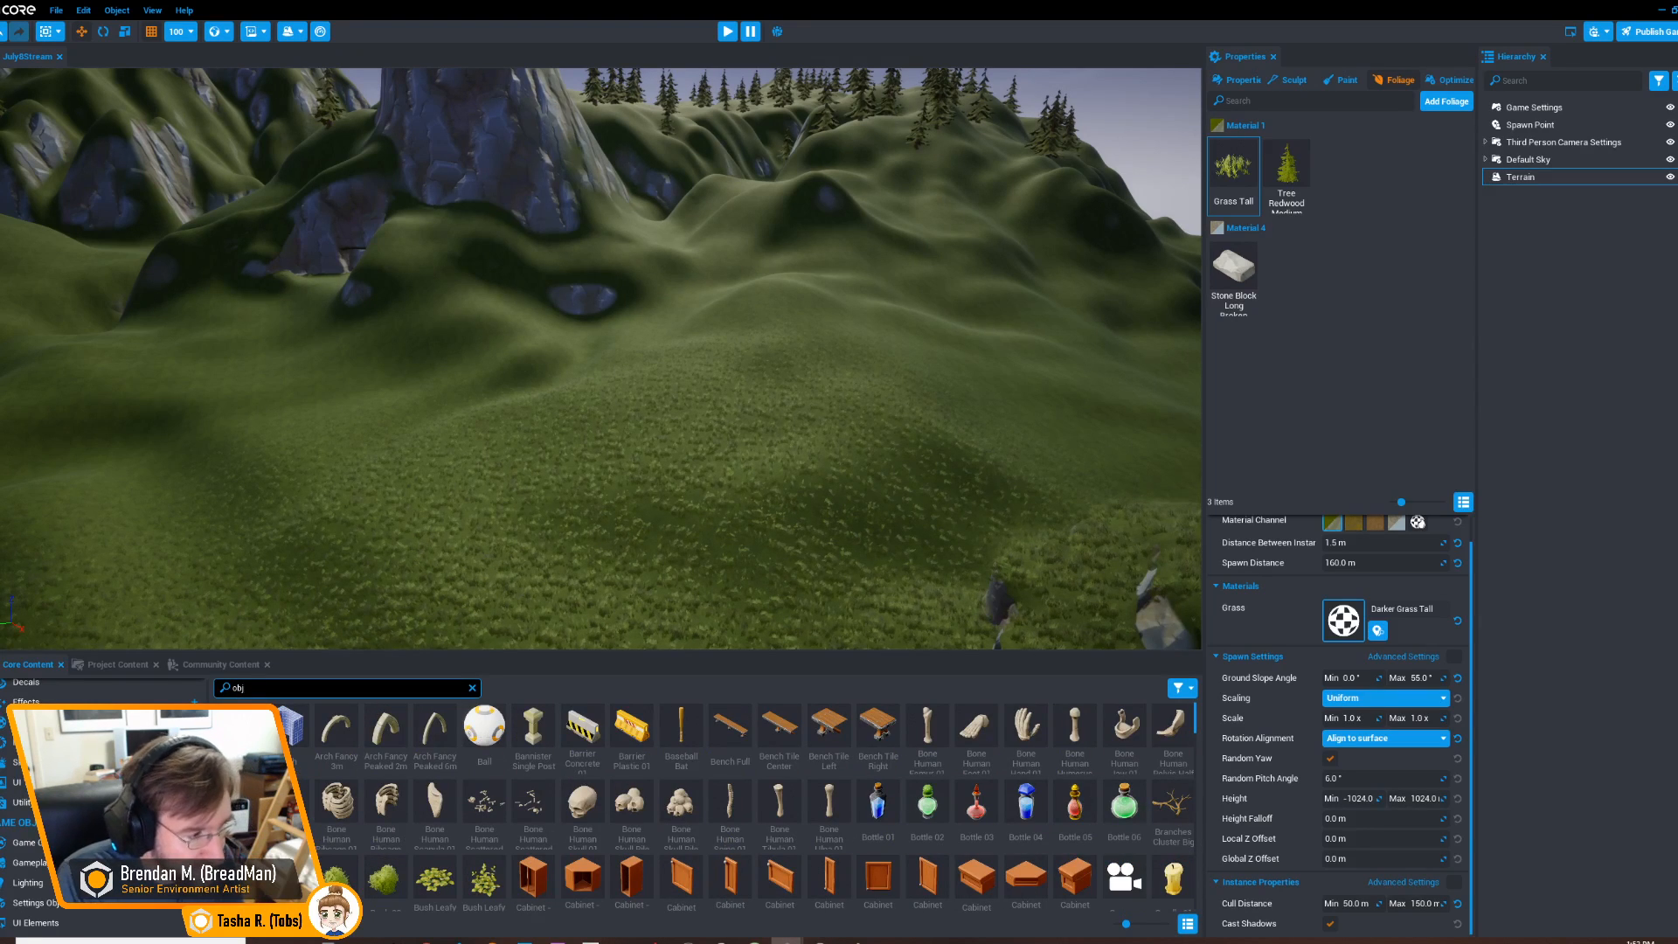
text(cube)
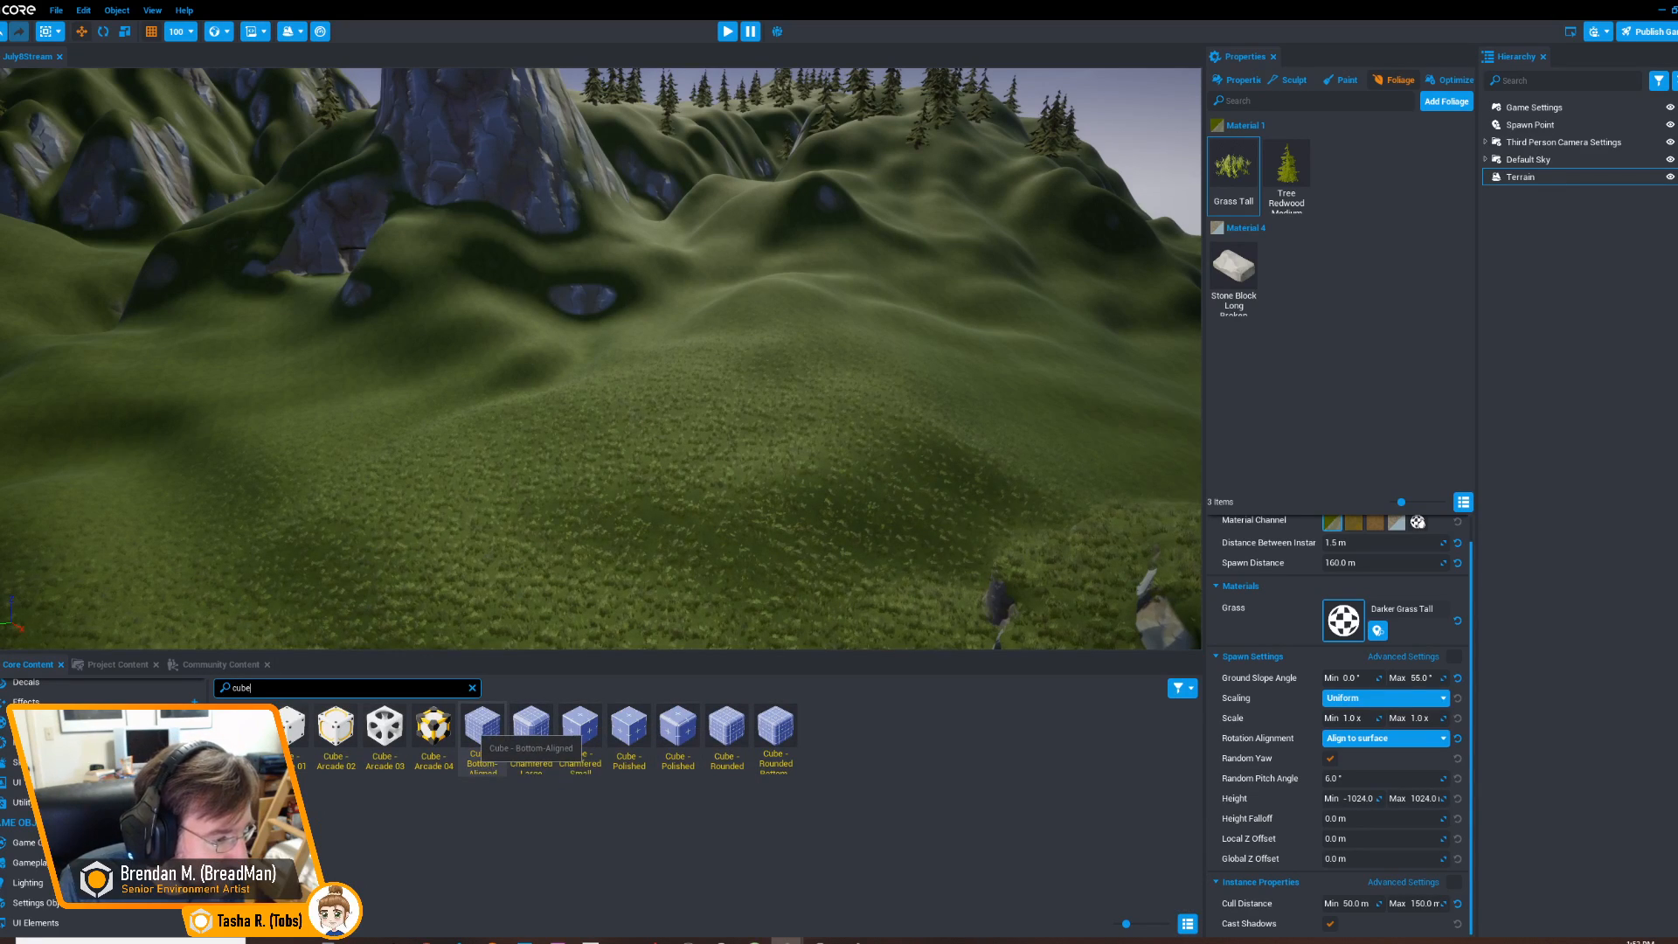
drag(483, 725, 610, 454)
drag(720, 443, 730, 289)
Scale the cube into a wide, flat slab of about 63 by 82.5
key(r)
drag(662, 330, 468, 348)
drag(778, 340, 883, 367)
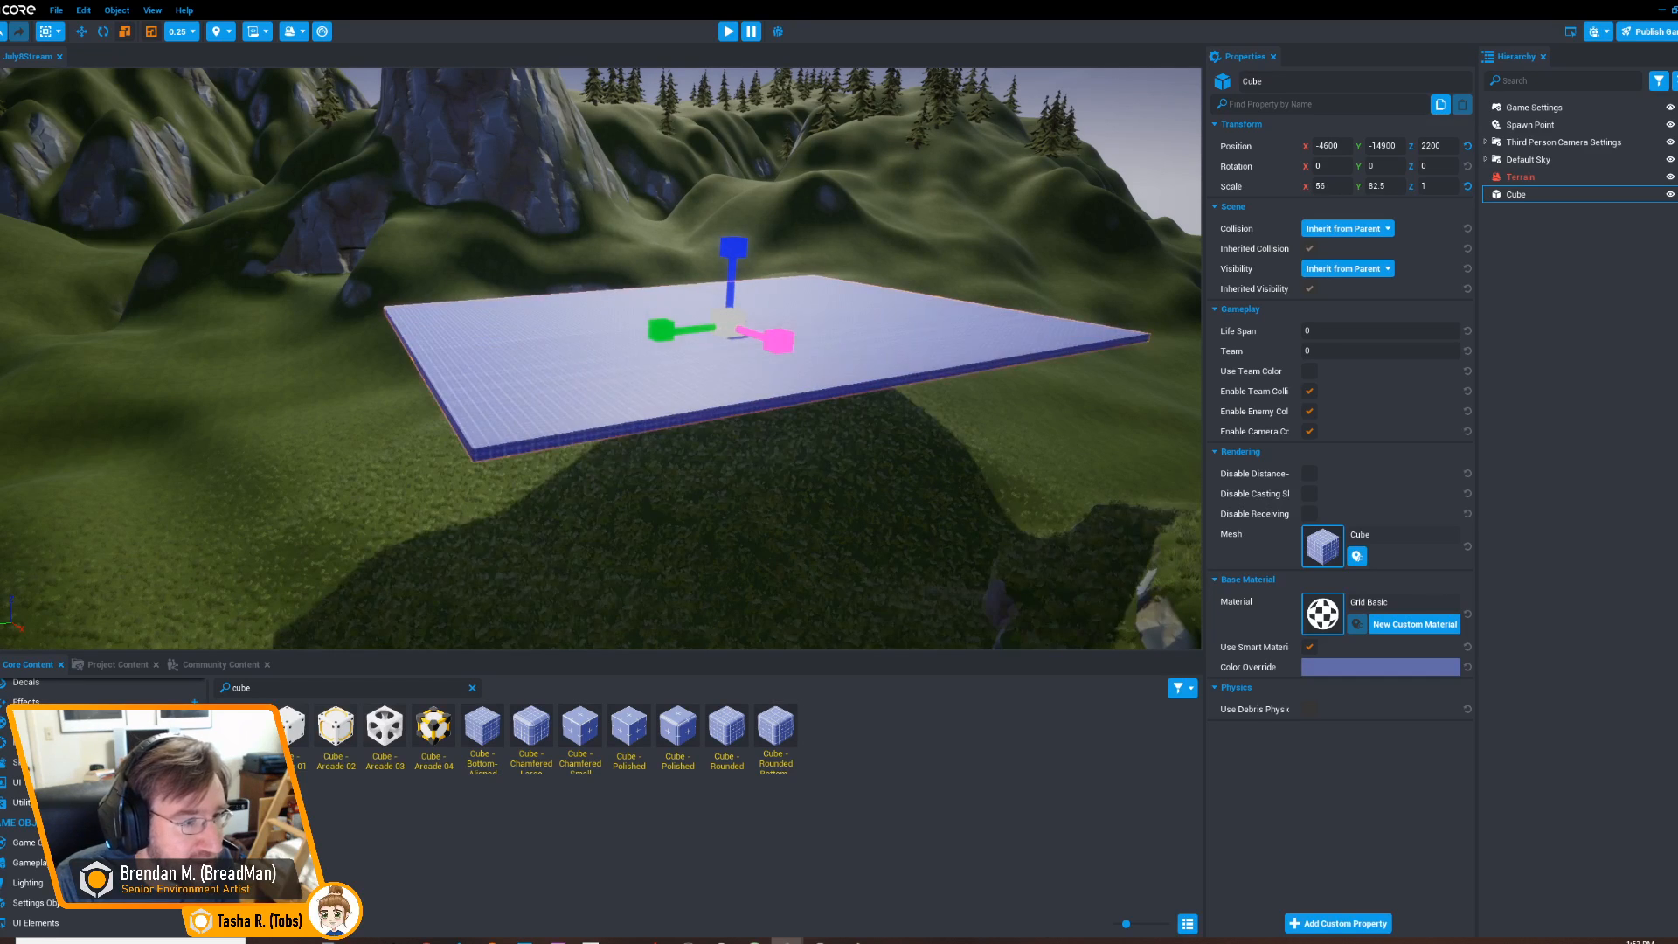
Raise the slab to a Z position of 3500 and enlarge it to about 79 by 103.5
right_drag(839, 367, 773, 393)
key(w)
drag(688, 242, 694, 159)
key(r)
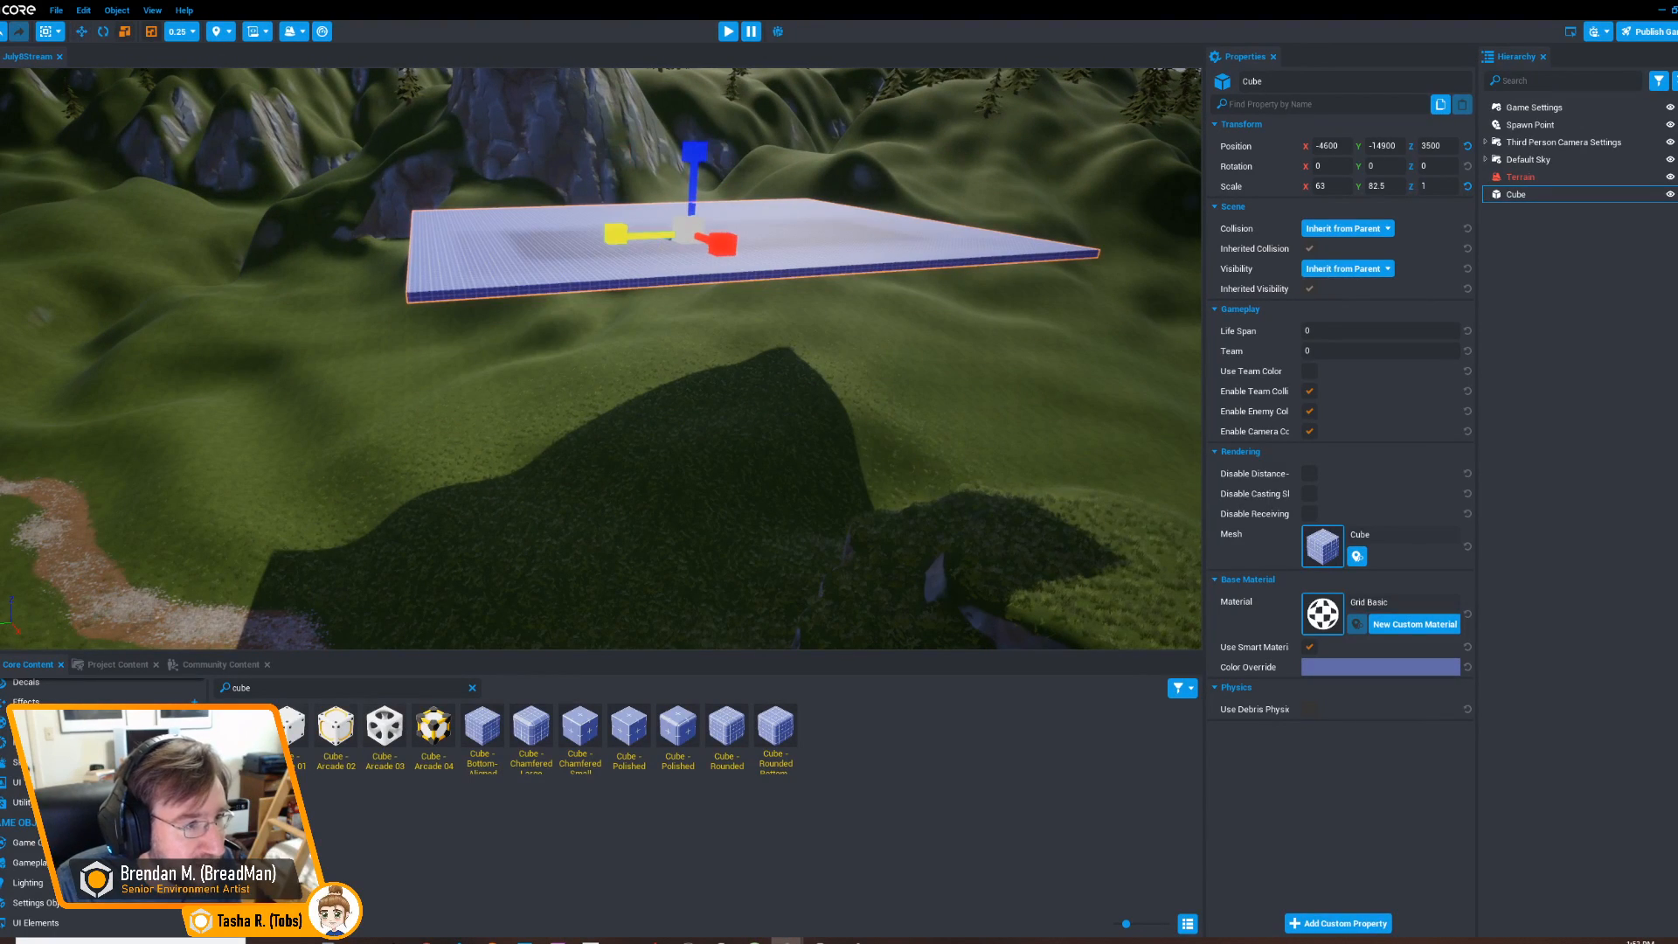
drag(617, 233, 578, 236)
drag(723, 245, 753, 256)
Shift the slab horizontally over the valley to about X -7100, Y -13500
right_drag(753, 256, 673, 262)
key(w)
drag(840, 282, 702, 281)
mouse_move(702, 280)
right_down()
mouse_move(642, 258)
mouse_move(677, 301)
right_up()
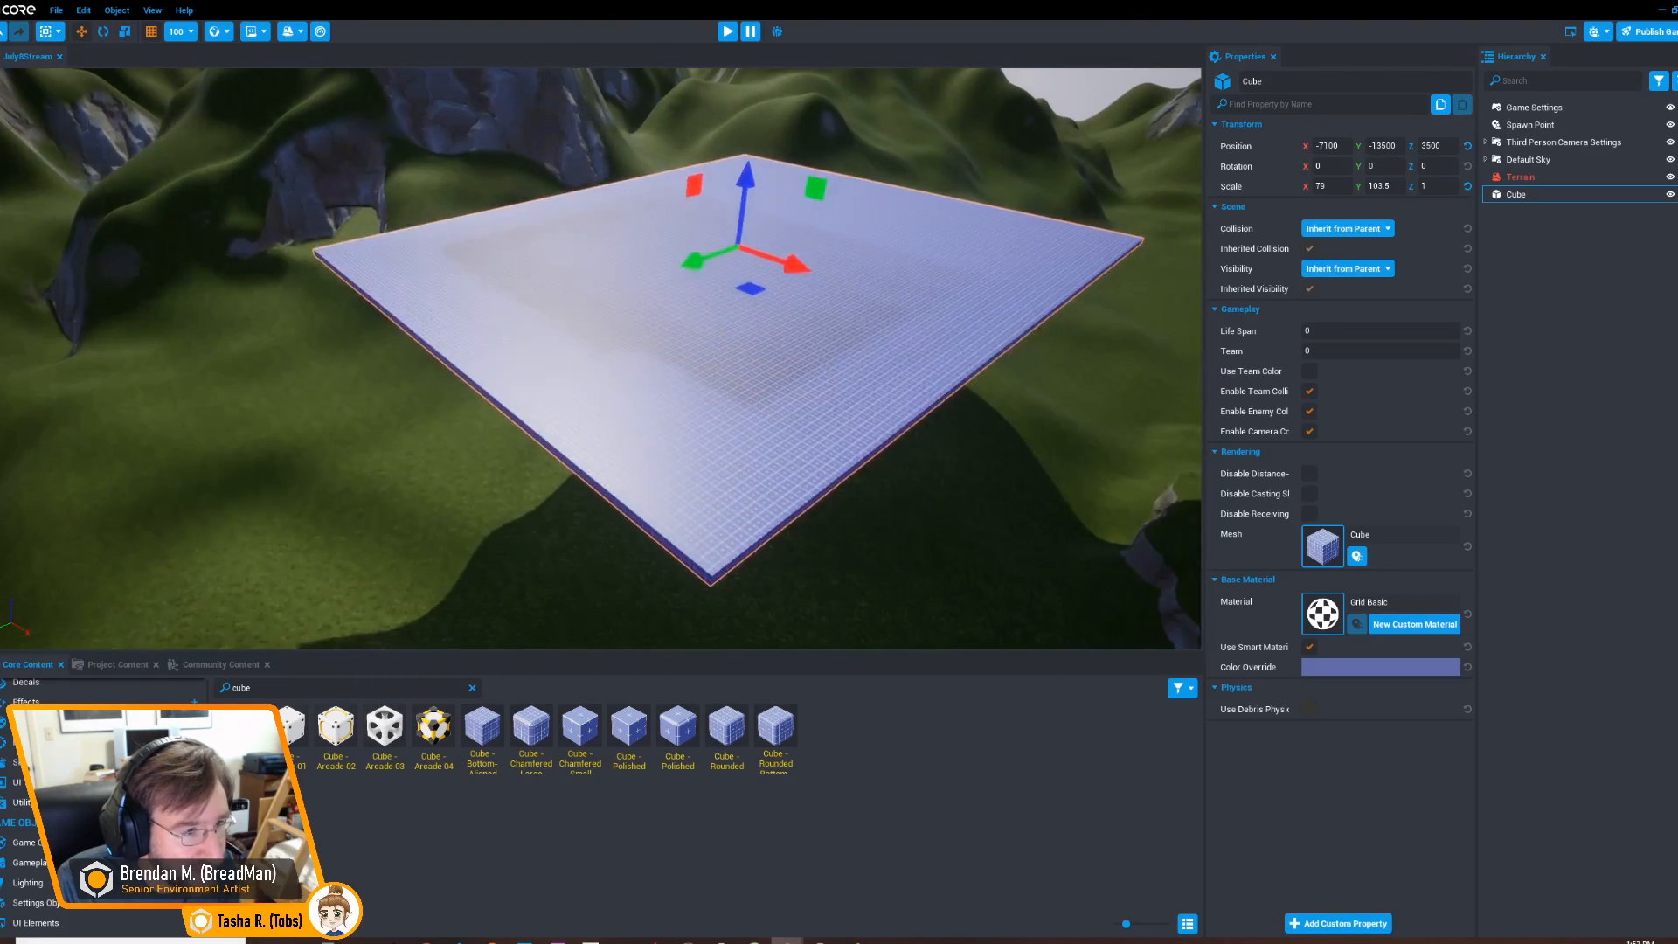
key(s)
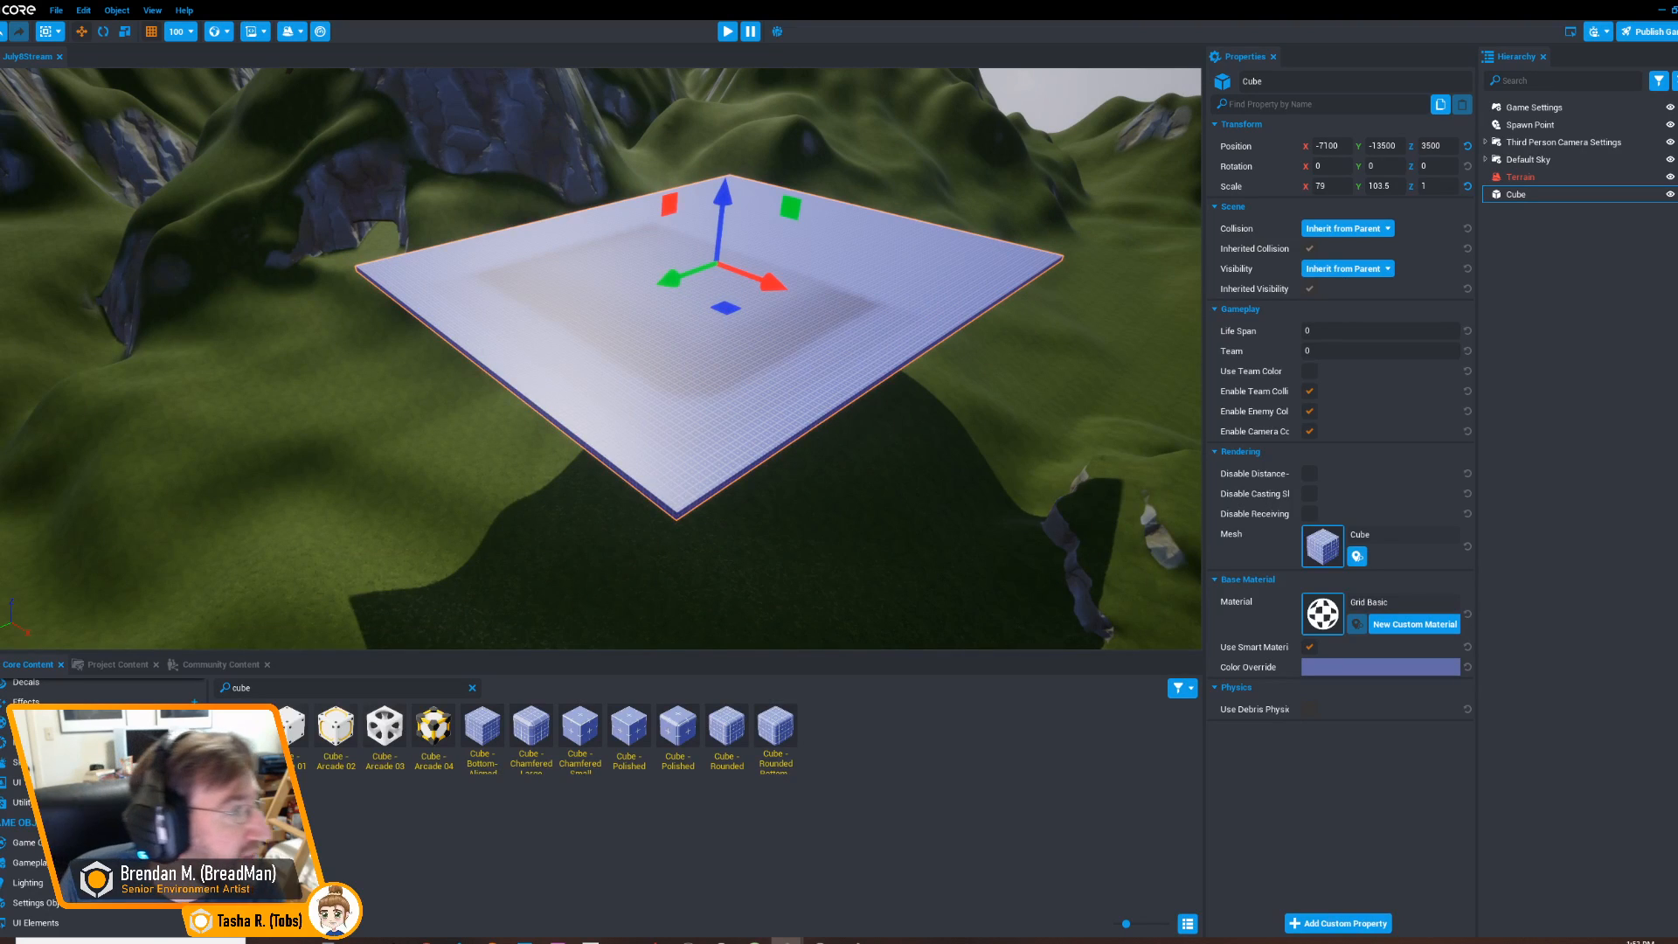
Open the Object Generator and bring the grassy hill into close view
click(152, 11)
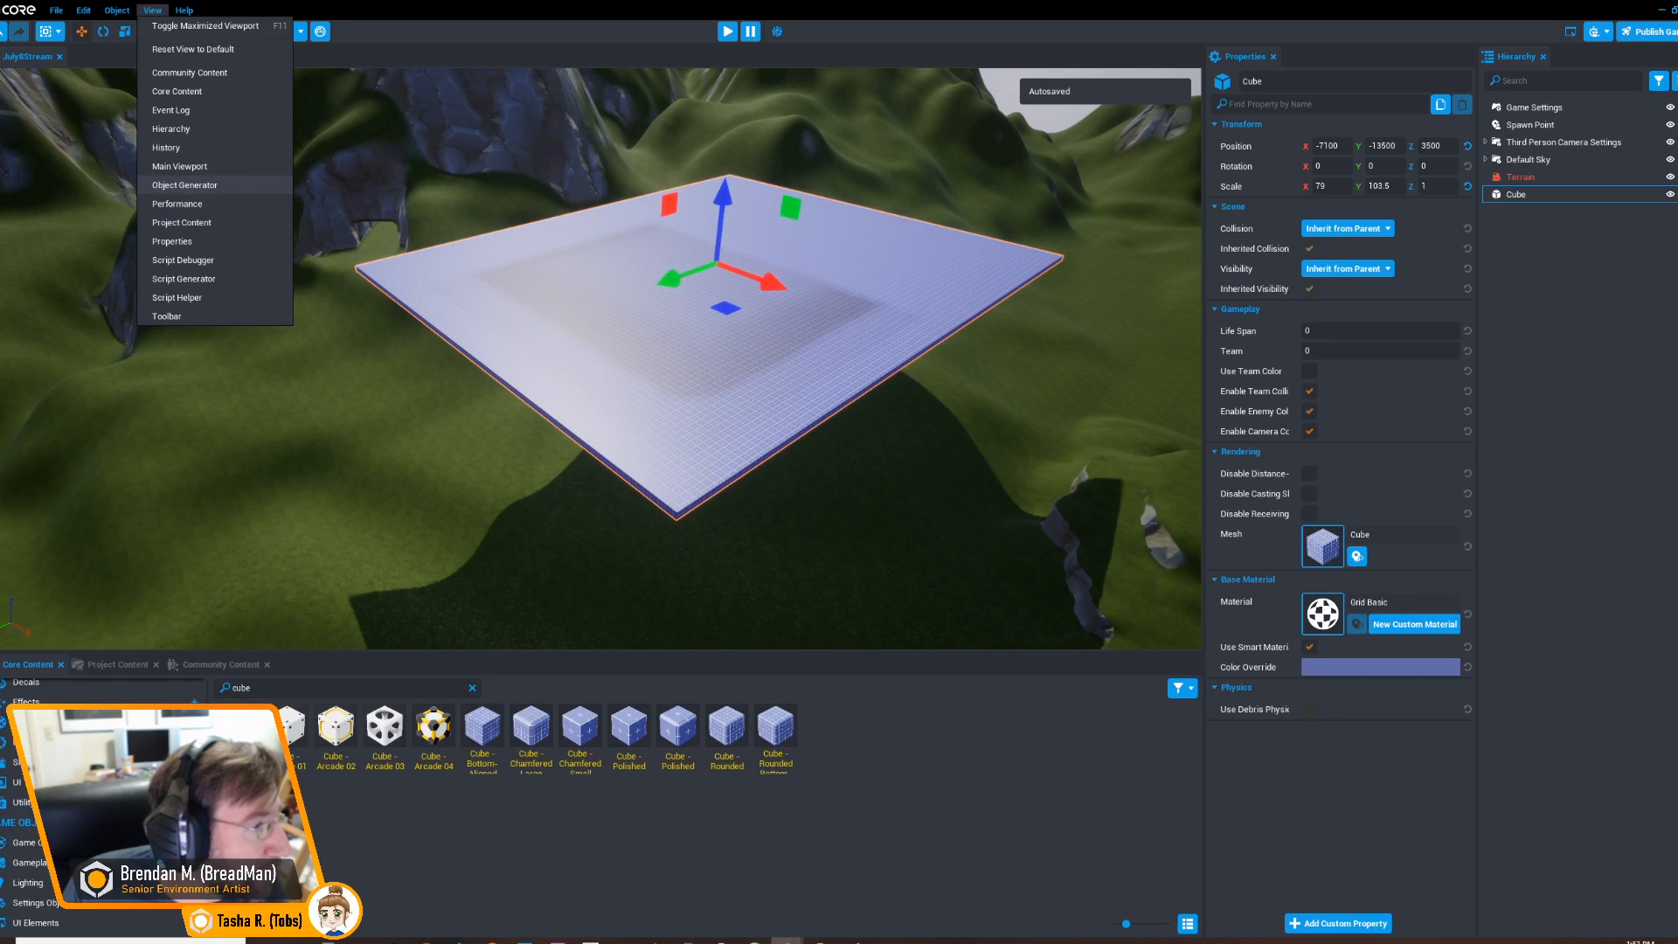
click(185, 185)
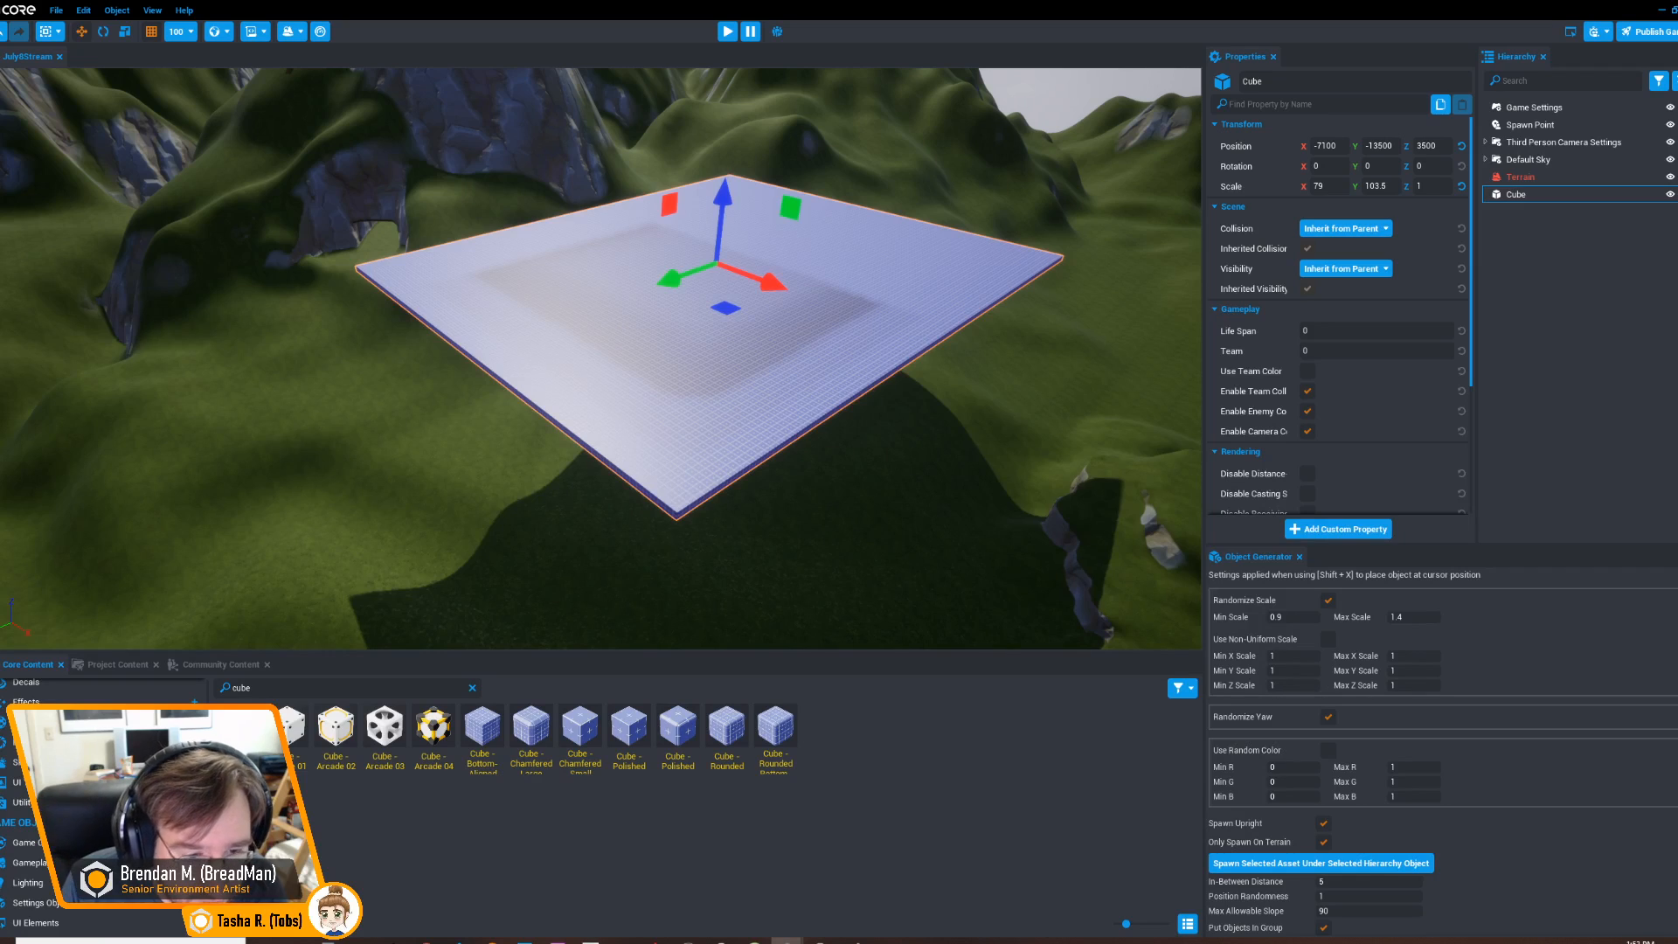
right_drag(603, 358, 542, 319)
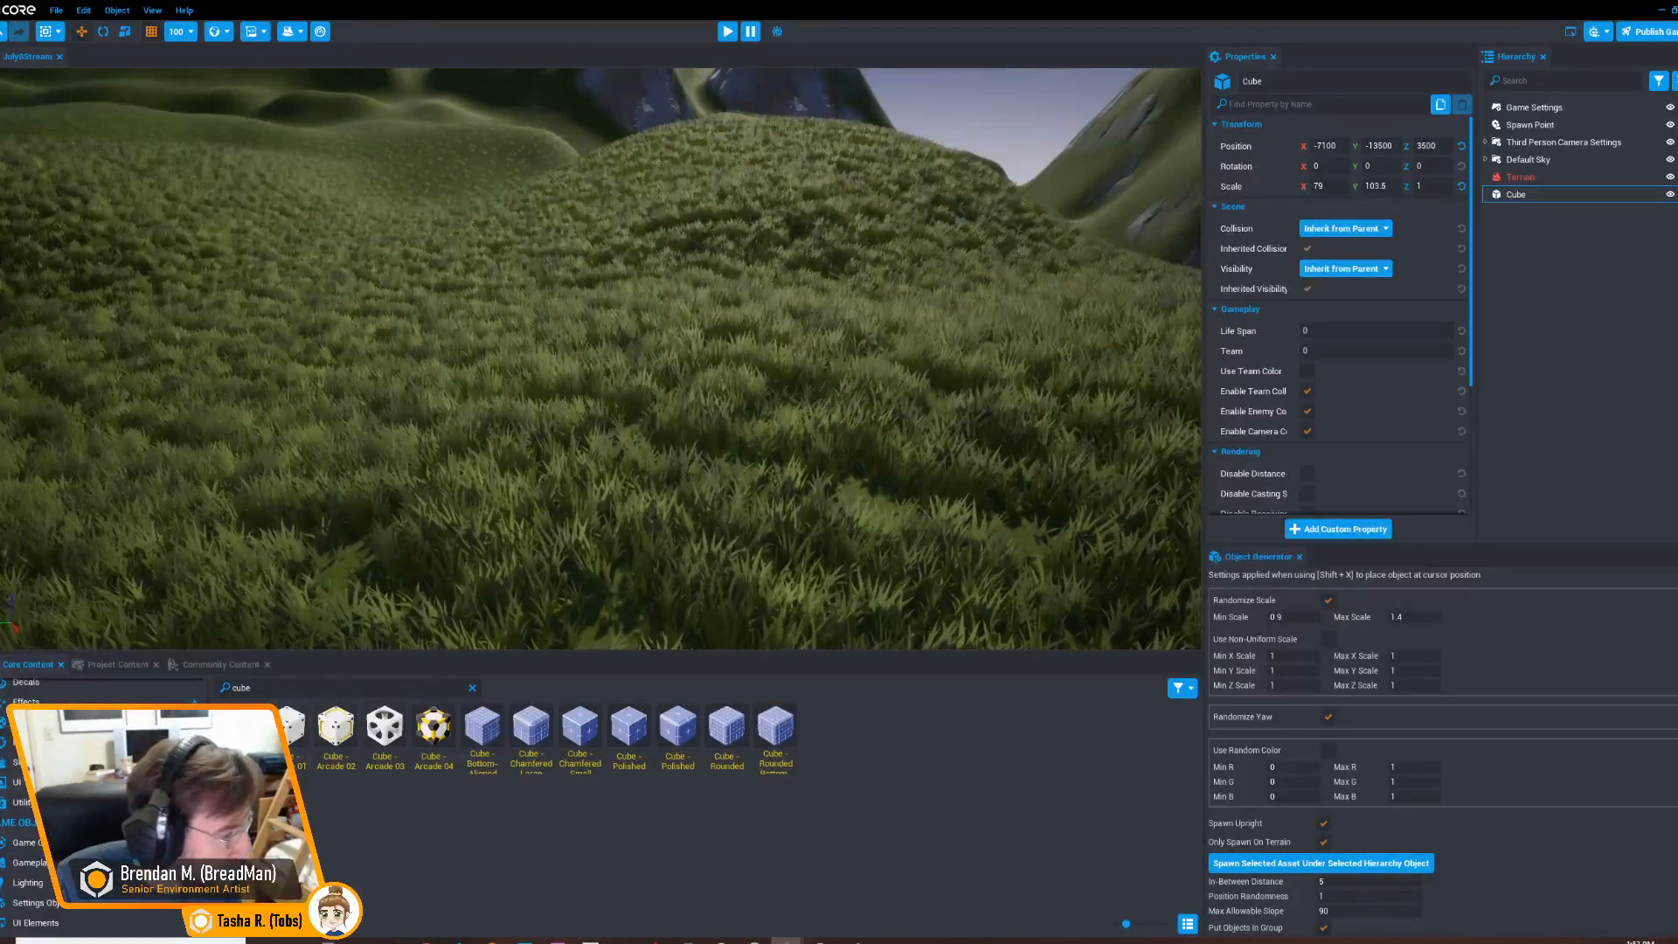
Browse the core content to the Nature trees and select Tree Birch Bare 01
scroll(87, 804, up, 4)
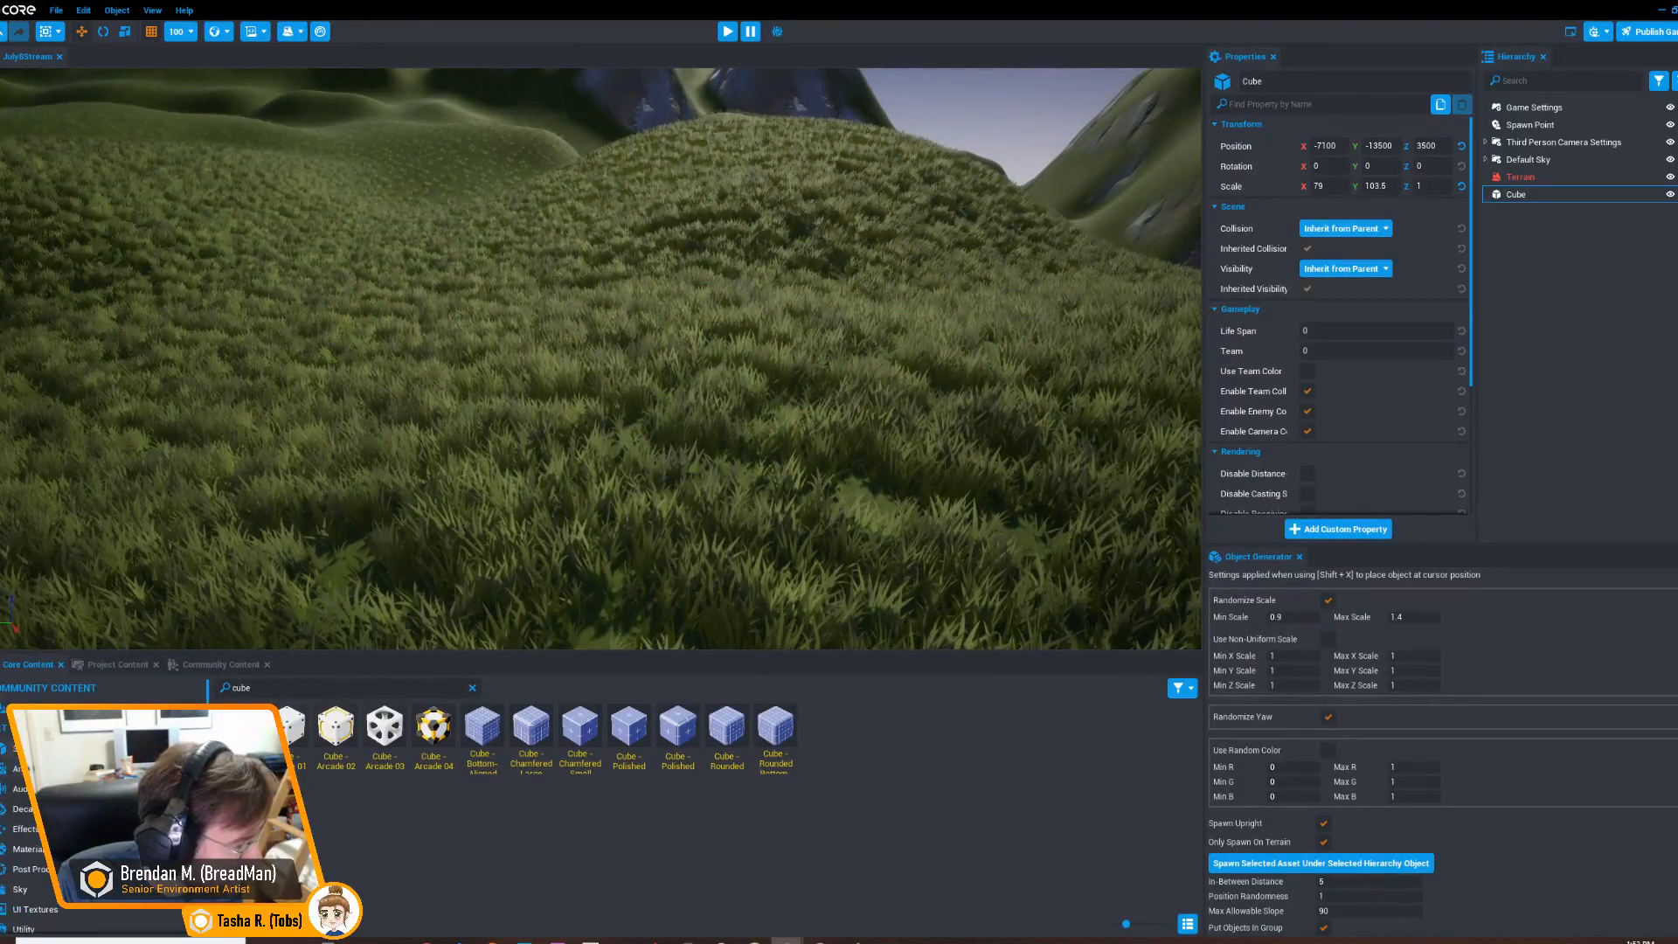
click(52, 749)
click(44, 850)
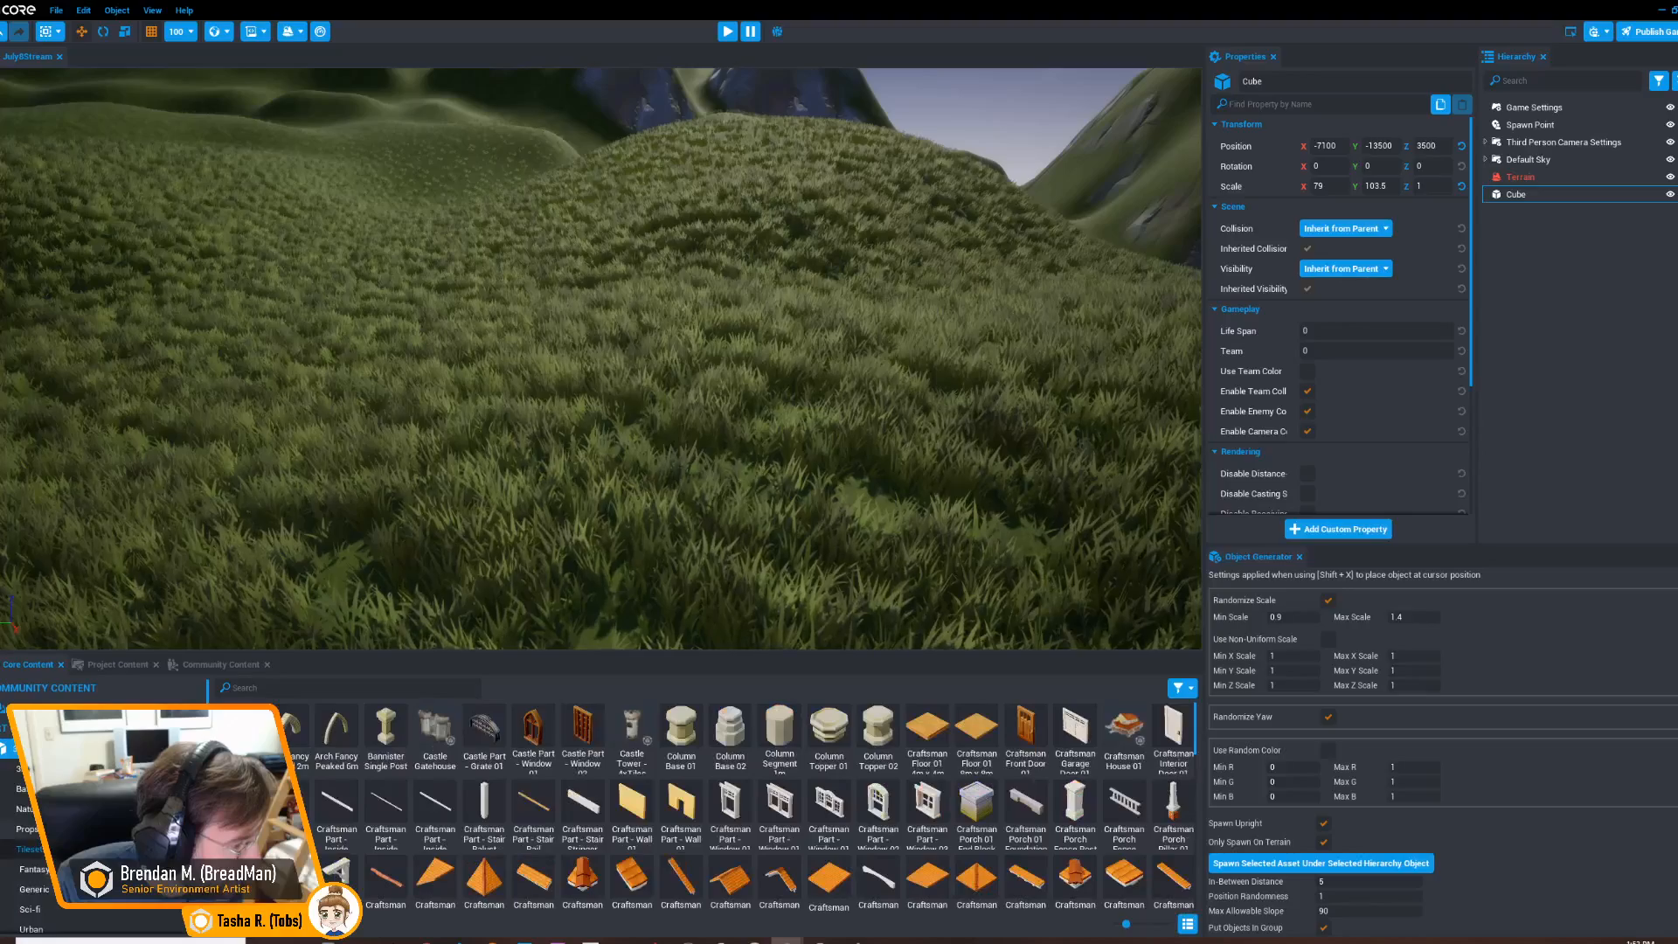
click(35, 809)
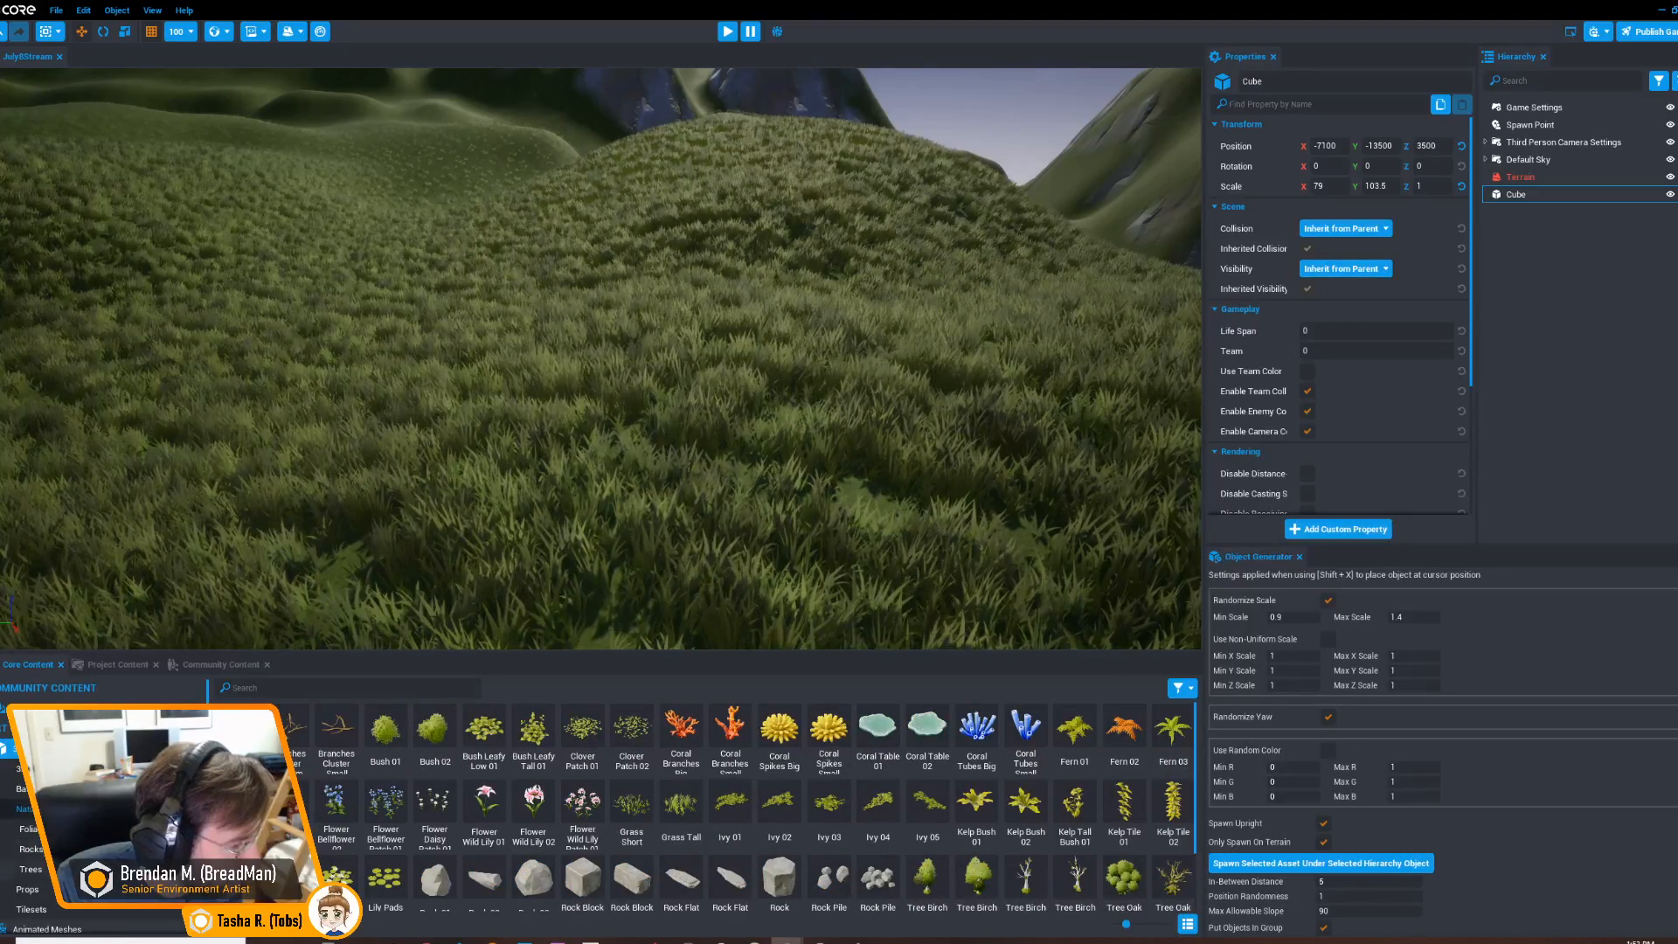
click(32, 869)
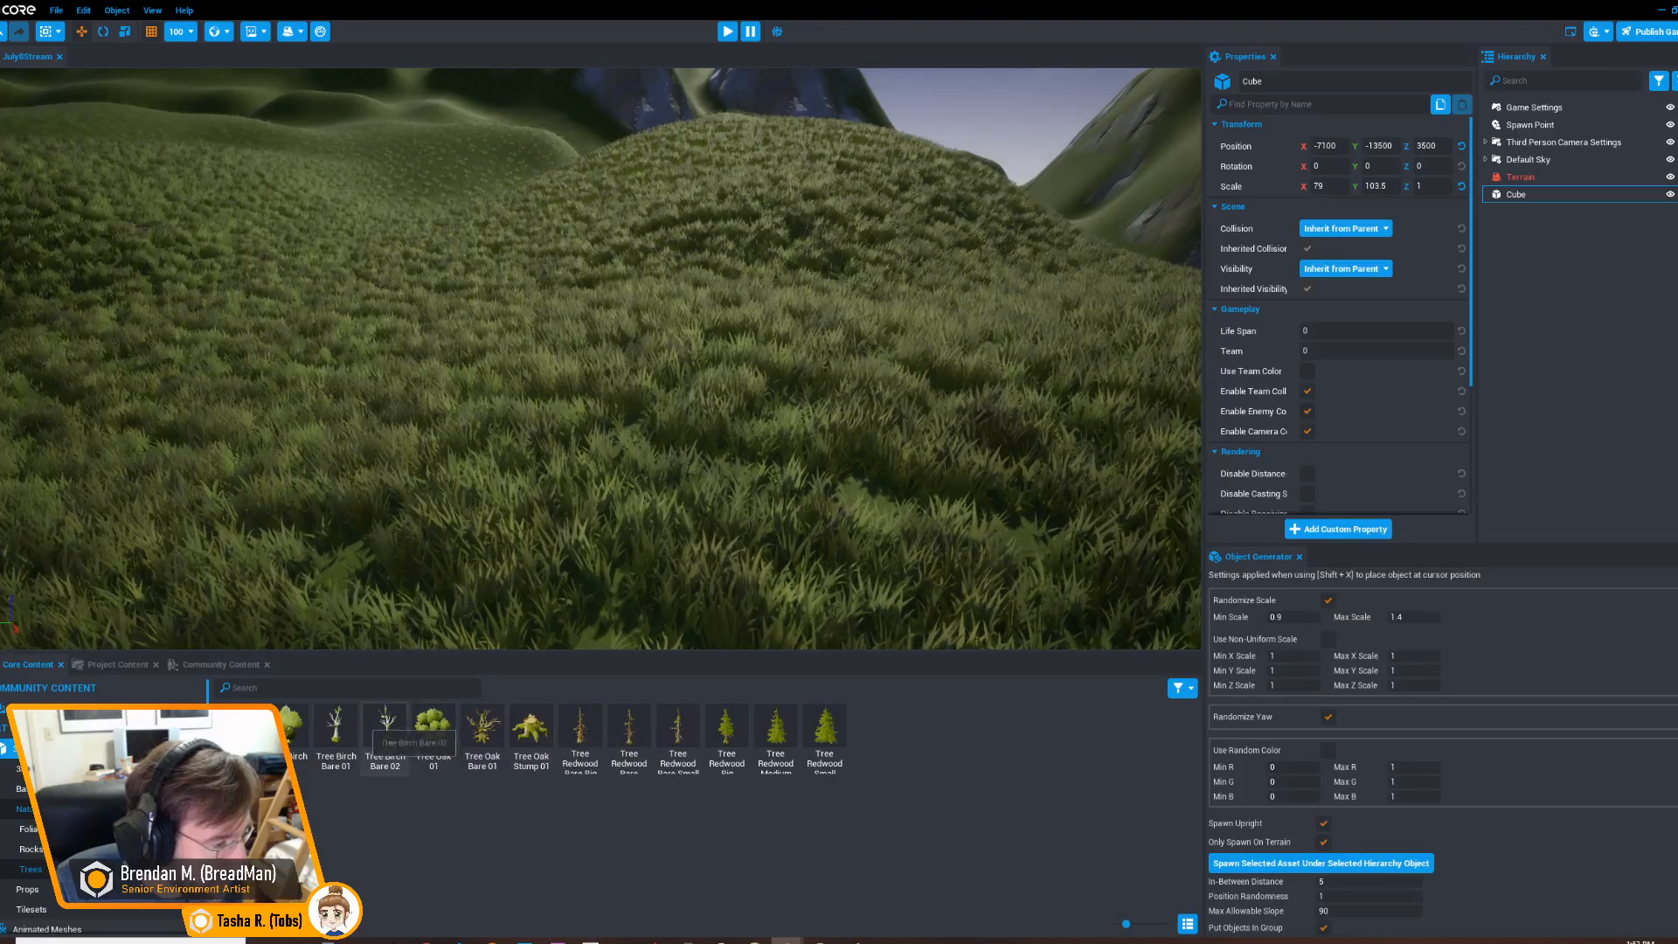
click(345, 733)
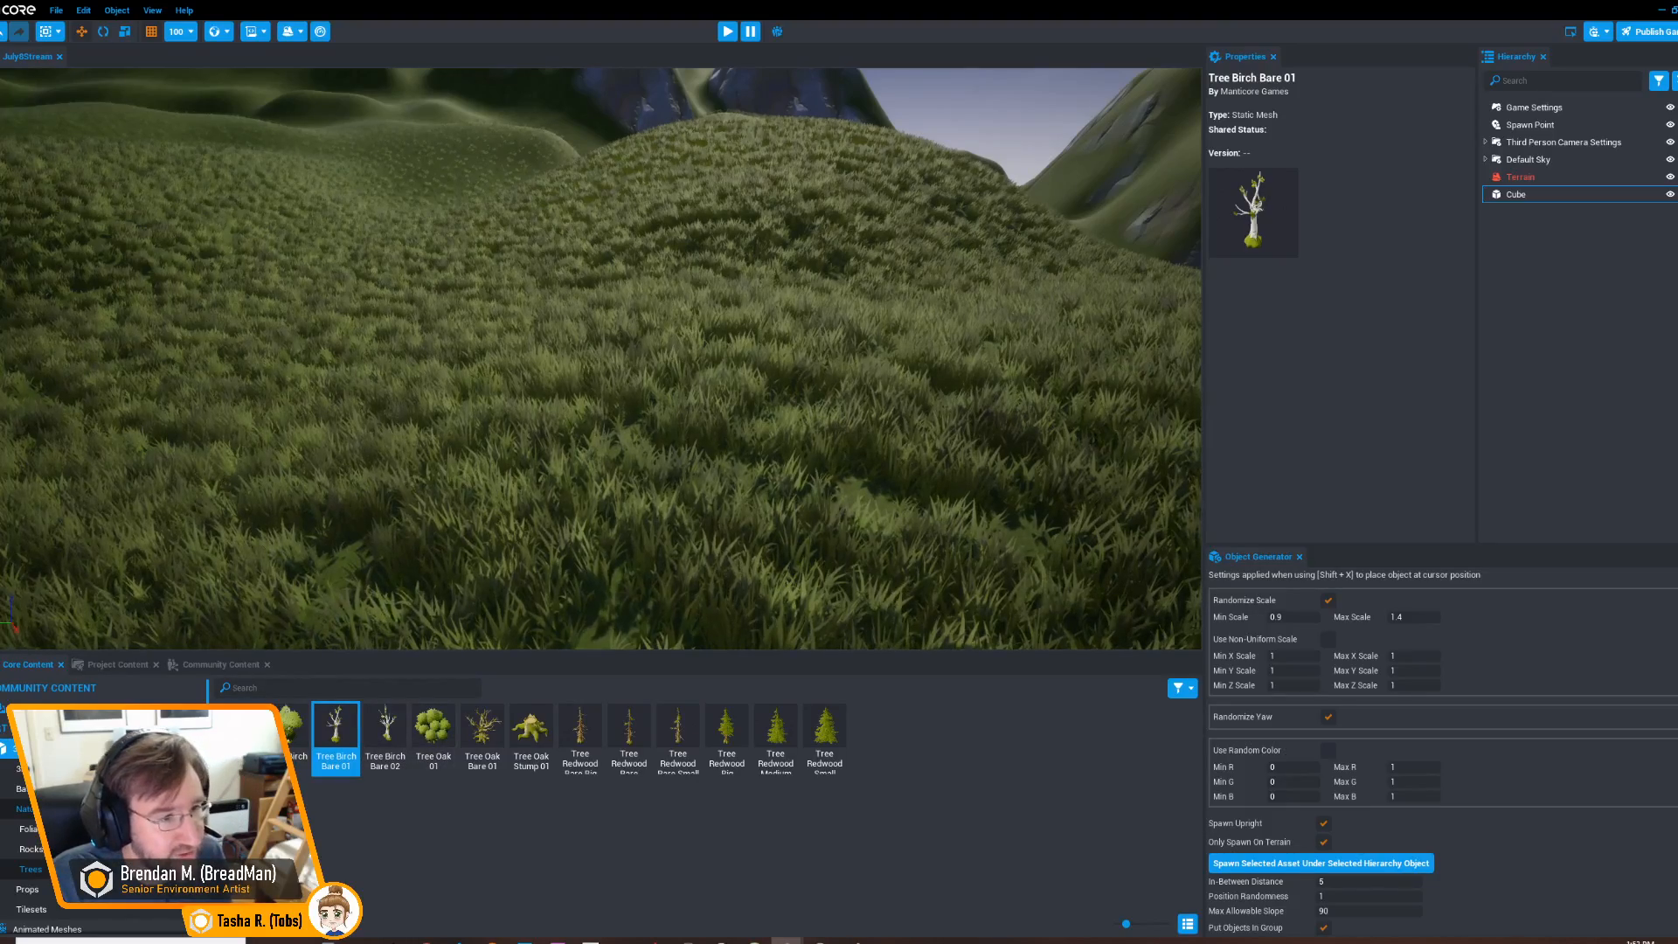
Try scattering a cluster of Tree Birch Bare 01 trees over the grassy hill at the cursor position
key(shift+x)
right_drag(722, 350, 742, 297)
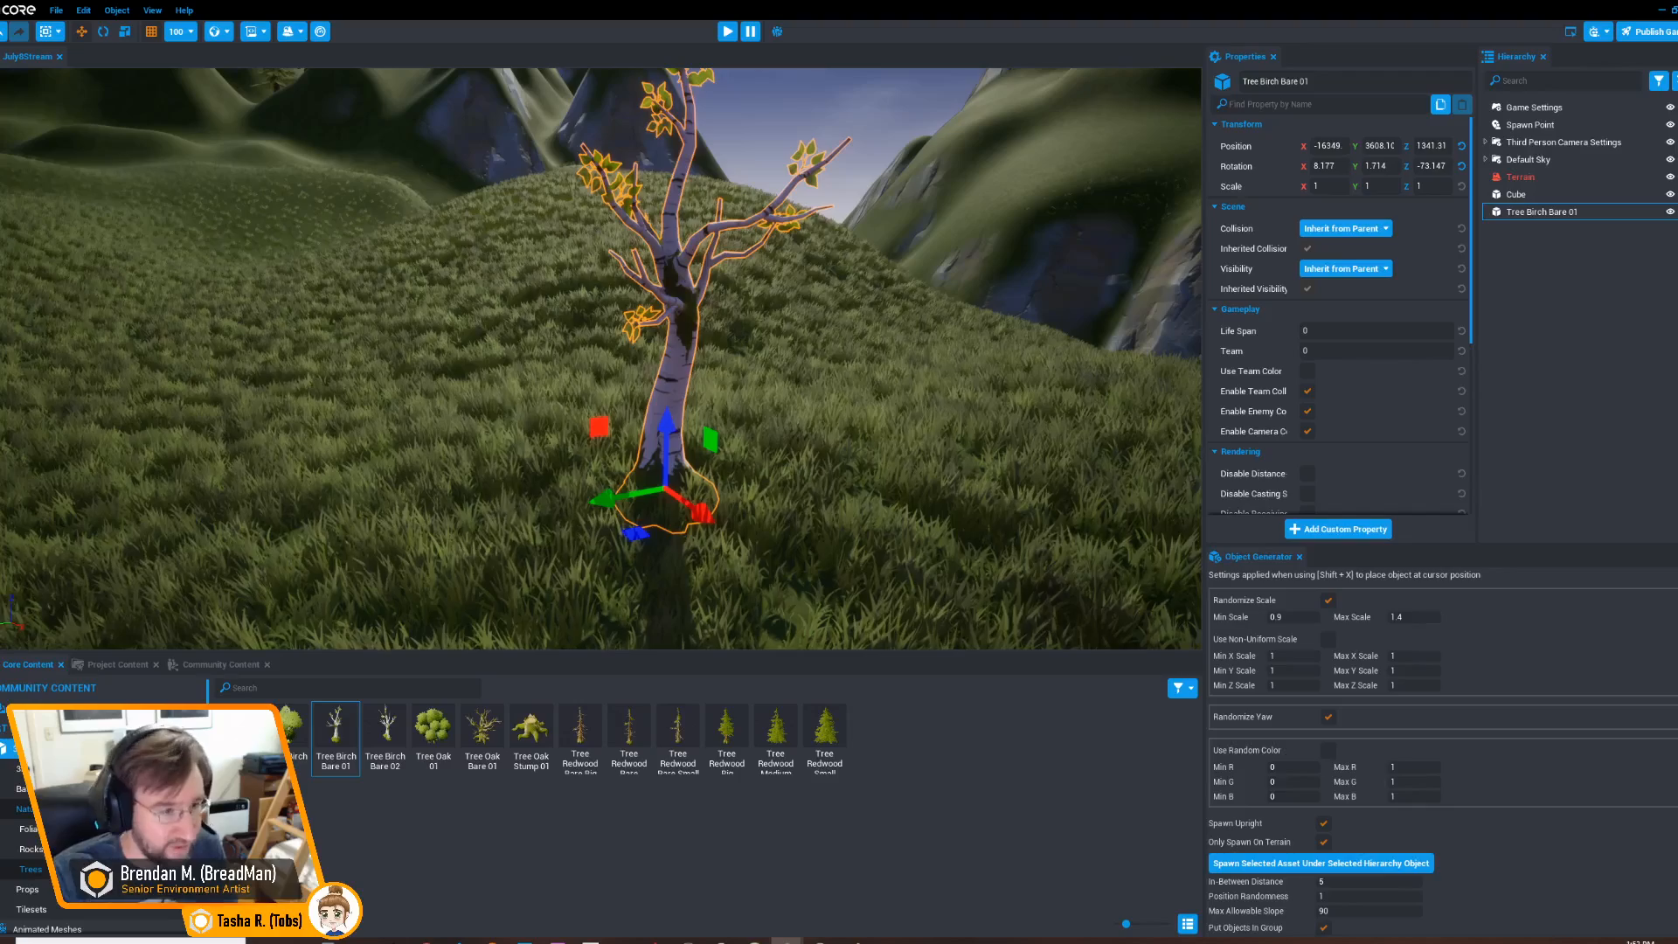
right_drag(743, 297, 732, 297)
key(shift+x)
key(shift+x)
key(shift+x)
key(shift+x)
key(shift+x)
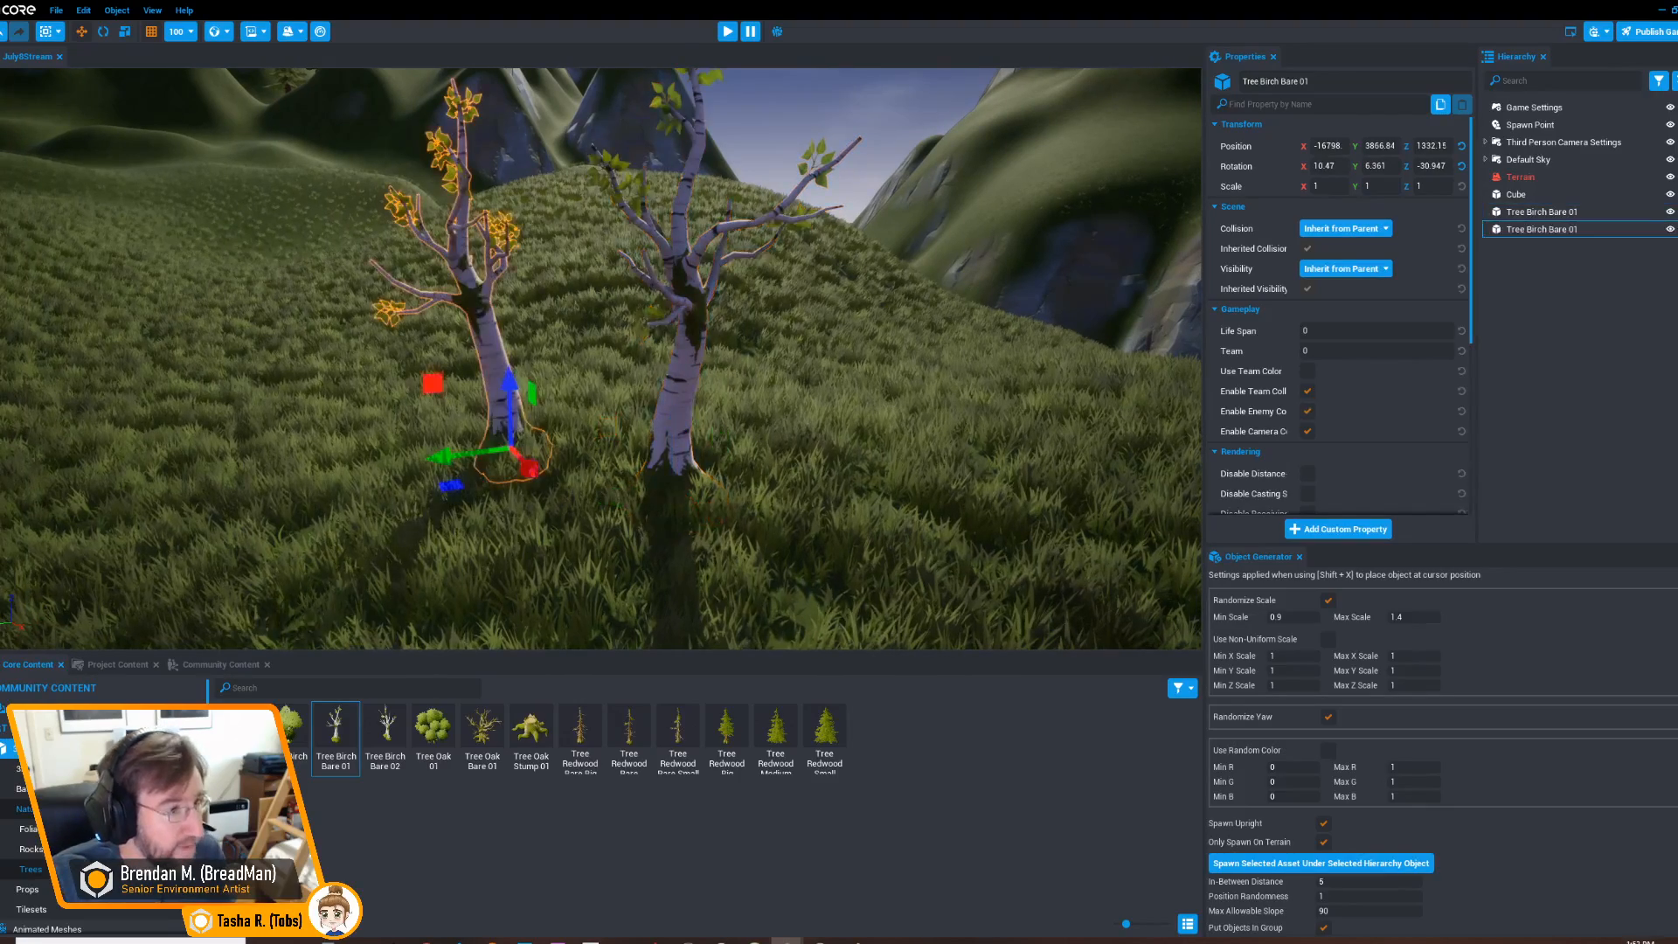
key(shift+x)
key(shift+x)
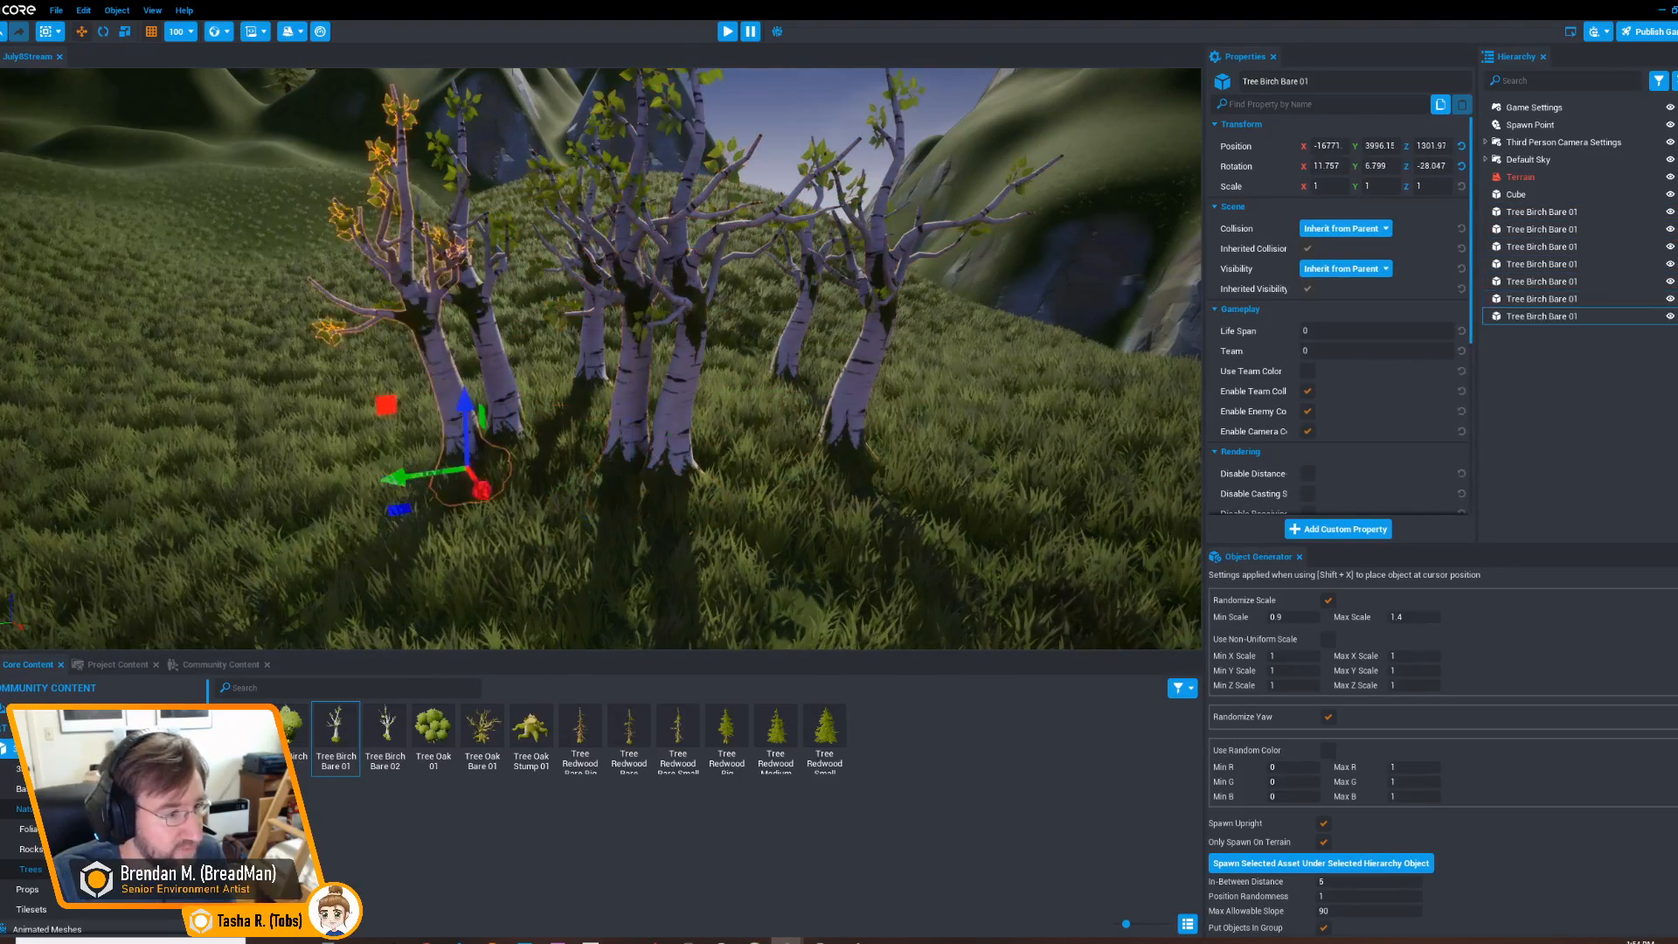
right_drag(603, 358, 861, 330)
key(shift+x)
key(a)
right_drag(603, 358, 891, 355)
right_drag(603, 358, 607, 398)
key(w)
key(a)
Undo the placement of all the birch trees
key(ctrl+z)
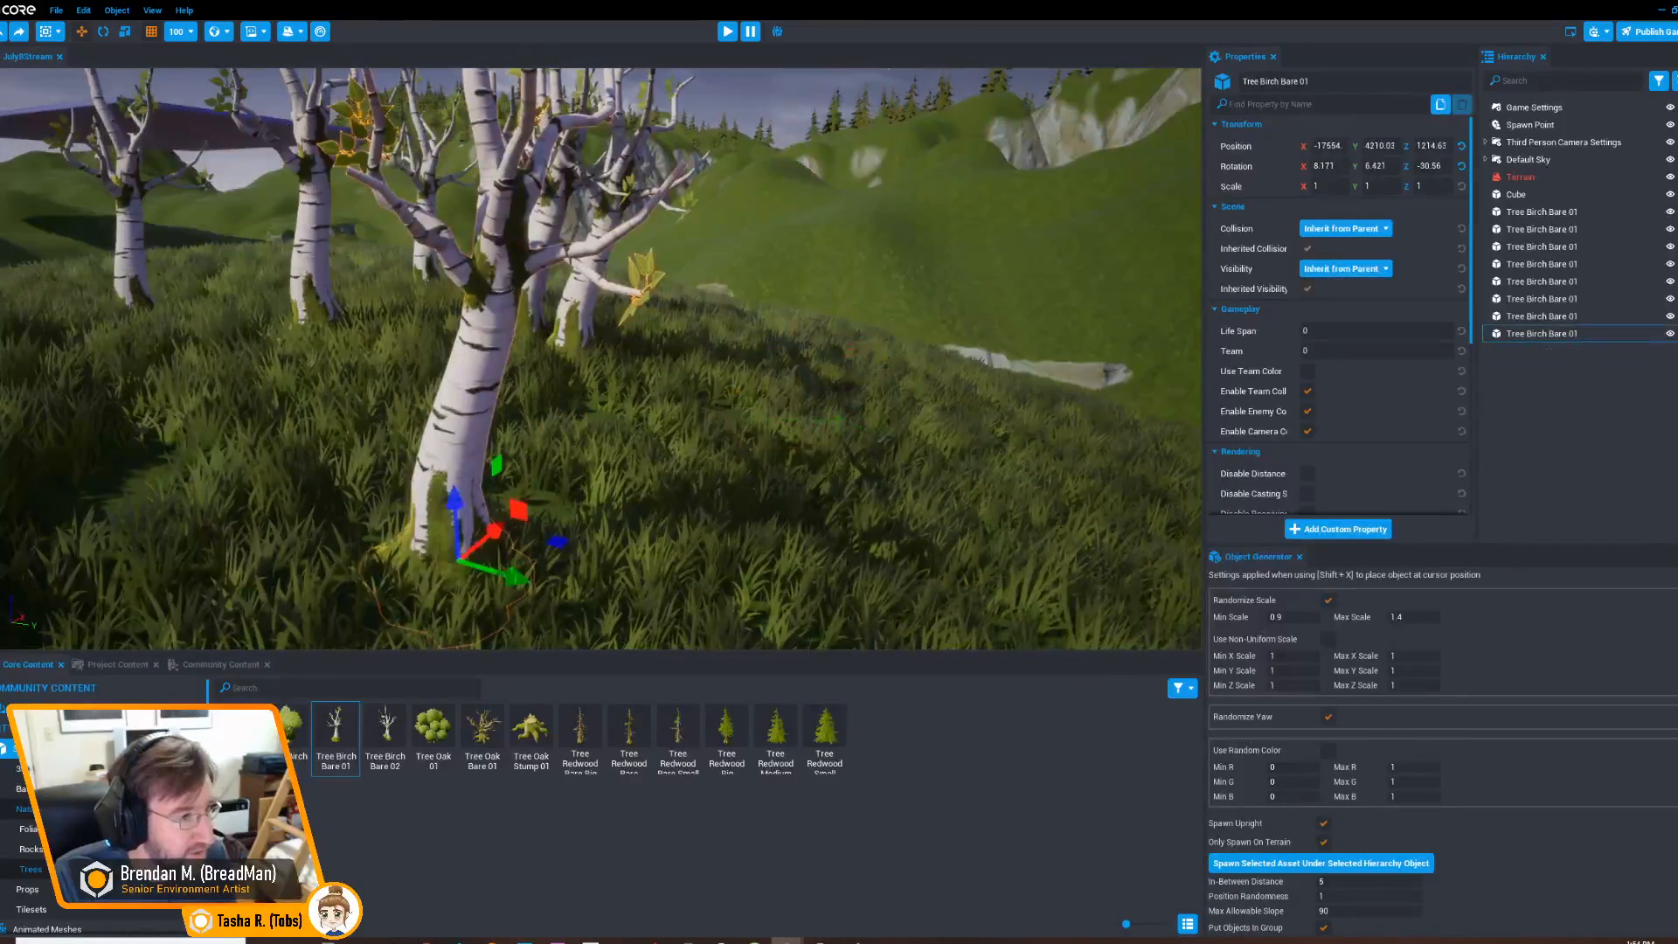
key(ctrl+z)
key(ctrl+z)
key(ctrl+z)
key(ctrl+z)
key(ctrl+z)
key(ctrl+z)
key(ctrl+z)
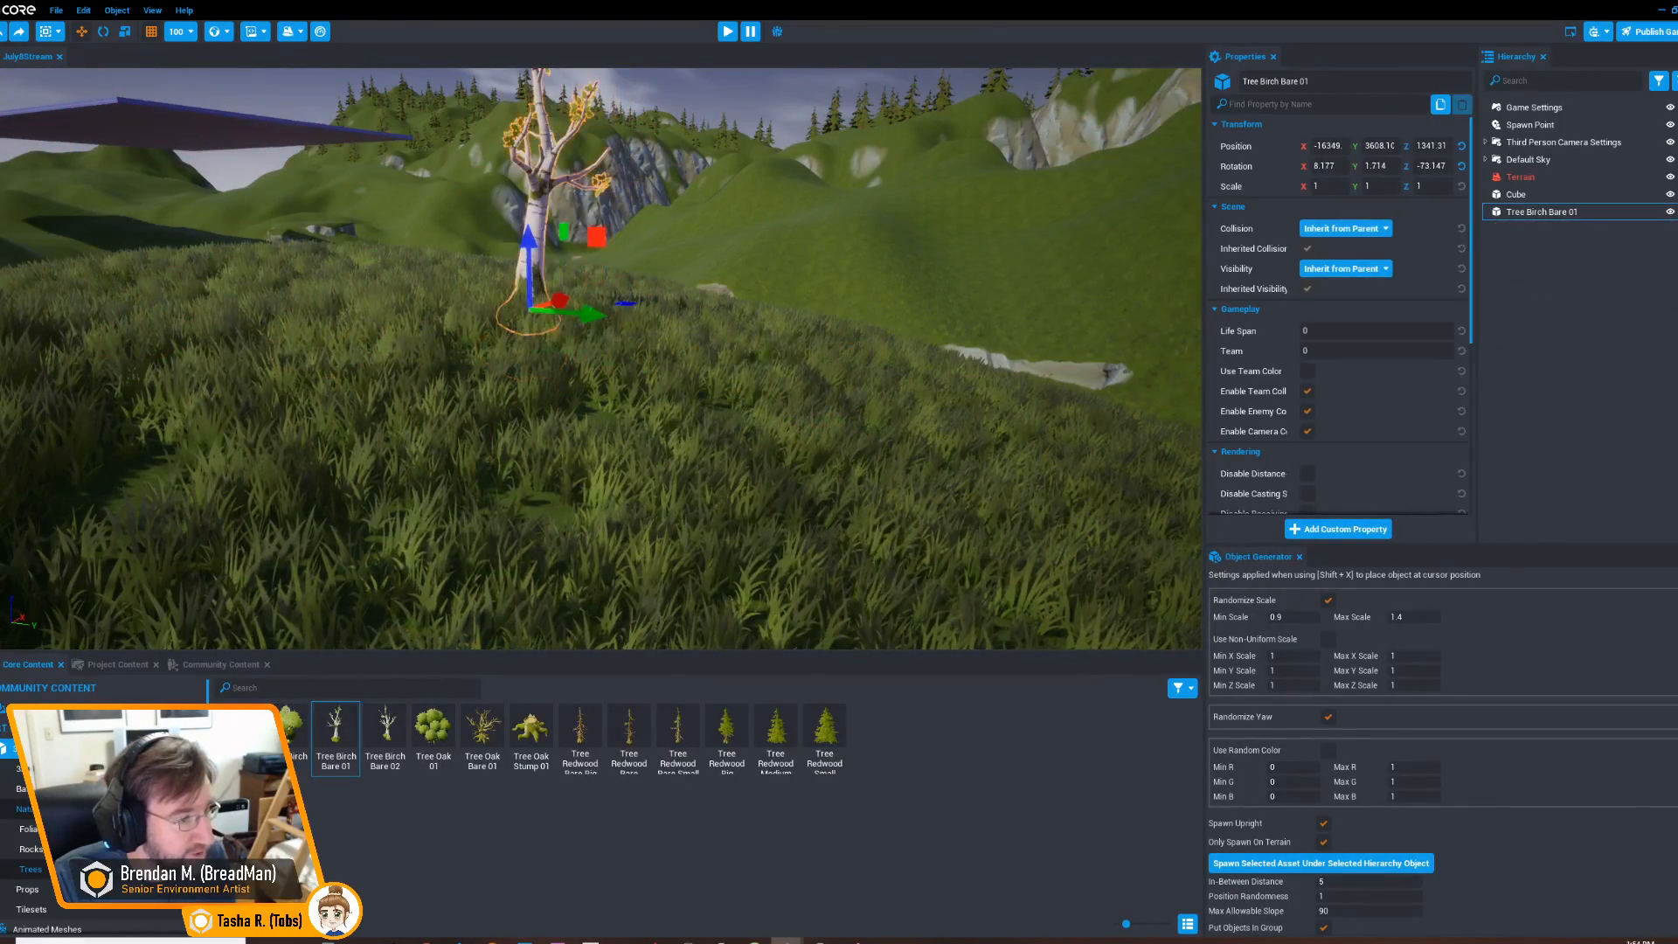
key(ctrl+z)
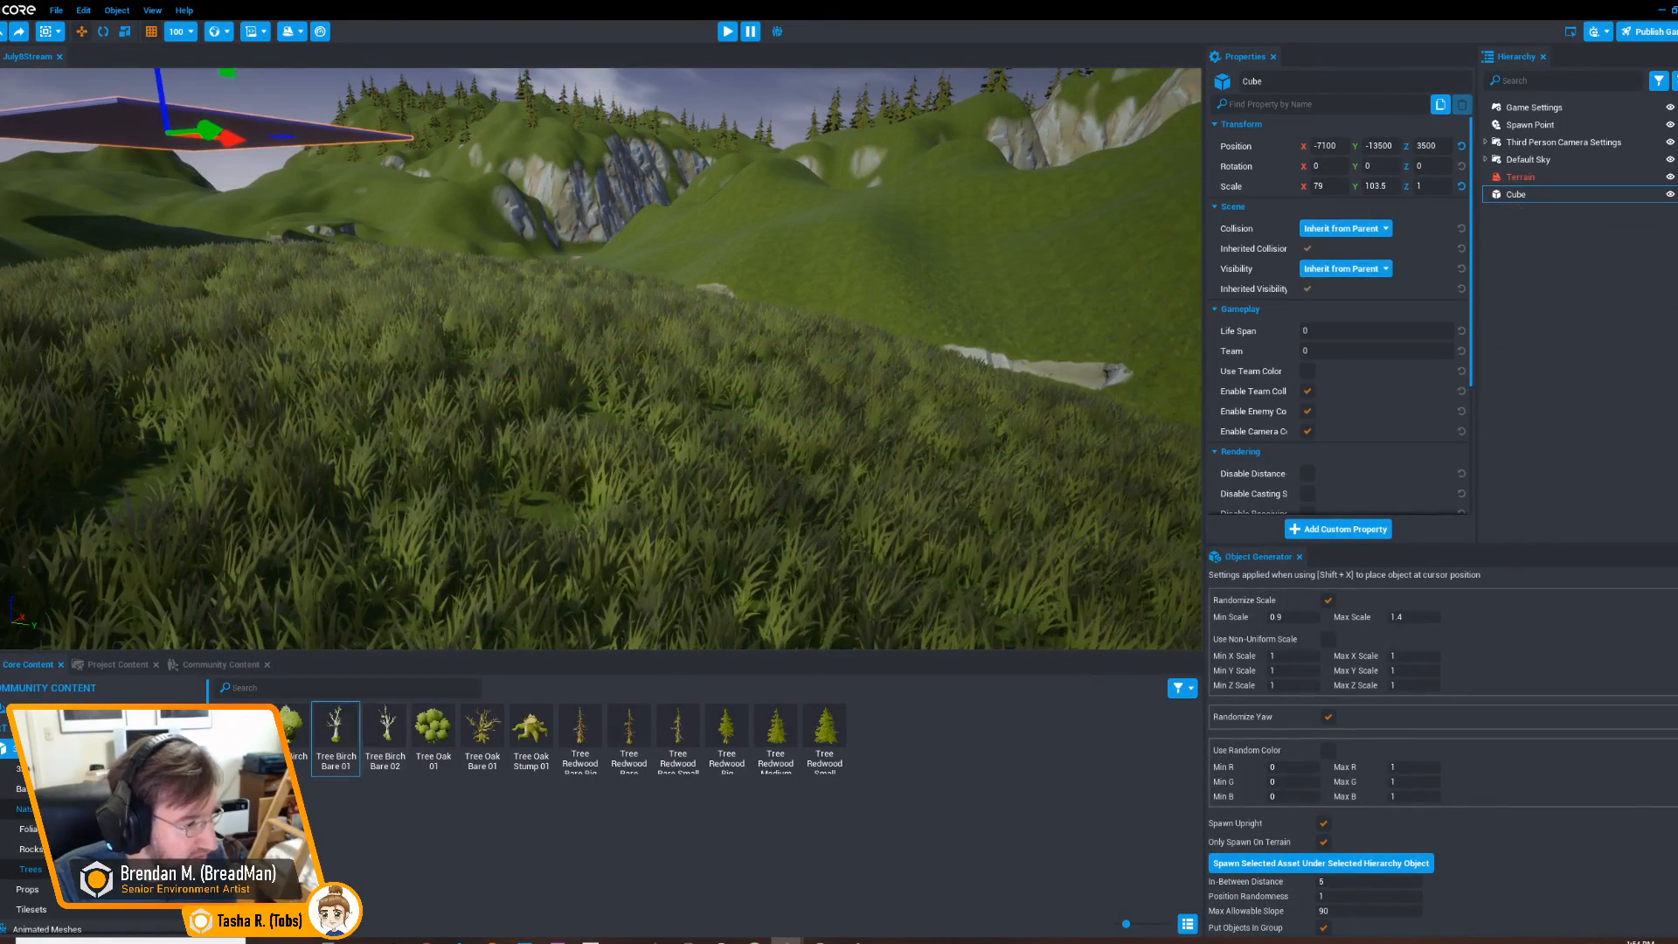
Place one Tree Birch Bare 01 on the hill with the Object Generator's randomized scale and yaw
click(336, 740)
key(shift+x)
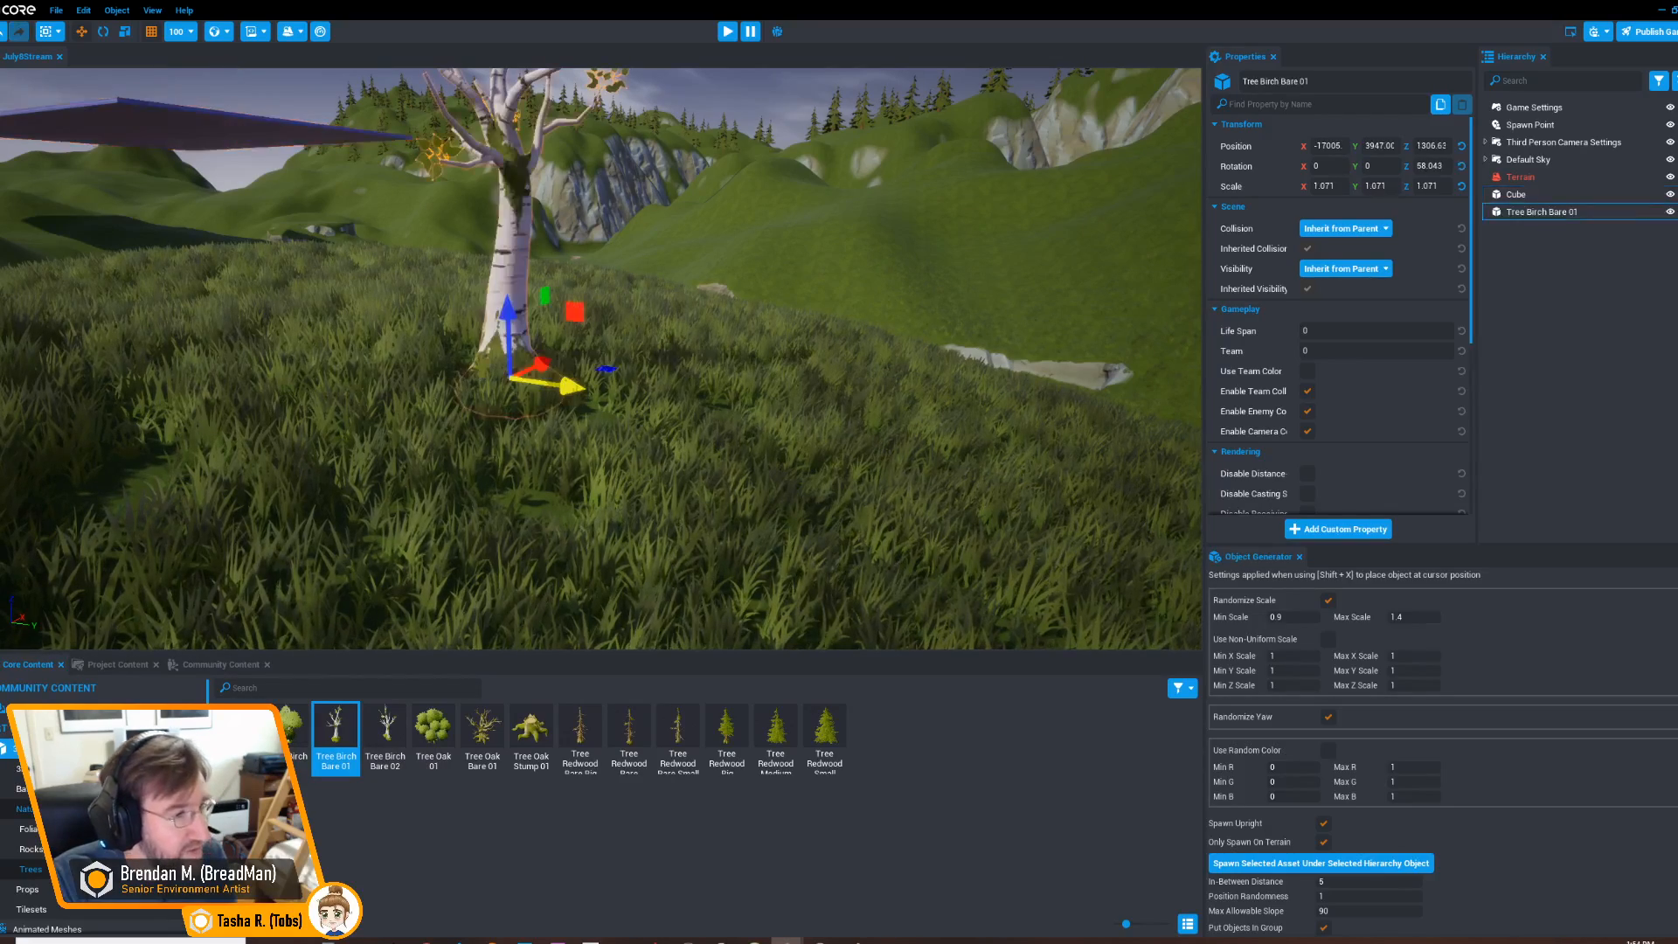
right_drag(551, 382, 551, 271)
right_drag(603, 419, 619, 490)
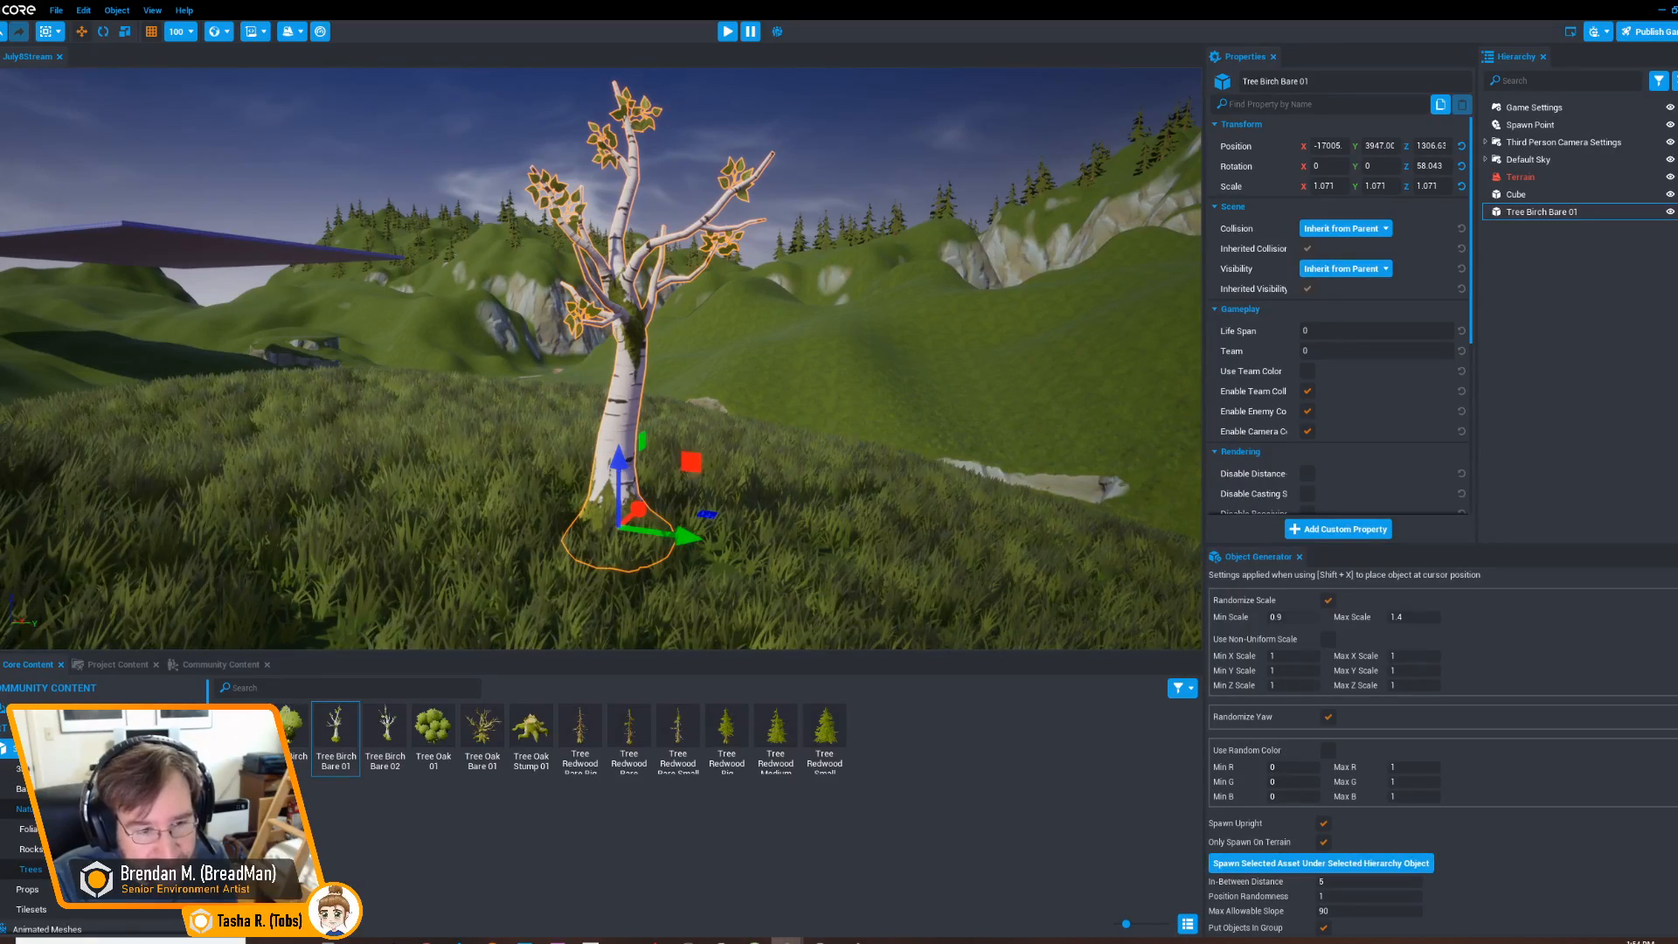
Rearrange the Object Generator so all its settings are in view, and frame the grass around the birch
drag(1258, 556, 1345, 878)
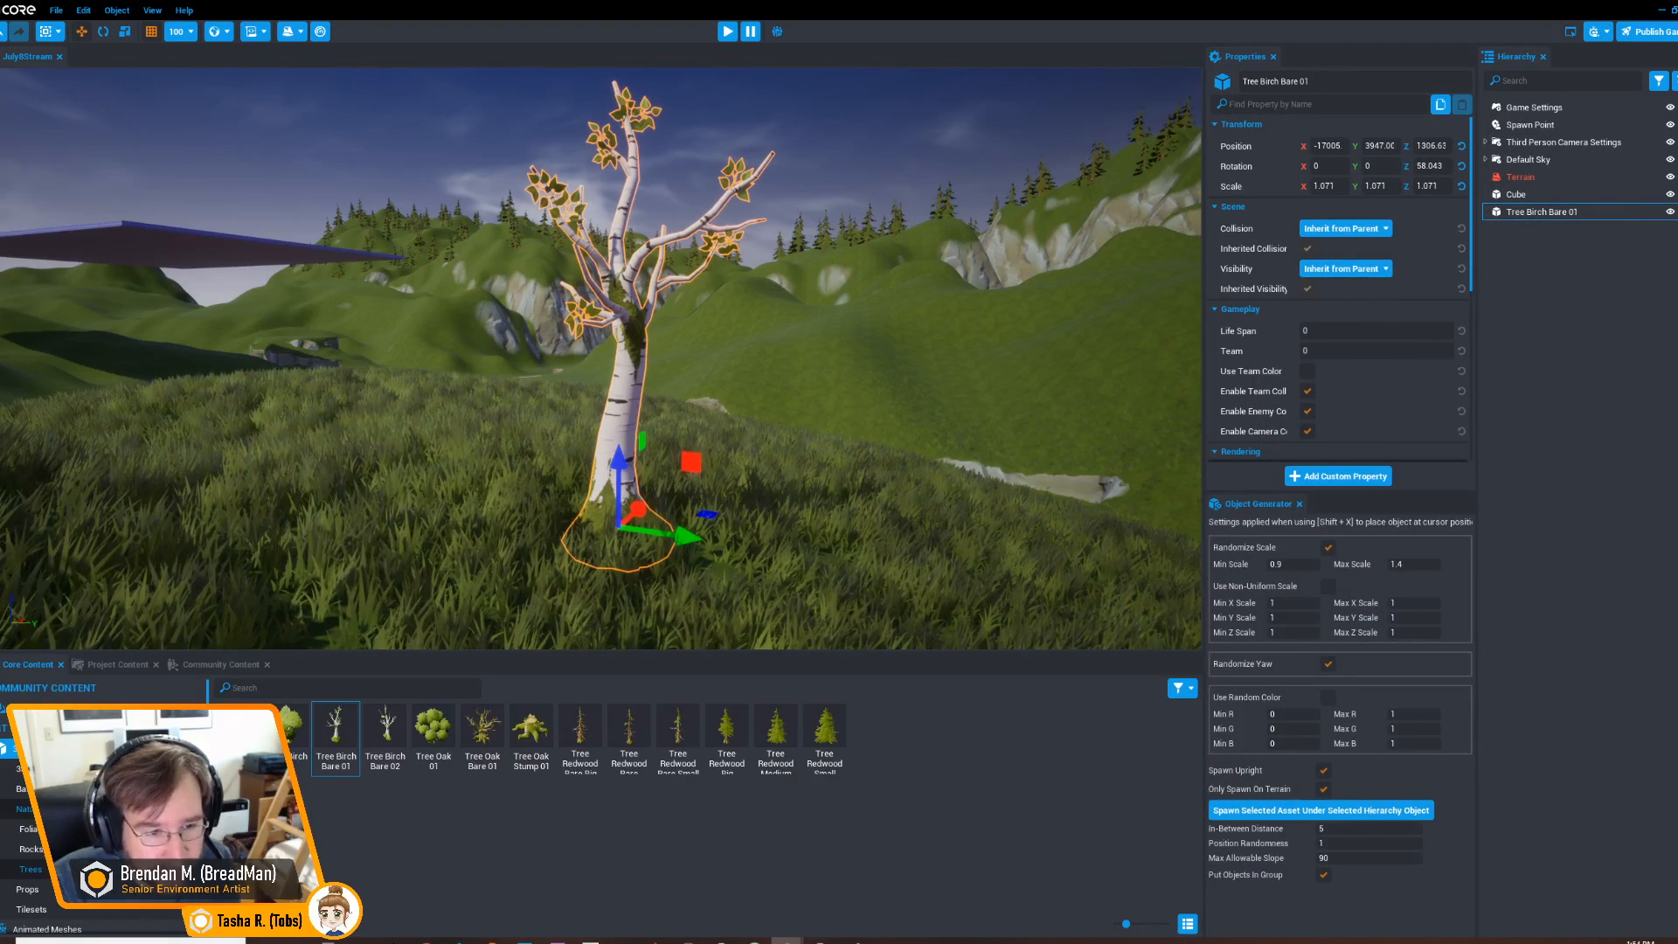
right_drag(664, 367, 603, 393)
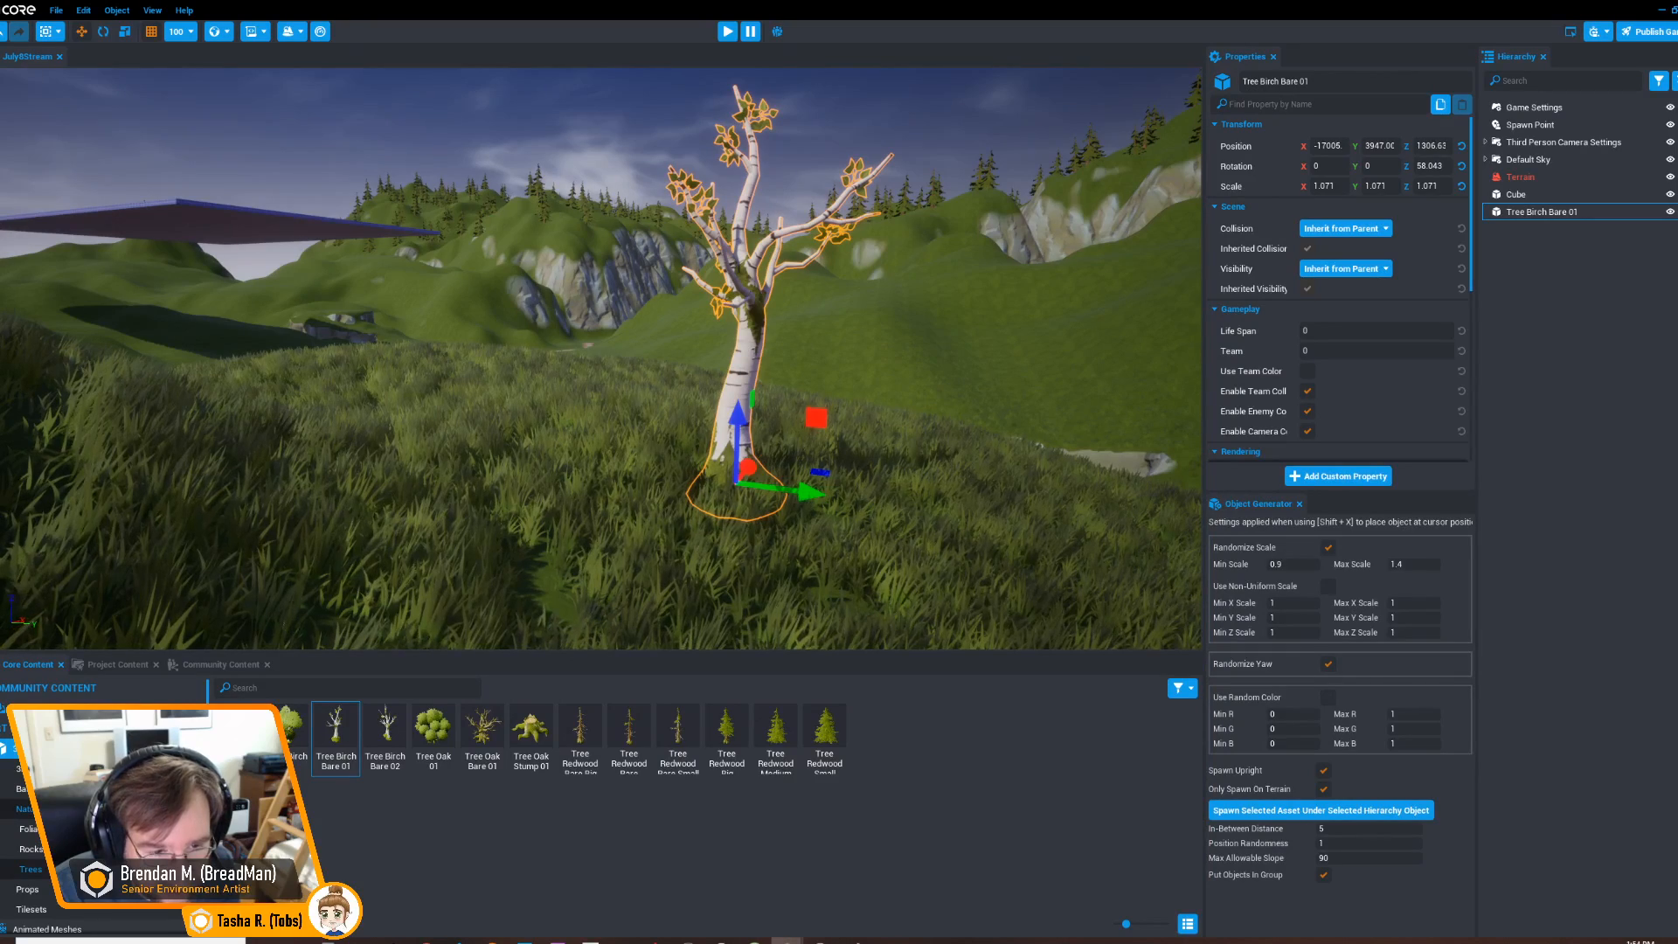
right_drag(603, 393, 576, 406)
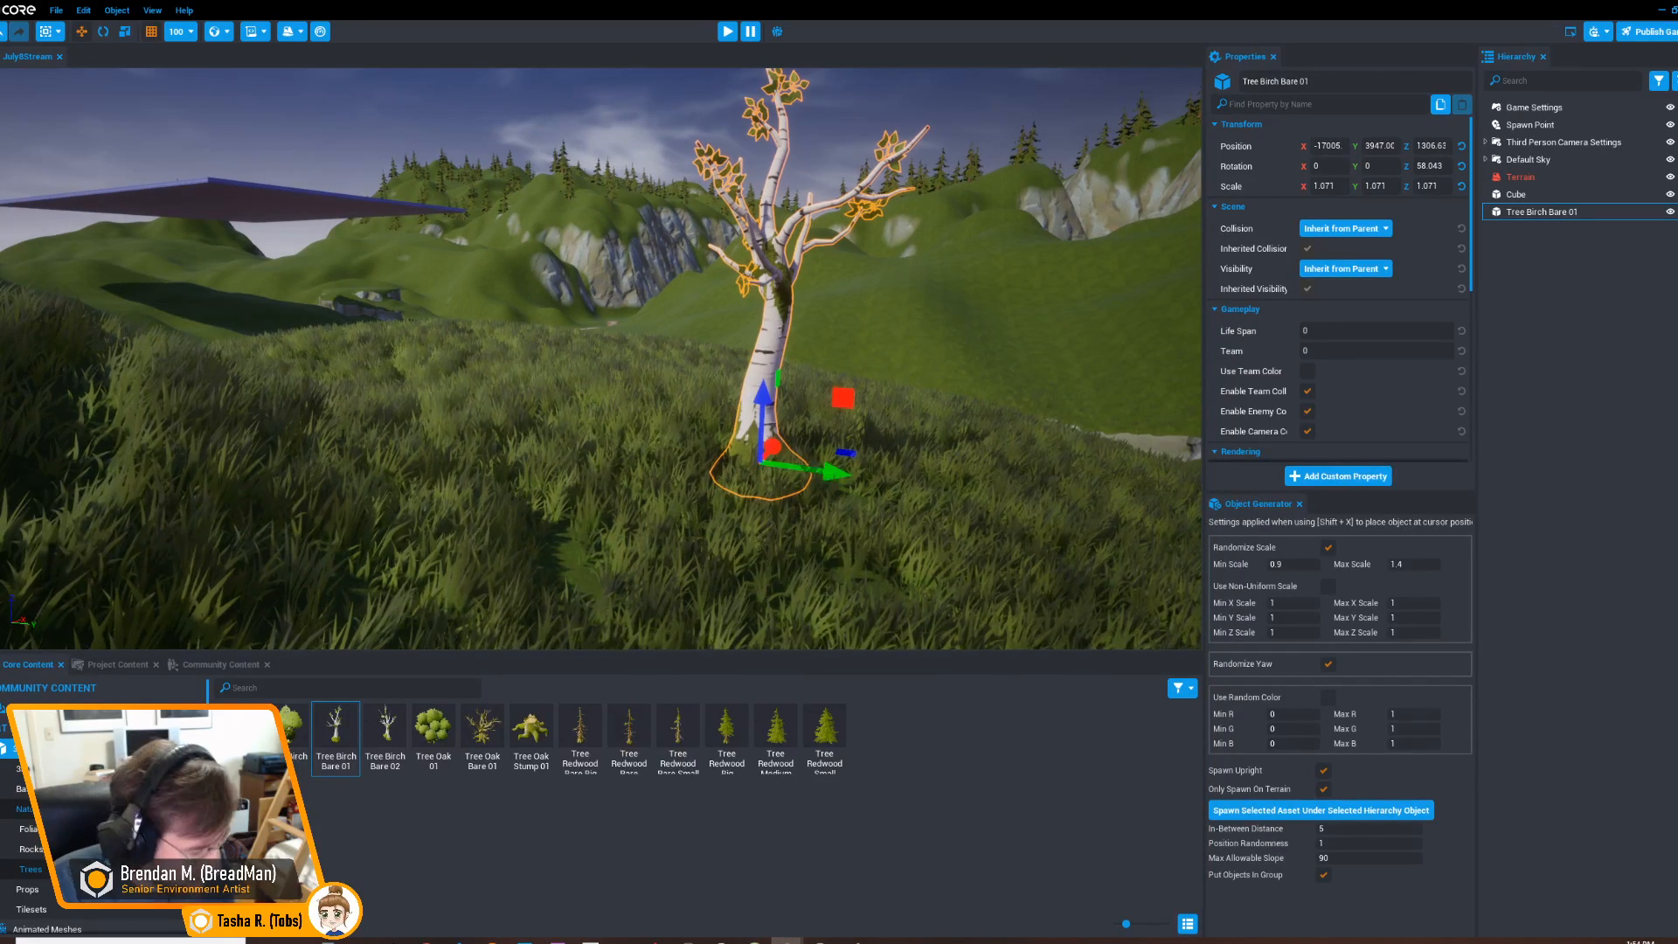
Scatter several more Tree Birch Bare 01 trees around the first one on the grassy hill
key(shift+x)
key(shift+x)
key(shift+x)
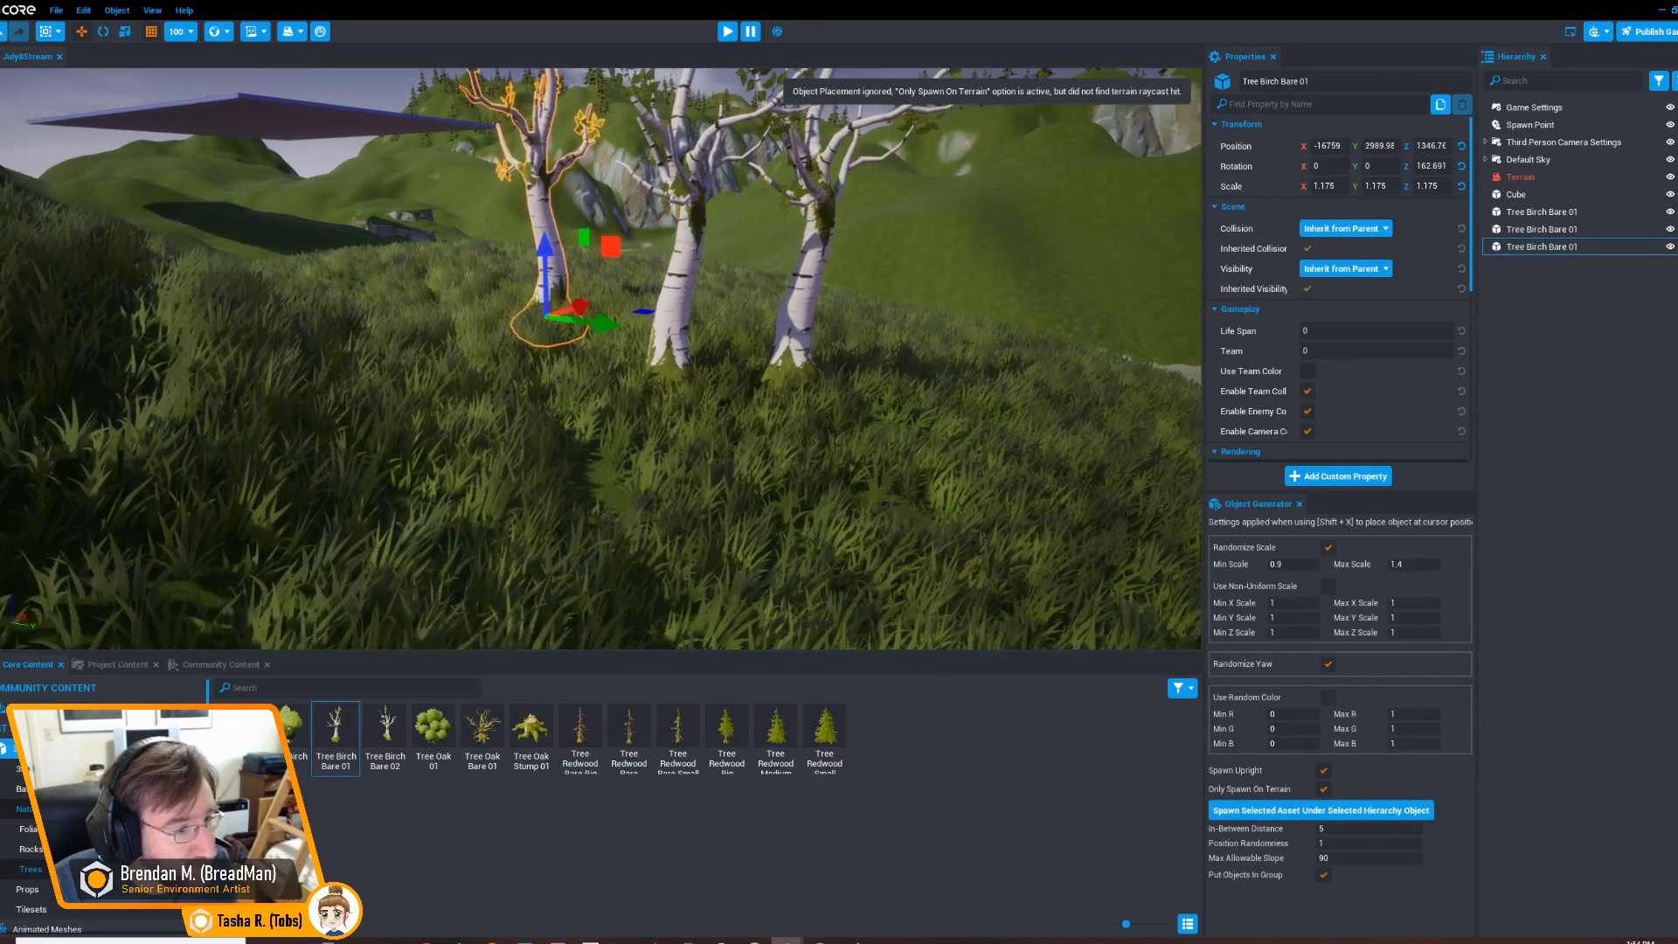
key(shift+x)
key(shift+x)
key(shift+x)
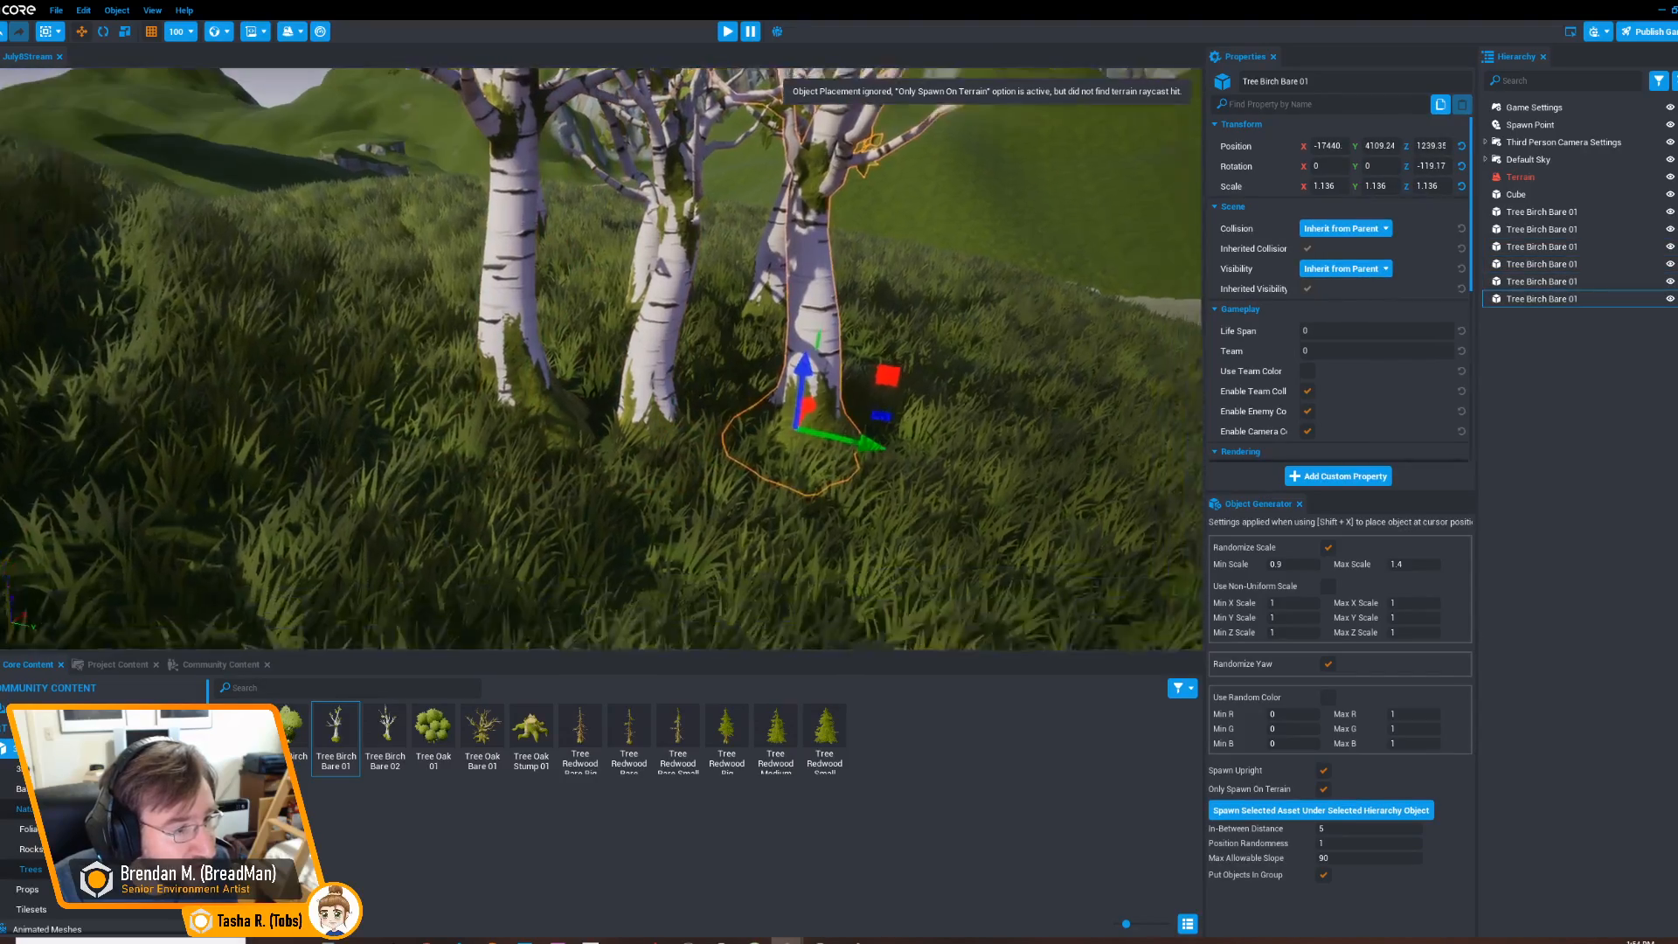
Set the Object Generator's maximum random scale to 2.4
right_drag(646, 393, 682, 352)
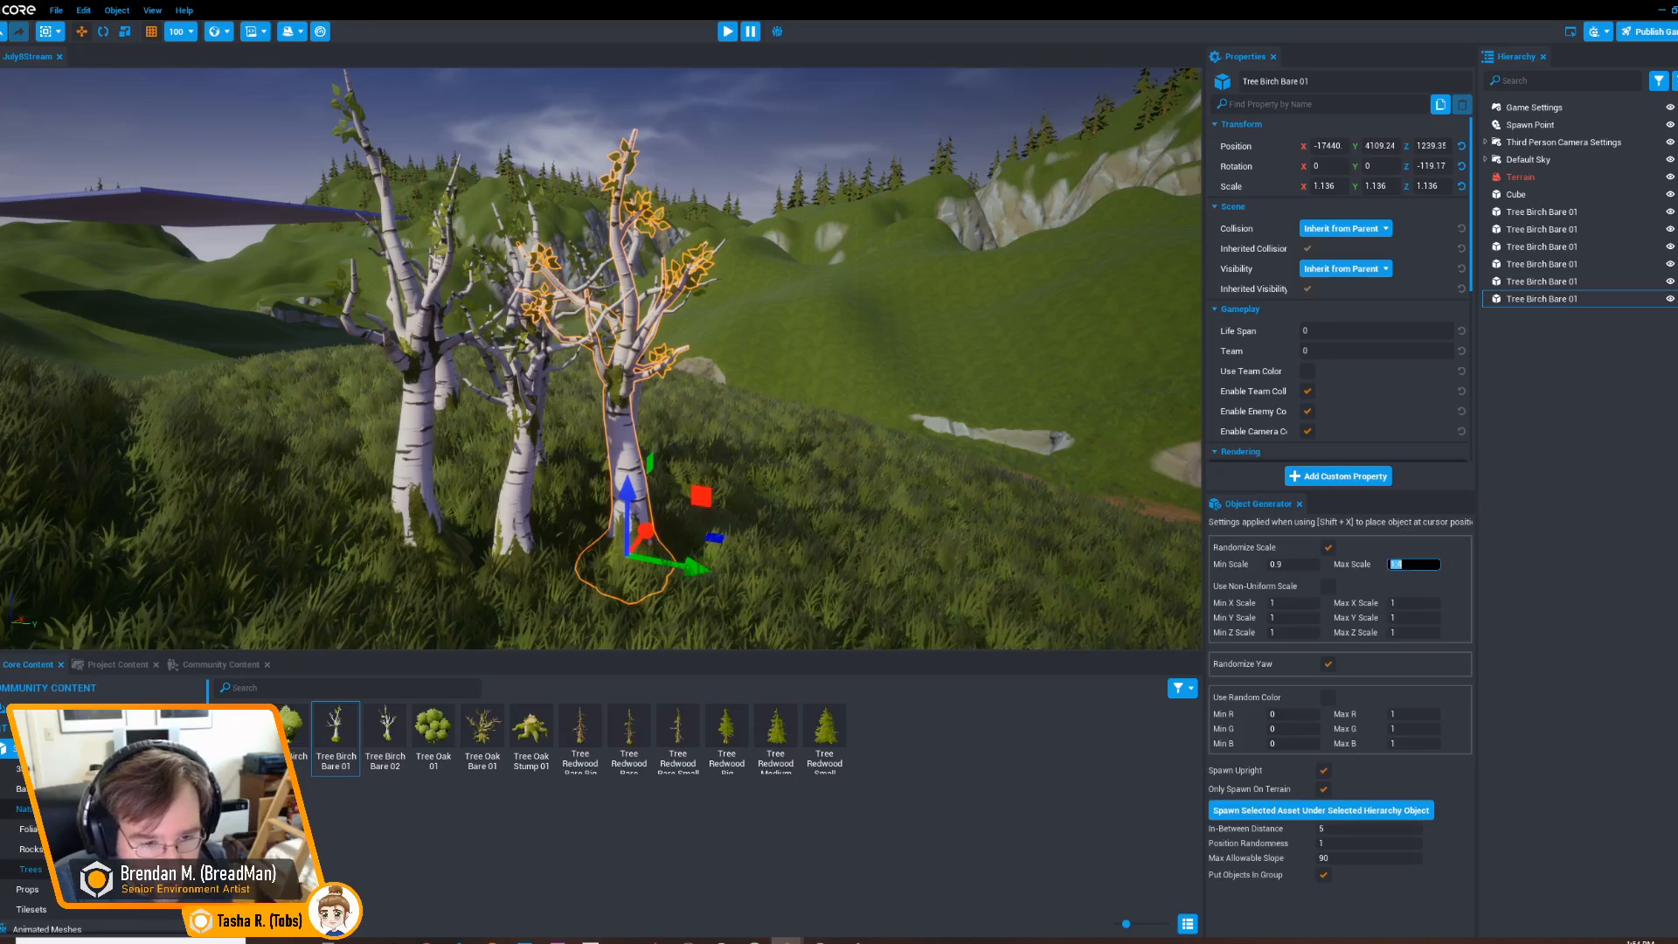
right_drag(664, 350, 655, 437)
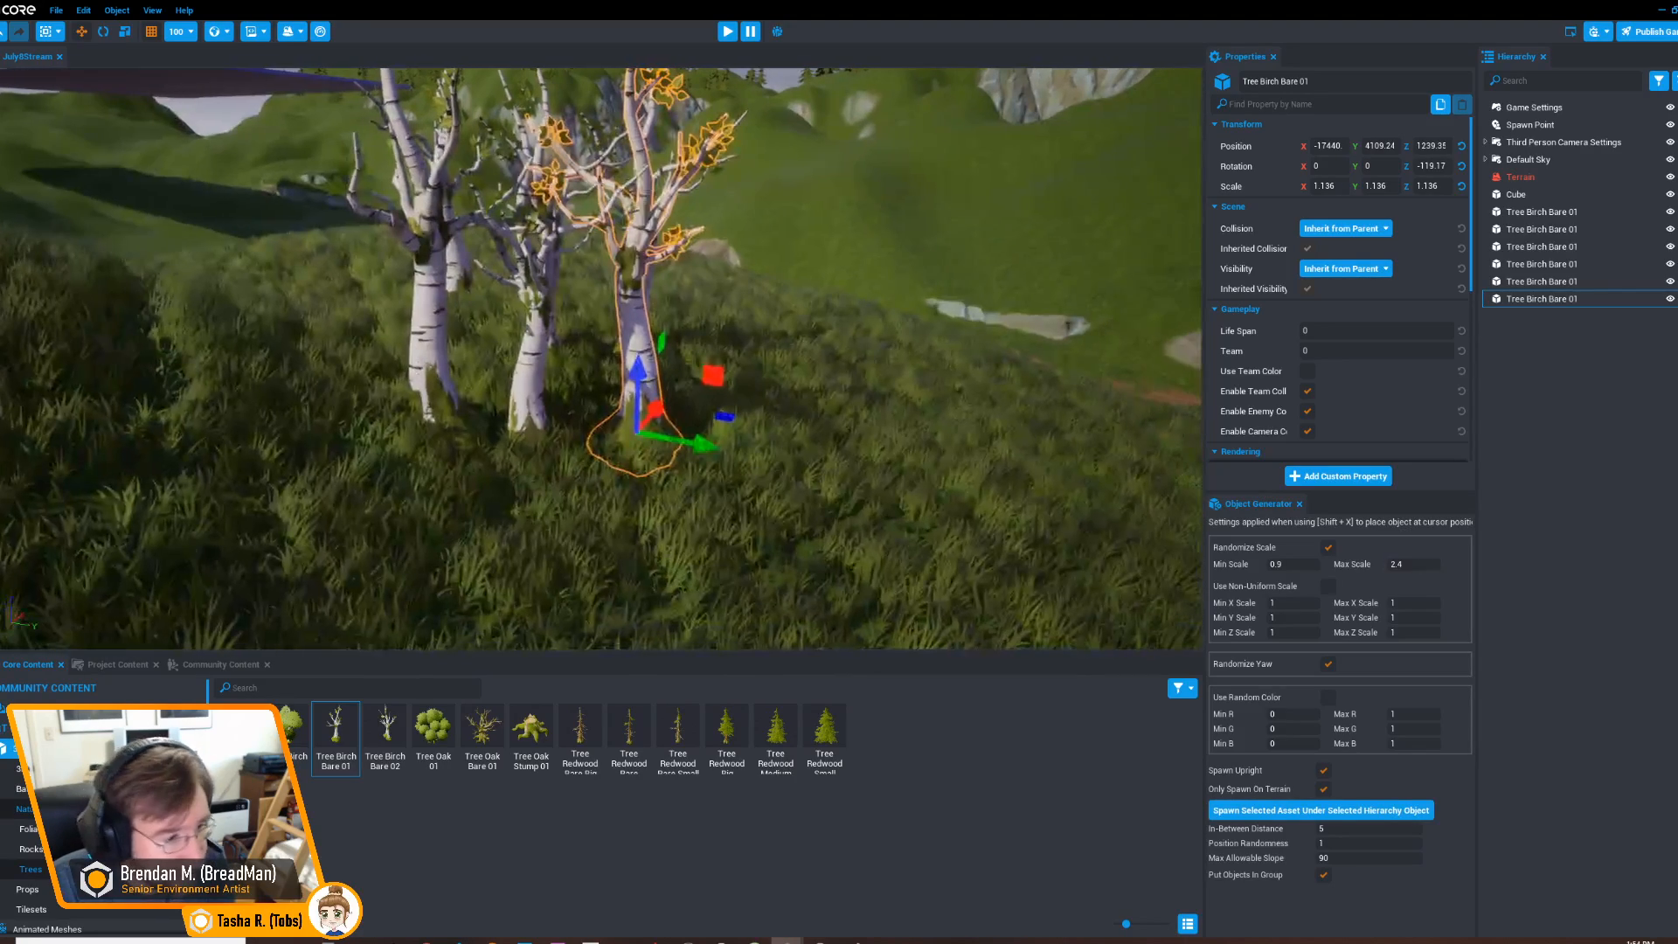
Add more Tree Birch Bare 01 trees of widely varying size beside the existing cluster and down the slope
key(shift+x)
key(shift+x)
key(shift+x)
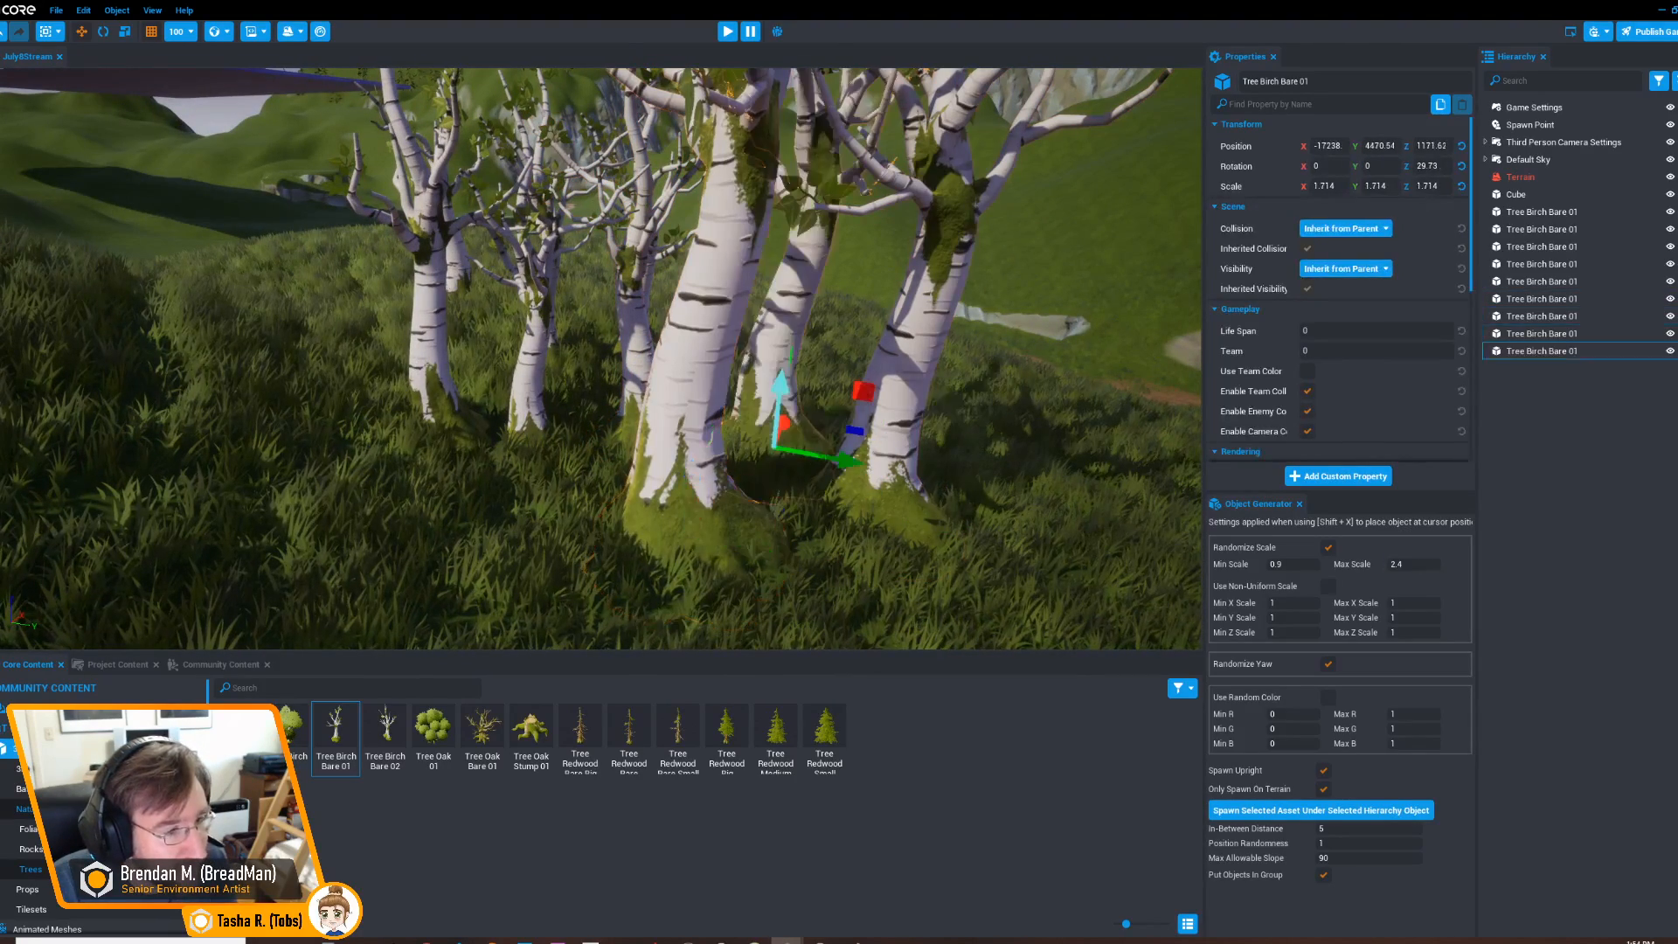
key(shift+x)
key(shift+x)
right_drag(1011, 568, 1131, 603)
key(shift+x)
key(shift+x)
right_drag(569, 535, 502, 406)
key(s)
key(a)
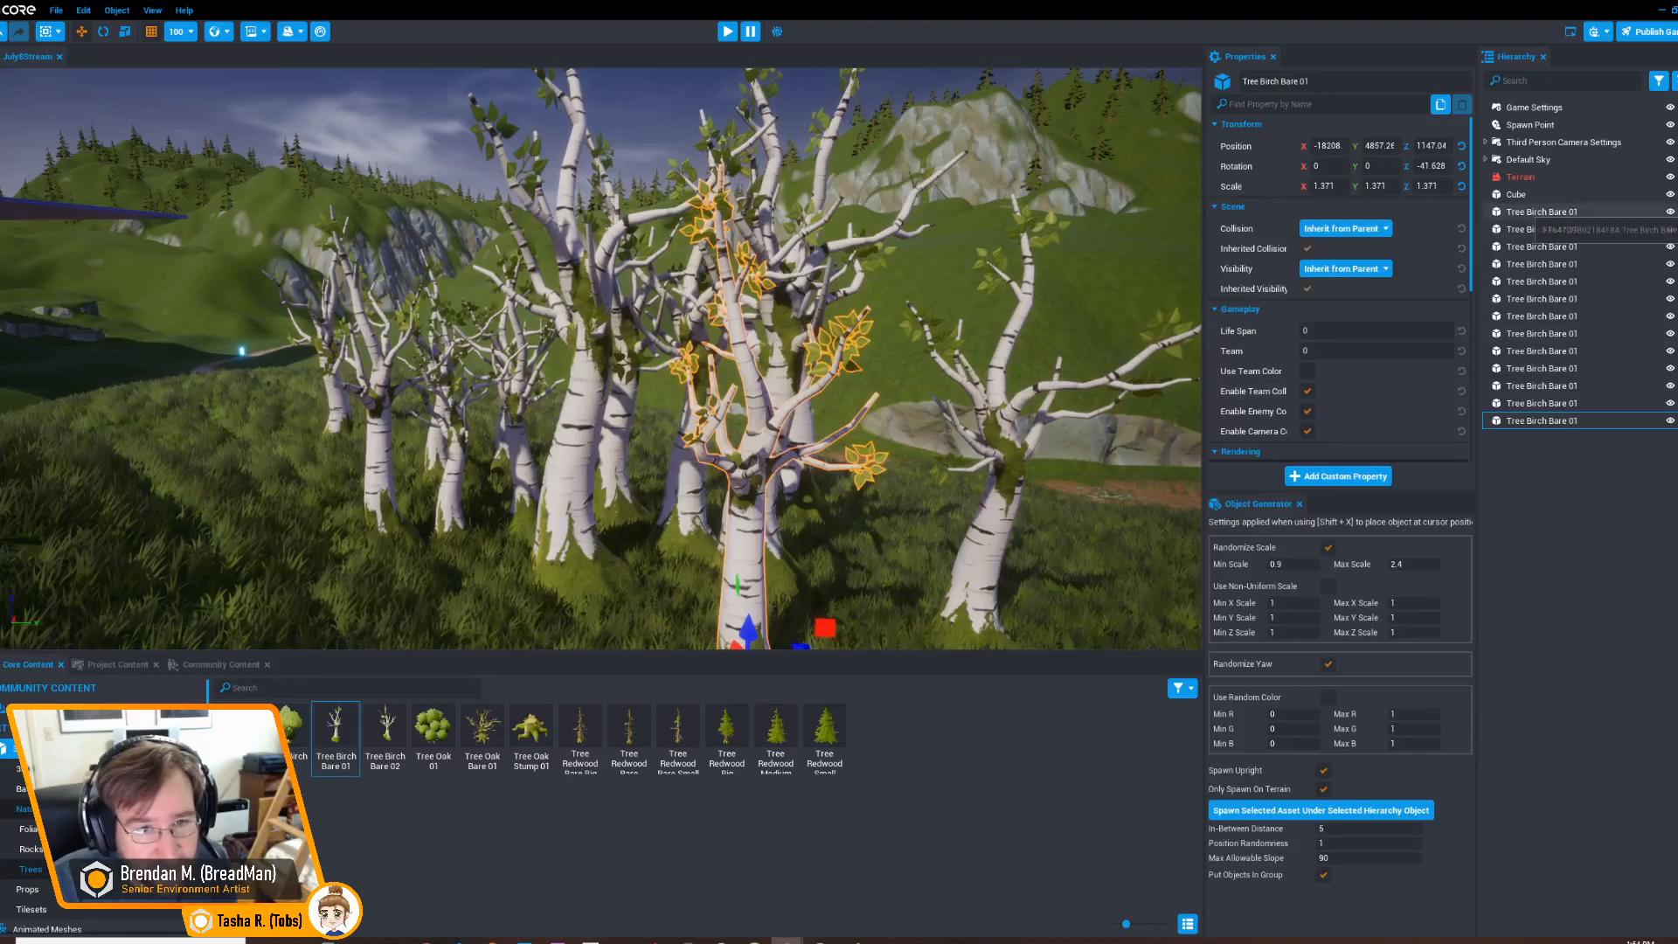
Delete all the Tree Birch Bare 01 objects from the scene
click(1541, 211)
shift+click(1535, 421)
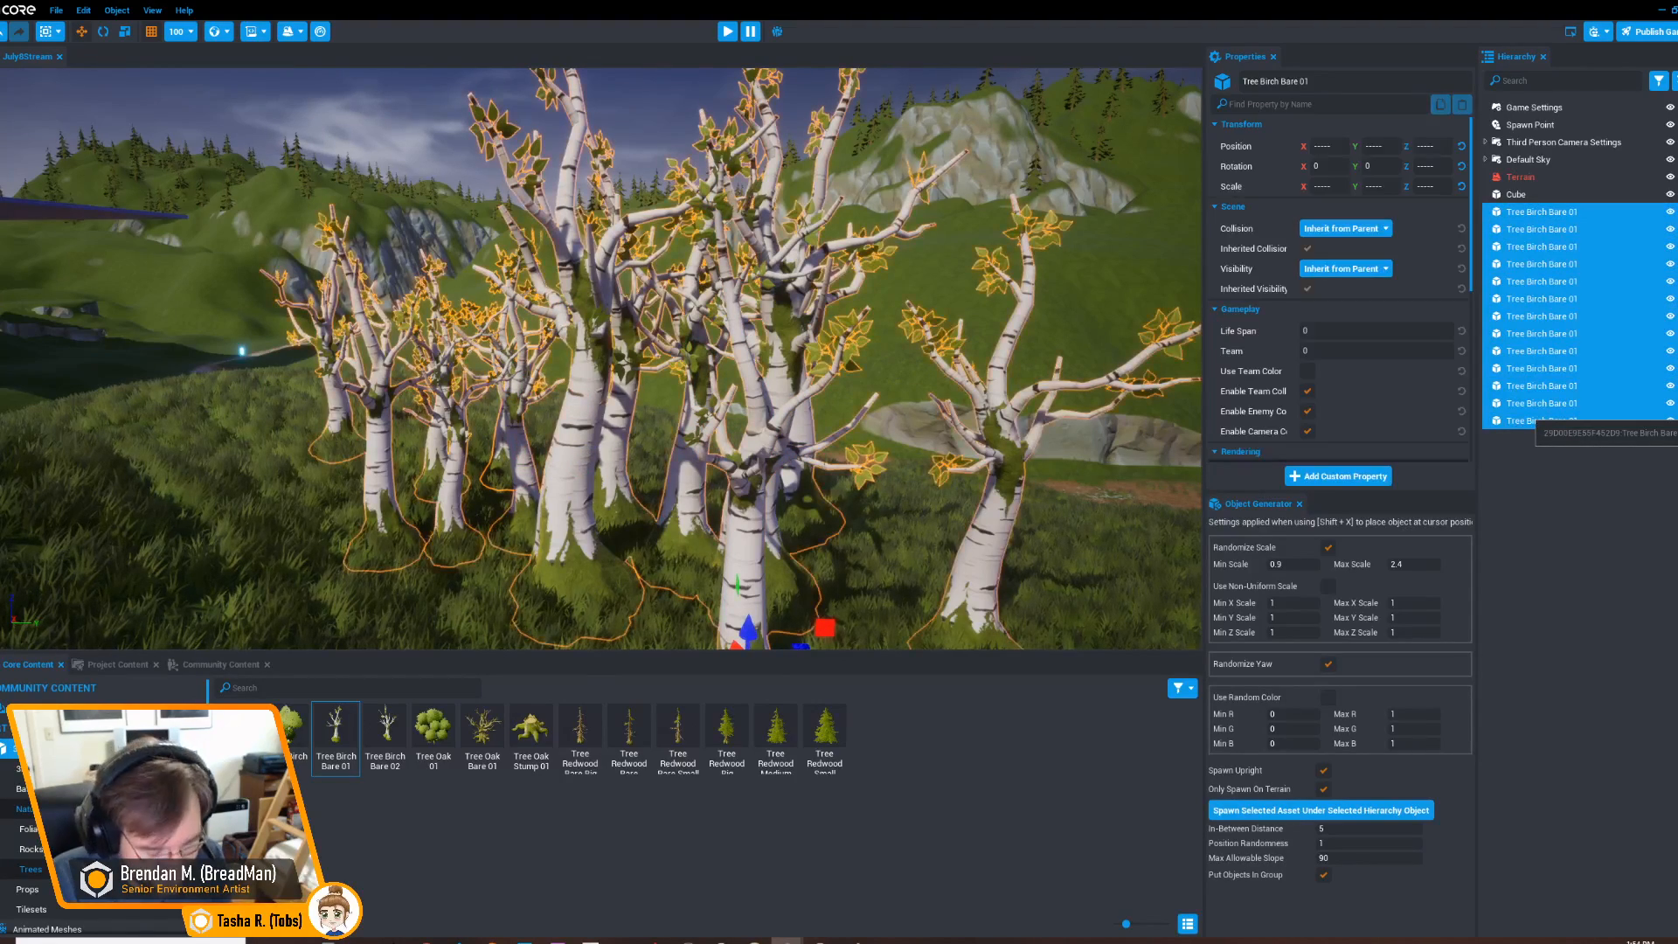
key(Delete)
right_drag(611, 358, 424, 386)
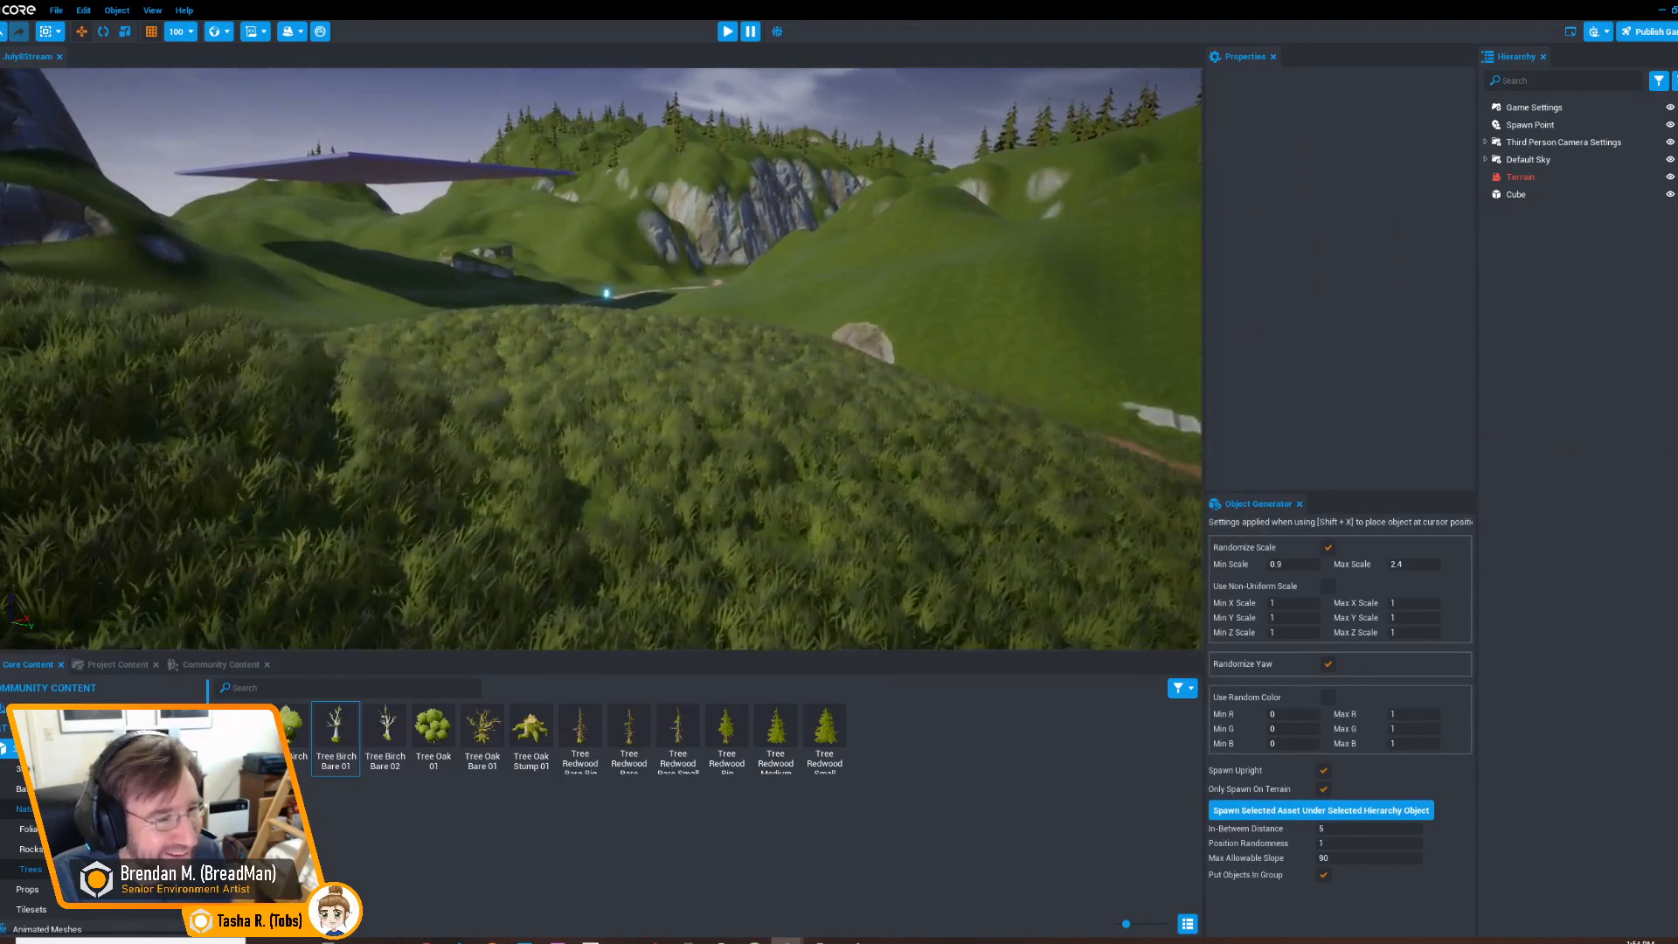
mouse_move(603, 358)
right_down()
mouse_move(516, 316)
mouse_move(428, 316)
mouse_move(419, 332)
right_up()
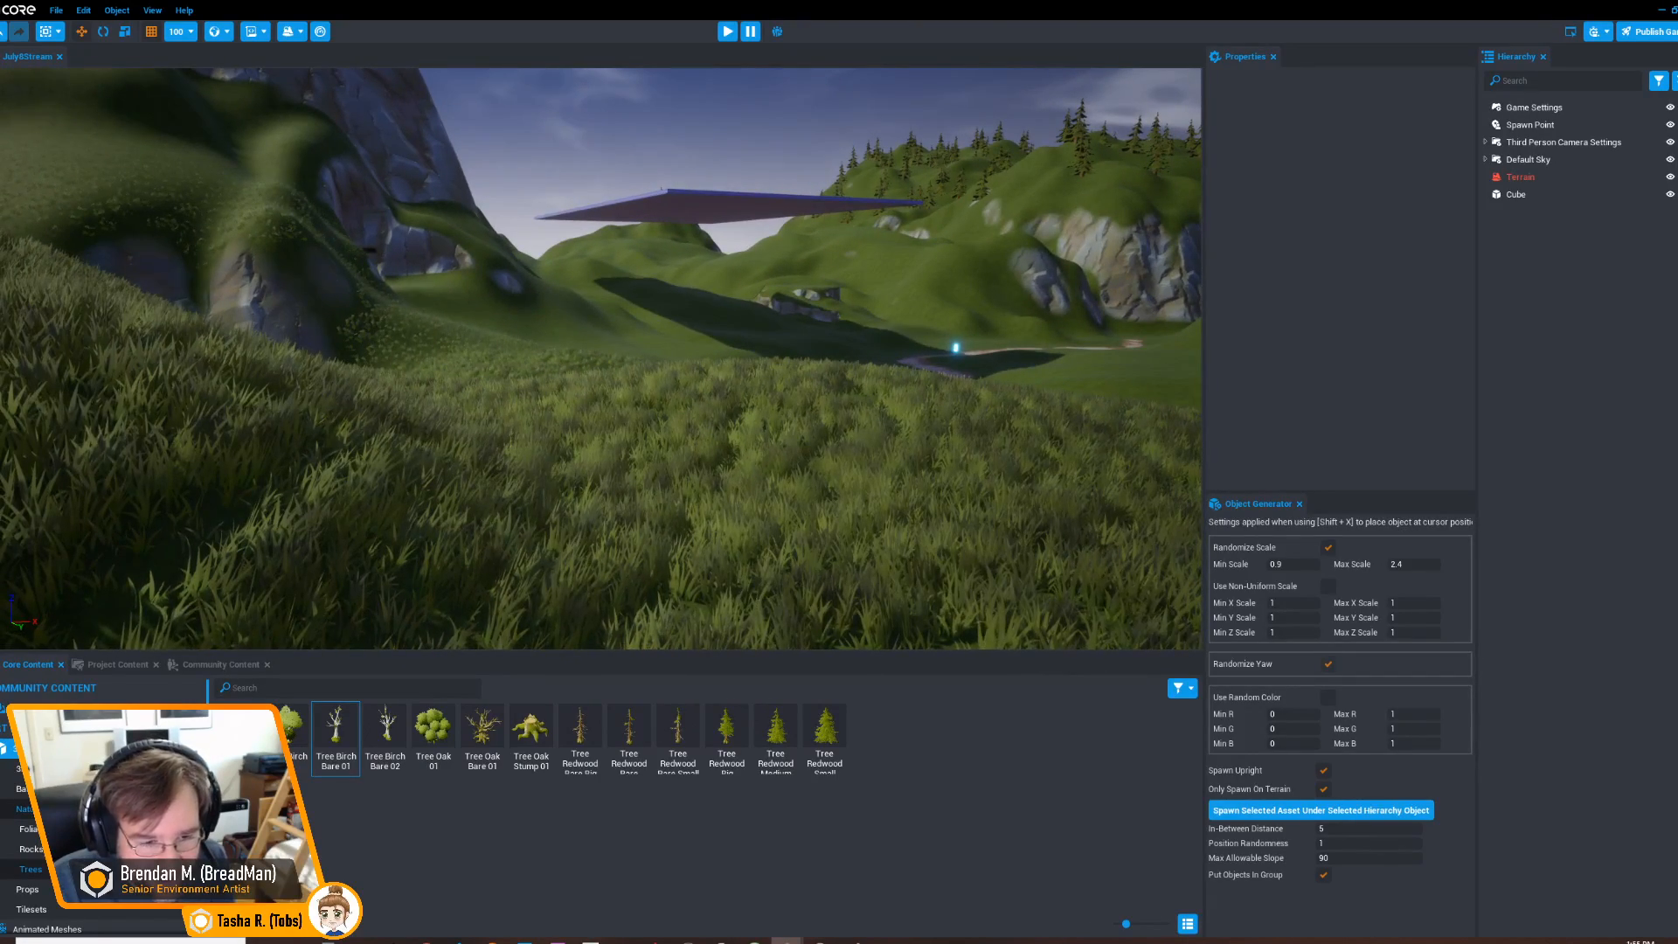
Scatter four Tree Birch Bare 01 trees of random size on the open grassy hill with the Object Generator
right_drag(602, 359, 428, 350)
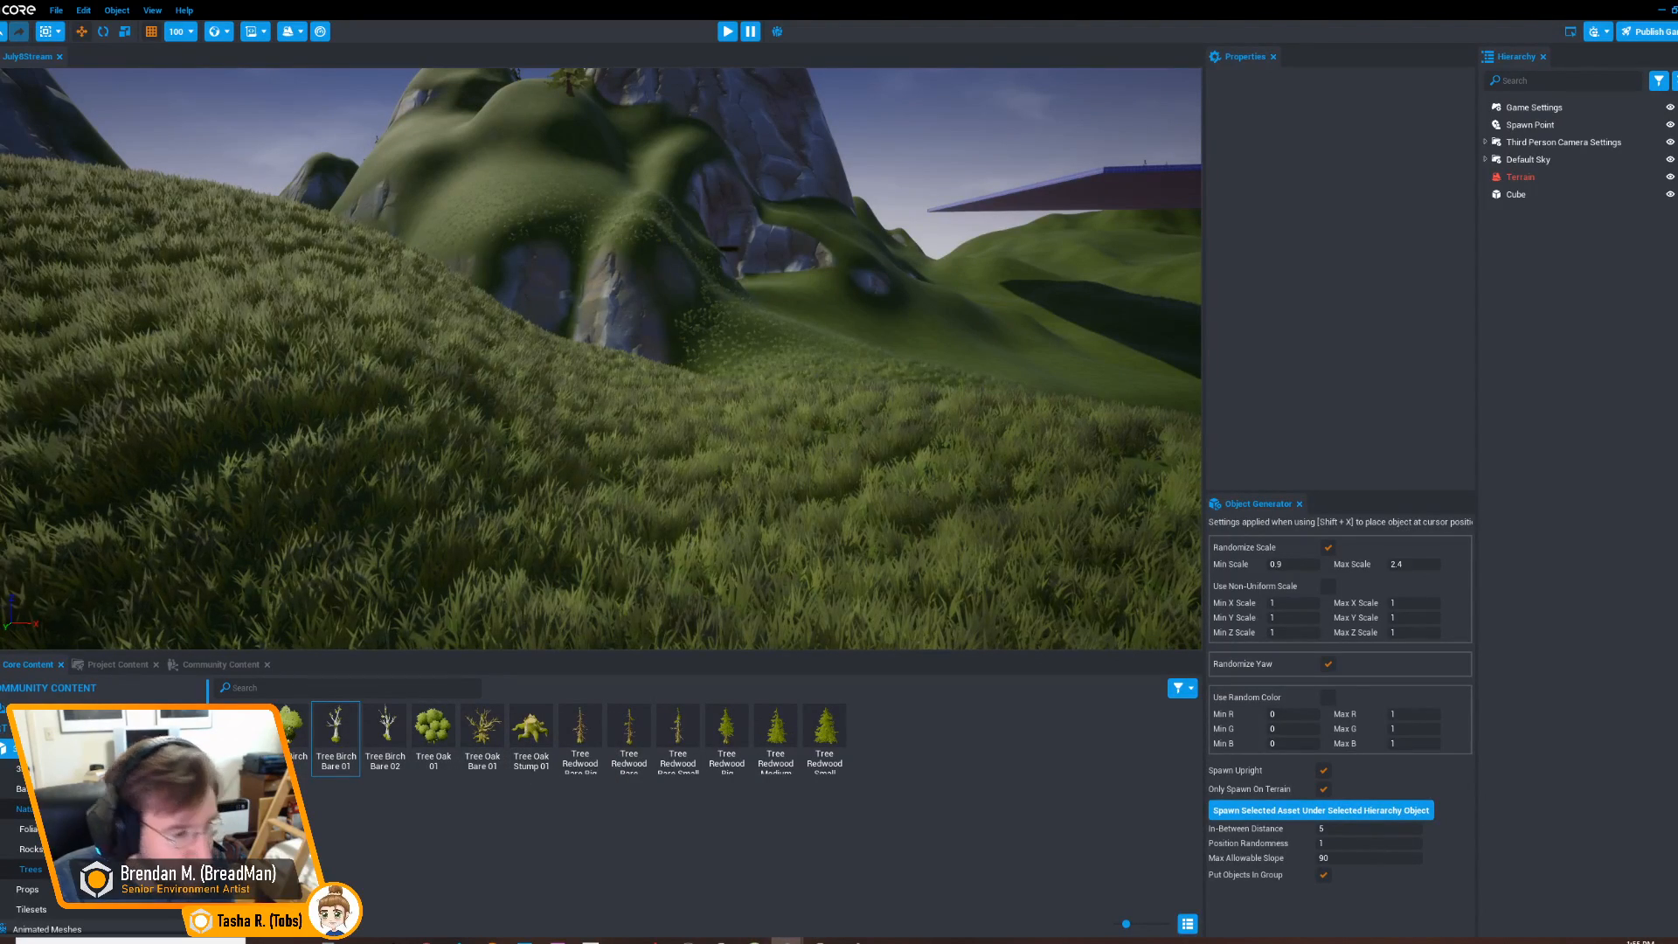
key(shift+x)
key(shift+x)
key(shift+x)
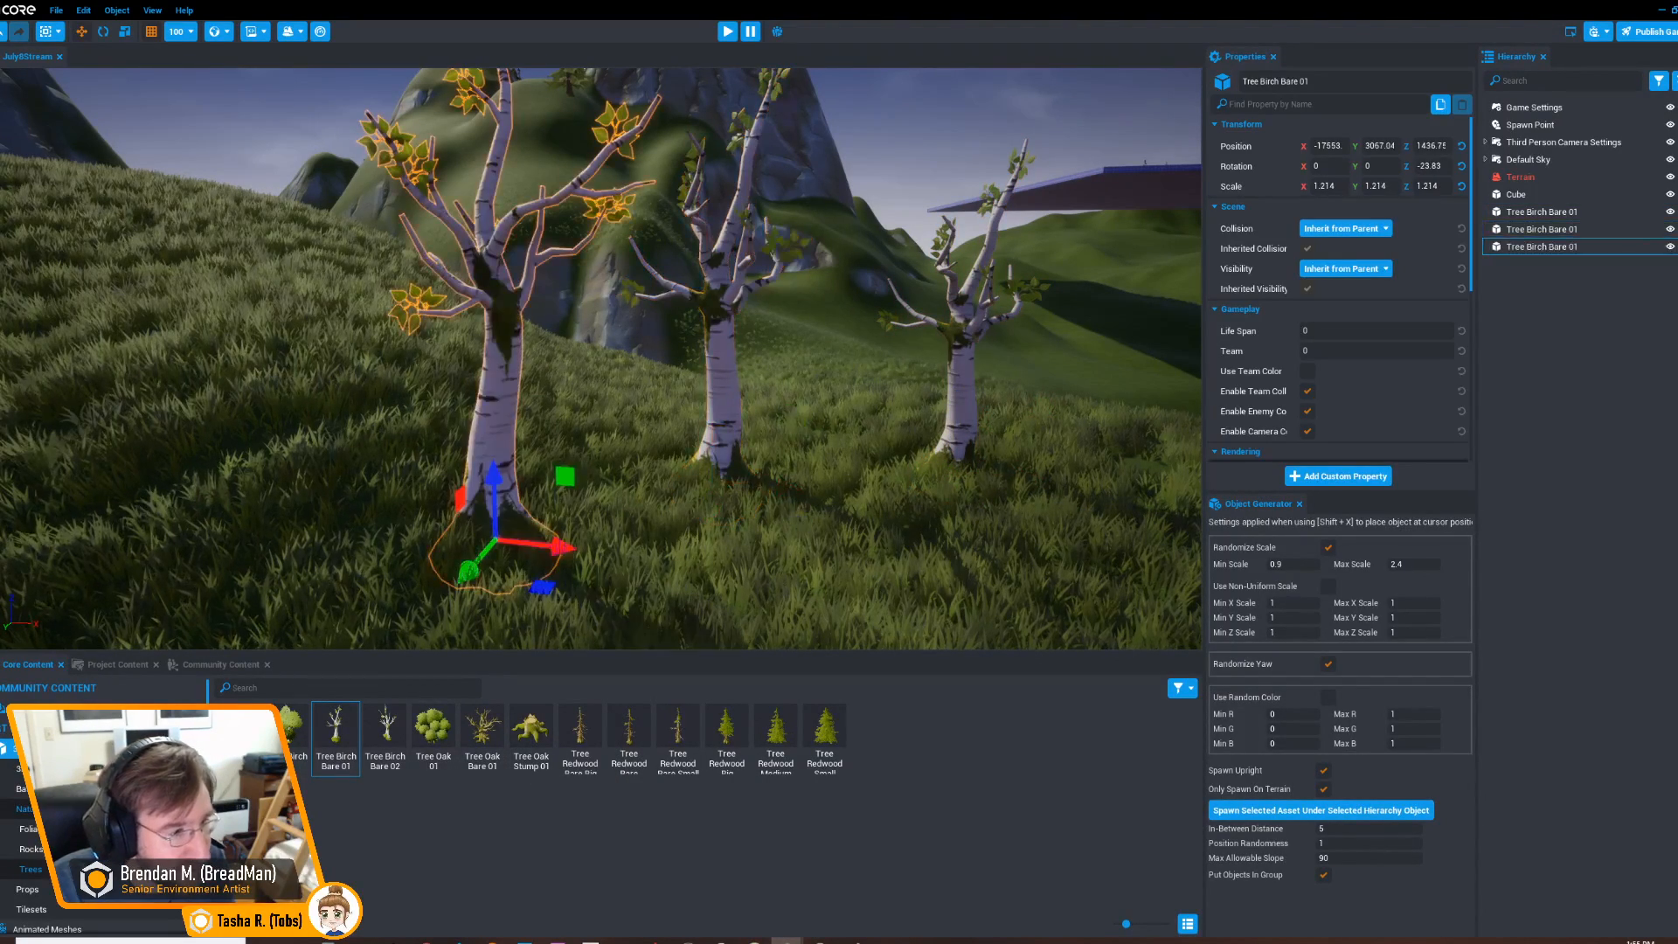
key(shift+x)
mouse_move(802, 555)
right_down()
mouse_move(843, 554)
mouse_move(802, 544)
mouse_move(785, 577)
right_up()
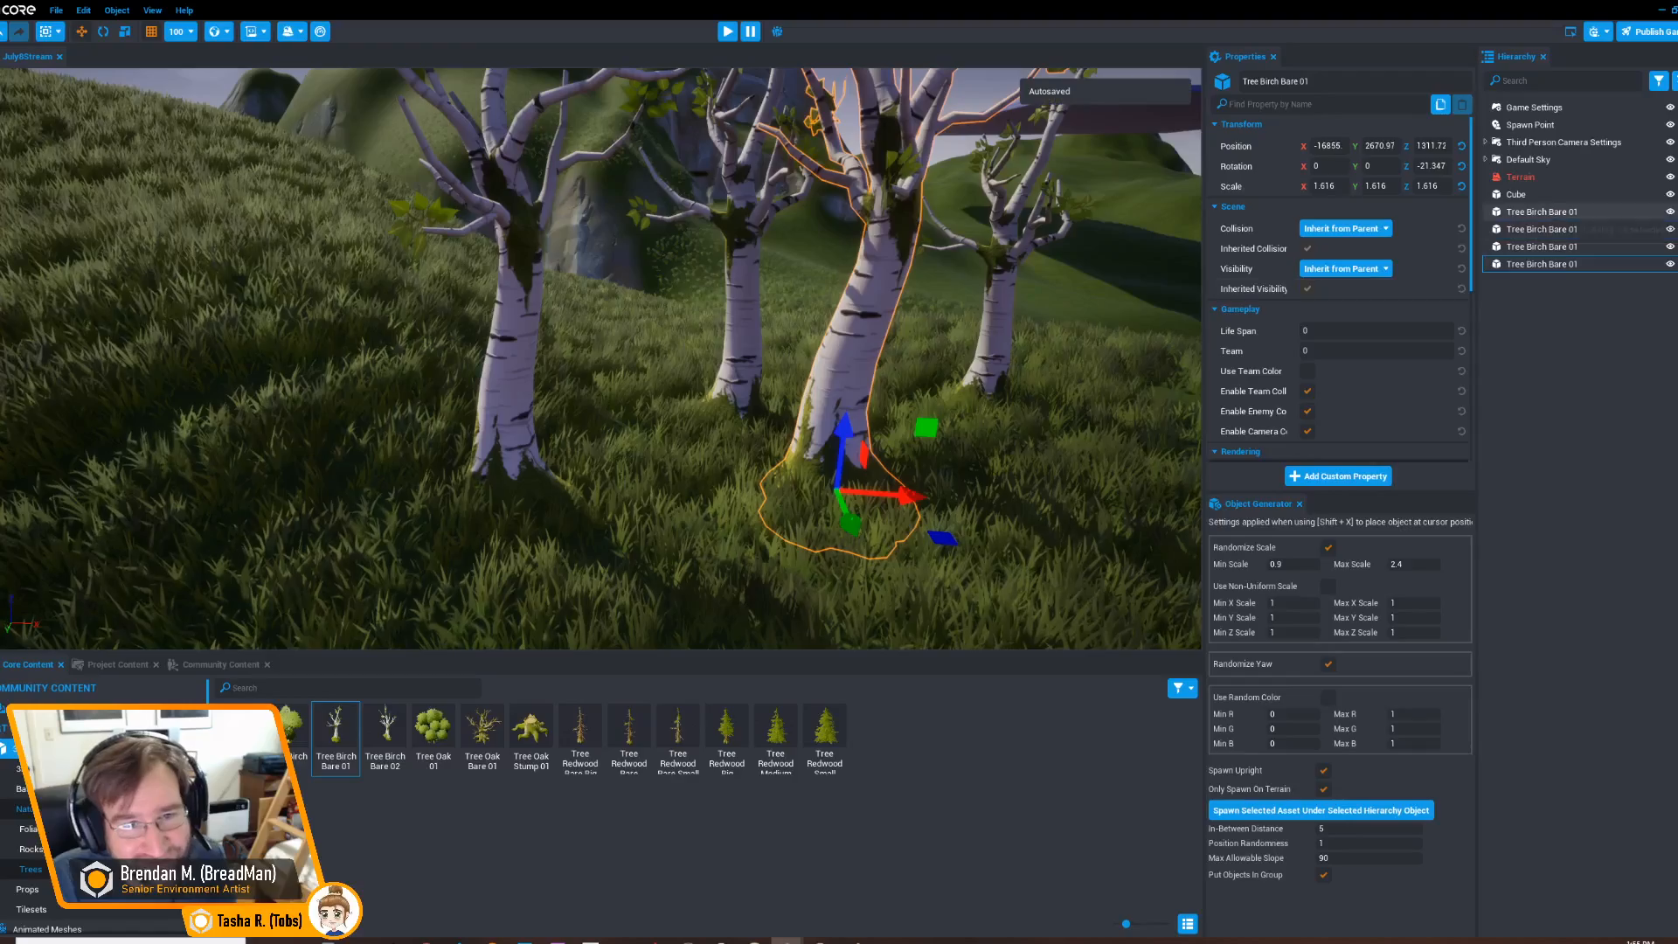
Delete the four newly placed Tree Birch Bare 01 trees
shift+click(1537, 211)
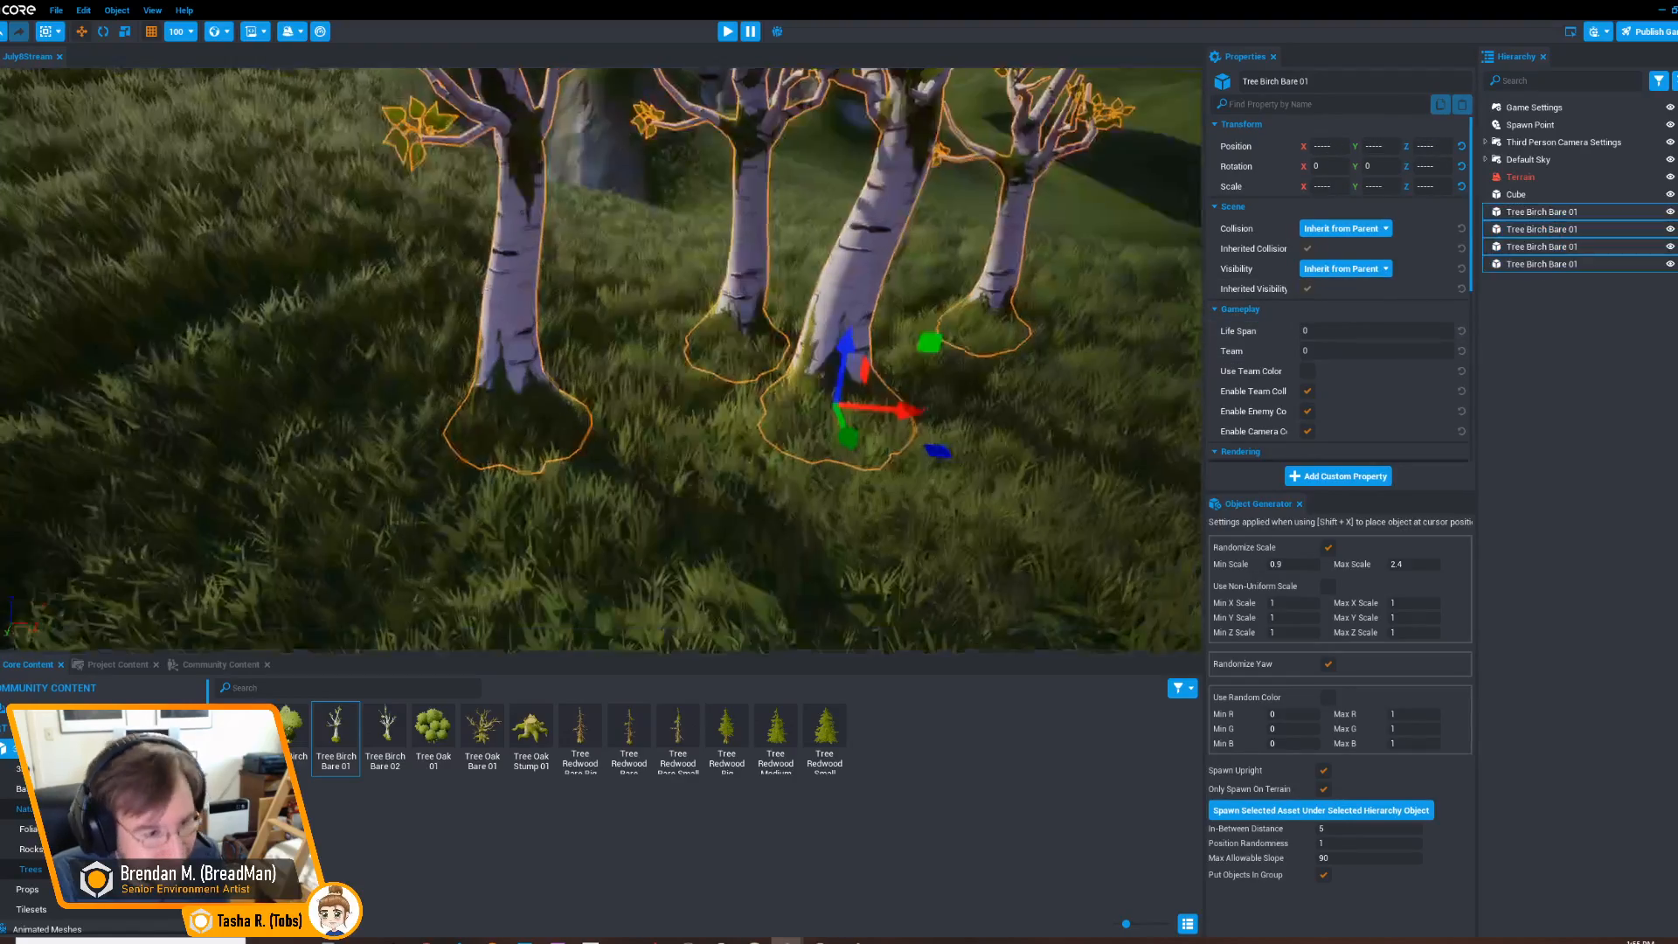
key(Delete)
Select the floating cube and the Tree Oak 01 asset, with in-between distance 30, position randomness 0 and maximum allowable slope 45
right_drag(601, 358, 707, 336)
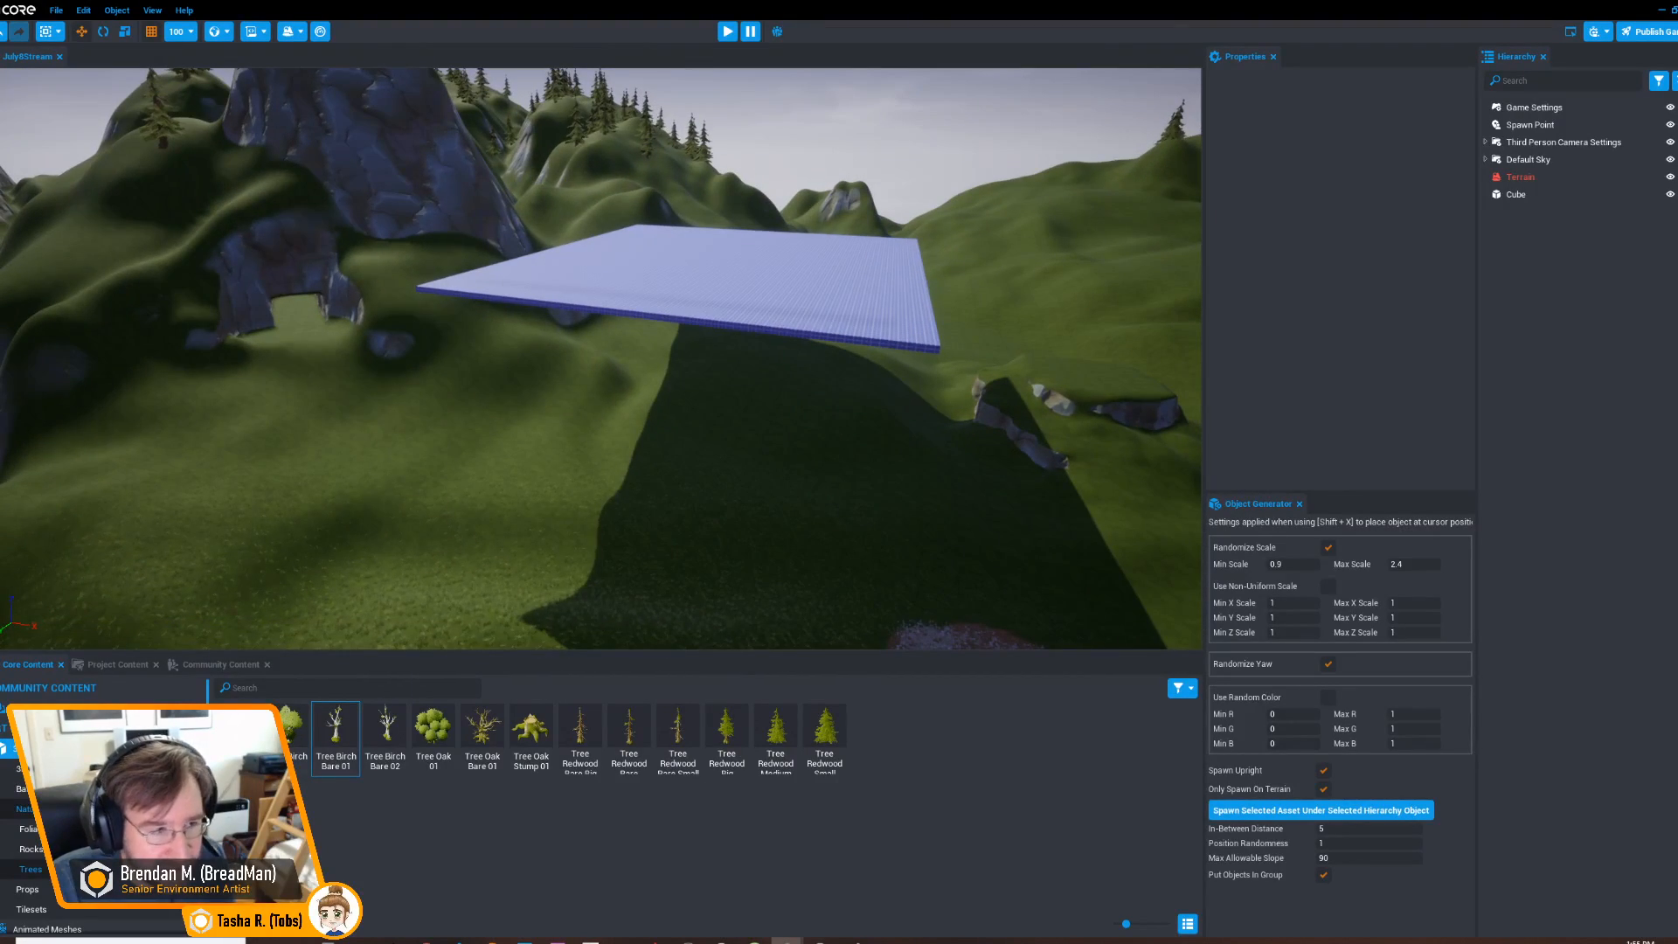
click(718, 284)
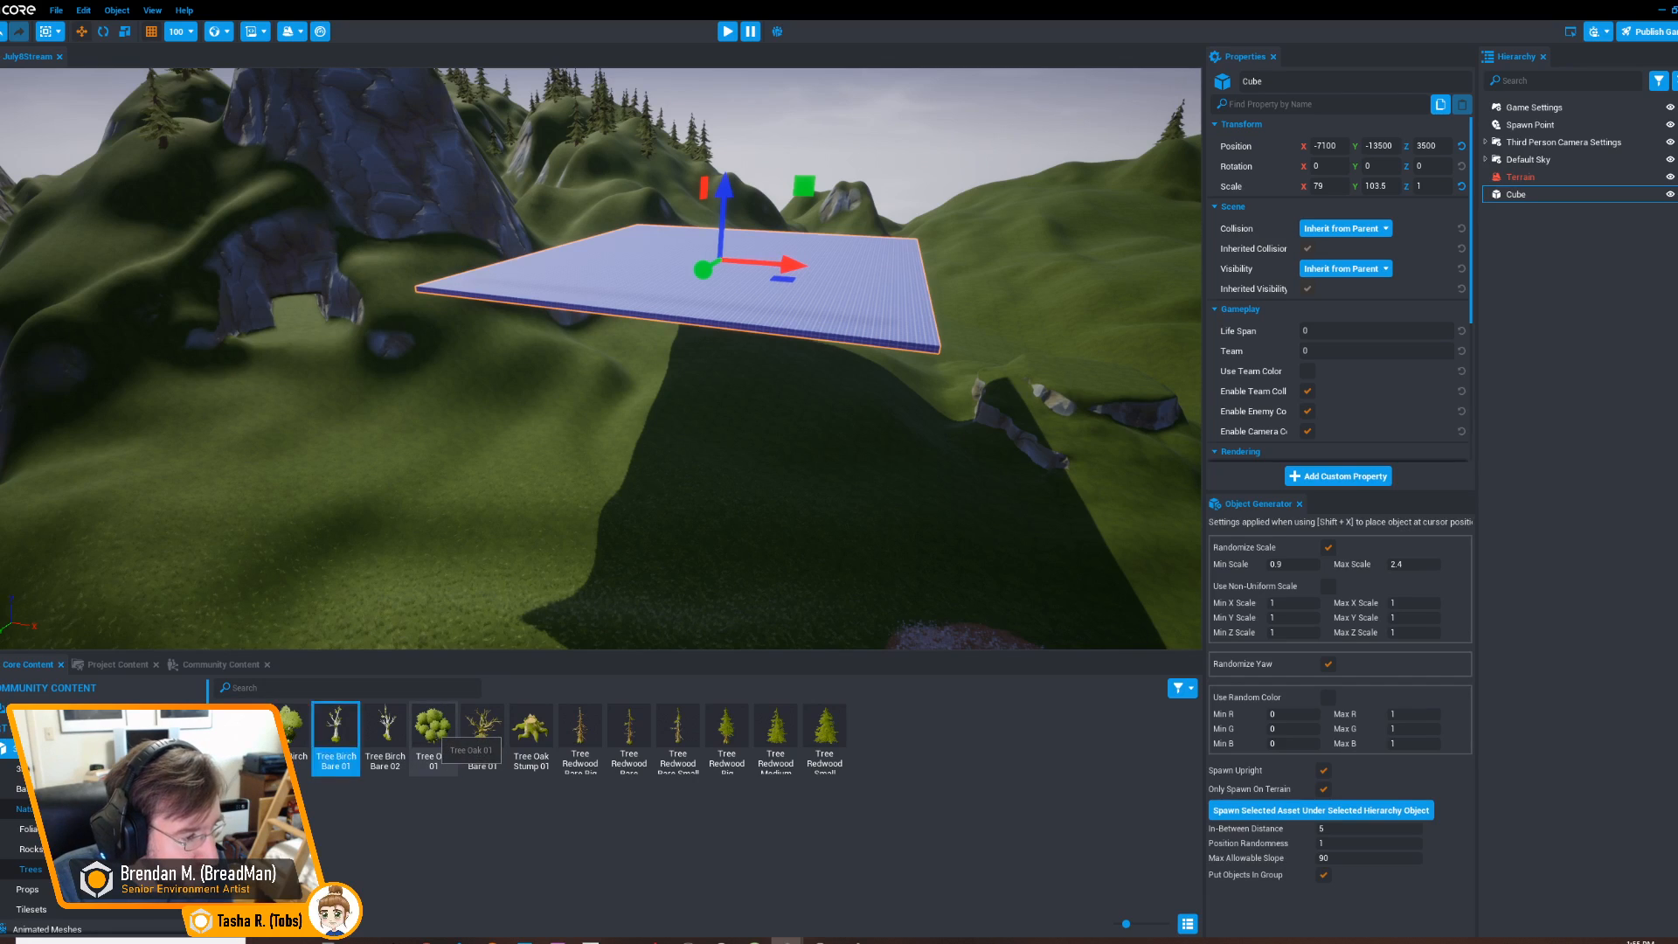
click(441, 736)
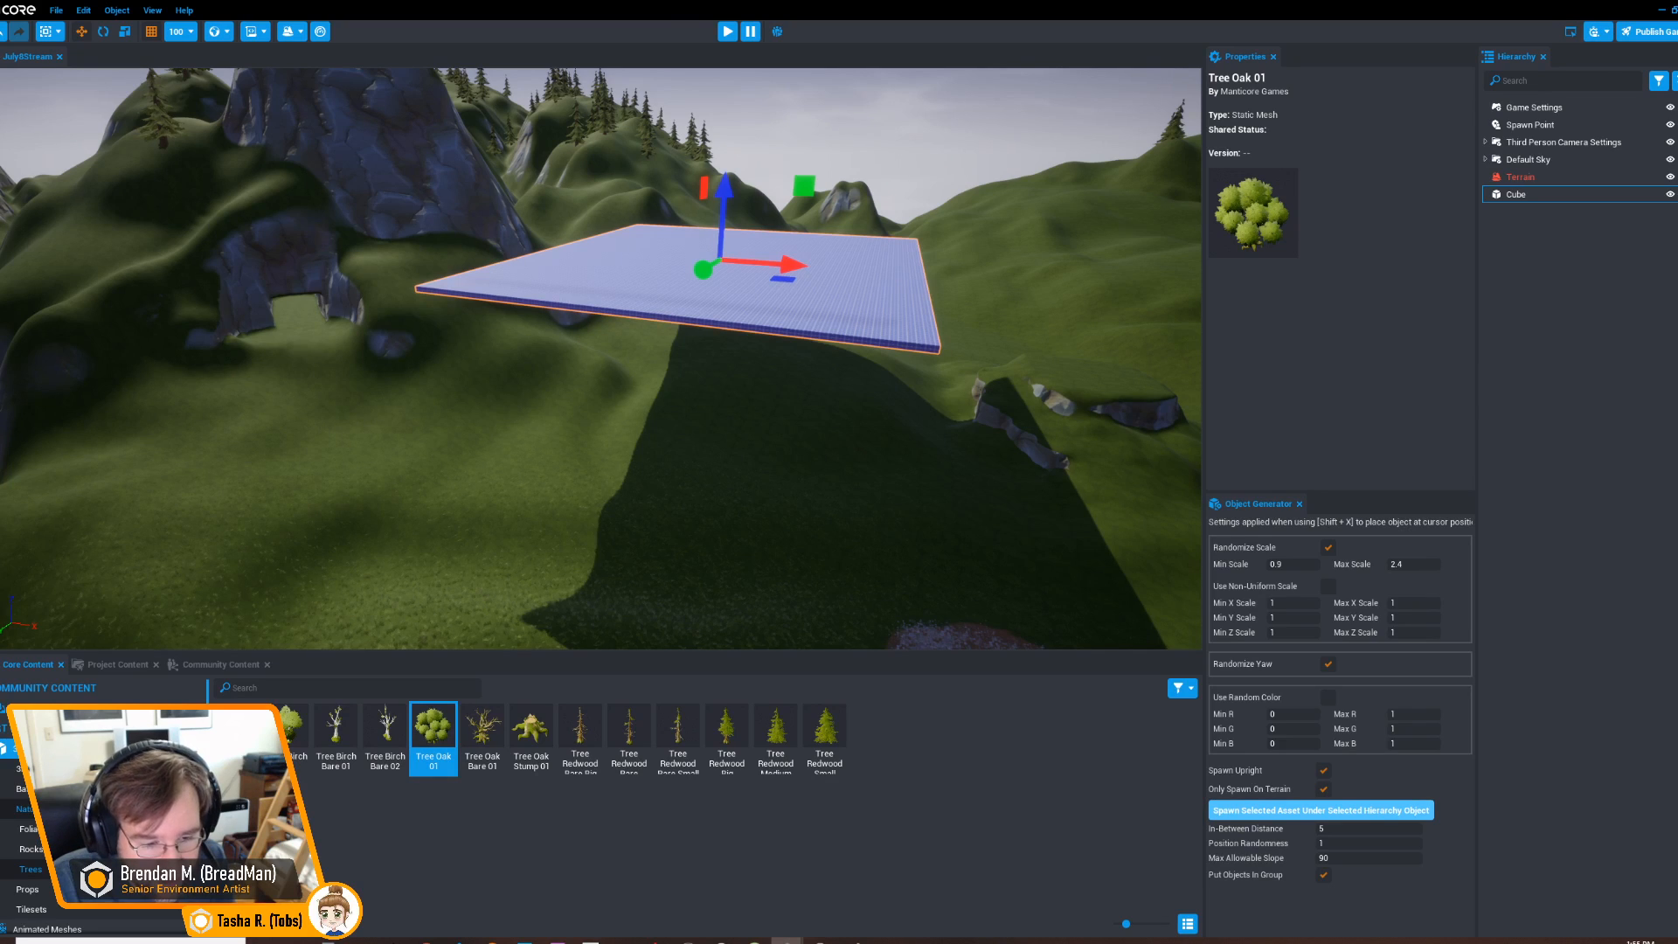
click(1359, 828)
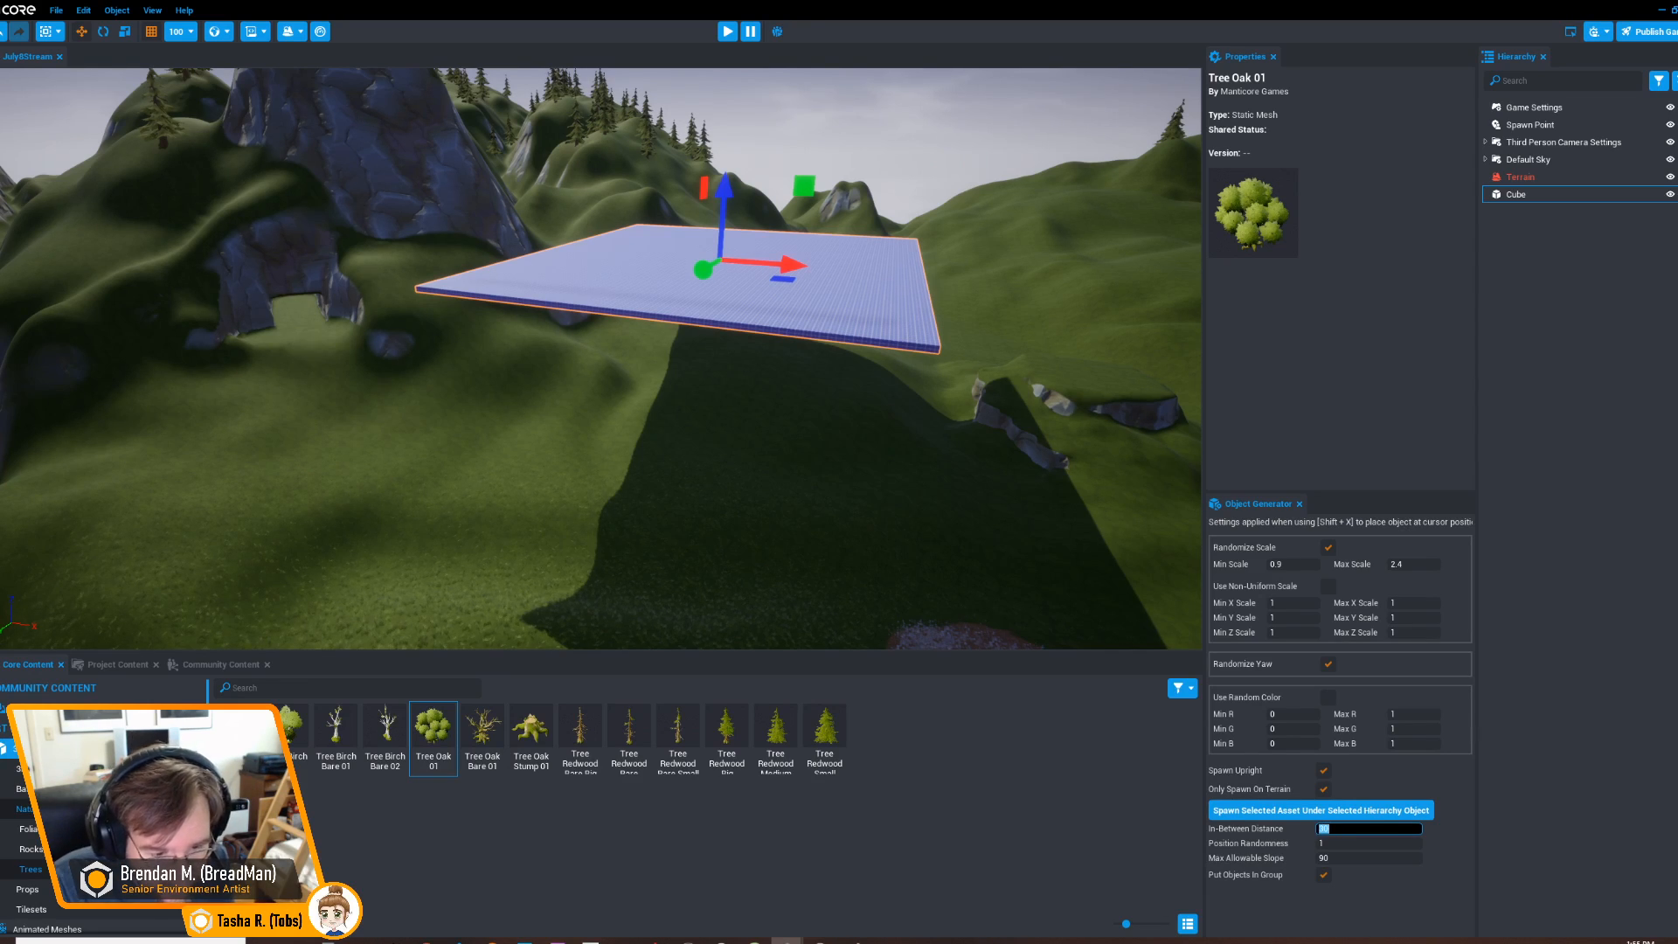
click(1331, 842)
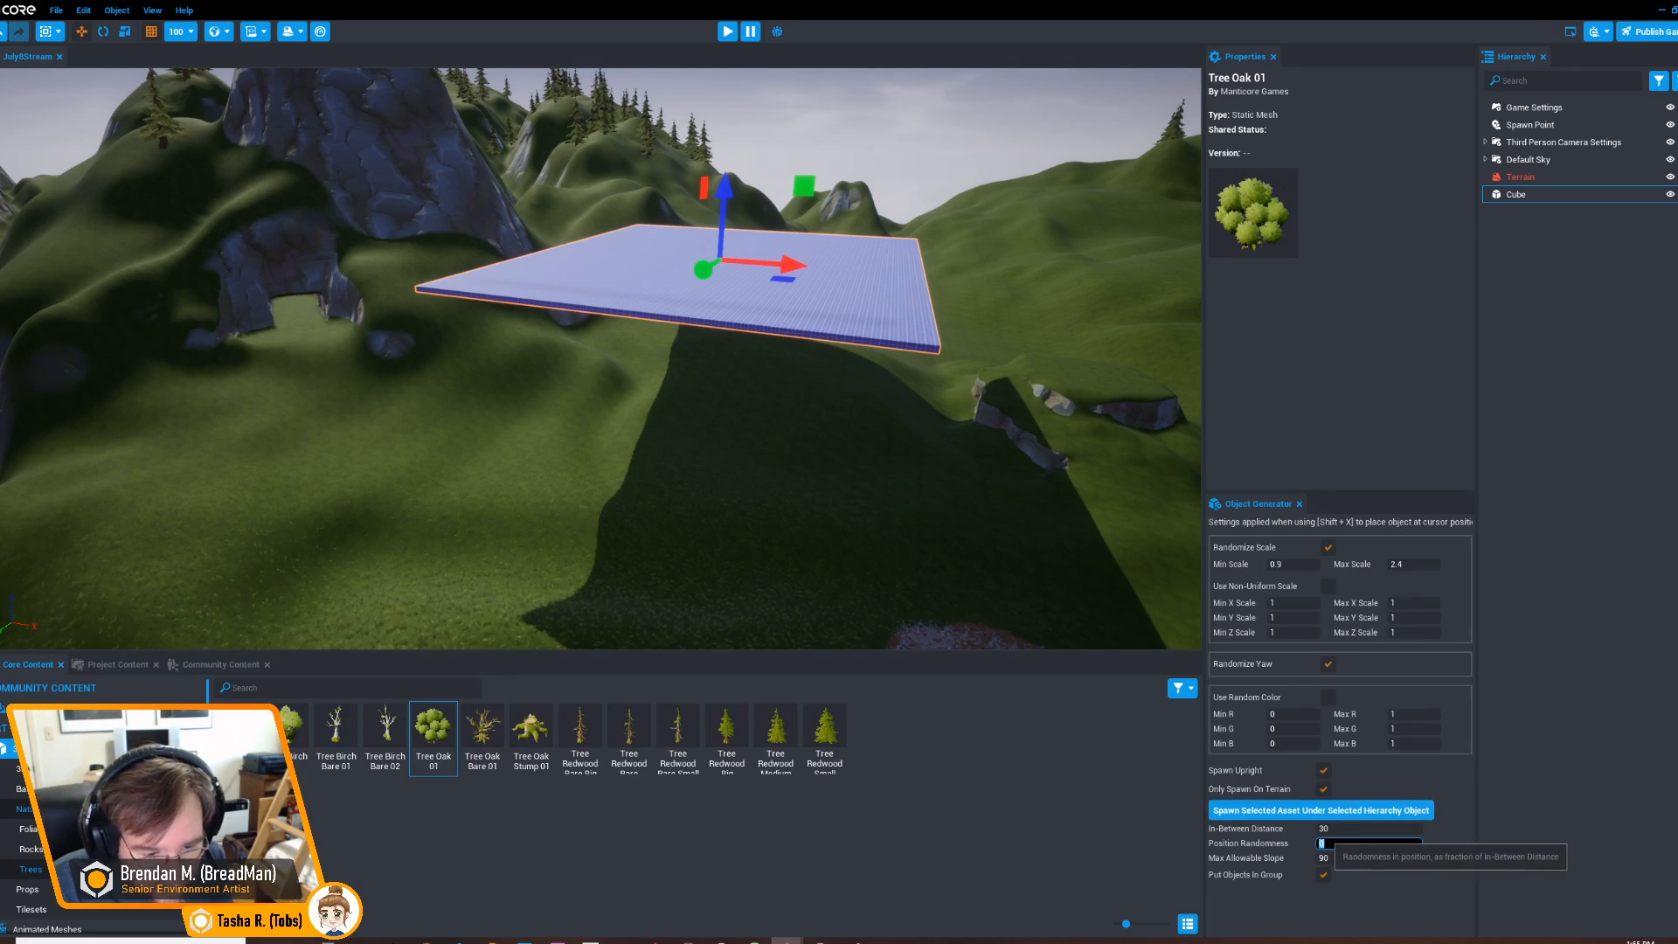
text(0)
key(Tab)
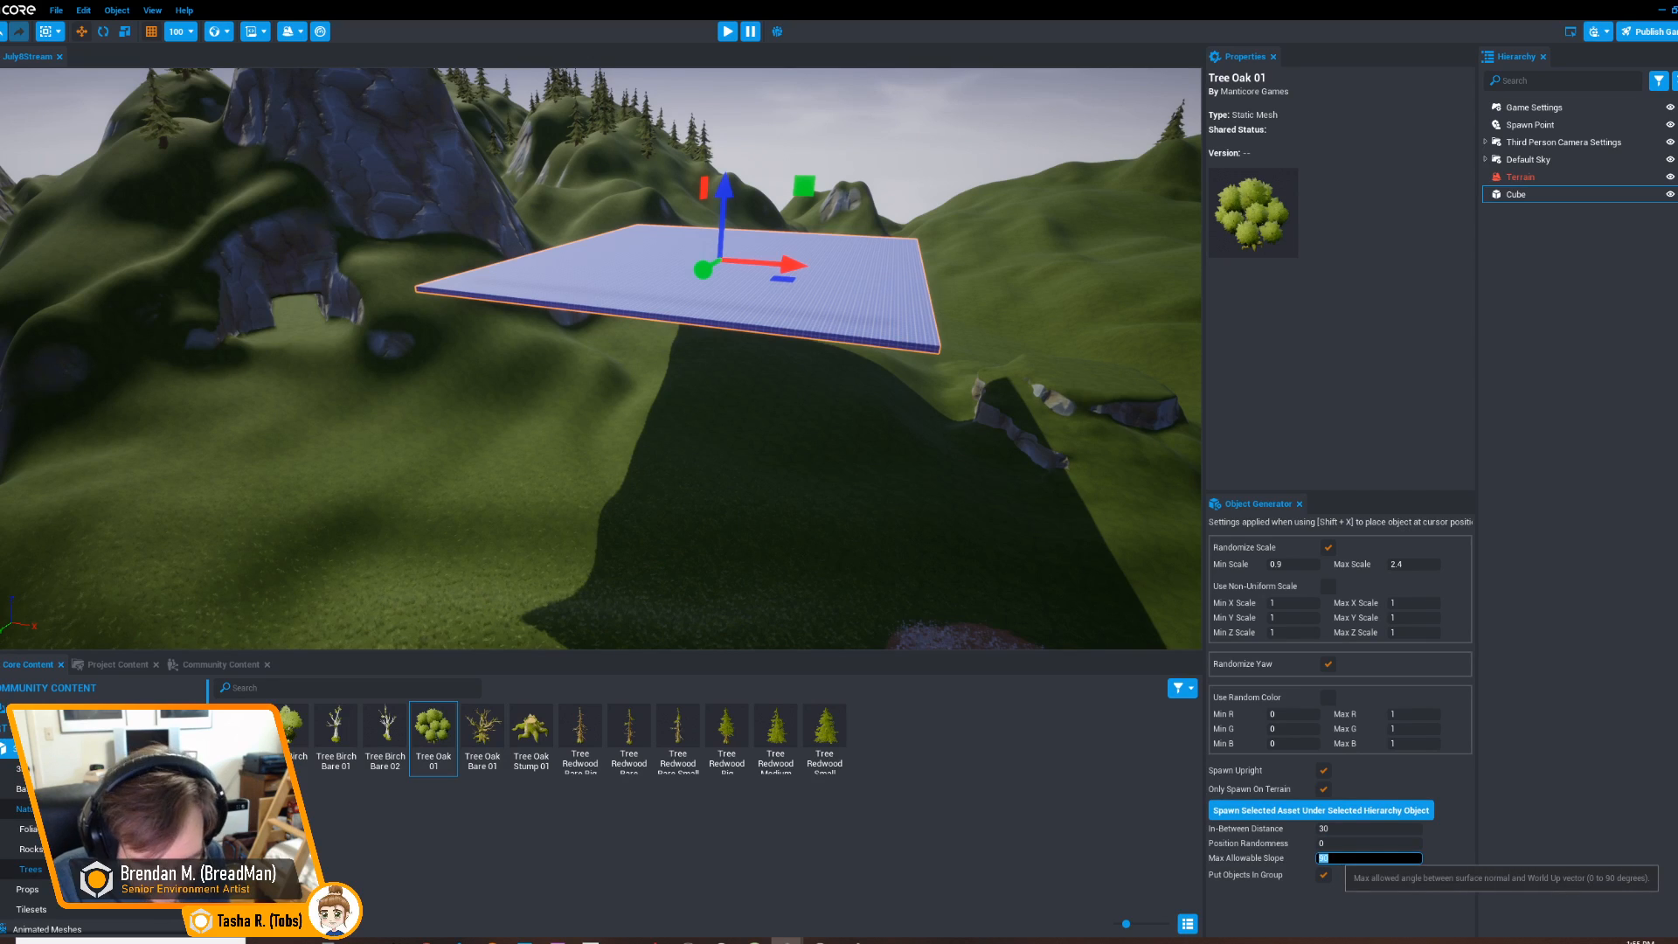
text(45)
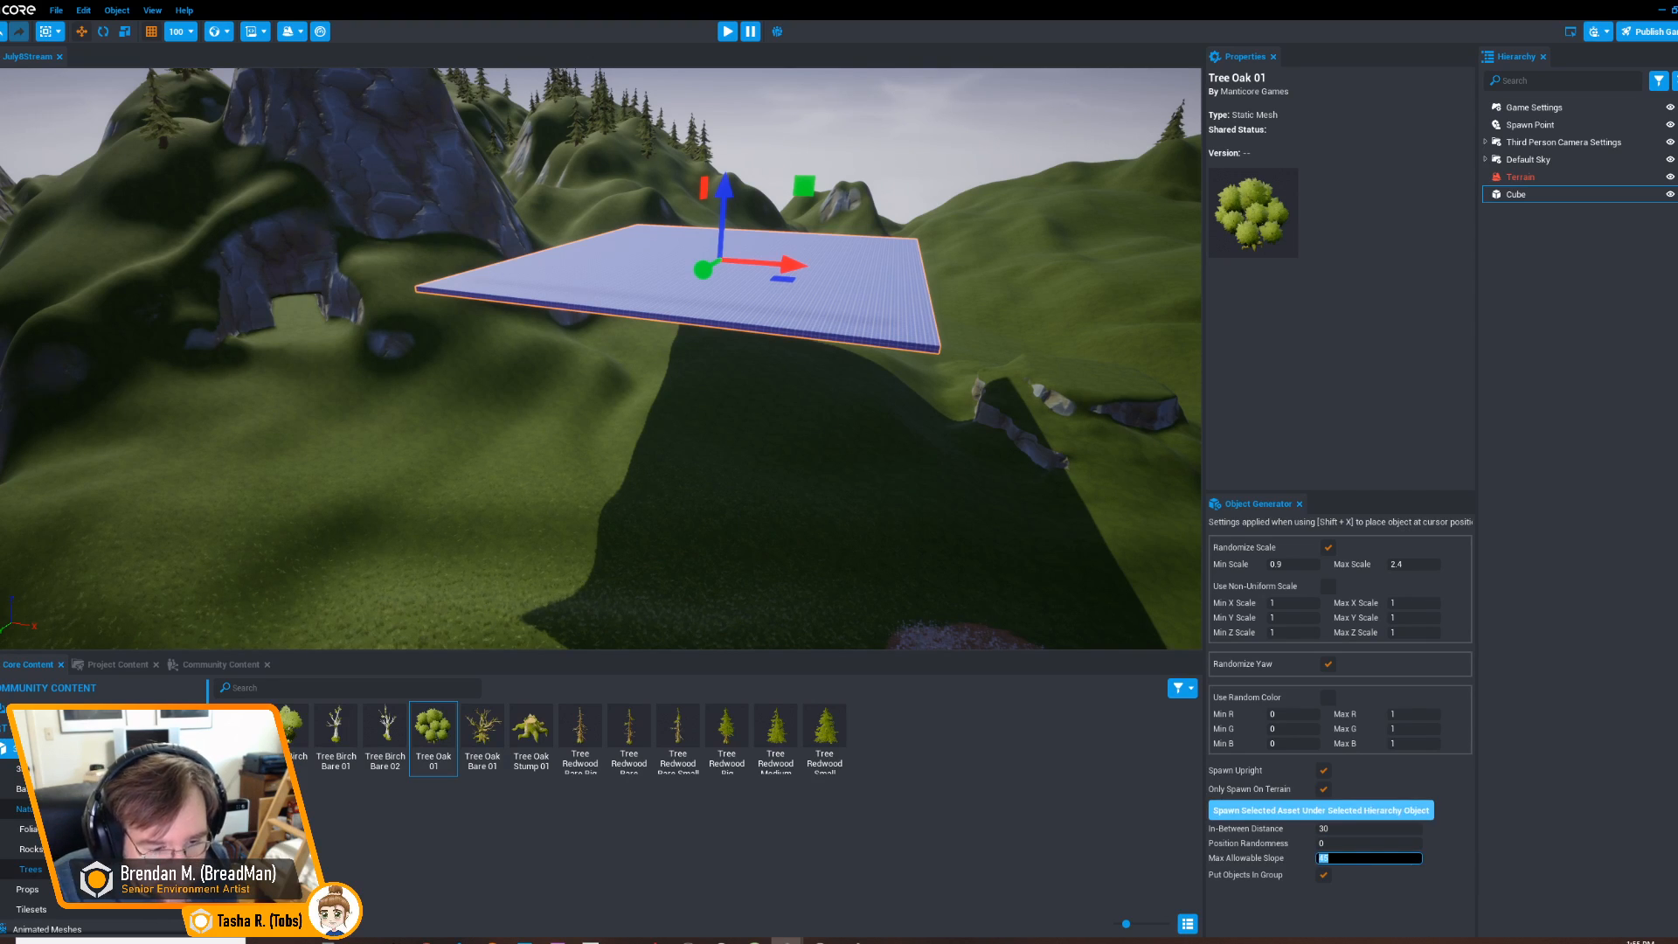
Spawn Tree Oak 01 objects on the terrain beneath the cube, inspect them, and undo the generation
click(1320, 810)
key(w)
right_drag(600, 358, 778, 345)
key(w)
key(w)
key(w)
key(ctrl+z)
key(ctrl+z)
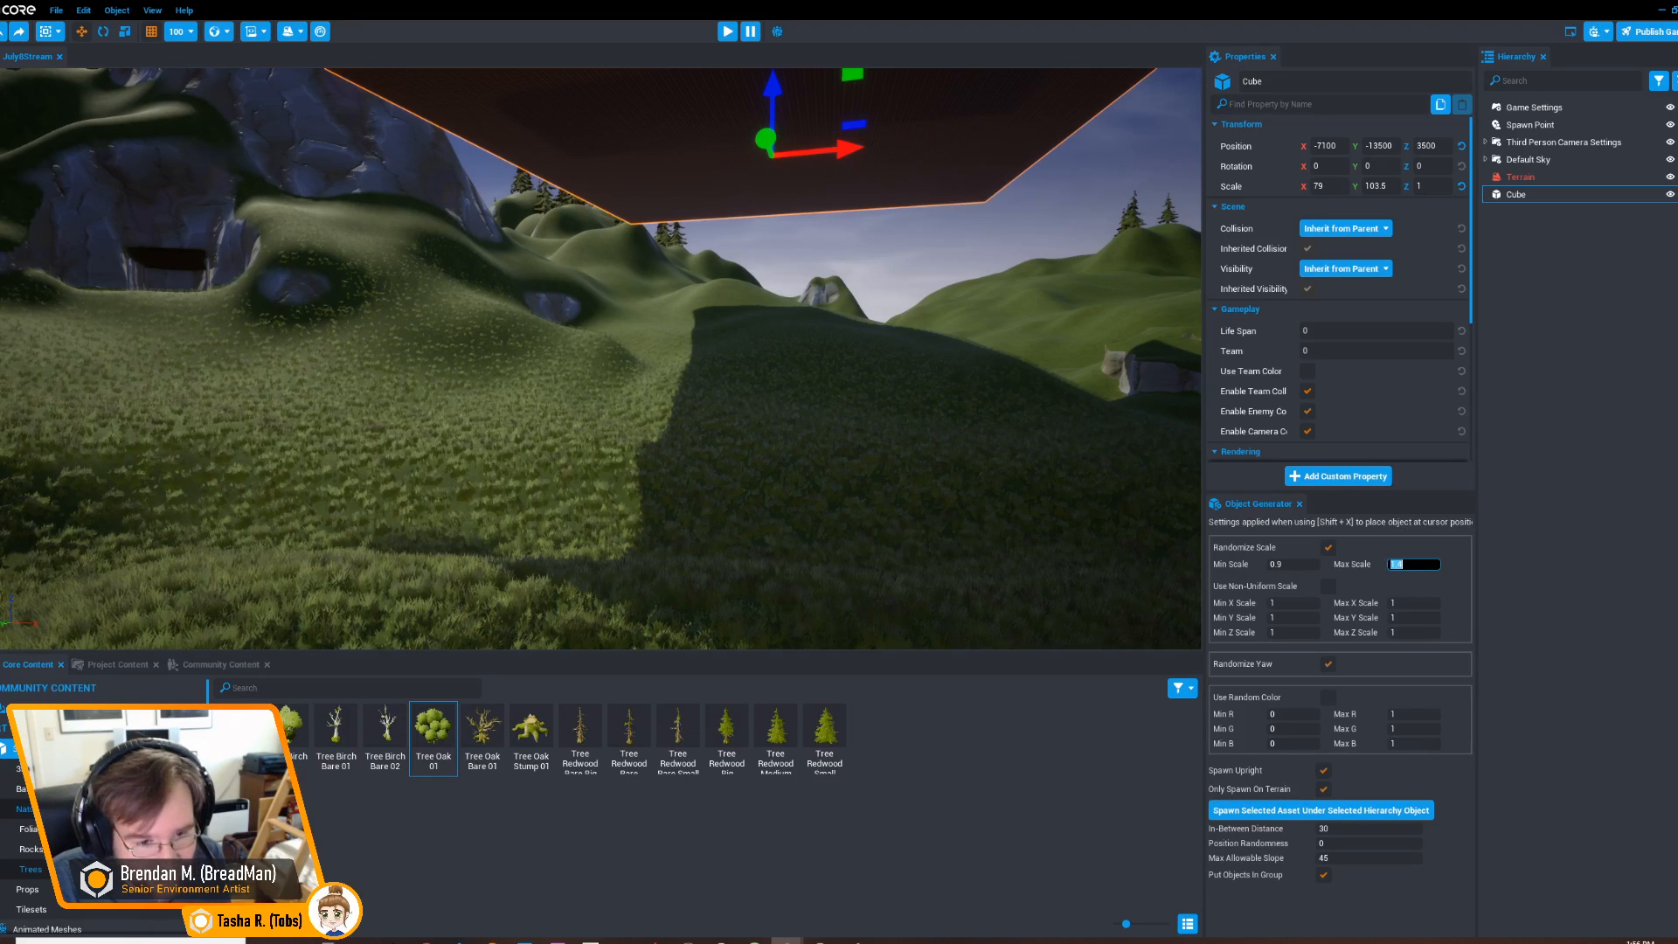
Spawn Tree Oak 01 trees beneath the cube with a maximum random scale of 1.4 and position randomness of 1
right_drag(600, 358, 691, 387)
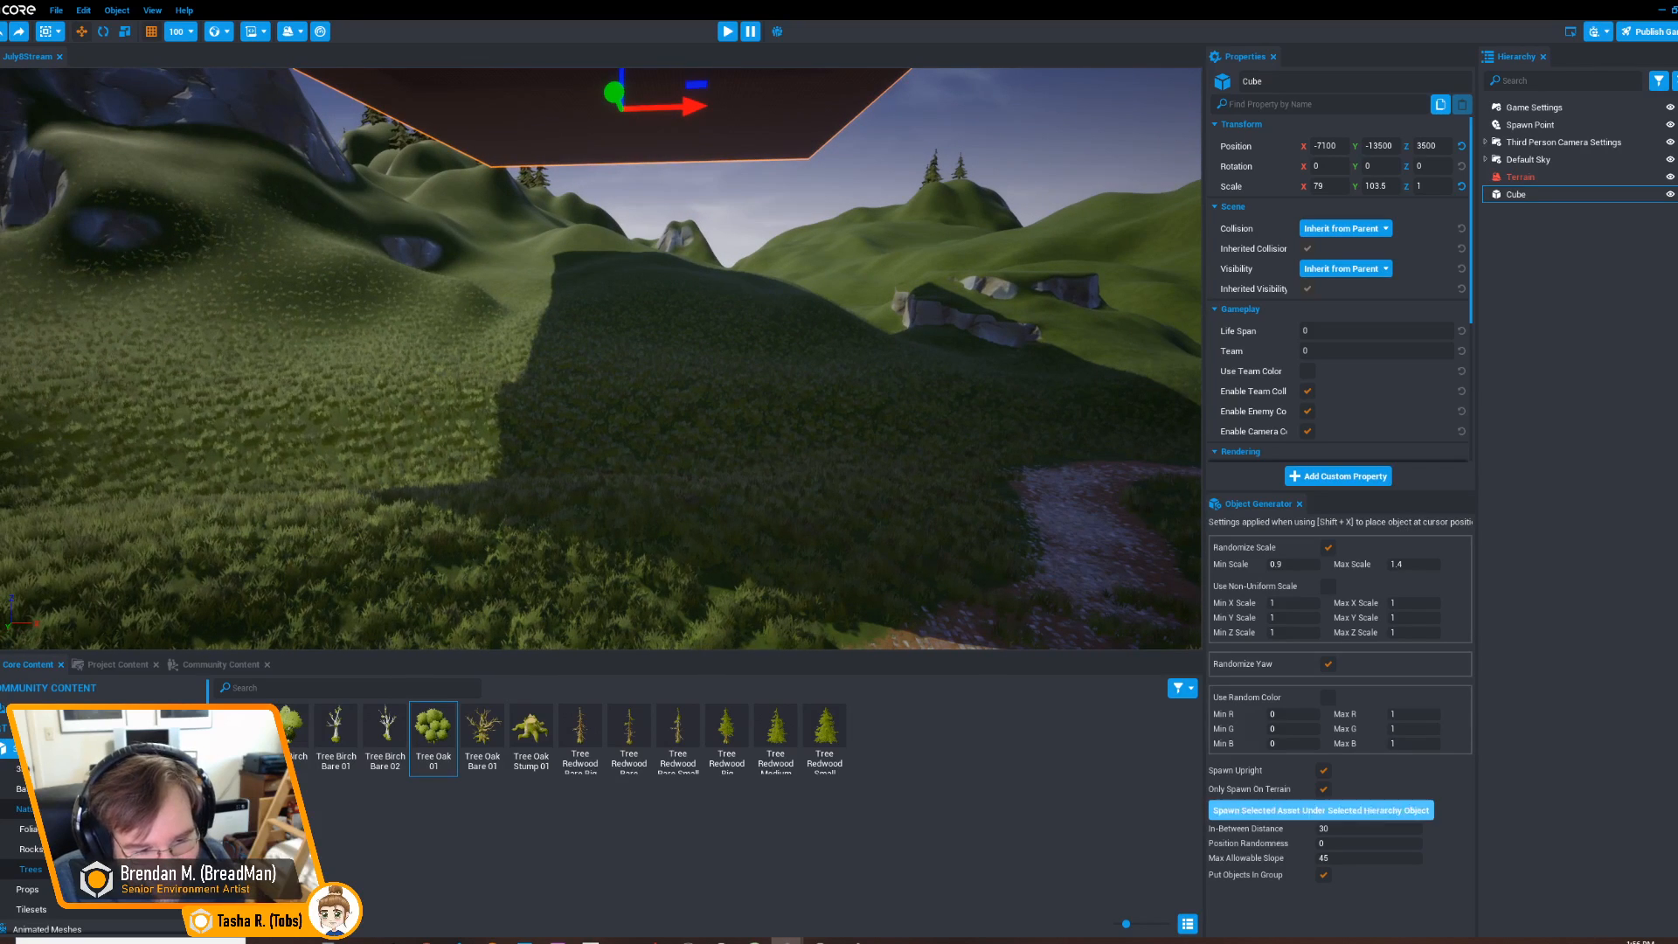
click(1362, 844)
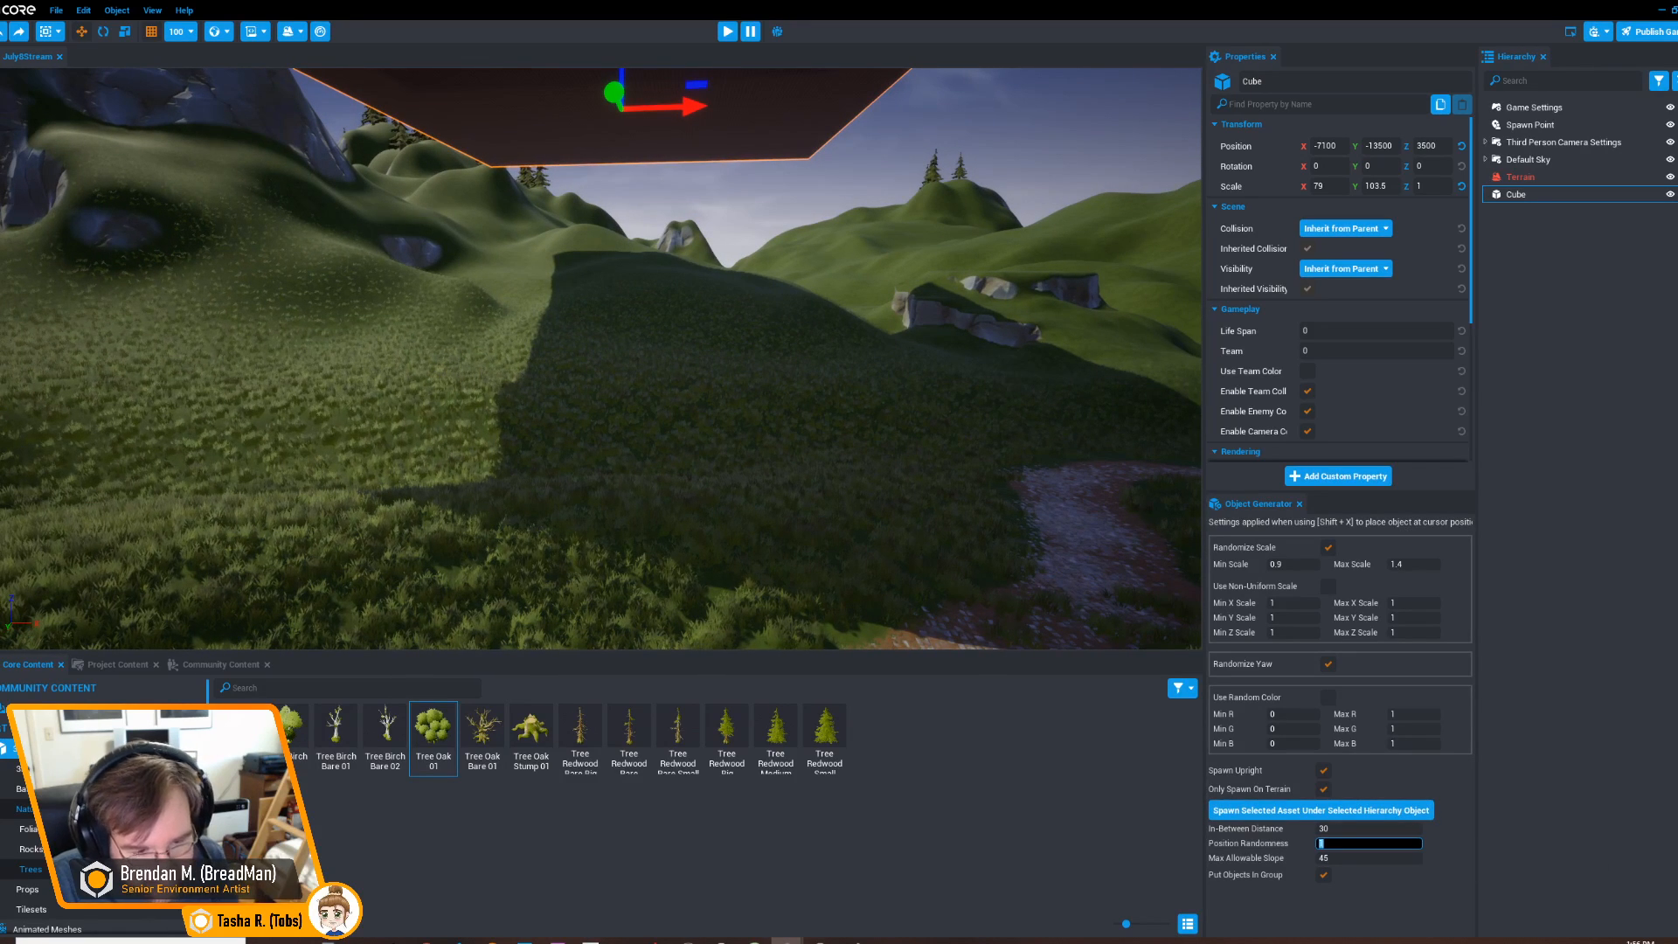
click(1320, 810)
right_drag(600, 358, 625, 394)
Delete the oak tree standing on the cobblestone path and the floating cube above the grove
click(856, 481)
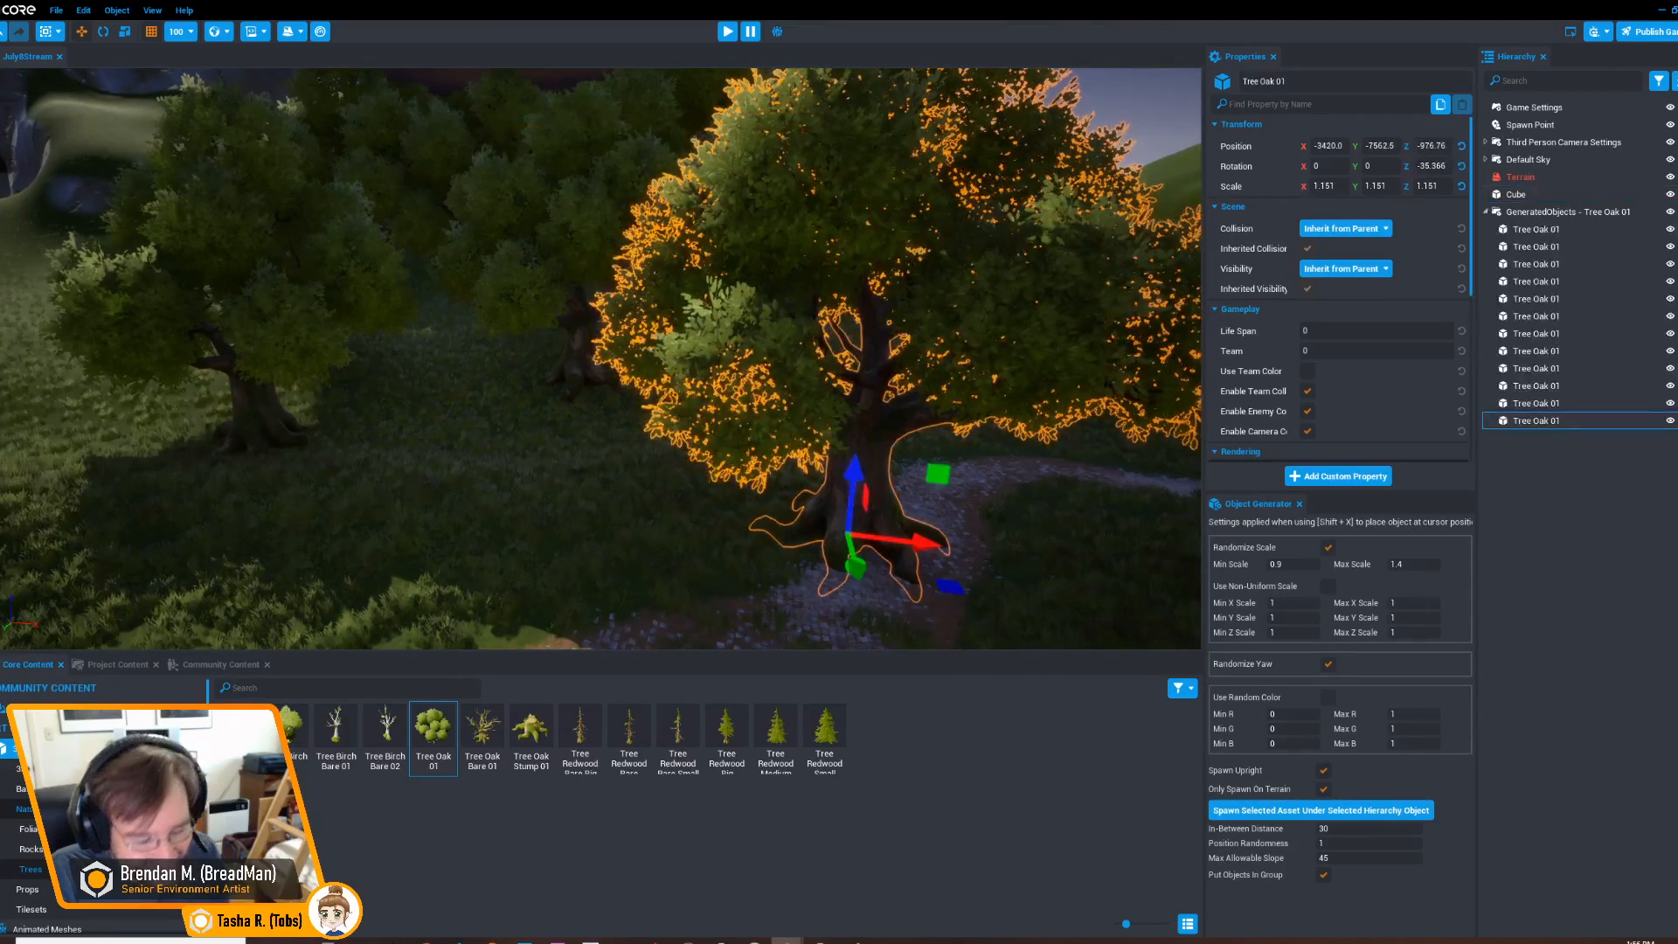
key(Delete)
right_drag(856, 481, 612, 375)
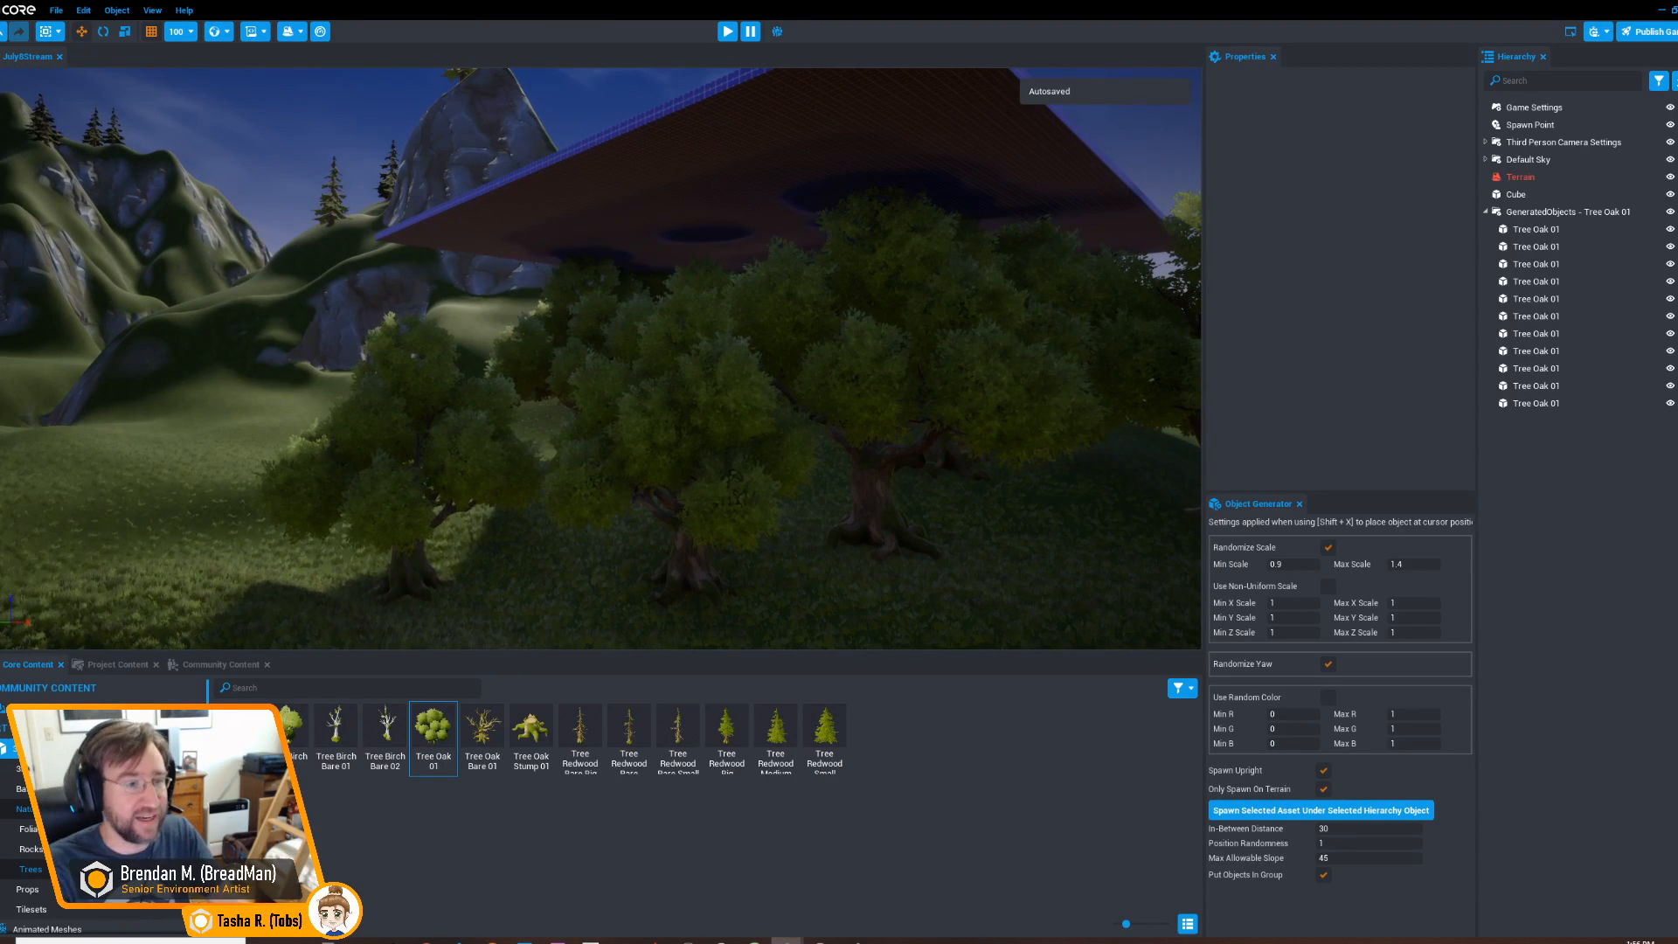
right_drag(612, 375, 726, 490)
click(668, 348)
key(Delete)
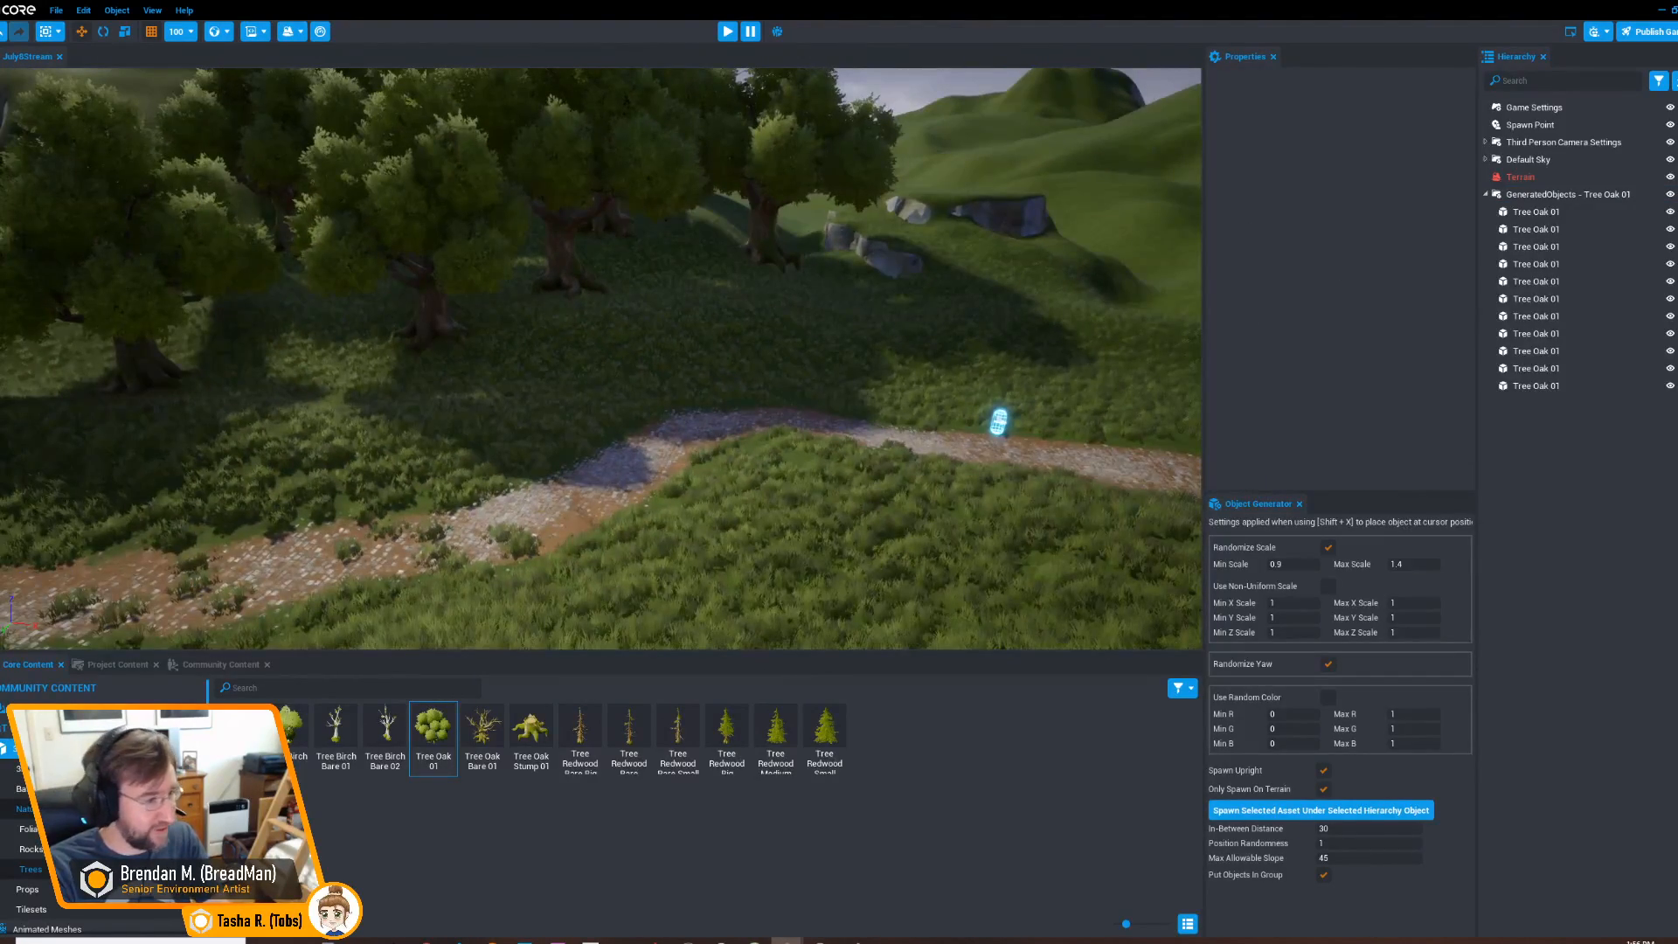
Find the weapons in the core game components and place an Advanced 2-Handed Sword on the cobblestone path
click(39, 749)
scroll(39, 786, down, 2)
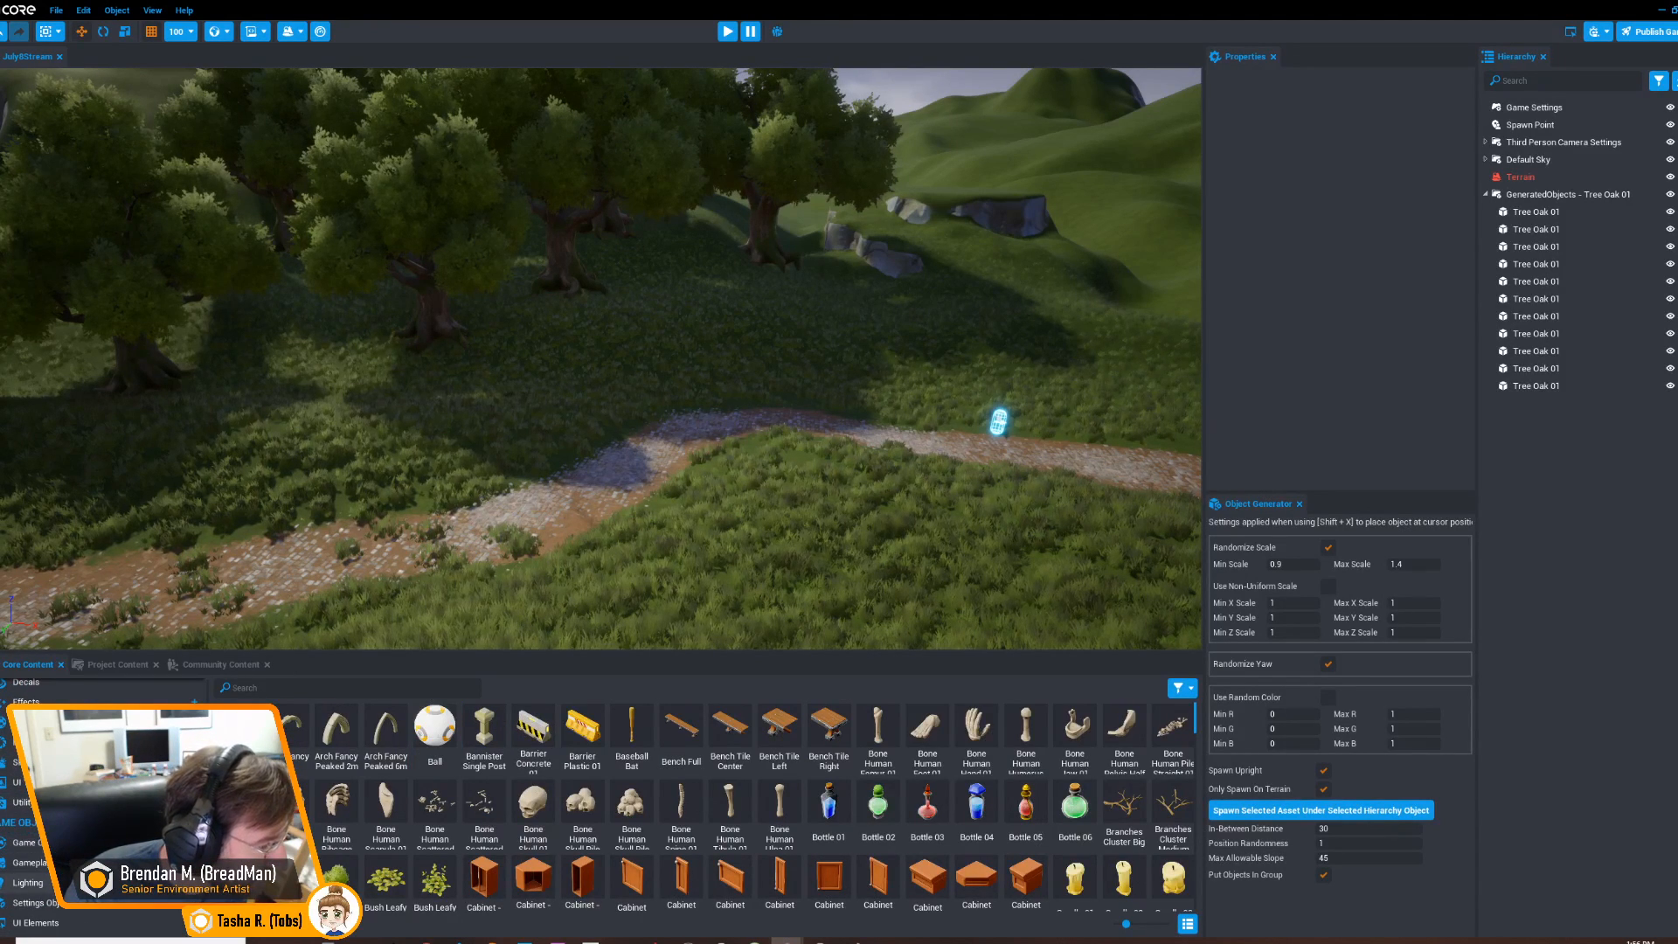
click(78, 842)
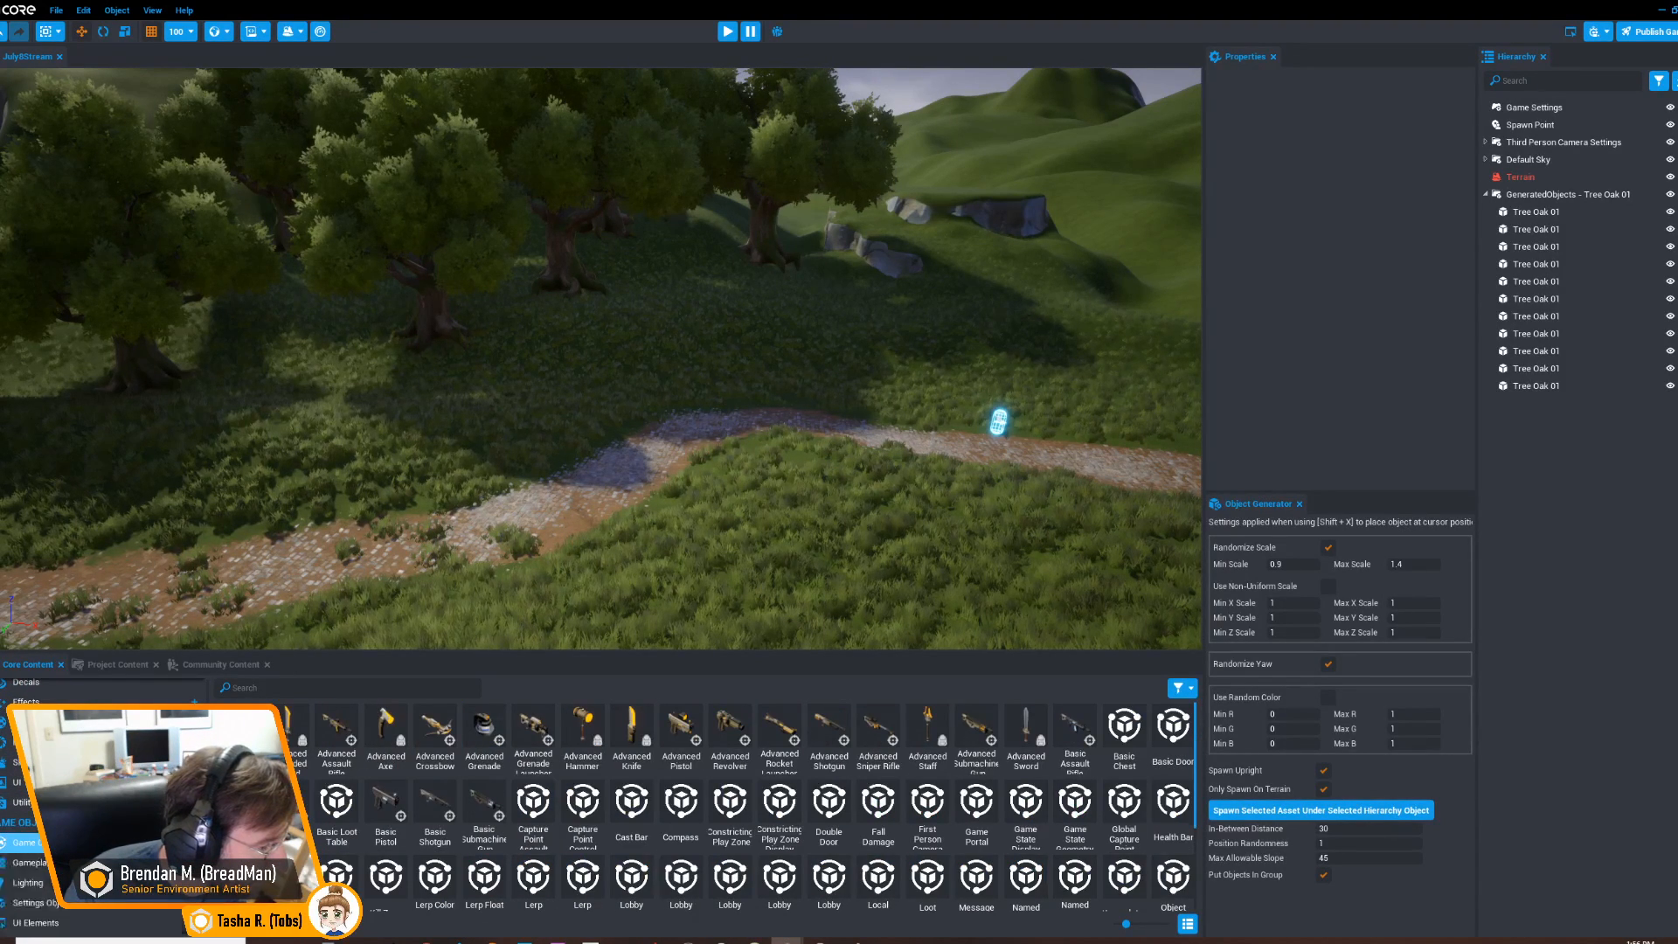
scroll(78, 873, down, 3)
click(79, 842)
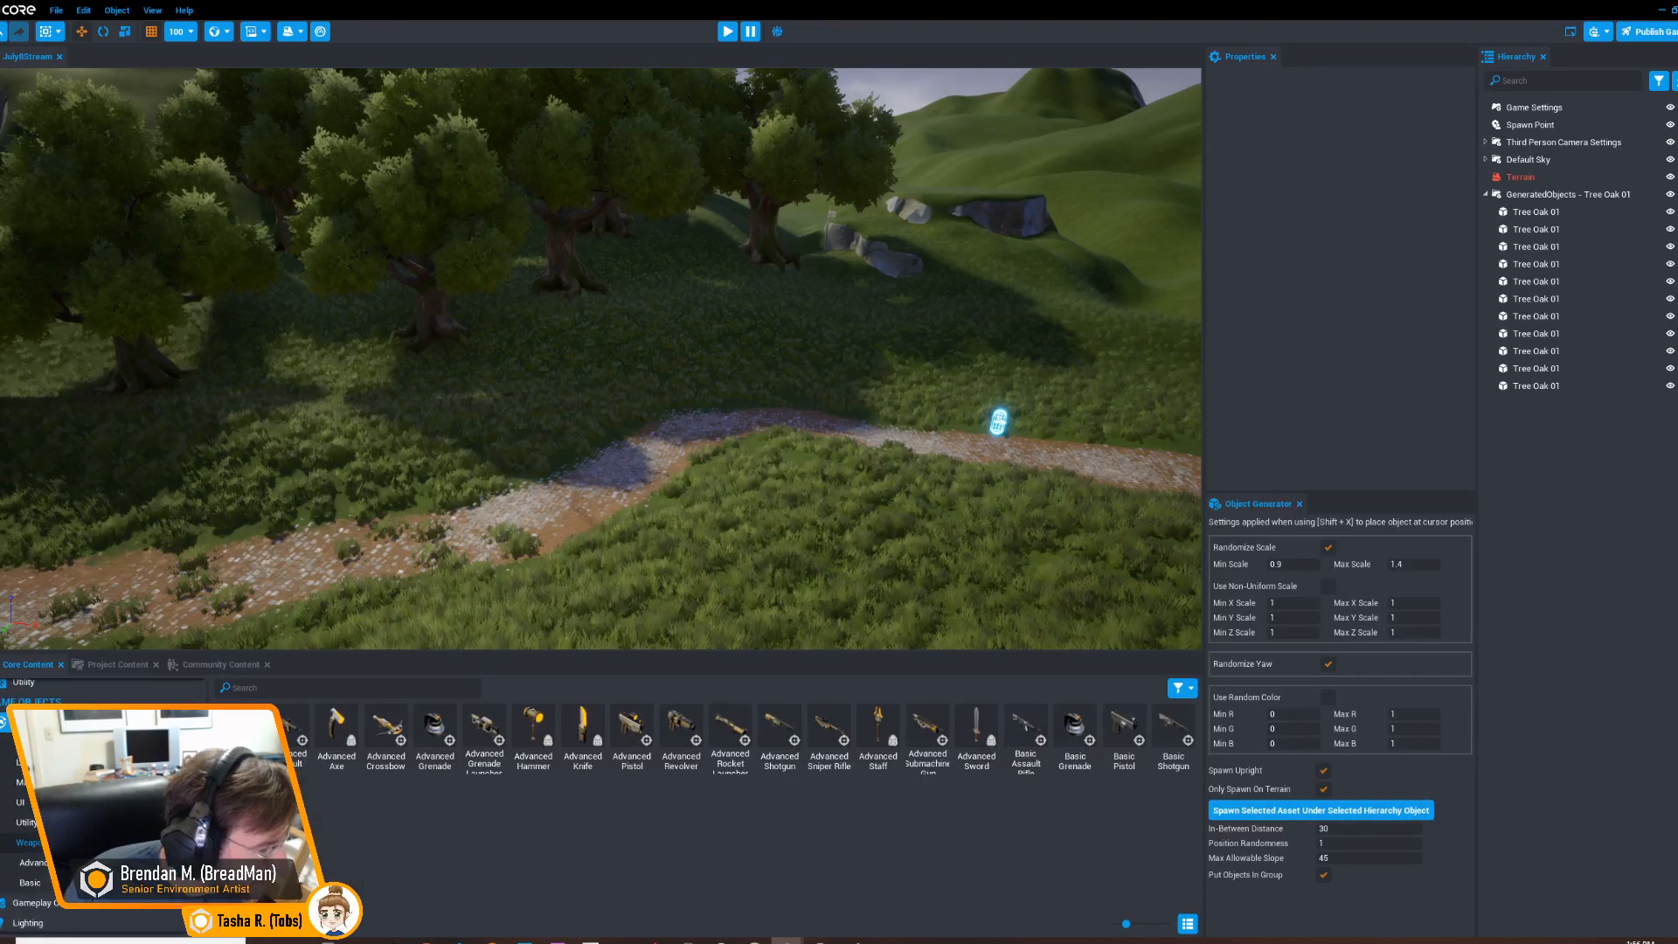
drag(297, 758, 542, 495)
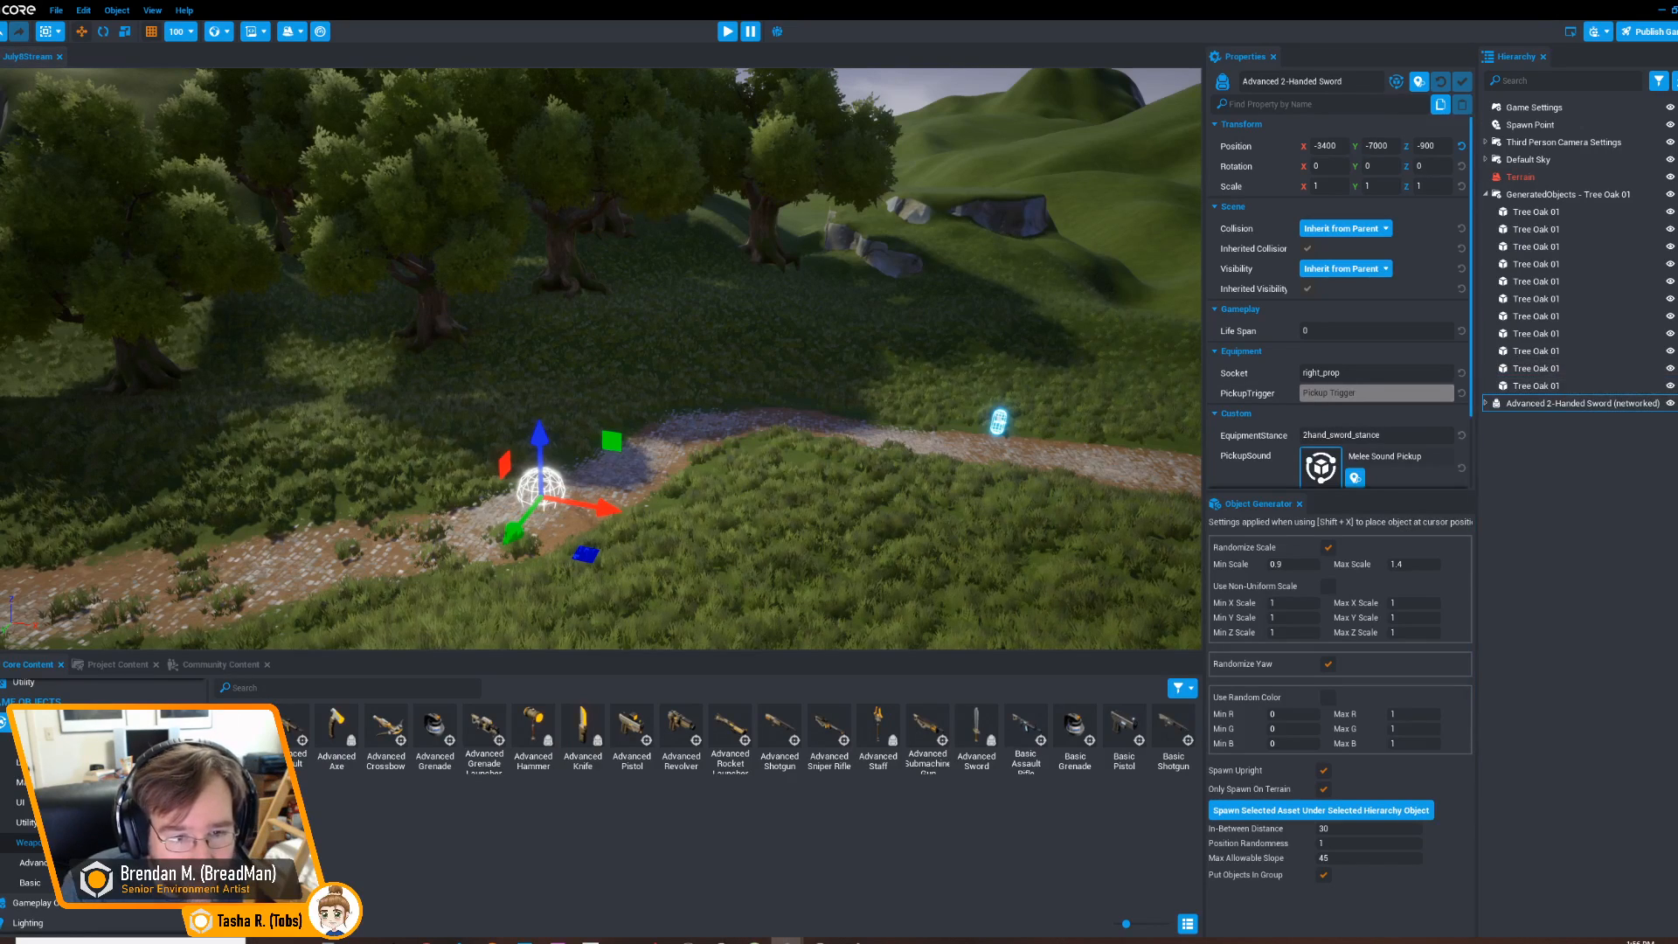
Inspect the Advanced 2-Handed Sword template in the project content and delete the sword placed on the path
click(118, 665)
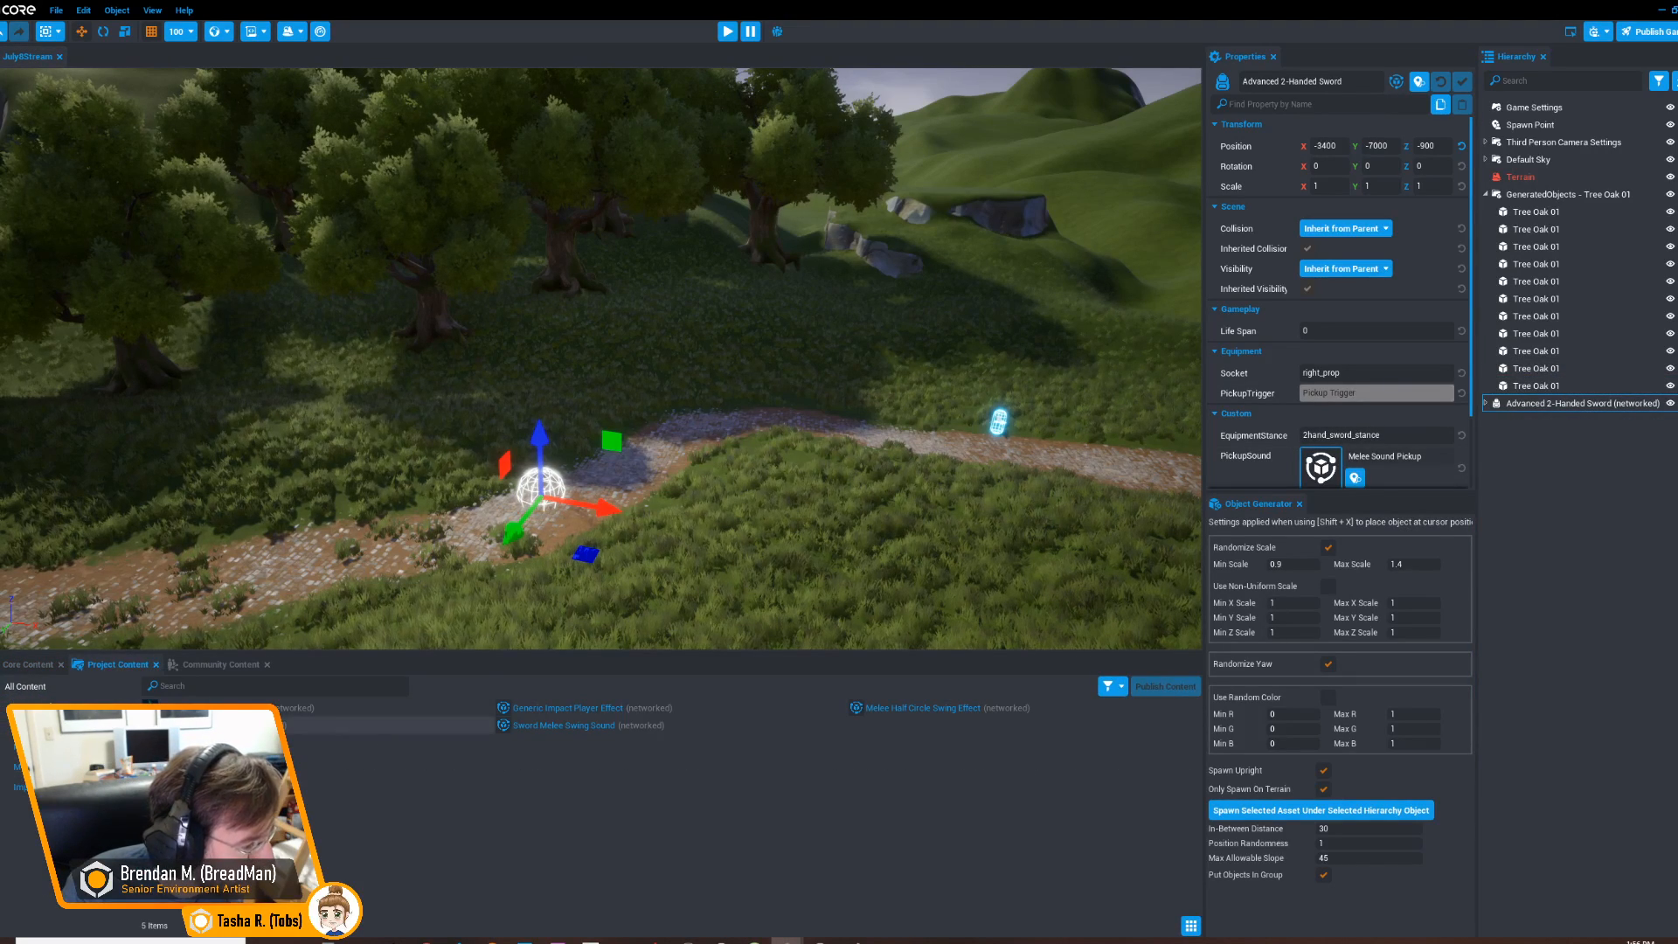
click(337, 709)
right_drag(603, 367, 586, 249)
key(w)
key(Delete)
key(s)
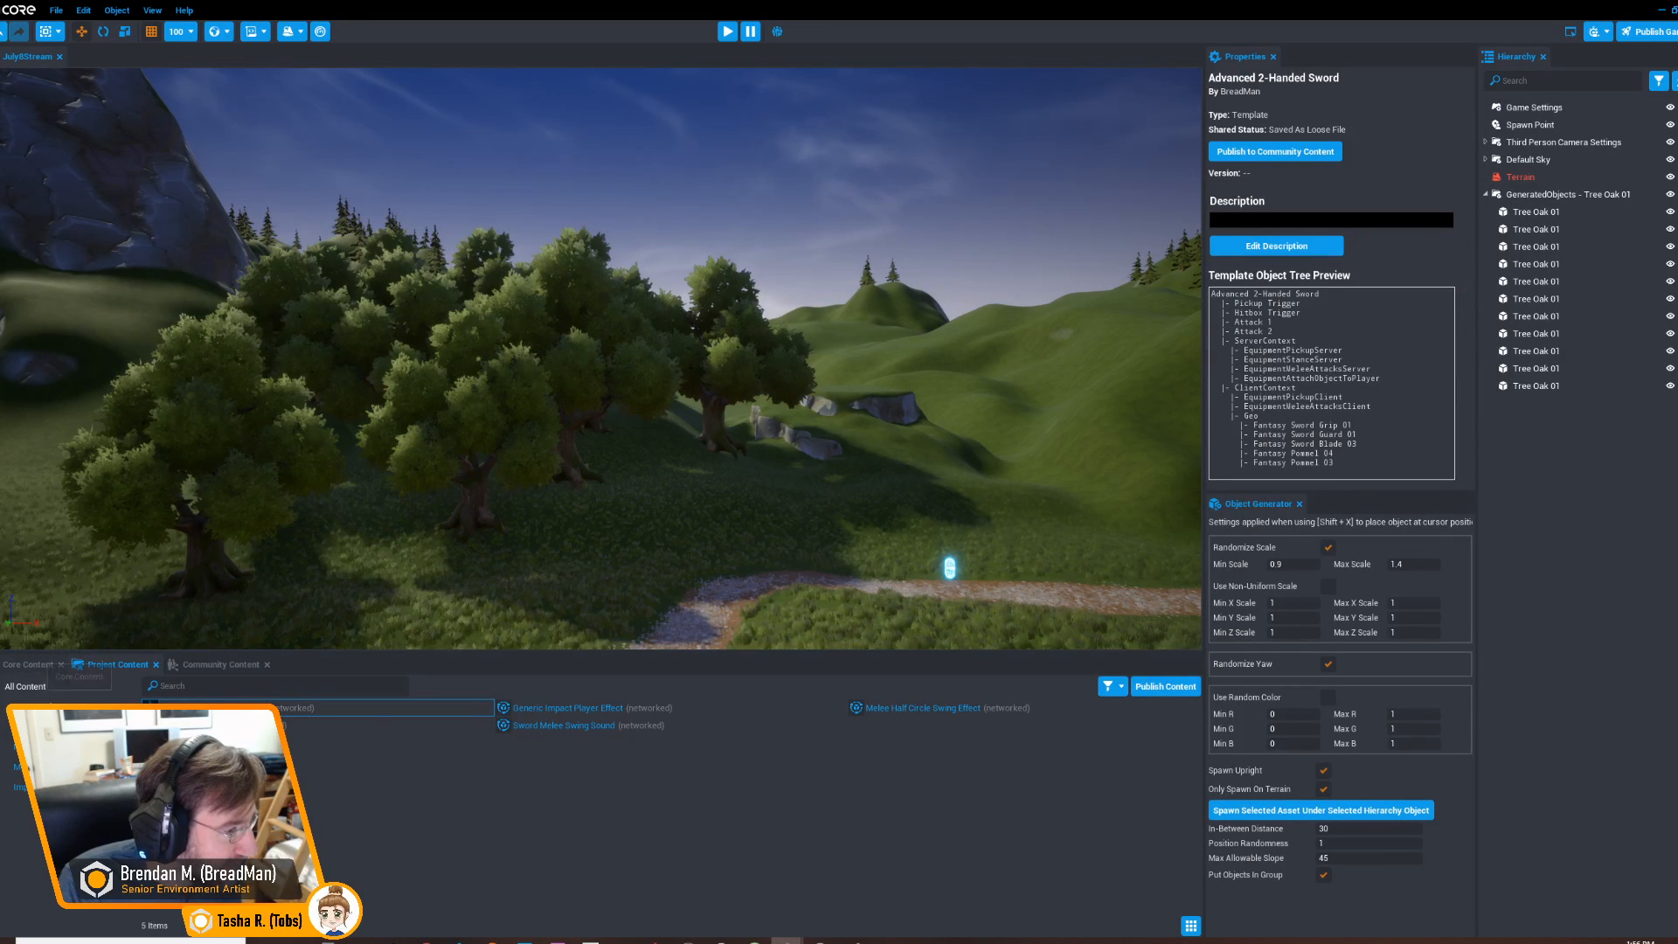
Search the core content for "cube" and place a basic Cube above the grassy area beside the path
click(29, 664)
click(346, 687)
text(cube)
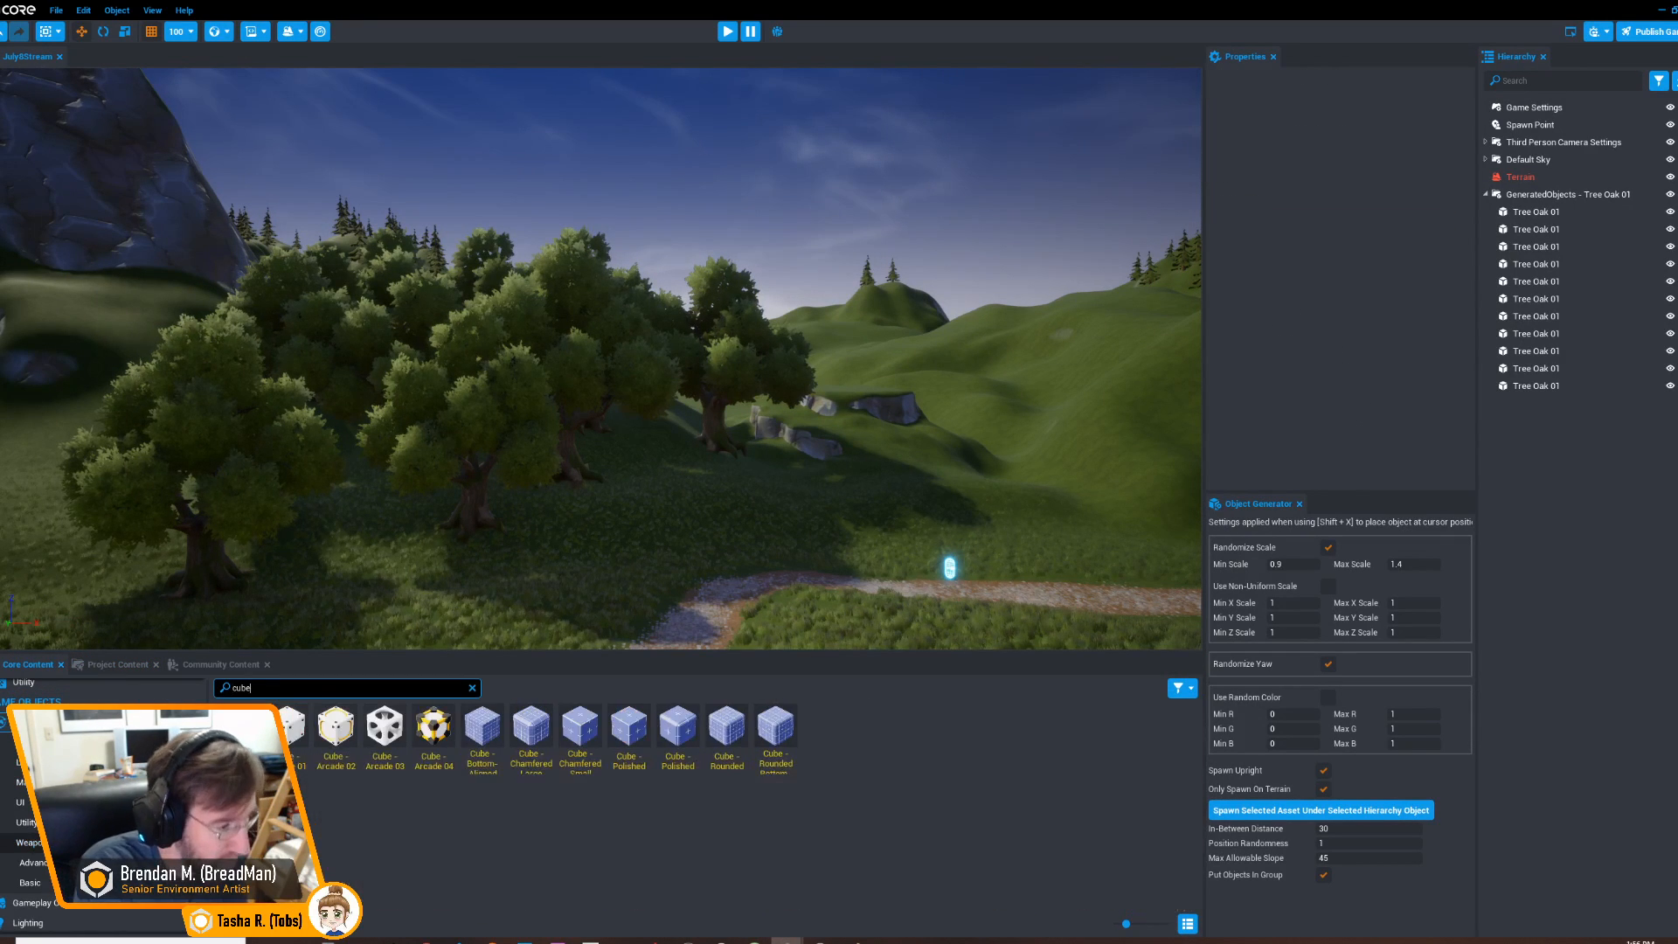
right_drag(603, 367, 769, 489)
key(w)
drag(237, 727, 664, 389)
Stretch the cube into a wide slab with a scale of about 90.5 by 51.25 by 4.5
key(r)
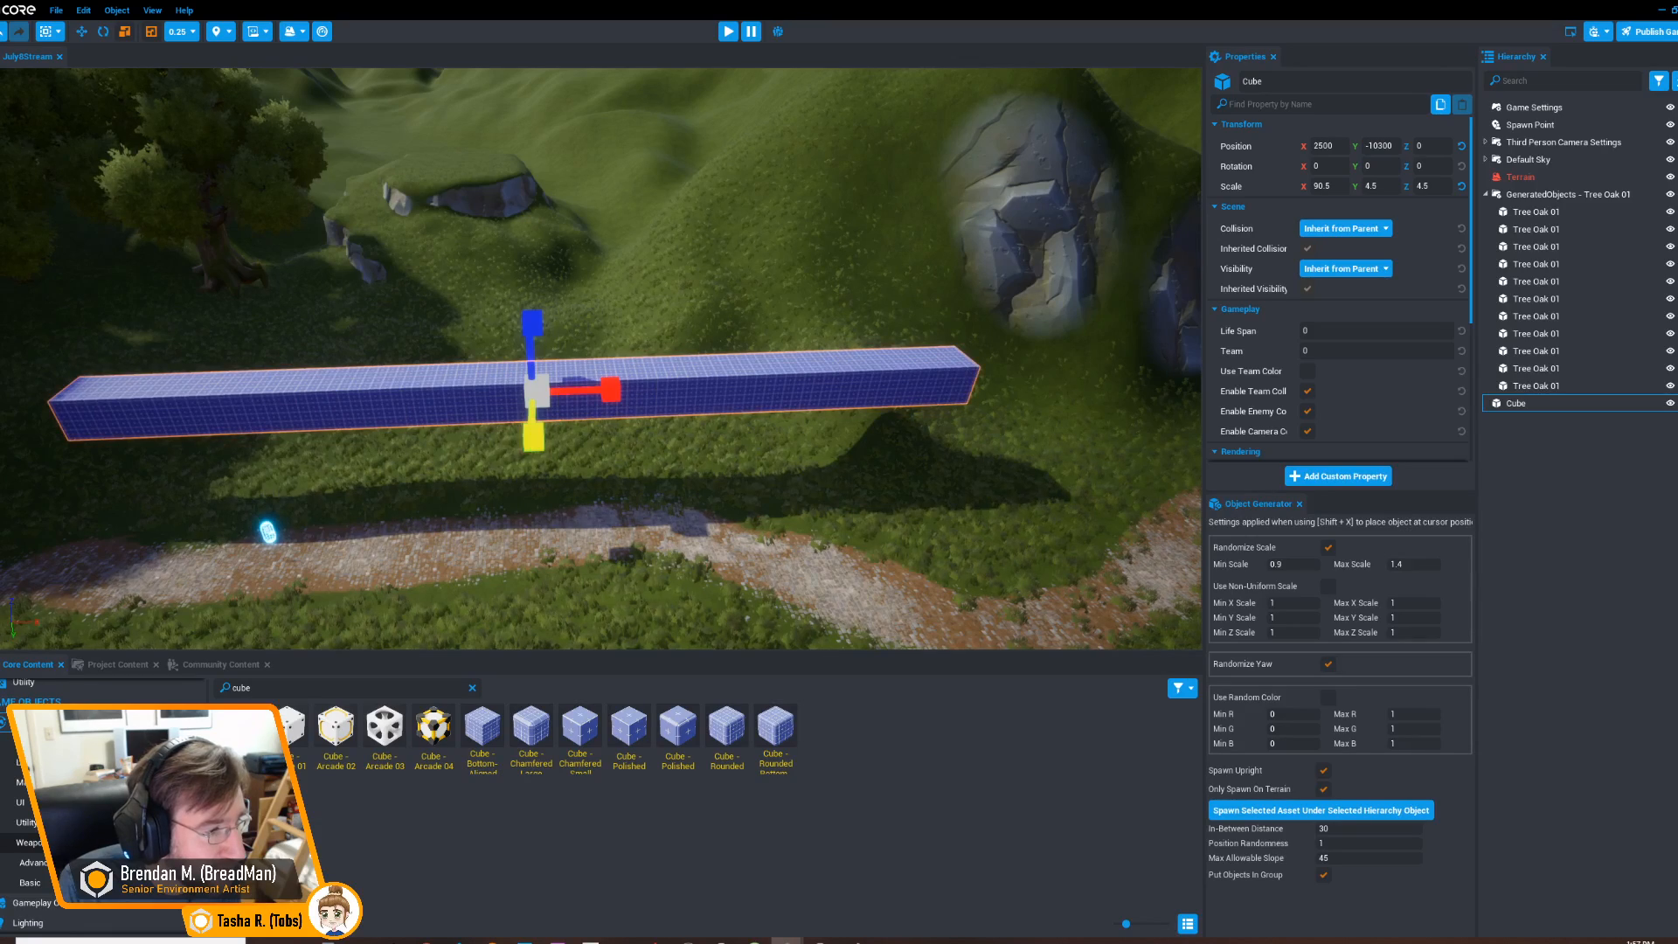
drag(533, 435, 535, 489)
key(a)
right_drag(534, 437, 668, 476)
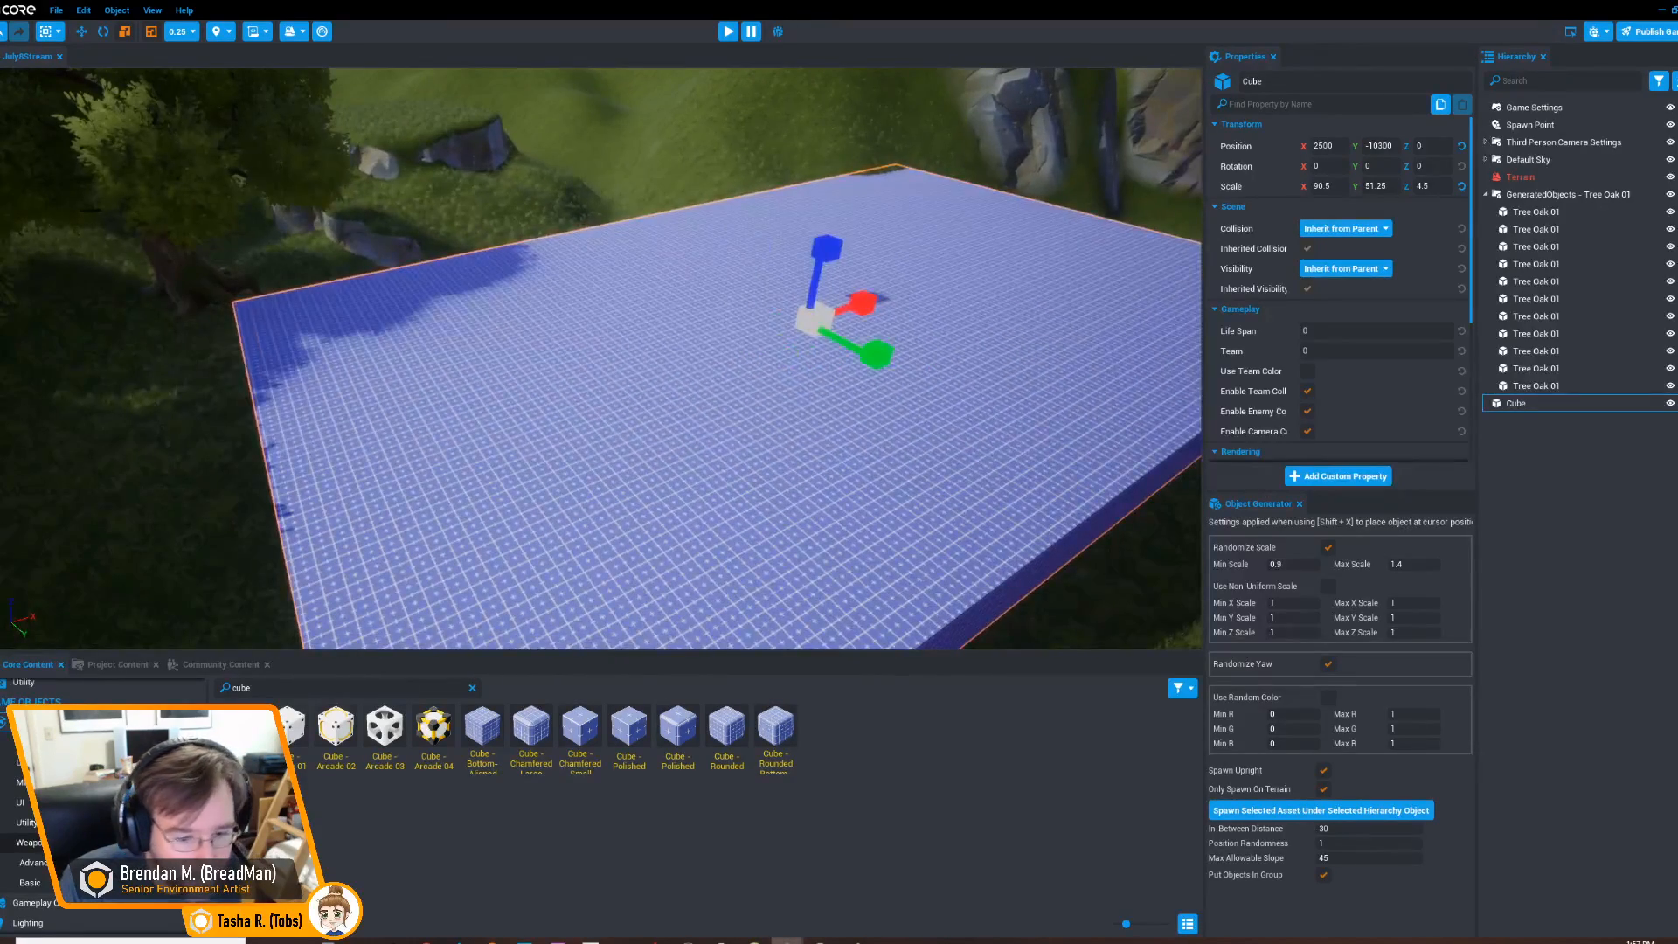
Spawn Advanced 2-Handed Sword templates across the terrain beneath the cube with the Object Generator
click(118, 664)
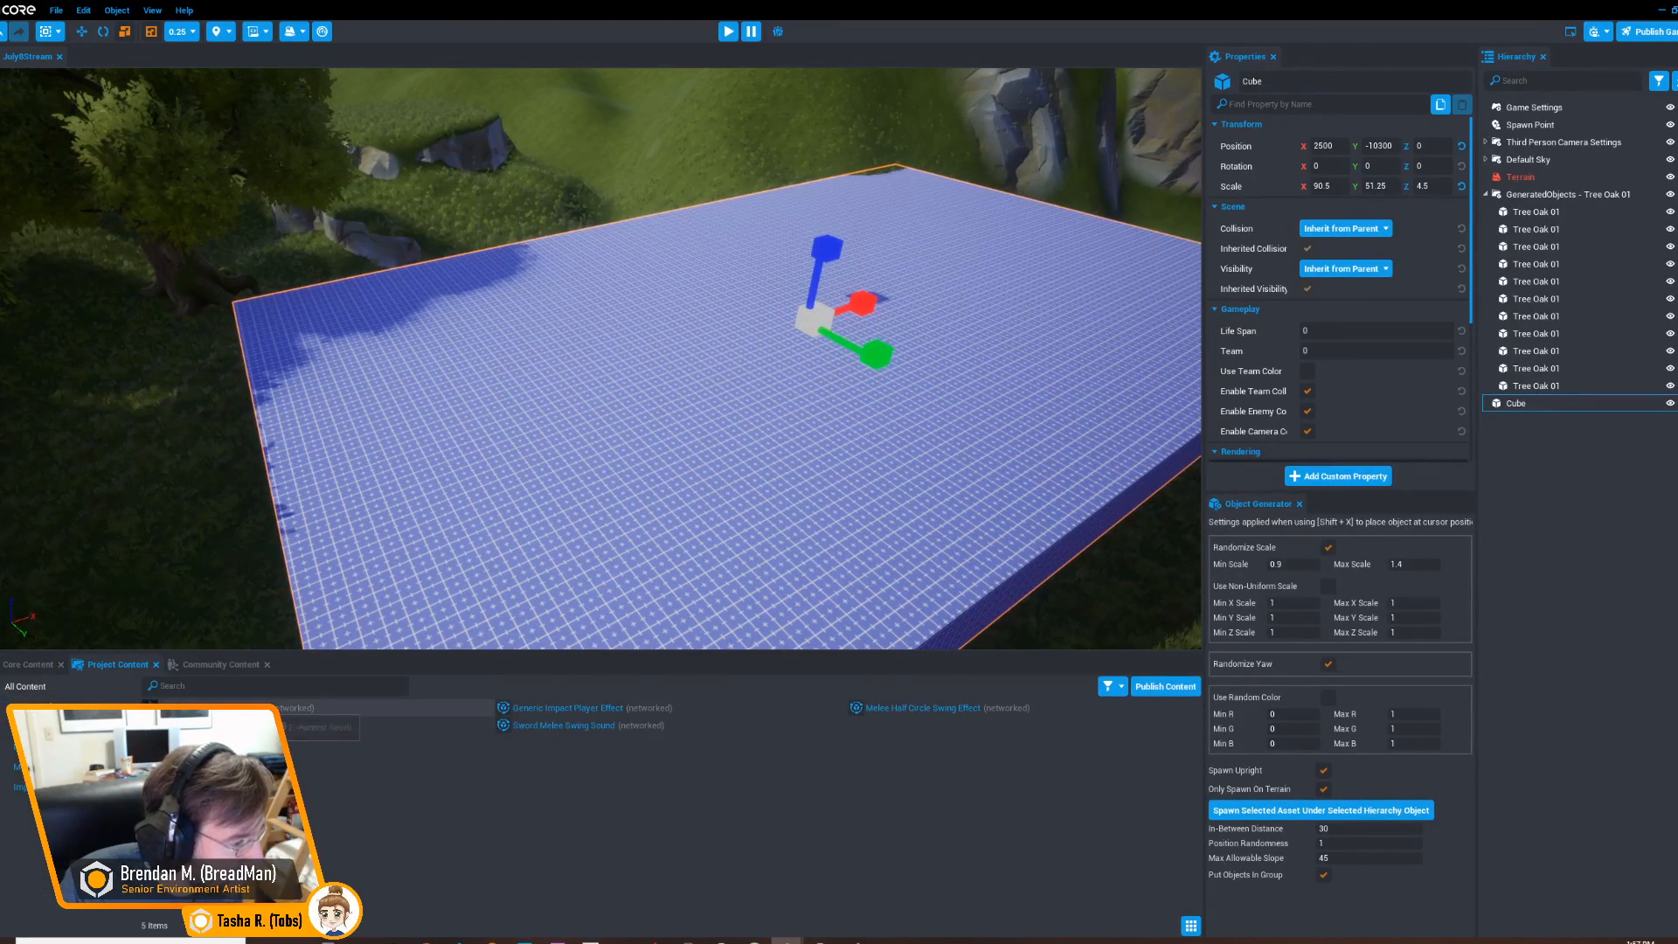
click(394, 707)
click(1320, 810)
right_drag(603, 358, 699, 315)
key(a)
key(w)
key(s)
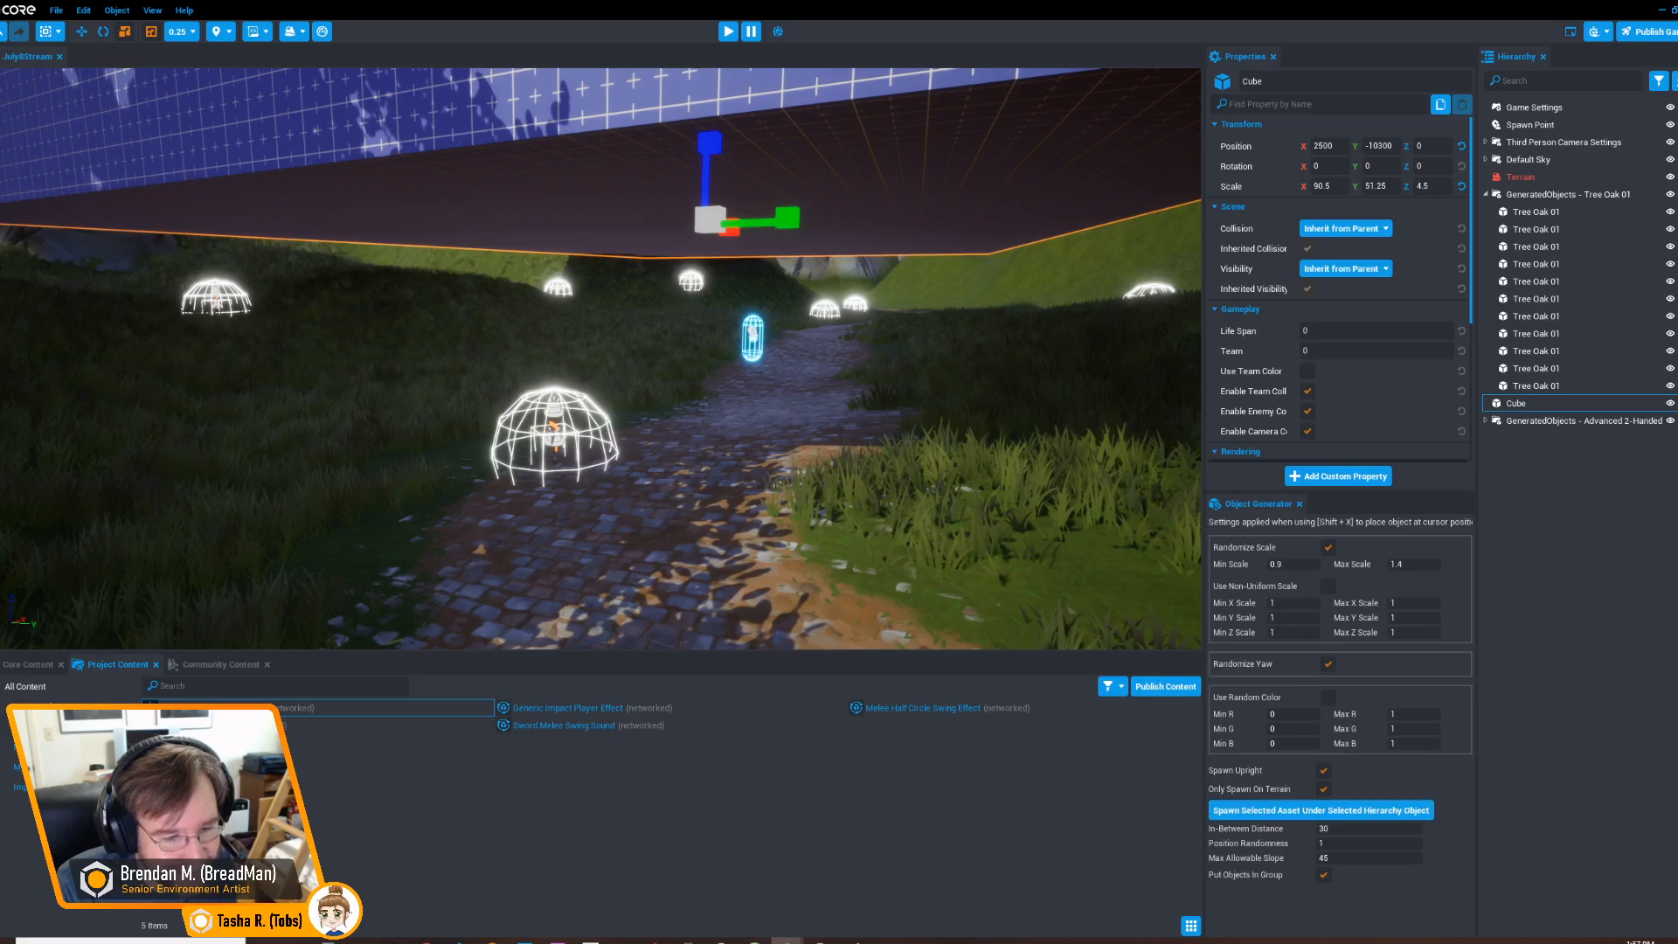
Spawn four more batches of Advanced 2-Handed Swords beneath the cube, and delete the cube
click(1320, 810)
click(1320, 810)
click(1320, 810)
click(1320, 809)
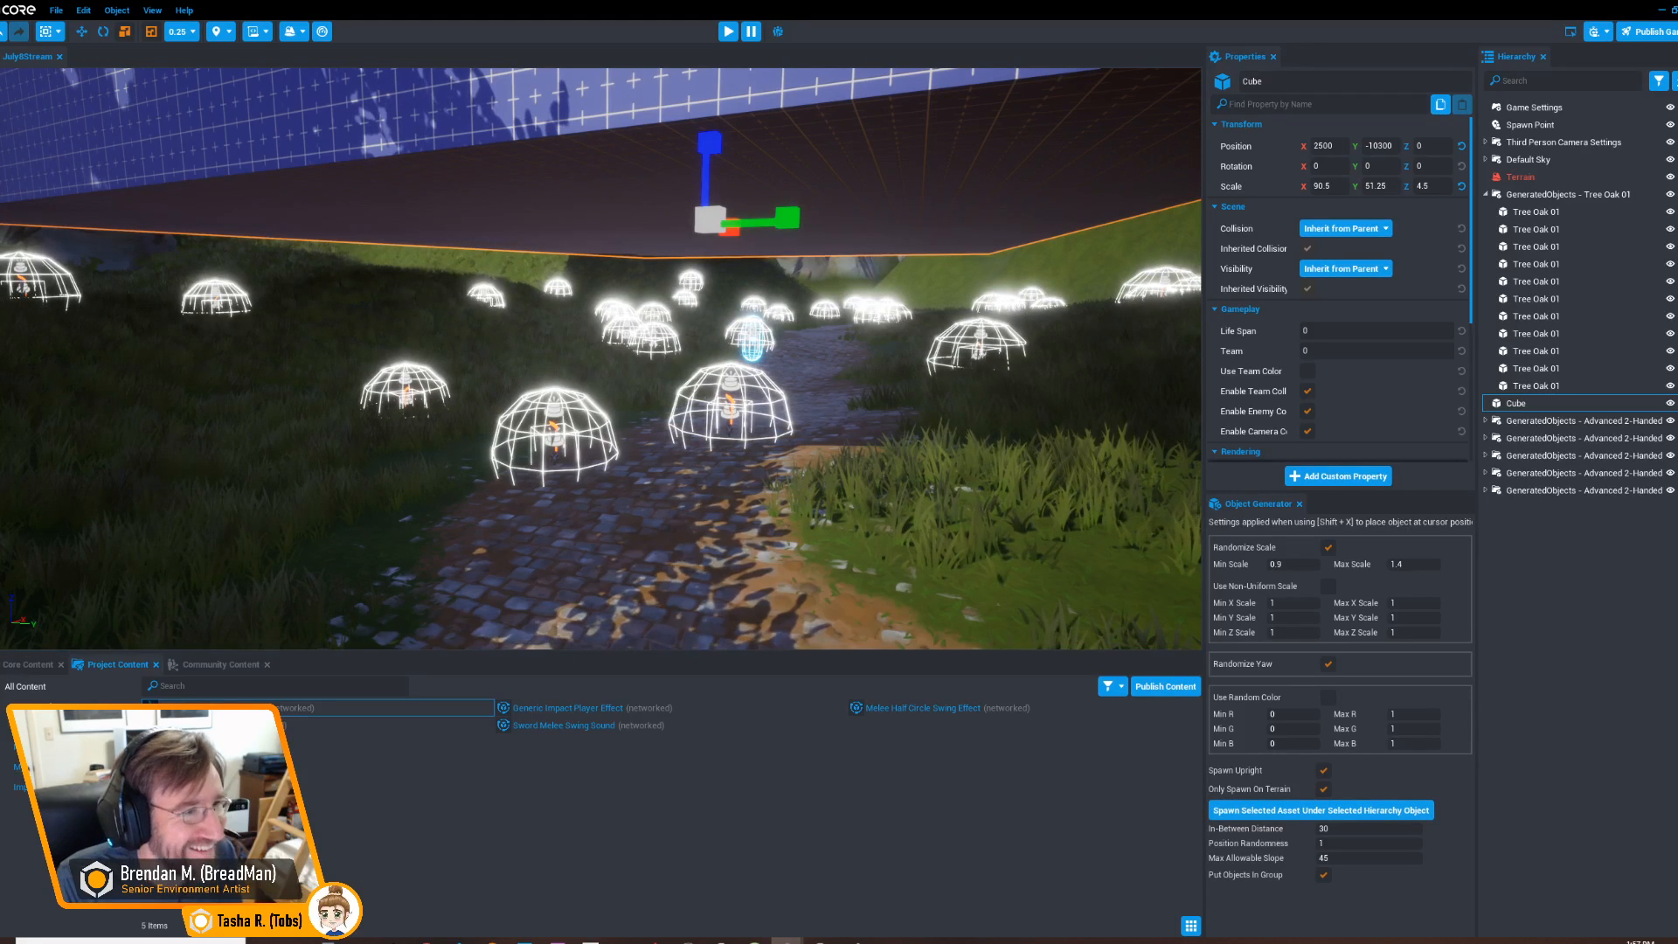
right_drag(699, 367, 682, 385)
key(Delete)
Preview the game, running the character through the grass and equipping the scattered Advanced 2-Handed Swords
click(728, 31)
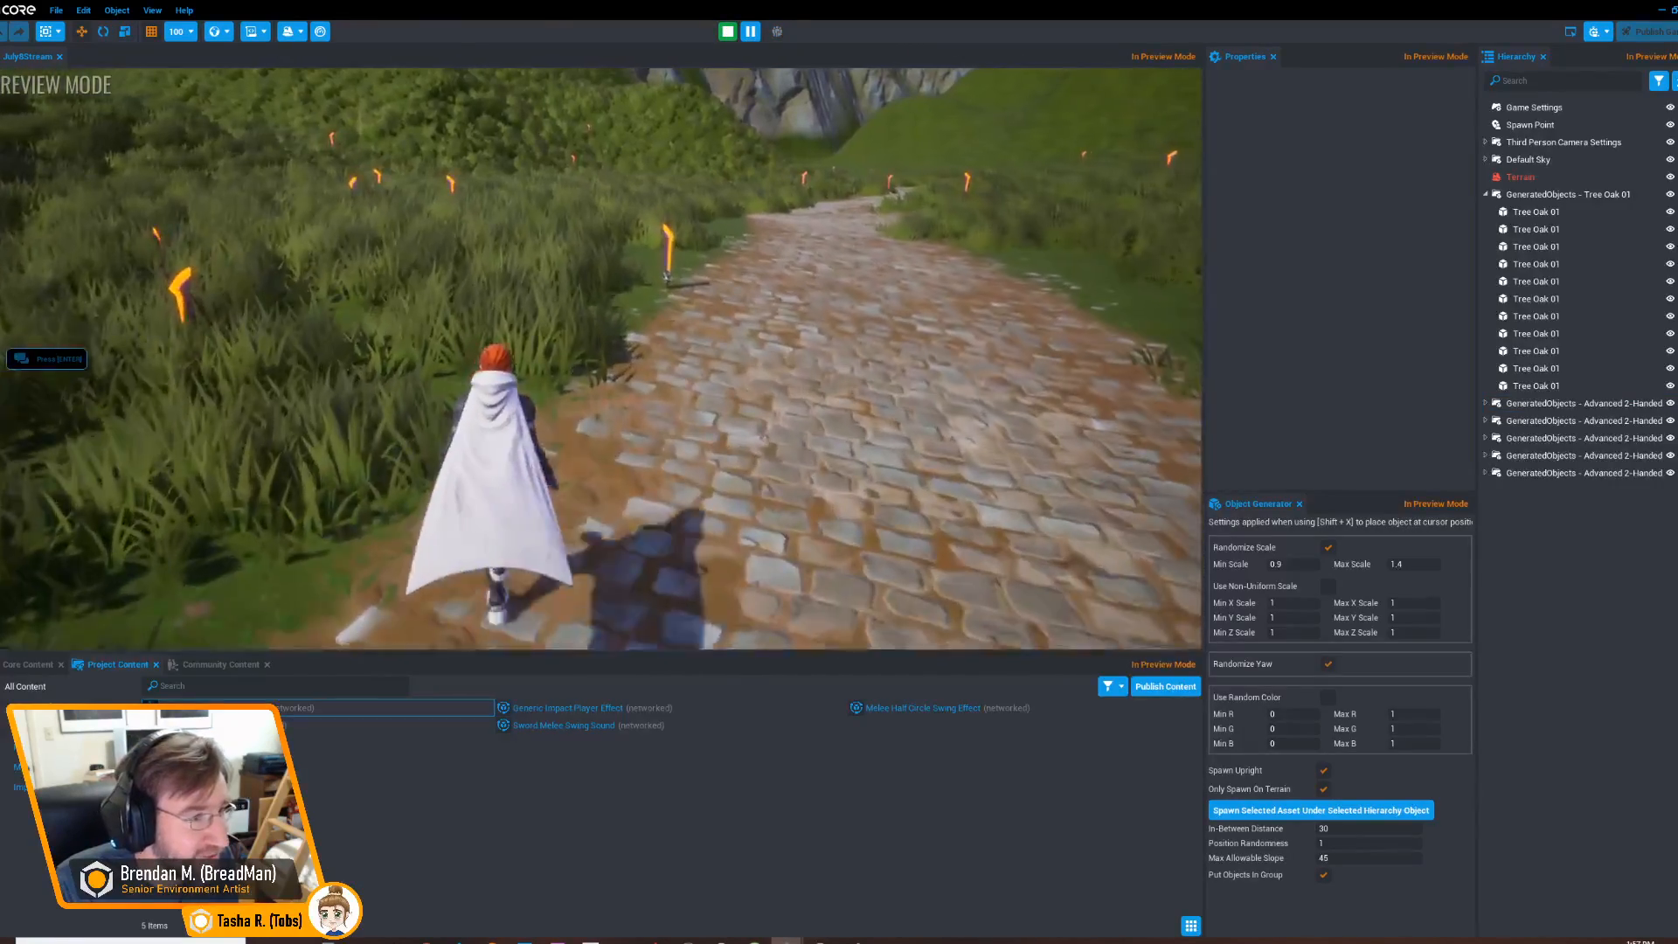
key(w)
key(f)
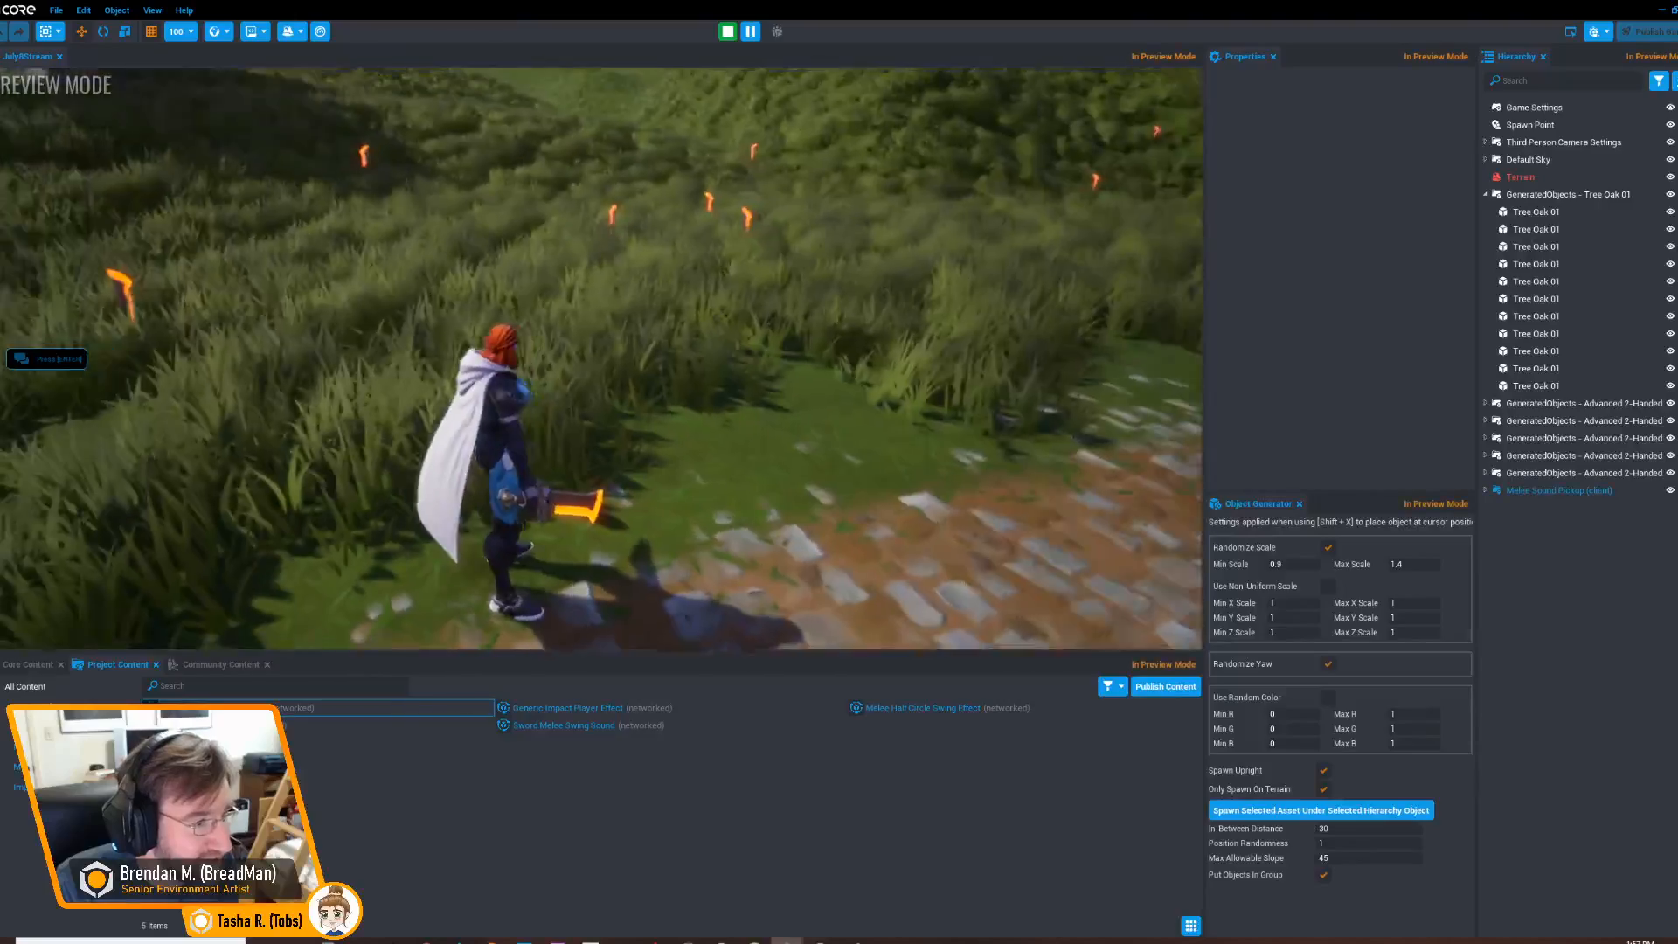
key(w)
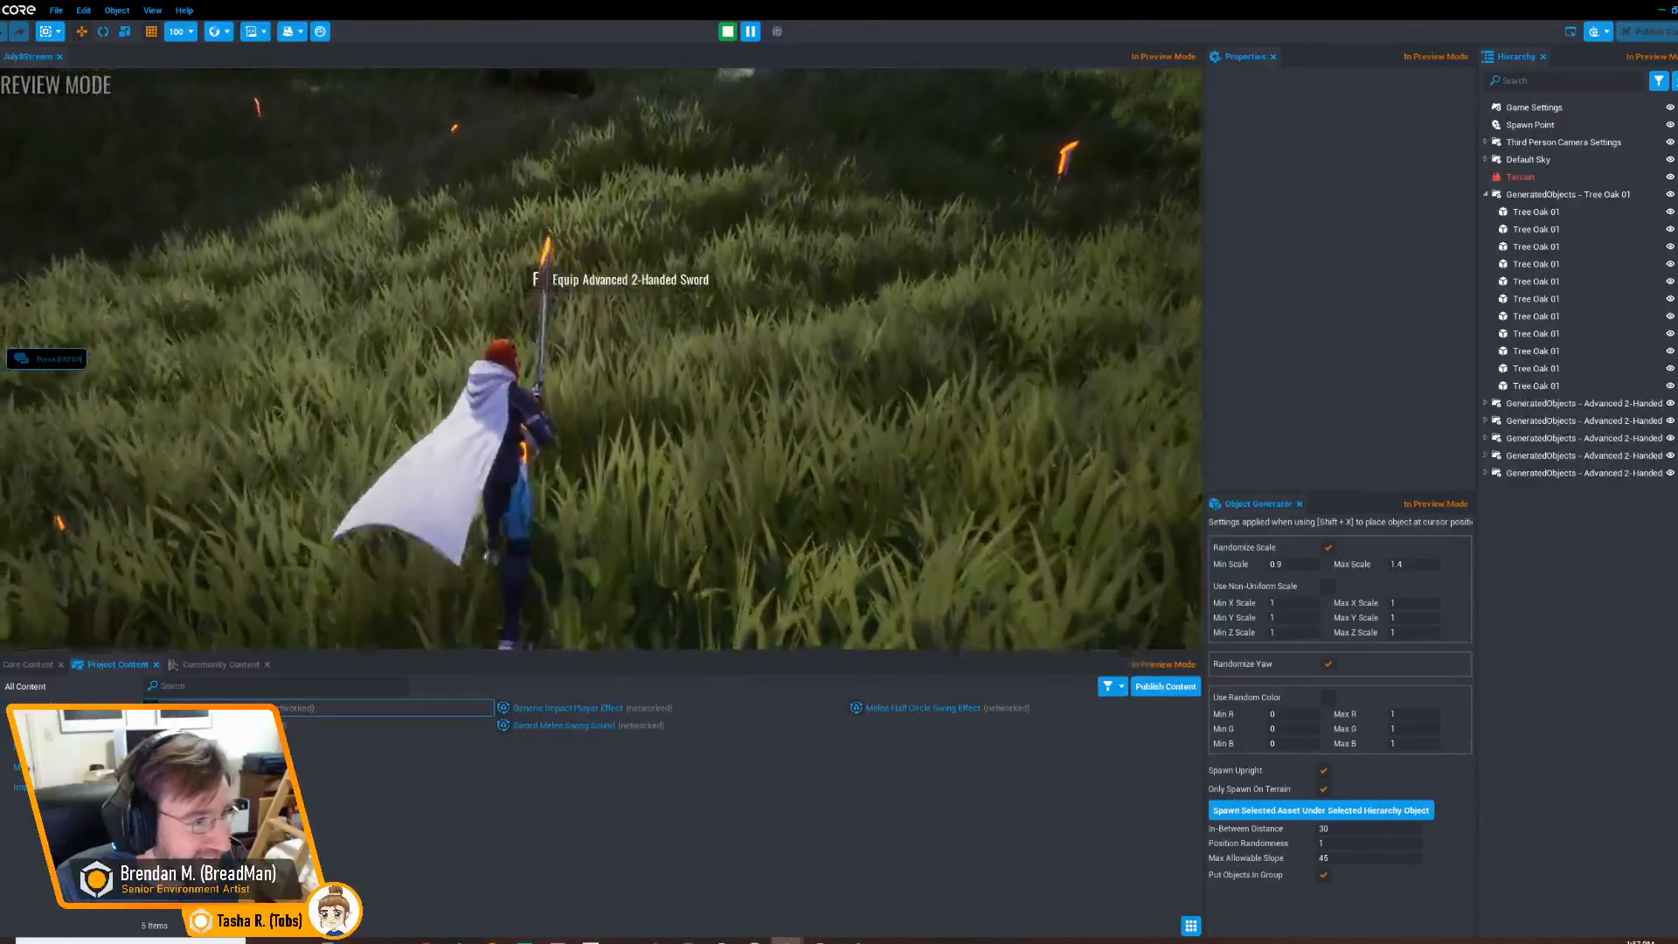
key(f)
key(w)
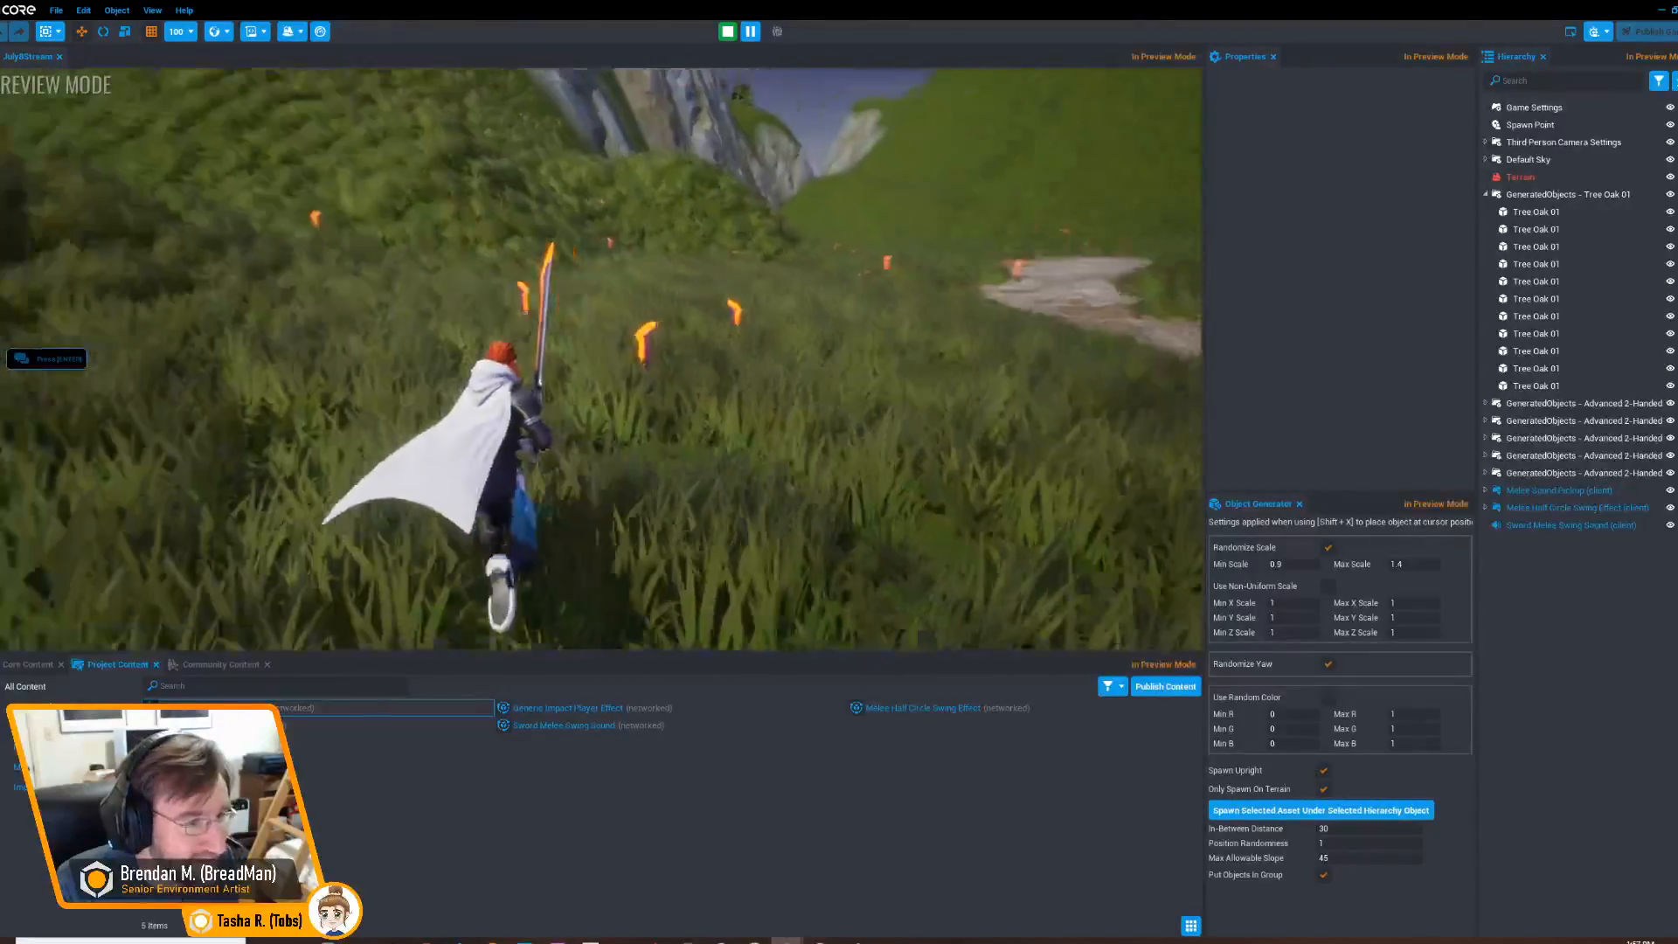
key(w)
key(f)
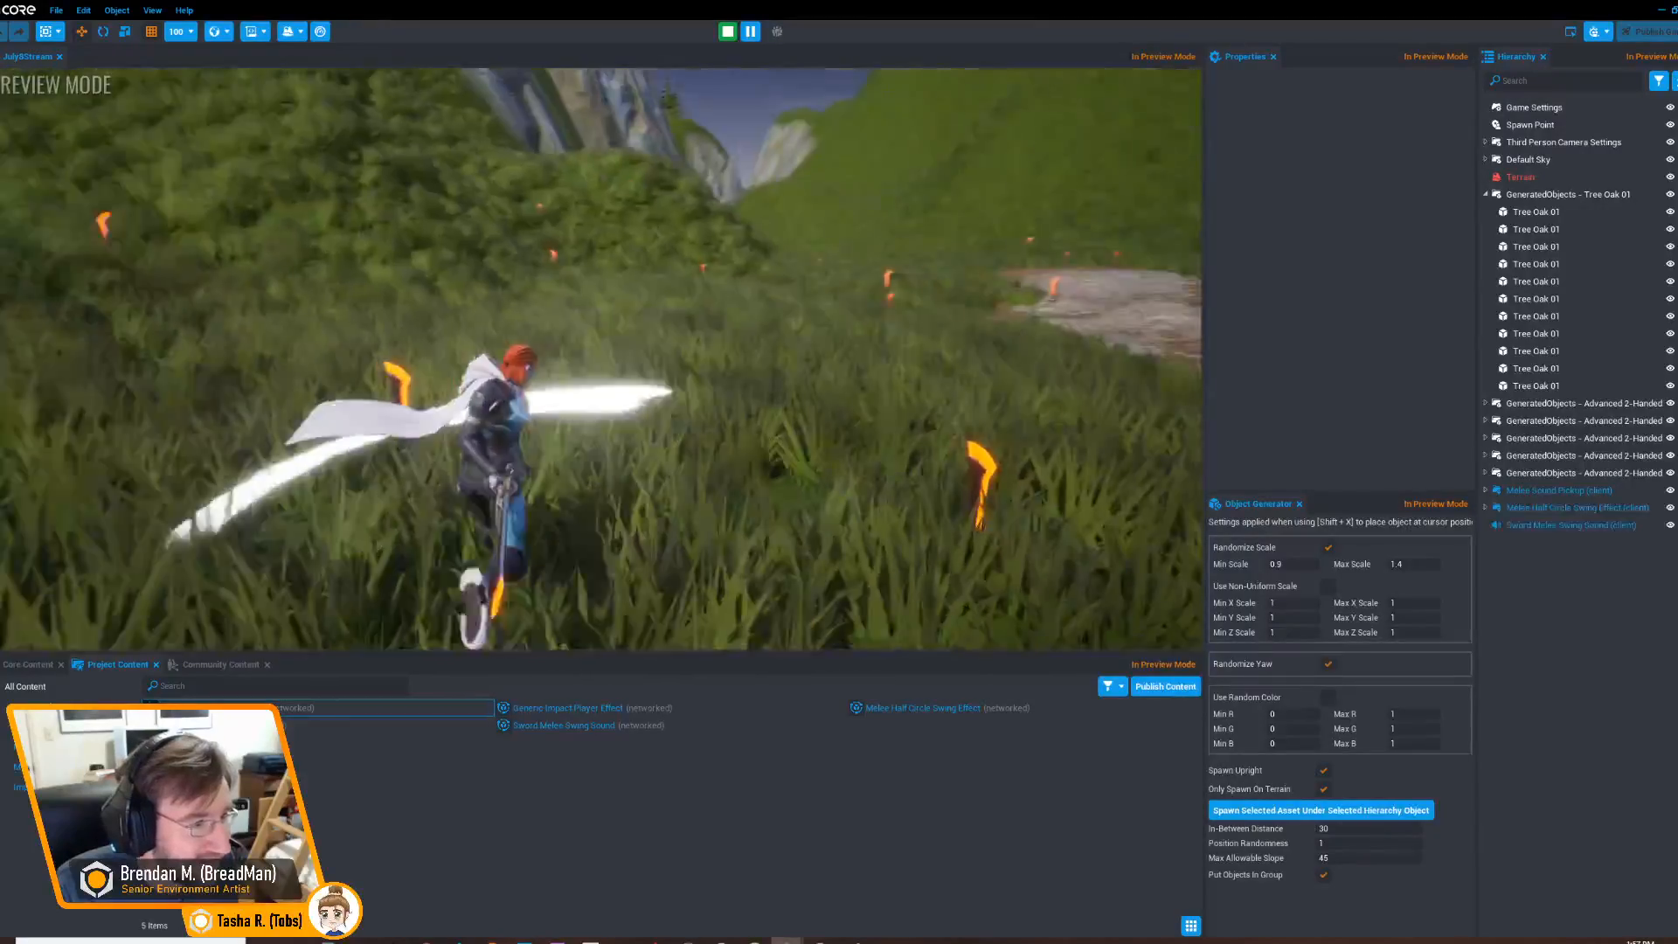
key(w)
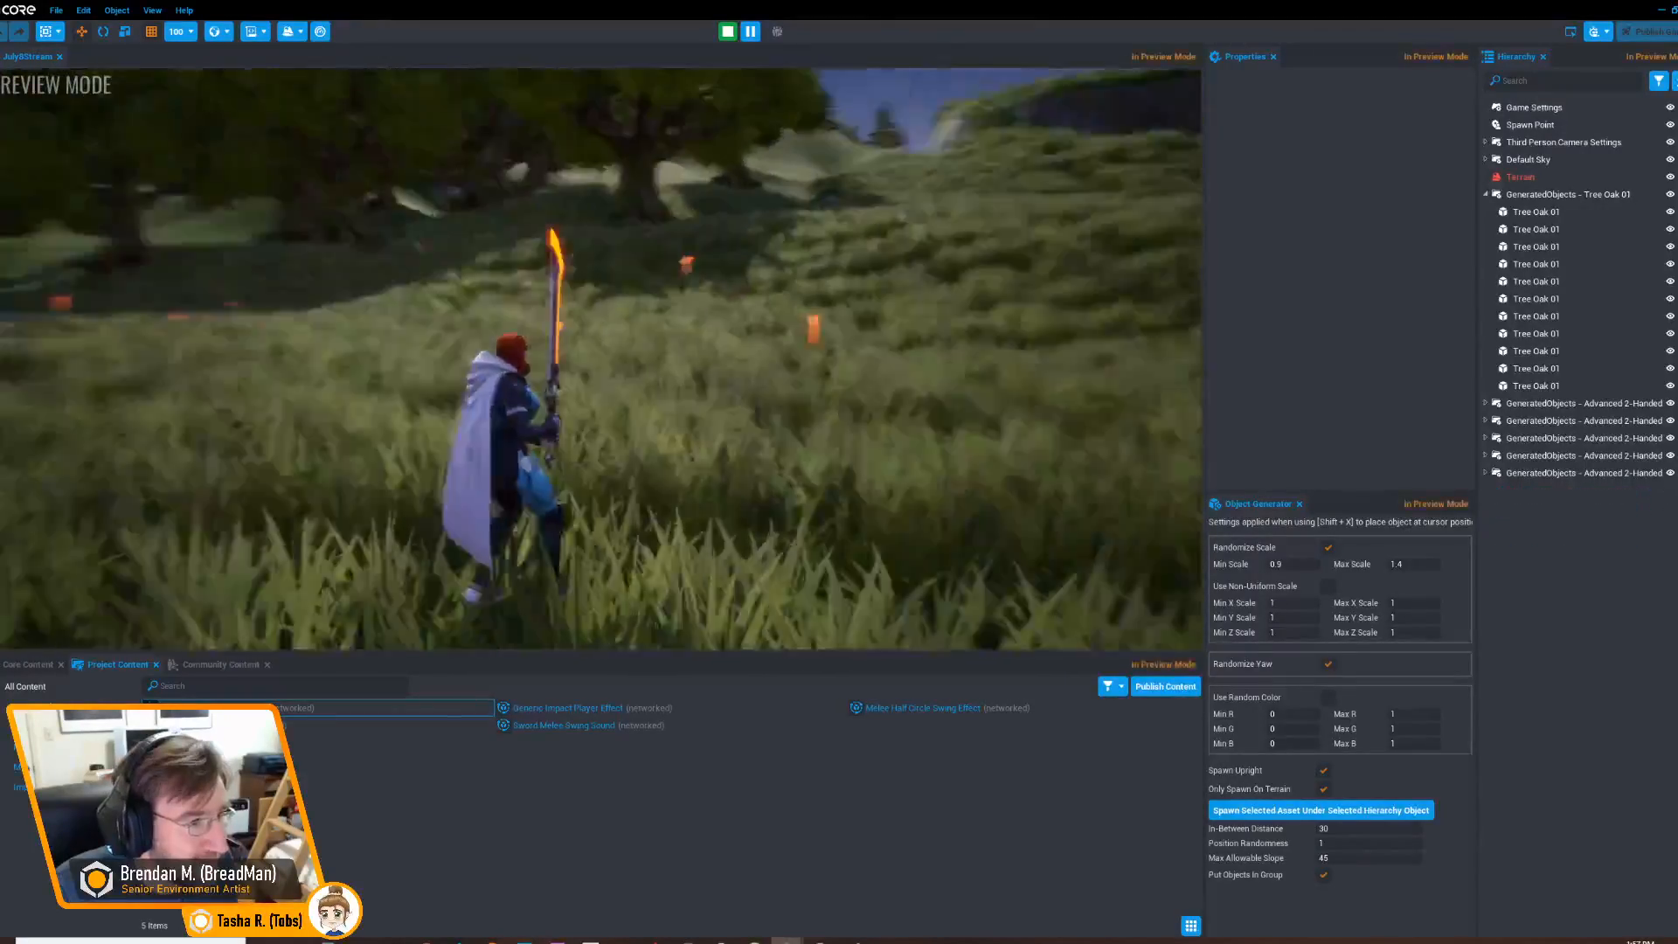
Stop the preview and delete the five generated Advanced 2-Handed Sword groups
key(=)
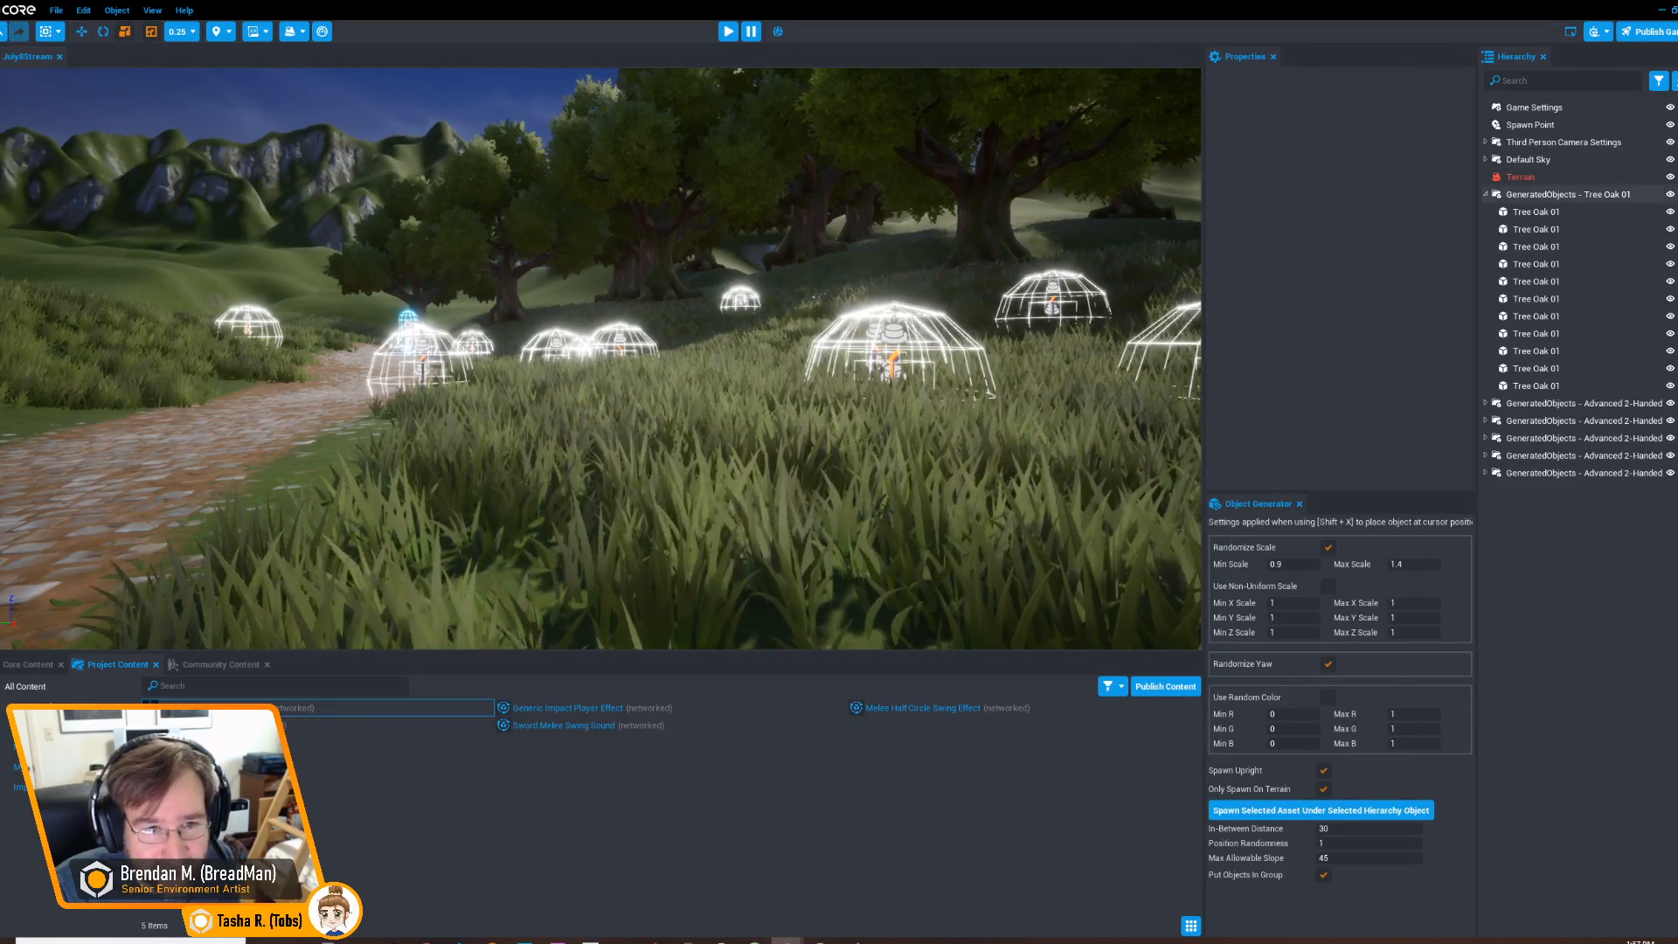
click(1485, 194)
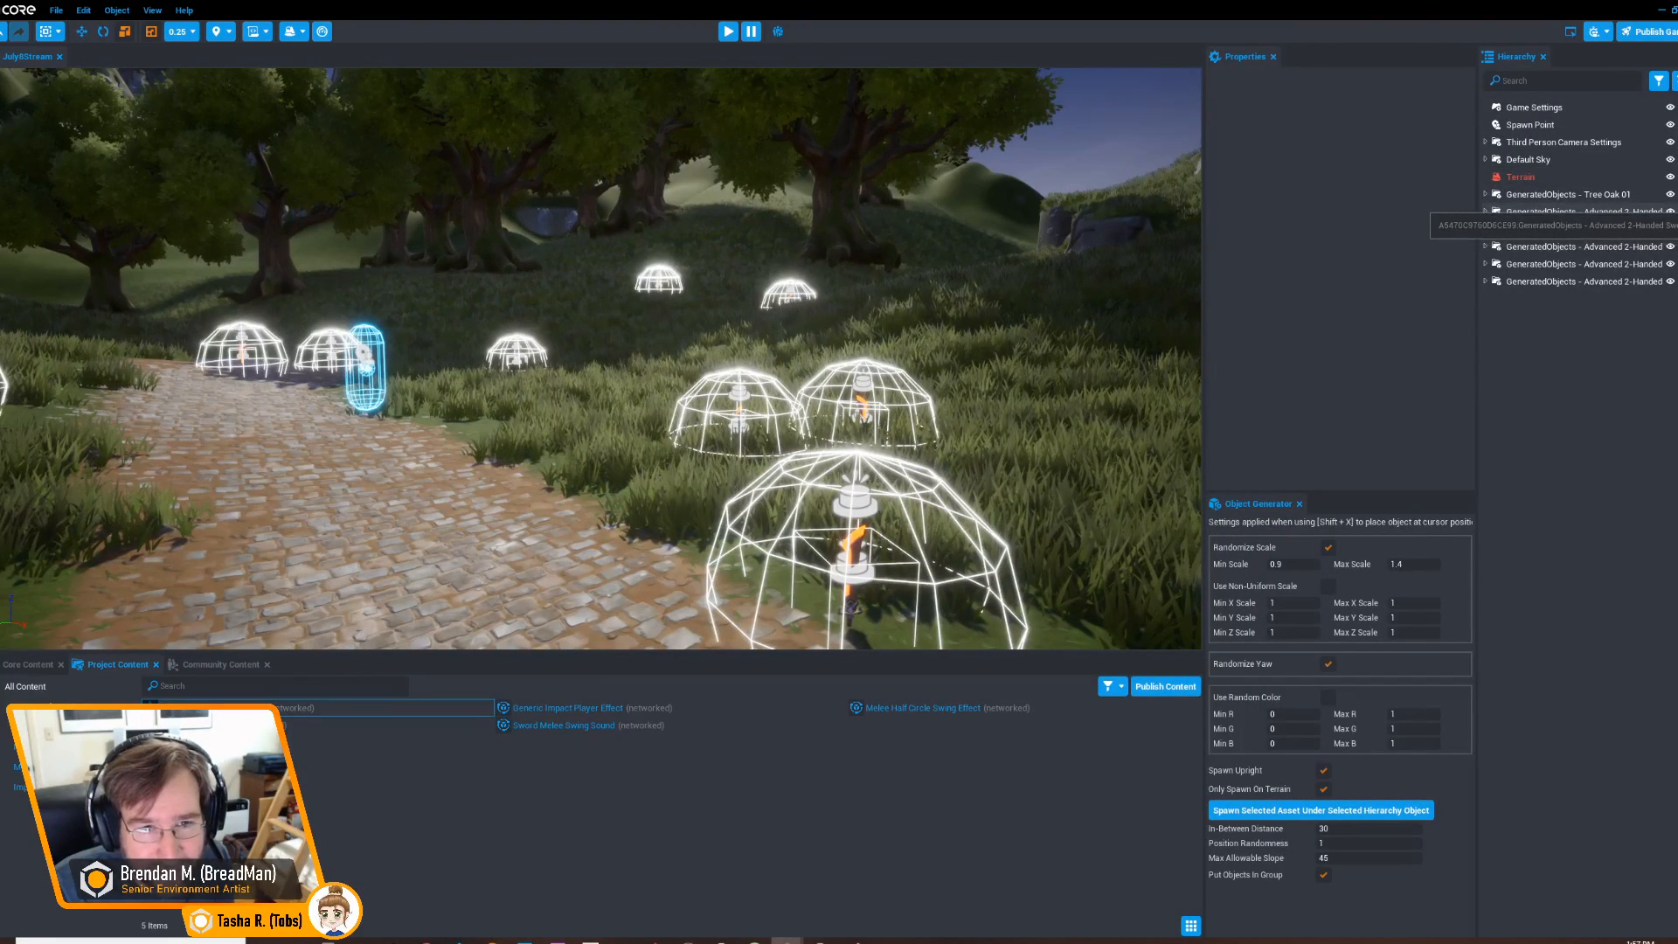
click(1564, 211)
shift+click(1564, 281)
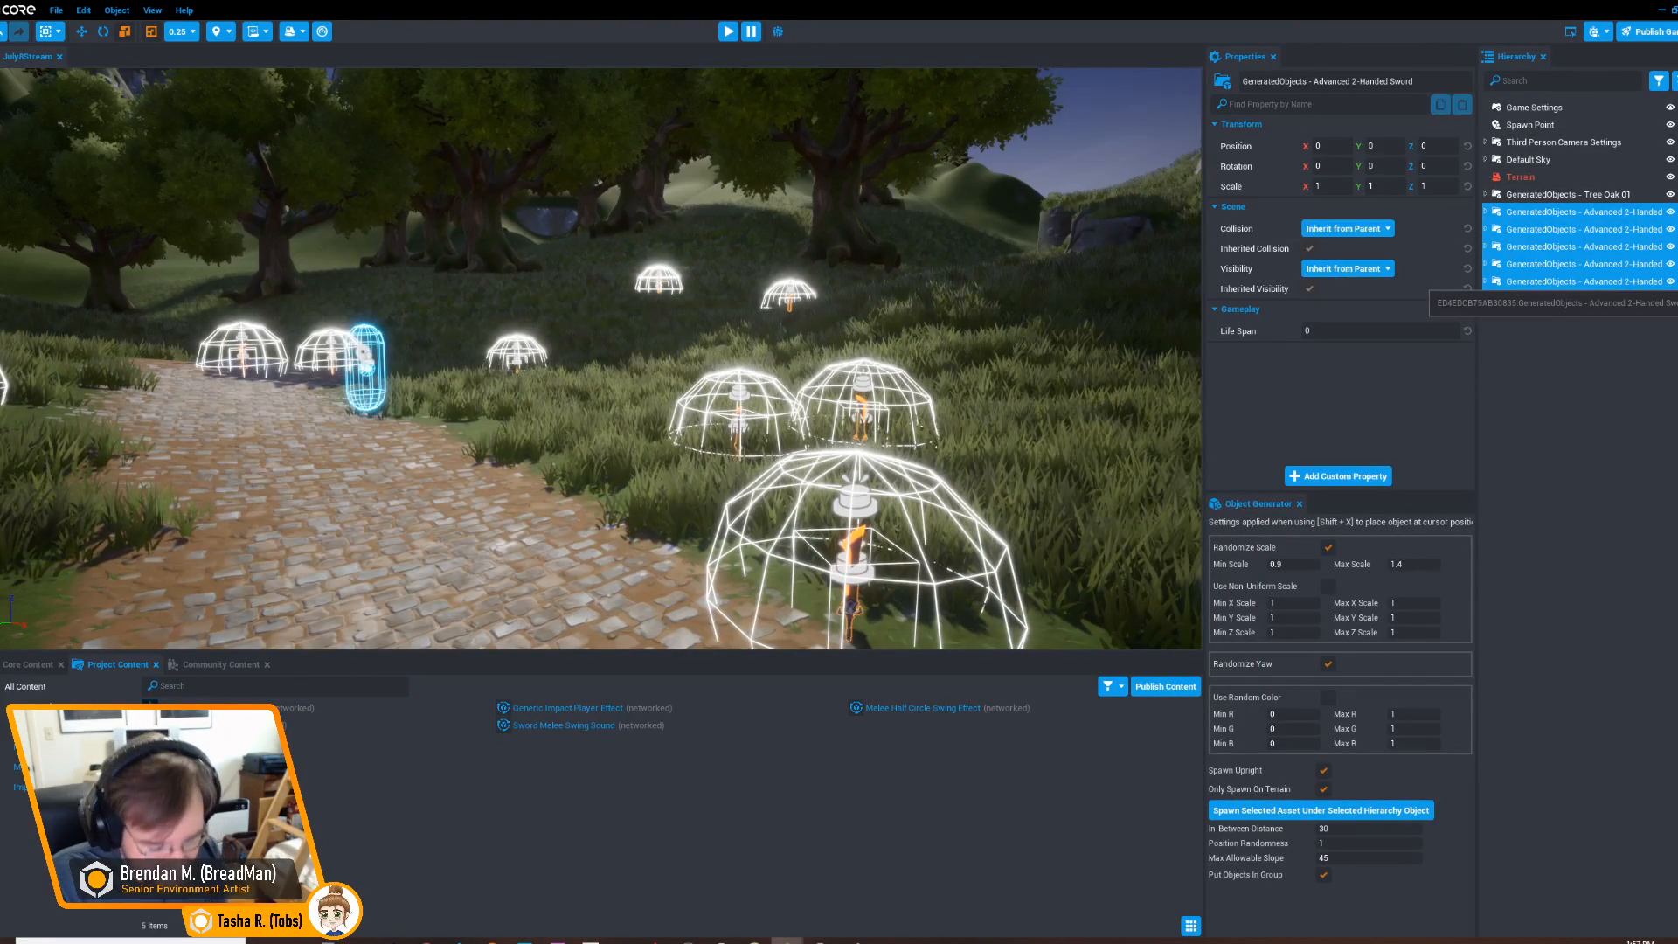
key(Delete)
Lower the generated Tree Oak 01 group to a Z position of -100
key(w)
mouse_move(601, 358)
right_down()
mouse_move(349, 358)
mouse_move(481, 354)
right_up()
key(s)
key(s)
key(w)
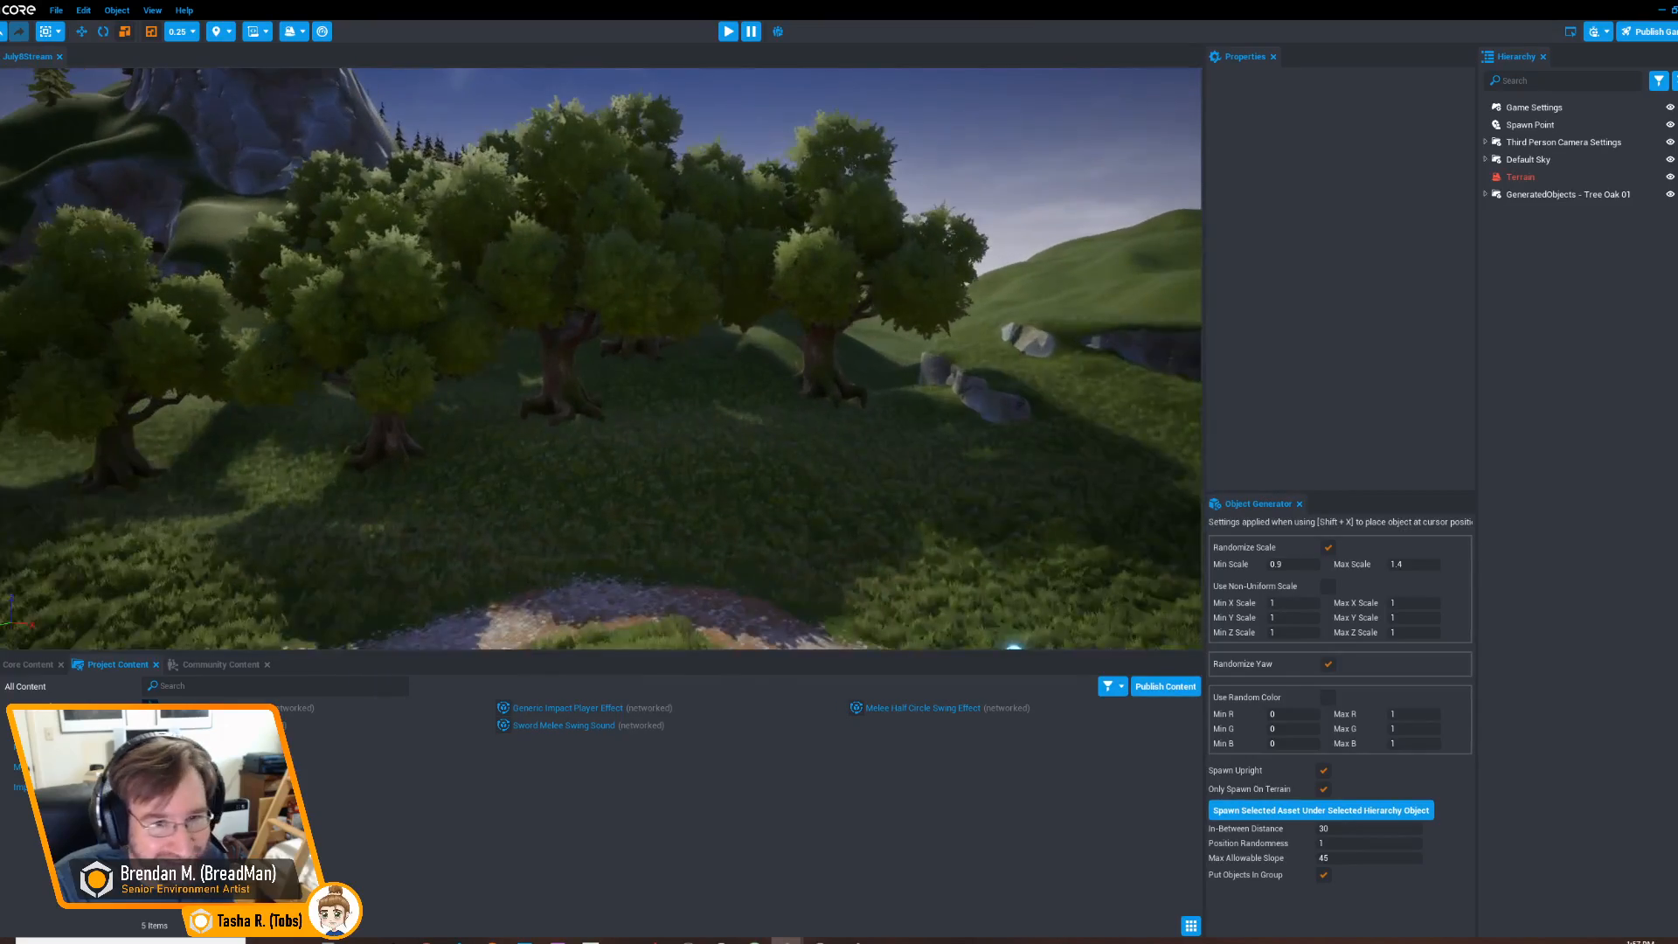
click(1568, 194)
key(w)
mouse_move(595, 358)
right_down()
mouse_move(602, 402)
mouse_move(778, 362)
mouse_move(489, 367)
mouse_move(463, 349)
right_up()
key(s)
key(w)
key(d)
key(s)
key(w)
drag(351, 261, 351, 266)
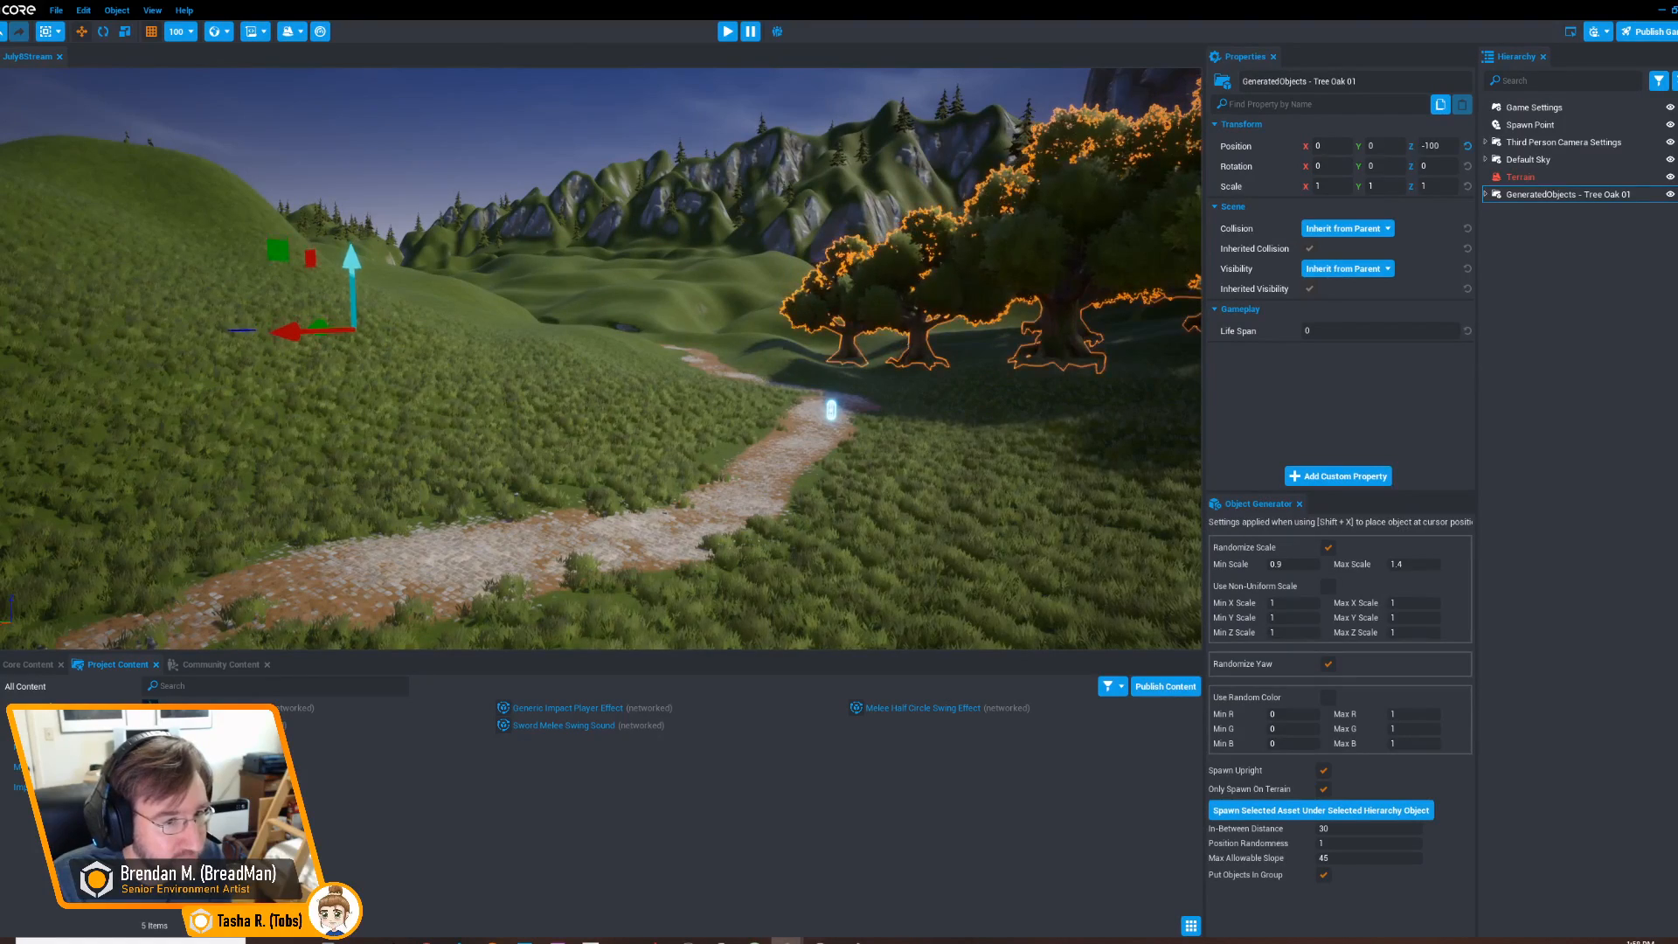
Place a bottom-aligned cube above the terrain and stretch it to a scale of about 56.25 by 33.5 by 1
right_drag(524, 349, 664, 315)
key(w)
click(560, 332)
right_drag(559, 332, 760, 360)
key(s)
key(a)
click(28, 665)
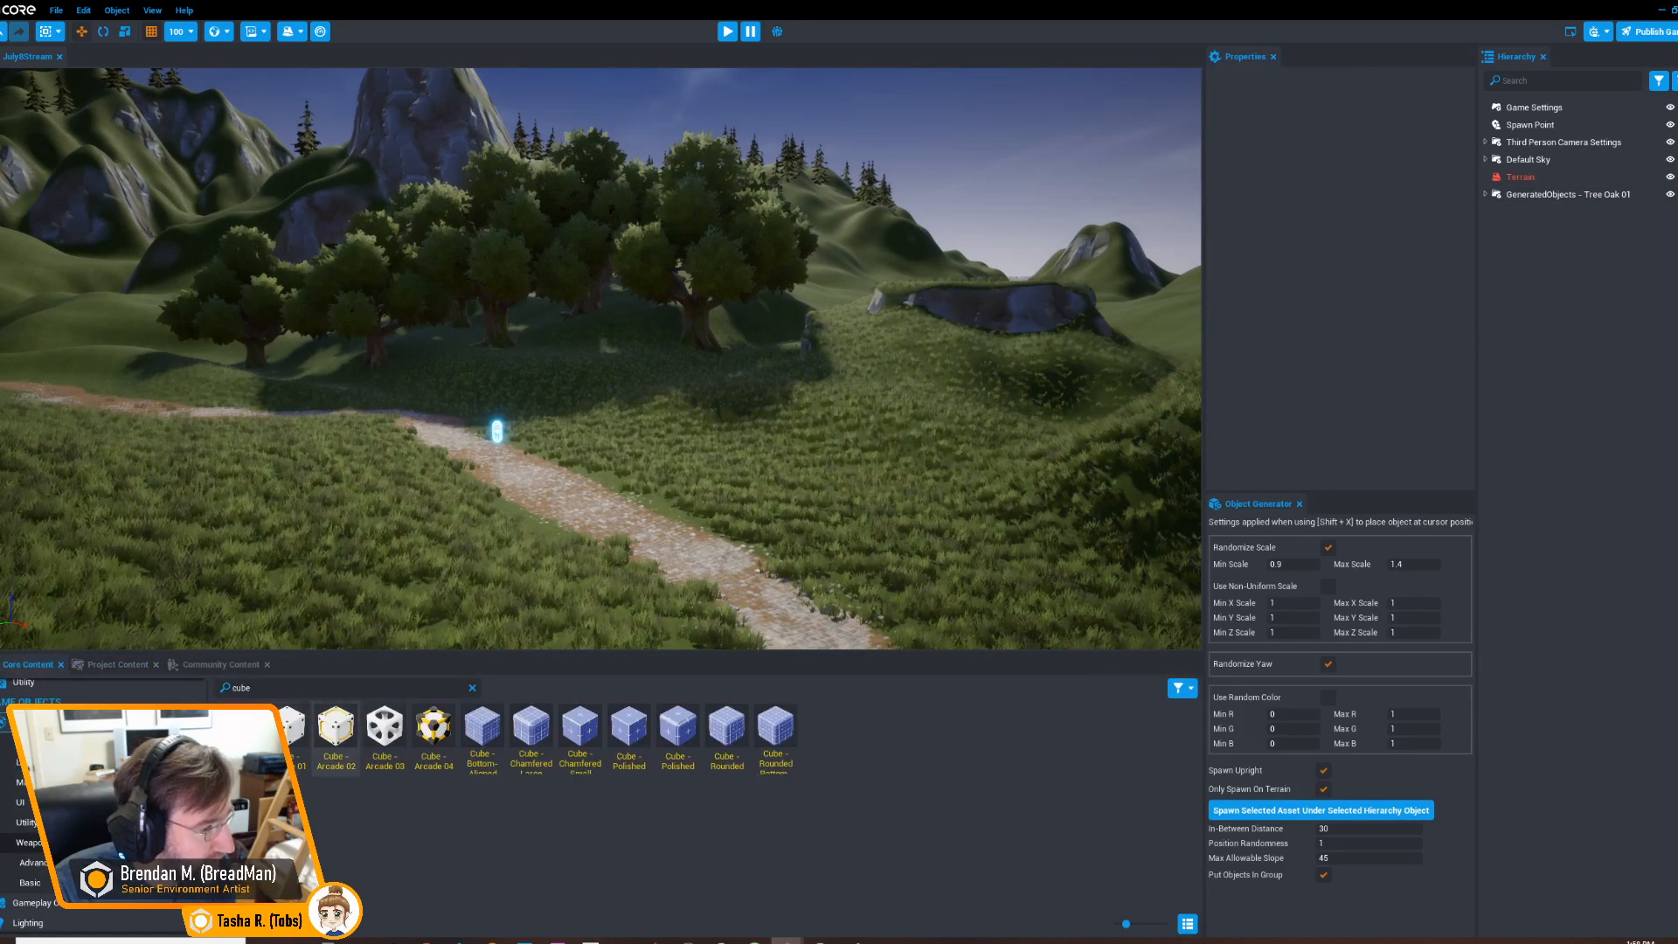
click(318, 687)
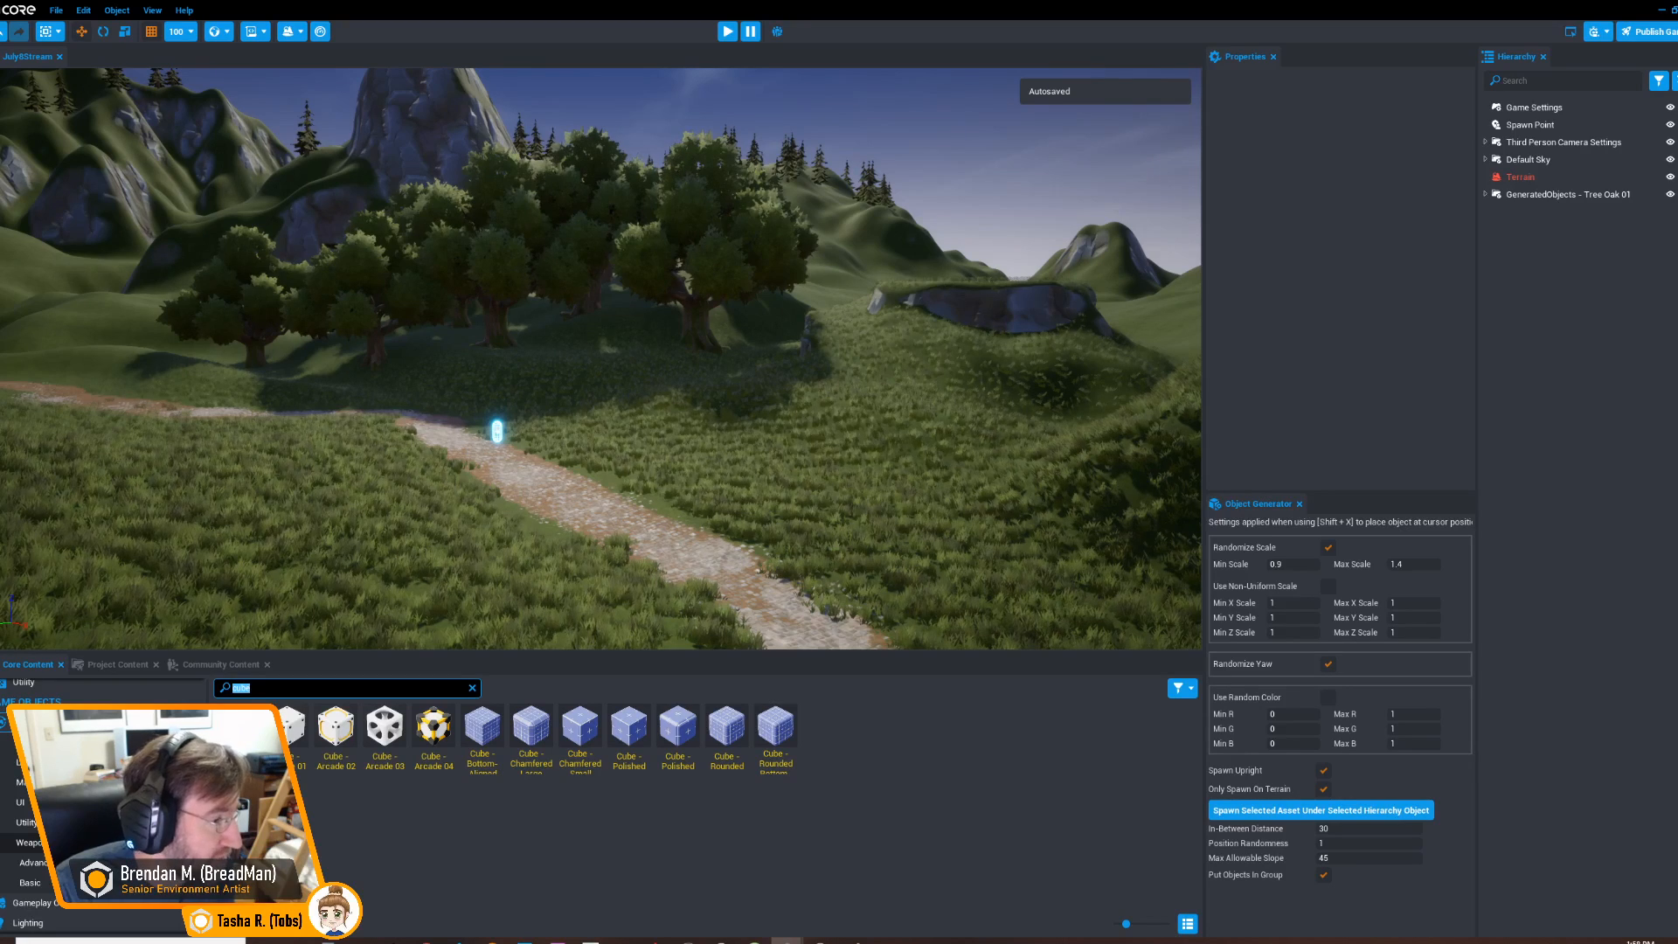
drag(482, 730, 422, 287)
key(r)
drag(340, 341, 149, 349)
drag(447, 346, 611, 351)
Apply the Additive Edgeline Top Fade material to the stretched cube, and delete the cube
scroll(103, 804, down, 1)
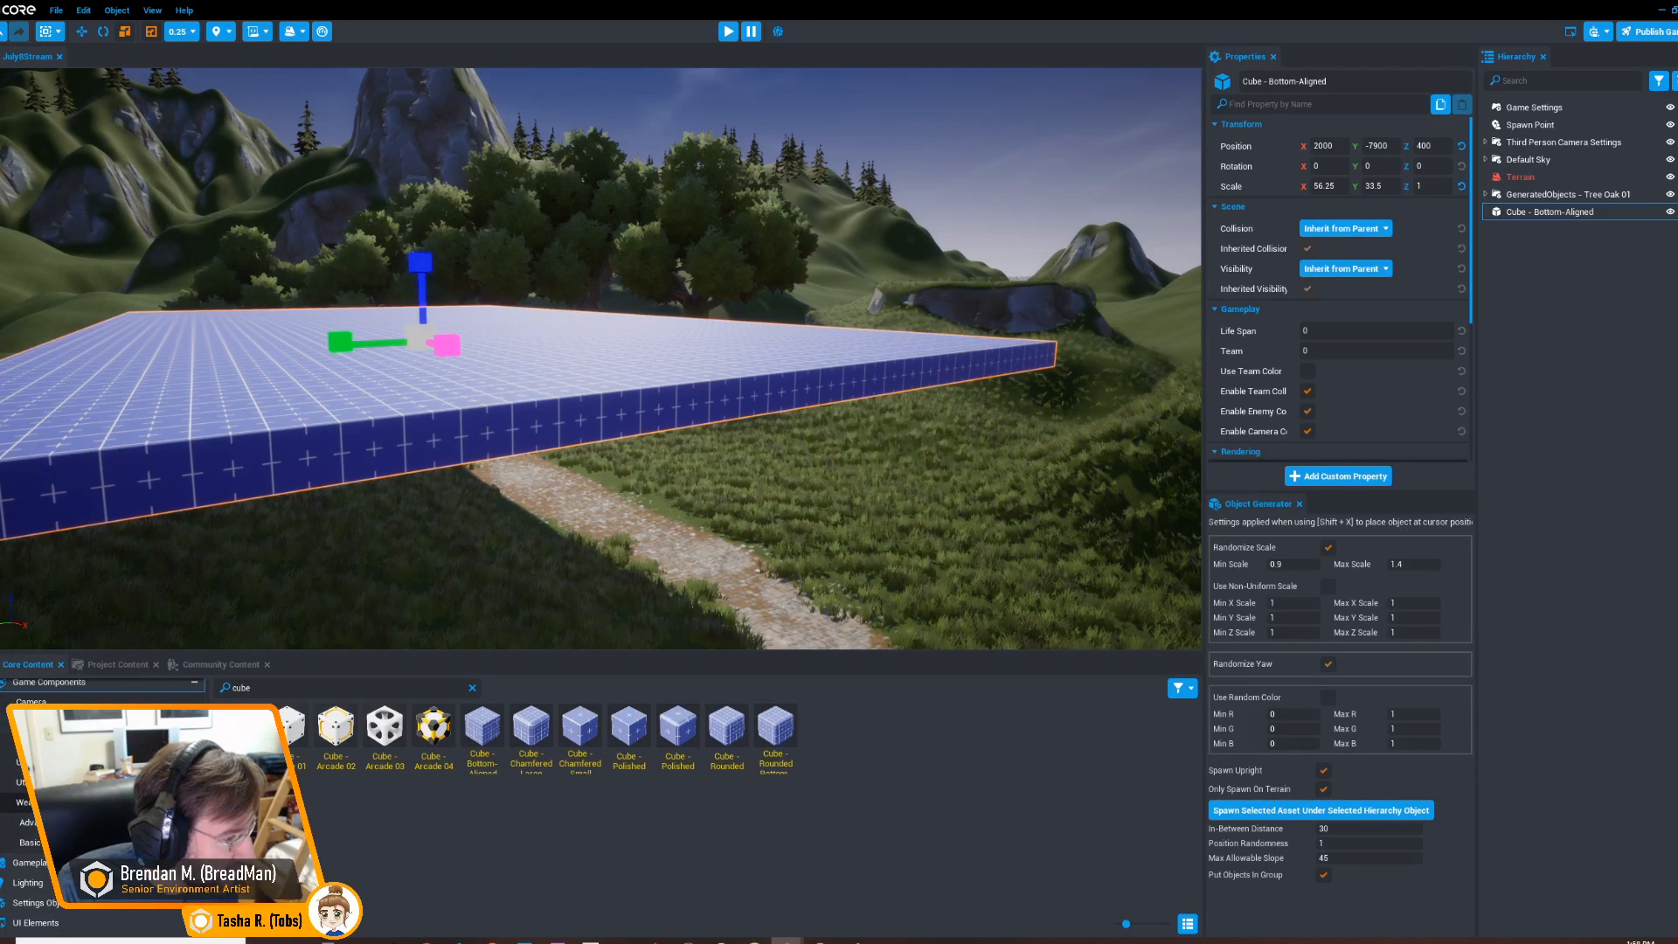
scroll(103, 802, up, 3)
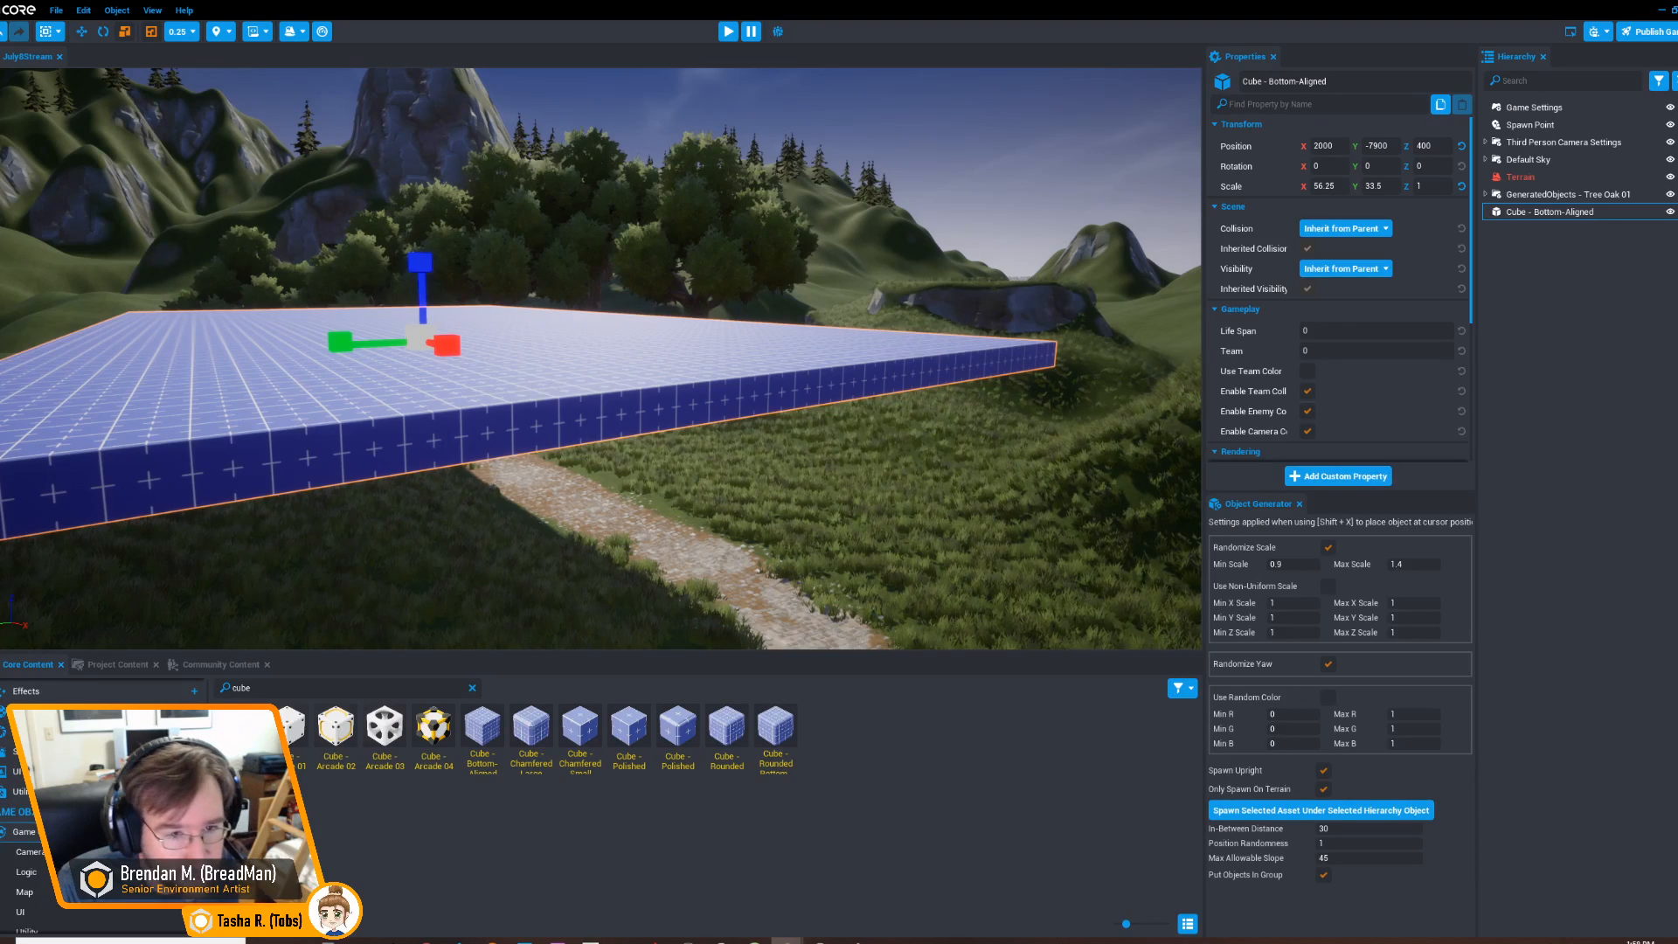
scroll(1337, 288, down, 5)
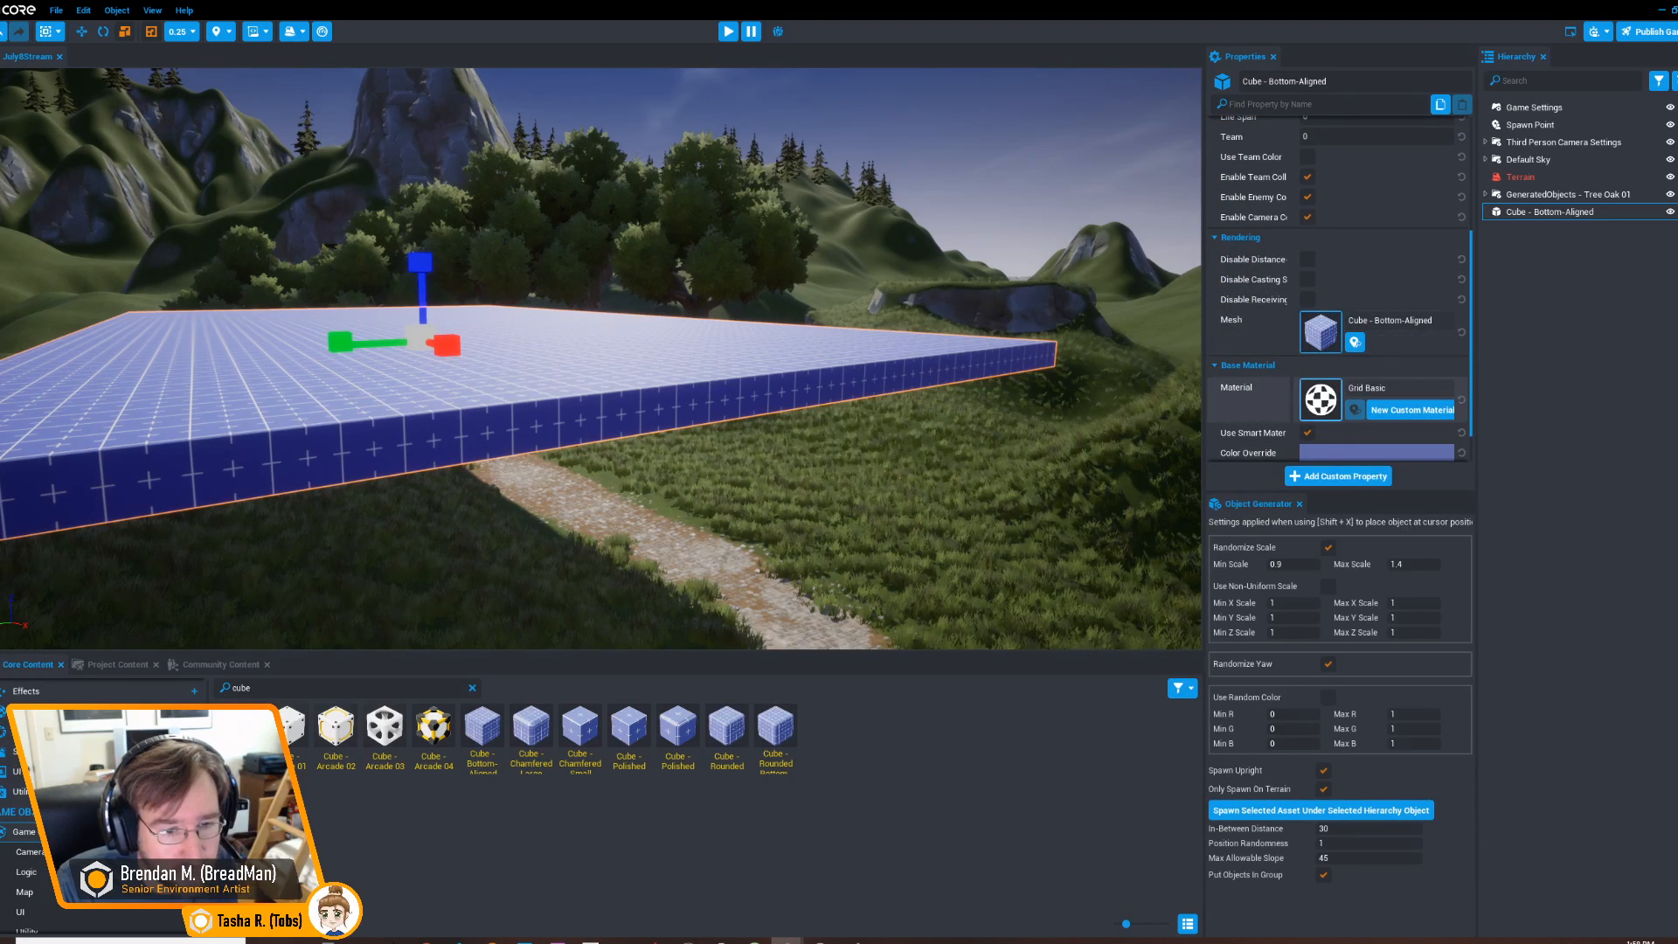
click(1320, 399)
double_click(655, 535)
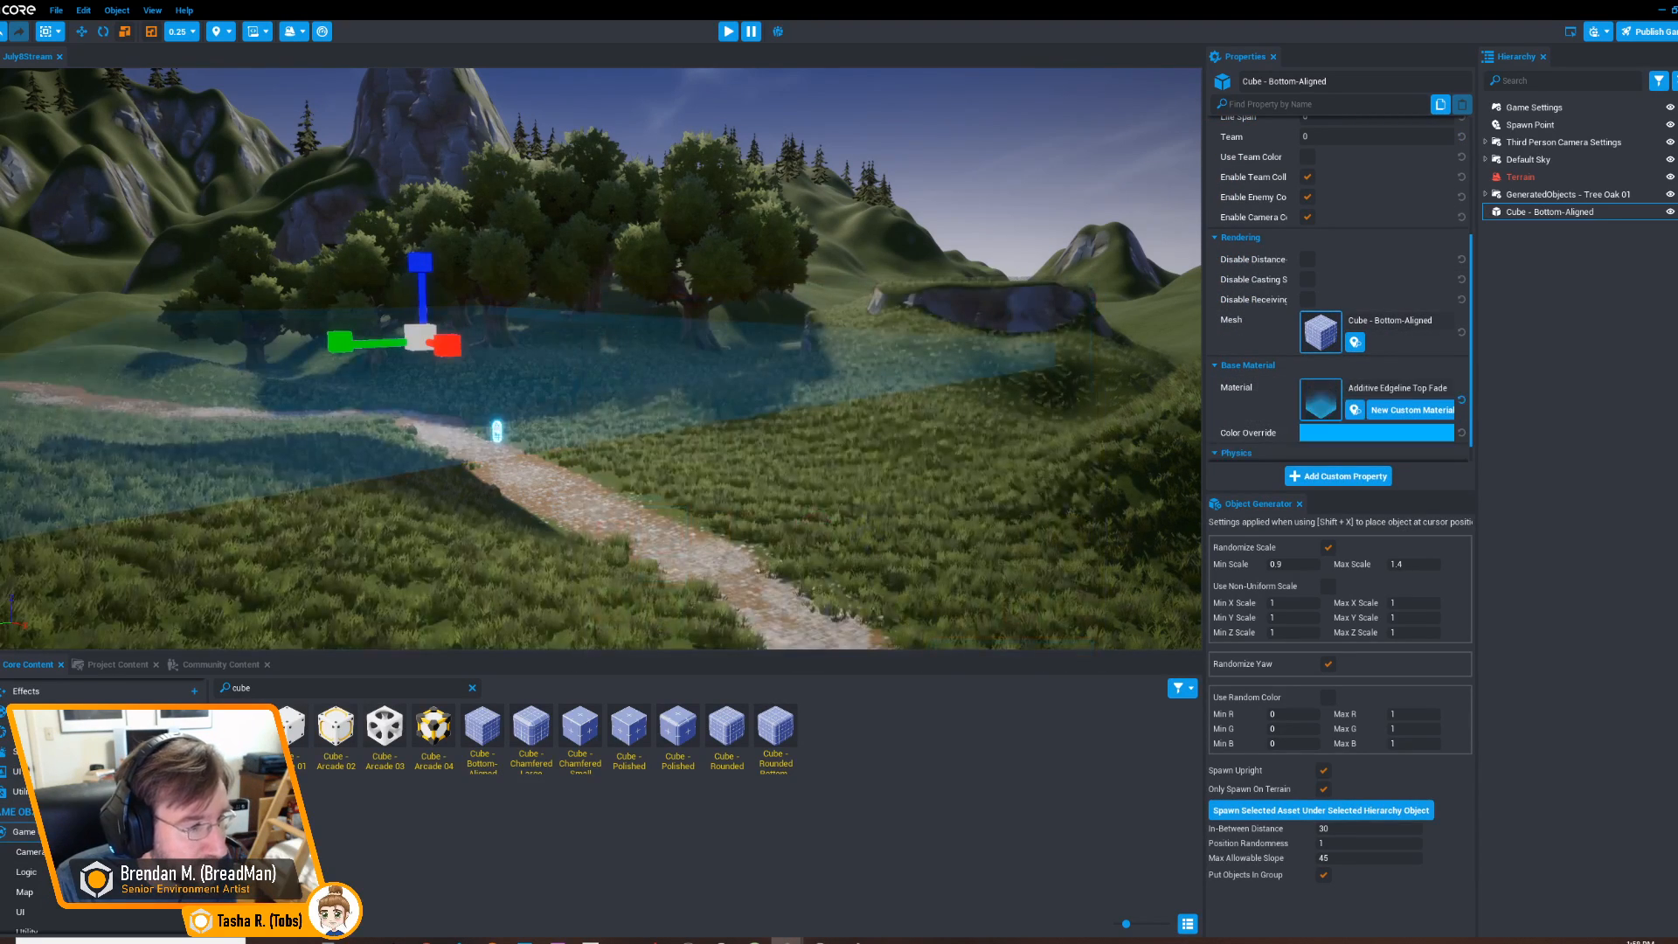
right_drag(600, 358, 691, 380)
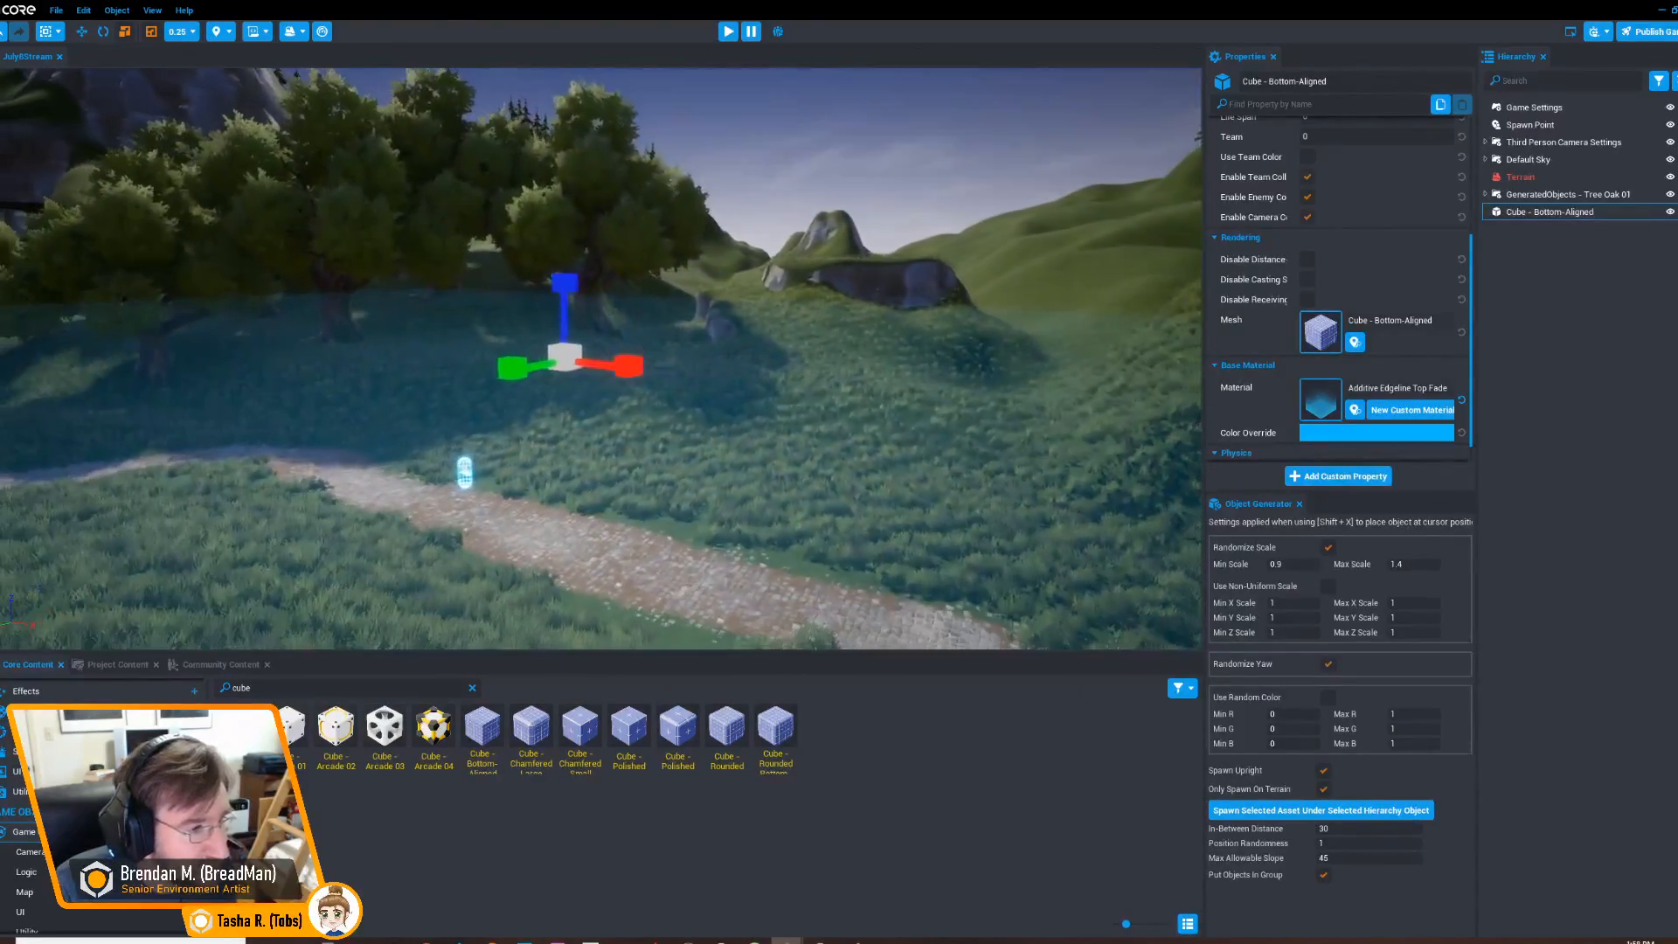
key(Delete)
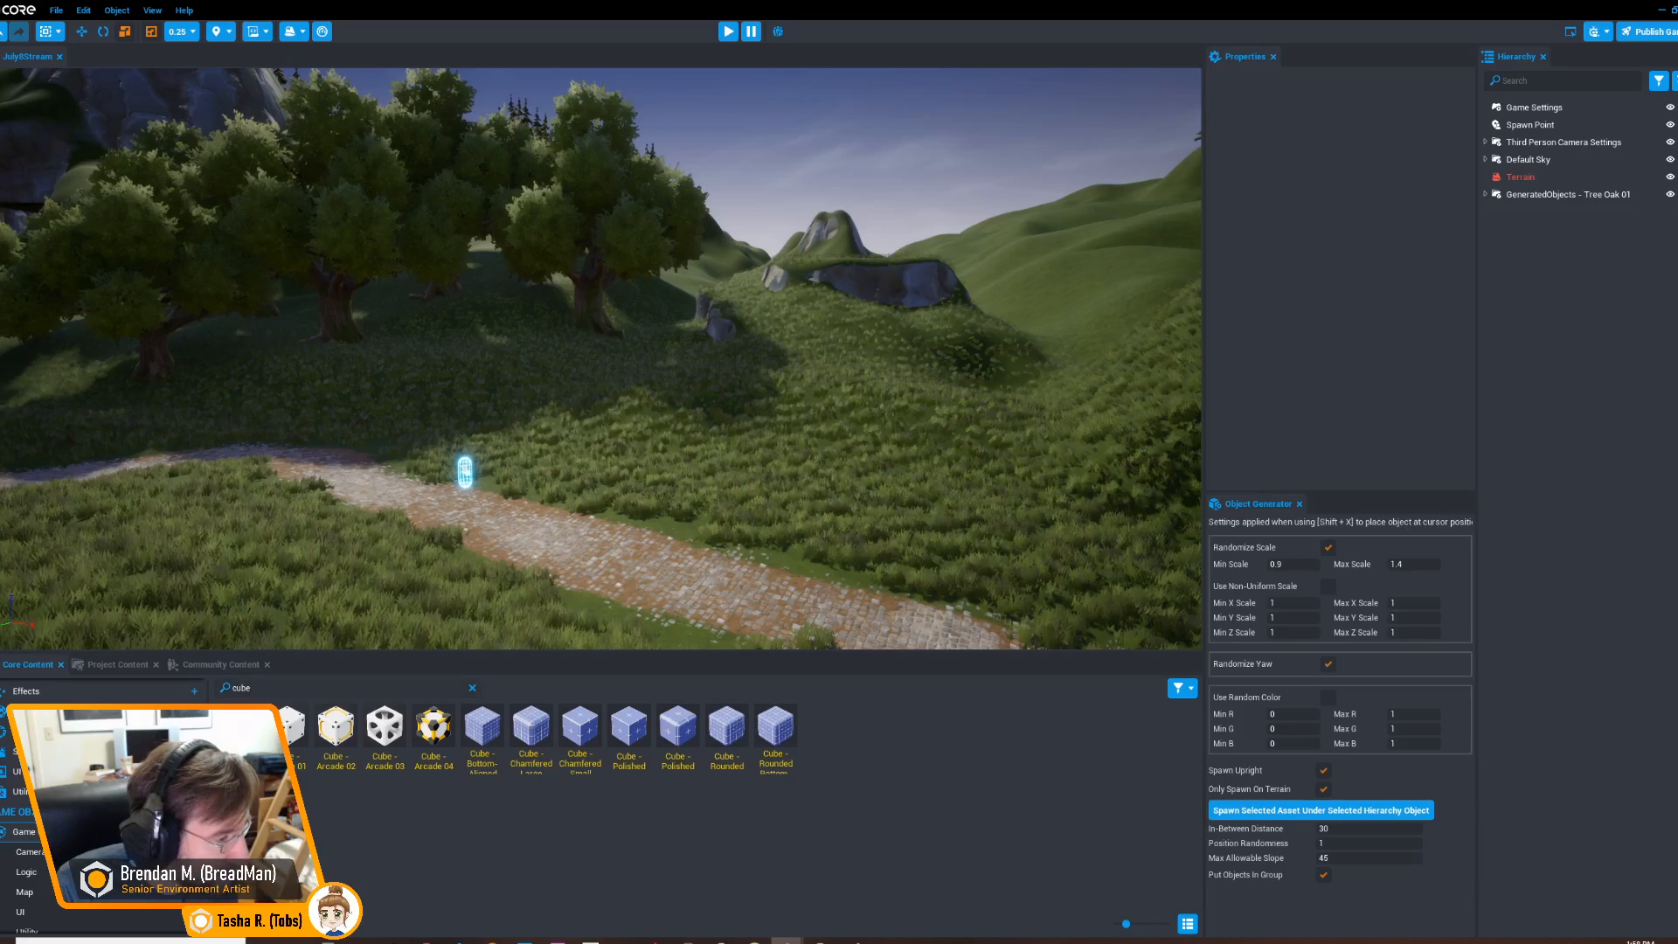
Recall the Advanced 2-Handed Sword template from the last selected assets
right_click(1535, 280)
mouse_move(1589, 550)
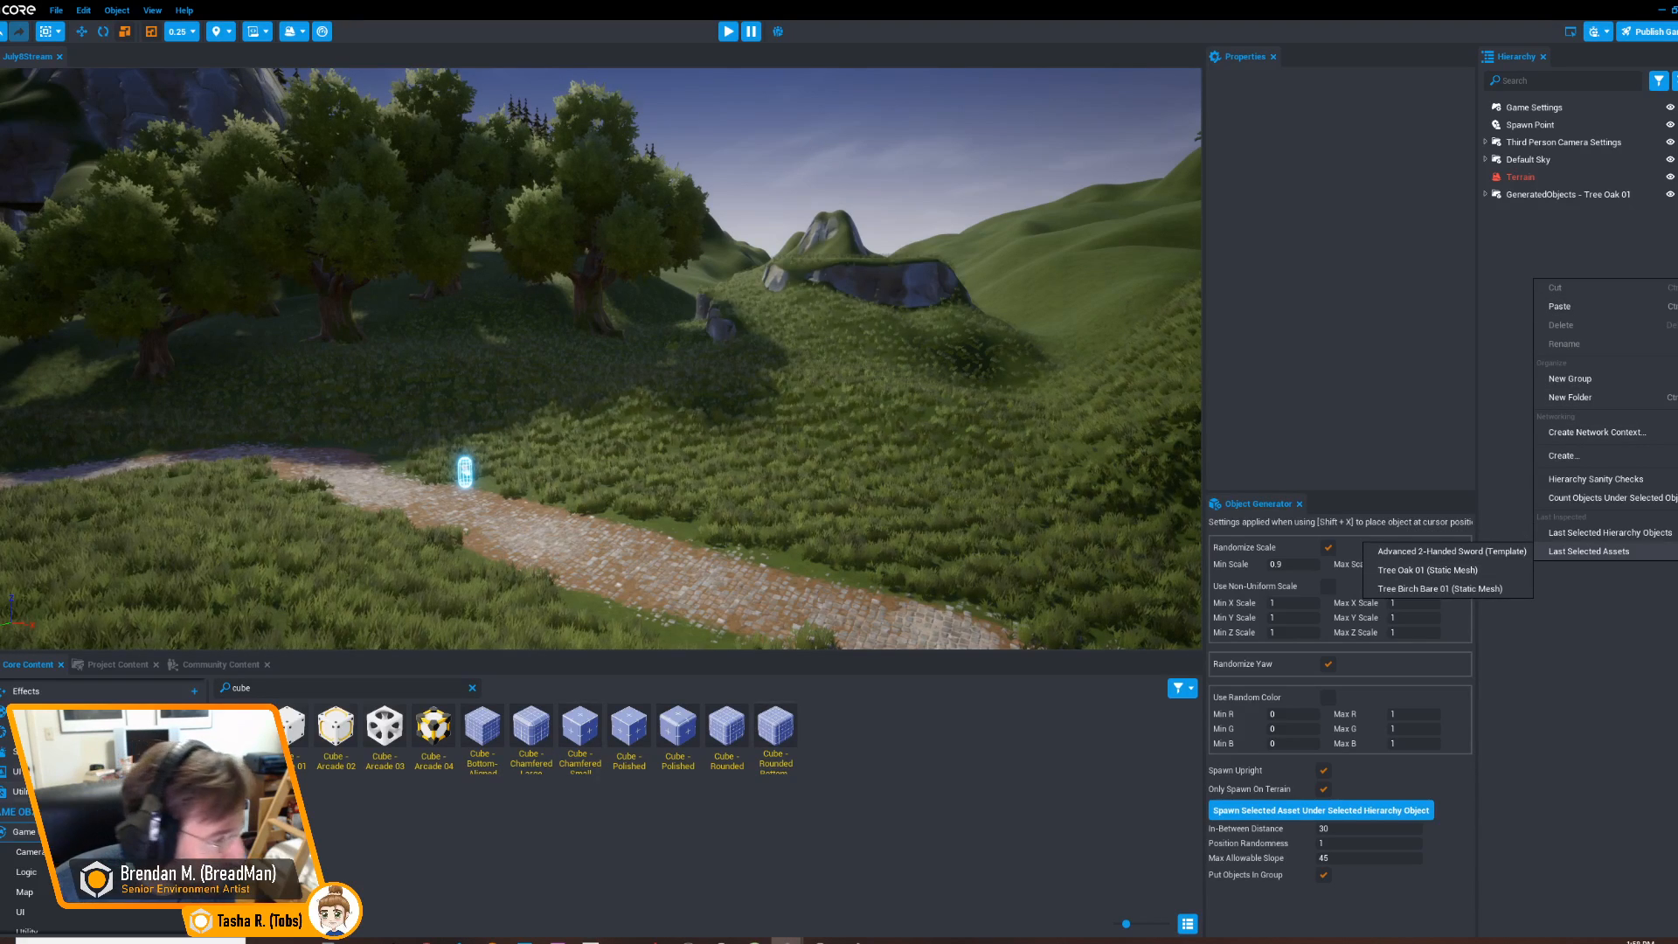
click(1451, 551)
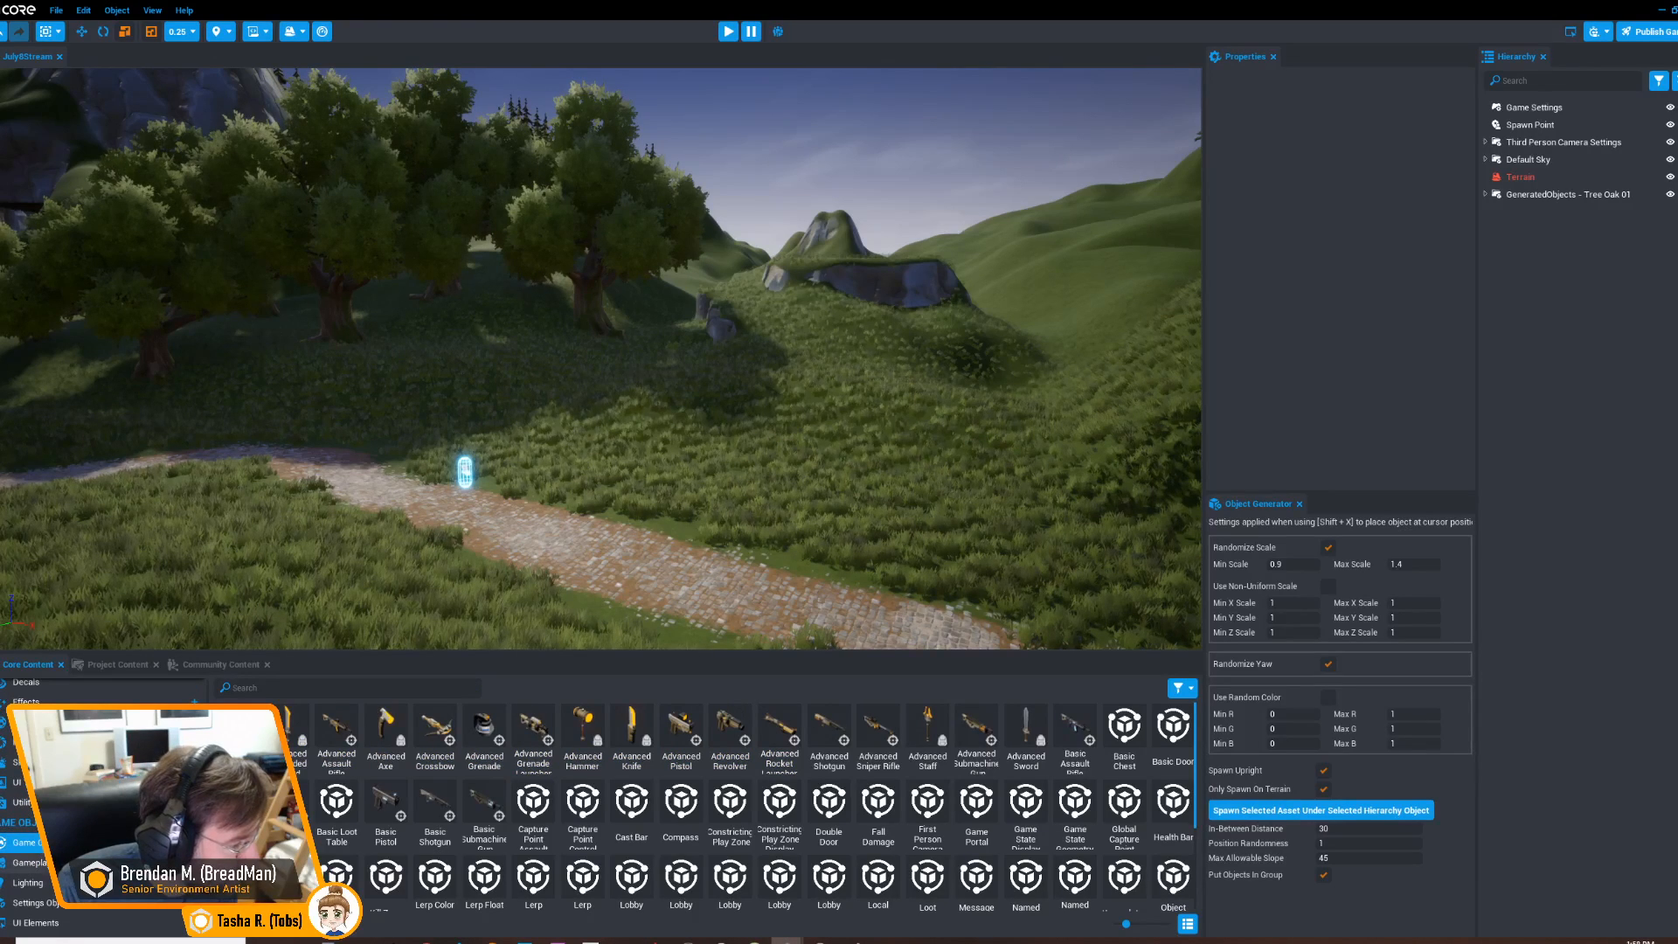
Place a gameplay Trigger above the terrain and stretch it to a scale of about 43.5 by 35.5 by 1
click(30, 863)
drag(579, 734, 340, 357)
key(r)
drag(577, 343, 726, 359)
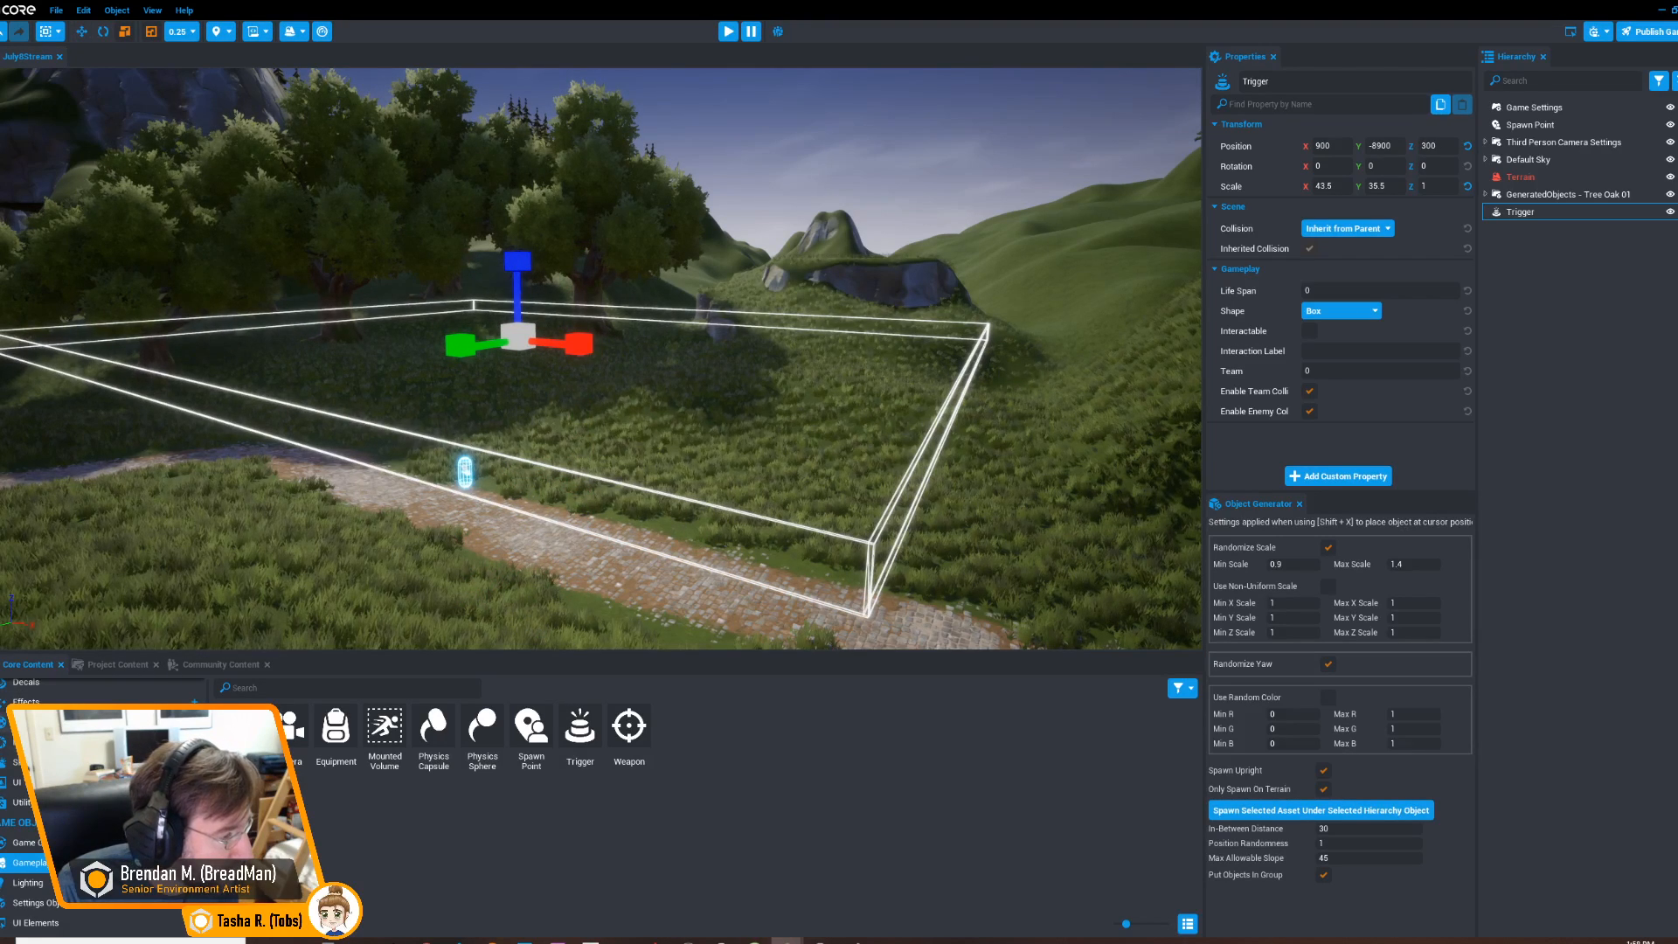
Spawn three batches of Bone Human Skull Pile 02 beneath the trigger with the Object Generator
scroll(96, 804, down, 5)
click(17, 748)
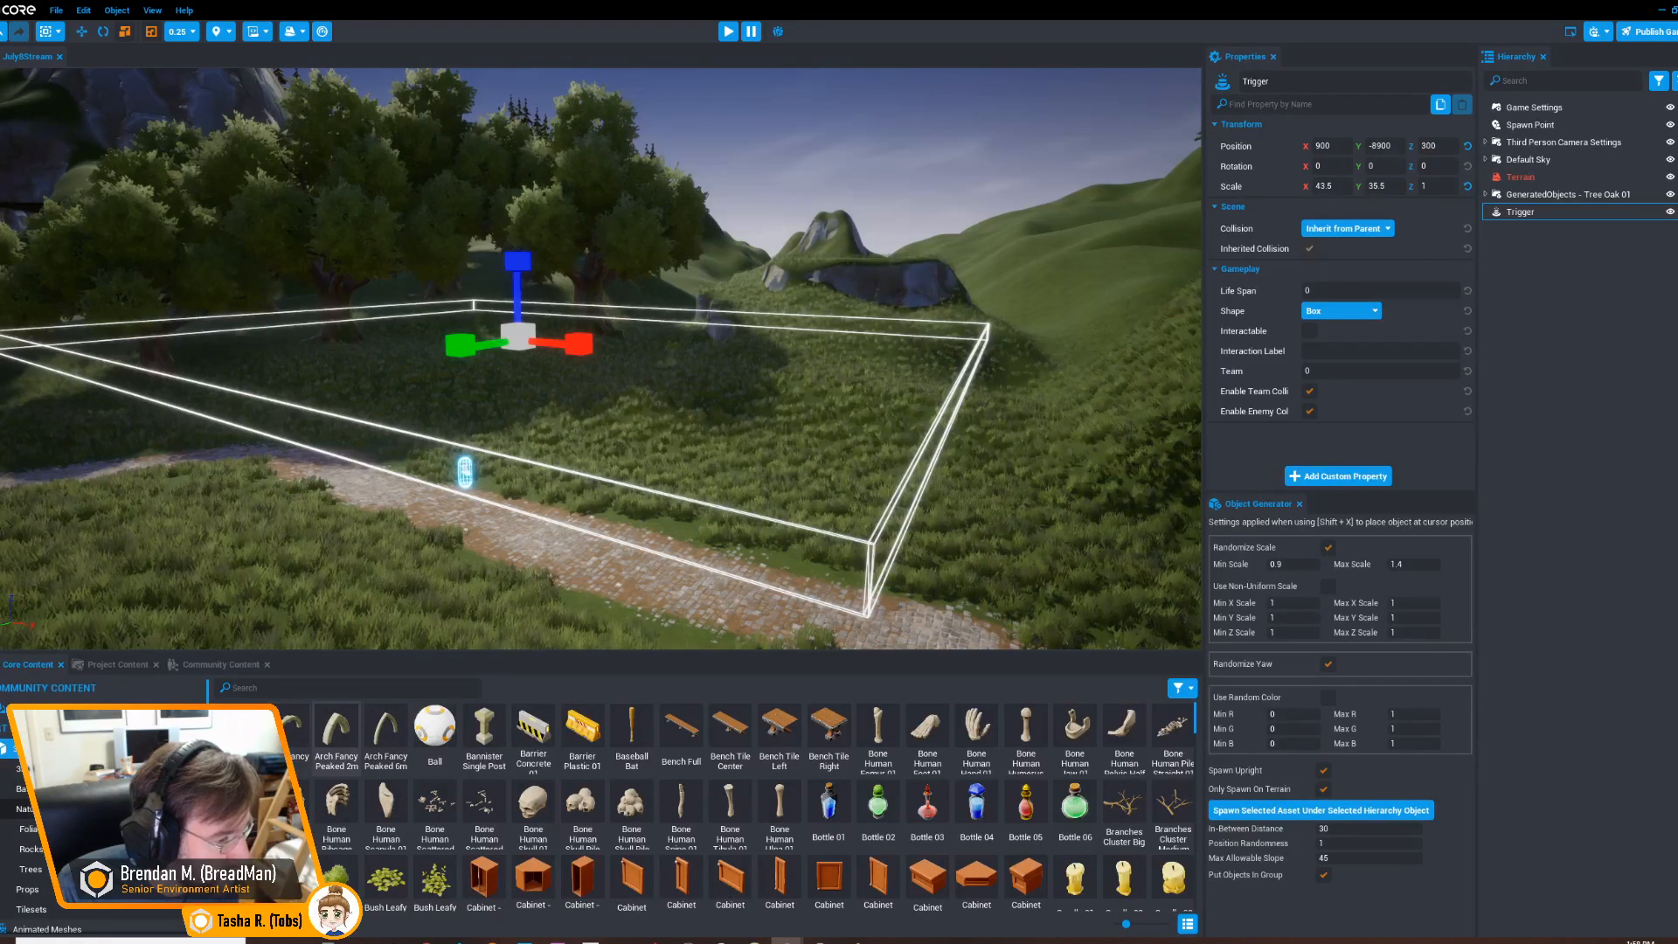
click(484, 730)
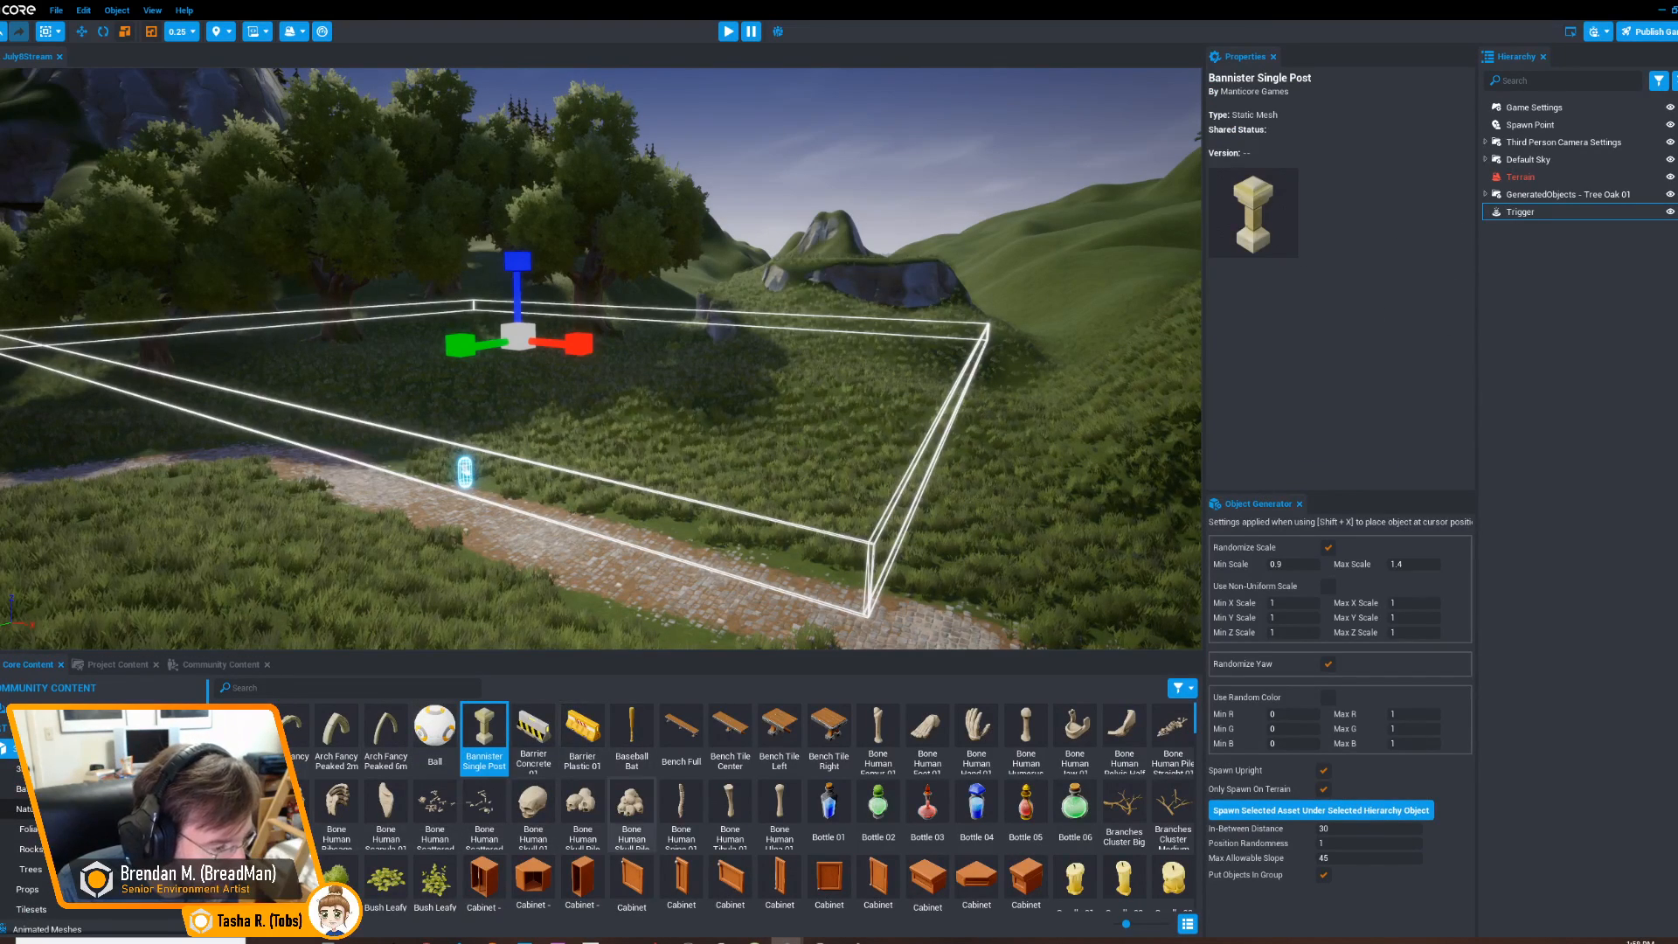
click(631, 804)
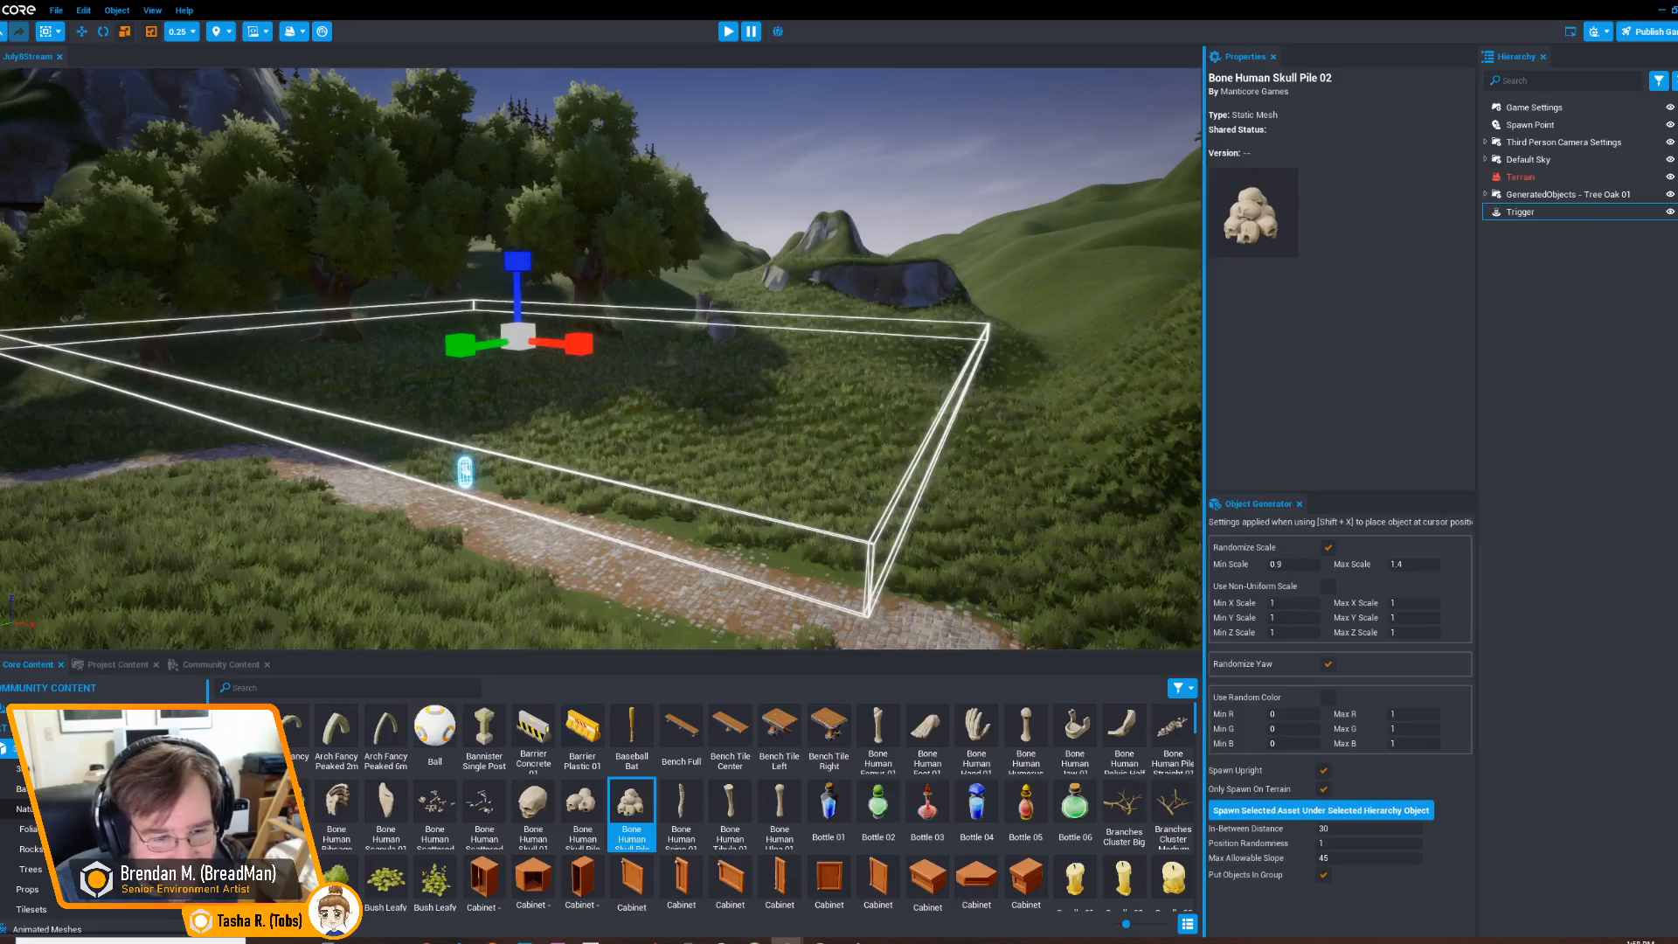
click(1320, 810)
click(1320, 810)
click(1320, 810)
Examine the skull piles scattered across the grass and path beneath the trigger
right_drag(873, 393, 830, 406)
key(w)
key(s)
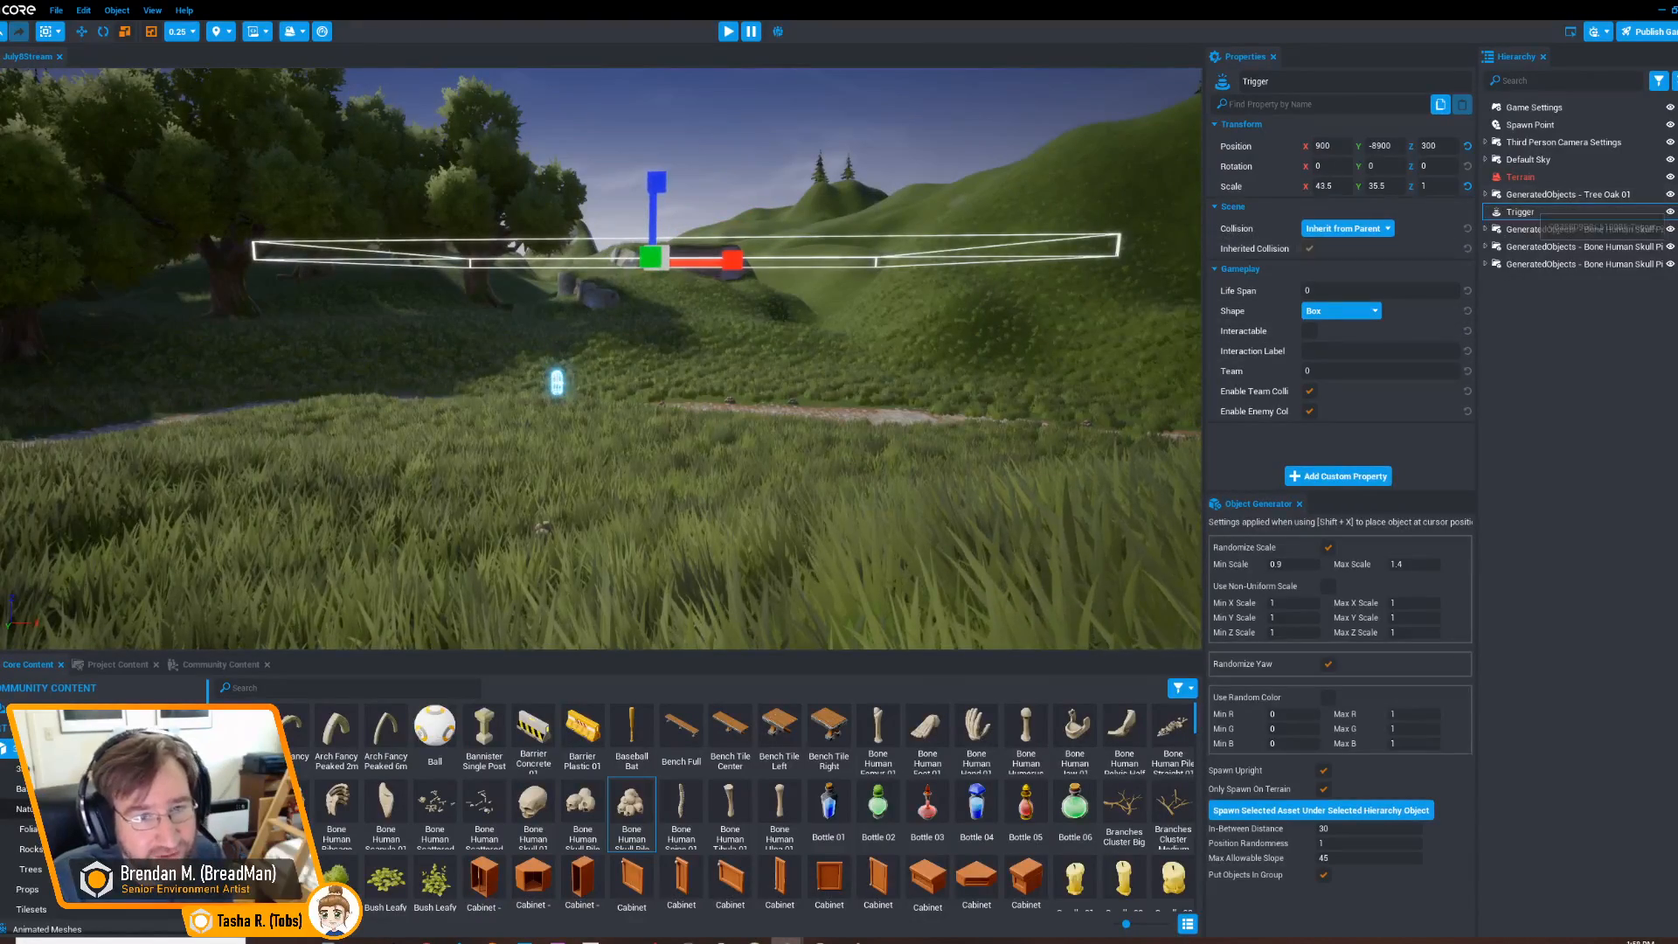
click(1531, 213)
key(w)
right_drag(839, 367, 922, 384)
key(w)
key(s)
Preview the game, running the character off the path into the grass, and end the preview
click(728, 31)
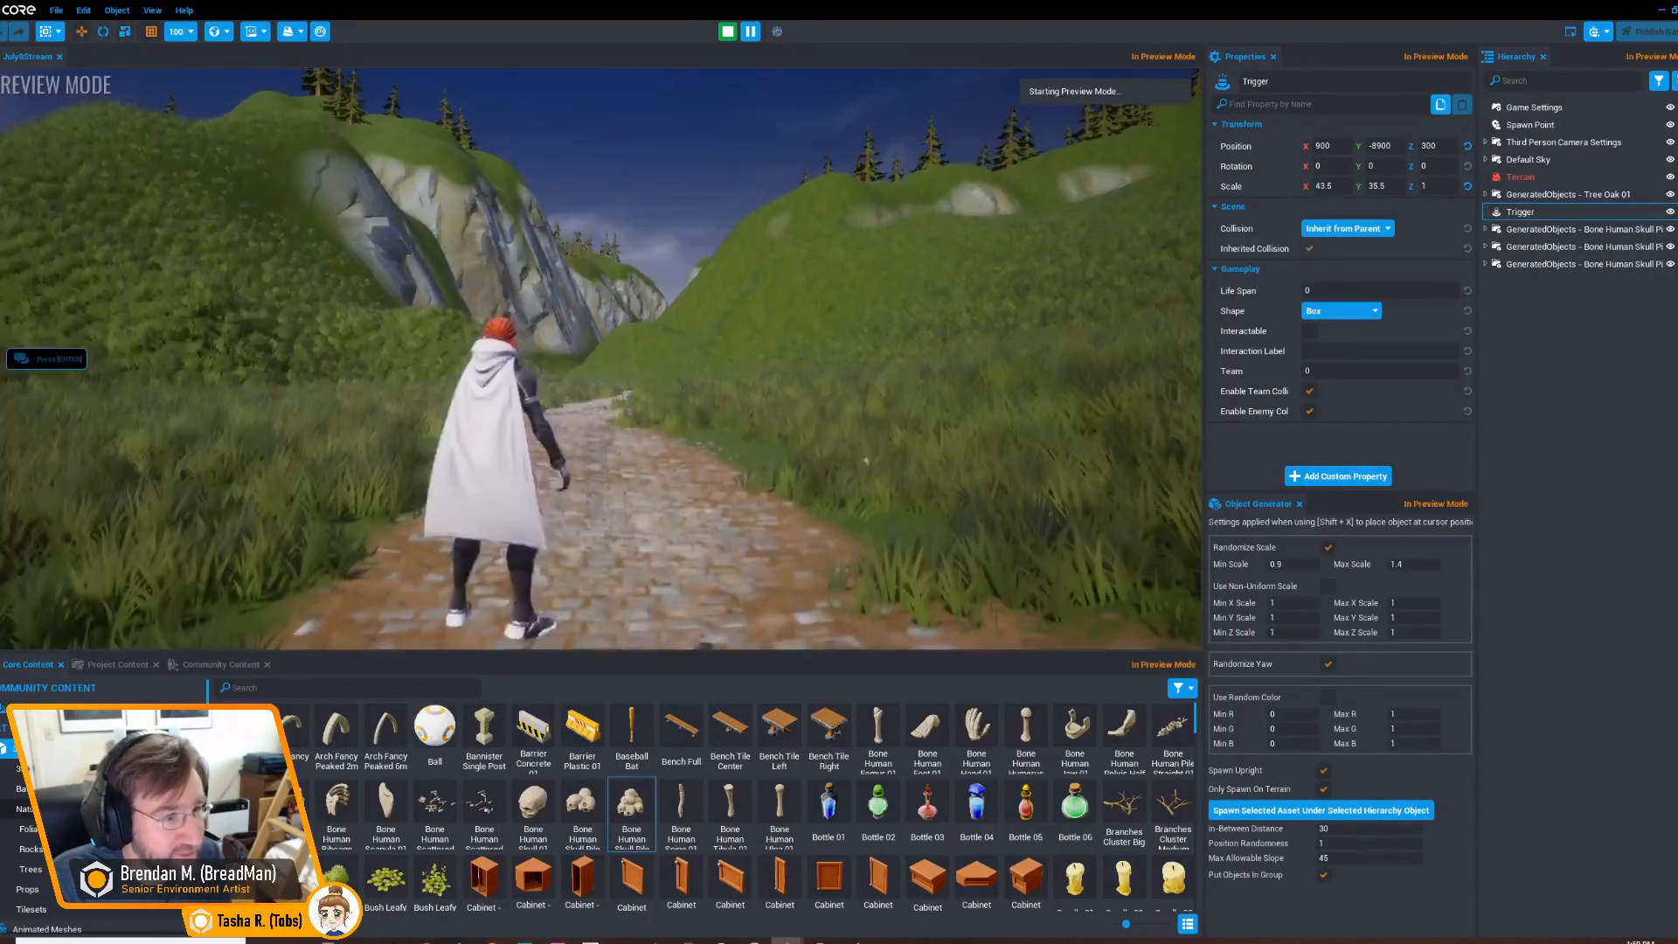
key(w)
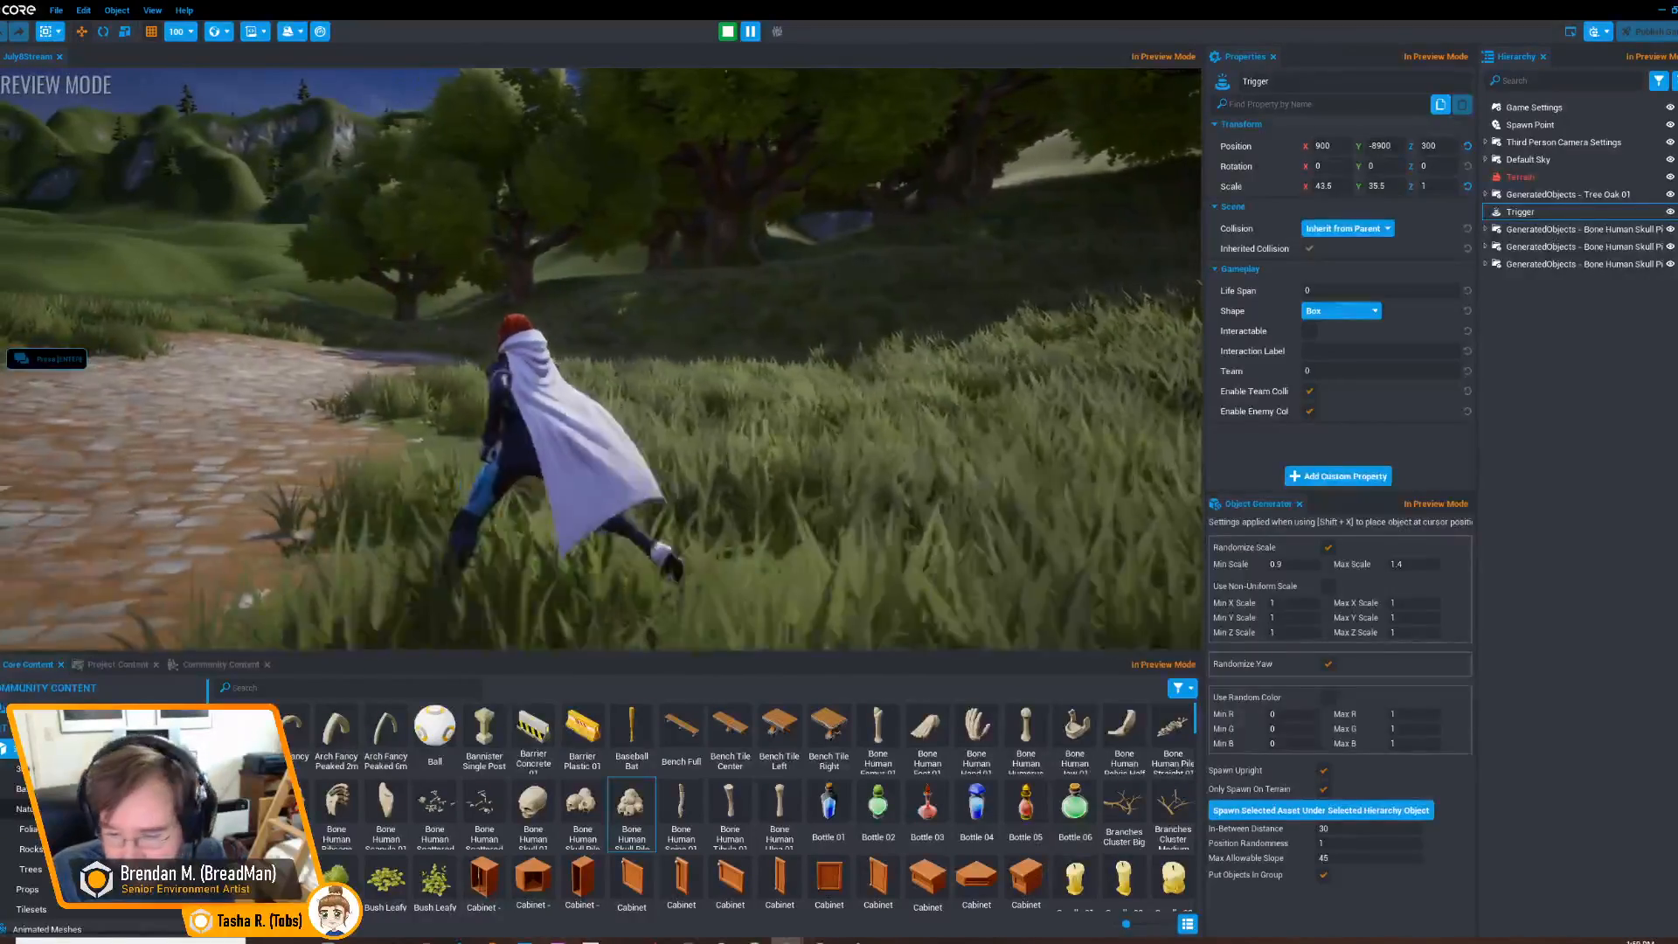
key(Escape)
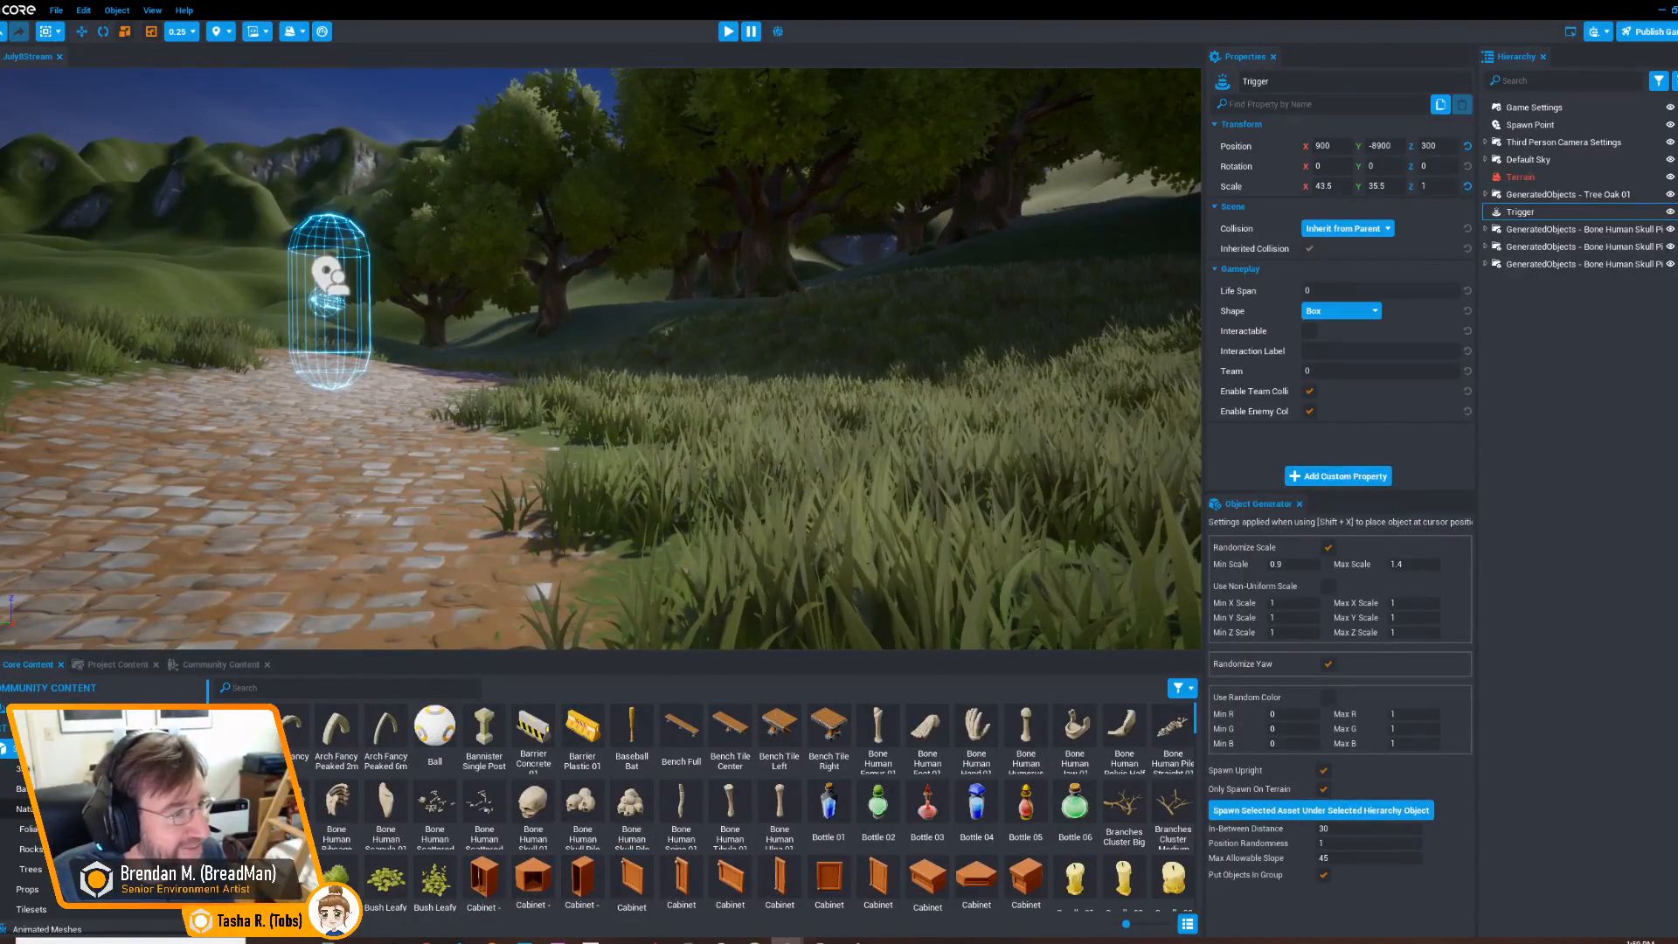
Delete the stretched Trigger, keeping the generated skull pile groups
key(s)
right_drag(601, 358, 742, 350)
key(w)
key(s)
key(s)
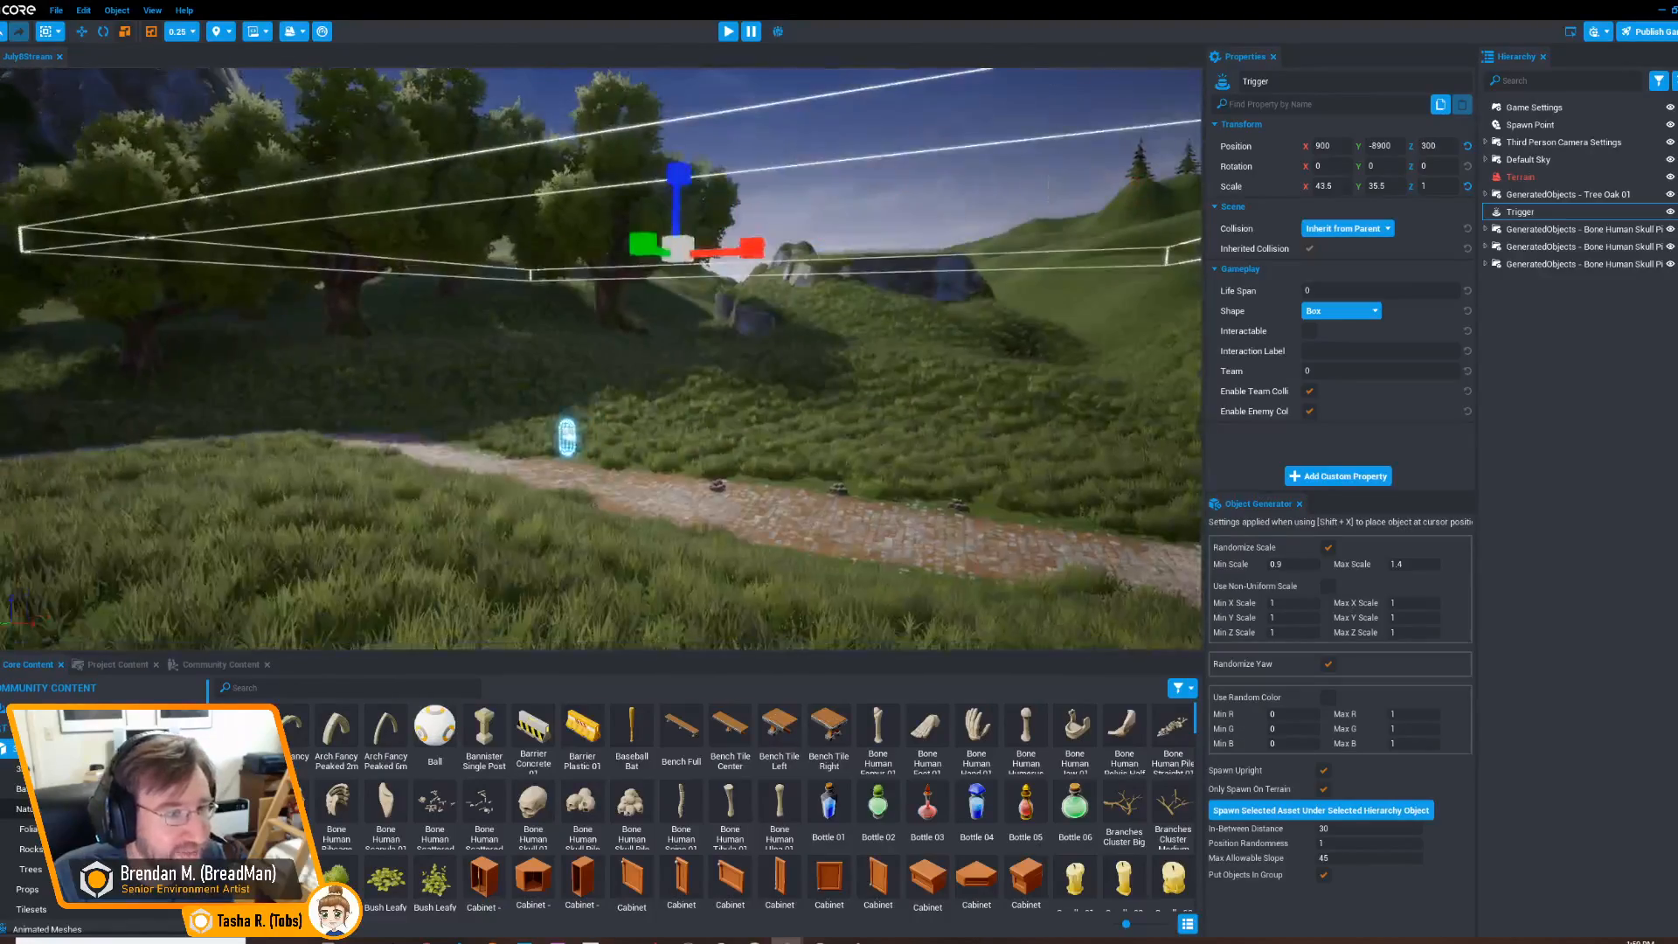
key(s)
right_drag(601, 358, 533, 363)
key(w)
key(Delete)
Frame the oak grove and cobblestone path, and save the project
key(s)
key(d)
key(a)
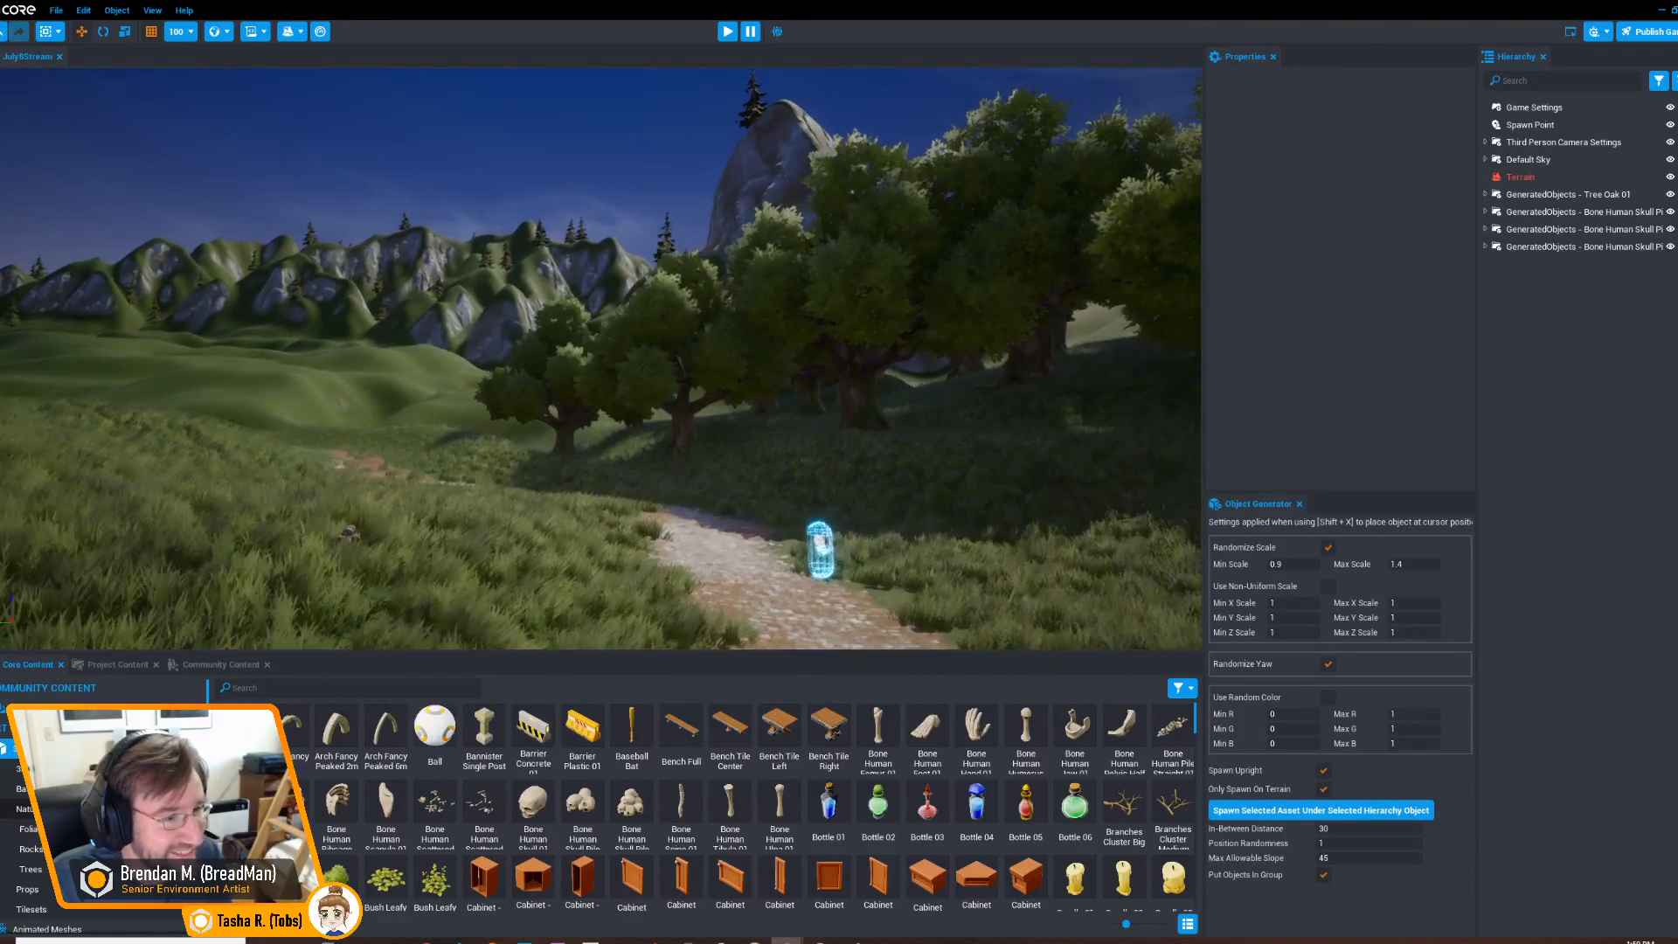
key(ctrl+s)
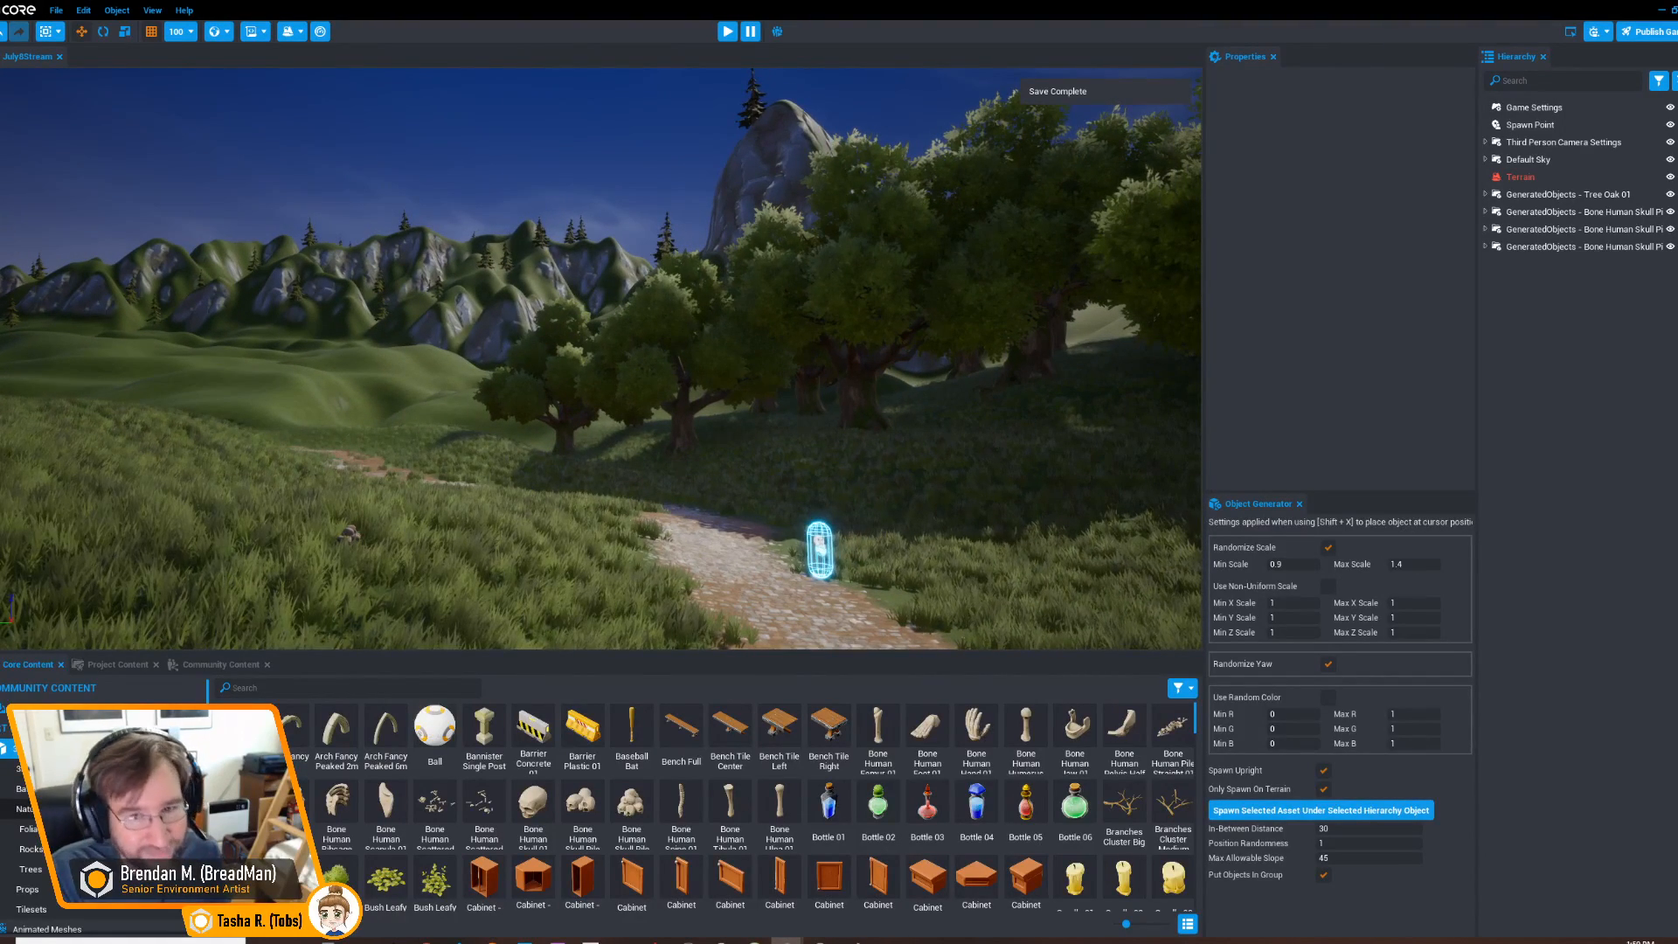